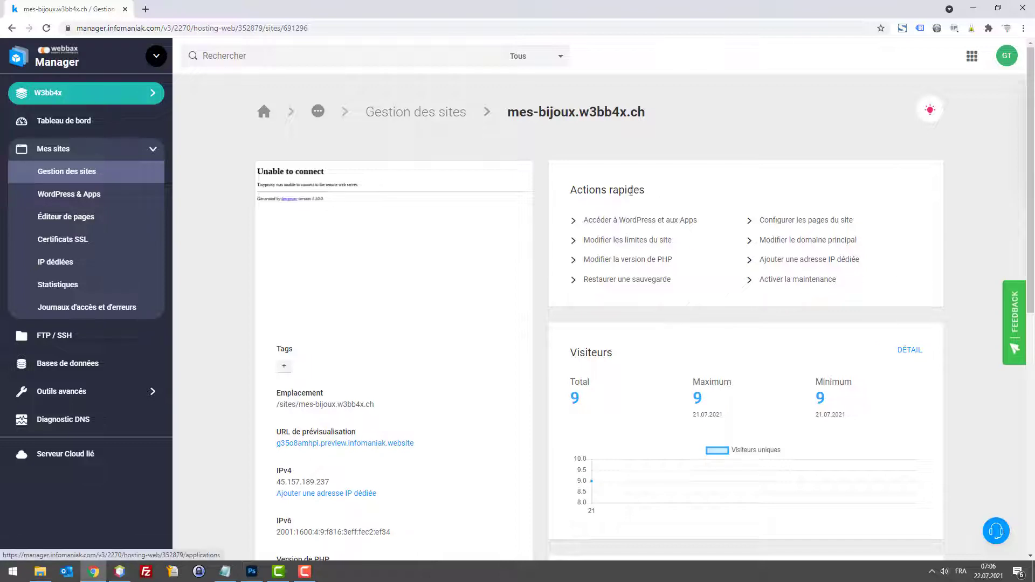
Step: Start a PrestaShop installation from the catalogue of installable applications
scroll(575, 202, down, 1)
scroll(569, 208, down, 4)
scroll(571, 205, up, 3)
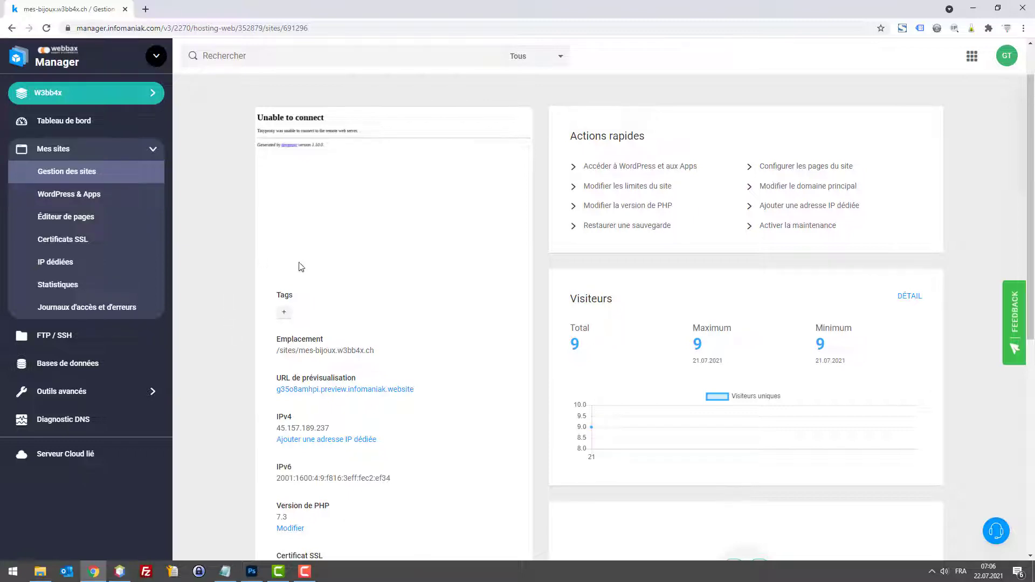
scroll(469, 296, down, 5)
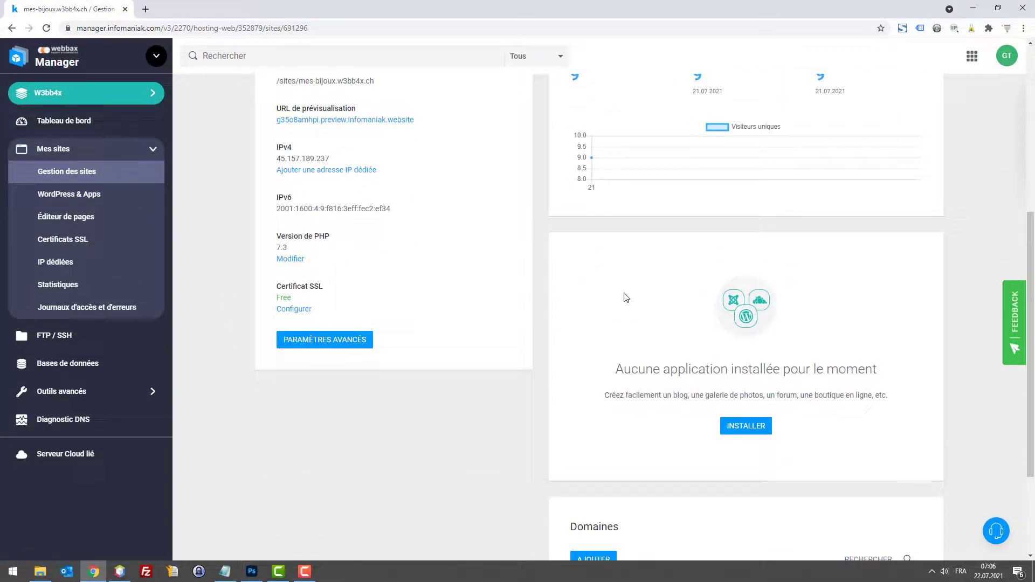
click(744, 428)
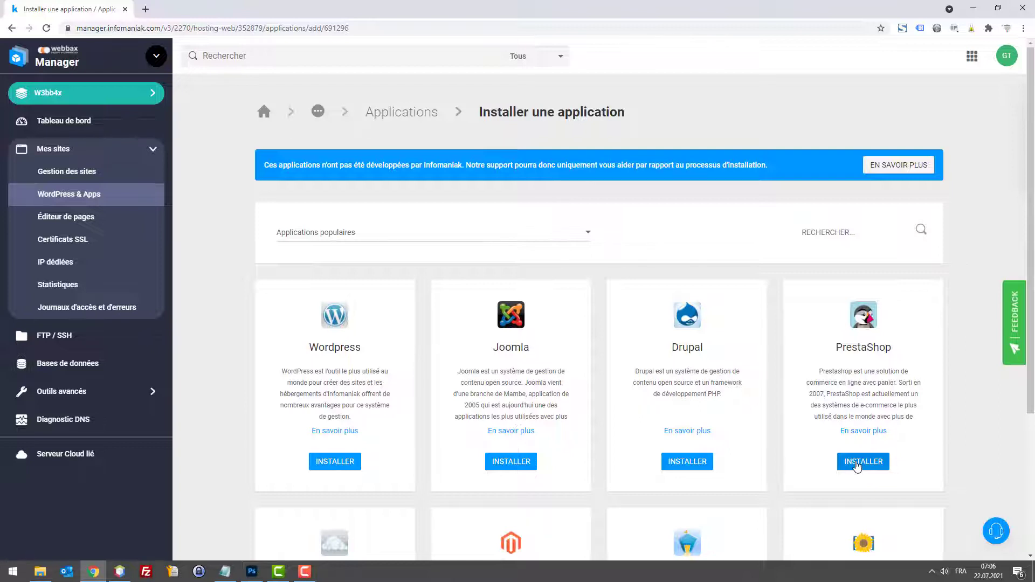
click(857, 466)
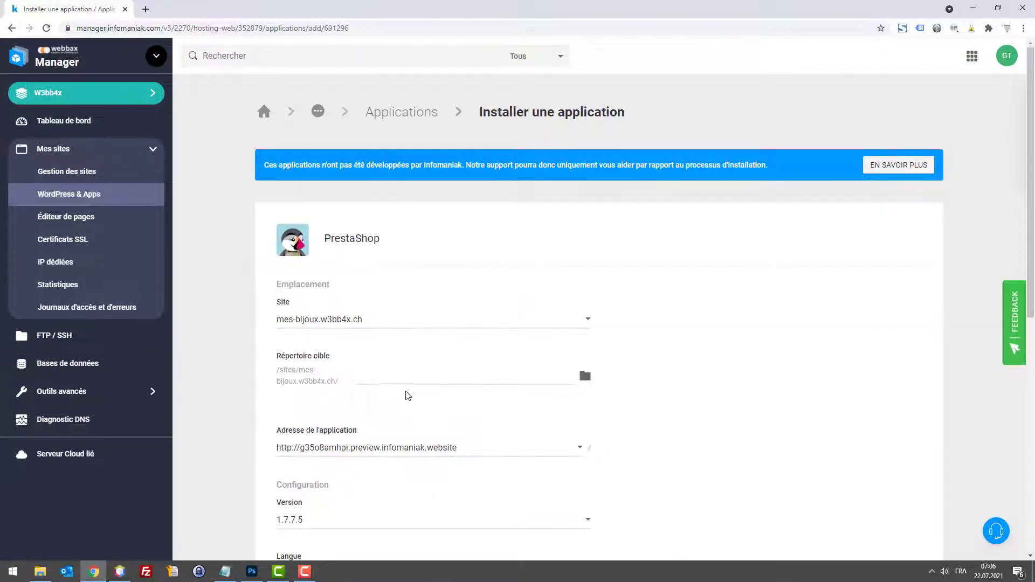
scroll(437, 377, down, 2)
click(446, 345)
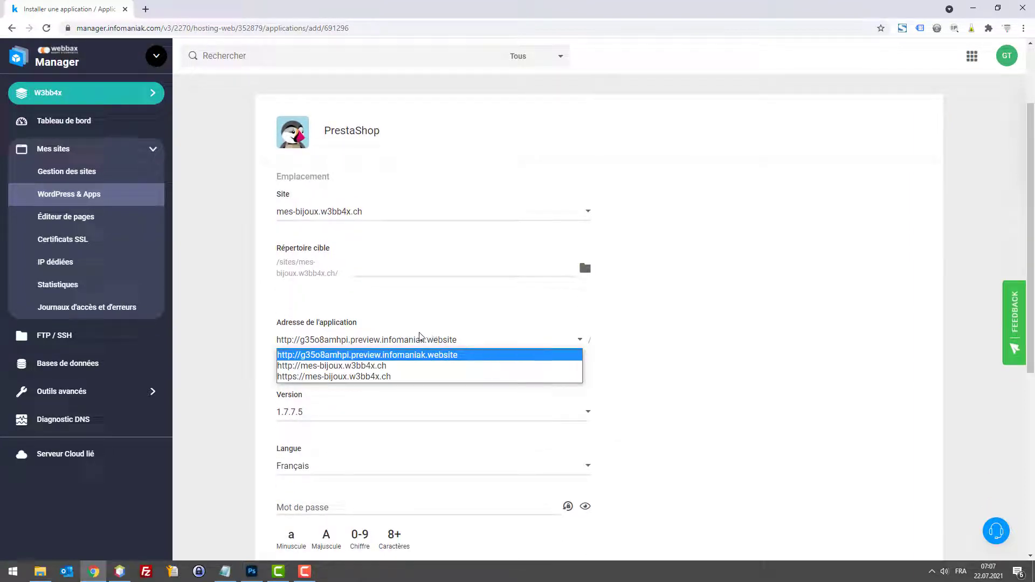
click(364, 376)
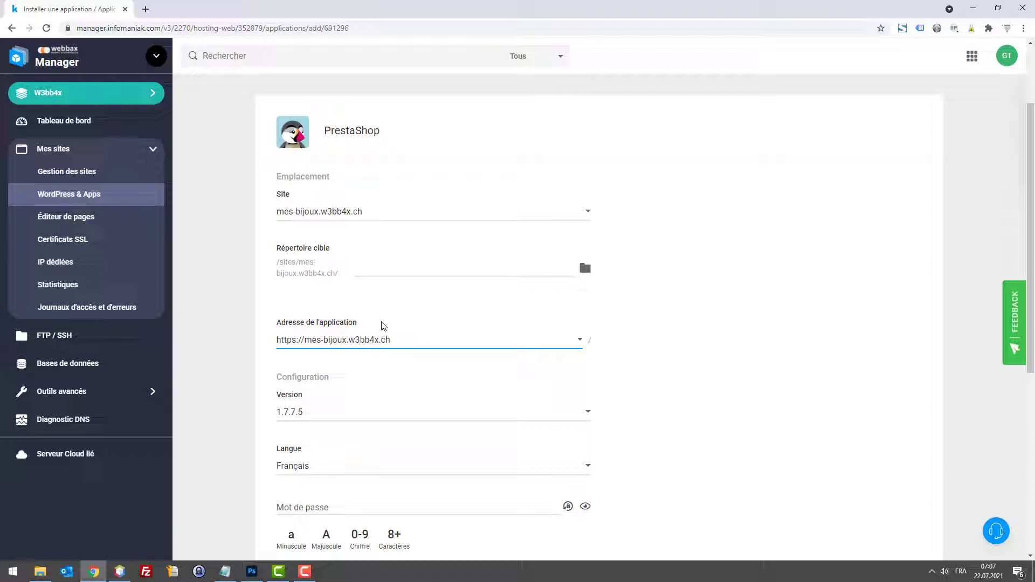
Step: Generate a random admin password, enter the administrator e-mail, and copy the password
scroll(455, 407, down, 2)
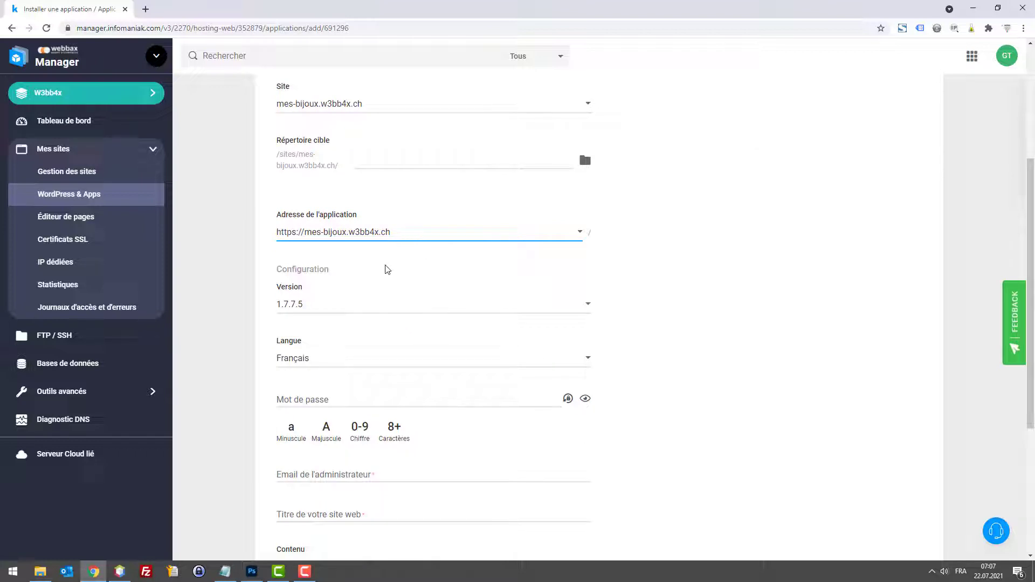
click(567, 398)
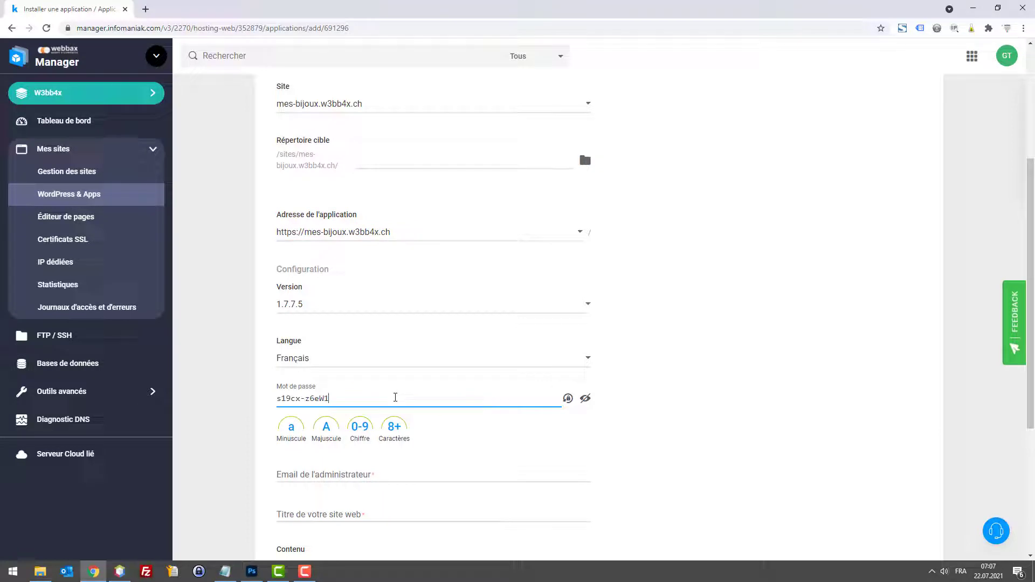
scroll(386, 398, down, 1)
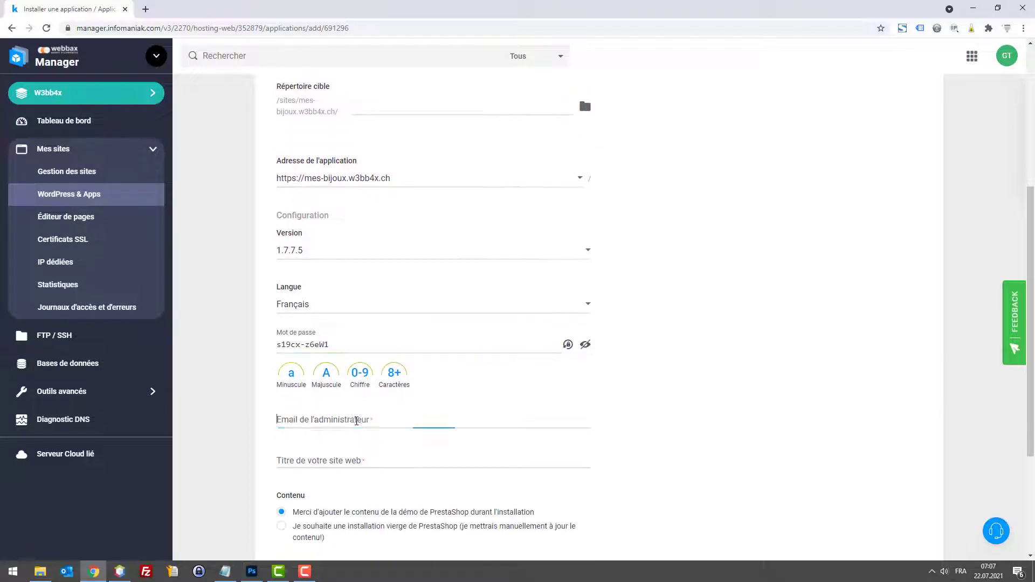
click(356, 413)
text(demo@demo.com)
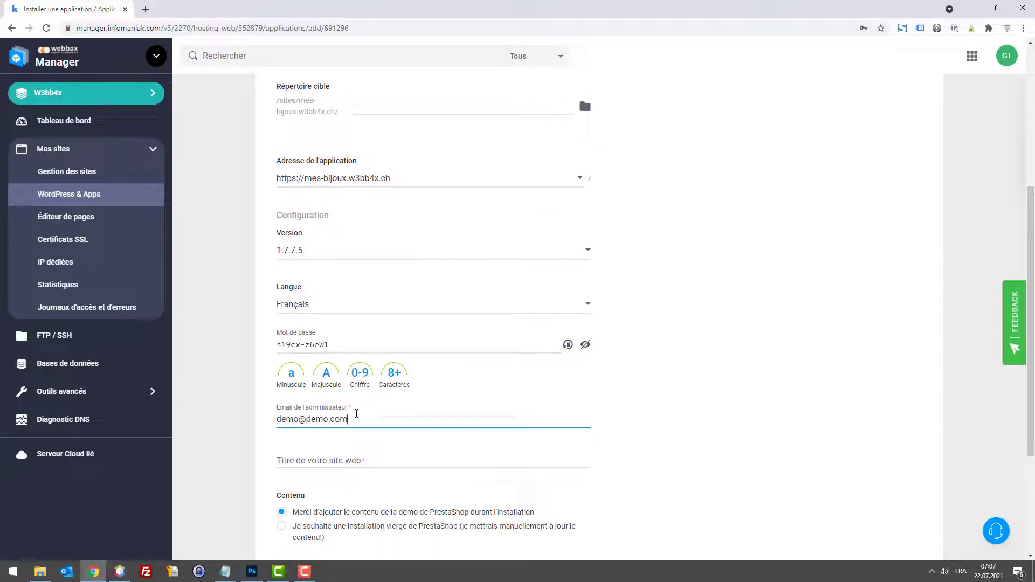
key(ctrl+a)
click(342, 344)
key(ctrl+a)
key(ctrl+c)
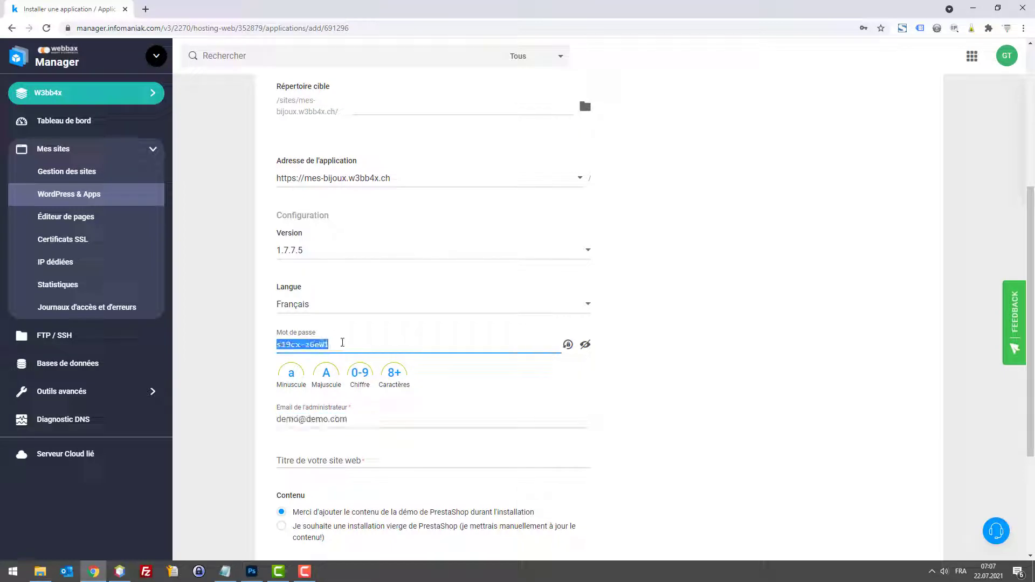
Step: Open a blank notes window over the install form and dismiss an accidental save-page dialog
click(9, 579)
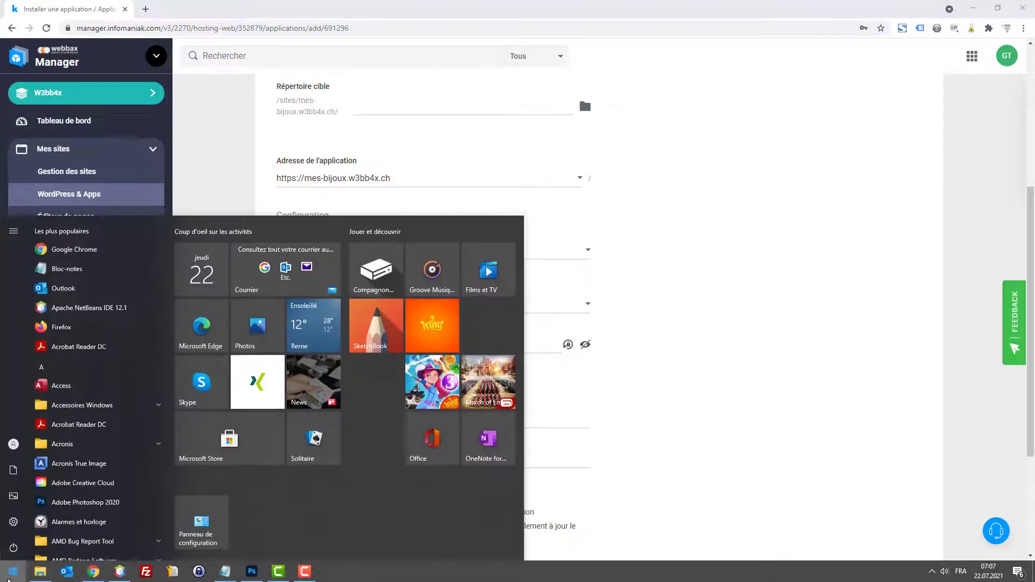
text(not)
key(Return)
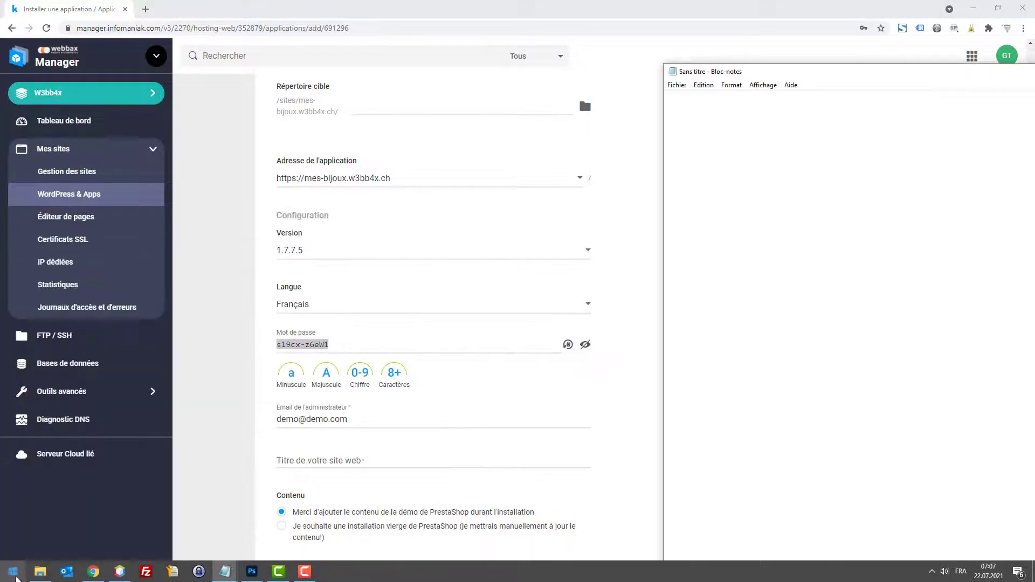
drag(744, 70, 664, 203)
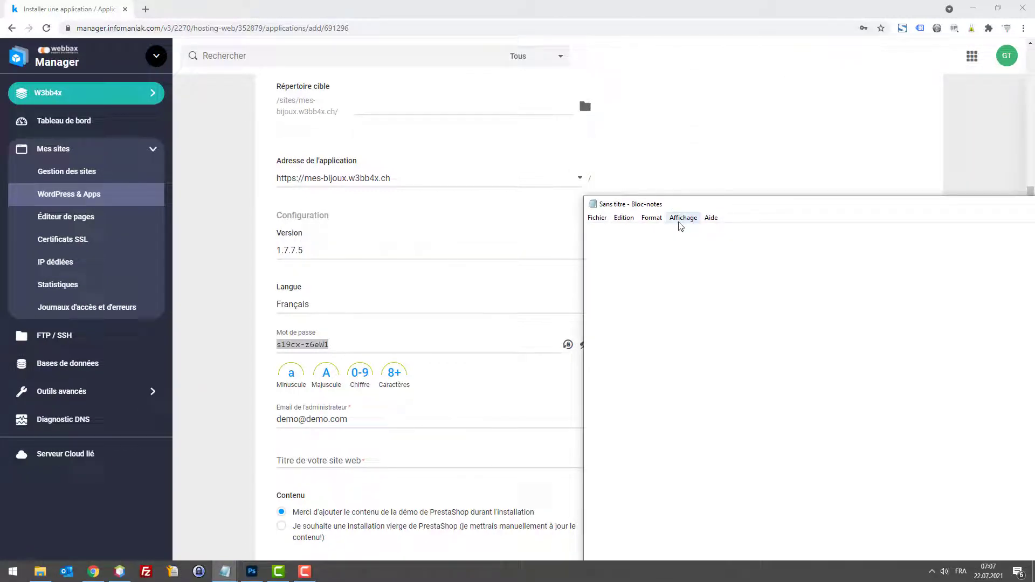
key(alt+Tab)
key(ctrl+s)
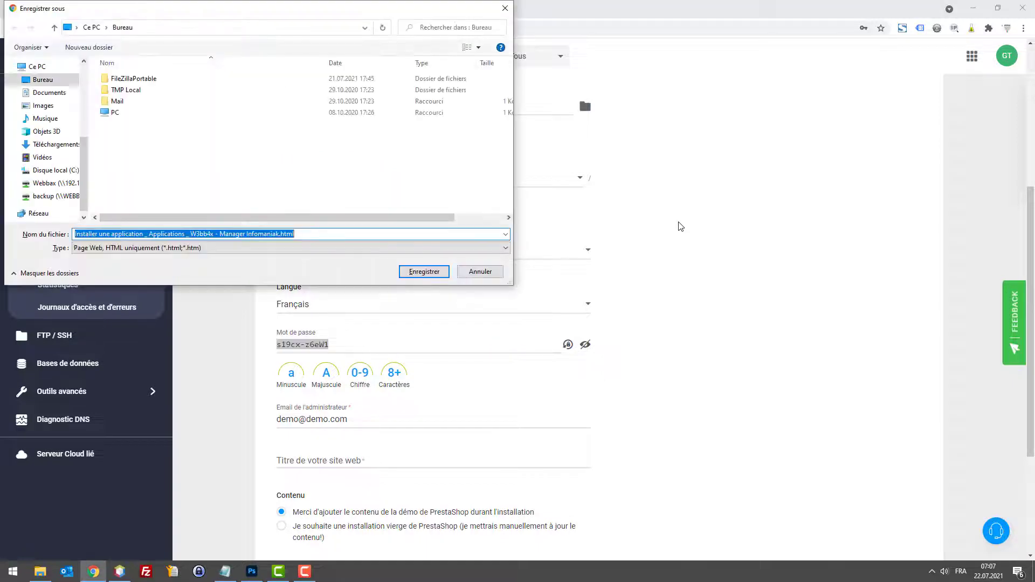
key(Escape)
key(ctrl+s)
key(Escape)
click(225, 571)
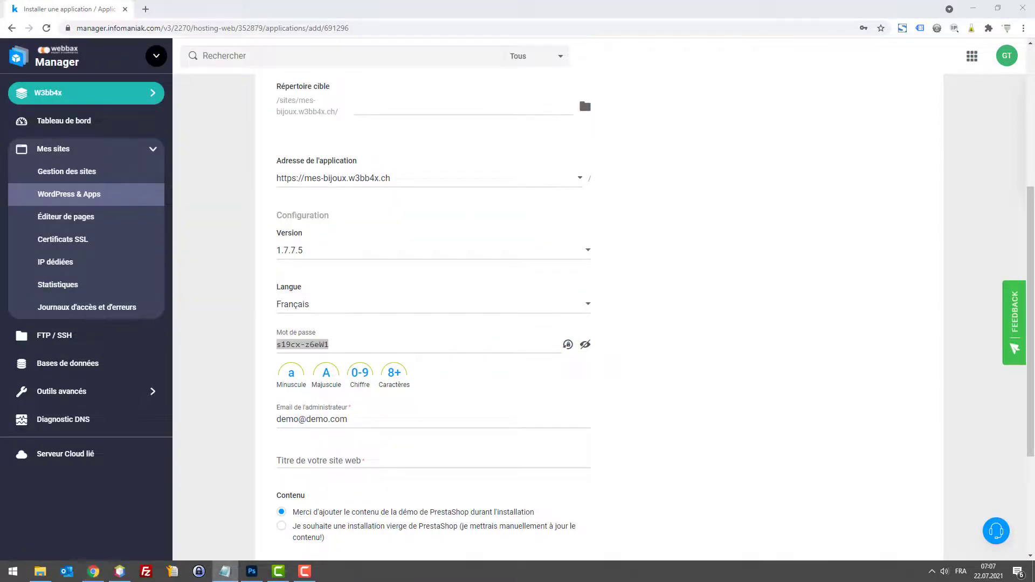
click(225, 572)
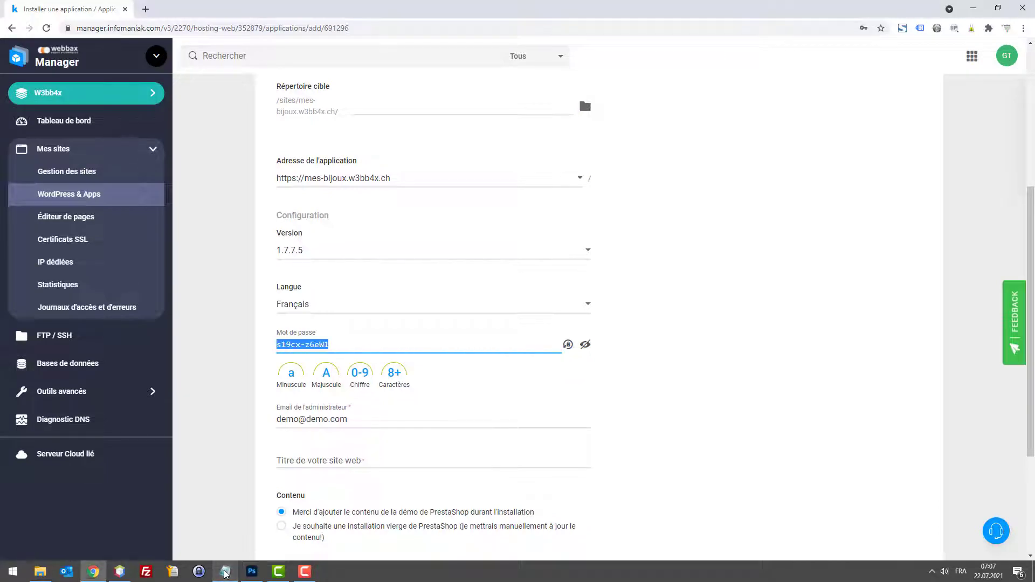
click(224, 571)
Step: Decline the Notepad++ update and open plain Windows Notepad instead
key(super)
key(super)
key(super)
text(notep)
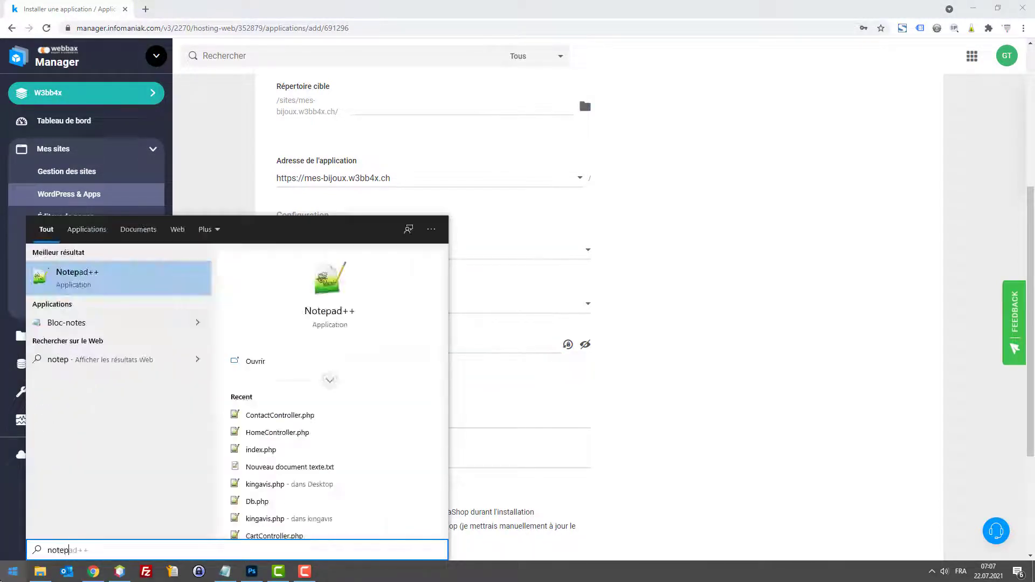
key(Escape)
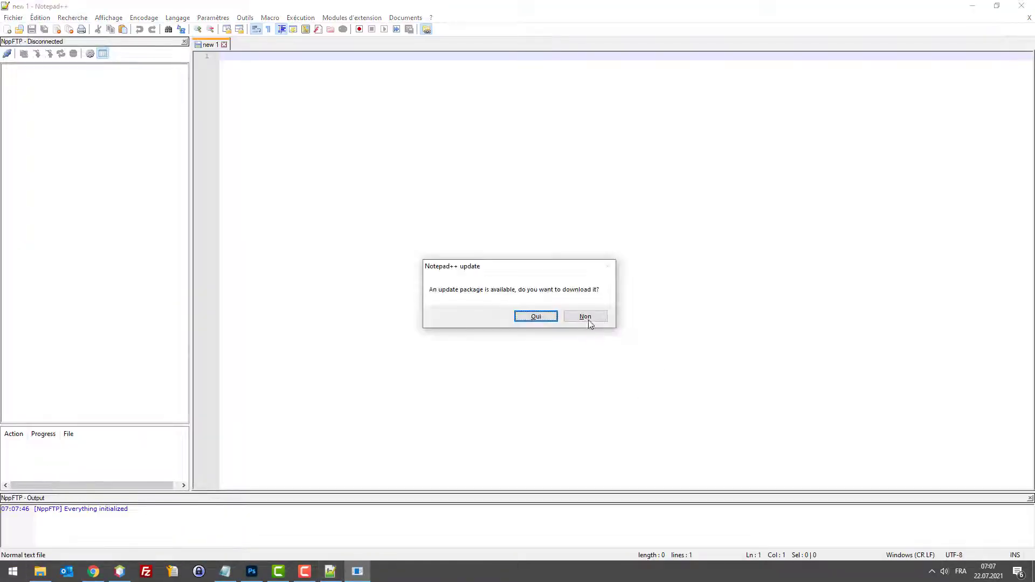
click(585, 318)
click(6, 574)
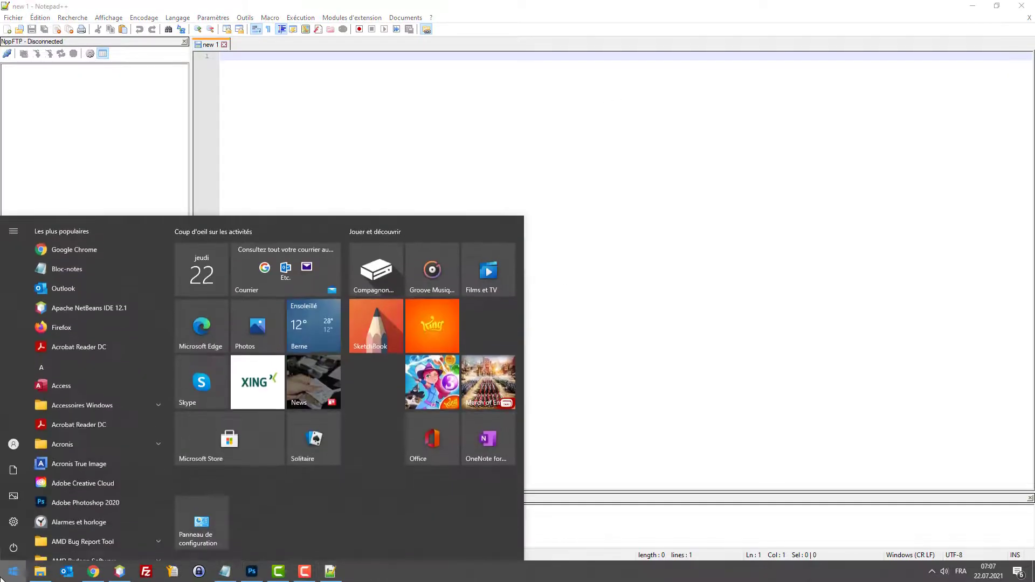
text(on)
text(notep)
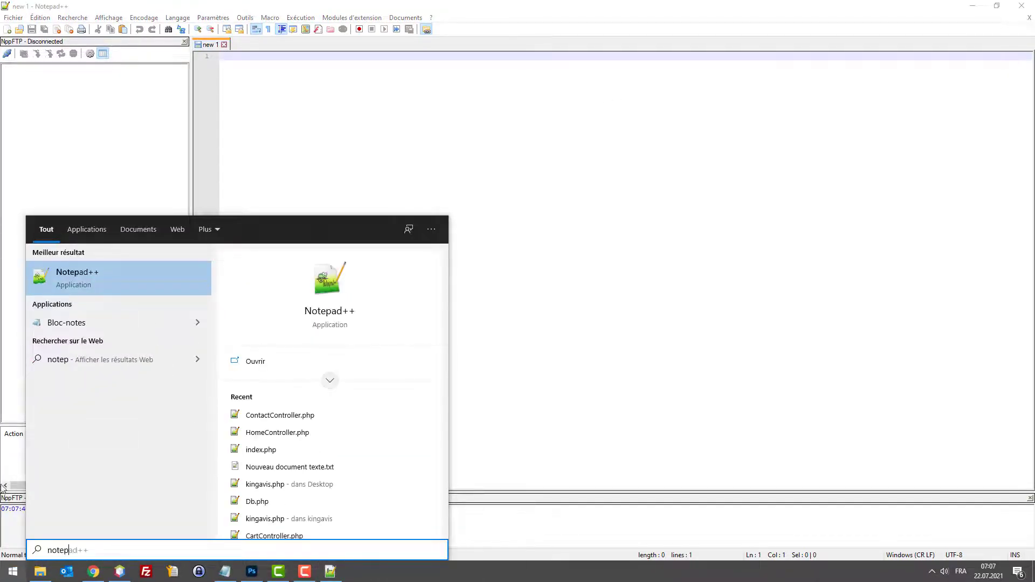
click(117, 321)
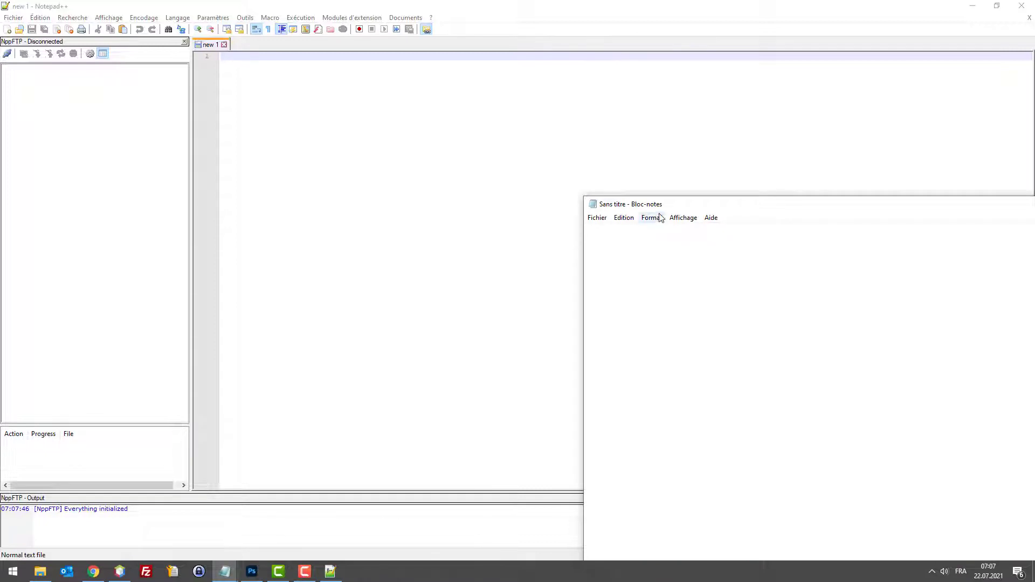
Step: Paste the generated password under an 'Accès Prestashop' heading with a 'p :' label
key(ctrl+v)
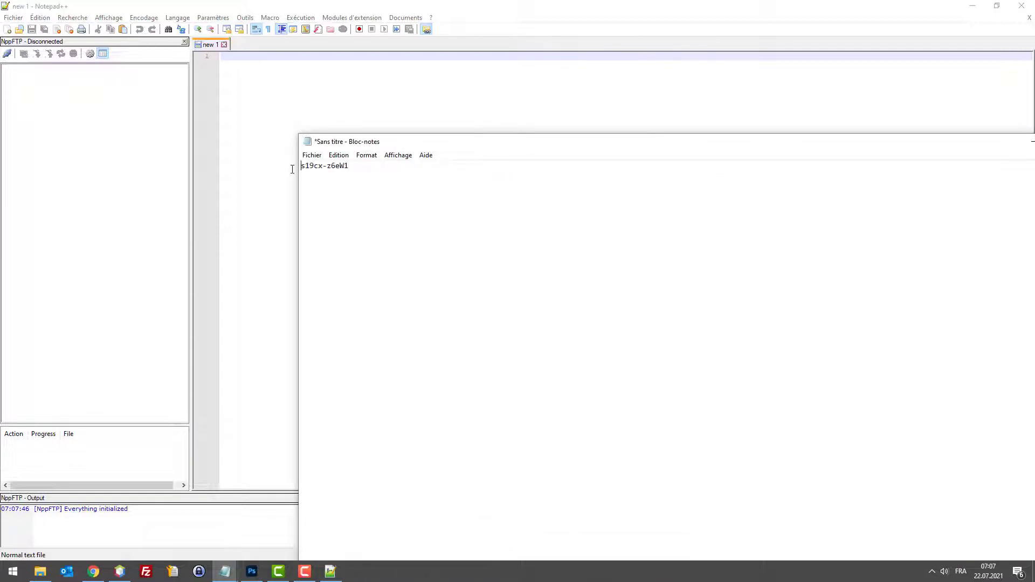
key(Home)
key(Return)
key(Up)
text(Accès Prestashop-)
key(BackSpace)
key(Return)
text(p :)
key(Home)
key(Return)
key(Up)
Step: Save the notes as accès.txt
key(ctrl+s)
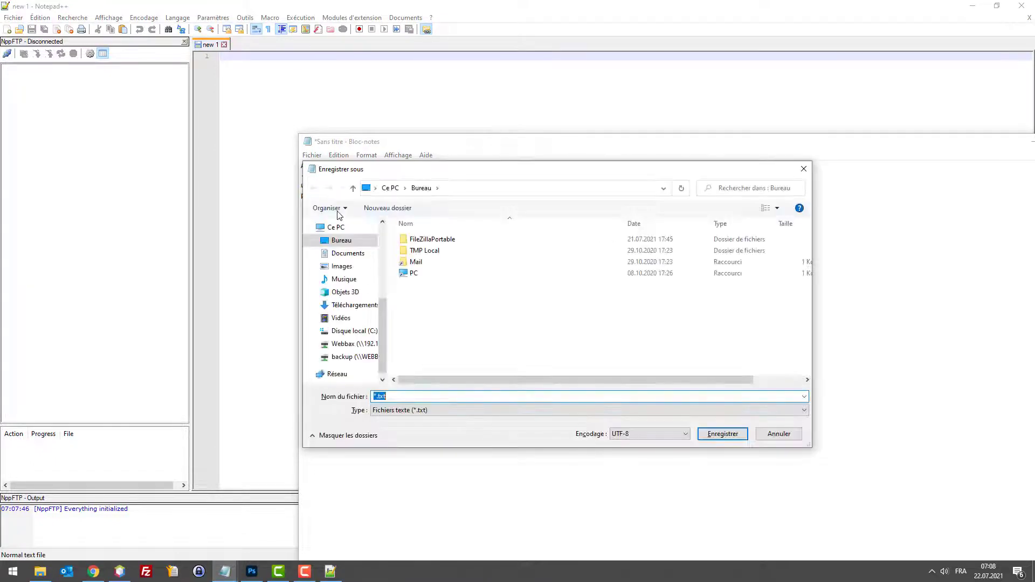
click(376, 397)
key(BackSpace)
text(acc)
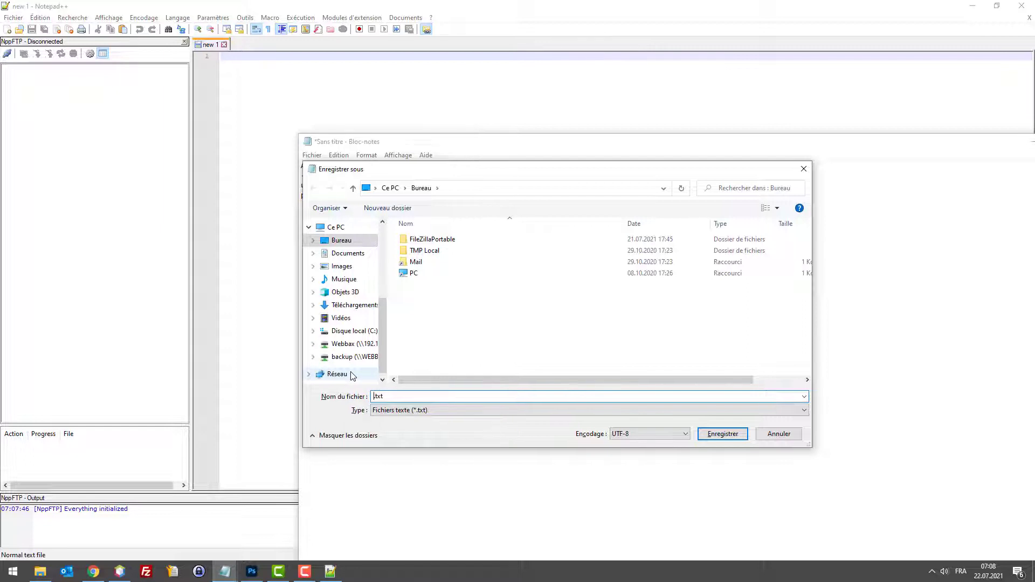
text(ès)
key(Return)
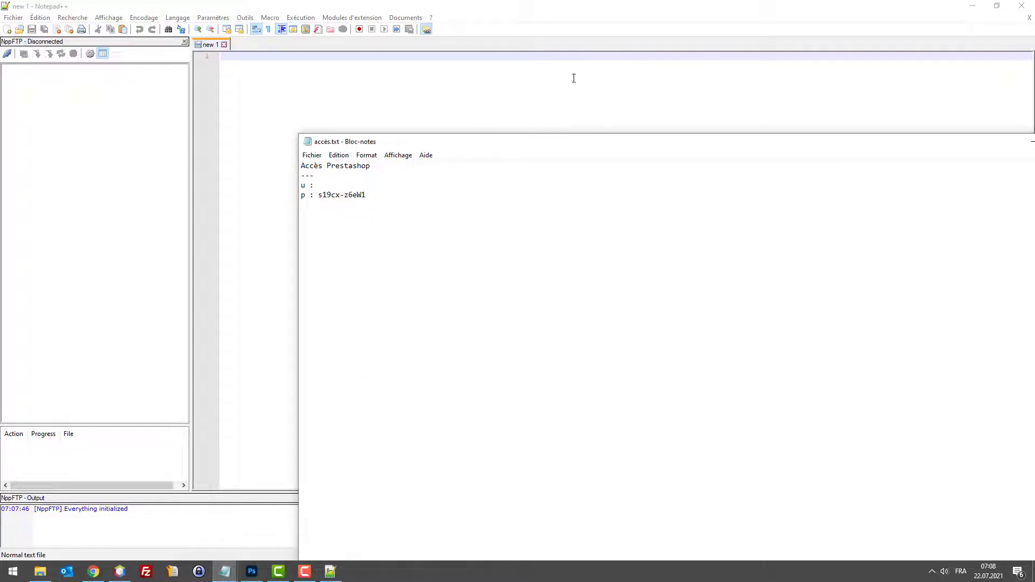
Step: Add the administrator e-mail to the notes and save again
text(demo@demo.com)
key(ctrl+s)
click(973, 6)
Step: Copy from the notes and paste into the form's site title field, then return to the e-mail field
click(973, 5)
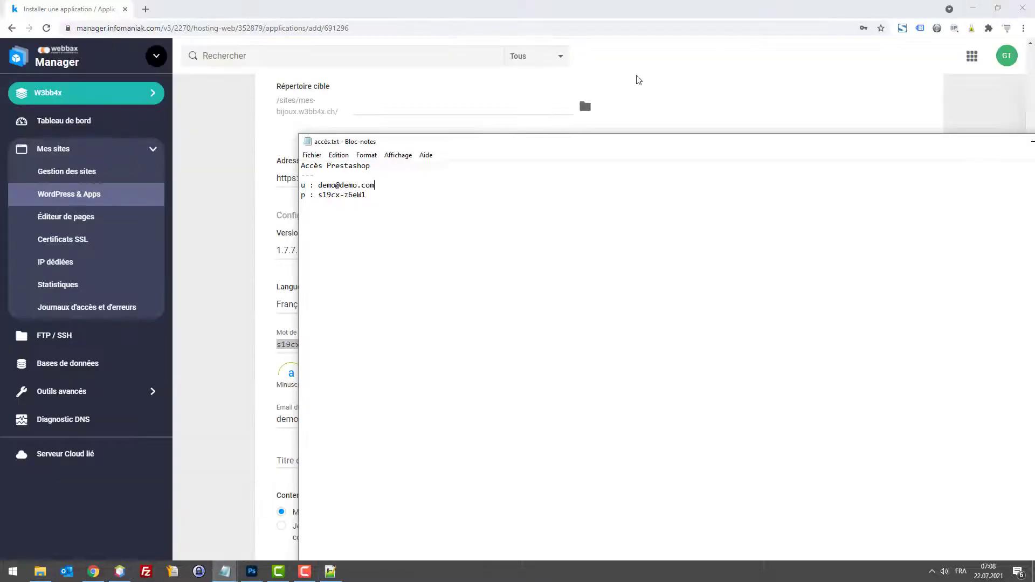
drag(496, 136, 717, 137)
drag(629, 178, 541, 191)
key(ctrl+c)
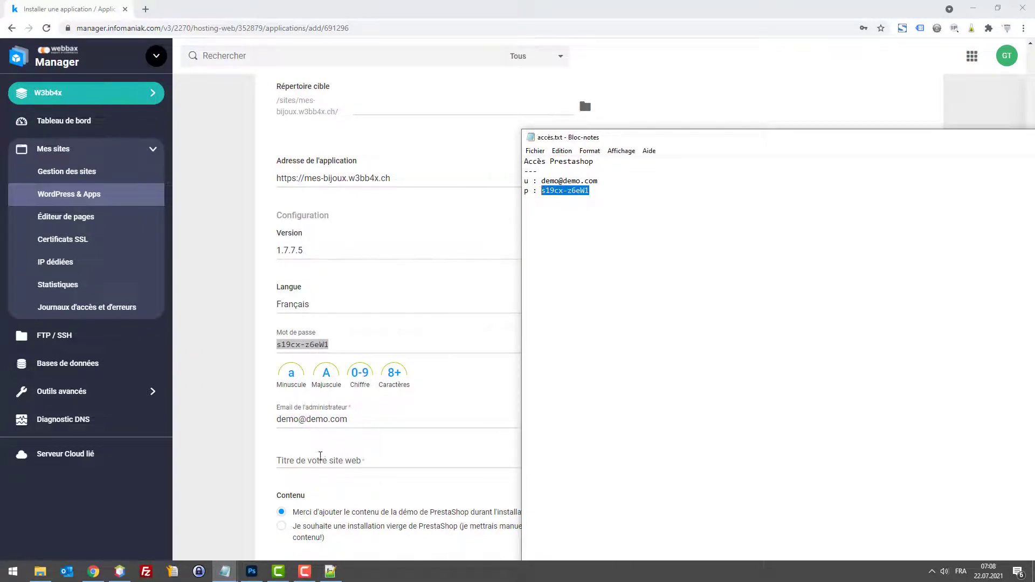
click(319, 457)
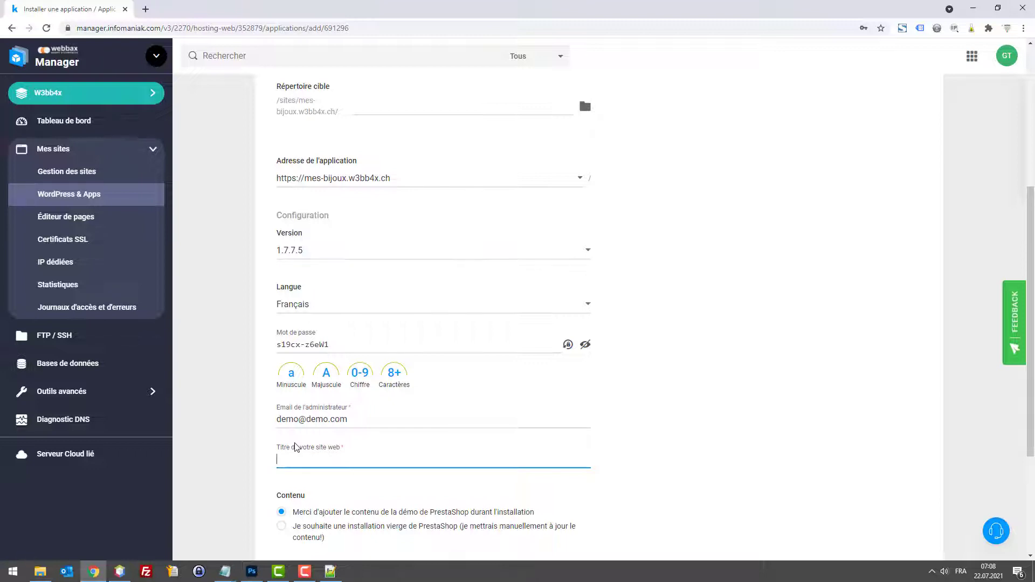
key(ctrl+v)
click(356, 422)
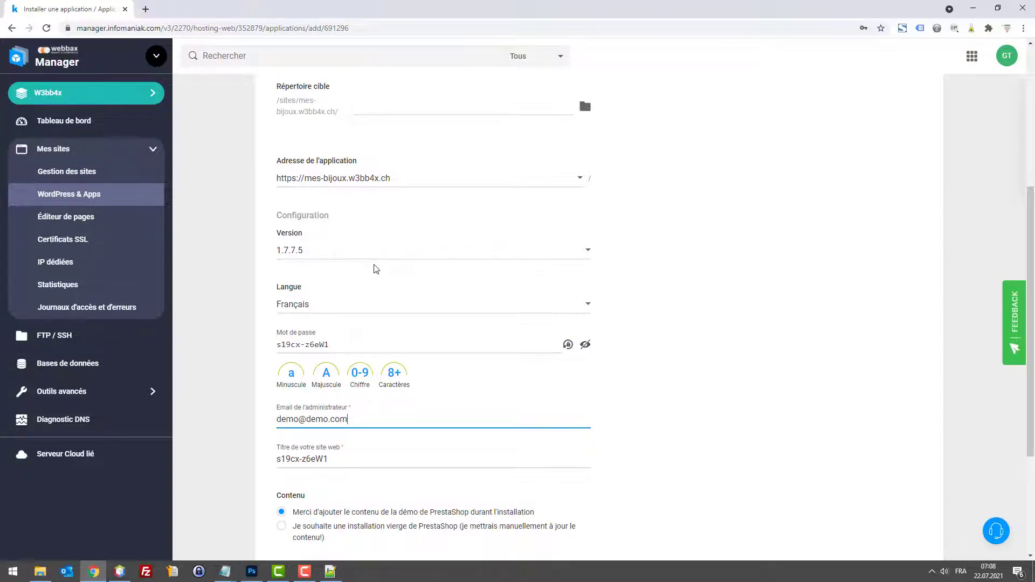
Step: Choose 'Gérer moi-même les réglages avancés' and 'Ne pas faire de mises à jour automatique'
scroll(359, 312, down, 3)
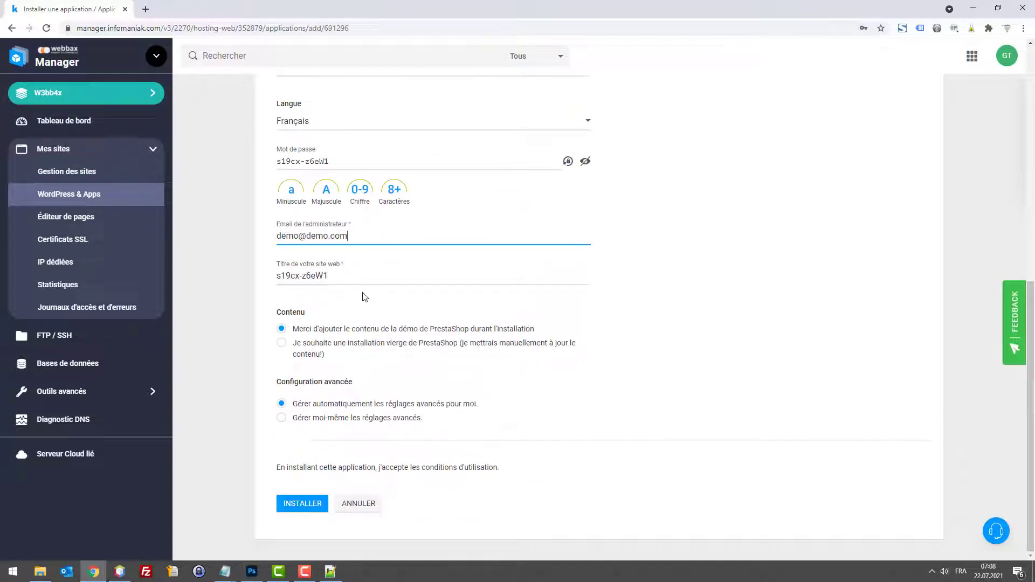
click(282, 418)
scroll(294, 393, down, 2)
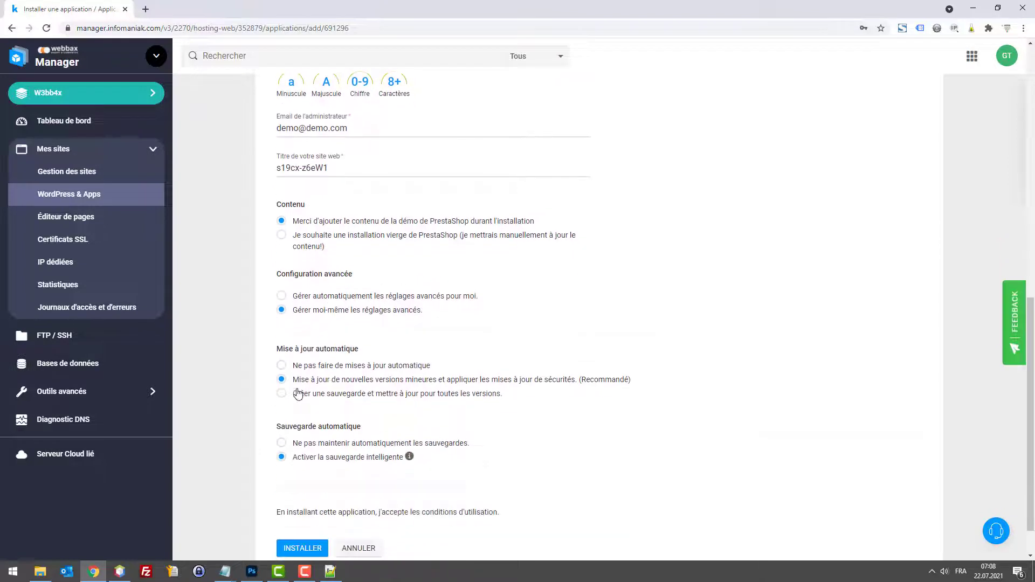
click(285, 368)
scroll(333, 450, down, 1)
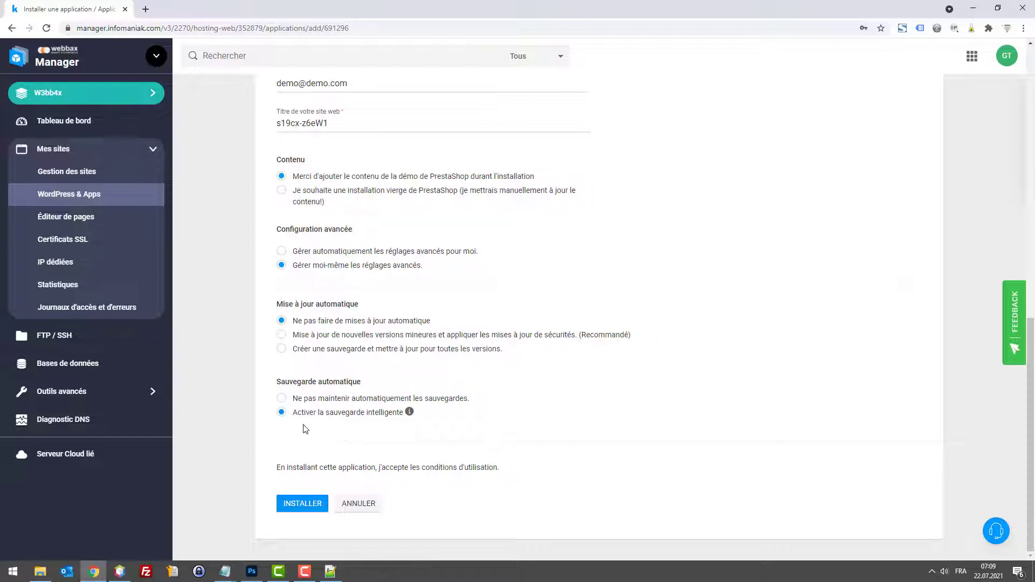
Step: Launch the PrestaShop installation with the INSTALLER button
click(295, 504)
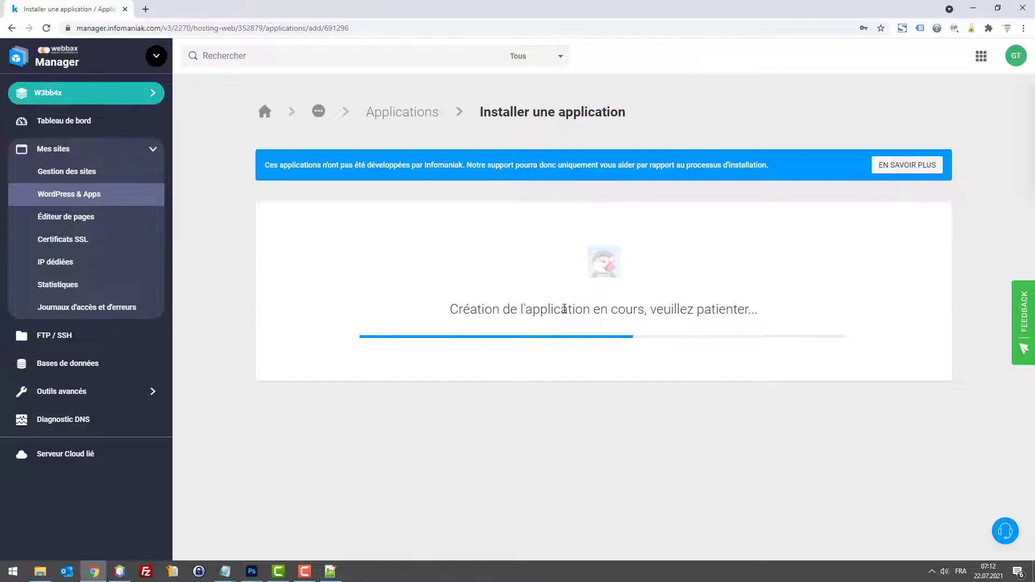
Step: In a new tab, go to the PrestaShop website and open its download page via 'Créer ma boutique'
click(143, 8)
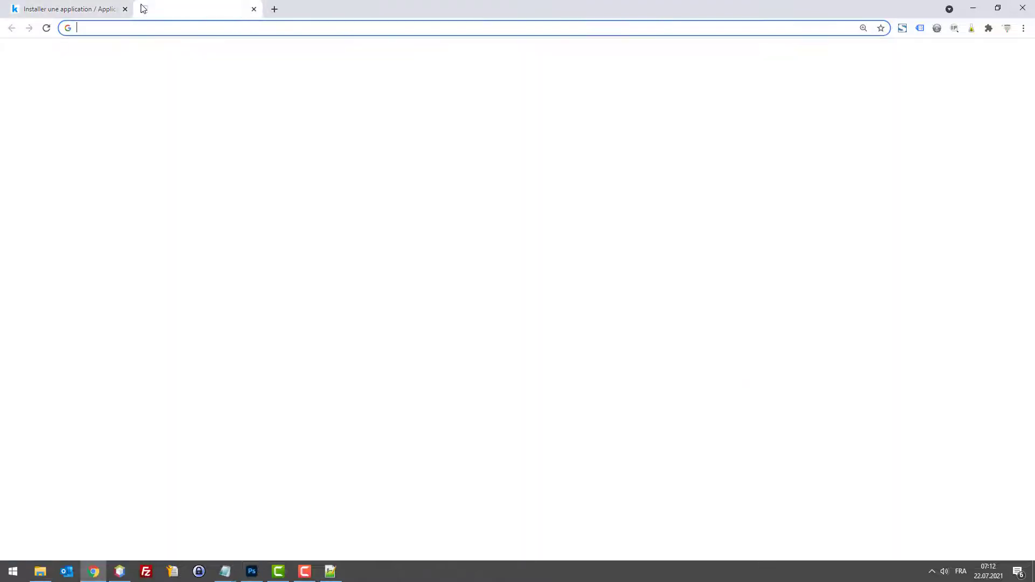
text(prestasho)
key(Return)
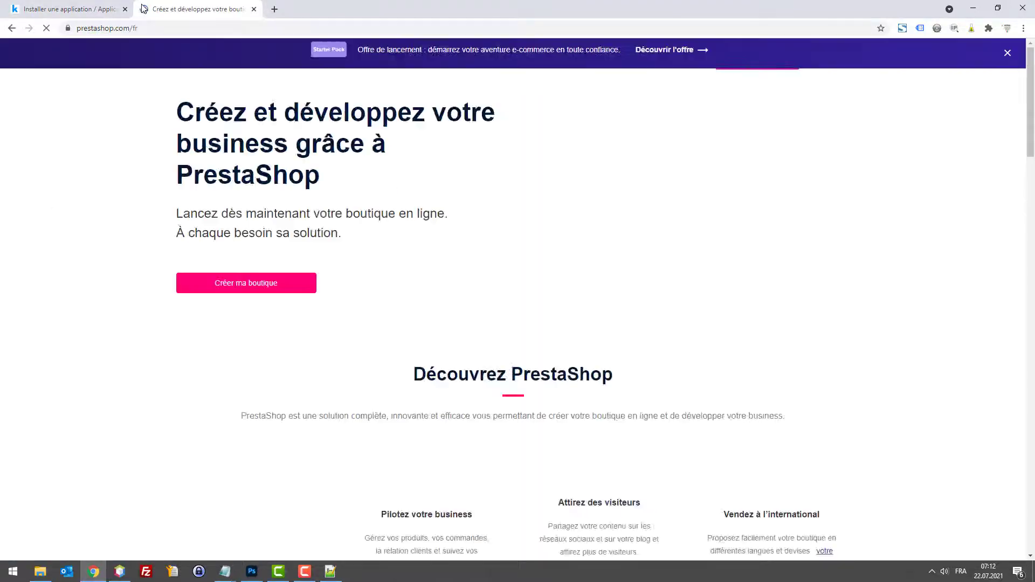
mouse_move(328, 85)
drag(490, 221, 270, 326)
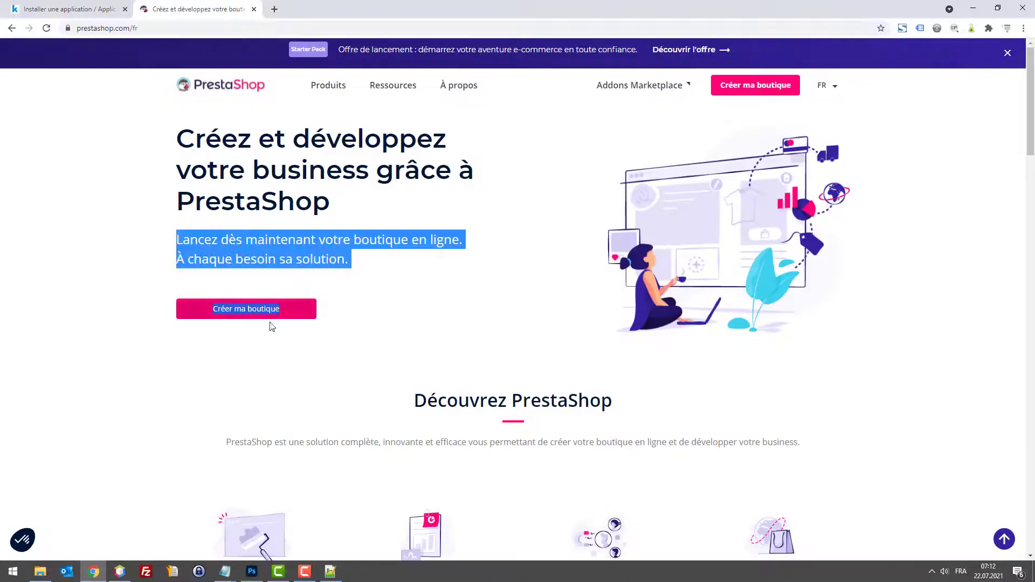
scroll(363, 296, down, 4)
scroll(363, 295, up, 3)
click(265, 261)
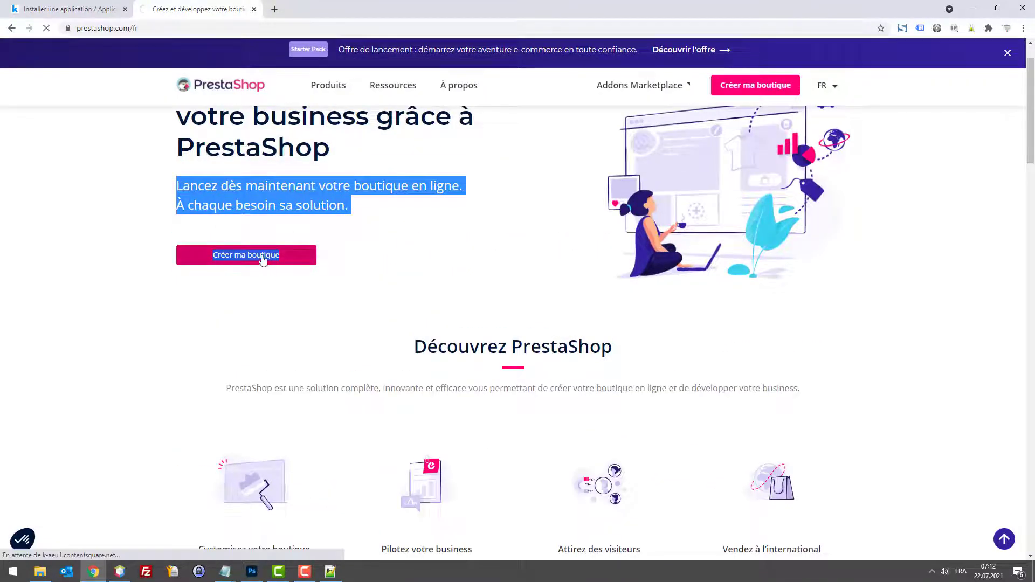
click(237, 258)
scroll(336, 280, down, 3)
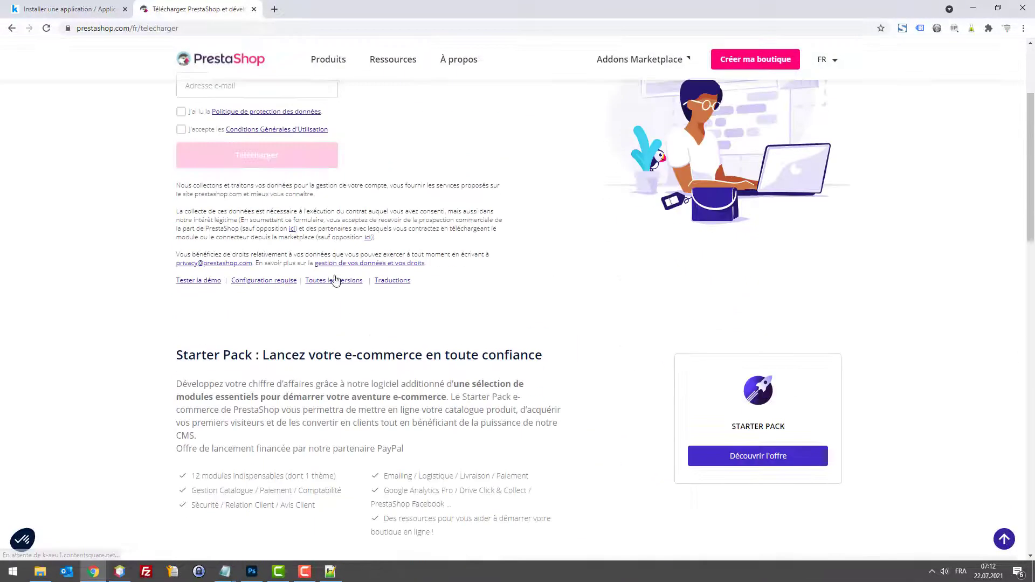
scroll(146, 122, up, 2)
Step: Check the installation progress, then return to the PrestaShop download page
click(69, 9)
click(197, 9)
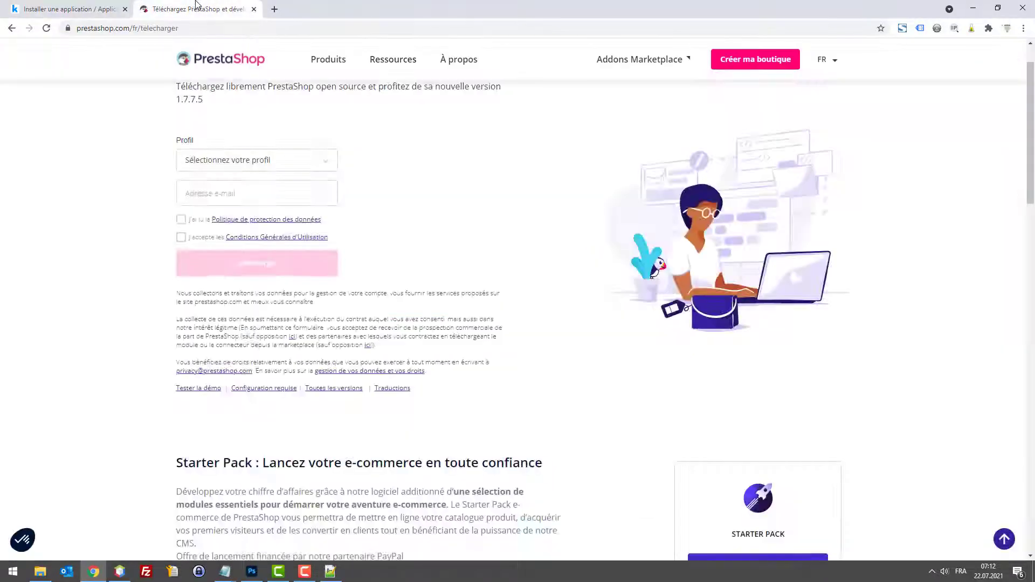
mouse_move(459, 60)
click(87, 6)
click(180, 7)
click(180, 27)
Step: Search 'ovh installer prestashop' and open OVH's 'Créer une boutique en ligne' guide, accepting cookies
text(ovh in)
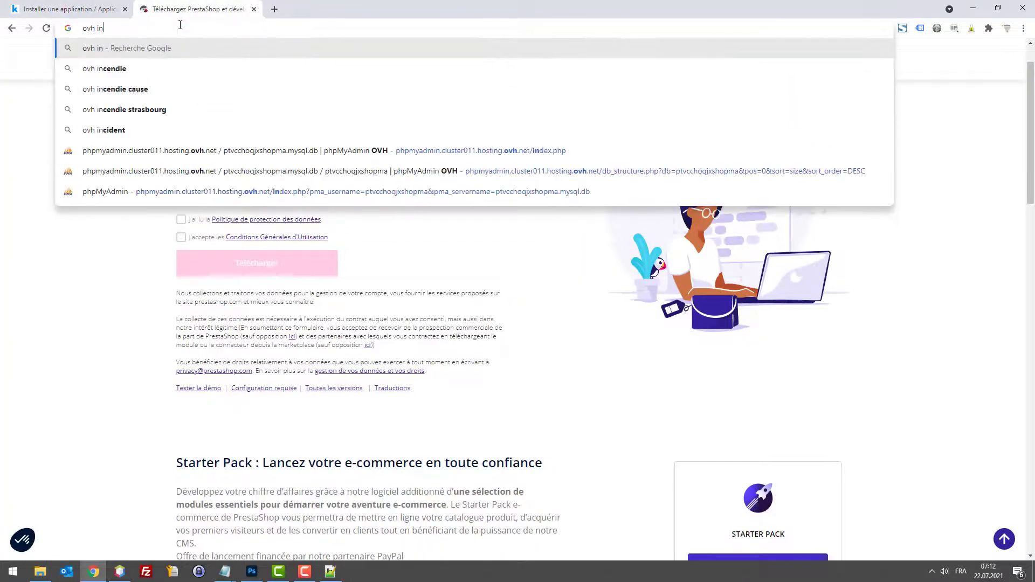
text(staller prestasoh)
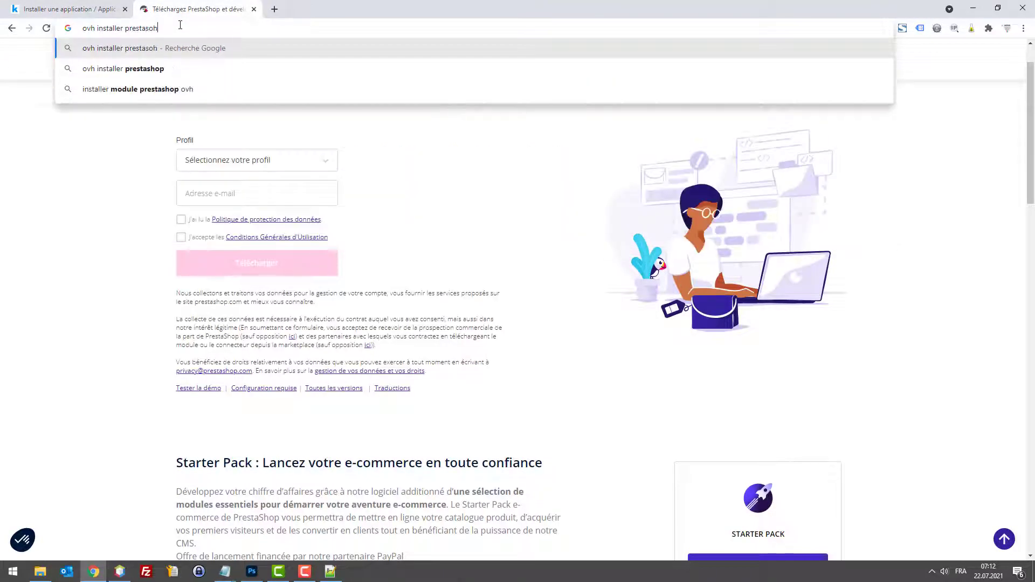
key(Down)
key(Return)
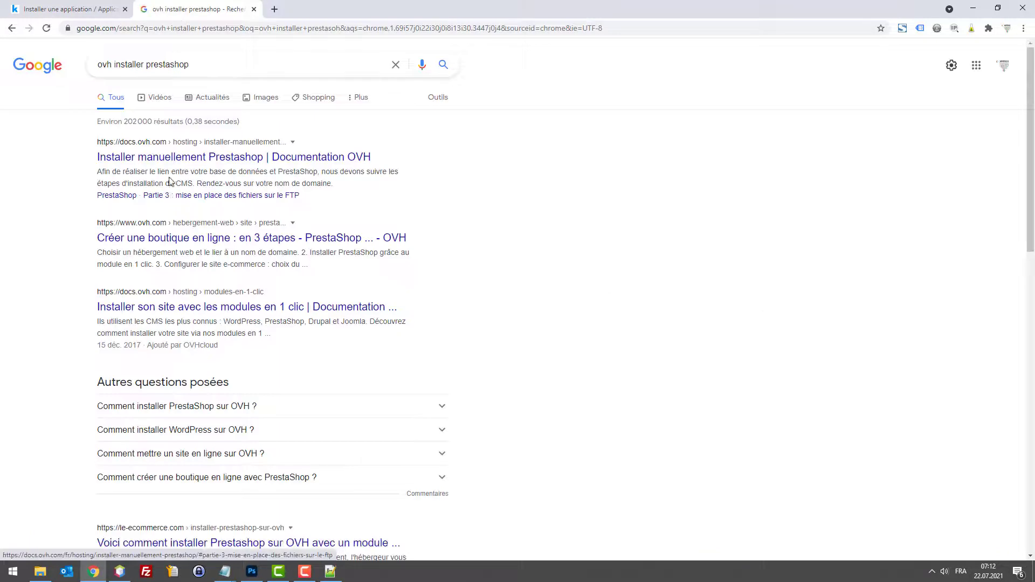
click(176, 240)
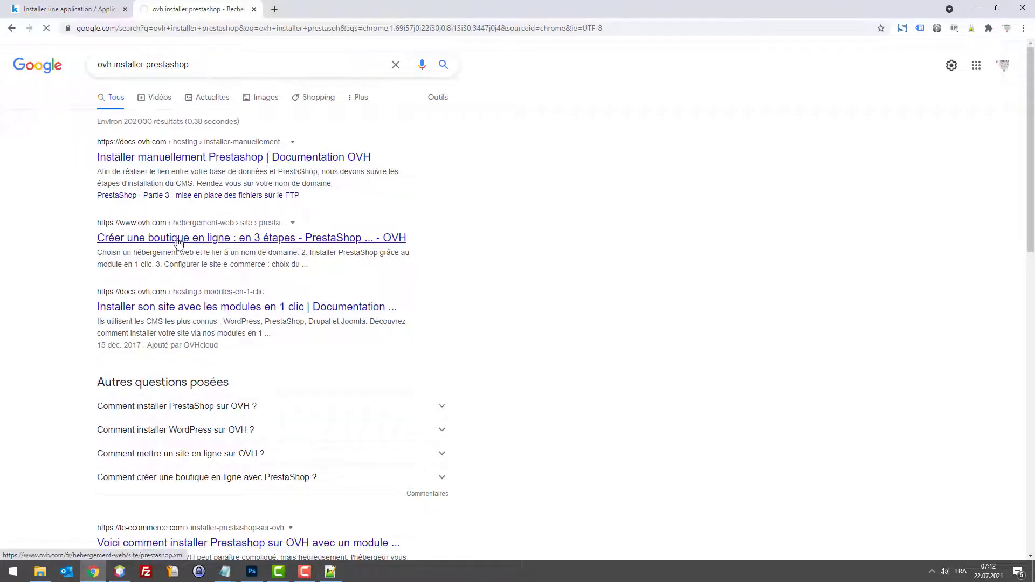
scroll(215, 247, down, 1)
scroll(218, 244, down, 4)
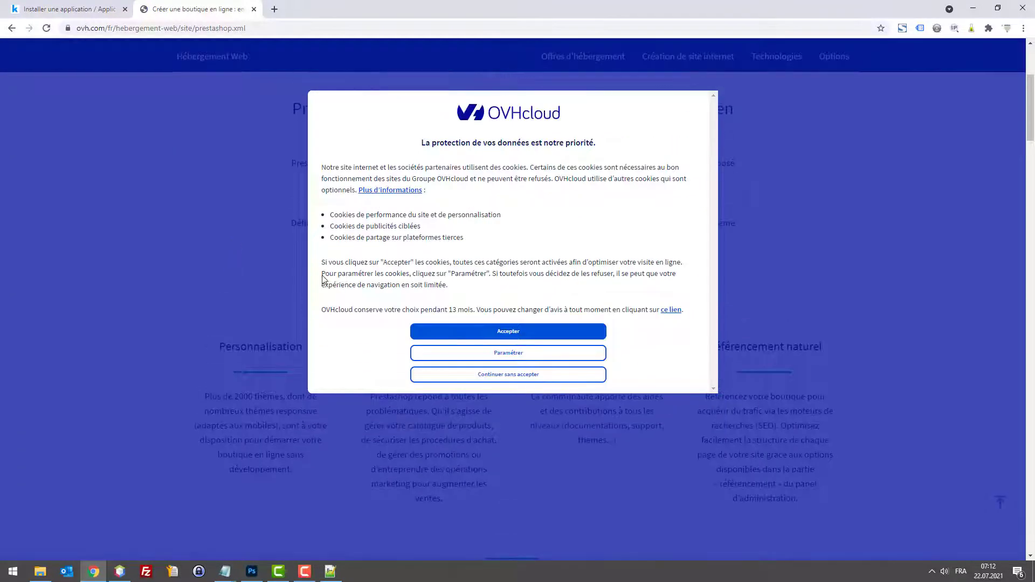
click(480, 329)
scroll(264, 265, down, 10)
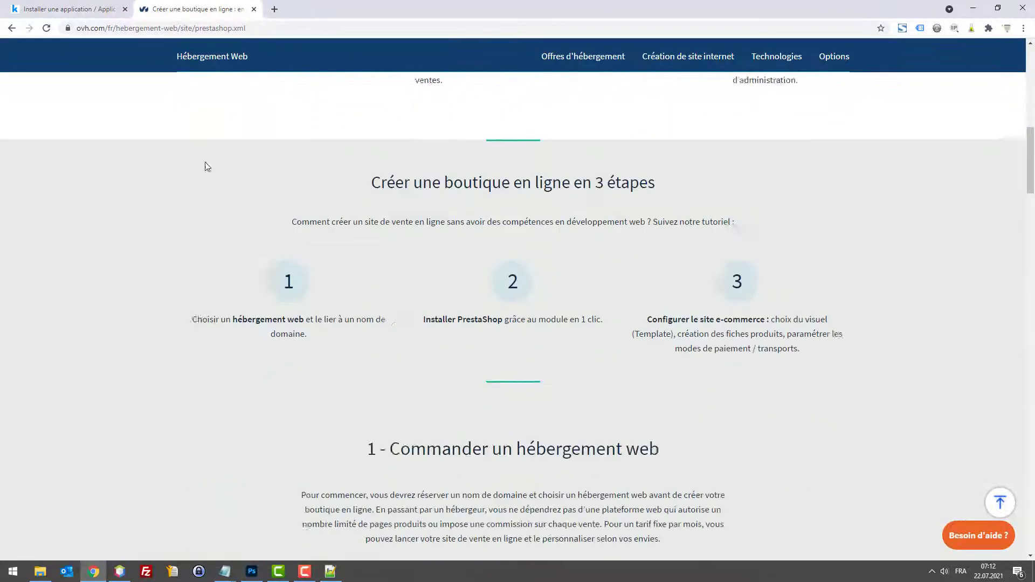
Step: Check the installation progress, glance back at the OVH guide, and return to progress
click(121, 6)
click(183, 8)
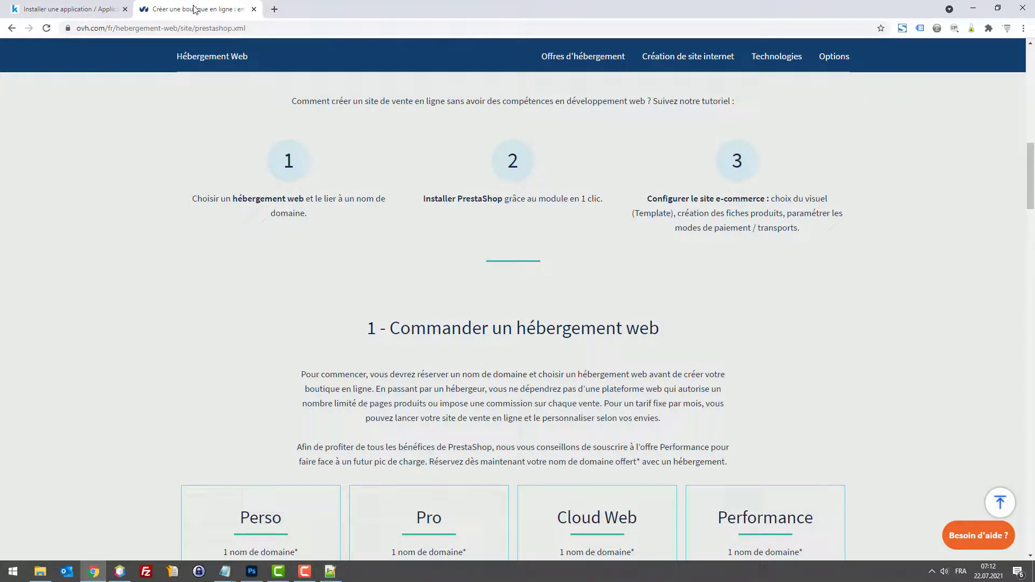
click(81, 8)
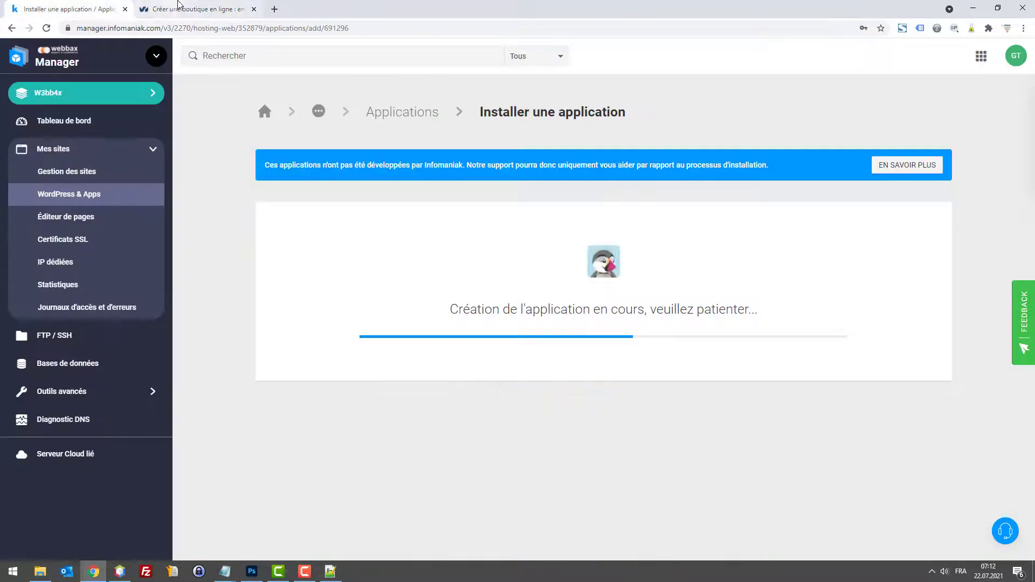
Step: Close the OVH guide tab and open the finished shop's back office via 'ACCÉDER À L'APPLICATION'
click(178, 5)
click(253, 9)
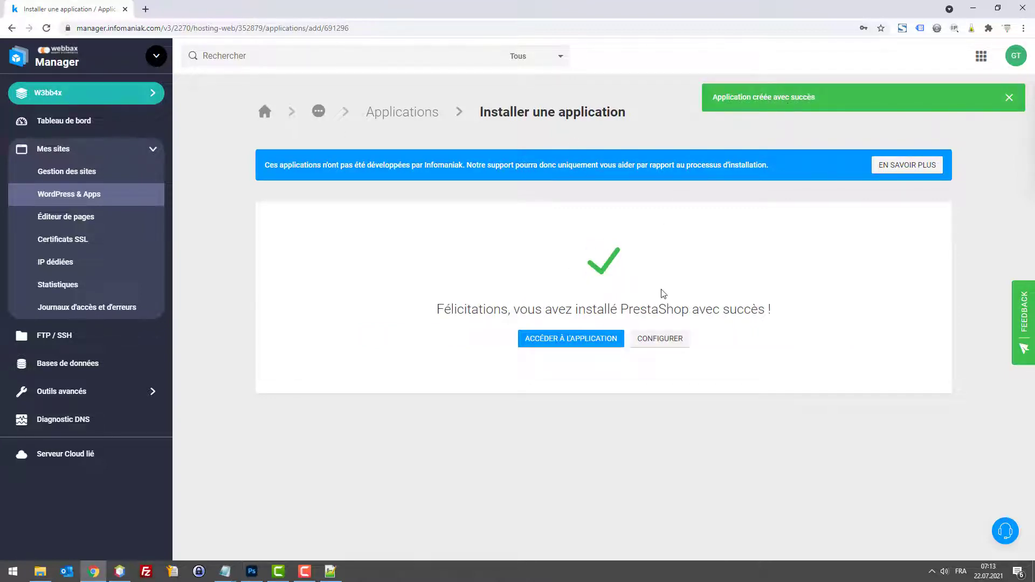
click(598, 343)
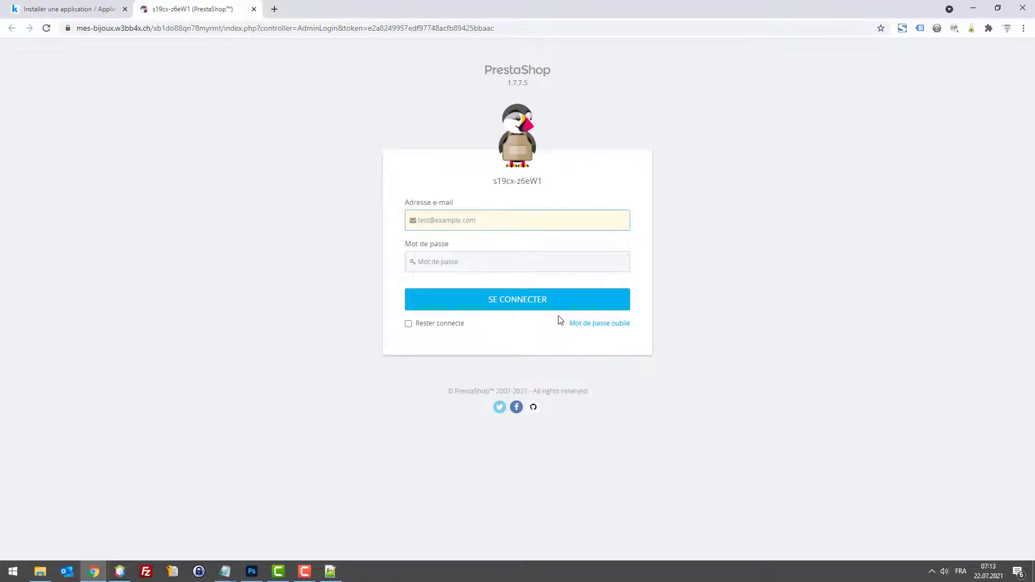
Step: Place the notes with the login credentials beside the shop's login page
click(499, 182)
key(alt+Tab)
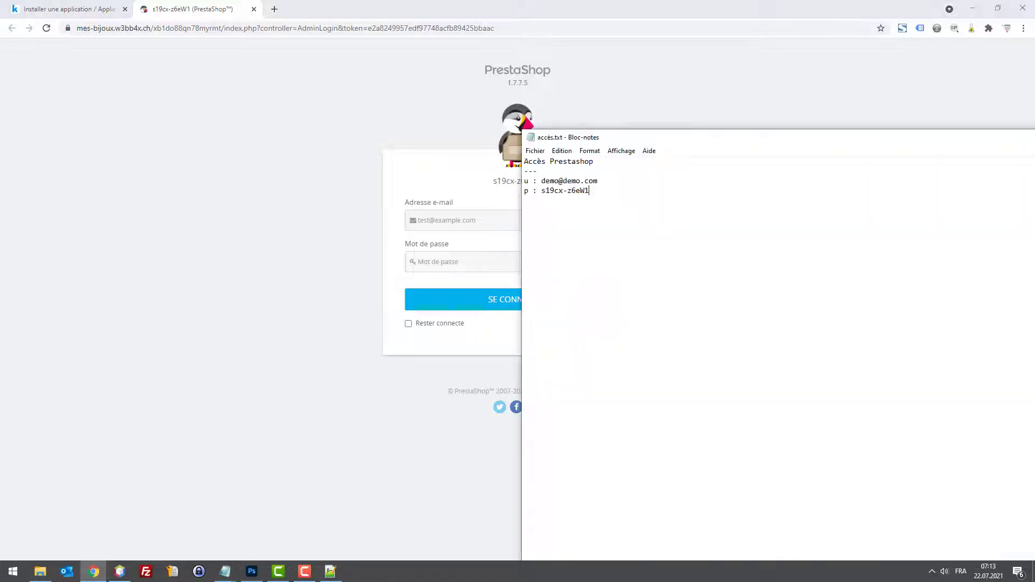
drag(737, 142, 1034, 130)
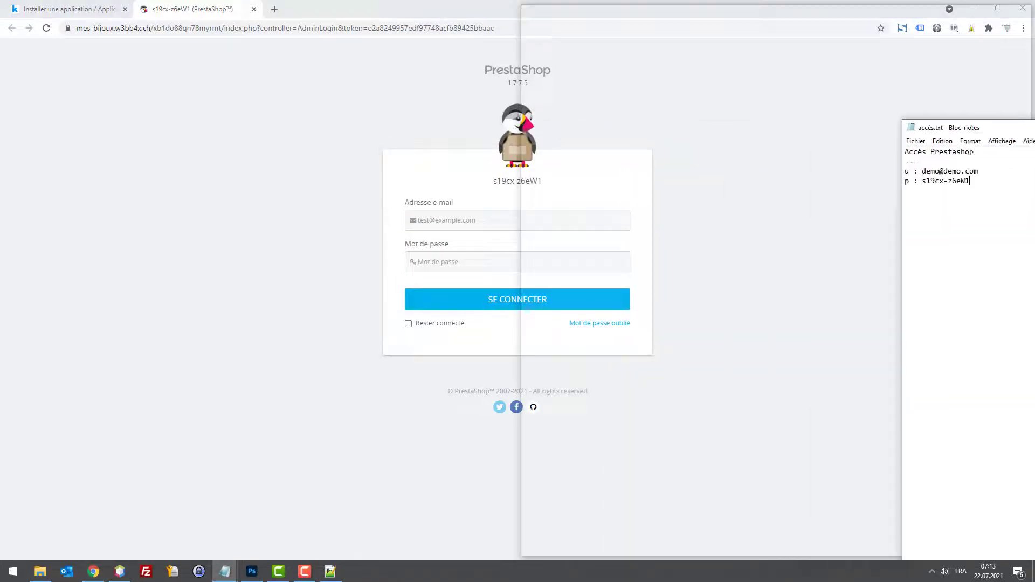
key(alt+Tab)
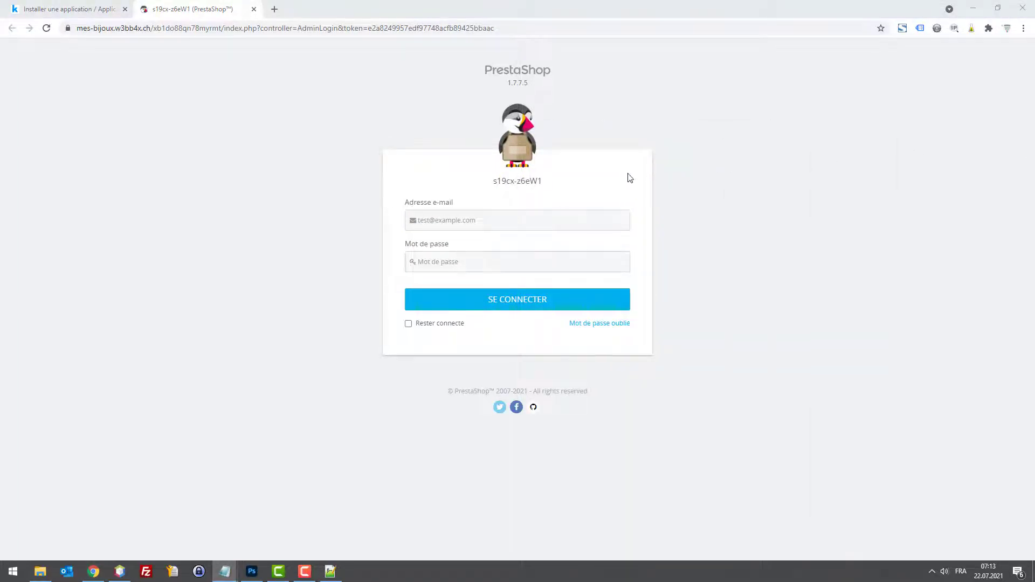
click(492, 215)
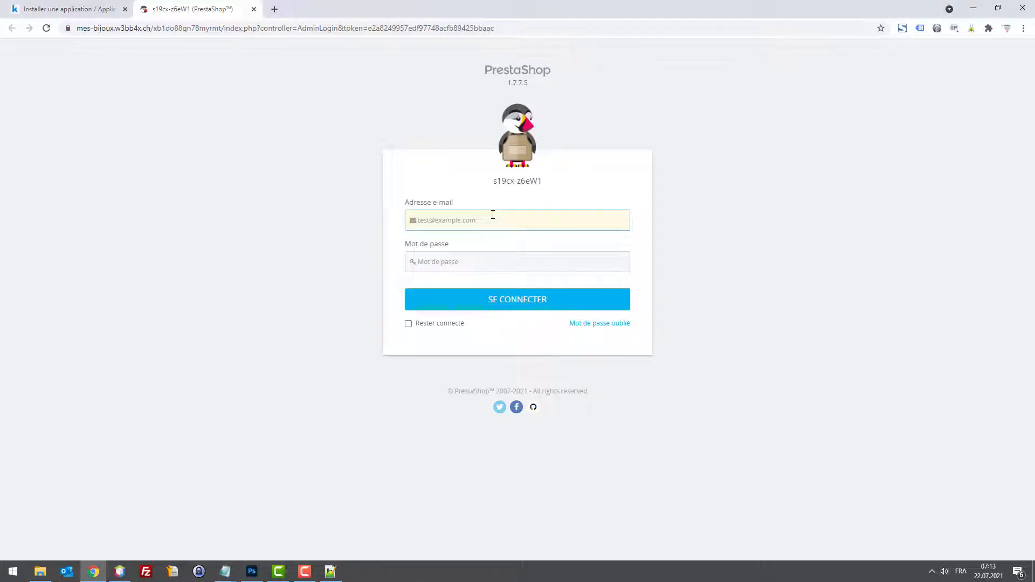
click(521, 178)
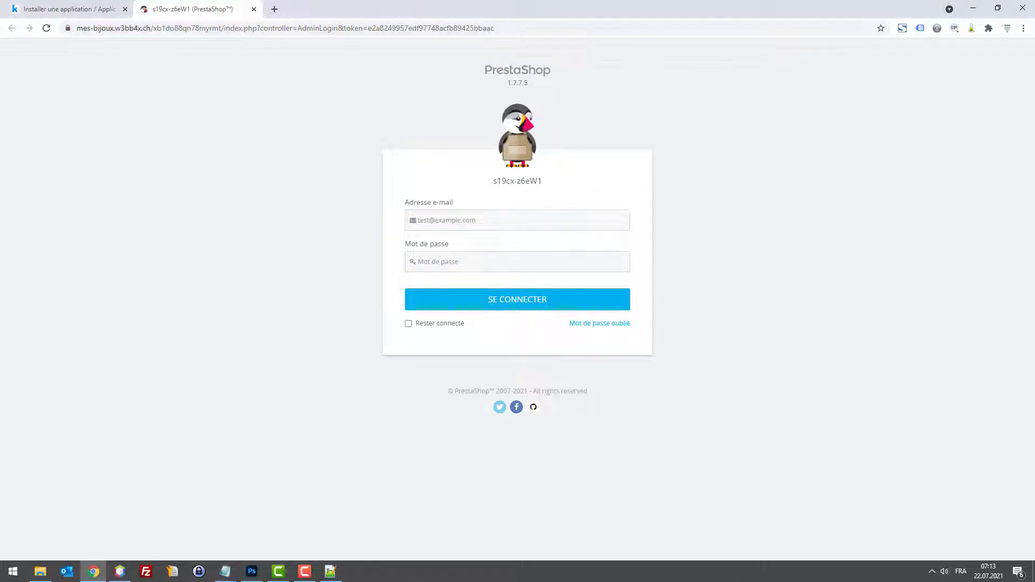
Step: Paste the administrator e-mail and password, tick 'Rester connecté', and sign in
key(alt+Tab)
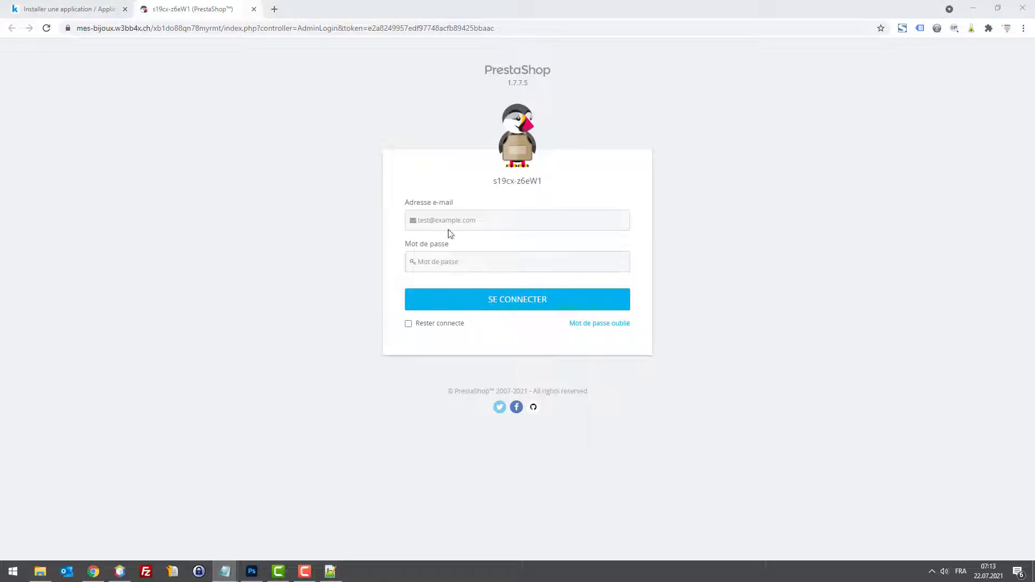
click(613, 212)
key(ctrl+v)
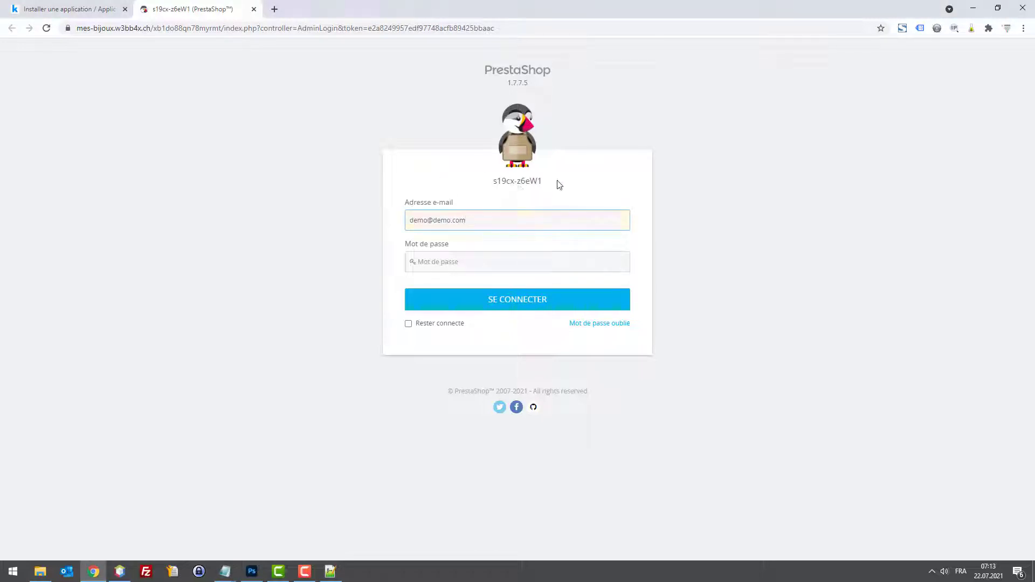
drag(556, 185, 488, 181)
click(438, 257)
key(ctrl+v)
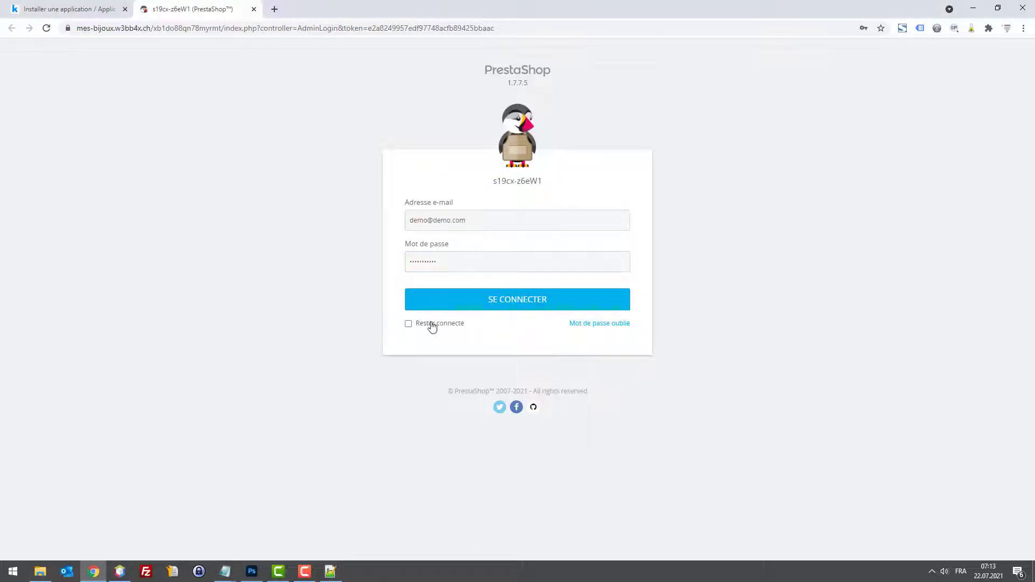
click(429, 324)
click(467, 300)
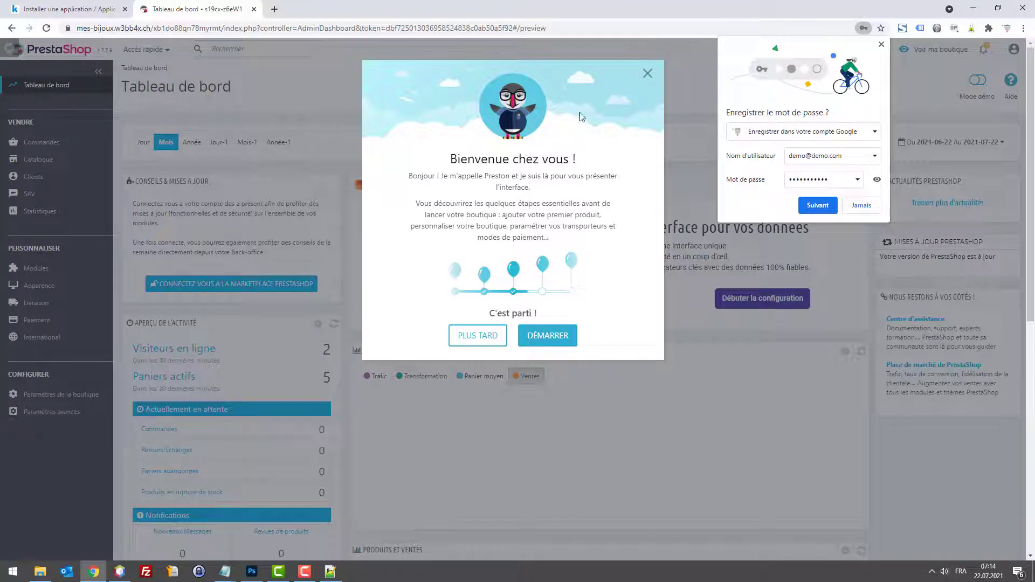
Step: Postpone the welcome tour, dismiss the password-save offer, and quit the onboarding tutorial
click(477, 335)
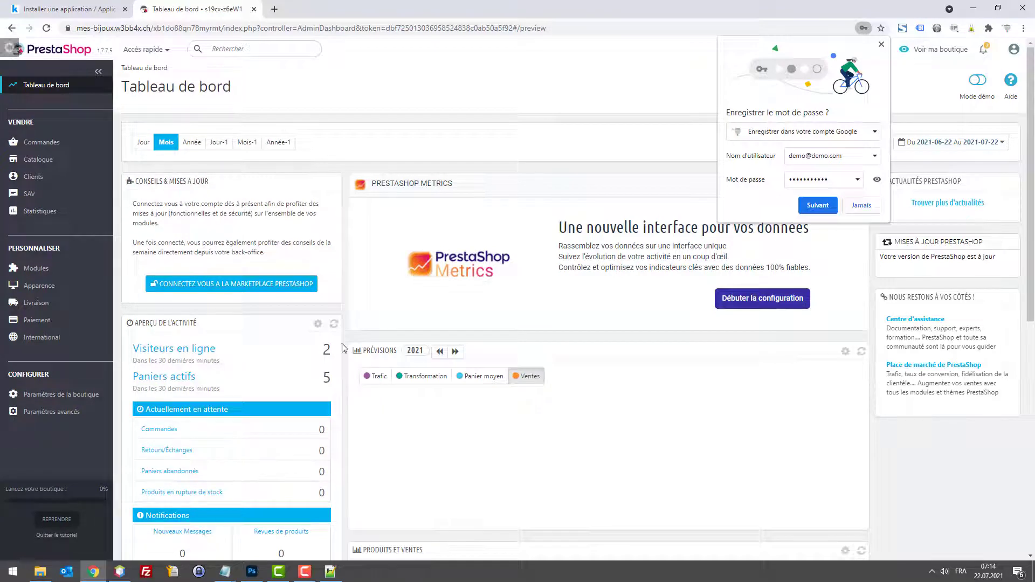
click(879, 44)
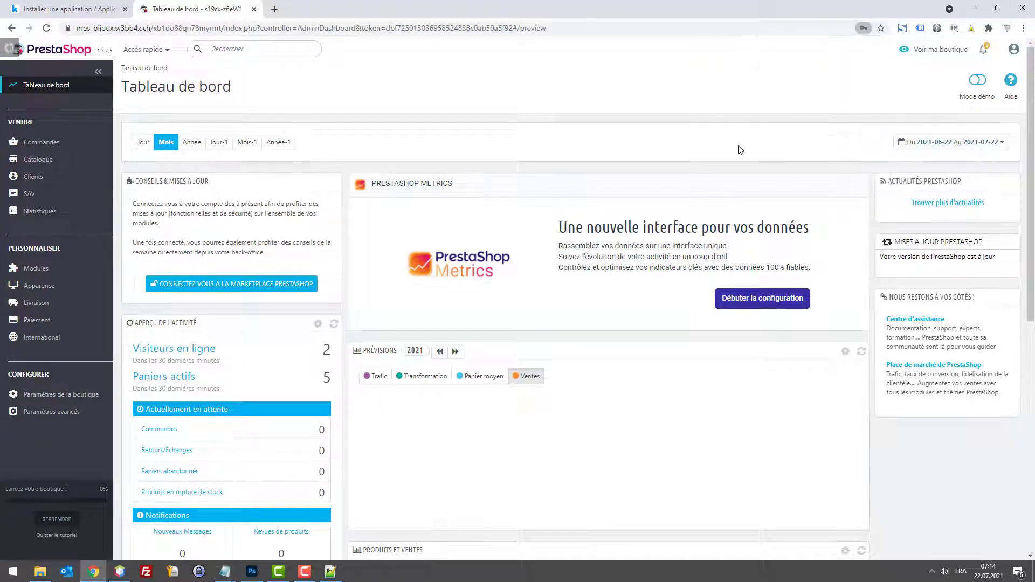
click(58, 534)
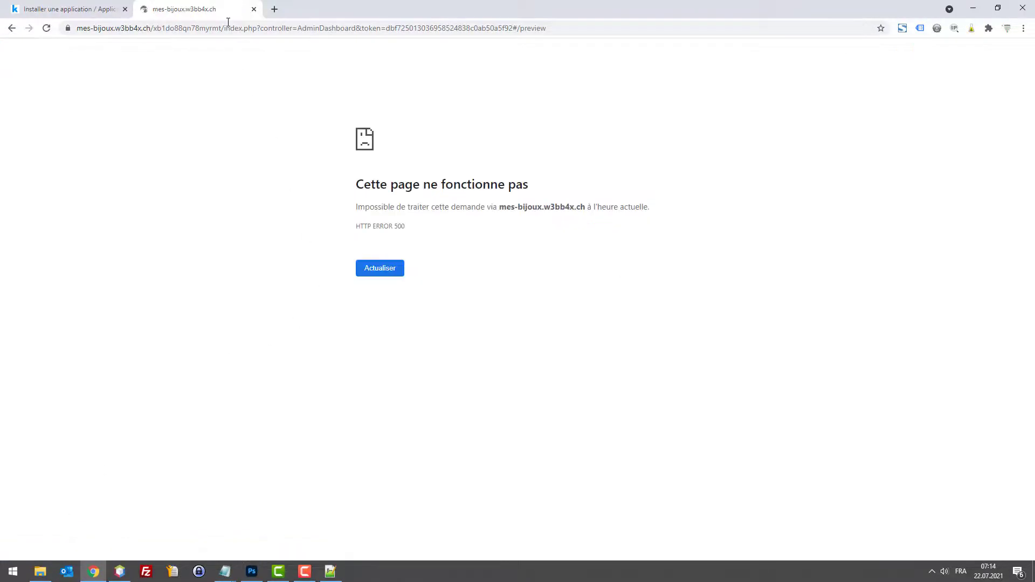
Step: Recover from the HTTP 500 error by closing the broken tab and reopening the back office from Infomaniak
drag(228, 30, 555, 28)
key(BackSpace)
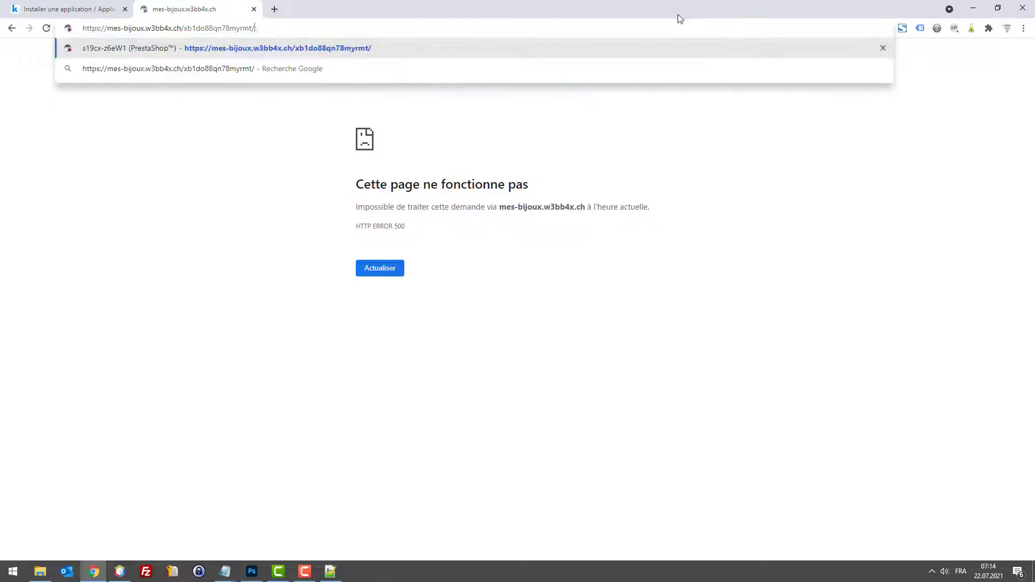
key(Return)
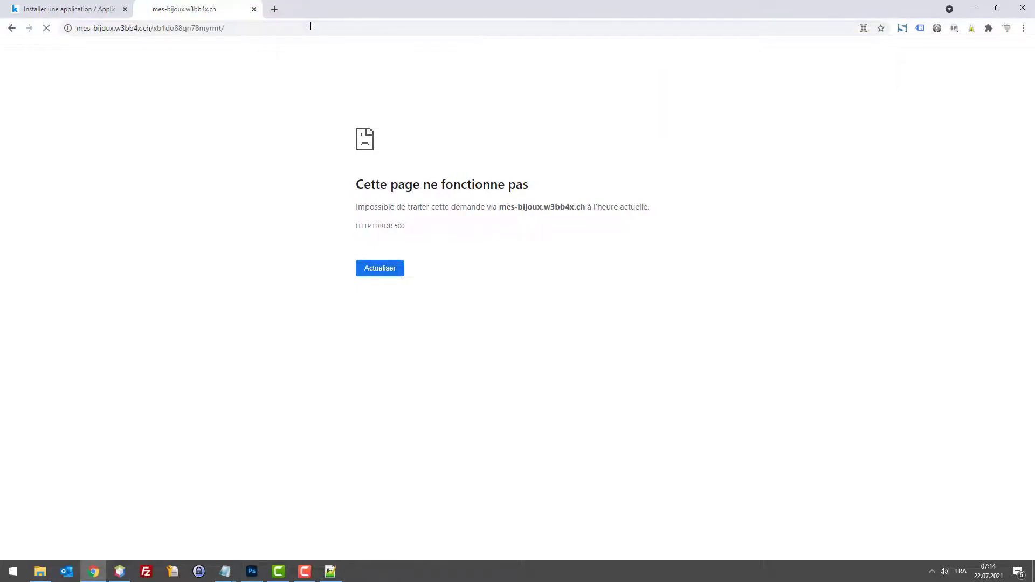
click(311, 26)
middle_click(179, 13)
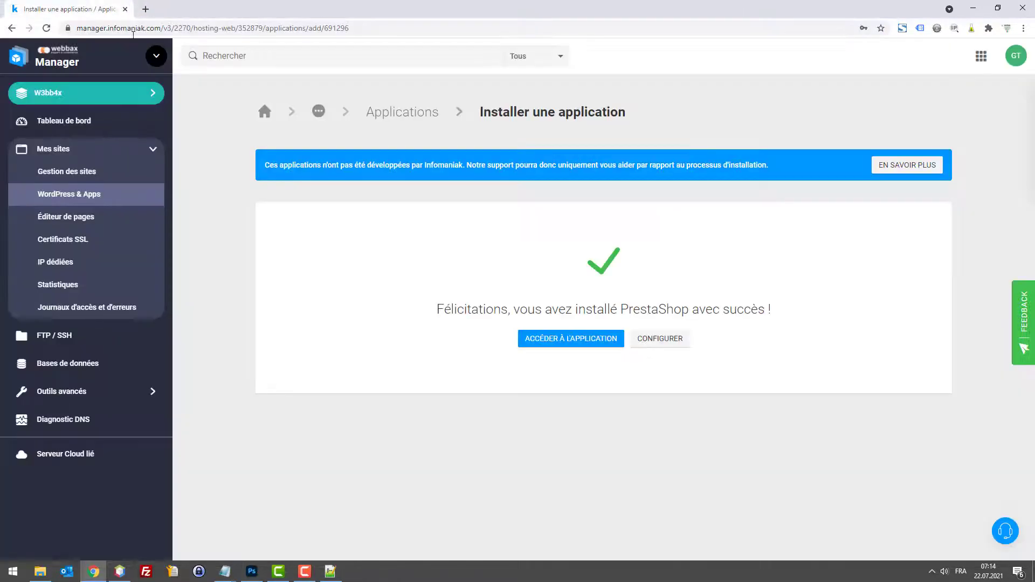
click(600, 339)
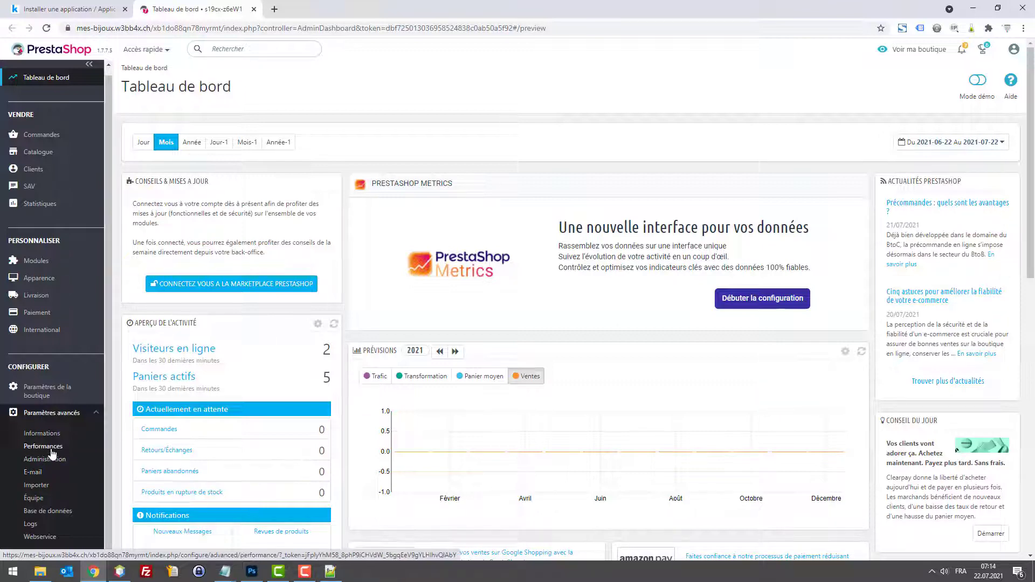
Step: Go through Informations to Paramètres de la boutique > Contact and show the Magasins tab
scroll(52, 455, down, 1)
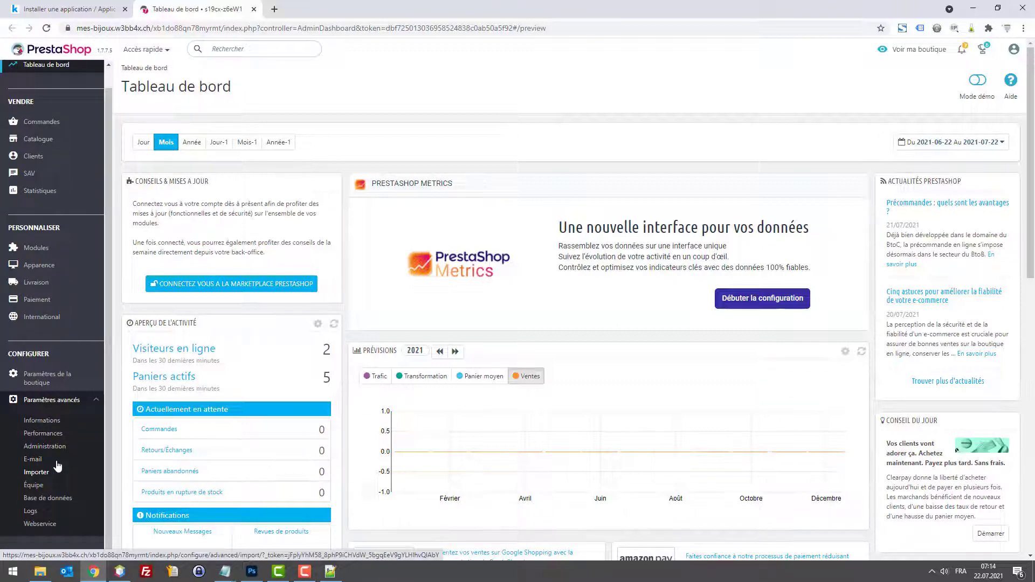
click(42, 420)
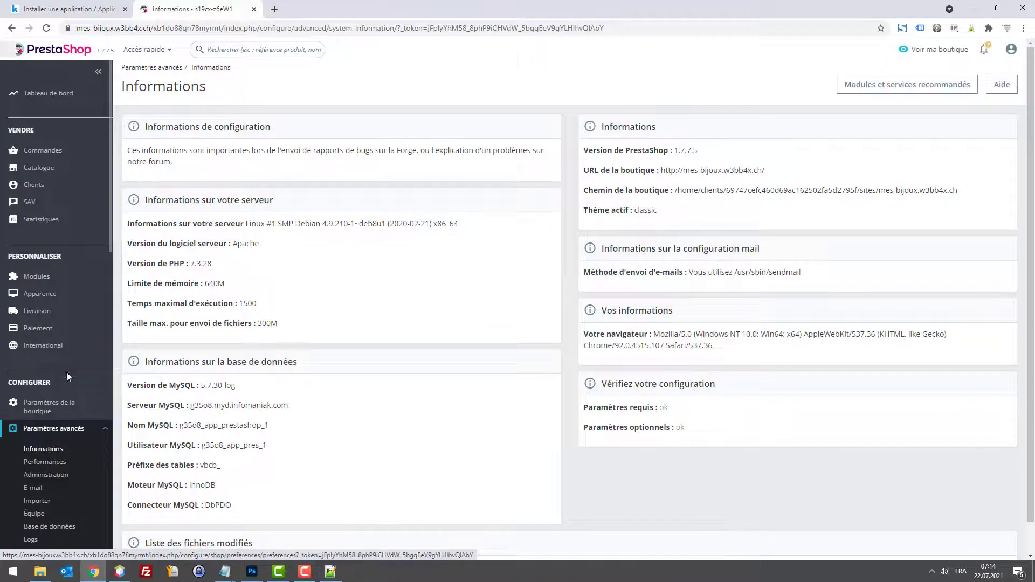
mouse_move(63, 410)
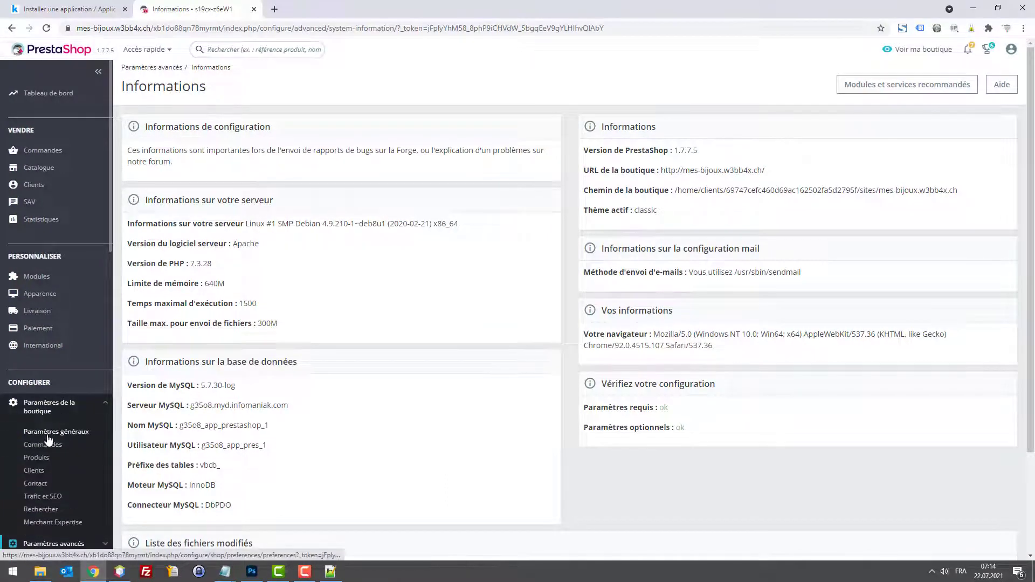
click(45, 485)
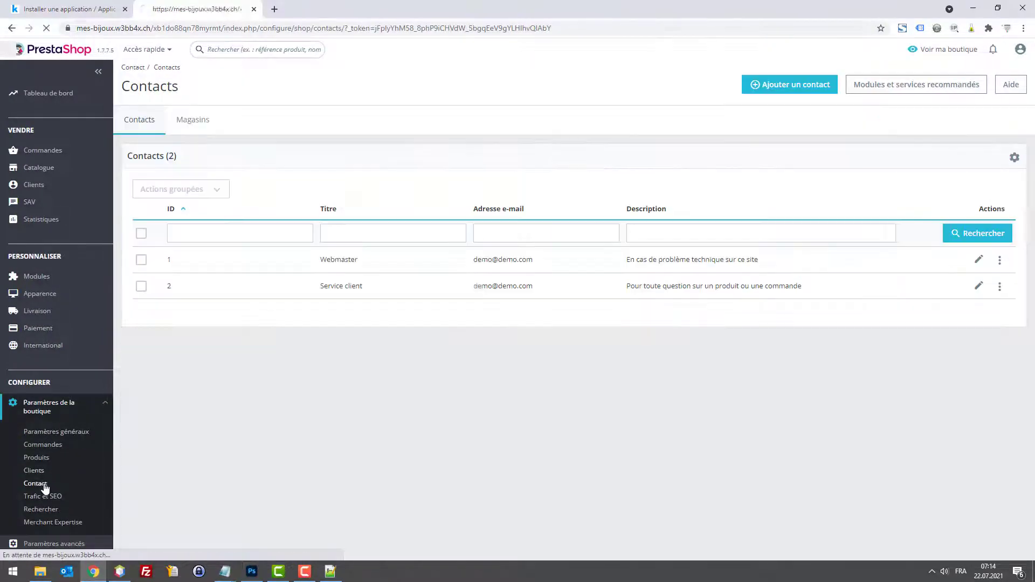
click(204, 124)
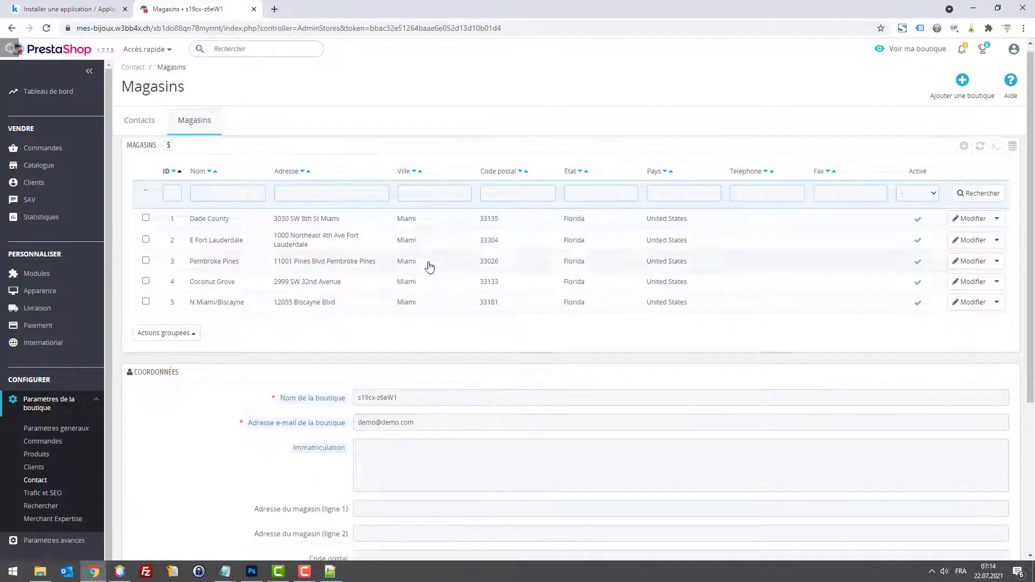
scroll(426, 264, down, 4)
click(416, 203)
triple_click(416, 203)
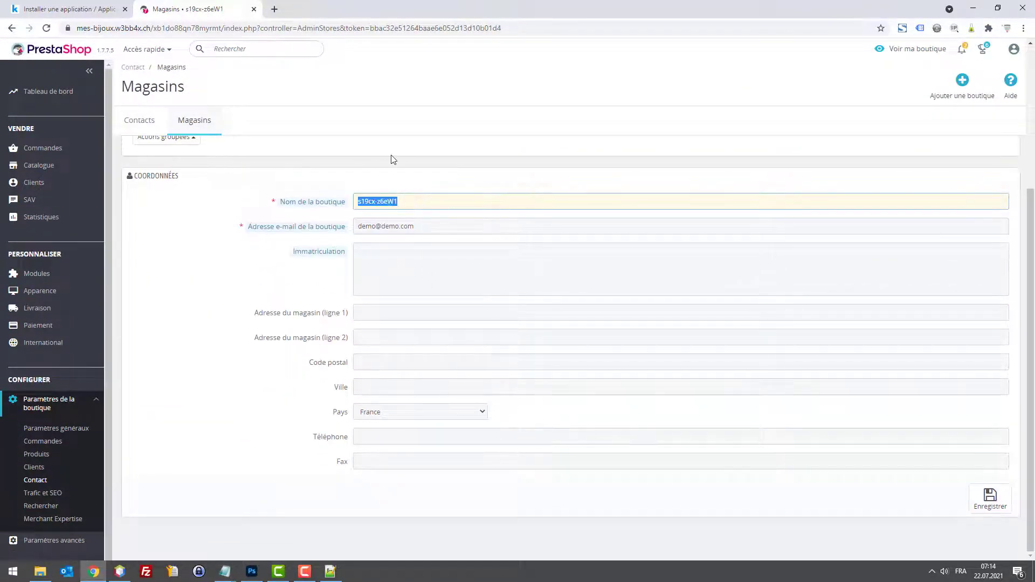
text(Mes Bijoux)
key(Tab)
key(Tab)
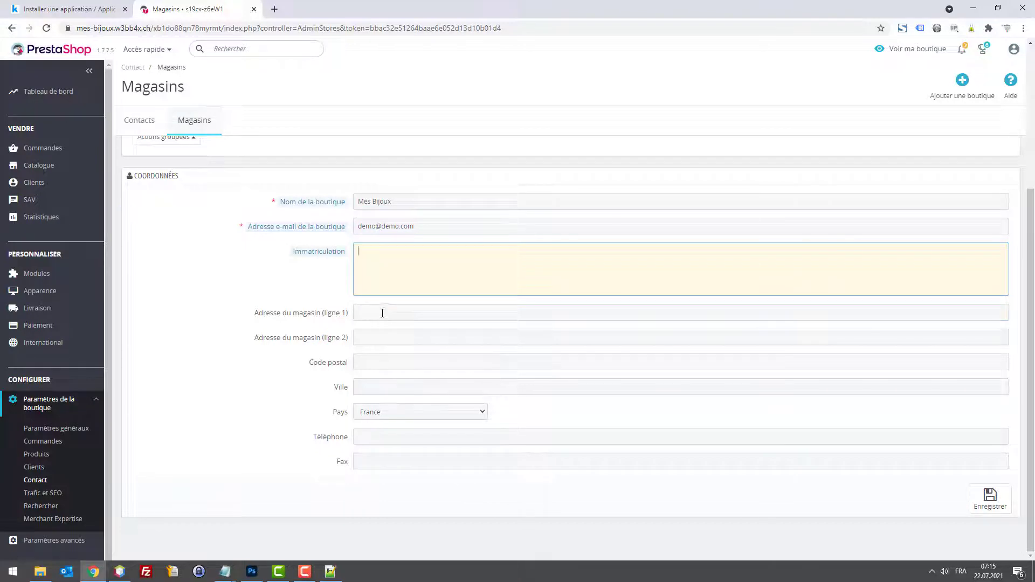
click(383, 313)
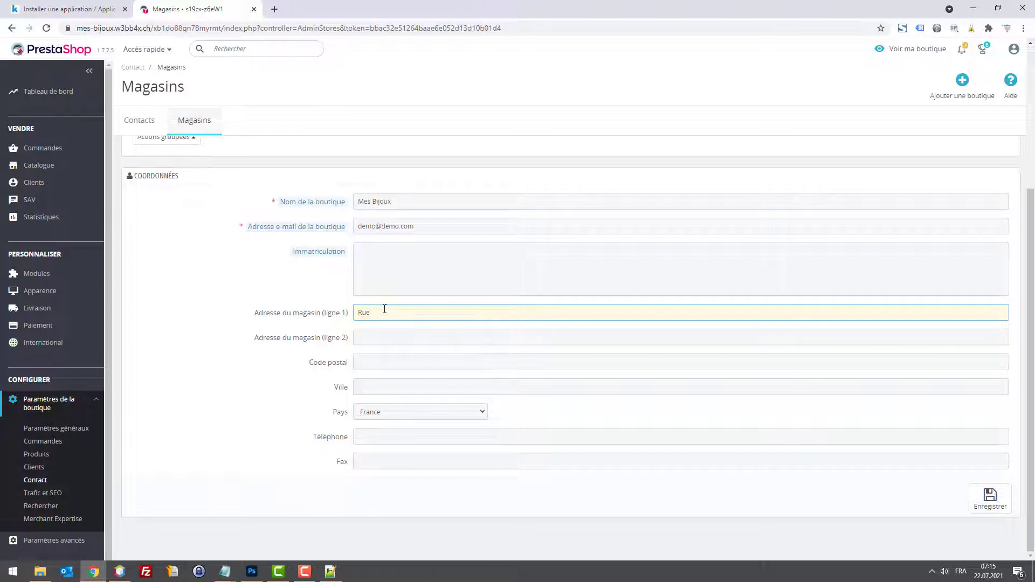
key(Tab)
text(1926)
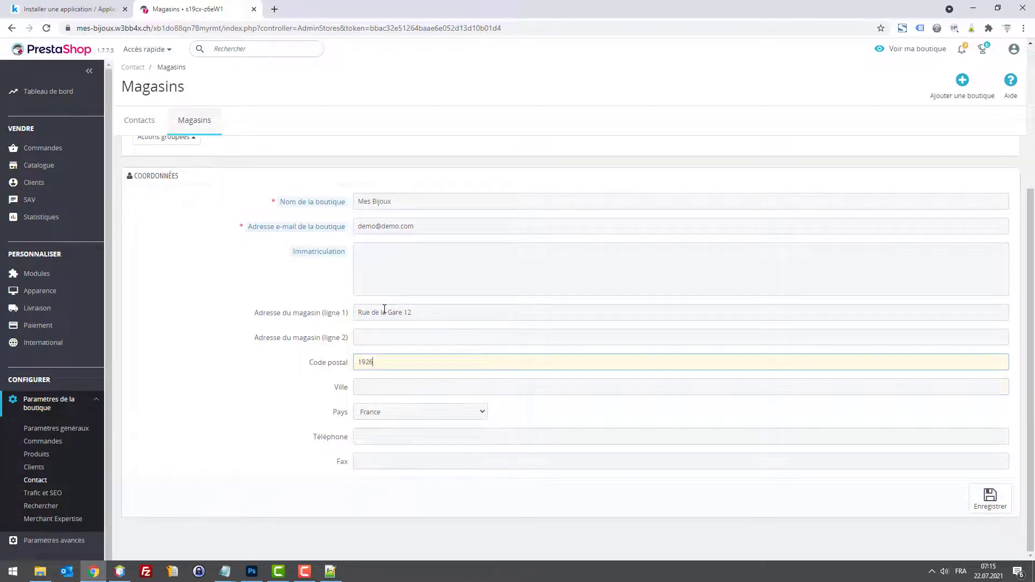
key(Tab)
text(Fully)
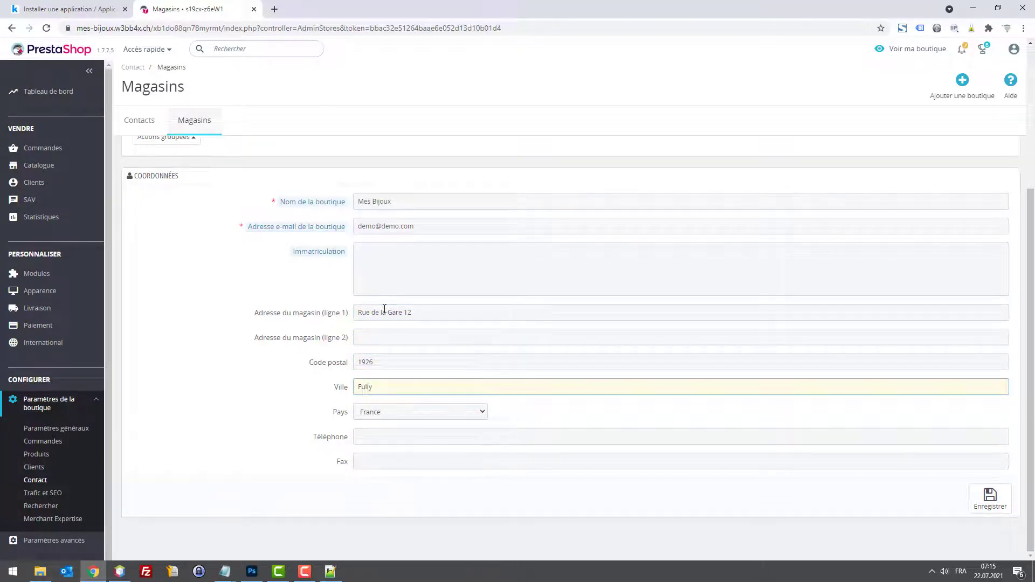
Step: Set the country to Switzerland, rewrite the phone with the +41 (0)27 746 prefix, and save
click(421, 410)
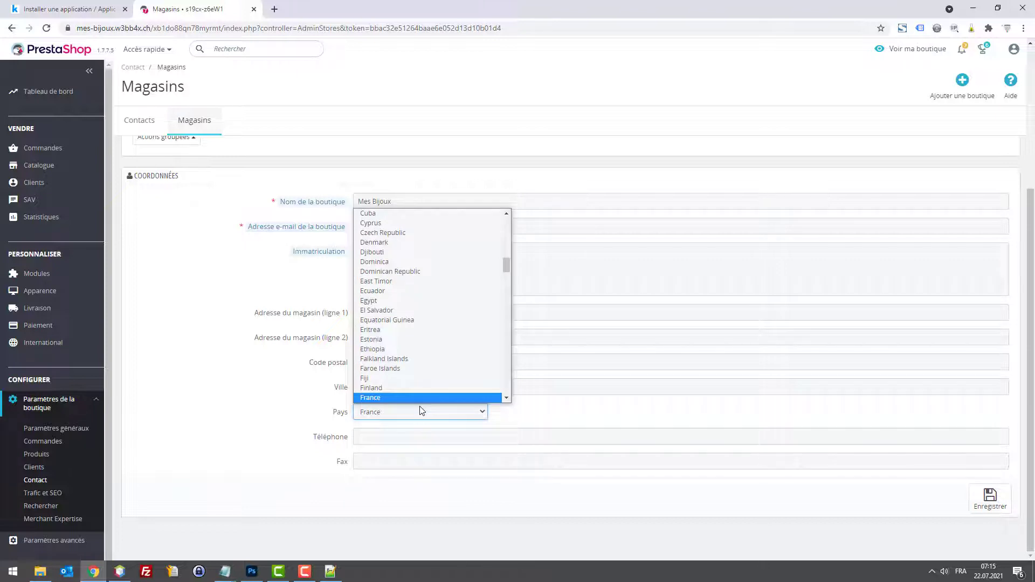
text(su)
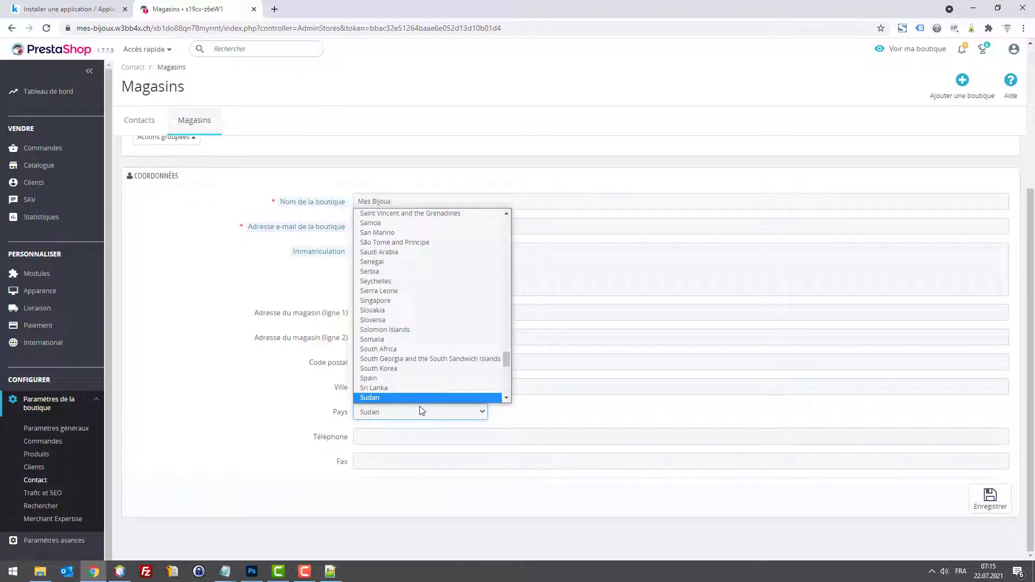
scroll(429, 379, down, 3)
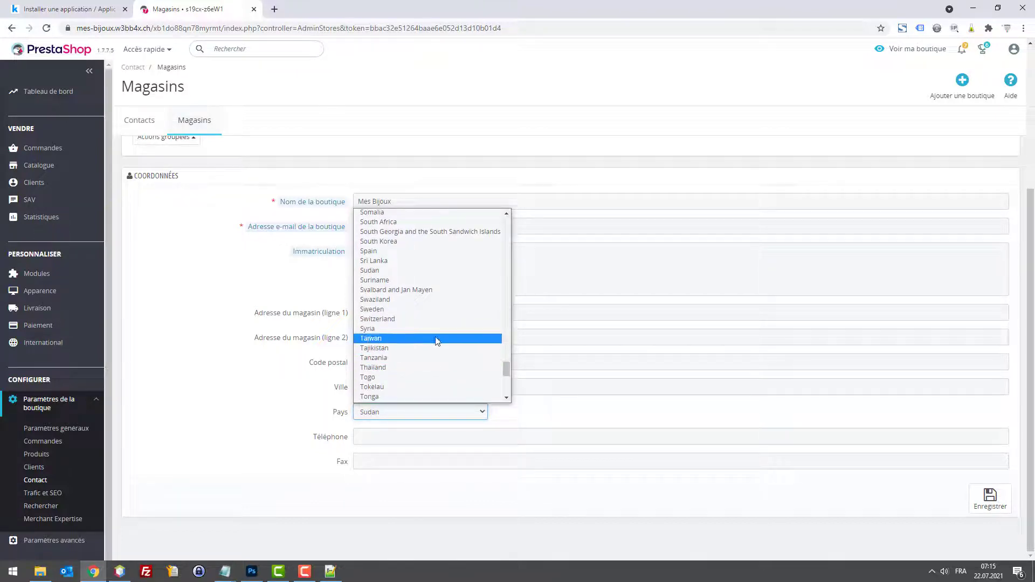
click(426, 319)
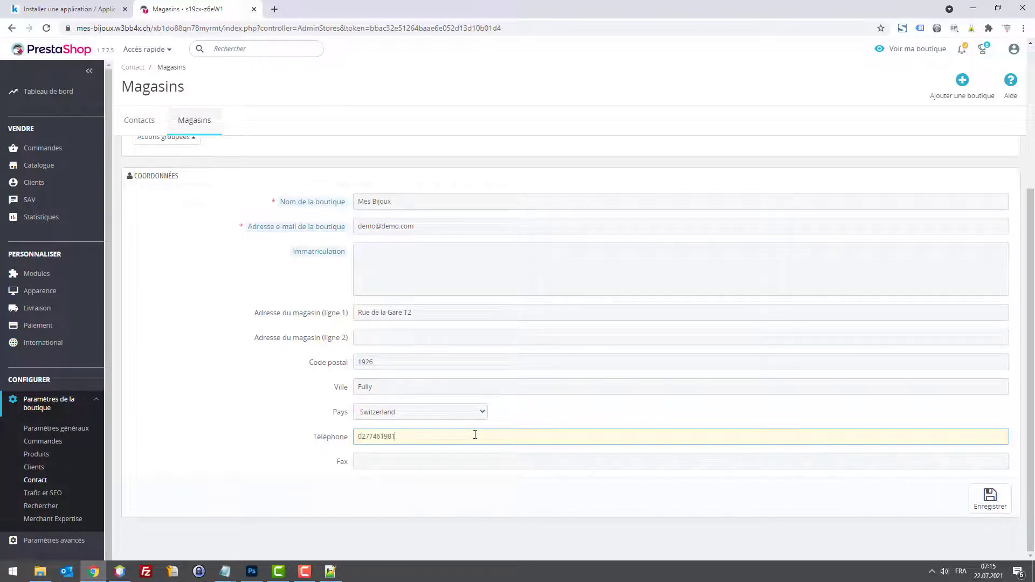
double_click(399, 443)
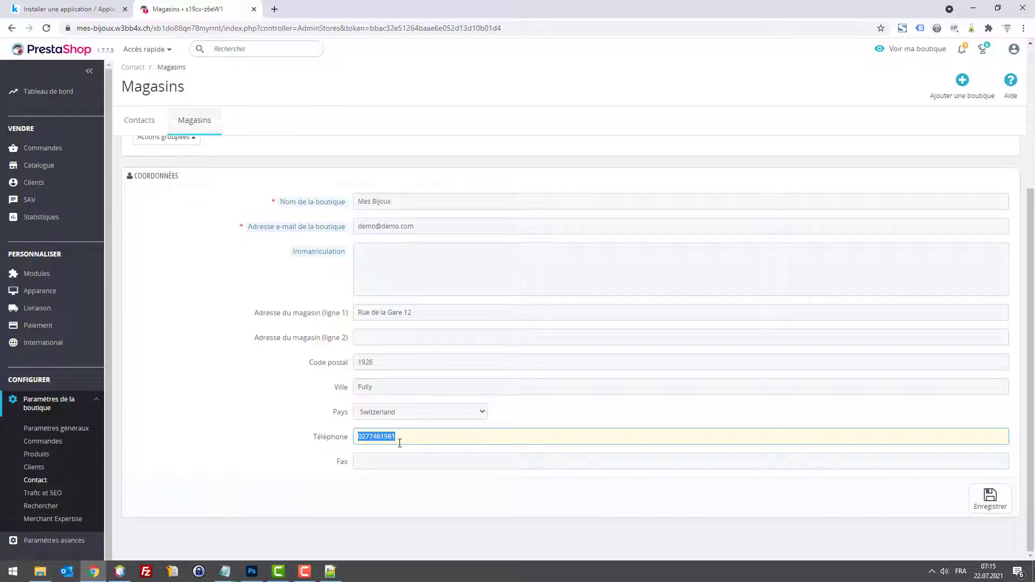
click(362, 434)
key(BackSpace)
text(+41 (0)27 746)
key(Right)
key(Right)
key(Right)
key(Right)
click(989, 497)
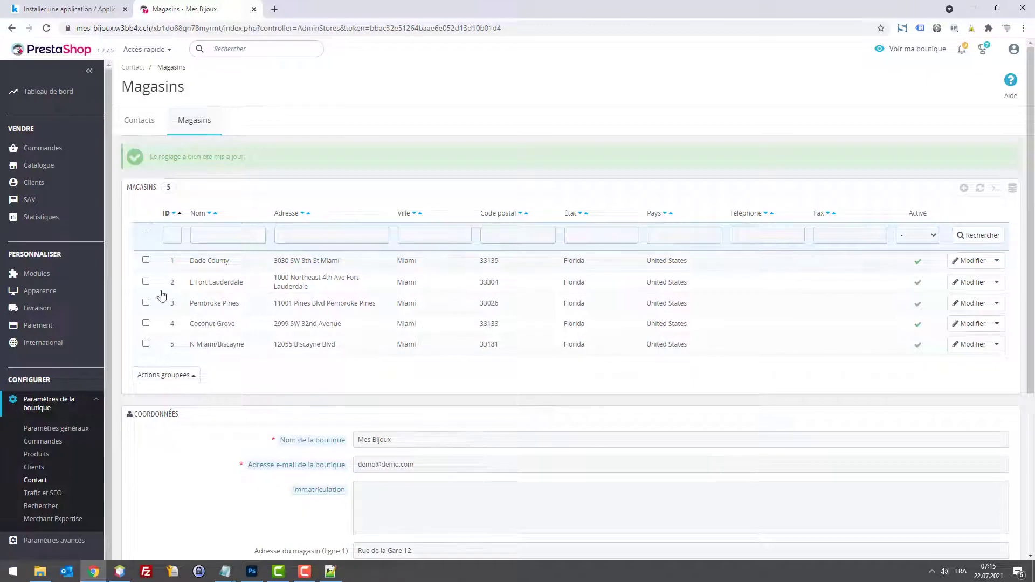
Step: Bulk-select all five demo Miami stores and delete them, confirming the deletion
click(183, 375)
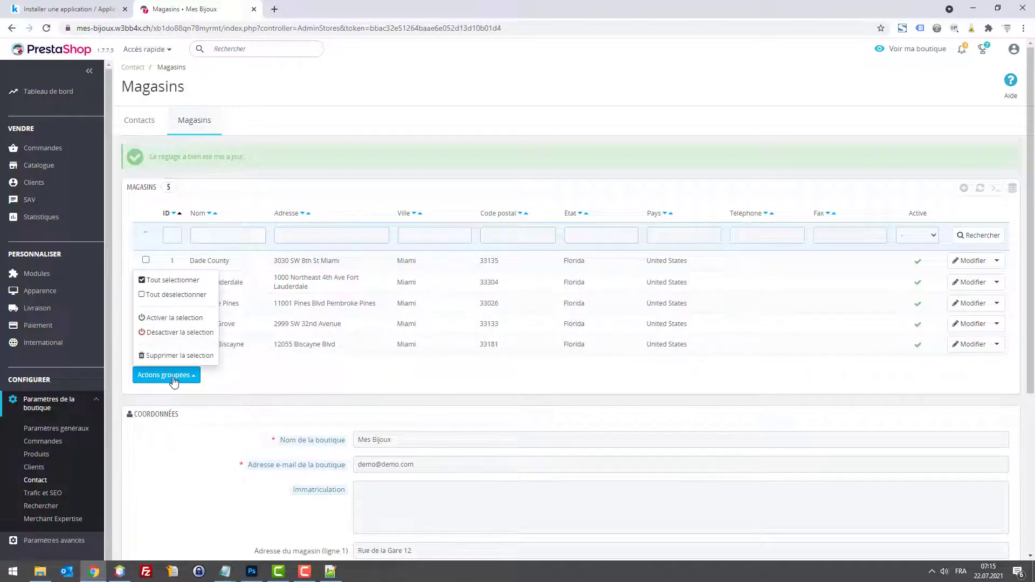
click(167, 280)
click(166, 375)
click(178, 355)
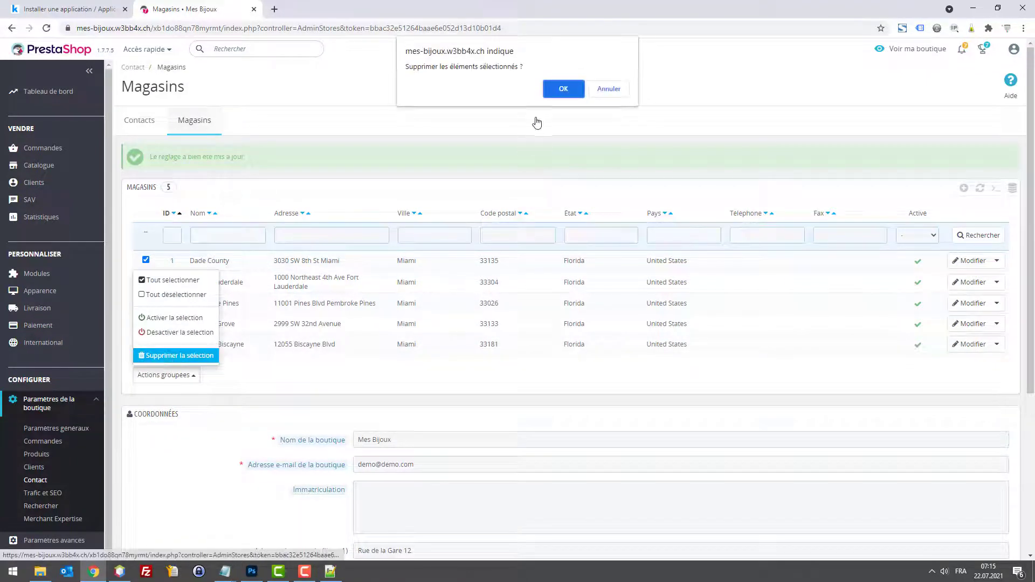
click(555, 93)
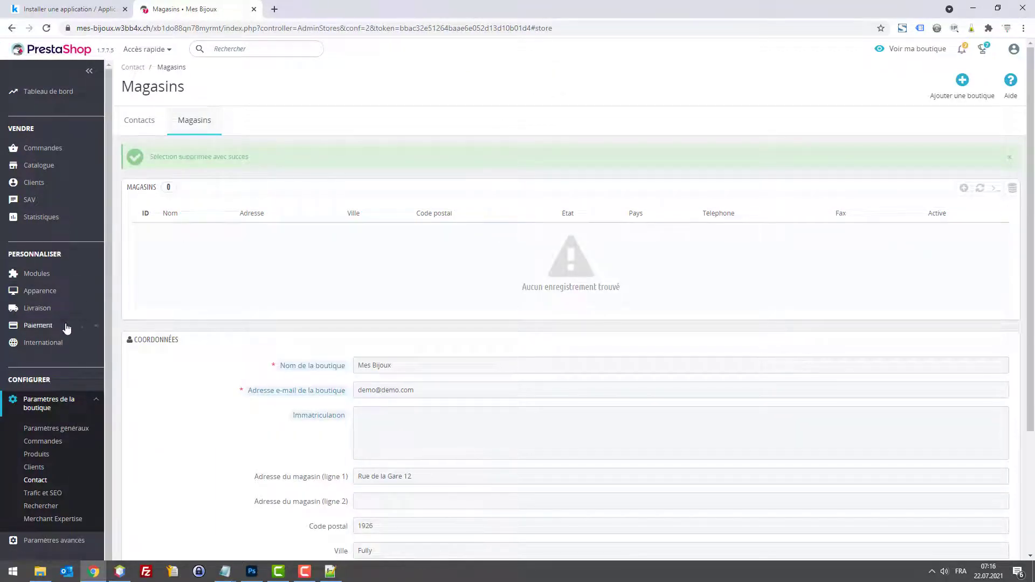
Step: On the Localisation page, choose Switzerland as default country, leave the currency unchanged, and save
mouse_move(51, 345)
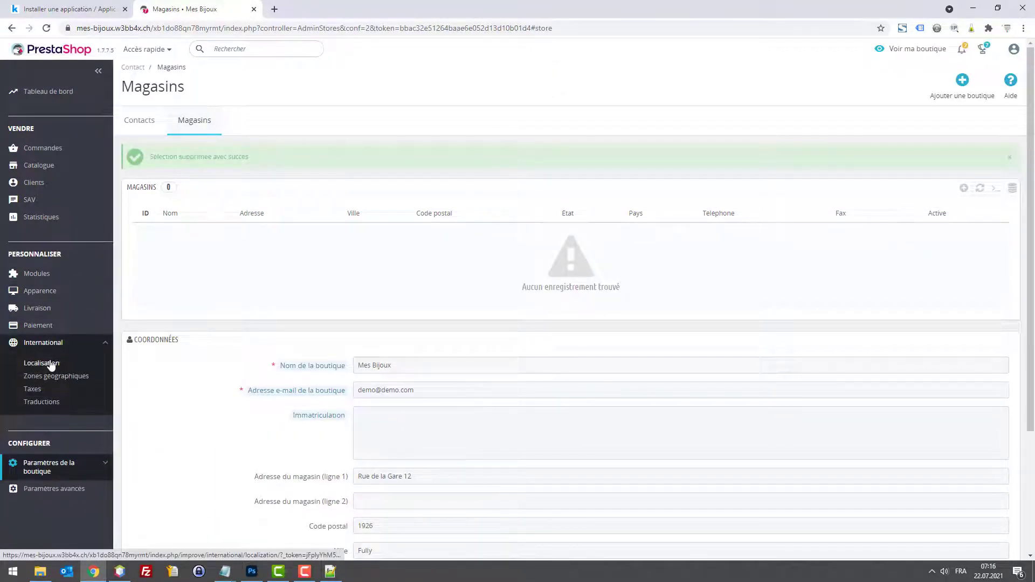
click(51, 363)
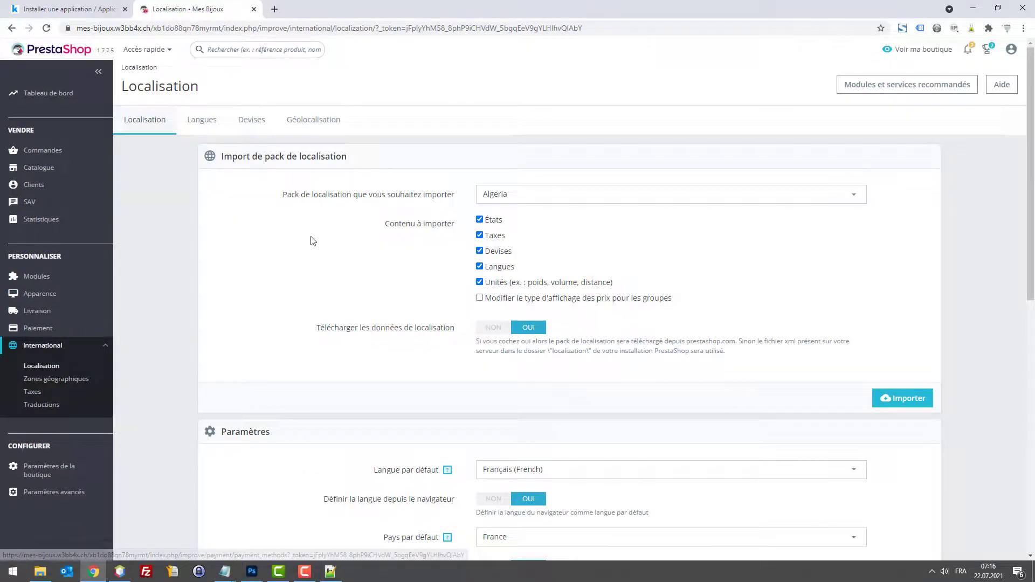
scroll(362, 224, down, 4)
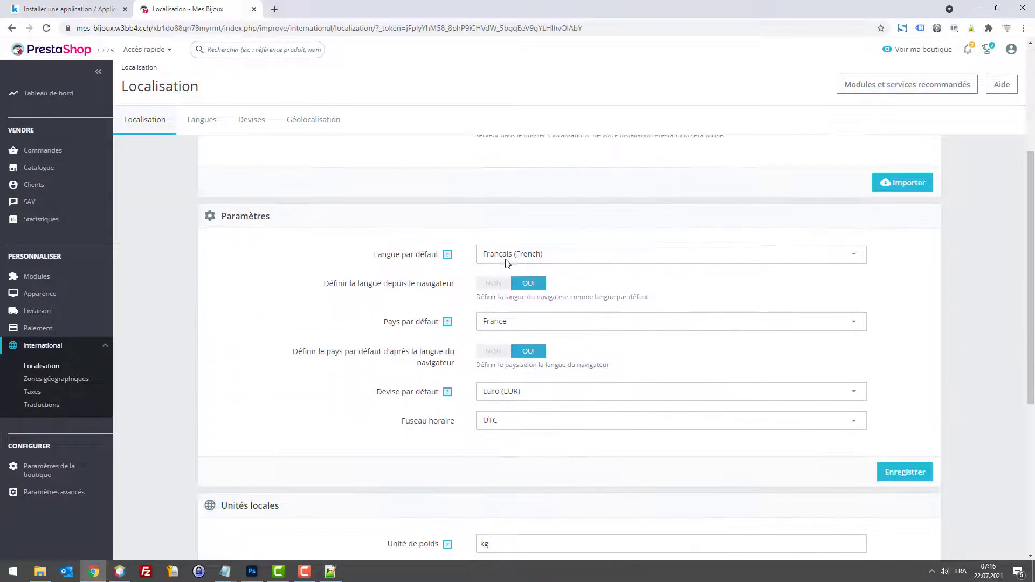
click(486, 324)
text(Sui)
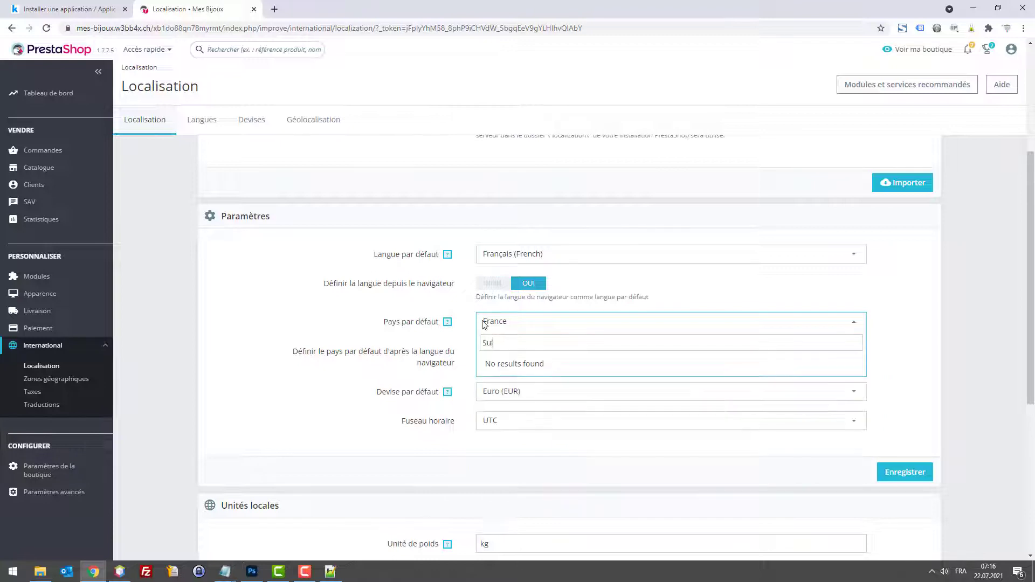
text(s)
key(BackSpace)
key(BackSpace)
key(BackSpace)
text(w)
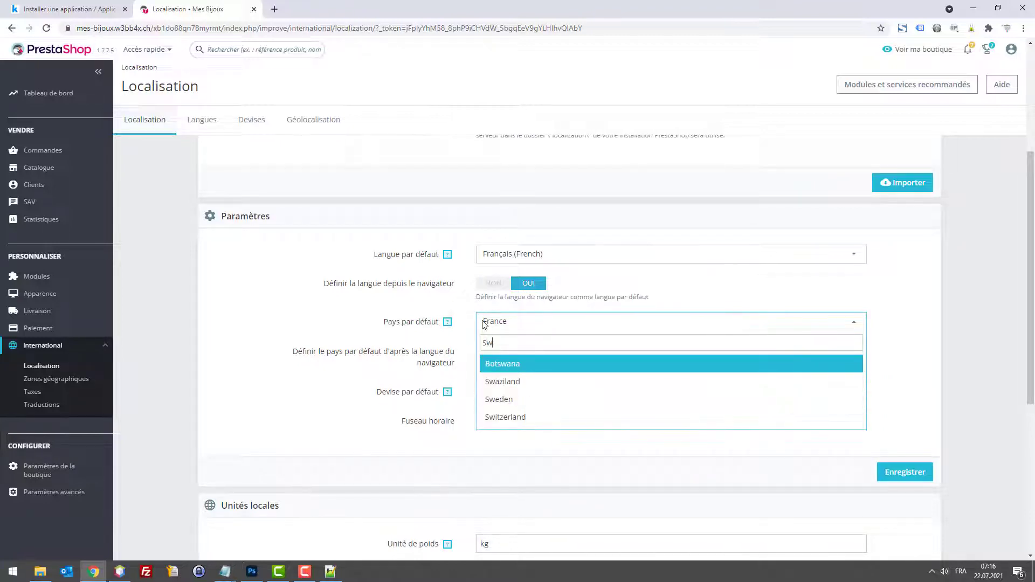
click(535, 418)
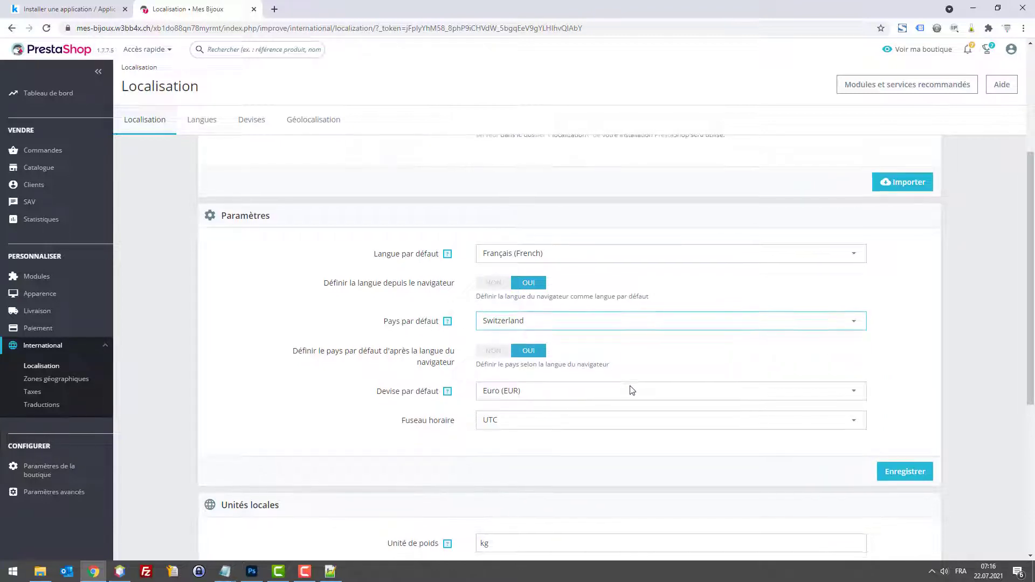
scroll(604, 372, down, 1)
click(573, 333)
click(573, 332)
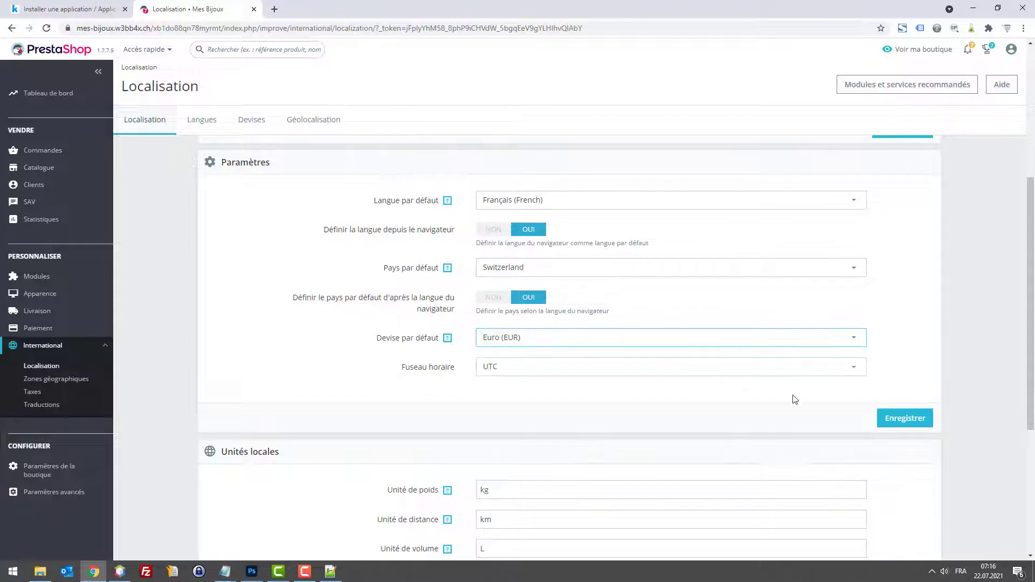
click(887, 417)
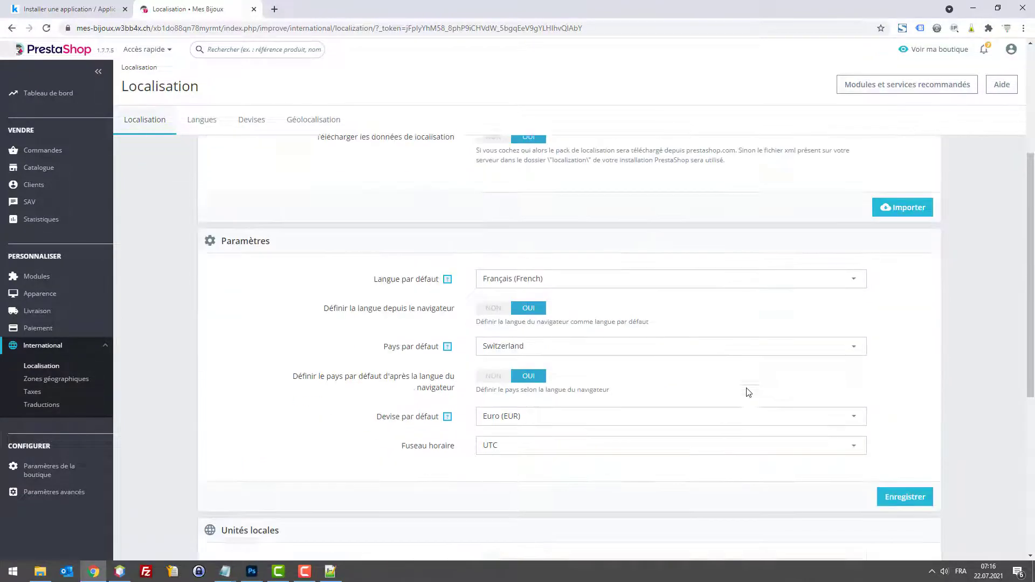
scroll(748, 392, down, 1)
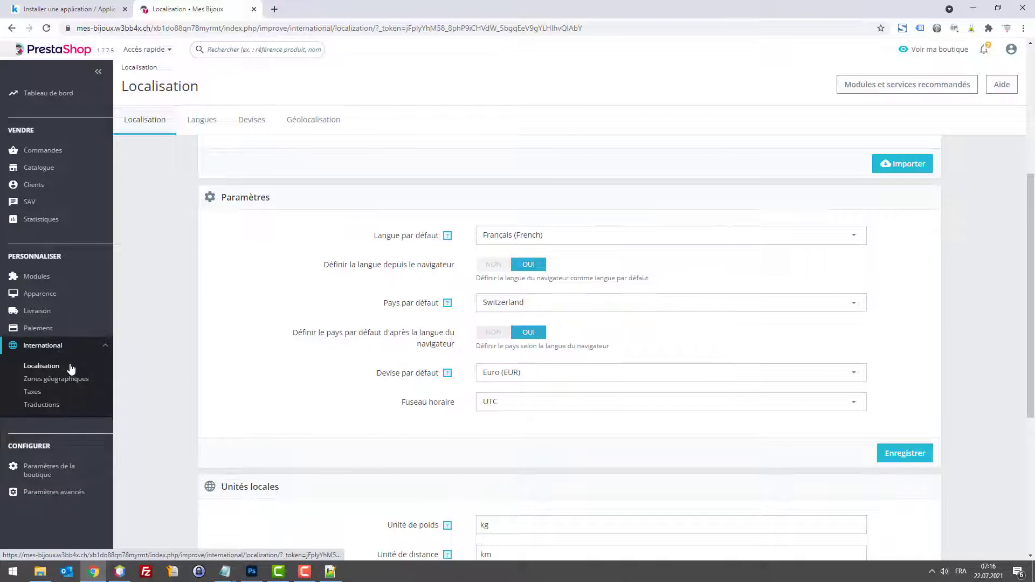
Step: Disable the English language so only Français stays active, then show the Devises list
click(253, 122)
click(204, 124)
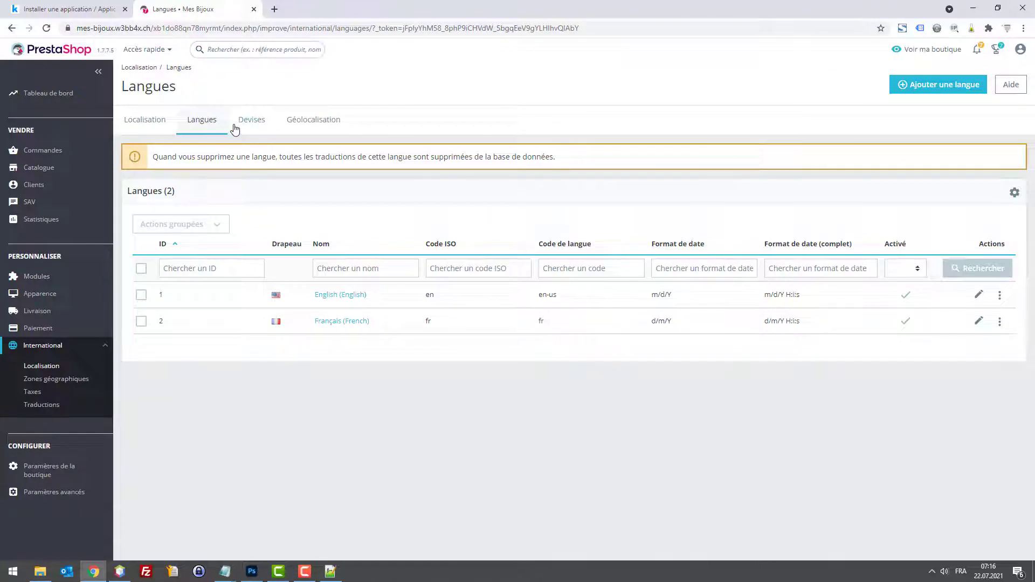
click(906, 296)
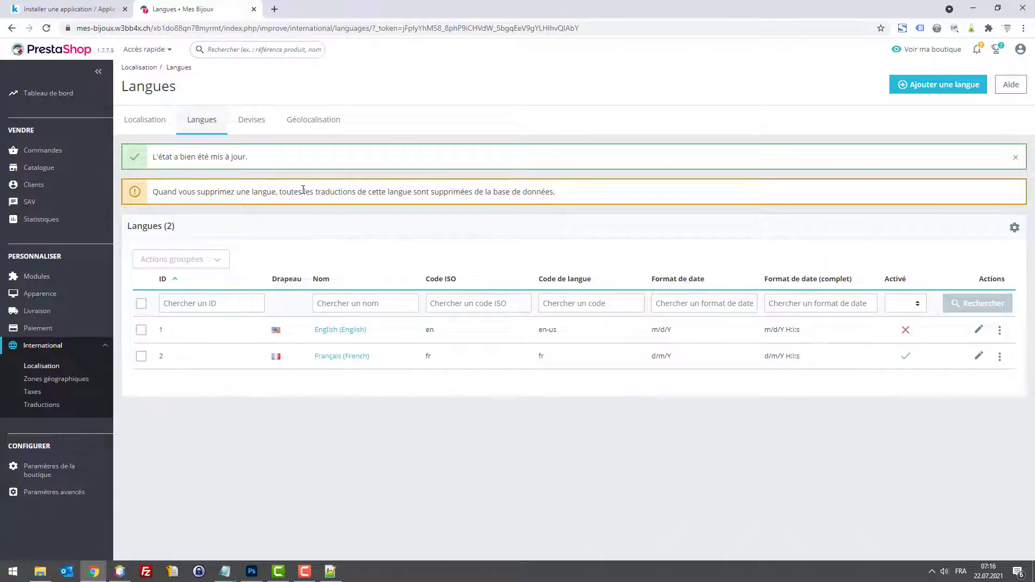
click(246, 130)
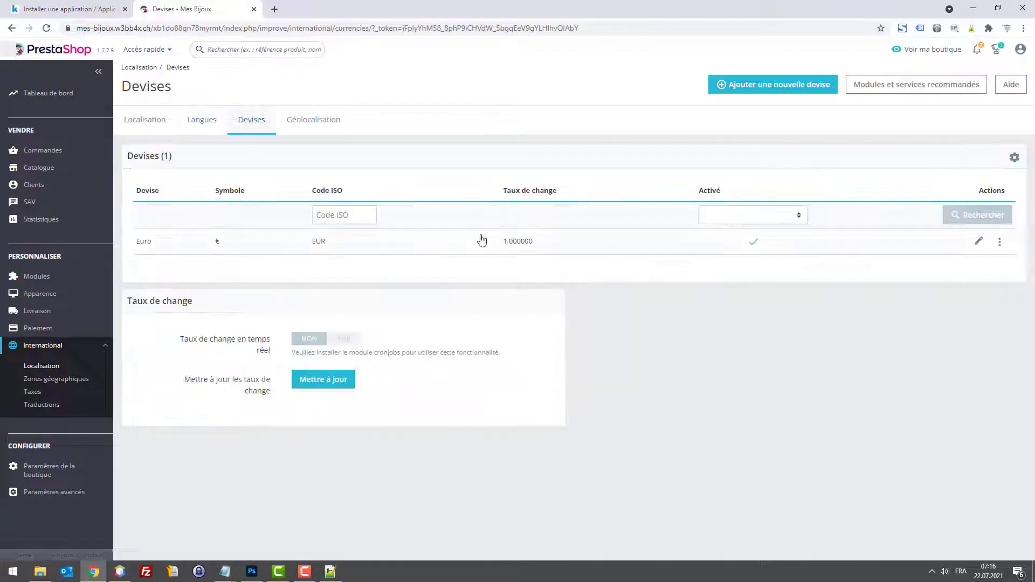
Step: Add Franc suisse (CHF) as a new currency at rate 1.08, saved inactive, while Euro stays active
click(746, 84)
click(485, 195)
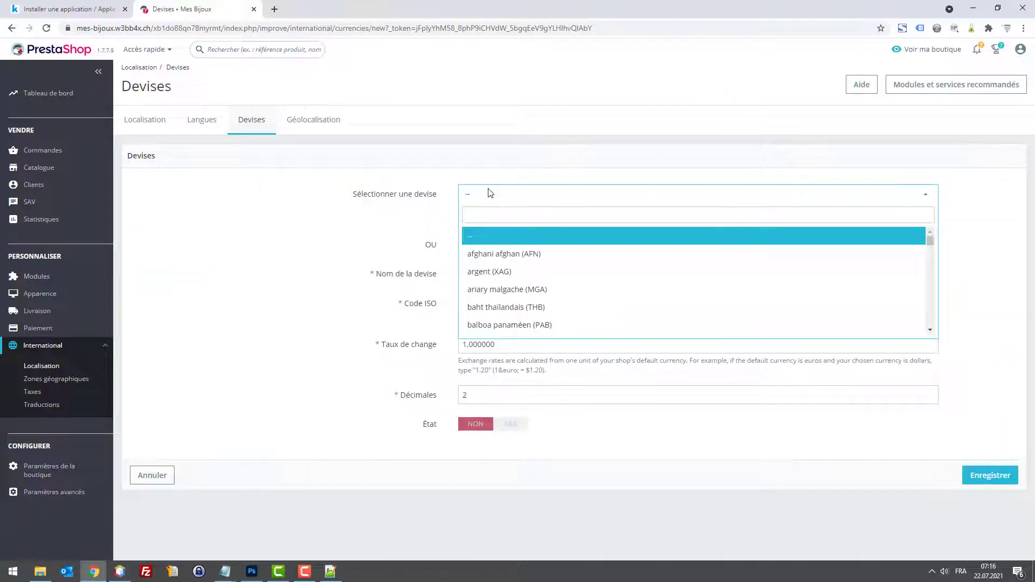
text(fran)
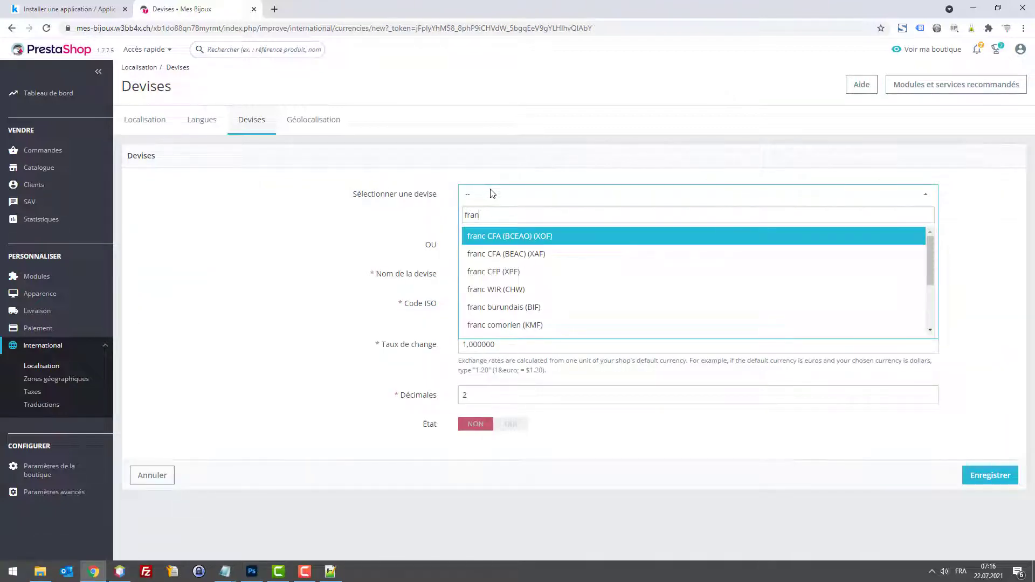
key(ctrl+a)
text(suiss)
click(489, 237)
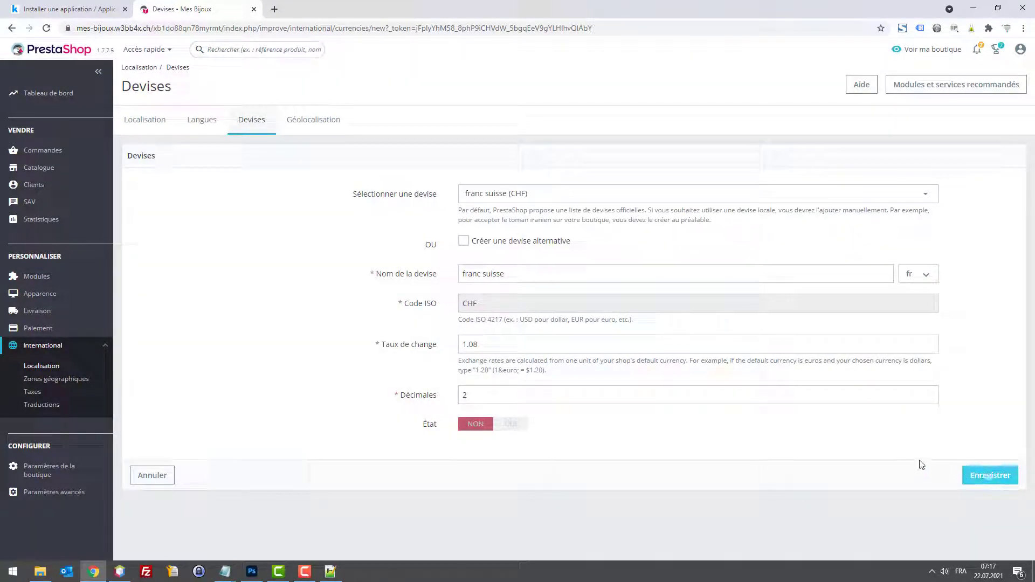
click(508, 425)
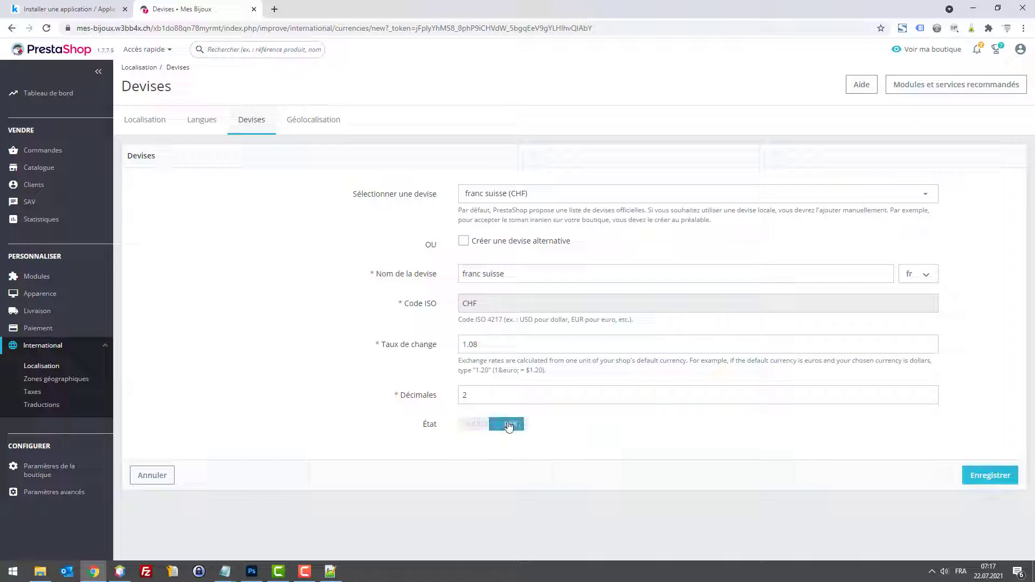
click(471, 424)
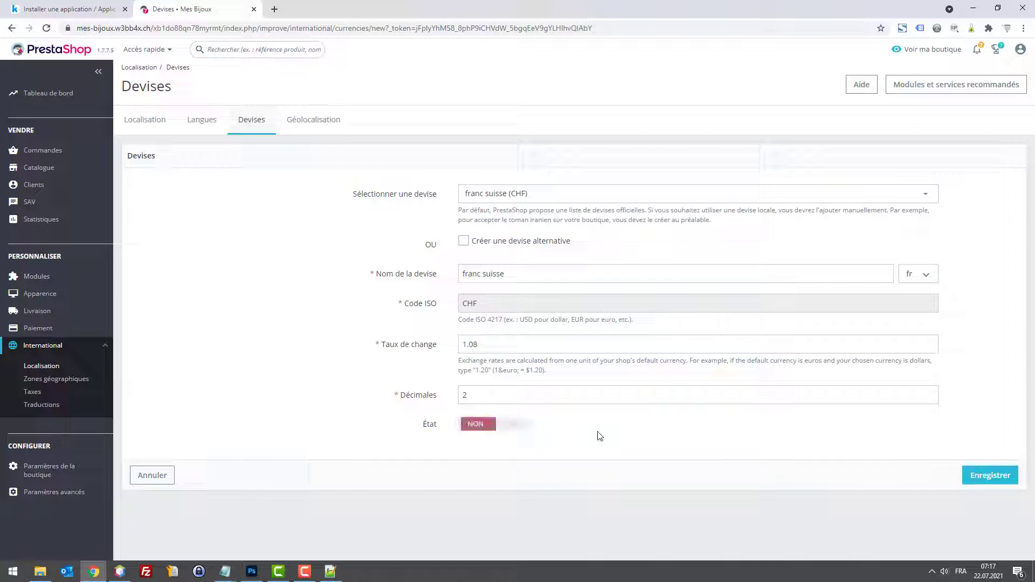
click(994, 477)
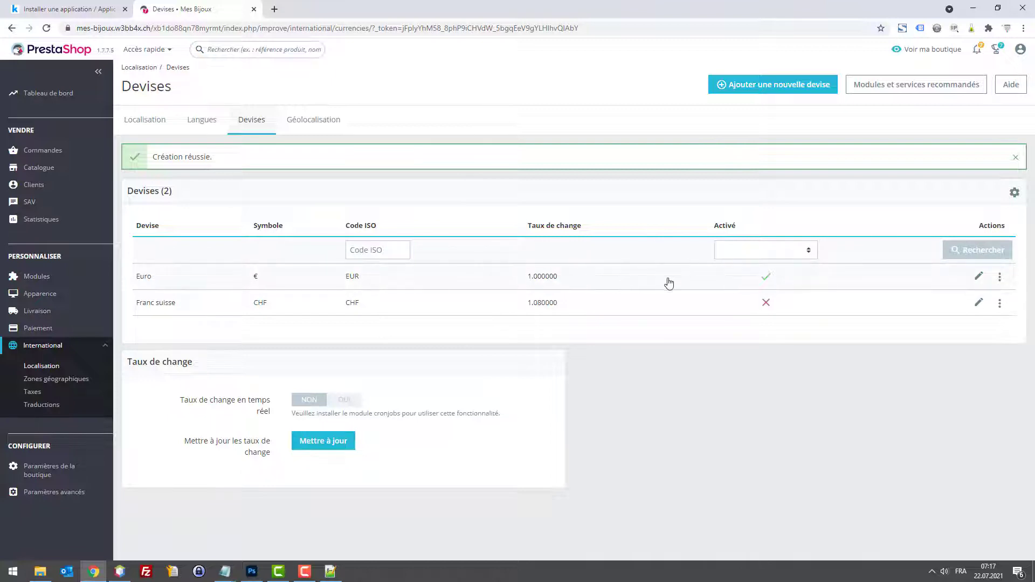
click(768, 280)
Step: Activate the Swiss franc and make Franc suisse (CHF) the default currency, accepting the warning
click(766, 306)
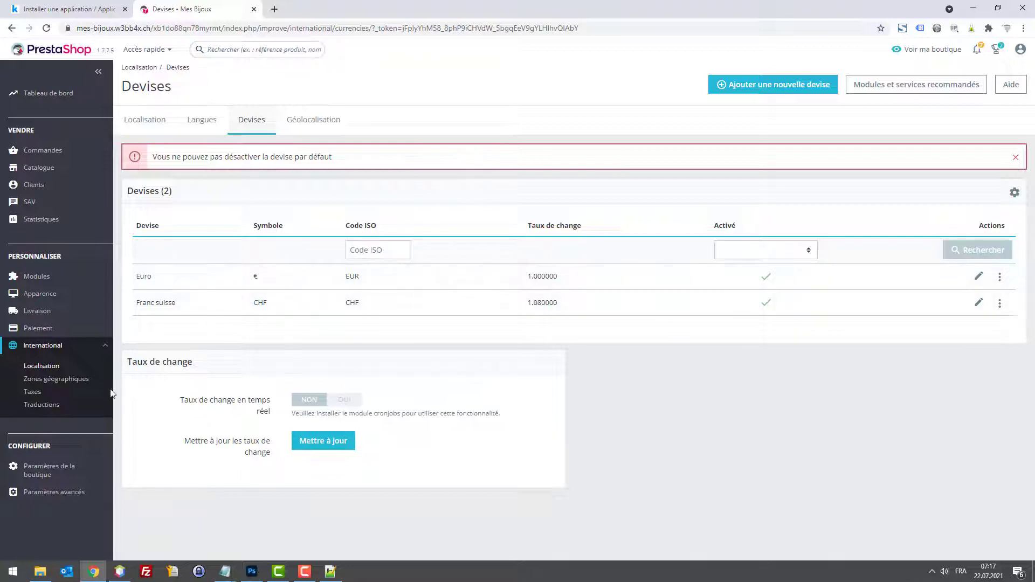
click(33, 366)
scroll(517, 355, down, 5)
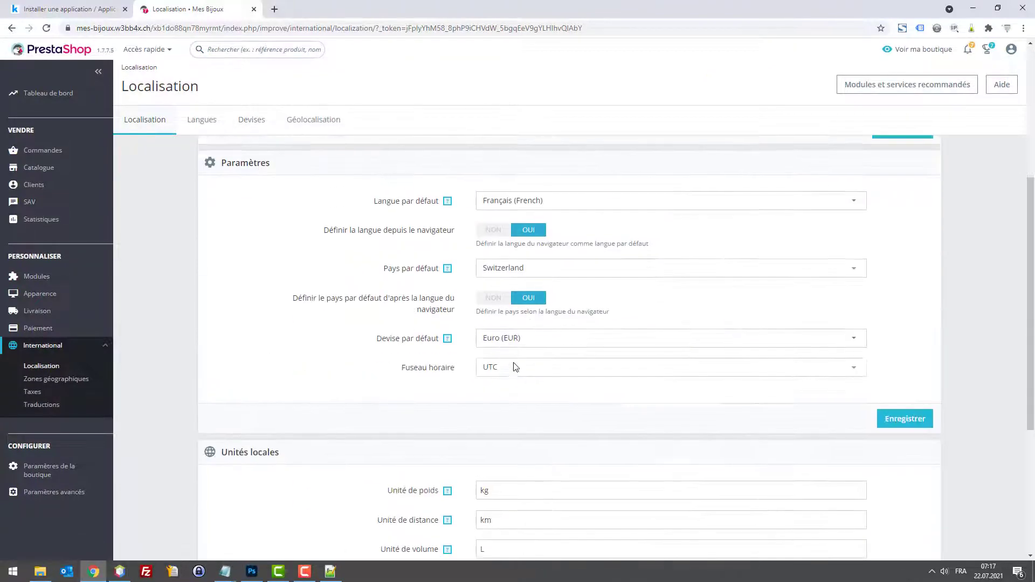
click(545, 345)
click(559, 366)
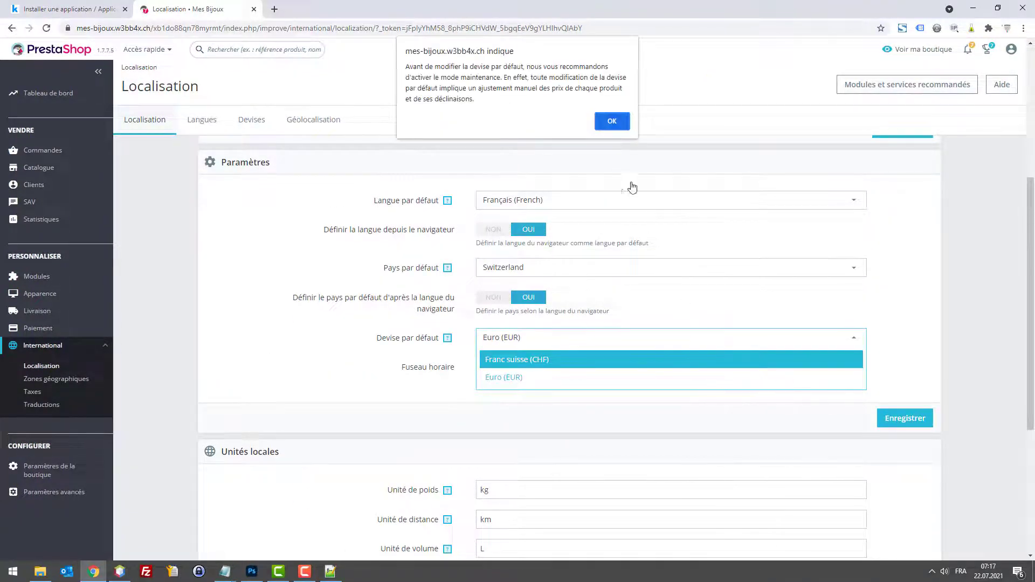
click(613, 122)
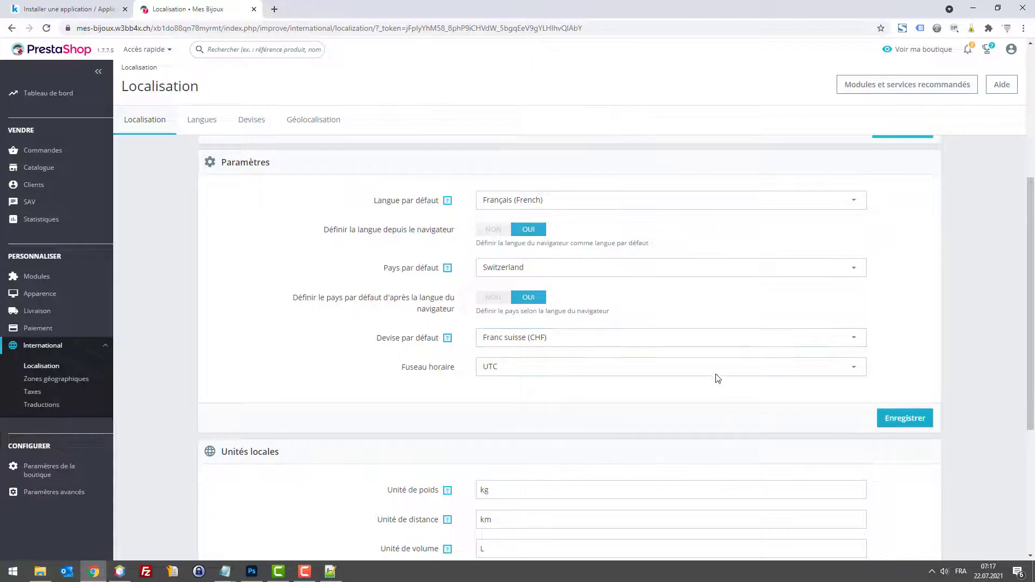
Step: Set the time zone to Europe/Zurich and save the localisation settings
click(689, 367)
click(689, 365)
click(684, 365)
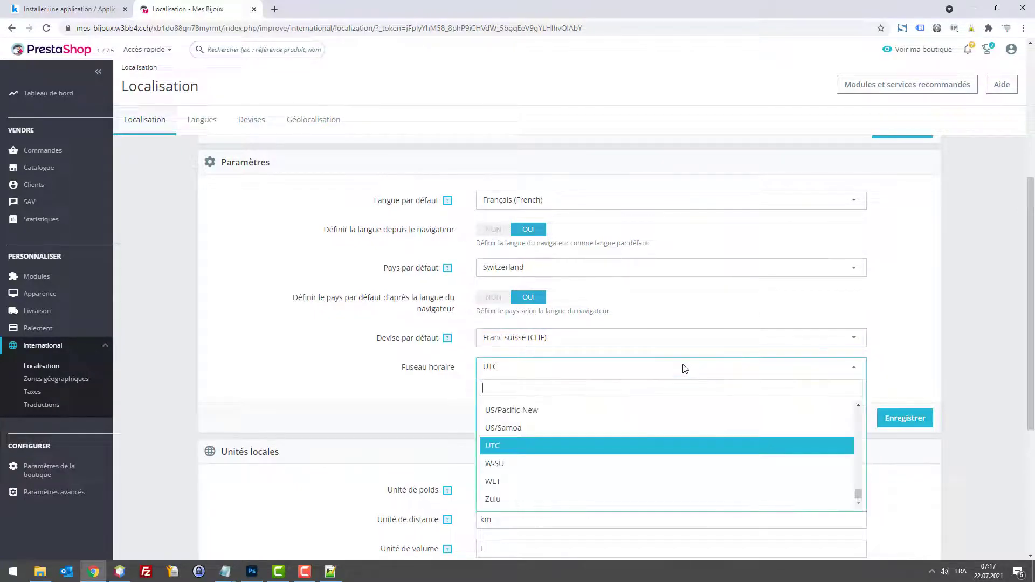
text(zur)
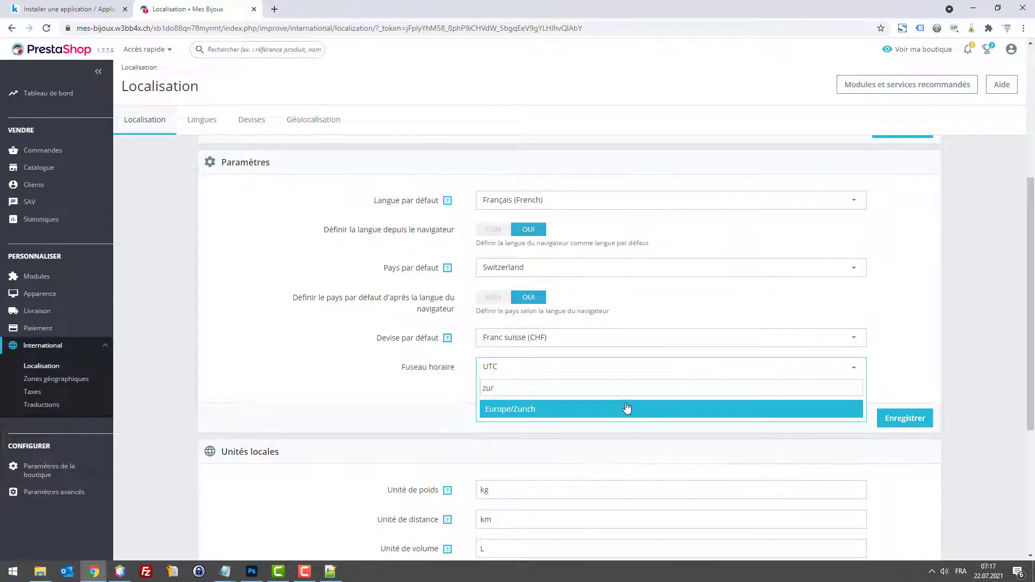
click(627, 409)
click(901, 426)
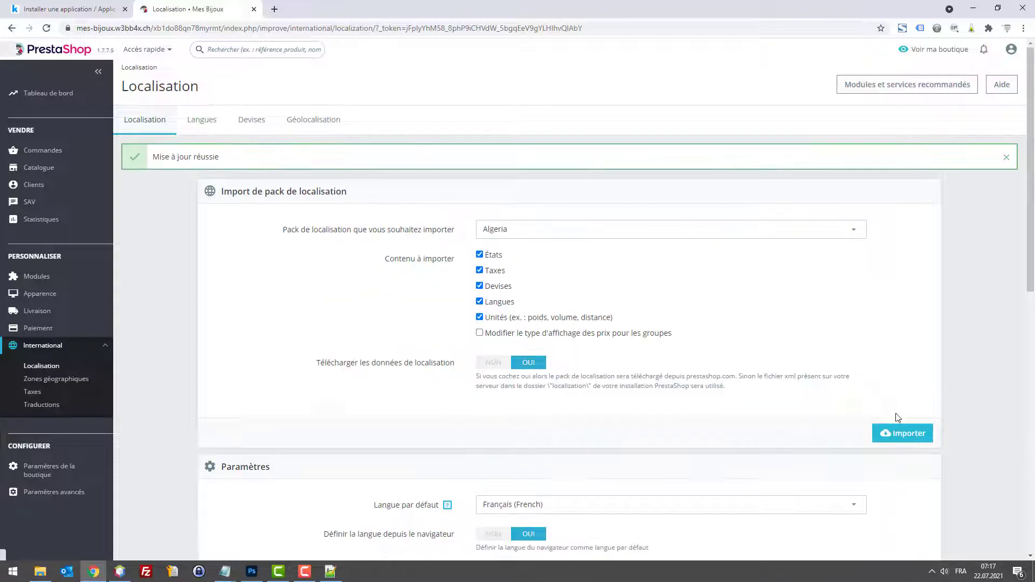
click(47, 382)
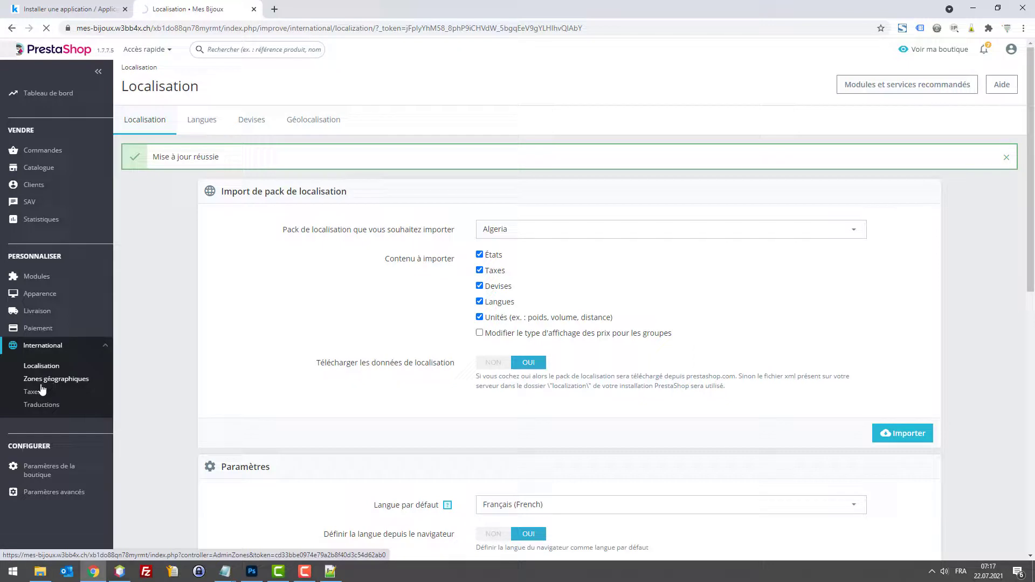
Step: Review the currencies page and recheck the default country in the localisation settings
click(243, 123)
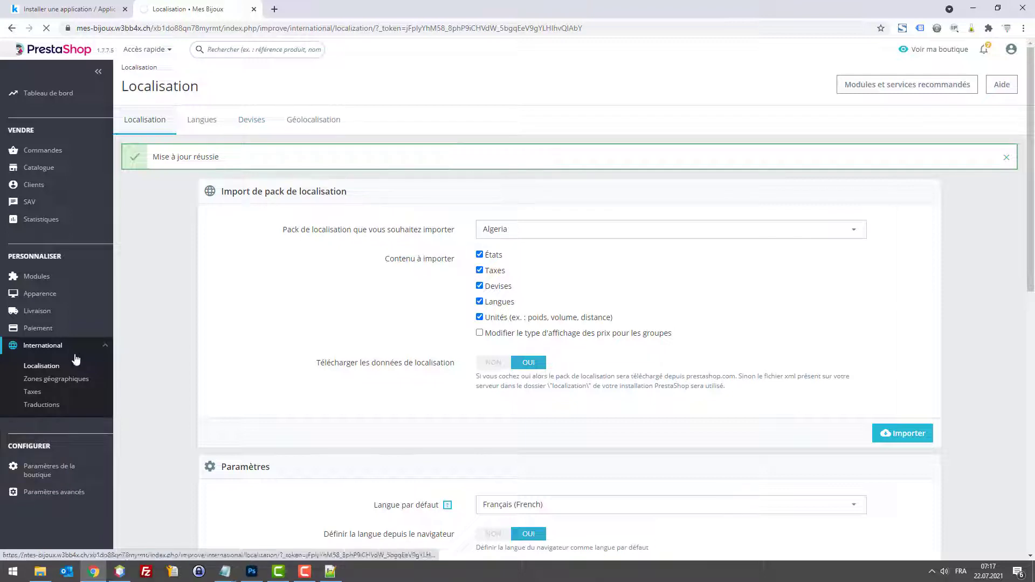
click(59, 348)
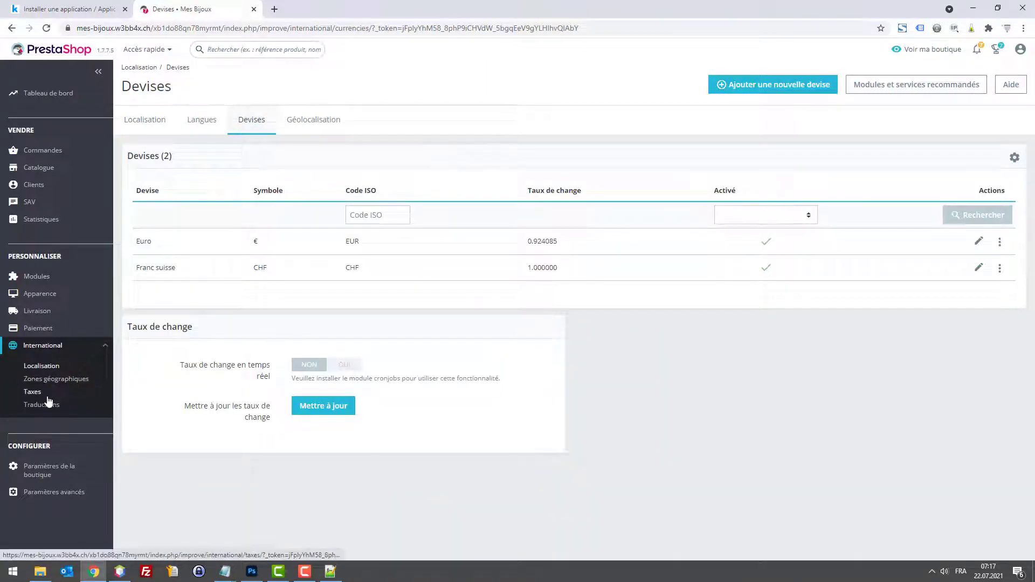
click(145, 126)
scroll(532, 254, down, 6)
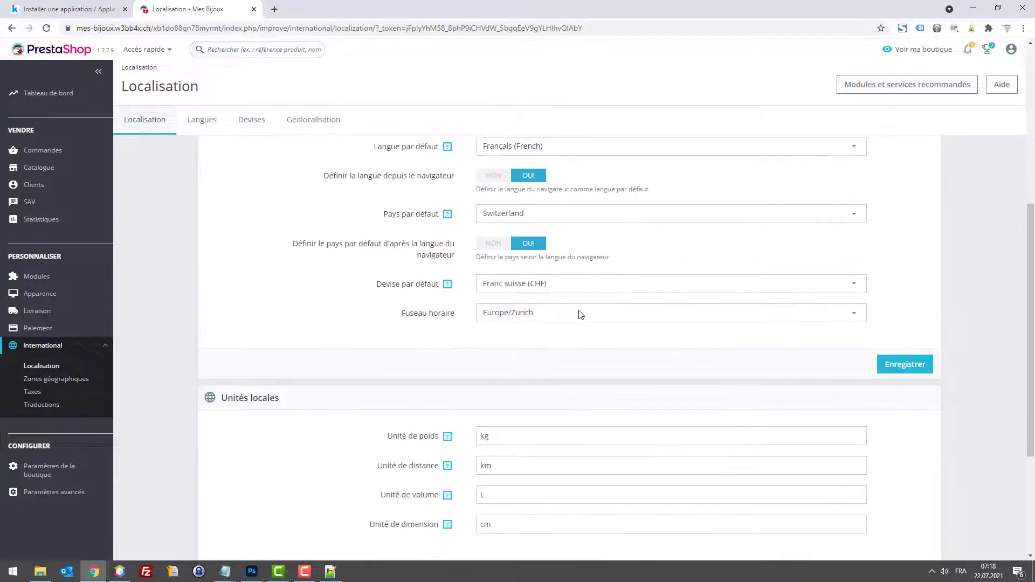
scroll(581, 314, up, 1)
double_click(548, 269)
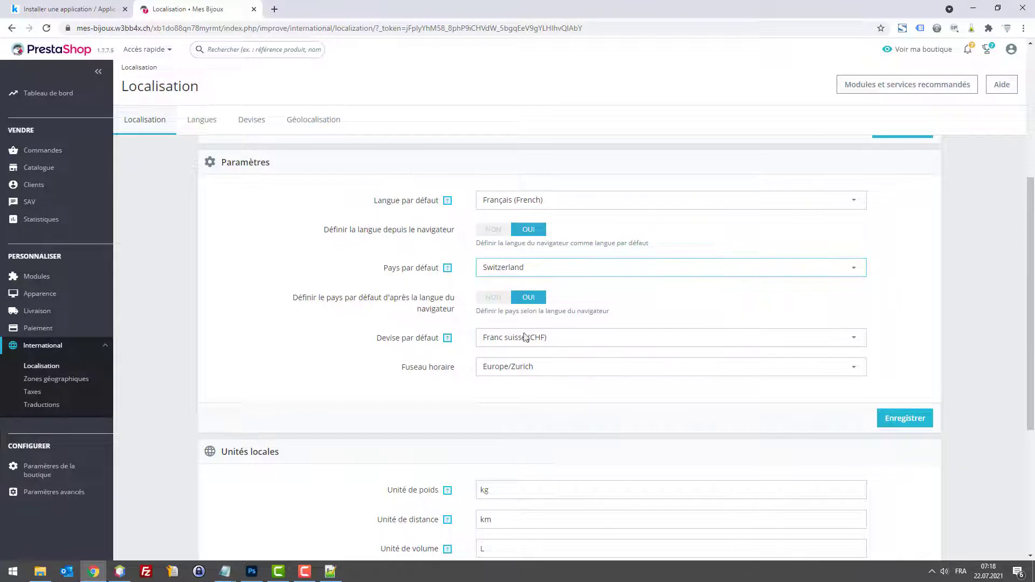
scroll(522, 323, up, 3)
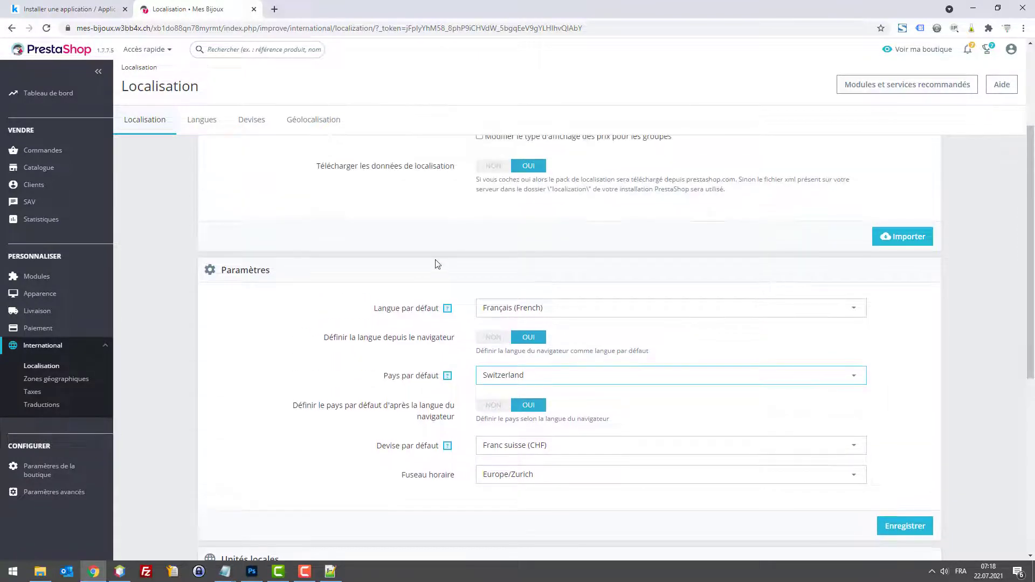
Step: Delete the Euro currency from the Devises list and confirm the removal
click(243, 122)
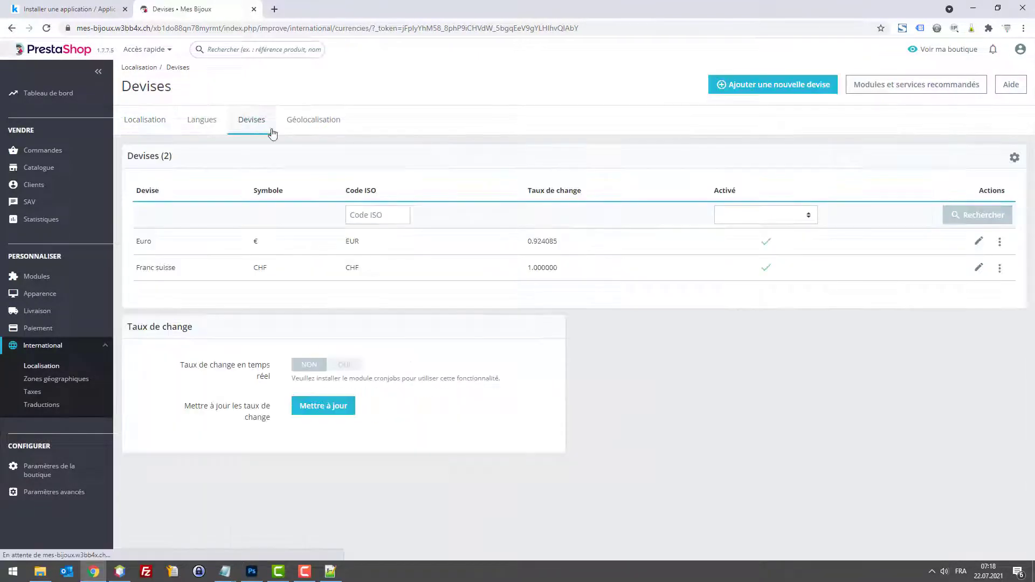
click(999, 245)
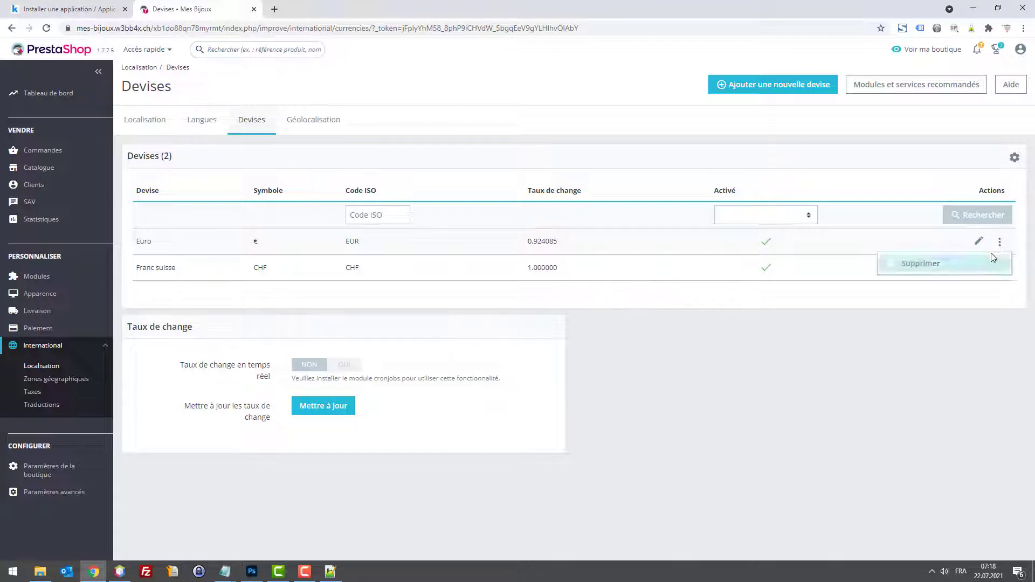
click(955, 265)
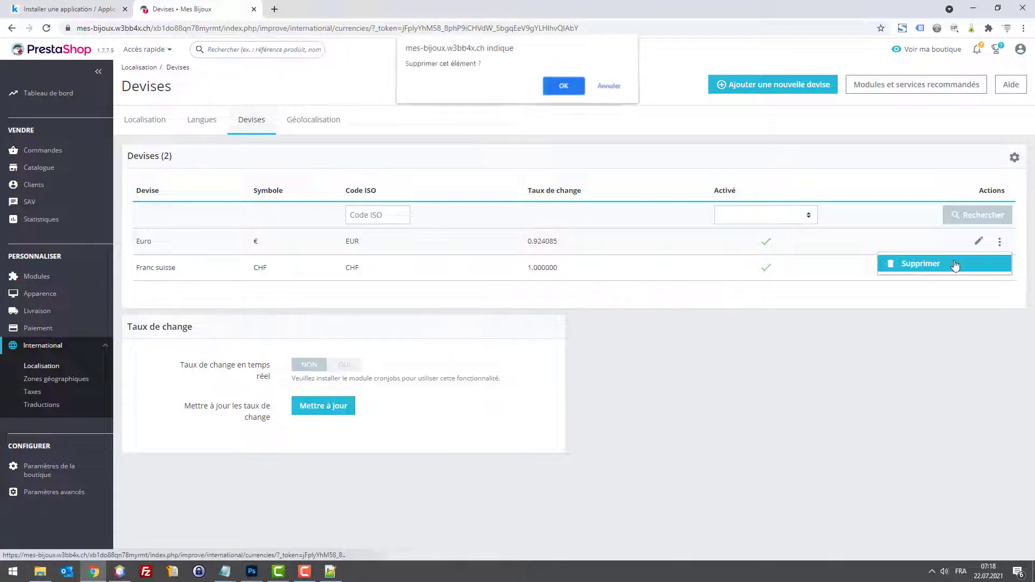
click(551, 89)
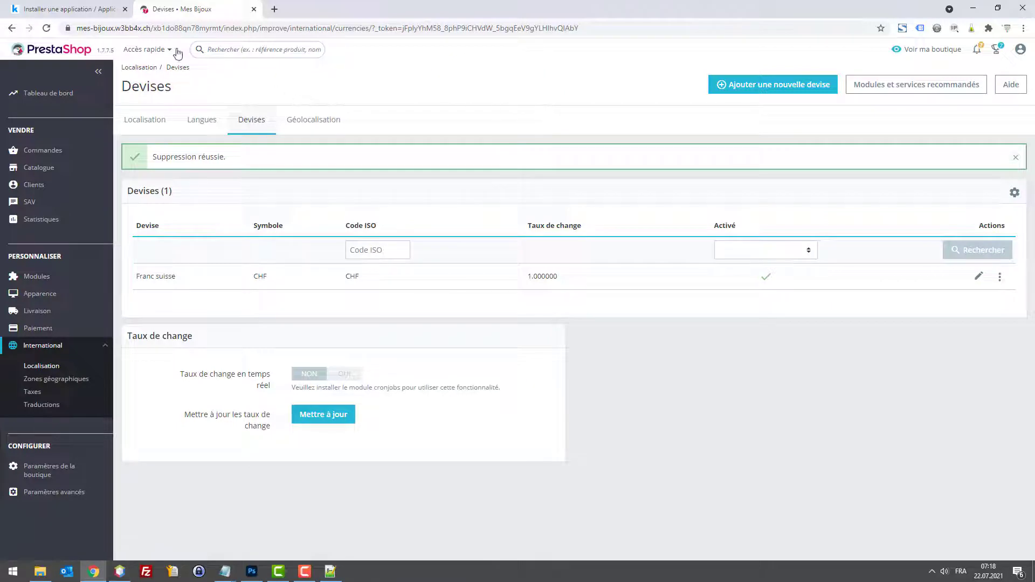
Step: Open the shop's storefront in a new browser tab next to the admin
drag(151, 28, 27, 32)
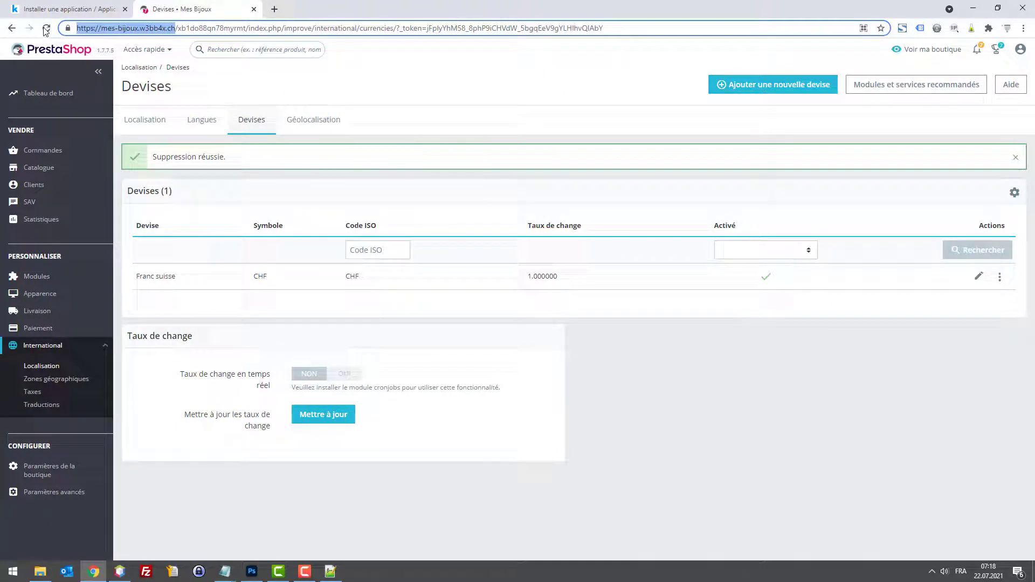
drag(176, 28, 1, 14)
key(ctrl+c)
key(ctrl+t)
key(ctrl+v)
key(Return)
drag(317, 2, 39, 23)
key(ctrl+Tab)
Step: Check the storefront home page, its phone number, prices and the currencies offered in Devise
click(247, 28)
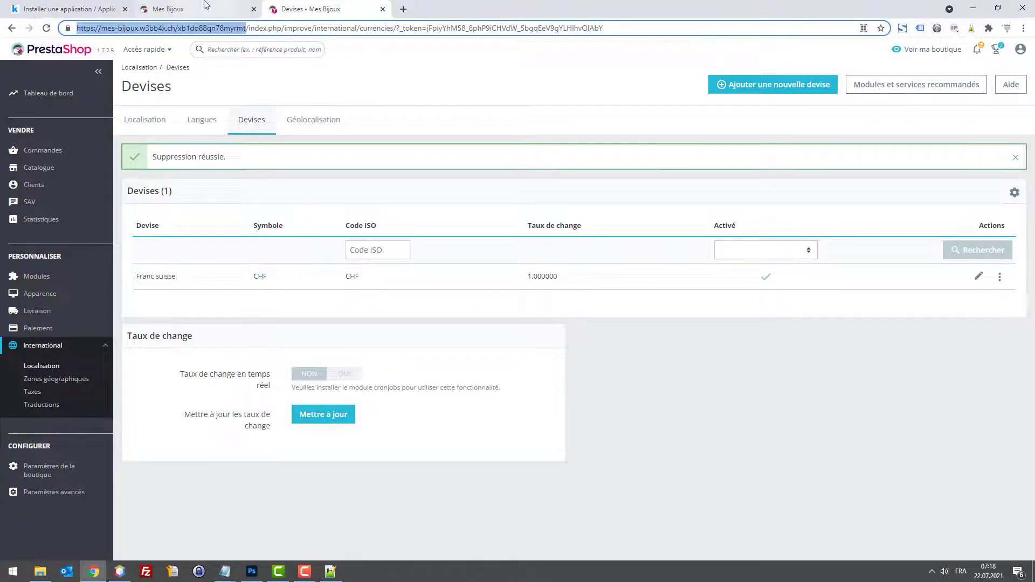
click(237, 11)
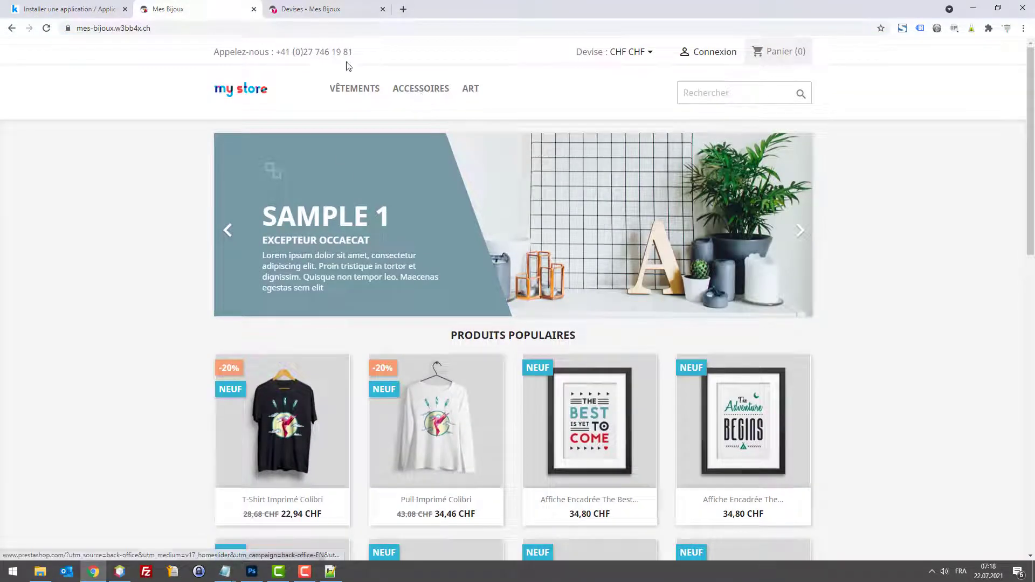
drag(341, 52, 285, 52)
click(405, 54)
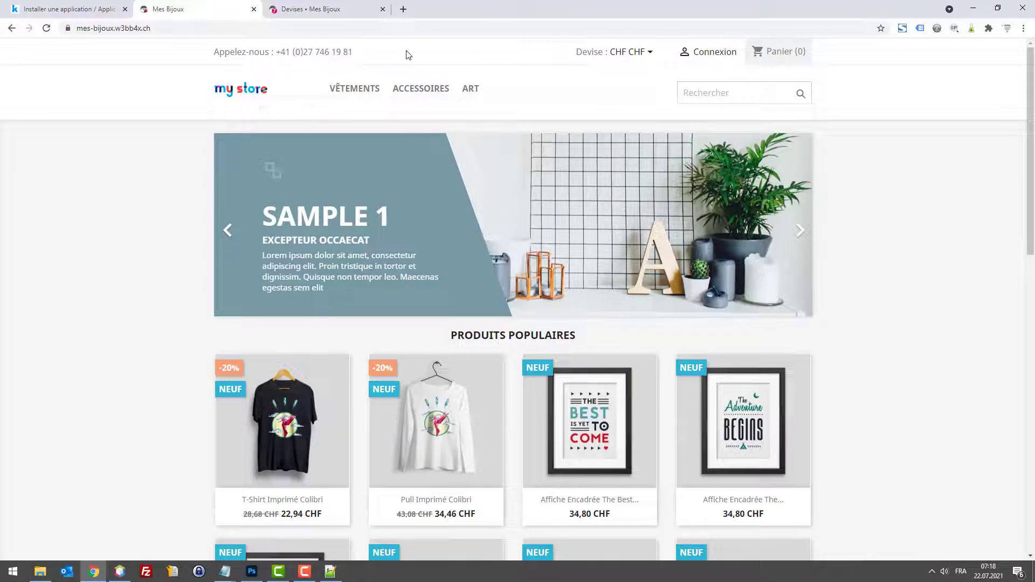
scroll(548, 99, down, 10)
scroll(623, 204, down, 2)
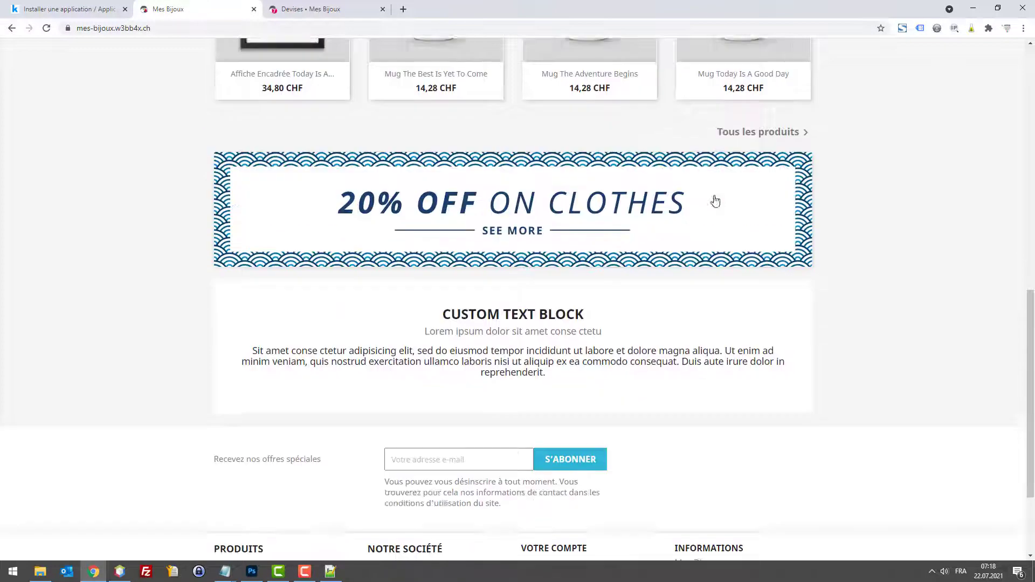
scroll(712, 201, up, 12)
mouse_move(317, 105)
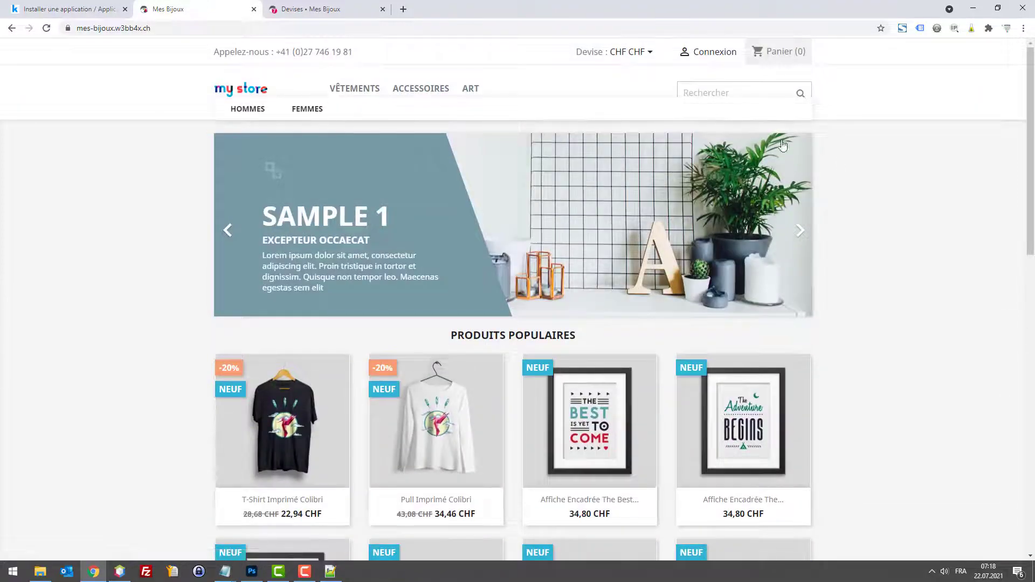
click(290, 5)
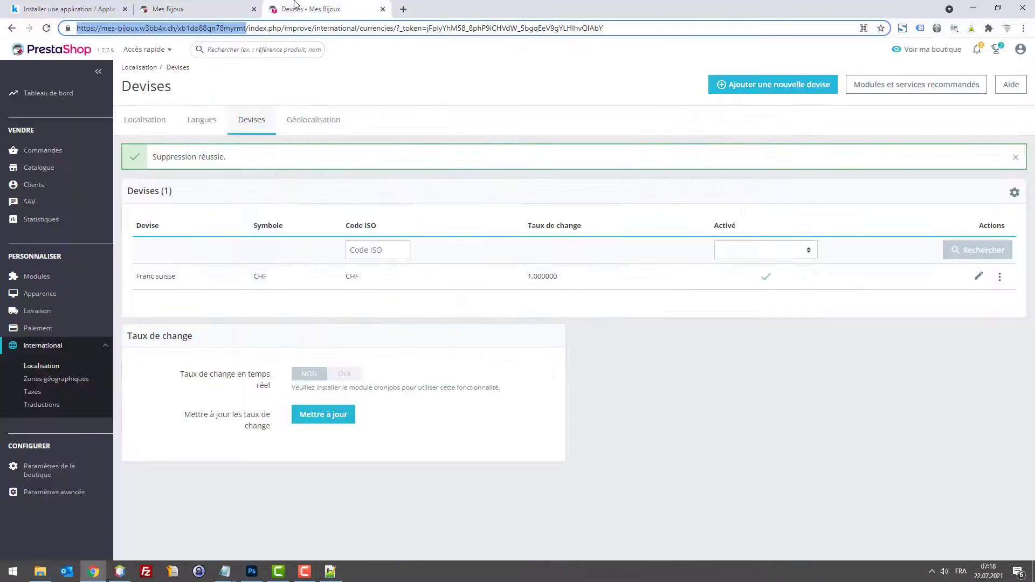
click(215, 9)
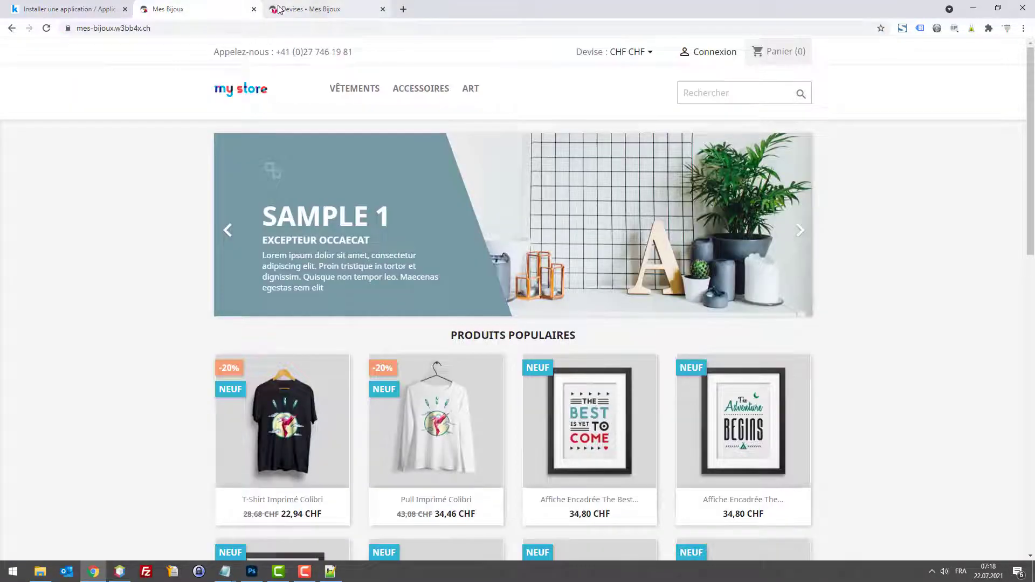
click(651, 53)
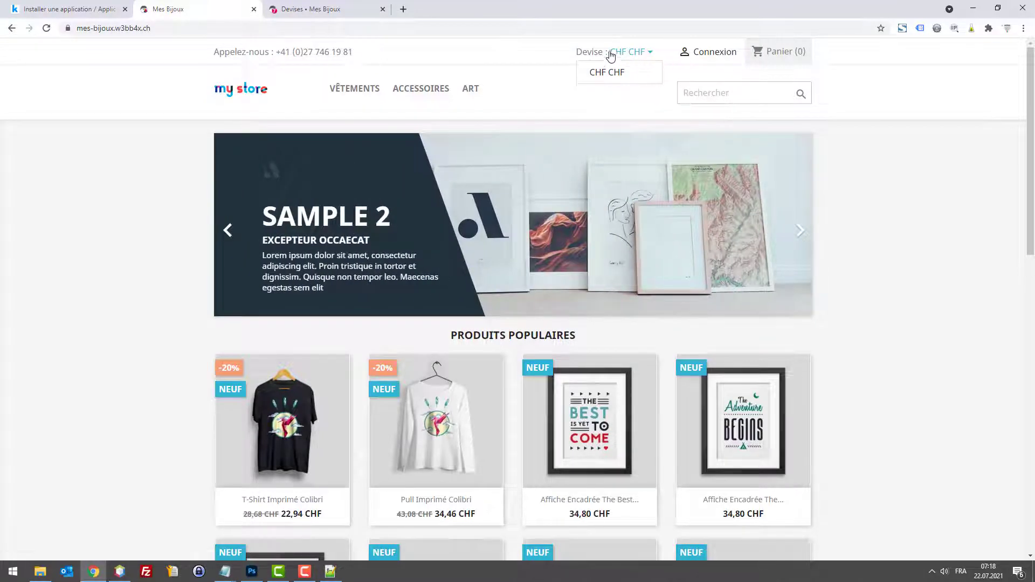
Step: Inspect the Franc suisse currency edit form and its name languages, then start loading the module manager
click(285, 6)
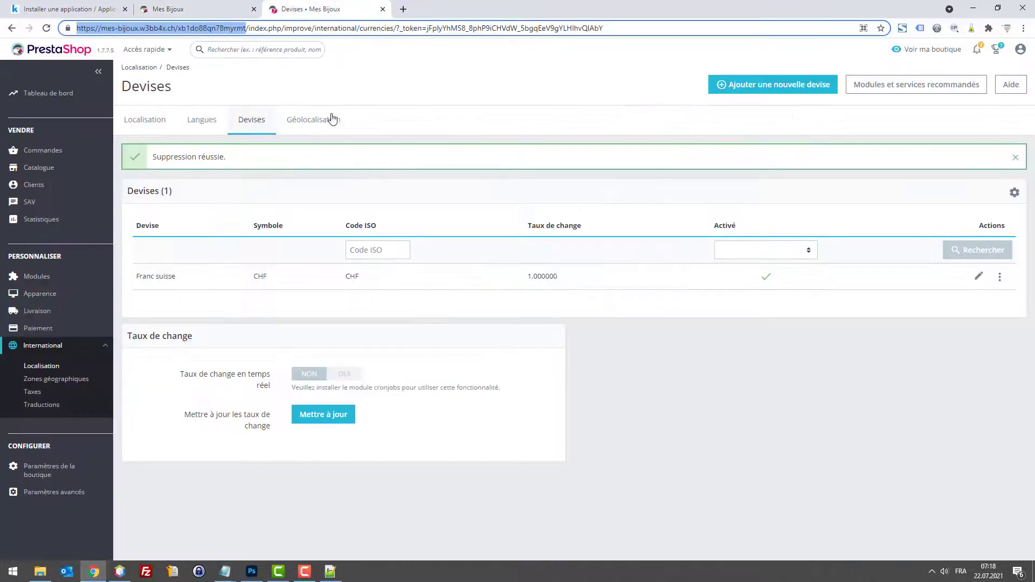
click(978, 277)
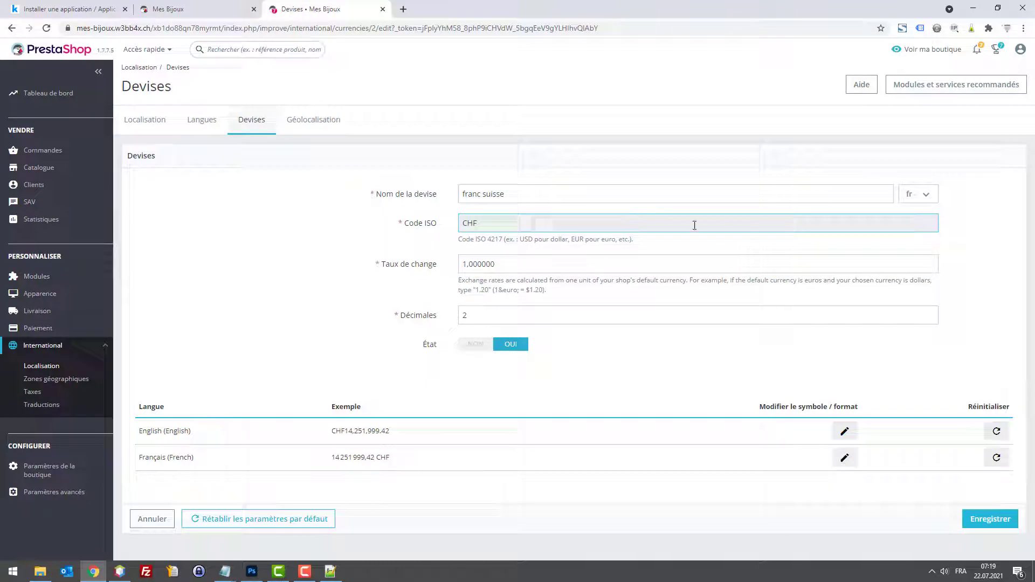
click(906, 195)
click(631, 189)
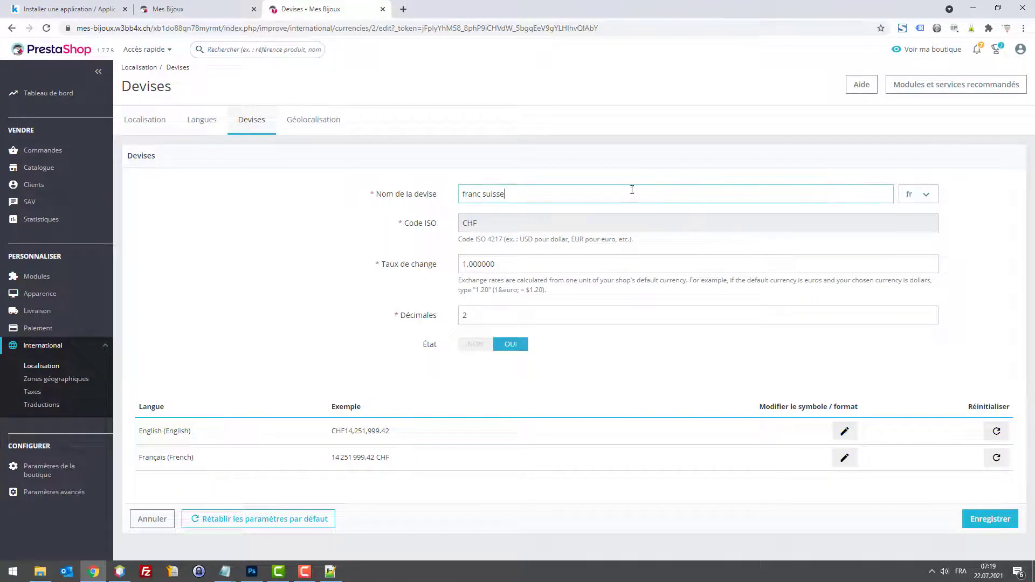
click(210, 8)
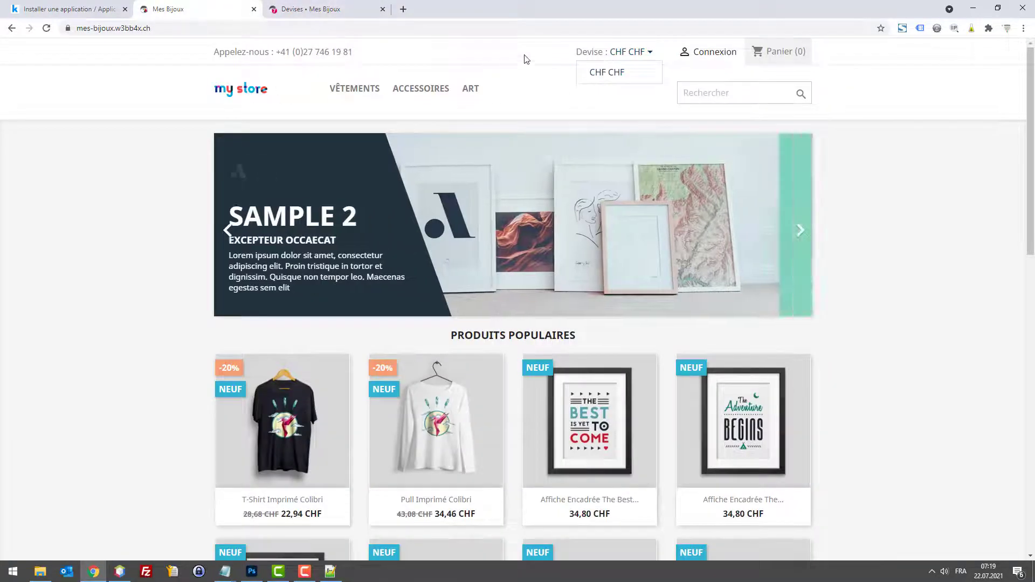
click(632, 54)
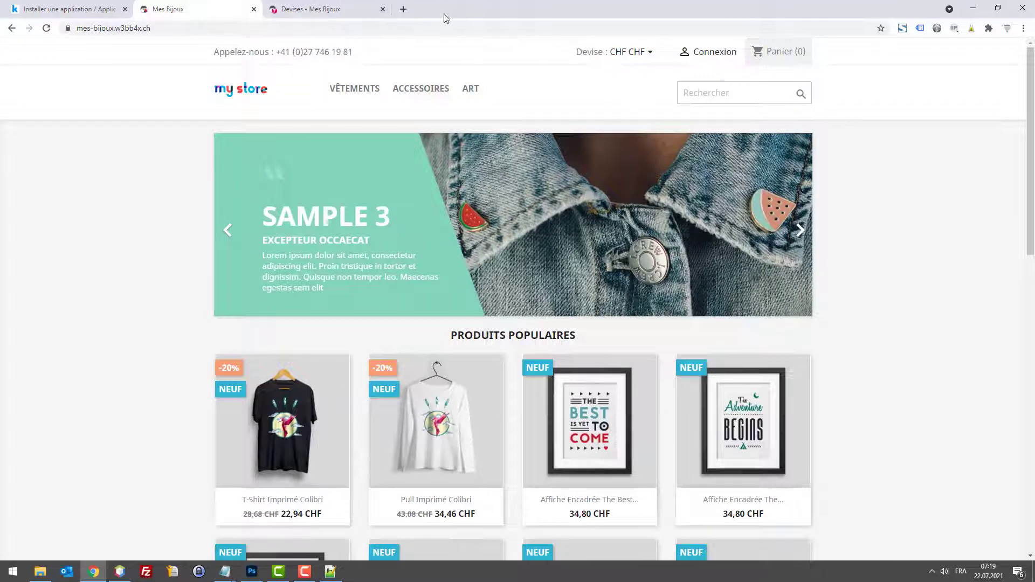
click(324, 9)
click(38, 276)
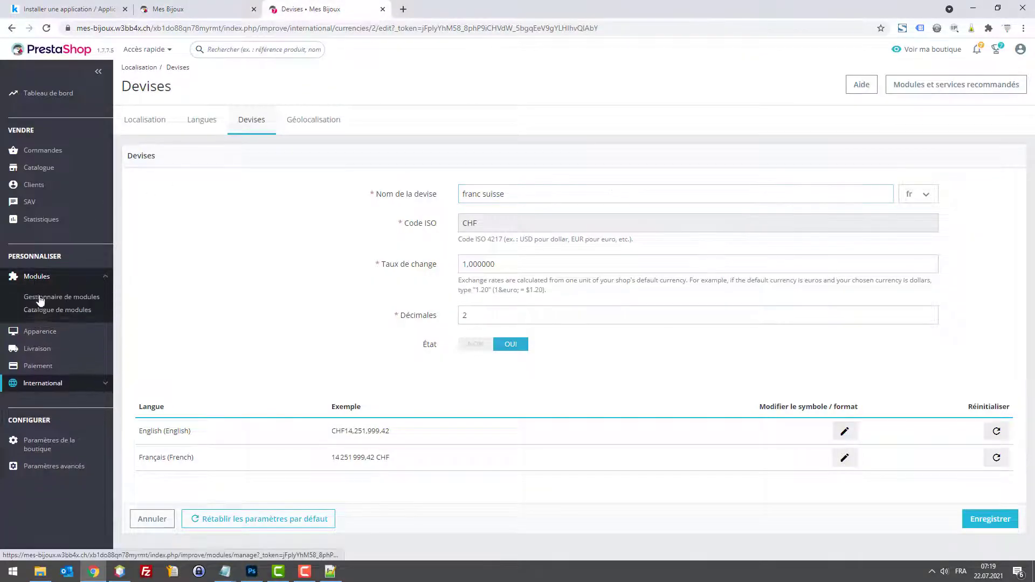
click(208, 8)
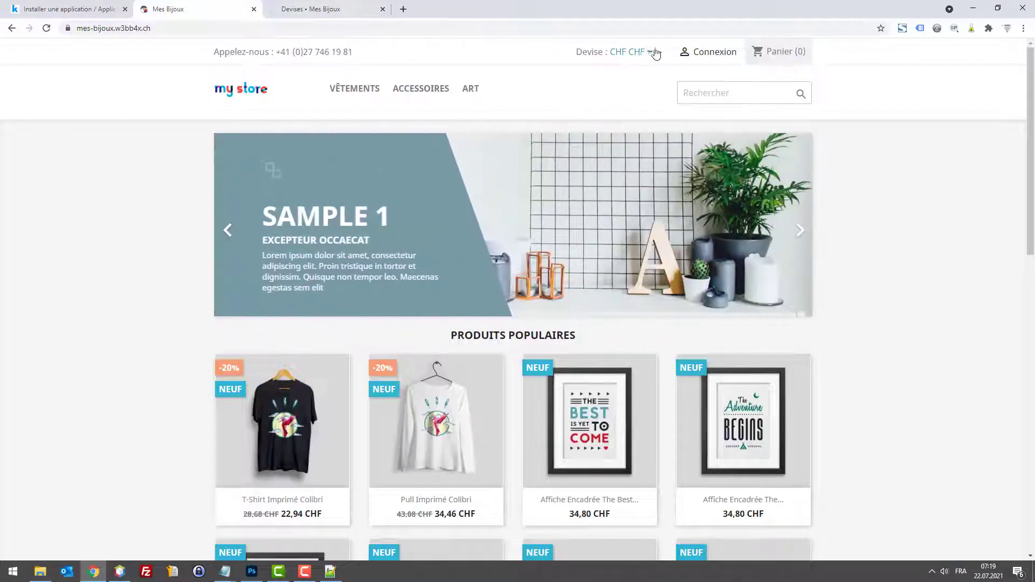
Step: Filter the PrestaShop module manager by 'devis' to find the Bloc devises module
click(647, 51)
click(318, 7)
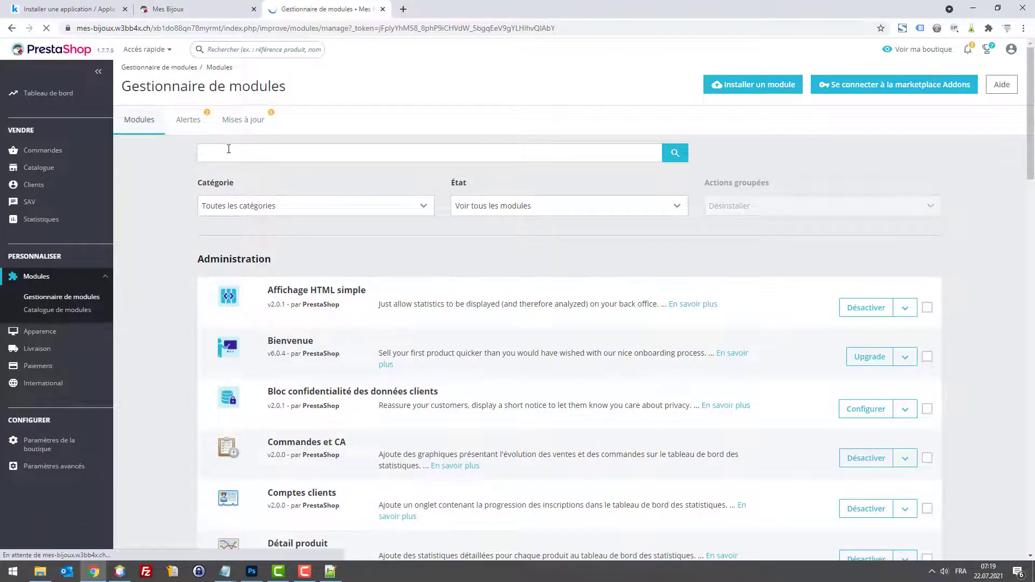
text(devis)
key(Return)
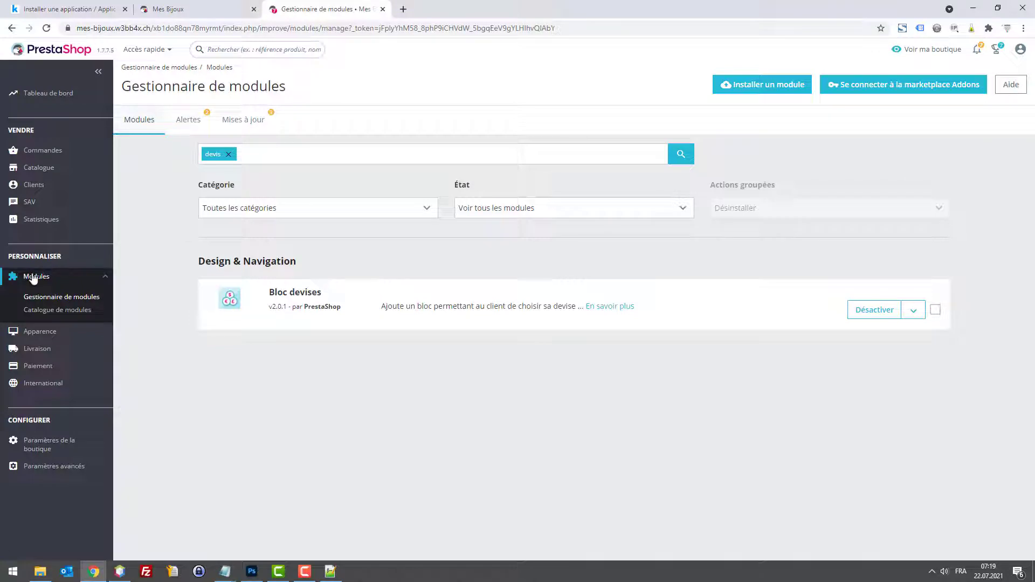
Step: Deactivate Bloc devises, confirm with 'Oui, le désactiver', and return to the storefront
click(874, 310)
click(643, 174)
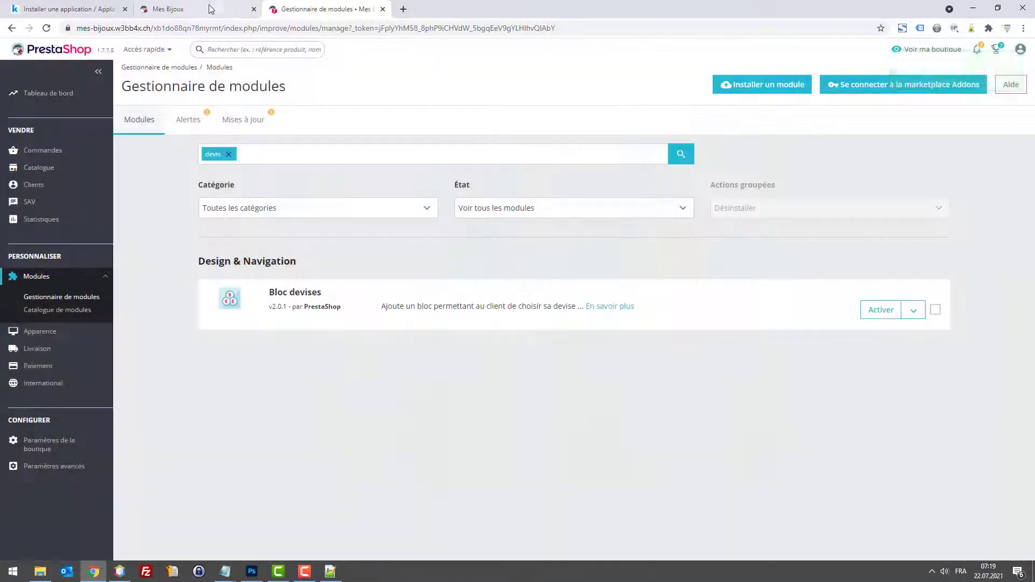
click(203, 7)
click(275, 7)
click(219, 7)
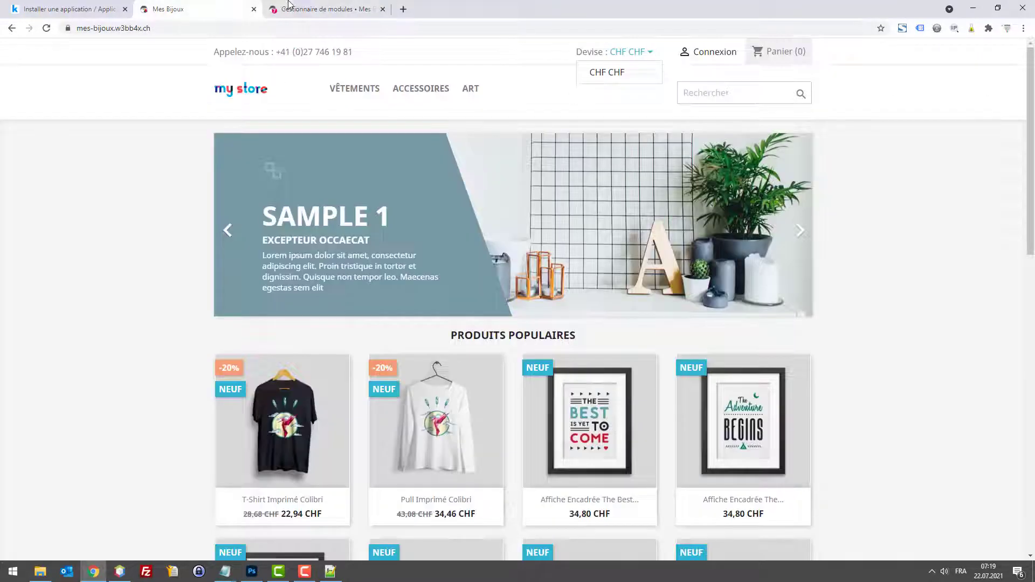
Step: Reload the Mes Bijoux storefront, check the header has no currency dropdown, and open developer tools
key(F5)
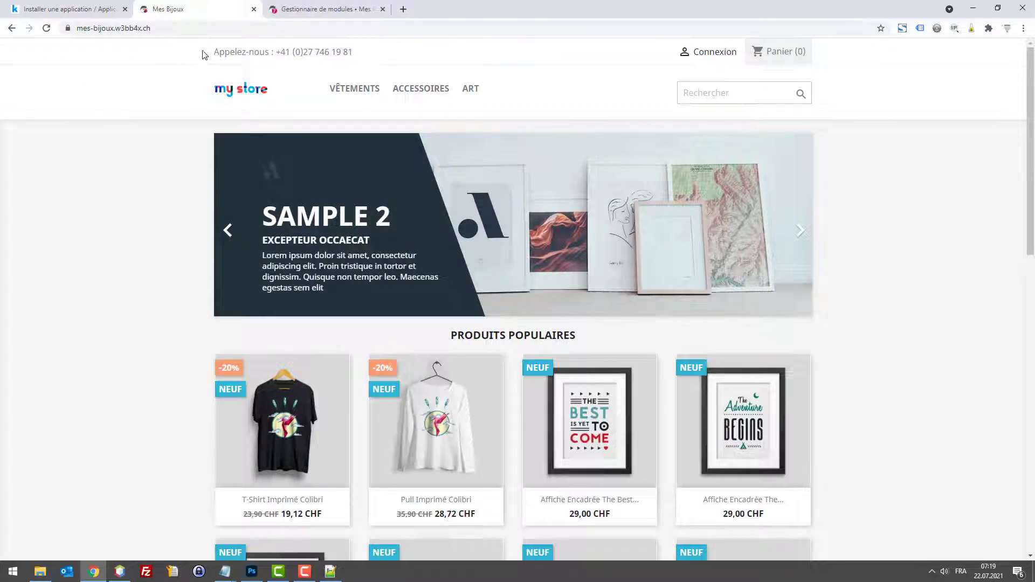
drag(202, 54, 356, 54)
click(181, 54)
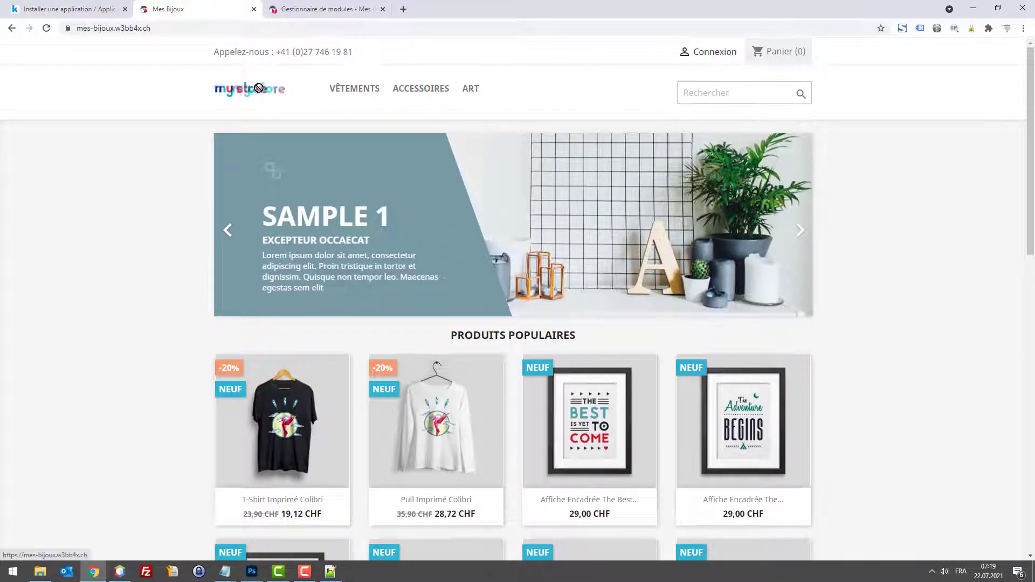
drag(216, 92, 267, 93)
click(203, 93)
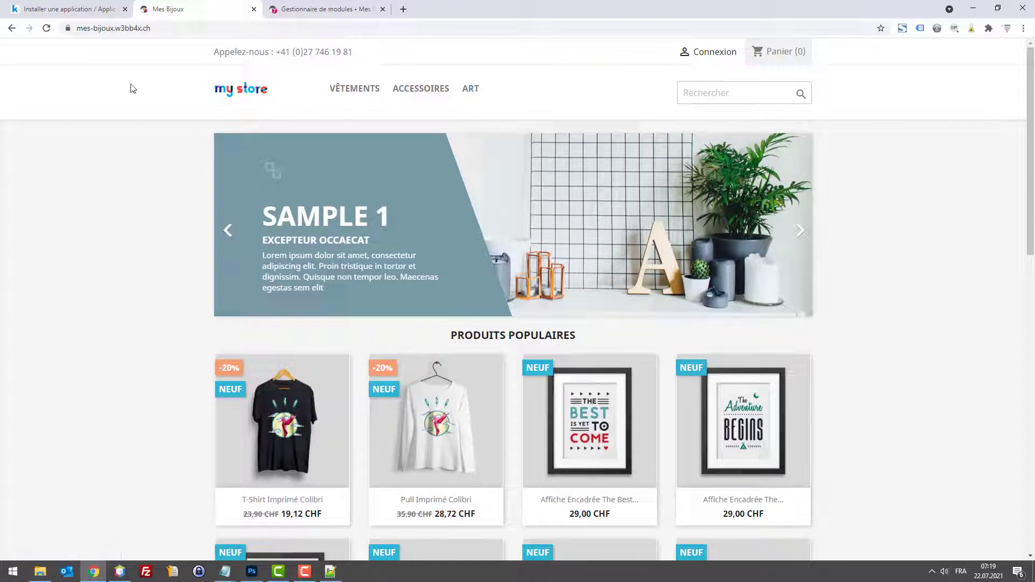
key(F12)
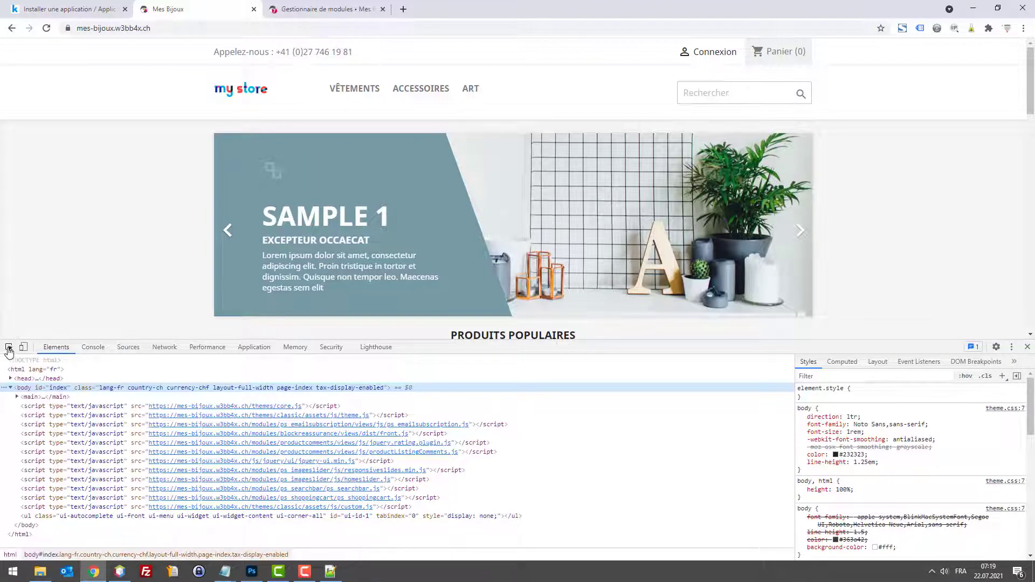
Step: Select the logo image in DevTools and remove its max-width declaration
click(9, 348)
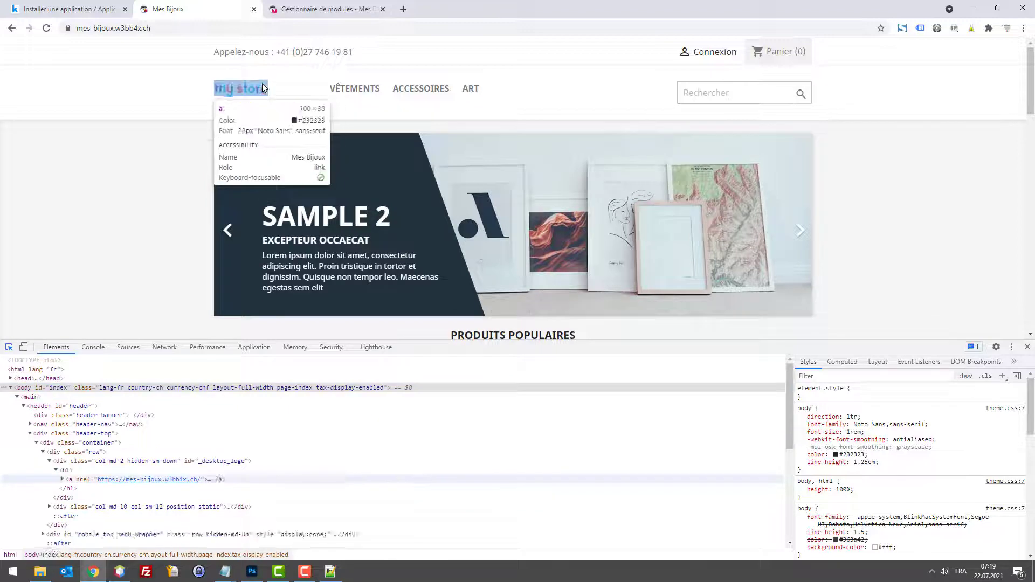
click(241, 90)
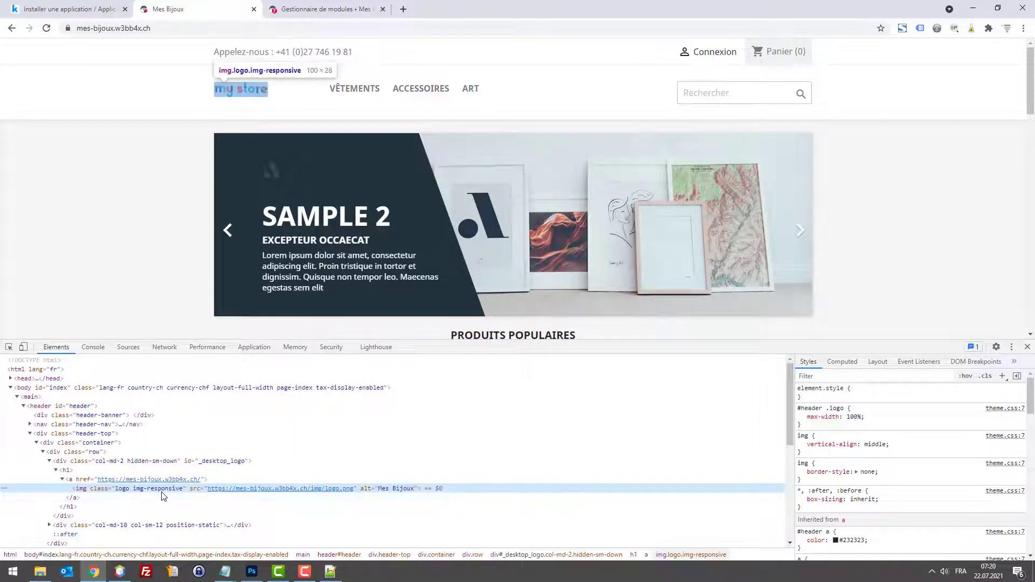
click(854, 418)
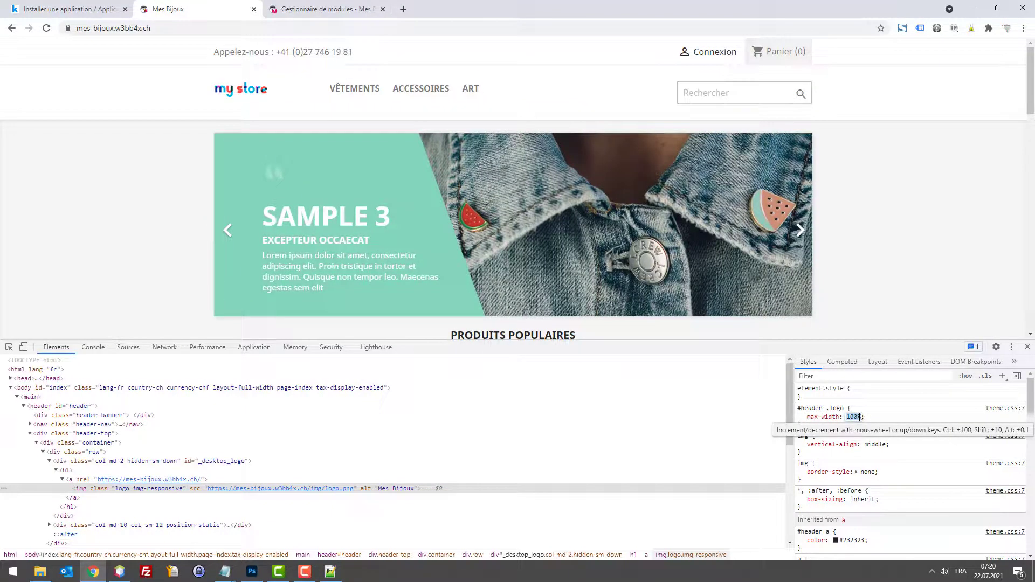
key(BackSpace)
key(BackSpace)
key(BackSpace)
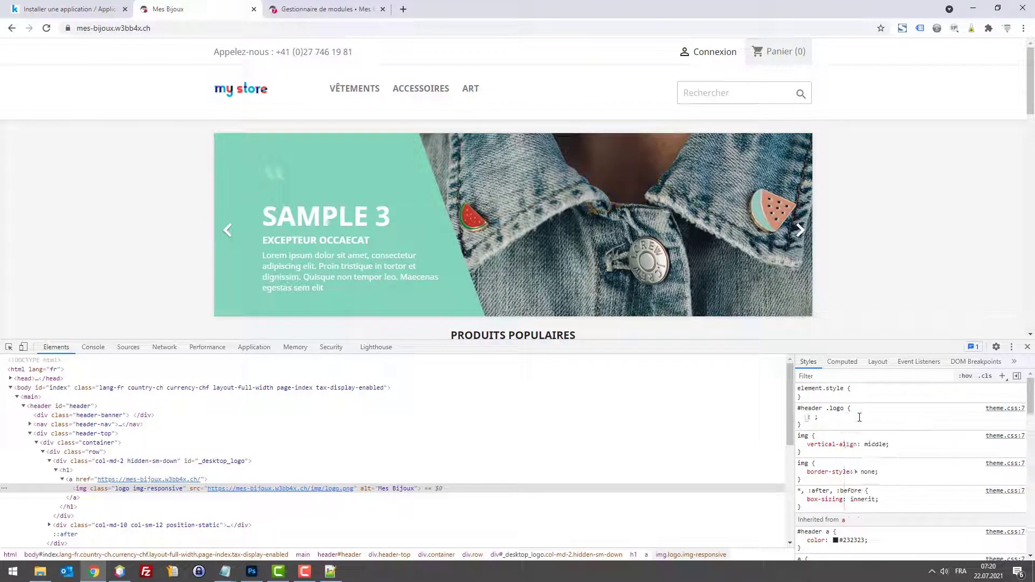
Step: Add a height property to #header .logo and settle it at 40px
text(height)
key(Tab)
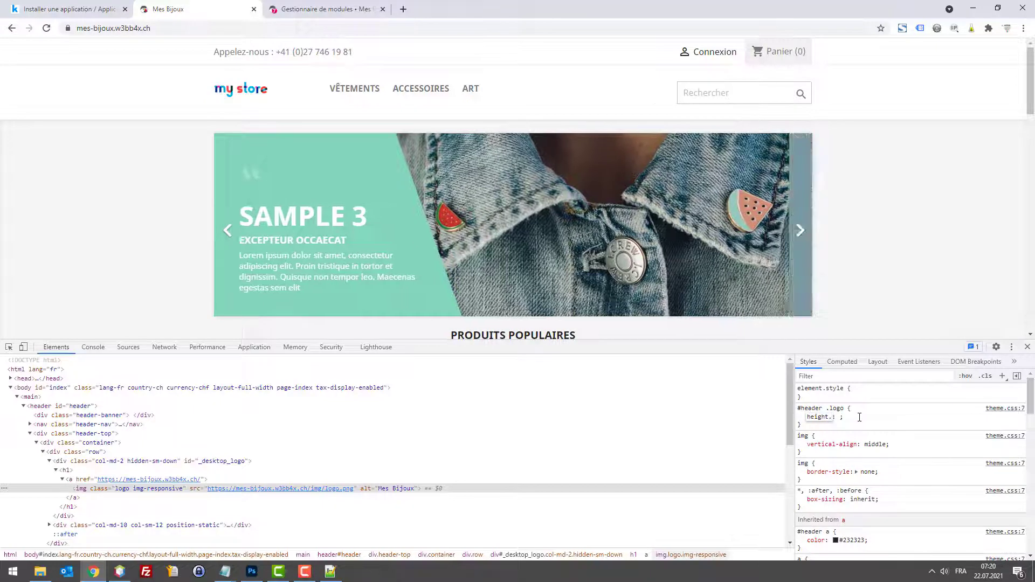
text(100px)
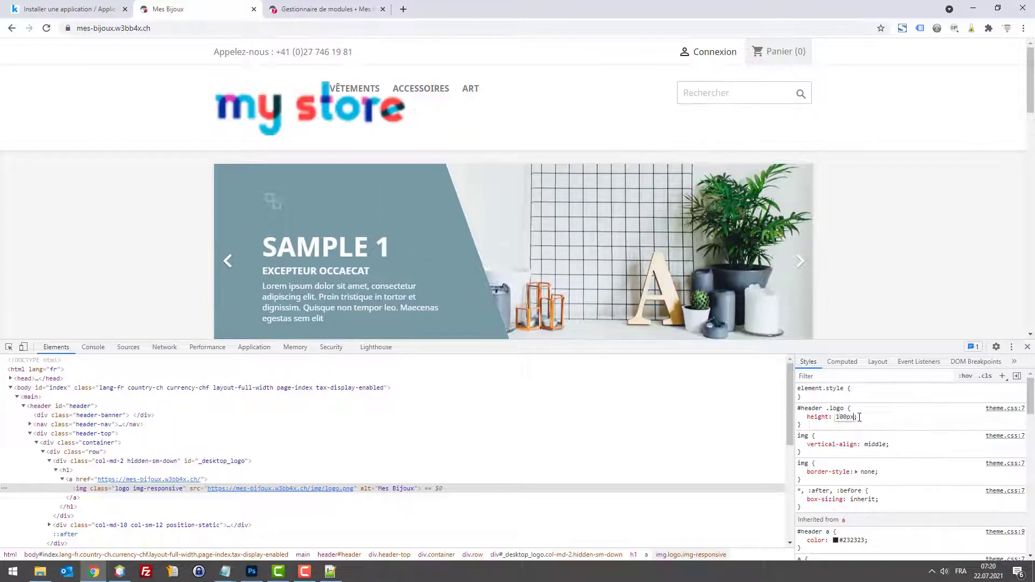
key(Down)
key(Down)
key(Down)
key(Down)
key(Down)
key(Down)
key(Down)
key(Down)
key(Down)
key(Down)
key(Down)
key(Down)
key(Down)
key(Down)
key(Down)
key(Down)
key(Down)
key(Down)
key(Down)
key(Down)
key(Down)
key(Down)
key(Down)
key(Down)
key(Down)
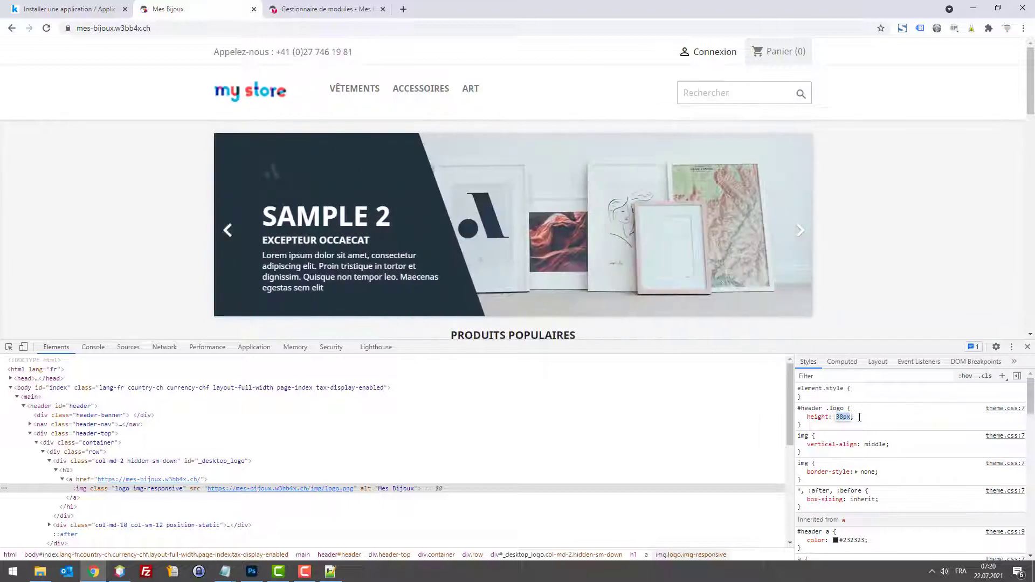
key(Up)
key(Up)
key(Up)
key(Up)
key(Up)
key(Up)
key(Up)
key(Down)
key(Down)
key(Down)
key(Down)
key(Down)
key(Down)
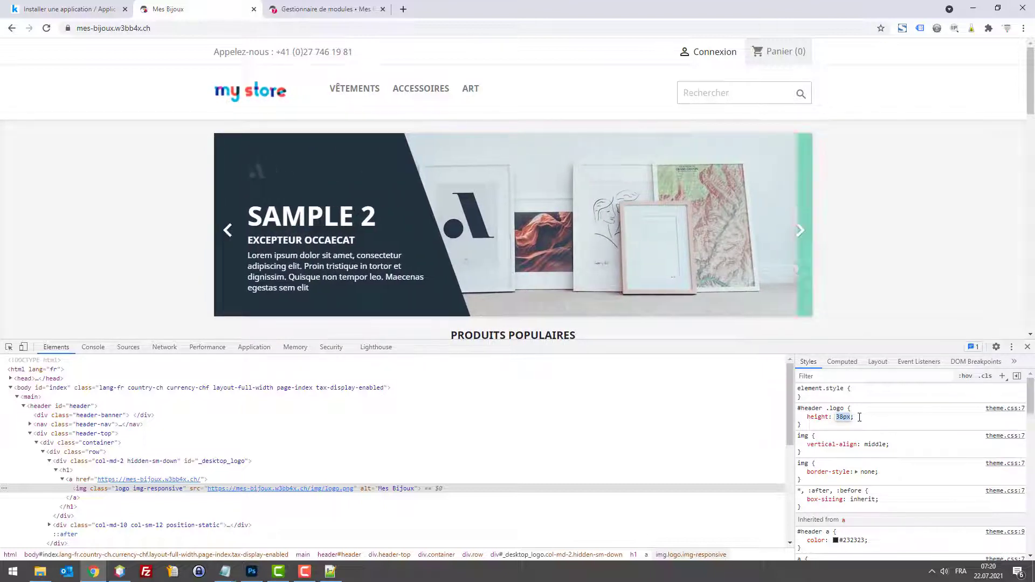
key(Up)
key(Up)
key(Up)
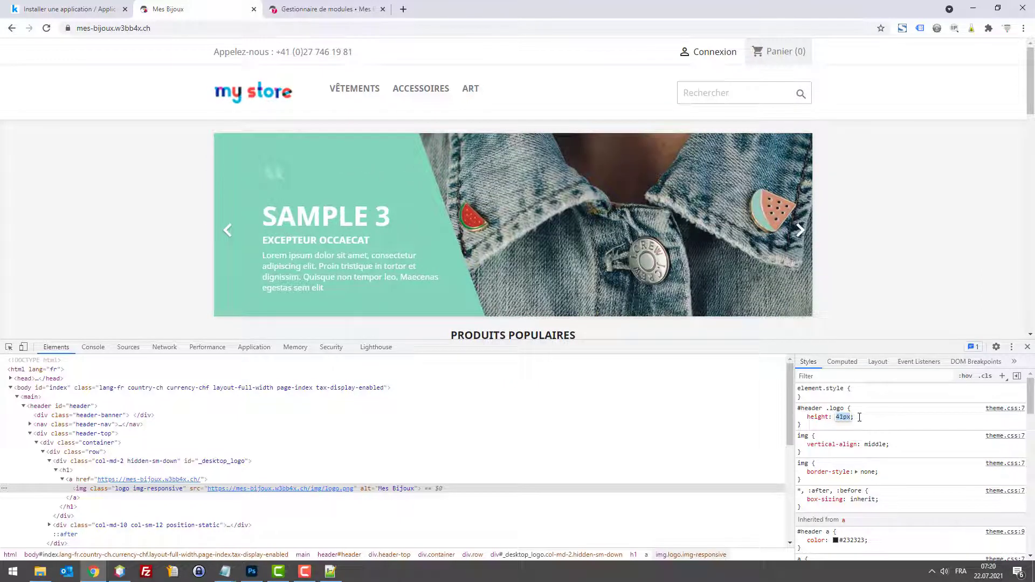
key(Down)
key(Down)
key(Down)
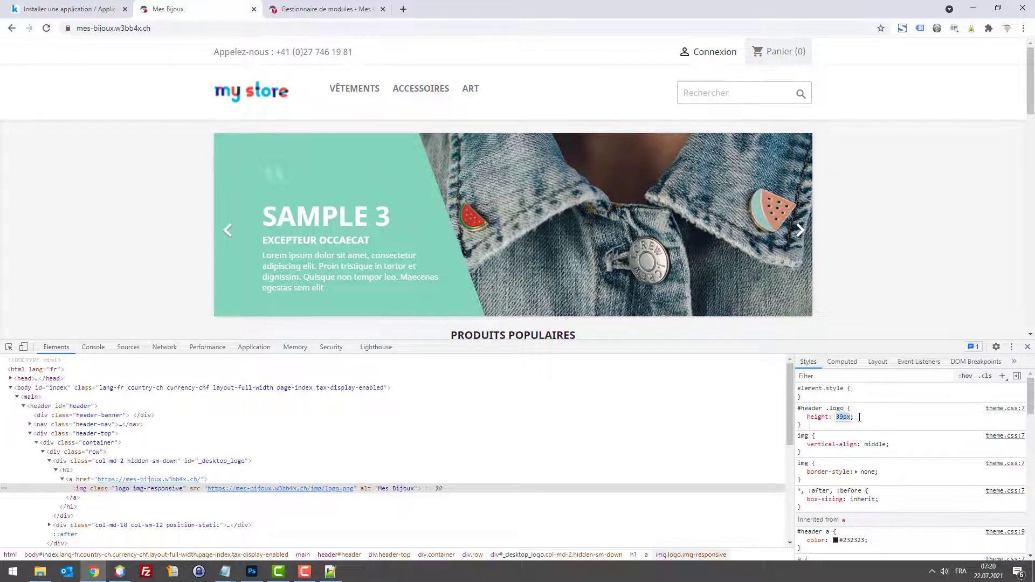
key(Up)
key(Up)
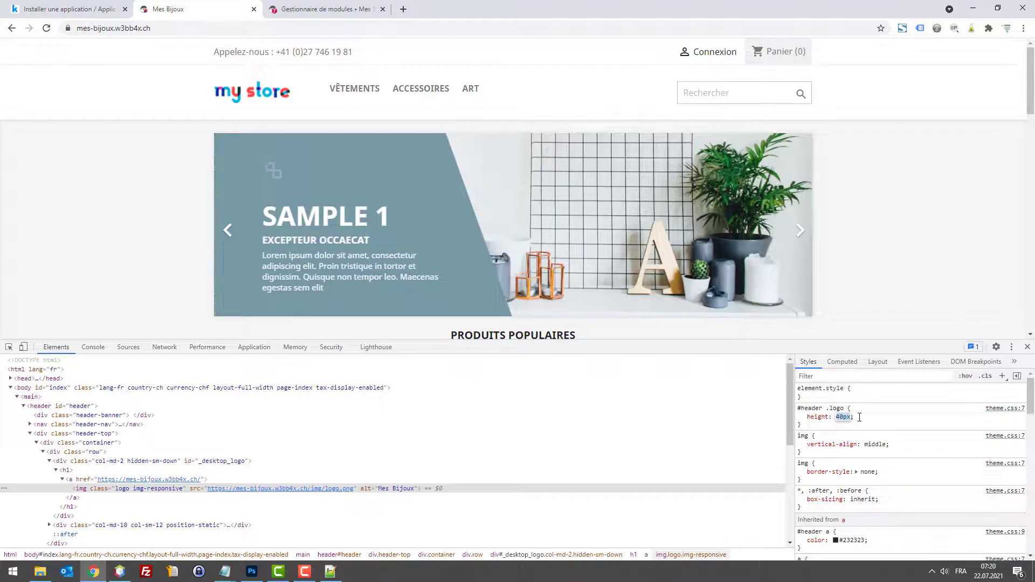
key(Return)
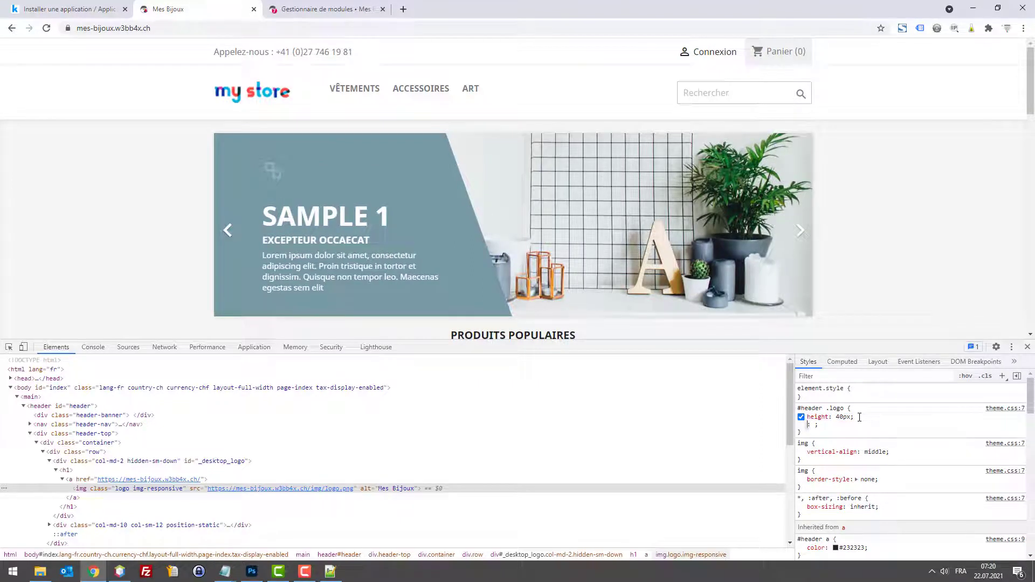
Step: Add a logo width of 200px, adjusting it to 176px while keeping the 40px height
text(width)
key(Tab)
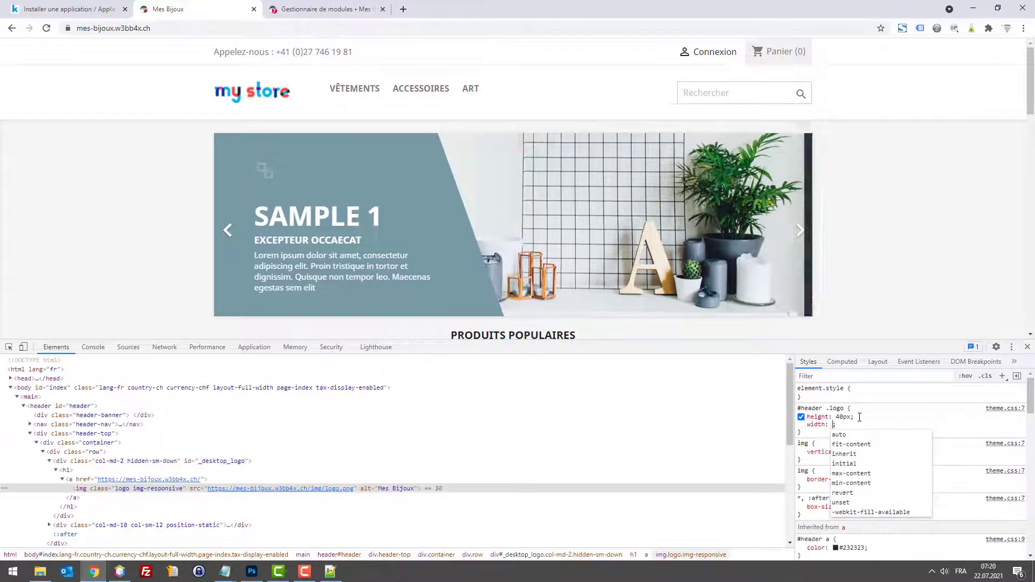
text(200px)
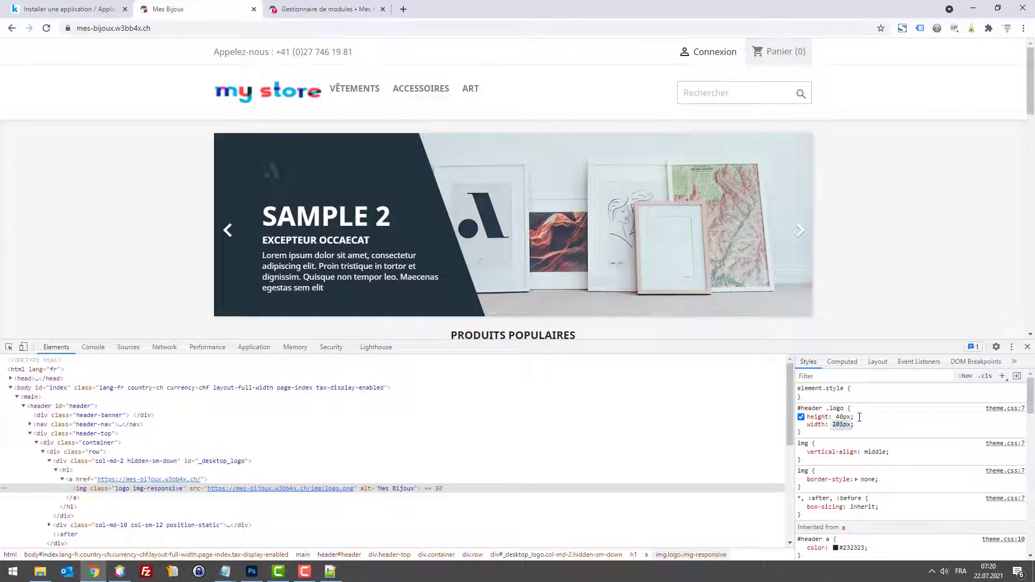
key(Up)
key(Up)
key(Up)
key(Up)
key(Up)
key(Up)
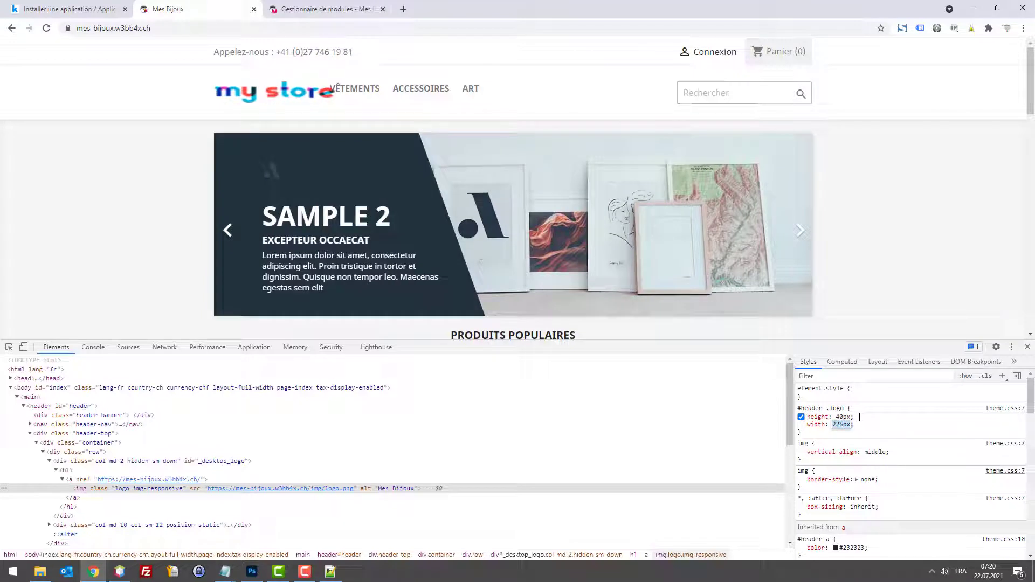
key(Down)
key(Down)
key(Down)
key(Down)
key(Down)
key(Down)
key(Down)
key(Down)
key(Down)
key(Down)
key(Down)
key(Down)
key(Down)
key(Down)
key(Down)
key(Down)
key(Down)
key(Down)
key(Down)
key(Down)
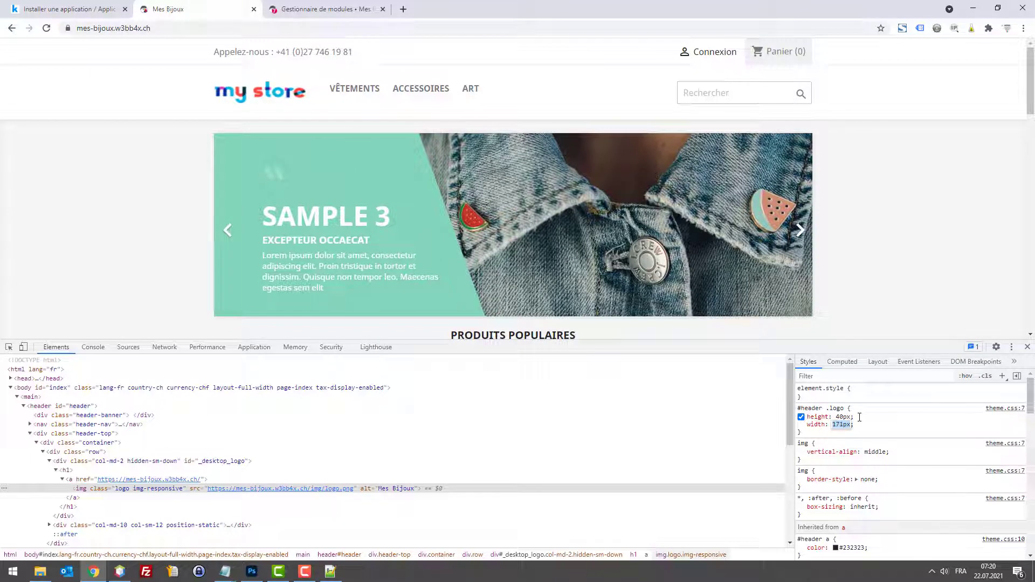
key(Down)
key(Down)
key(Down)
key(Down)
key(Down)
key(Down)
key(Down)
key(Down)
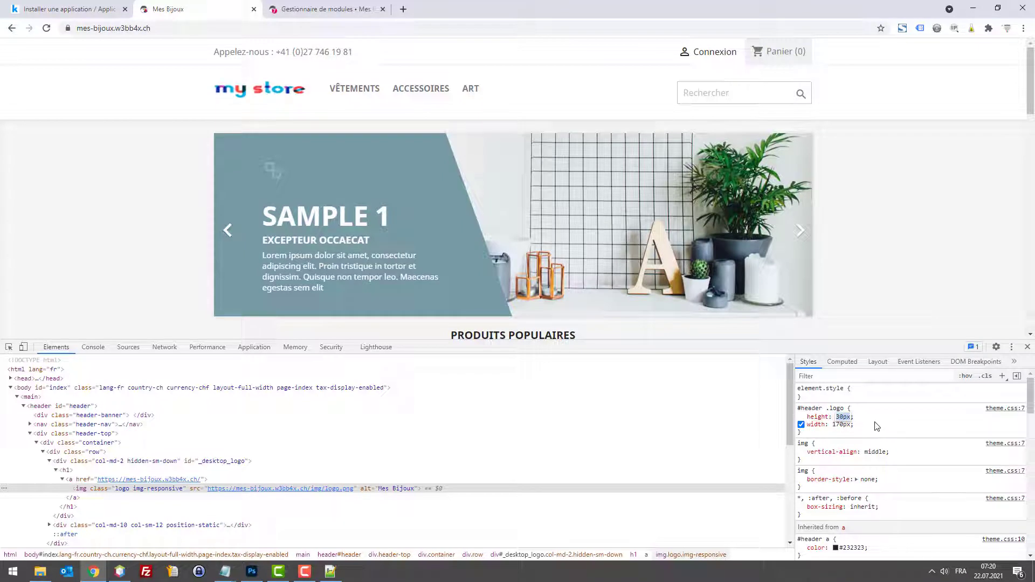
key(Up)
key(Up)
key(Up)
key(Up)
key(Up)
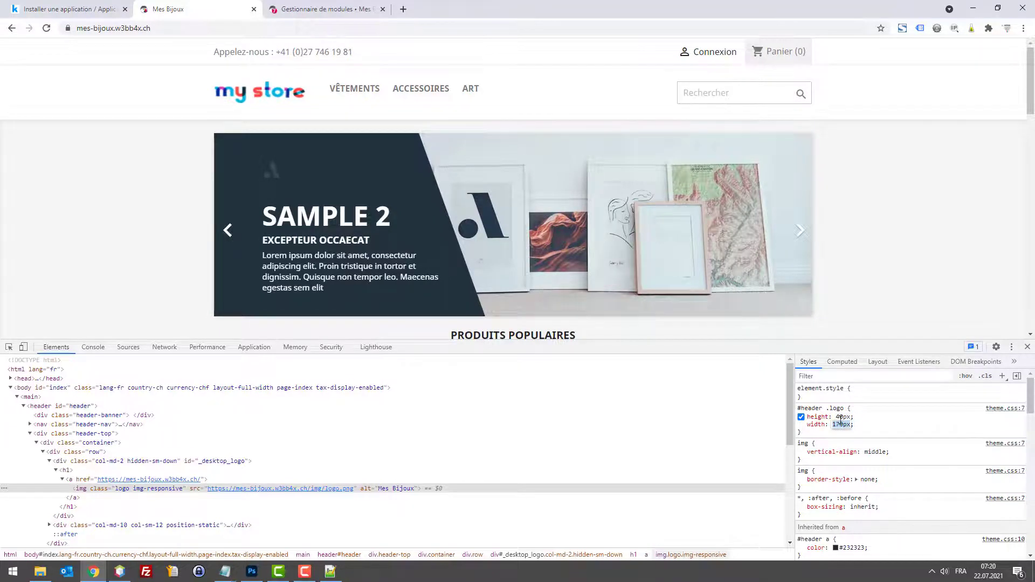
Step: Test the height rule by toggling it, then narrow the logo width to 160px
click(801, 417)
click(801, 417)
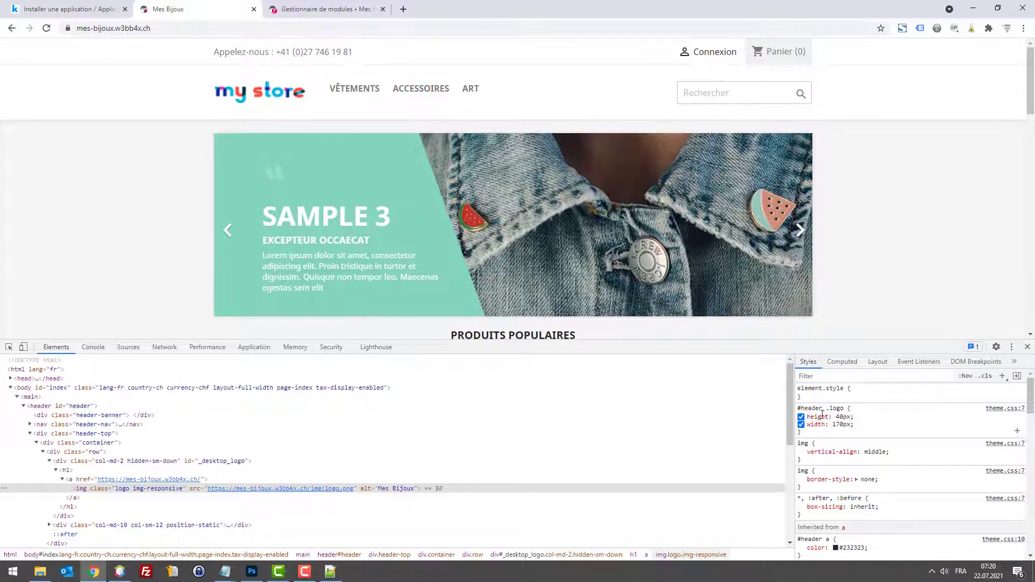
key(Down)
key(Down)
key(Down)
key(Down)
key(Down)
key(Down)
key(Down)
key(Down)
key(Down)
key(Down)
key(Down)
key(Down)
key(Down)
key(Down)
key(Down)
key(Down)
key(Down)
key(Down)
key(Down)
key(Down)
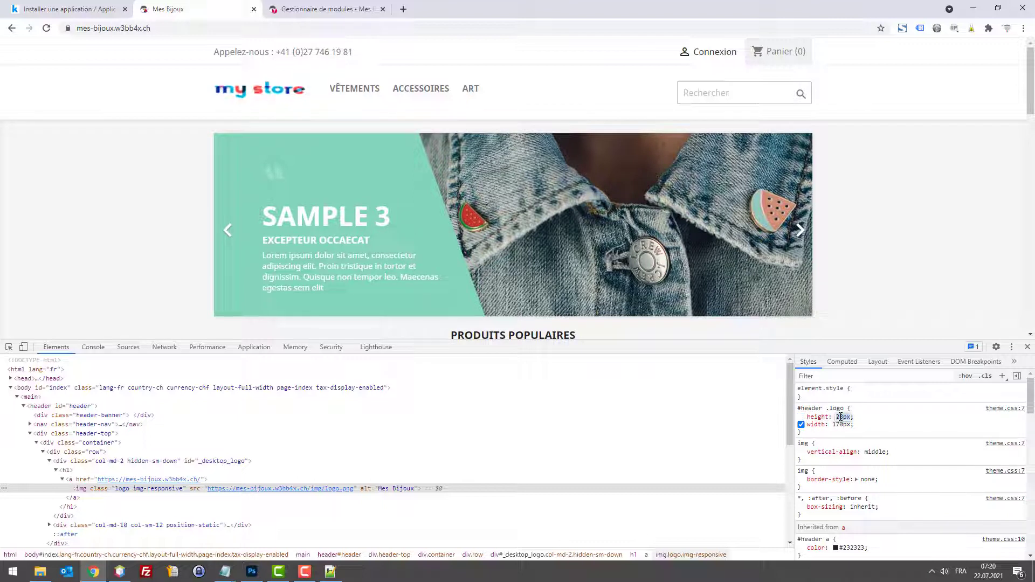
key(Up)
key(Up)
key(Up)
key(Up)
key(Up)
key(Up)
key(Up)
key(Up)
key(Up)
key(Up)
key(Up)
key(Up)
key(Up)
key(Up)
key(Up)
key(Up)
key(Up)
key(Up)
key(Up)
key(Up)
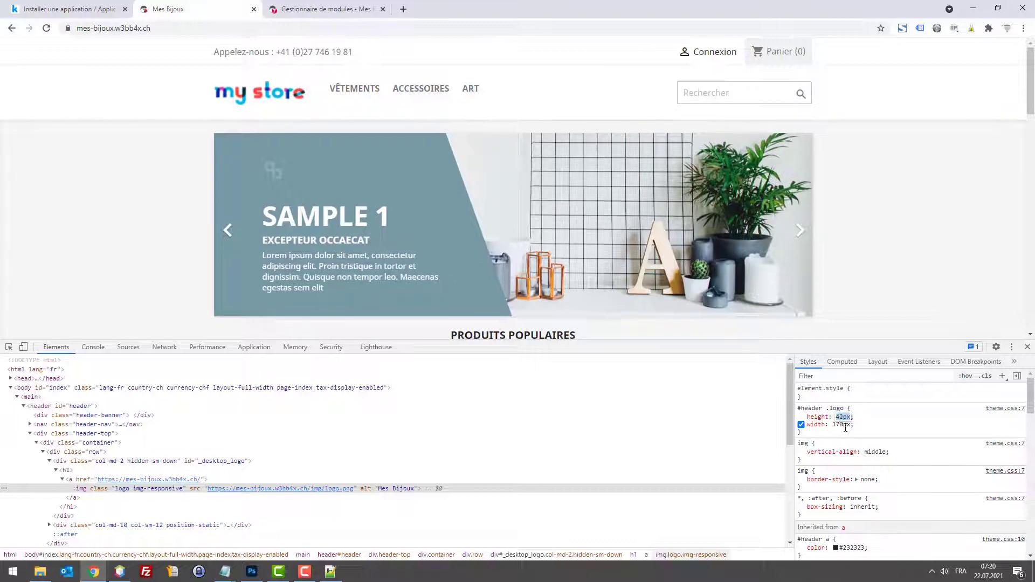
click(841, 424)
key(Down)
key(Down)
key(Down)
key(Down)
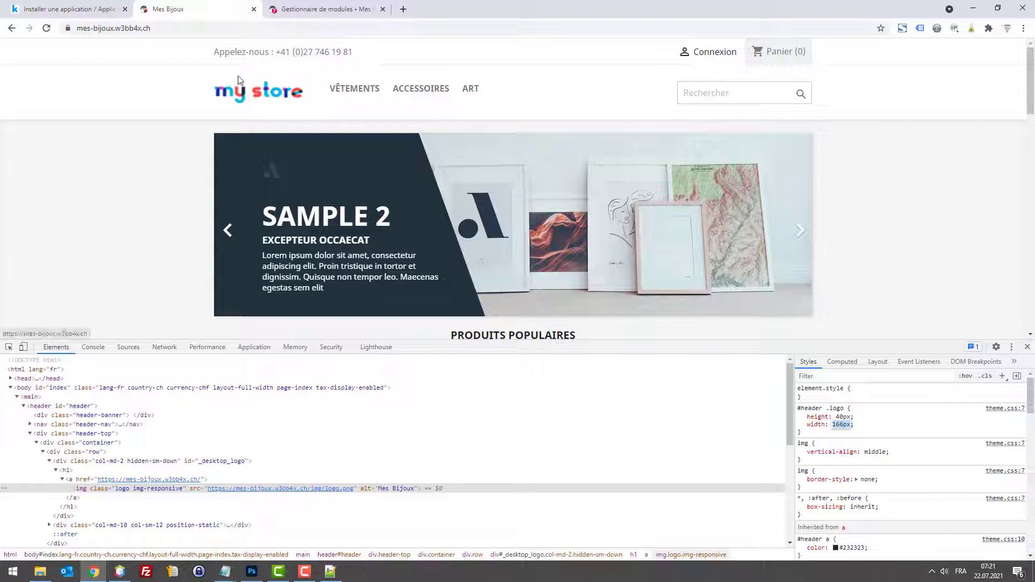
key(Down)
key(Down)
key(Down)
key(Down)
key(Down)
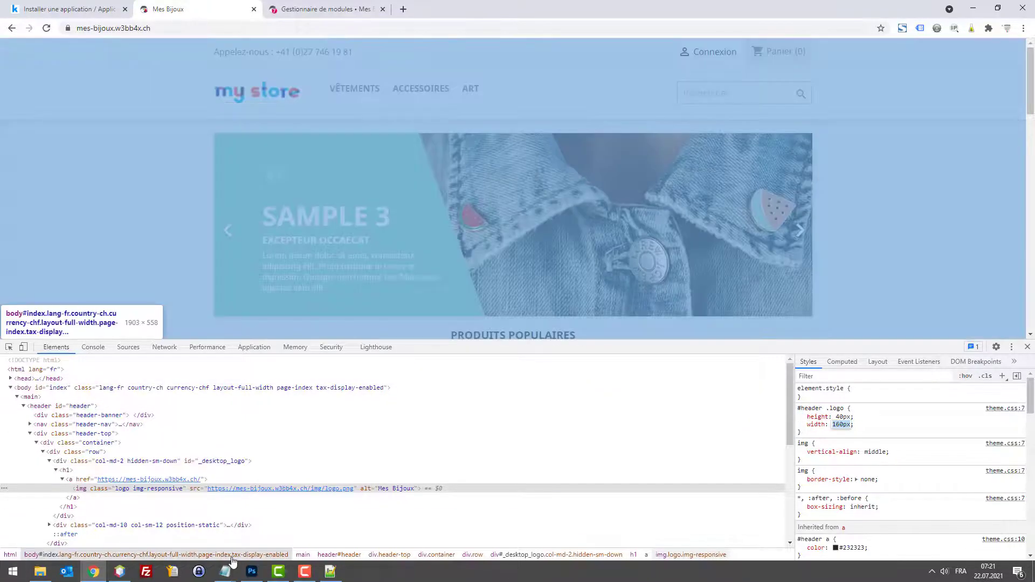
key(alt+Tab)
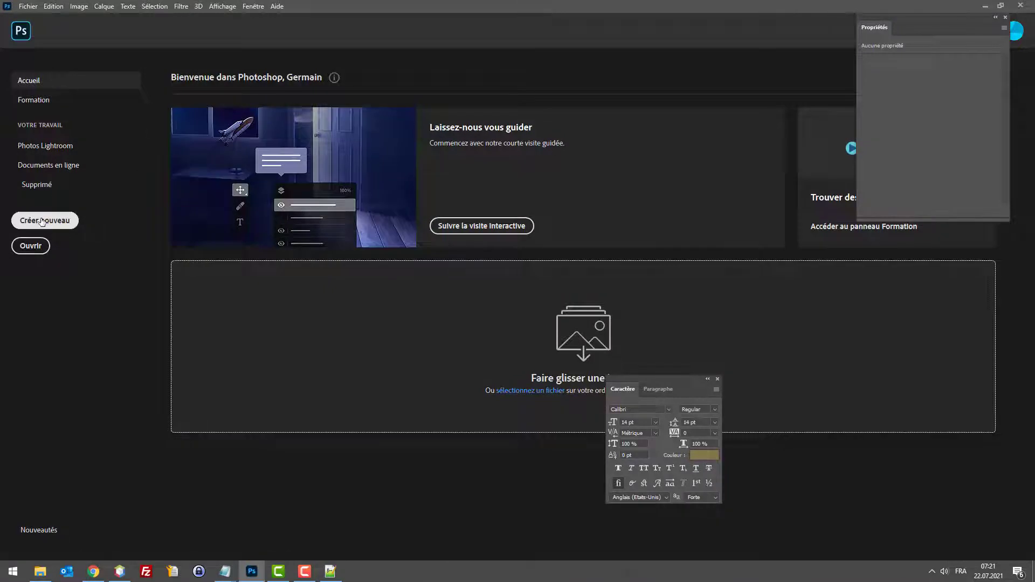
Step: Create a new white Photoshop document 160 px wide by 40 px high
click(44, 221)
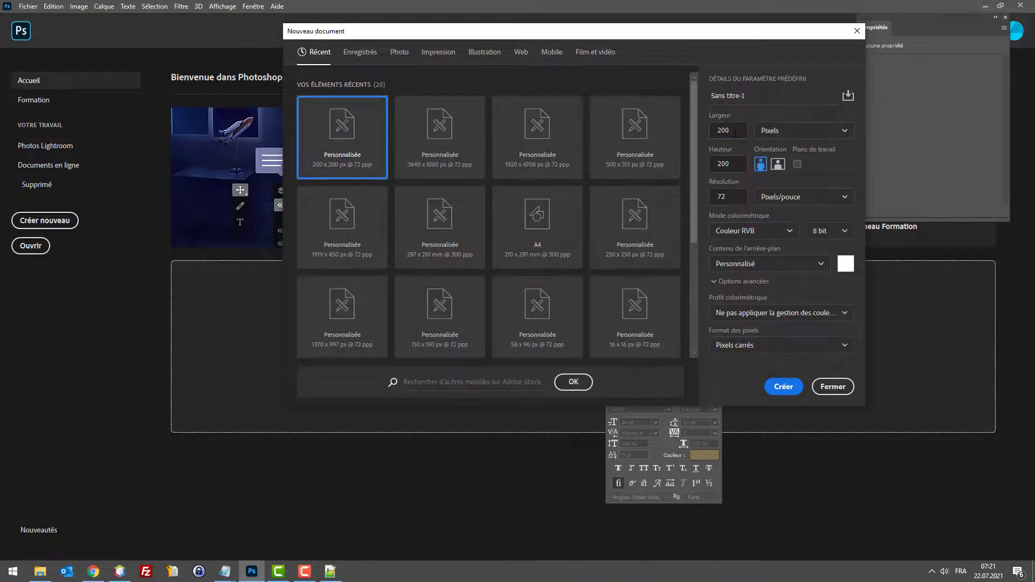
text(150)
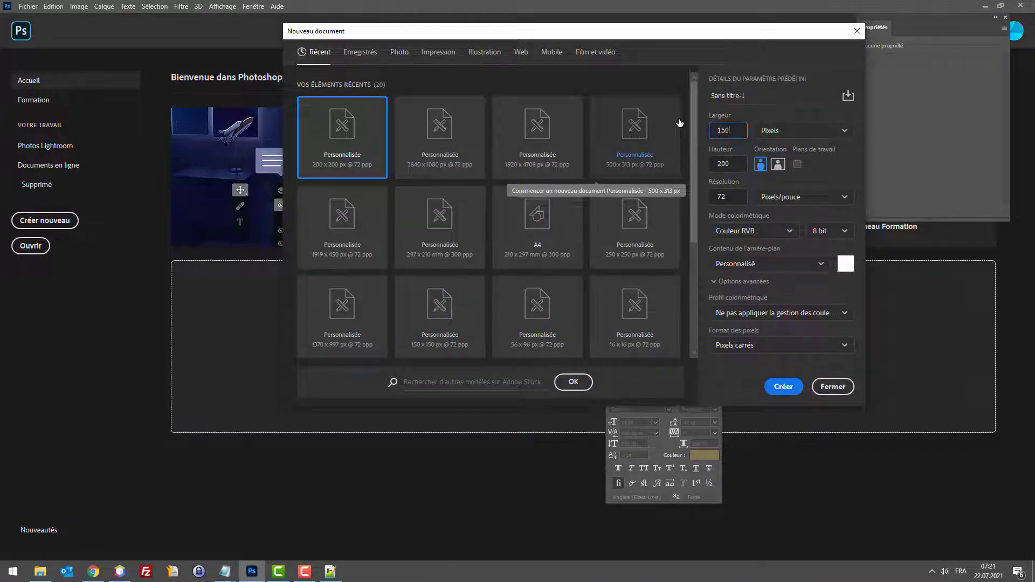
key(Tab)
key(Escape)
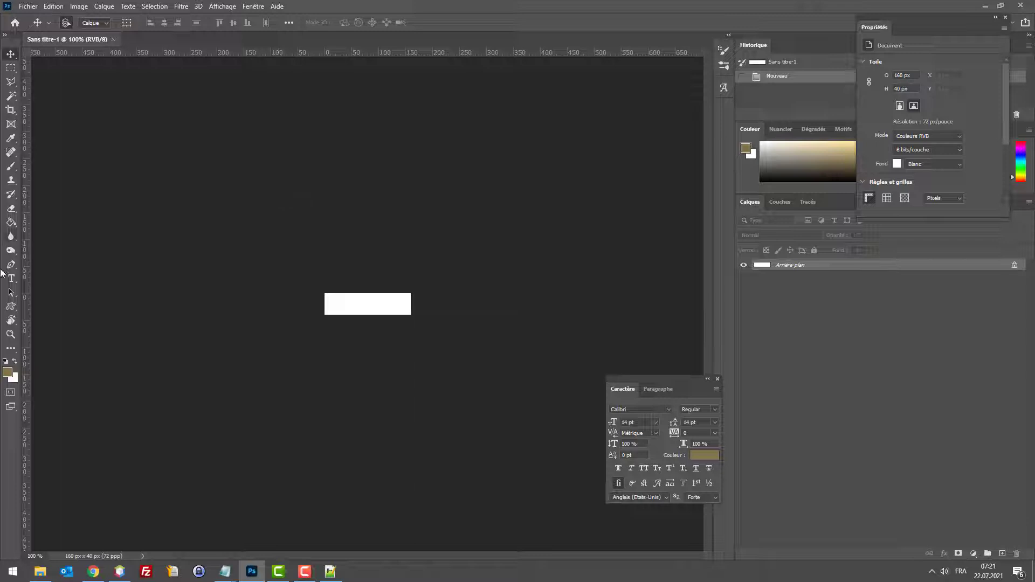
Step: Type 'MES BIJOUX' on the canvas and set it in LEMON MILK Bold
click(11, 278)
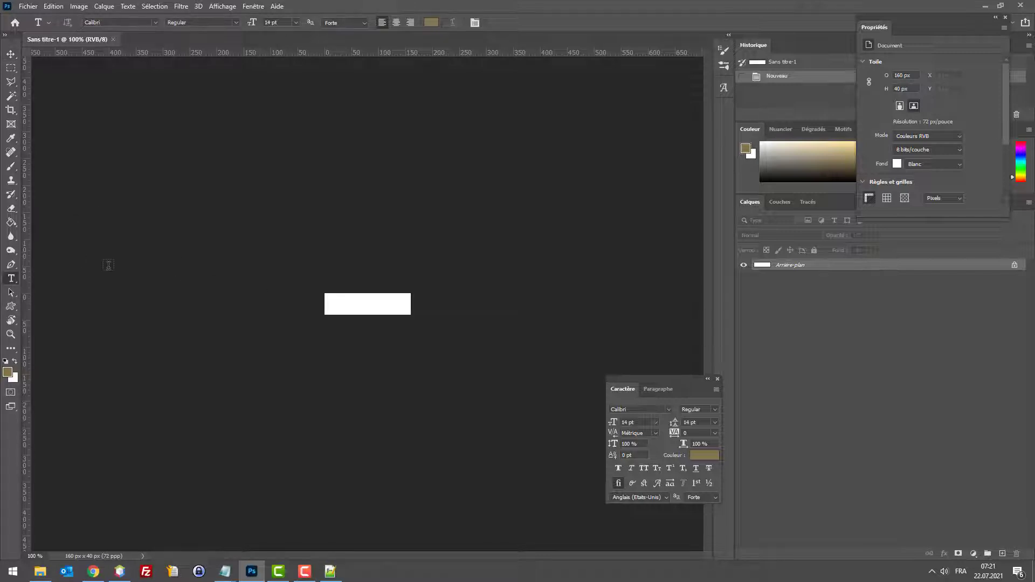
key(ctrl+plus)
key(ctrl+plus)
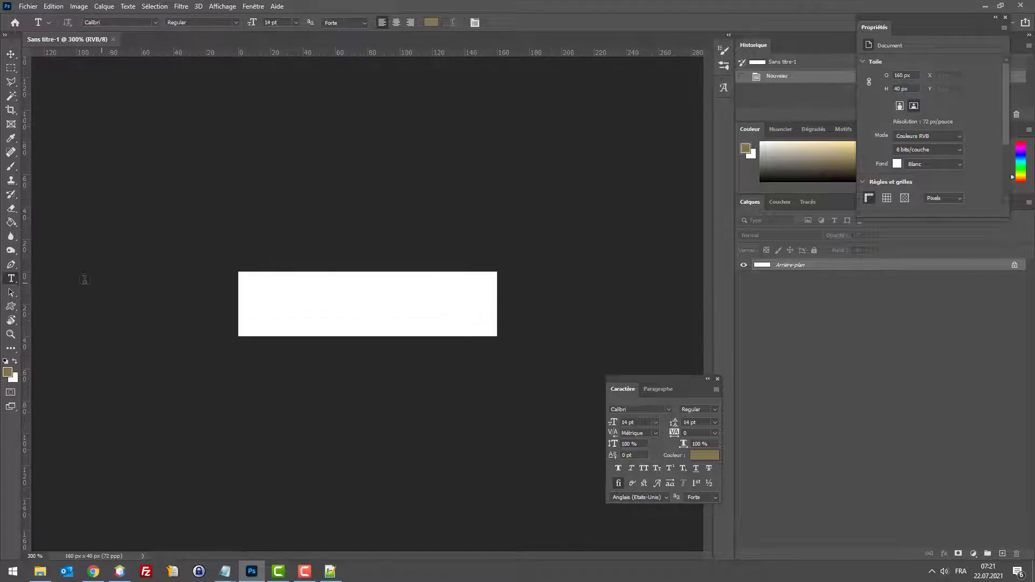
click(275, 310)
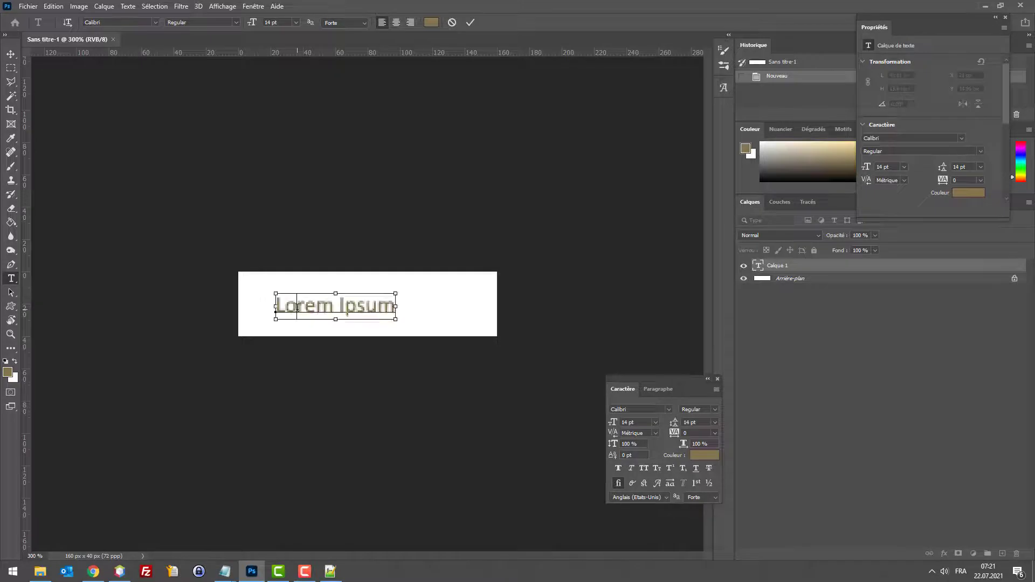
text(MES)
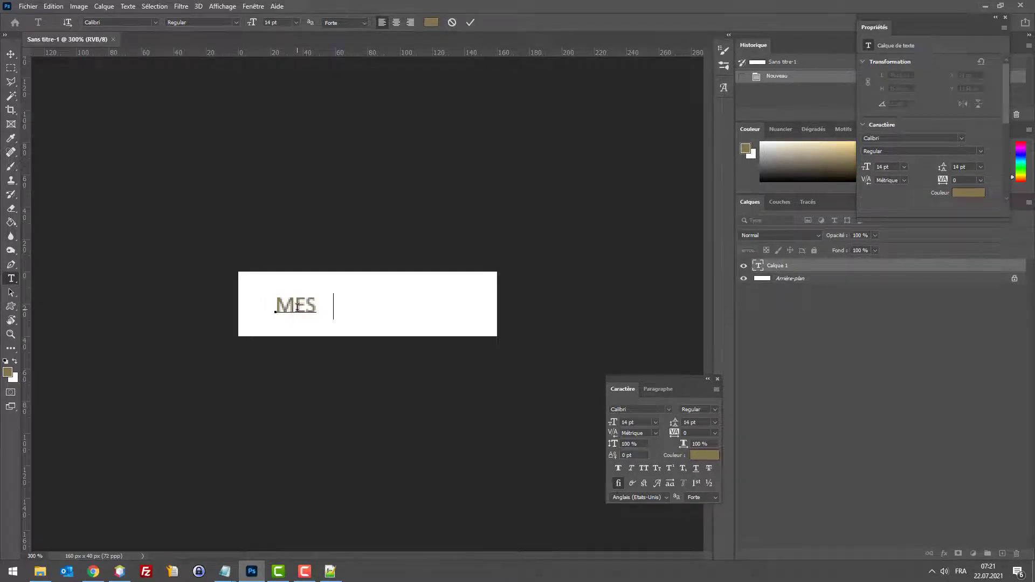
text( BIJOUX)
key(ctrl+a)
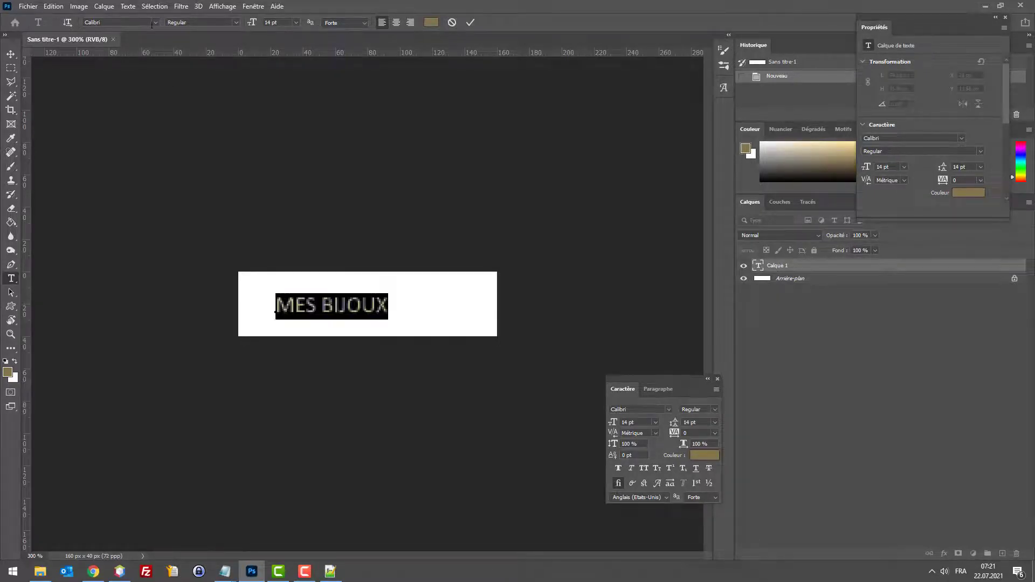
click(143, 22)
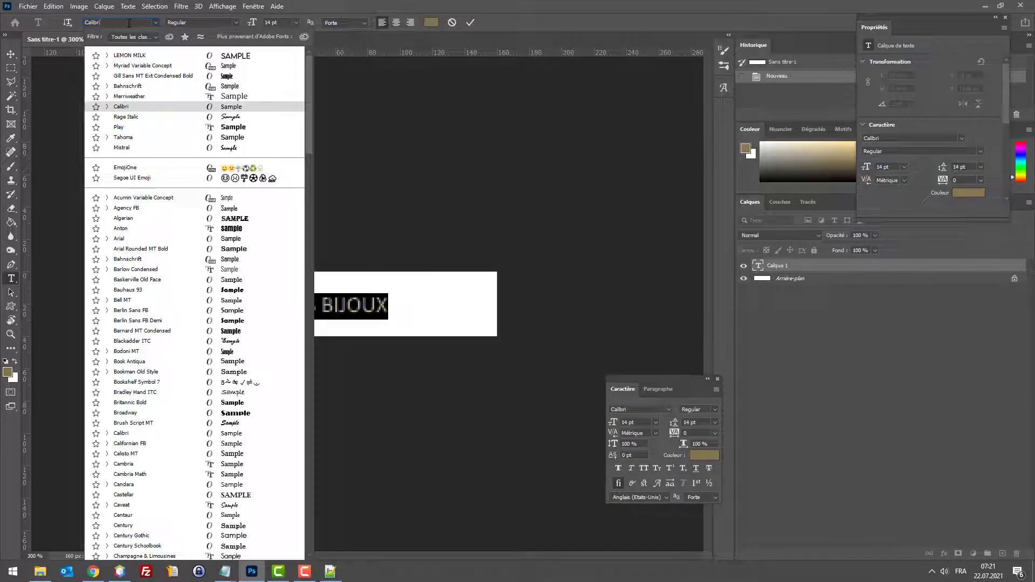
text(lem)
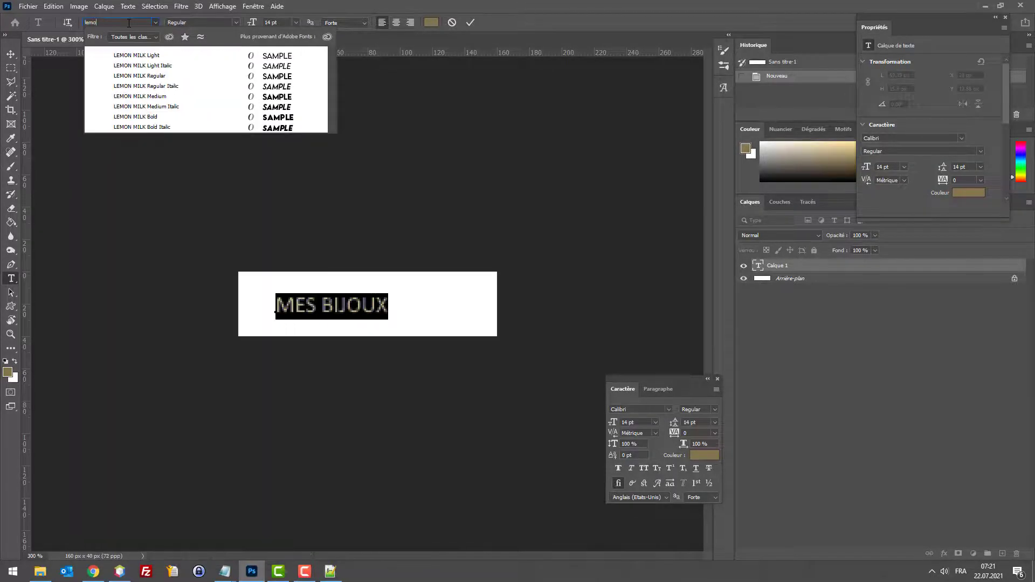
click(202, 119)
Step: Colour the MES BIJOUX text near-black
click(334, 305)
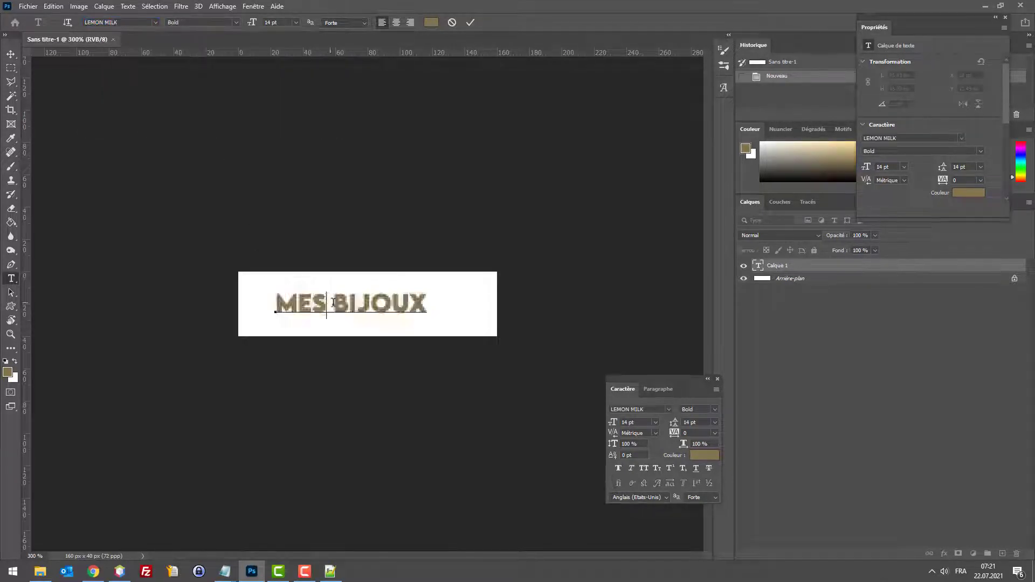
click(371, 305)
key(ctrl+a)
click(431, 22)
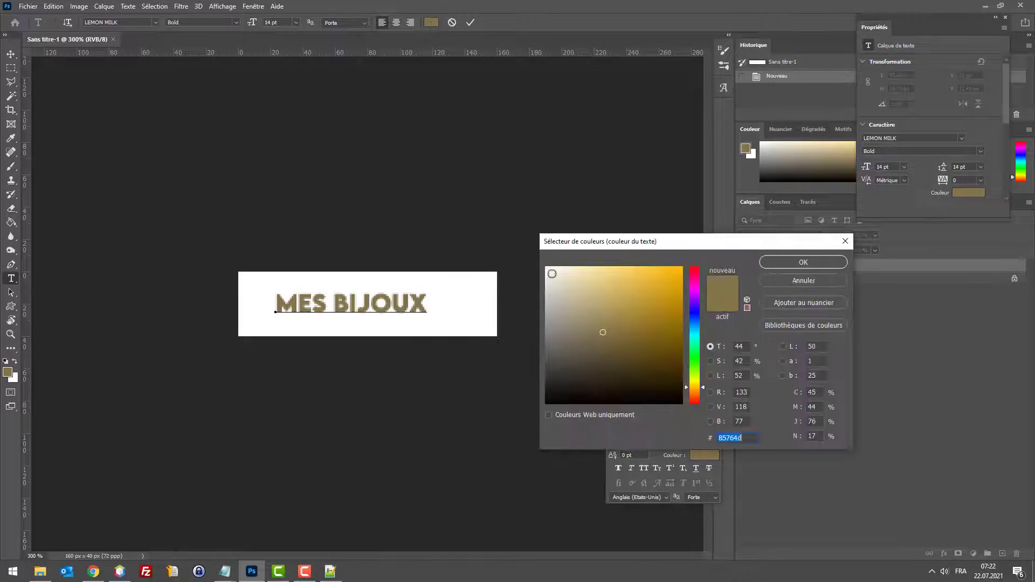
click(556, 392)
drag(555, 392, 551, 394)
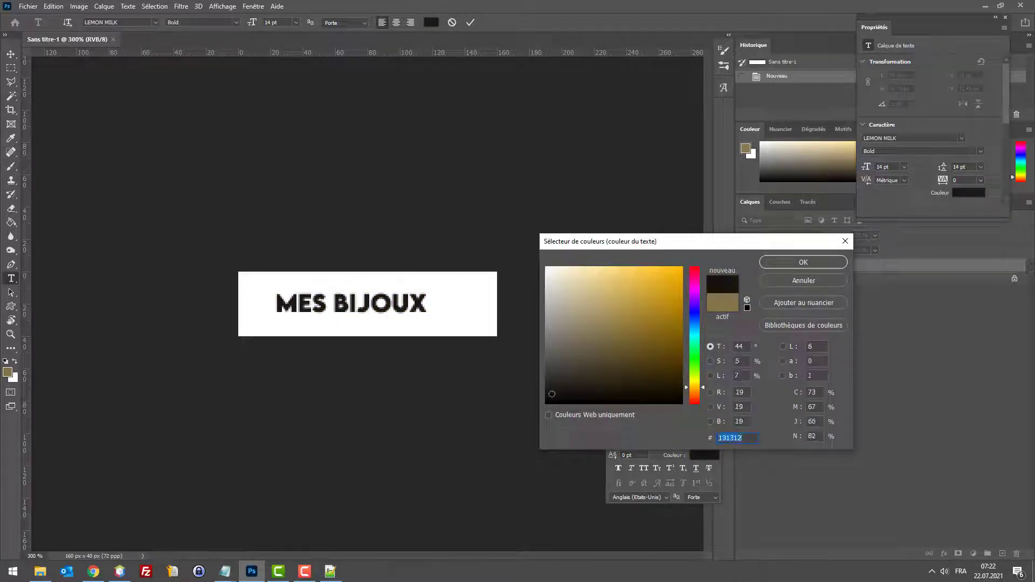
click(774, 264)
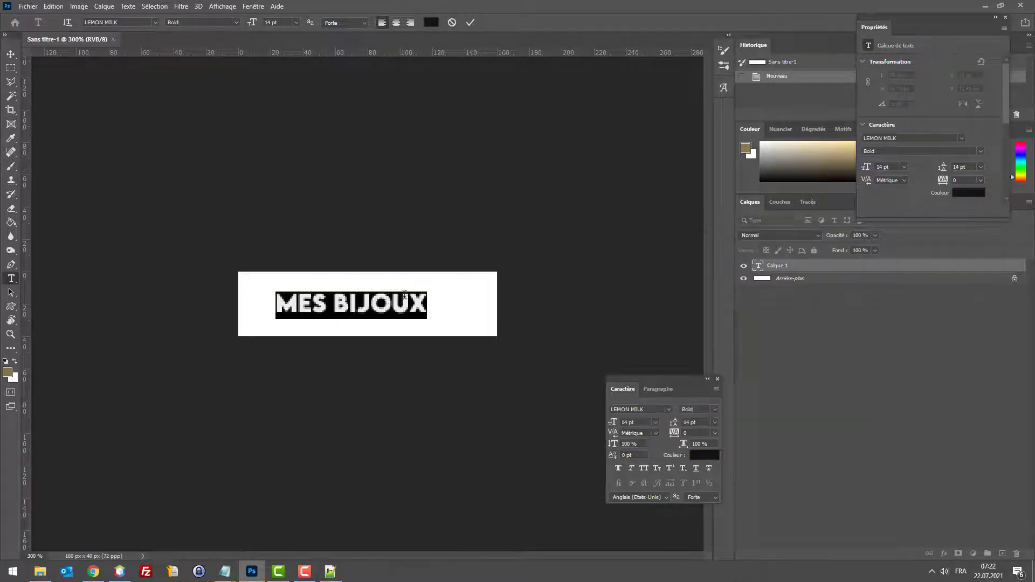
Step: Raise the MES BIJOUX font size from 14 pt to 22 pt
click(285, 22)
scroll(286, 22, up, 6)
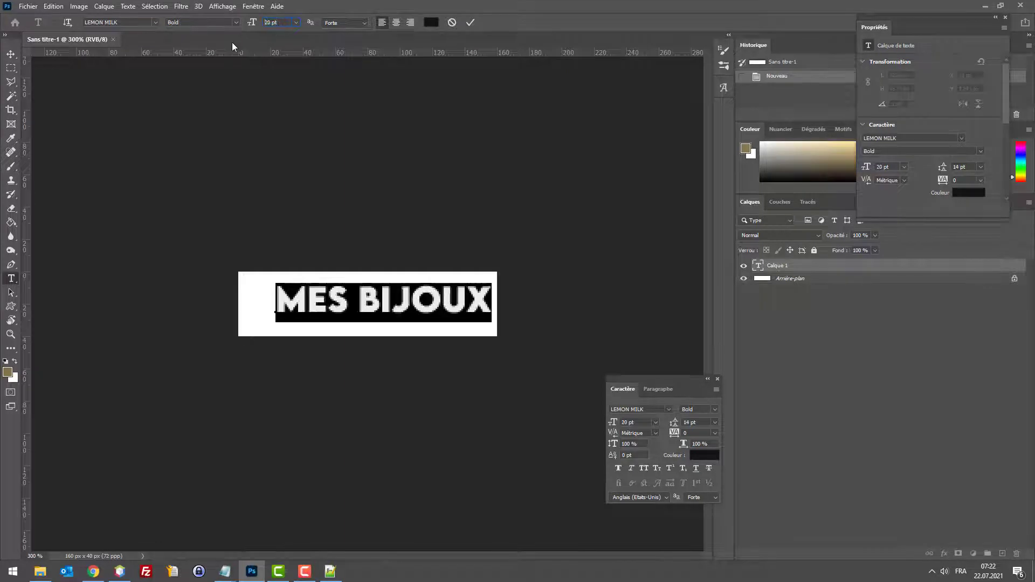
key(Up)
key(Up)
Step: Center the MES BIJOUX text in the banner with the Move tool
click(10, 55)
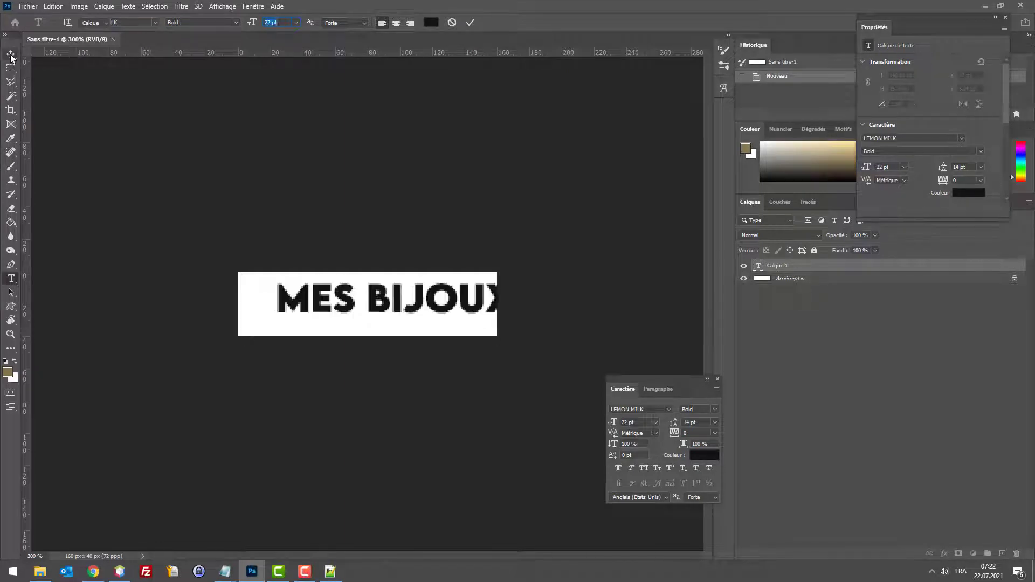
key(shift+Left)
key(shift+Left)
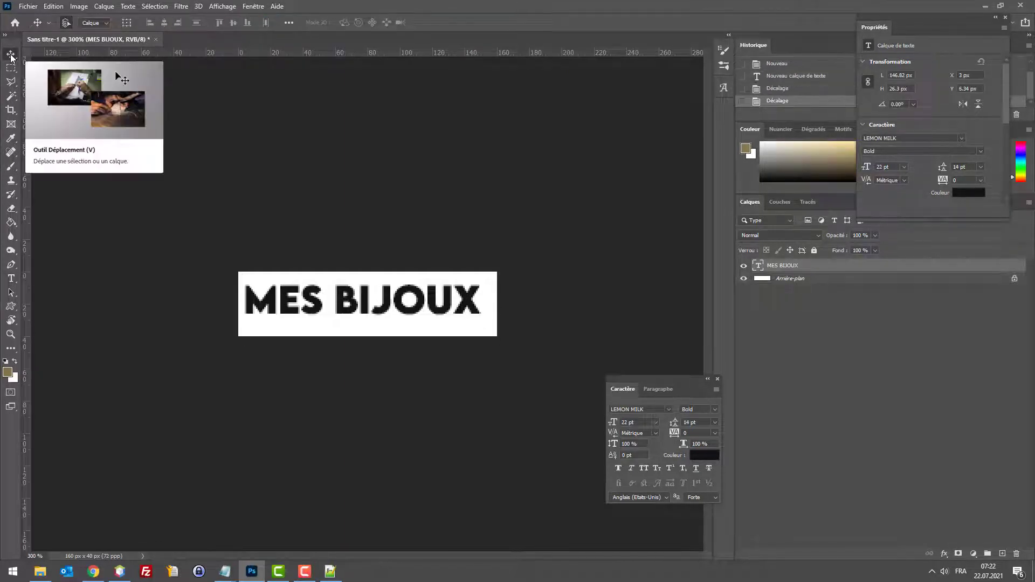
key(Down)
key(Down)
key(Down)
key(Down)
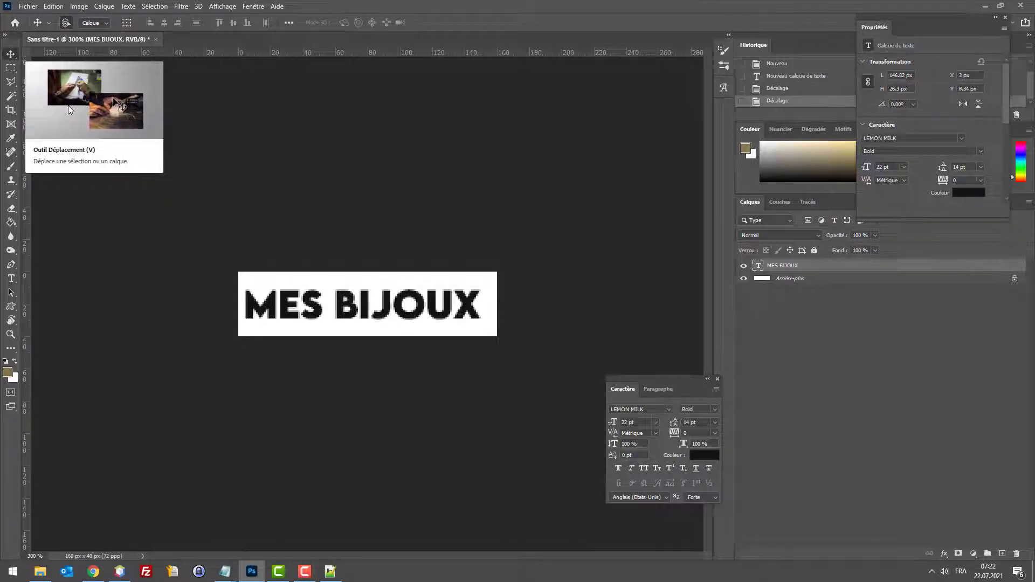
key(Right)
key(Right)
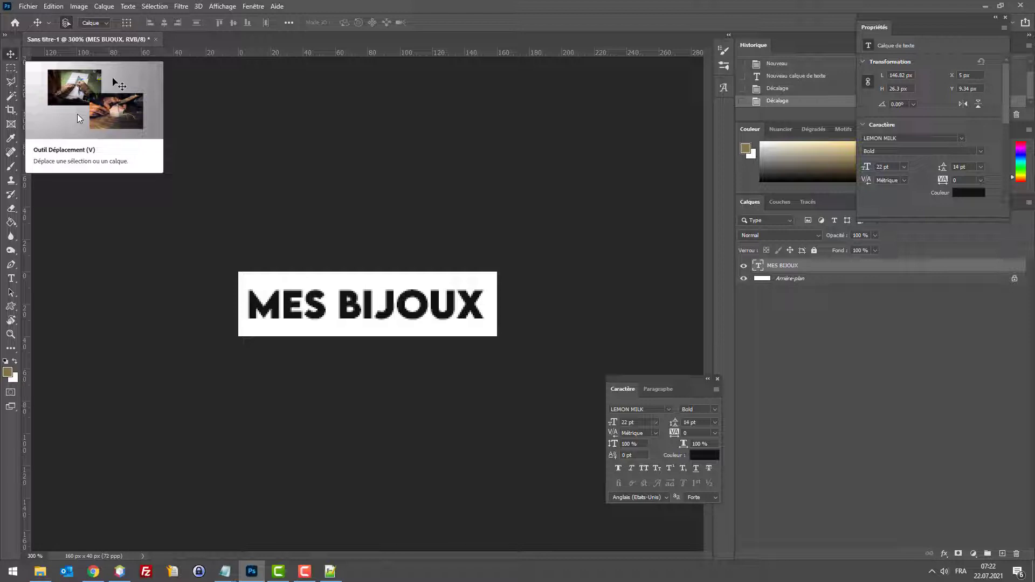
key(Down)
key(Down)
key(Down)
key(Left)
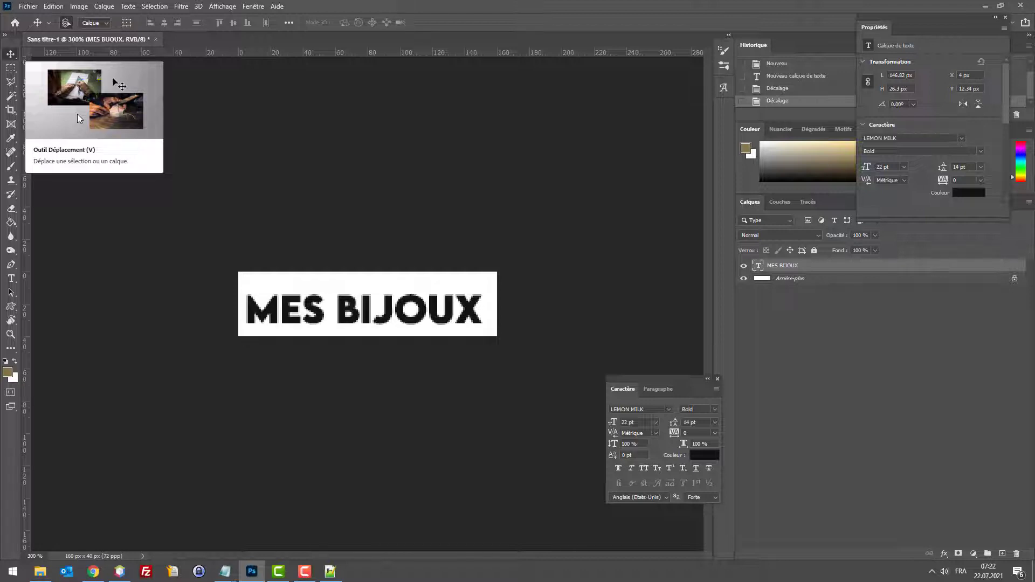
key(Up)
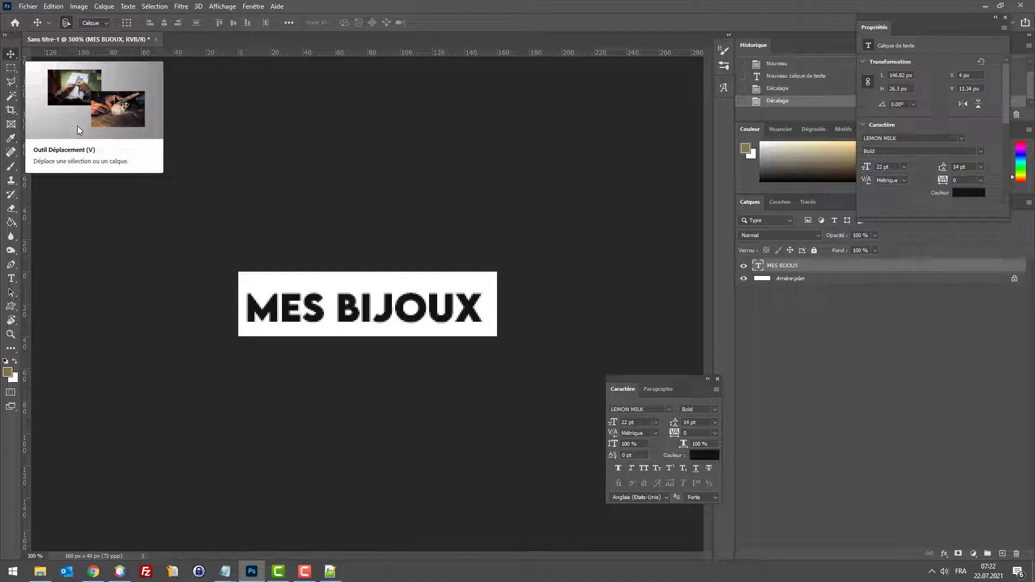
key(Down)
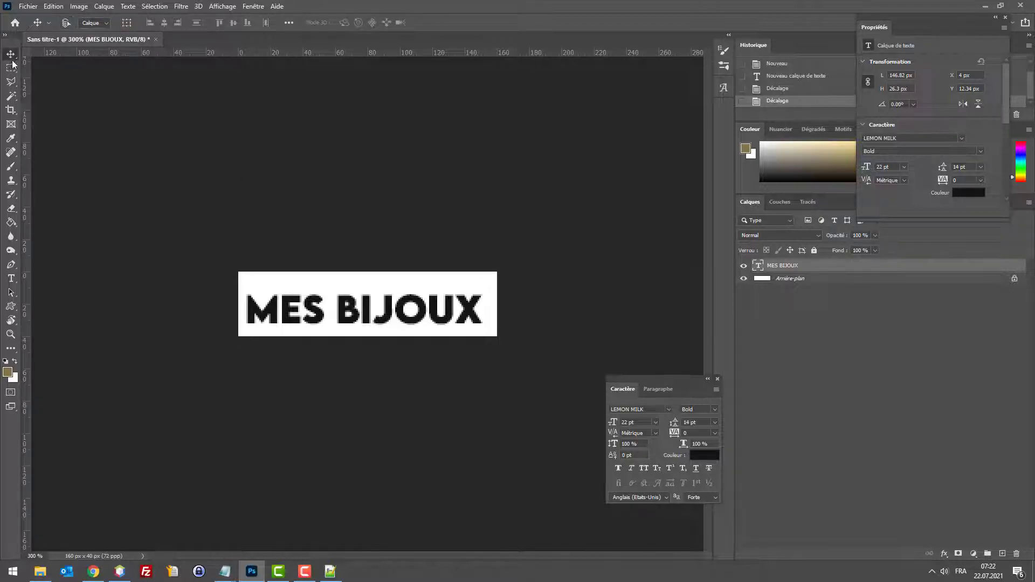
Step: Export the logo through Save for Web as a JPEG named 'mes-bijoux'
key(ctrl+alt+shift+s)
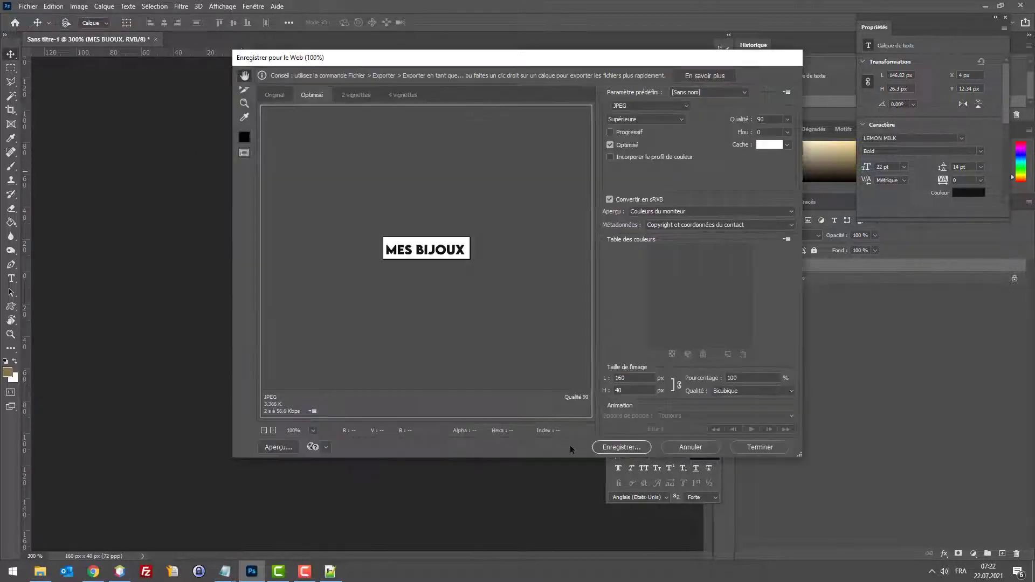
click(625, 446)
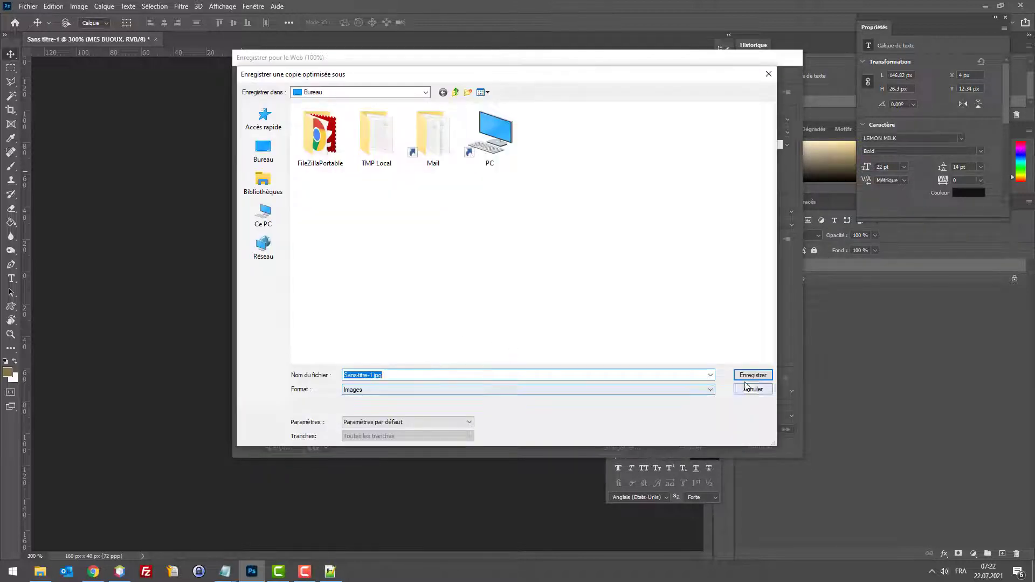
click(368, 375)
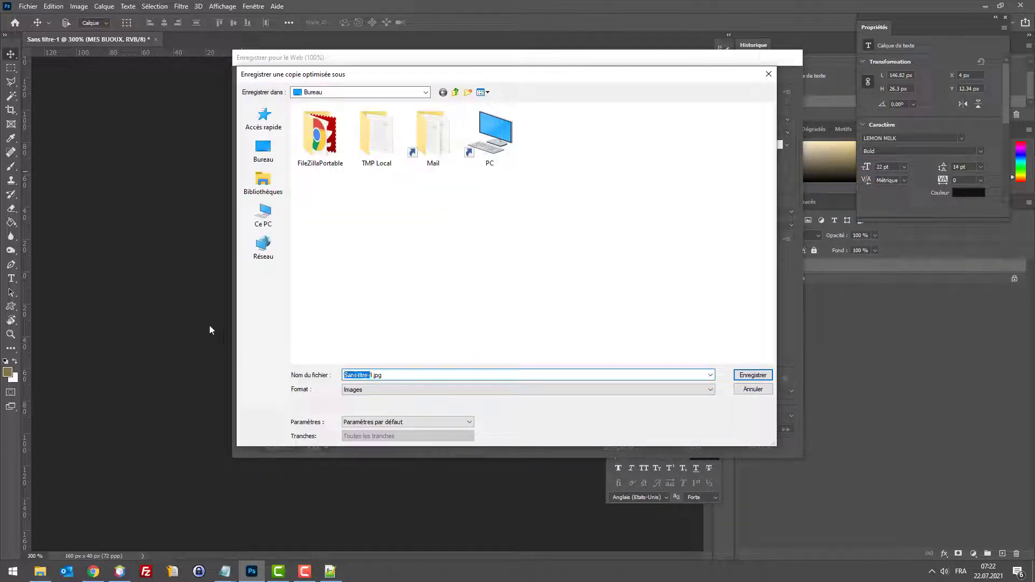
text(mes-bijoux)
key(Return)
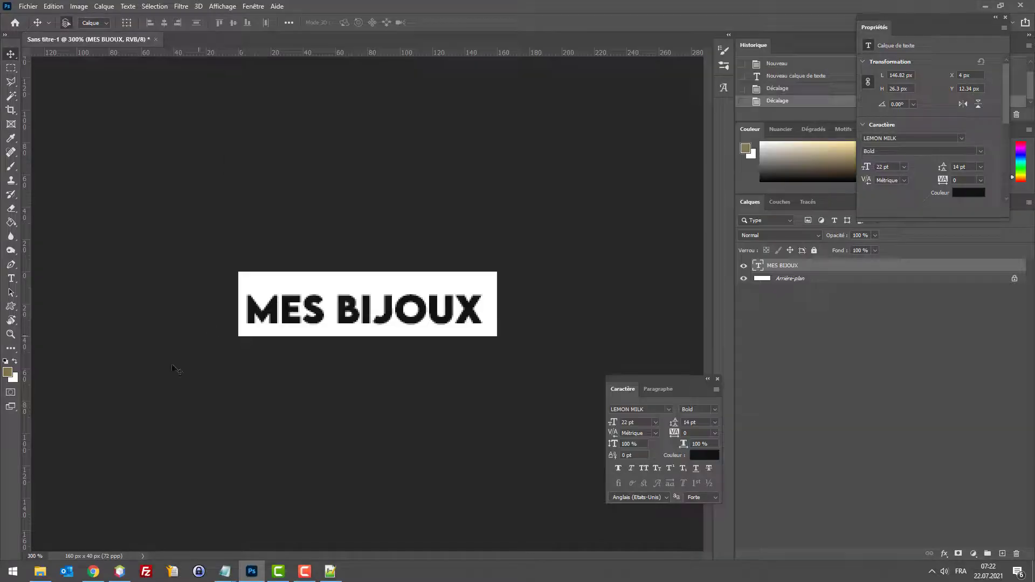
Step: Upload logo.jpg from the Desktop as the header logo in Thème et logo and save
click(93, 571)
click(305, 8)
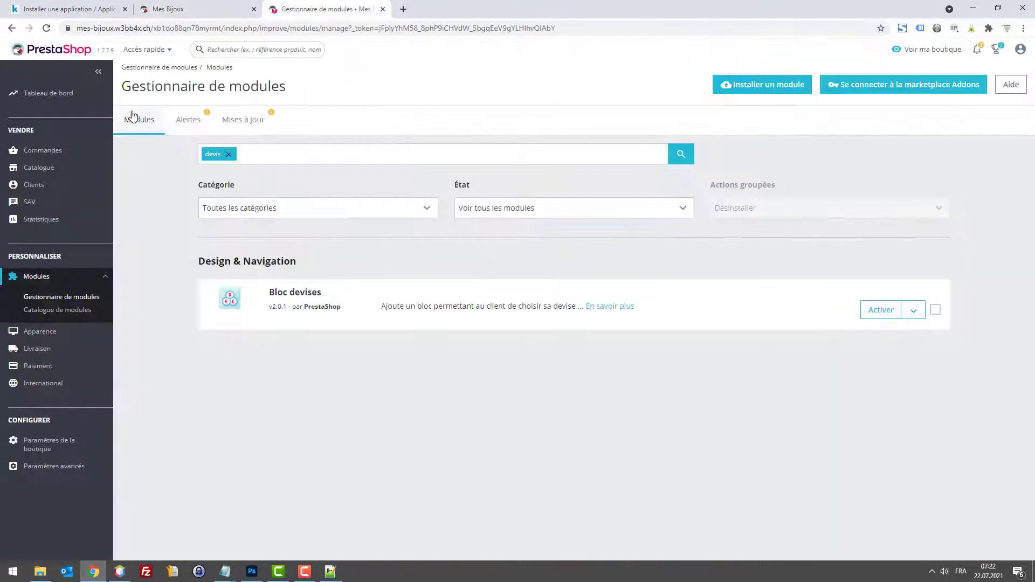
click(43, 332)
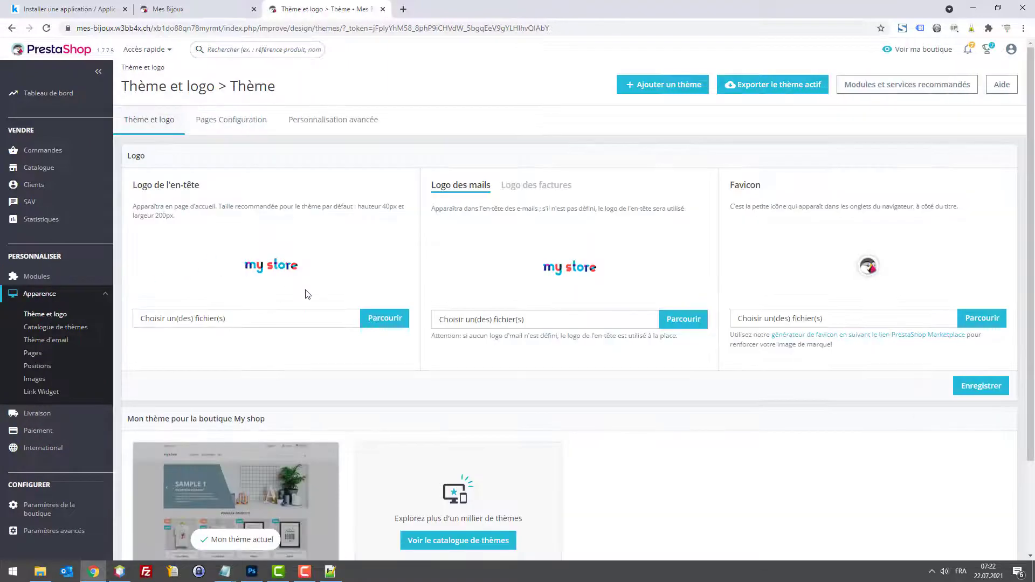
click(370, 318)
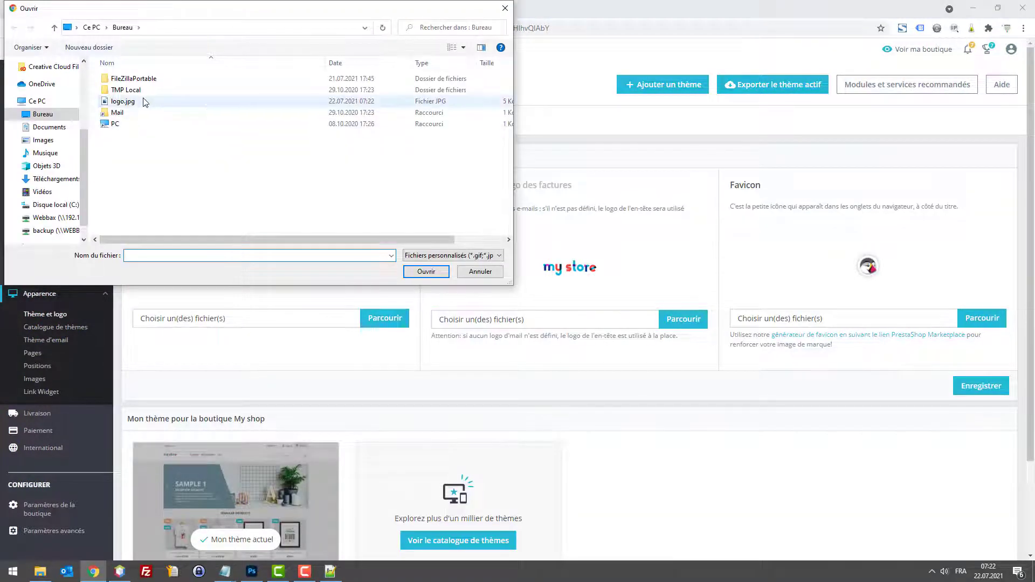
click(143, 101)
double_click(144, 101)
scroll(875, 458, down, 2)
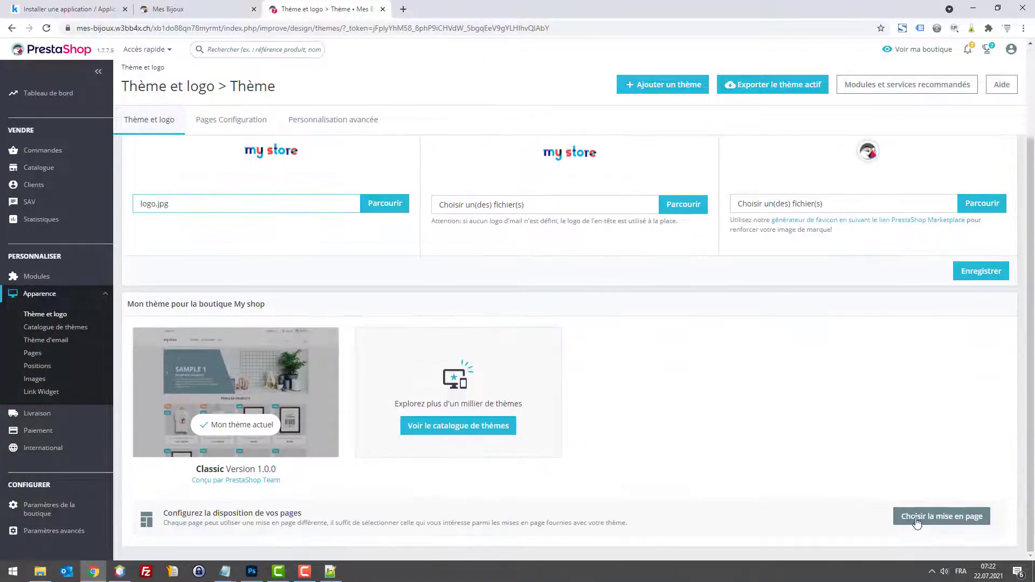
click(970, 274)
Step: Reload the storefront and check that the MES BIJOUX logo appears in the header
click(185, 5)
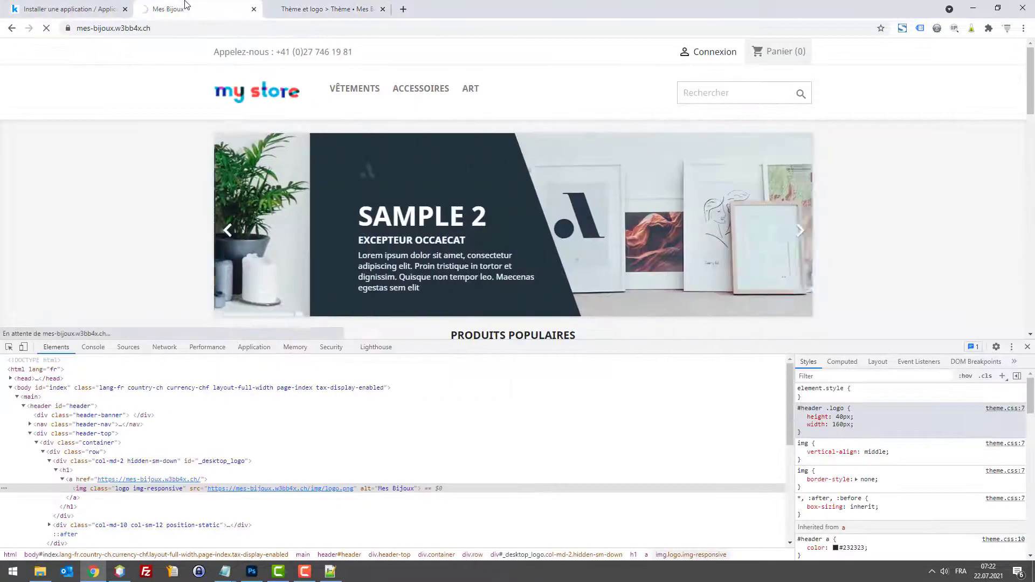
key(F5)
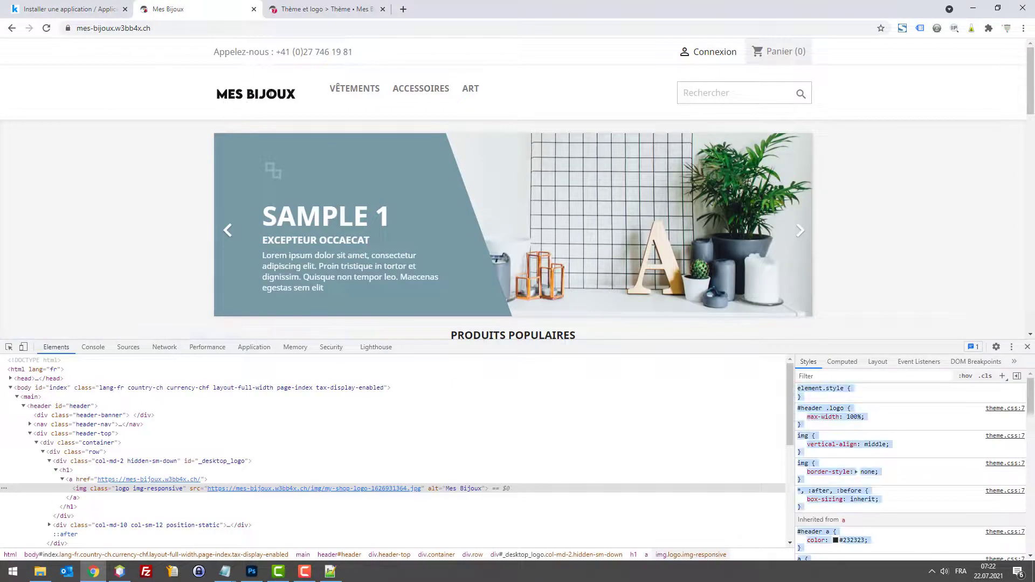
triple_click(374, 101)
click(151, 79)
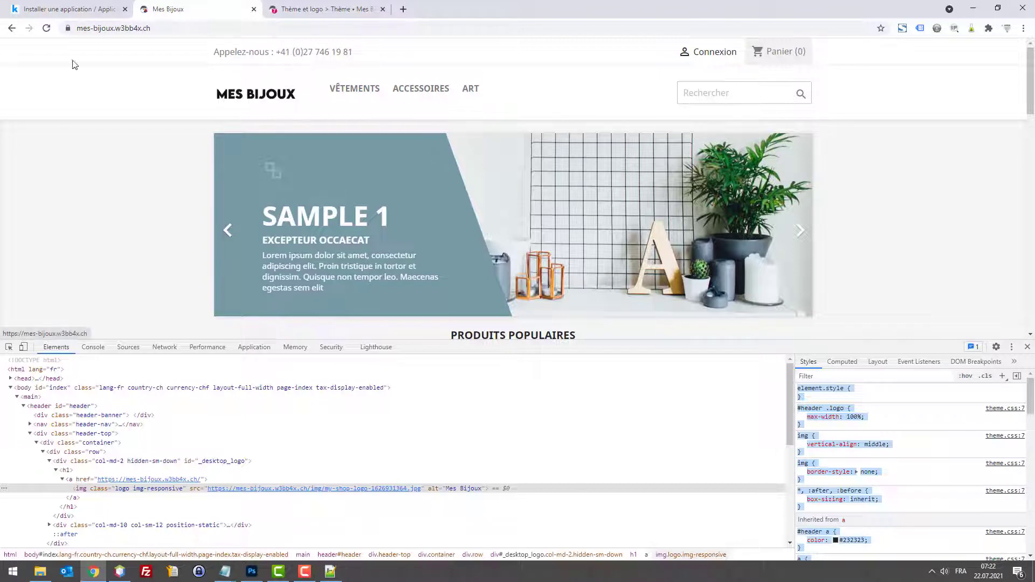
scroll(168, 91, down, 1)
scroll(237, 96, up, 1)
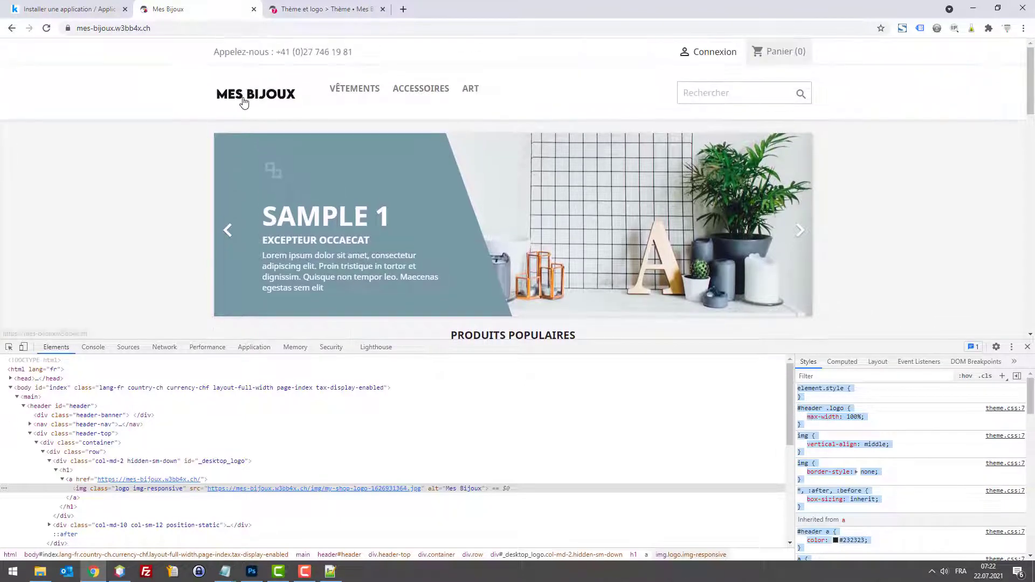
Step: Nudge the logo text right and down in Photoshop, then preview the storefront in mobile view
click(251, 572)
click(251, 572)
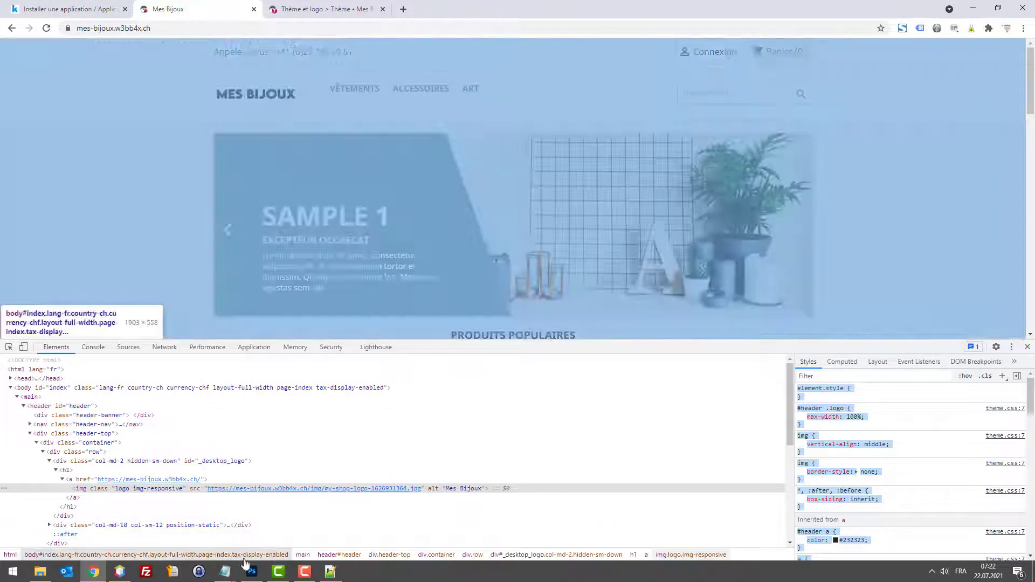
click(250, 571)
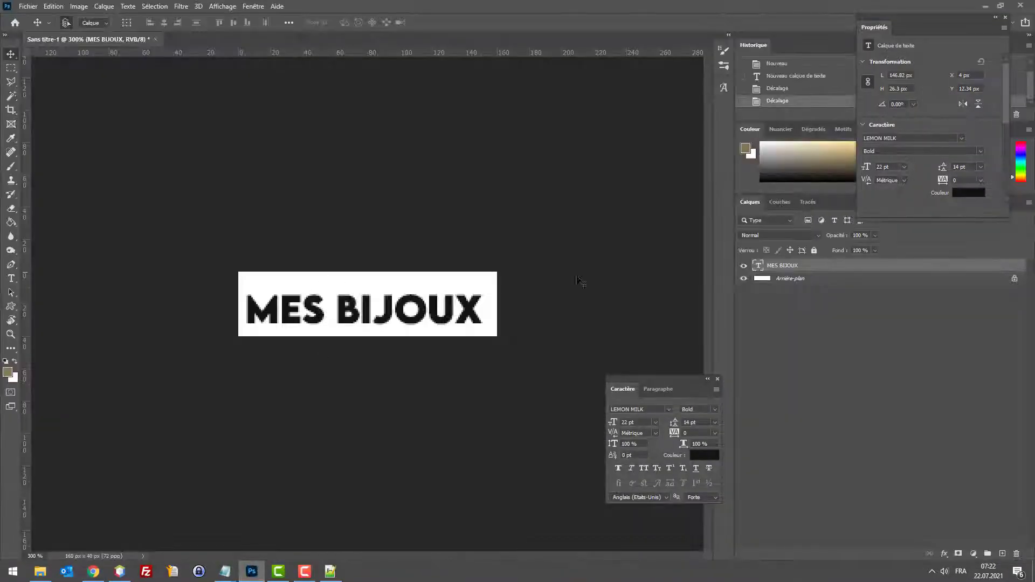
key(Right)
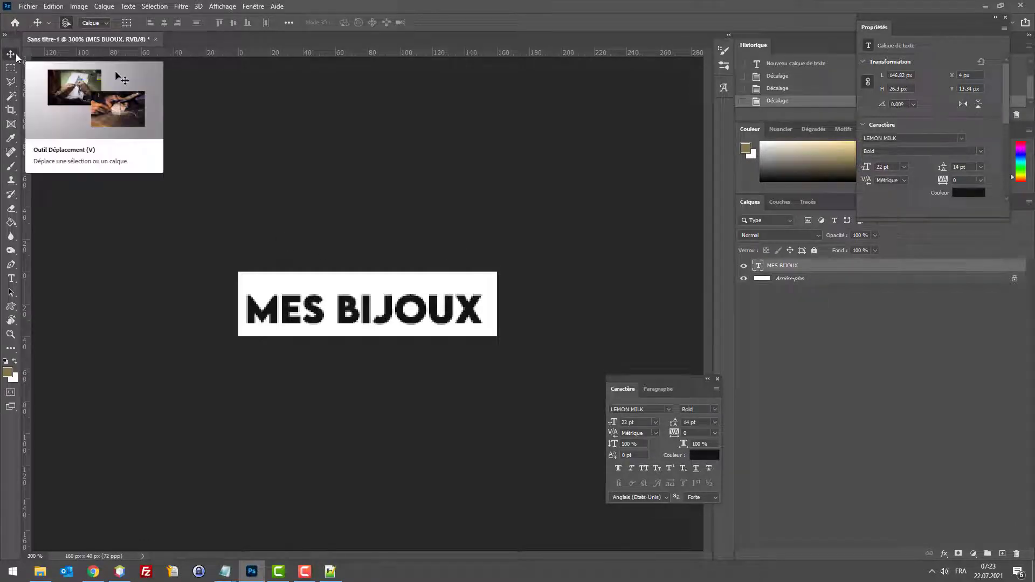
key(Down)
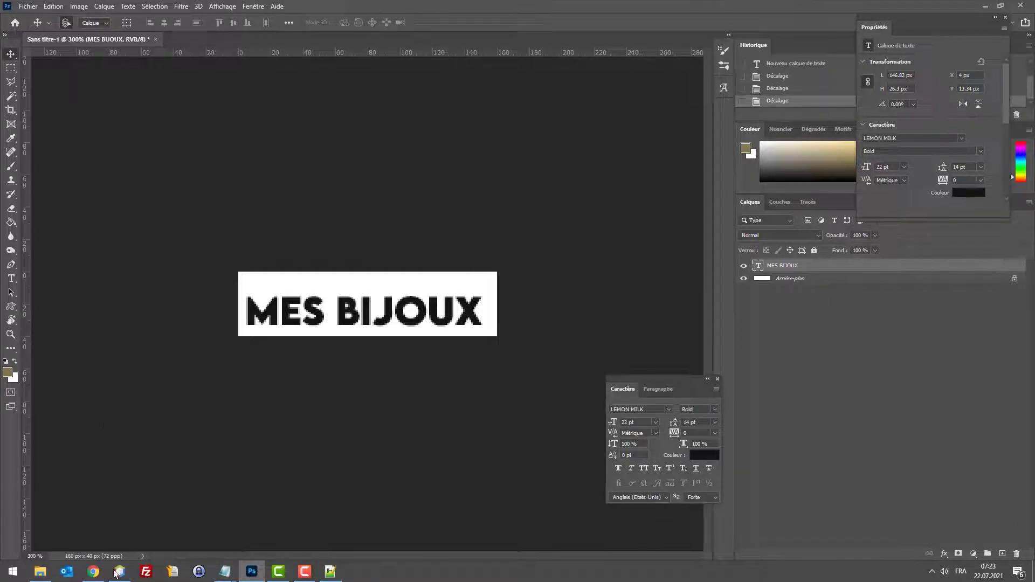
click(94, 571)
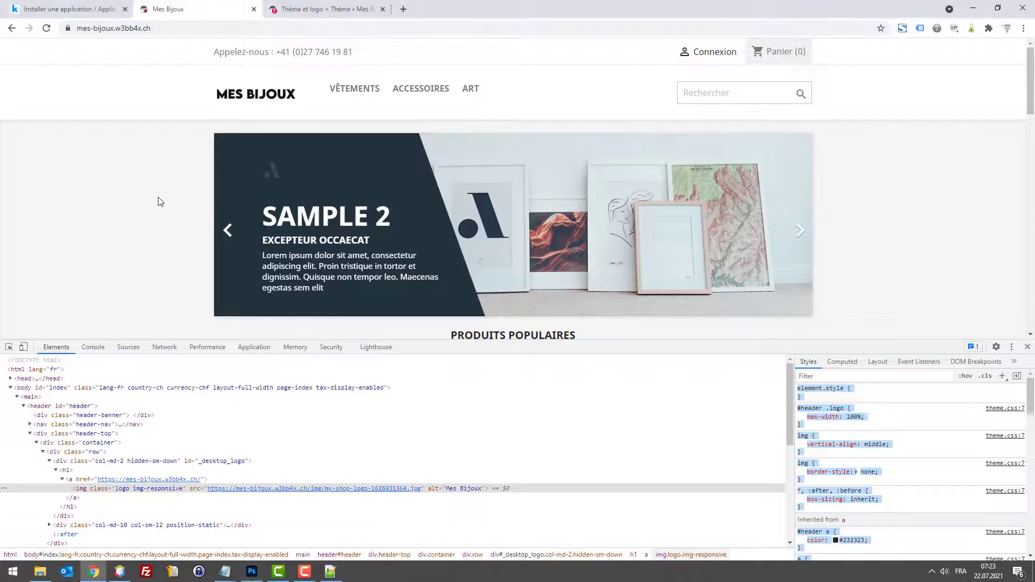
click(23, 349)
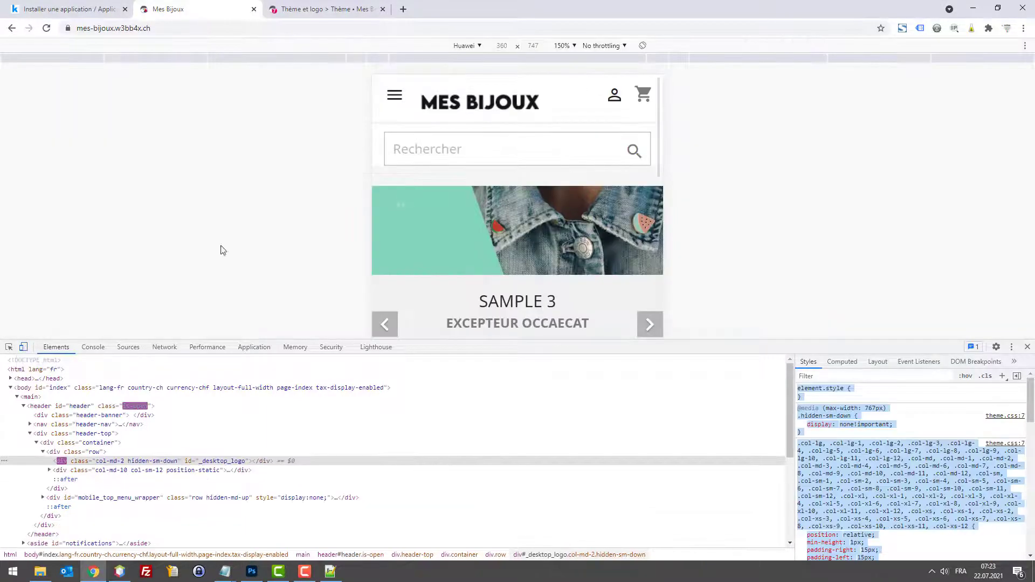
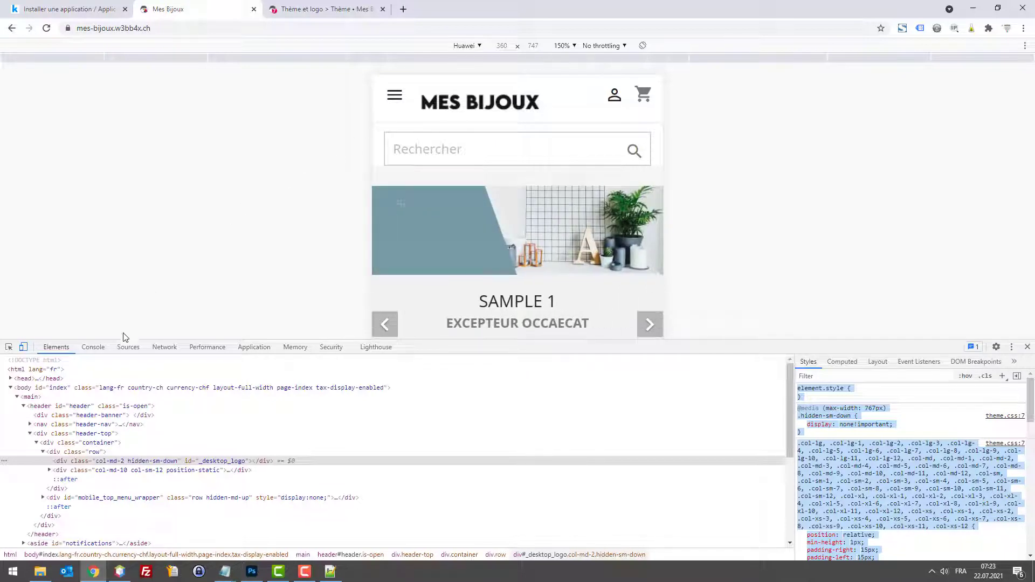
Step: Compare the MES BIJOUX logo in Photoshop with the store header, then return to the store page
key(alt+Tab)
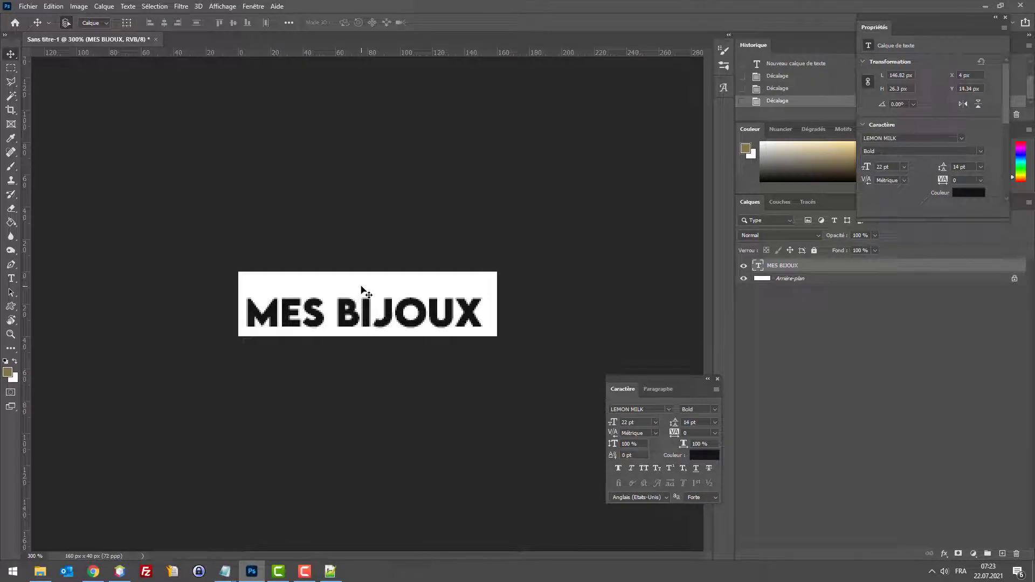
click(94, 571)
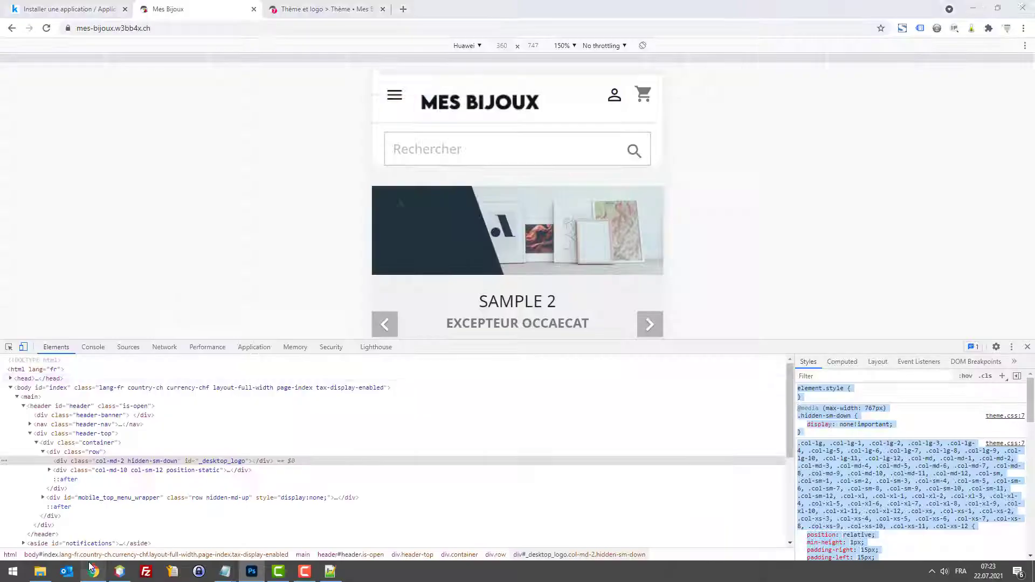
Step: Load Flaticon in a new tab and search for 'diamond' icons
key(ctrl+t)
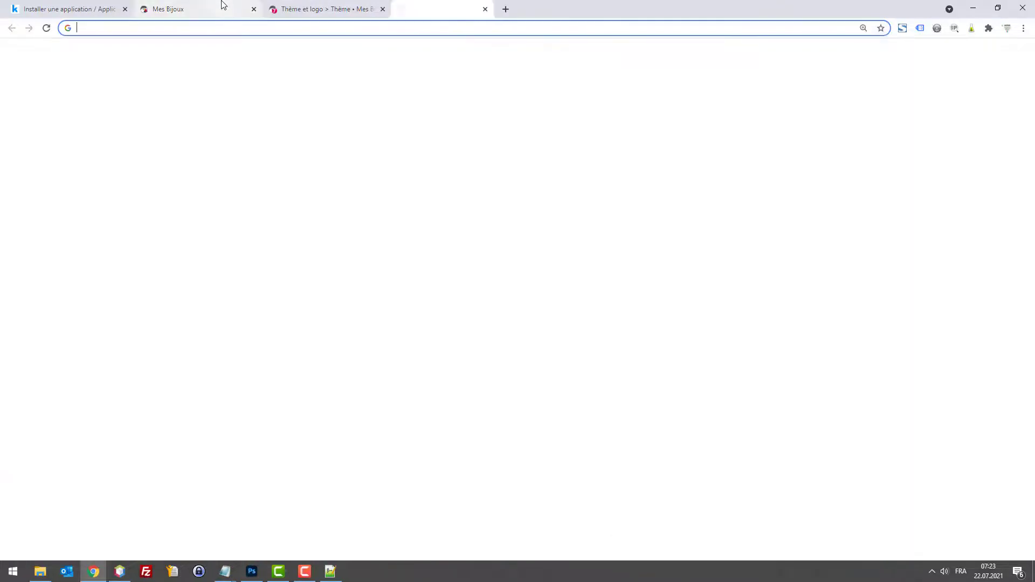
text(flaticon.com)
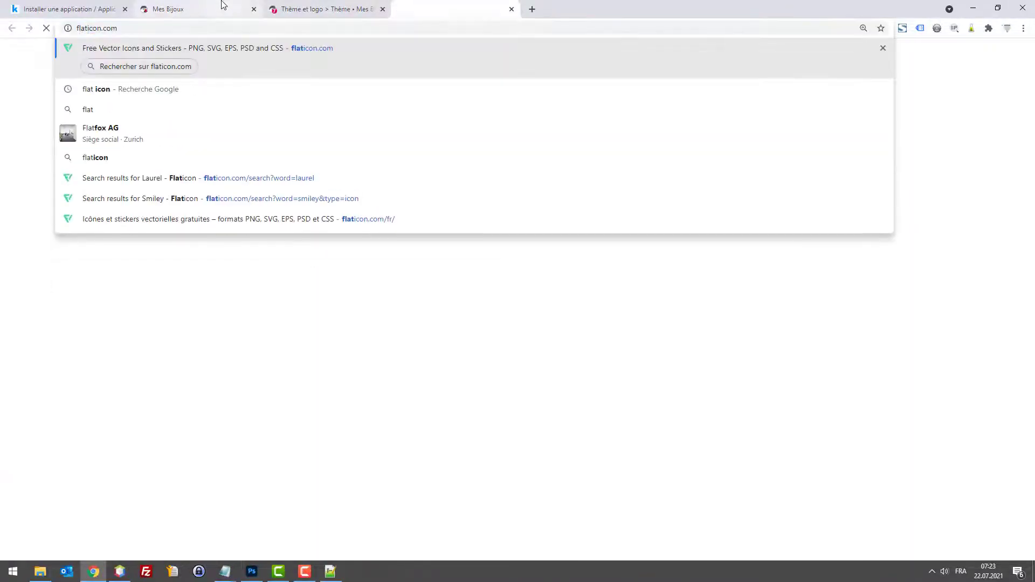
key(Return)
text(d)
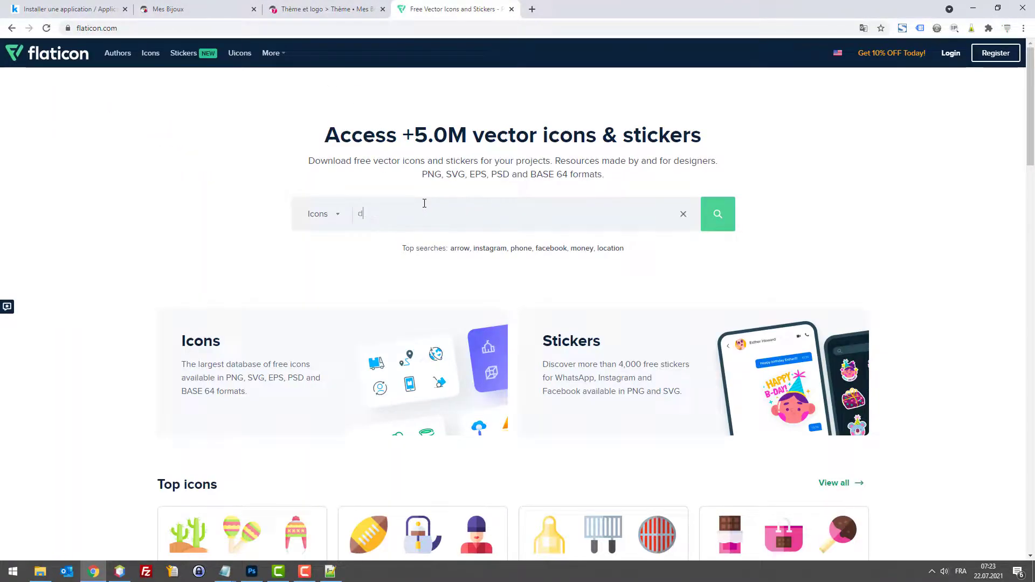
text(iamond)
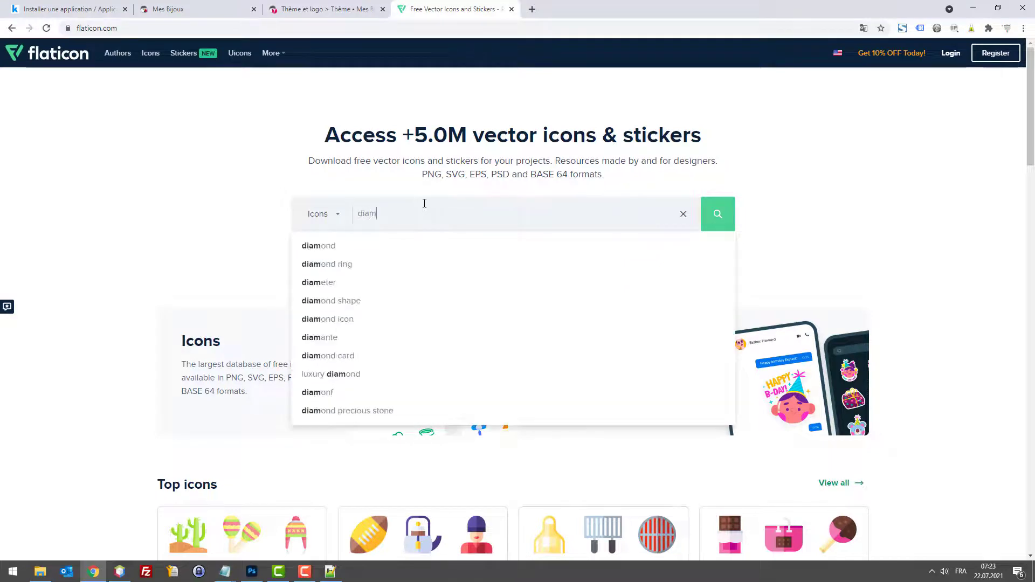
key(Down)
key(Return)
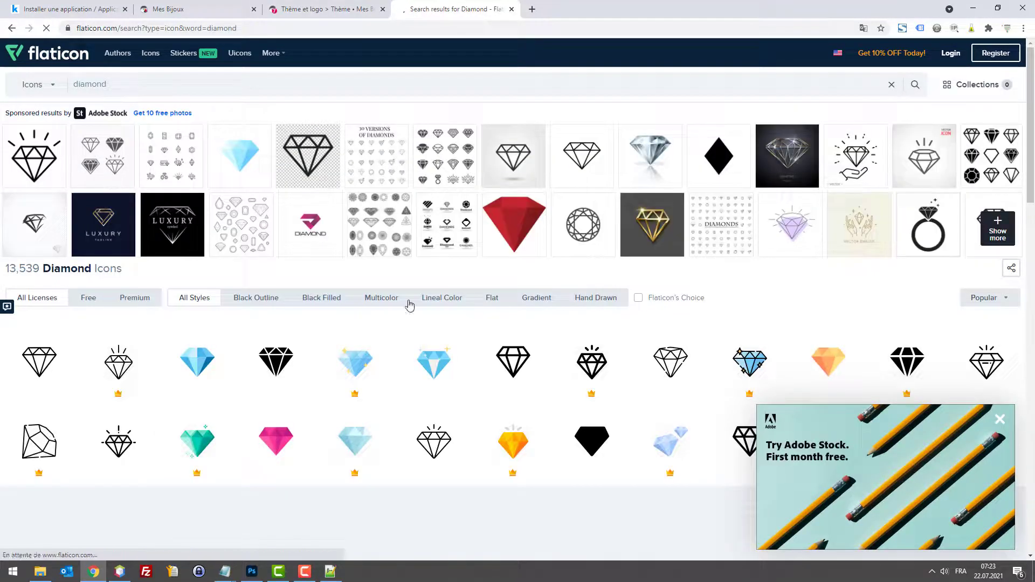
Step: Close DevTools on the Mes Bijoux tab to see the desktop layout
click(168, 9)
scroll(482, 101, up, 2)
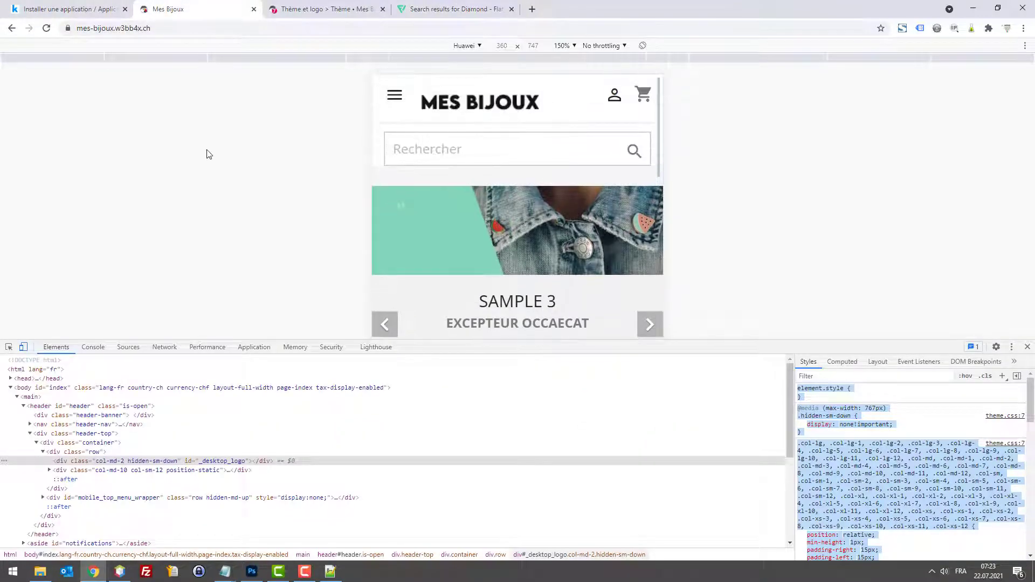
key(F12)
Step: Download the blue diamond icon as a free PNG, saving diamond.png to the desktop
click(439, 9)
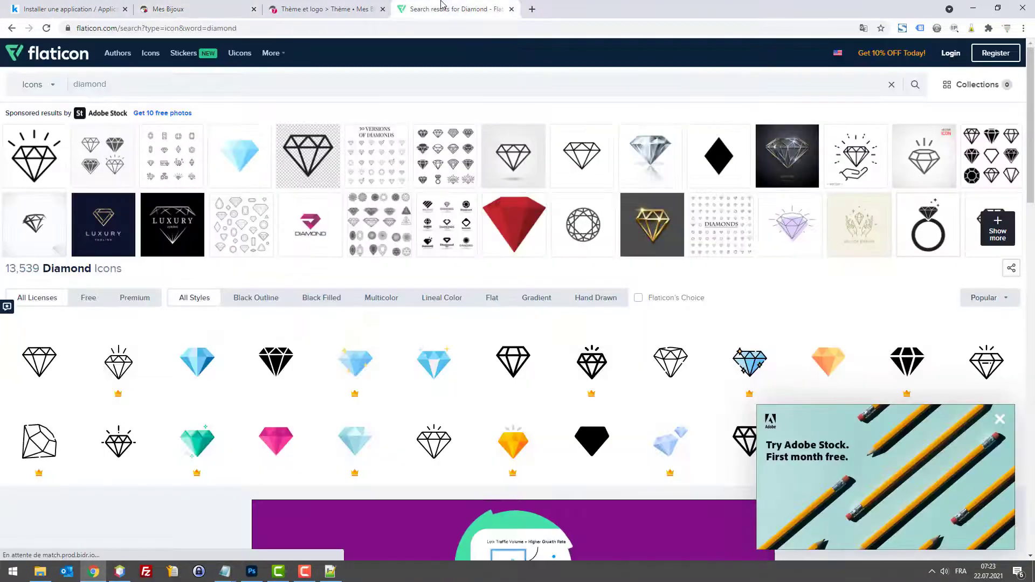
click(433, 354)
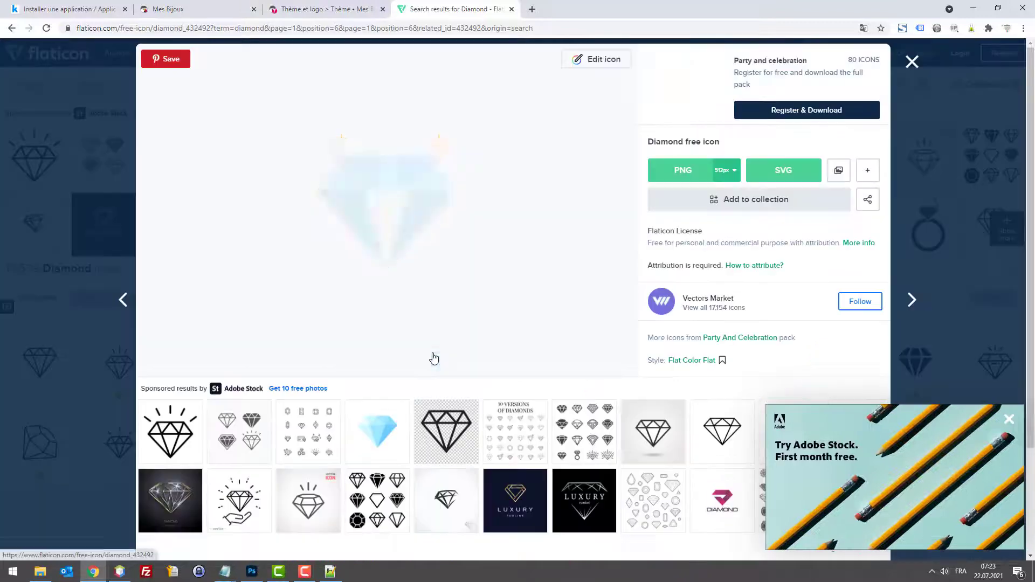
click(683, 171)
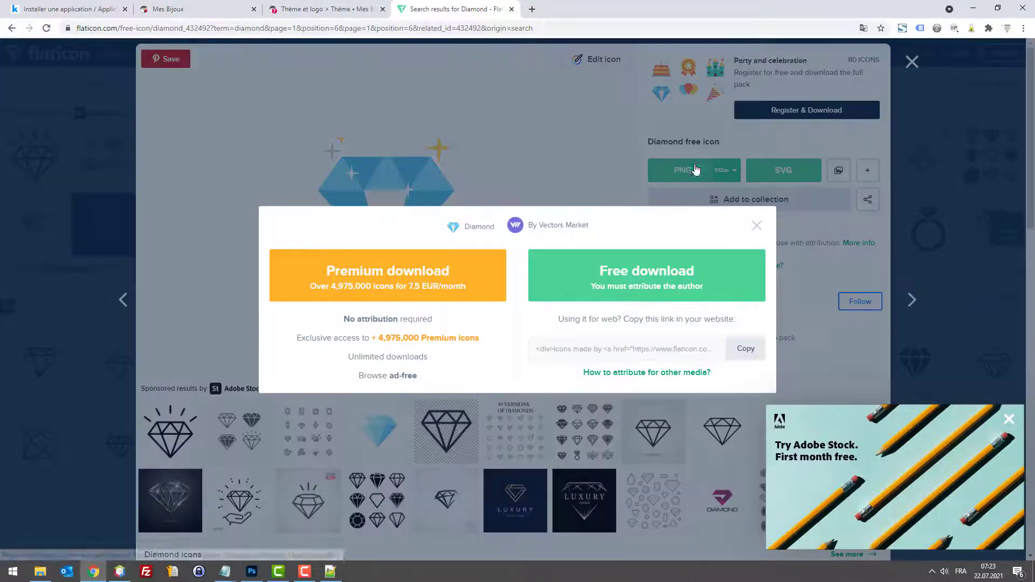
click(634, 259)
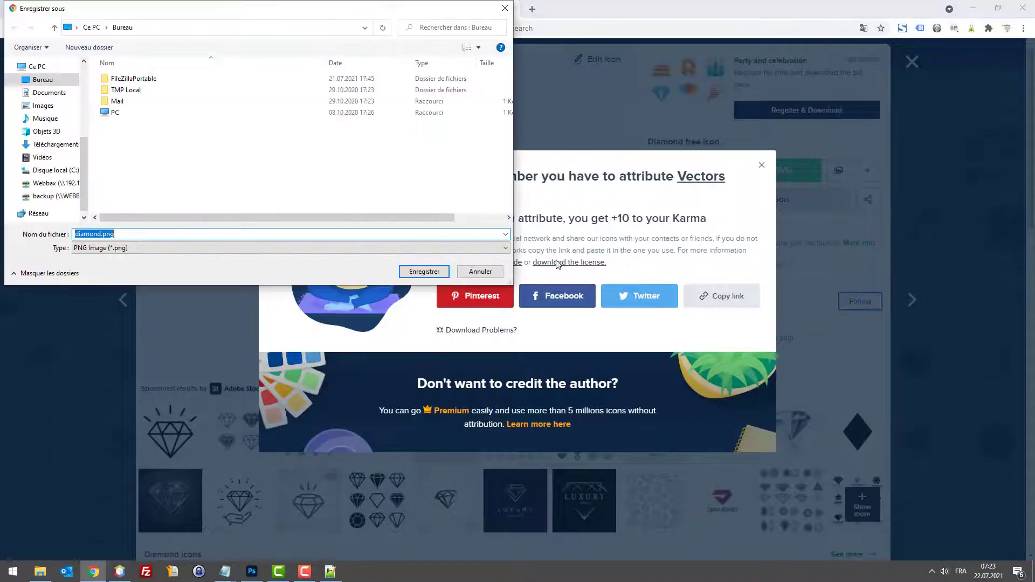
click(420, 271)
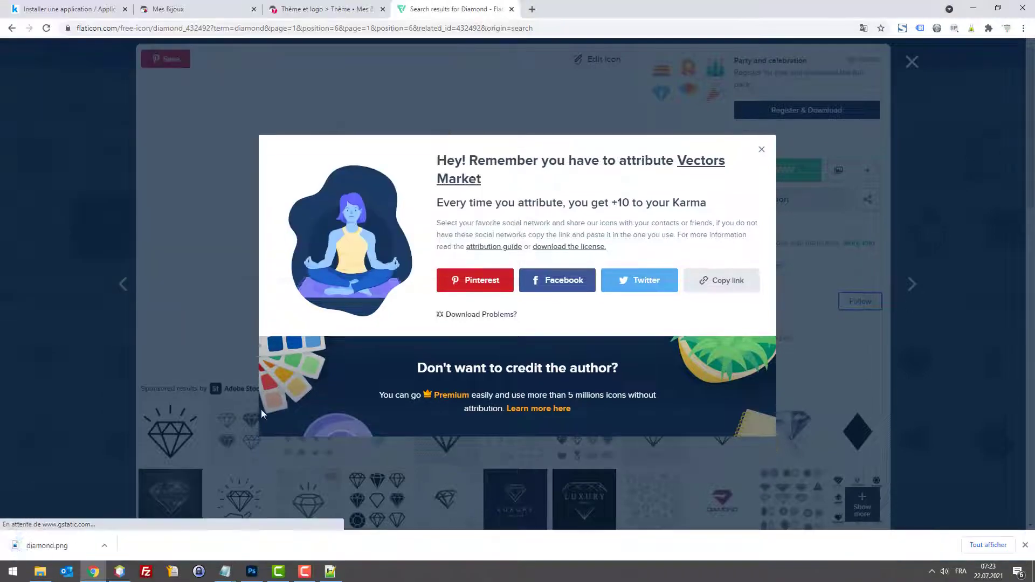
Step: Place diamond.png onto the logo canvas and shrink it to about half size
drag(53, 541, 249, 568)
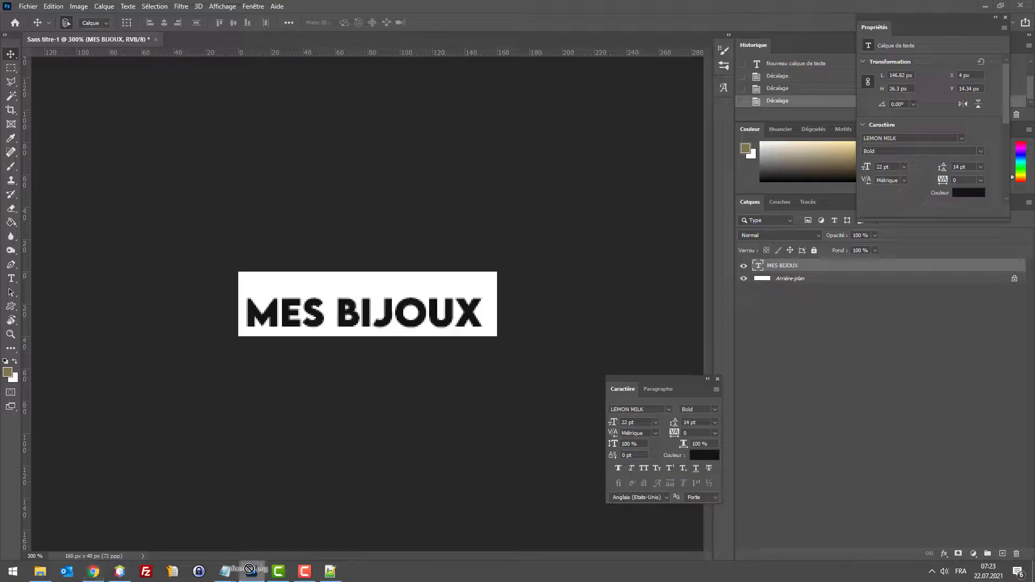
drag(359, 302, 359, 301)
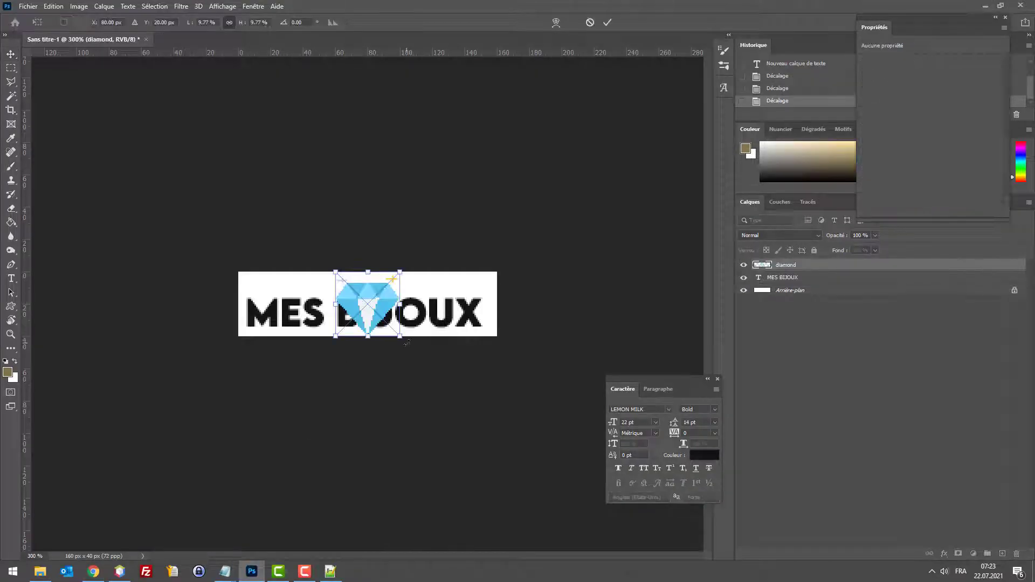
drag(399, 336, 378, 297)
key(Return)
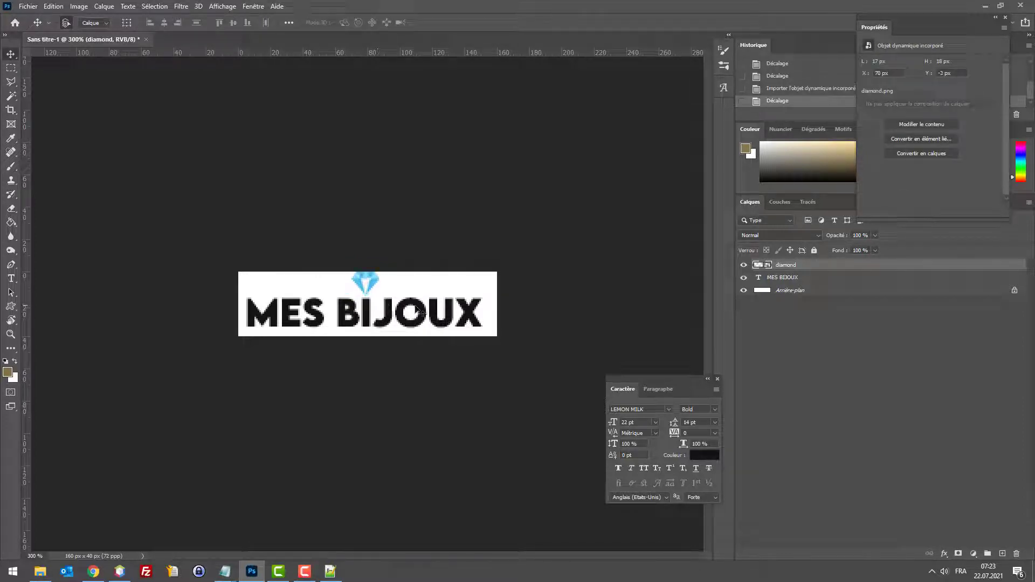
Step: Nudge the diamond down above the I and reselect the MES BIJOUX text layer
key(Down)
key(Down)
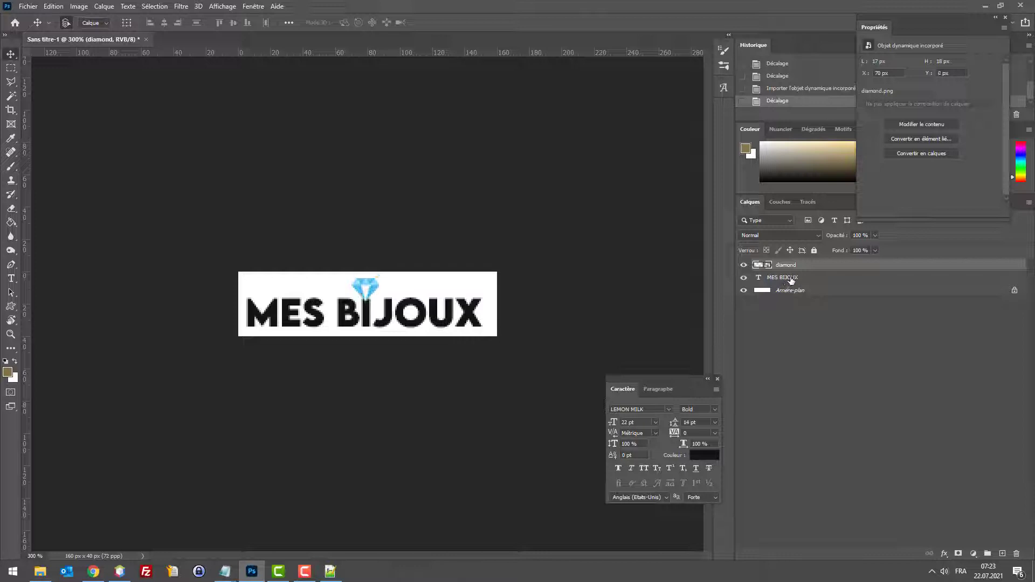
click(790, 279)
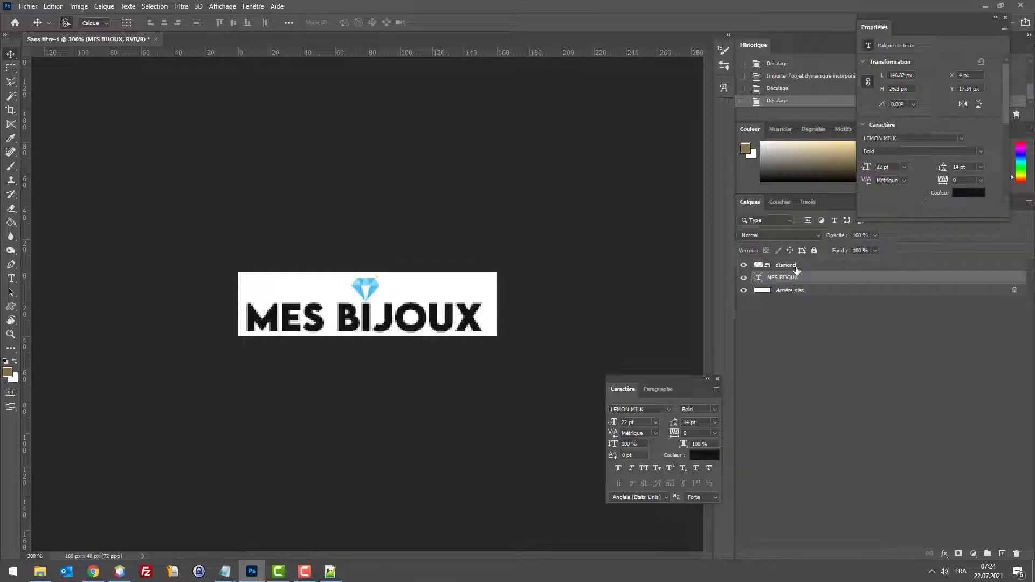
click(797, 268)
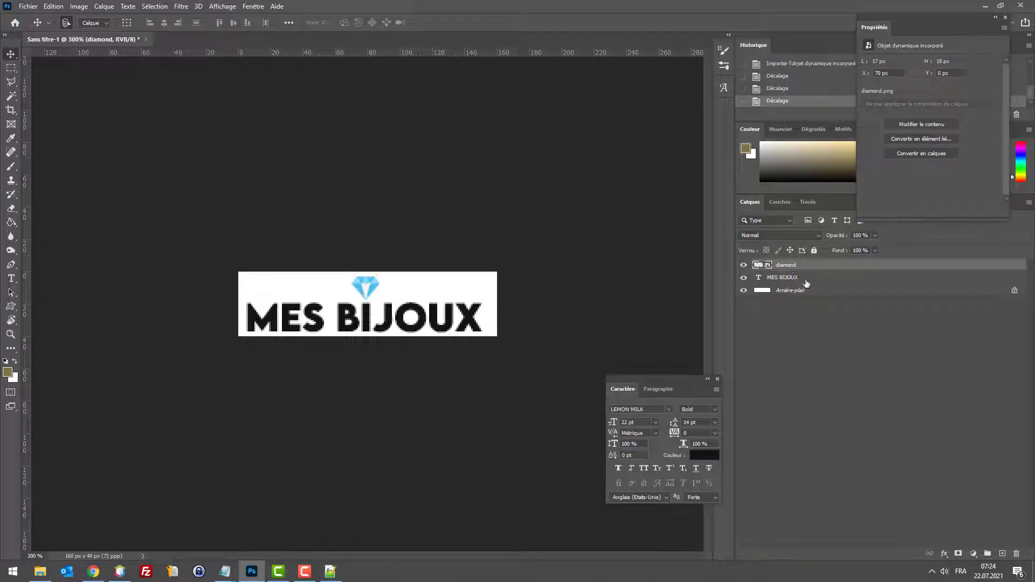
click(806, 282)
Step: On the Mes Bijoux store tab, open DevTools with mobile device emulation off
click(93, 572)
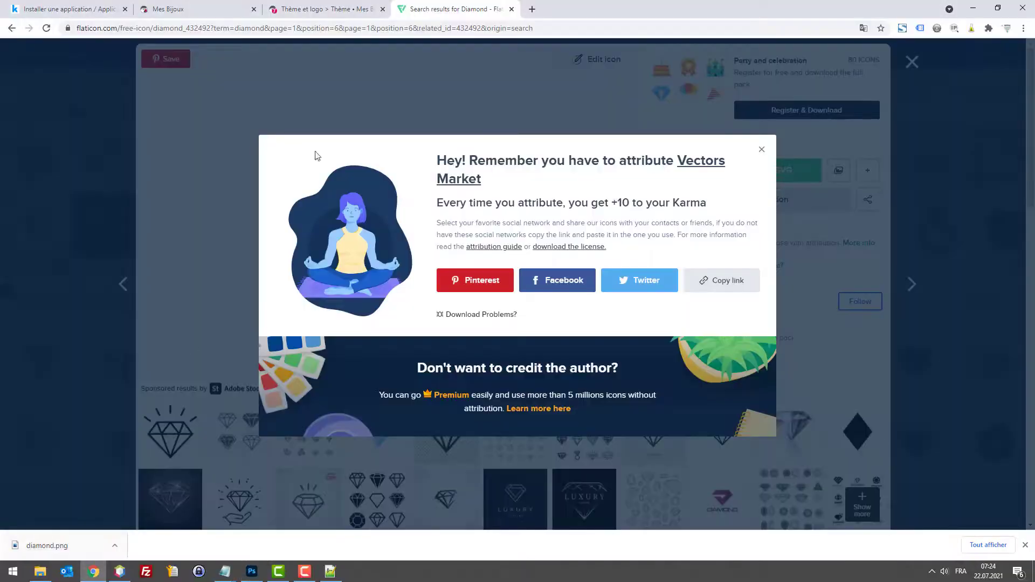
click(178, 10)
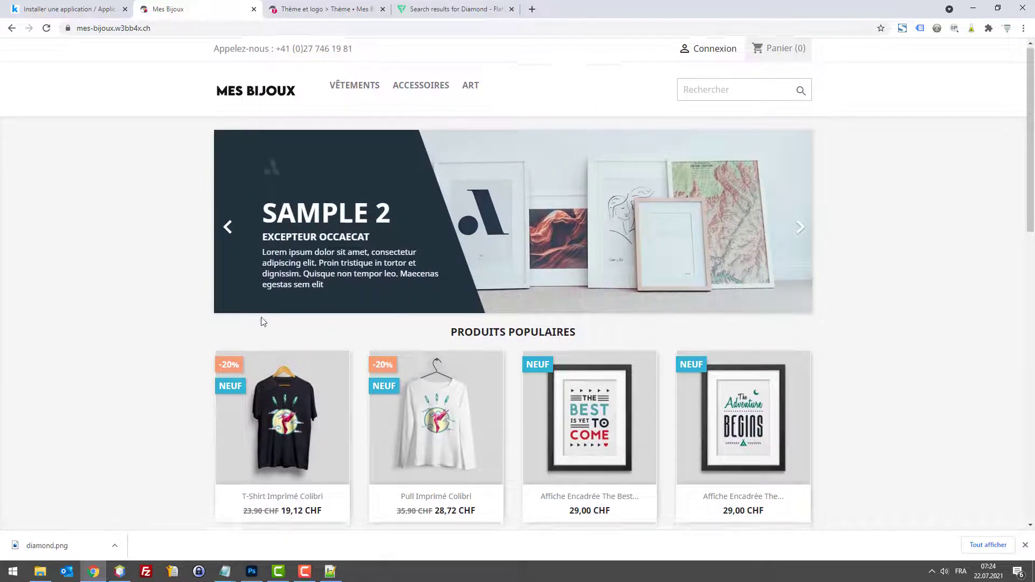
scroll(250, 328, down, 14)
scroll(562, 276, up, 7)
scroll(563, 276, up, 6)
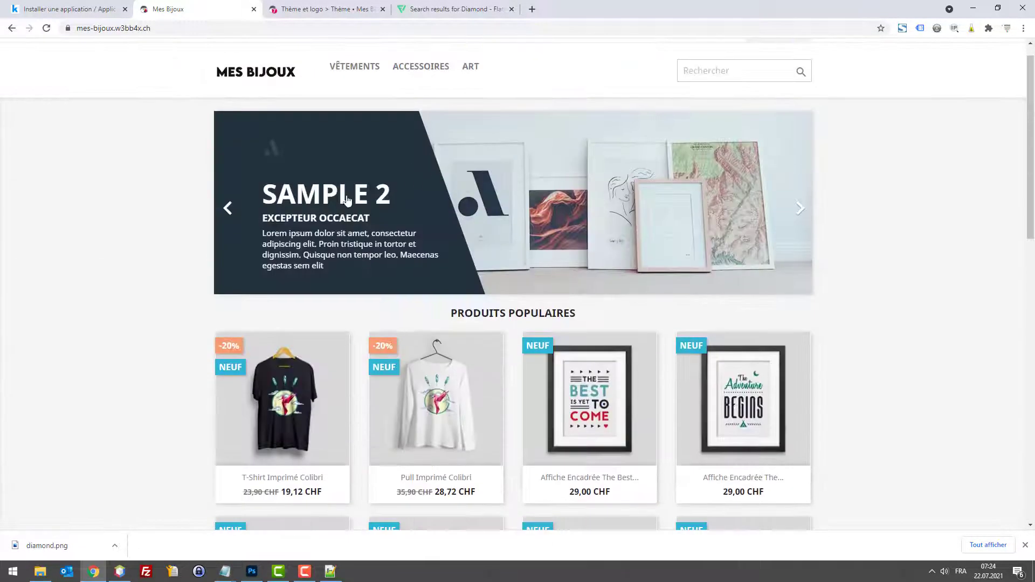
key(ctrl+shift+i)
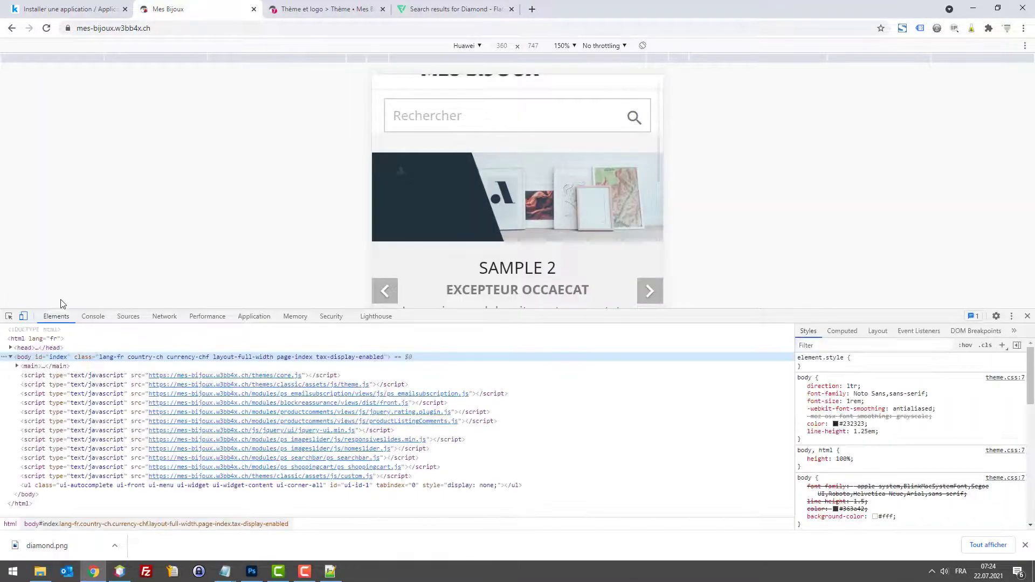
click(22, 317)
Step: Inspect a NEUF badge and copy its background colour #2fb5d2
click(8, 317)
scroll(300, 231, down, 5)
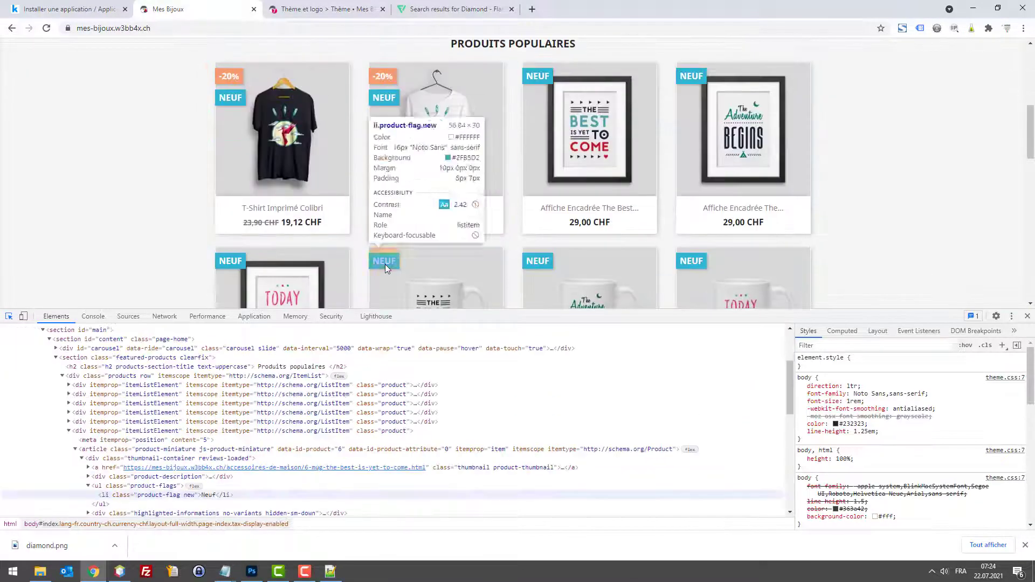
click(561, 285)
click(864, 489)
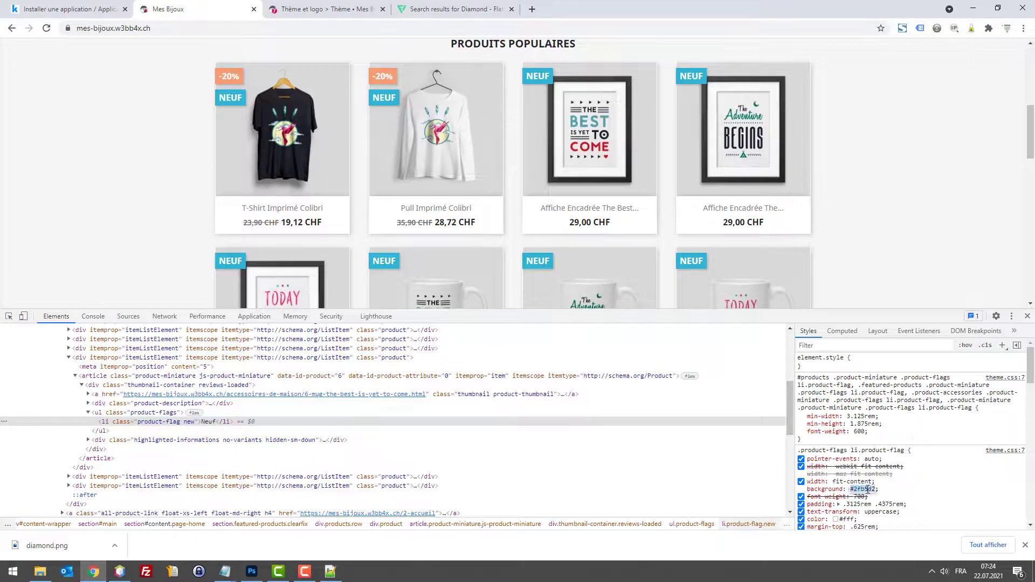
double_click(864, 489)
key(ctrl+c)
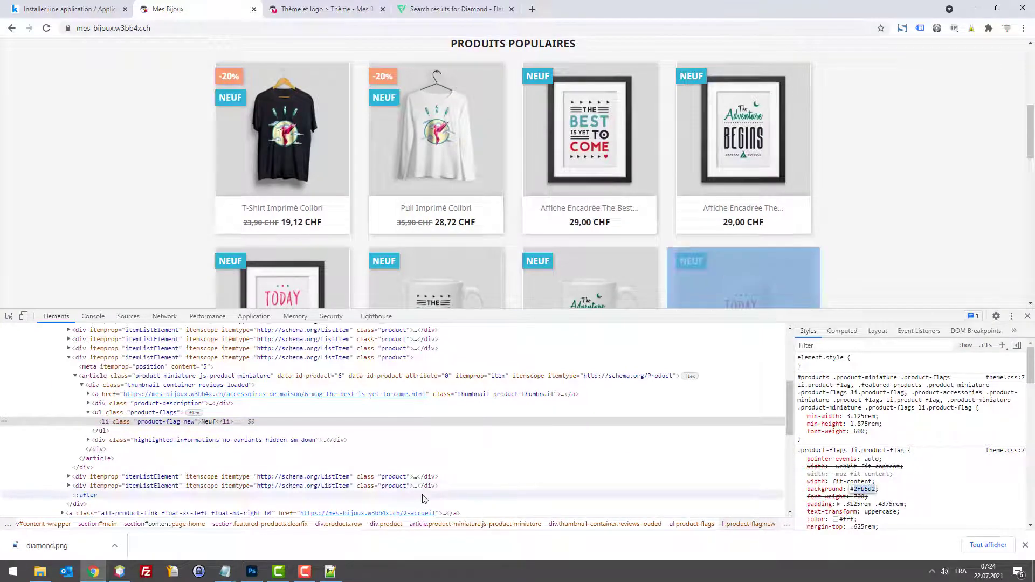
click(251, 571)
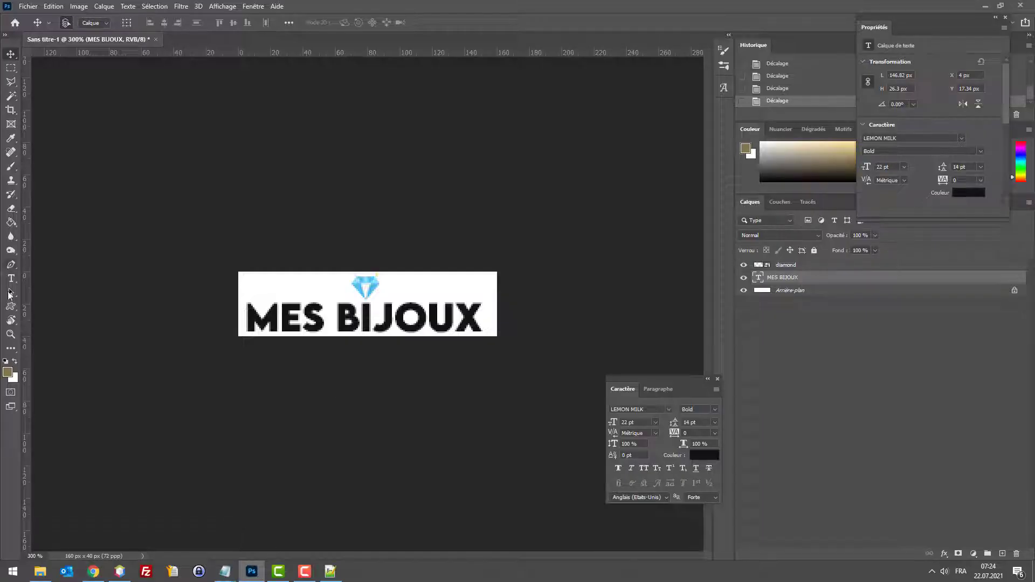
Step: Recolour the word MES to #2fb5d2 blue, leaving BIJOUX black, and return to the shop
click(12, 279)
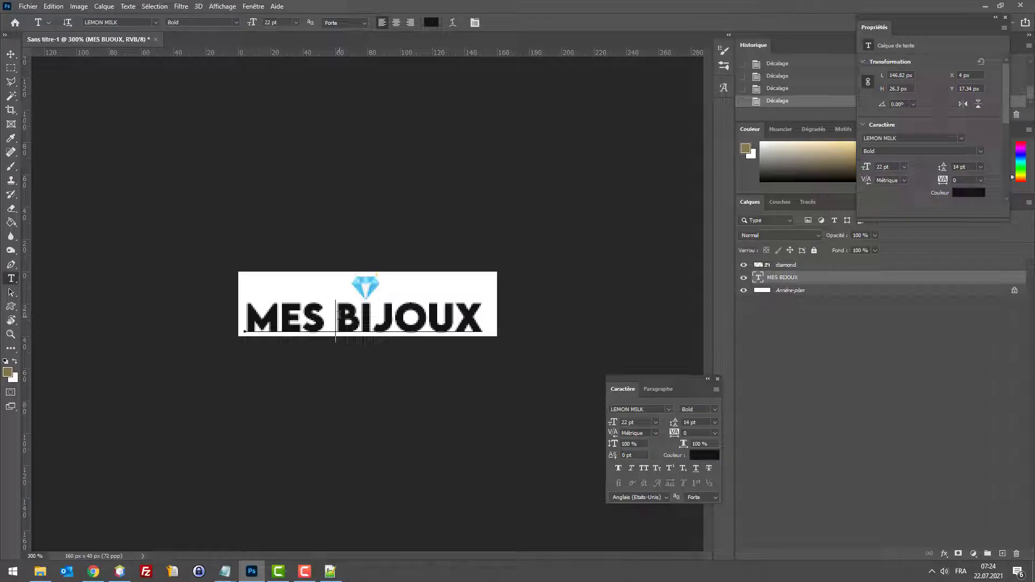
click(297, 316)
key(Left)
key(Left)
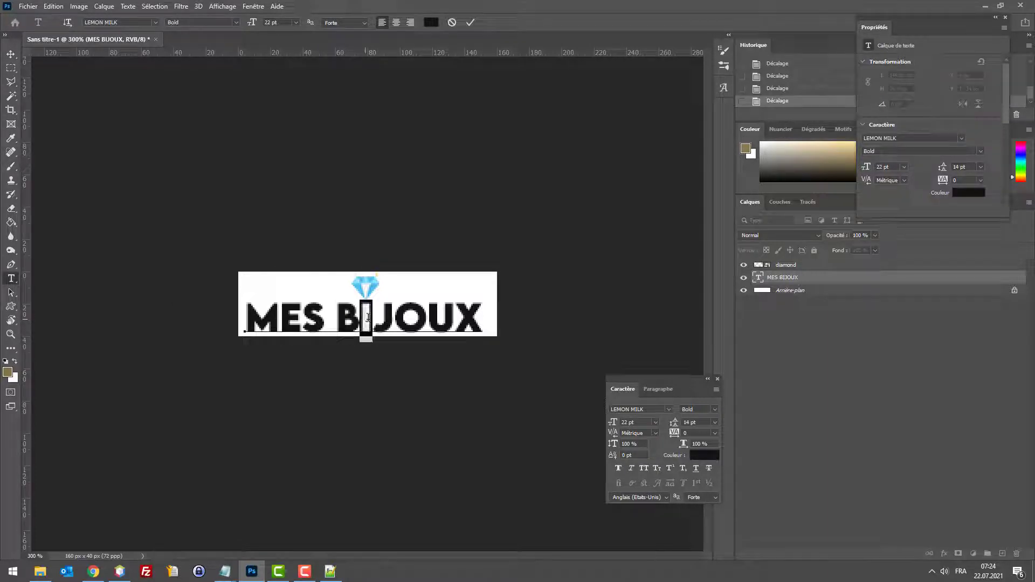
double_click(320, 314)
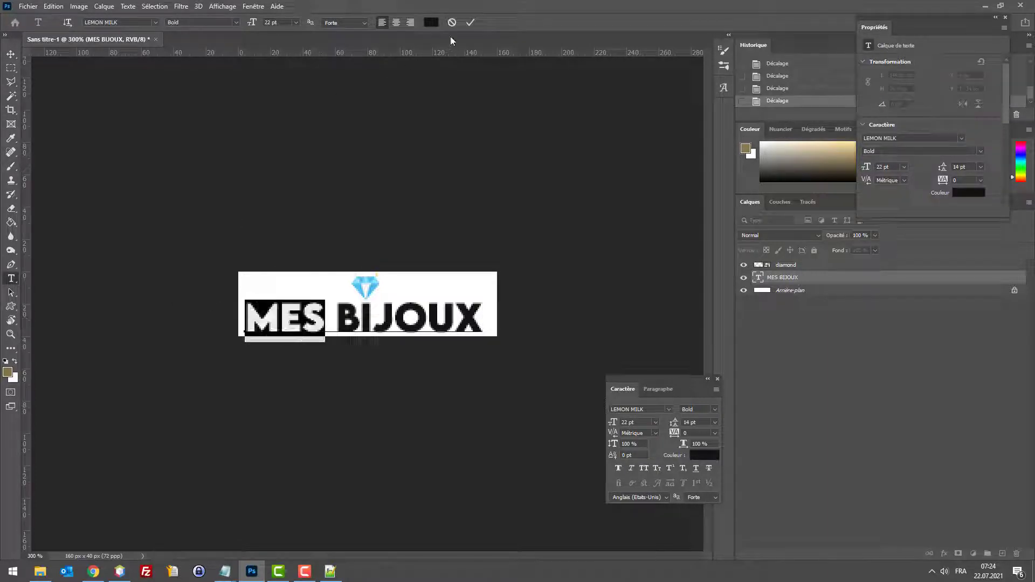
click(431, 22)
key(ctrl+v)
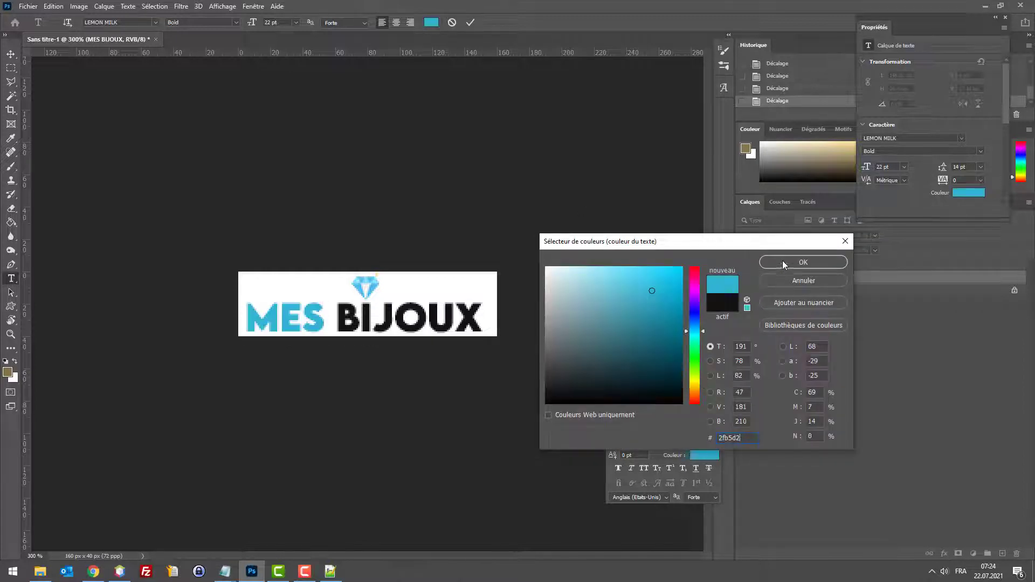
click(790, 261)
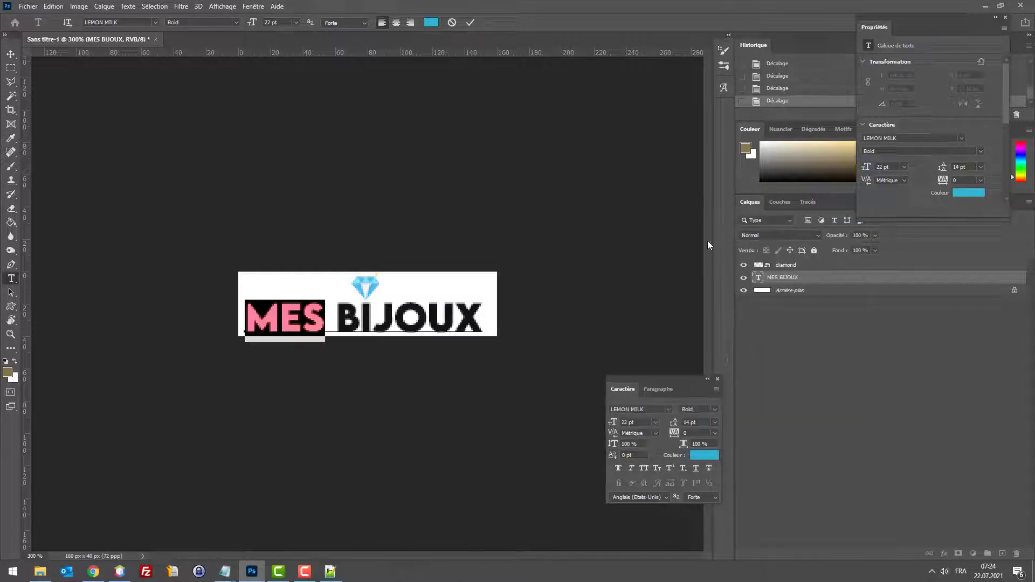
click(12, 56)
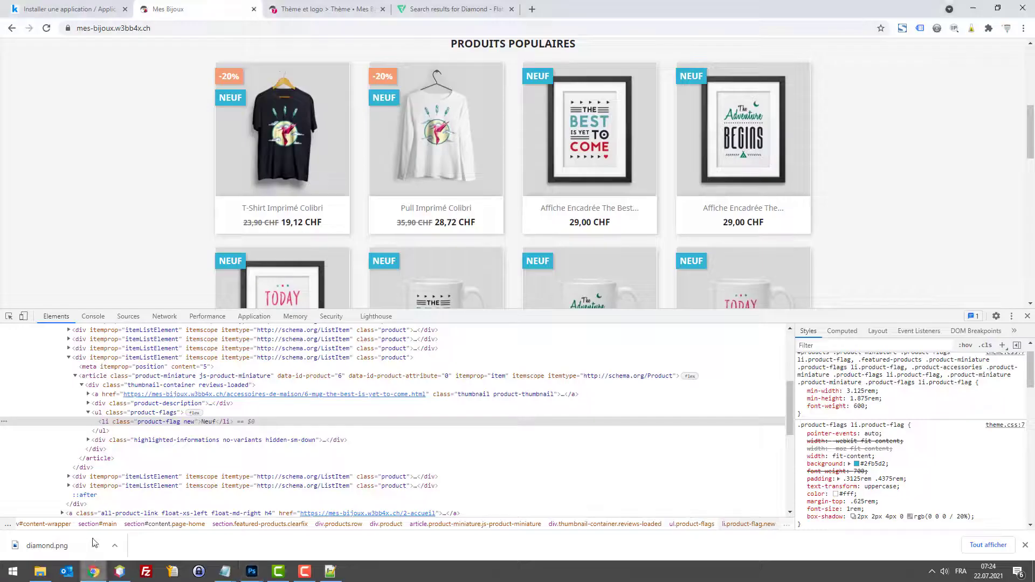
click(94, 572)
scroll(199, 175, up, 8)
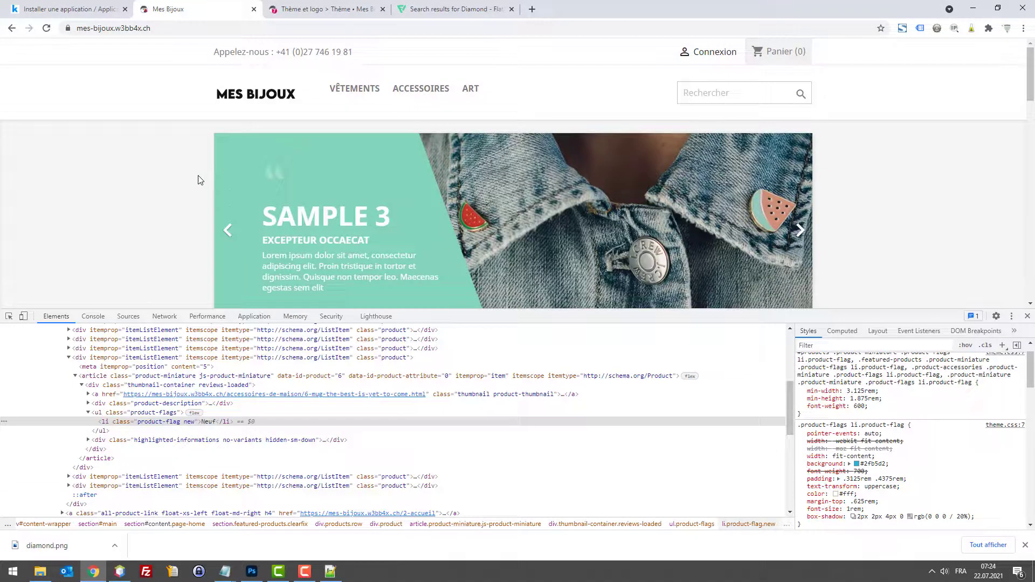
Step: Inspect the header phone number and copy its text colour #7a7a7a
click(9, 316)
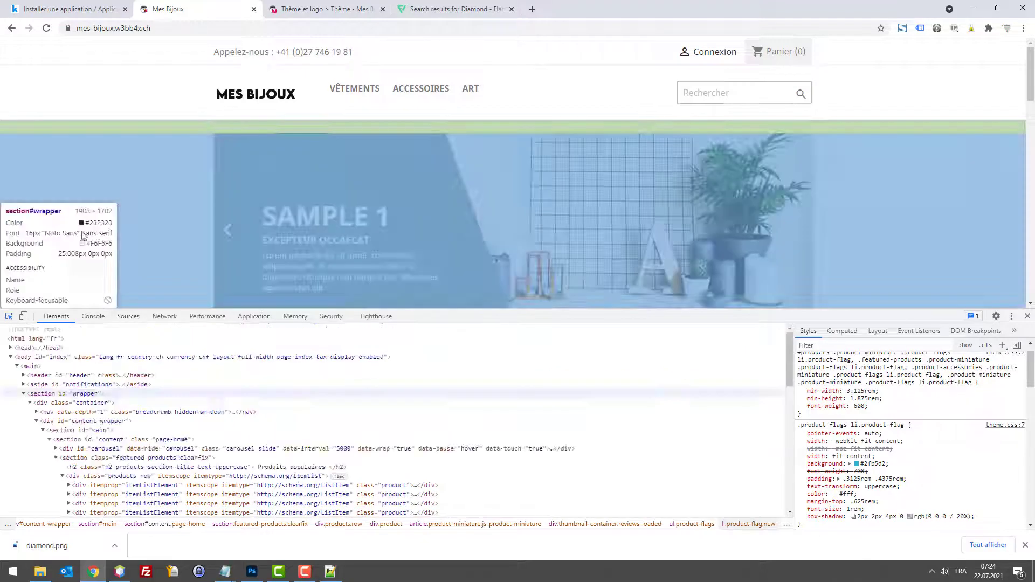
click(302, 51)
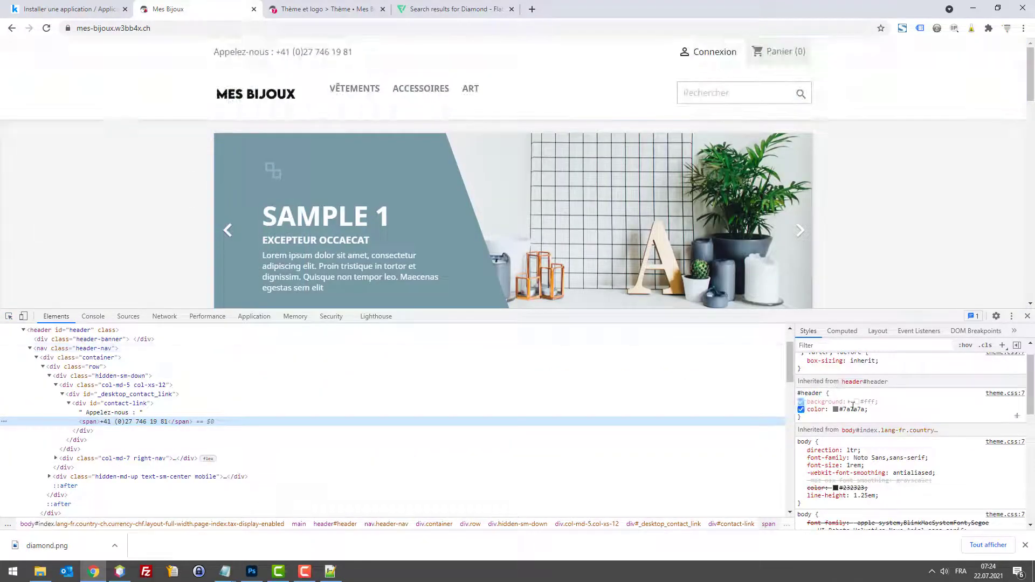
click(852, 408)
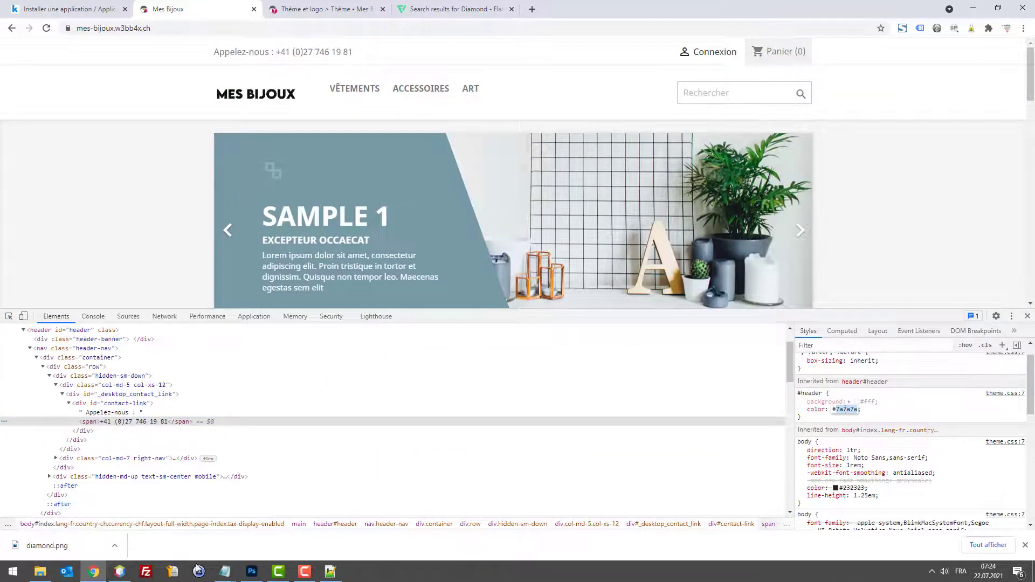
click(252, 571)
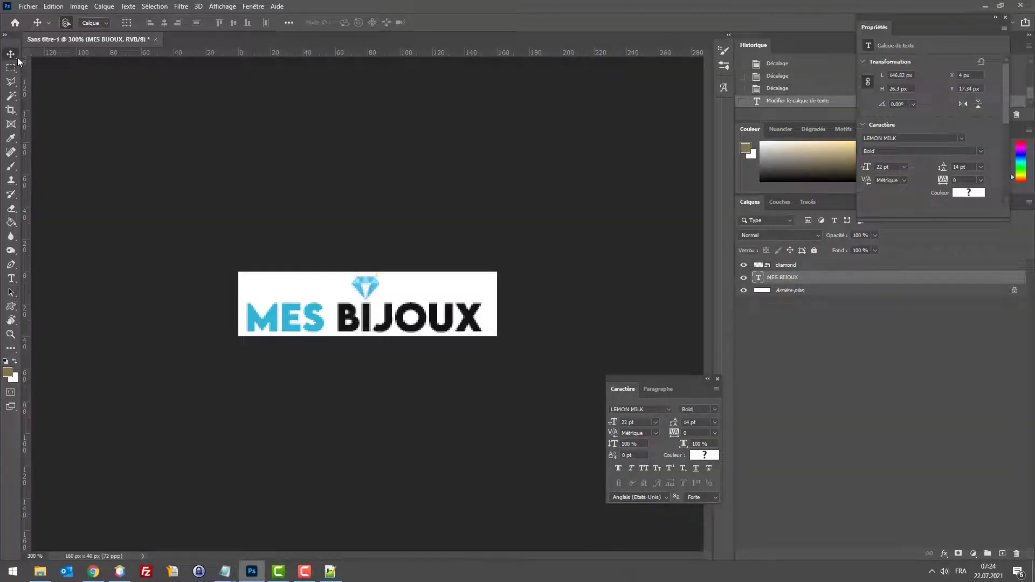
Step: Make BIJOUX dark grey #5b5757, starting from #7a7a7a
click(11, 283)
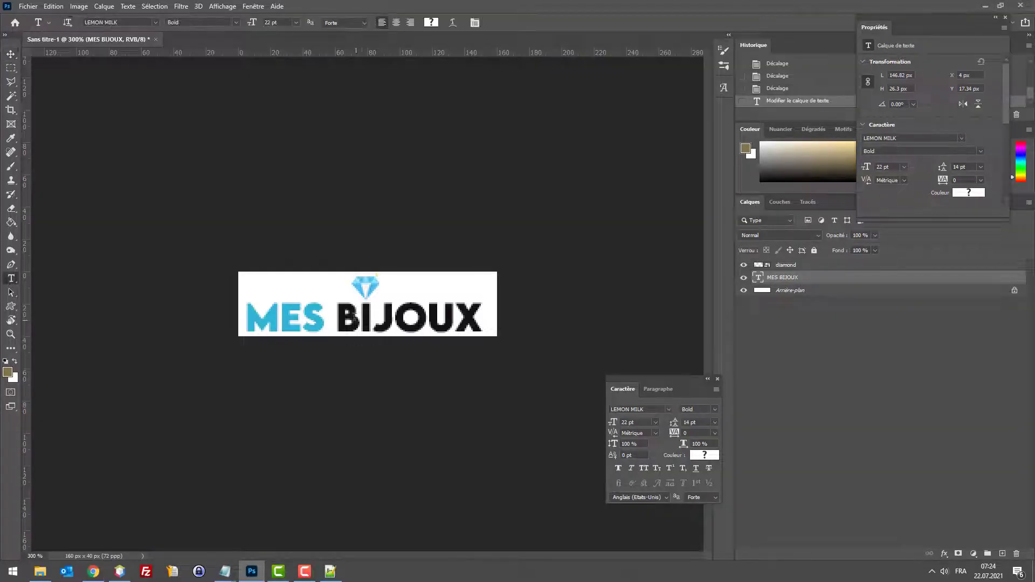
drag(335, 317, 485, 318)
click(431, 22)
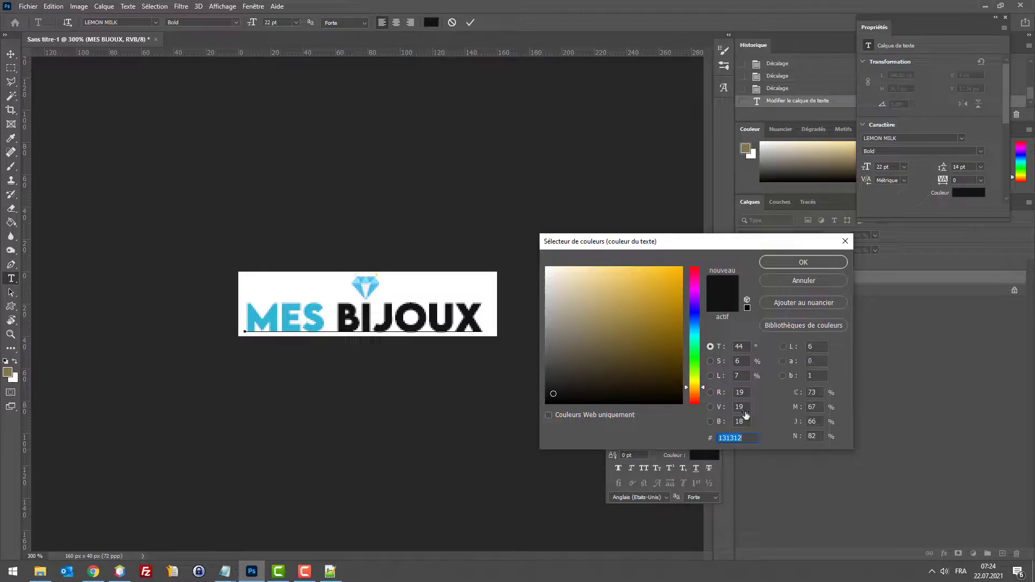
text(7a7a7a)
drag(546, 338, 553, 354)
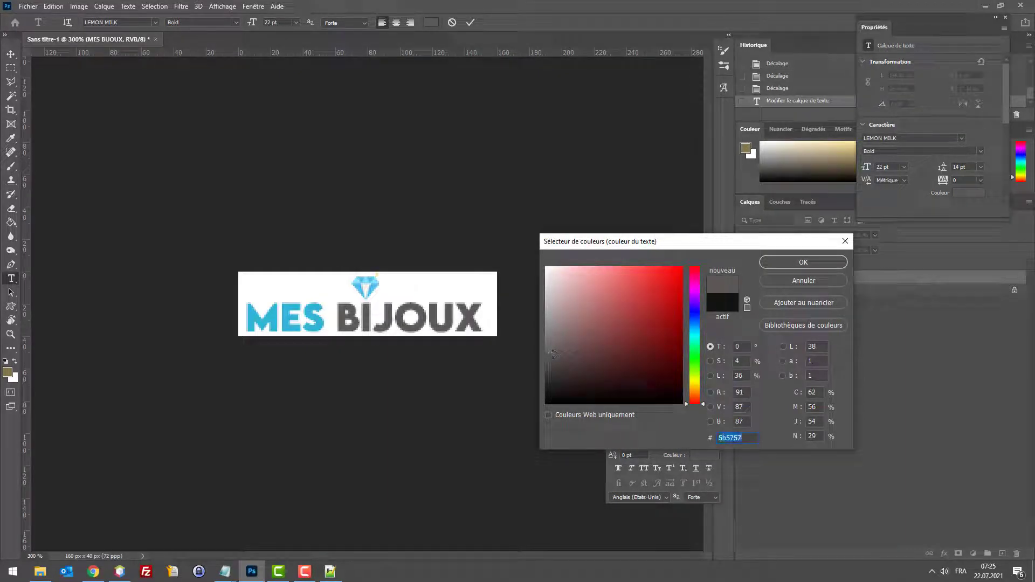
click(791, 262)
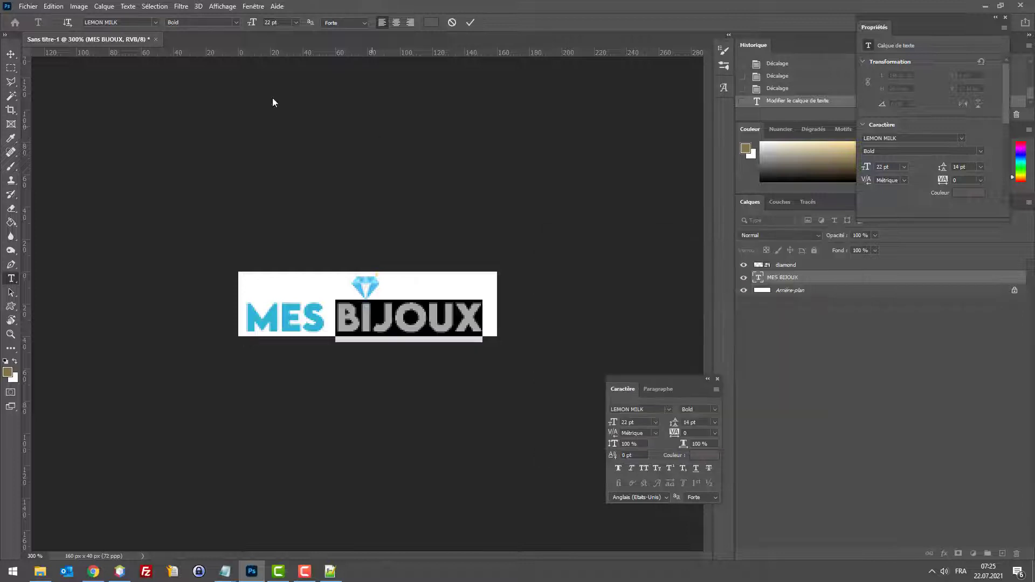
click(11, 54)
Step: Export the logo via Save for Web as JPEG, replacing logo.jpg
key(ctrl+alt+shift+s)
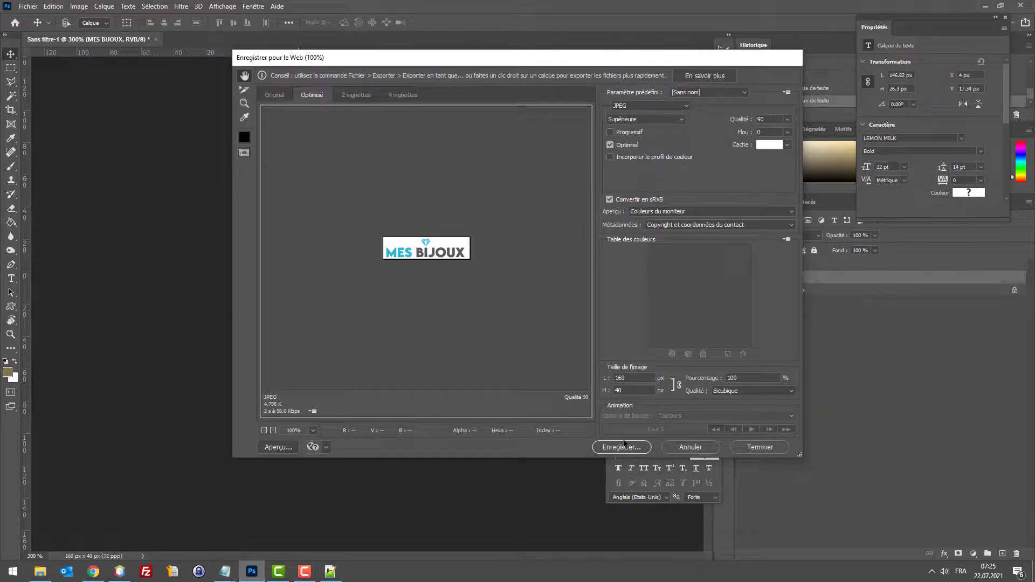
click(623, 444)
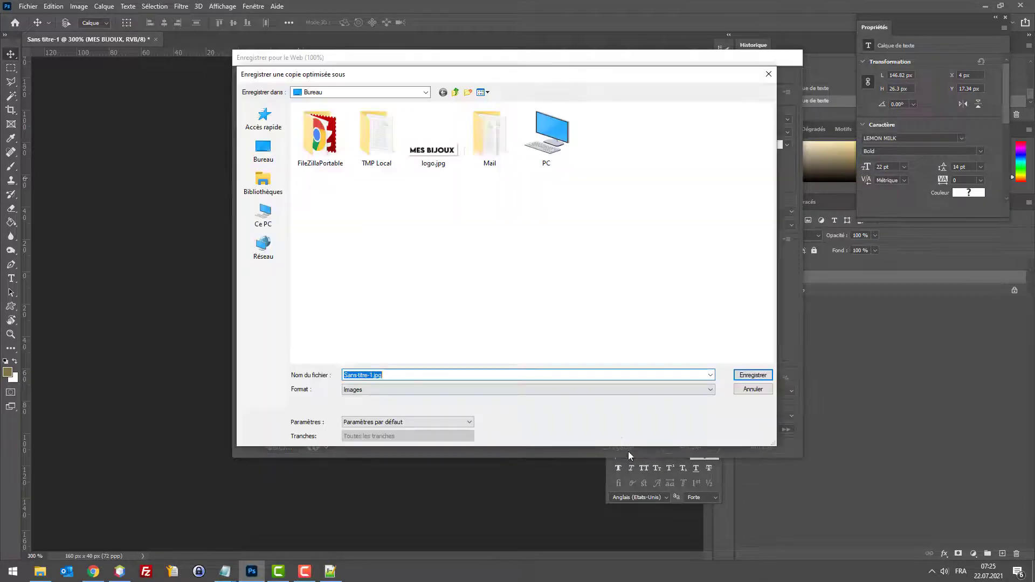
double_click(448, 131)
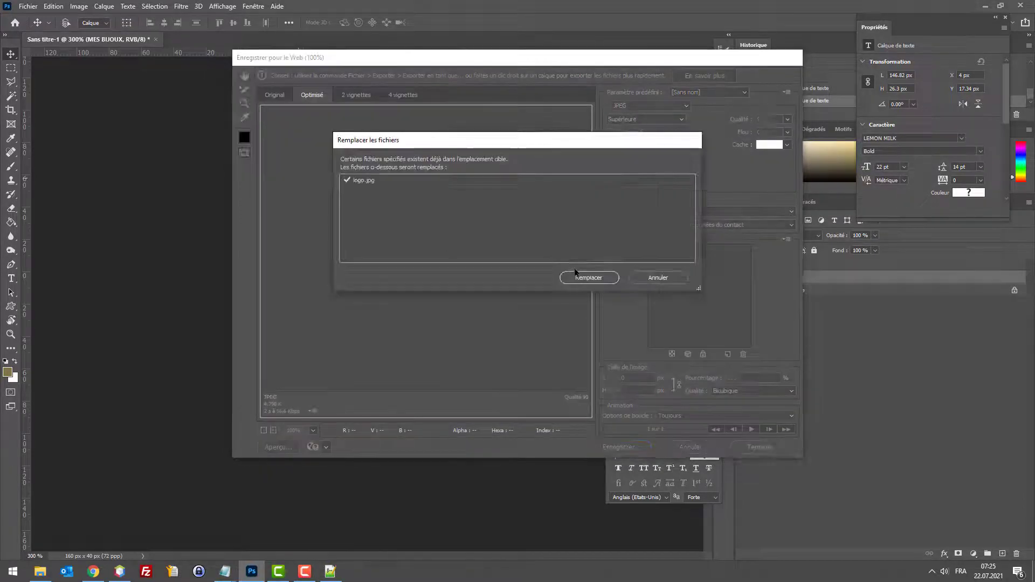
click(575, 274)
click(94, 571)
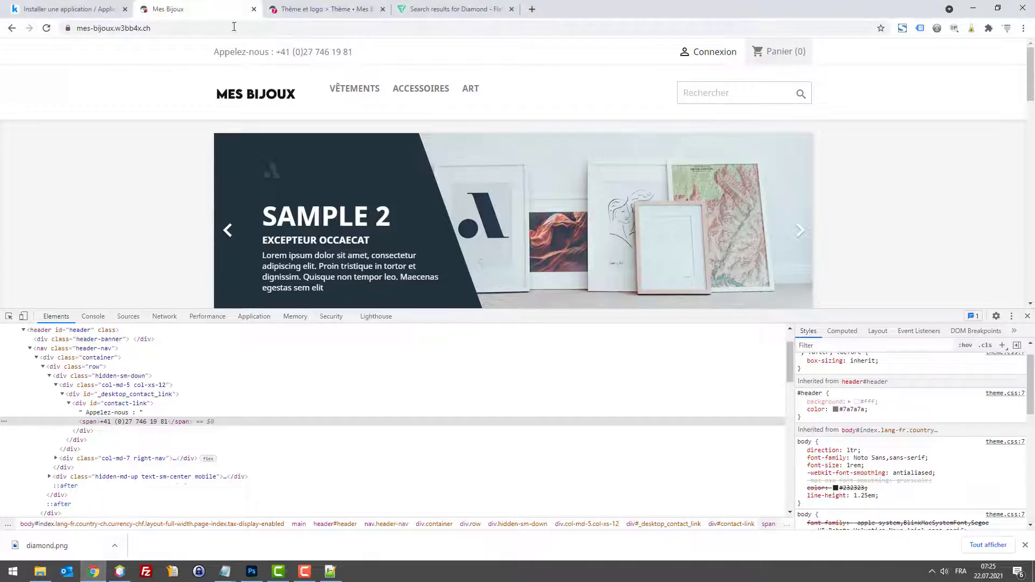
Step: Upload logo.jpg as the header logo in Thème et logo
click(323, 9)
click(395, 353)
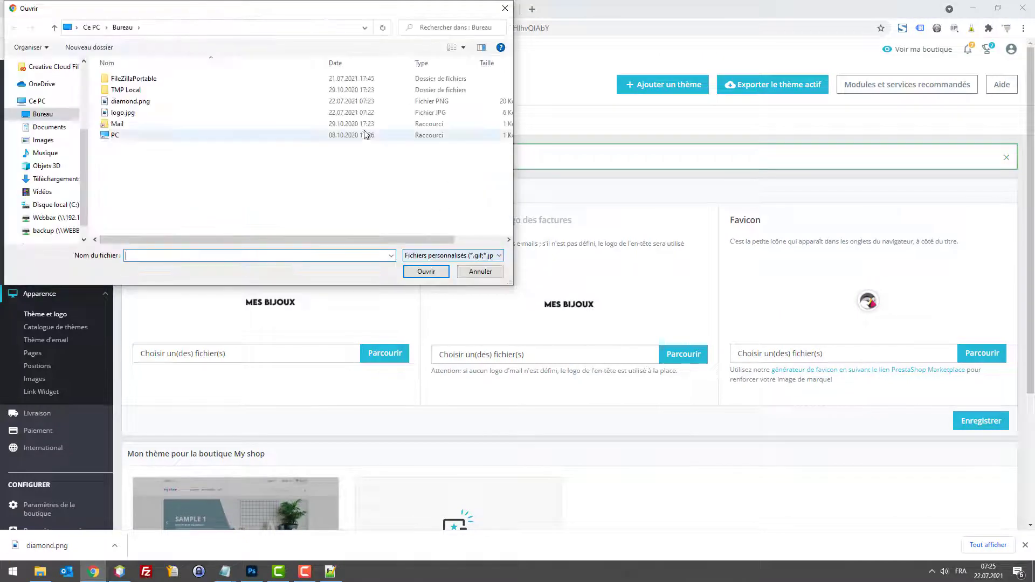
double_click(144, 104)
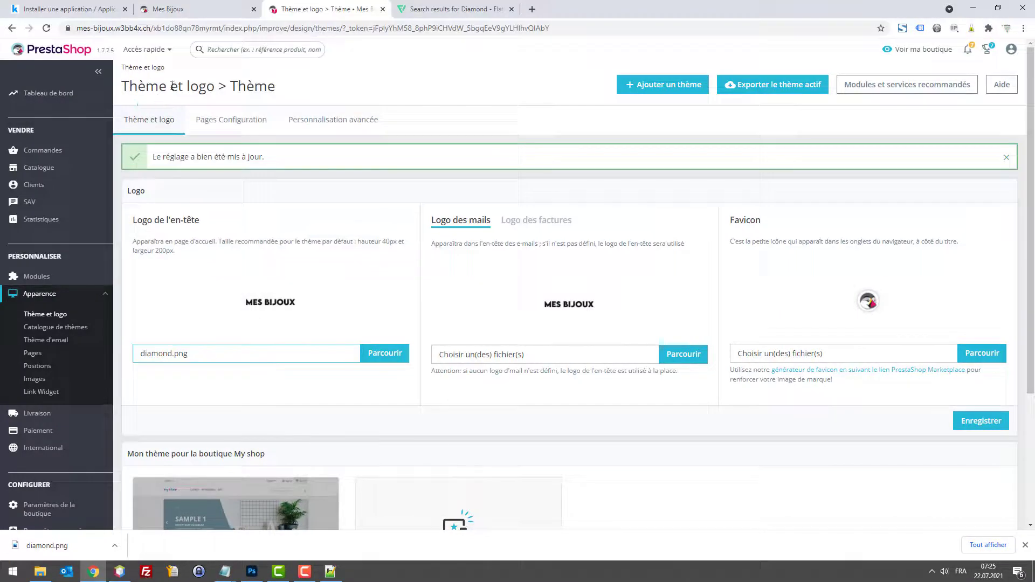
click(374, 351)
click(154, 112)
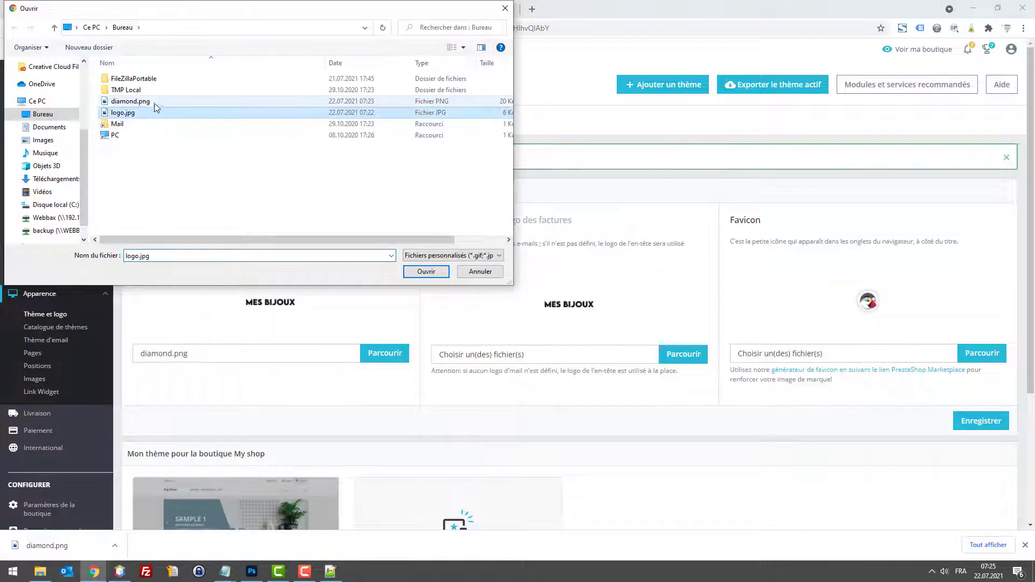
double_click(155, 112)
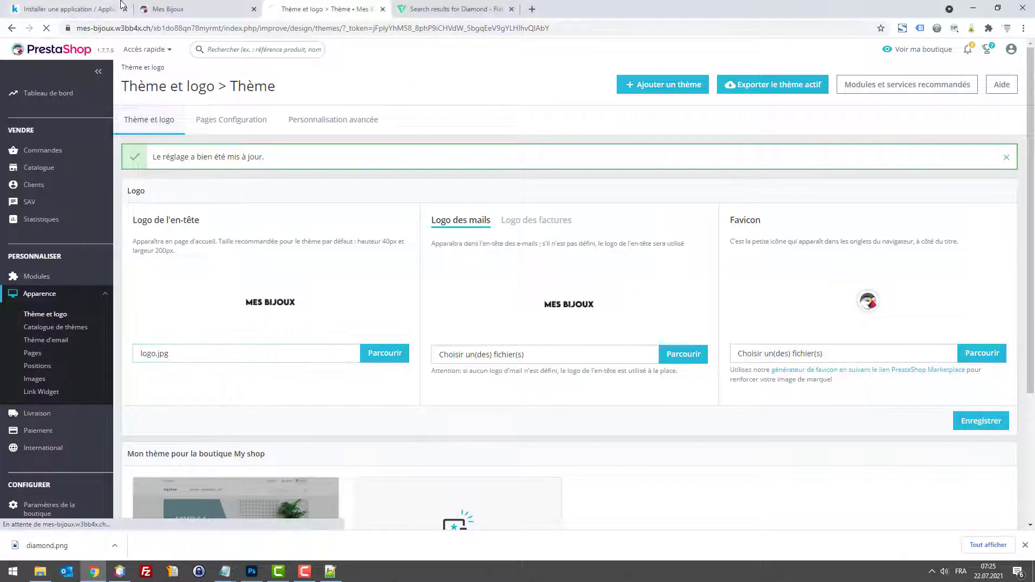
Step: Reload the storefront to check the new header logo
click(175, 9)
key(F5)
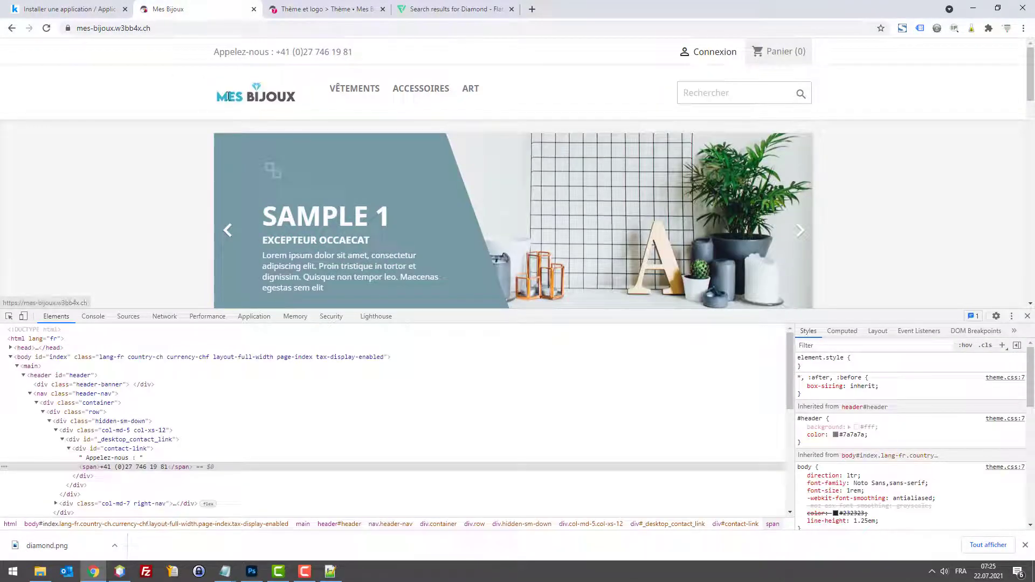
click(251, 571)
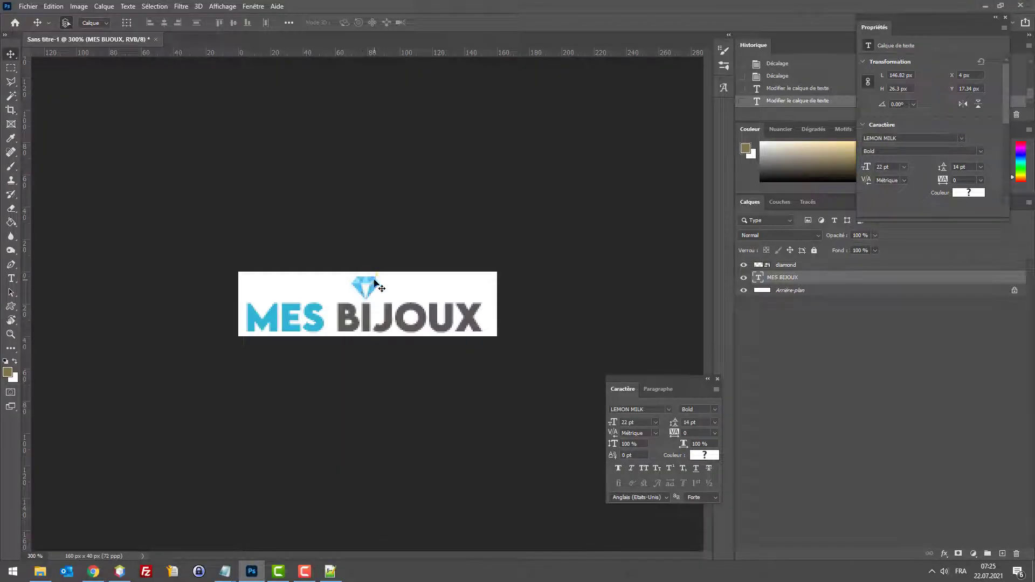
Step: Rasterize the diamond layer and erase the stray pixels above the diamond
key(ctrl+plus)
key(ctrl+plus)
key(ctrl+plus)
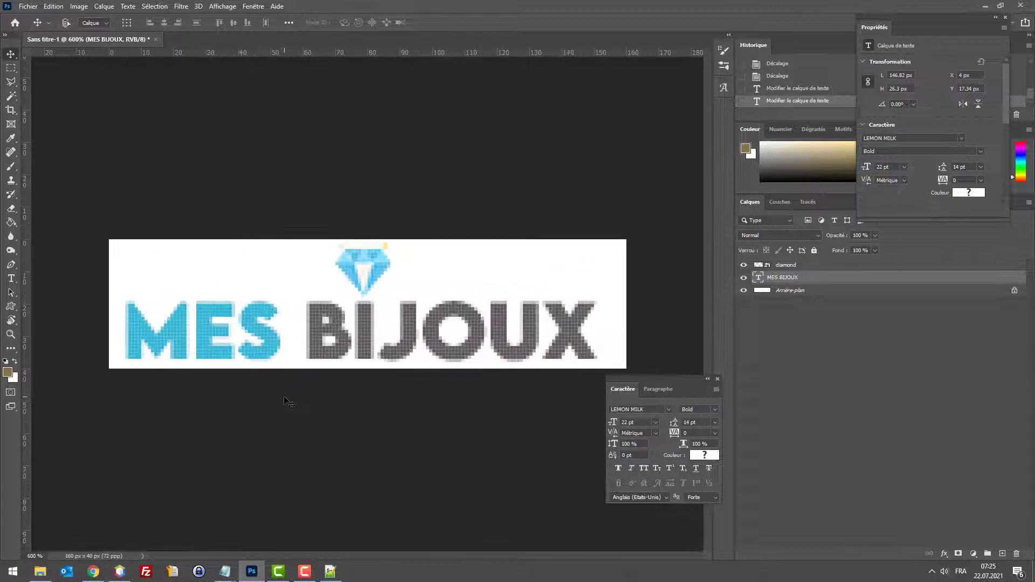
key(ctrl+plus)
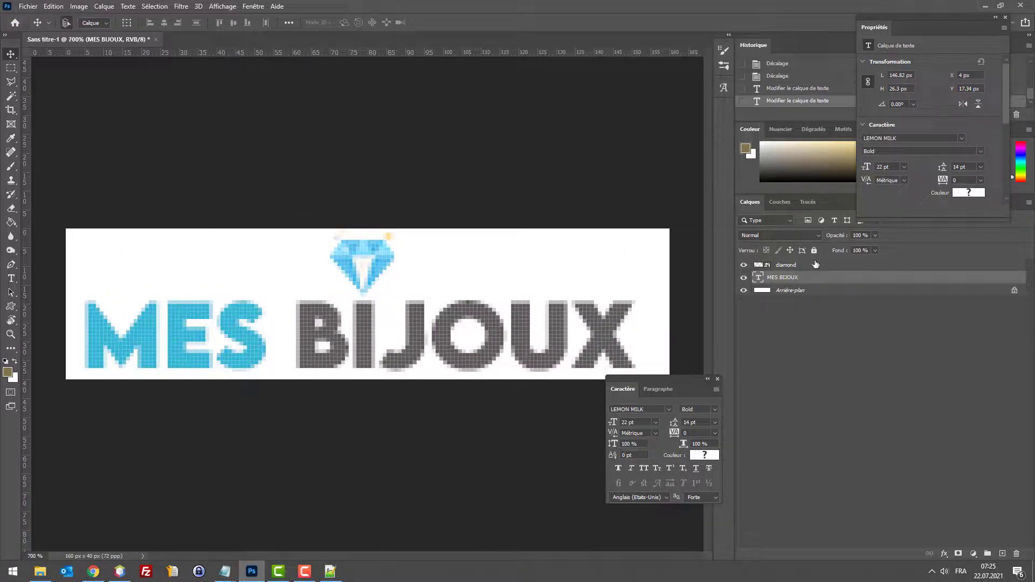
click(814, 266)
click(10, 68)
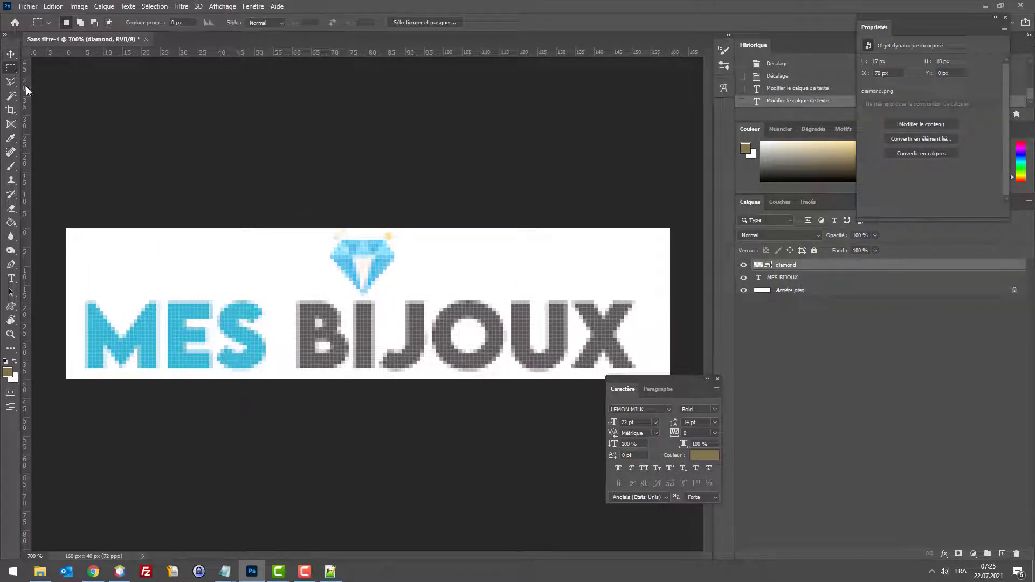
drag(376, 230, 413, 239)
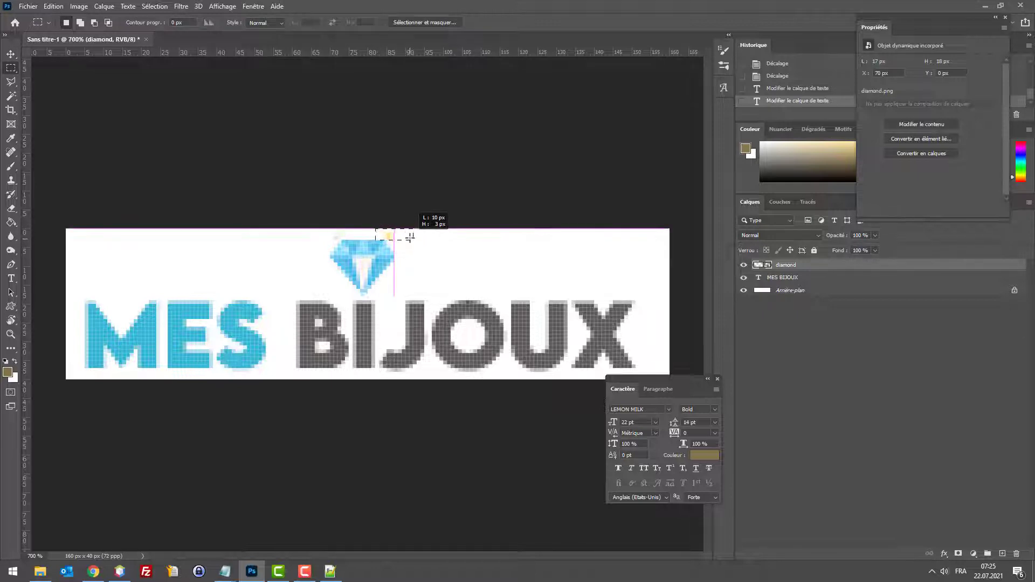
key(Delete)
click(510, 213)
right_click(802, 265)
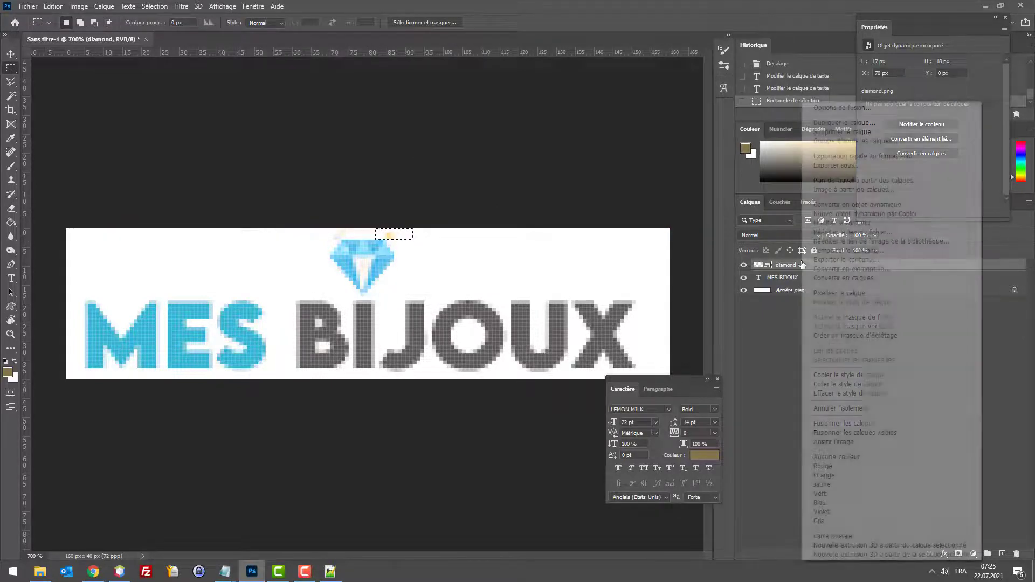
click(839, 292)
key(Delete)
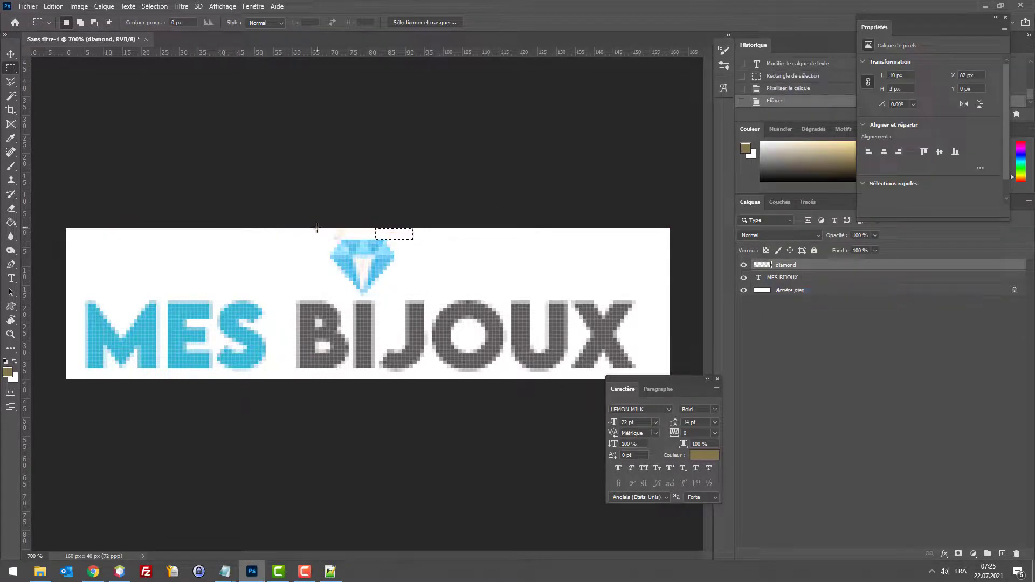
drag(317, 227, 413, 244)
key(Delete)
key(ctrl+d)
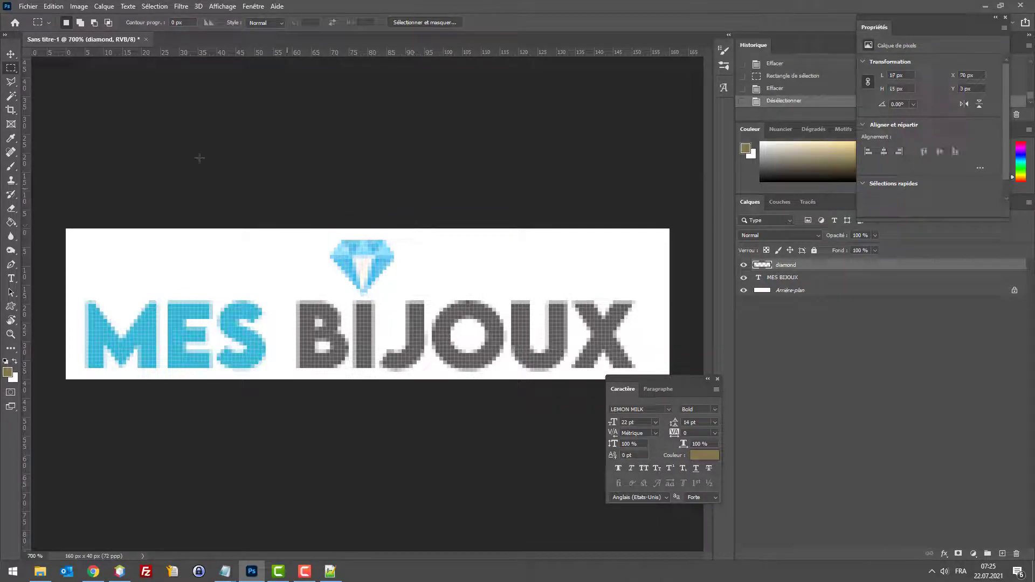
Step: Nudge the diamond up one pixel and hide the white background layer
click(12, 56)
key(Up)
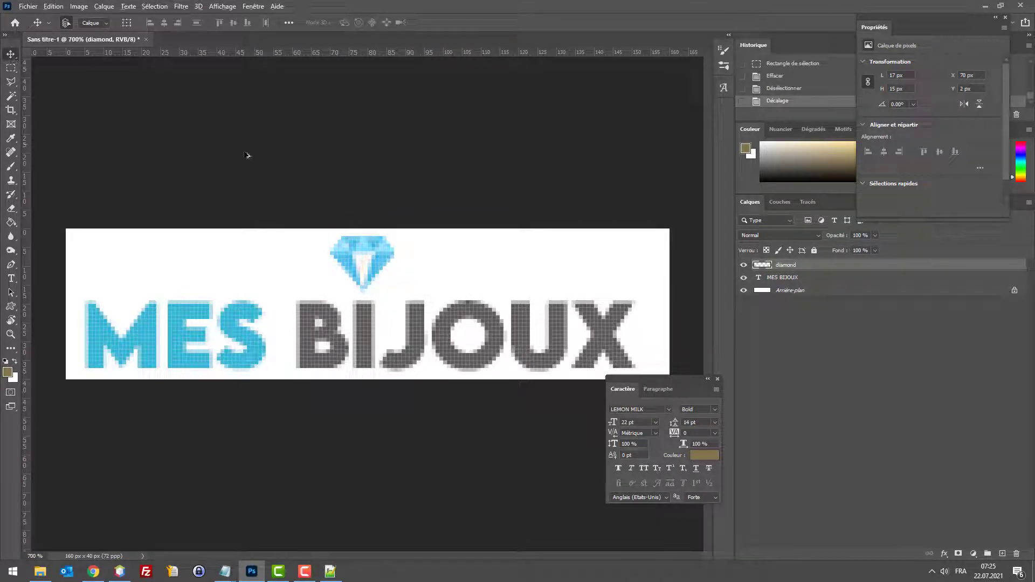
key(ctrl+alt+shift+s)
click(744, 291)
Step: Export the logo as a transparent PNG-24 via Save for Web, named logo1.png
key(ctrl+alt+shift+s)
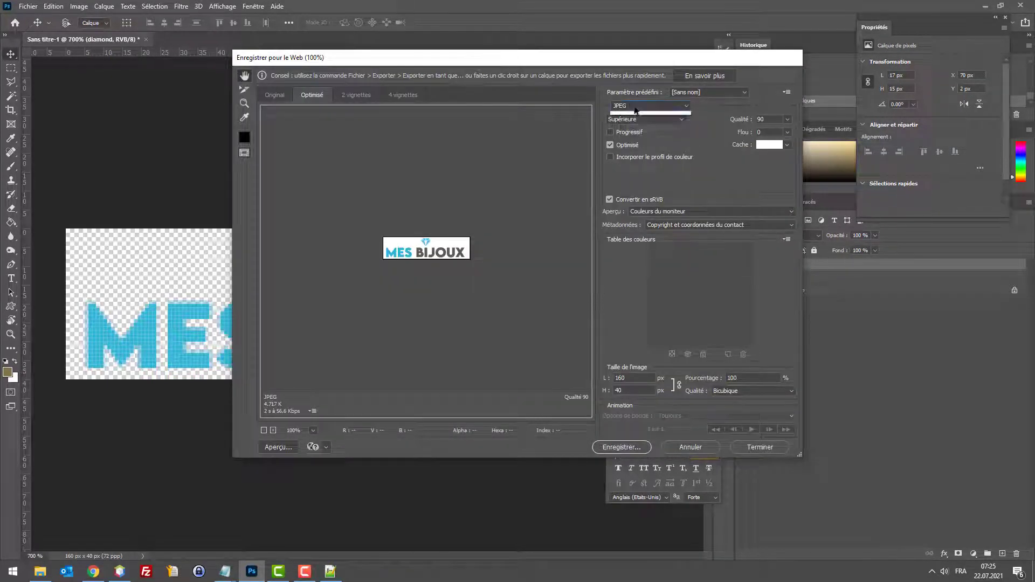
click(628, 138)
click(621, 447)
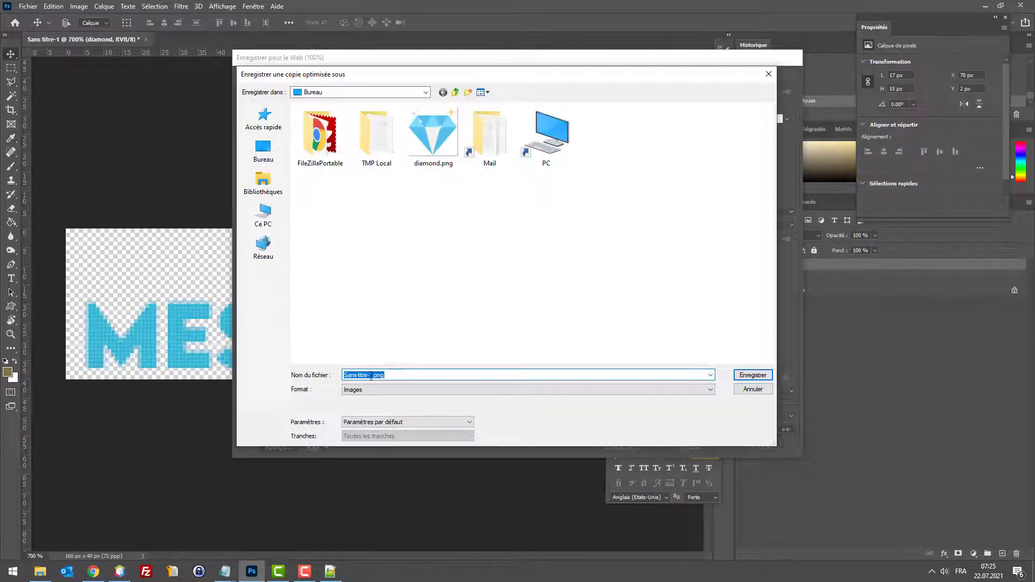
drag(370, 375, 101, 315)
key(Return)
Step: Upload and save logo.png as the header logo, then reload the Mes Bijoux storefront
click(93, 571)
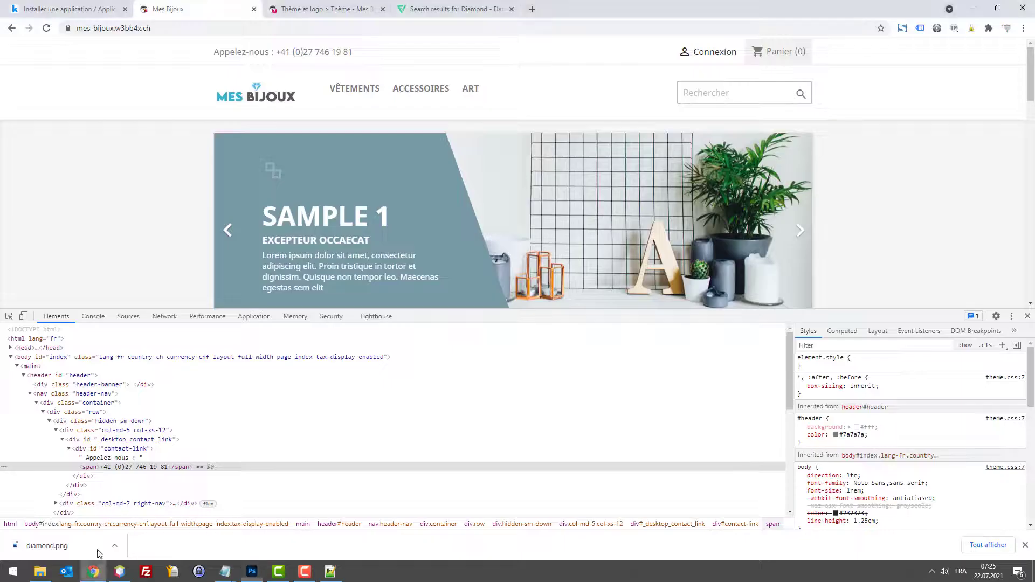
click(296, 5)
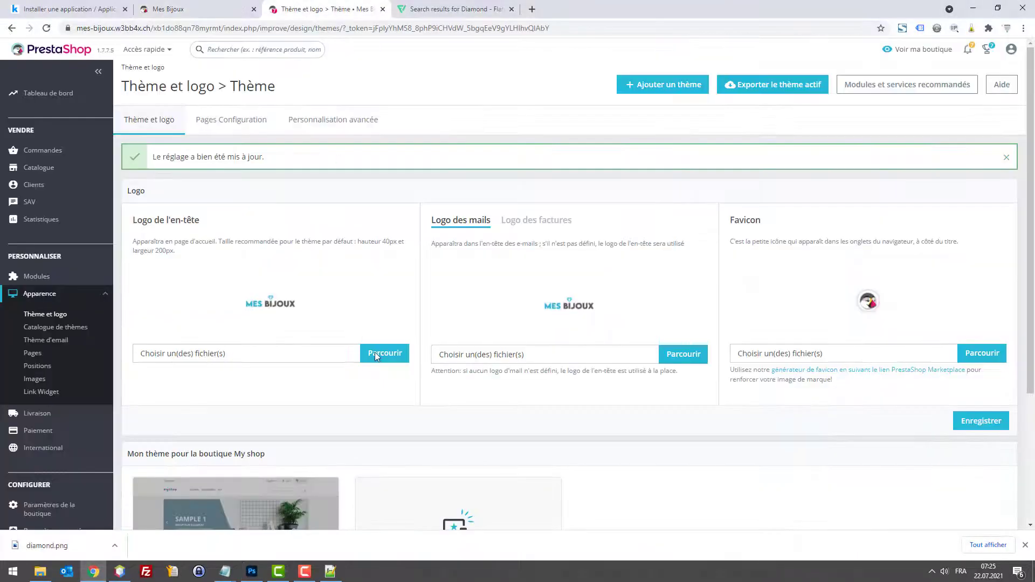
click(374, 351)
double_click(167, 115)
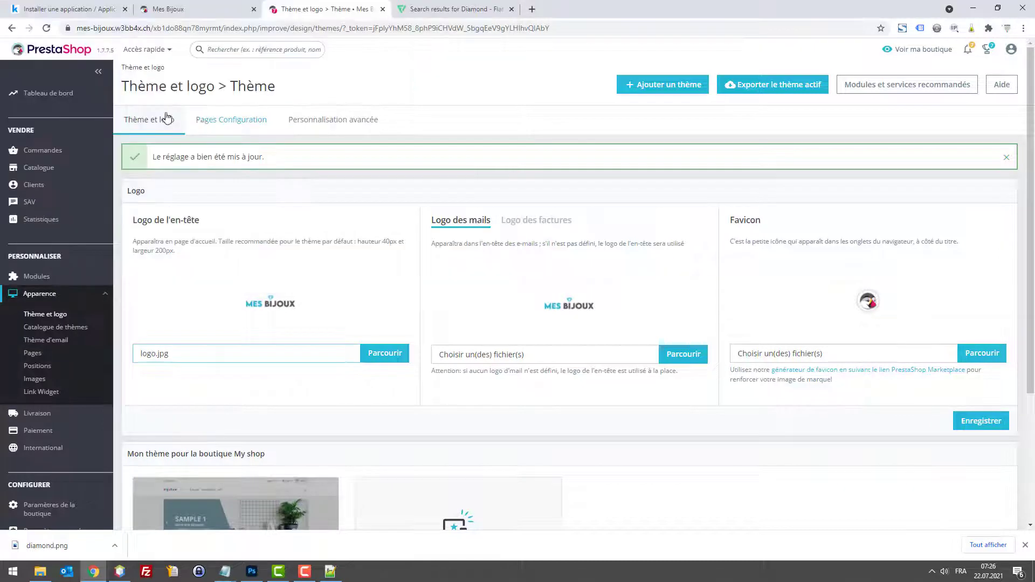
click(362, 354)
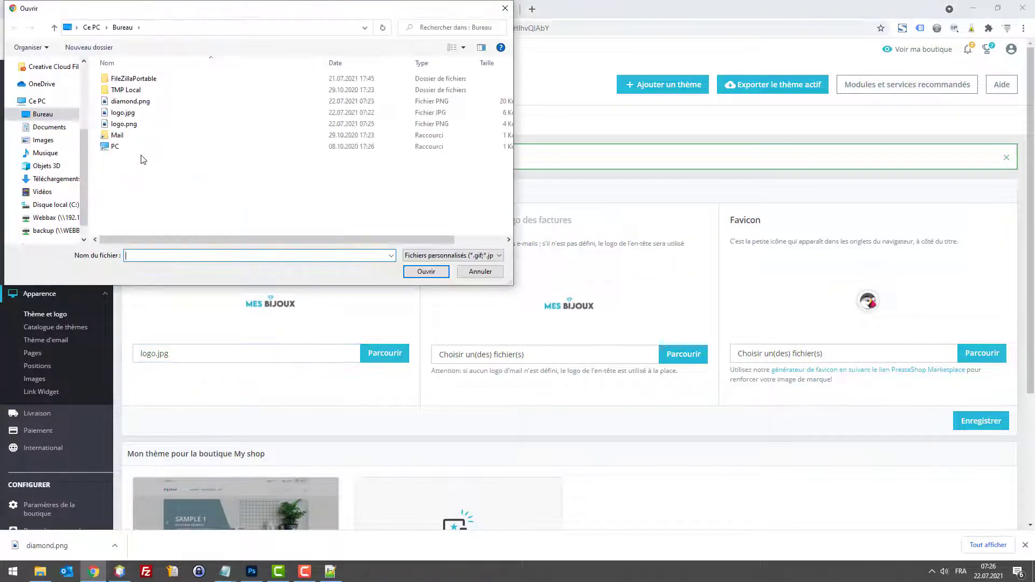
double_click(129, 131)
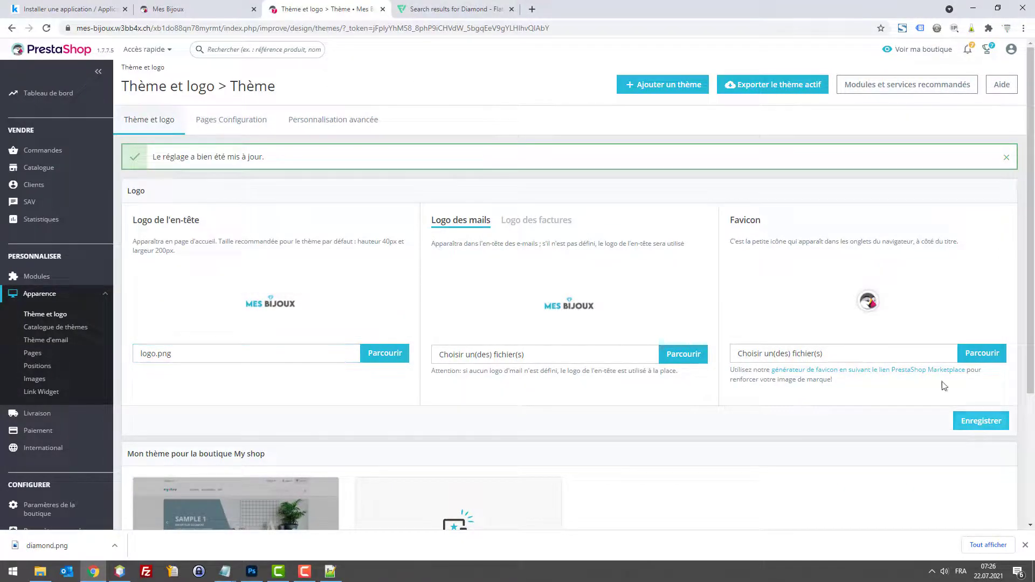
click(980, 421)
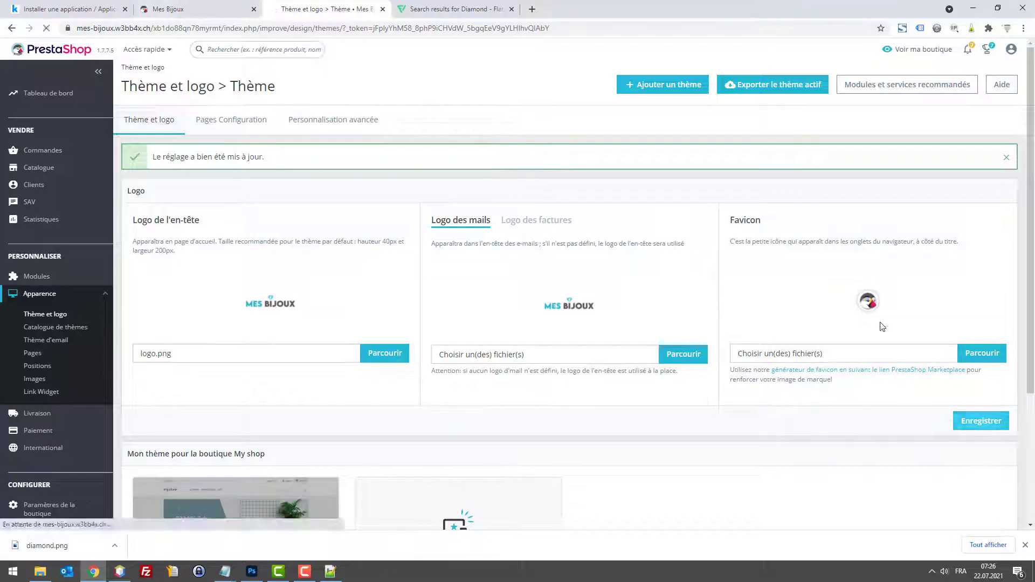
click(200, 7)
key(F5)
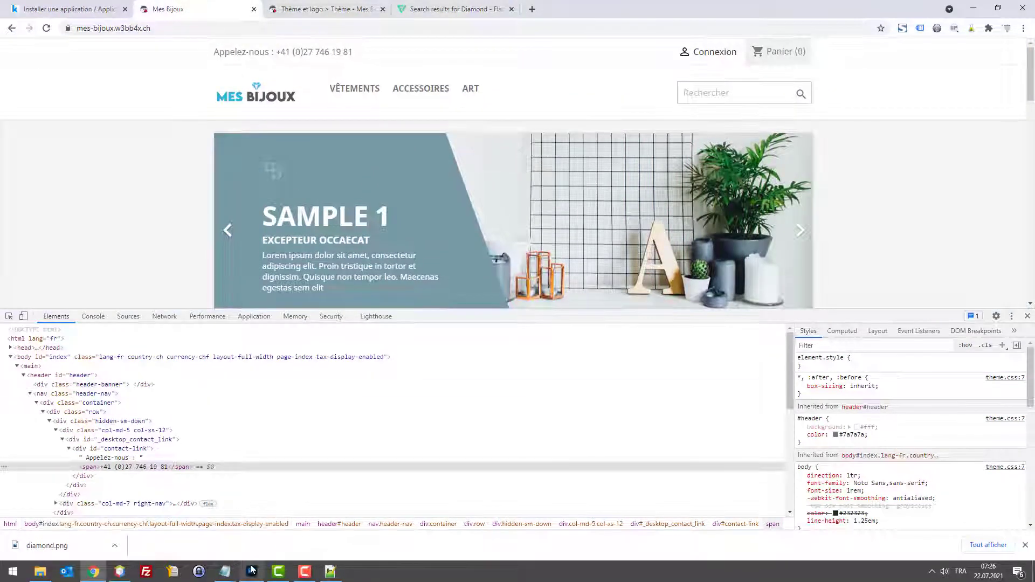
Step: Back in Photoshop, select the MES BIJOUX text and diamond layers together and nudge them up
click(251, 571)
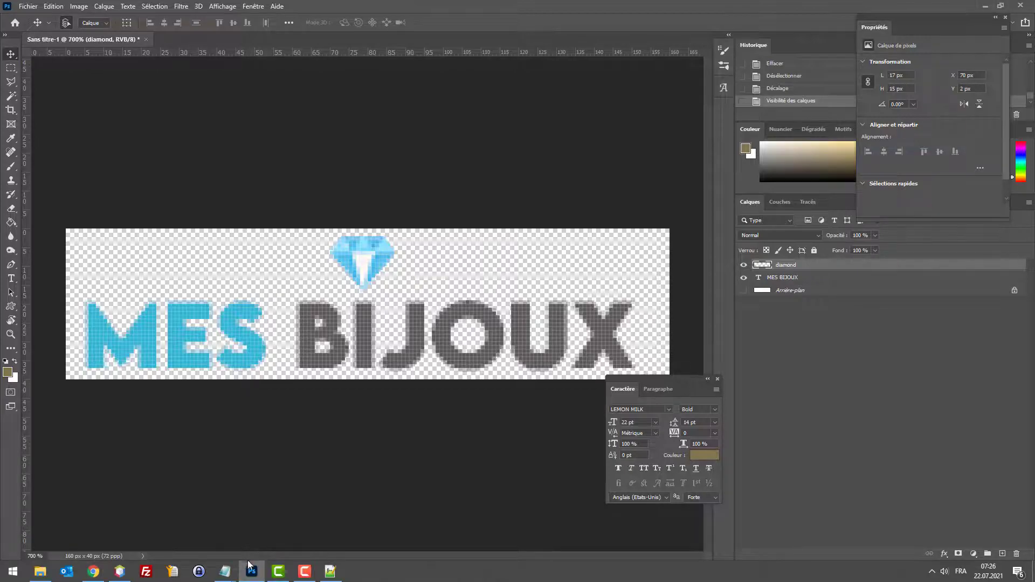
click(249, 570)
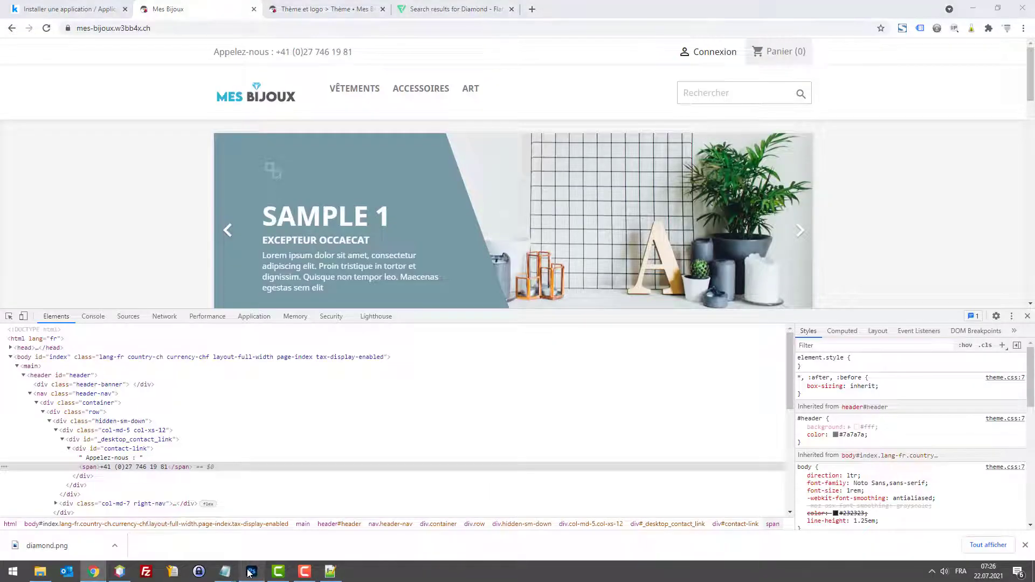
click(250, 571)
click(784, 279)
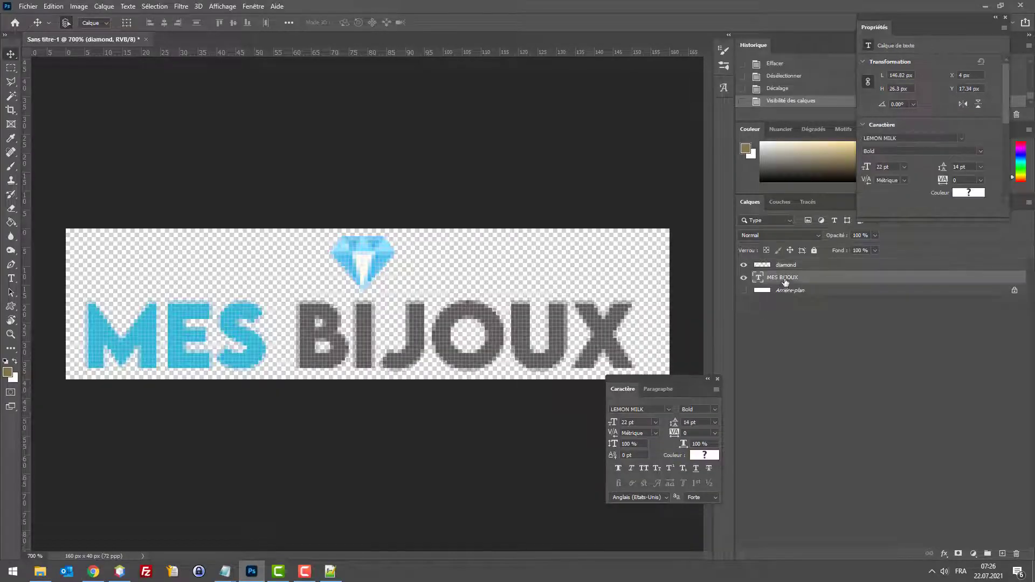
shift+click(785, 267)
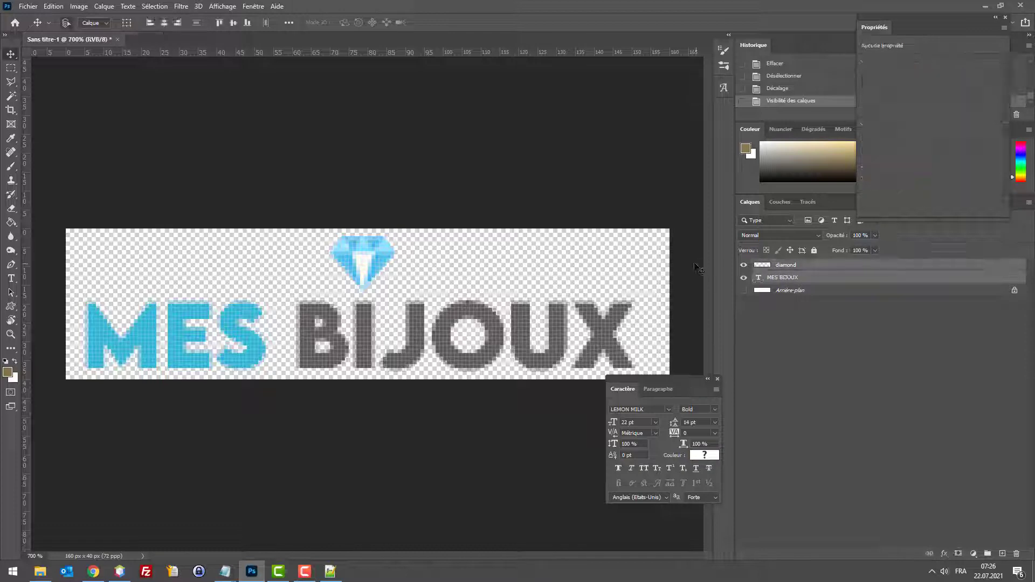
key(Up)
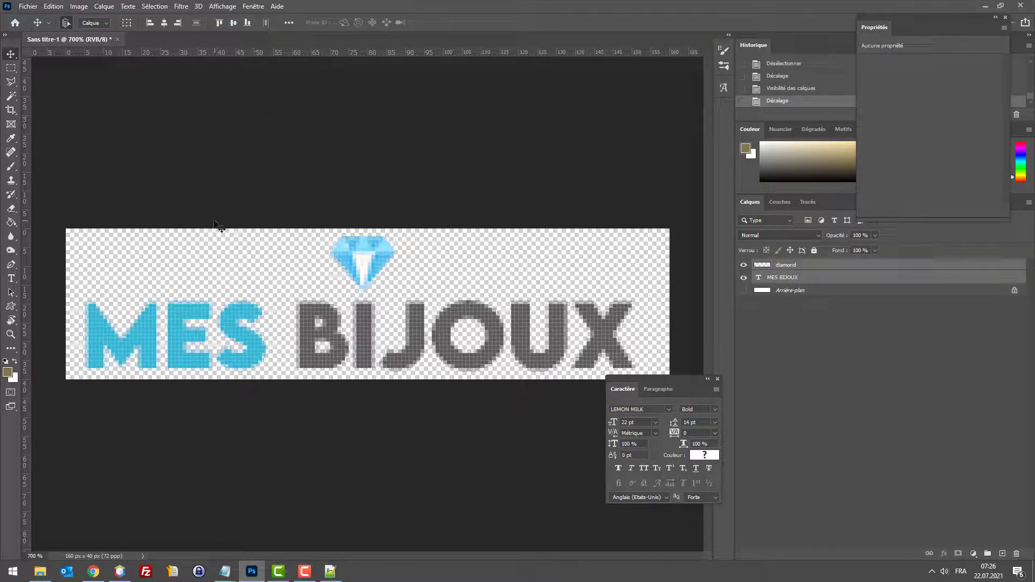
Step: Extend the logo canvas upward with the Crop tool and nudge both layers up two more pixels
click(14, 110)
drag(366, 221, 367, 208)
key(Return)
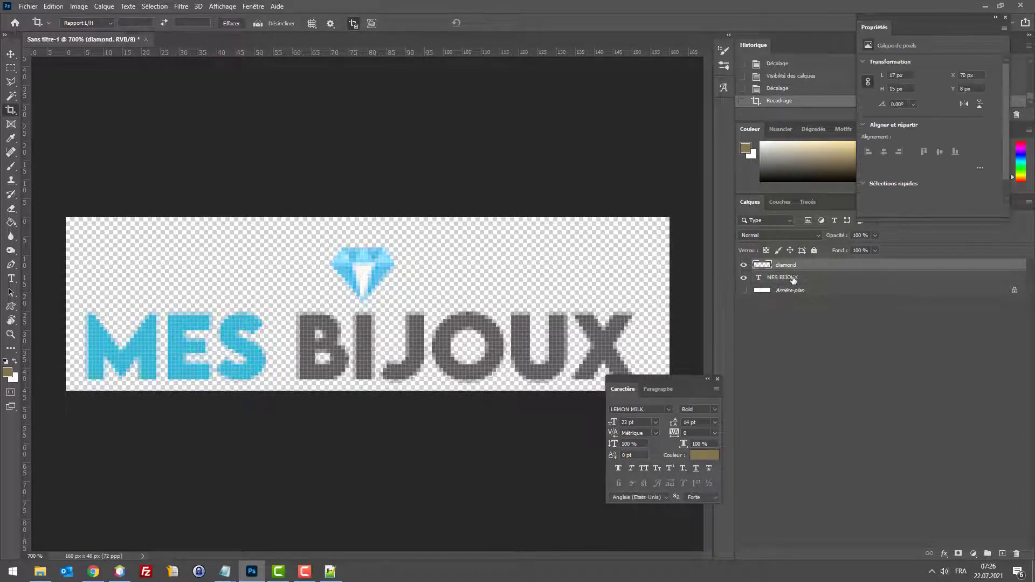
click(15, 56)
key(Up)
key(Up)
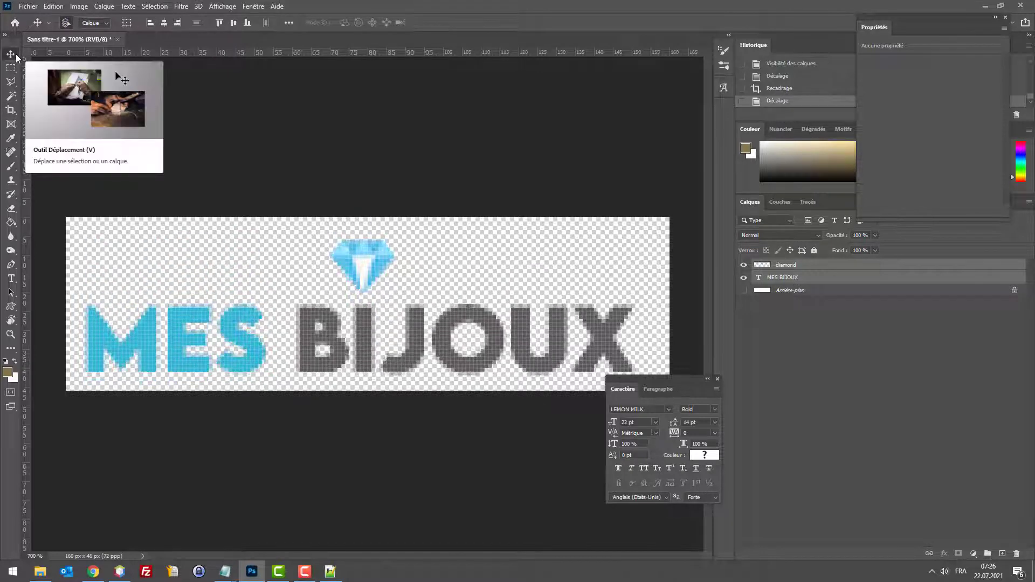
key(Up)
key(Up)
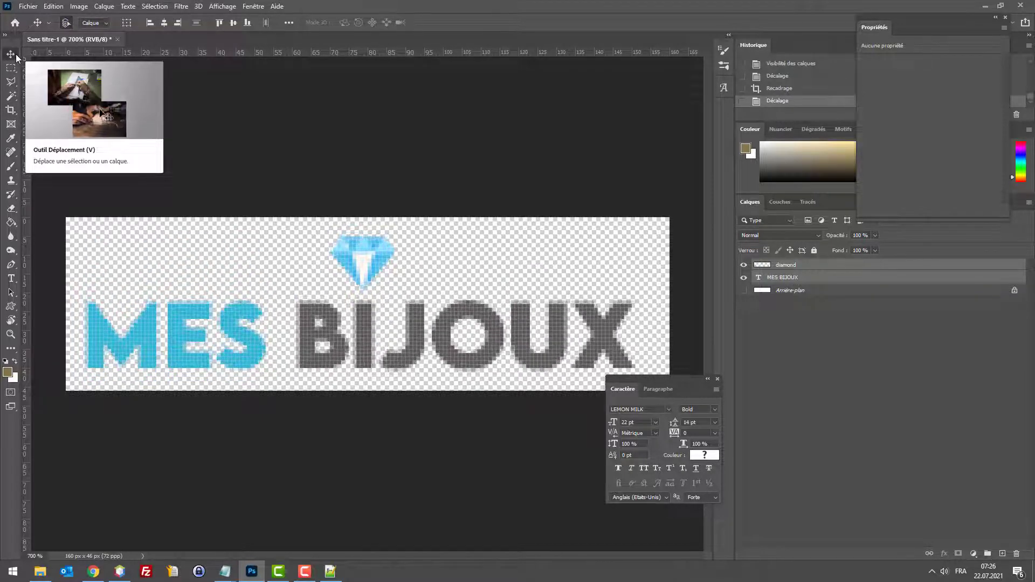
Step: Export the logo with Save for Web as PNG-24, replacing logo.png on the desktop
key(ctrl+alt+shift+s)
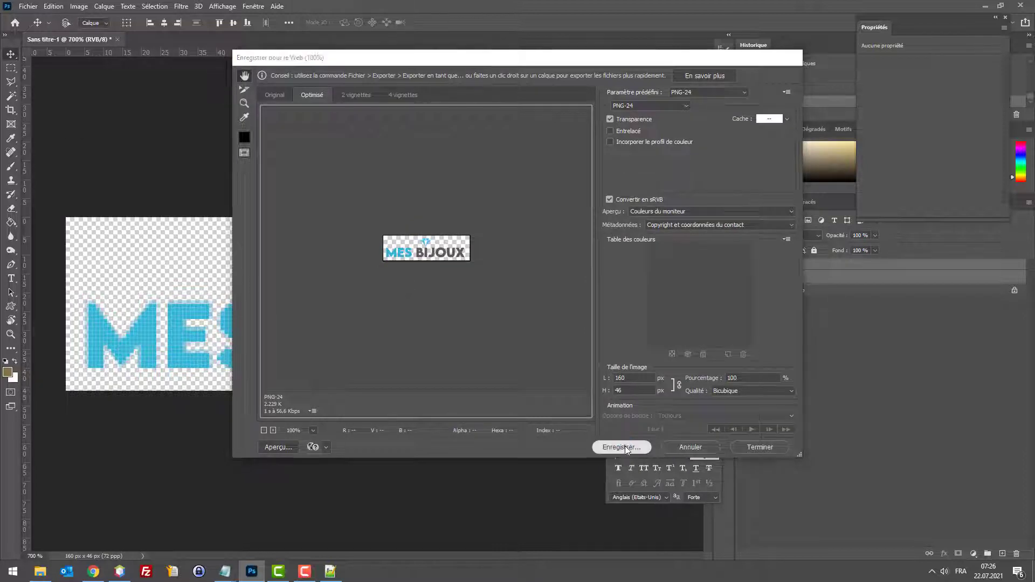
click(624, 446)
click(489, 139)
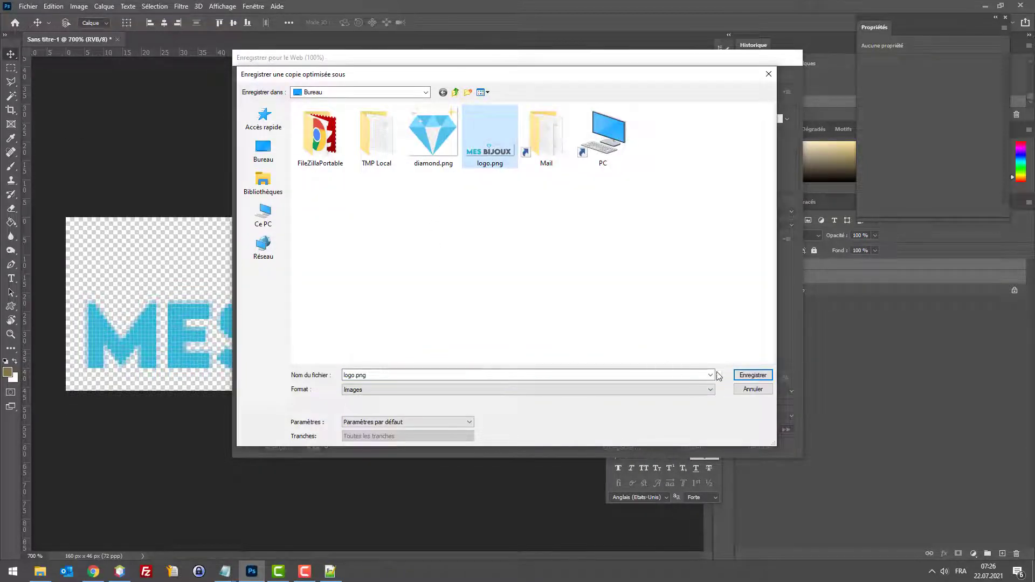
click(737, 374)
click(589, 279)
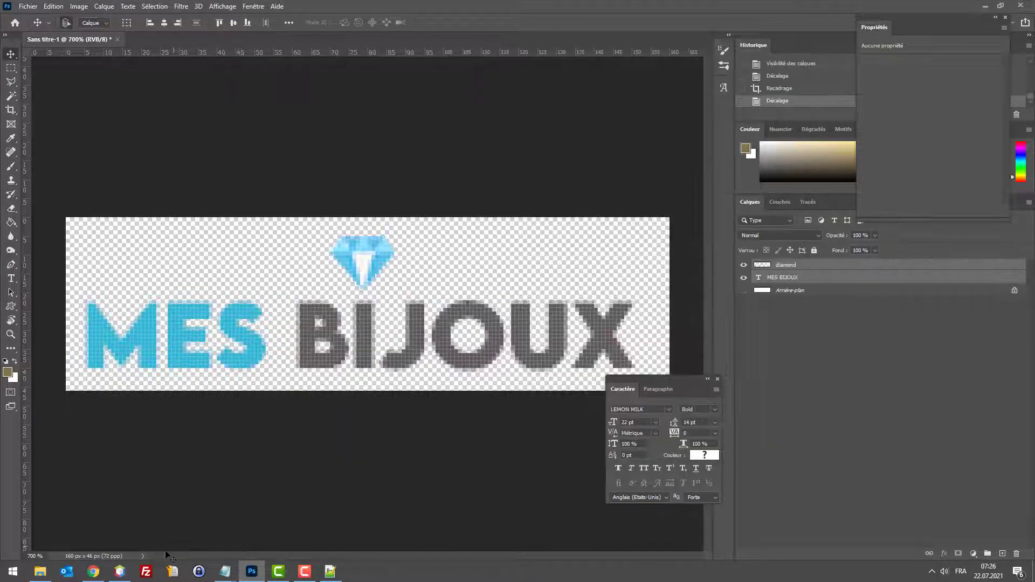
click(93, 571)
click(324, 9)
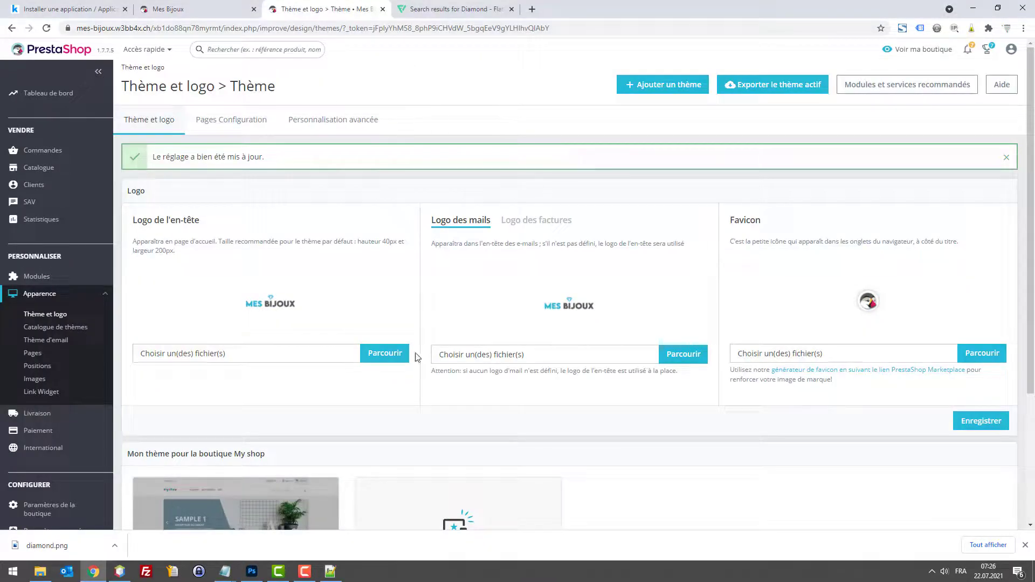
Step: Upload the updated logo.png as the shop's header logo and save
click(392, 353)
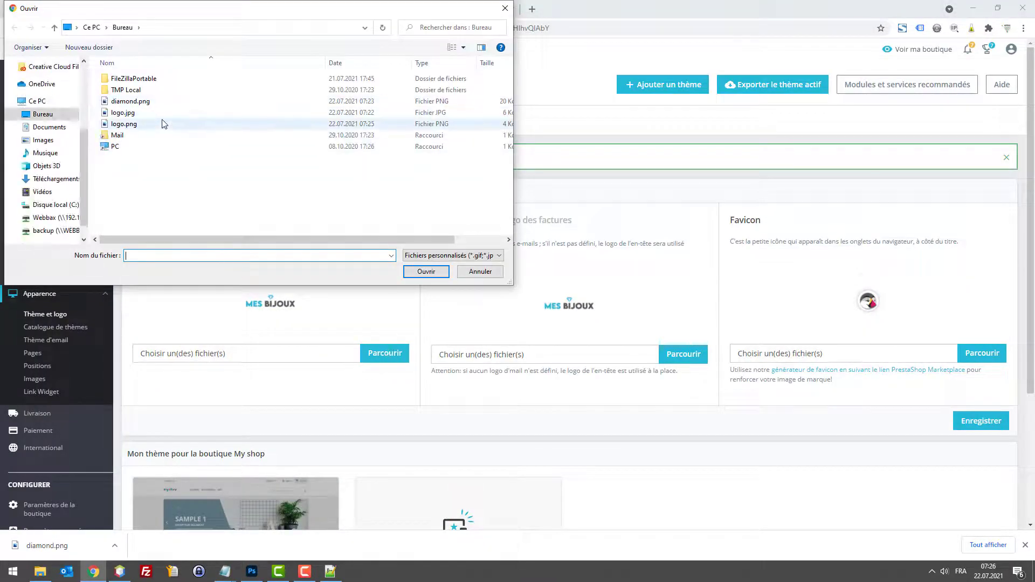
double_click(123, 124)
click(981, 420)
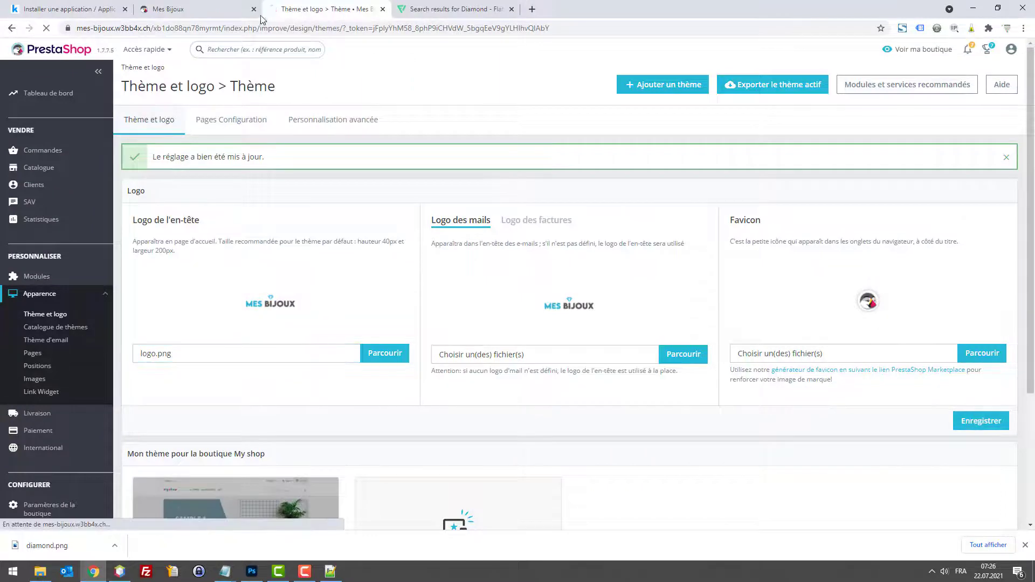
Step: Reload the storefront and preview it in mobile, then desktop, layout
click(211, 9)
key(F5)
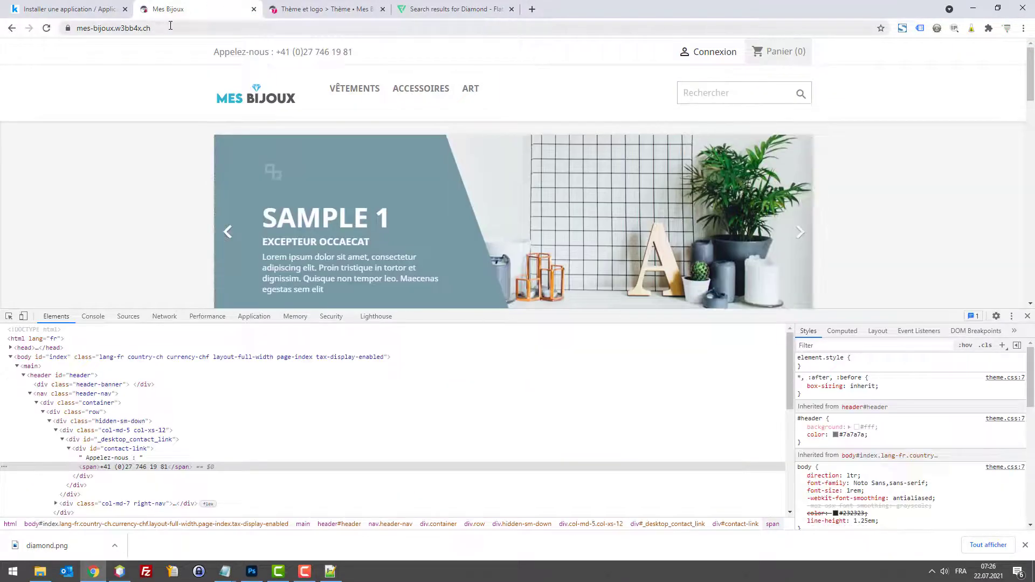
click(24, 316)
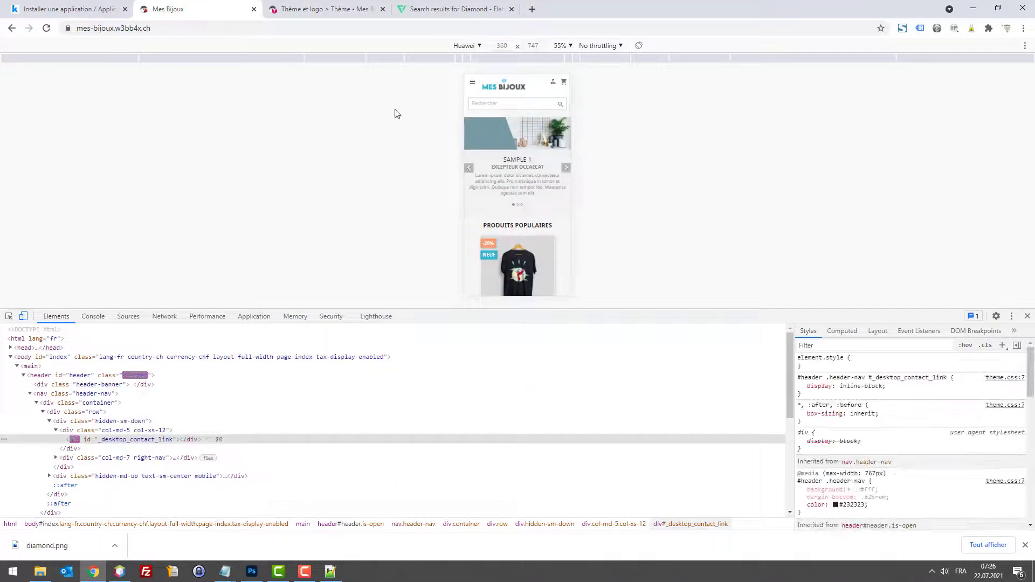
key(F12)
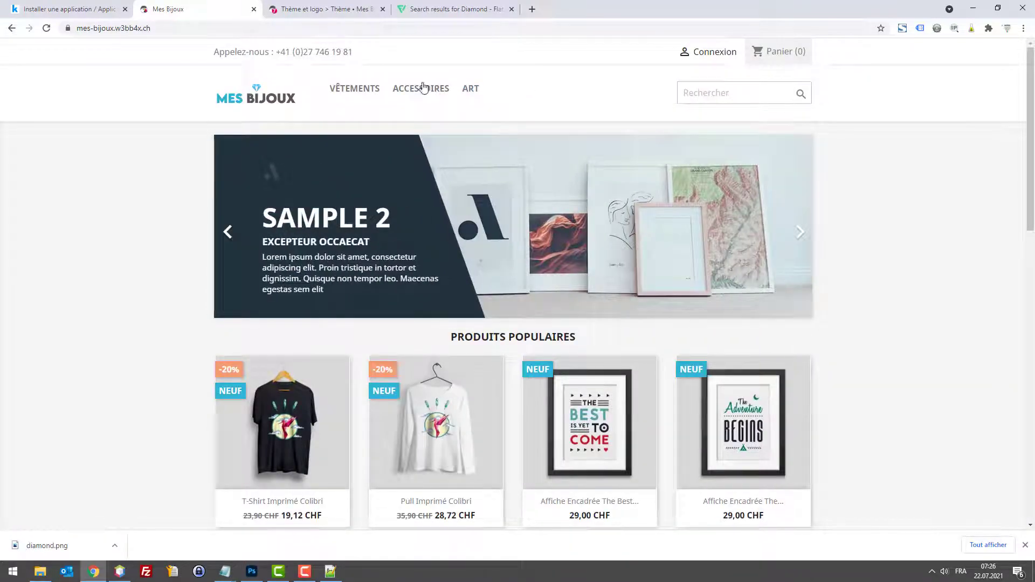
click(251, 571)
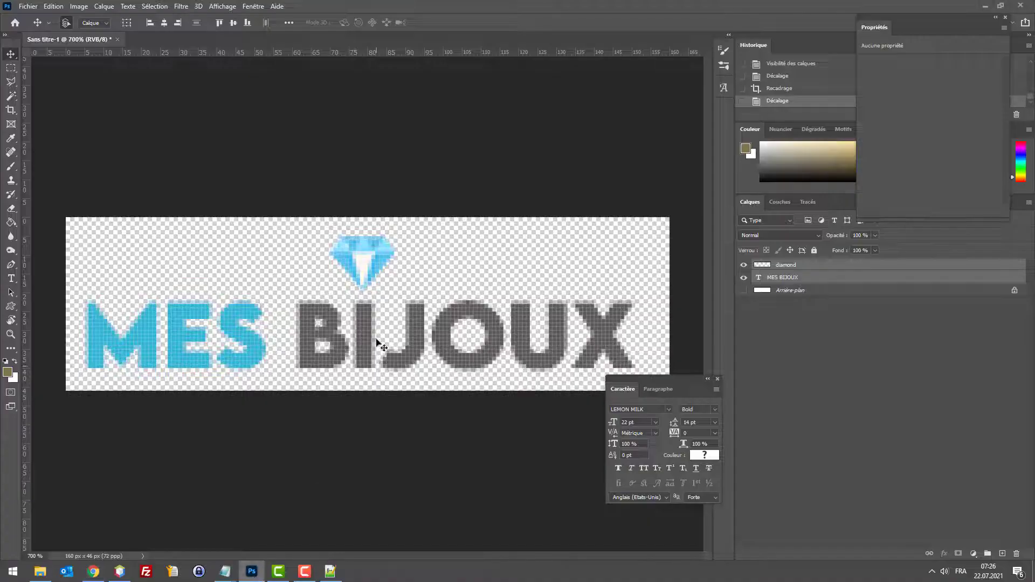
Step: Nudge the diamond and text up, then fine-tune the MES BIJOUX text position
key(Up)
key(Up)
key(Up)
key(Up)
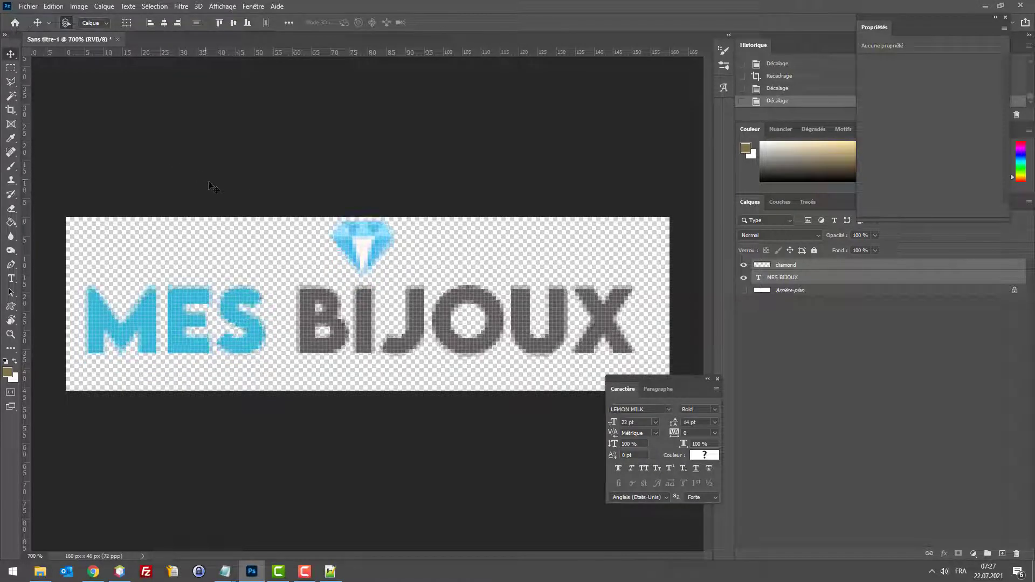
click(809, 278)
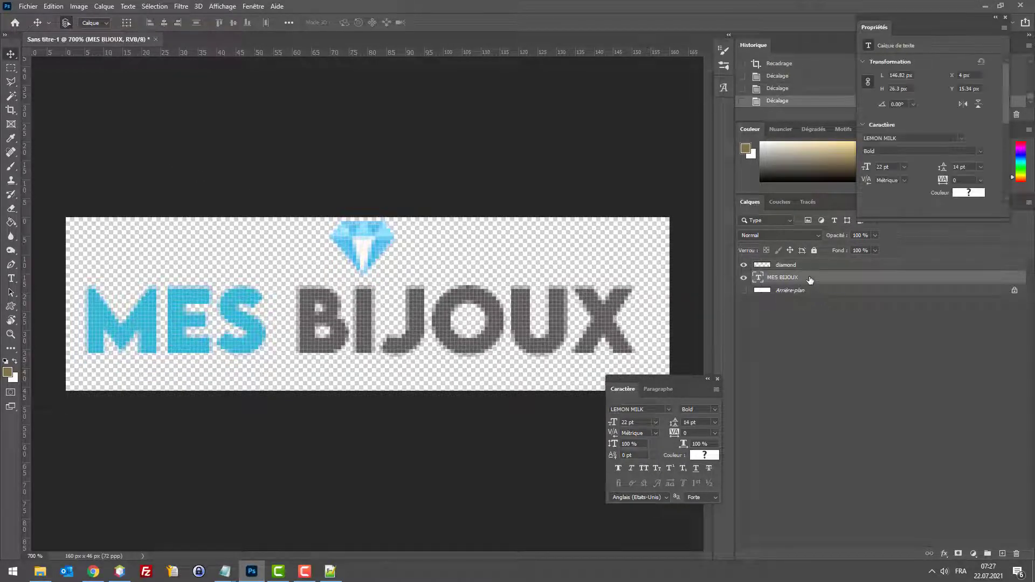
key(Up)
key(Up)
key(Left)
key(Up)
key(Up)
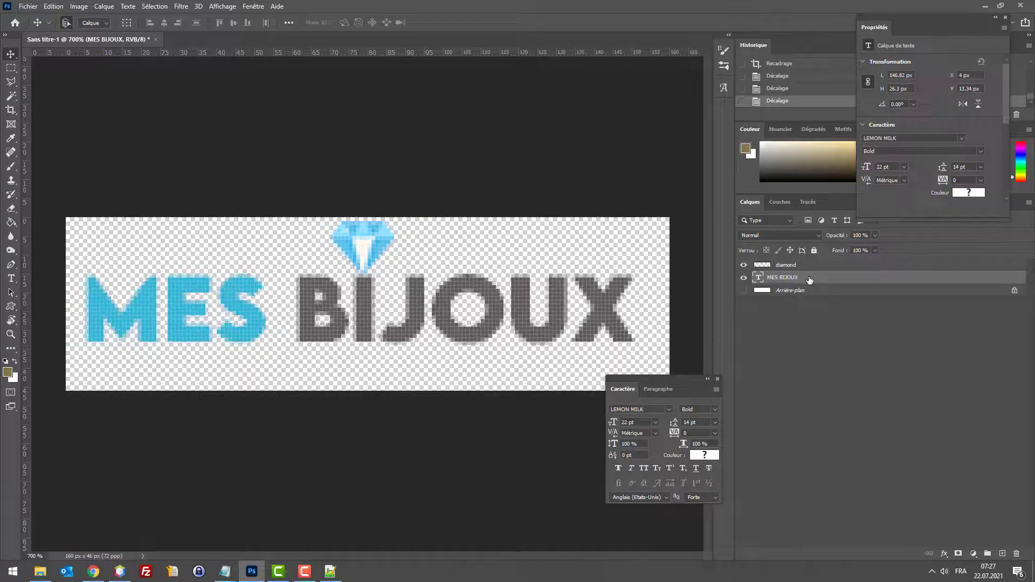
key(Right)
Step: Scale the diamond down to about 88% and nudge the text and diamond down one pixel
click(808, 265)
key(ctrl+t)
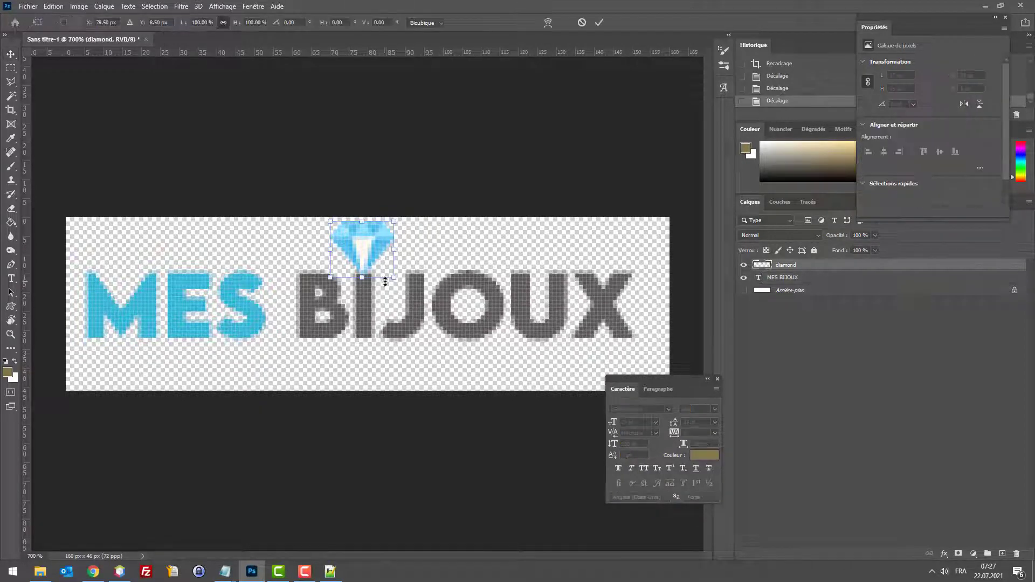
drag(394, 272, 386, 270)
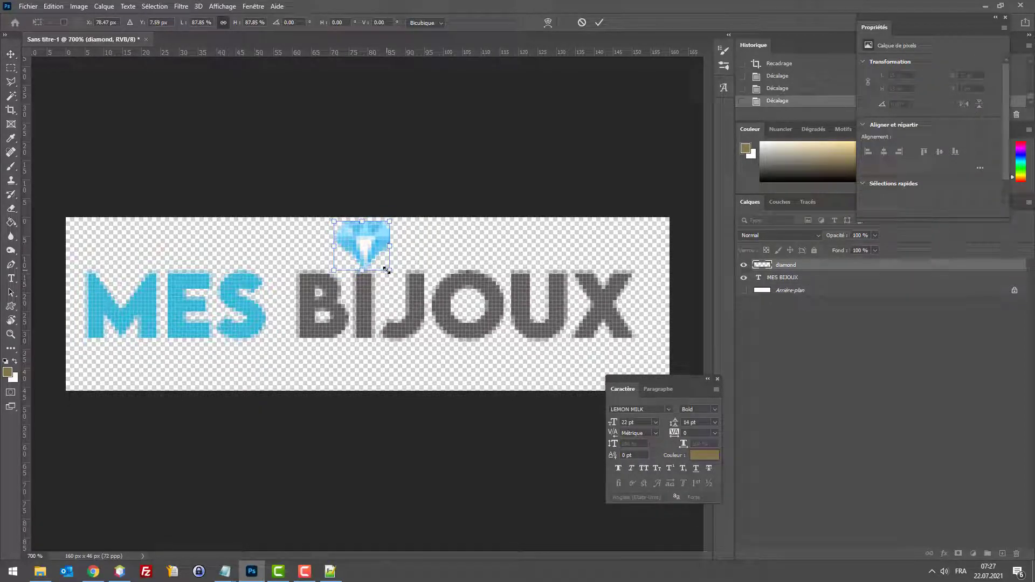
key(Return)
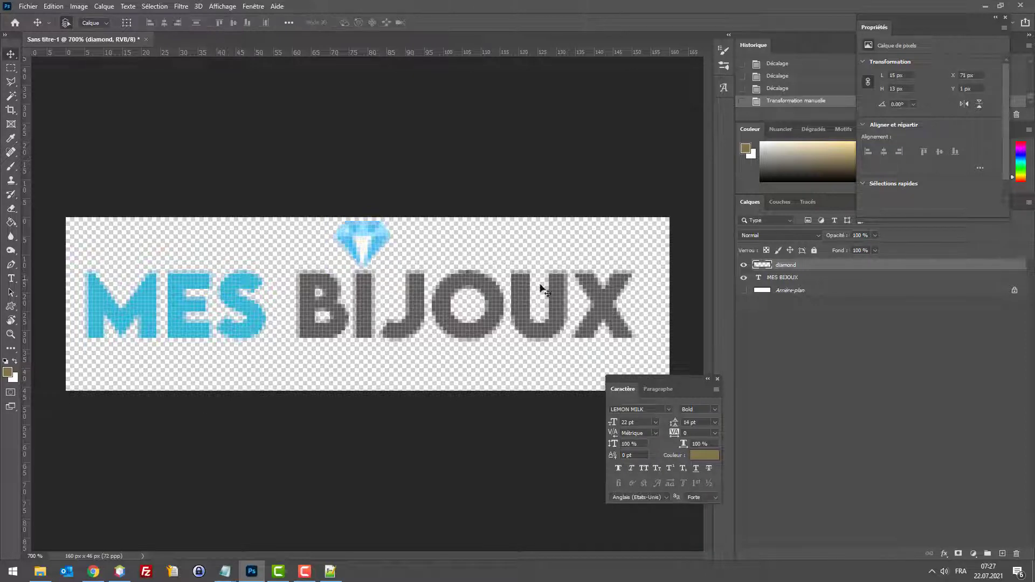
click(796, 278)
key(Down)
click(795, 266)
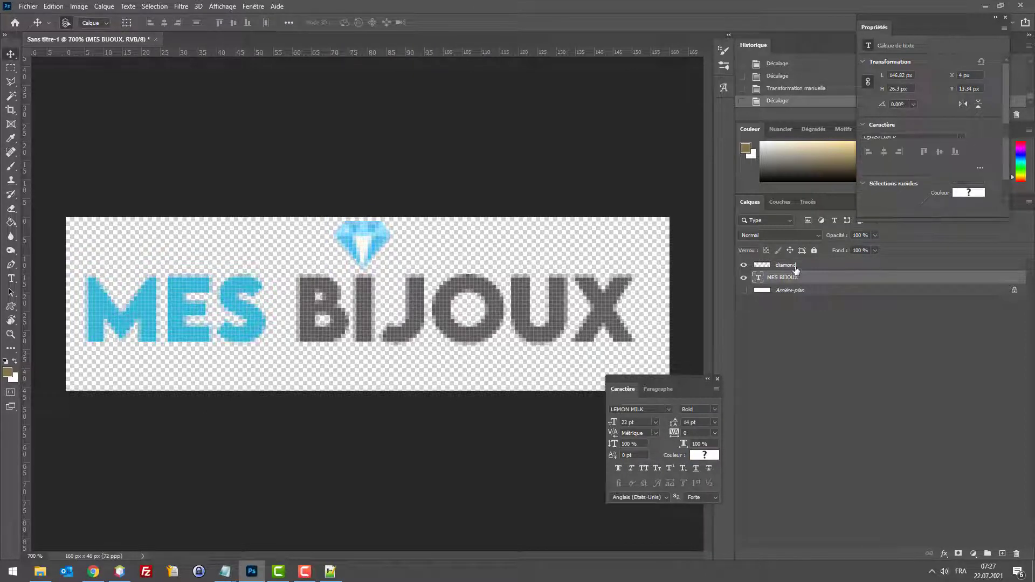
key(Down)
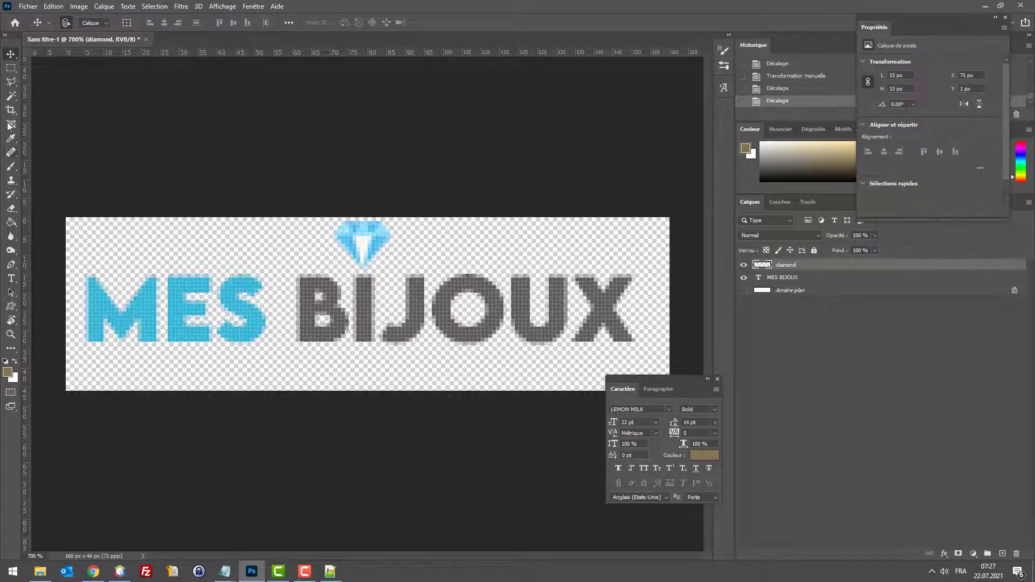
Step: Crop away the empty canvas below the logo, leaving 160×36 px
key(c)
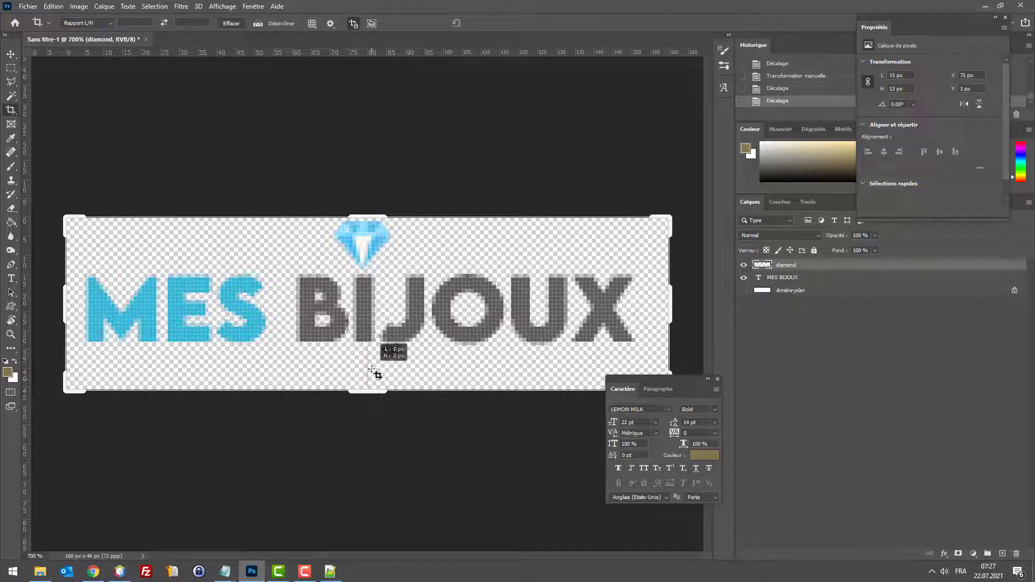
drag(371, 389, 373, 372)
key(Return)
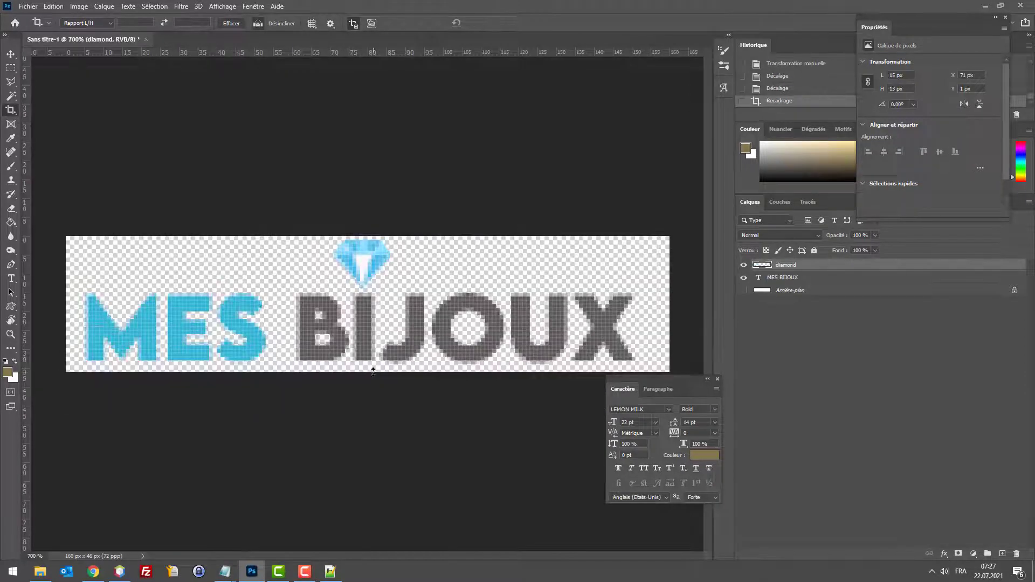
Step: Export the cropped logo as PNG-24 for web, overwriting logo.png
key(ctrl+alt+shift+s)
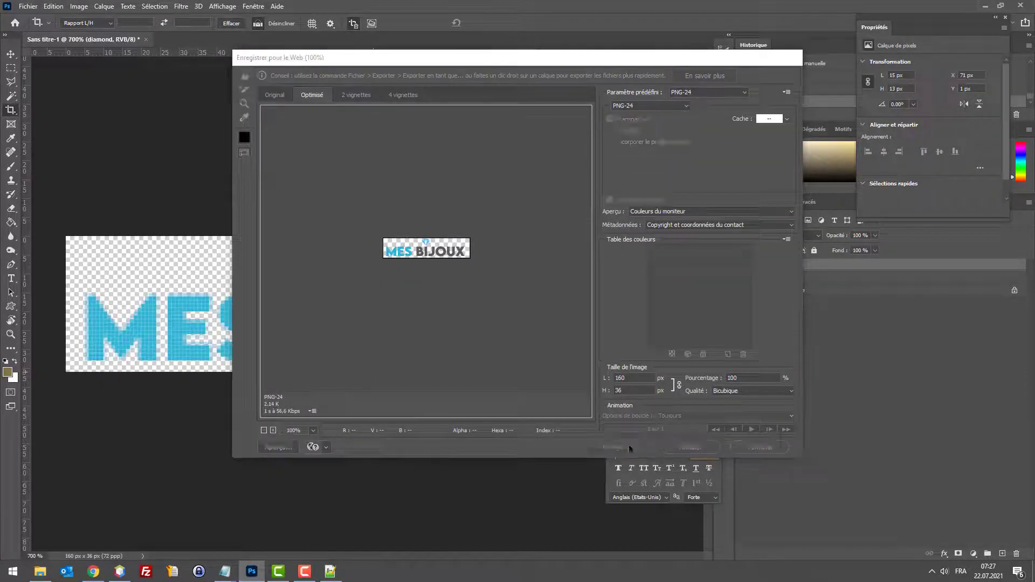
click(629, 447)
double_click(489, 140)
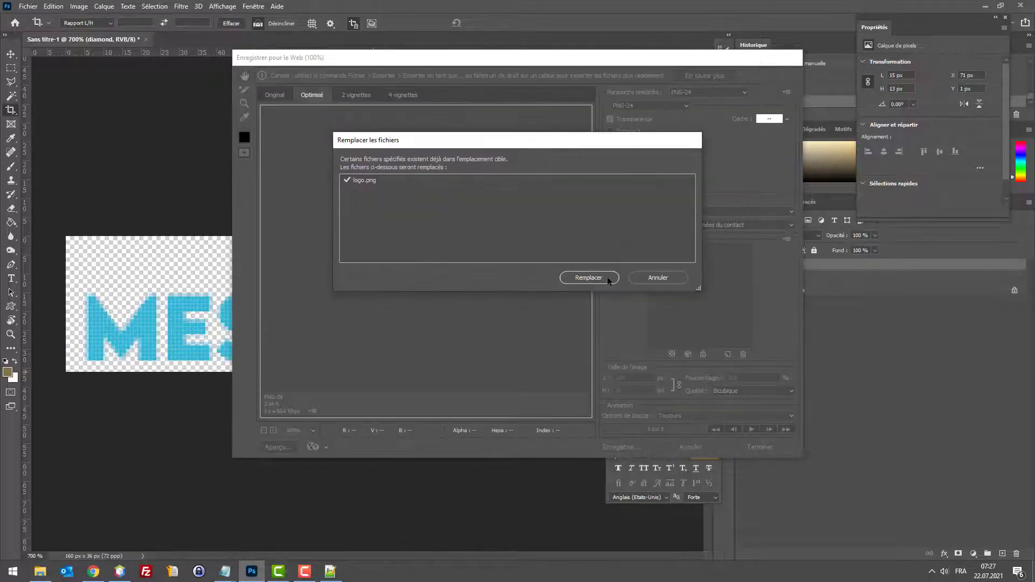
click(589, 277)
click(93, 572)
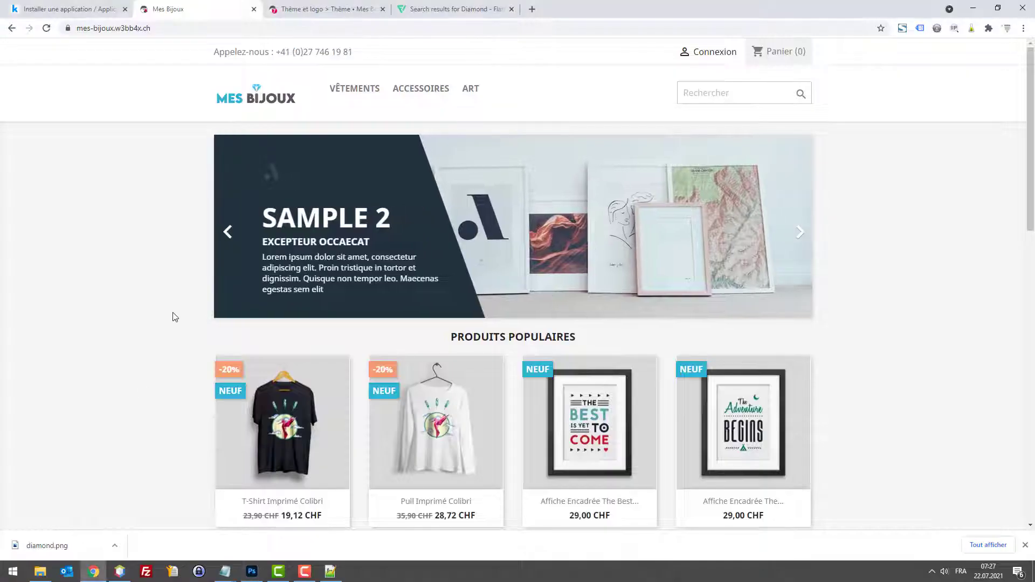
Step: Choose the re-exported logo.png as the header logo on the Thème et logo page
click(322, 4)
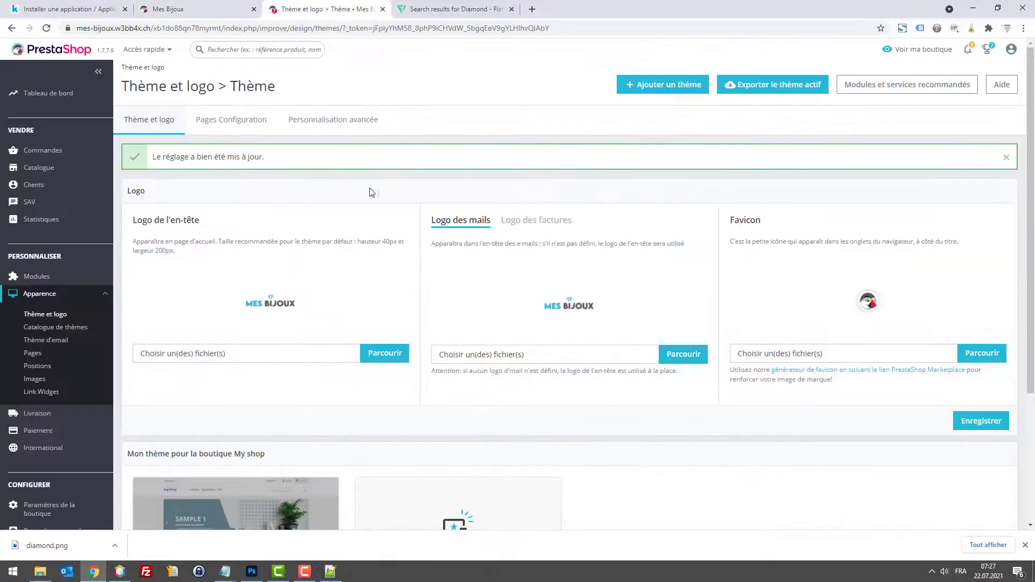
click(381, 354)
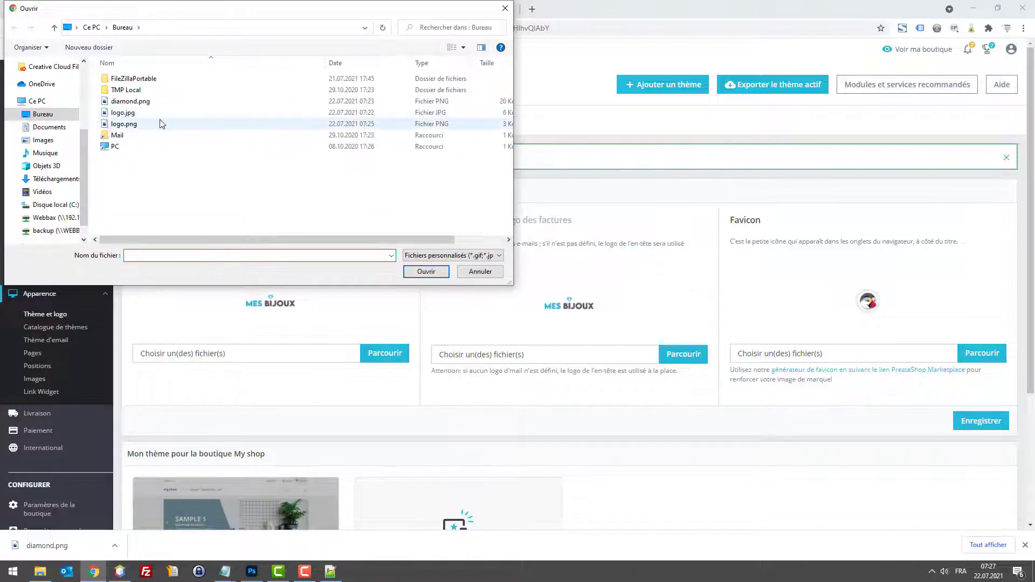
double_click(160, 124)
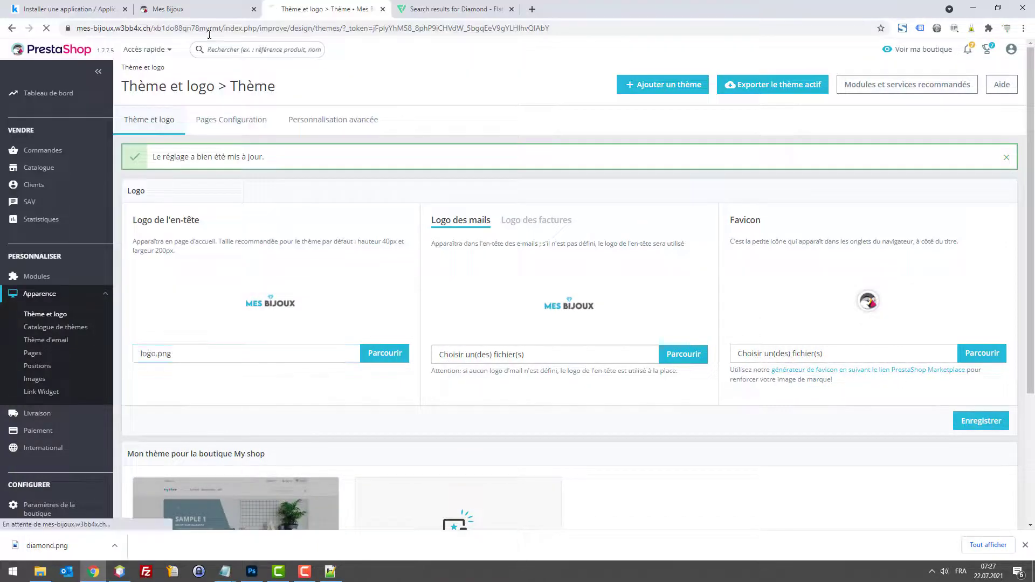
Step: Check that the storefront header shows the updated diamond logo
click(211, 10)
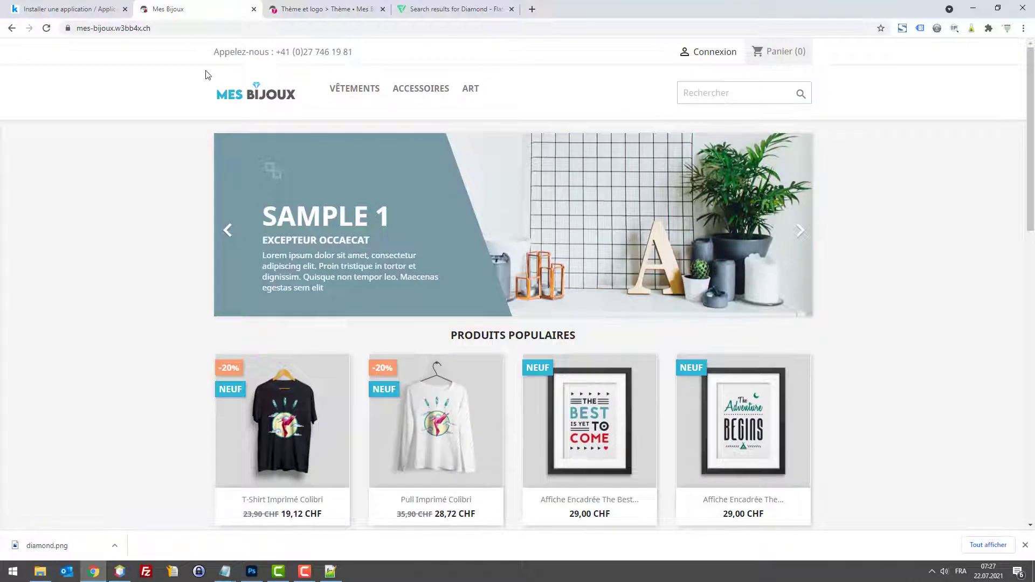
scroll(251, 133, down, 1)
scroll(251, 134, up, 1)
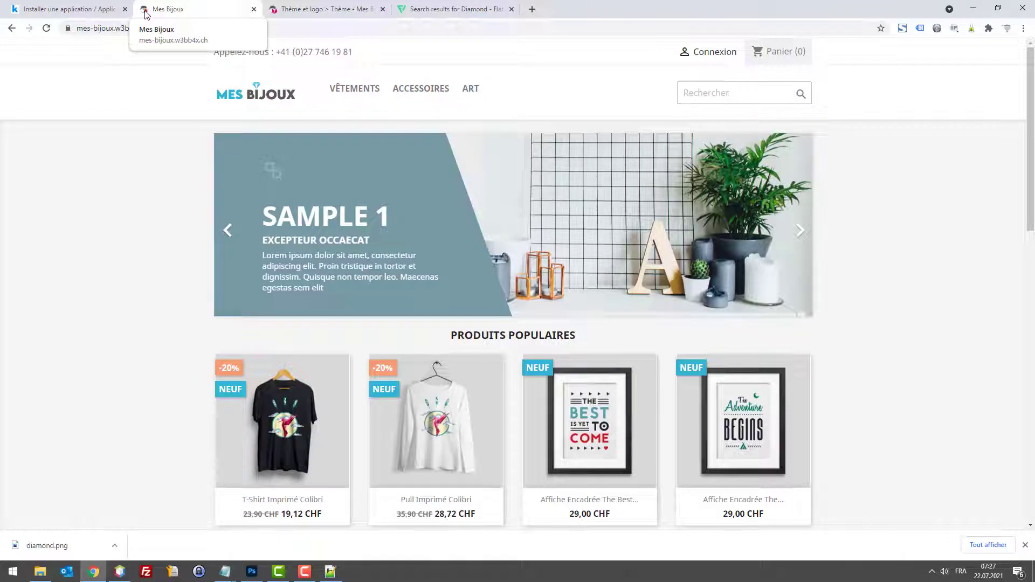
click(252, 571)
click(37, 7)
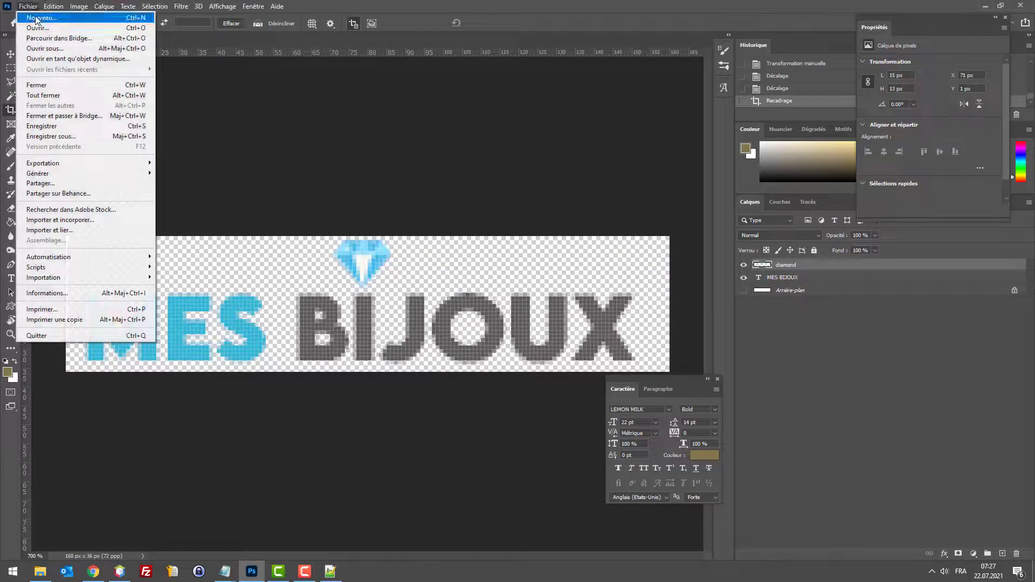
Step: Create a new blank document, Sans titre-2, with width and height of 16 pixels
click(33, 18)
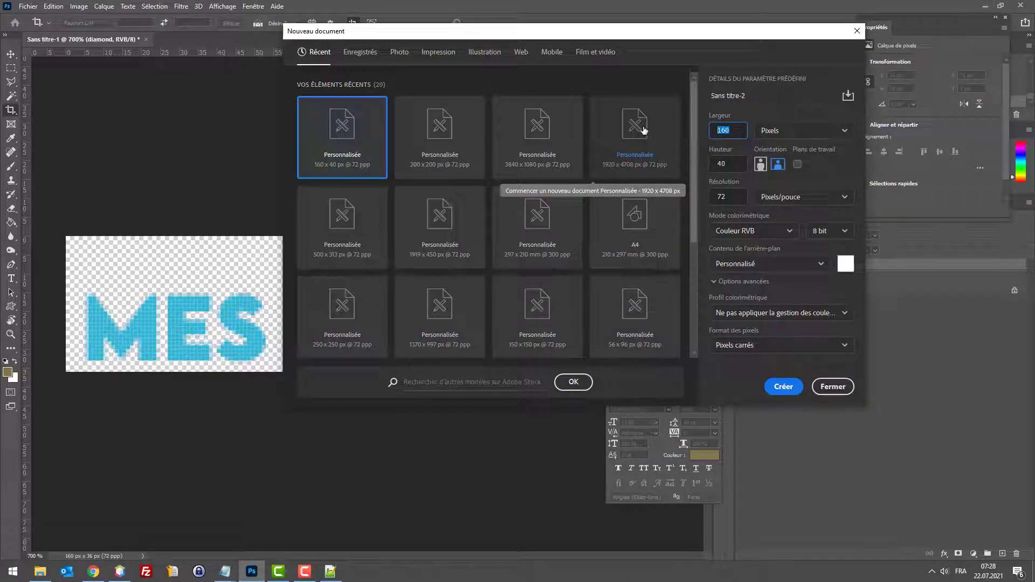
text(32)
key(Tab)
key(Tab)
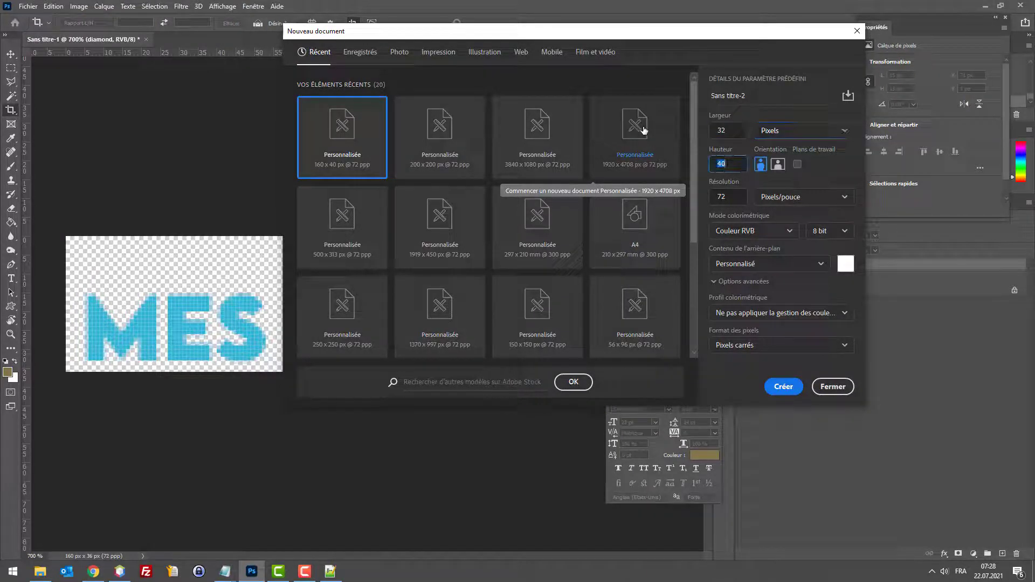
key(shift+Tab)
key(shift+Tab)
text(16)
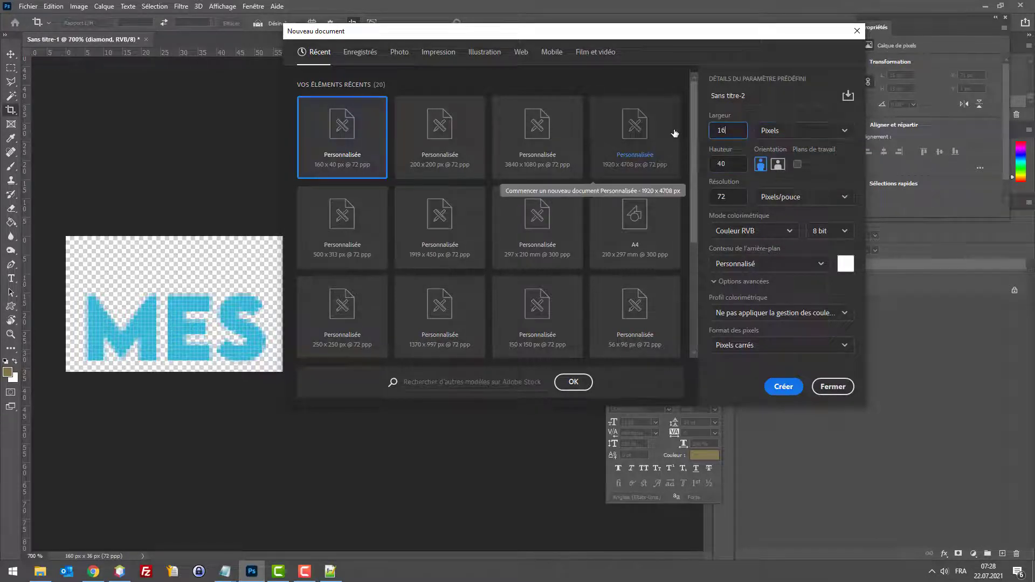
key(Tab)
key(Tab)
text(1)
key(Return)
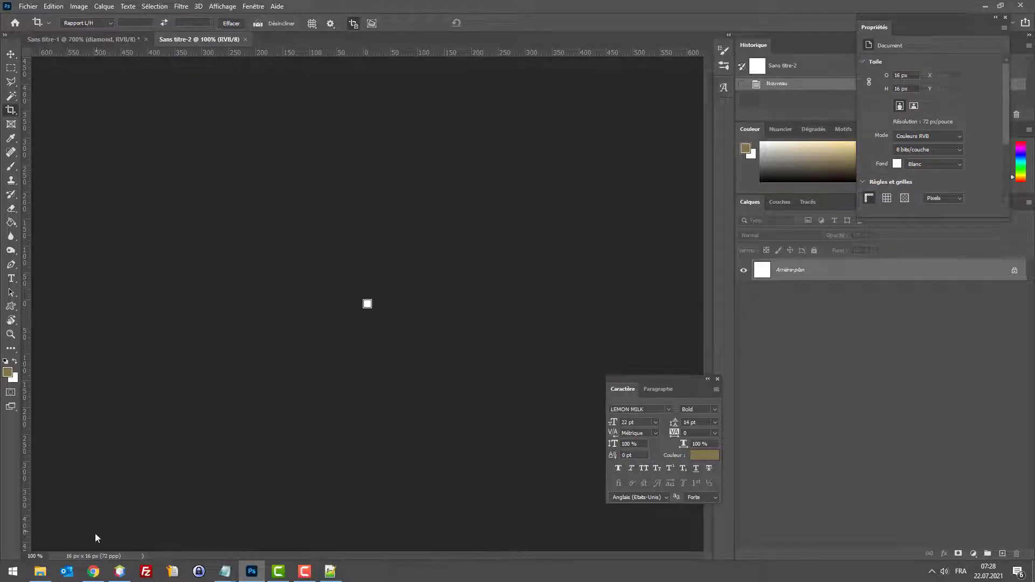
Step: Place diamond.png from Chrome's download bar into the 16 px document
click(94, 571)
double_click(736, 4)
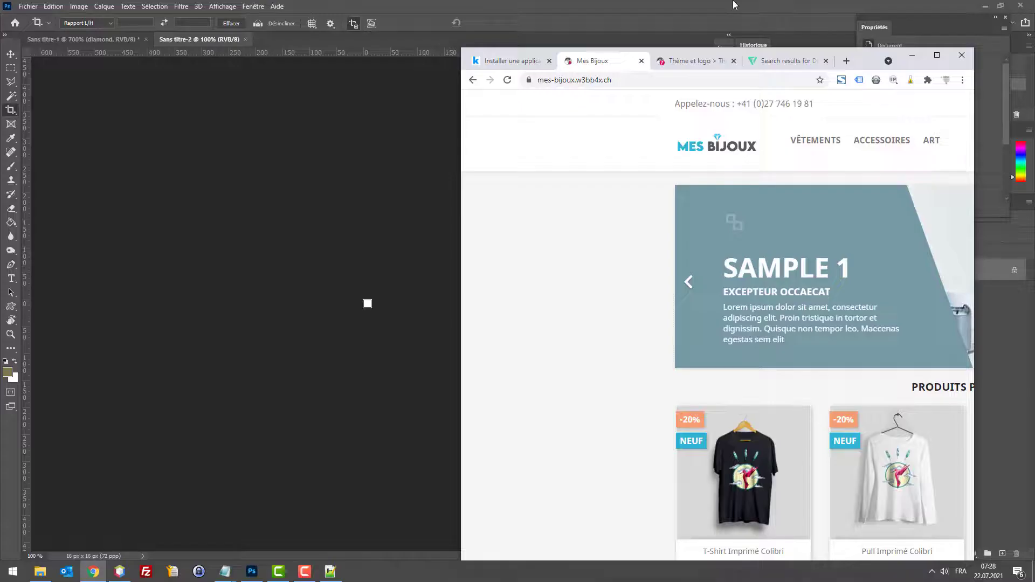
drag(869, 55, 904, 8)
drag(594, 537, 349, 306)
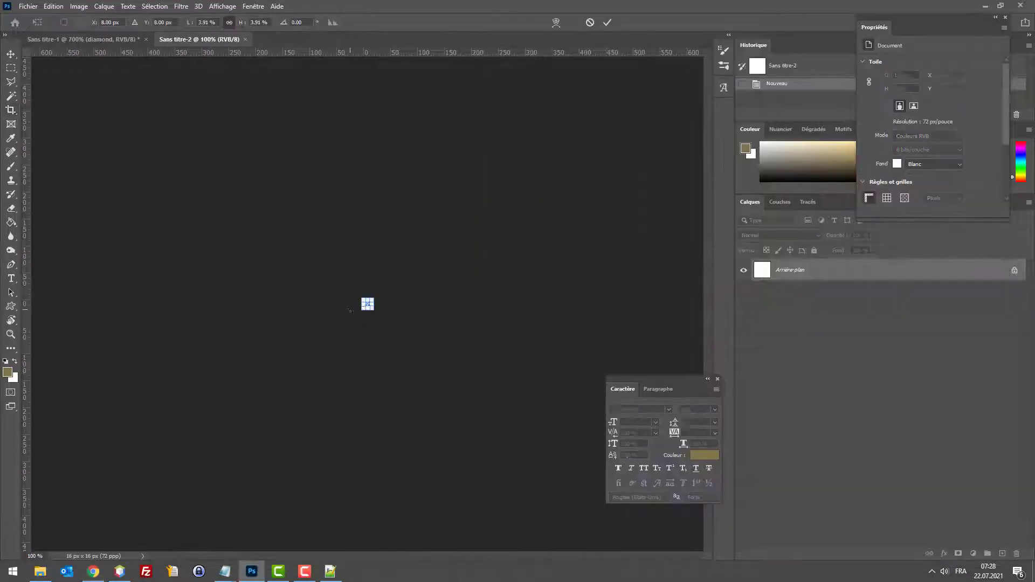
Step: Scale and commit the placed diamond, then delete its layer
scroll(360, 307, up, 6)
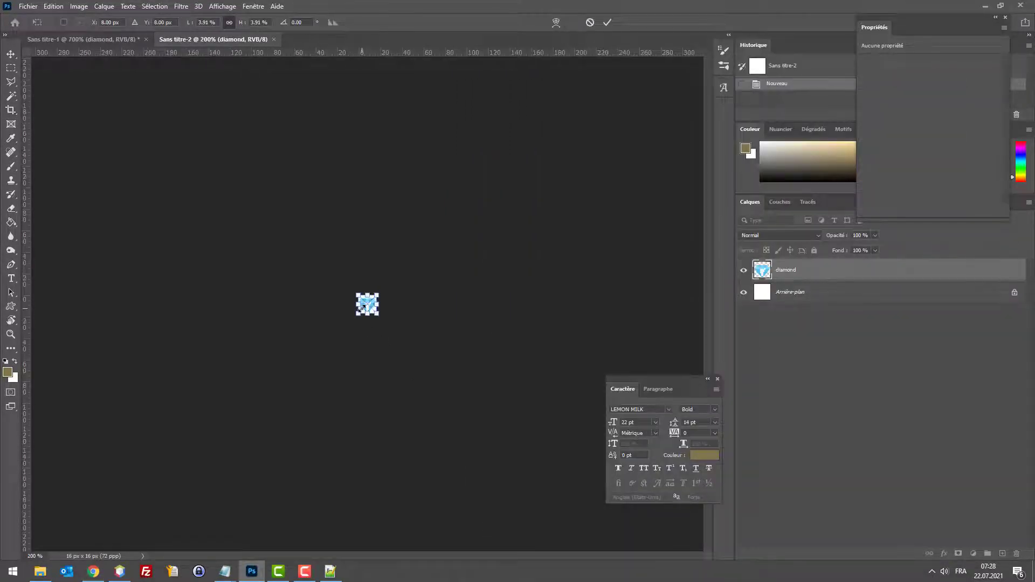
scroll(361, 307, up, 4)
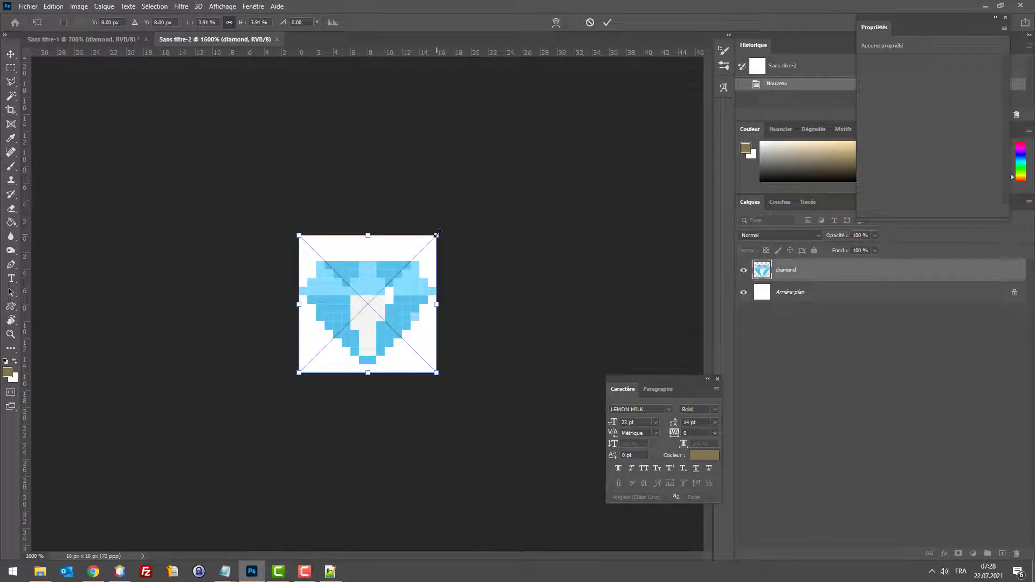
mouse_move(437, 235)
mouse_down()
mouse_move(445, 203)
mouse_move(434, 237)
mouse_up()
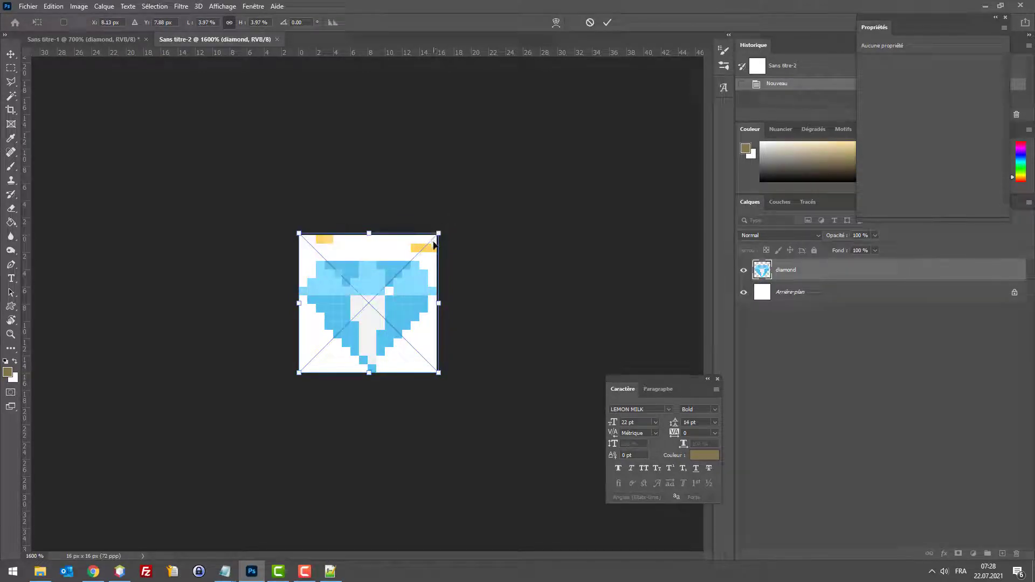
key(Return)
key(c)
key(Delete)
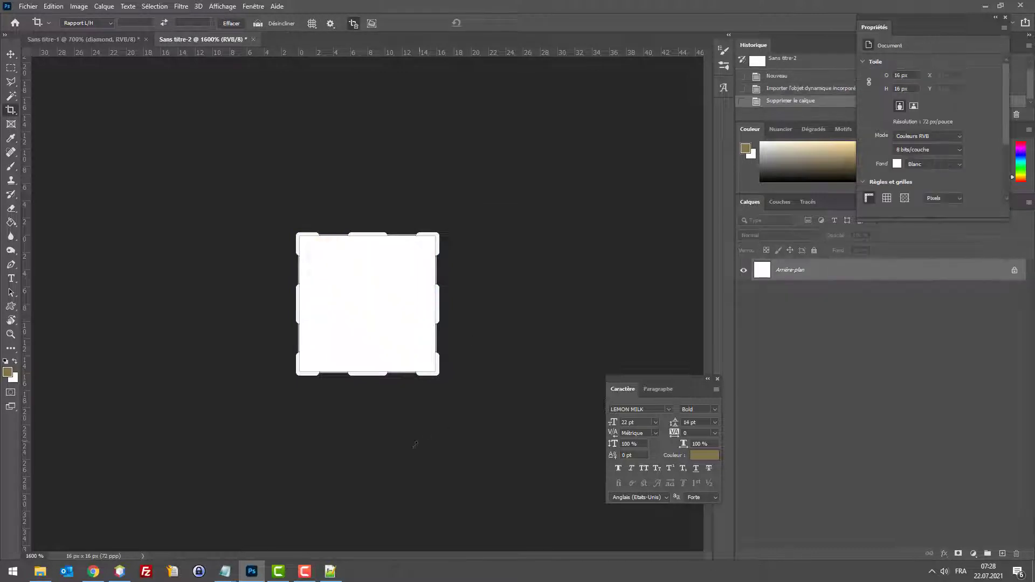
Step: Open diamond.png and erase the sparkles around the diamond
click(96, 569)
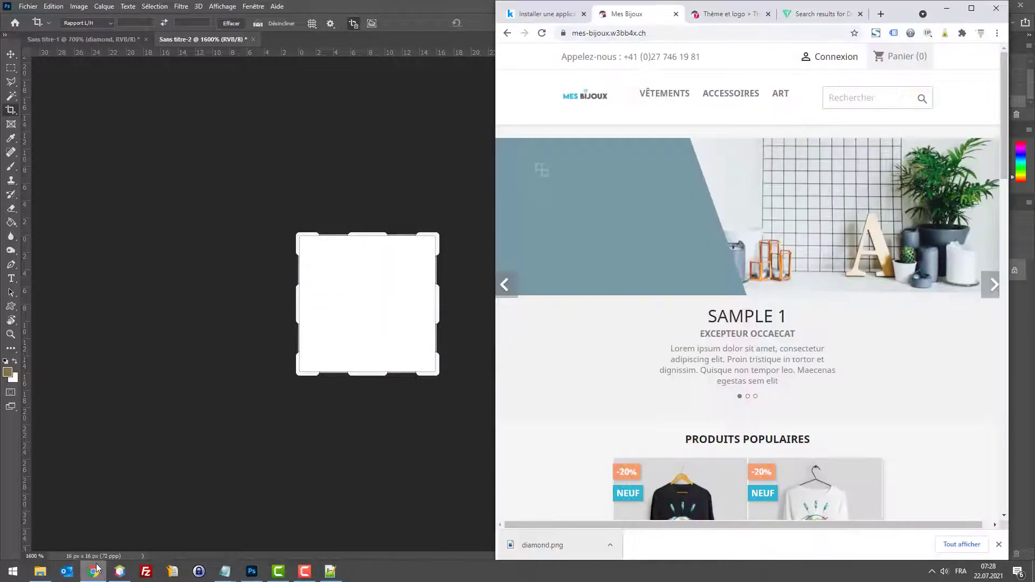
drag(520, 548, 381, 45)
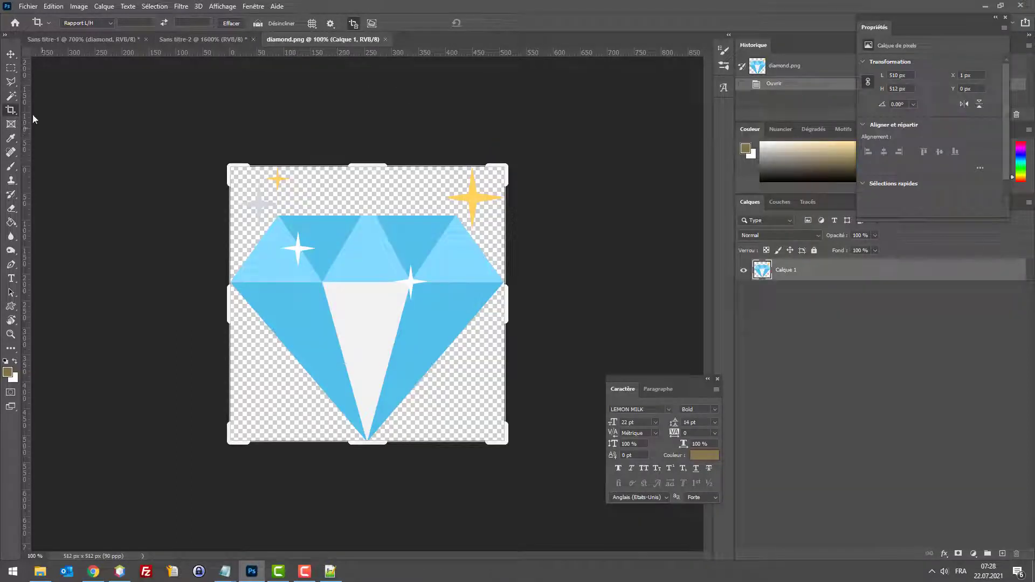
click(9, 55)
click(11, 69)
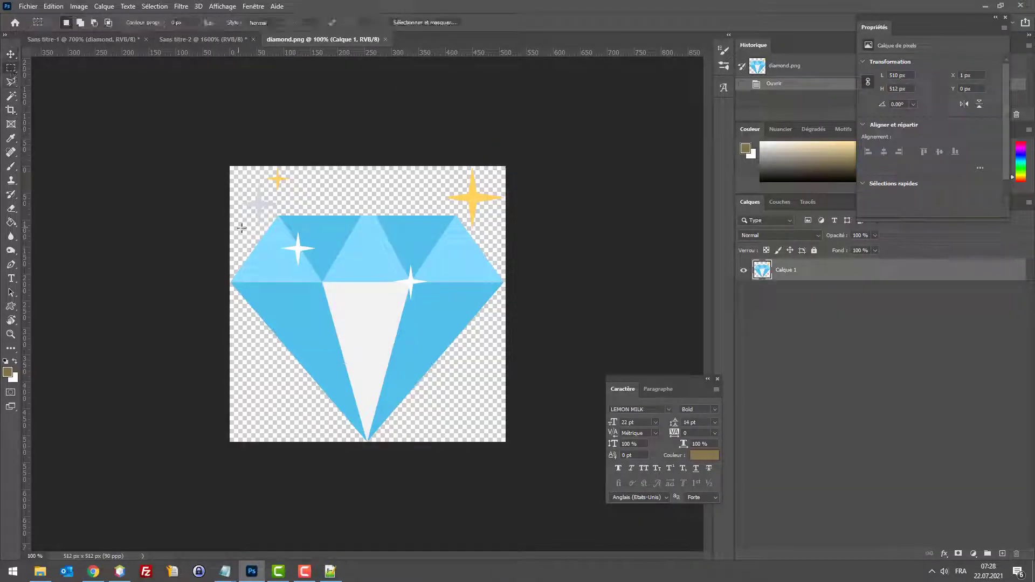
mouse_move(248, 156)
mouse_down()
mouse_move(257, 139)
mouse_move(515, 183)
mouse_move(513, 210)
mouse_move(476, 211)
mouse_move(483, 227)
mouse_move(477, 219)
mouse_up()
key(Delete)
key(ctrl+d)
key(Delete)
mouse_move(259, 206)
mouse_down()
mouse_move(239, 223)
mouse_move(462, 358)
mouse_move(501, 453)
mouse_move(511, 439)
mouse_up()
key(Delete)
key(ctrl+d)
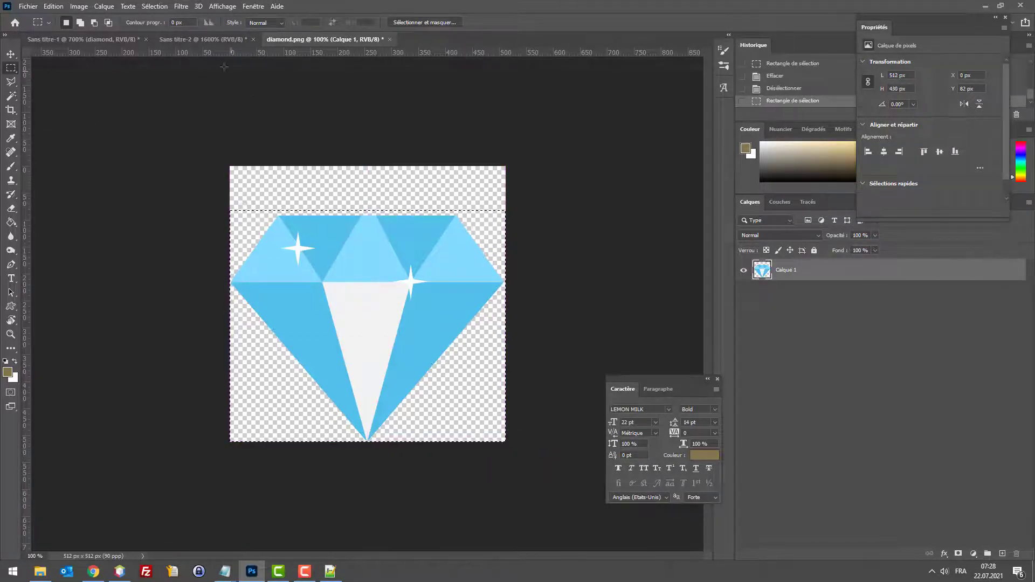
Step: Copy the diamond and paste it into Sans titre-2 as Calque 1
key(ctrl+c)
click(209, 39)
key(ctrl+v)
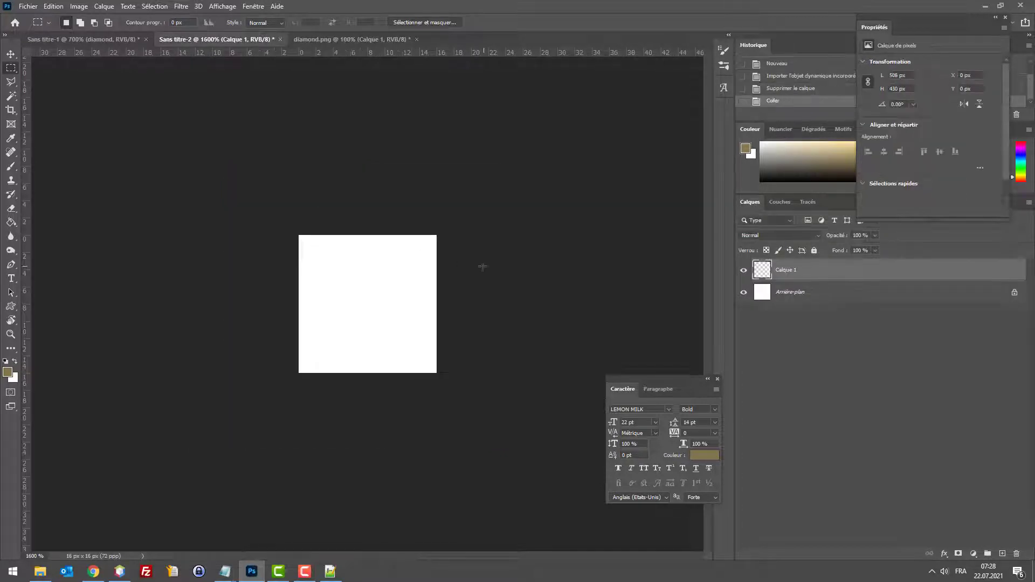
Step: Scale the pasted diamond down to roughly 16 × 13 pixels and position it in the canvas
key(ctrl+t)
key(ctrl+minus)
key(ctrl+minus)
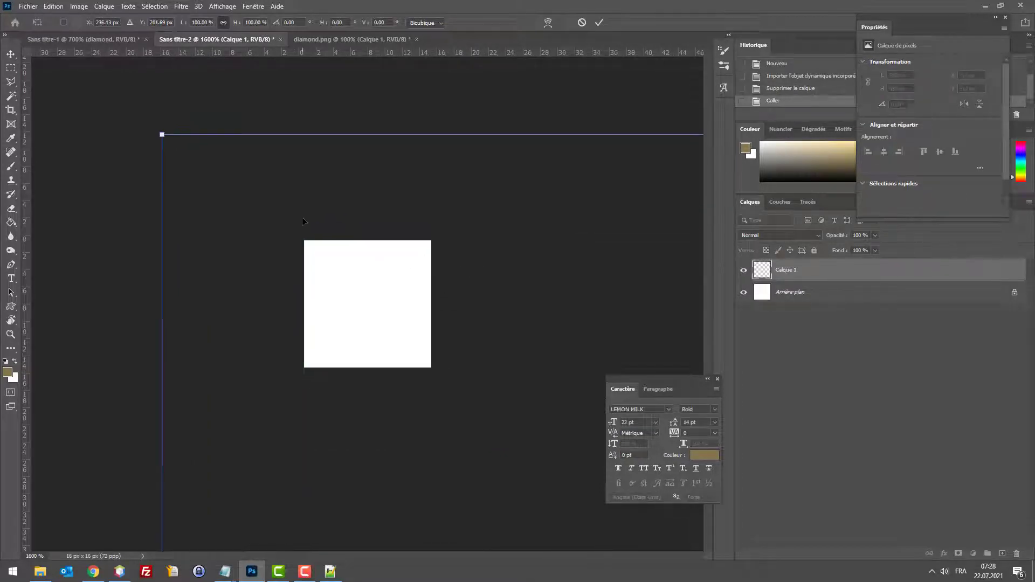
key(ctrl+minus)
key(ctrl+minus)
key(ctrl+minus)
key(ctrl+minus)
key(ctrl+minus)
key(ctrl+minus)
key(ctrl+minus)
key(ctrl+minus)
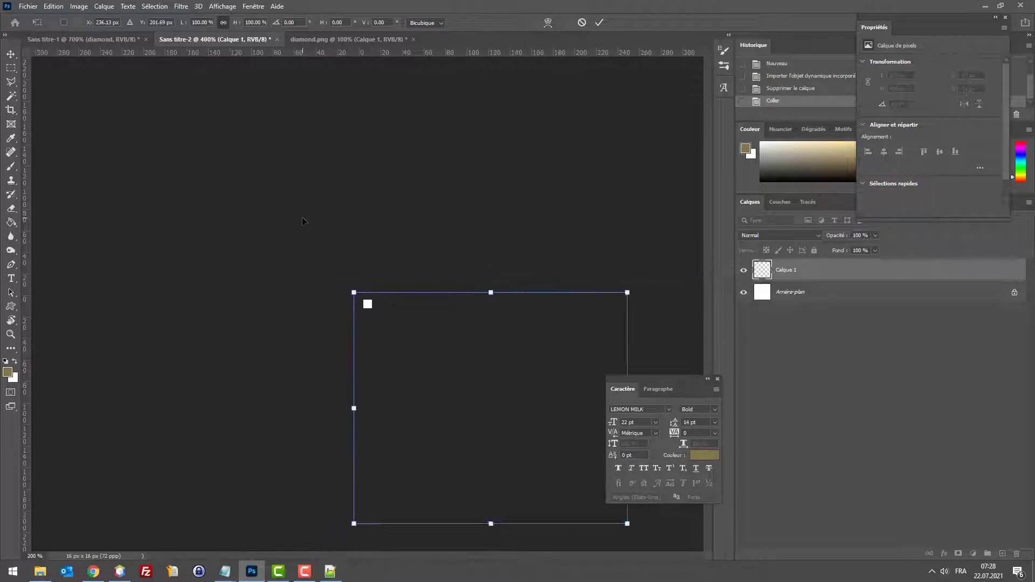
drag(544, 456, 458, 361)
key(ctrl+plus)
key(ctrl+plus)
key(ctrl+plus)
key(ctrl+plus)
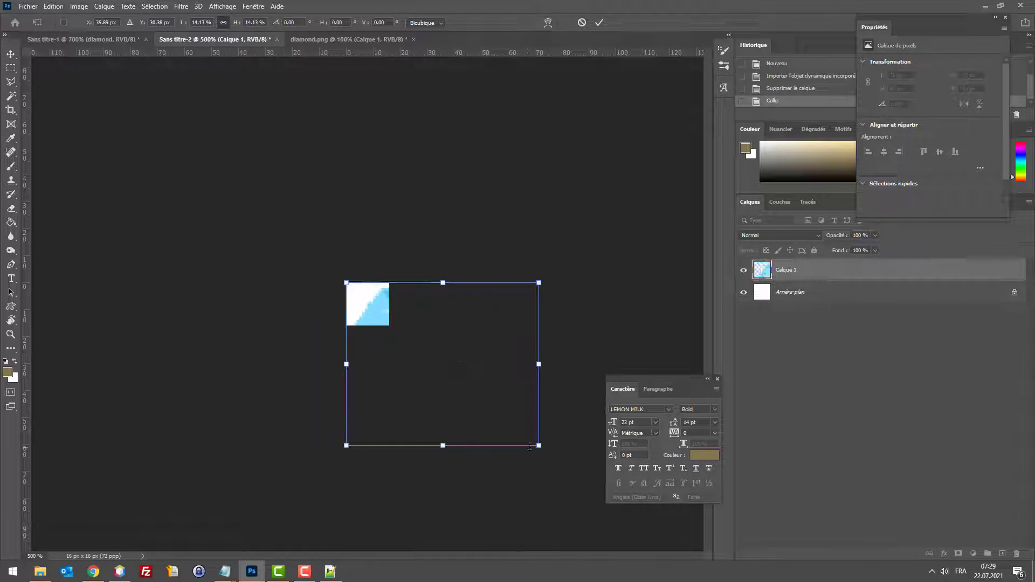
drag(538, 446, 401, 310)
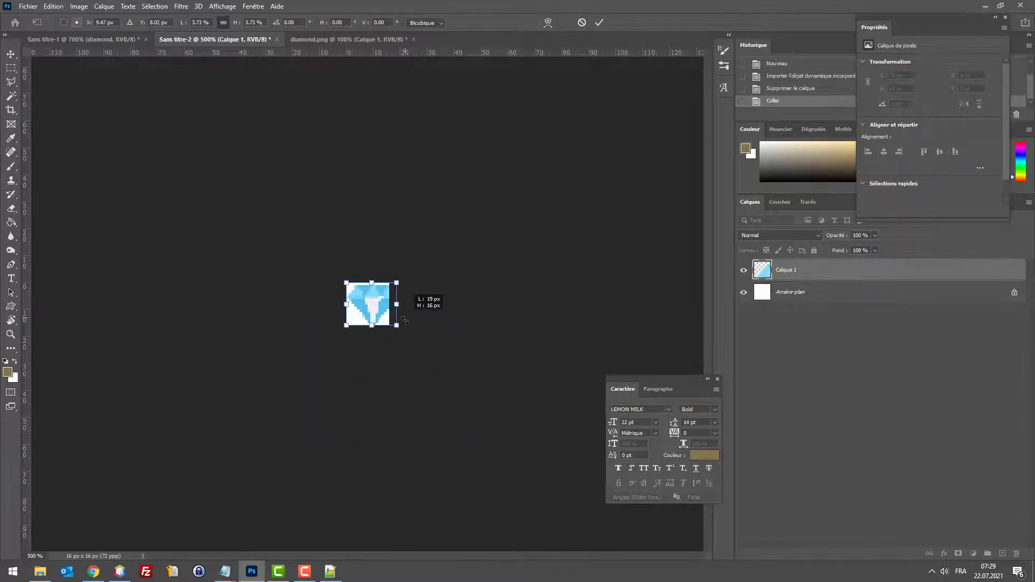
key(ctrl+plus)
key(ctrl+plus)
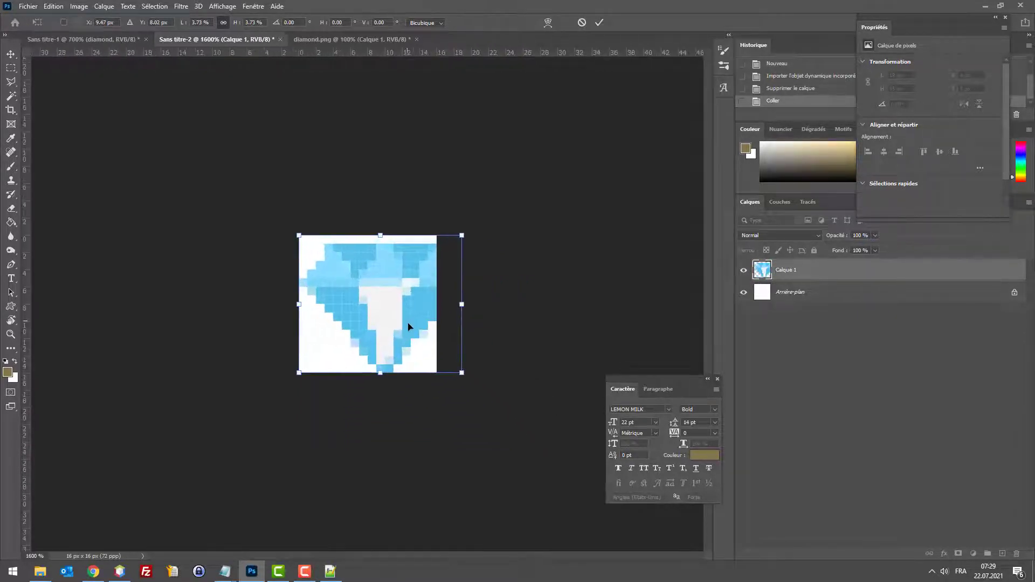
drag(470, 376, 430, 344)
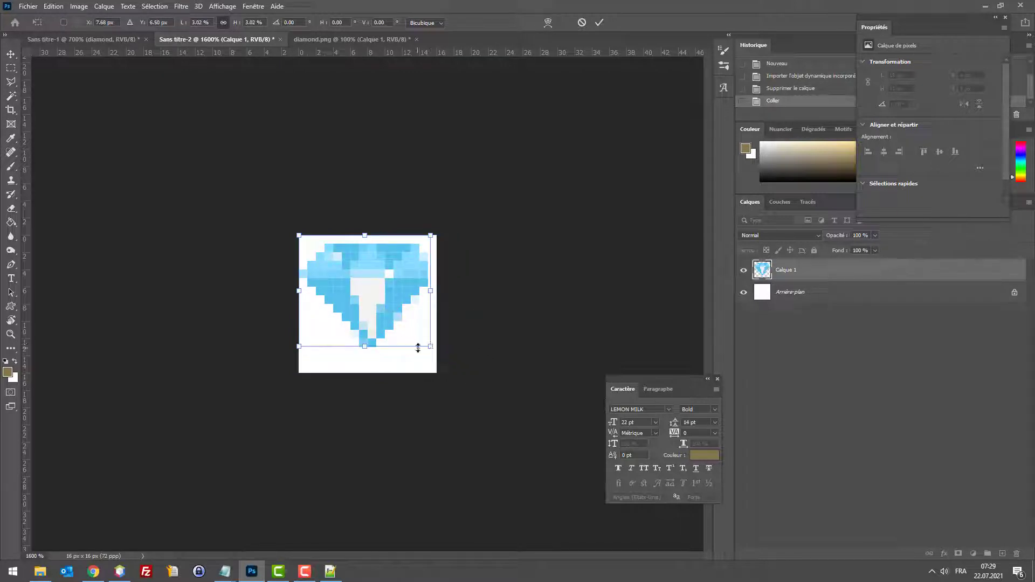
drag(381, 313, 380, 331)
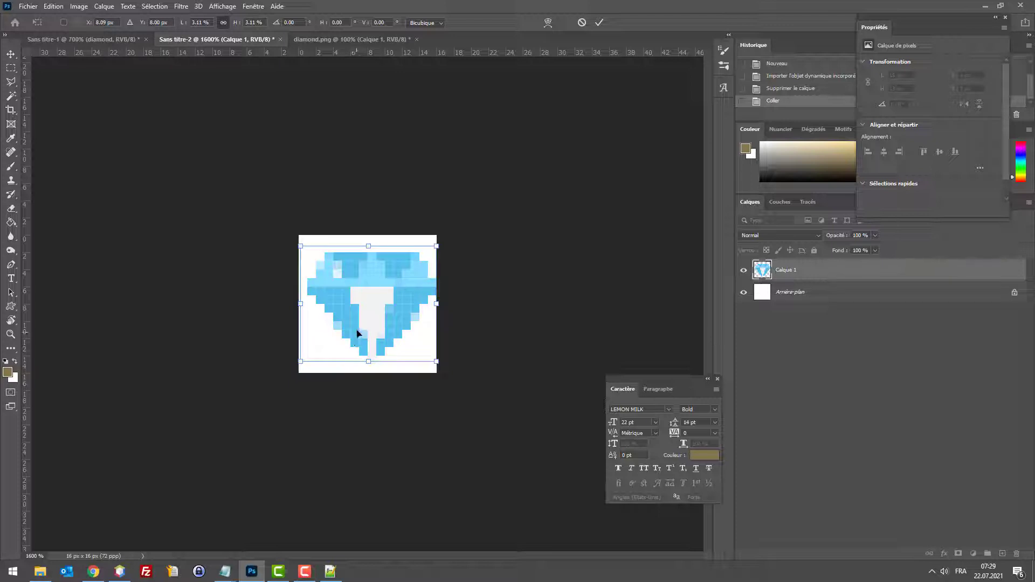
key(Left)
drag(429, 364, 437, 370)
key(Return)
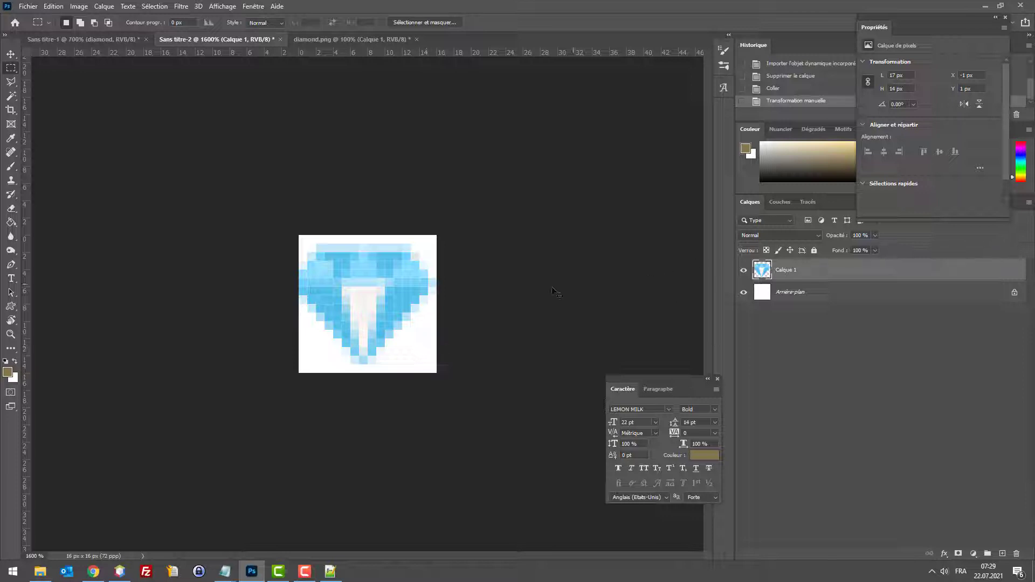
Step: Enlarge the diamond to 17 × 14 pixels and hide the white Arrière-plan layer
key(ctrl+t)
drag(437, 364, 443, 366)
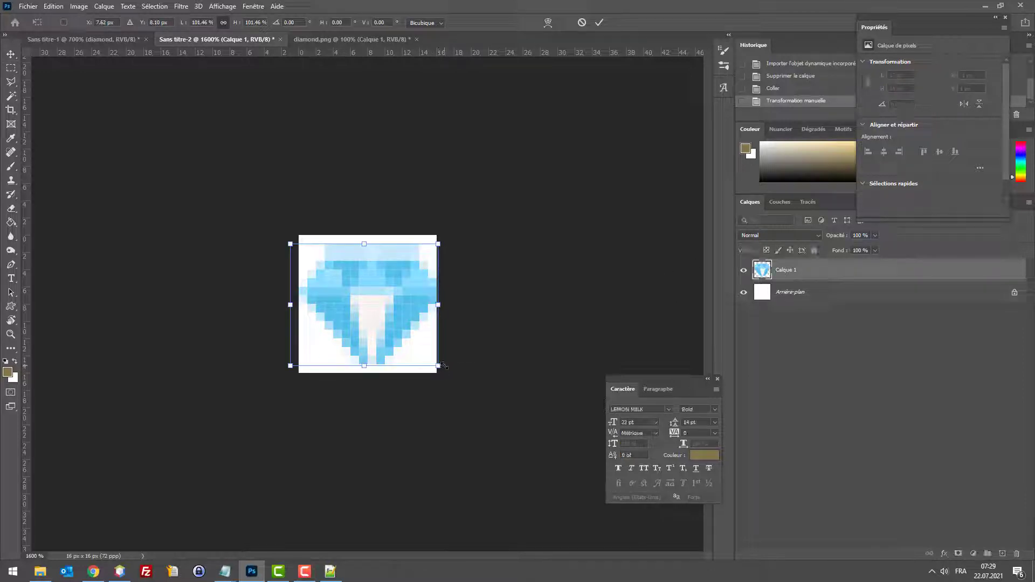
key(Return)
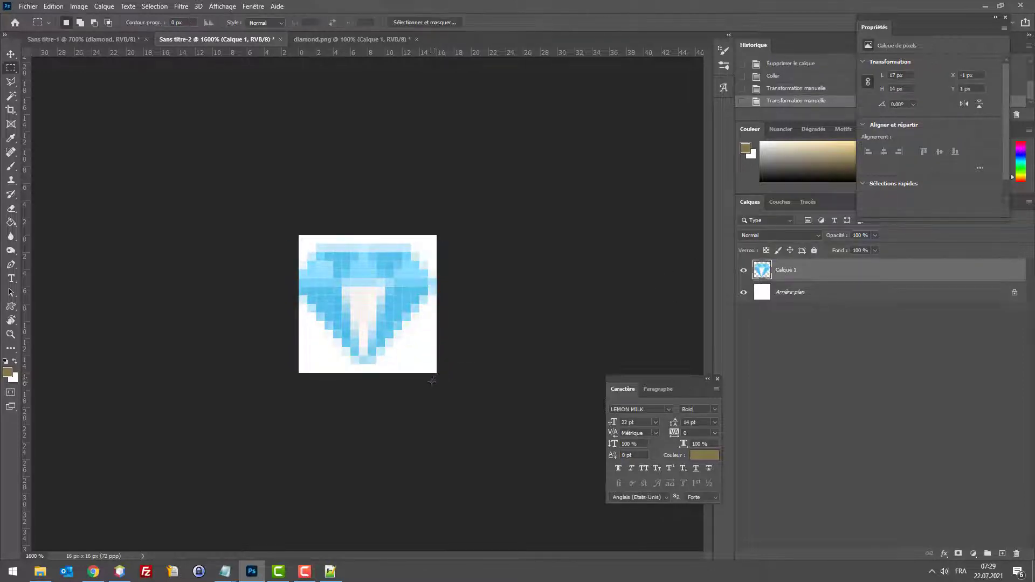
key(ctrl+t)
drag(439, 366, 442, 373)
key(Return)
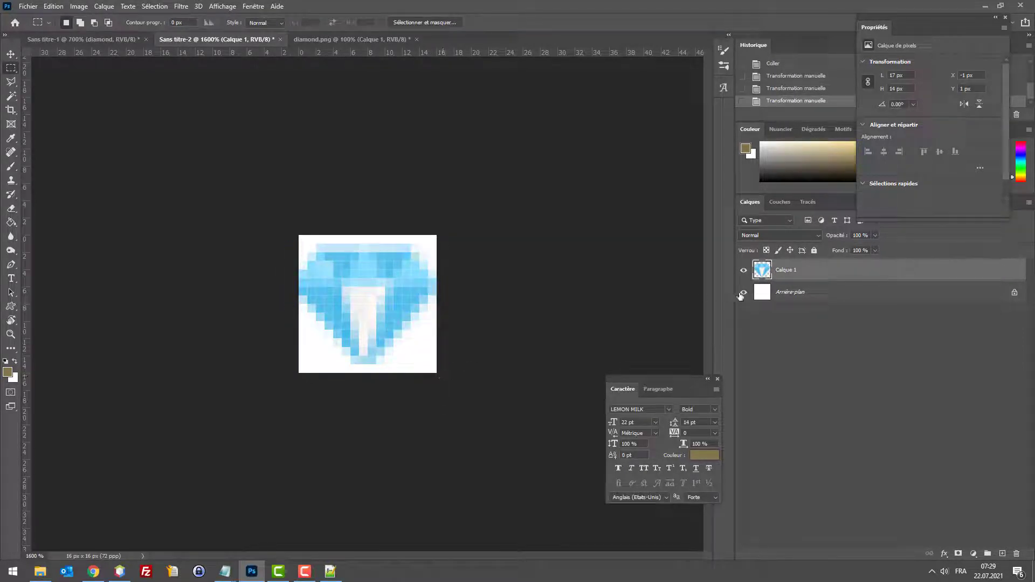
click(743, 293)
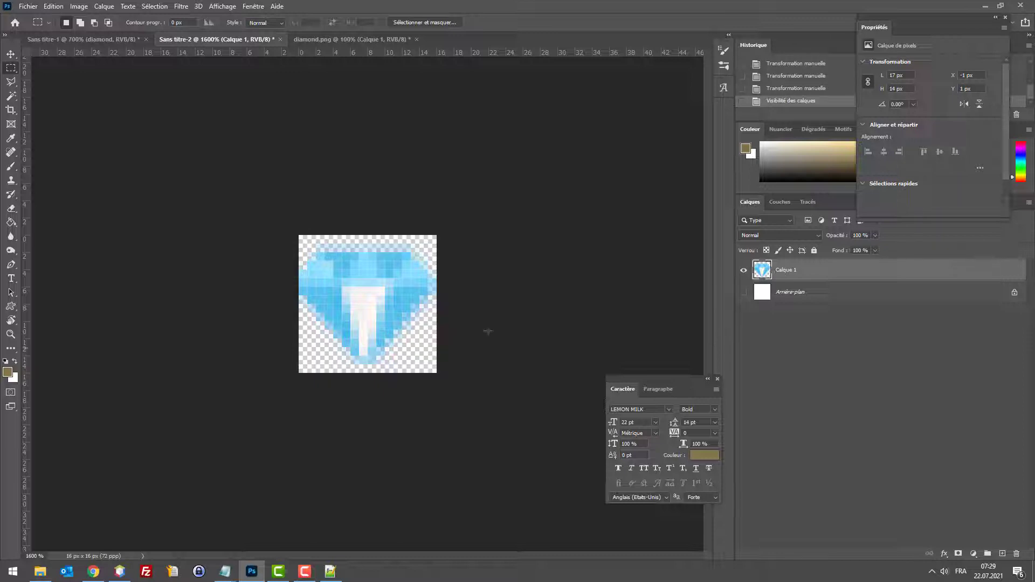
Step: Shrink the diamond back to 16 × 13 pixels and nudge it into position
key(ctrl+alt+shift+s)
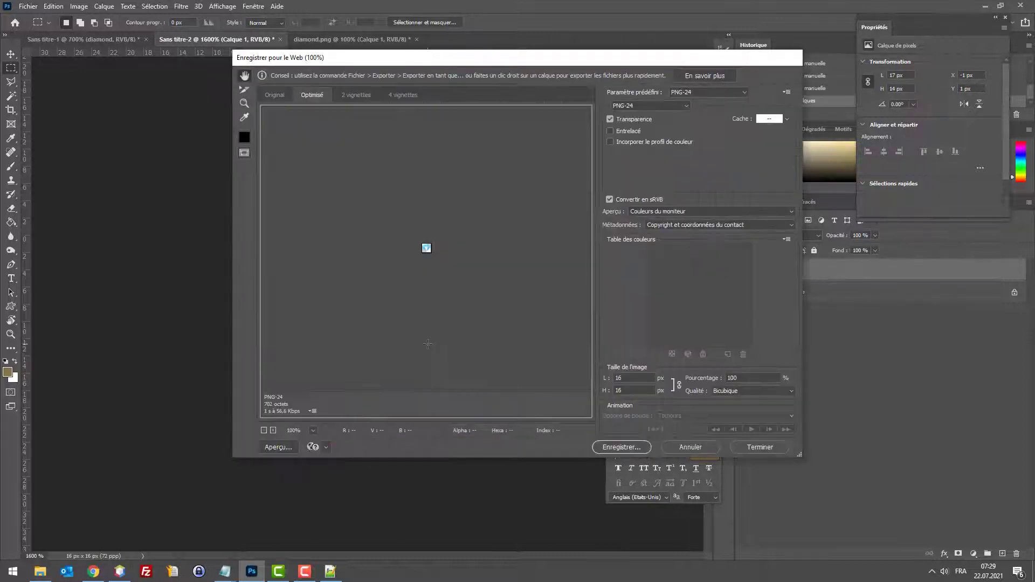
key(Escape)
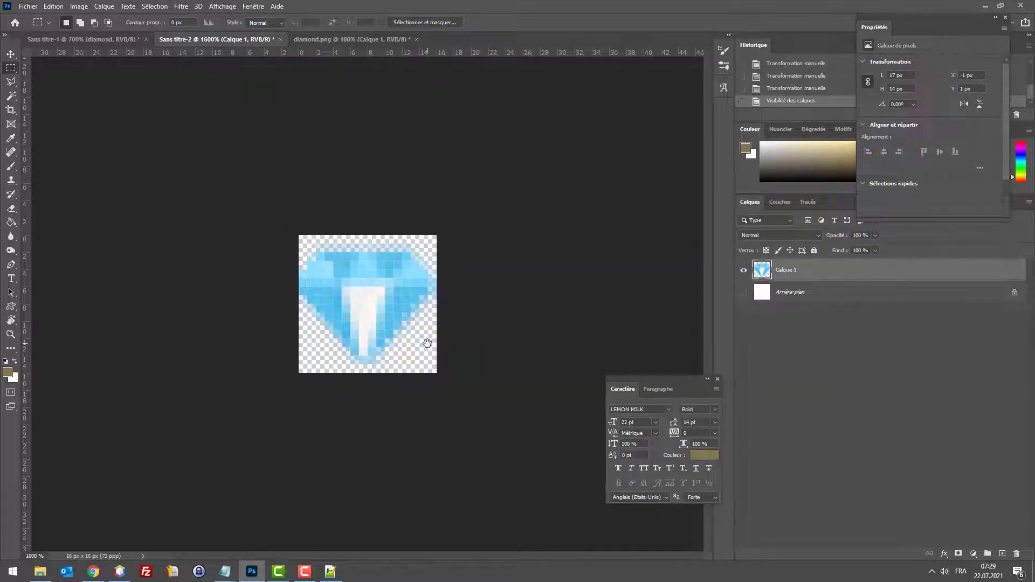
click(15, 51)
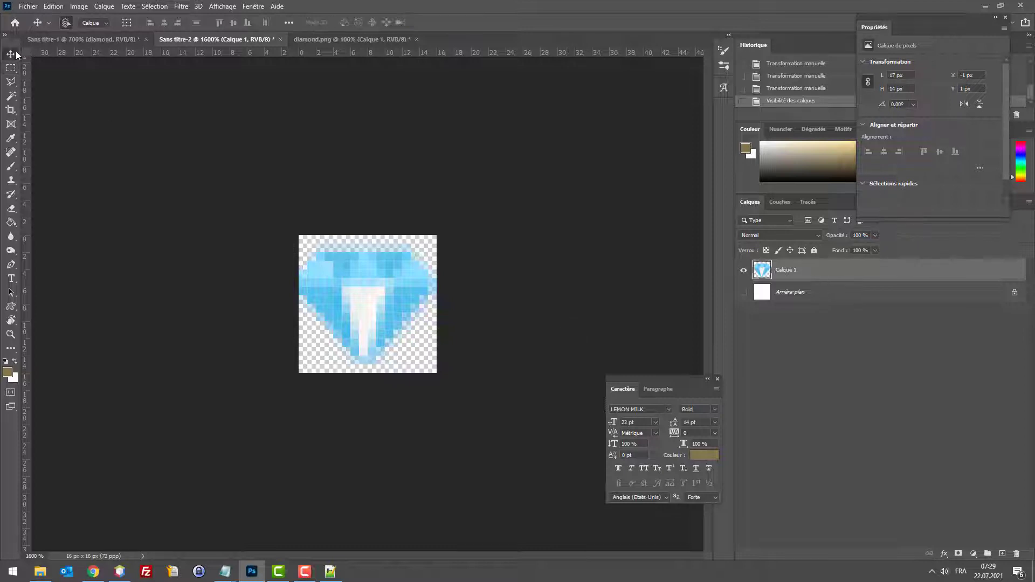
key(Right)
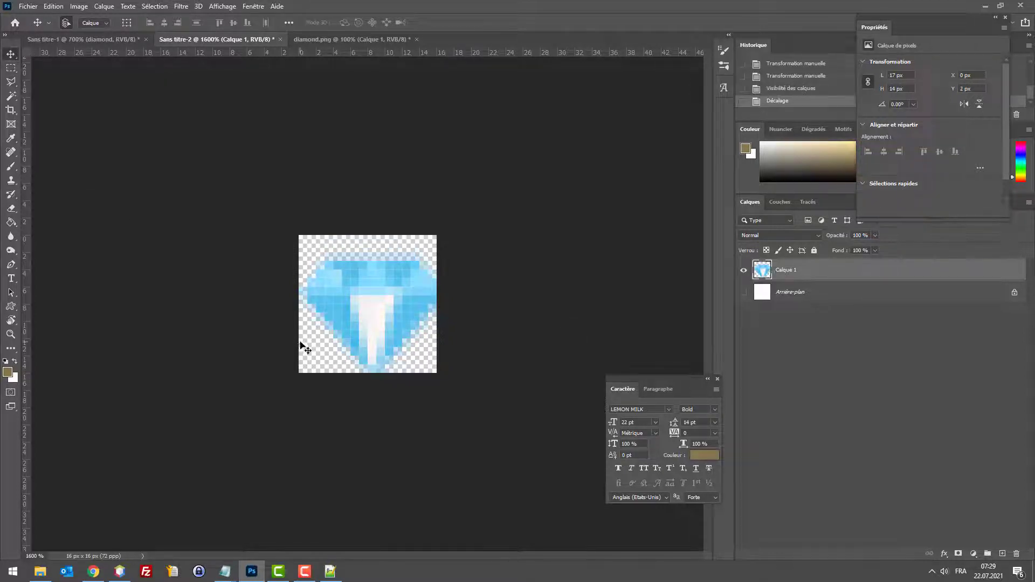
key(ctrl+t)
drag(445, 372, 437, 361)
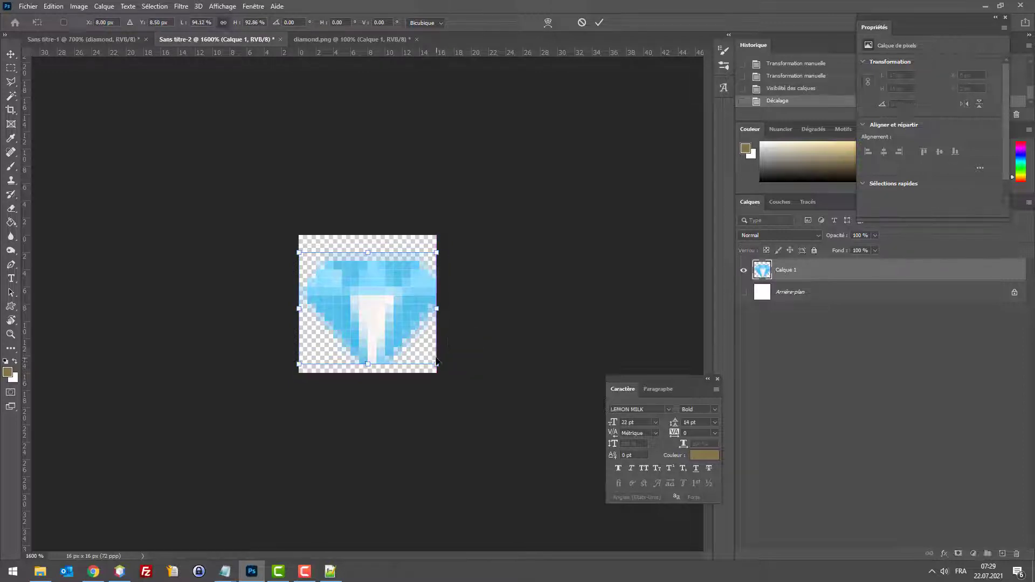
key(Return)
key(Up)
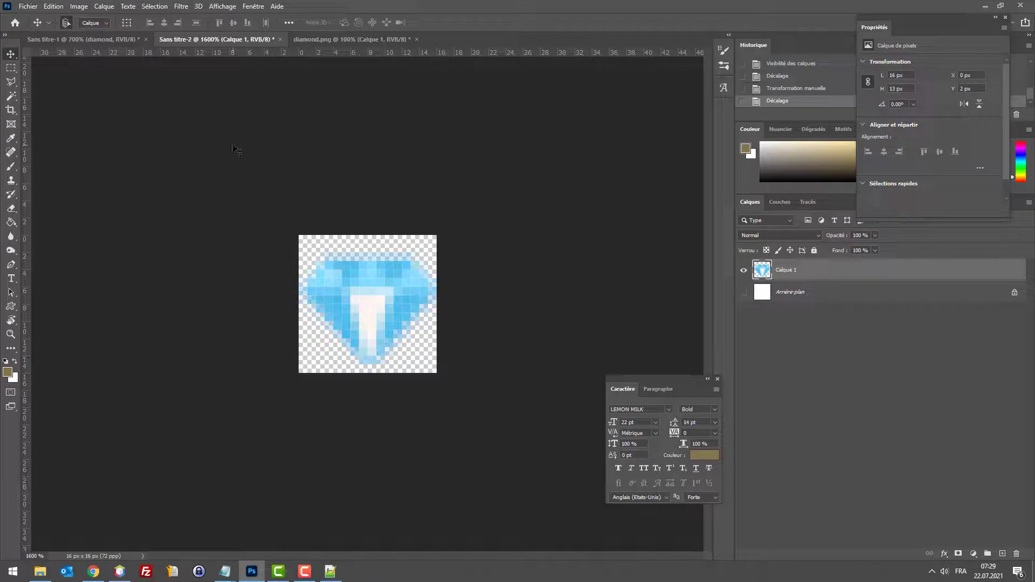
Step: Start saving the MES BIJOUX logo to the desktop and add a new folder there
click(83, 38)
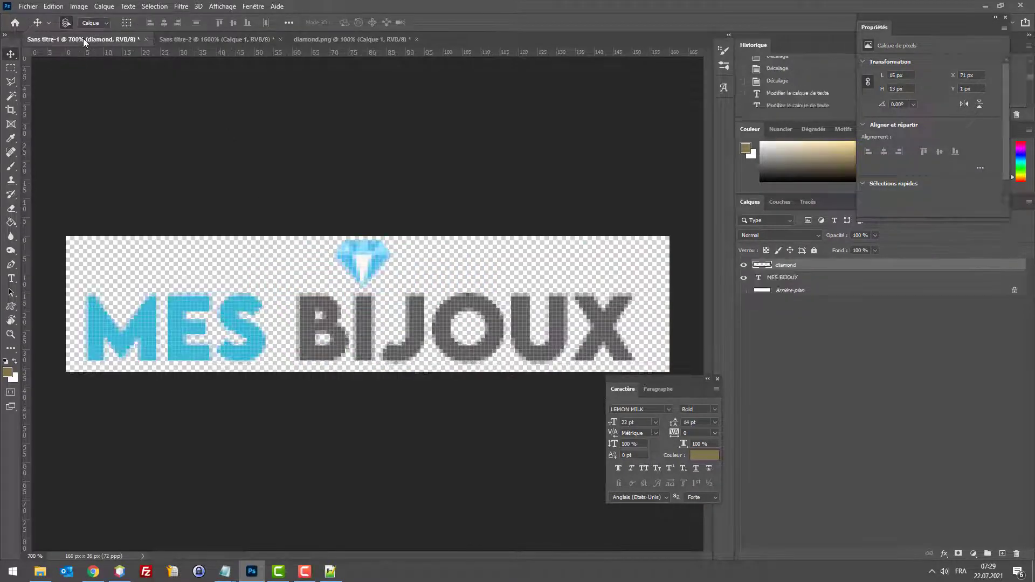
key(ctrl+s)
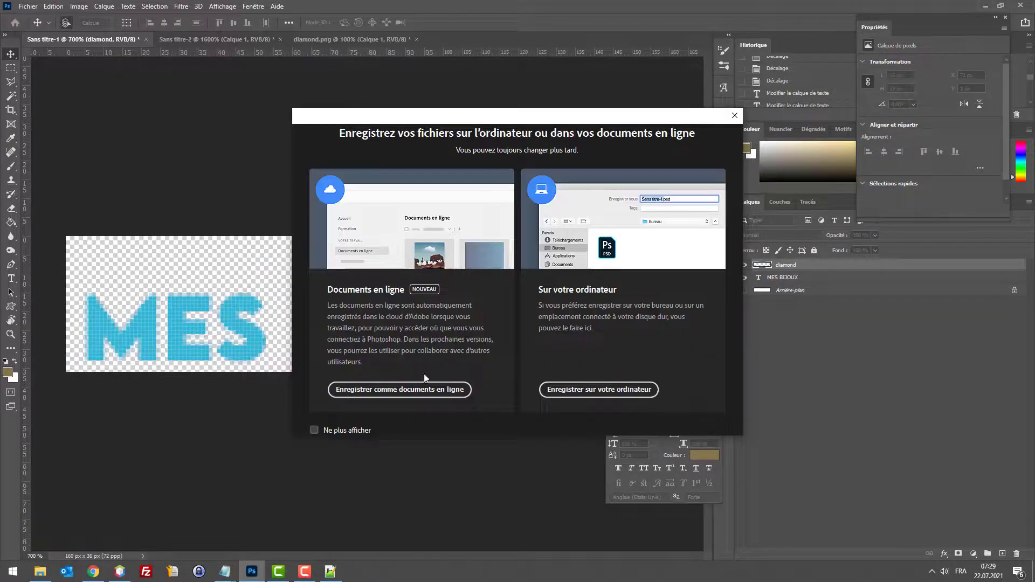
click(579, 396)
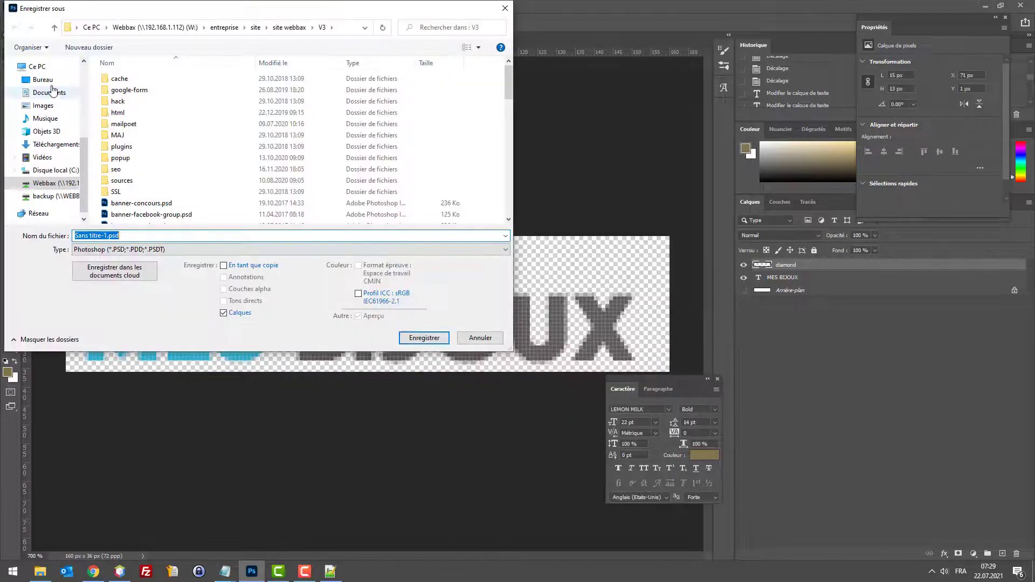
click(43, 80)
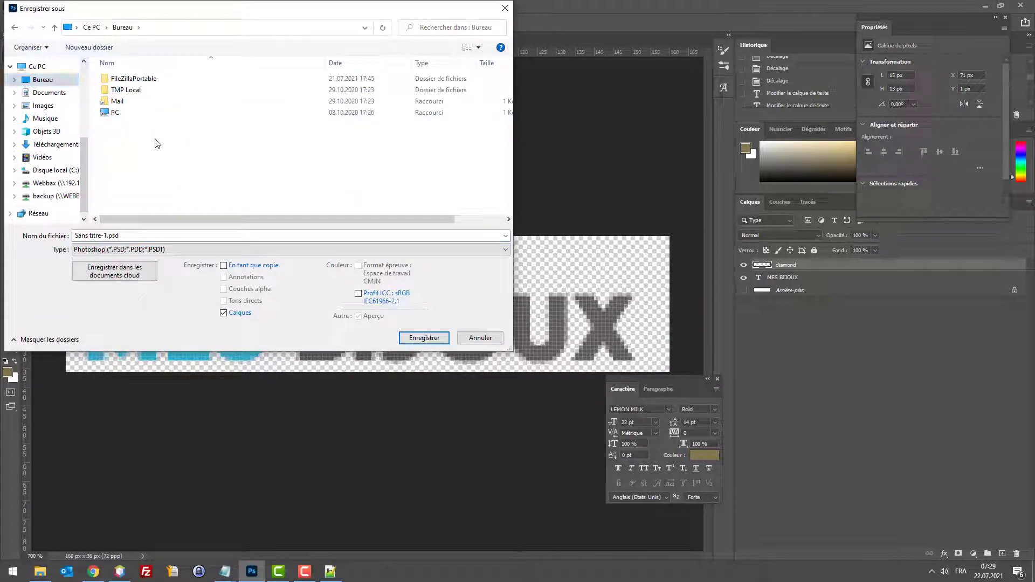
right_click(104, 167)
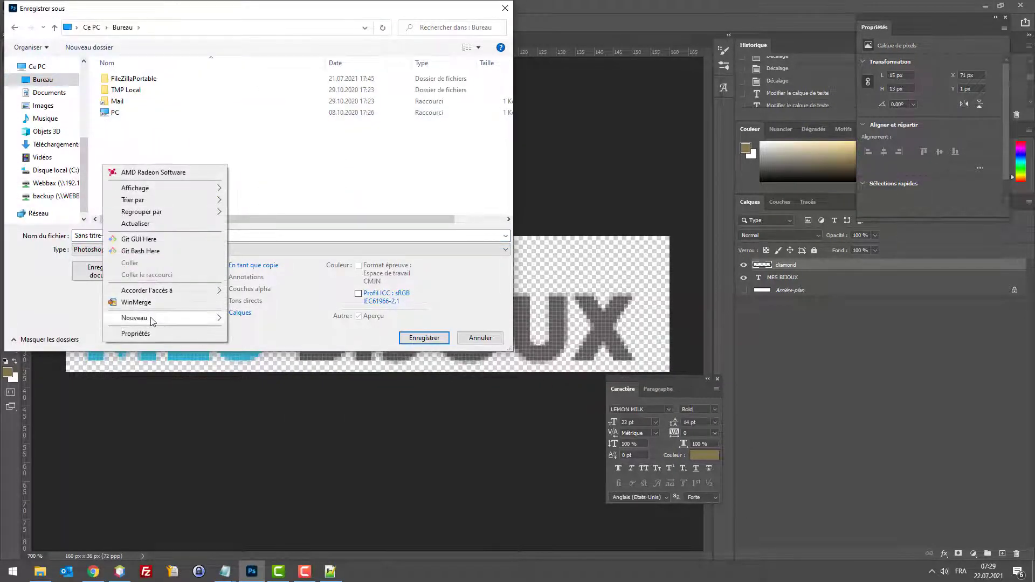
mouse_move(201, 321)
click(246, 319)
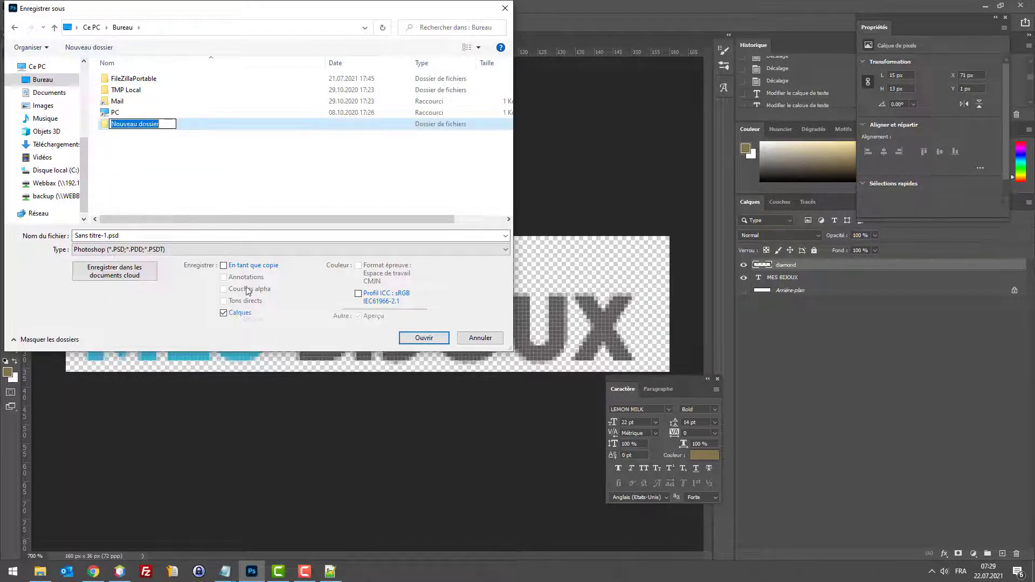
text(shop)
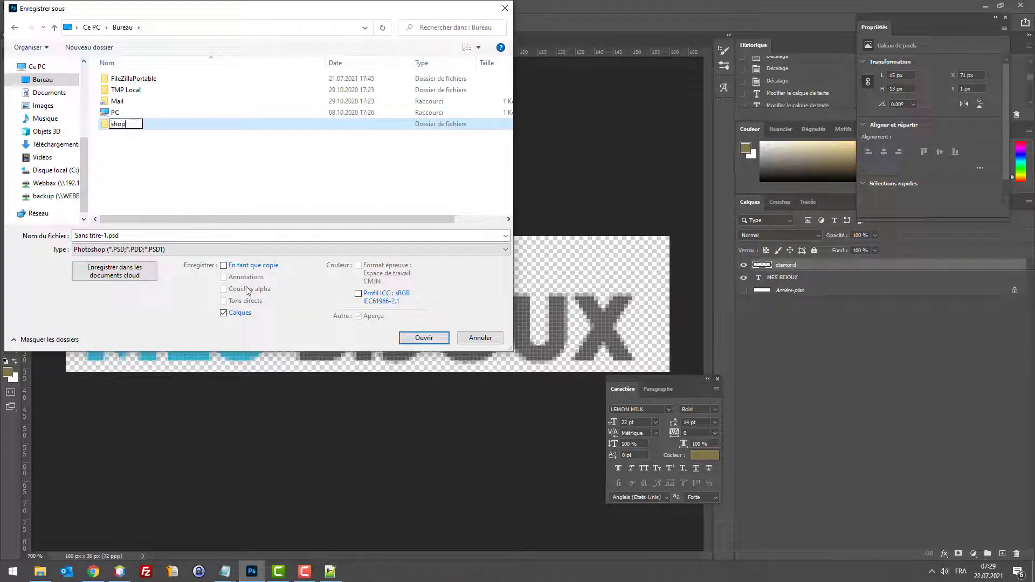
key(Return)
key(Delete)
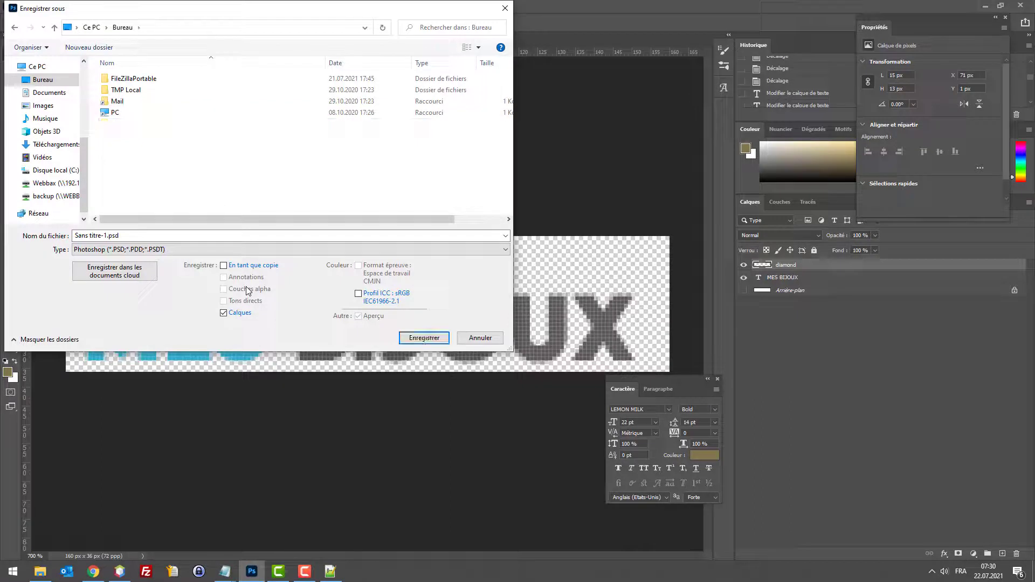
Step: Create the shop folder and save the document inside it as logo.psd, accepting compatibility options
right_click(196, 175)
mouse_move(323, 338)
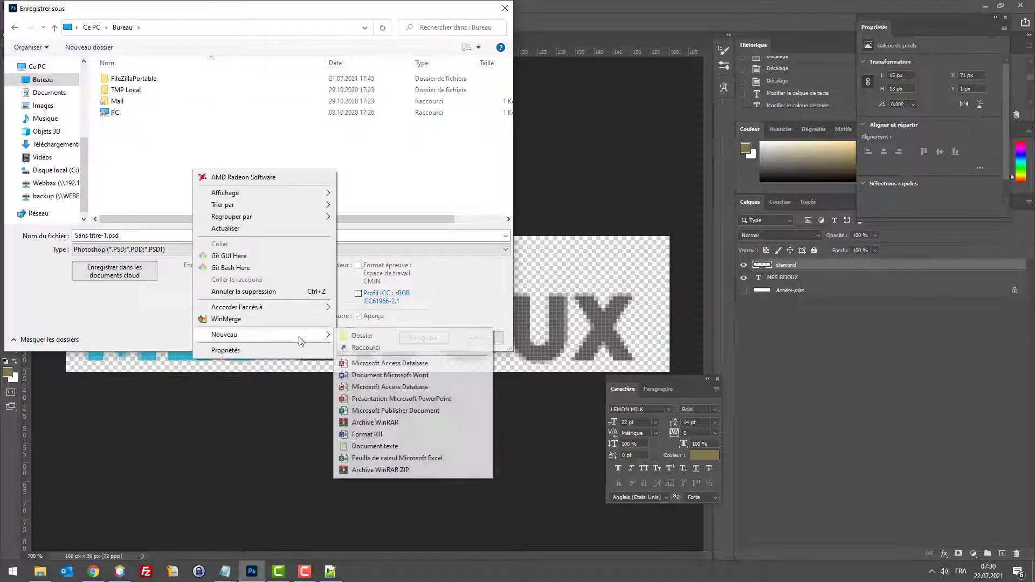
click(368, 339)
key(BackSpace)
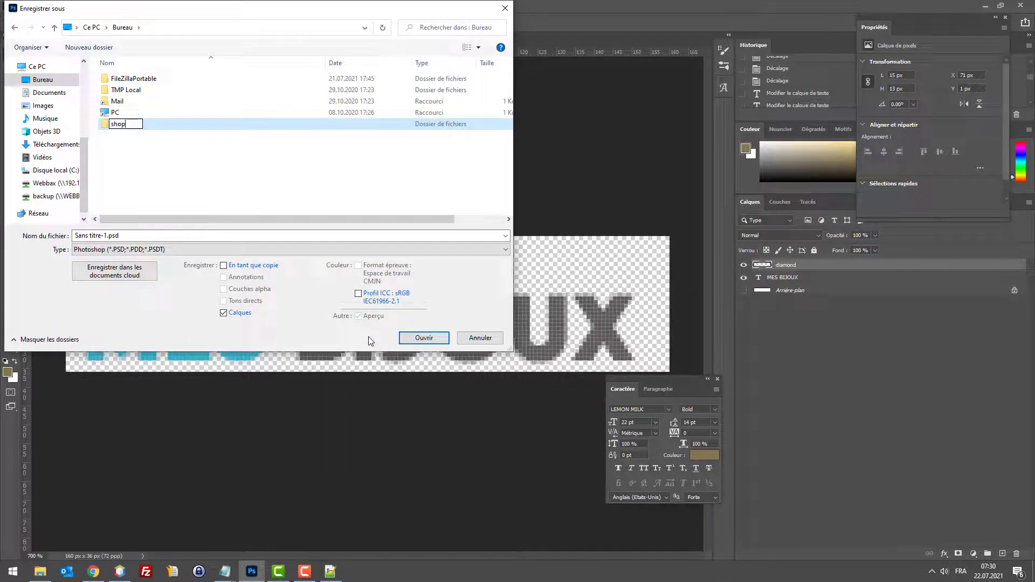
key(Return)
key(Return)
click(105, 235)
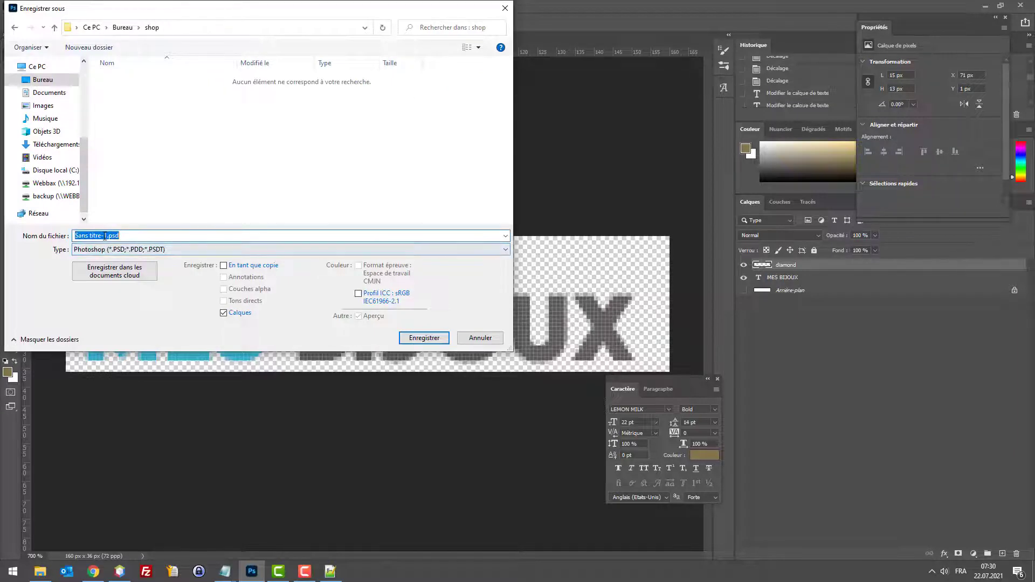
drag(106, 236, 75, 236)
text(loog)
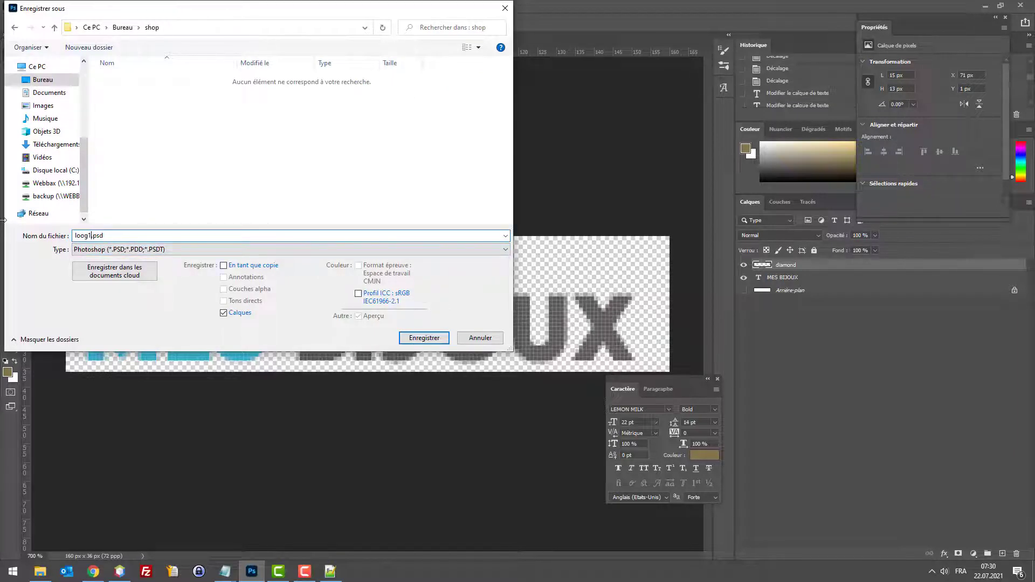
key(Return)
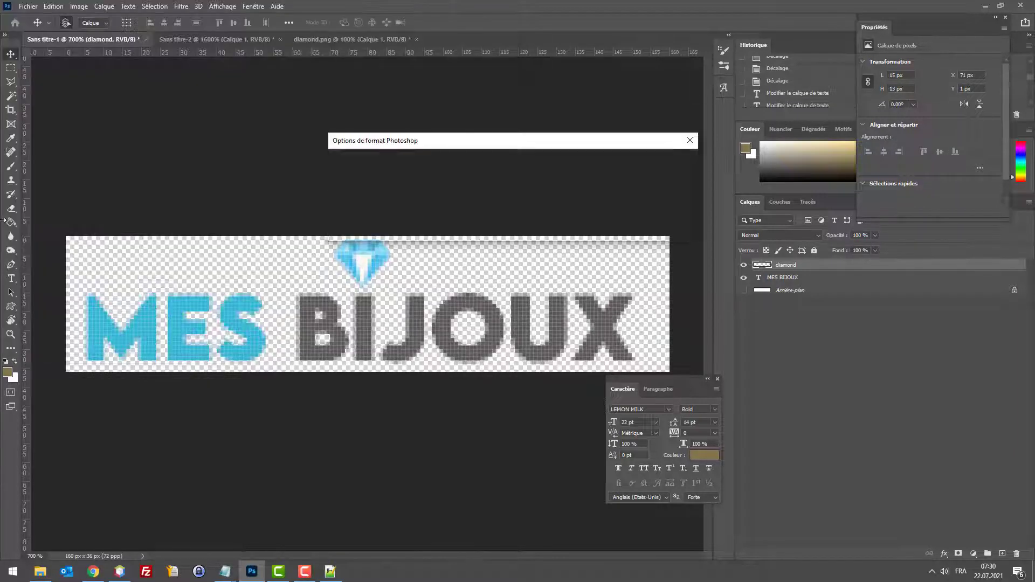
key(Return)
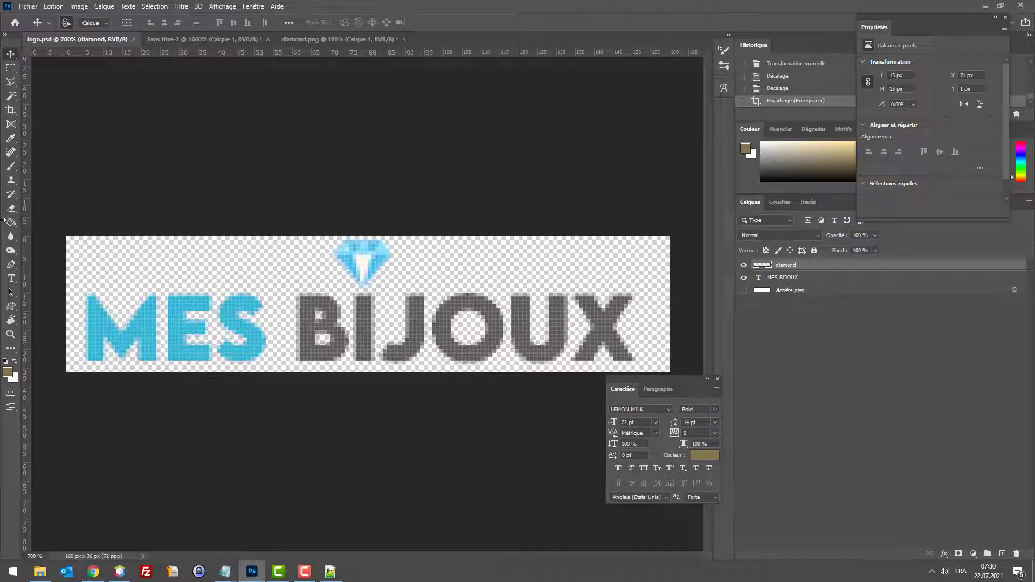
Step: Save the untitled 16 px diamond document as favicon.psd
click(232, 41)
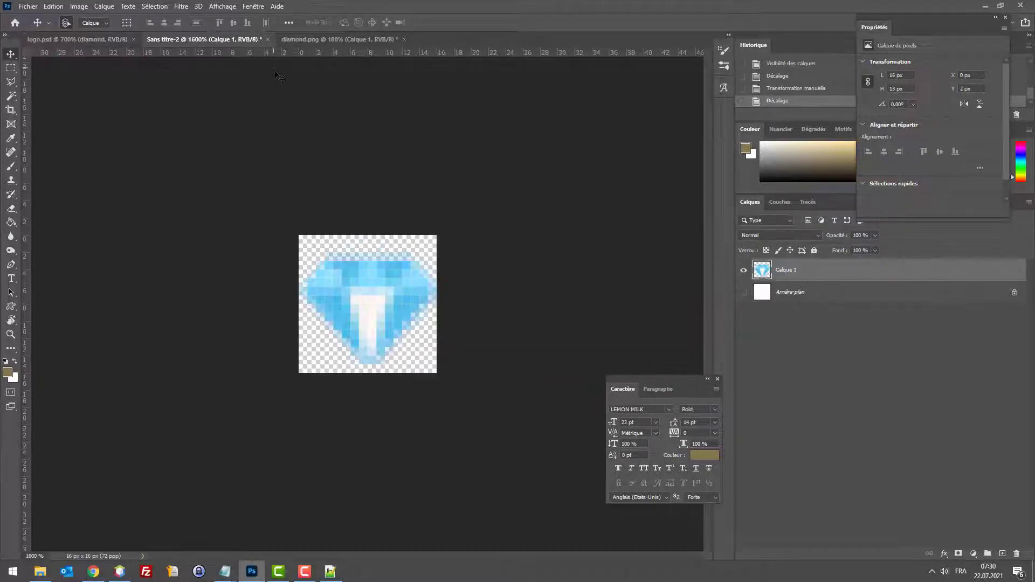
key(ctrl+s)
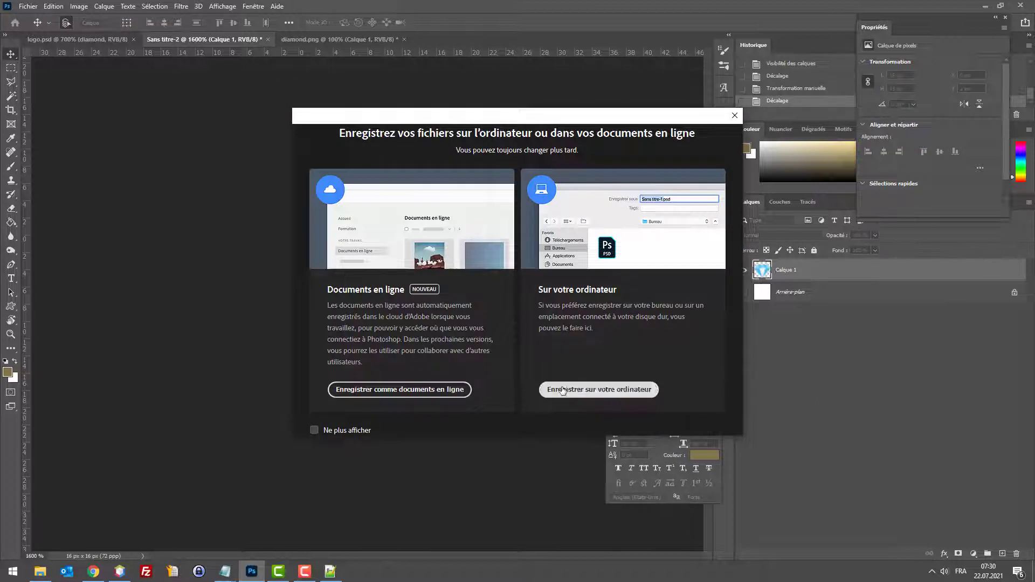
click(563, 389)
text(favicon2.psd)
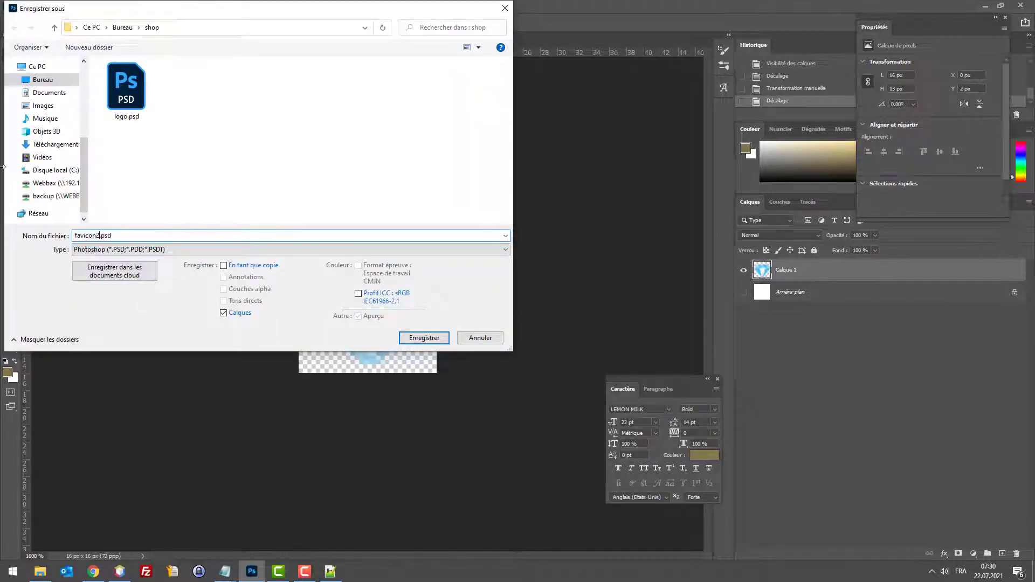
key(Return)
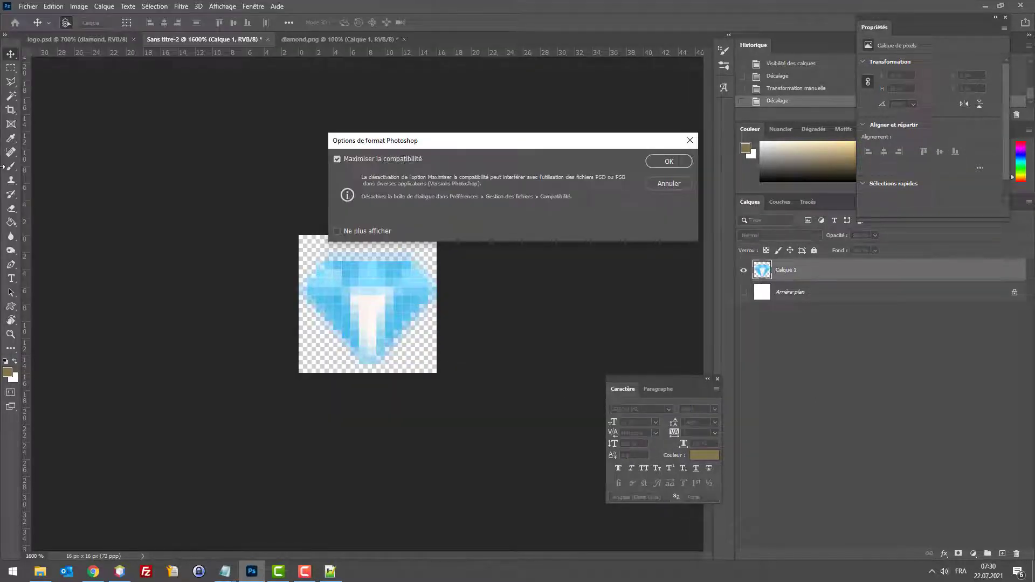
key(Return)
Step: Export the diamond with Save for Web as PNG-24 favicon.png on the desktop
key(ctrl+alt+shift+s)
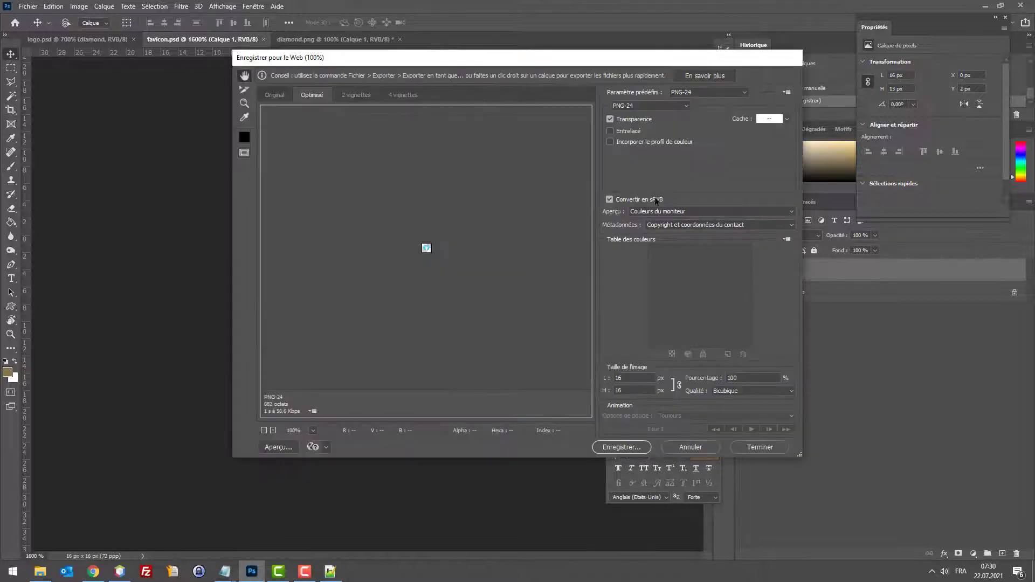
click(619, 447)
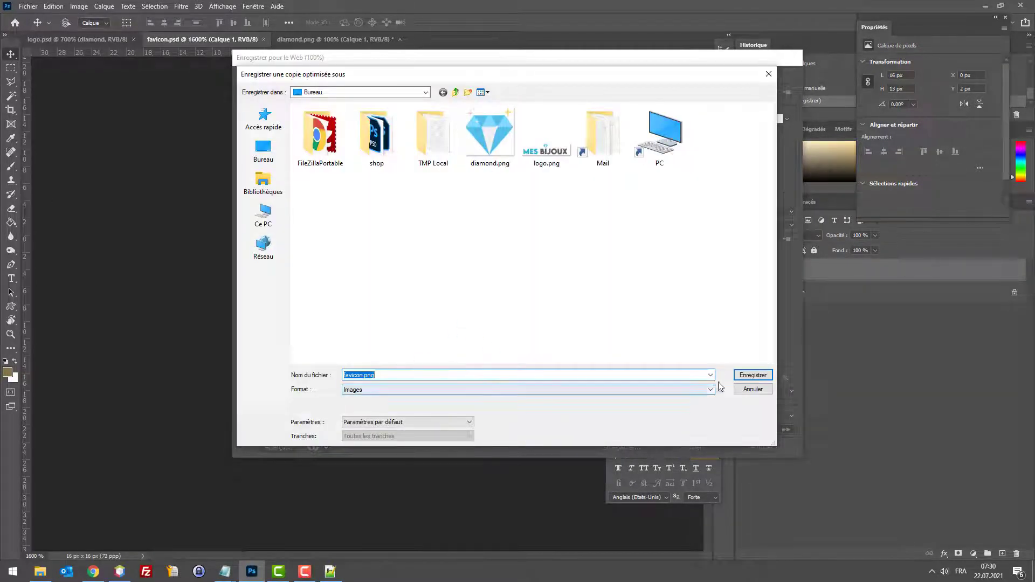
click(753, 375)
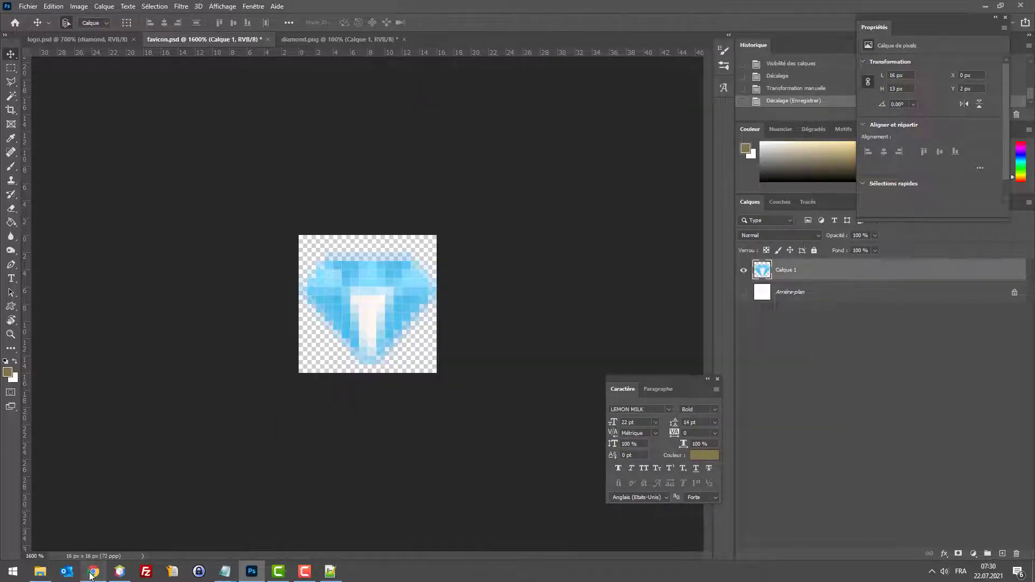
click(95, 571)
Step: Search 'generator favicon' in a new Chrome tab and open the favicon-generator.org result
click(971, 8)
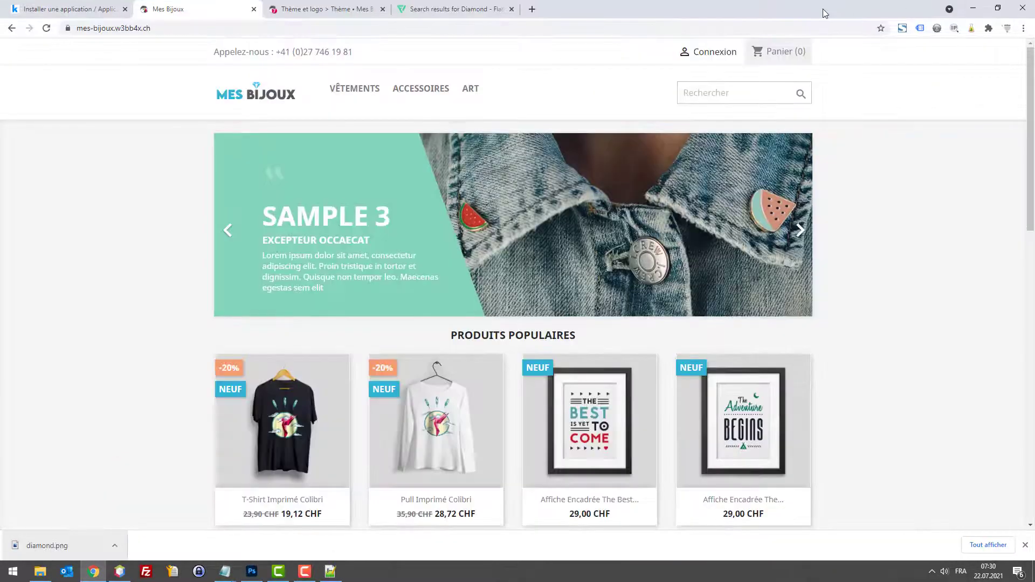
key(ctrl+t)
text(genera)
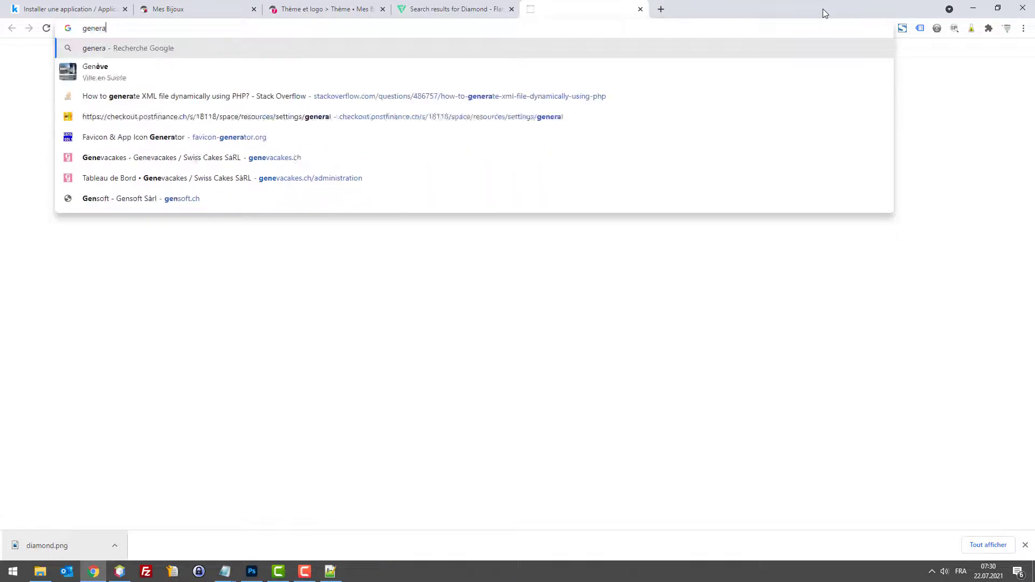
text(tor )
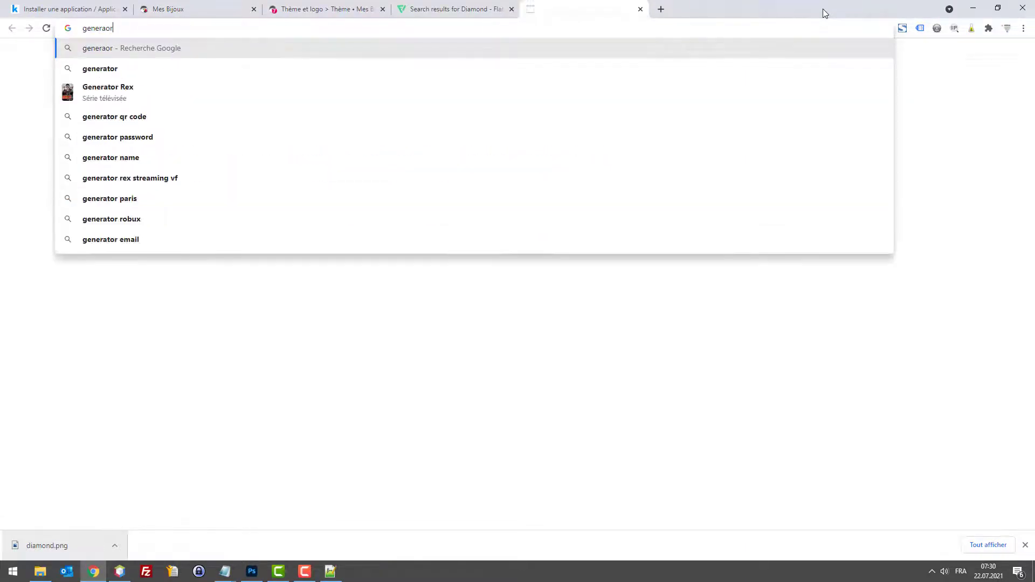
text(favci)
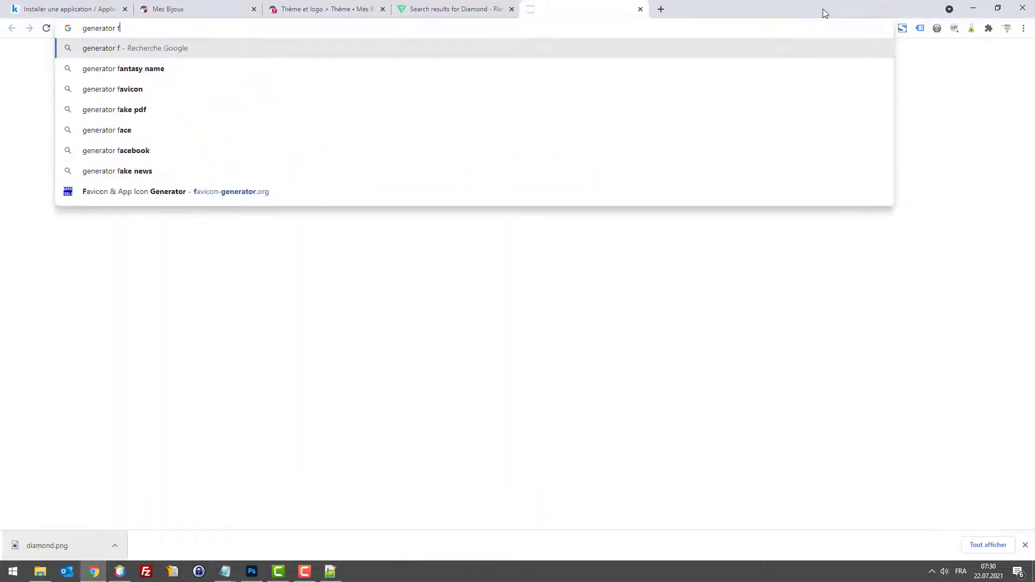
key(BackSpace)
key(BackSpace)
text(icon)
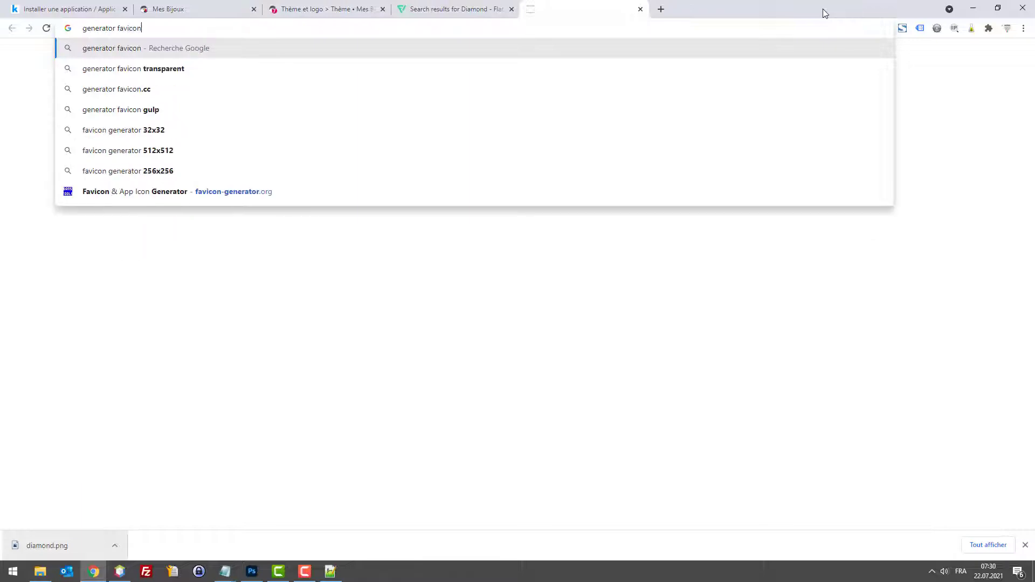
key(Return)
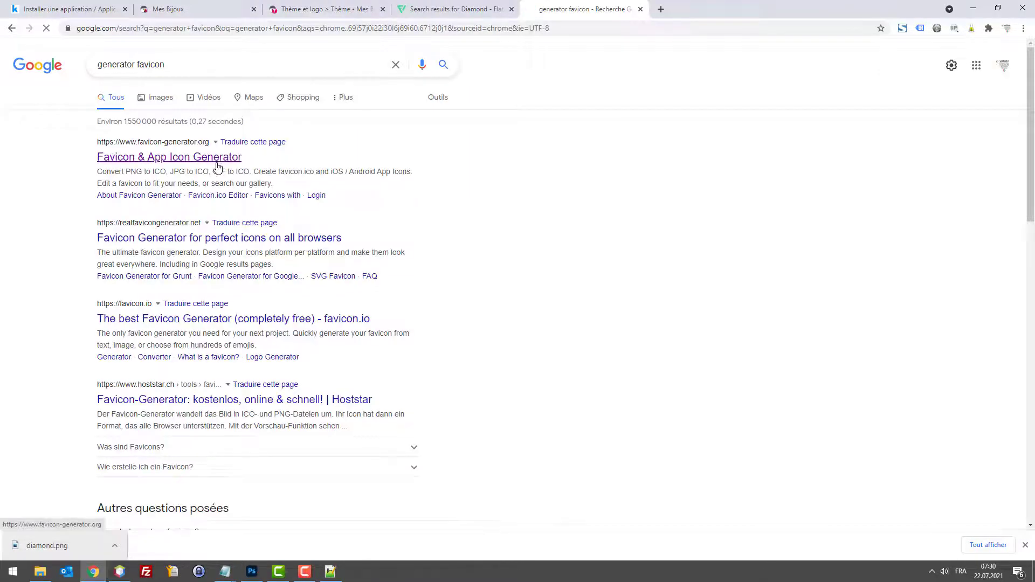
click(215, 161)
Step: Convert favicon.png into a 16×16 favicon.ico and save it to the desktop
click(94, 306)
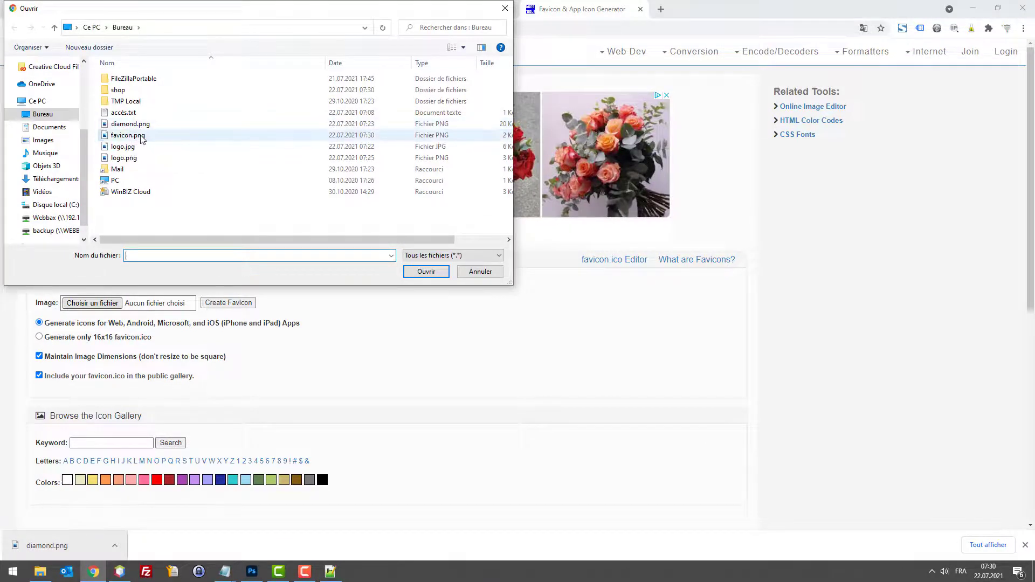
double_click(139, 136)
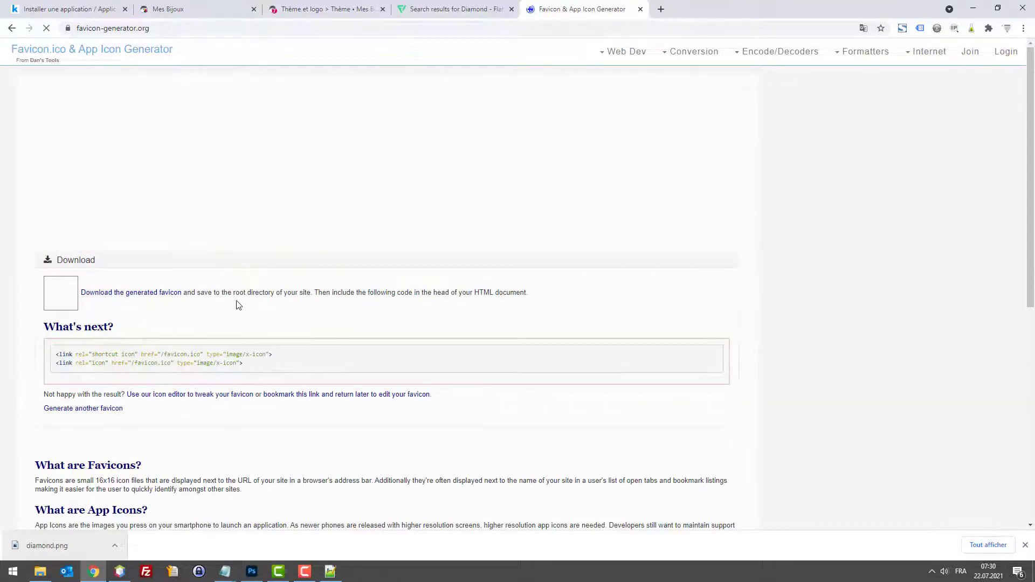
click(159, 293)
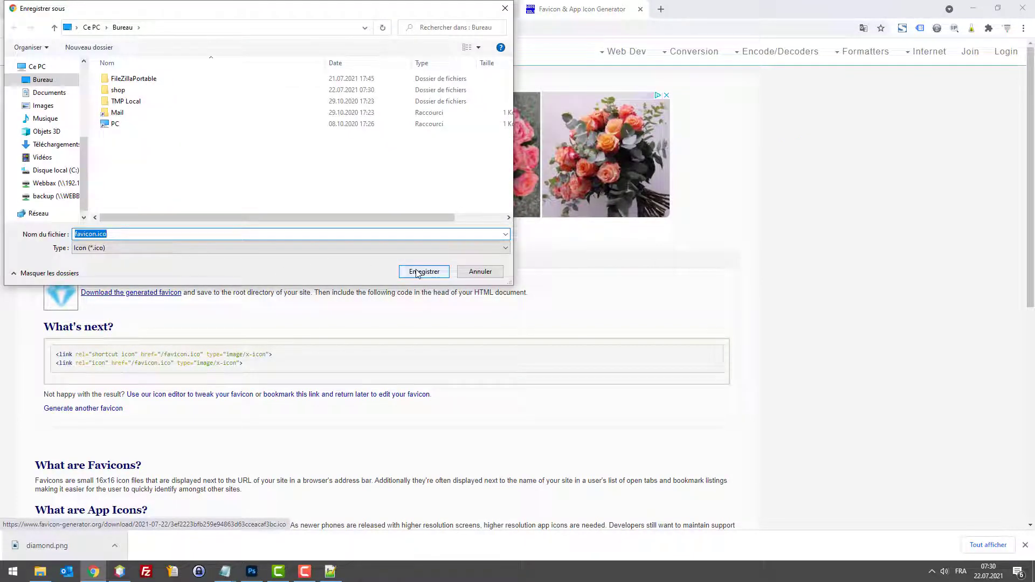
click(423, 272)
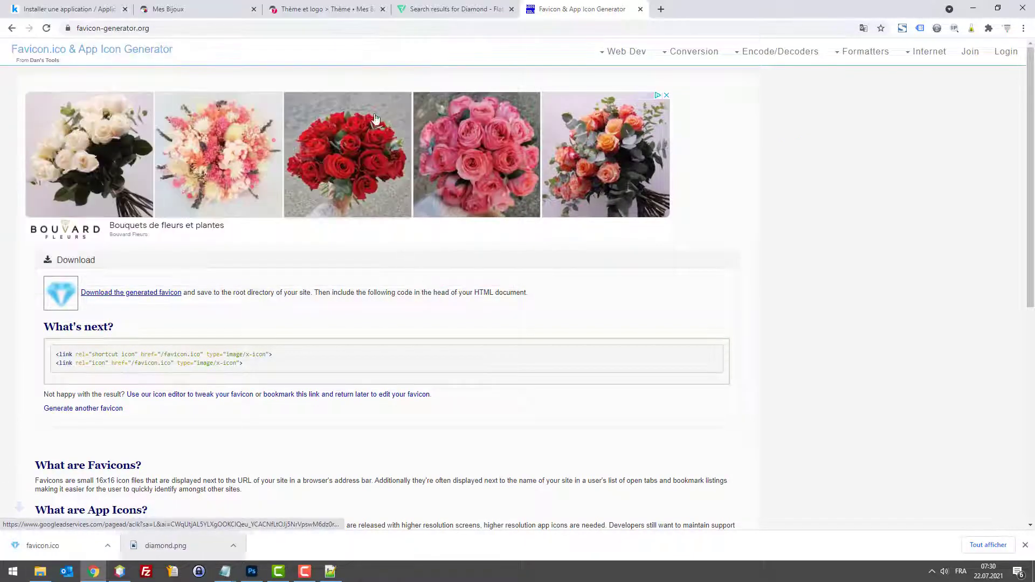
click(348, 8)
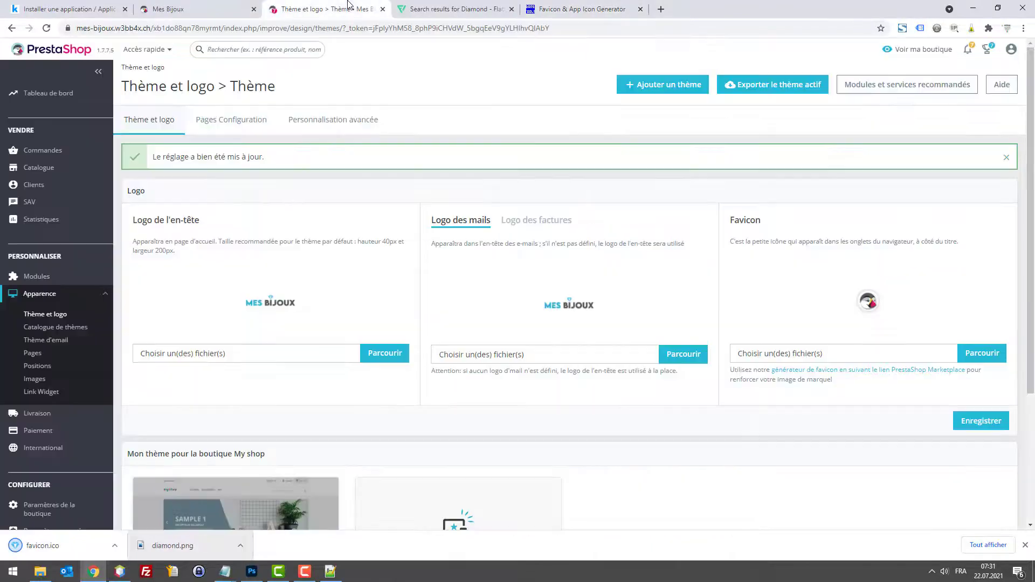
Step: Upload favicon.ico as the shop favicon and reload the Mes Bijoux storefront tab
click(983, 353)
key(Escape)
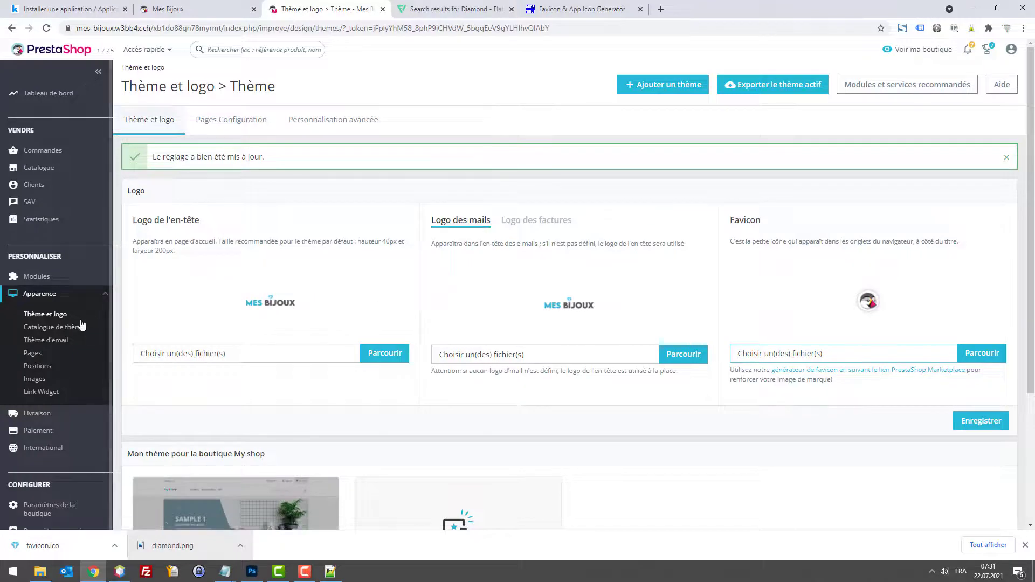
click(862, 356)
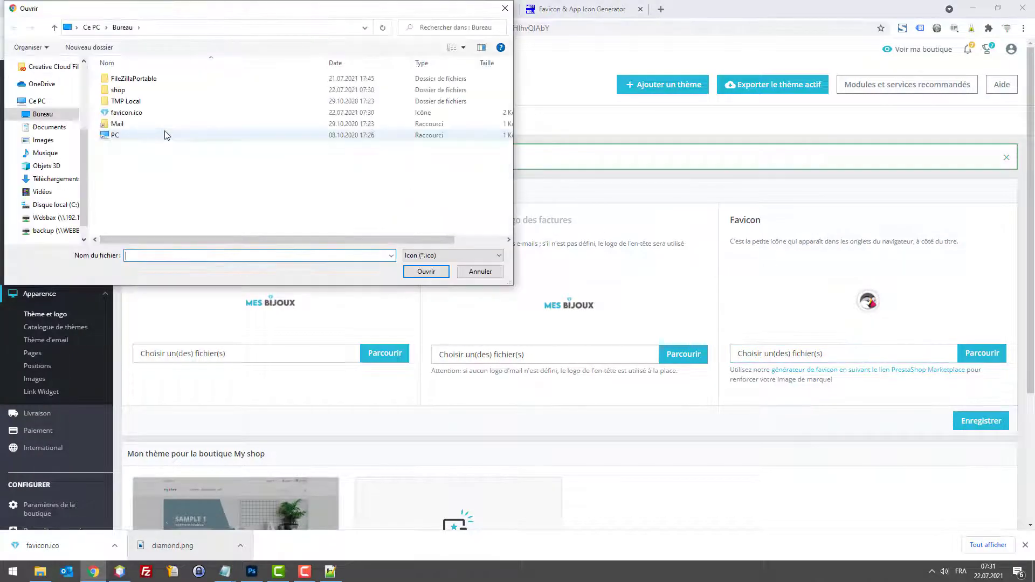
double_click(138, 108)
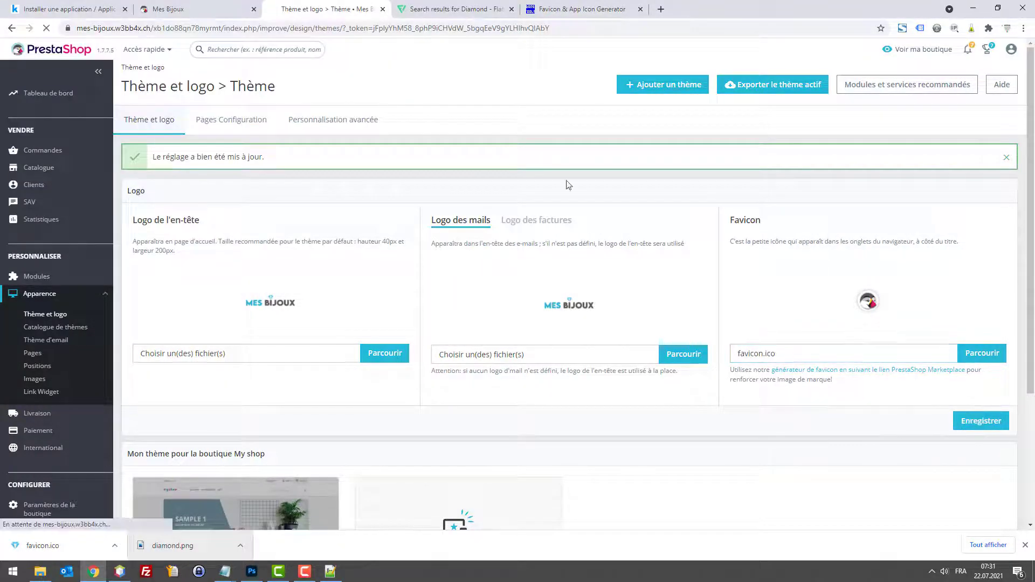
click(169, 9)
key(F5)
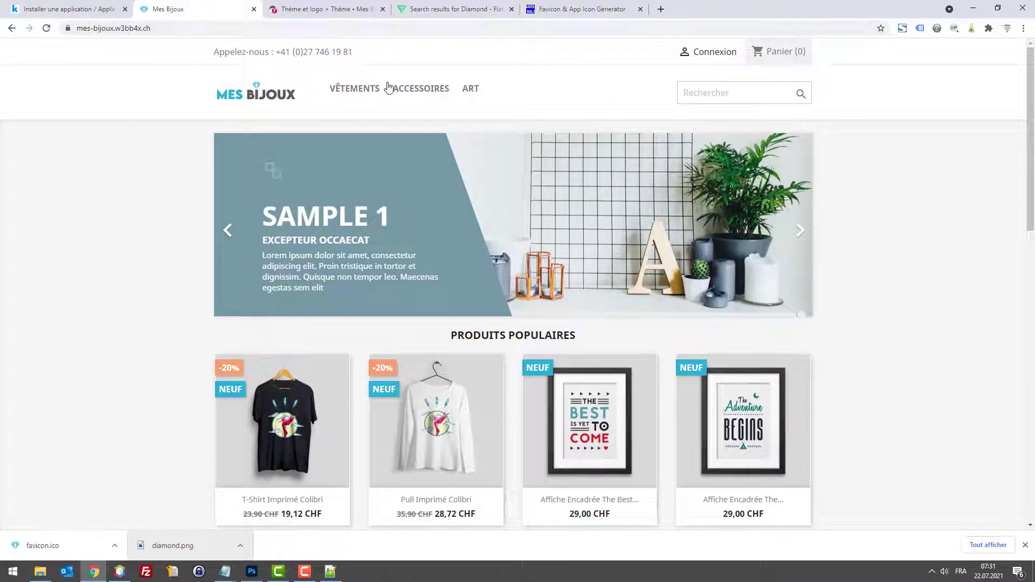
Step: Scroll the Mes Bijoux storefront to confirm the diamond favicon, then return to Thème et logo
mouse_move(331, 104)
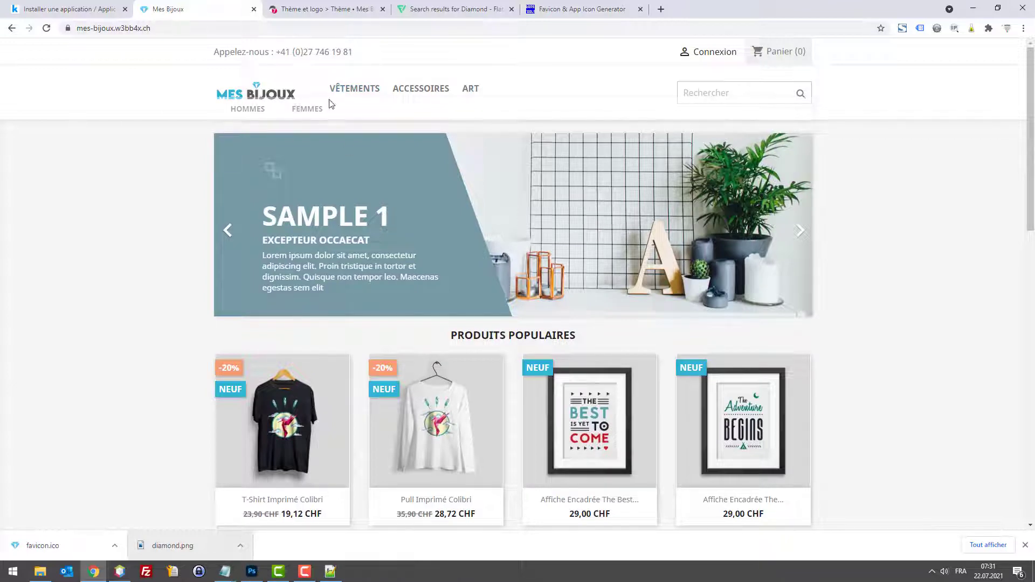
mouse_move(399, 102)
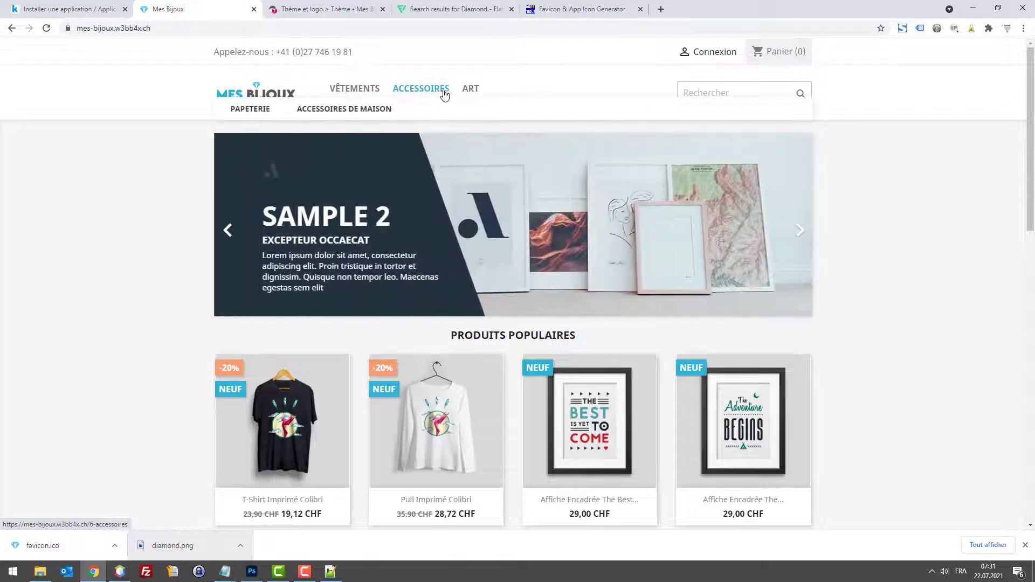
scroll(521, 267, down, 1)
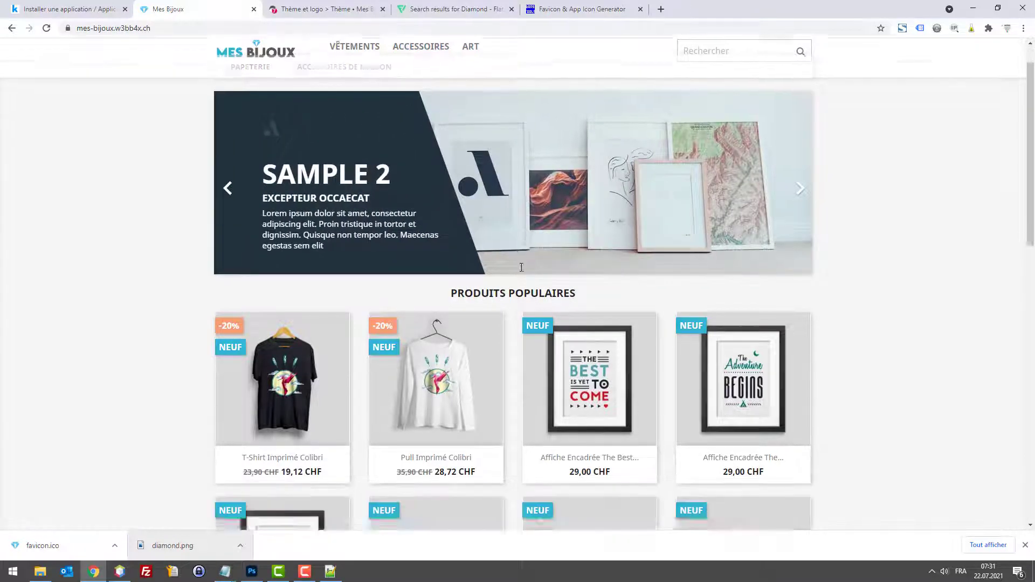
scroll(463, 215, down, 2)
scroll(456, 212, up, 2)
scroll(459, 214, up, 1)
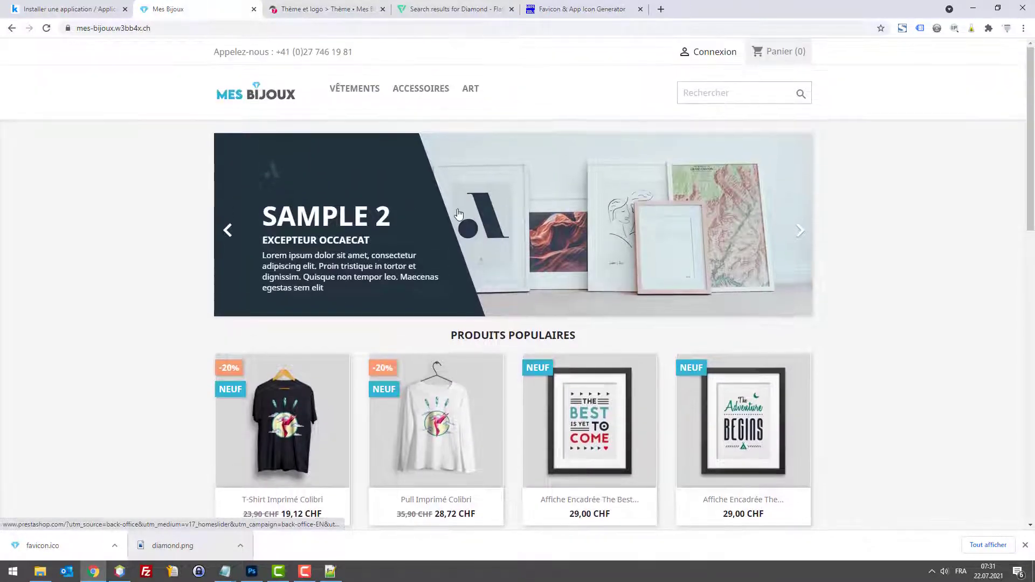
scroll(443, 233, down, 2)
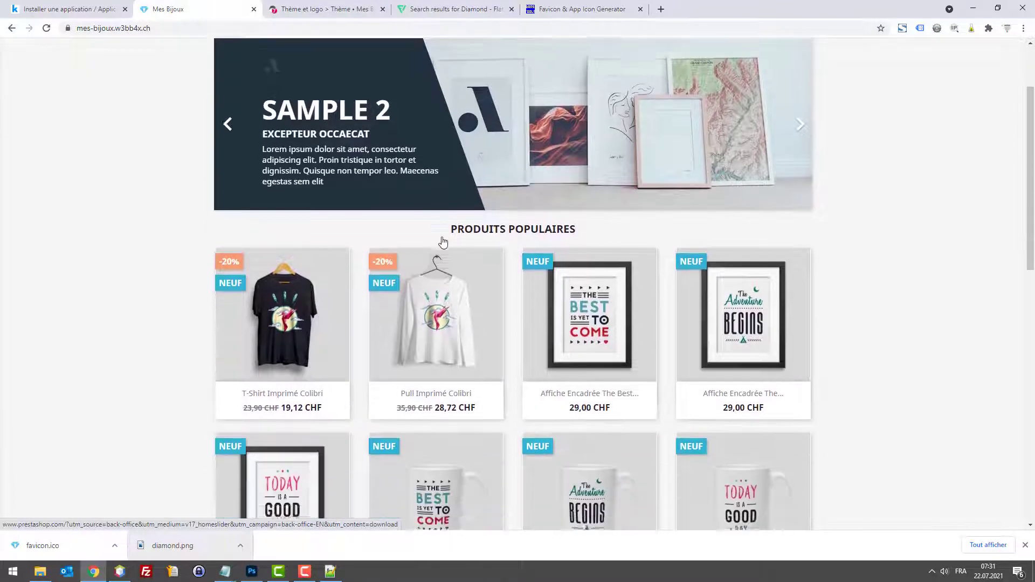
scroll(439, 241, up, 2)
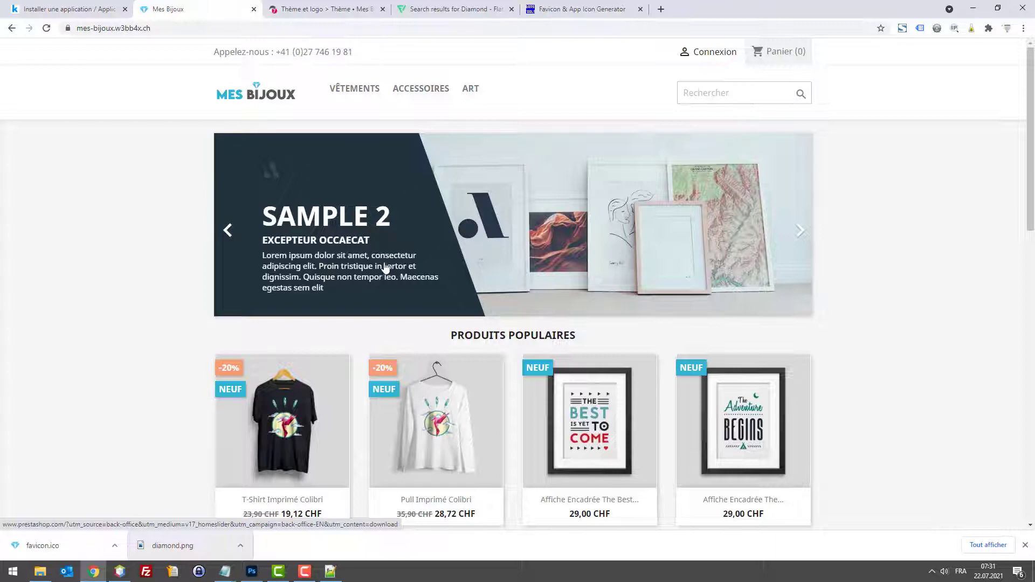
scroll(386, 267, down, 4)
scroll(648, 238, up, 1)
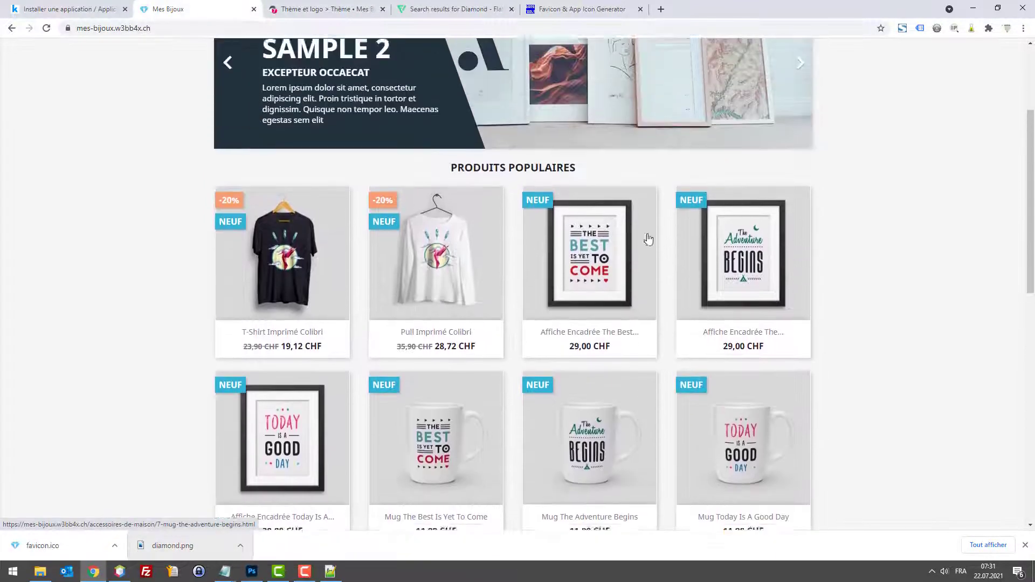
scroll(648, 239, up, 3)
scroll(393, 127, down, 4)
click(323, 9)
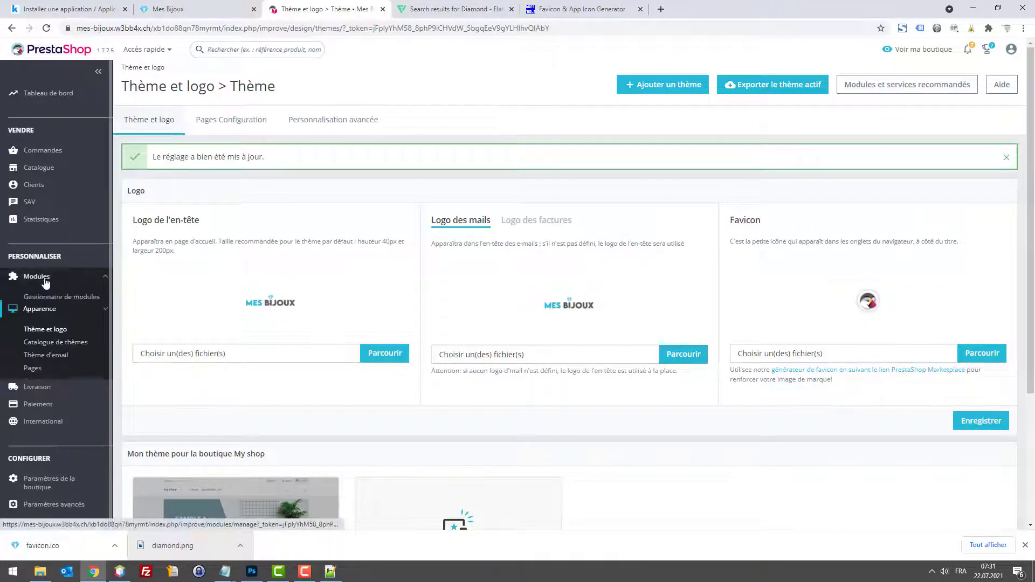
Step: Find the Produits phares module in the module manager by searching 'phares'
click(42, 300)
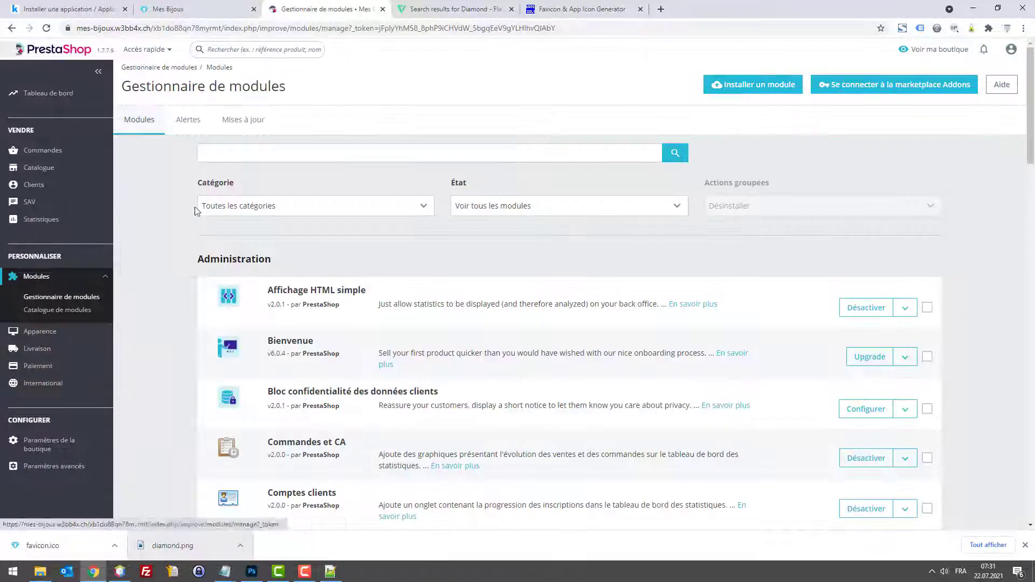
text(pro)
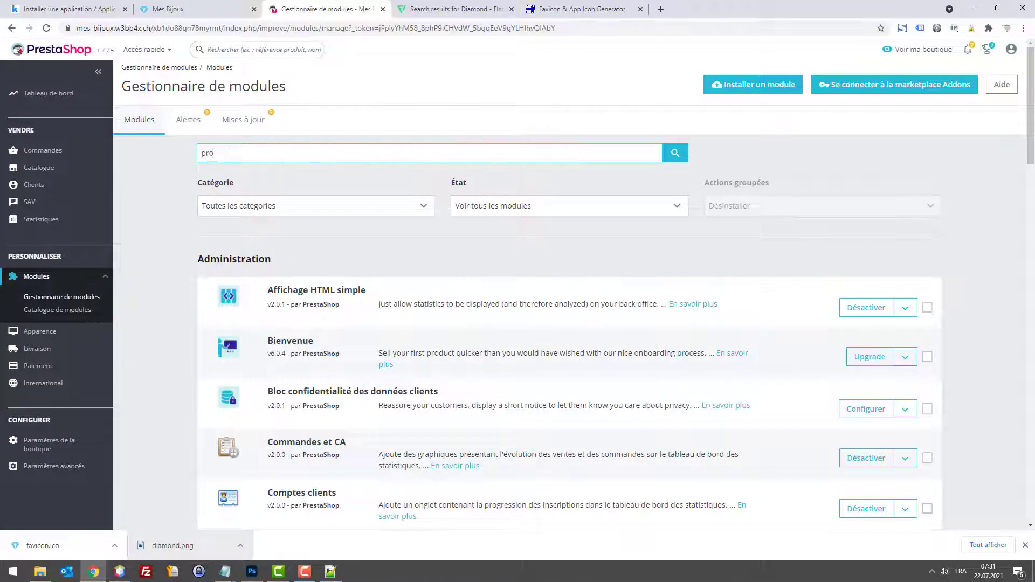
text(duit)
key(Return)
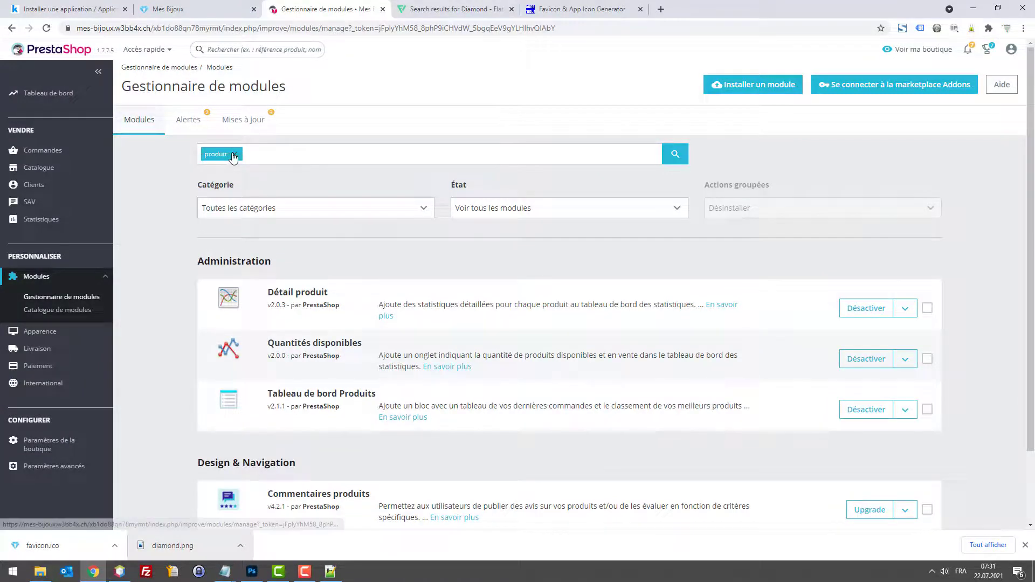
click(233, 155)
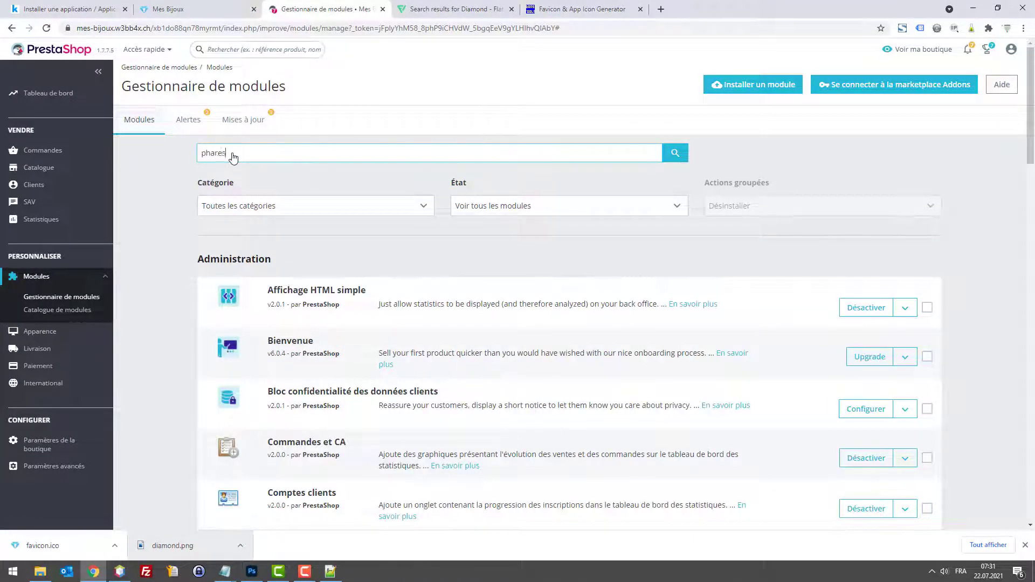
text(phares)
key(Return)
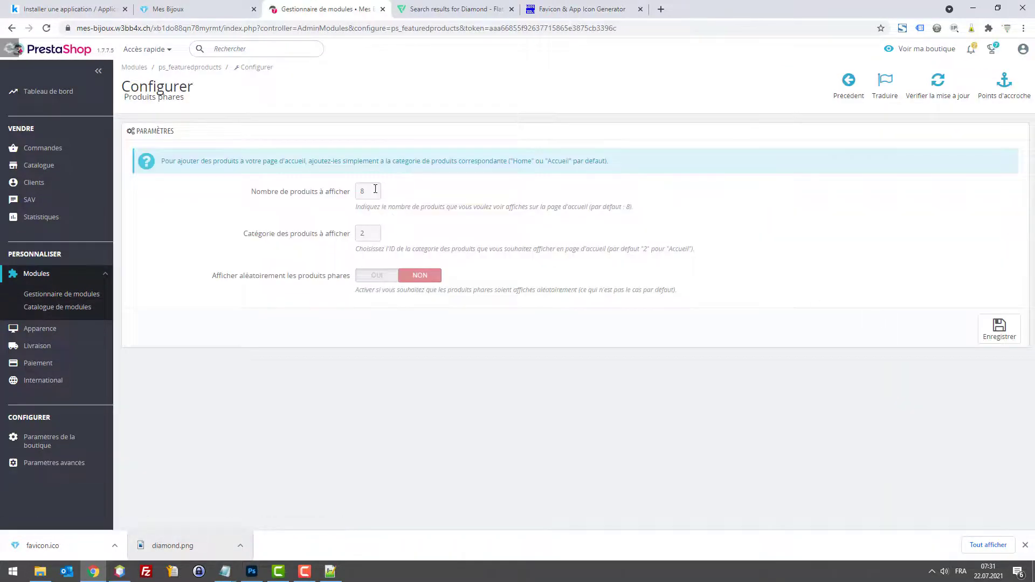
Step: Set Produits phares to display 4 products, save, and check the storefront
double_click(375, 190)
click(999, 329)
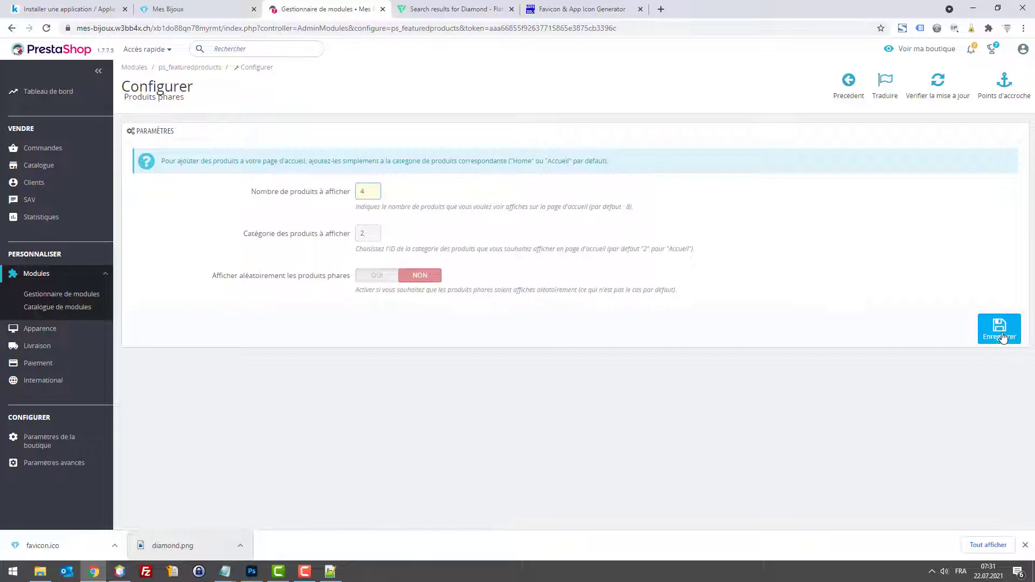
click(203, 8)
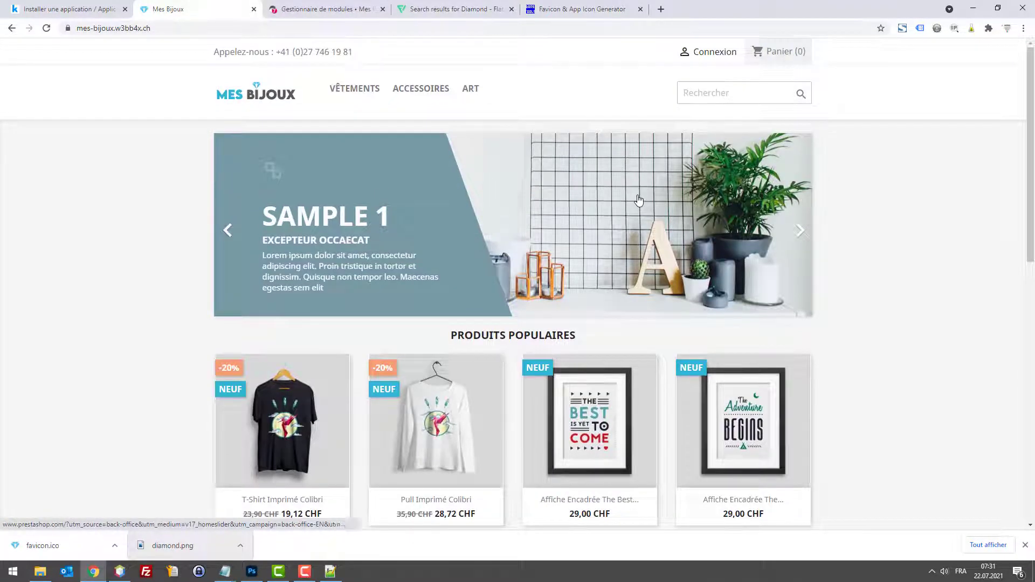
Step: Scroll the storefront homepage to review the four popular products, then return to the back office
scroll(695, 221, down, 6)
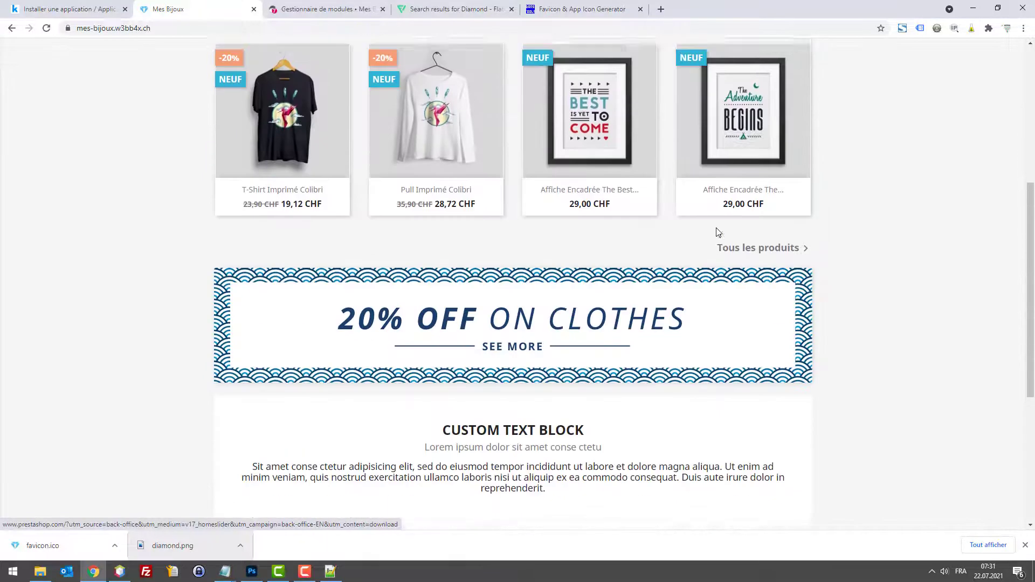
scroll(712, 231, up, 5)
scroll(611, 214, up, 1)
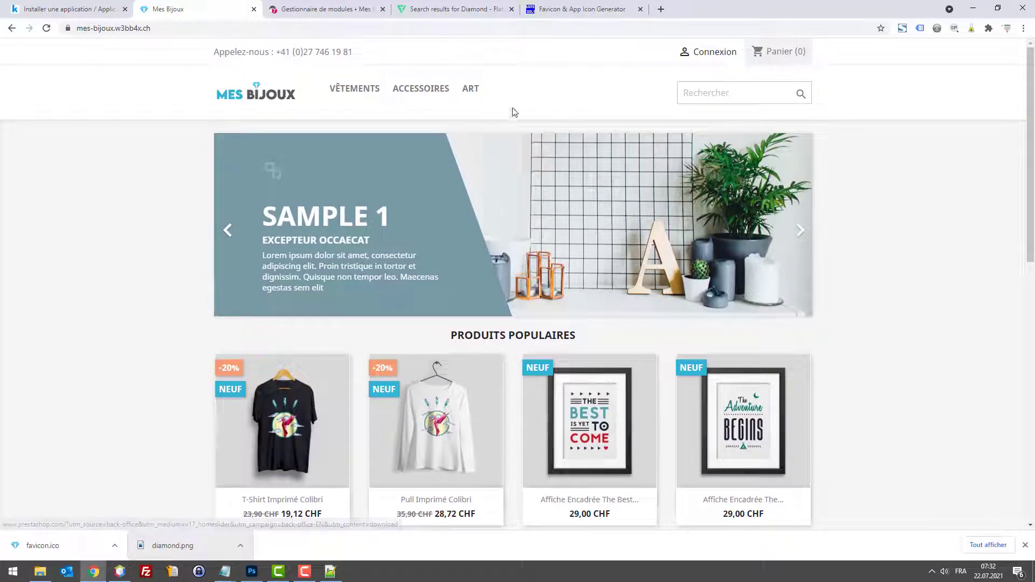
scroll(438, 108, down, 9)
scroll(768, 145, up, 9)
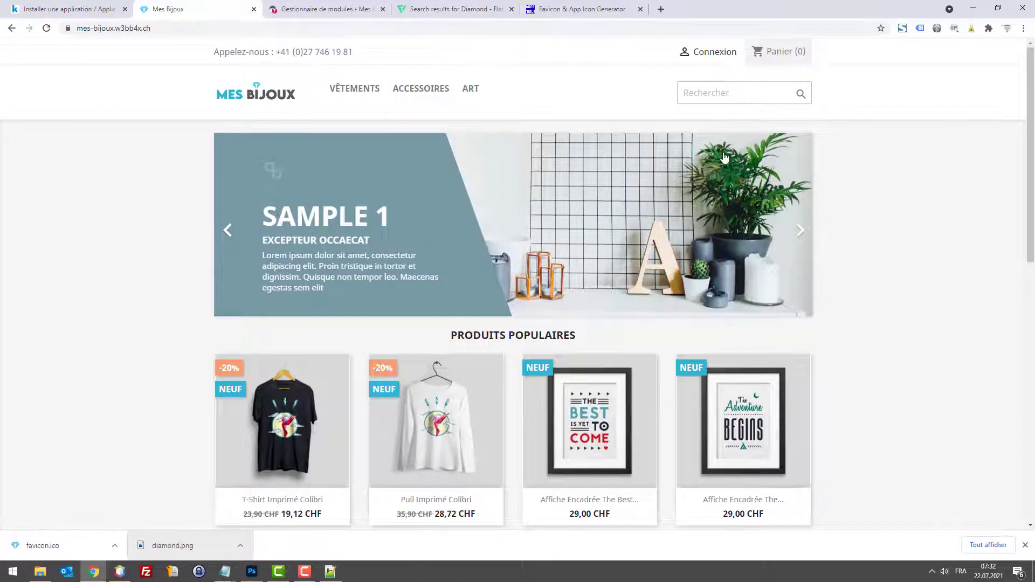
scroll(725, 157, down, 5)
scroll(633, 184, up, 5)
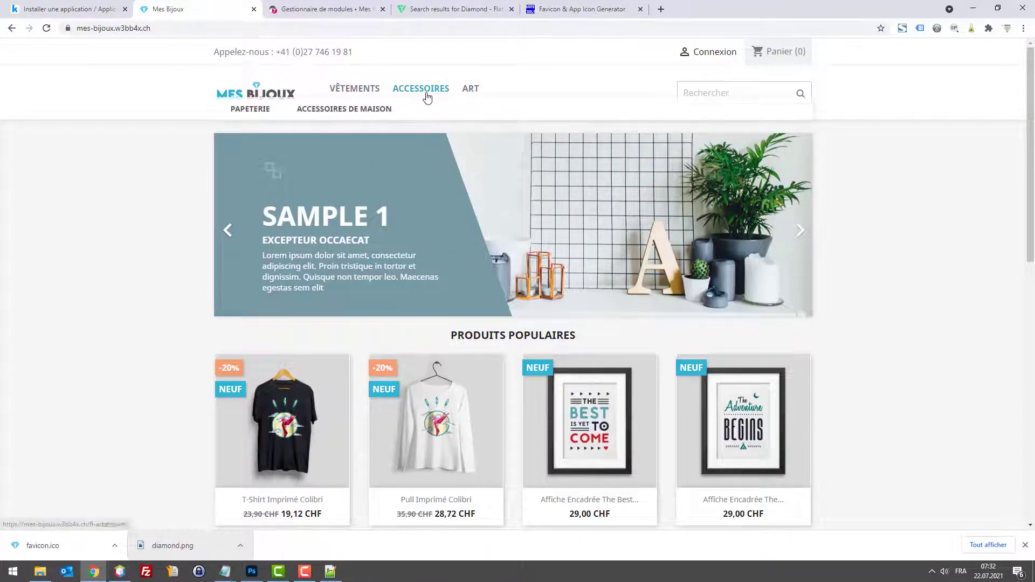
click(293, 6)
Step: Bulk-delete the Vêtements, Accessoires and Art categories with Supprimer la sélection
mouse_move(47, 166)
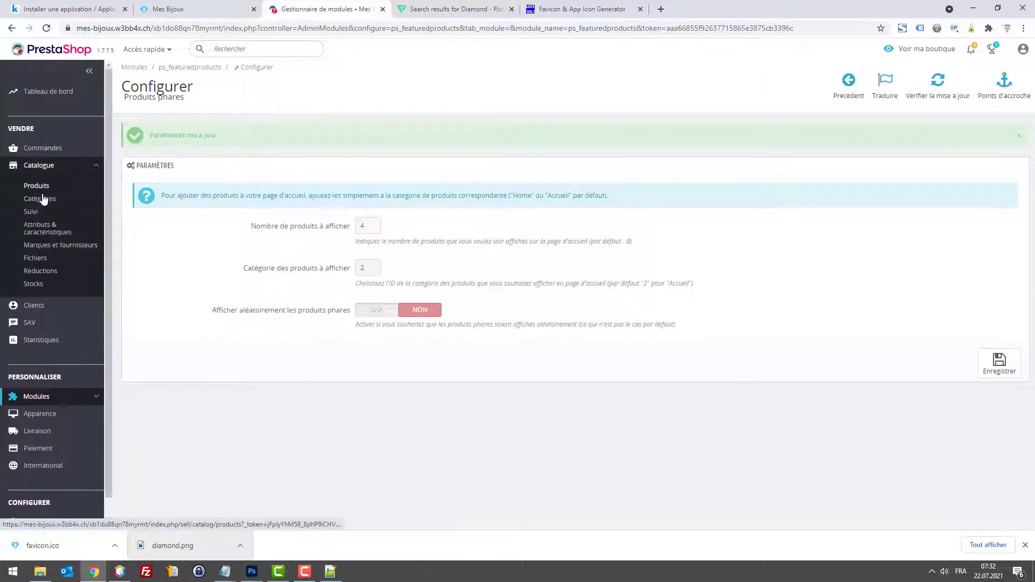
click(40, 200)
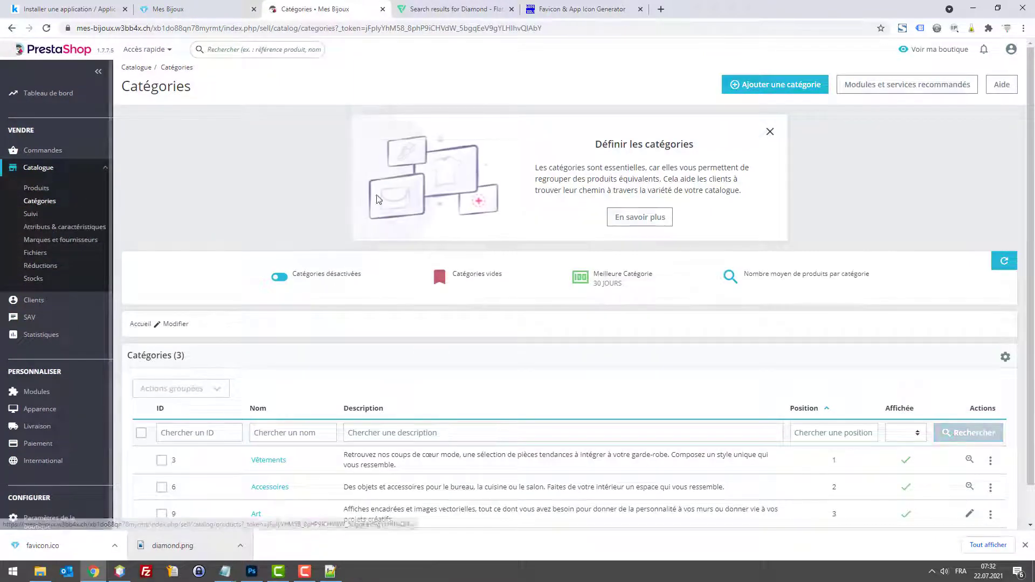
scroll(181, 403, down, 2)
click(142, 409)
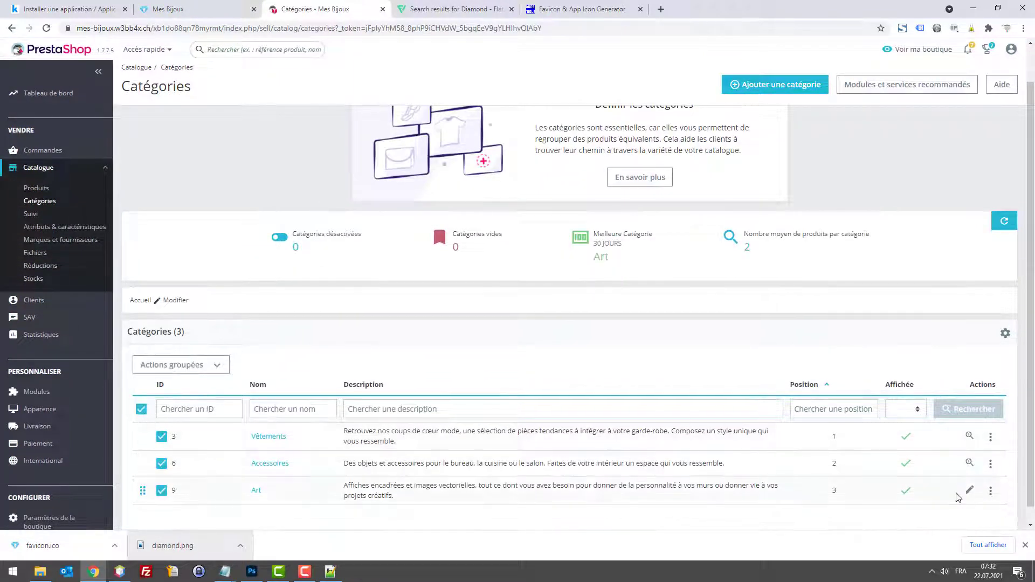
scroll(143, 425, down, 1)
click(181, 353)
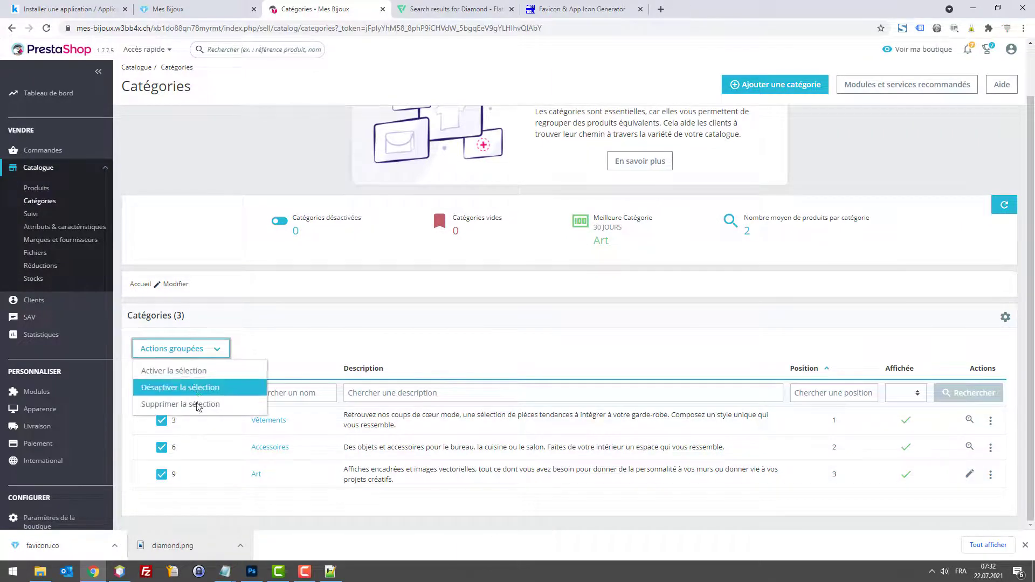
click(197, 403)
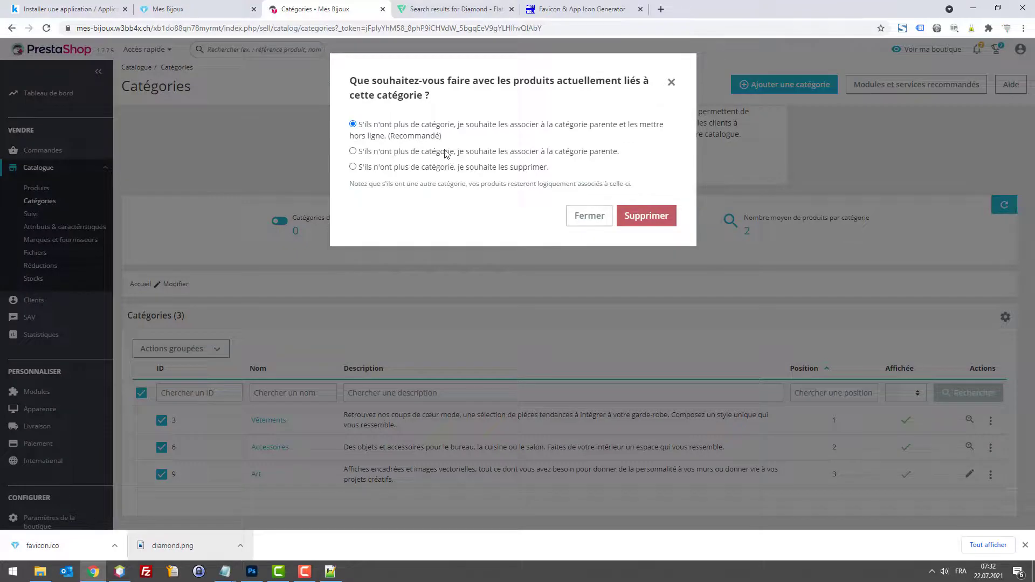
click(637, 216)
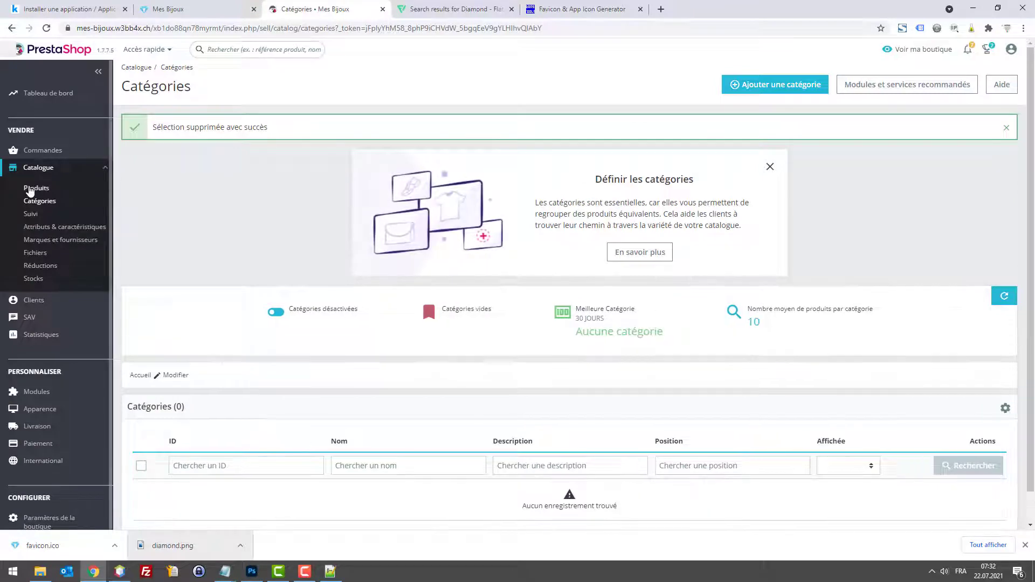
click(29, 189)
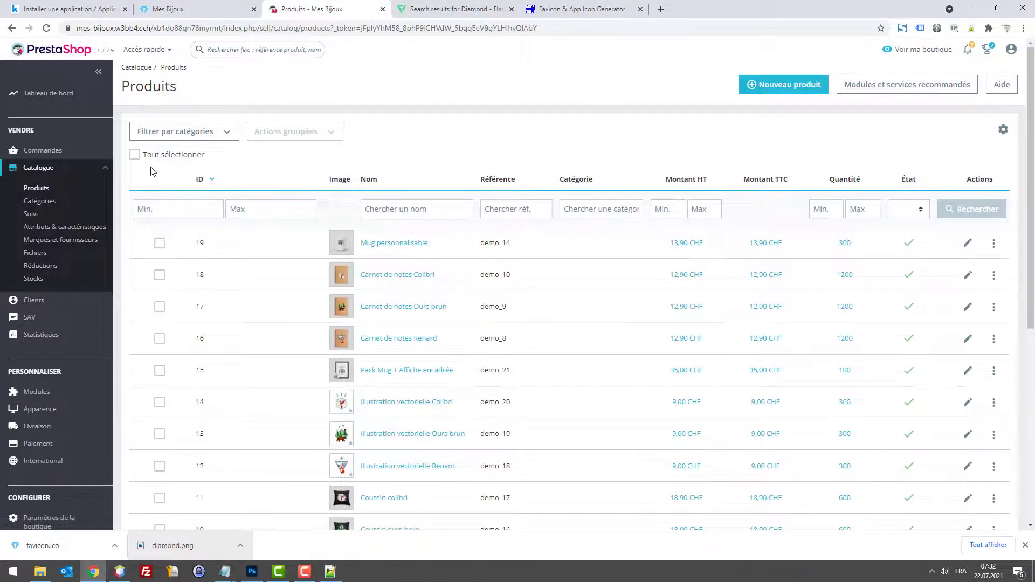
Step: Select all 19 sample products and permanently bulk-delete them
click(135, 155)
scroll(704, 327, down, 6)
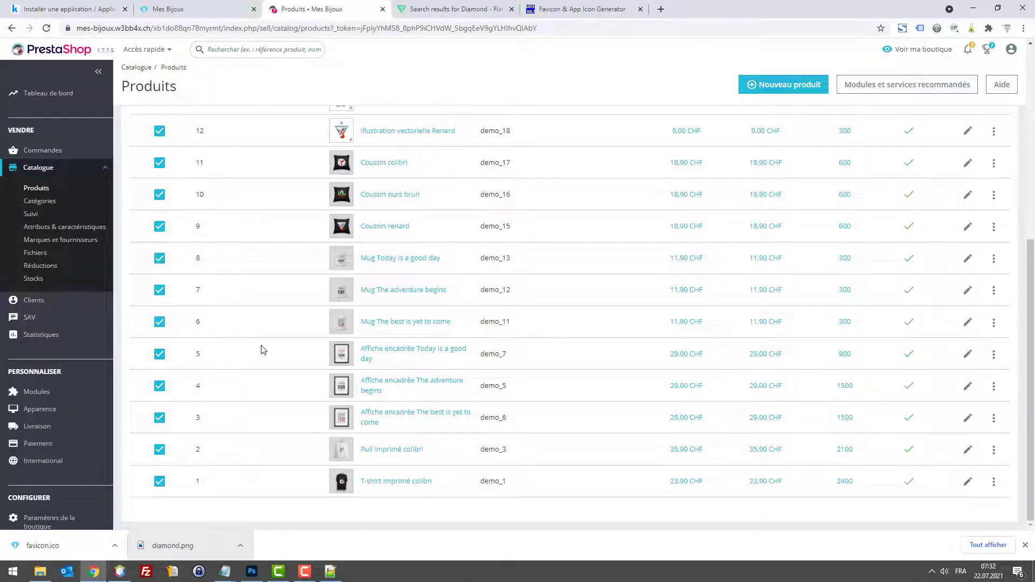
scroll(407, 315, up, 1)
scroll(406, 315, up, 5)
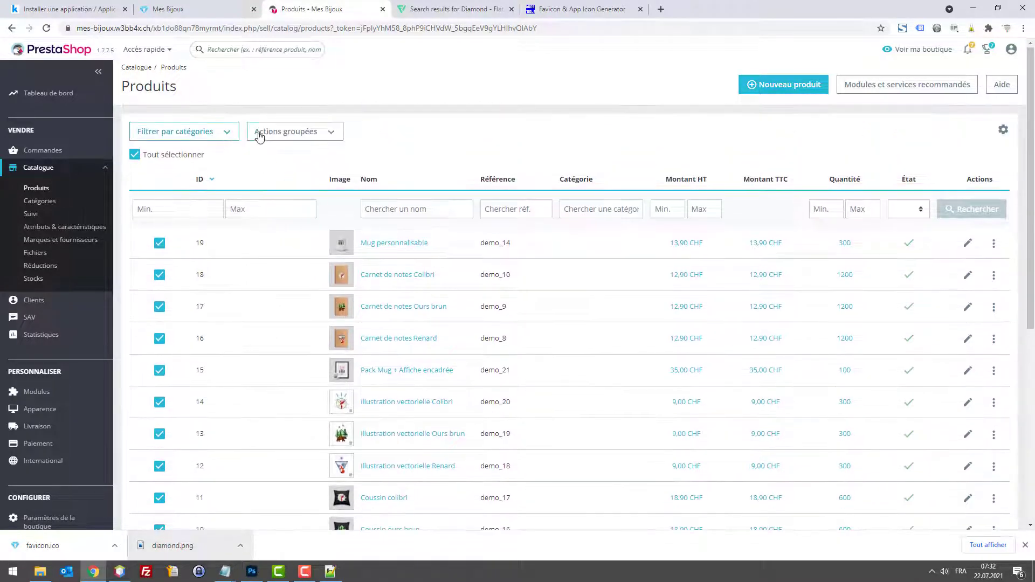
click(301, 133)
click(311, 215)
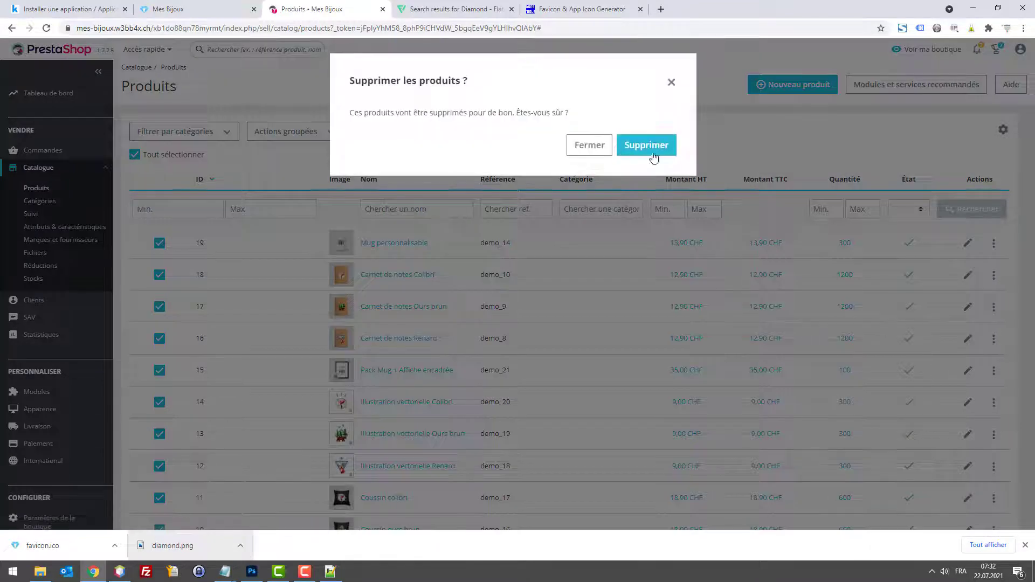
click(651, 146)
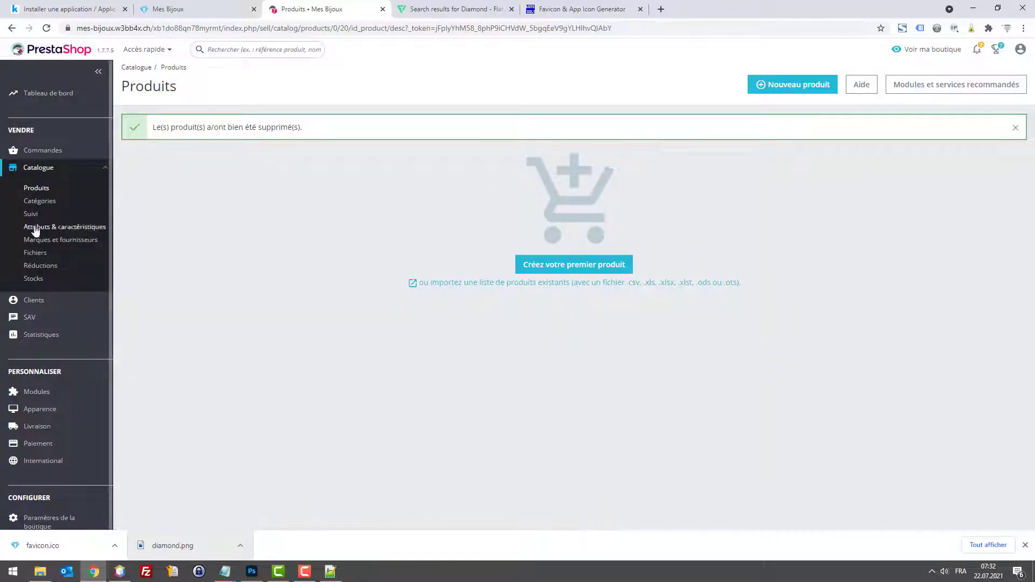
click(43, 202)
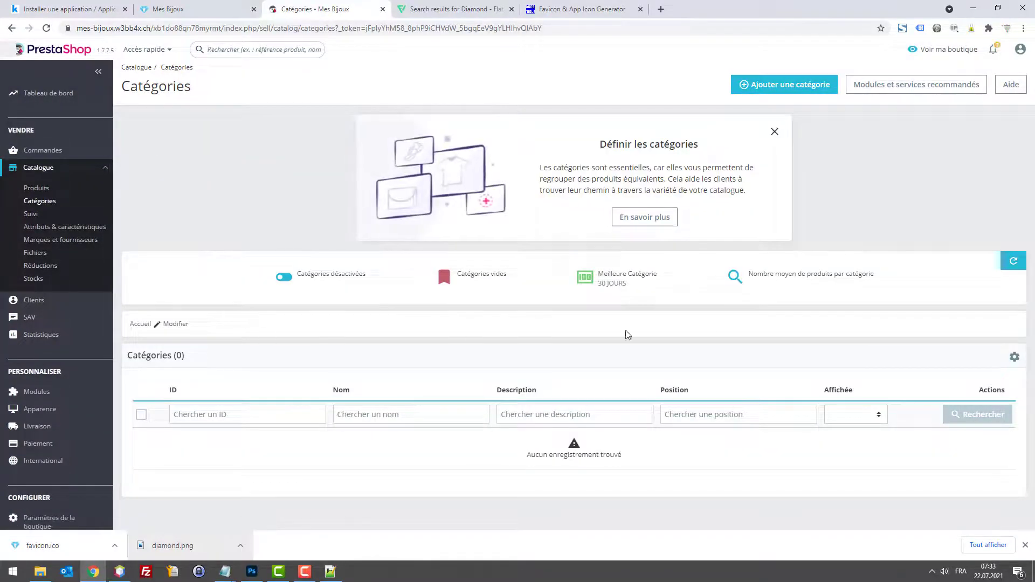
Step: Start a new category named Bijoux femme under Accueil
click(754, 88)
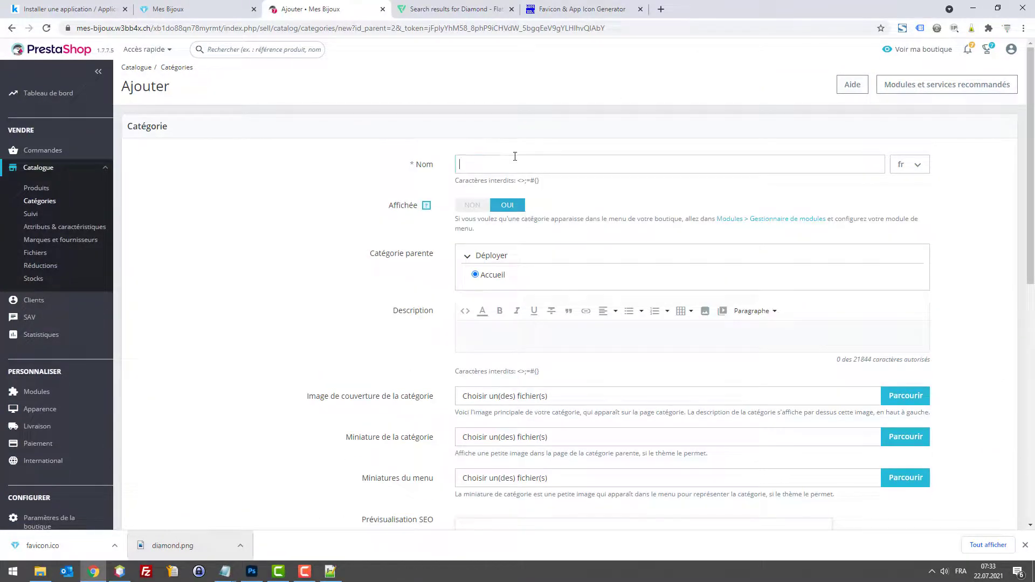
click(504, 158)
text(Bijoux femme)
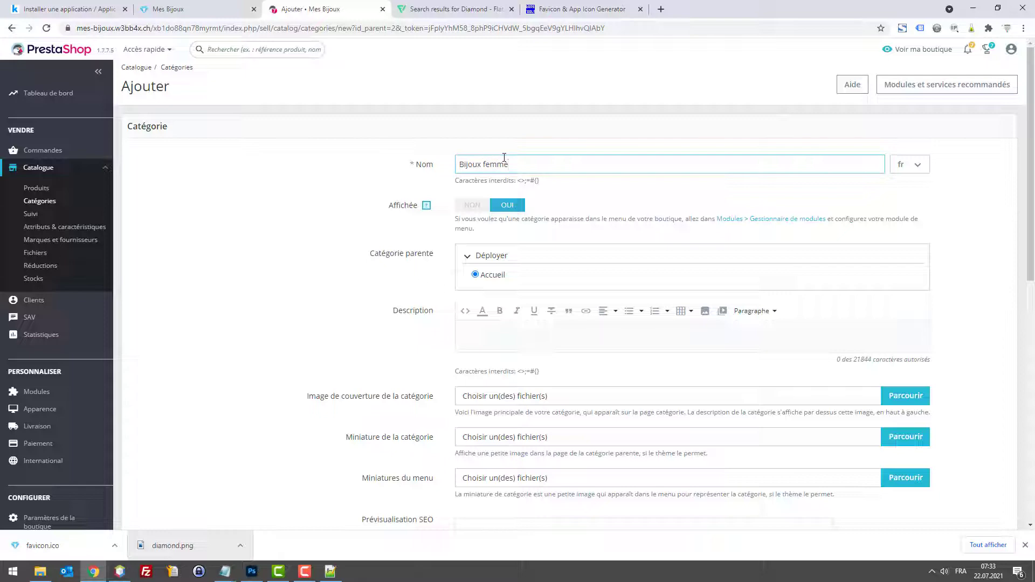
key(ctrl+a)
scroll(575, 192, down, 10)
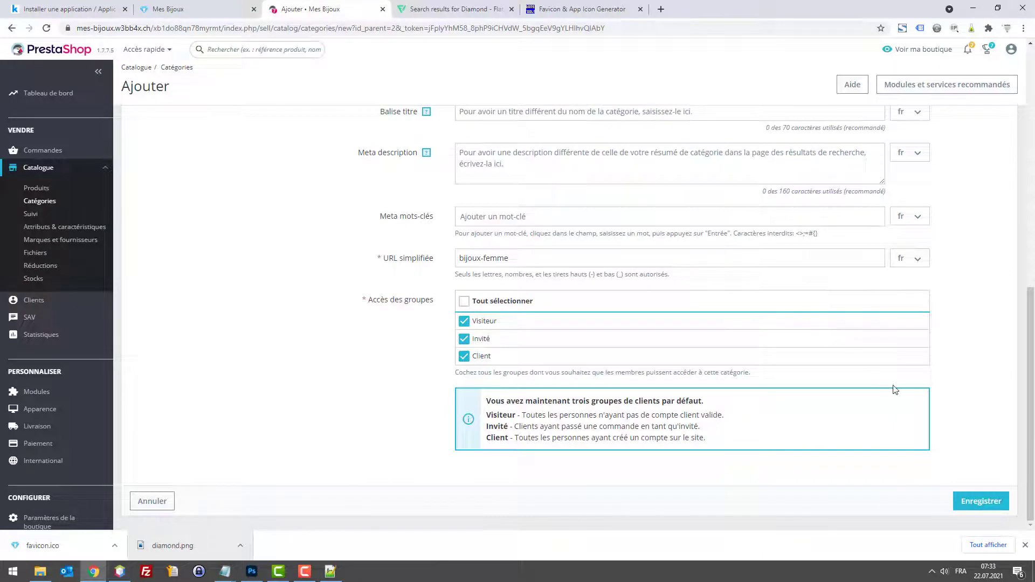
click(979, 502)
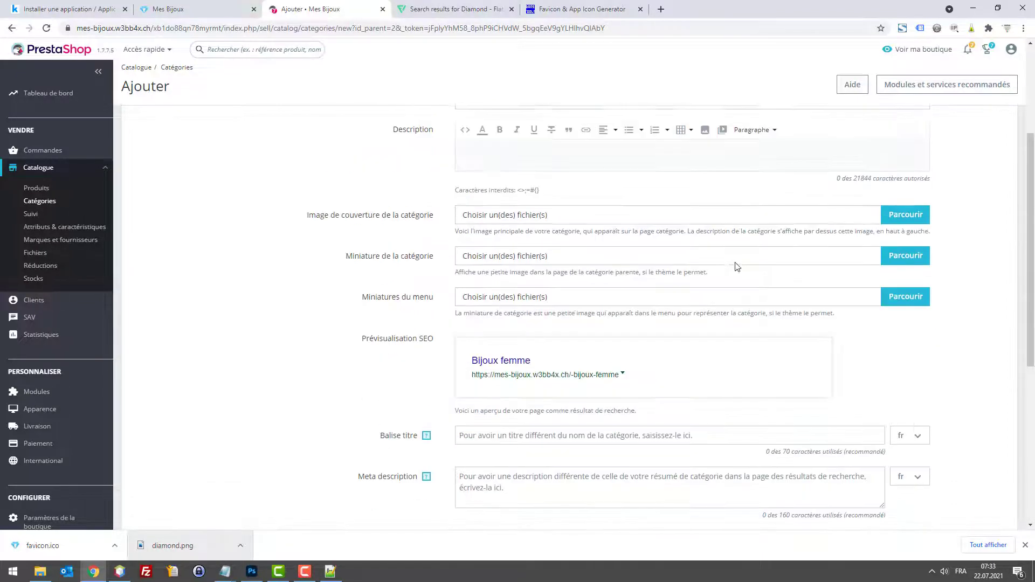
Step: Save the Bijoux femme category (ID 10) and begin another new category
click(533, 144)
triple_click(542, 147)
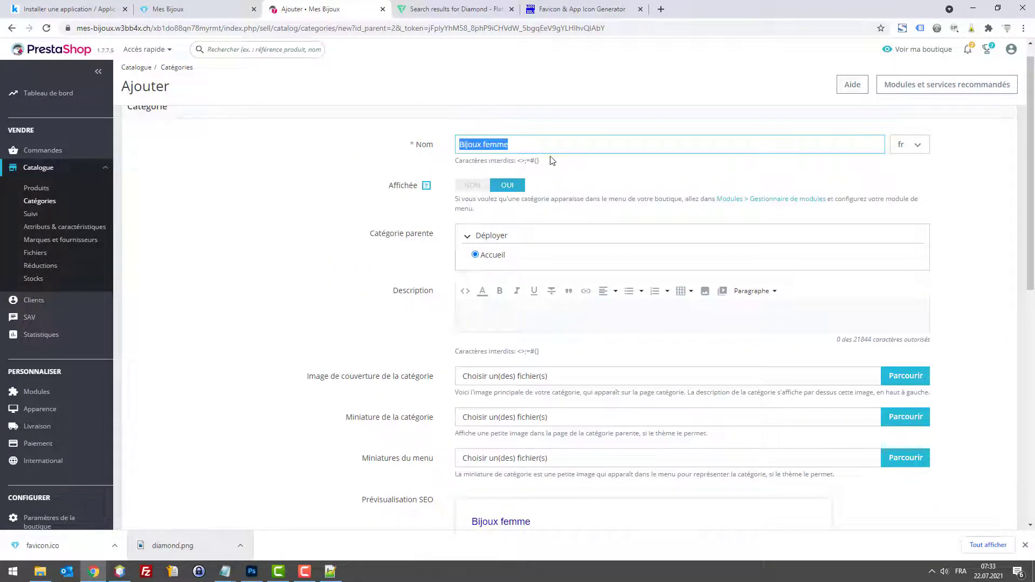
scroll(729, 215, down, 15)
scroll(539, 140, up, 15)
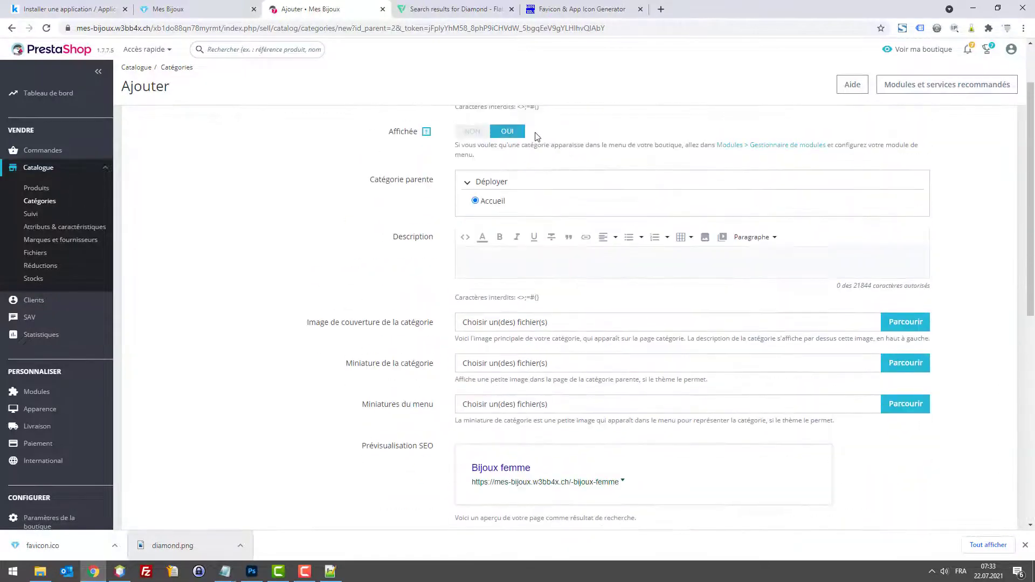
triple_click(545, 161)
scroll(704, 198, down, 15)
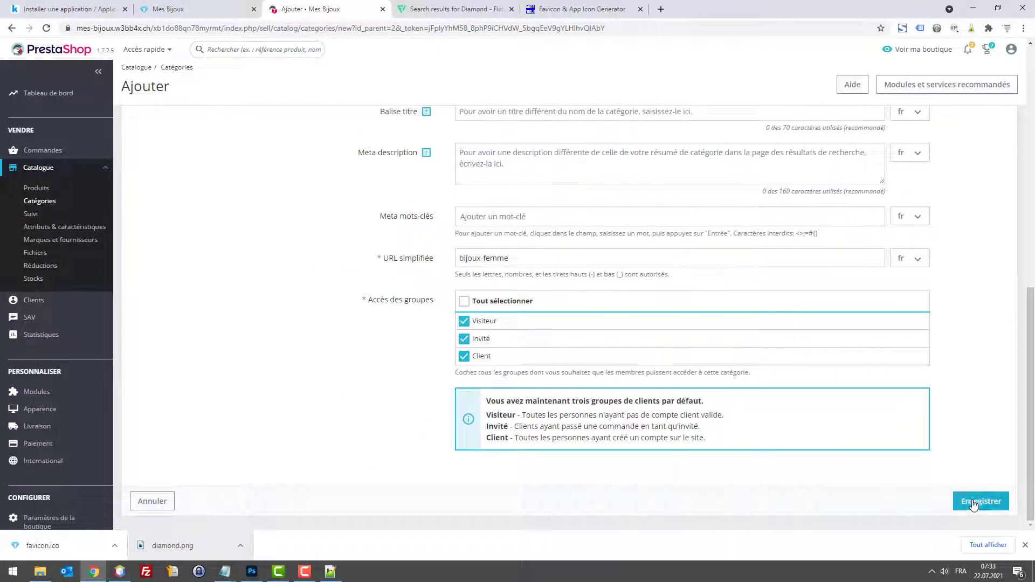
scroll(536, 183, up, 15)
triple_click(537, 164)
key(ctrl+c)
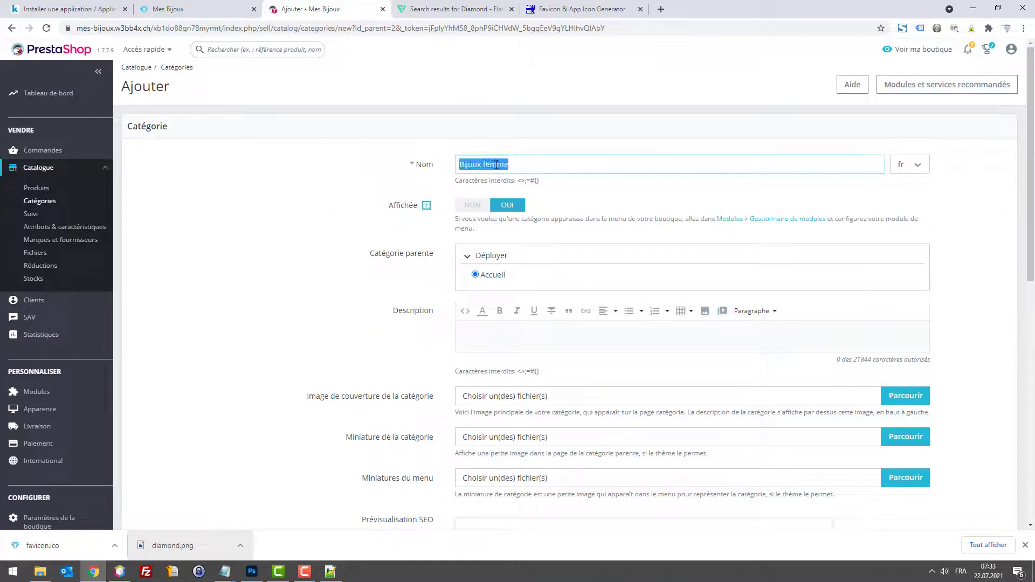
scroll(628, 215, down, 15)
click(978, 507)
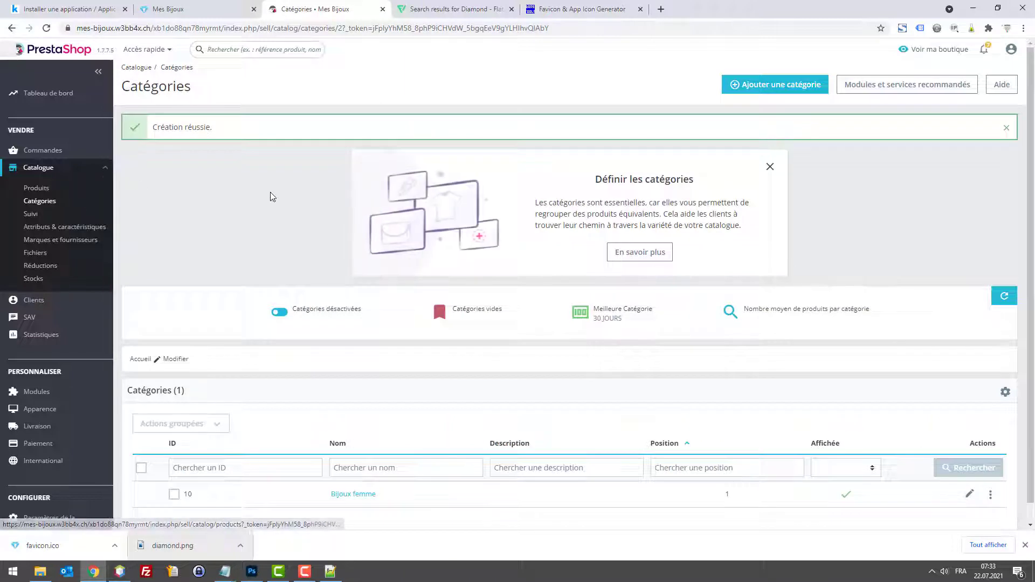
click(803, 86)
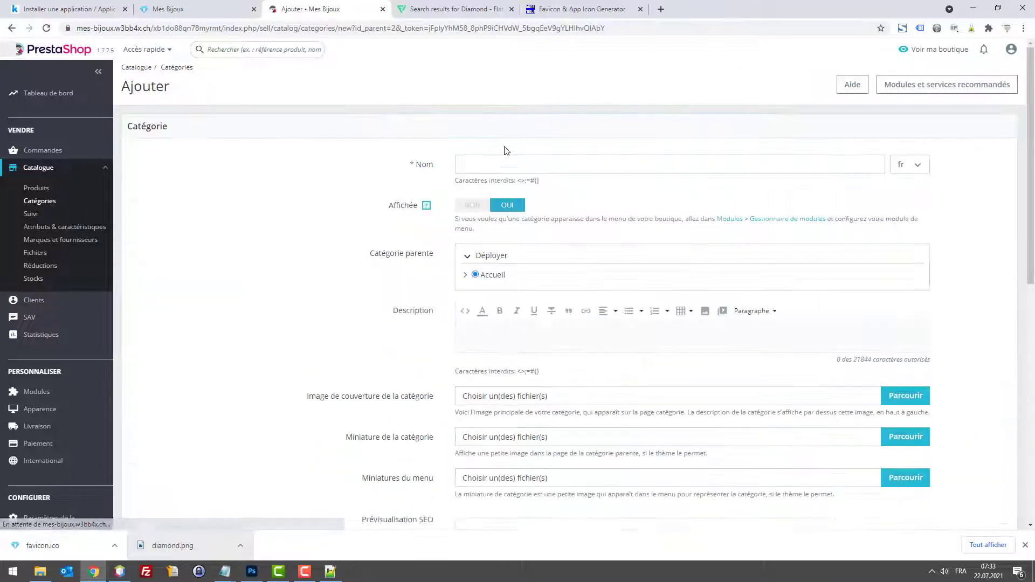
Step: Create the top-level category 'Bijoux hommes' from the pasted 'Bijoux femme' name and save it
click(495, 164)
key(ctrl+v)
double_click(495, 165)
text(ho)
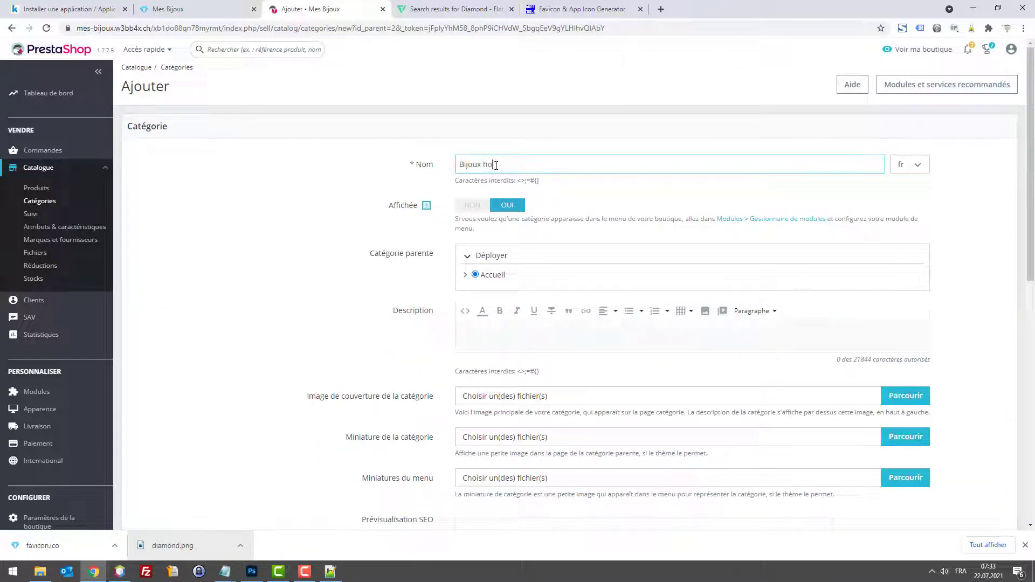
text(mmes)
scroll(965, 494, down, 10)
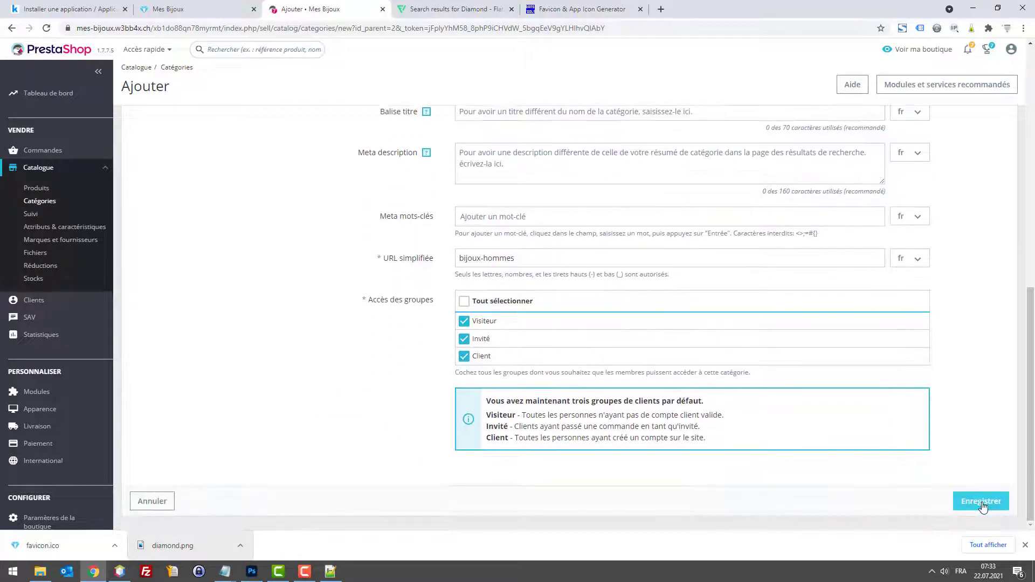
click(981, 502)
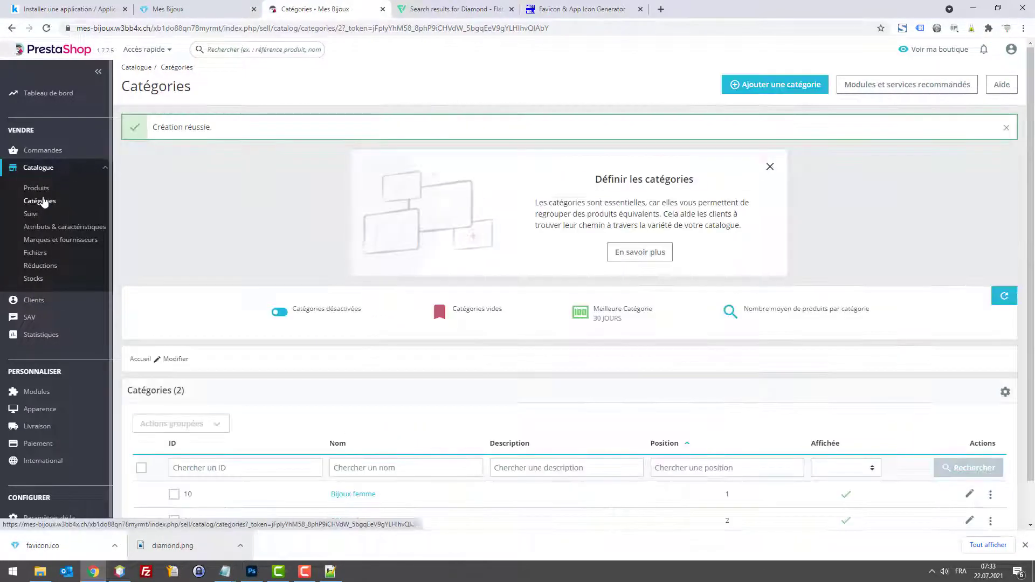
scroll(690, 398, down, 2)
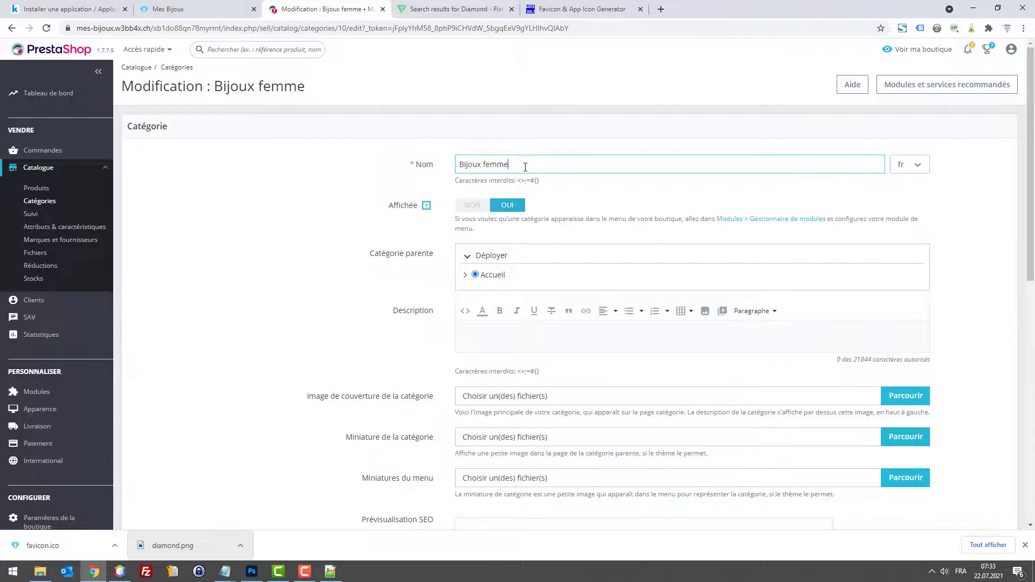
Step: Rename the category Bijoux femme to 'Bijoux femmes' and save it
click(43, 203)
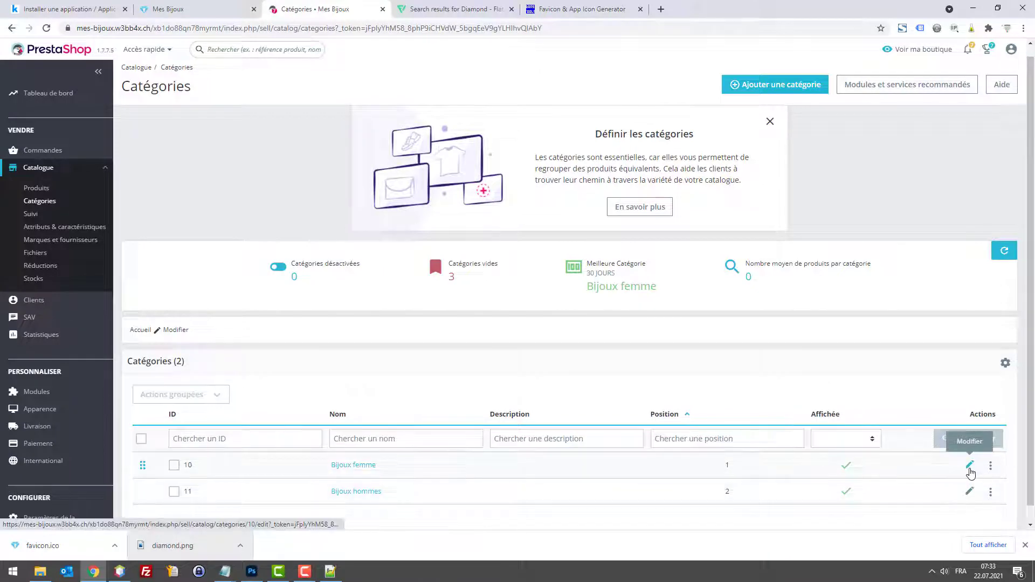
click(969, 468)
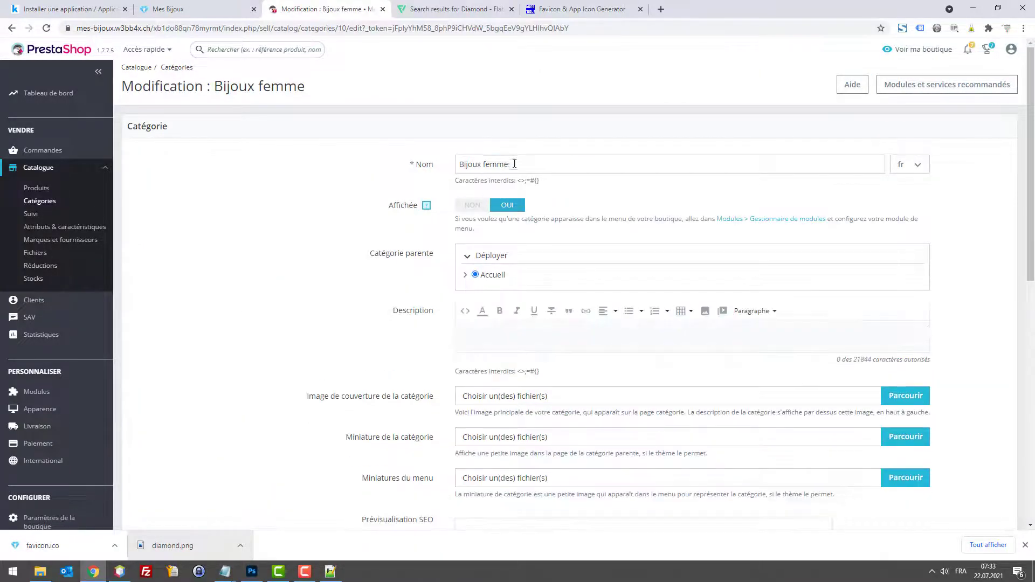
click(512, 164)
text(s)
scroll(926, 274, down, 10)
click(973, 501)
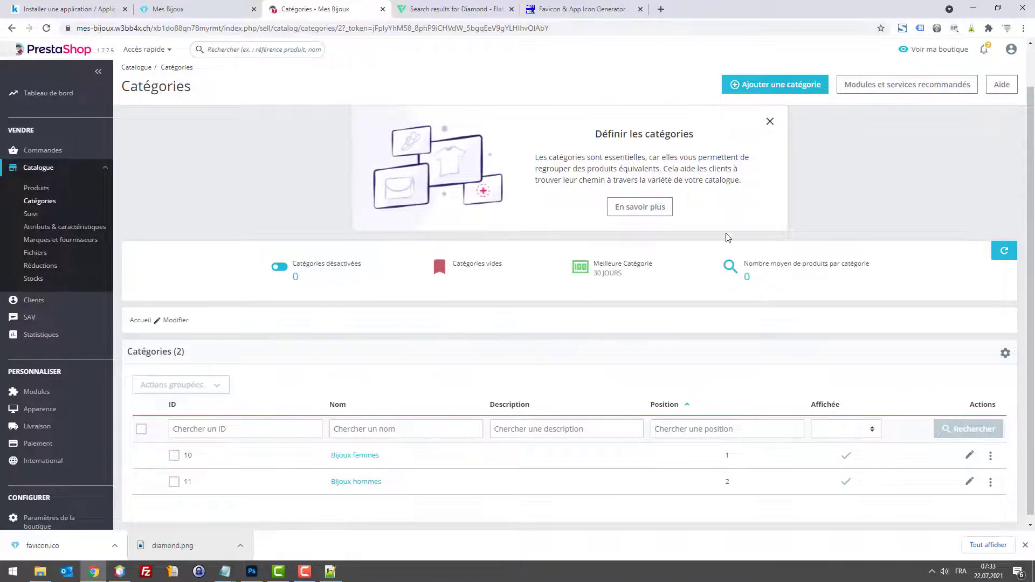
Step: Add a new top-level category named 'Bijoux enfants' and save it
click(749, 86)
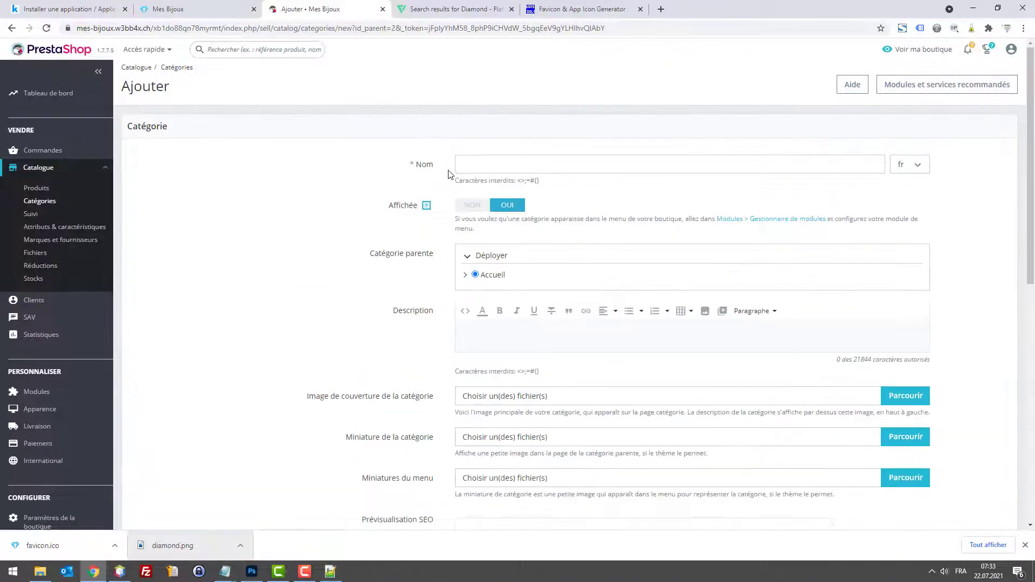
click(473, 162)
text(Bijoux enfants)
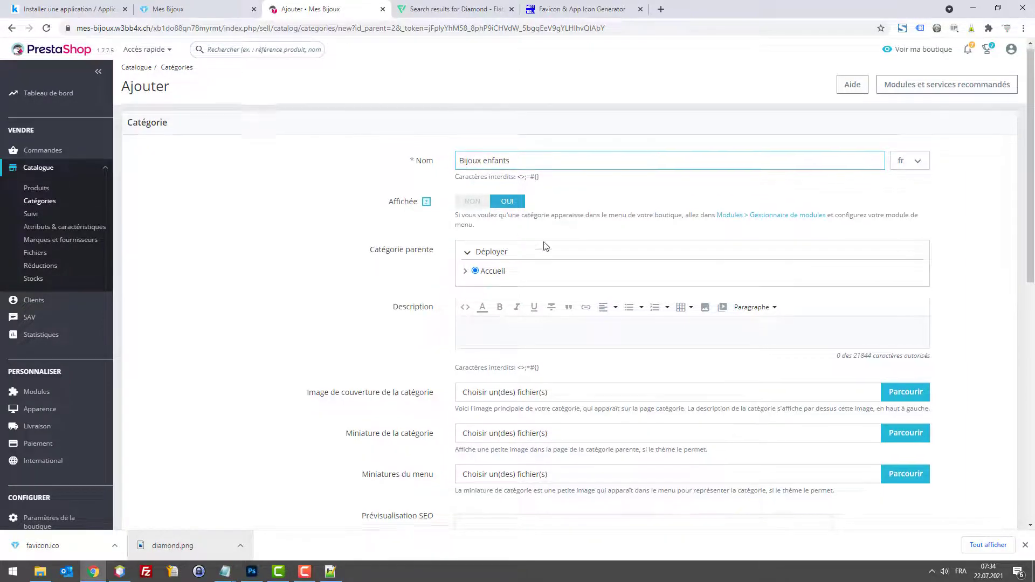
scroll(545, 245, down, 10)
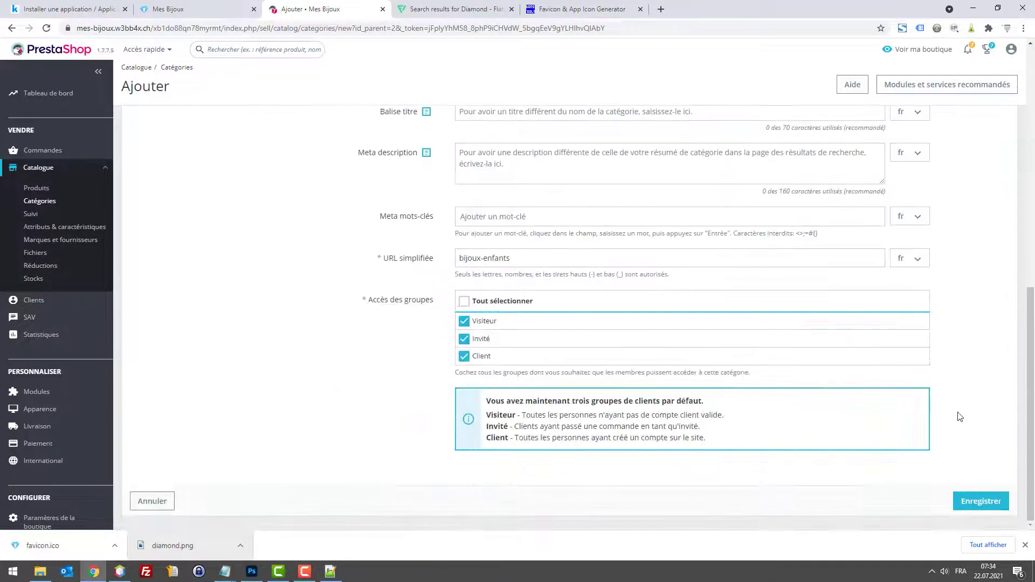
click(982, 500)
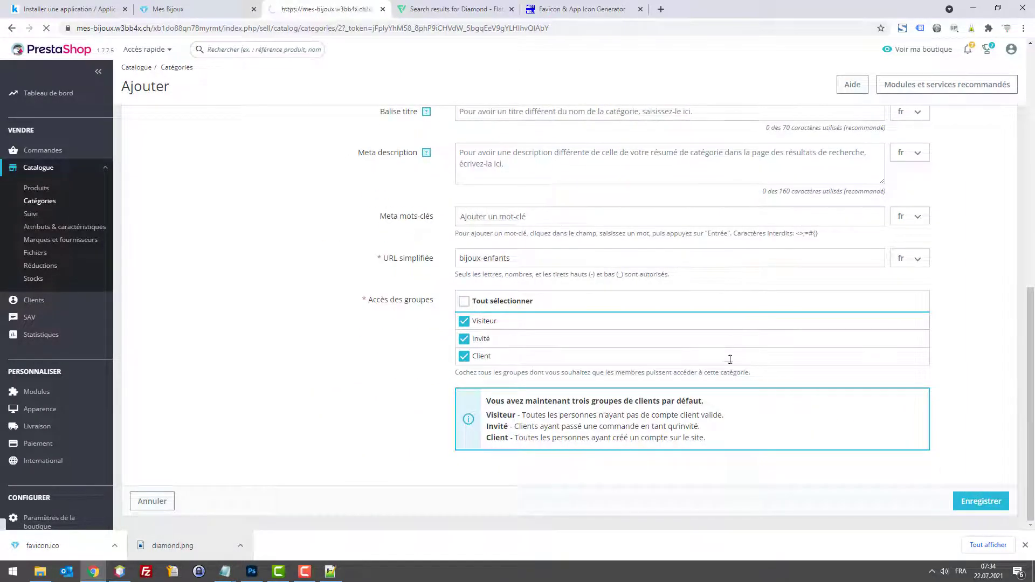
scroll(620, 332, down, 1)
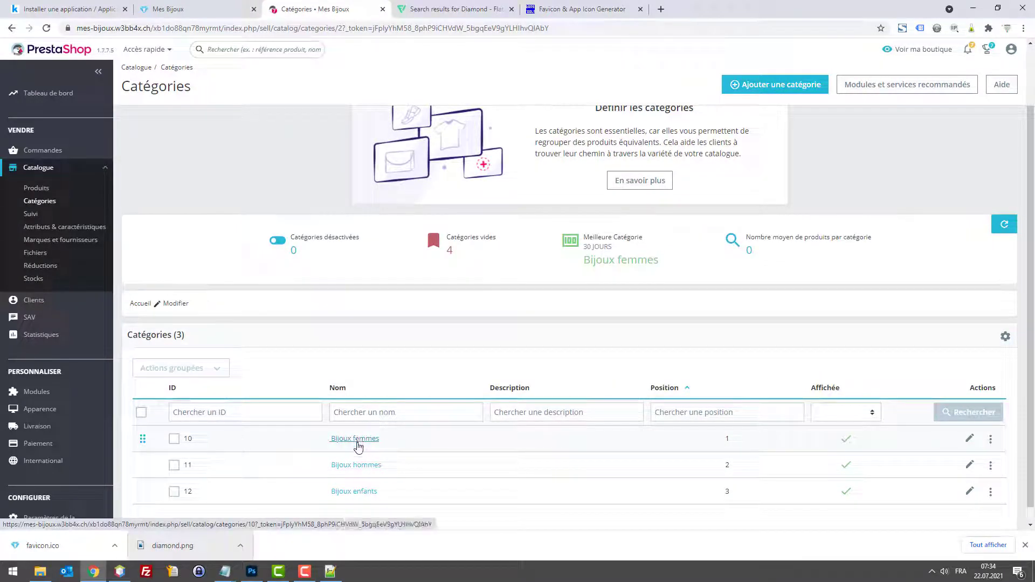
Step: Inside Bijoux femmes, add the subcategory 'Colliers', trimming 'pour femme' from the name, and save
click(356, 438)
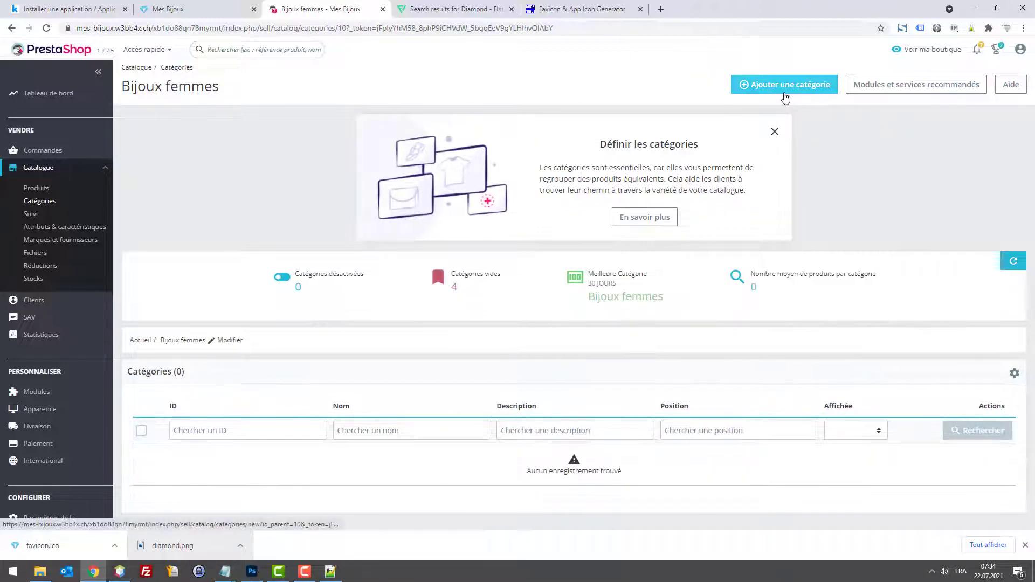
click(783, 87)
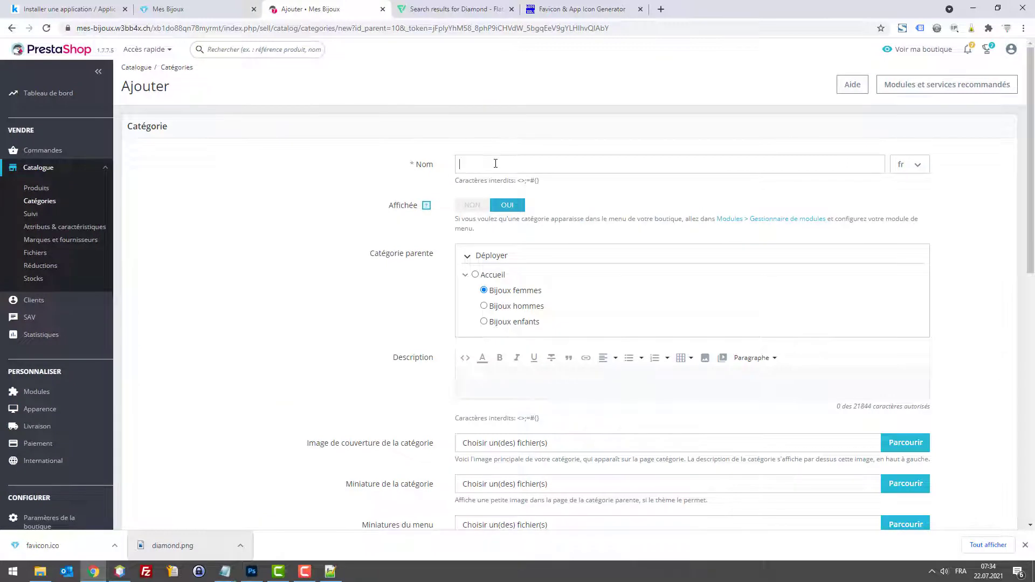
click(496, 165)
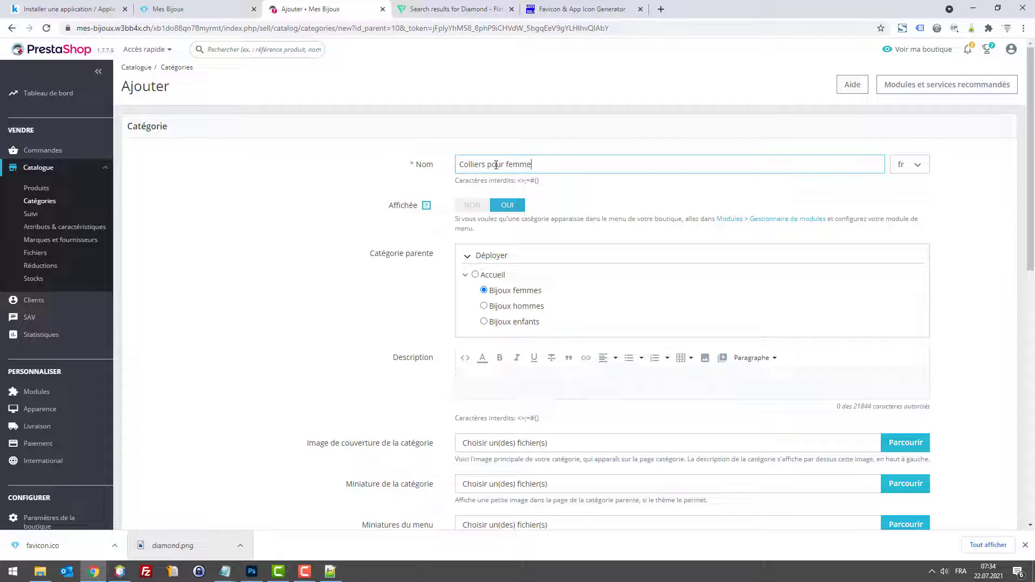
key(ctrl+a)
scroll(716, 299, down, 10)
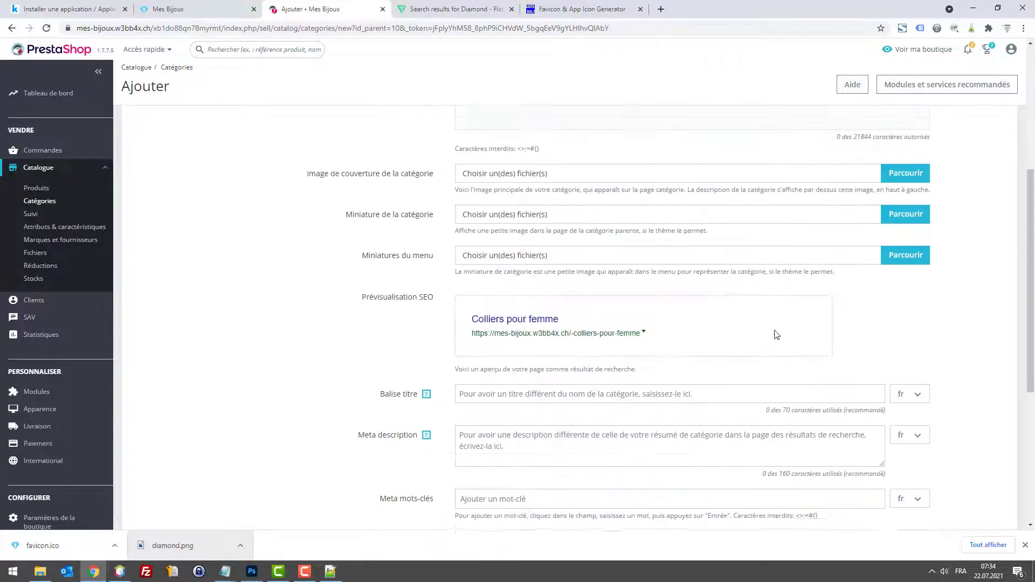
scroll(543, 202, up, 5)
scroll(543, 201, up, 5)
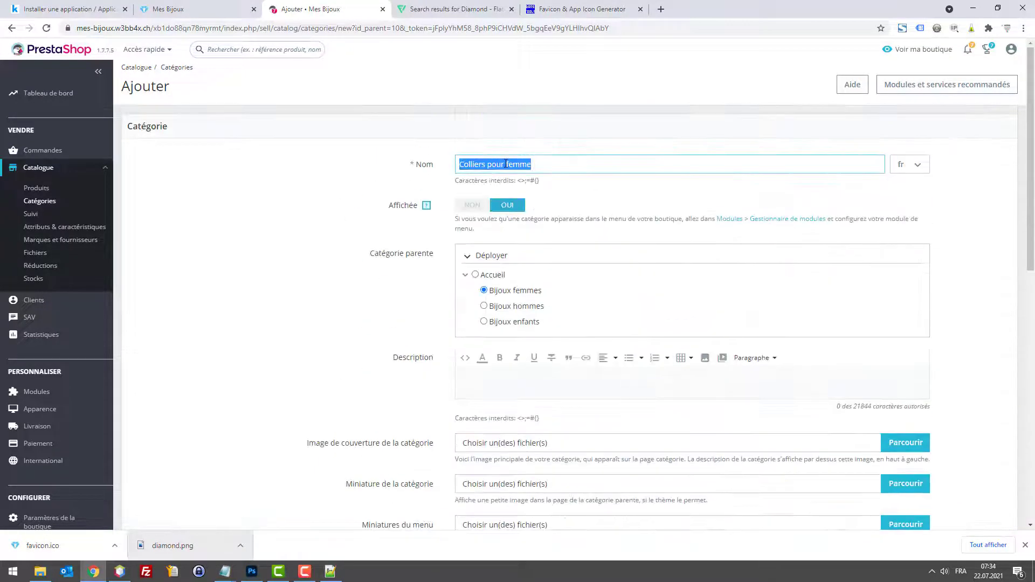
click(495, 163)
drag(515, 165, 576, 167)
key(BackSpace)
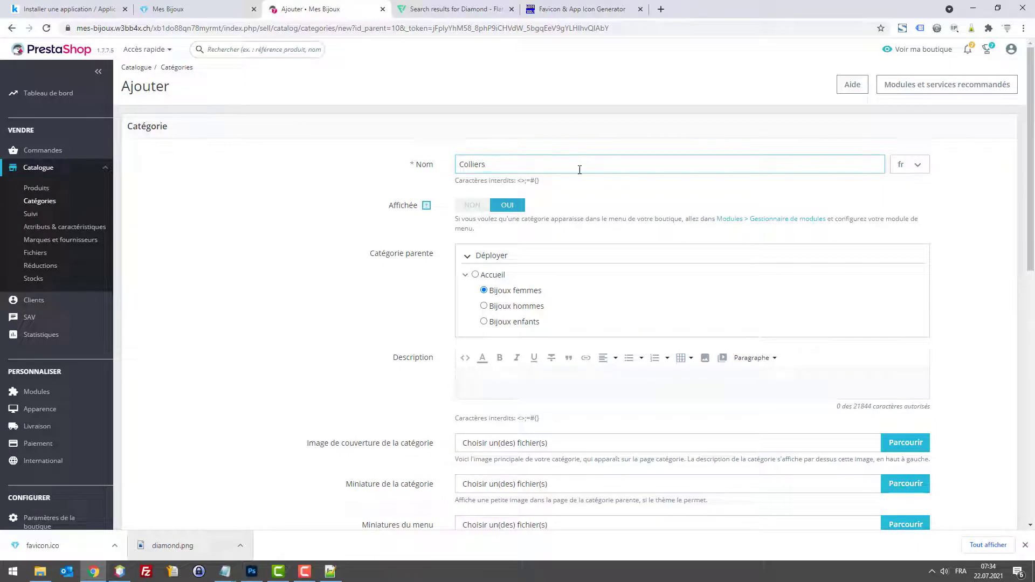
double_click(577, 167)
scroll(903, 438, down, 10)
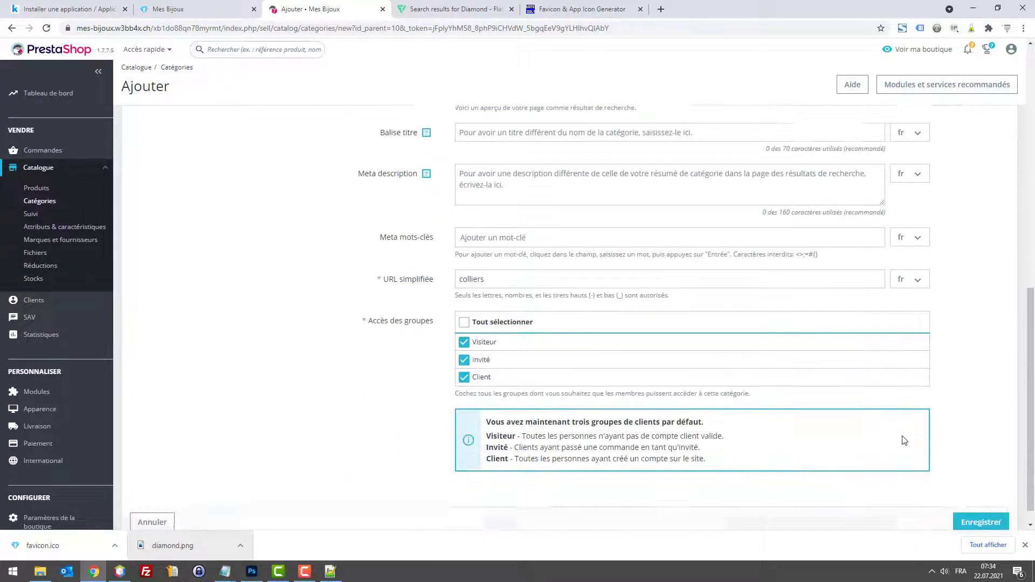
click(977, 503)
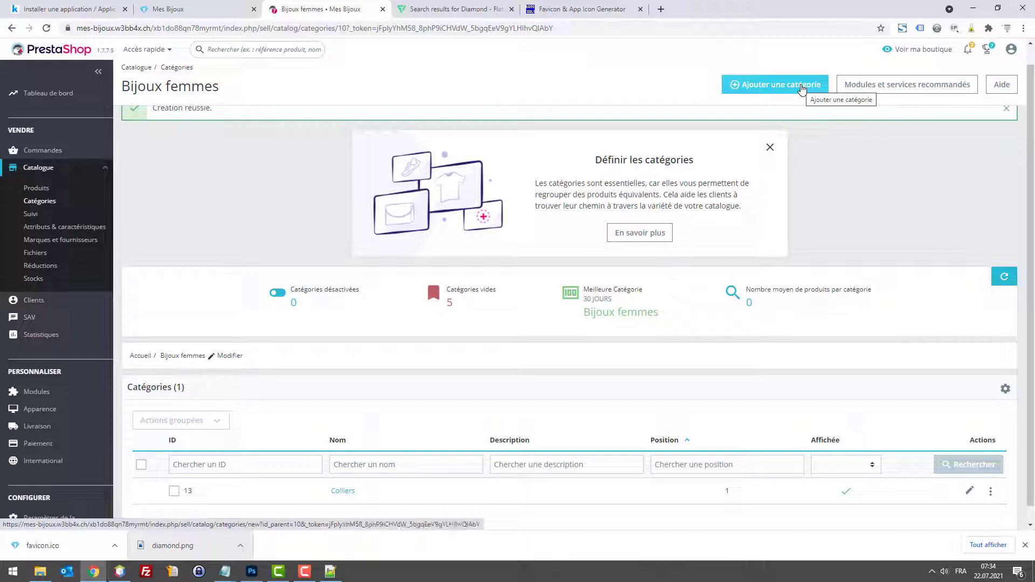
Step: Add a second Bijoux femmes subcategory named 'Bagues' and save it
click(802, 86)
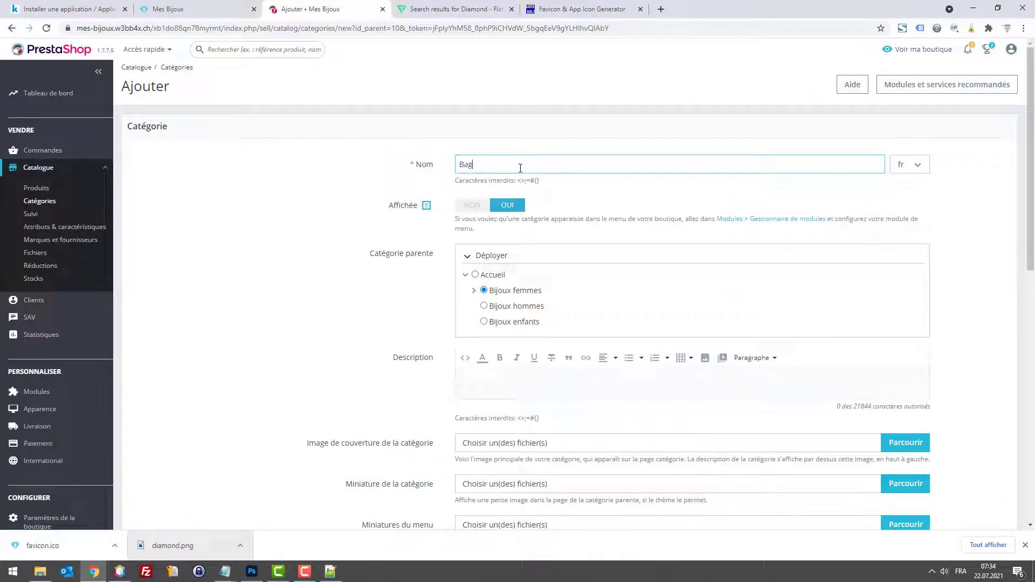
scroll(842, 214, down, 10)
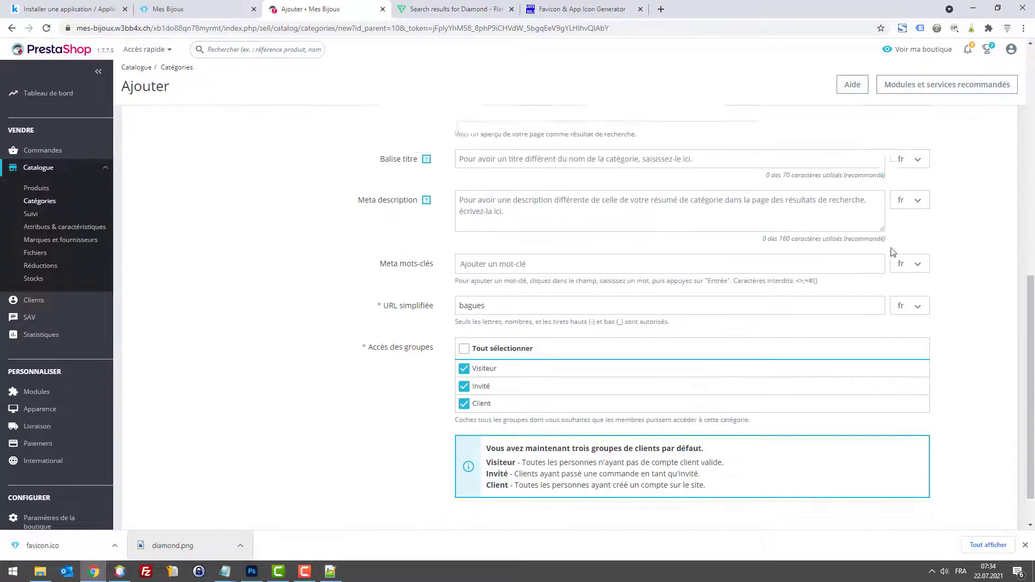
click(978, 509)
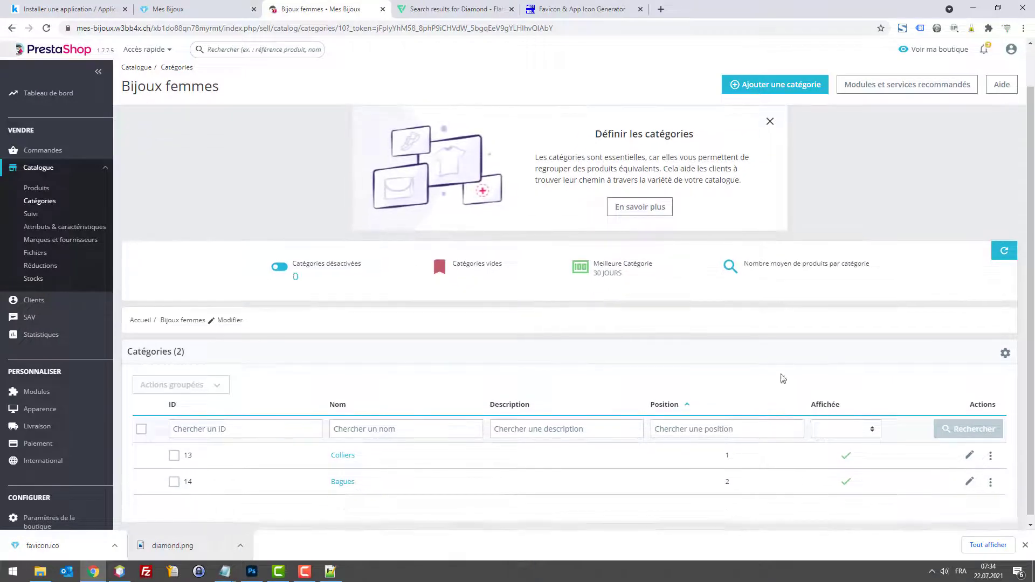
Step: Start a new subcategory under Bijoux femmes and copy its name 'Boucles d'oreilles'
click(775, 84)
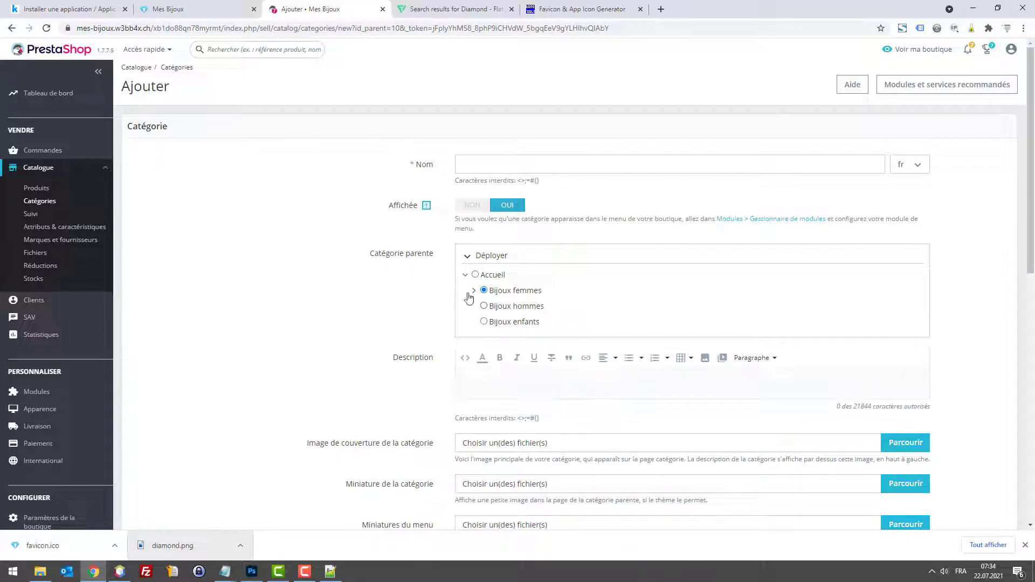
click(487, 169)
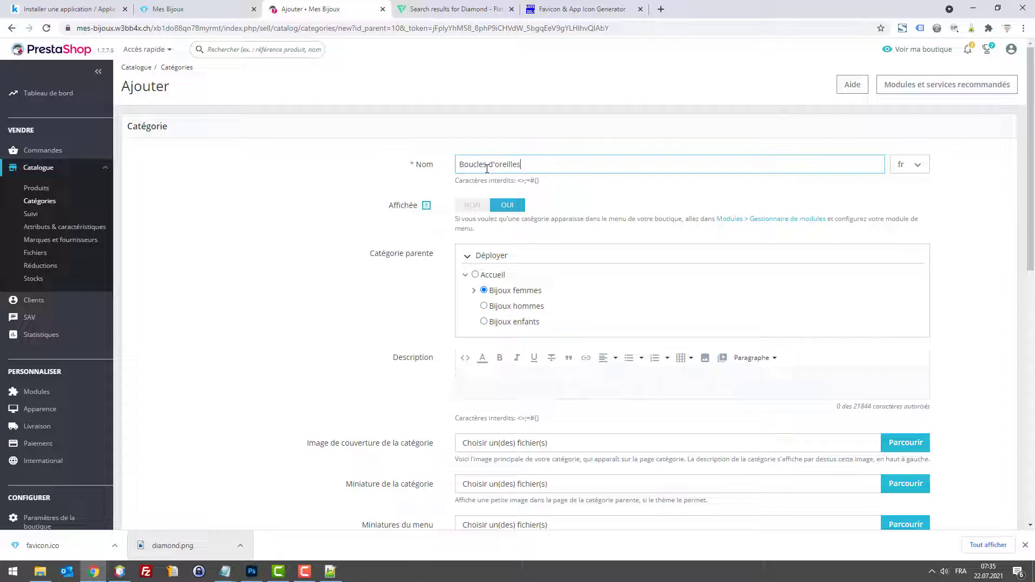
triple_click(486, 169)
key(ctrl+c)
Step: Look up 'Boucles d'oreilles' with a web search in a separate browser tab
key(ctrl+t)
key(ctrl+v)
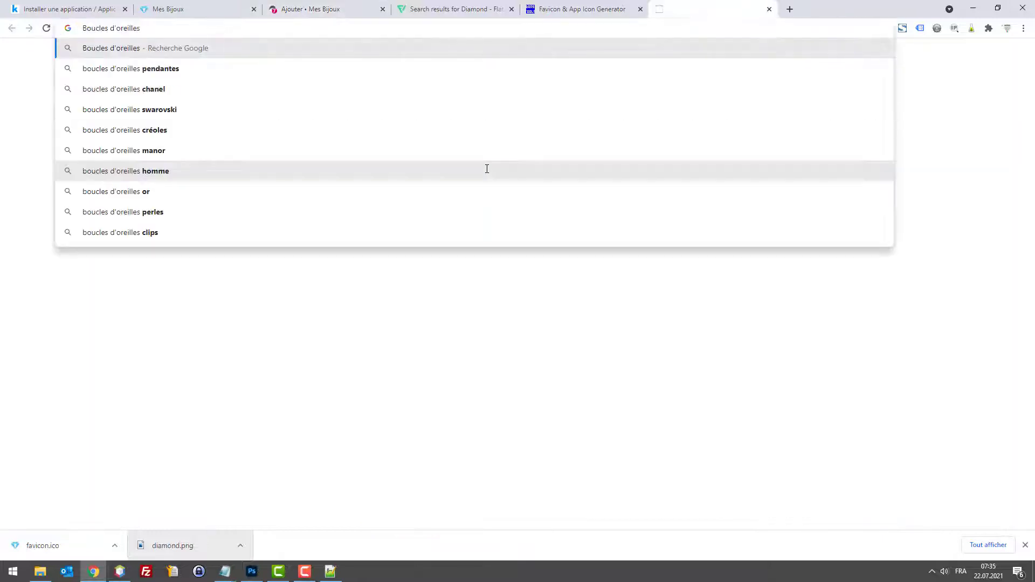
key(Return)
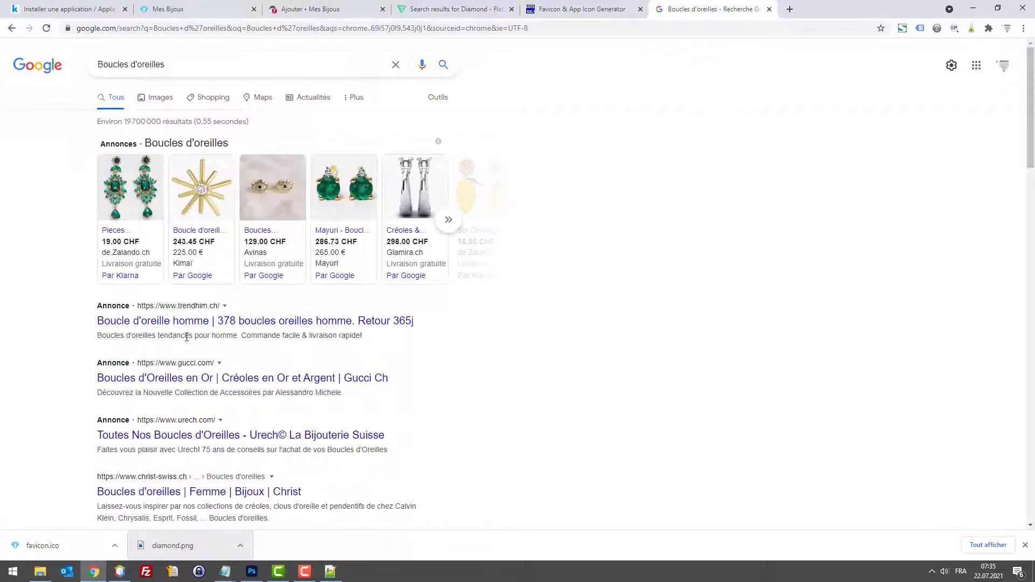
key(ctrl+w)
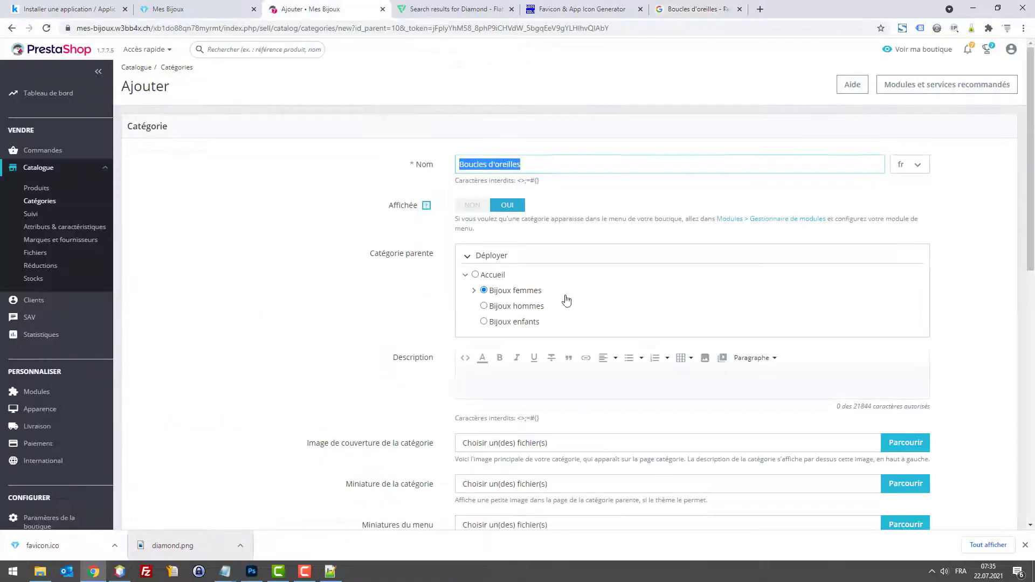
Step: Save the Boucles d'oreilles subcategory
scroll(755, 388, down, 10)
scroll(847, 407, down, 2)
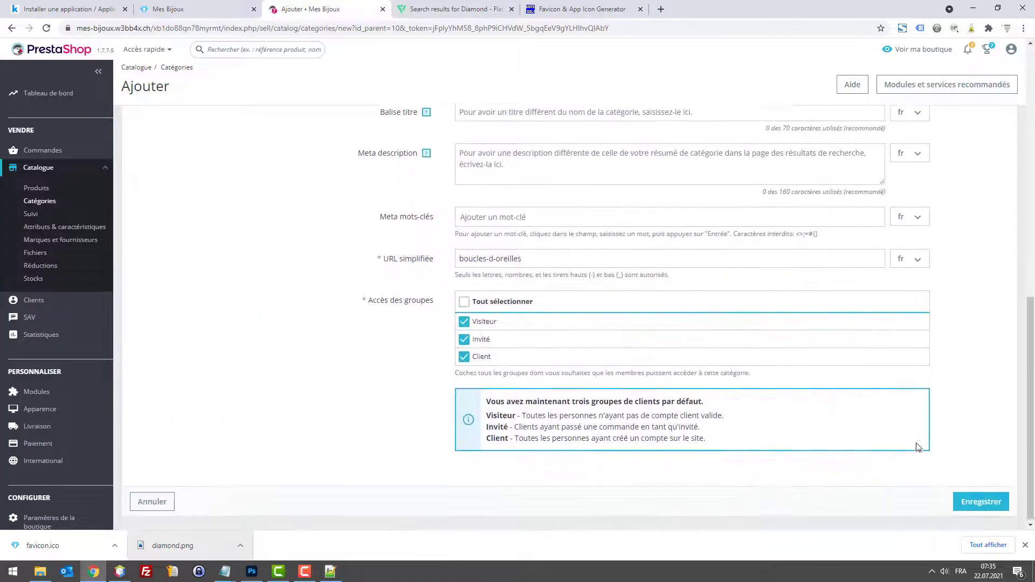
click(981, 503)
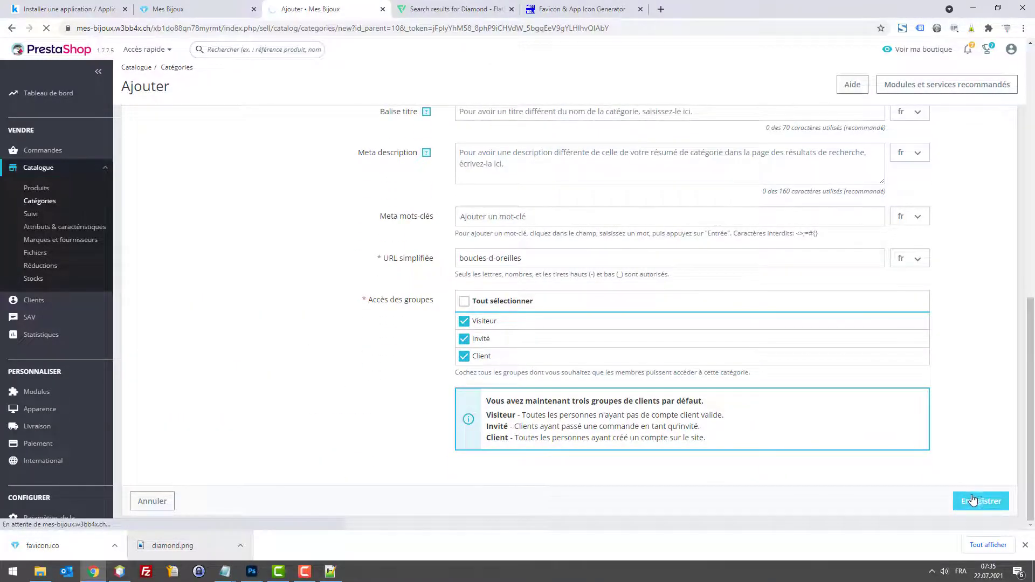
scroll(958, 491, down, 1)
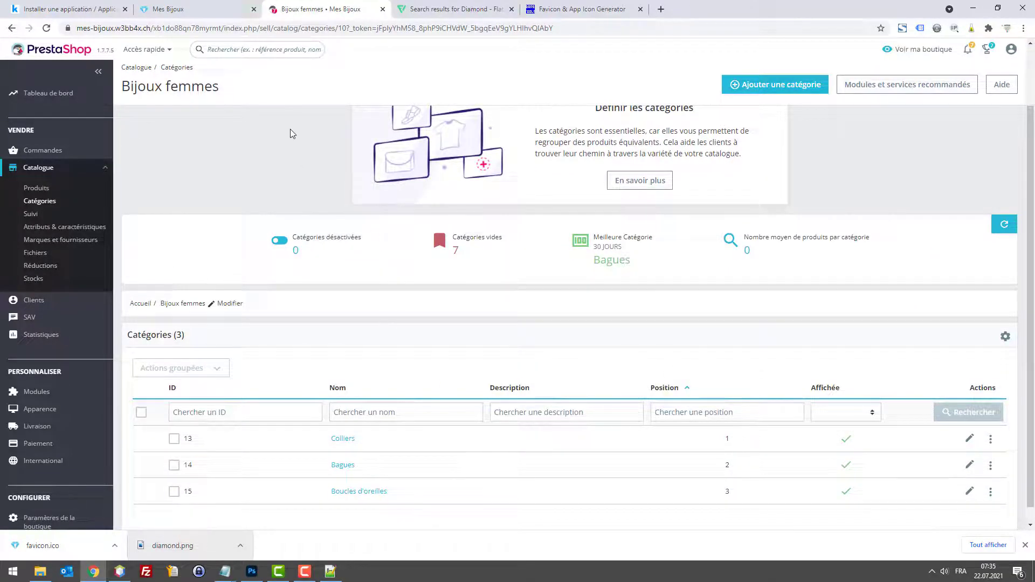
Step: Open the Menu principal module's configuration, filtering the installed modules by 'menu'
click(213, 8)
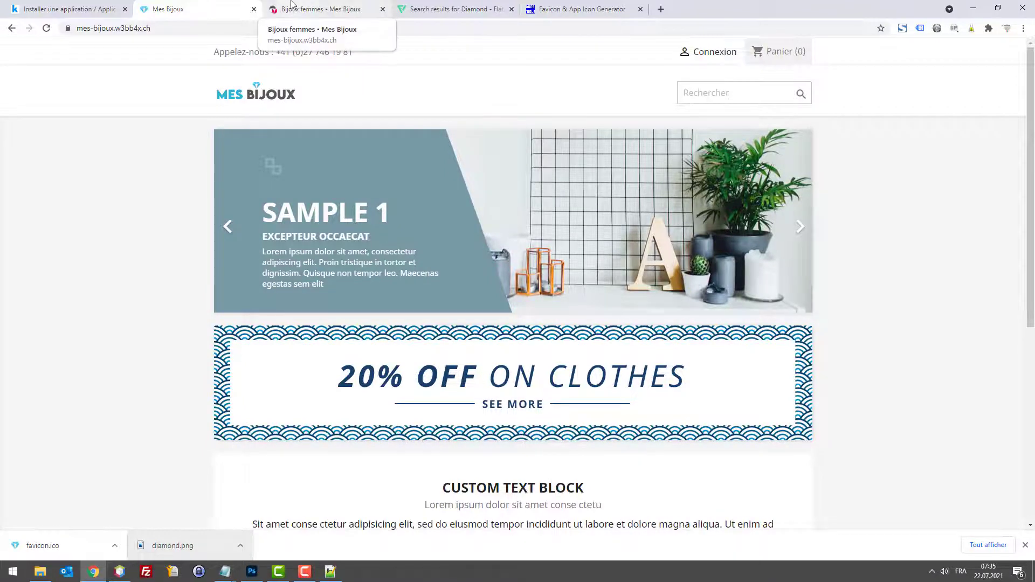
click(291, 5)
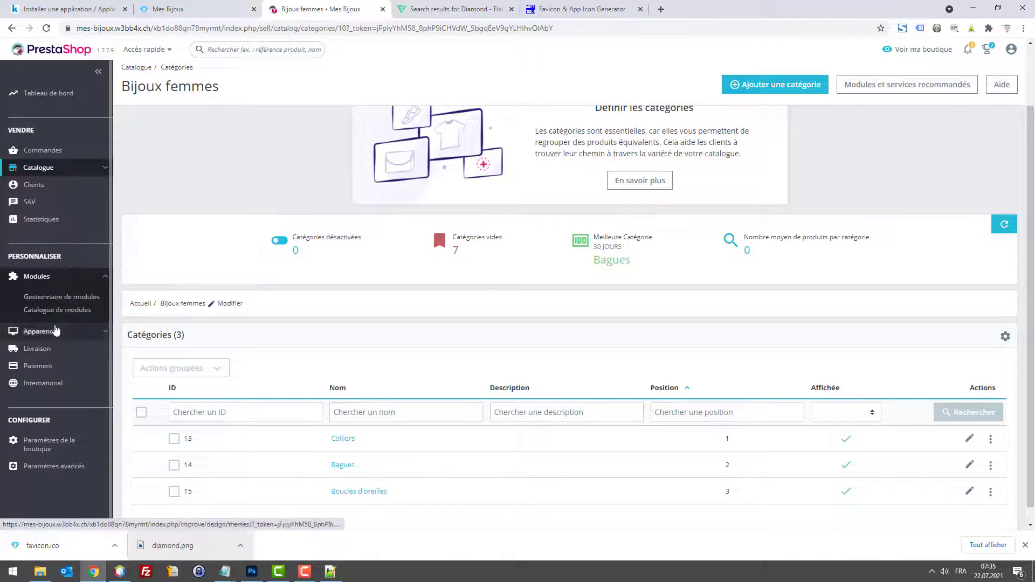
click(64, 300)
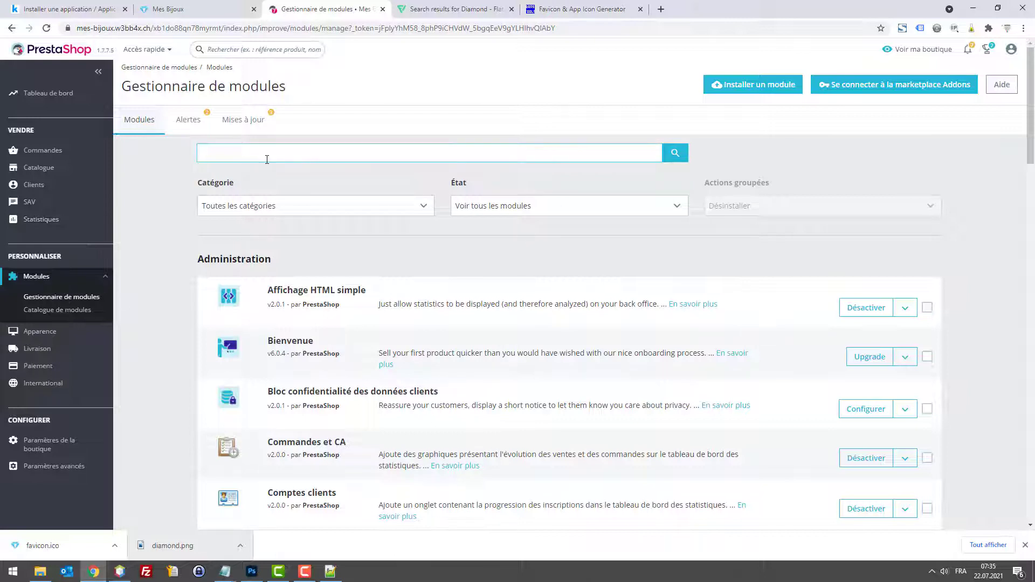
key(Return)
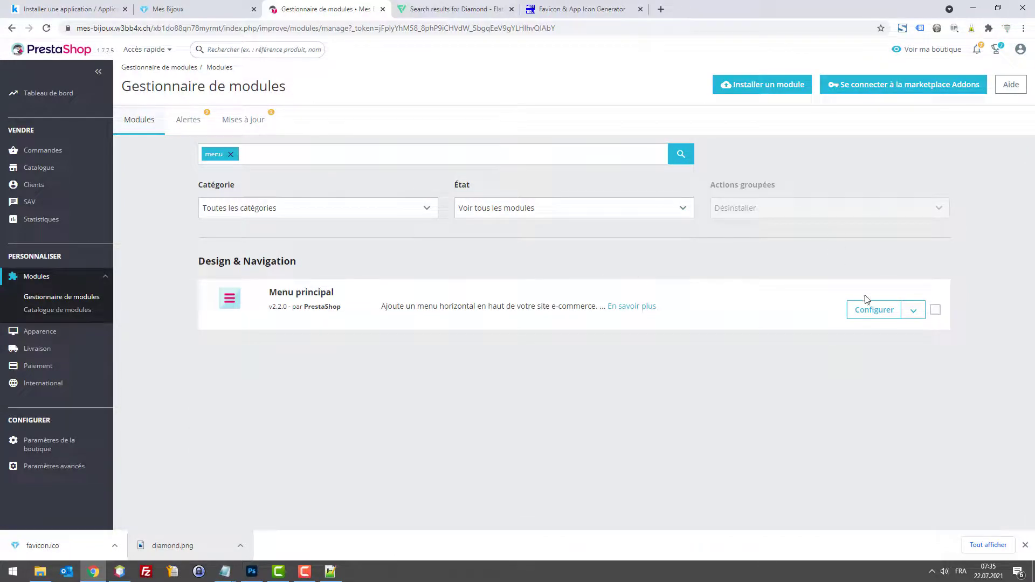
click(874, 311)
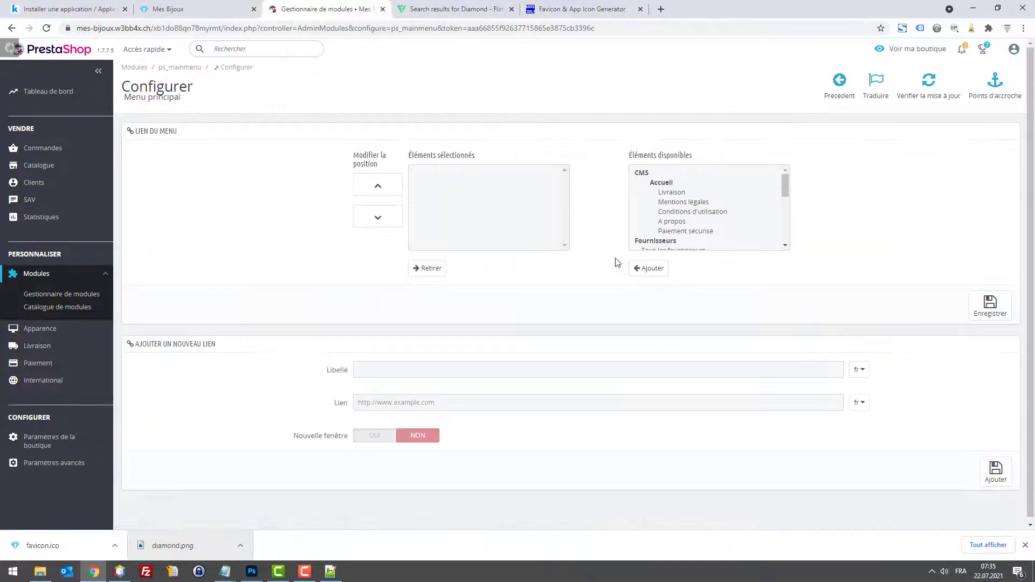
Step: Add Bijoux femmes, Bijoux hommes and Bijoux enfants to the menu items and save
scroll(682, 212, down, 8)
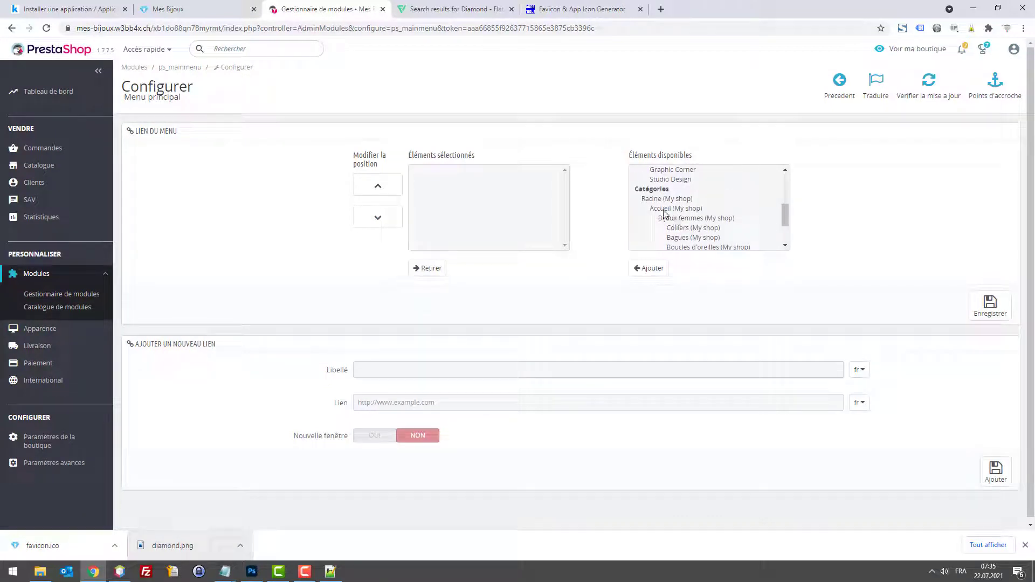
click(682, 218)
click(648, 268)
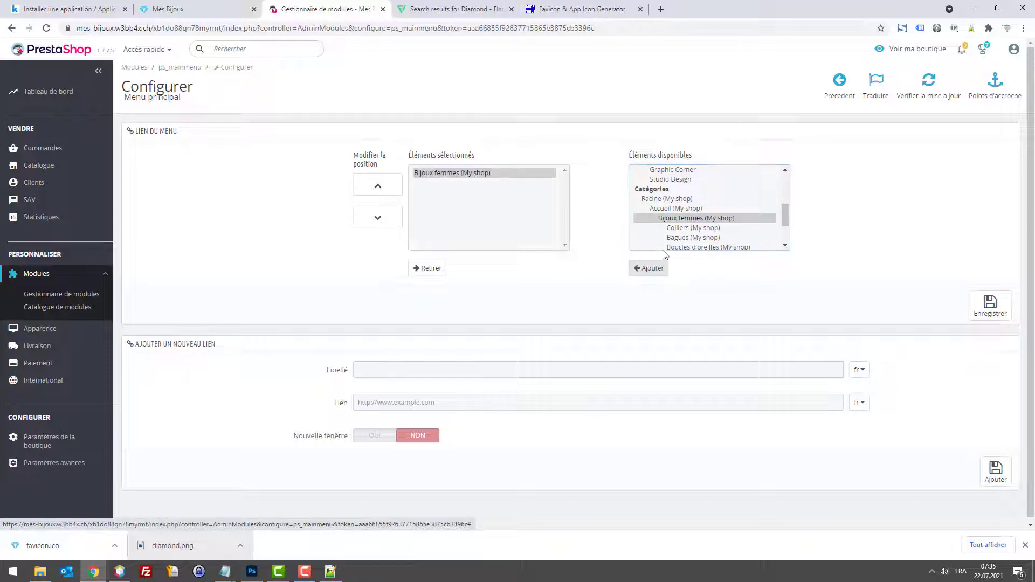
scroll(692, 225, down, 3)
click(696, 203)
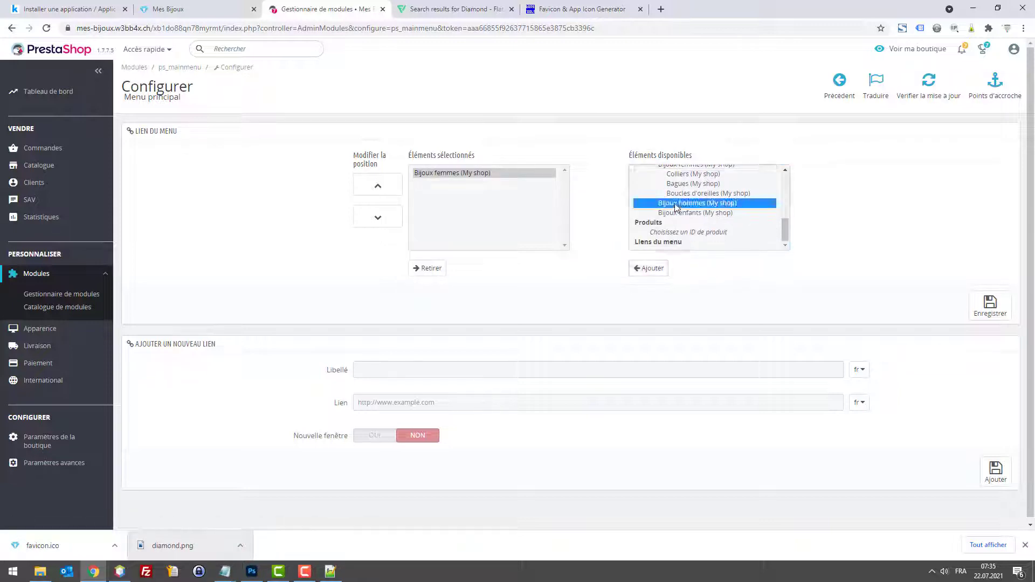
click(652, 268)
click(695, 213)
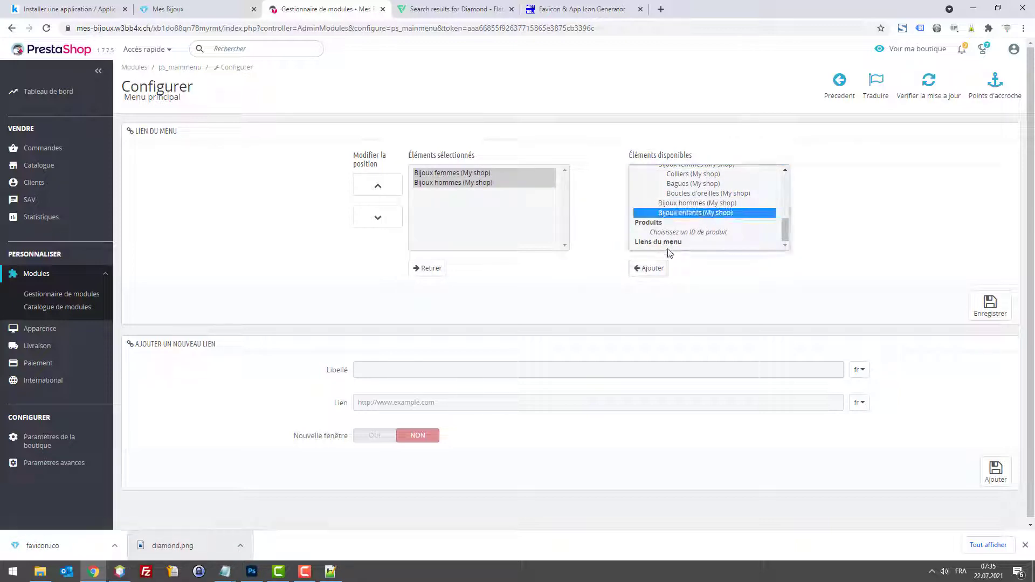
click(652, 268)
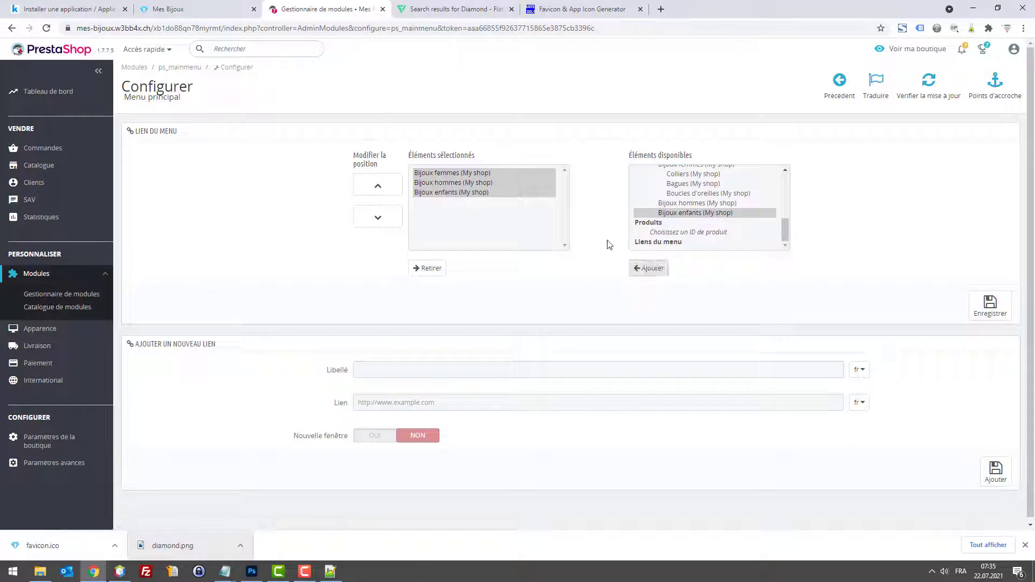
click(986, 315)
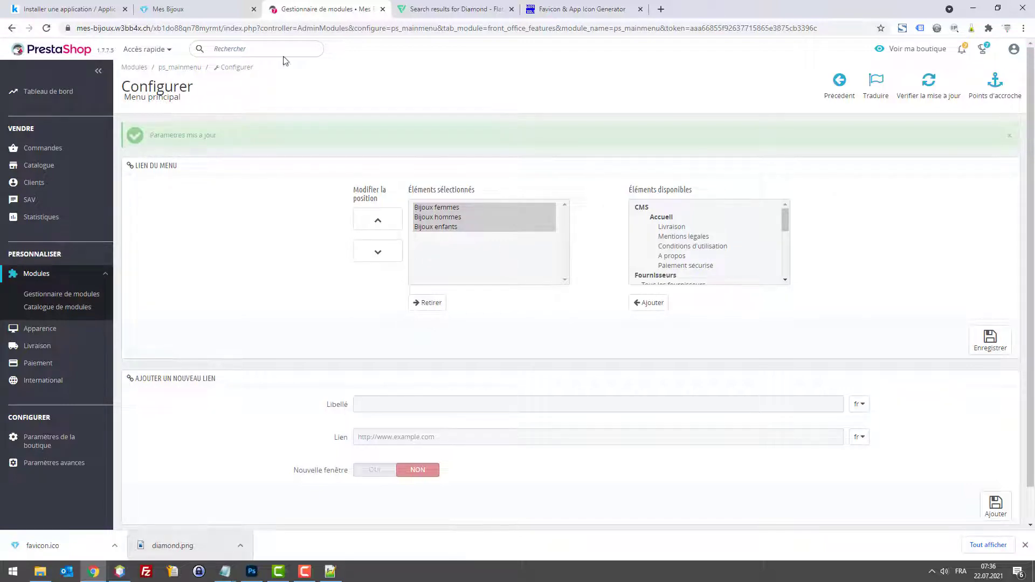
click(216, 7)
Step: Reload the storefront and visit the Bijoux enfants, femmes and hommes pages, ending on Bijoux enfants
key(F5)
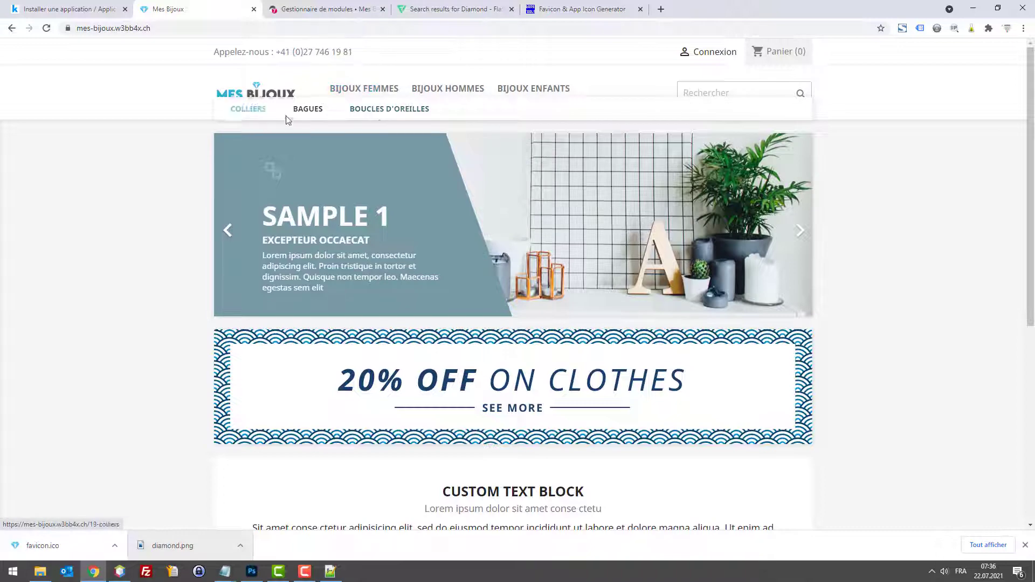
click(526, 94)
click(397, 90)
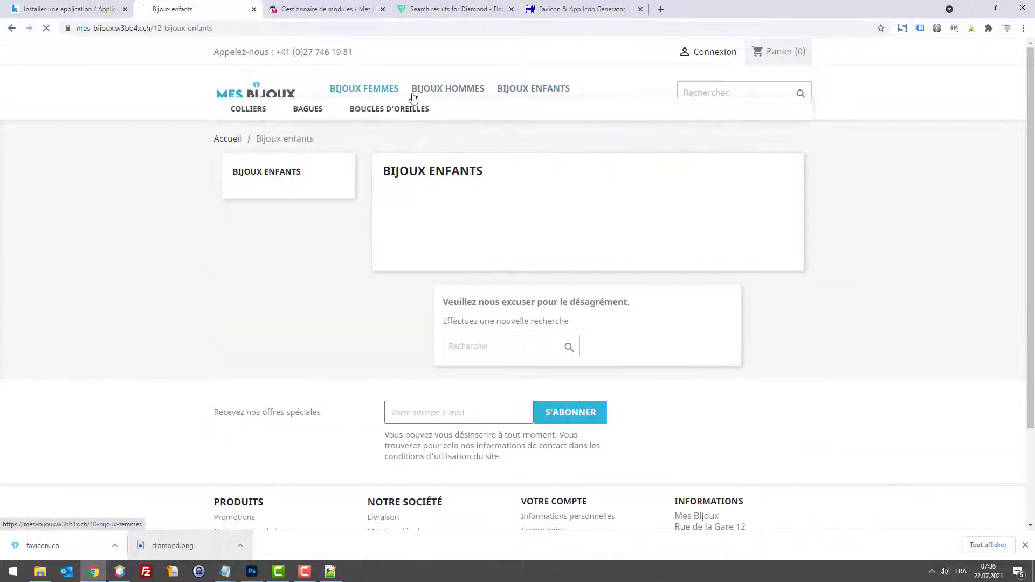
click(450, 101)
click(541, 96)
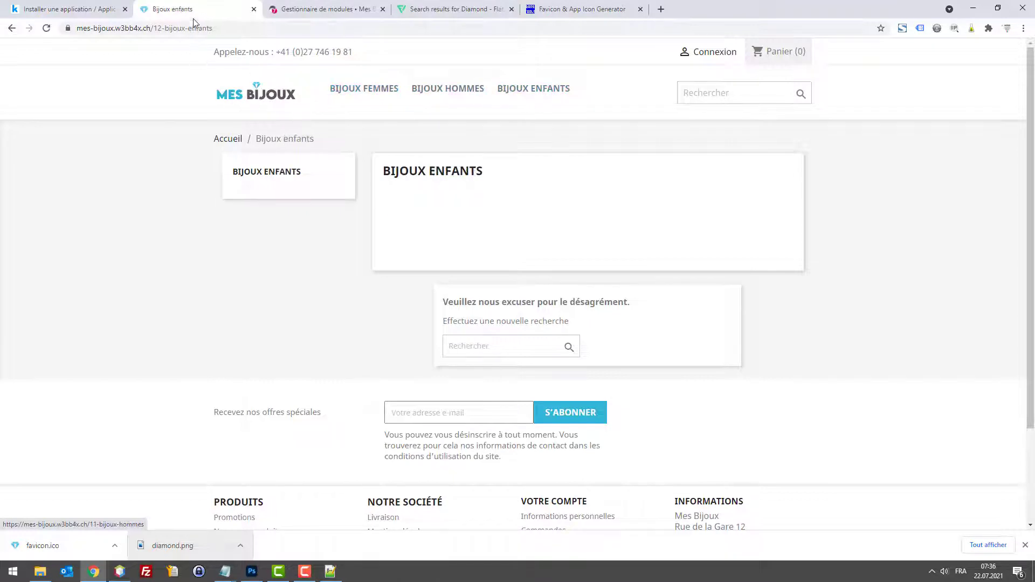
key(ctrl+t)
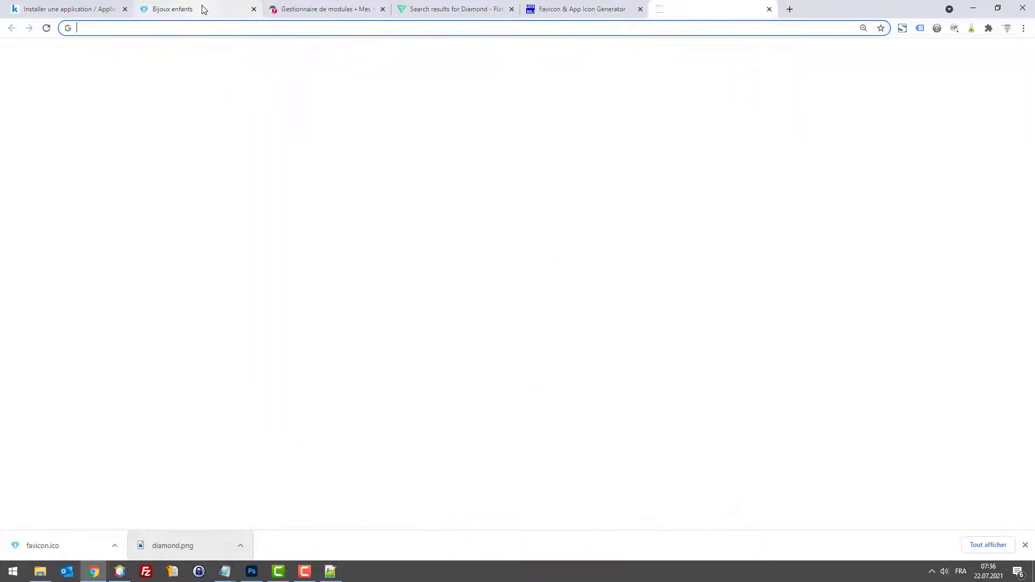
text(bijoux)
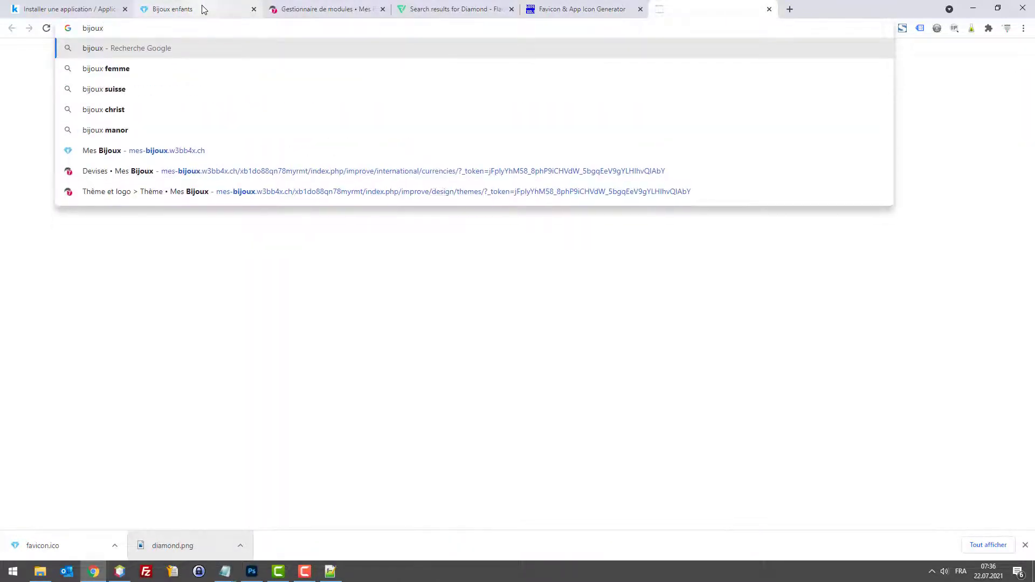
key(Return)
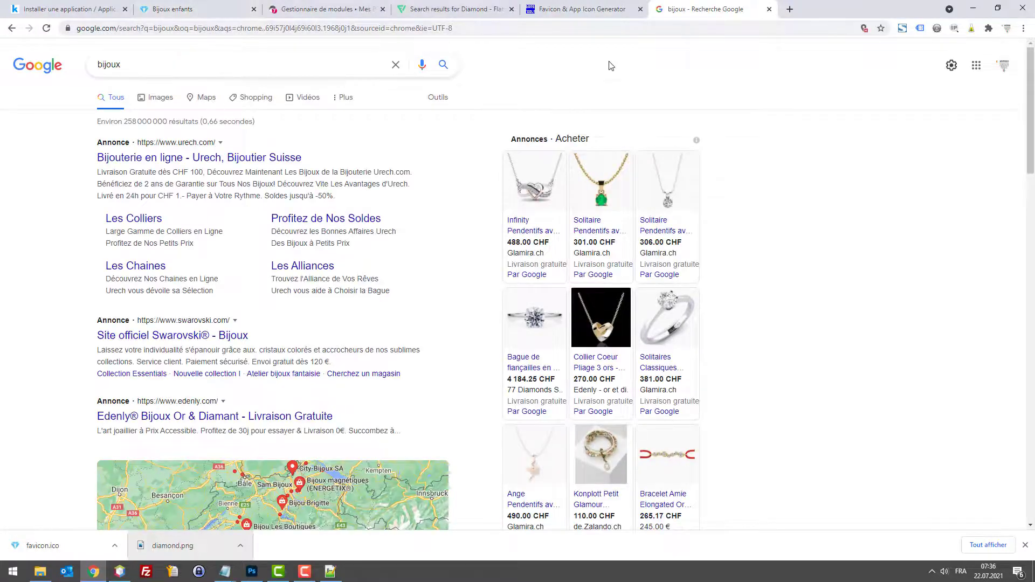
scroll(518, 127, down, 8)
scroll(364, 117, up, 4)
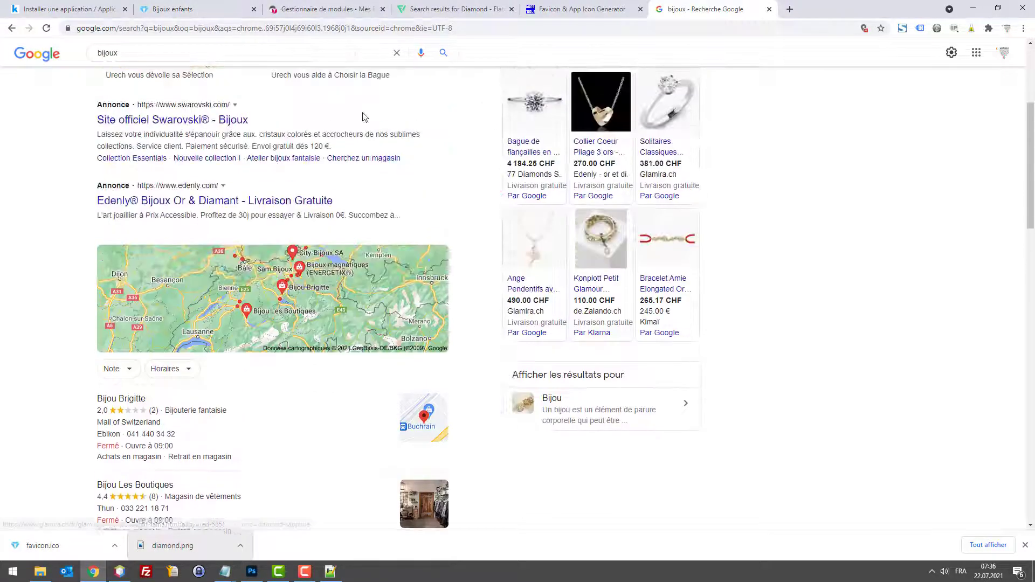
scroll(364, 117, up, 4)
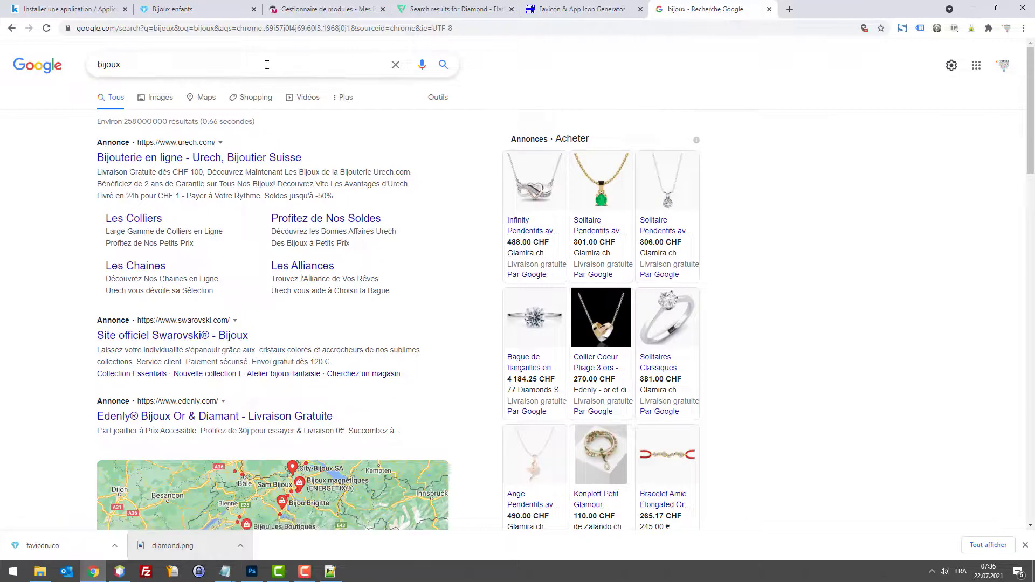
key(ctrl+w)
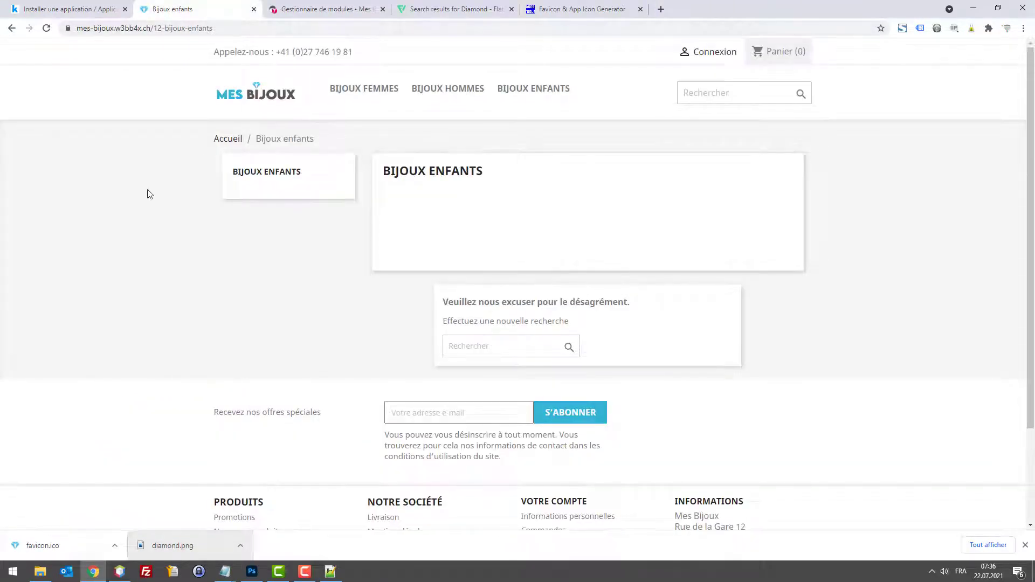
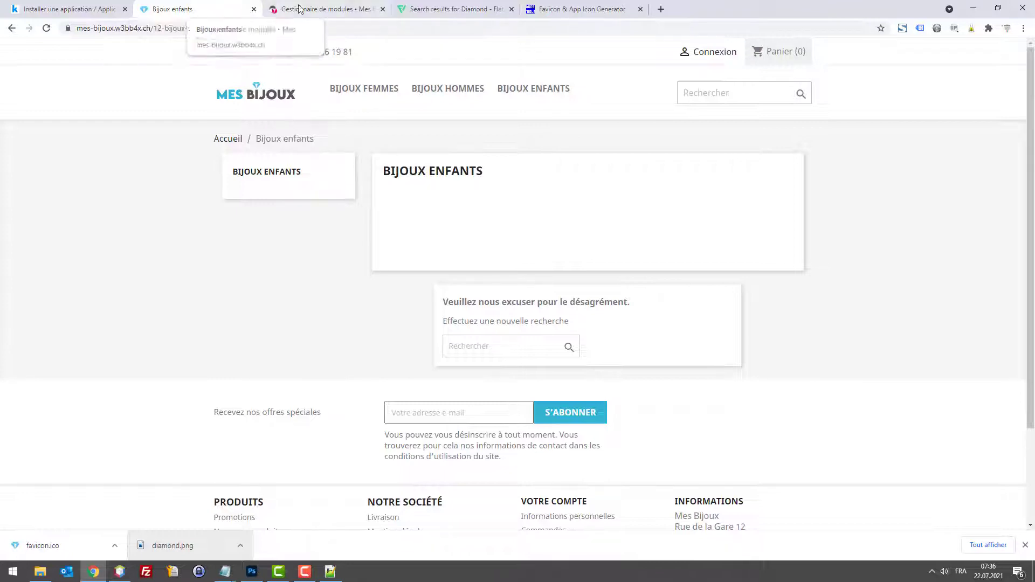
Step: Check the Mes Bijoux storefront home page, its category menus and search box, then return to the main menu module settings
click(269, 96)
mouse_move(327, 96)
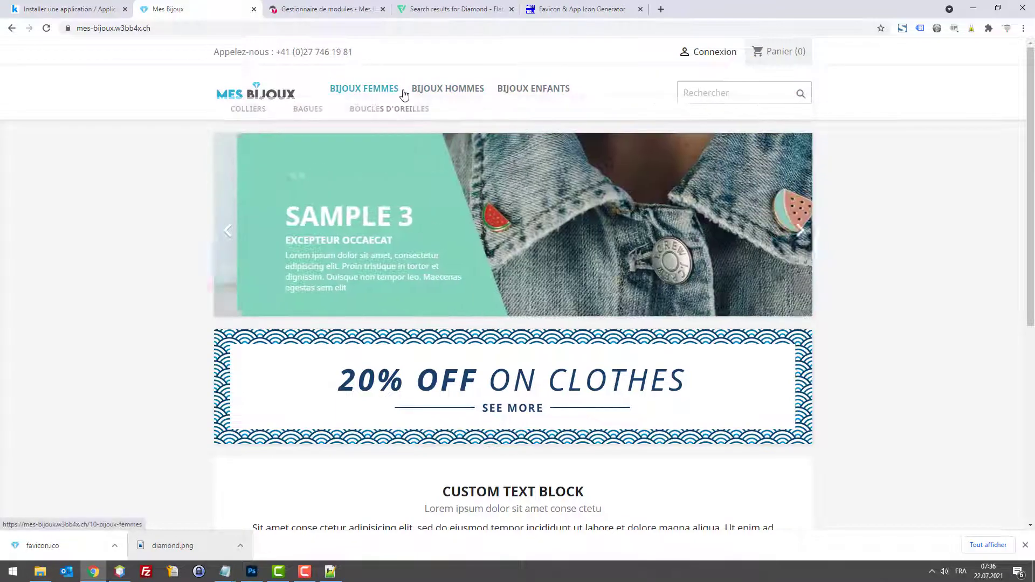
mouse_move(491, 102)
mouse_move(371, 94)
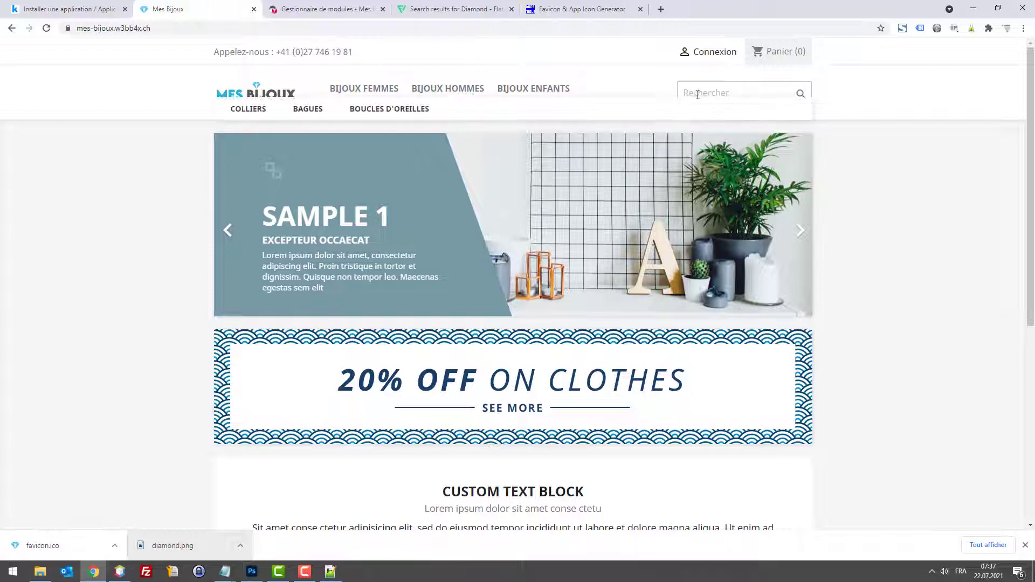
click(716, 98)
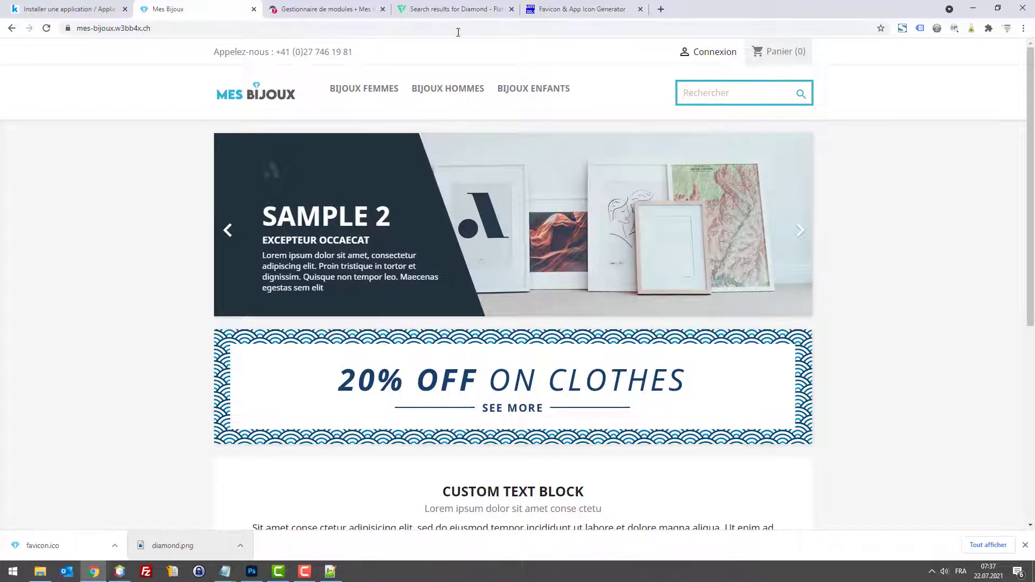
click(323, 9)
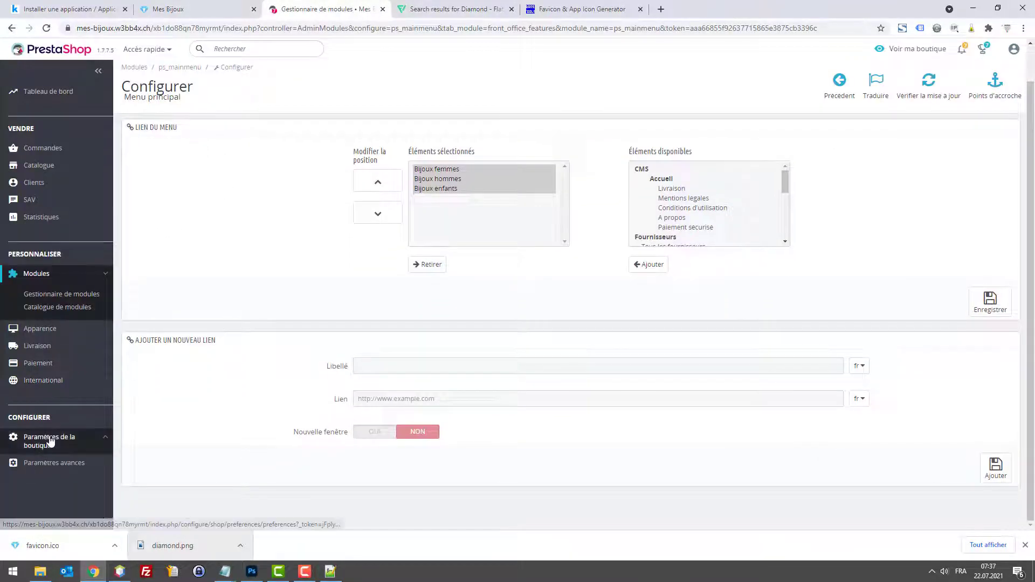
Step: Under Paramètres de la boutique > Rechercher, bulk-delete the search aliases bloose and blues
mouse_move(49, 440)
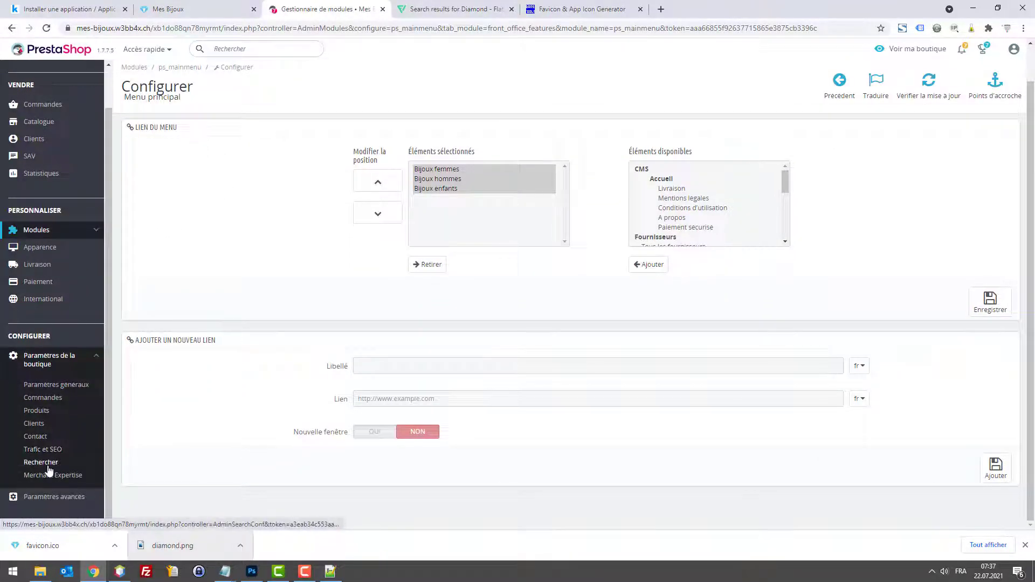
click(48, 466)
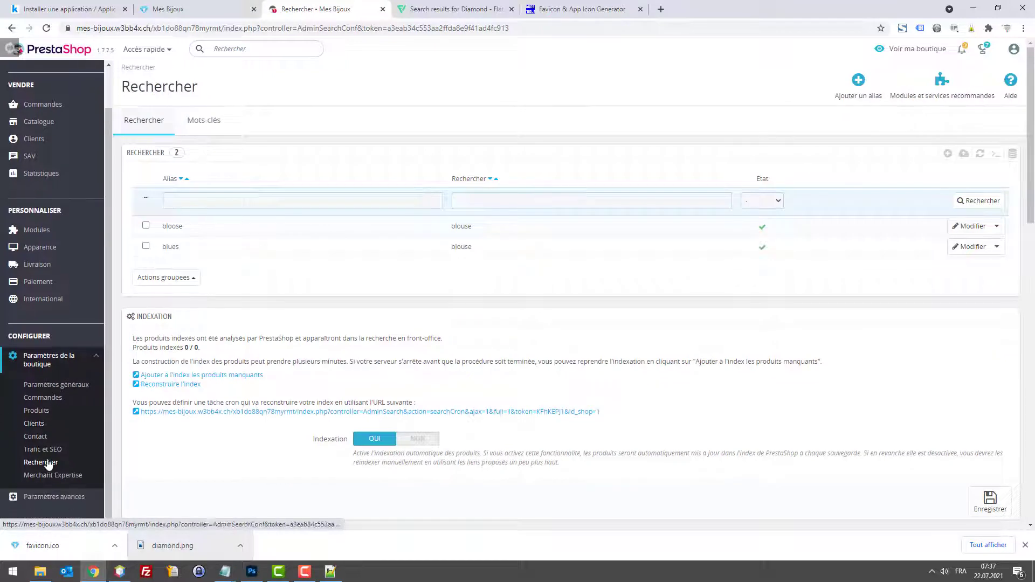
scroll(339, 336, down, 1)
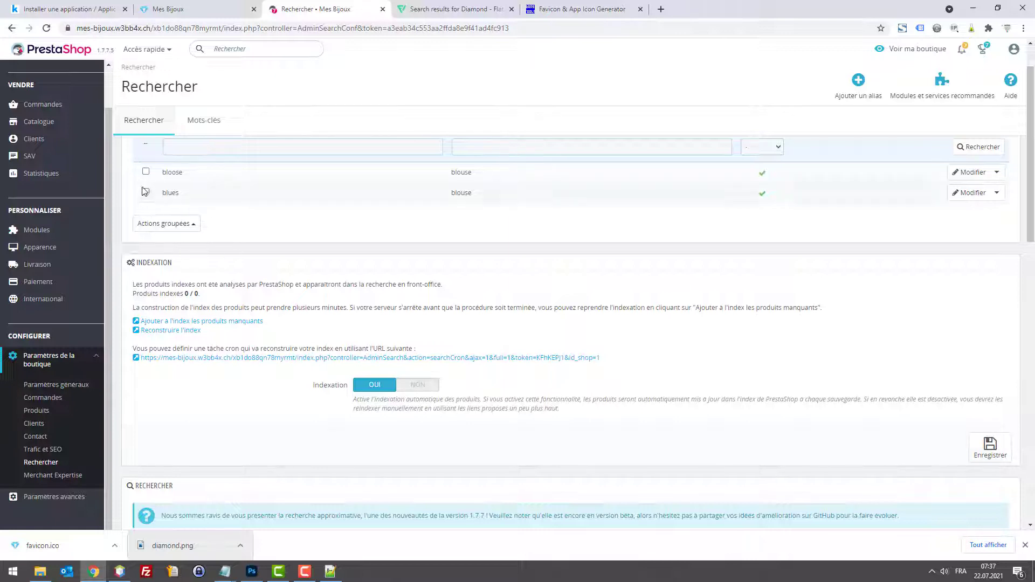
scroll(147, 197, up, 1)
click(146, 225)
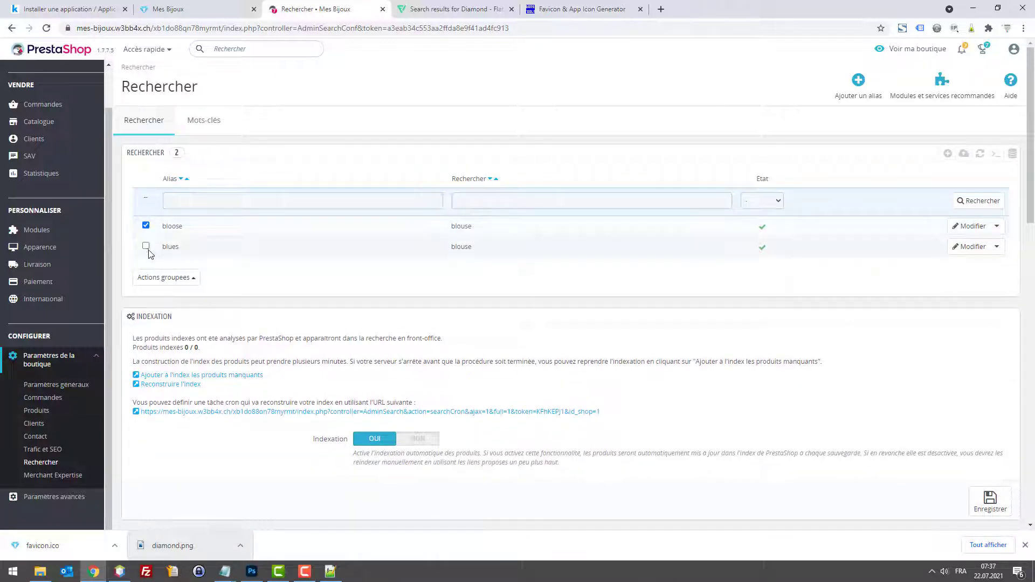
click(145, 246)
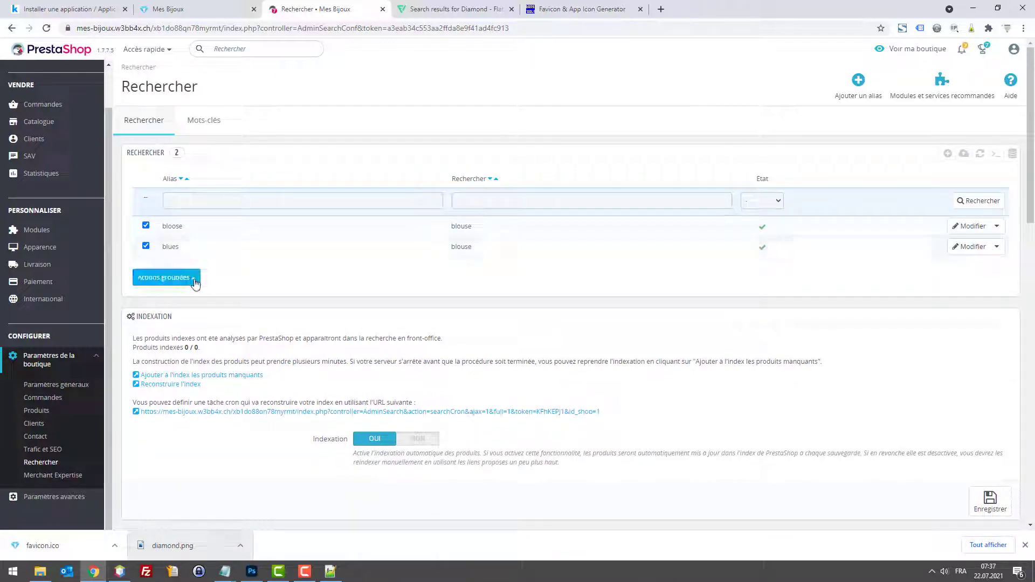
click(193, 281)
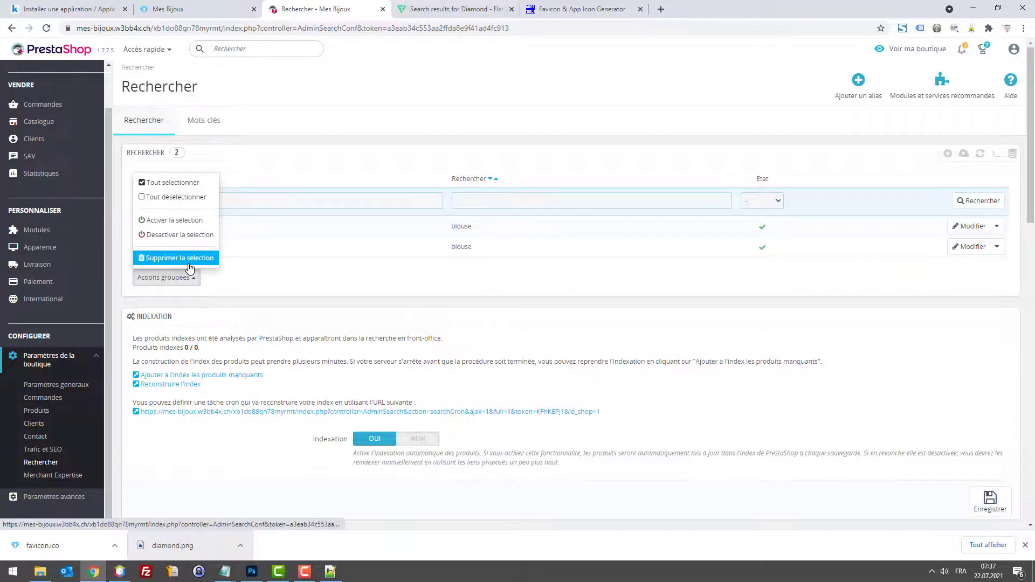
click(183, 258)
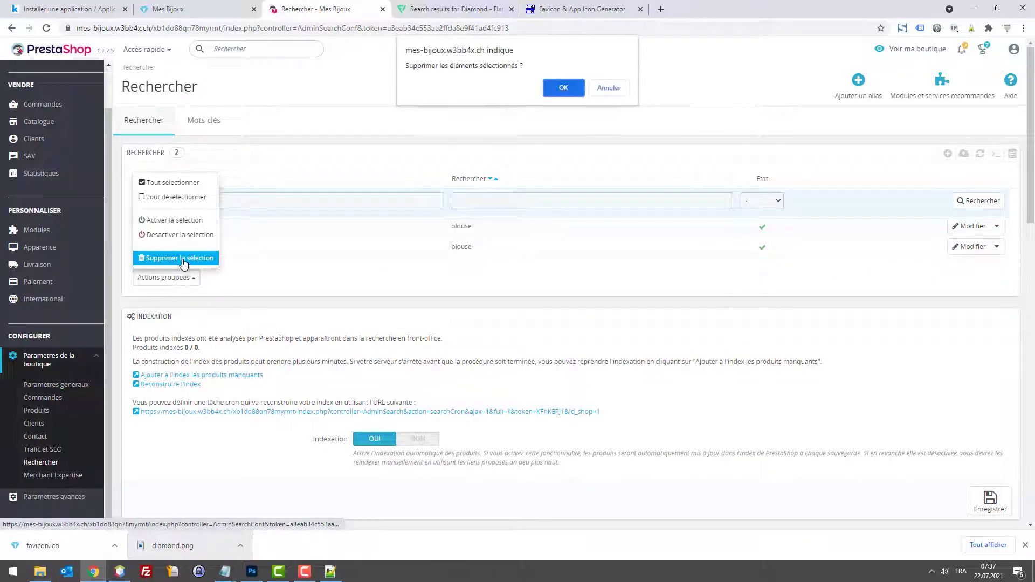
click(563, 91)
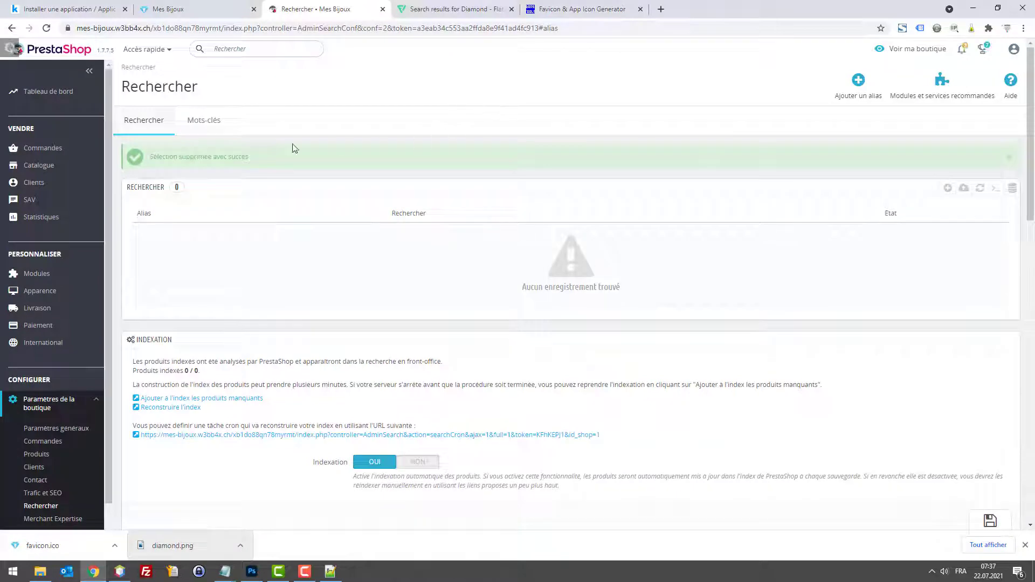
Step: Look at the Mots-clés list, return to the search aliases, then go back to the storefront
click(210, 121)
click(165, 124)
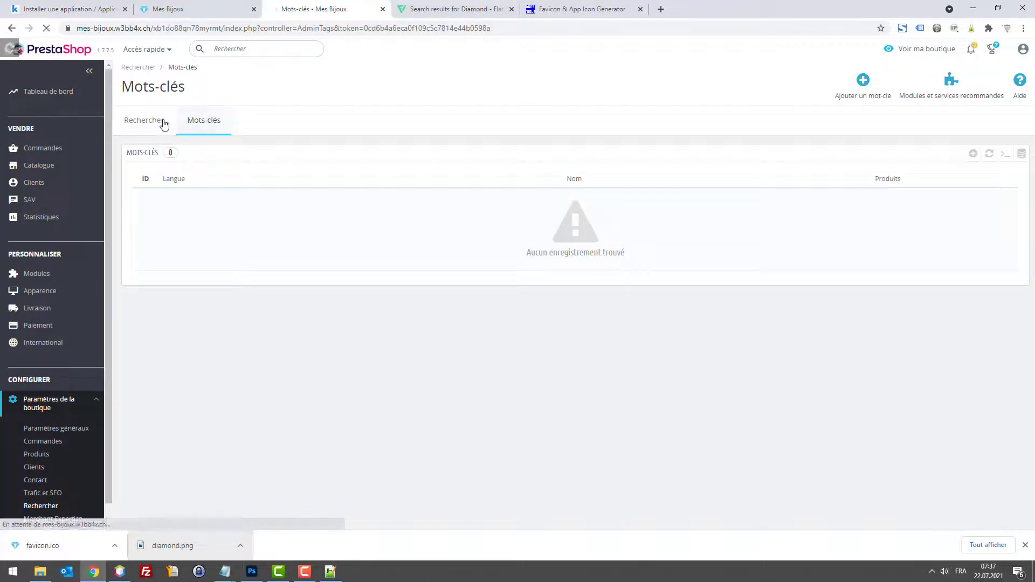
scroll(196, 224, down, 3)
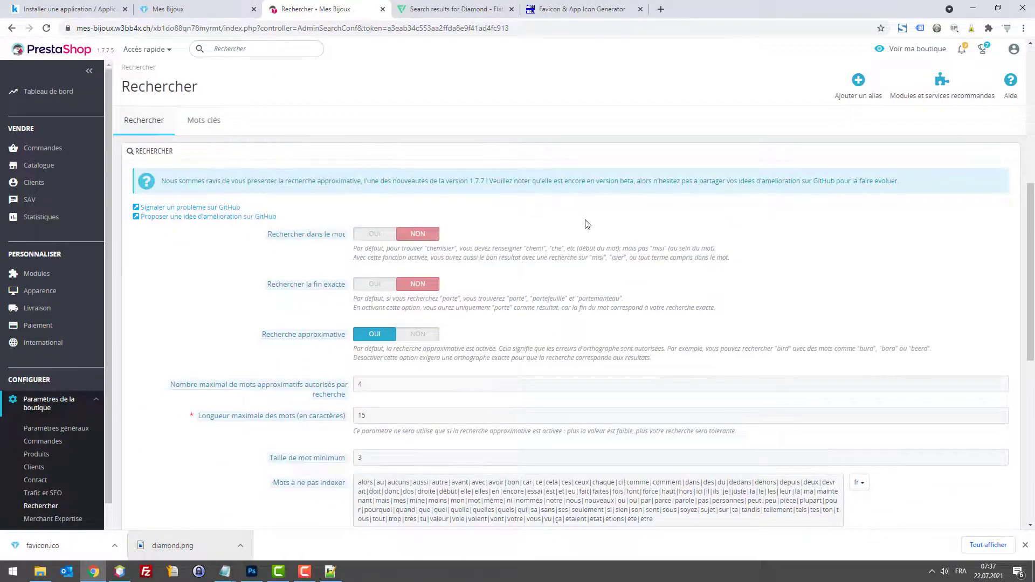
scroll(580, 219, down, 8)
scroll(465, 205, up, 7)
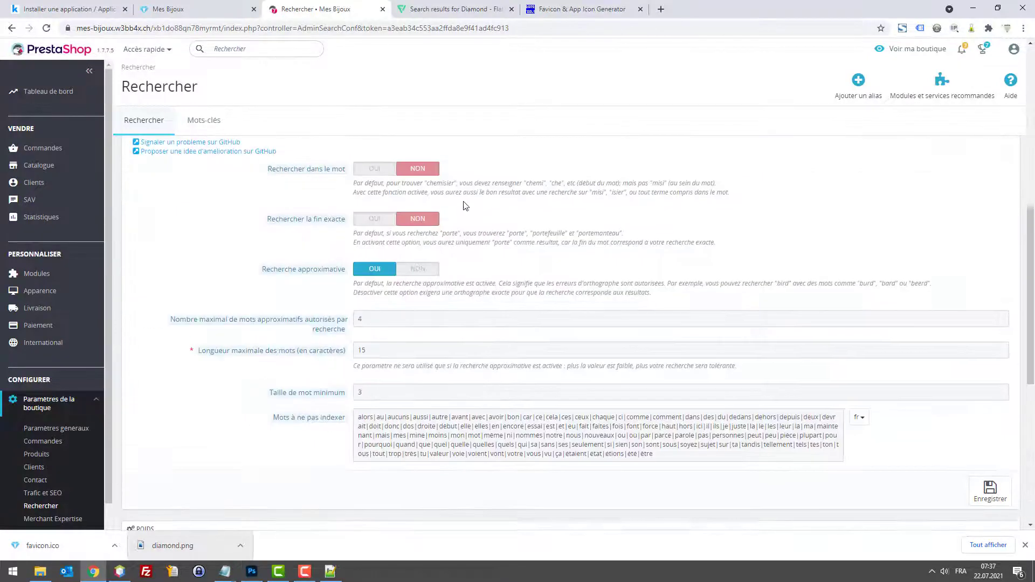
scroll(466, 206, up, 5)
click(189, 5)
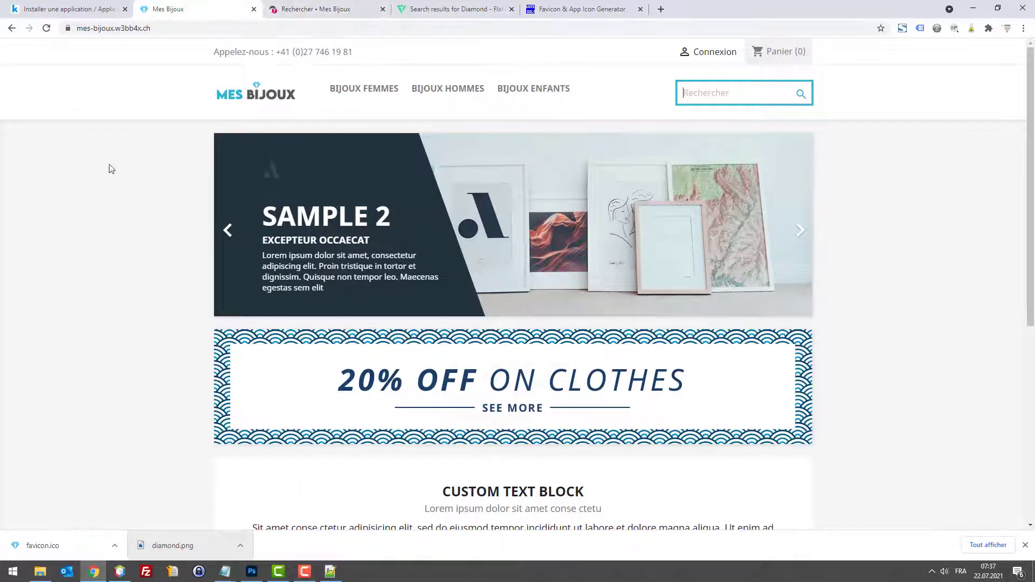
Step: Open Catalogue > Produits, still empty, and start creating the first product
click(309, 6)
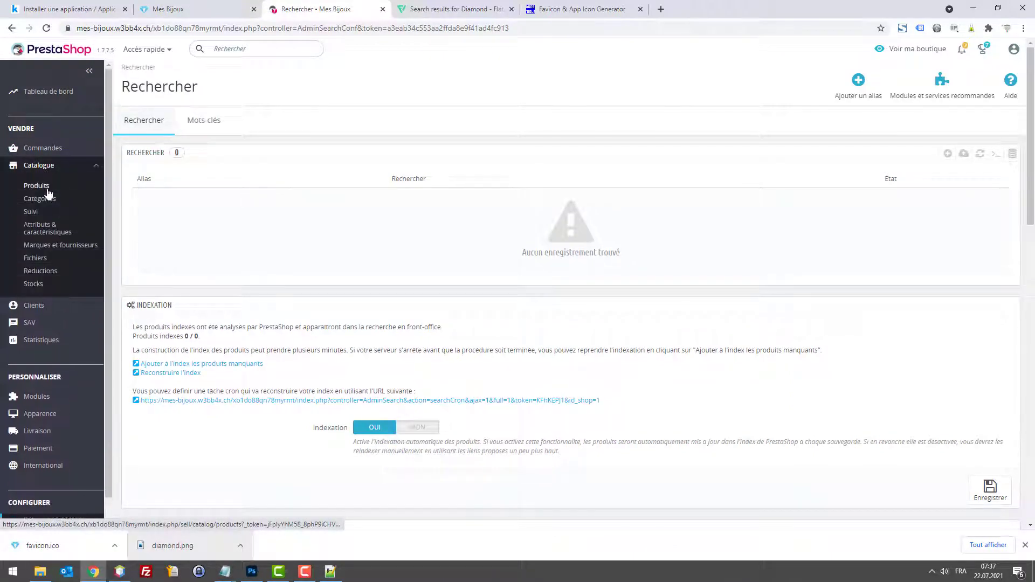
click(45, 188)
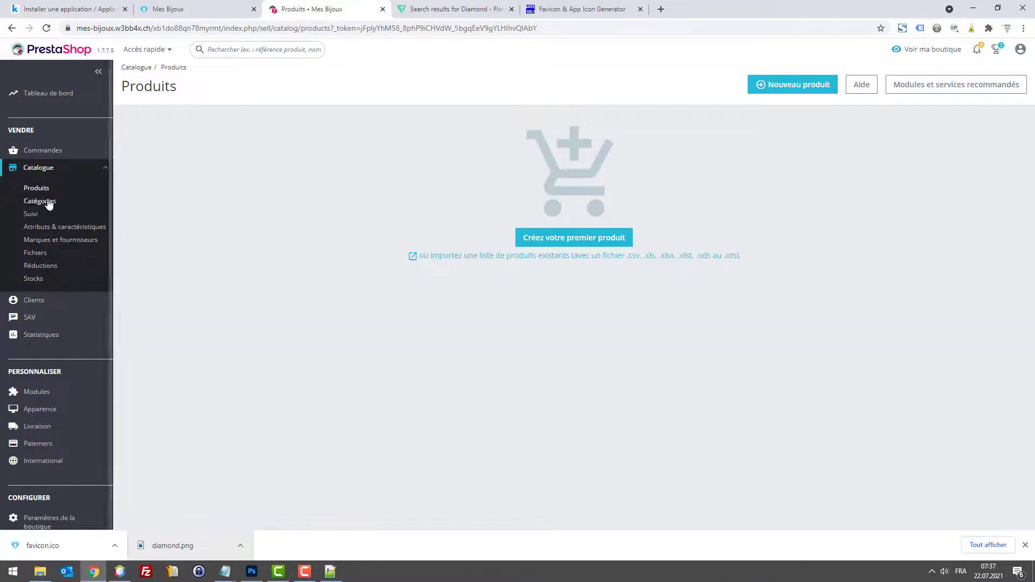
click(571, 243)
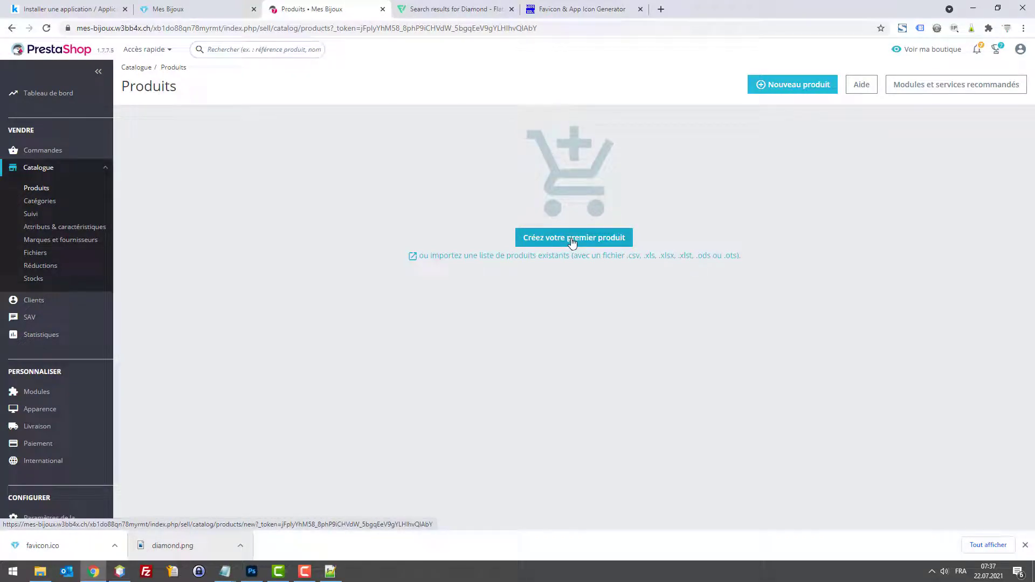
drag(570, 243, 365, 196)
Step: Google 'webbax fiche produit' in a new tab, then close that tab
key(ctrl+t)
text(webbax fiche proui)
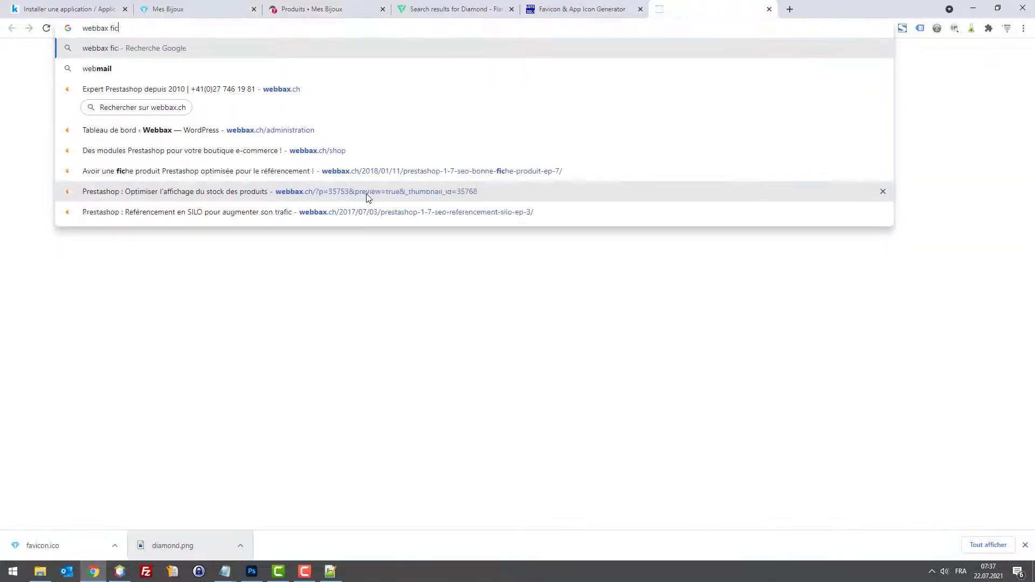
key(BackSpace)
key(BackSpace)
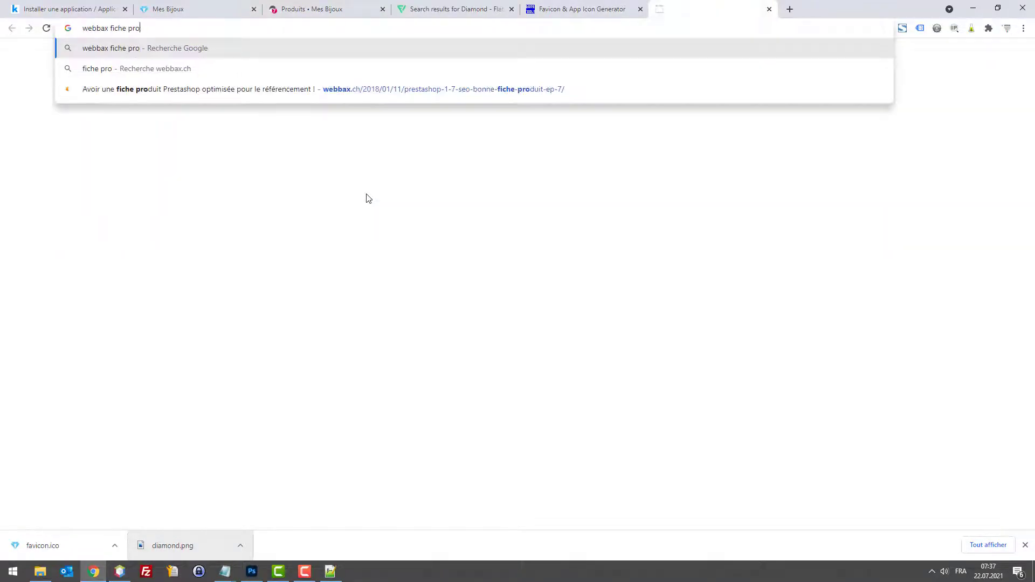
text(duit)
key(Return)
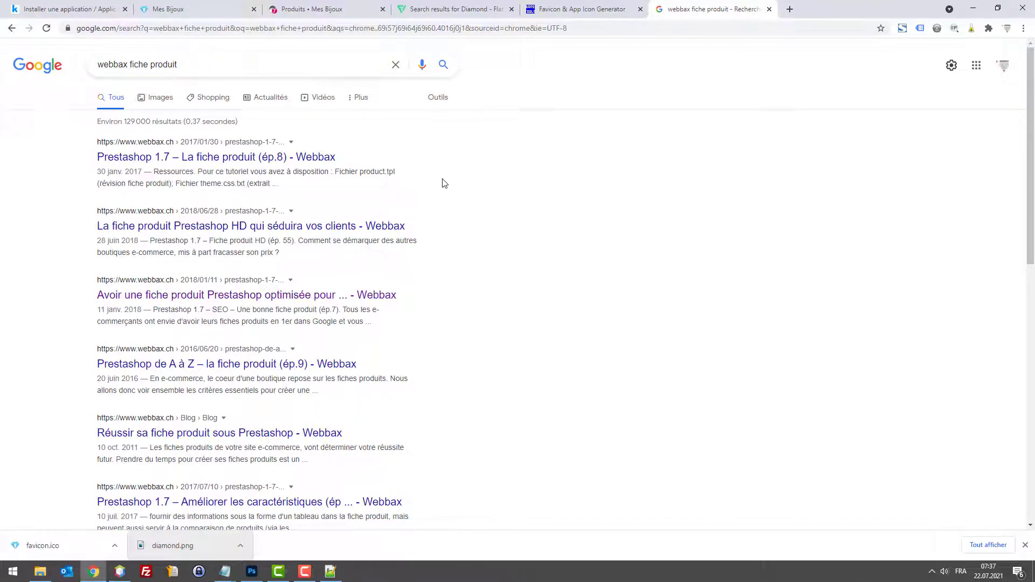
key(ctrl+w)
Step: Start the first product, typing 'Co' as its name, and search Google for 'collier pour femme'
click(555, 237)
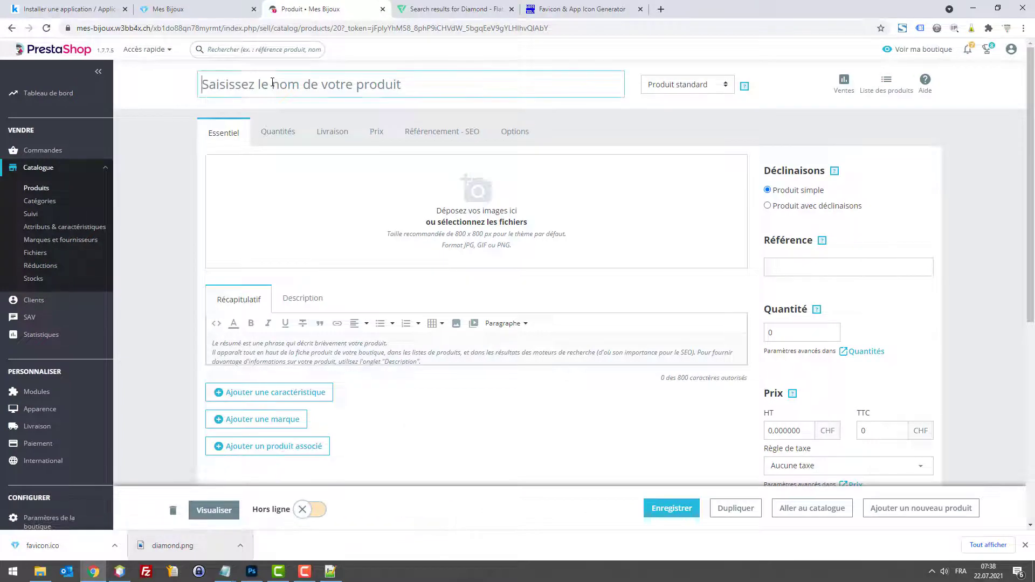
text(Co)
key(ctrl+t)
text(colli)
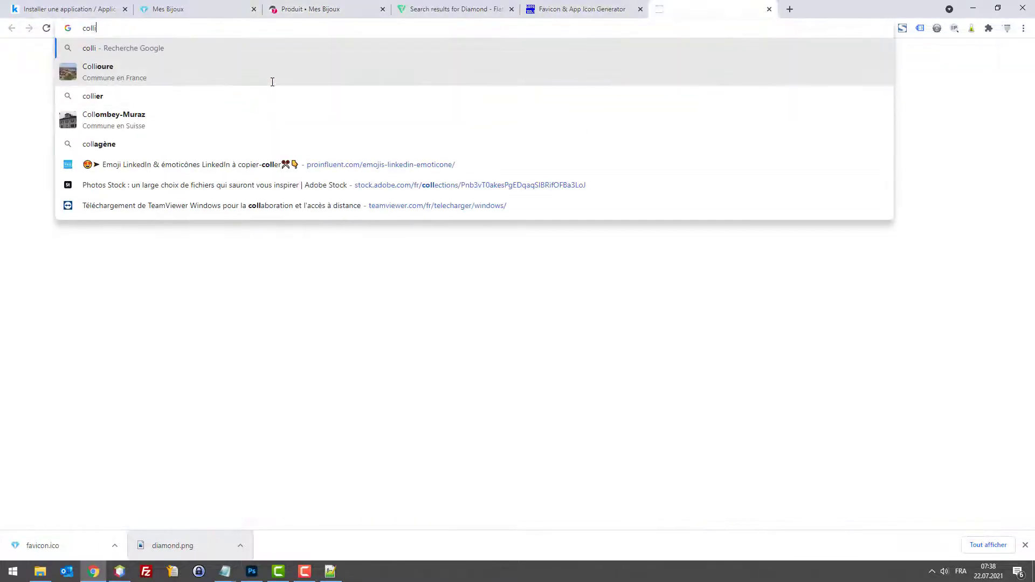
text(er pour femme)
key(Return)
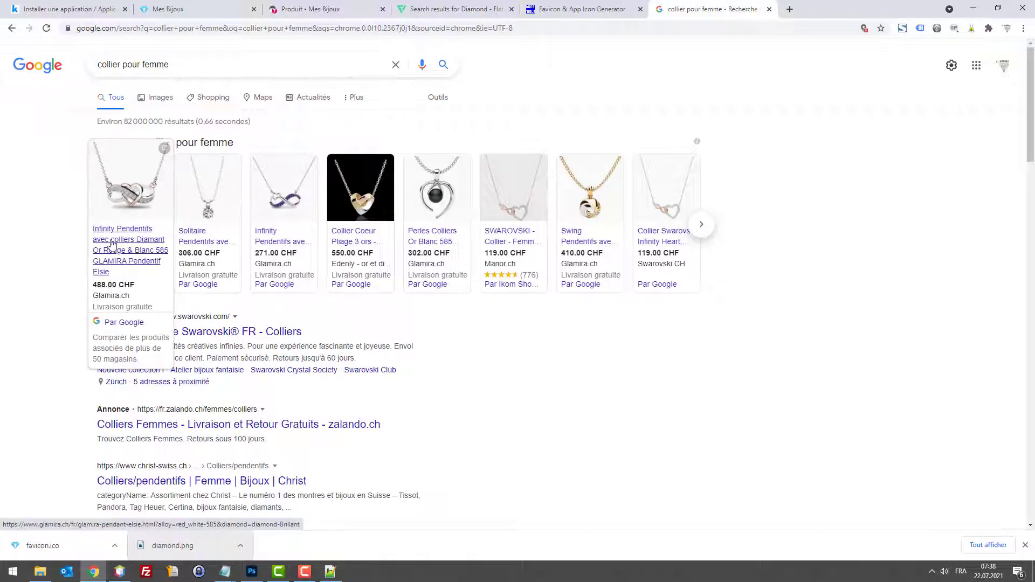
Step: Open the Glamira infinity-heart pendant offer and enlarge its product photo
click(112, 244)
drag(816, 7, 455, 6)
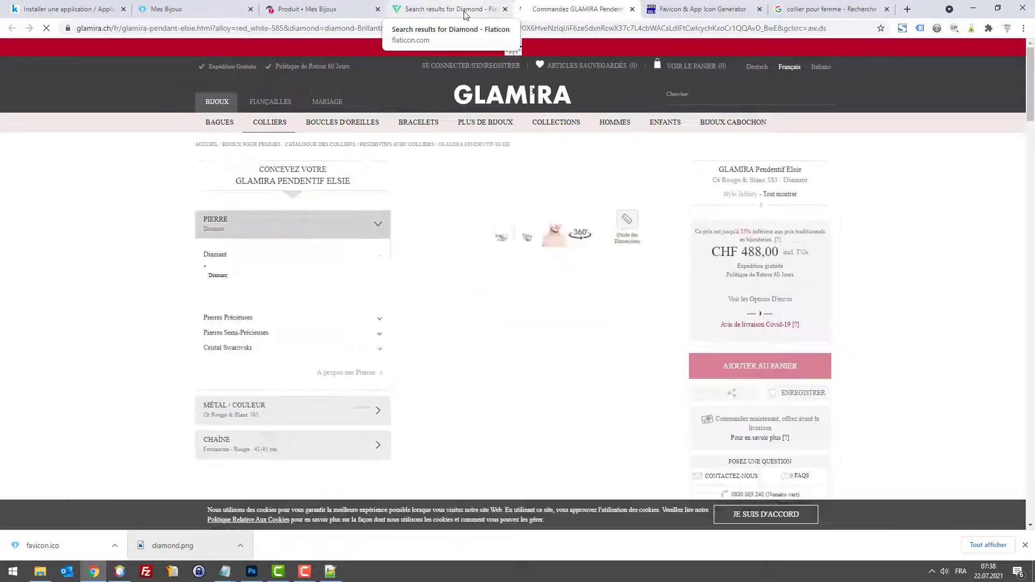
scroll(385, 407, down, 2)
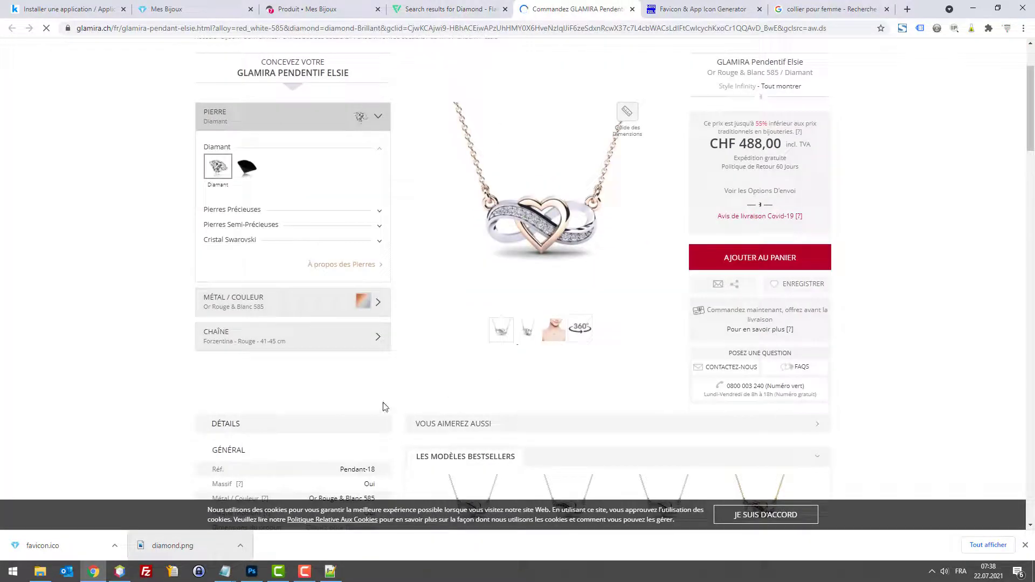
click(534, 208)
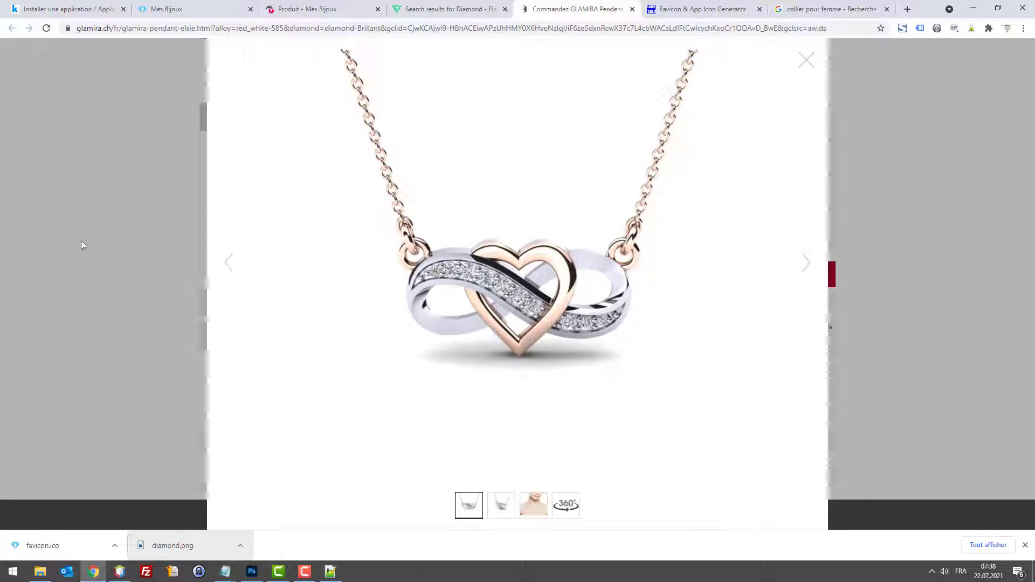
click(81, 246)
click(504, 267)
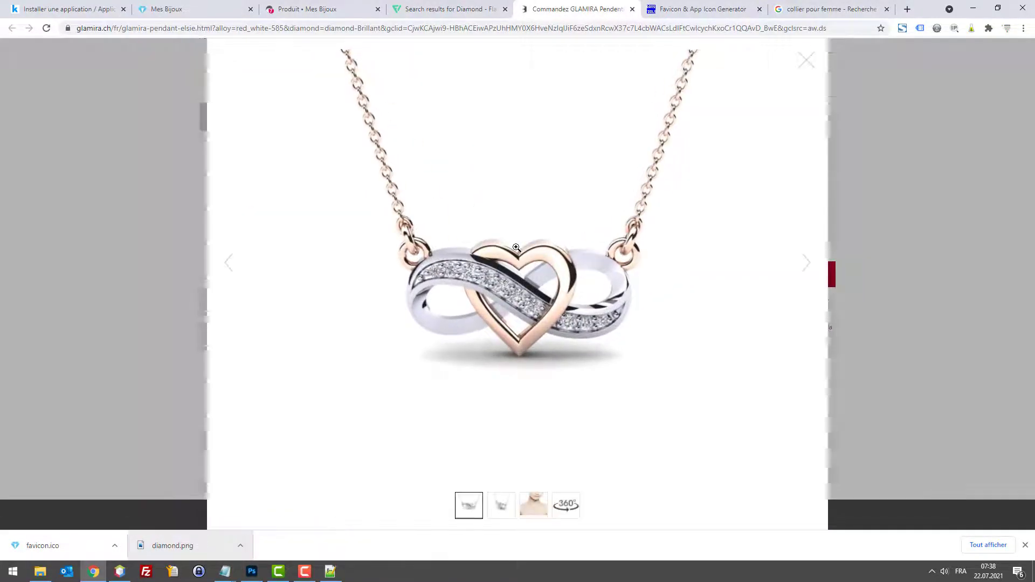
Step: Inspect the pendant image with DevTools and open the full-size red_white.jpg in a new tab
key(F12)
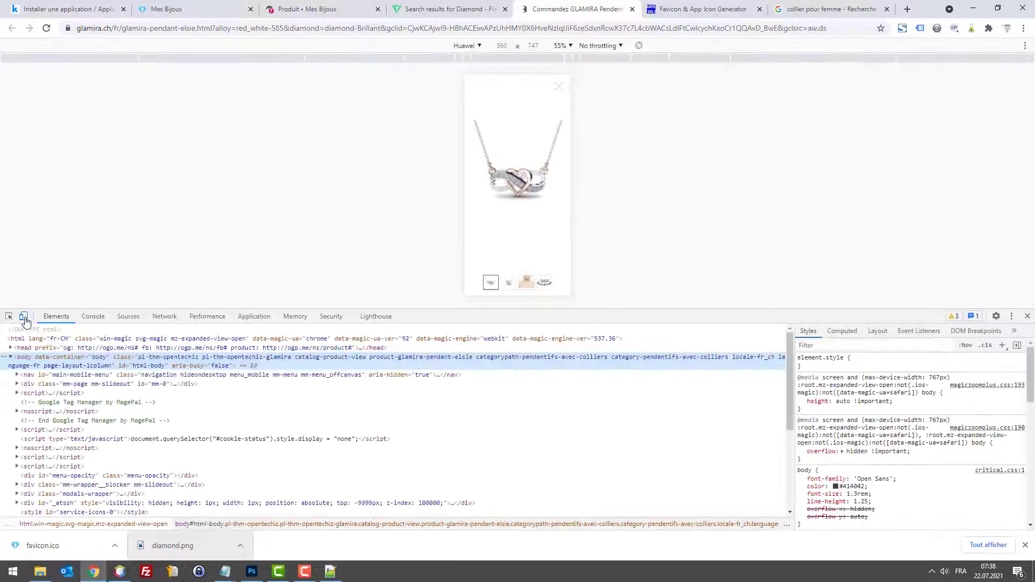
click(10, 320)
click(517, 174)
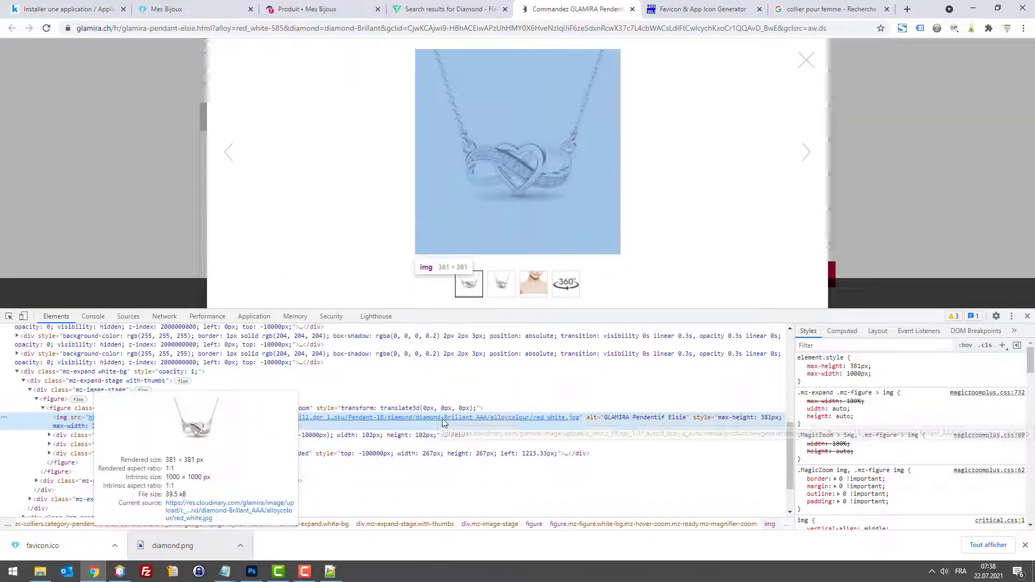
right_click(442, 417)
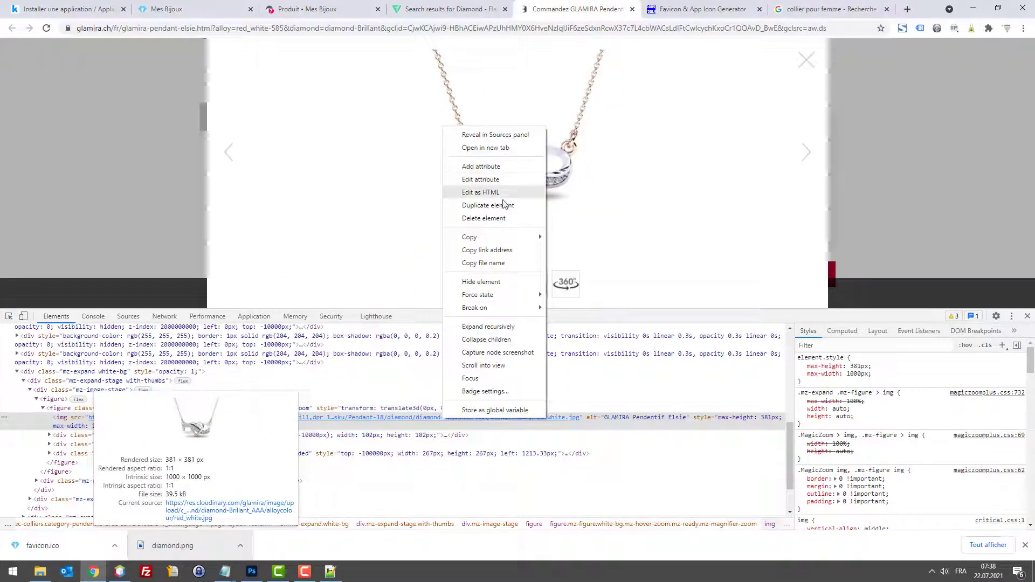
click(485, 148)
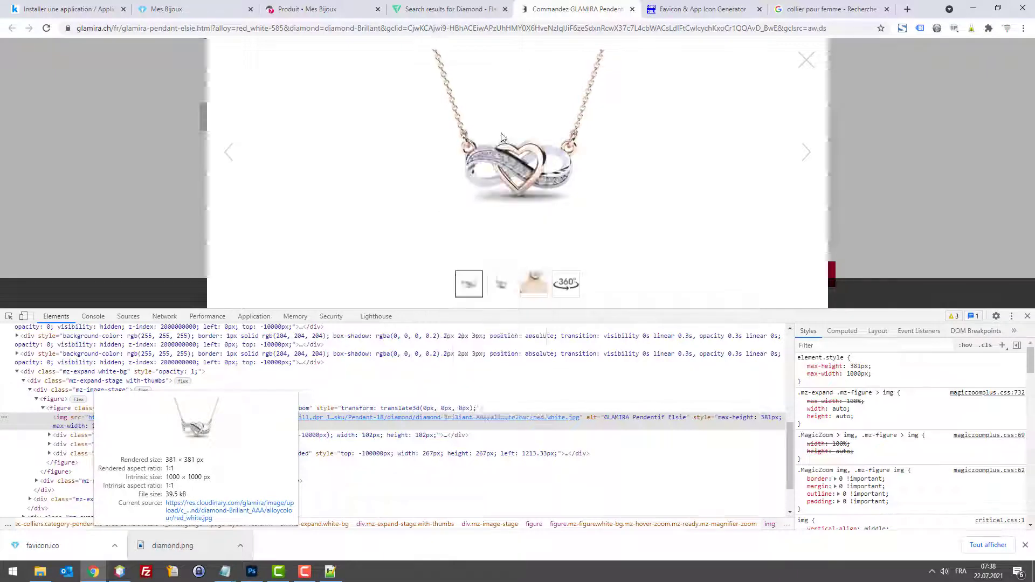
Step: Try saving the full-size pendant image, cancel, close the image tab and return to Glamira
right_click(559, 174)
click(616, 195)
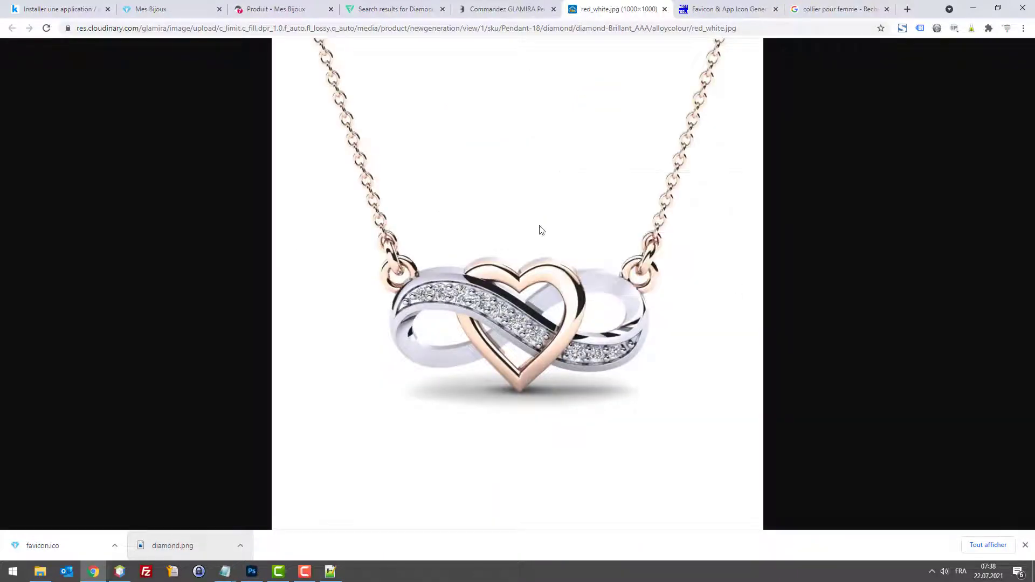
click(505, 8)
key(ctrl+w)
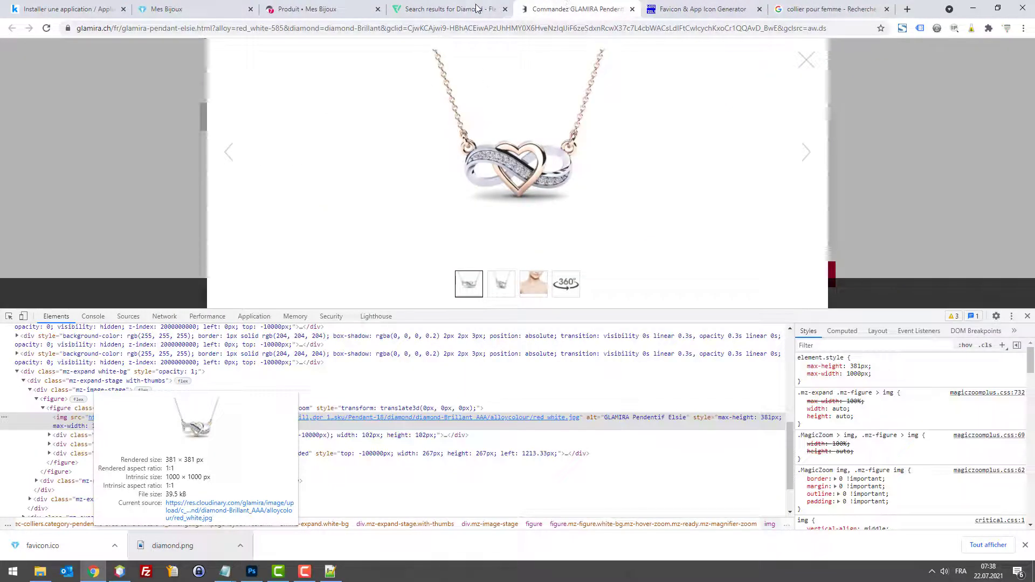
click(476, 8)
click(536, 10)
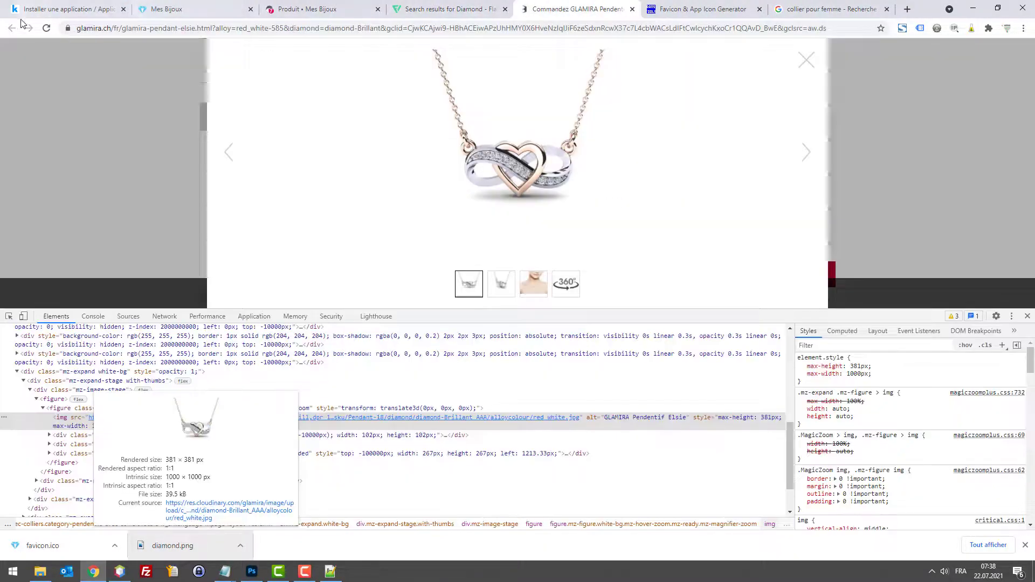
Step: Close the Glamira page and show more shopping offers for 'collier pour femme'
click(632, 9)
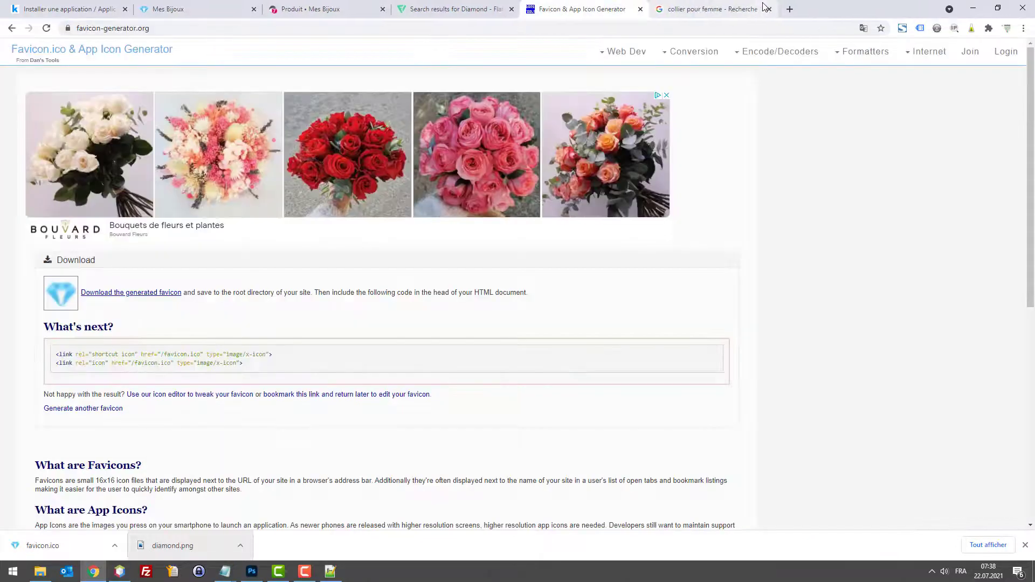
click(635, 6)
drag(635, 7, 628, 9)
scroll(398, 295, down, 2)
scroll(398, 295, up, 2)
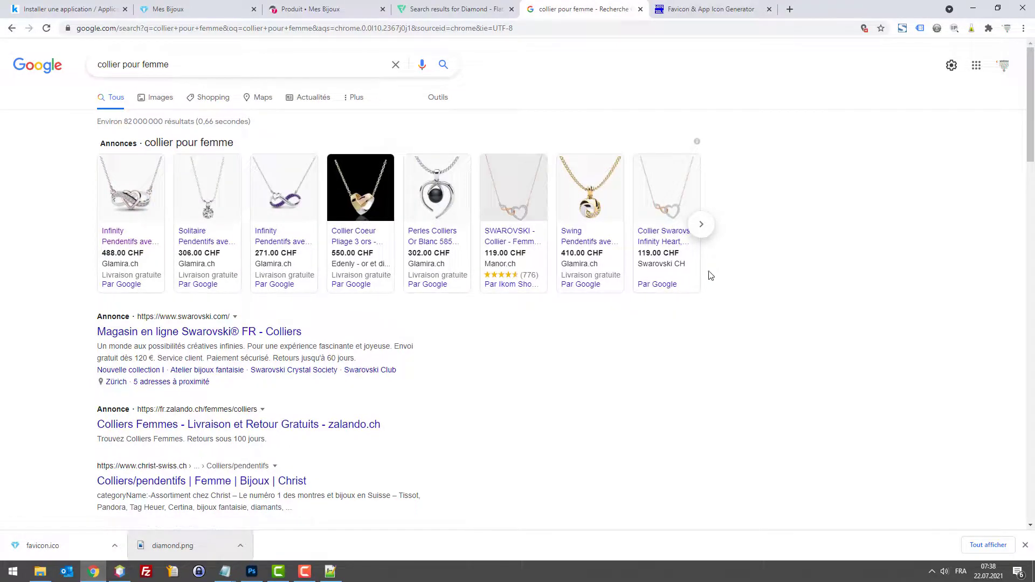
click(703, 226)
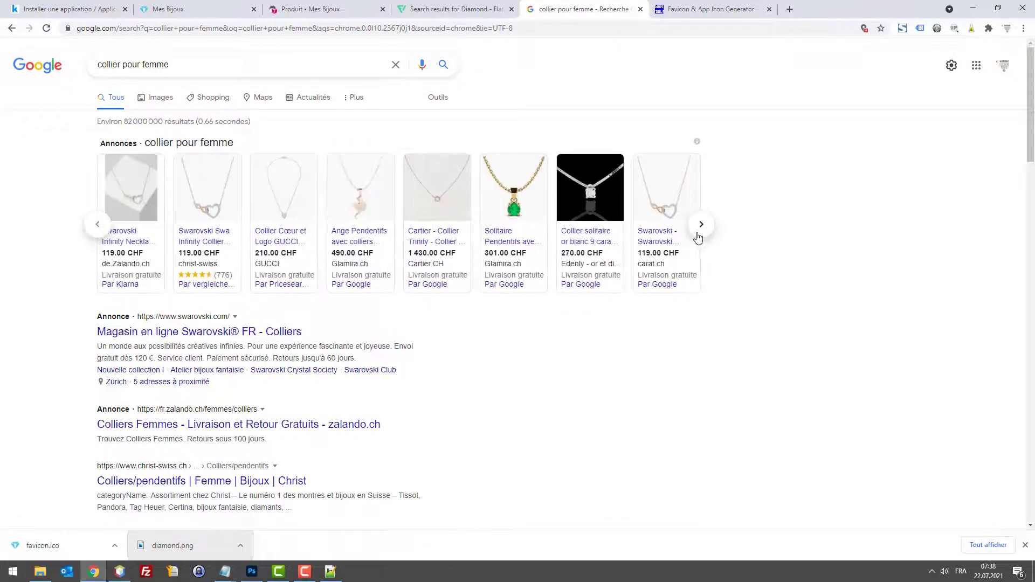
scroll(679, 243, down, 15)
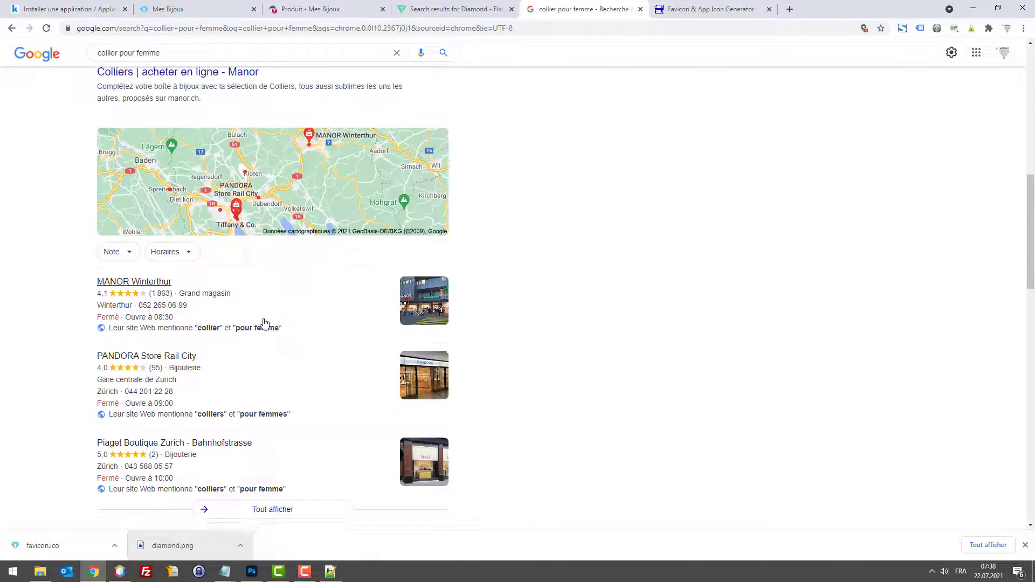
scroll(253, 322, up, 12)
Step: Refine the Google search to 'collier pour femme esprit'
click(188, 49)
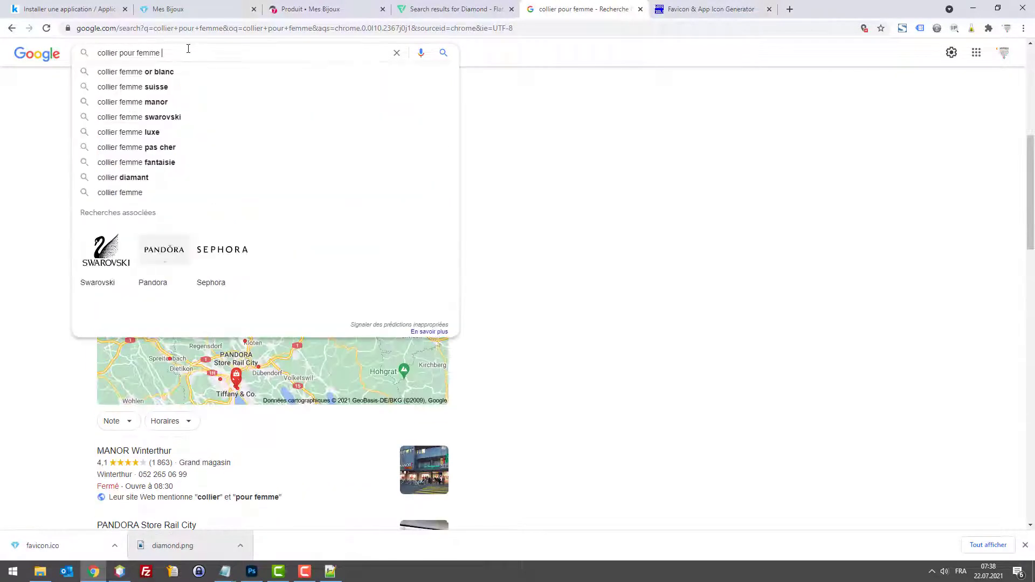
text(expri)
key(BackSpace)
key(BackSpace)
key(BackSpace)
key(BackSpace)
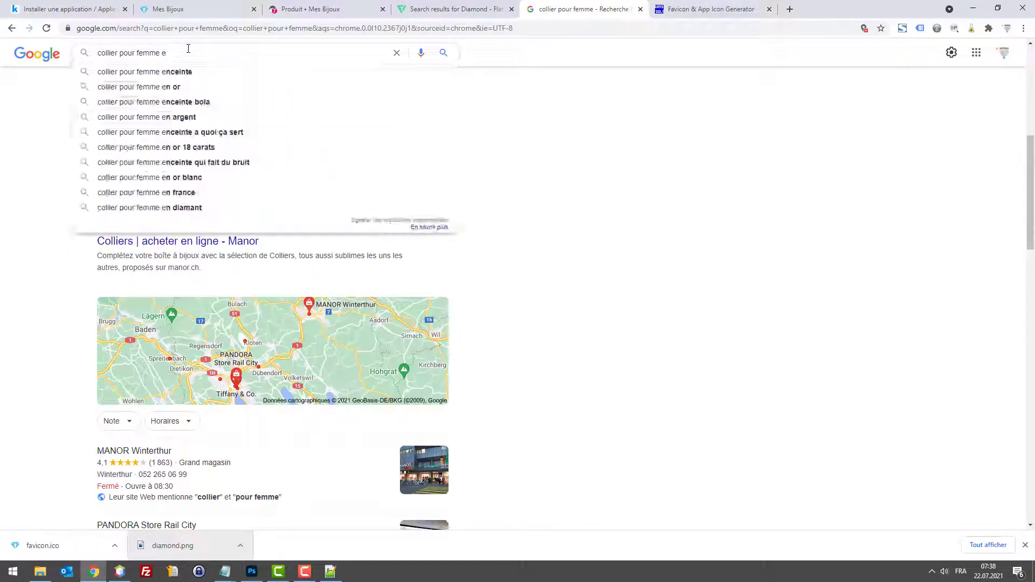
text(sprit)
key(Return)
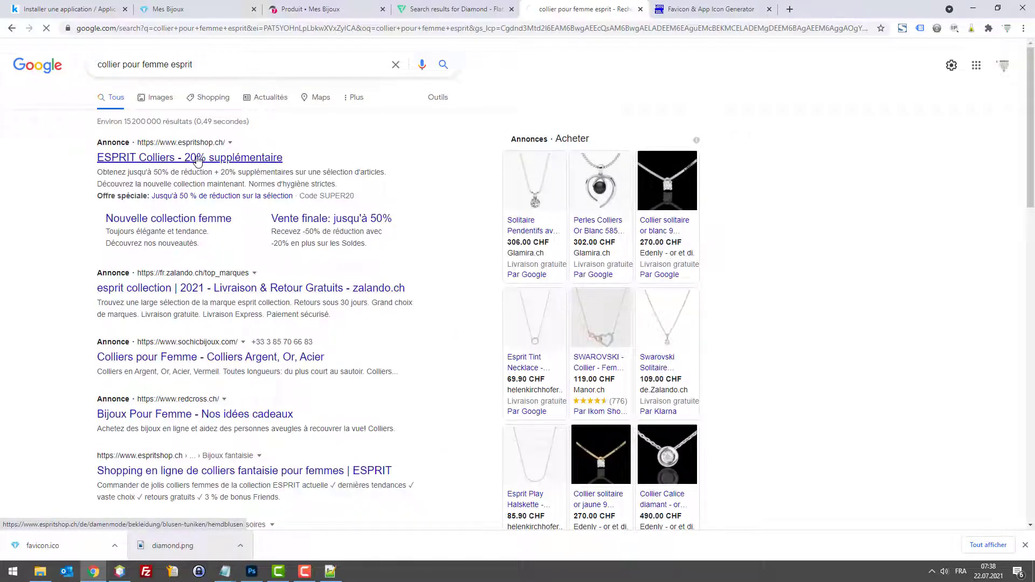
Step: Browse the ESPRIT Colliers ad and the Manor Swarovski necklace offer, then come back to the results
click(218, 162)
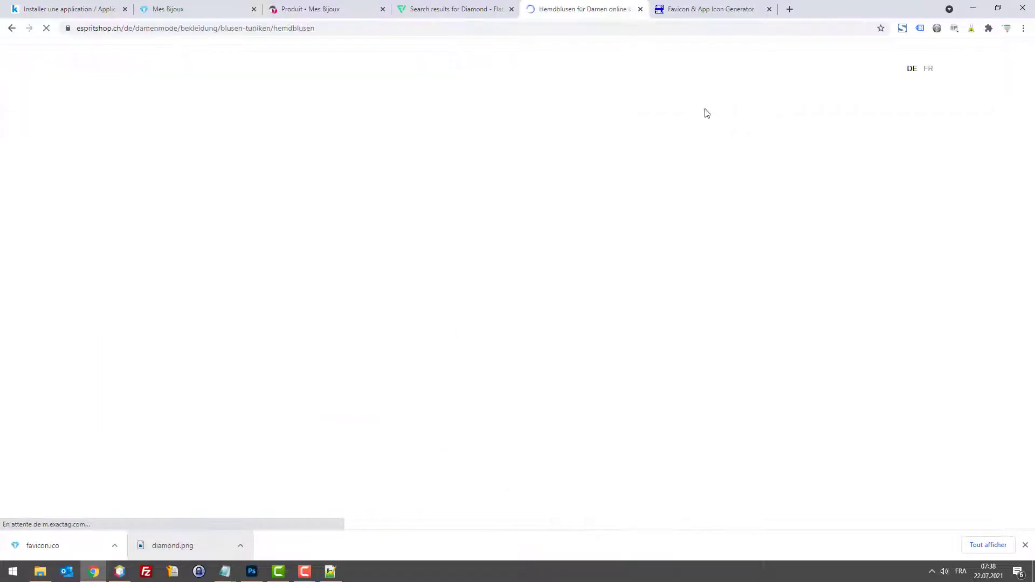
scroll(264, 192, down, 3)
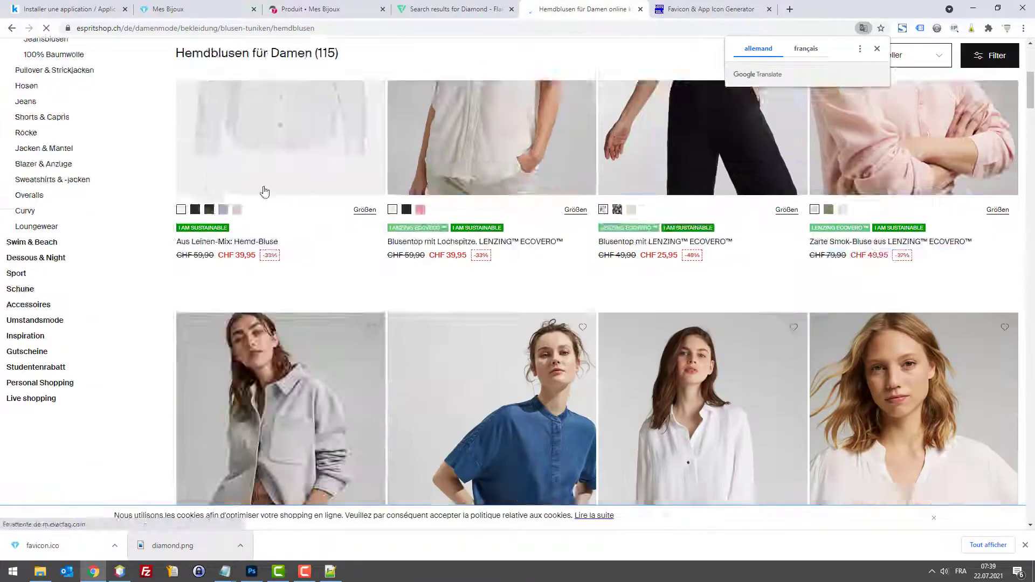
scroll(264, 192, down, 8)
key(alt+Left)
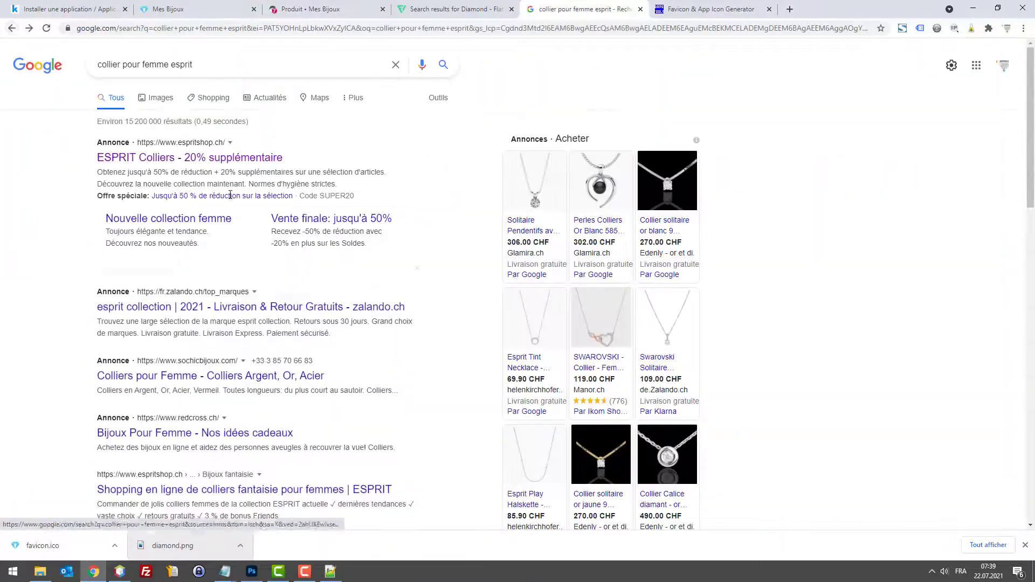
scroll(309, 334, down, 5)
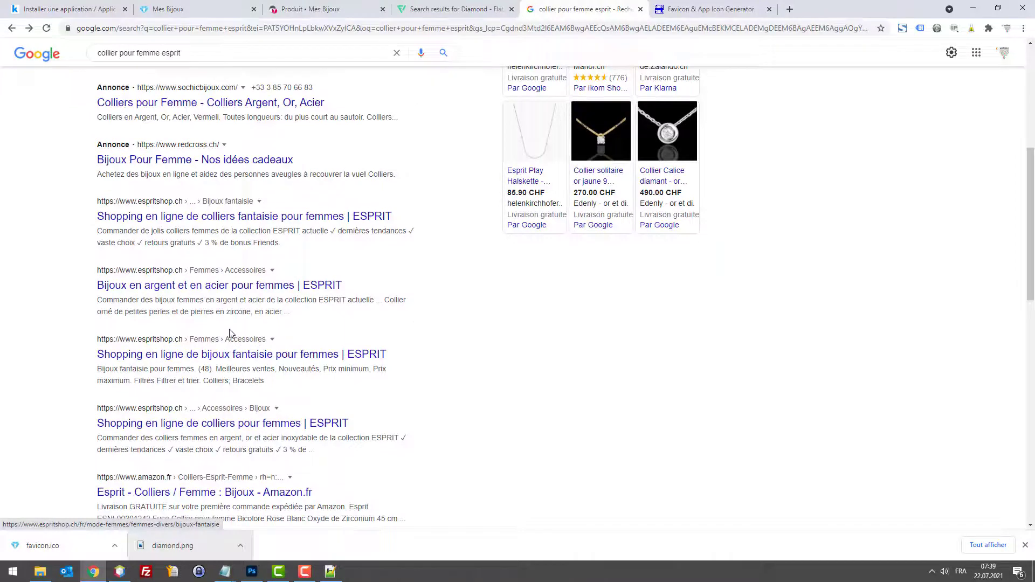
scroll(216, 226, up, 6)
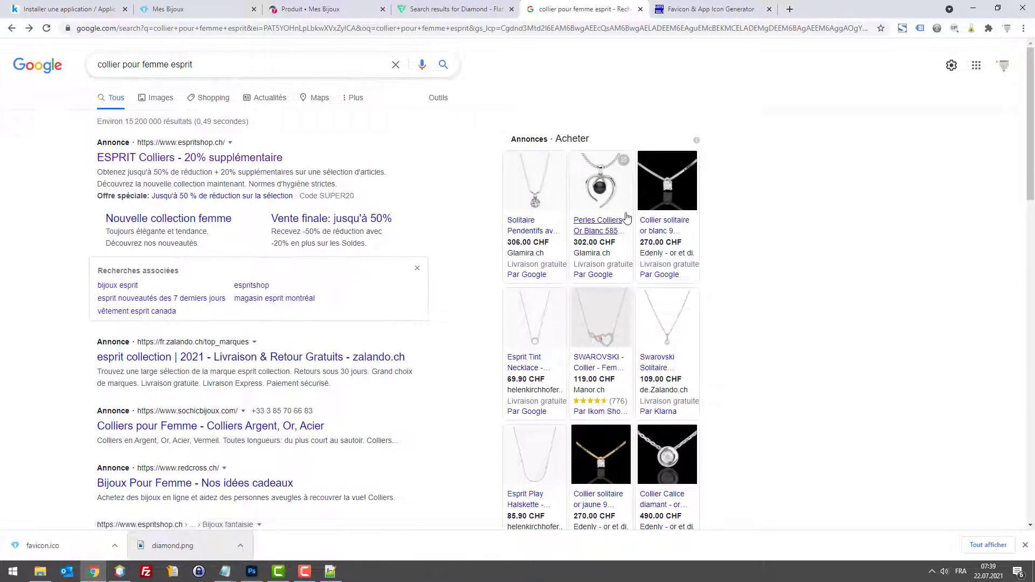
click(595, 379)
scroll(615, 221, down, 5)
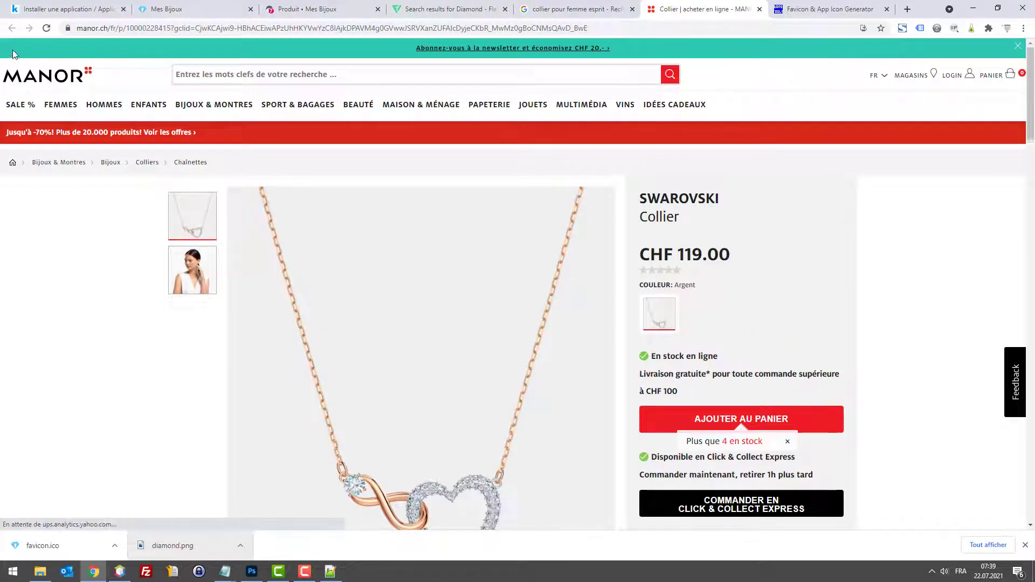
key(ctrl+w)
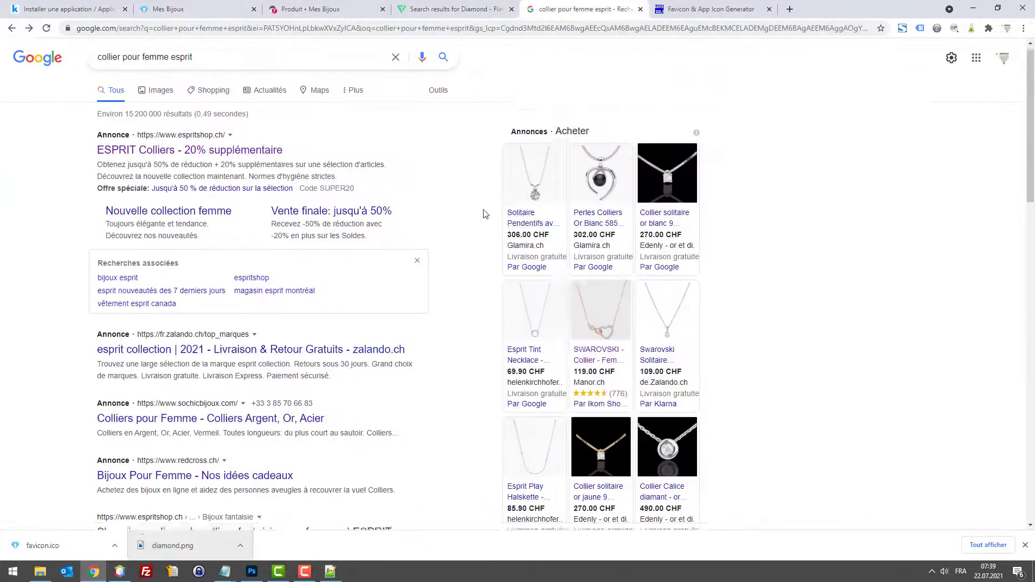
Step: Open Christ's Colliers/pendentifs page and the Pandora Signature double-circle necklace at CHF 99.00
scroll(436, 257, down, 5)
click(214, 399)
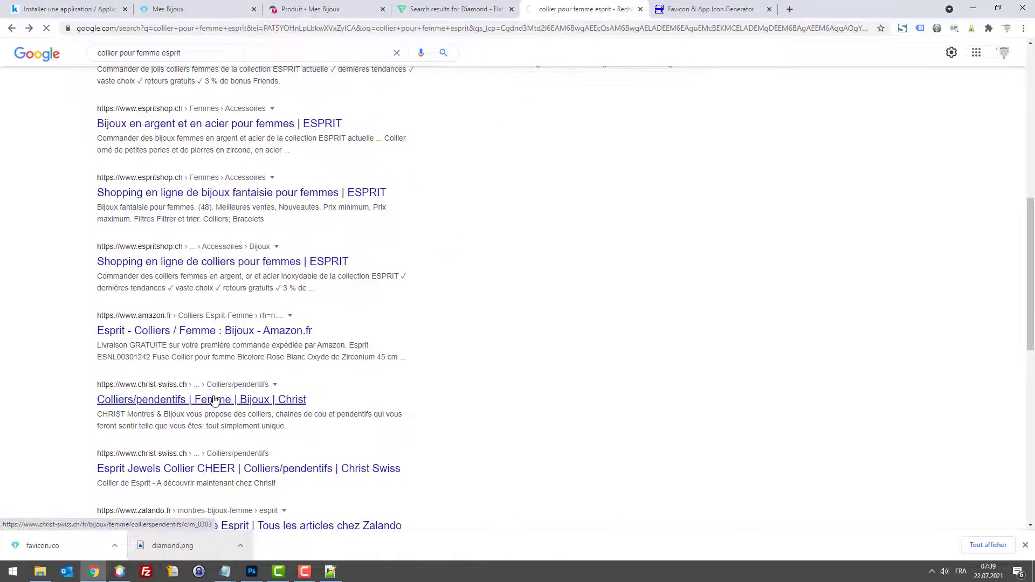
scroll(515, 226, down, 8)
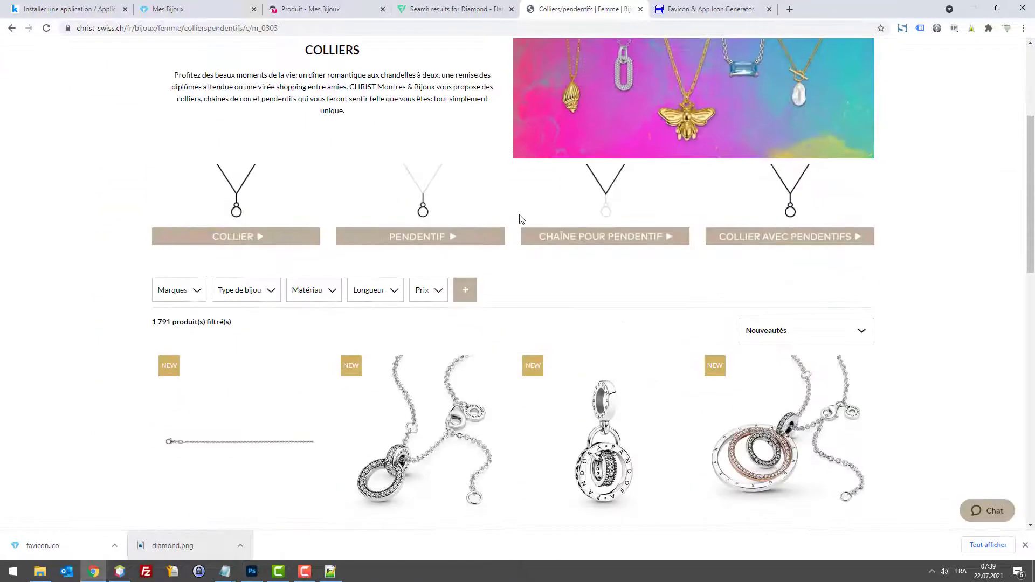
scroll(522, 225, down, 7)
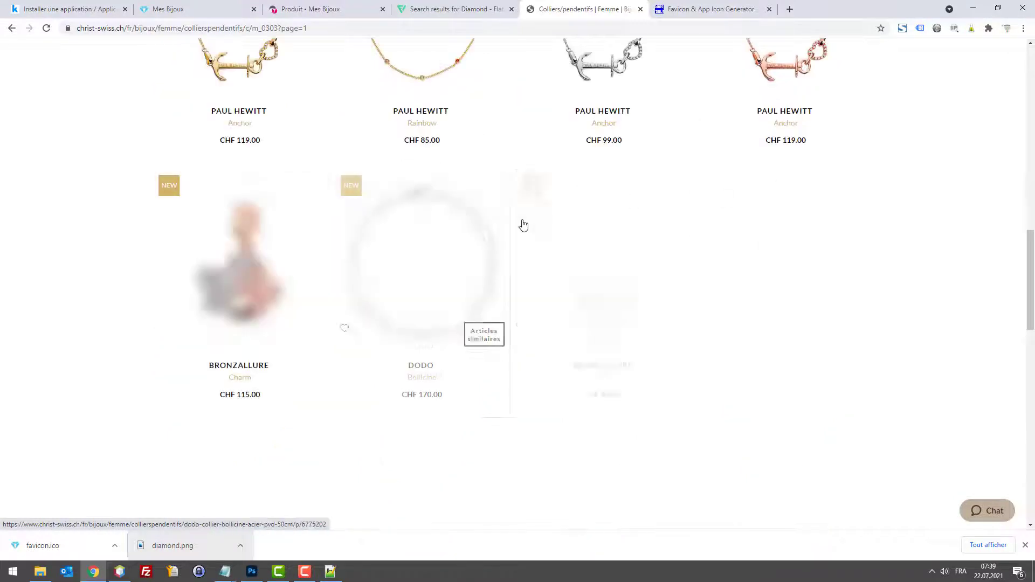
scroll(620, 266, up, 5)
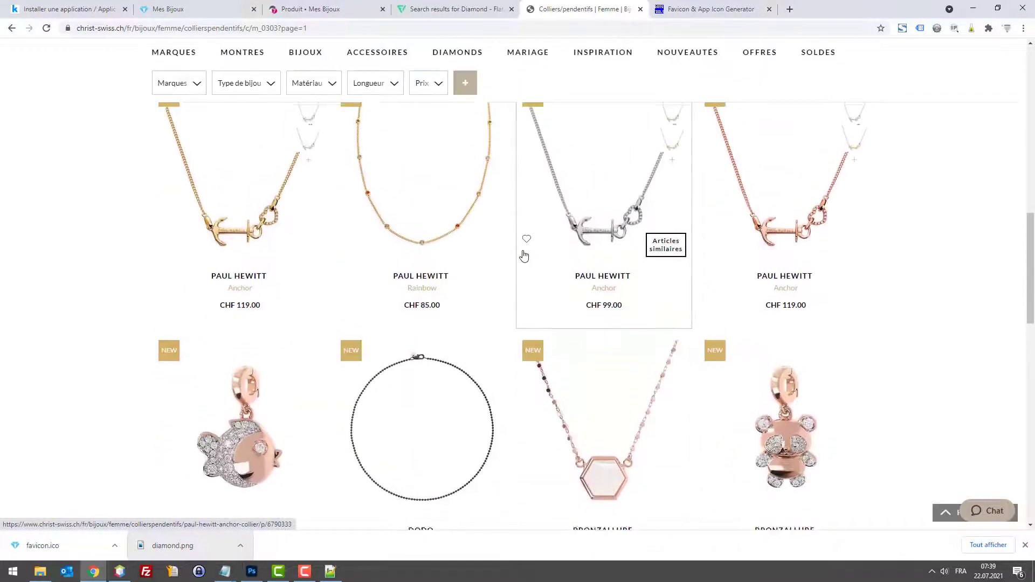
scroll(745, 279, up, 5)
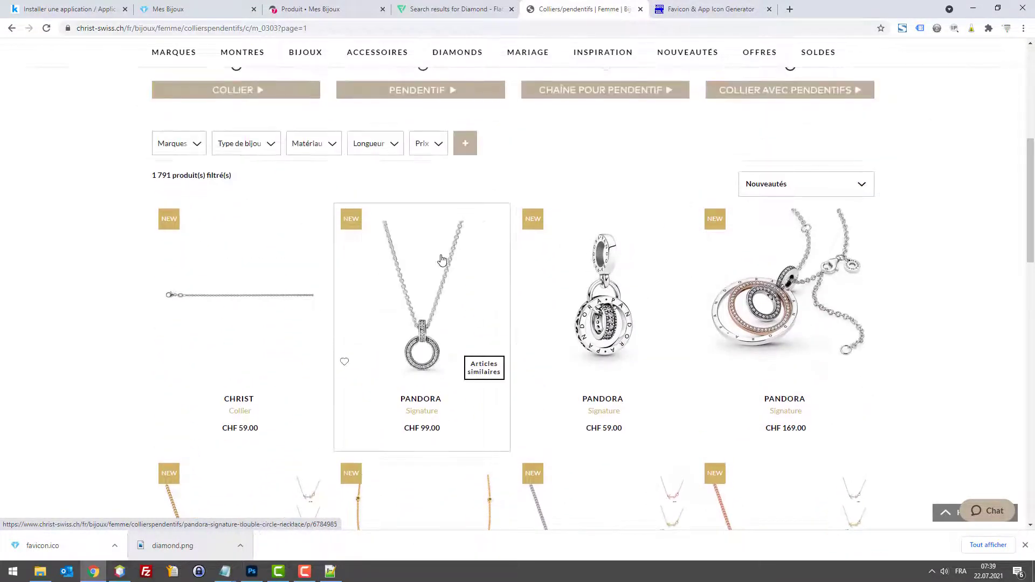
click(440, 261)
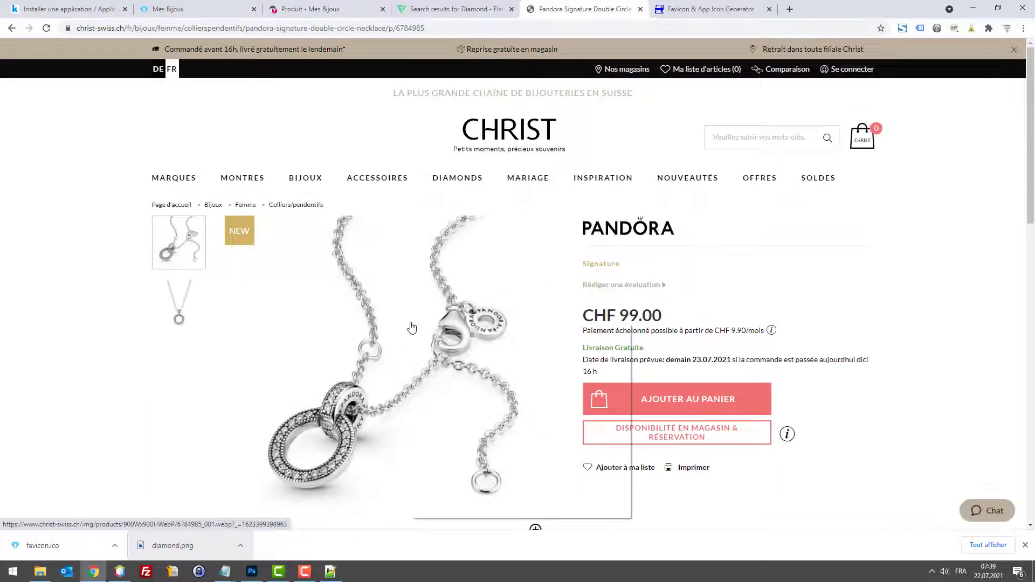
Step: Open the Pandora necklace photo in its own tab and save it as 6784985_001.jpg
right_click(410, 323)
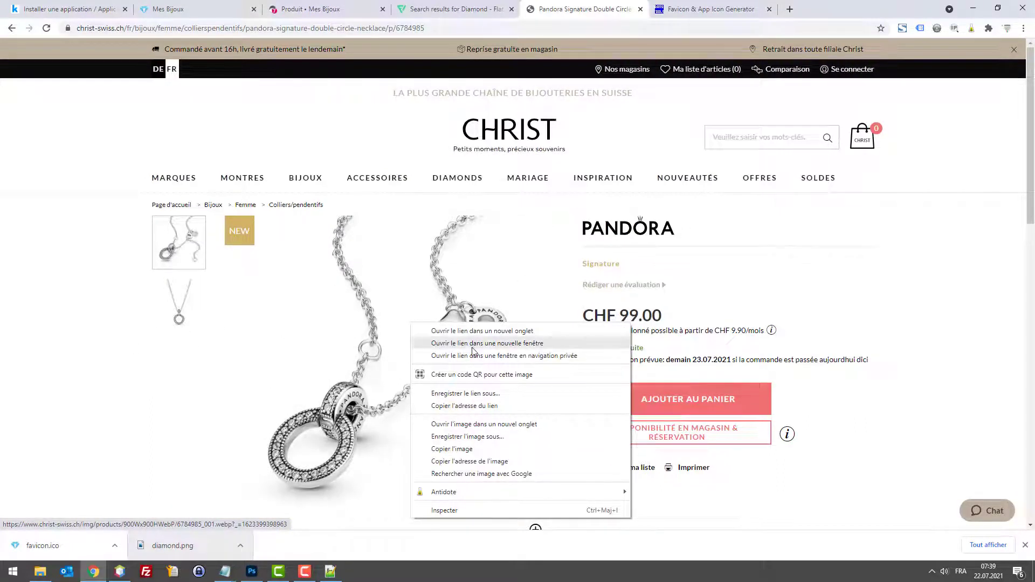
click(484, 424)
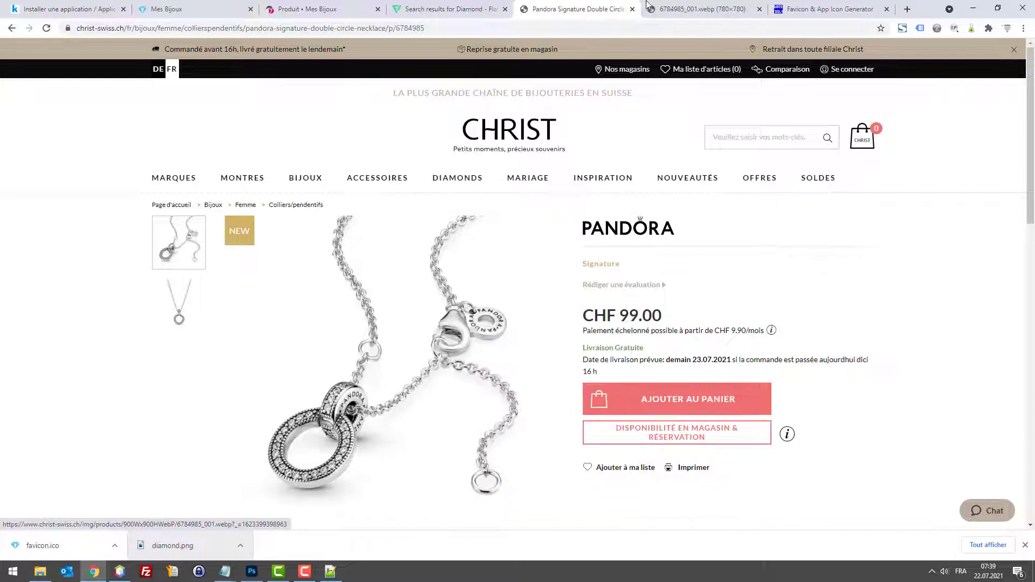
key(ctrl+Tab)
right_click(588, 205)
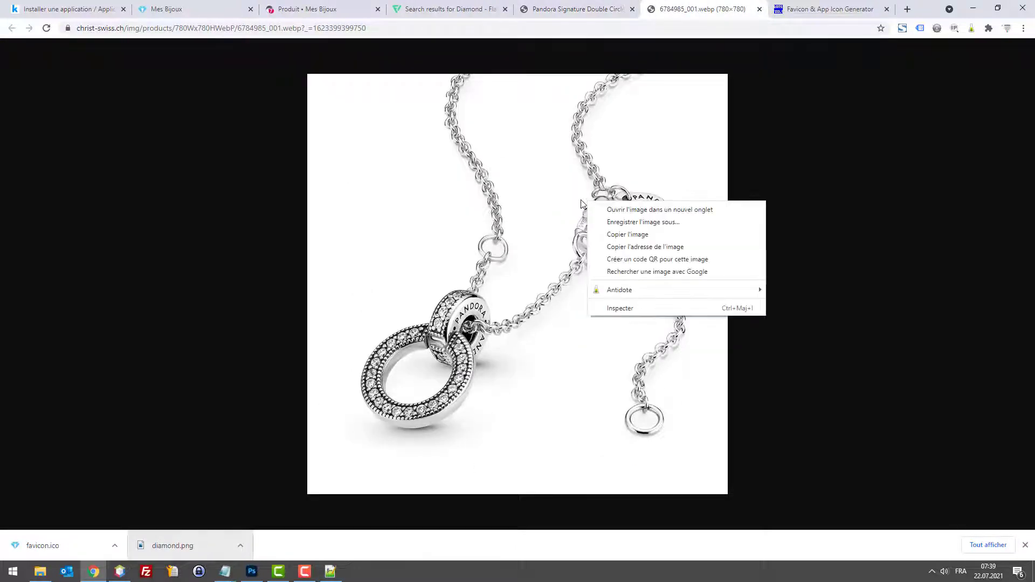
click(639, 223)
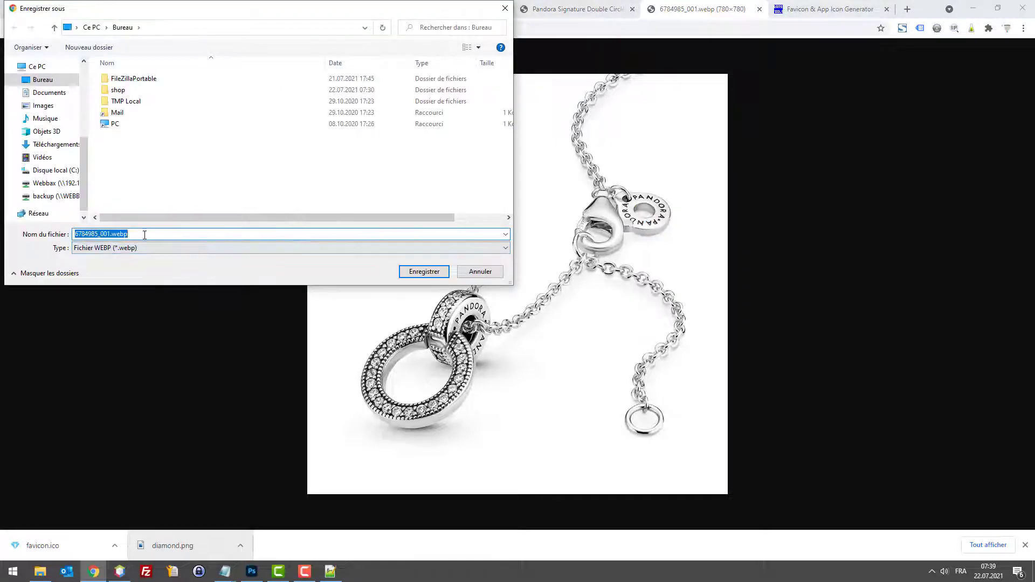
click(129, 234)
double_click(129, 233)
click(115, 235)
key(Return)
Step: Name the new PrestaShop product 'Collier Pandora'
click(324, 9)
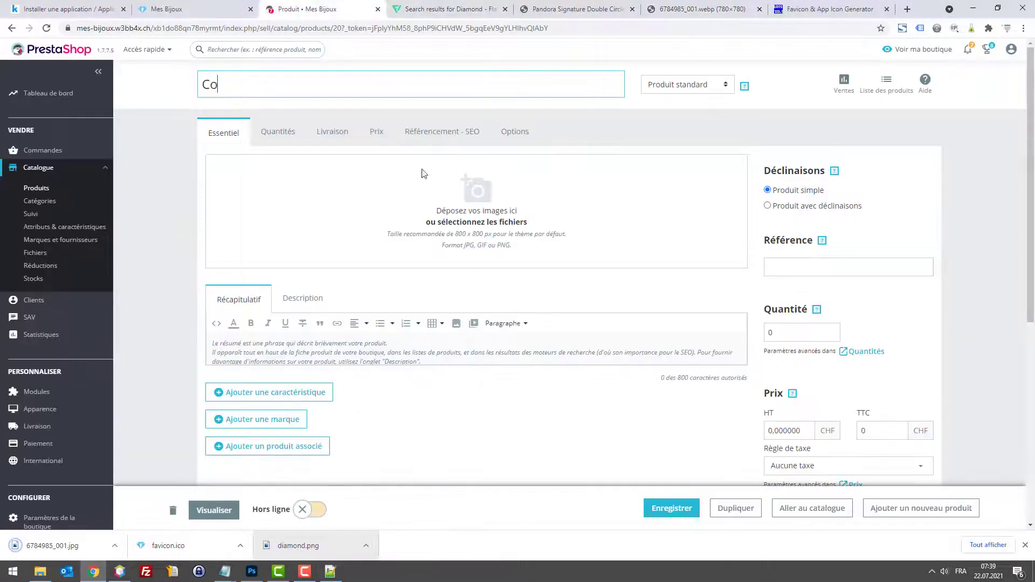
click(671, 9)
click(577, 5)
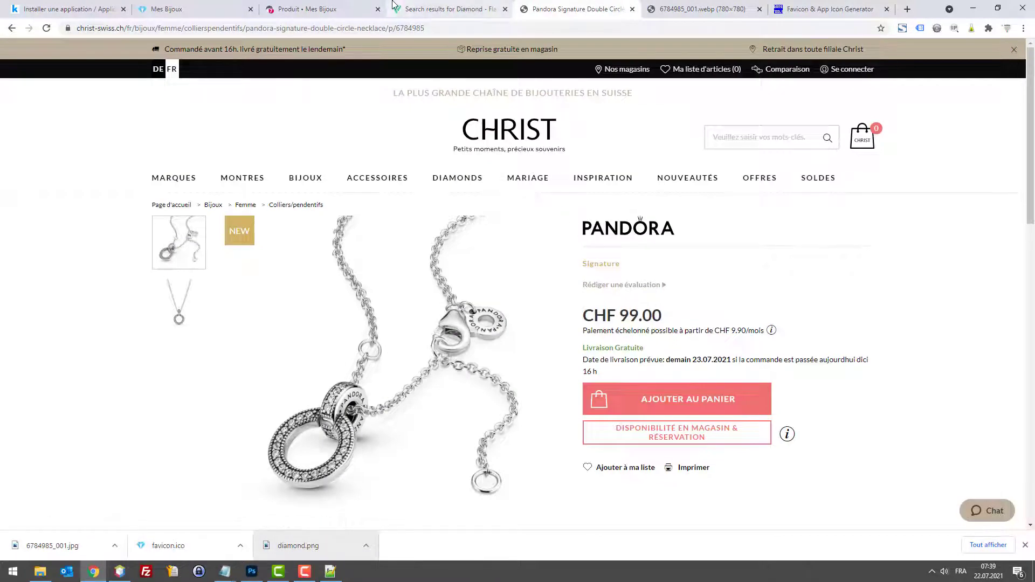
click(372, 9)
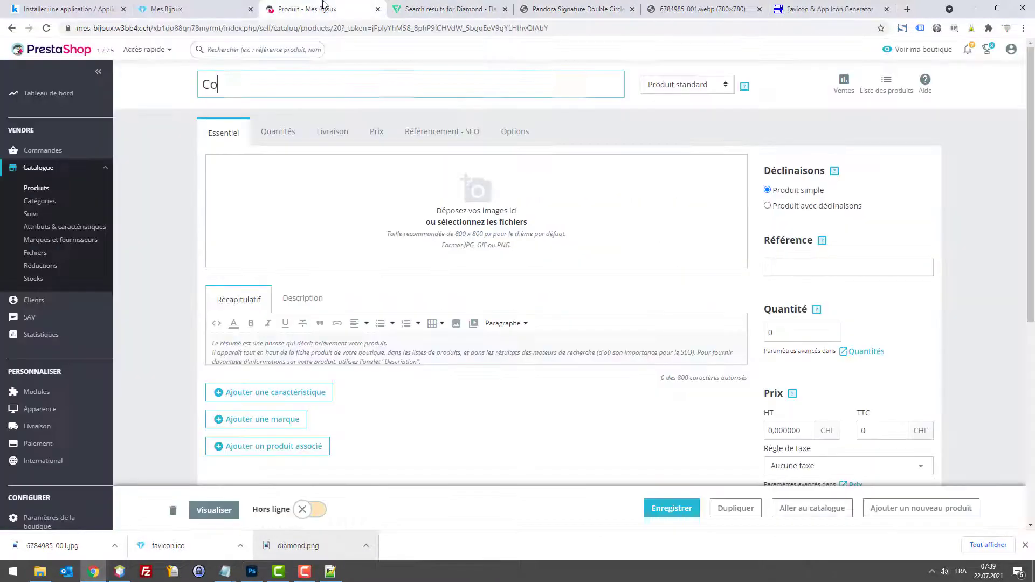
triple_click(310, 85)
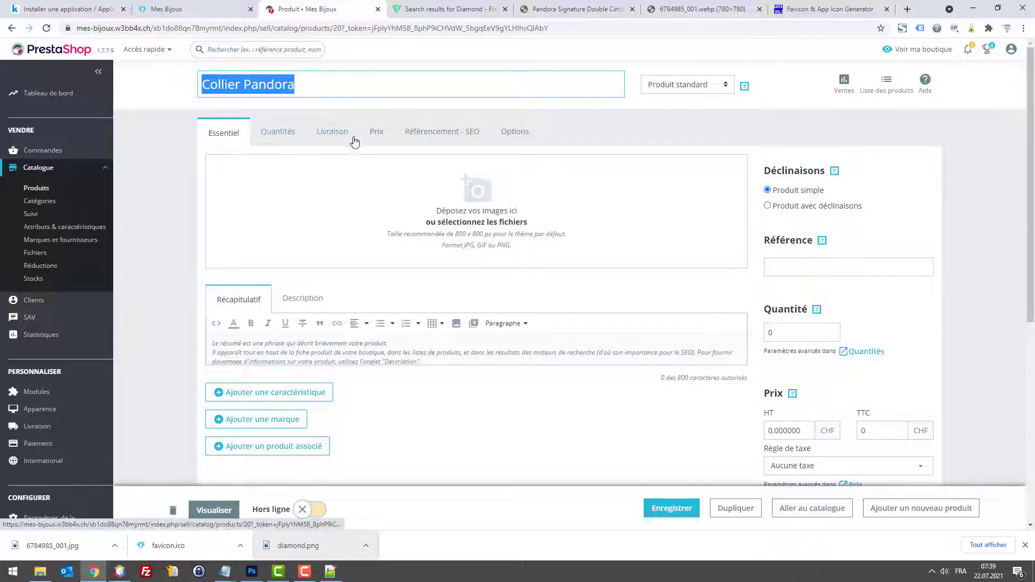
Step: Try uploading 6784985_001.jpg as the product image, which is rejected as an unrecognised format
click(468, 218)
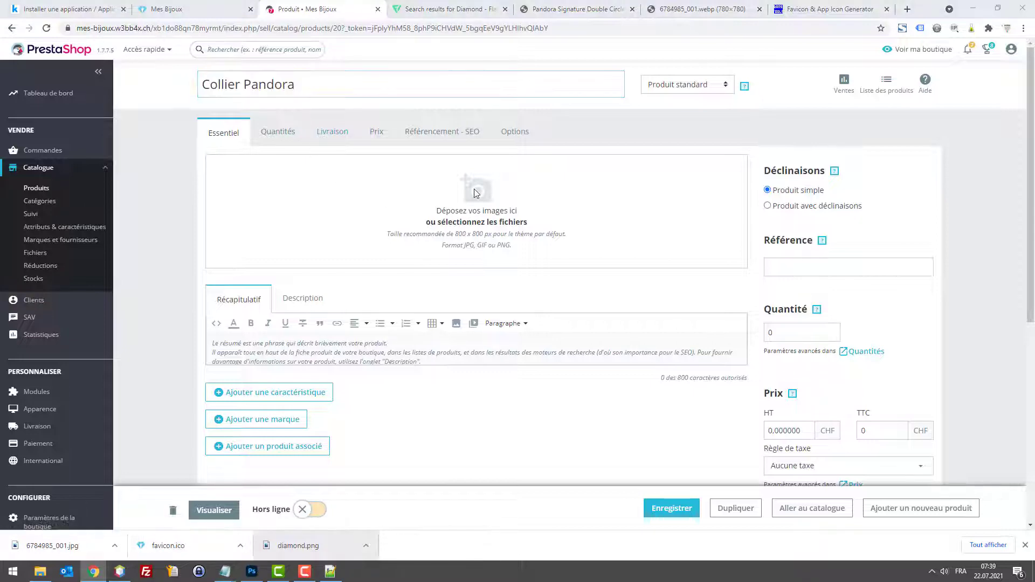
double_click(134, 113)
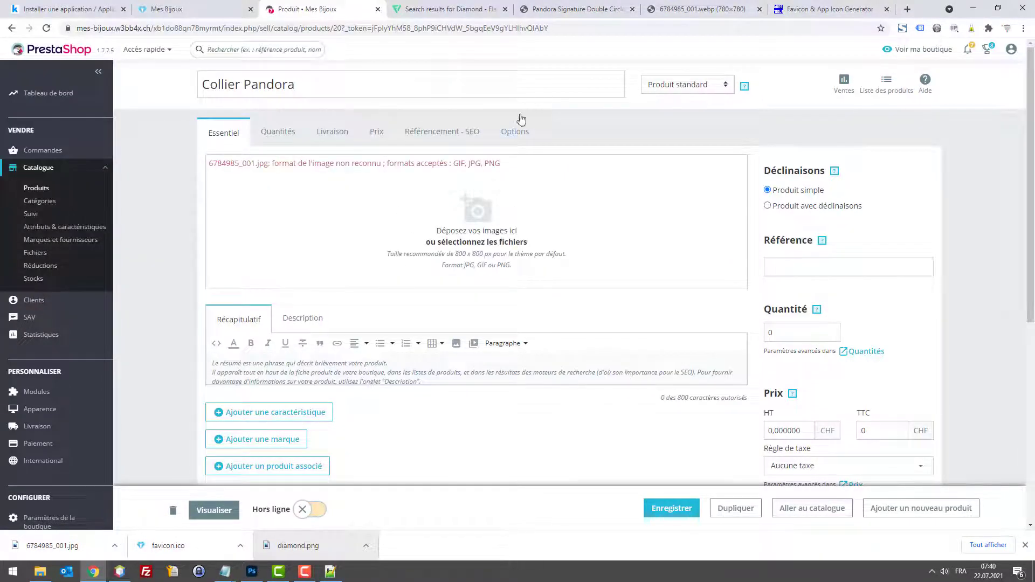
click(695, 9)
right_click(515, 186)
Step: Copy the necklace image and paste it into a new 780 × 780 px Photoshop document
click(556, 213)
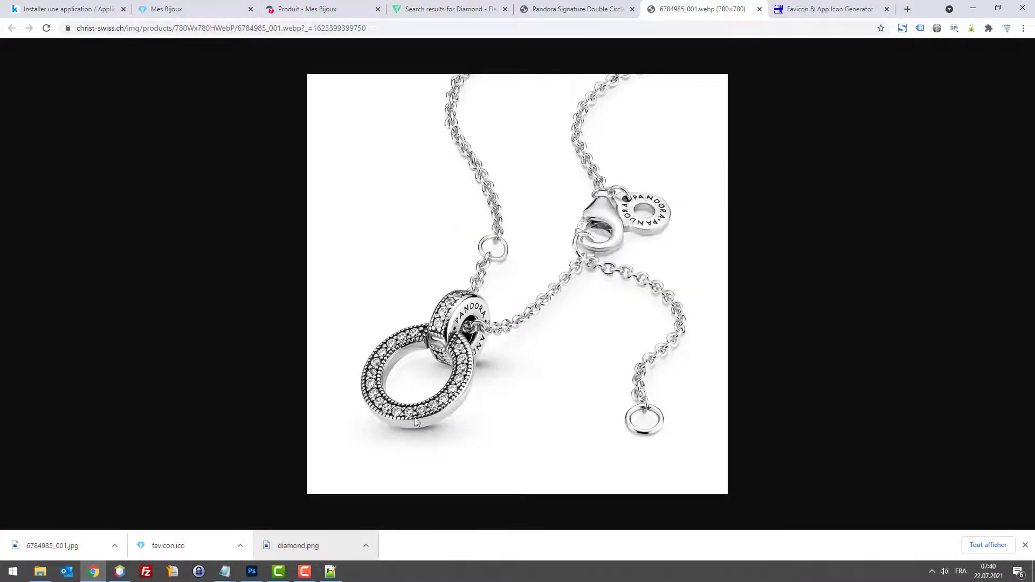
click(252, 571)
click(40, 7)
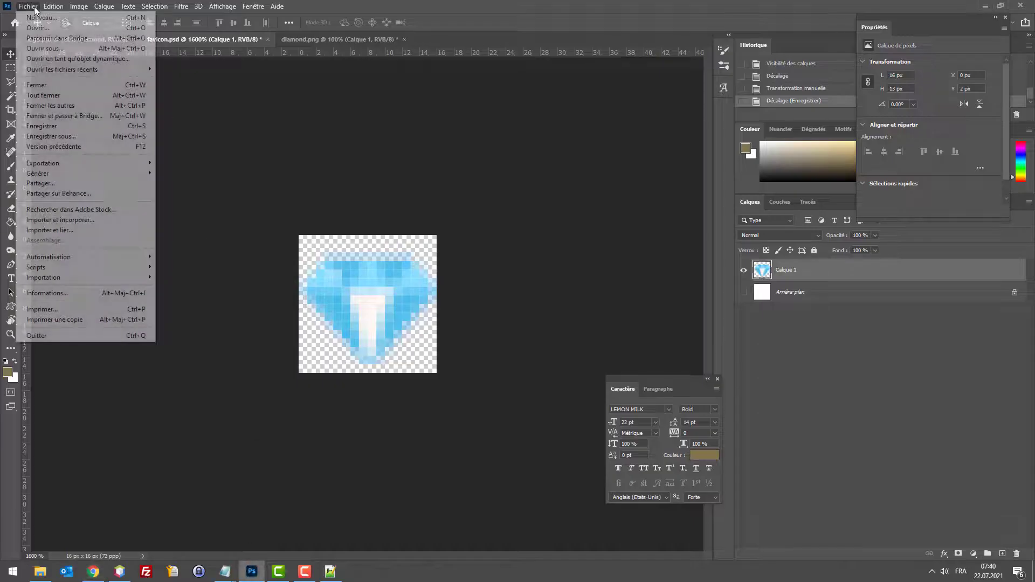
click(32, 16)
click(786, 388)
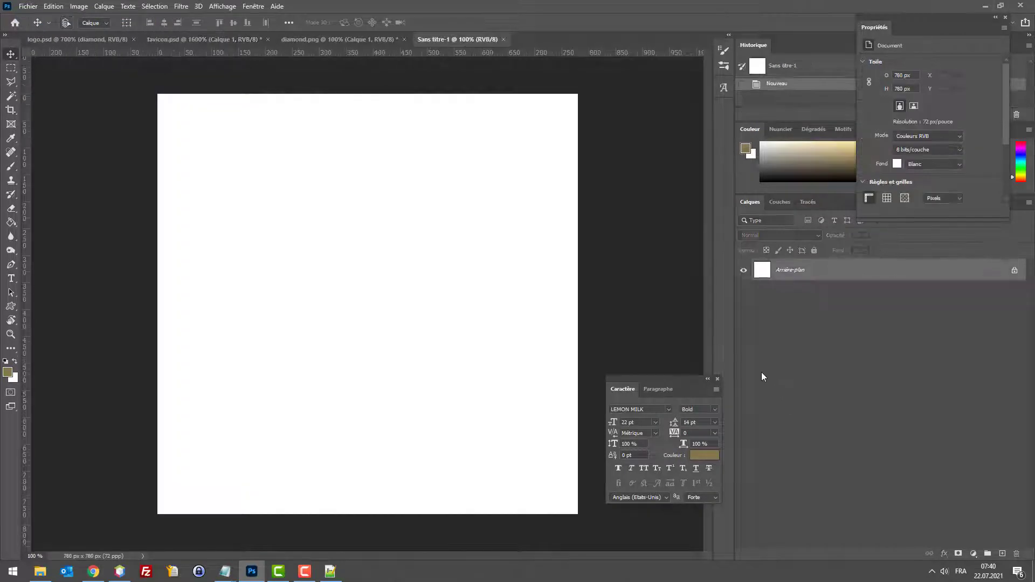
key(ctrl+v)
Step: Export the document for web as the JPEG file product1.jpg
key(ctrl+alt+shift+s)
click(620, 446)
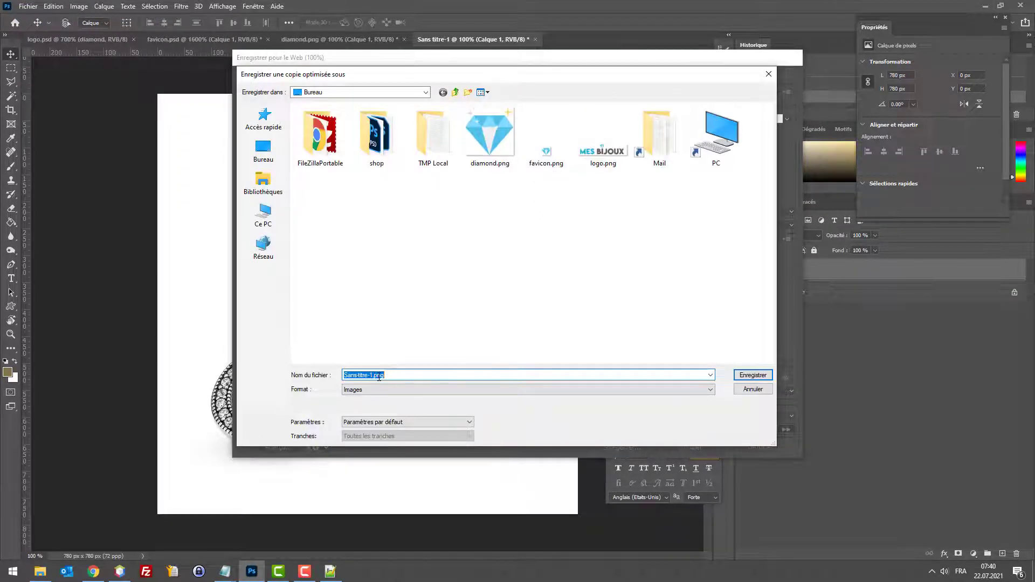
key(Escape)
click(650, 105)
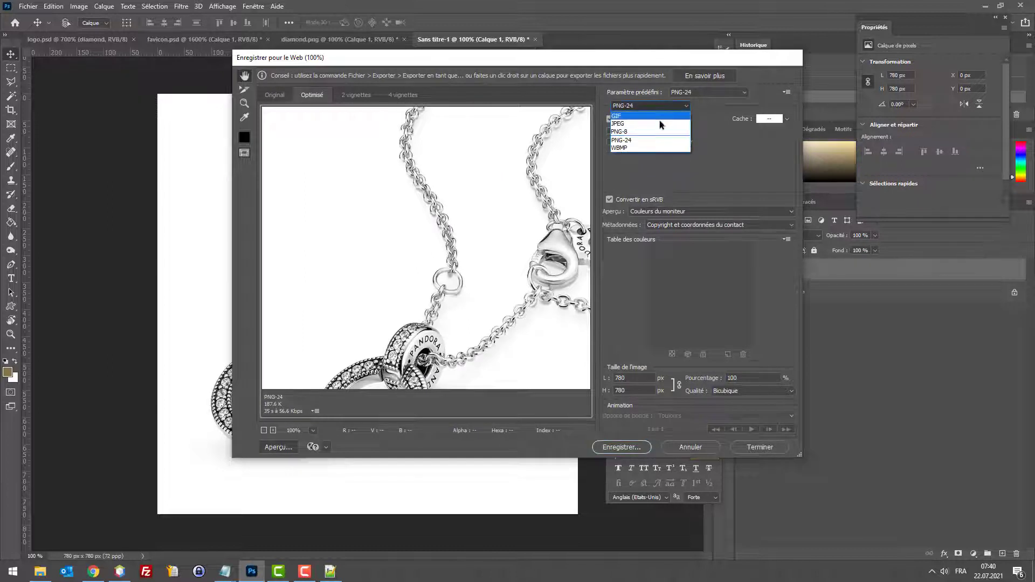
click(654, 125)
click(597, 449)
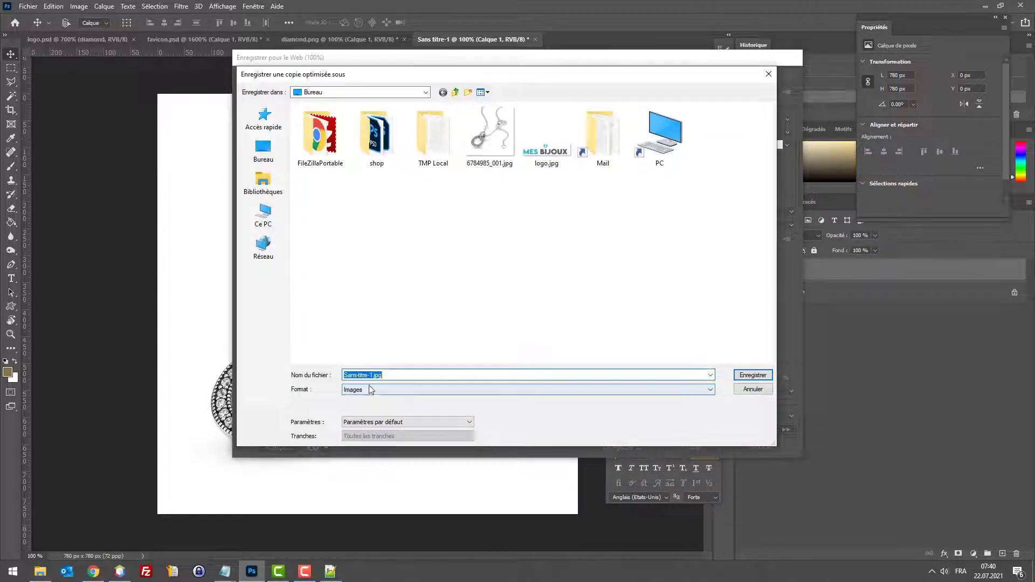
text(pro)
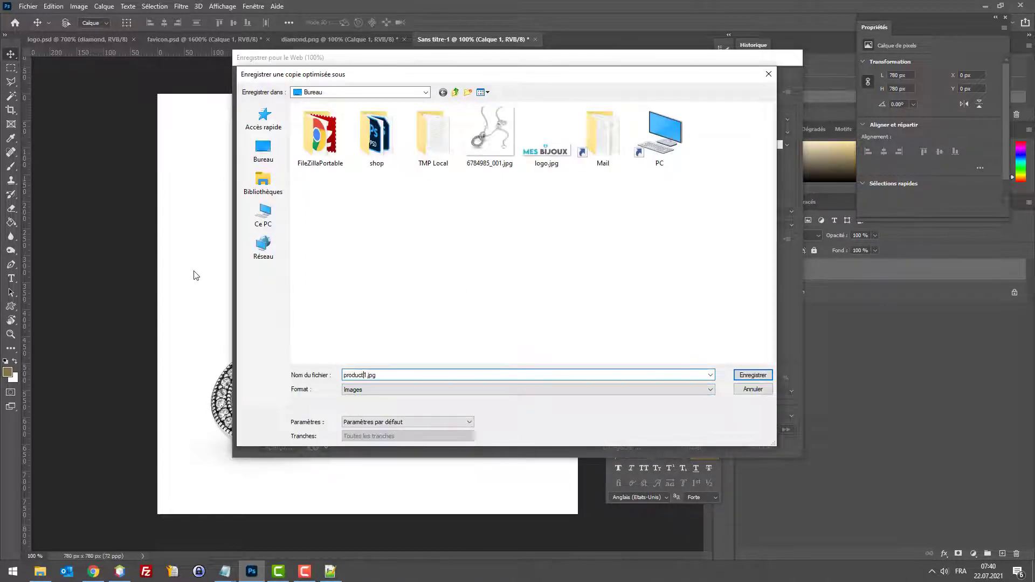
text(duct)
key(Return)
click(986, 6)
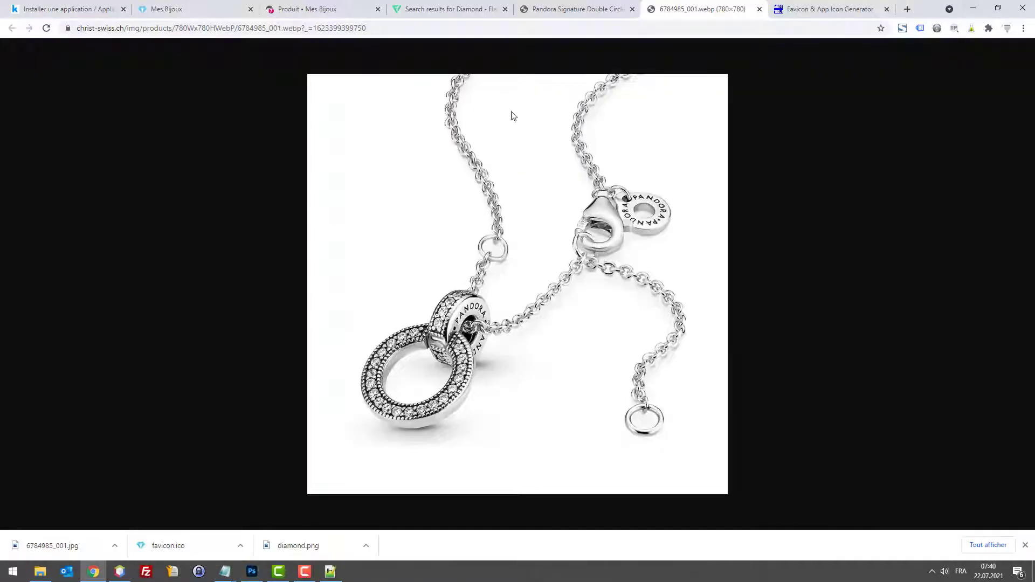
Step: Upload product1.jpg as the Collier Pandora cover image and save the product
click(308, 8)
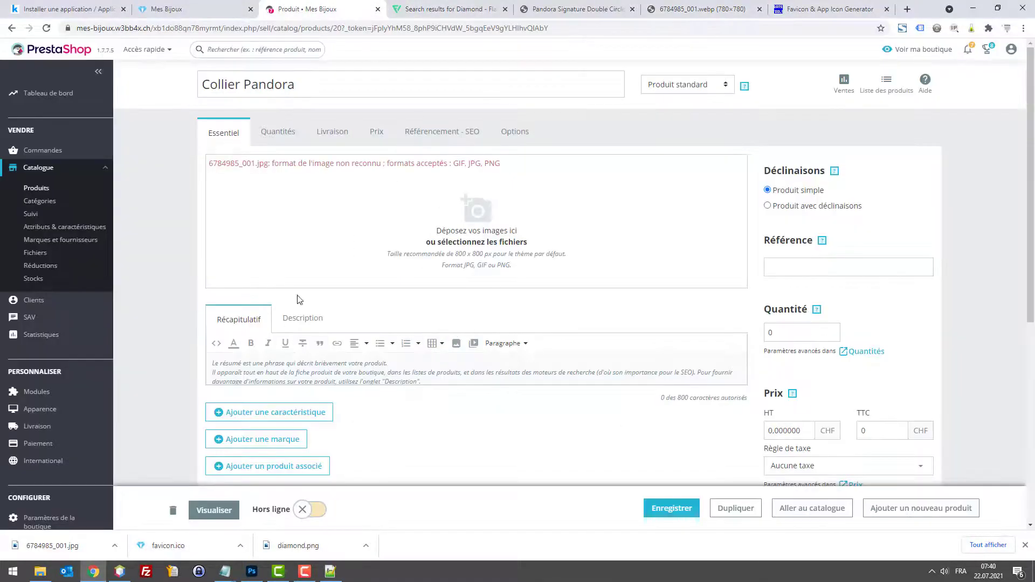
click(458, 223)
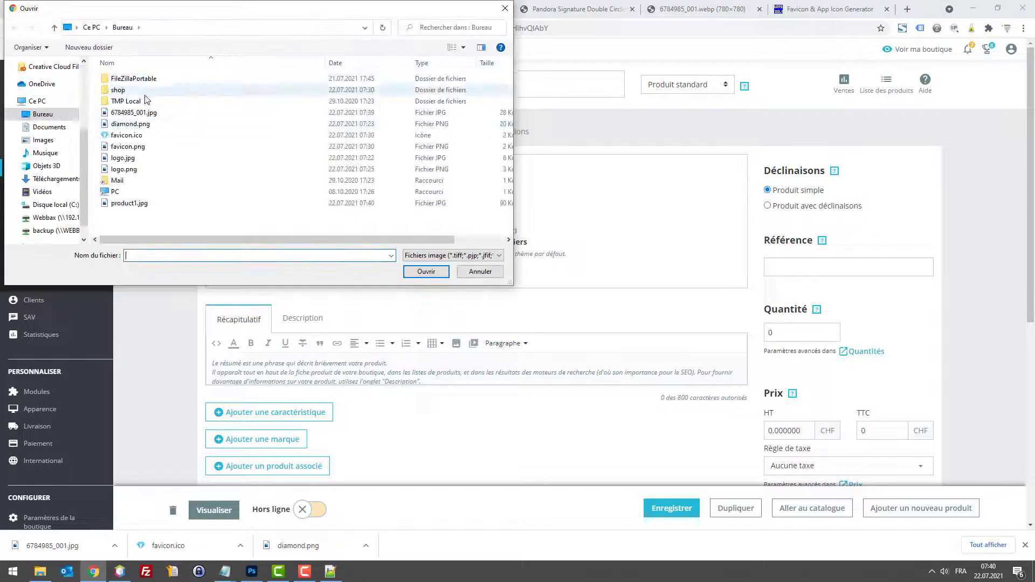
double_click(130, 203)
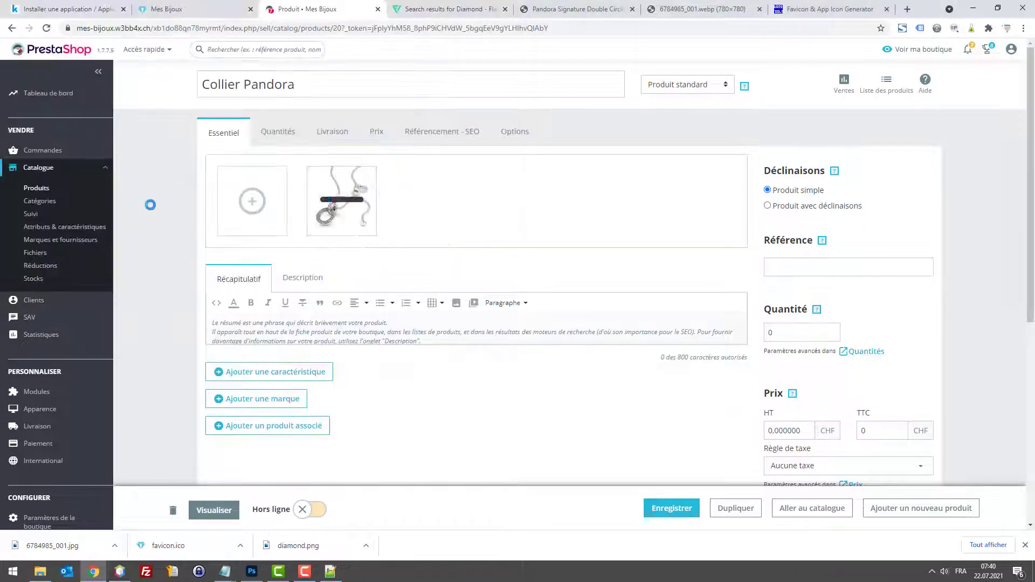
click(673, 510)
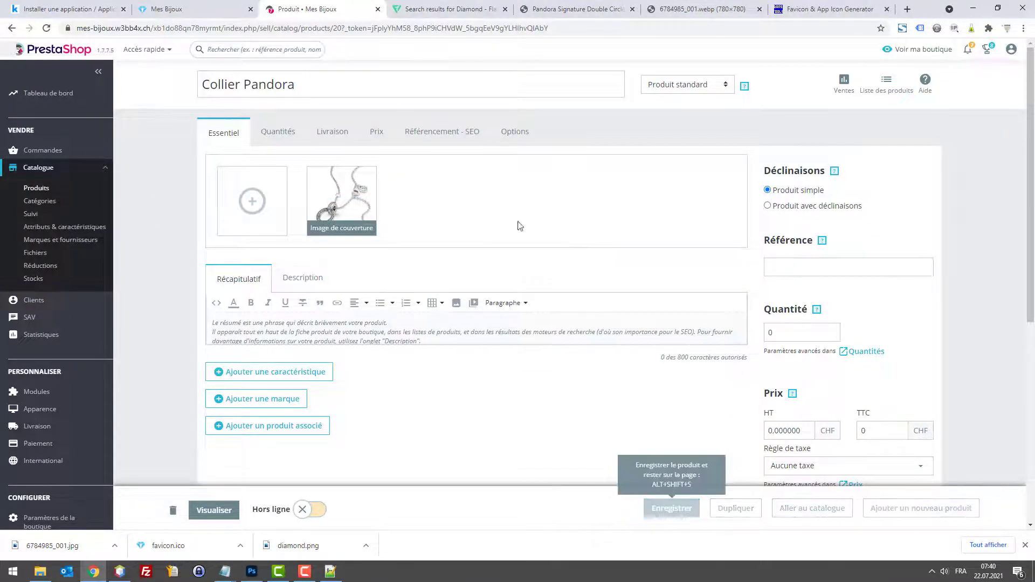
Step: Preview the Collier Pandora store page showing the necklace photo
click(197, 8)
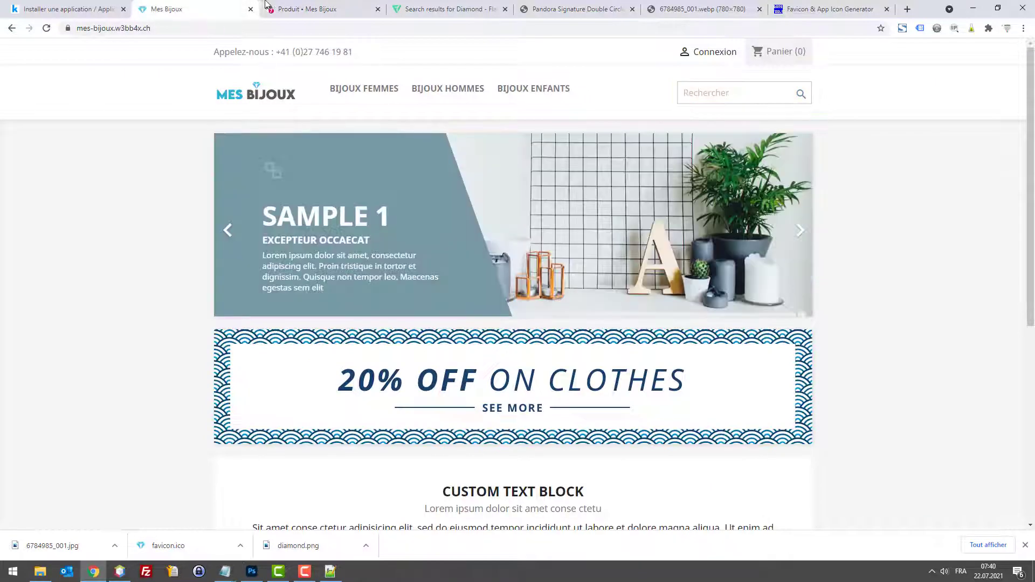
click(297, 4)
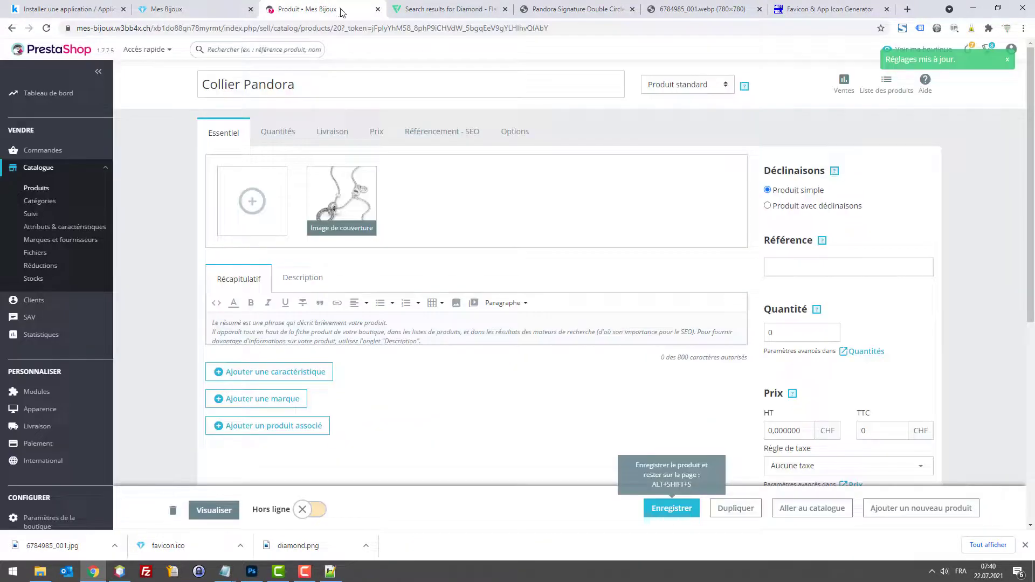
click(212, 510)
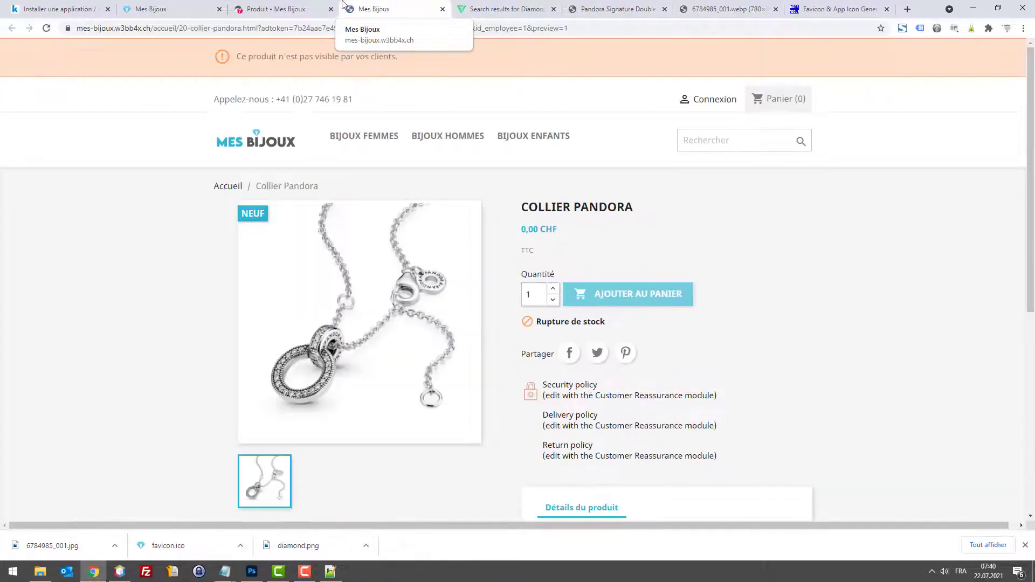
click(293, 5)
Step: Change the Collier Pandora tax-included price to 95 CHF and save the product
scroll(891, 327, down, 2)
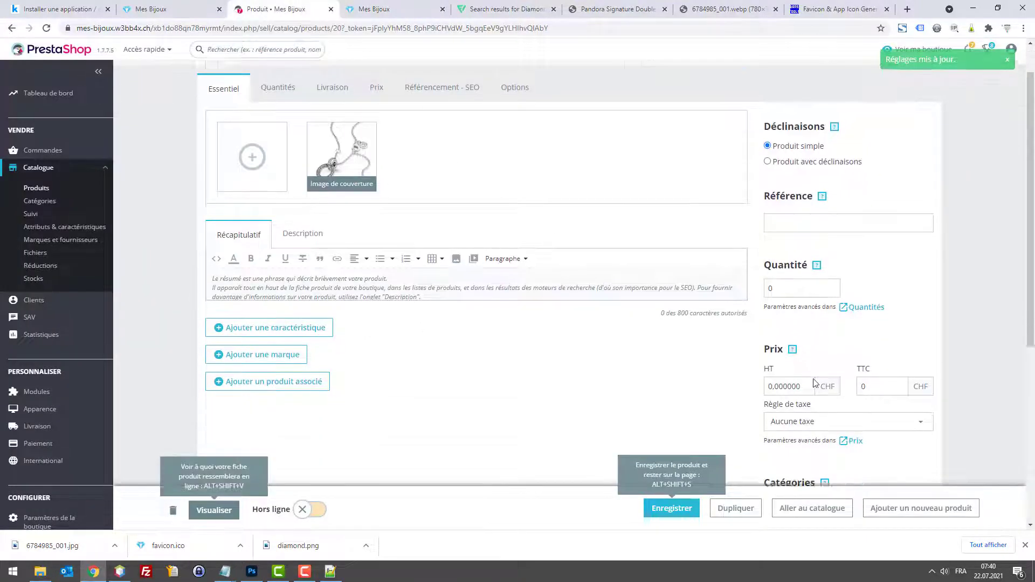
double_click(891, 326)
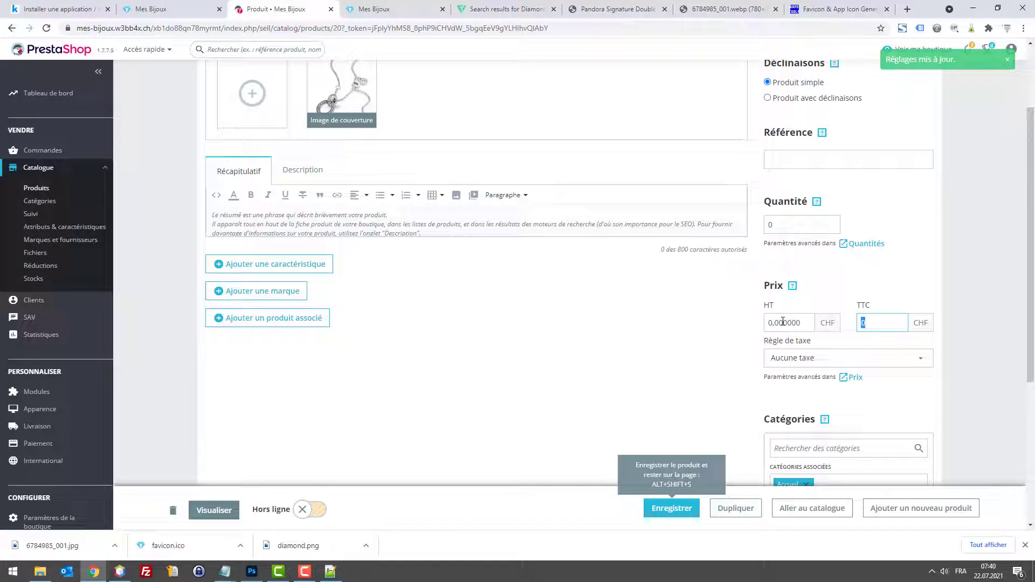
text(5)
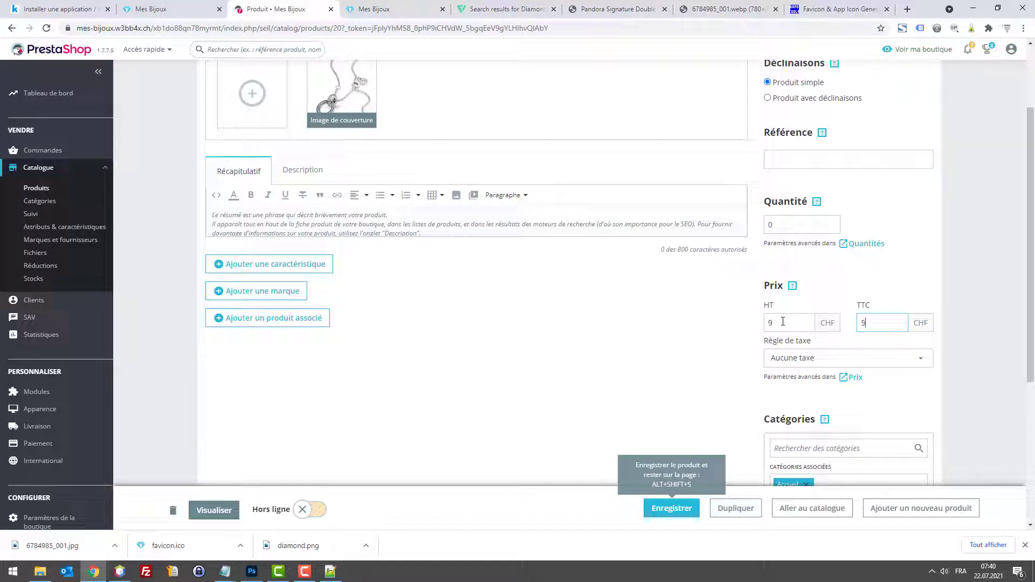
click(673, 509)
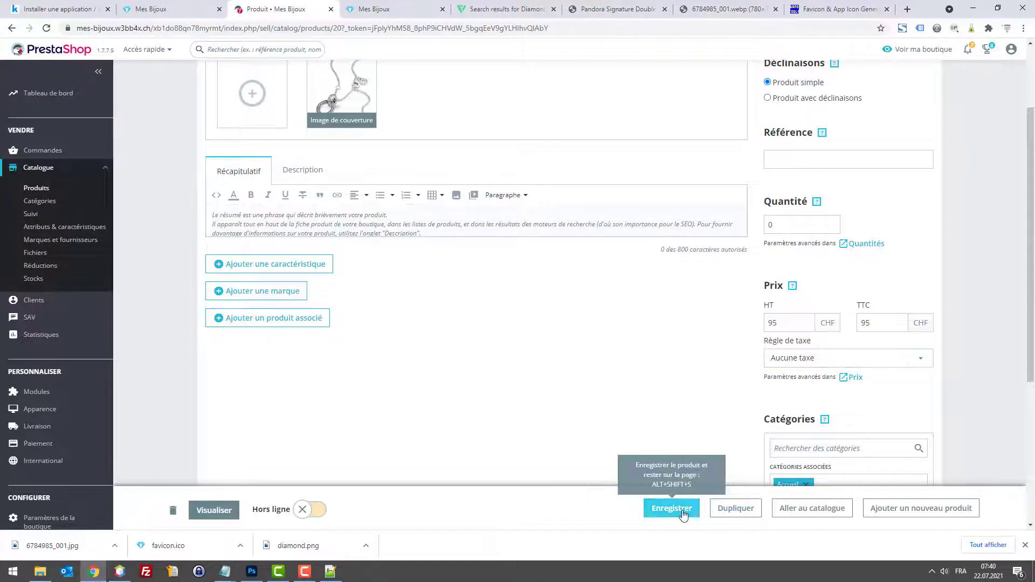
Step: Review the stock and shipping settings, save them, and preview the necklace in the shop
click(268, 140)
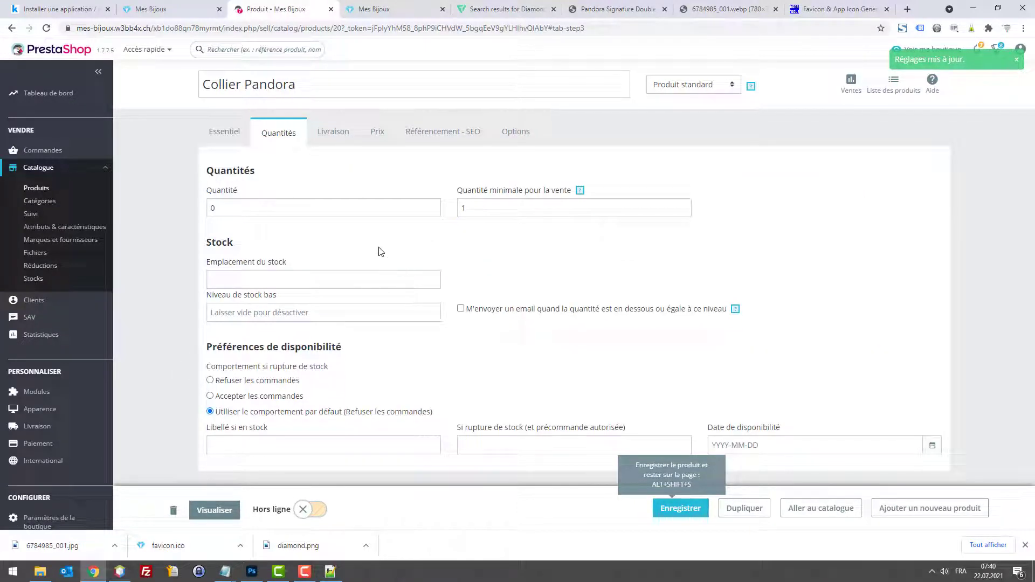
click(335, 137)
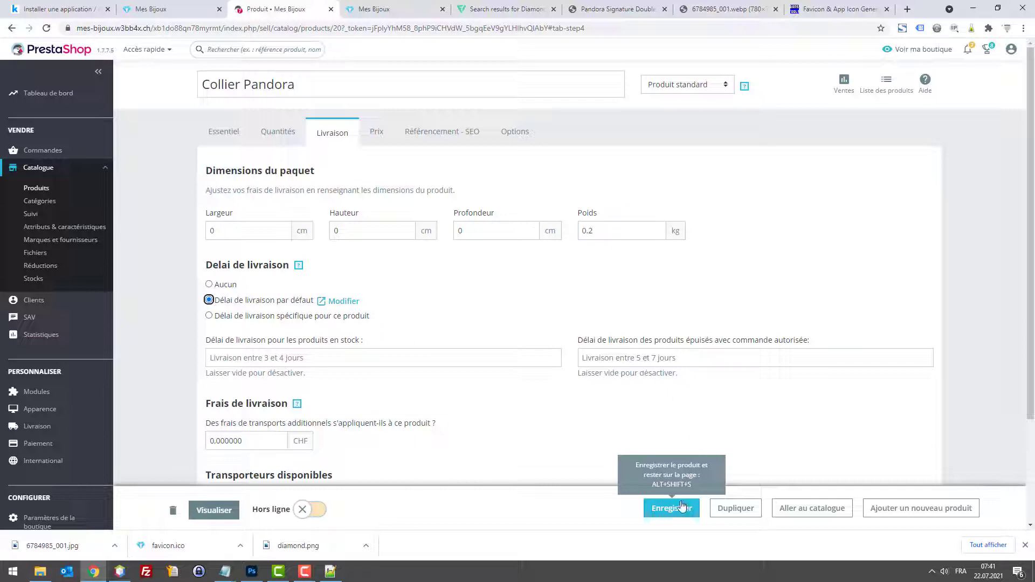
click(669, 506)
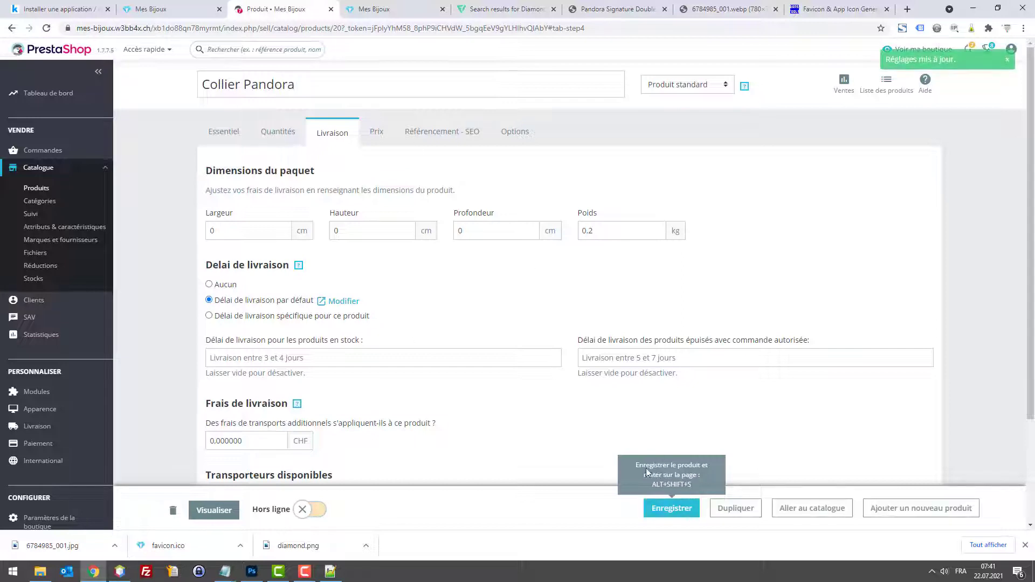
click(210, 511)
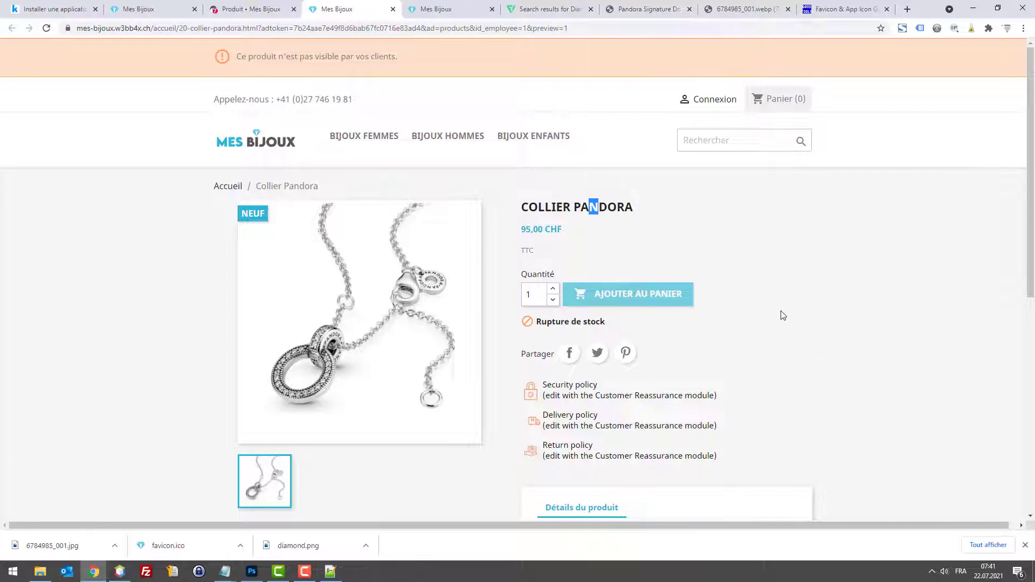
scroll(794, 300, down, 4)
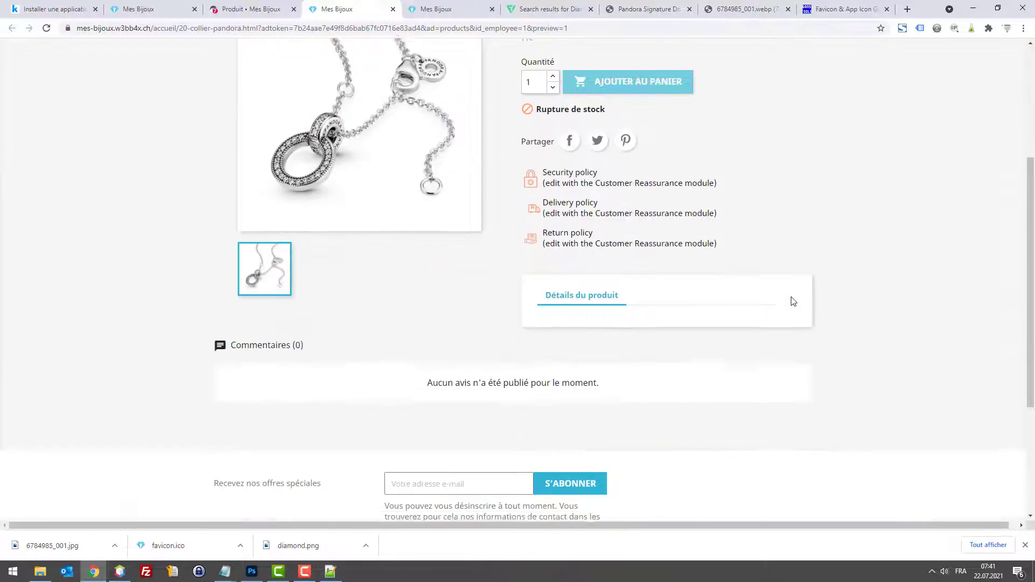
key(ctrl+w)
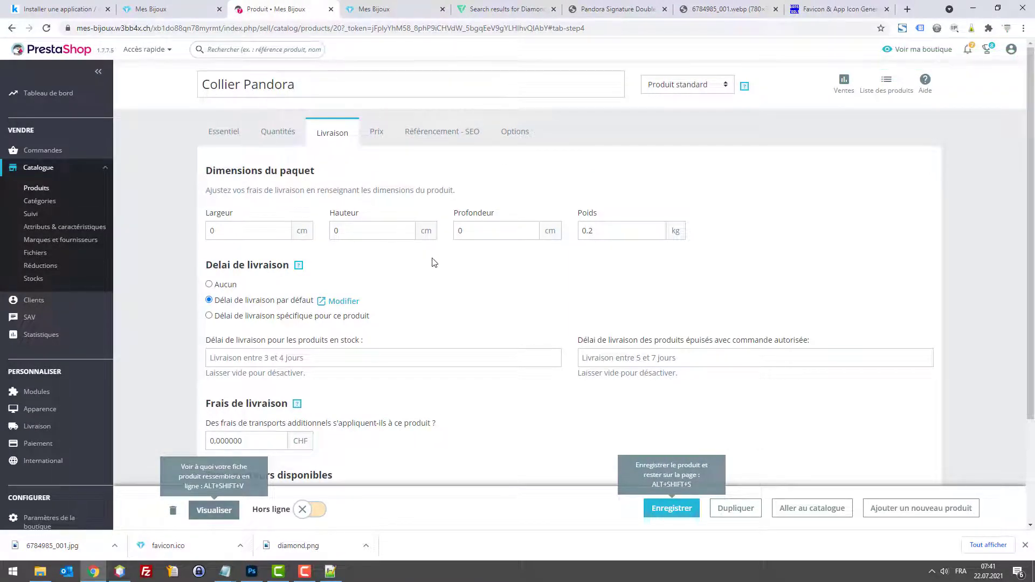
Step: Add Collier Pandora to the Colliers category and save it
scroll(346, 361, down, 3)
scroll(325, 341, up, 5)
click(224, 131)
scroll(763, 299, down, 5)
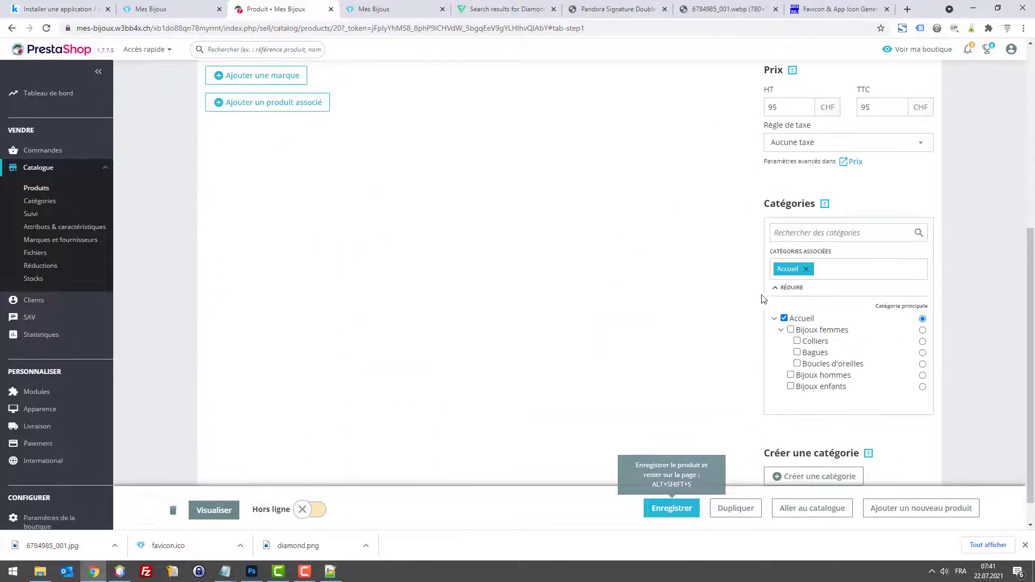
click(797, 342)
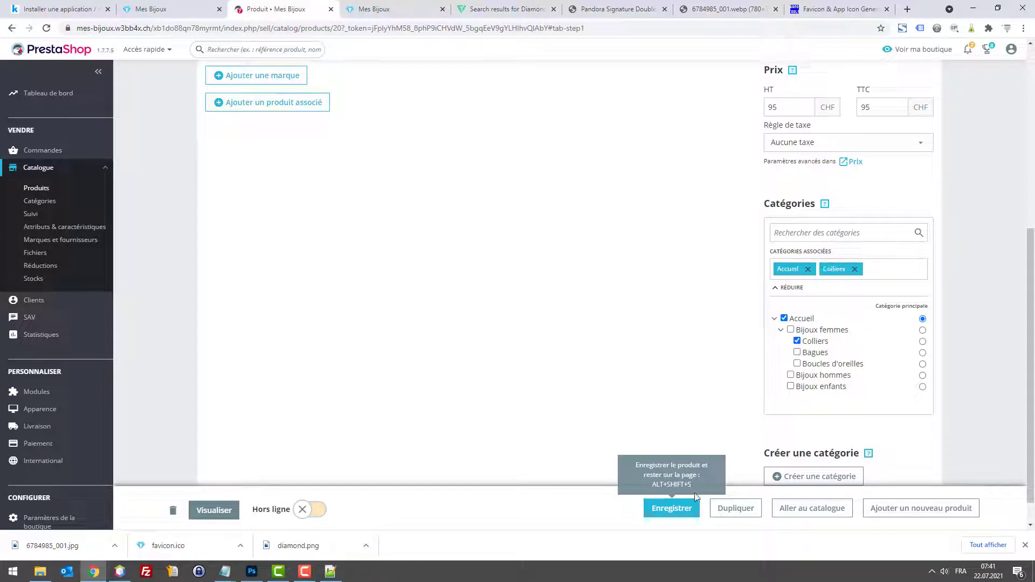
click(694, 505)
Step: Close the necklace image tab and browse the Femme jewellery listing on Christ
click(738, 4)
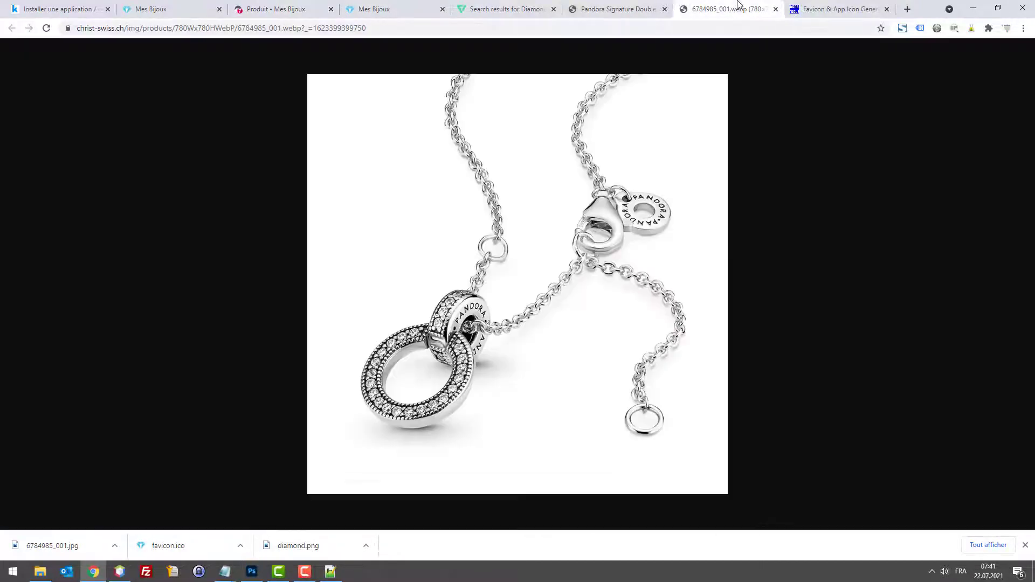
key(ctrl+w)
scroll(536, 212, down, 5)
scroll(271, 188, up, 5)
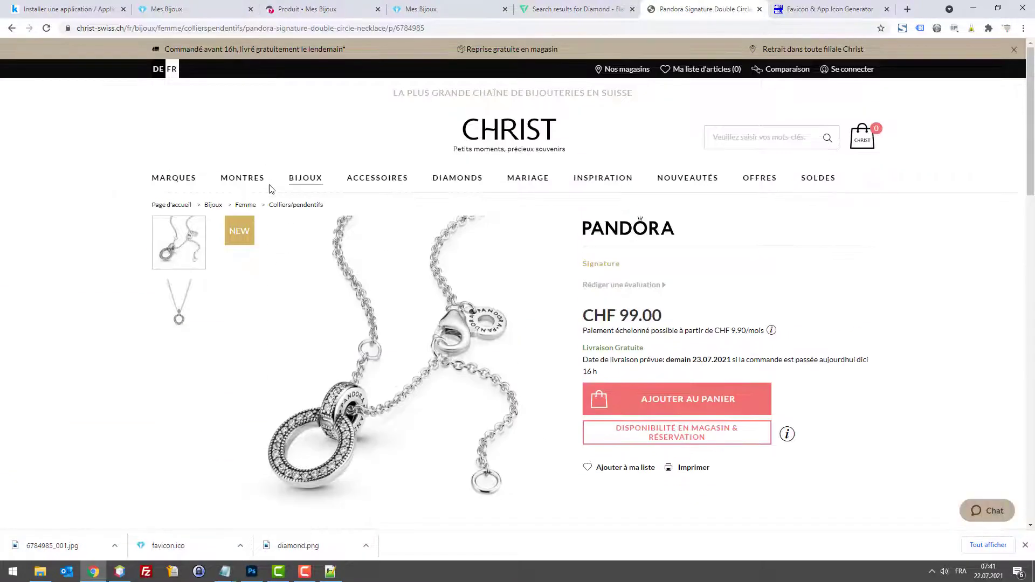
click(244, 209)
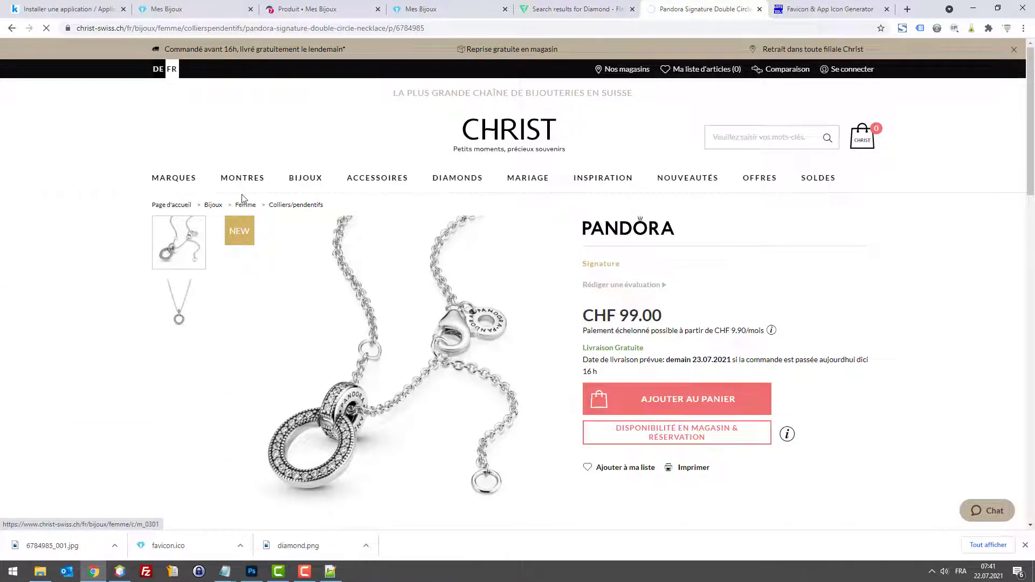
scroll(700, 194, down, 5)
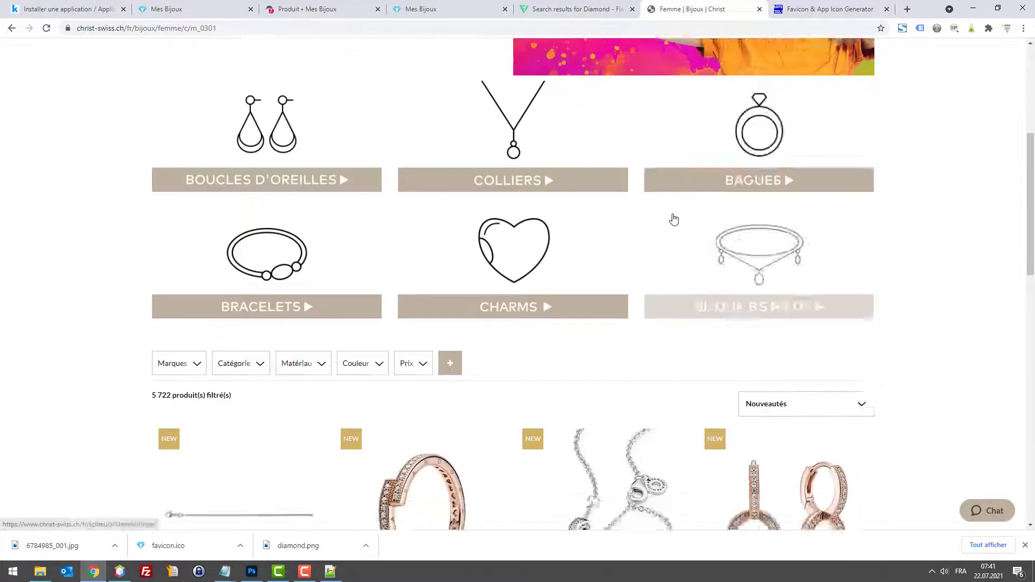
scroll(674, 219, down, 12)
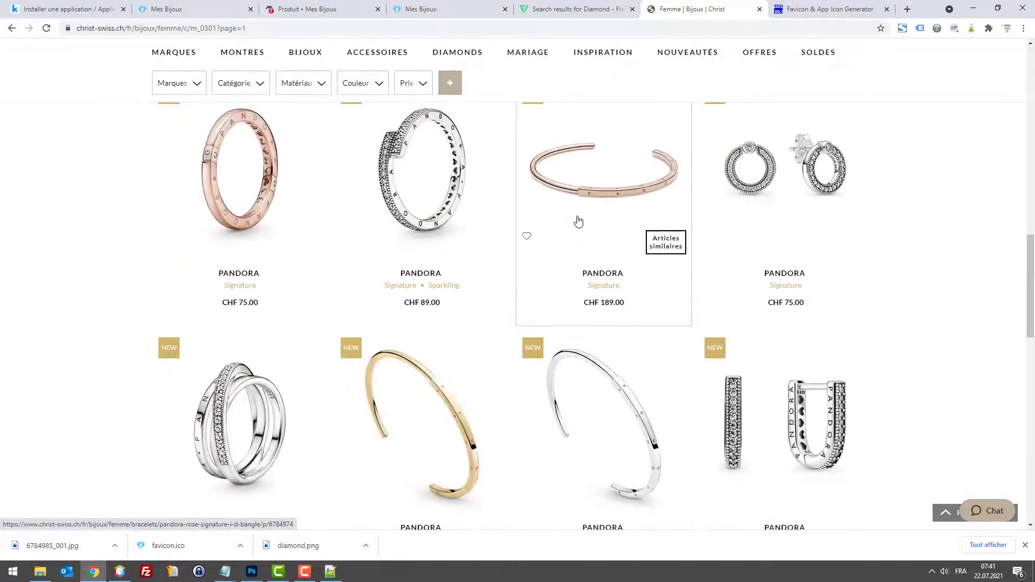
scroll(578, 221, up, 5)
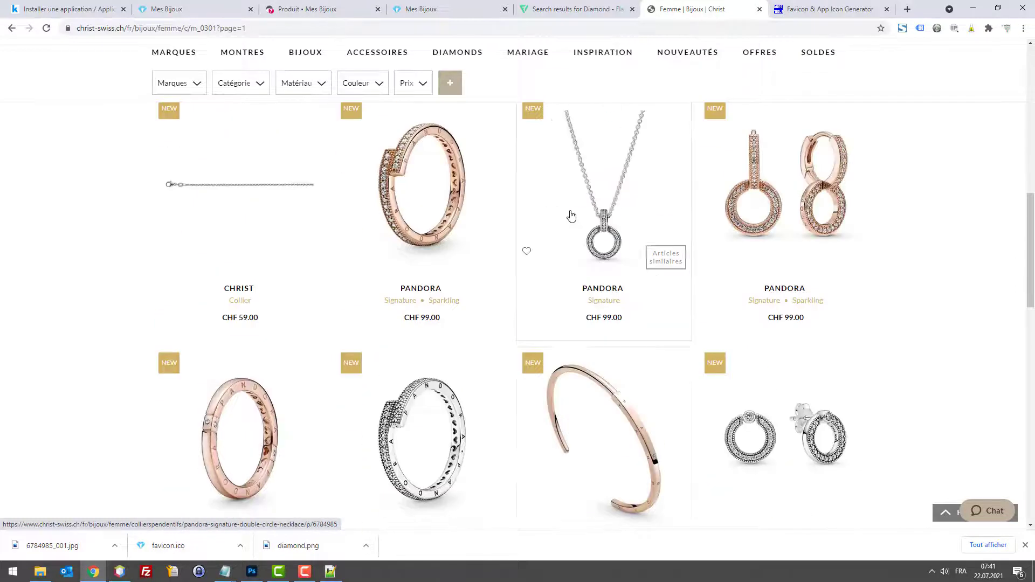
Step: Open the silver Pandora overlapping ring and copy its enlarged product image
click(444, 210)
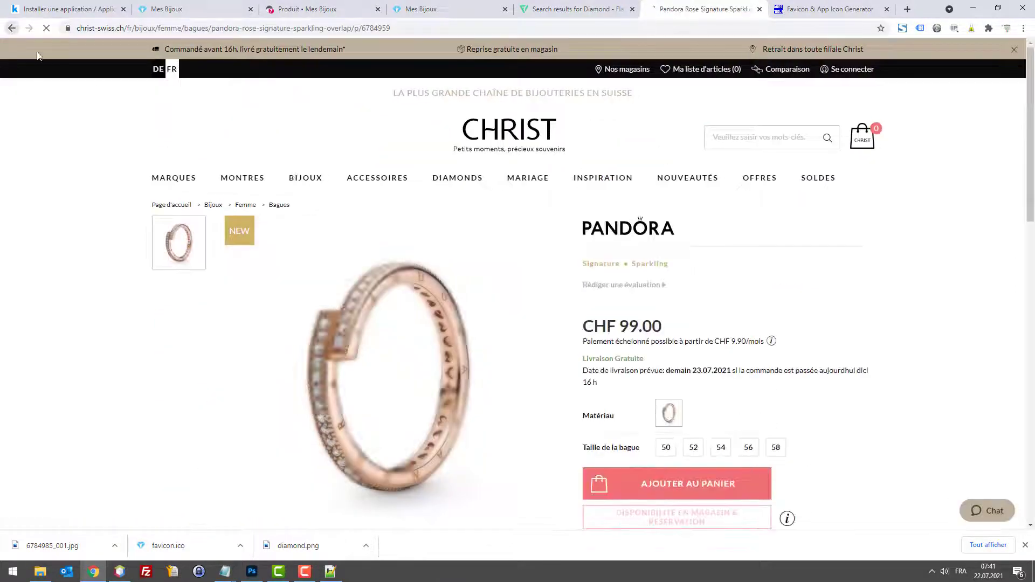
key(alt+Left)
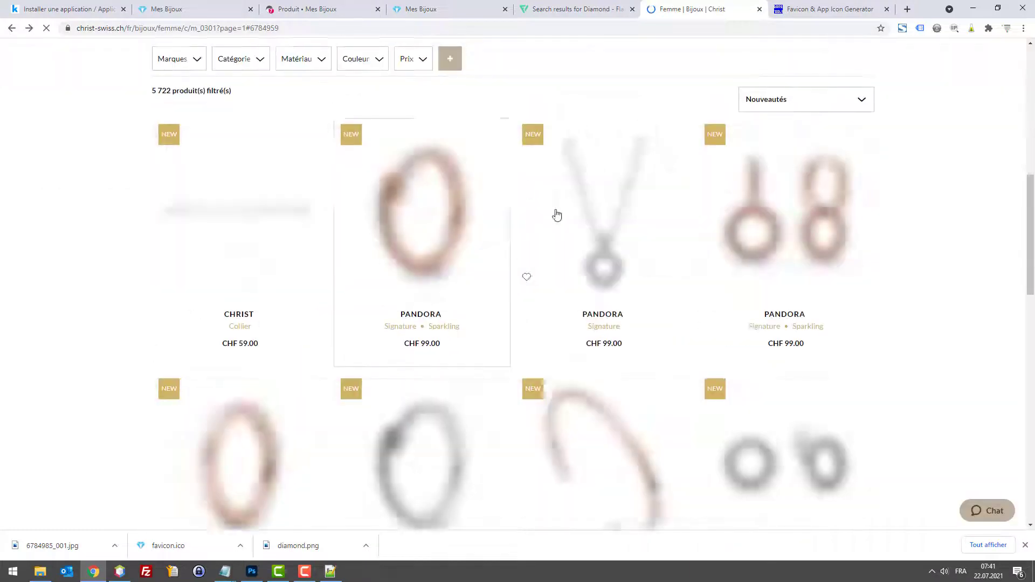
scroll(423, 433, down, 4)
click(429, 324)
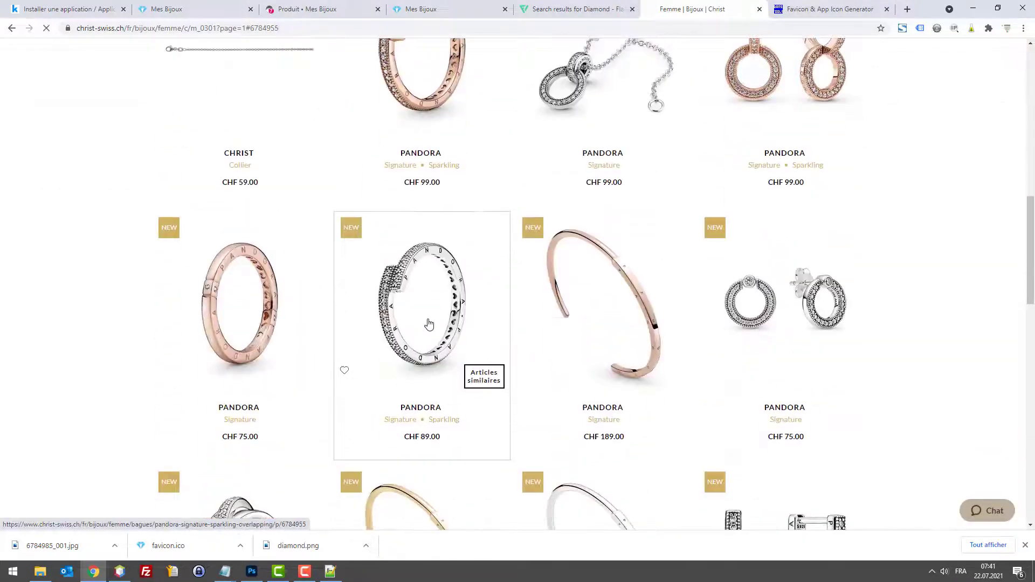
right_click(445, 296)
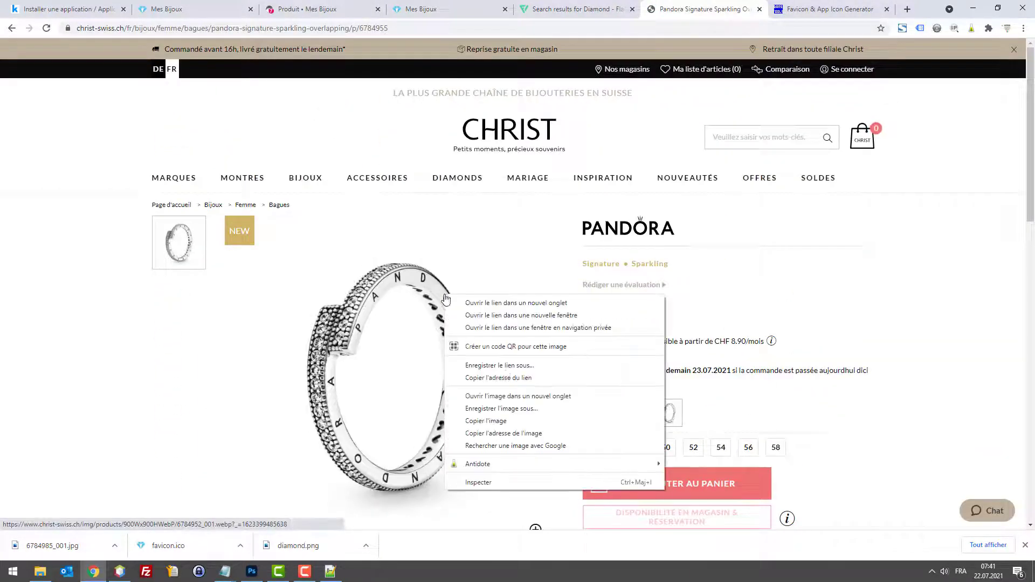
click(509, 420)
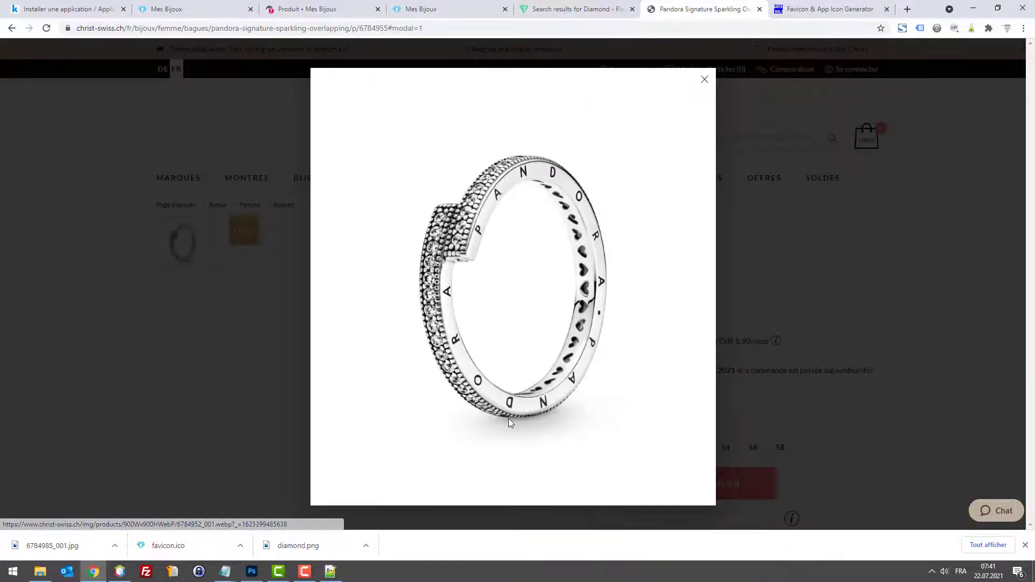
right_click(521, 352)
click(560, 385)
Step: Create a new 1350 × 1350 px Photoshop document and paste the ring photo into it
click(252, 571)
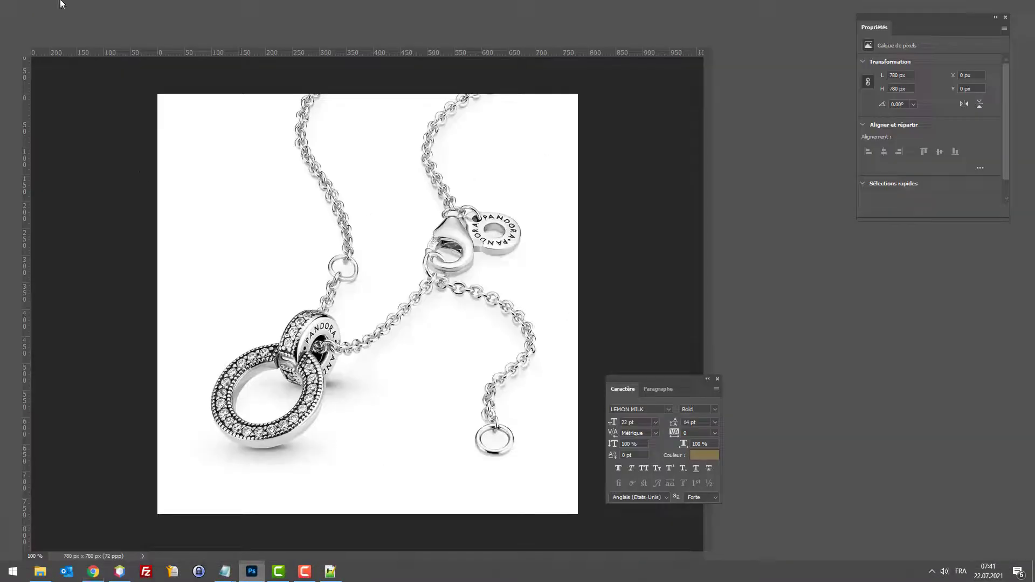
click(28, 7)
click(36, 17)
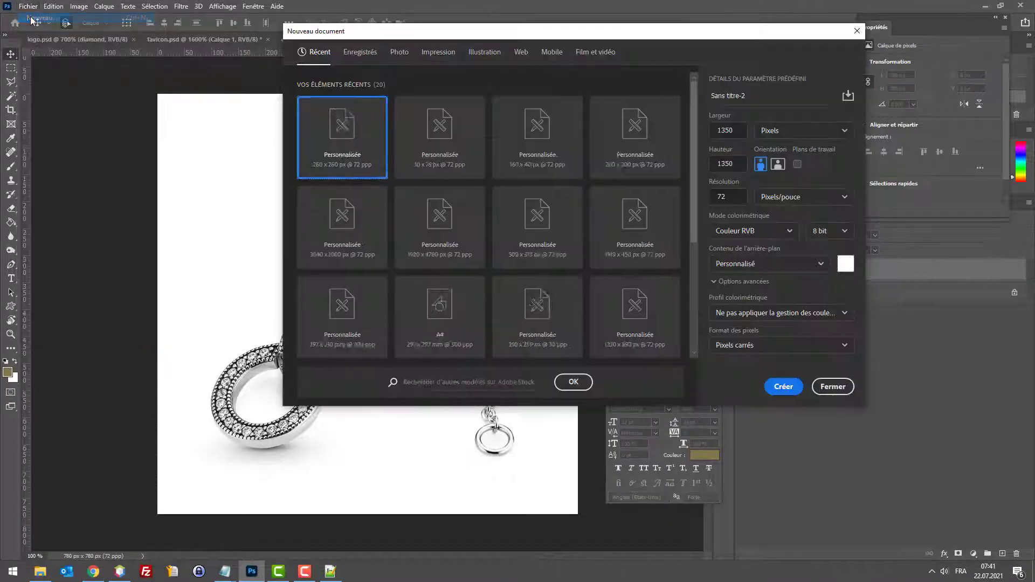
click(780, 386)
key(ctrl+v)
Step: Save the ring image for the web as product2.jpg on the desktop
key(ctrl+alt+shift+s)
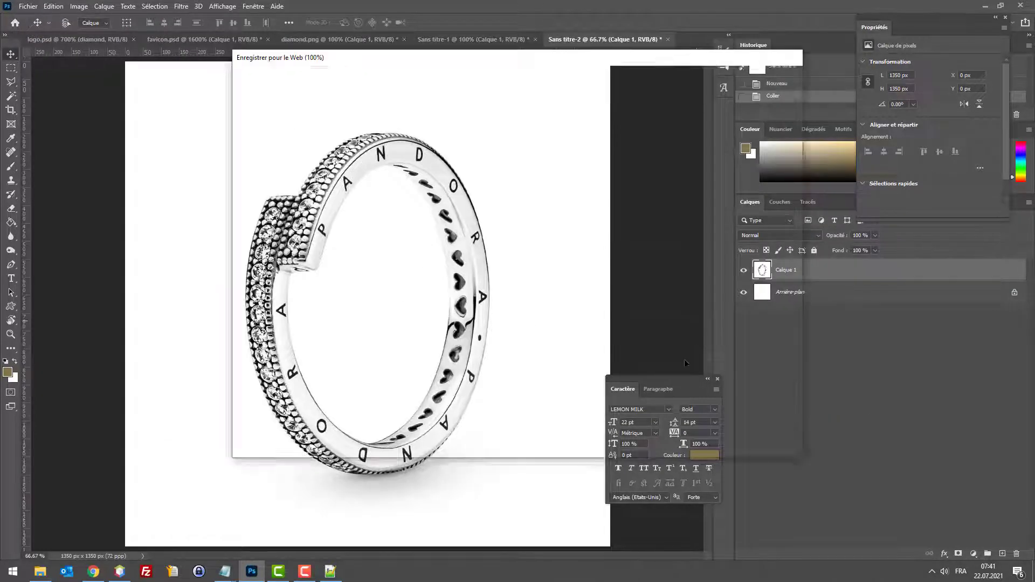
click(626, 446)
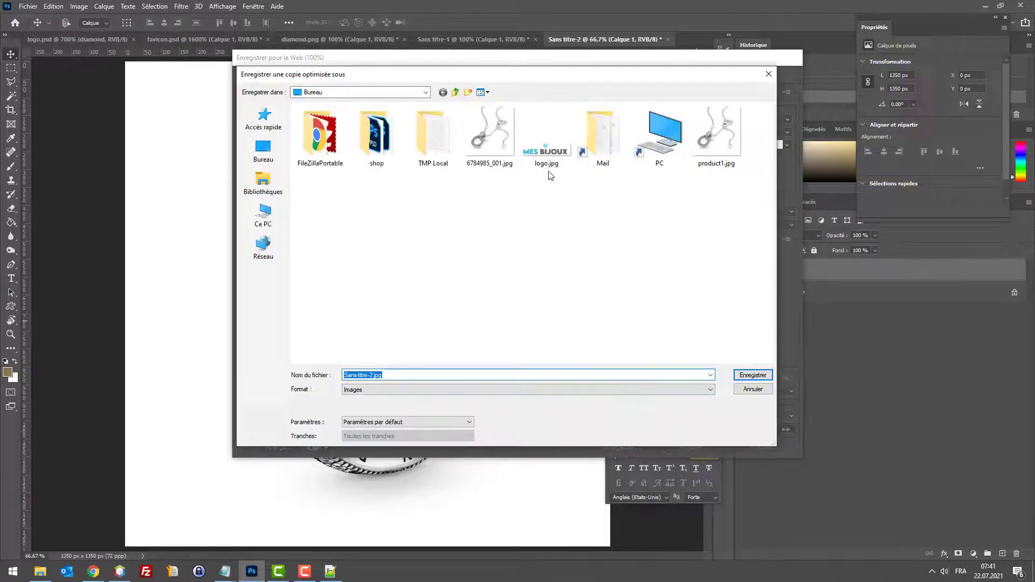
click(716, 135)
double_click(361, 375)
click(365, 376)
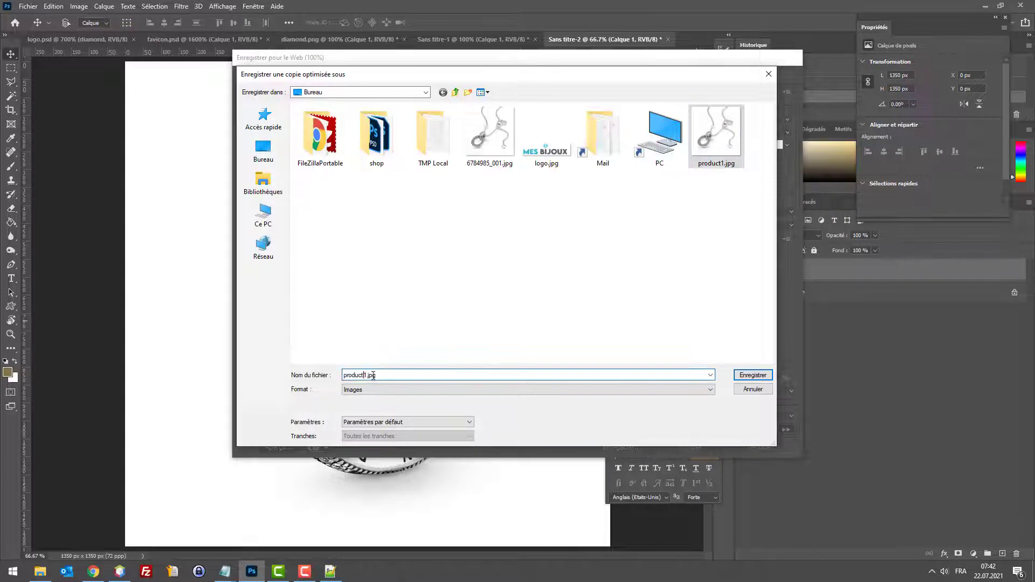
key(Return)
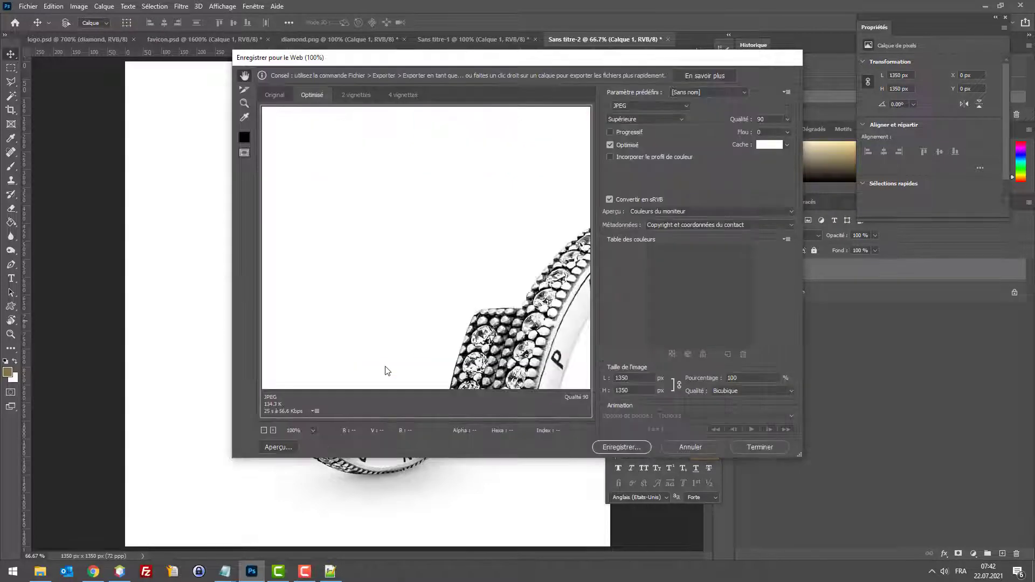
click(984, 5)
Step: Activate the Collier Pandora product from the product list
click(178, 8)
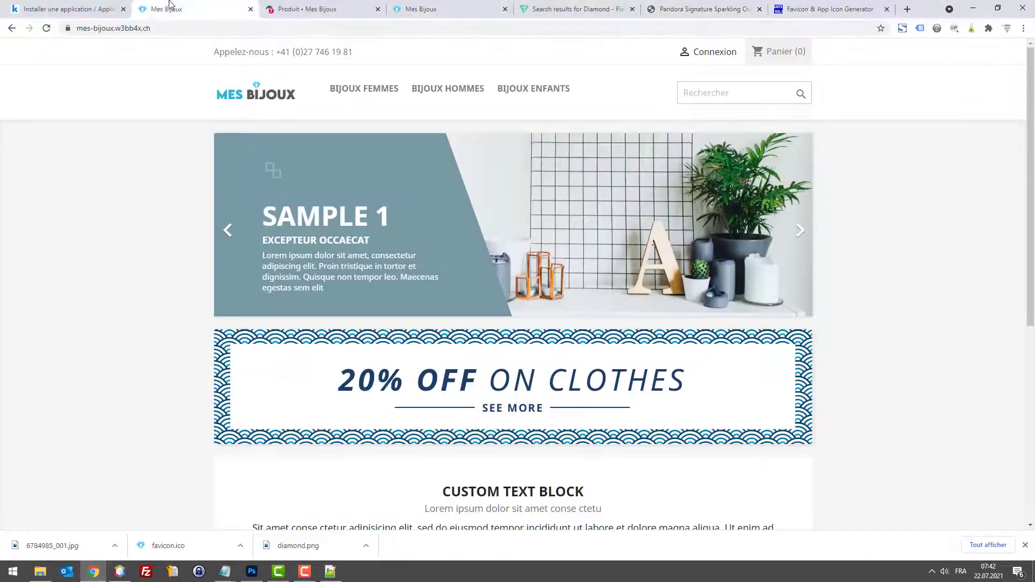
click(301, 9)
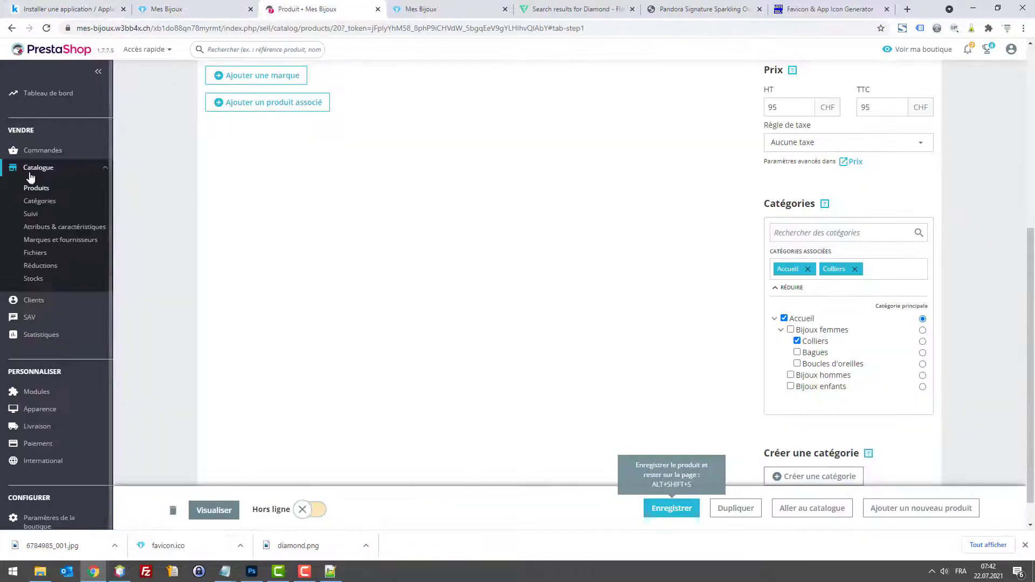
click(33, 190)
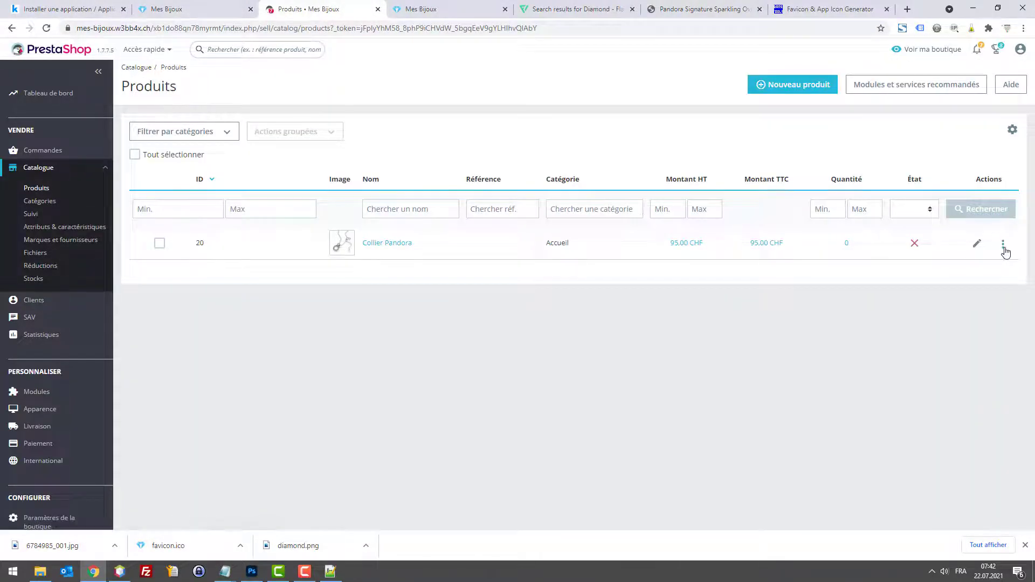
click(1003, 244)
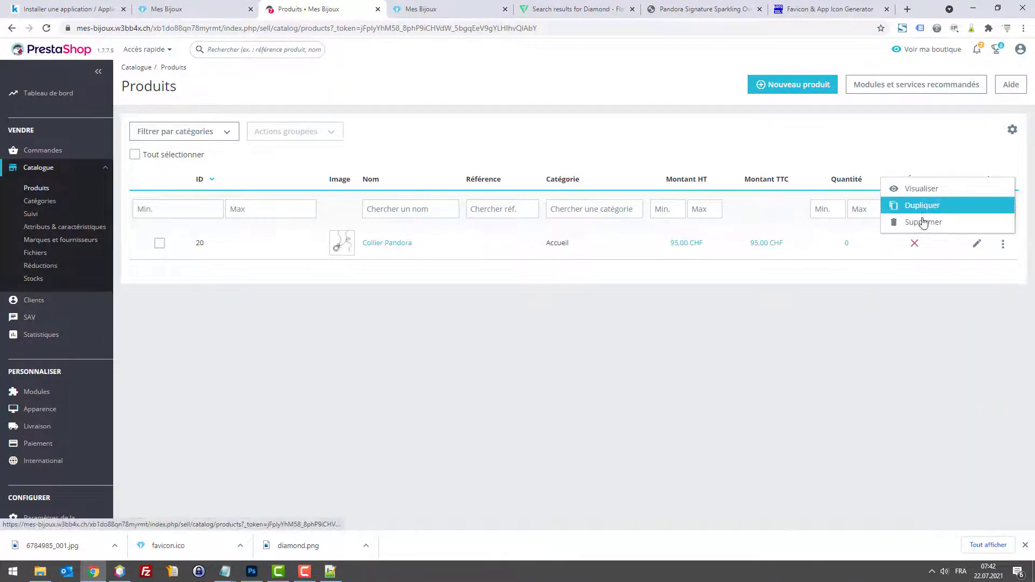
click(965, 287)
click(920, 250)
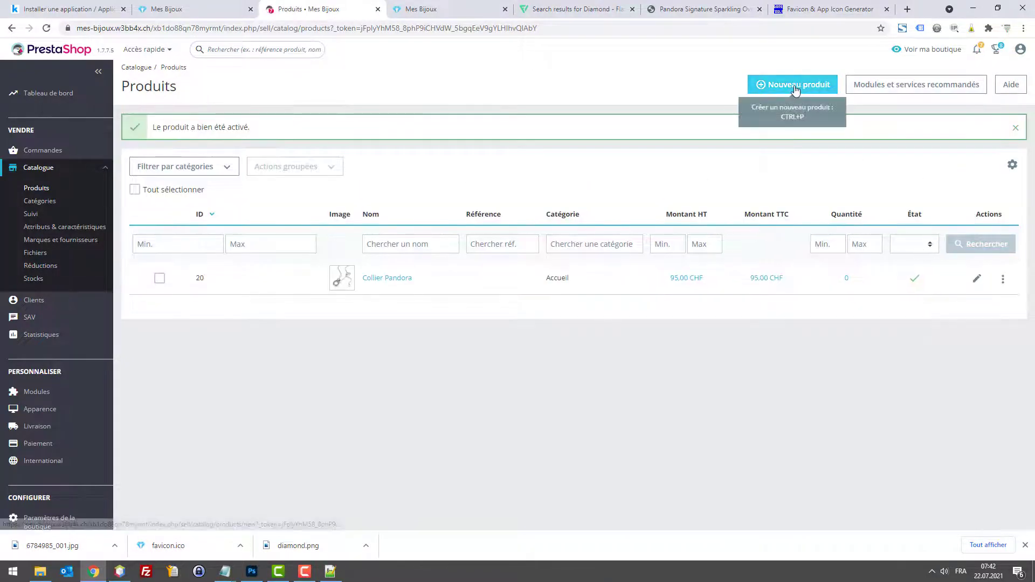
Step: Create a new product named Bague Pandora with the product2.jpg image
click(796, 86)
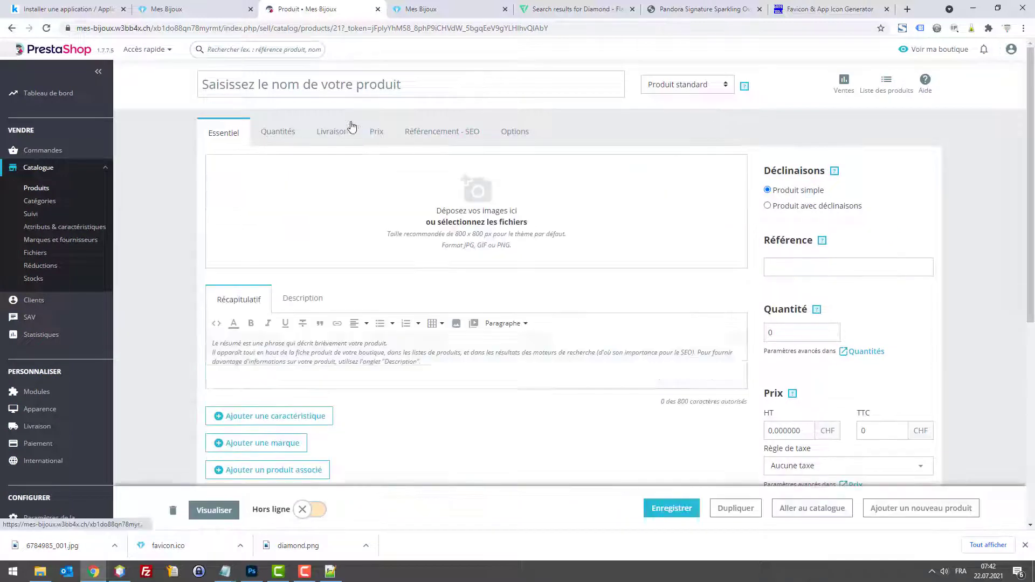
text(Bang)
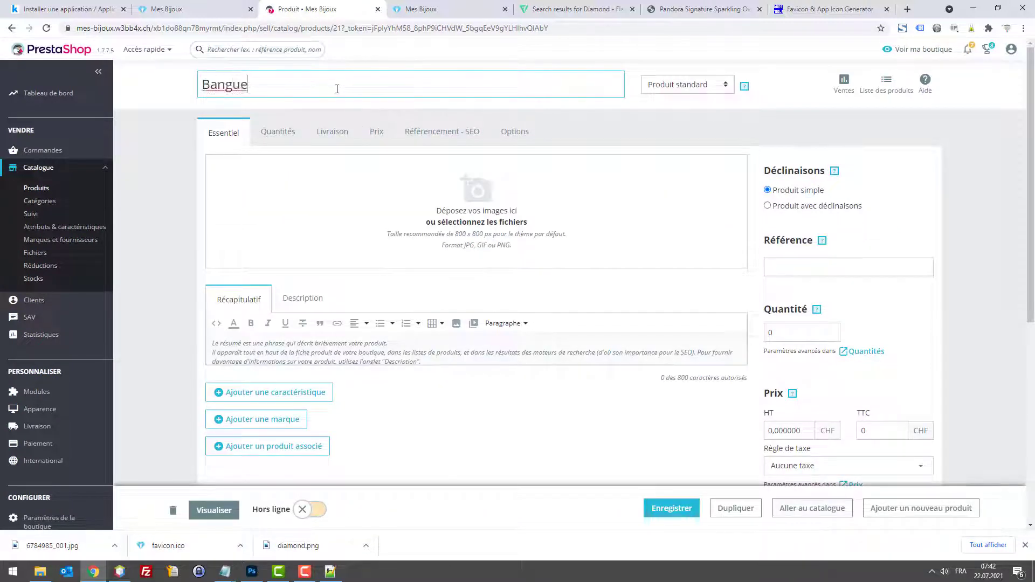
text(ue)
key(BackSpace)
key(BackSpace)
key(BackSpace)
text(ndora)
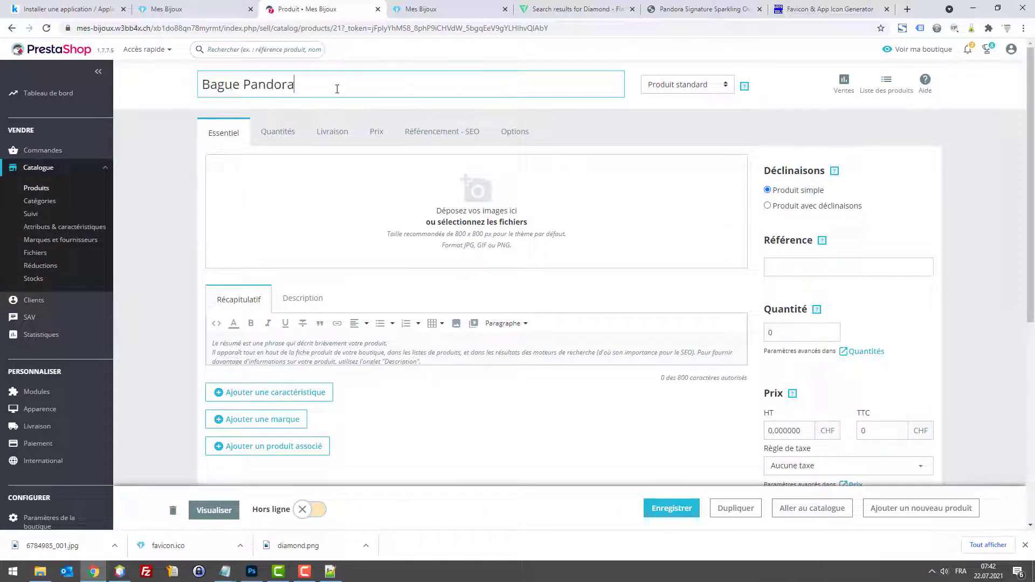
click(464, 221)
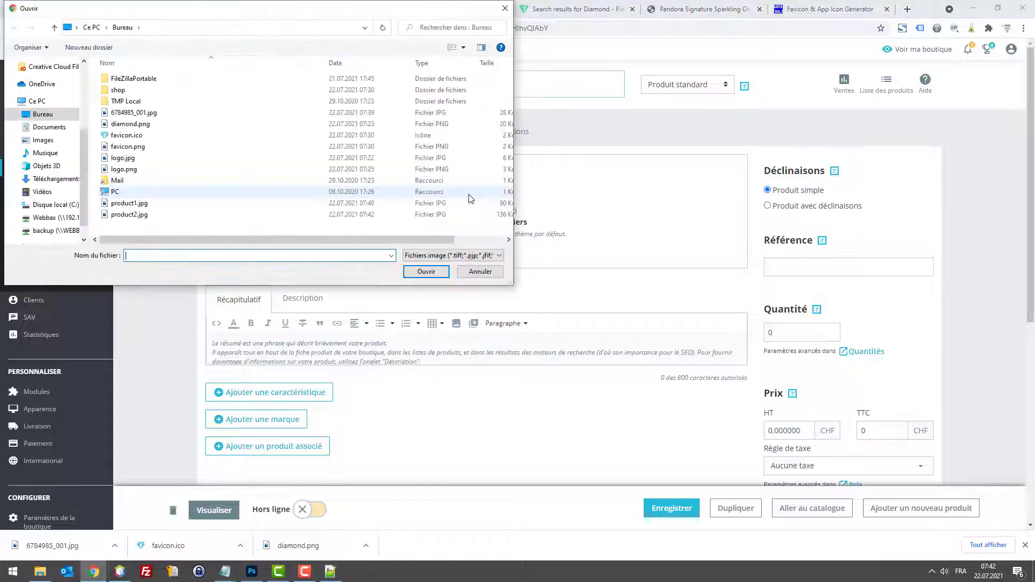
double_click(141, 214)
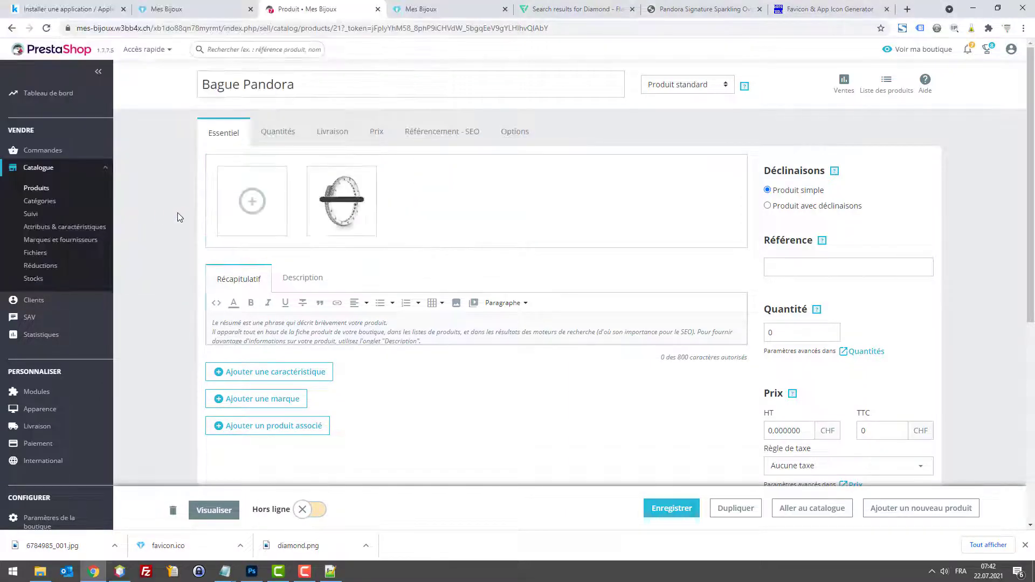
key(Tab)
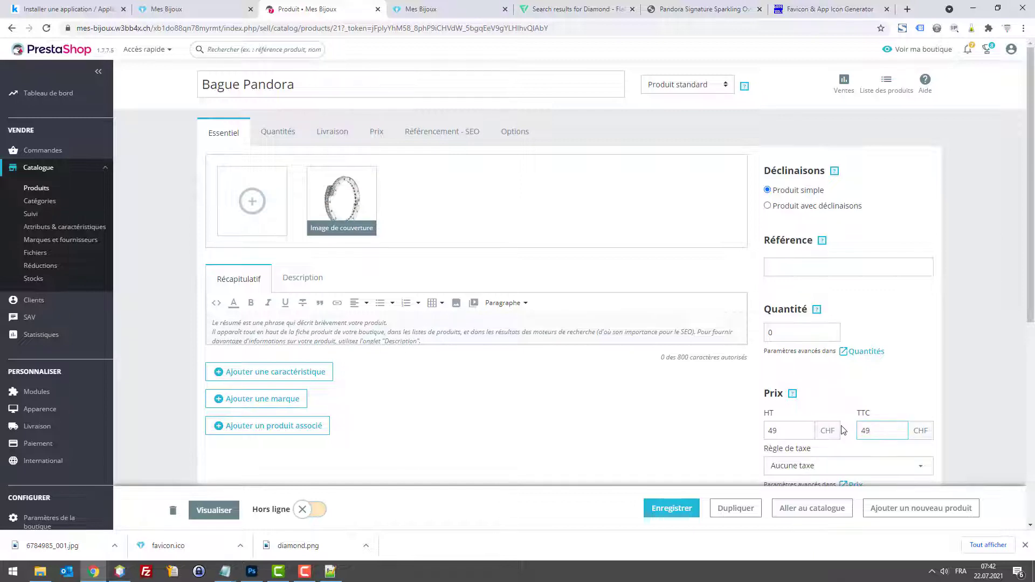
Step: File Bague Pandora under Bagues and Accueil, save it, and put it online
scroll(842, 396, down, 3)
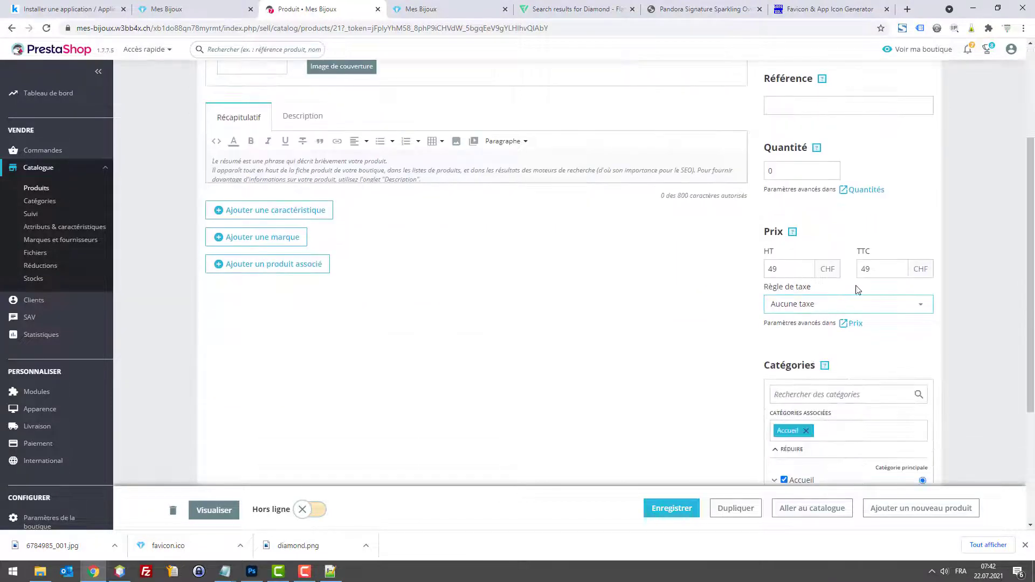
scroll(854, 277, down, 2)
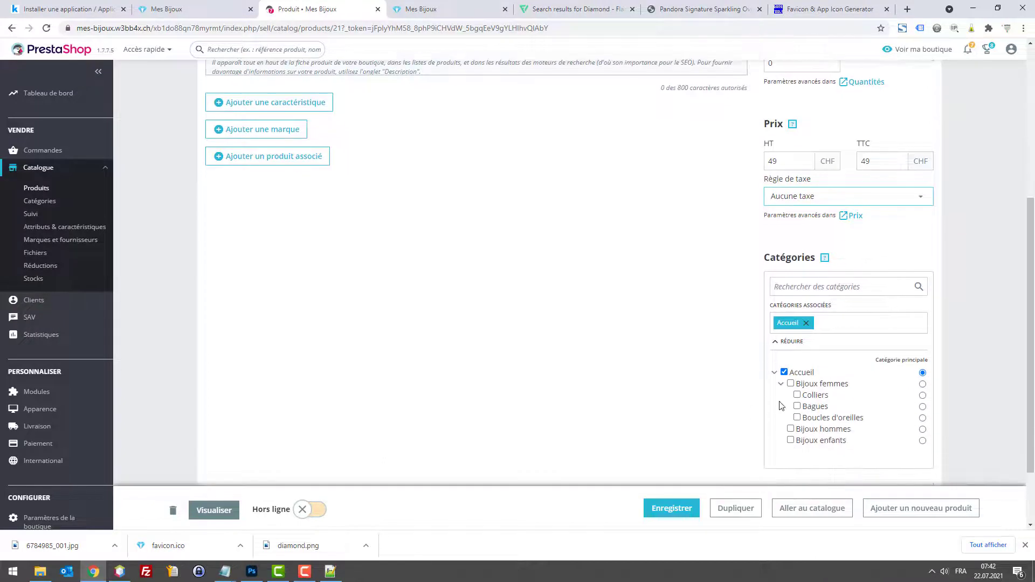
click(796, 397)
click(797, 407)
click(784, 373)
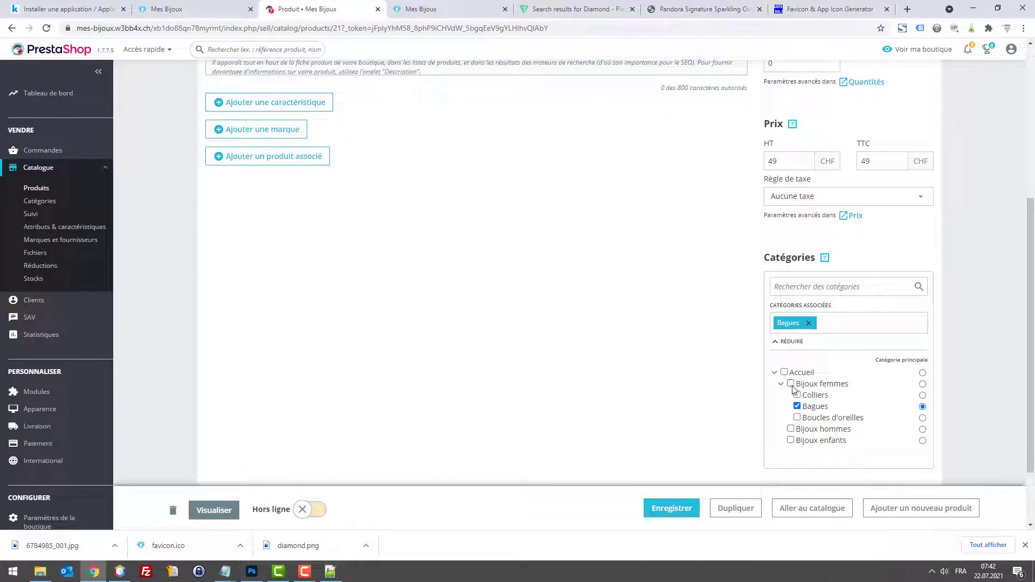
click(791, 384)
click(790, 385)
click(785, 373)
click(672, 509)
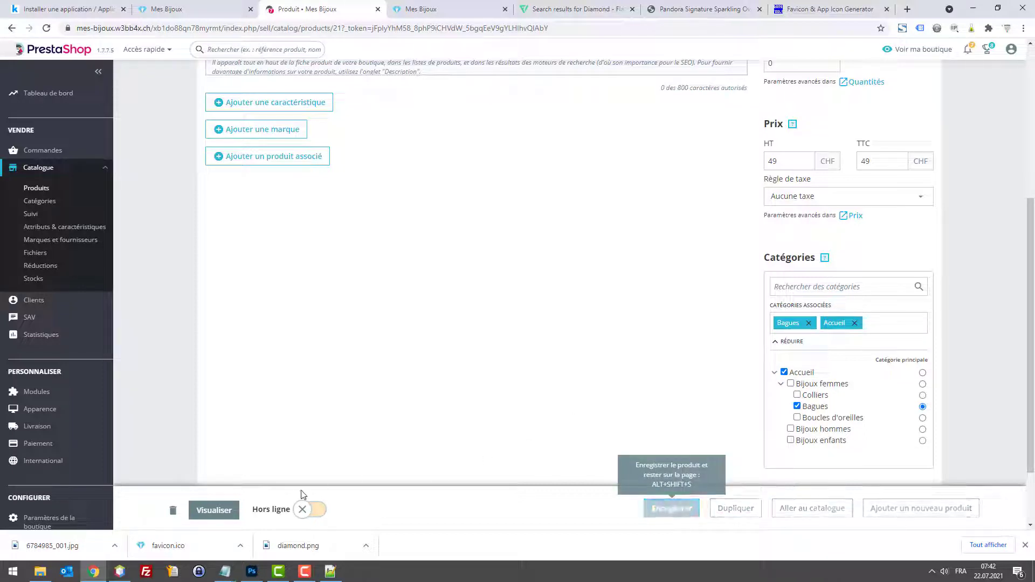
click(303, 507)
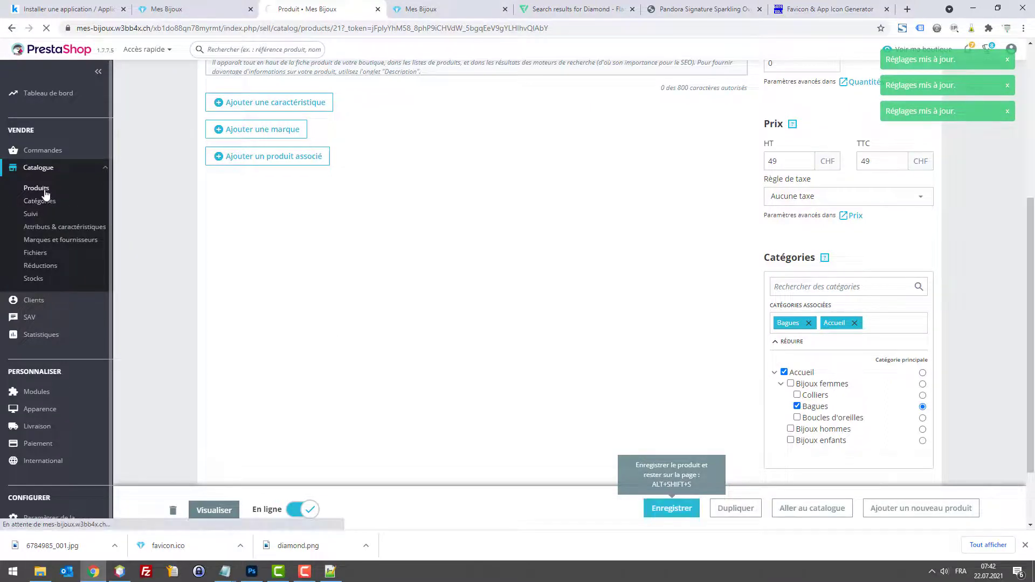
click(44, 188)
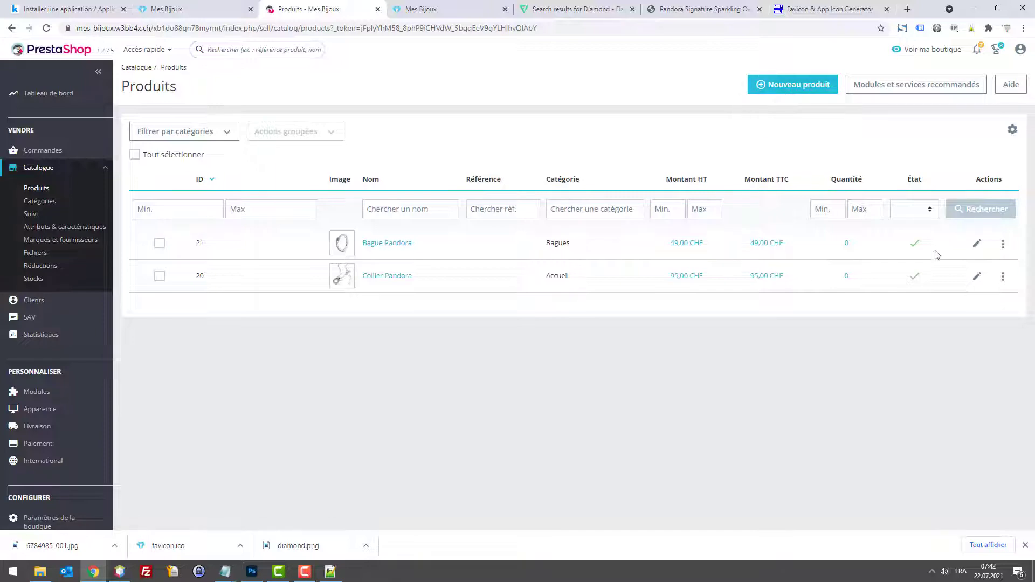
Step: Change Collier Pandora's tax-inclusive price from 95 to 99 CHF and save
click(976, 278)
scroll(874, 272, down, 6)
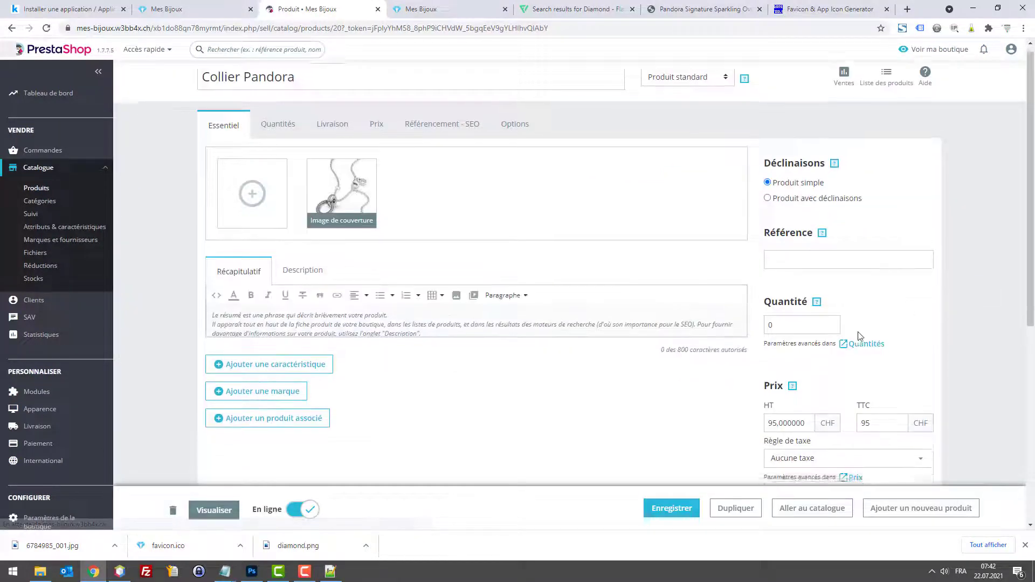
drag(875, 272, 782, 266)
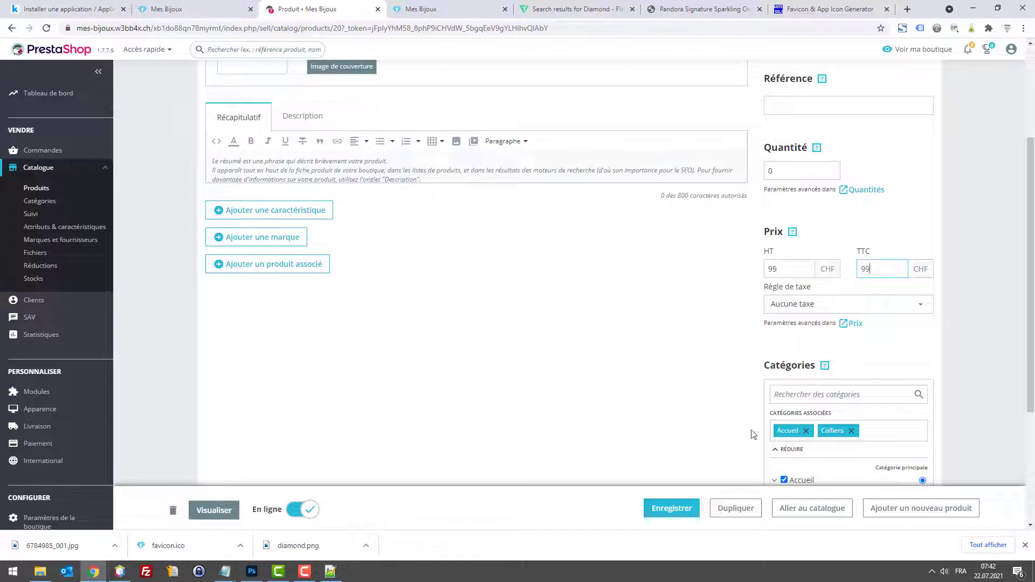
text(99)
click(671, 508)
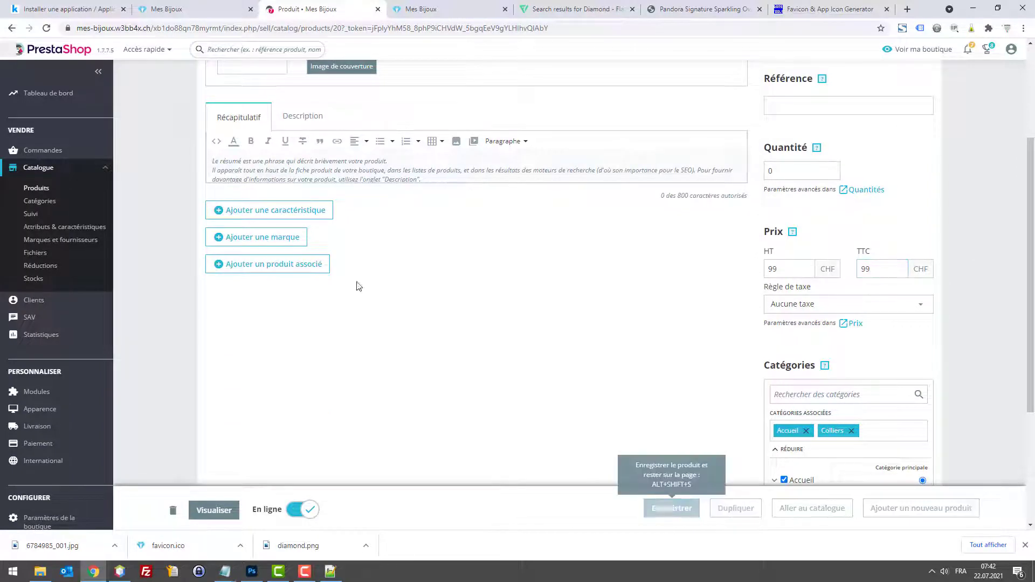
click(54, 191)
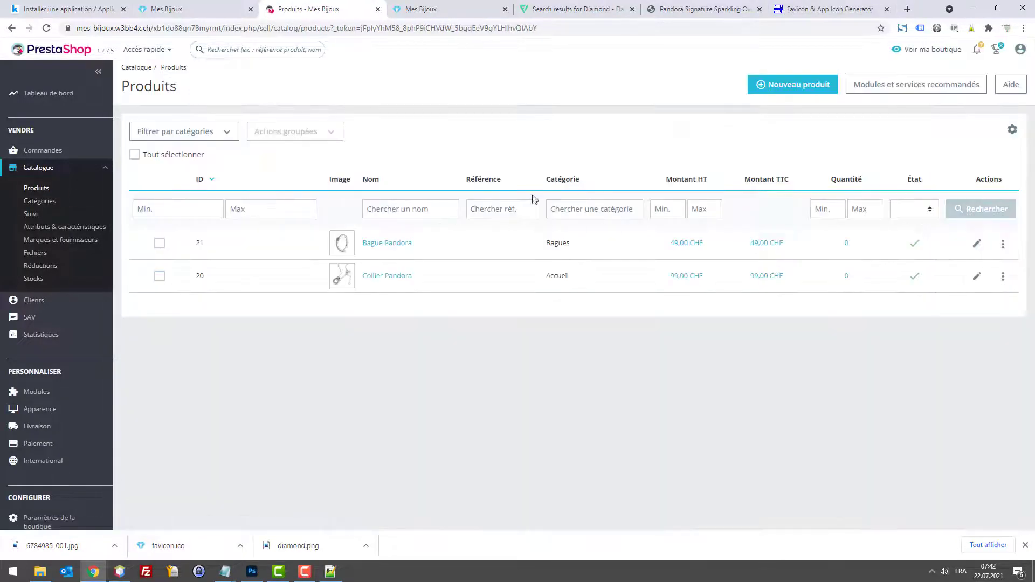
click(574, 9)
Step: Close the enlarged ring image and start a new-tab search for 'christ swiss boucle d'oreilles'
click(701, 10)
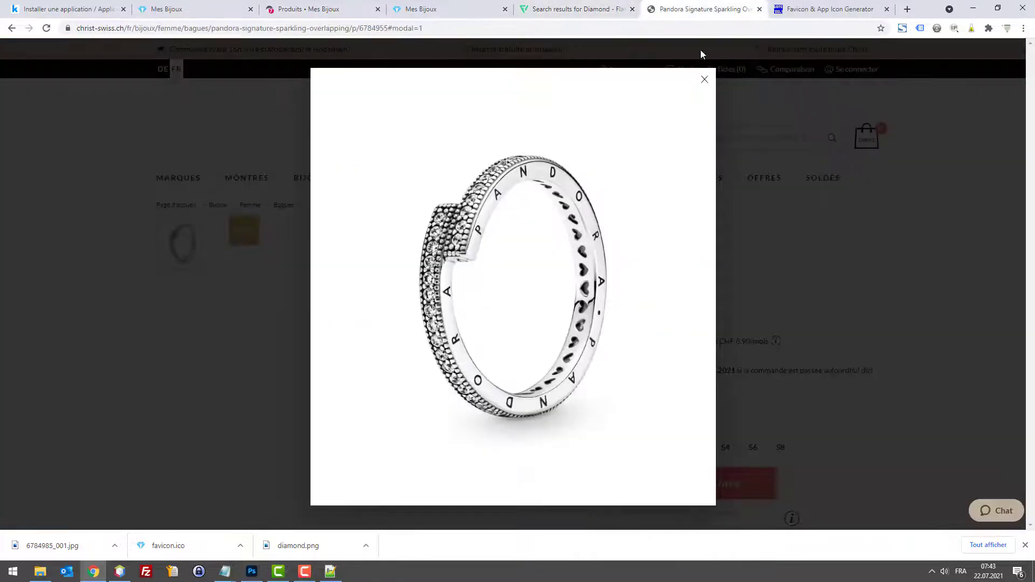
click(838, 174)
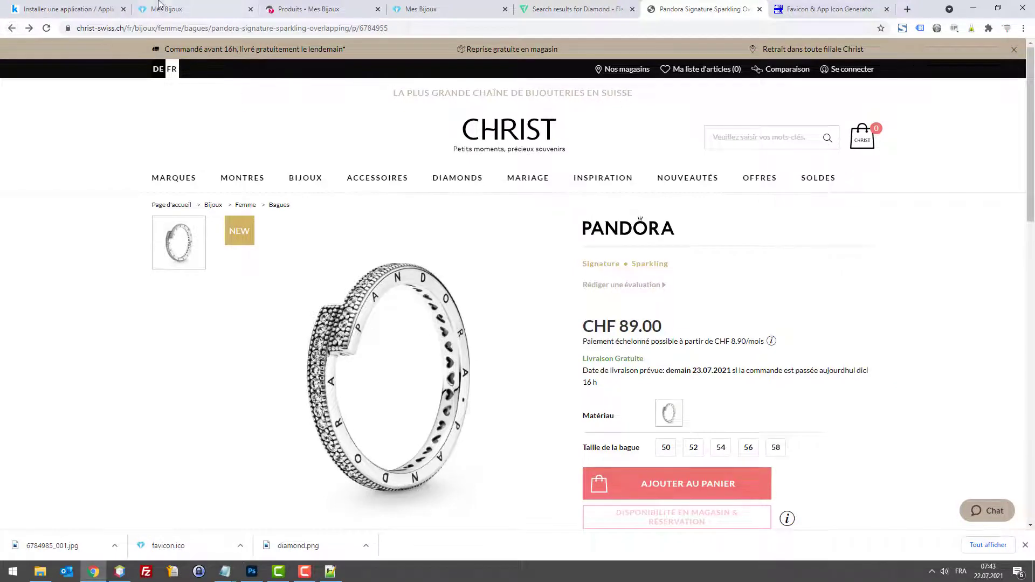
click(99, 8)
click(174, 6)
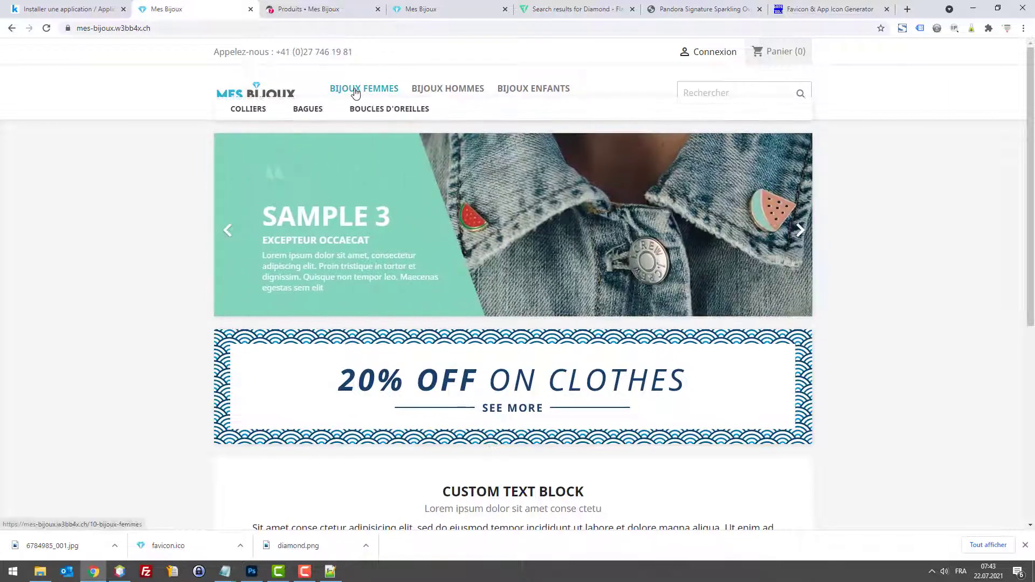
click(649, 9)
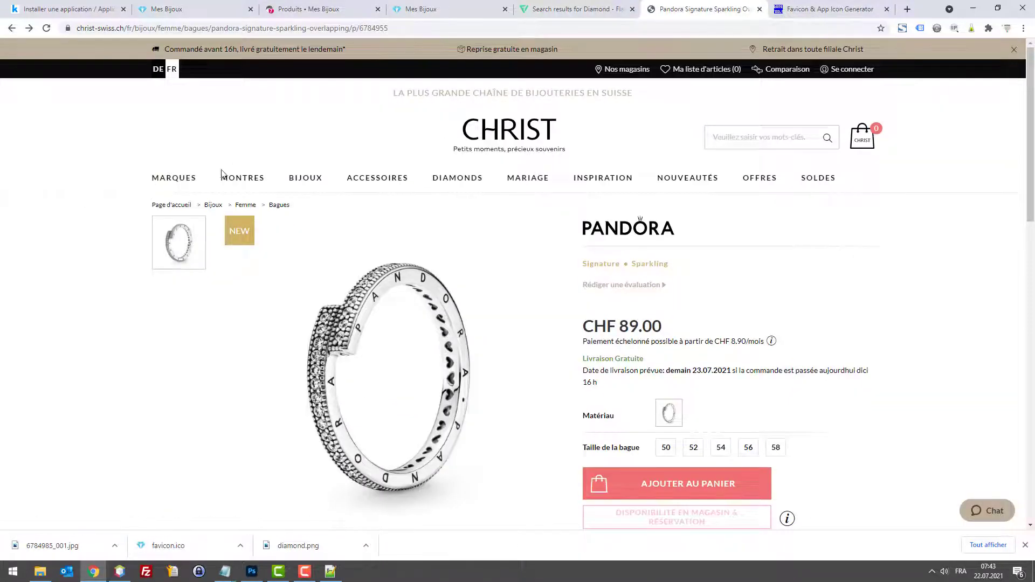
mouse_move(381, 178)
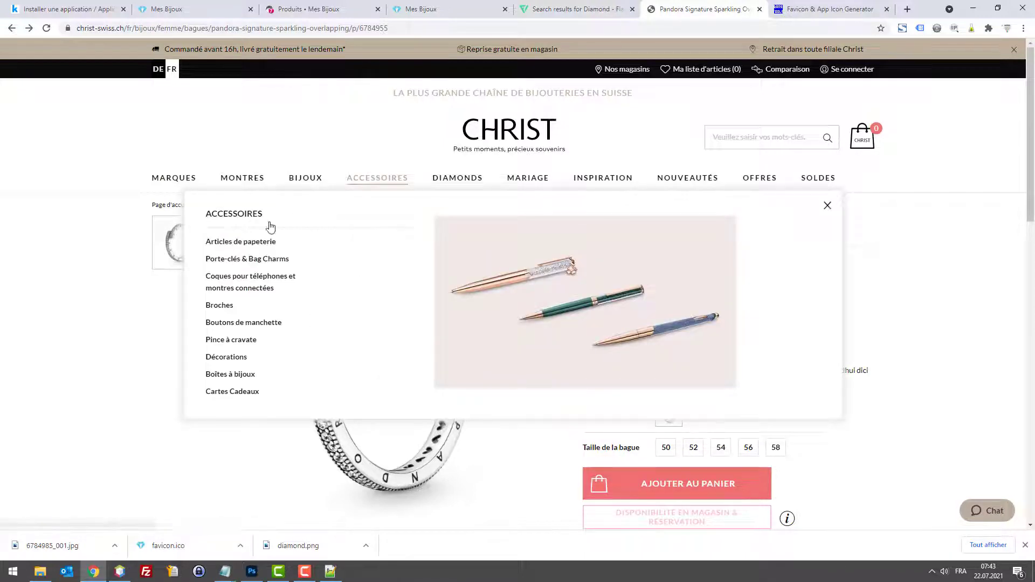
key(ctrl+t)
text(c)
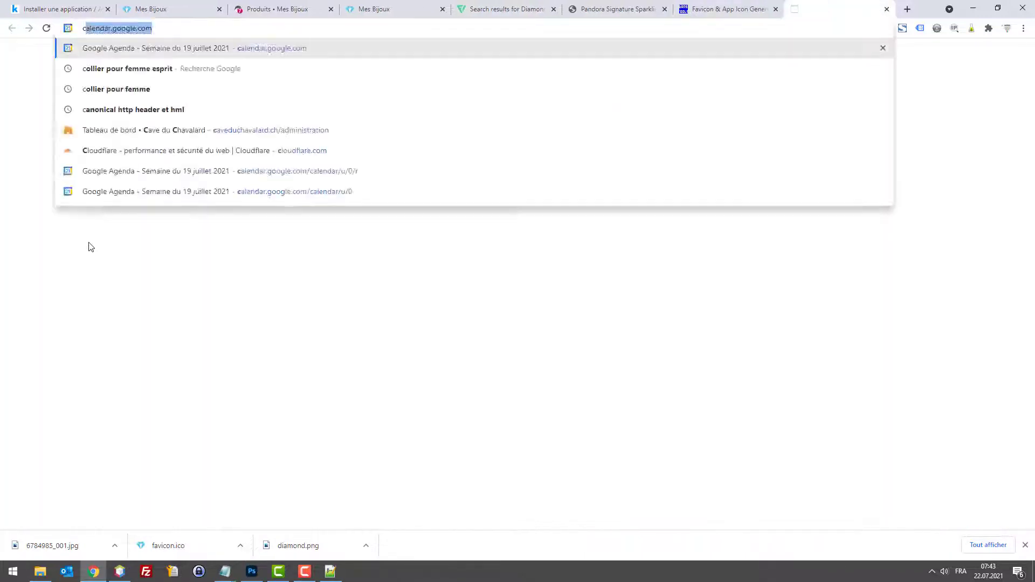
text(hrist s)
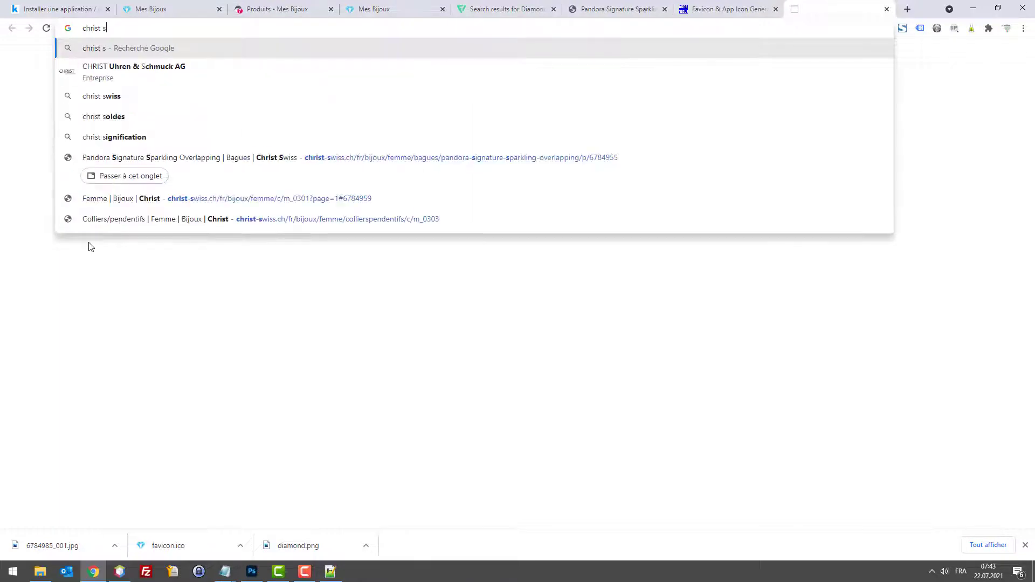
text(wiss bou)
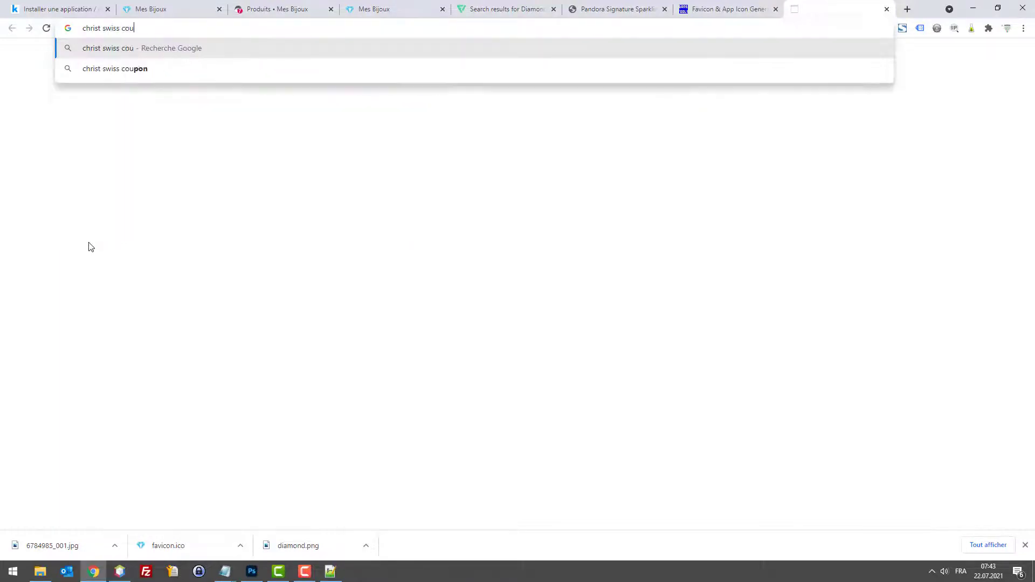
text(cle d'ore)
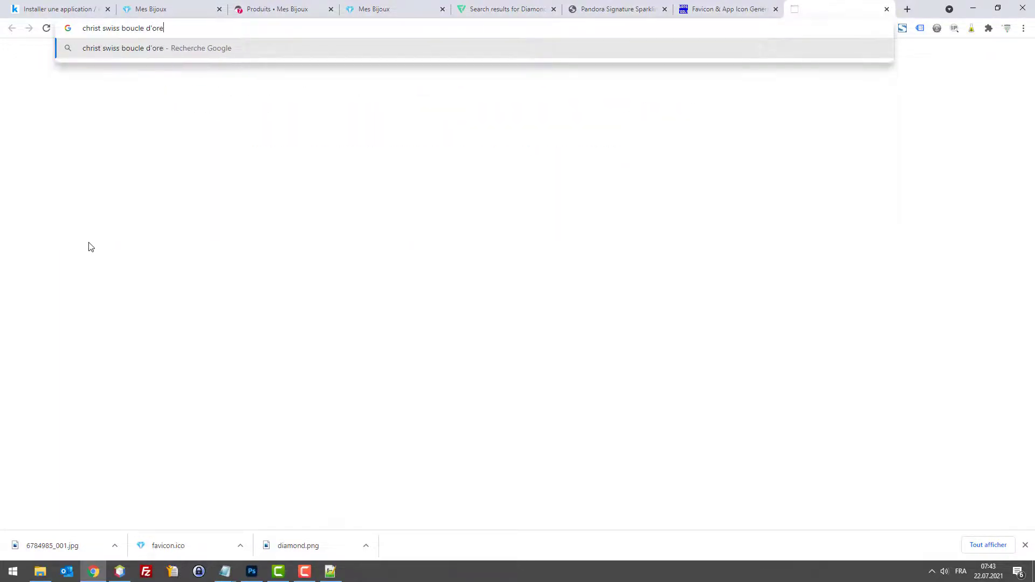
text(illes)
Step: Run the Christ Swiss earrings search and open the women's earrings page
key(Return)
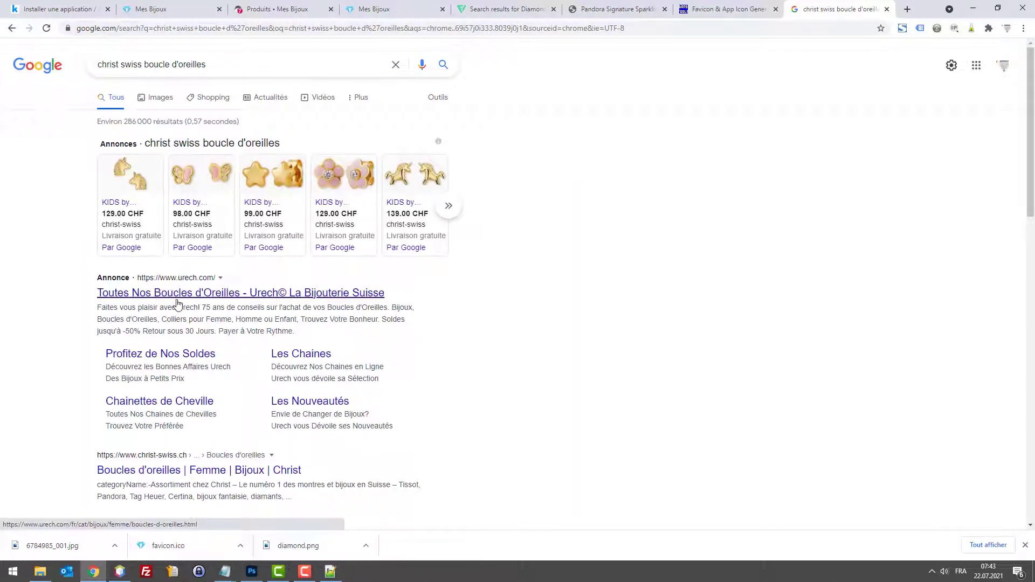
scroll(178, 312, down, 1)
click(219, 417)
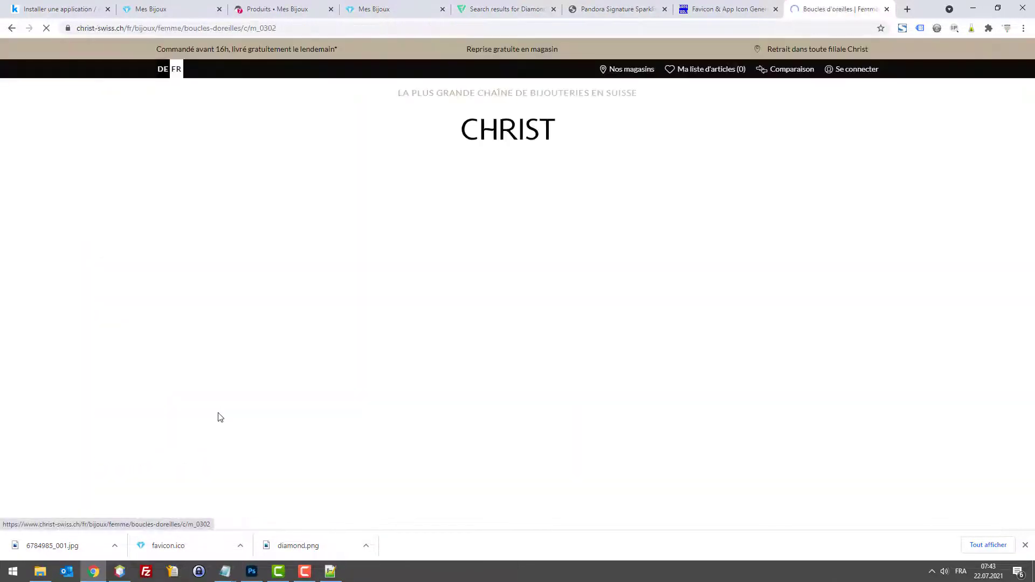
scroll(370, 324, down, 10)
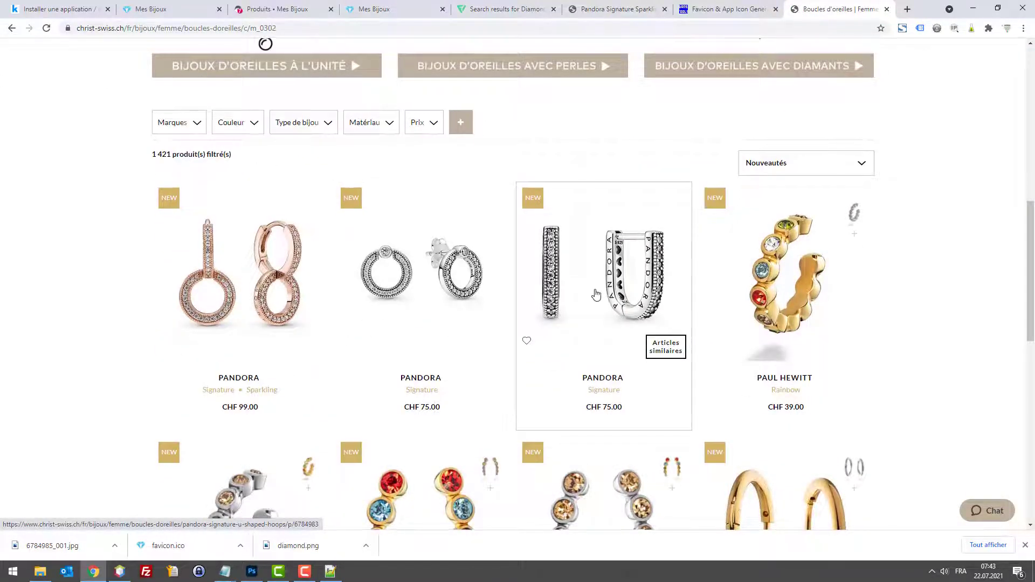
scroll(598, 297, down, 1)
scroll(600, 246, down, 7)
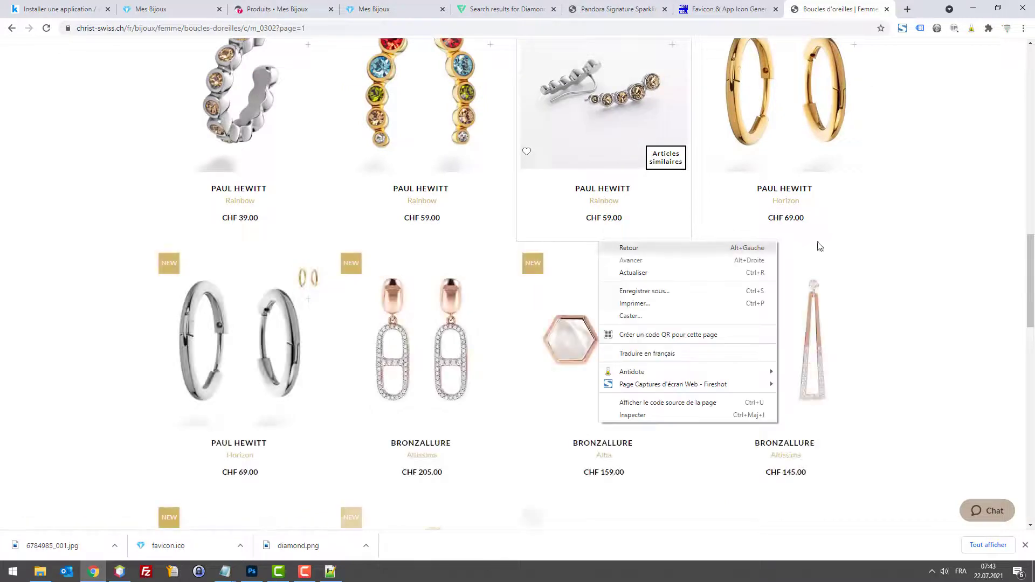
click(940, 215)
scroll(820, 233, up, 8)
Step: Open the U-shaped Pandora hoop earrings in a new tab and copy their enlarged image
right_click(609, 257)
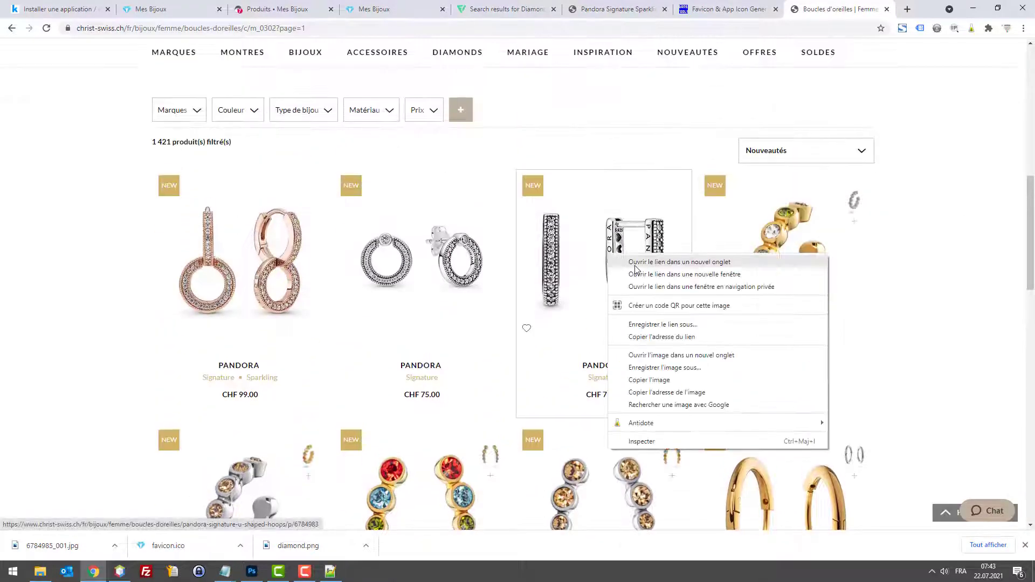
click(641, 263)
click(841, 9)
click(430, 317)
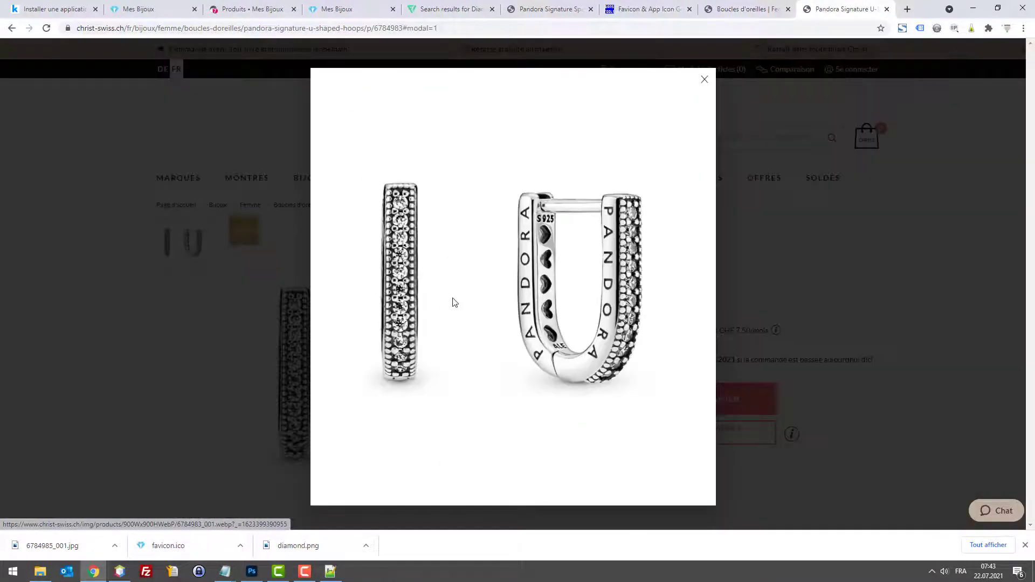
right_click(526, 234)
click(571, 268)
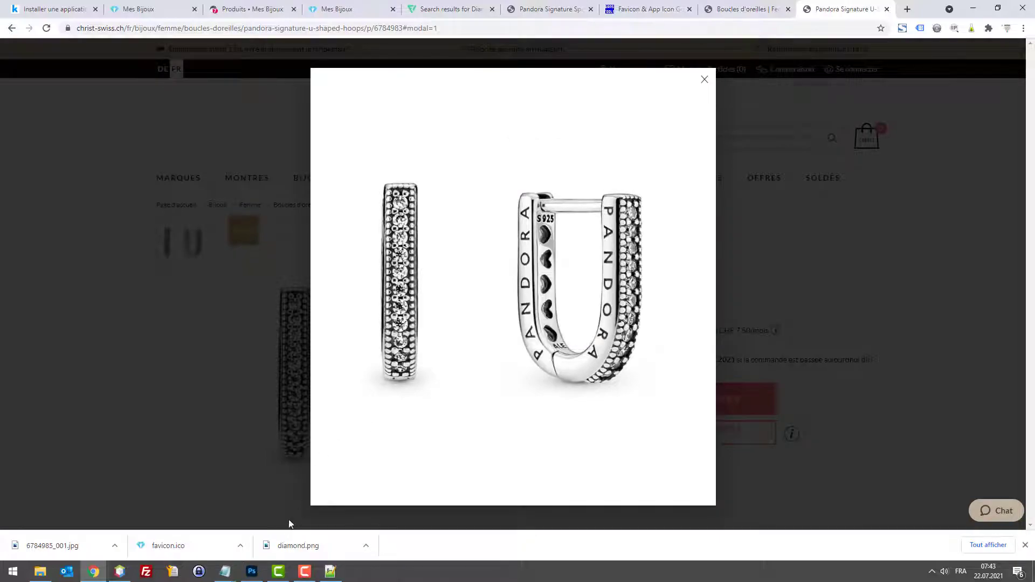
click(252, 571)
click(28, 7)
Step: Create a new 1350 px document and paste the earring photo into it
click(38, 19)
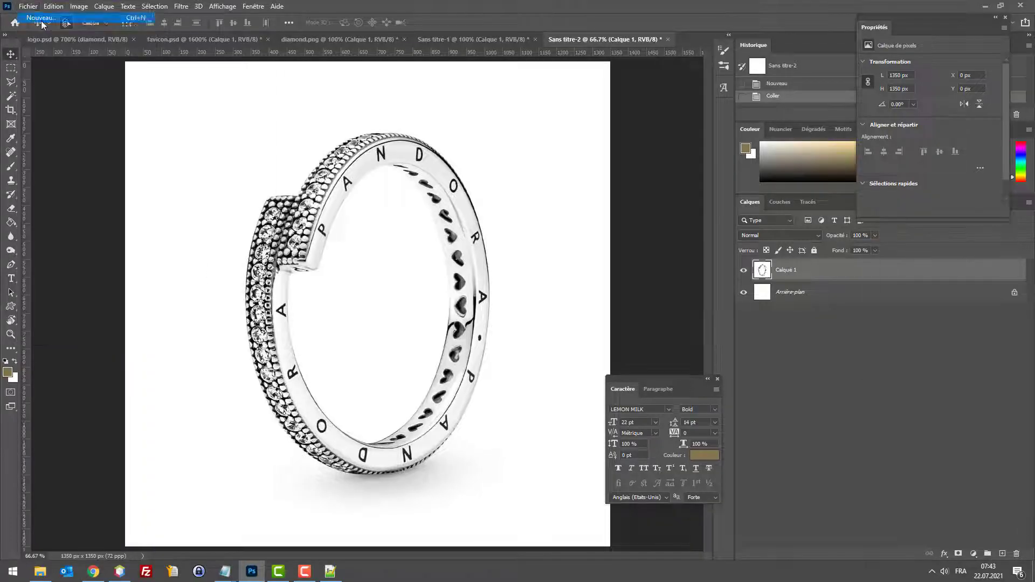
click(785, 386)
key(ctrl+v)
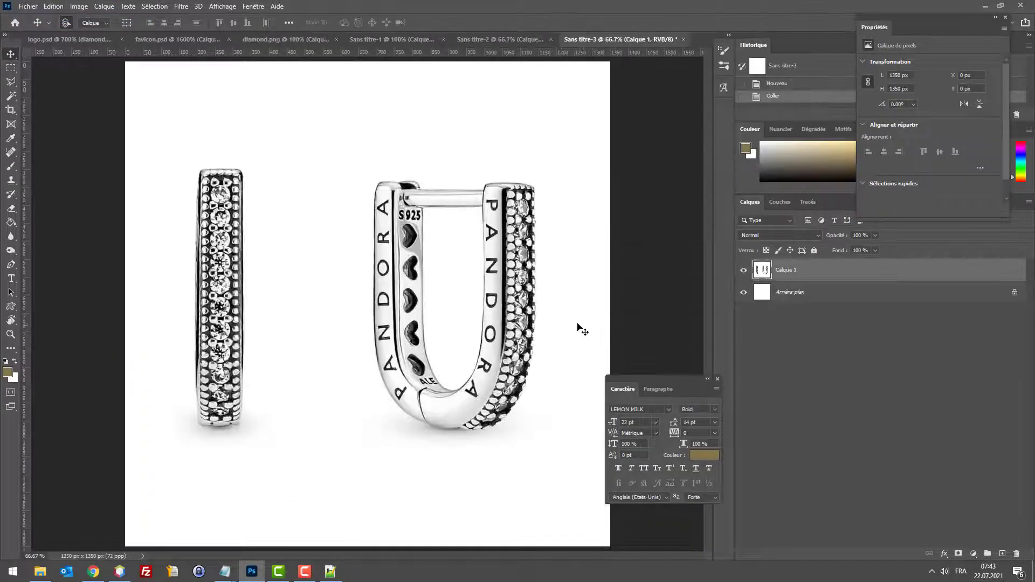
Step: Save the earring image for the web as product3.jpg on the desktop
key(ctrl+alt+shift+s)
click(620, 447)
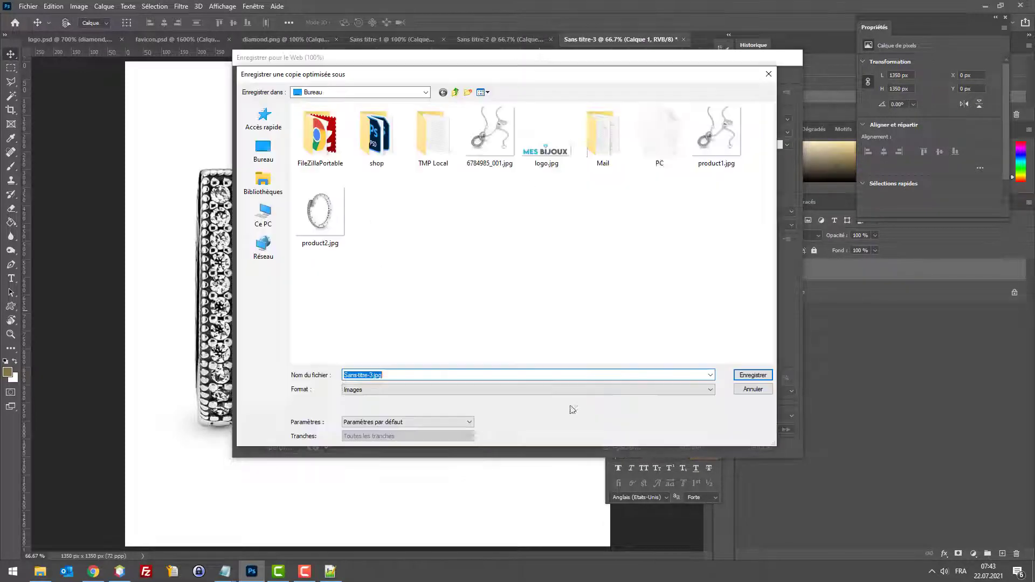
click(341, 235)
click(367, 375)
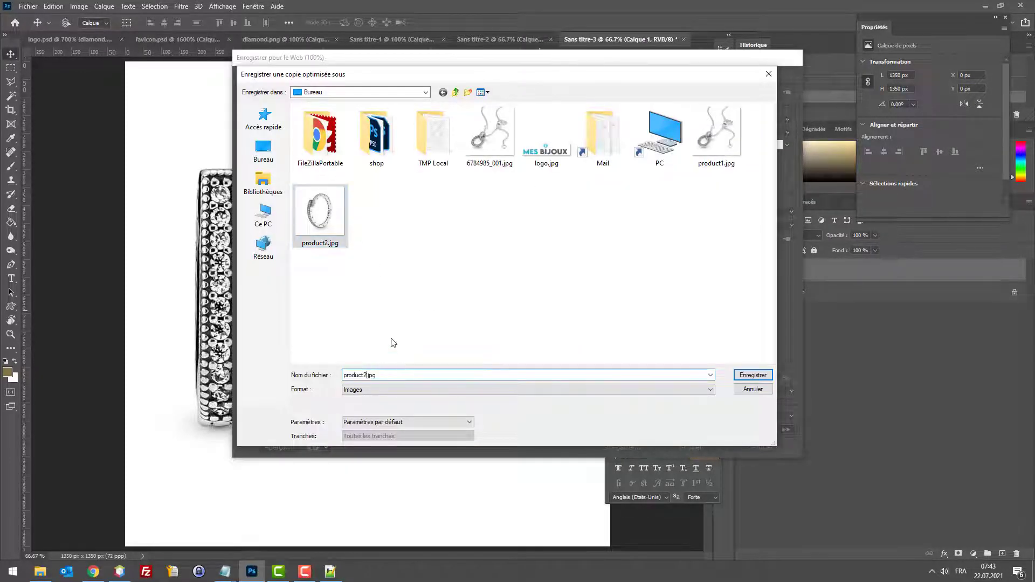
key(Return)
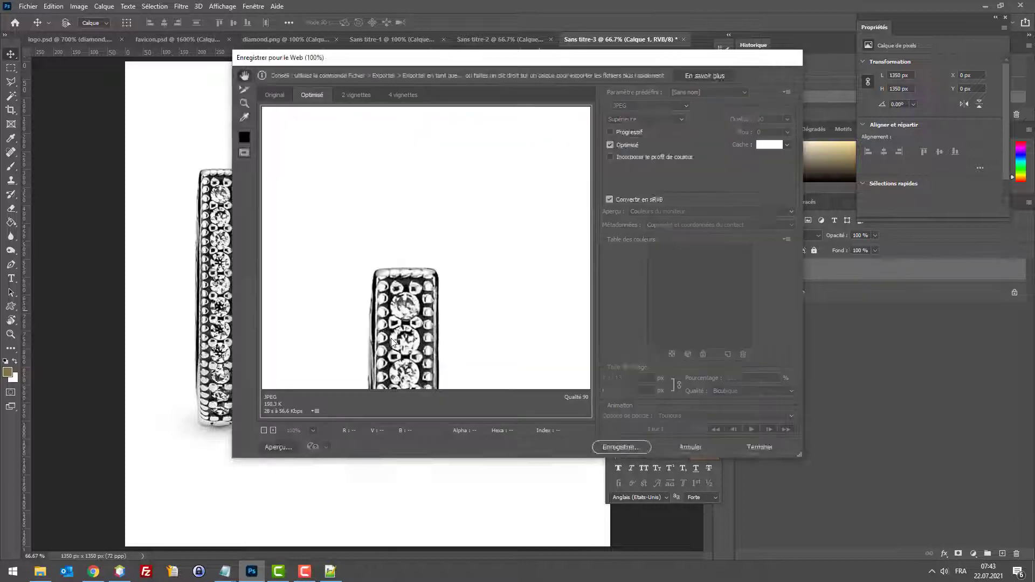
Step: Start a new PrestaShop product named Boucles d'oreilles Pandora
click(93, 571)
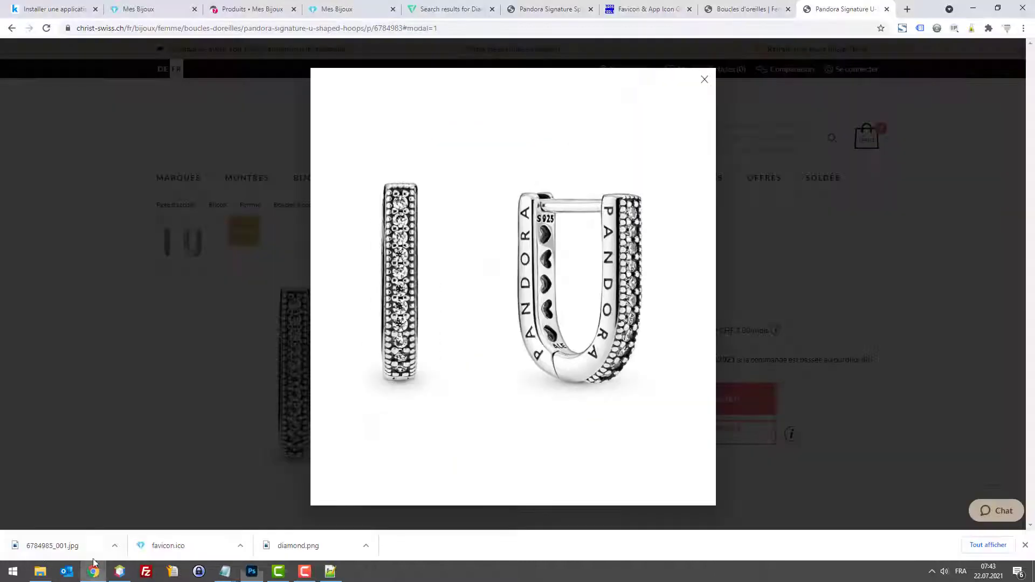
click(78, 7)
click(138, 9)
click(252, 9)
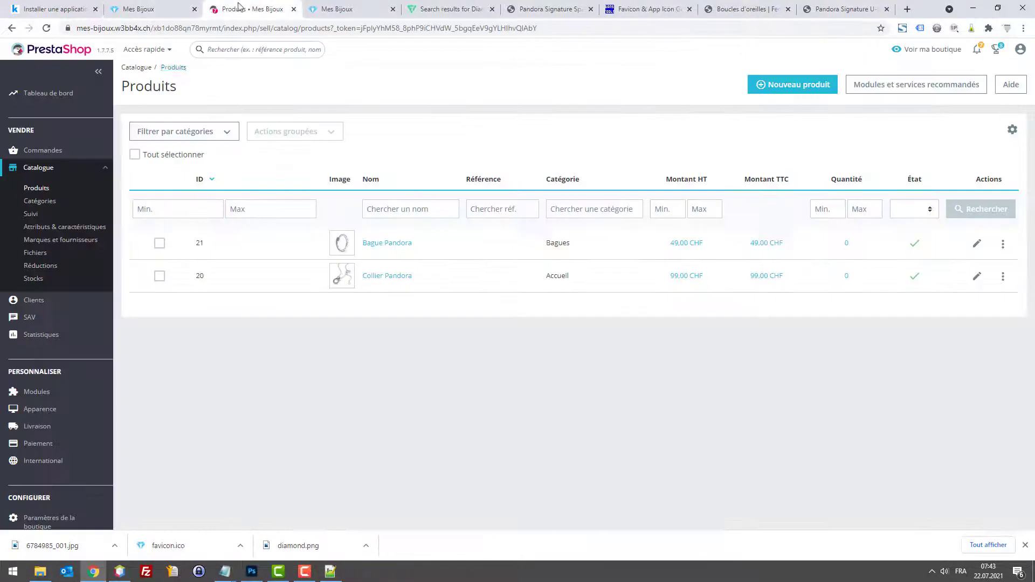
click(805, 85)
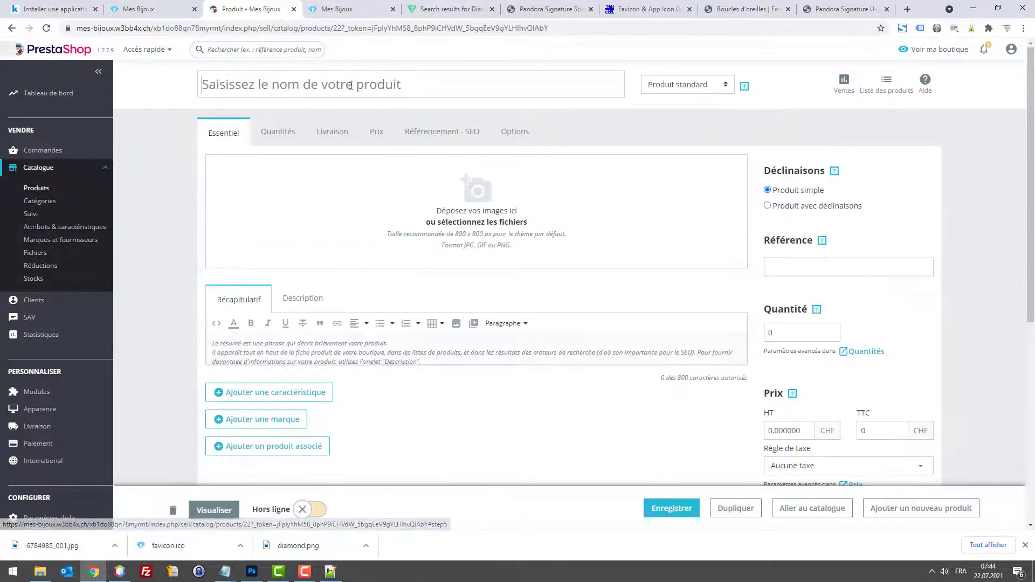
click(352, 85)
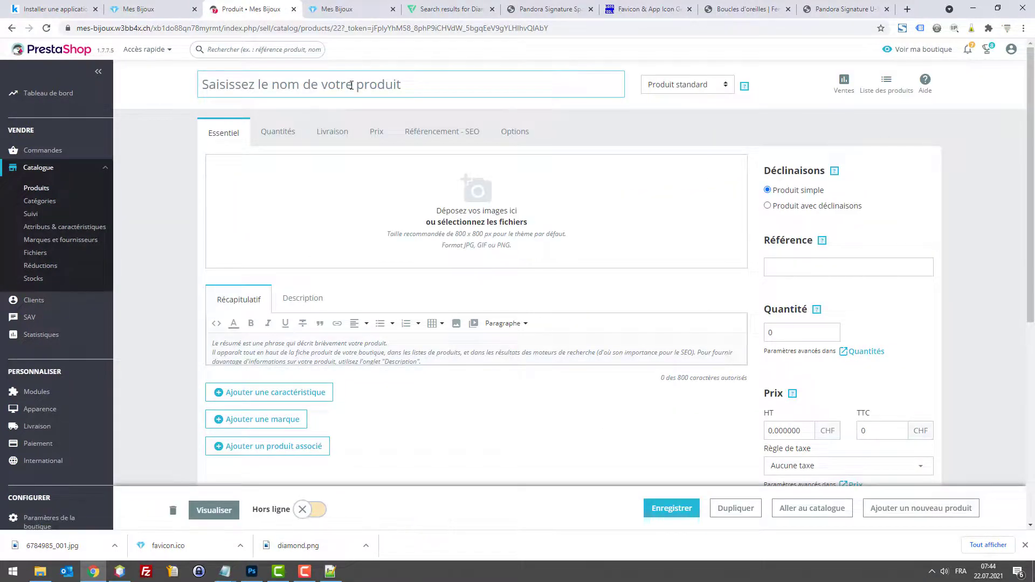
text(C)
key(BackSpace)
text(Boucles d'oreilles Pandora)
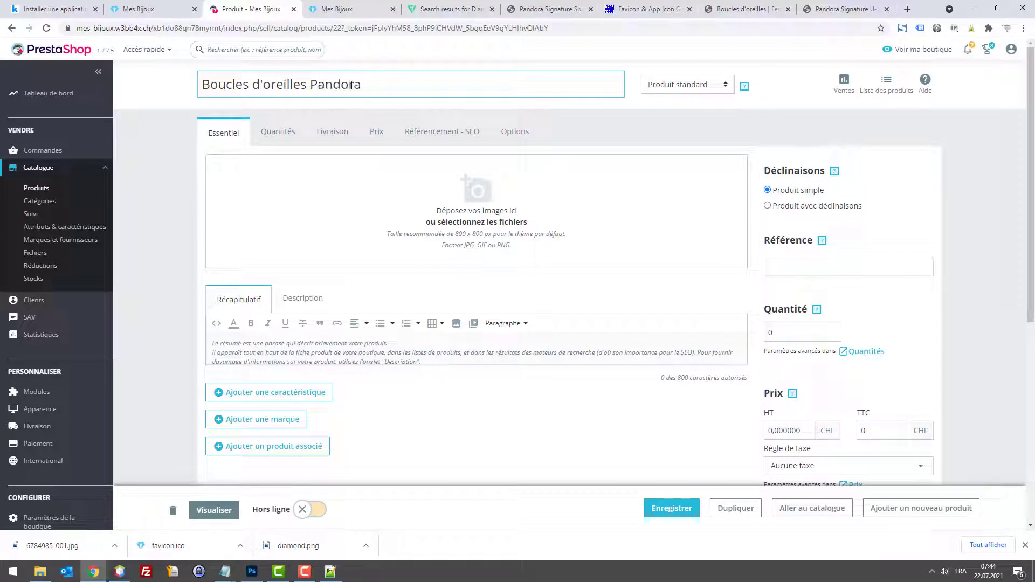
Step: Upload product3.jpg as the earrings product image
scroll(833, 320, down, 2)
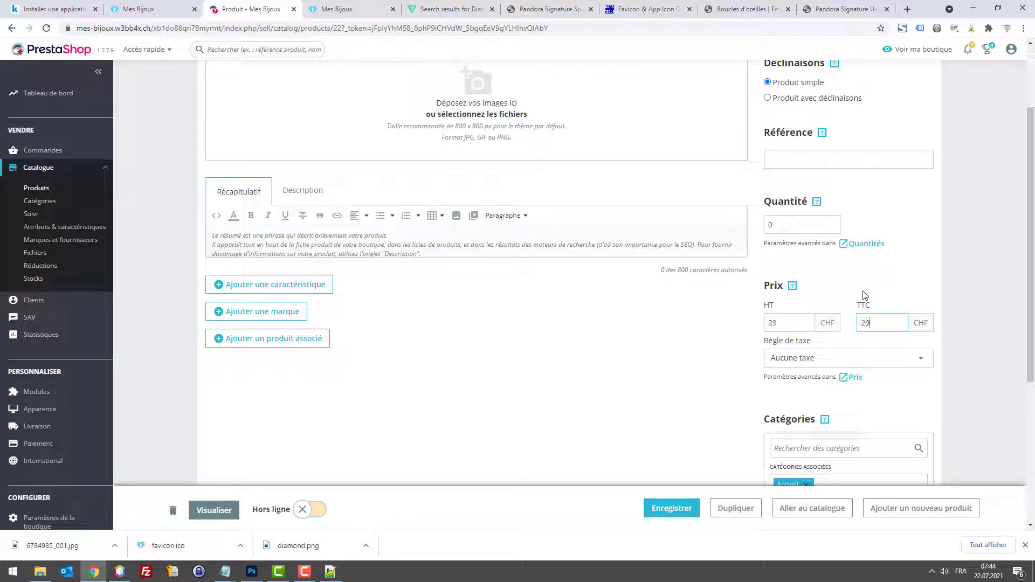
scroll(837, 289, down, 2)
scroll(647, 216, up, 3)
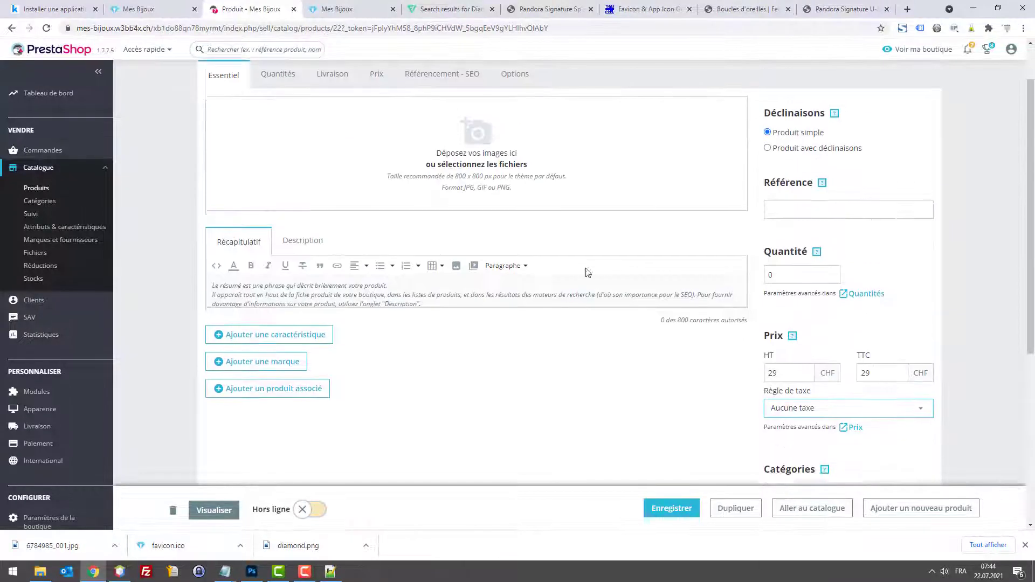
click(466, 153)
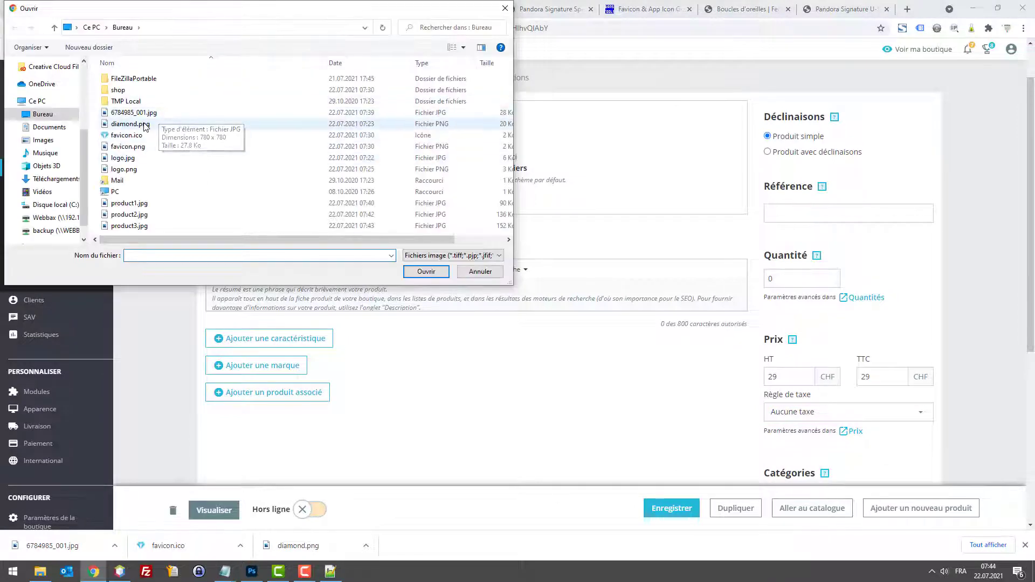
double_click(129, 225)
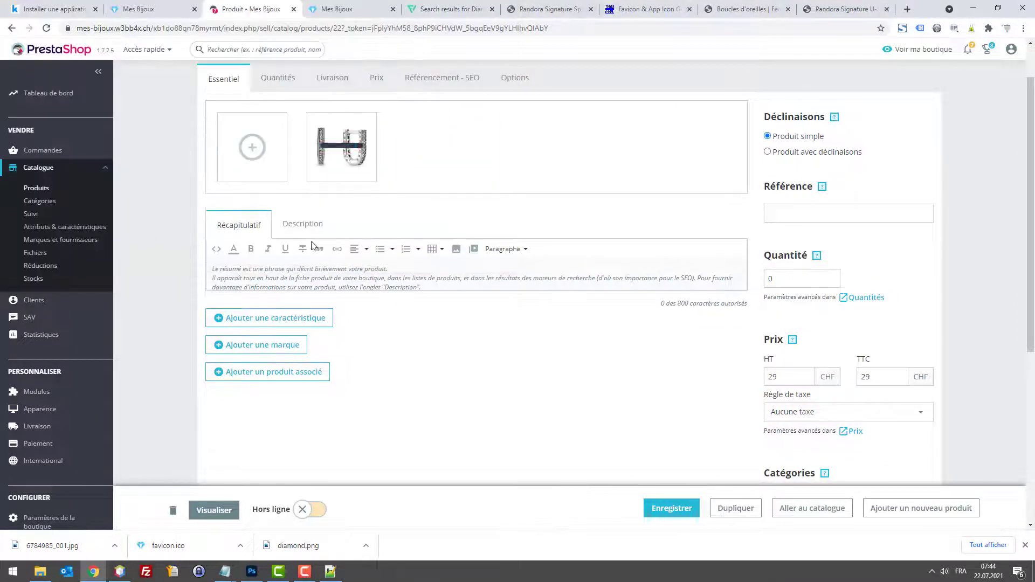
Step: File the earrings under Boucles d'oreilles and Accueil, then save the product
scroll(841, 332, down, 5)
scroll(314, 250, up, 4)
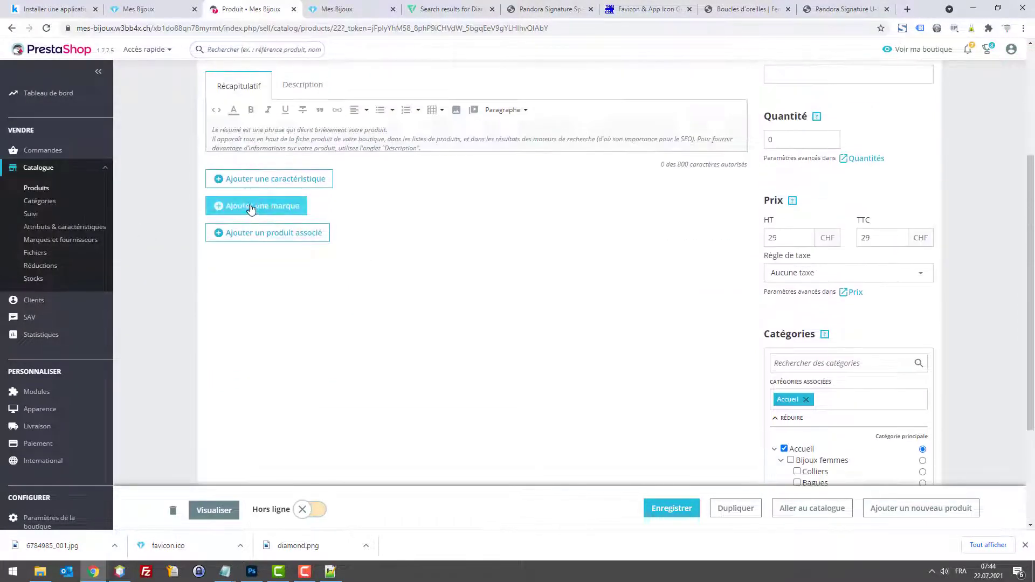
scroll(781, 359, down, 3)
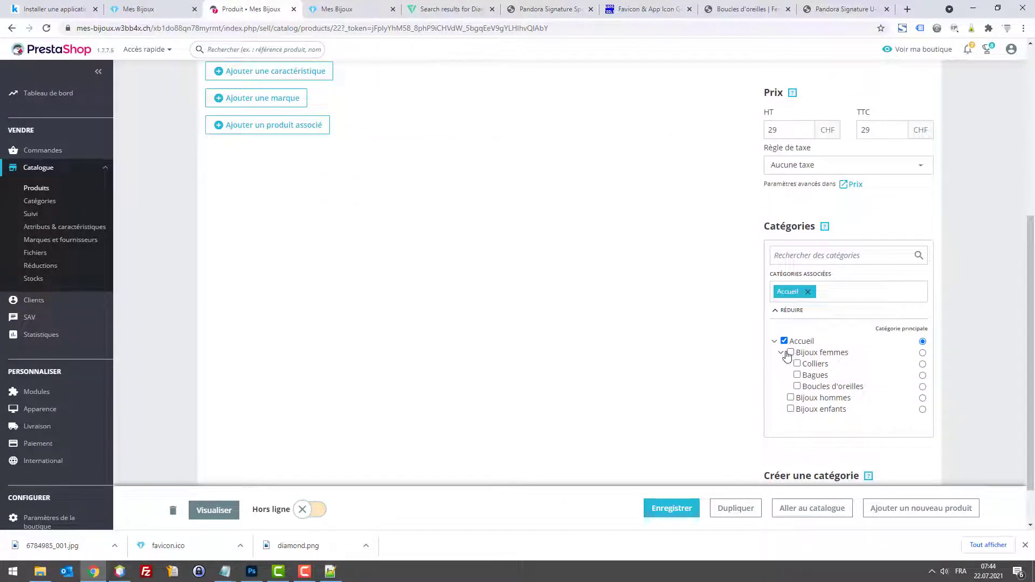
click(797, 387)
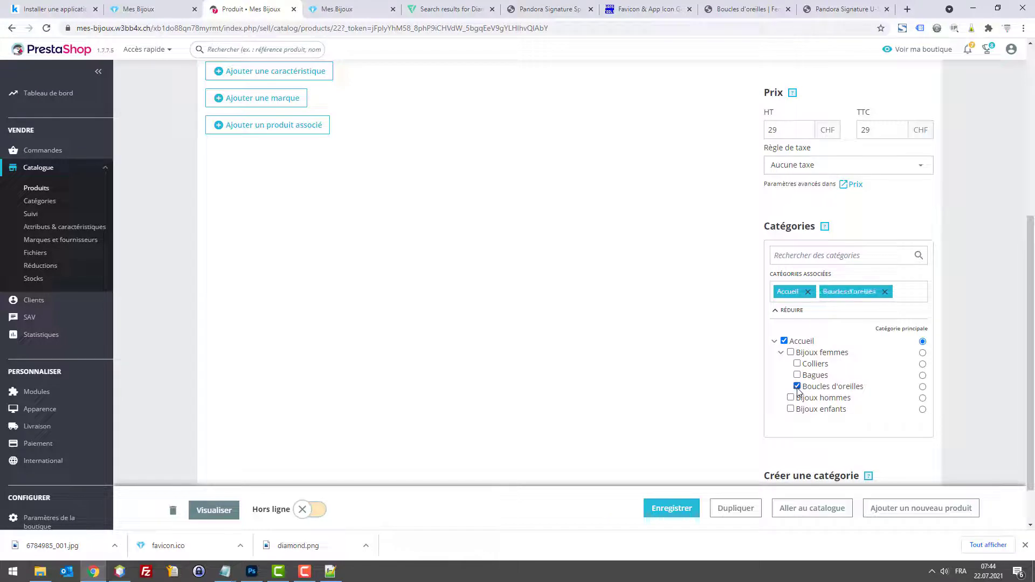
click(785, 342)
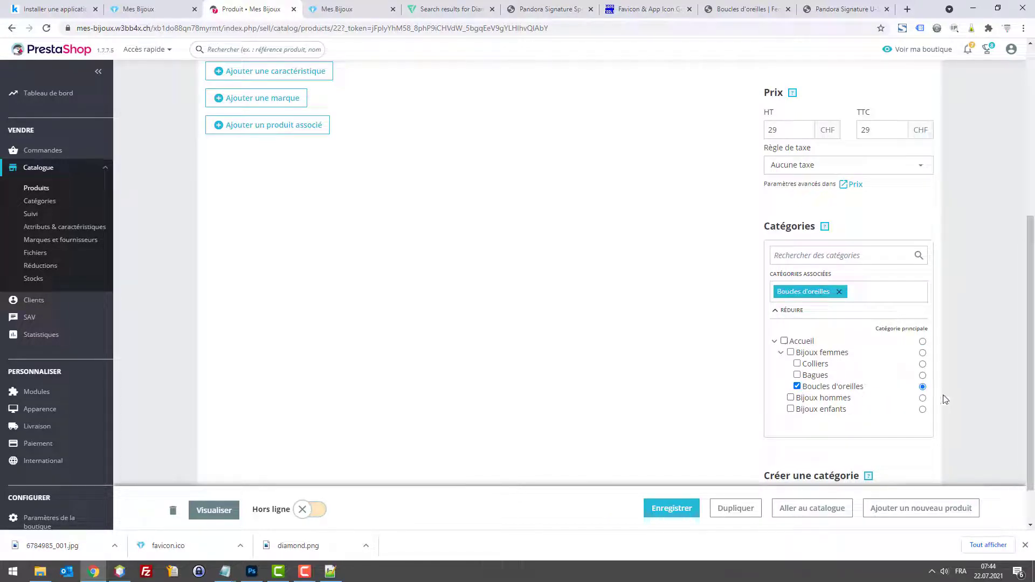
click(784, 341)
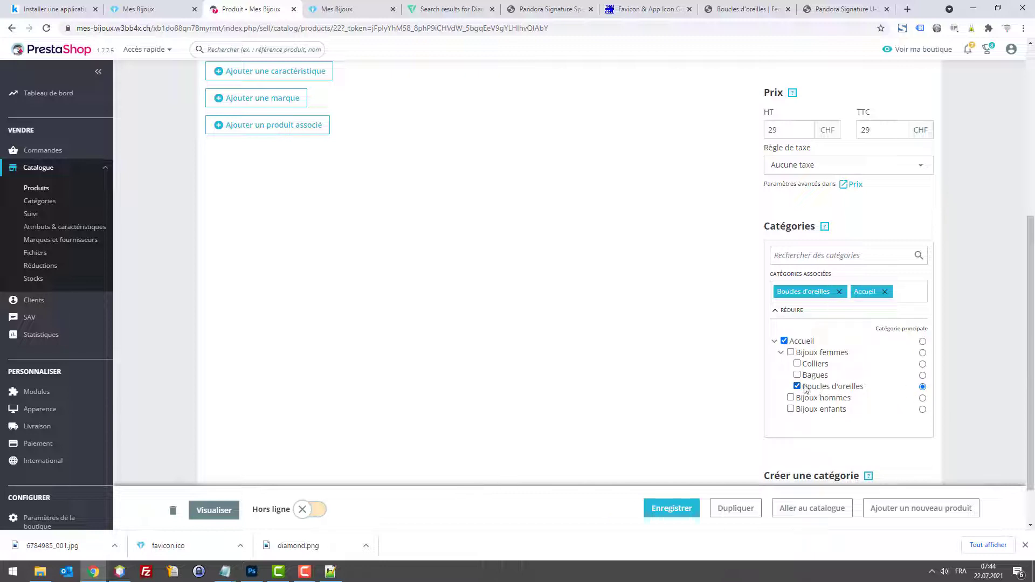
click(676, 504)
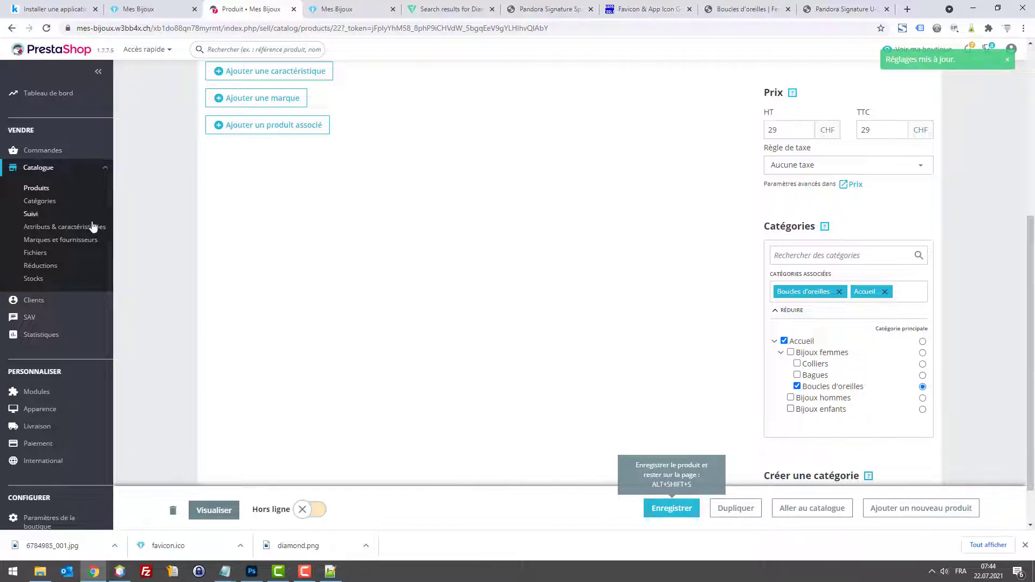
scroll(60, 213, up, 3)
click(38, 192)
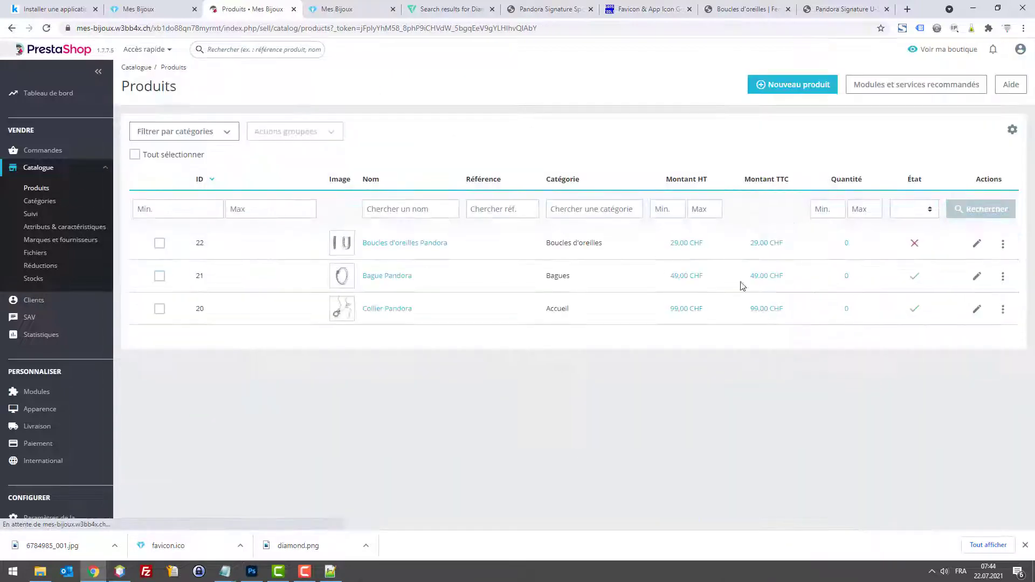
Step: Review the Bague Pandora product page, then return to the products list
click(977, 278)
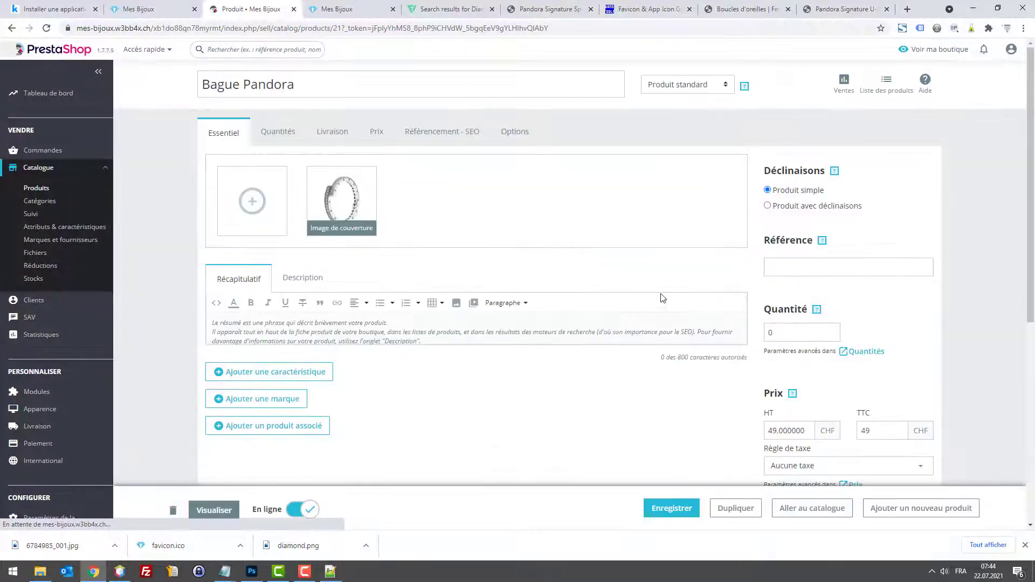
scroll(701, 312, down, 8)
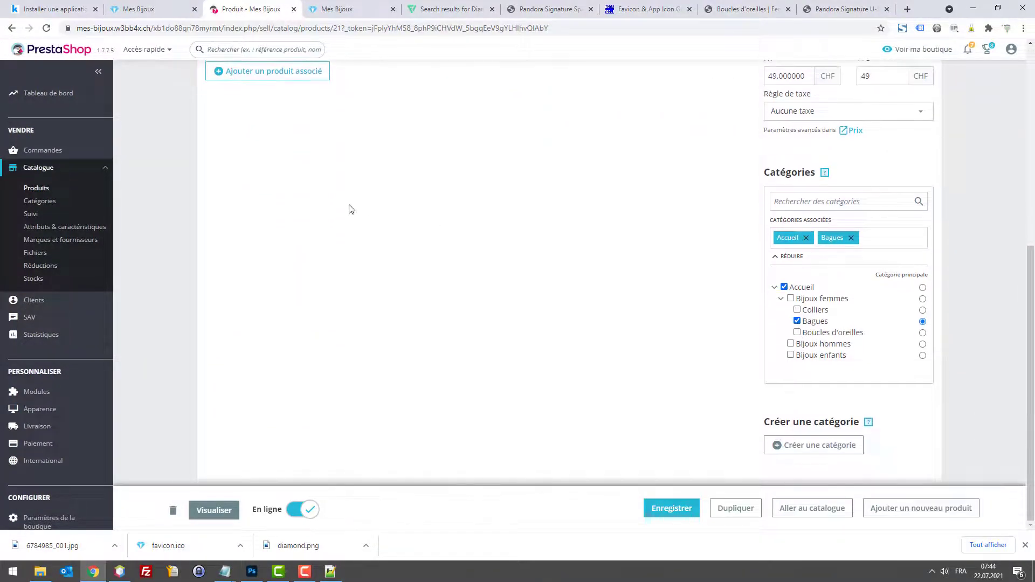
scroll(216, 205, up, 5)
click(39, 188)
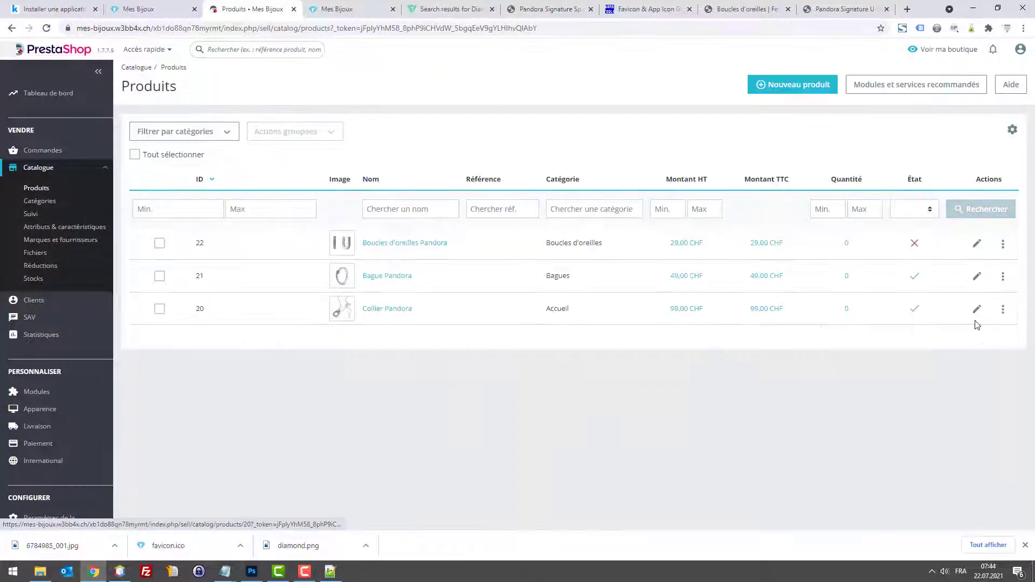
Step: Put Boucles d'oreilles Pandora online and check its cover image and 29 CHF price
click(916, 246)
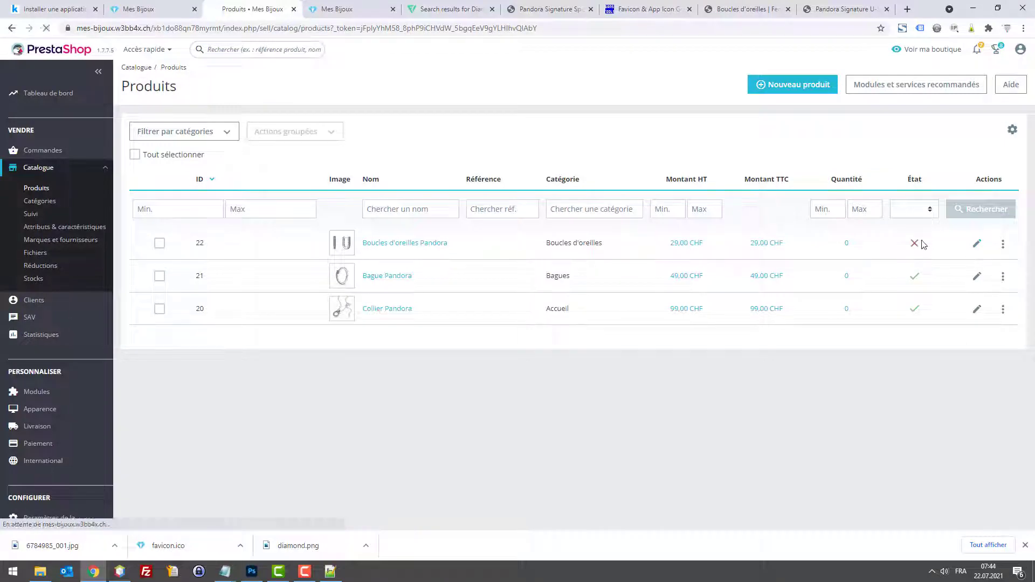
click(975, 277)
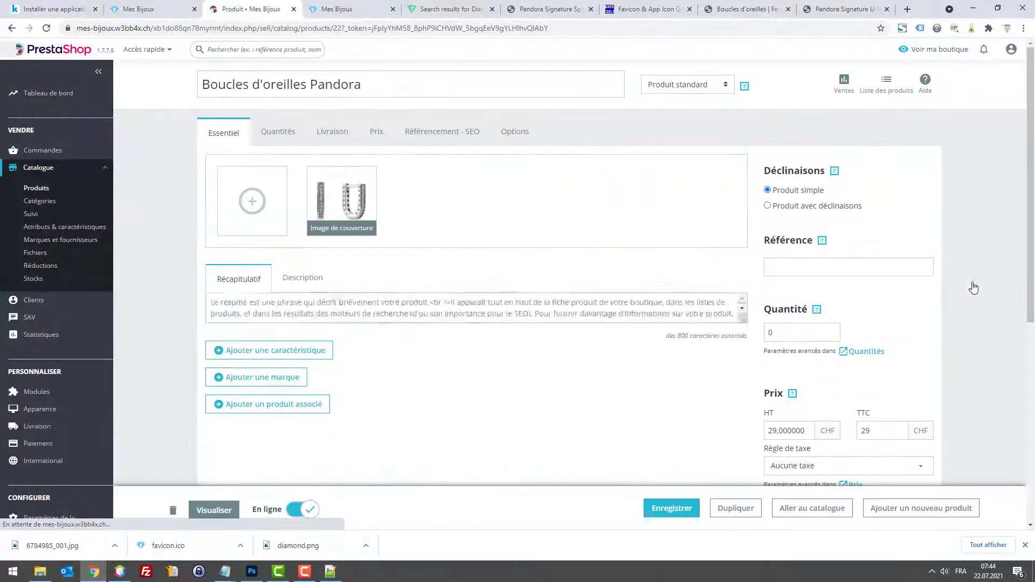
scroll(974, 288, down, 6)
scroll(381, 206, up, 5)
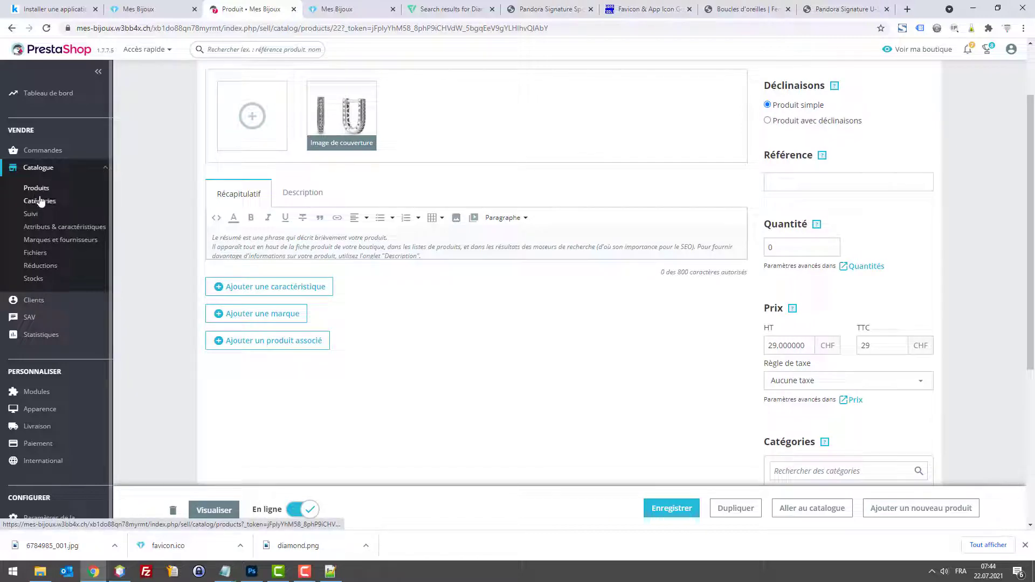
Step: Open the Pandora Timeless Sparkling Double Halo studs on Christ and copy the full-size image
click(724, 11)
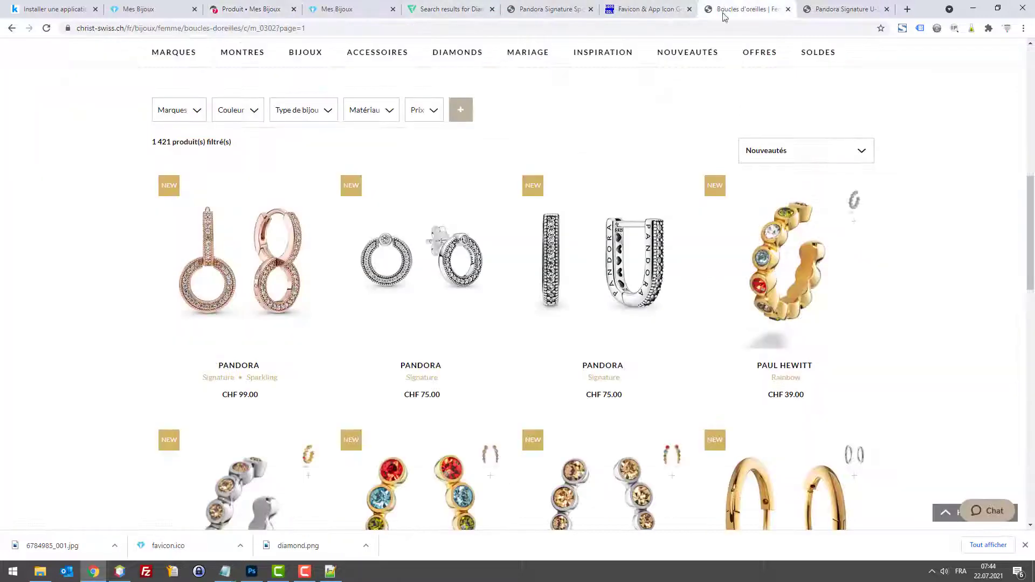
scroll(679, 131, down, 14)
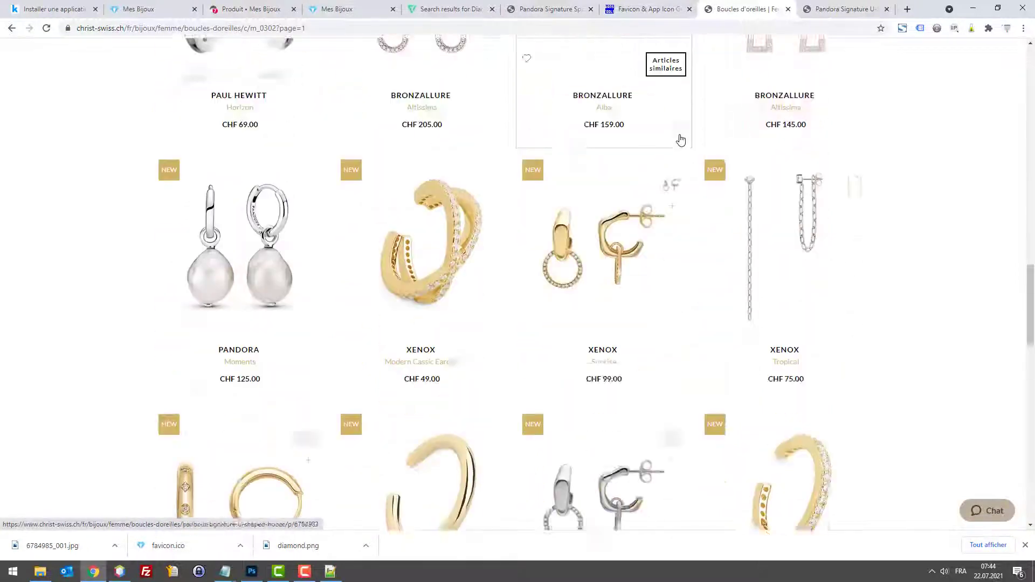
scroll(680, 140, down, 8)
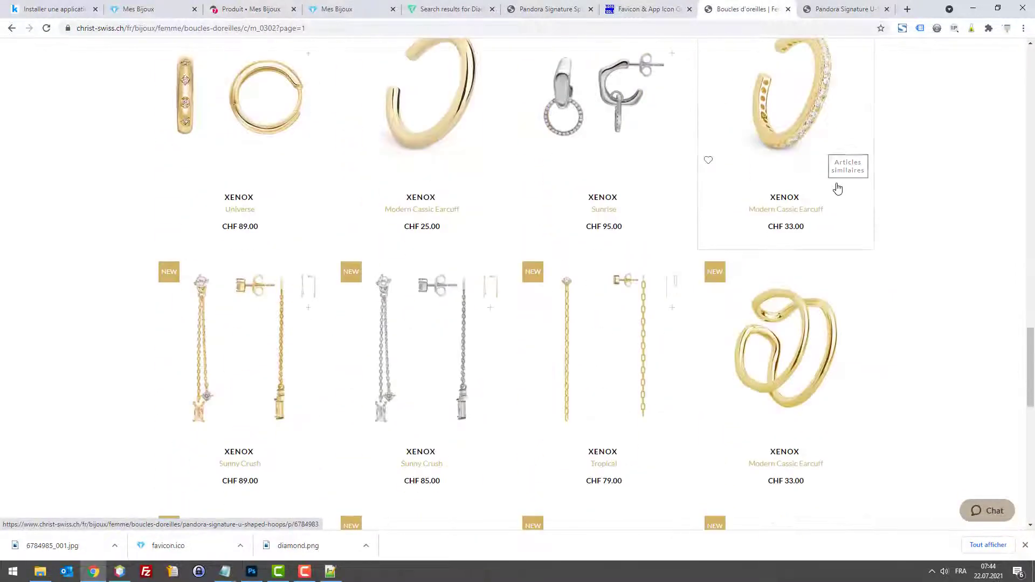
scroll(837, 188, down, 9)
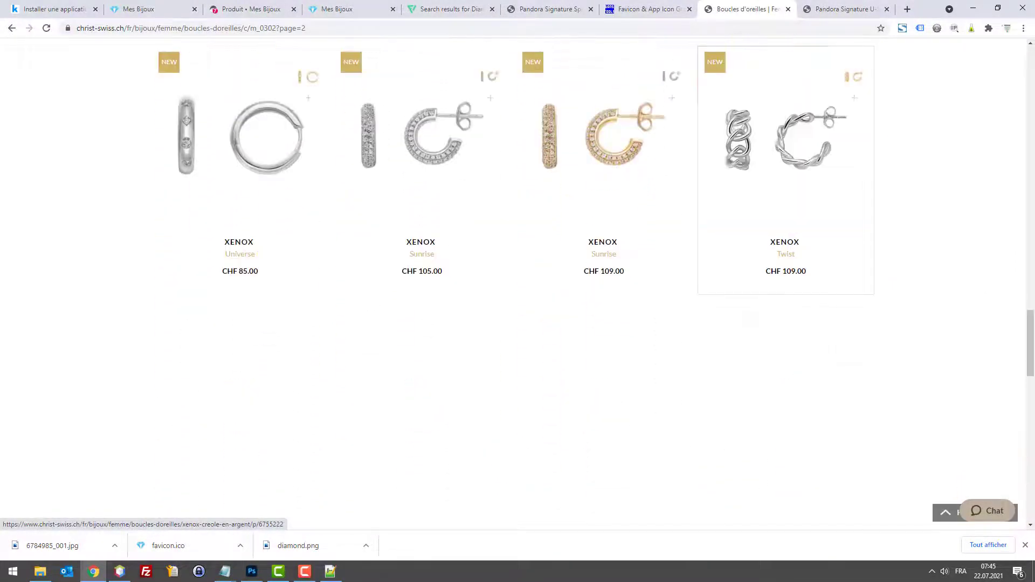
scroll(843, 254, up, 1)
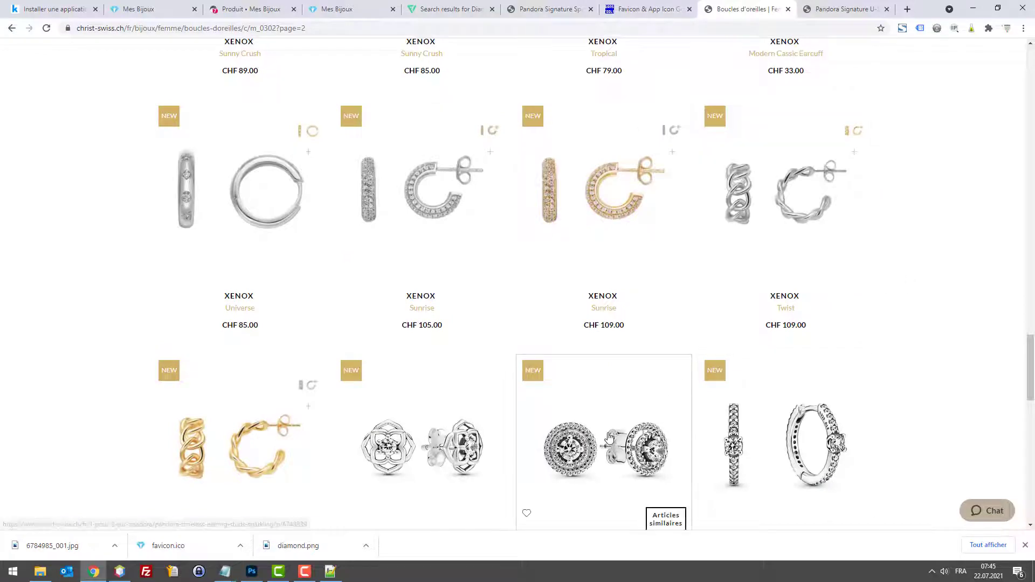
click(609, 438)
right_click(431, 305)
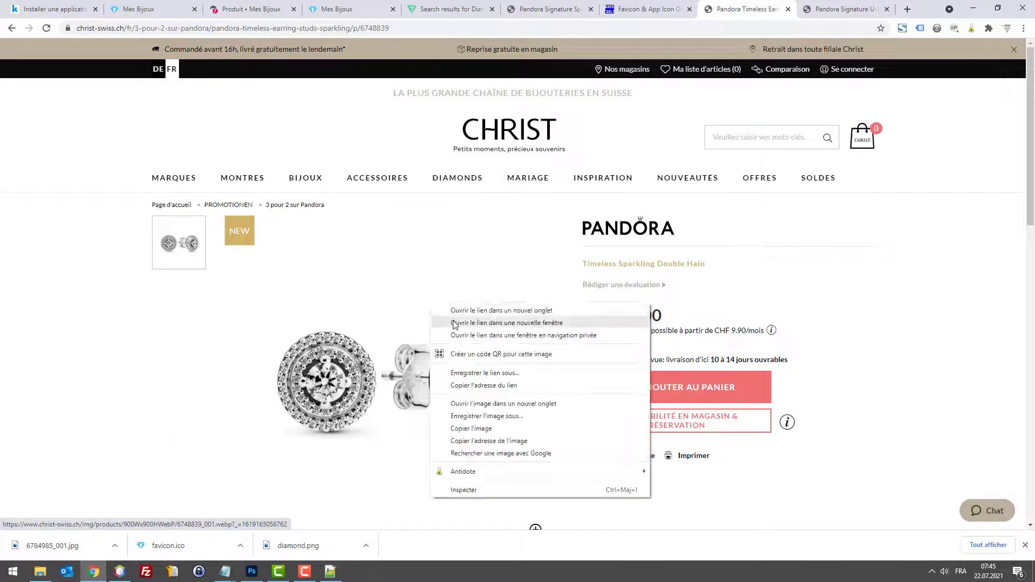
click(469, 310)
click(736, 12)
right_click(625, 234)
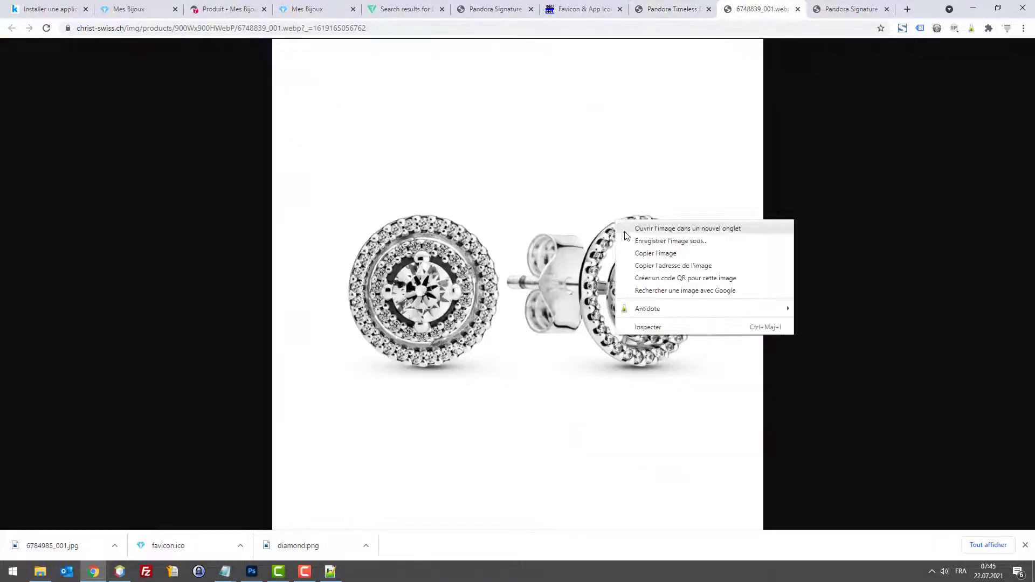
click(656, 253)
Step: Paste the copied earring photo into a new 1350 × 1350 px Photoshop document
click(252, 572)
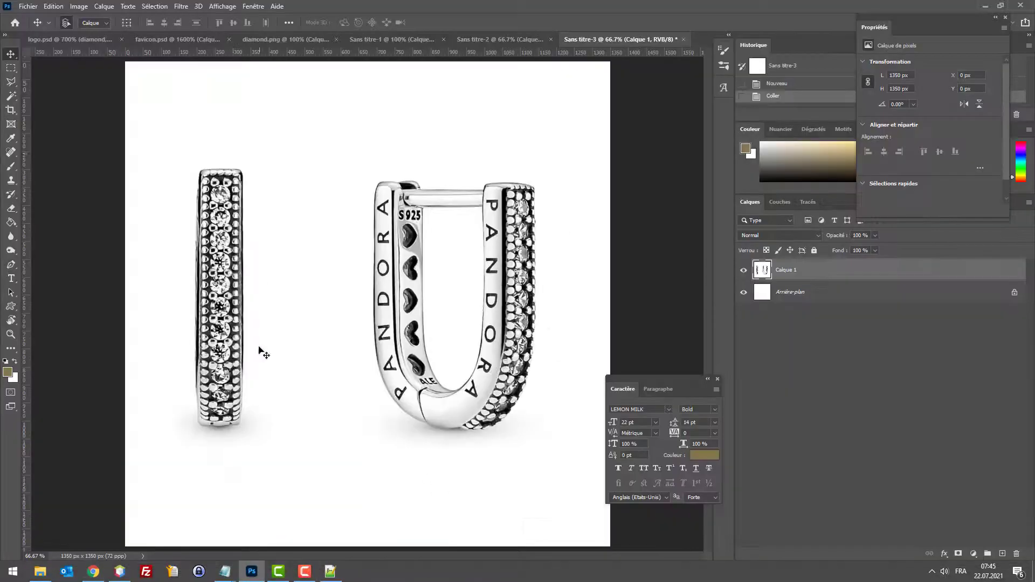
click(28, 6)
click(32, 22)
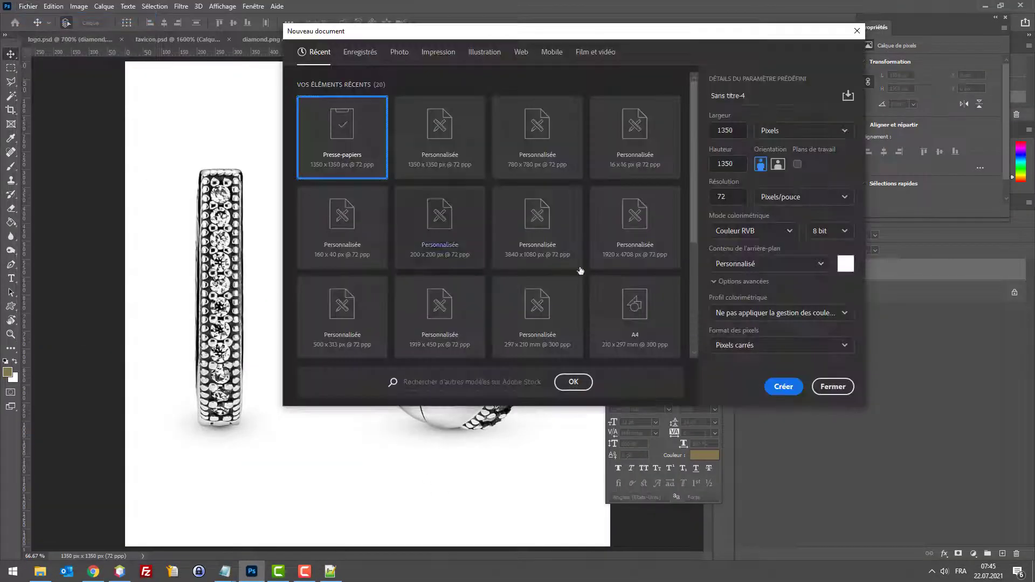
click(782, 386)
key(ctrl+v)
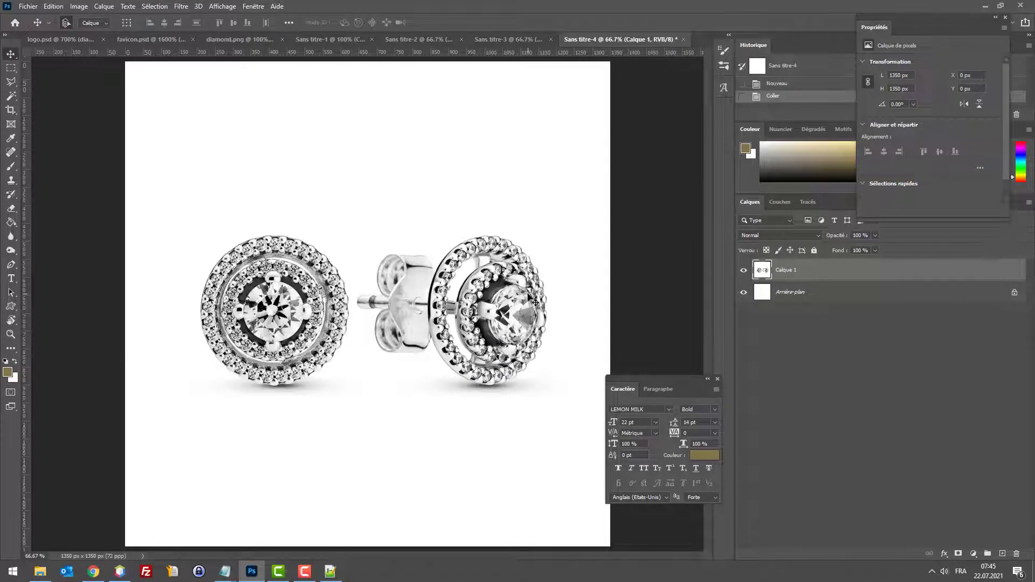
Step: Save the halo stud picture for the web to the desktop as product4.jpg
key(ctrl+alt+shift+s)
click(622, 446)
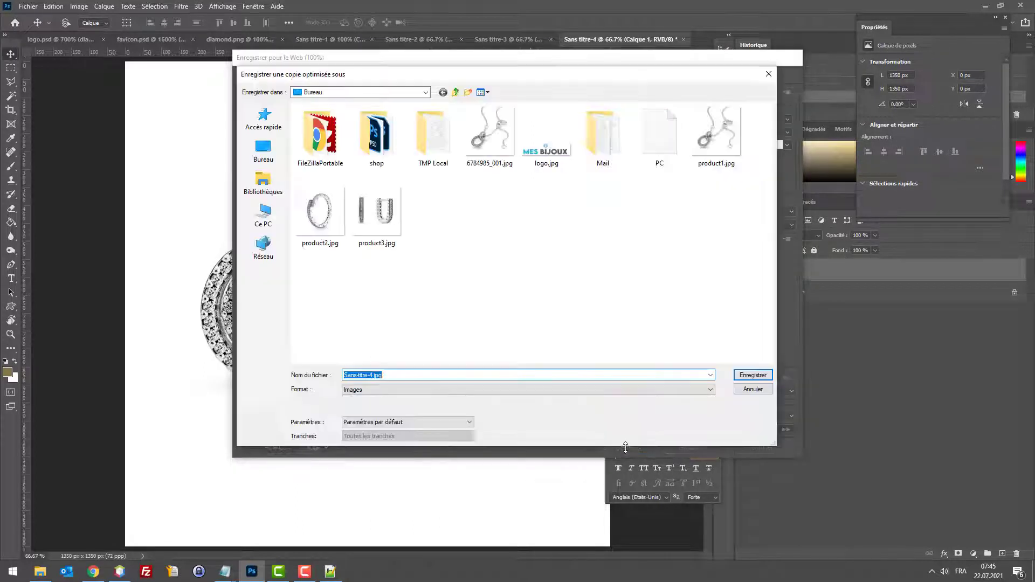
click(377, 212)
click(367, 375)
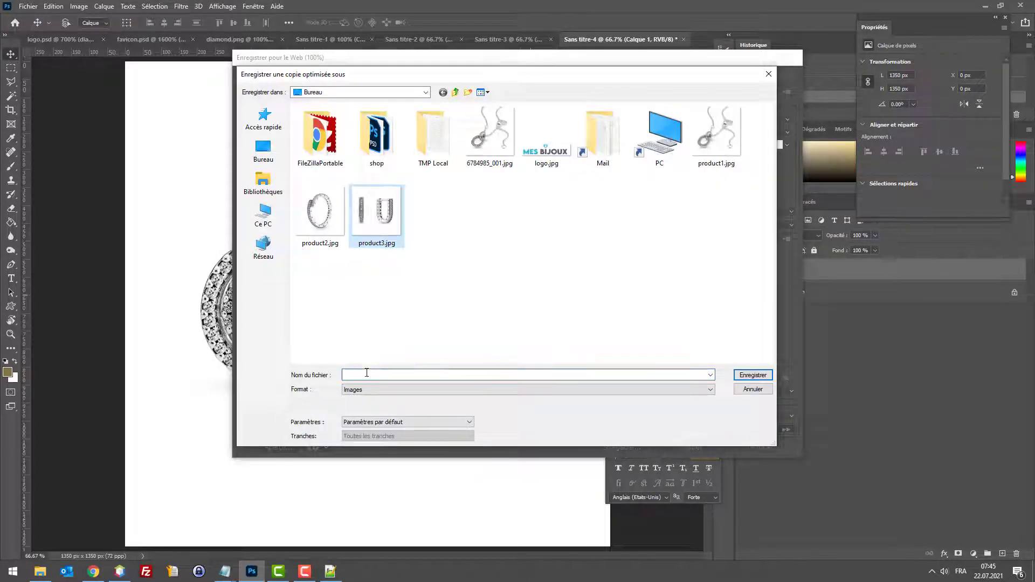
key(shift+Left)
text(4)
key(Return)
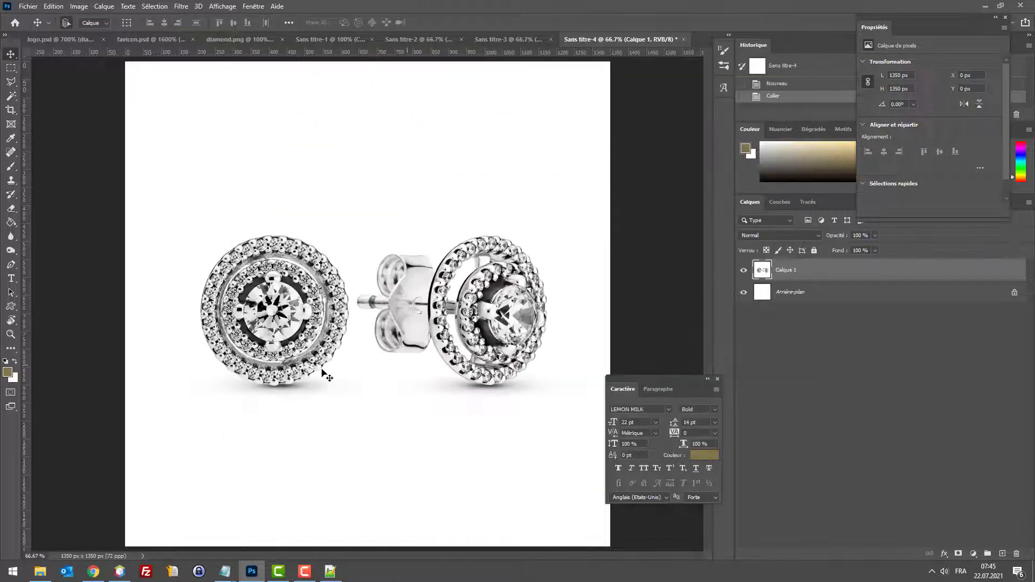
Step: Close the full-size image tab and return to the PrestaShop product list
click(93, 572)
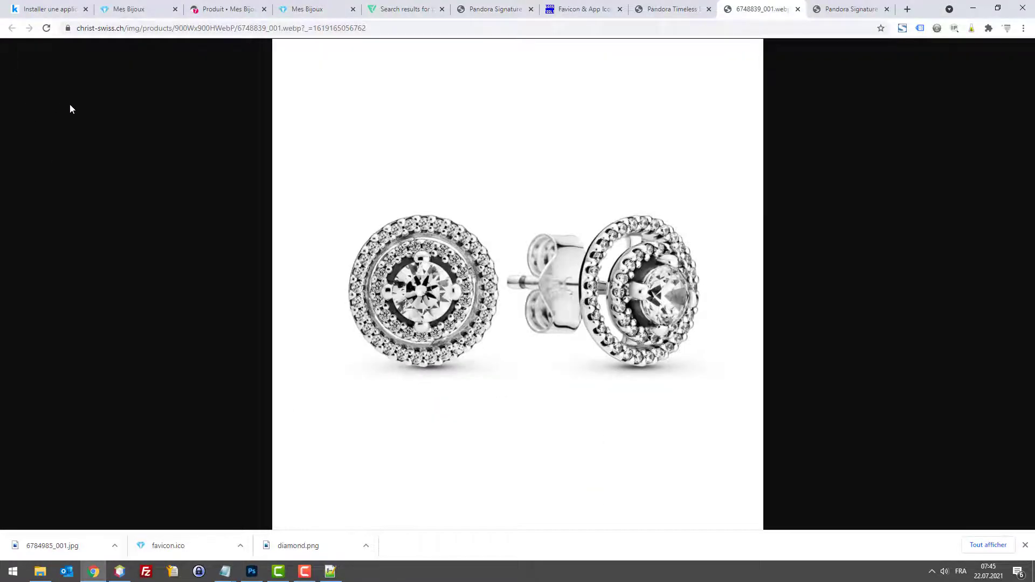
key(ctrl+w)
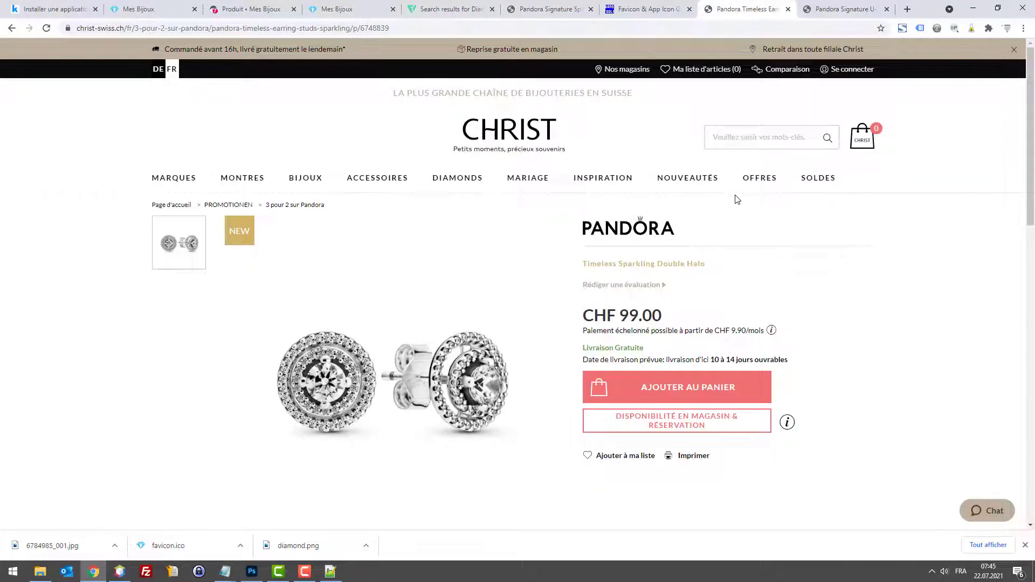
click(973, 9)
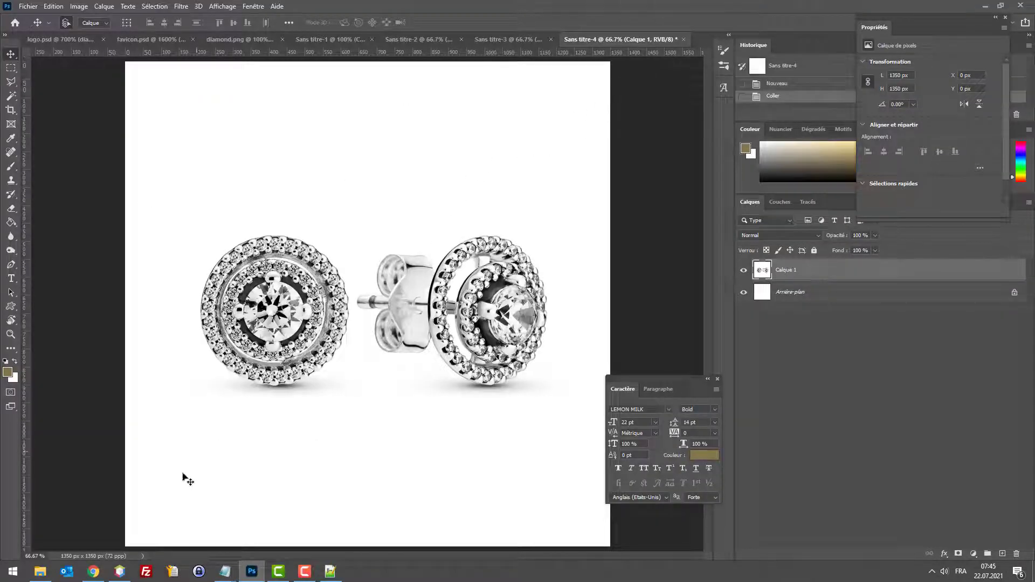
click(94, 572)
click(246, 9)
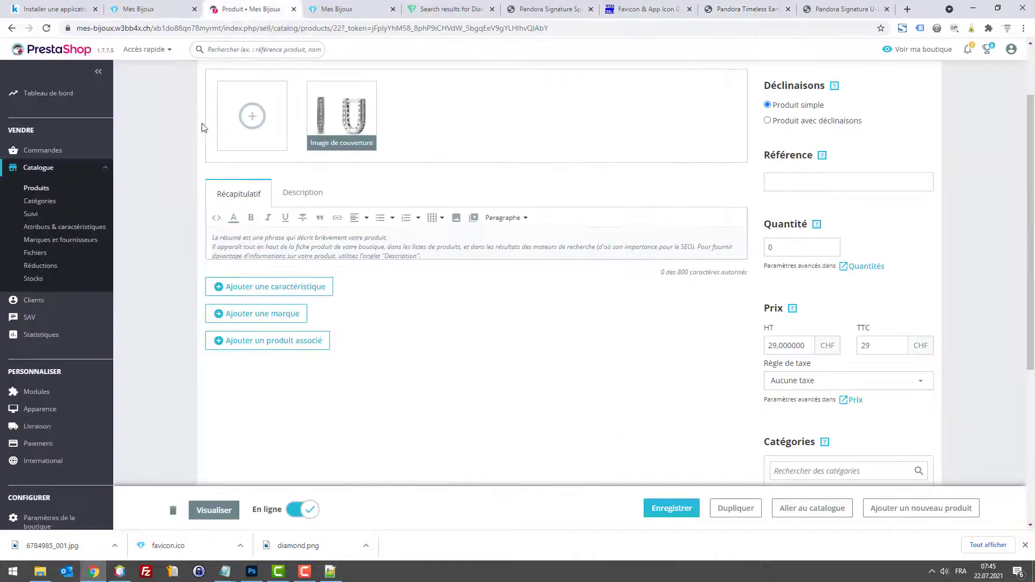
click(36, 188)
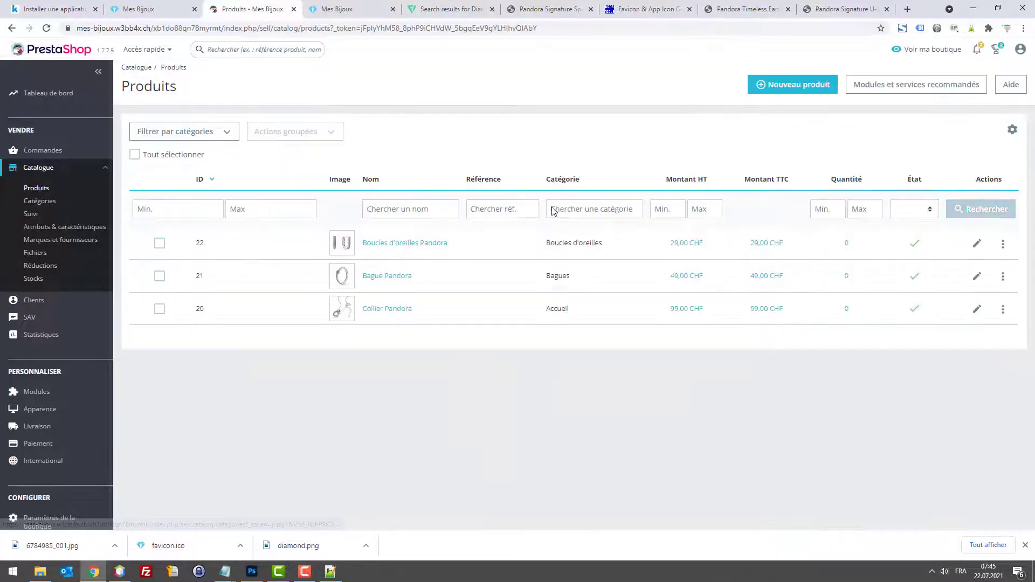
Step: Create a new product named 'Boucles d'oreilles Pandora rosaces' and set it online
click(785, 87)
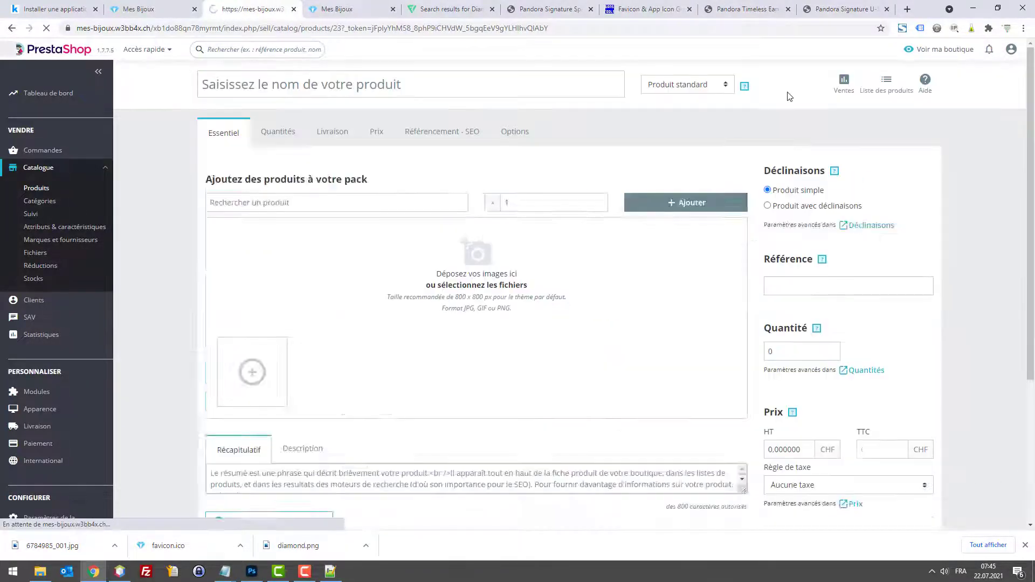
text(Boucle d'oreille)
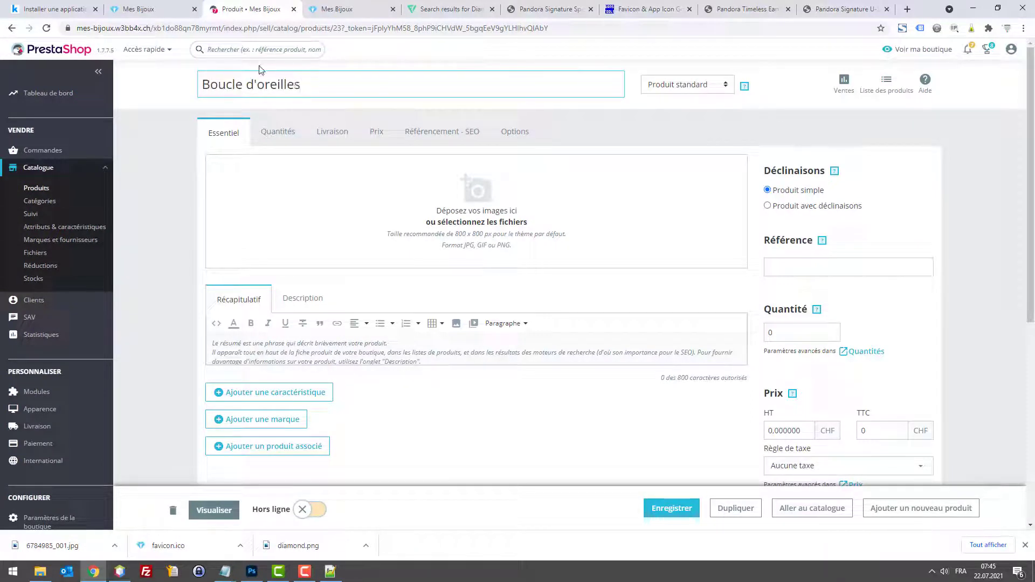
text(s)
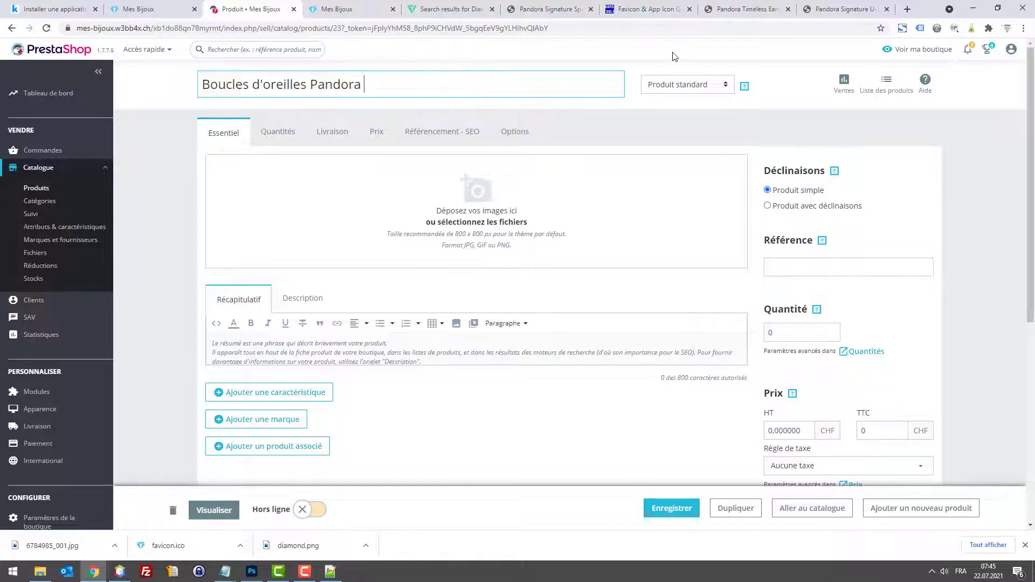
click(830, 5)
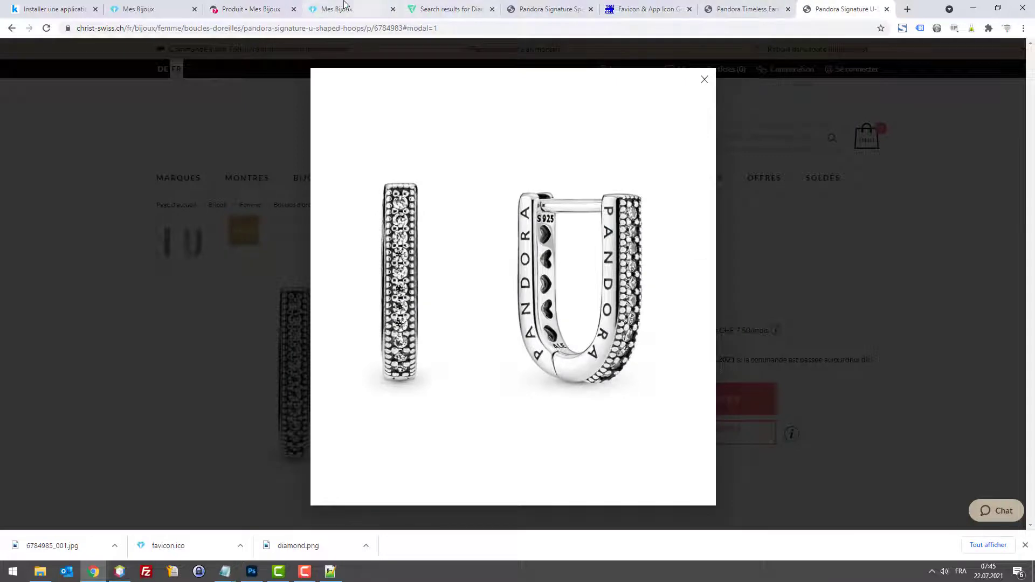
click(265, 7)
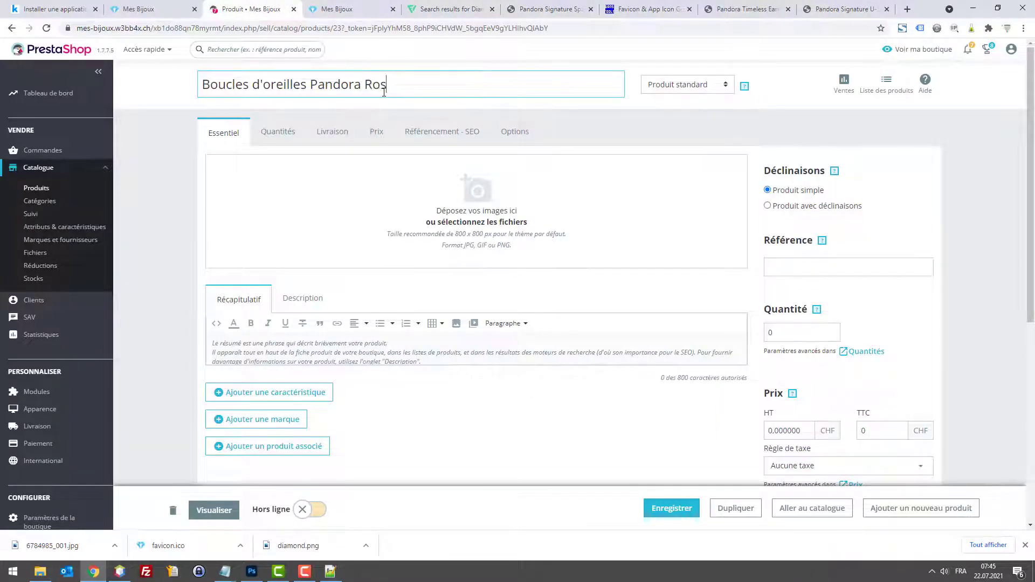
click(249, 571)
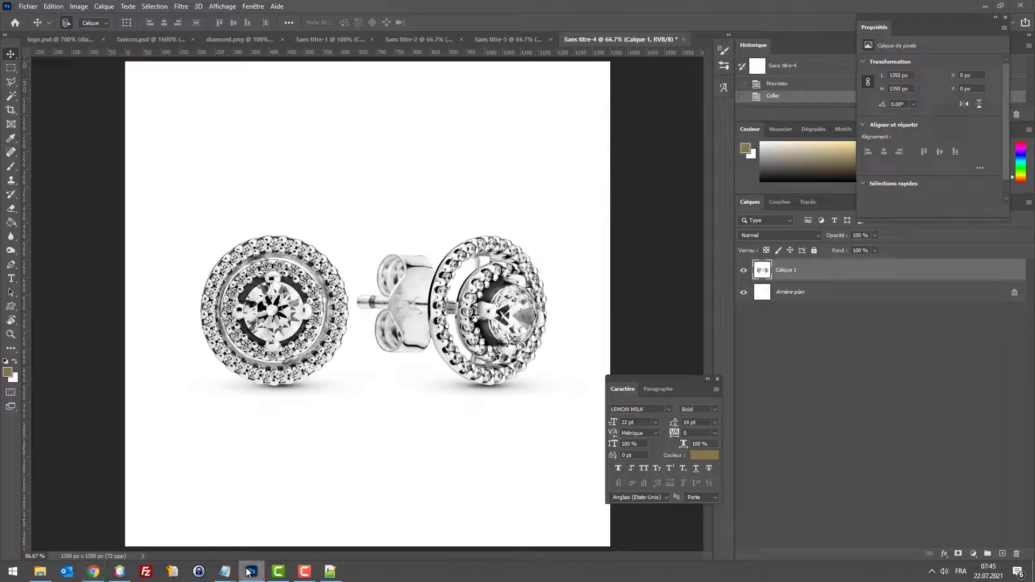
click(248, 573)
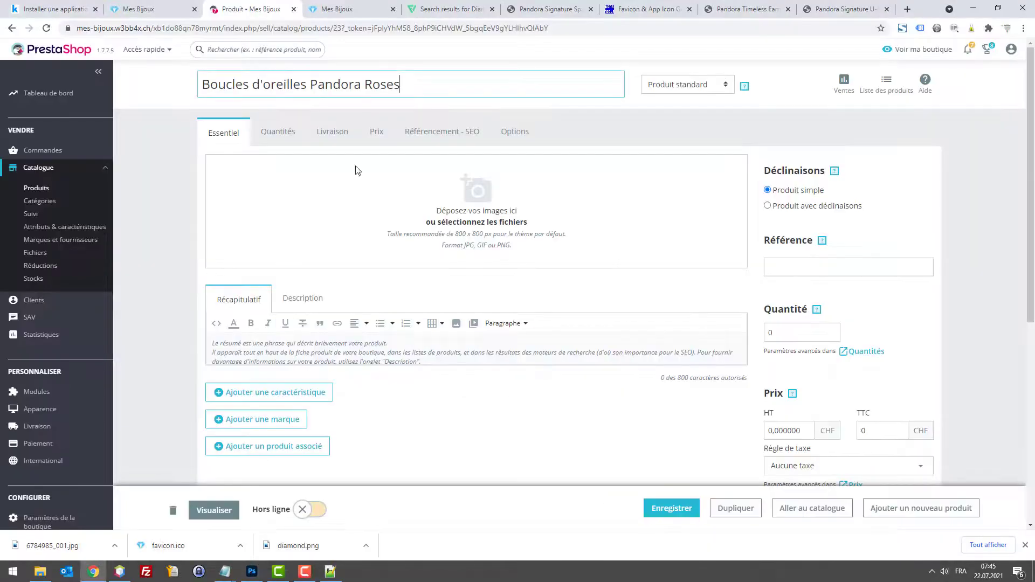
double_click(384, 80)
text(rosace)
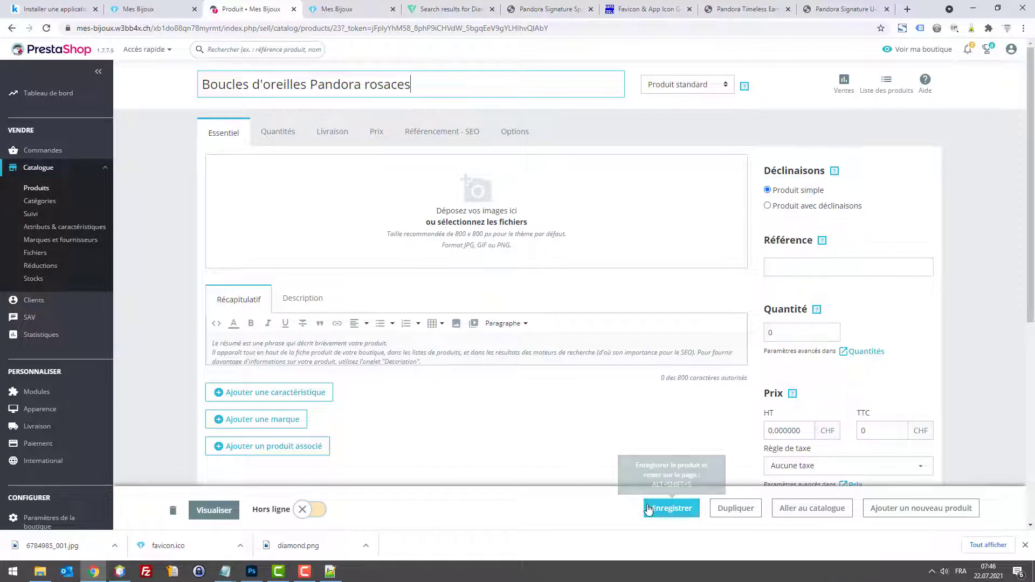
click(319, 510)
Step: Enter 79 as the tax-inclusive price and confirm the tax rule is Aucune taxe
click(869, 426)
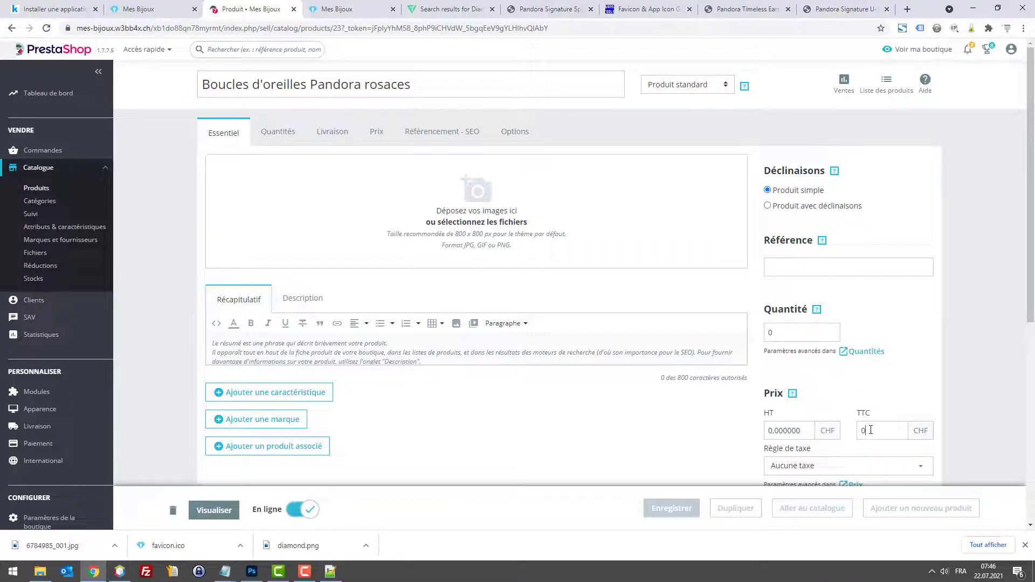
key(BackSpace)
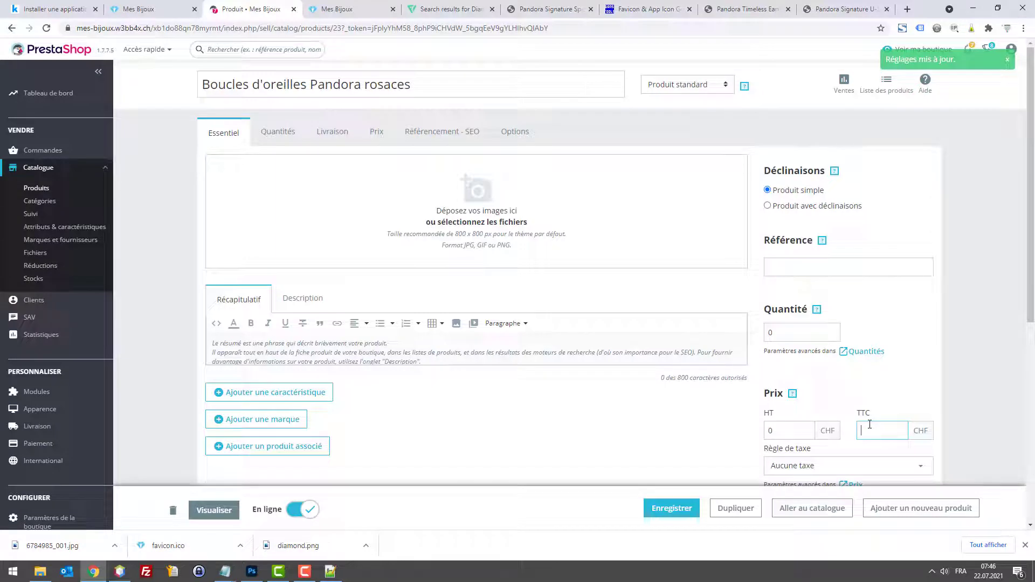
text(789)
key(BackSpace)
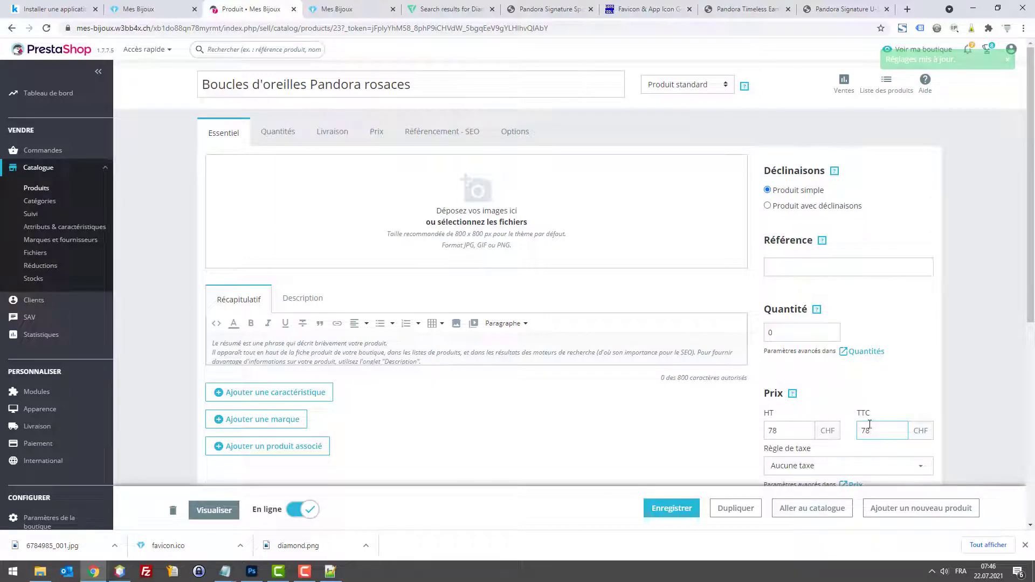
scroll(561, 258, down, 3)
scroll(665, 293, up, 1)
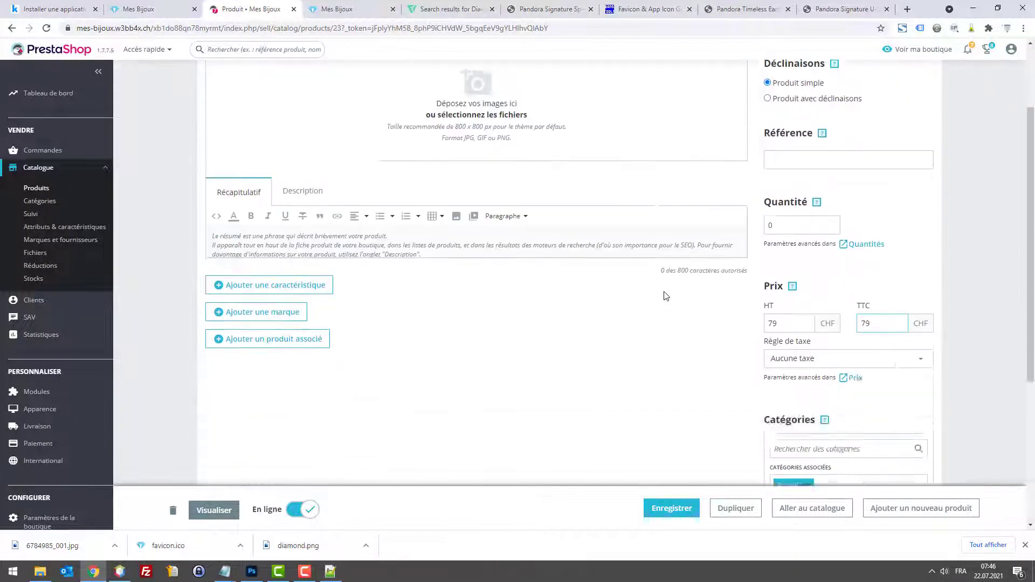
scroll(824, 203, down, 3)
click(824, 195)
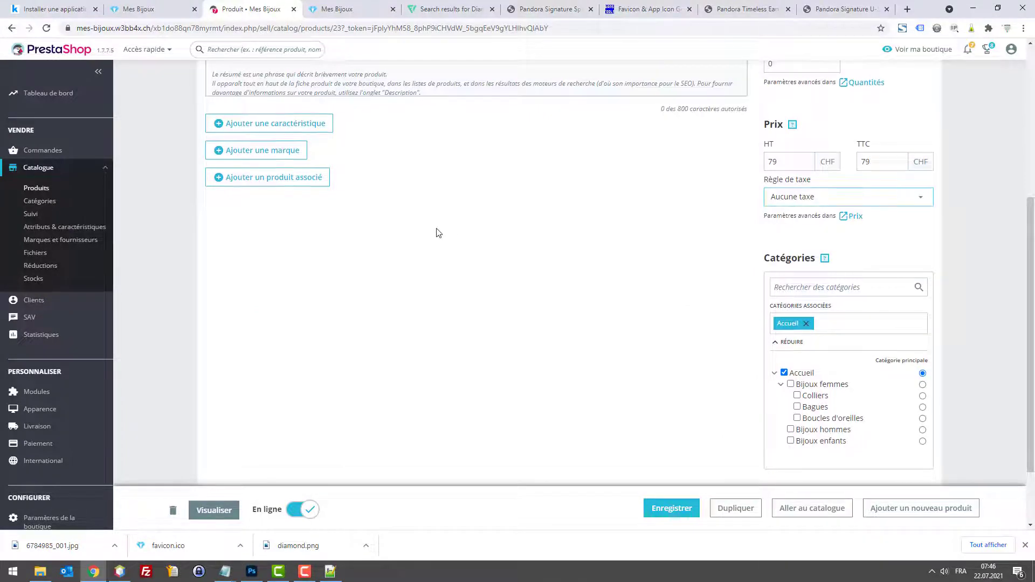
scroll(431, 229, up, 5)
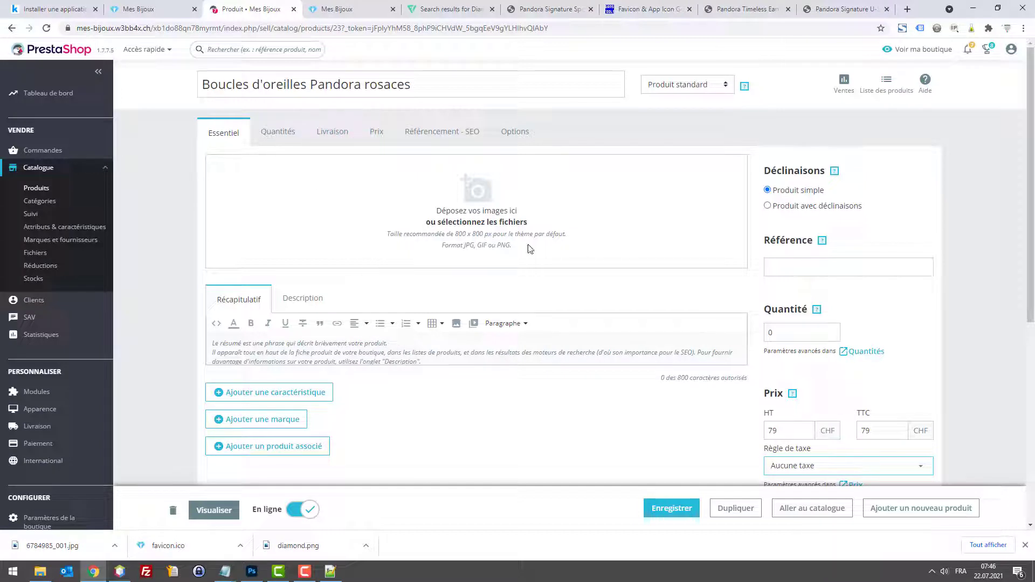
Step: Upload product4.jpg as the rosaces earrings' cover image and save
click(489, 221)
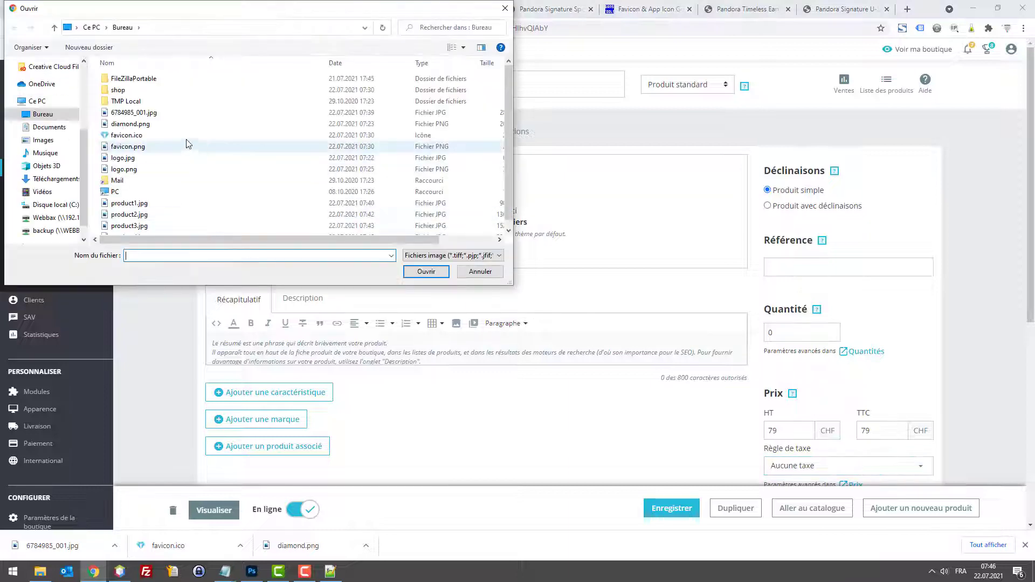
double_click(129, 229)
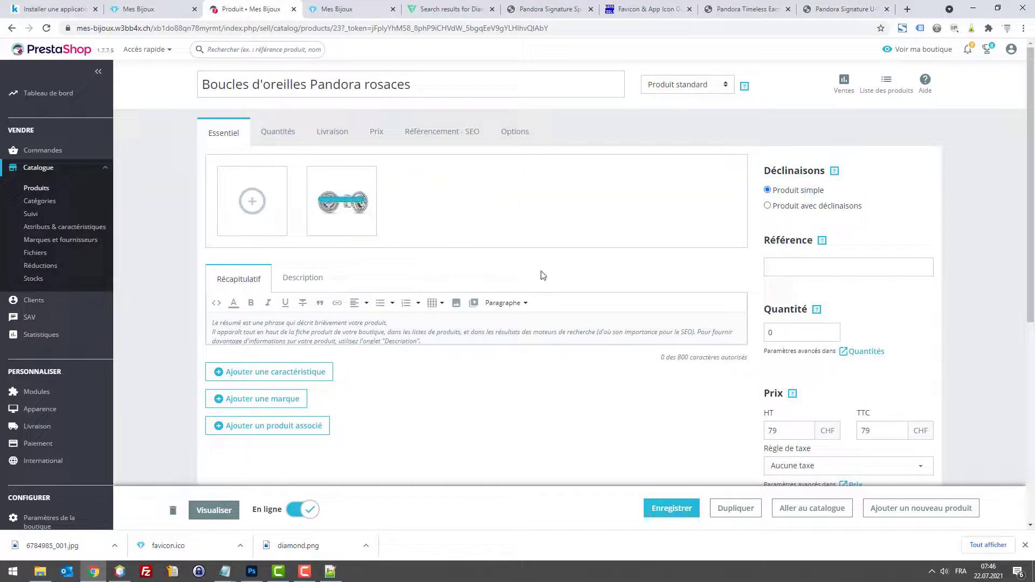
click(688, 504)
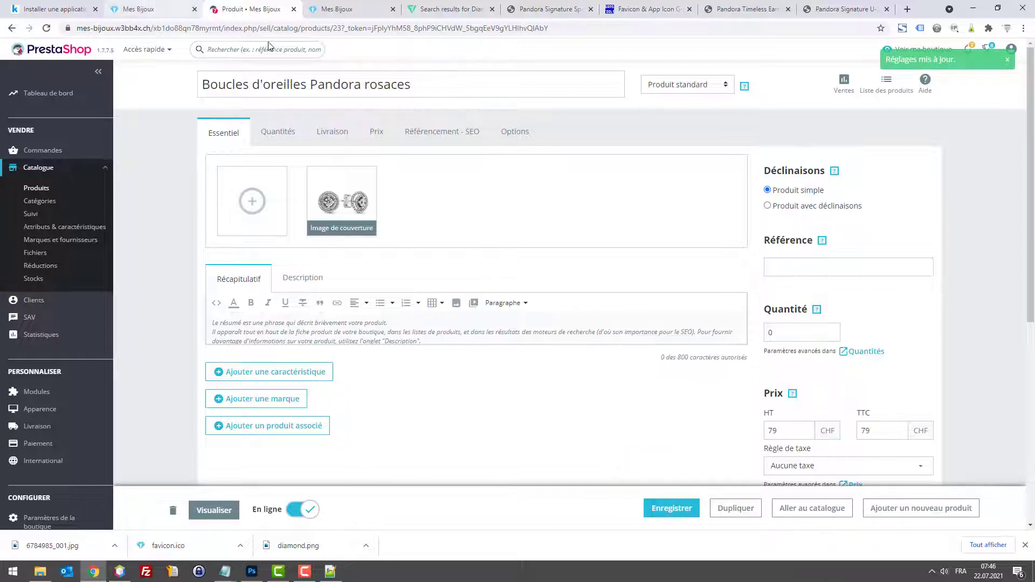
Step: Make Boucles d'oreilles the main category, keep Accueil, save, and view the storefront
scroll(876, 350, down, 6)
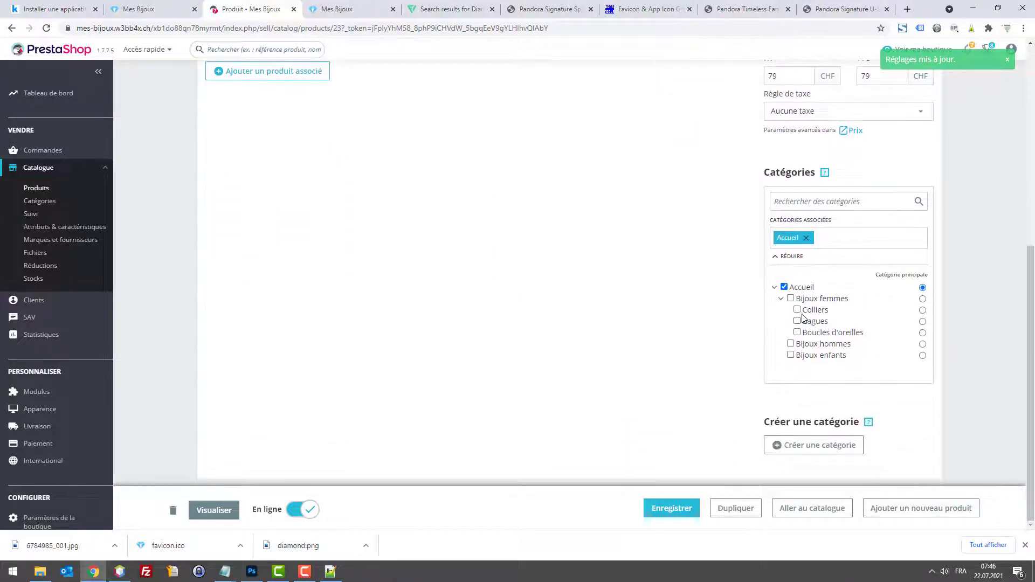
click(797, 333)
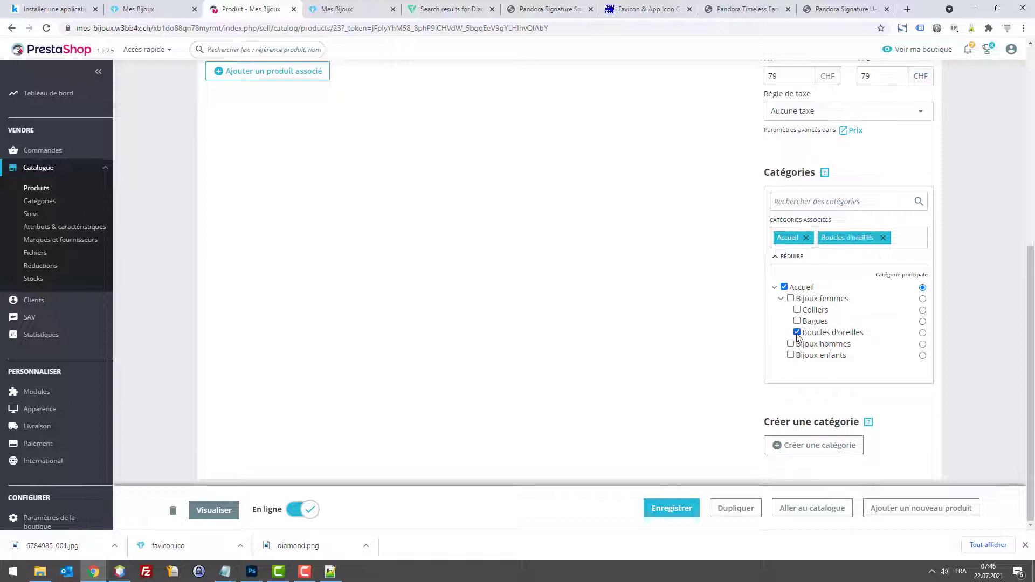
click(785, 288)
click(785, 287)
click(673, 508)
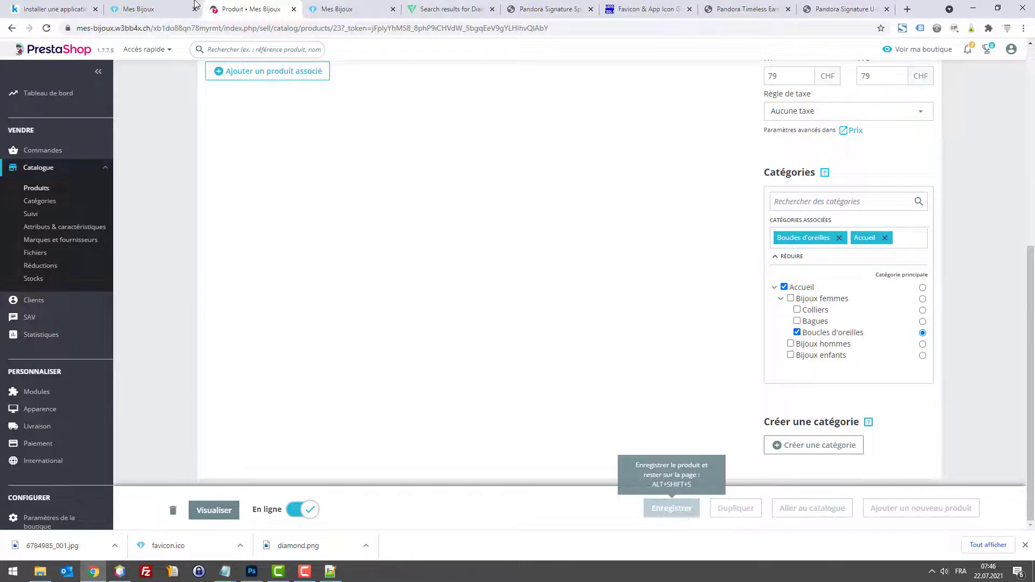
click(154, 9)
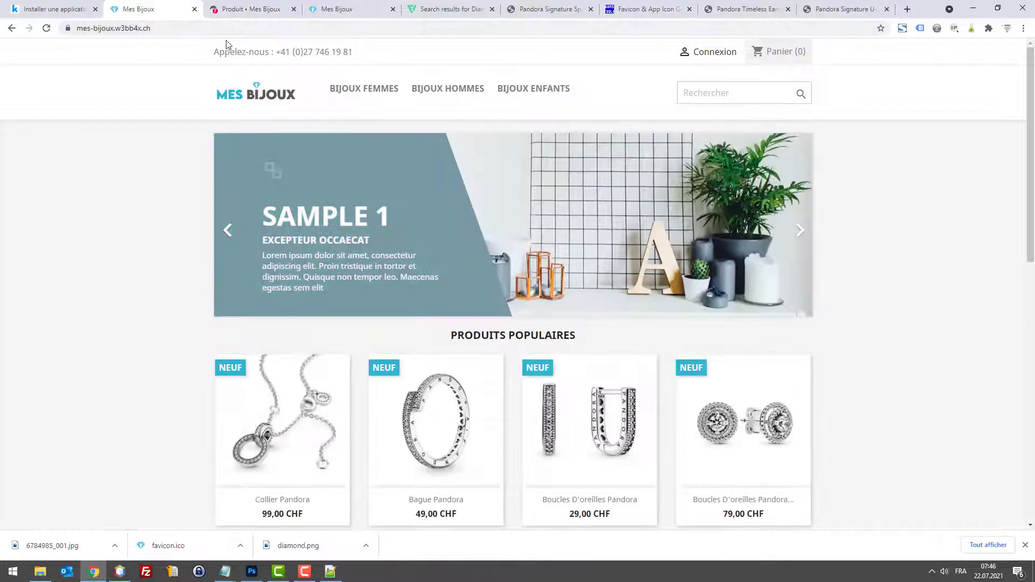
Step: Check the storefront, then filter the PrestaShop product list to the Accueil category
scroll(600, 203, down, 3)
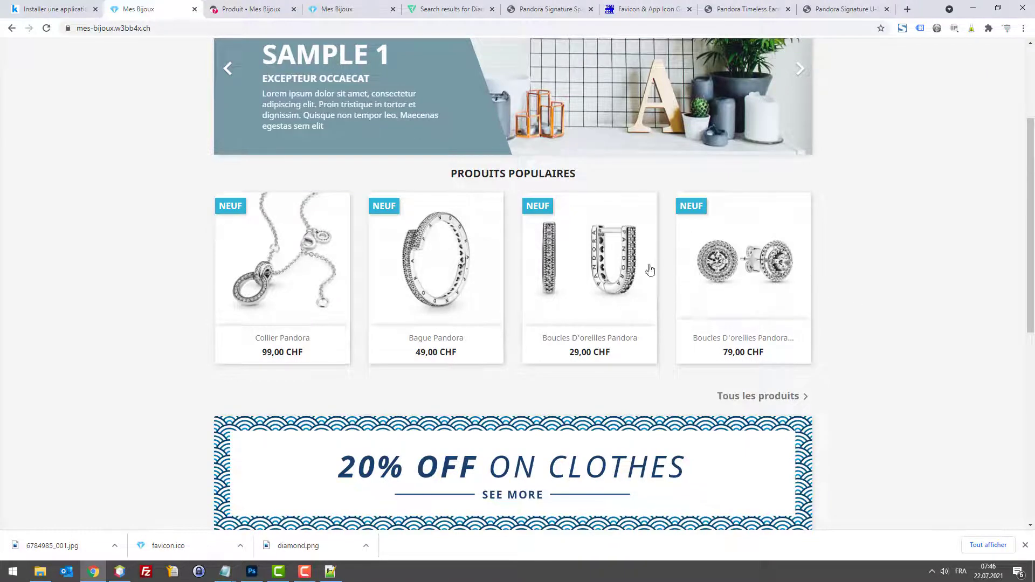
scroll(540, 243, up, 1)
scroll(538, 242, up, 2)
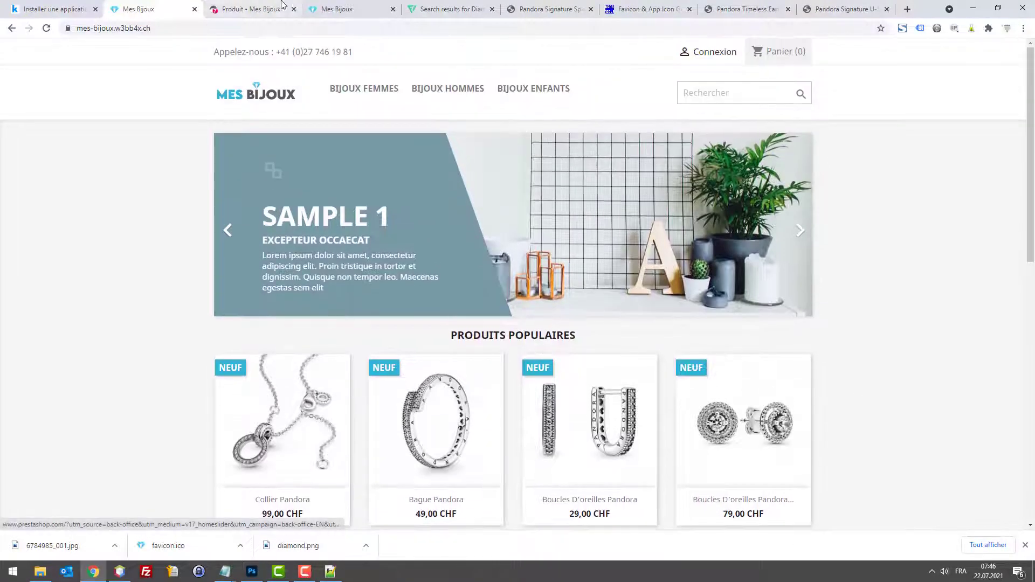
click(248, 9)
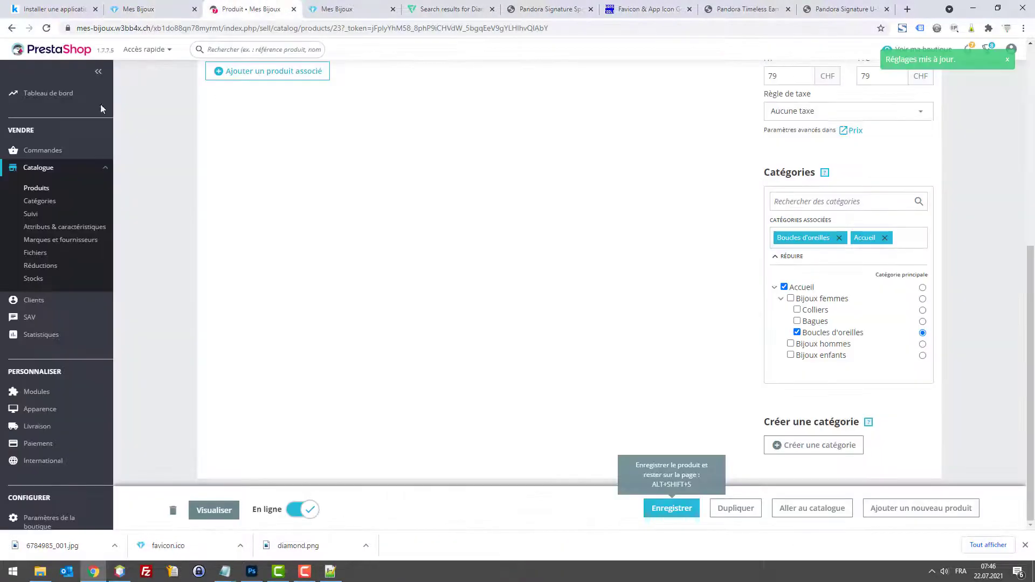
click(37, 188)
click(175, 132)
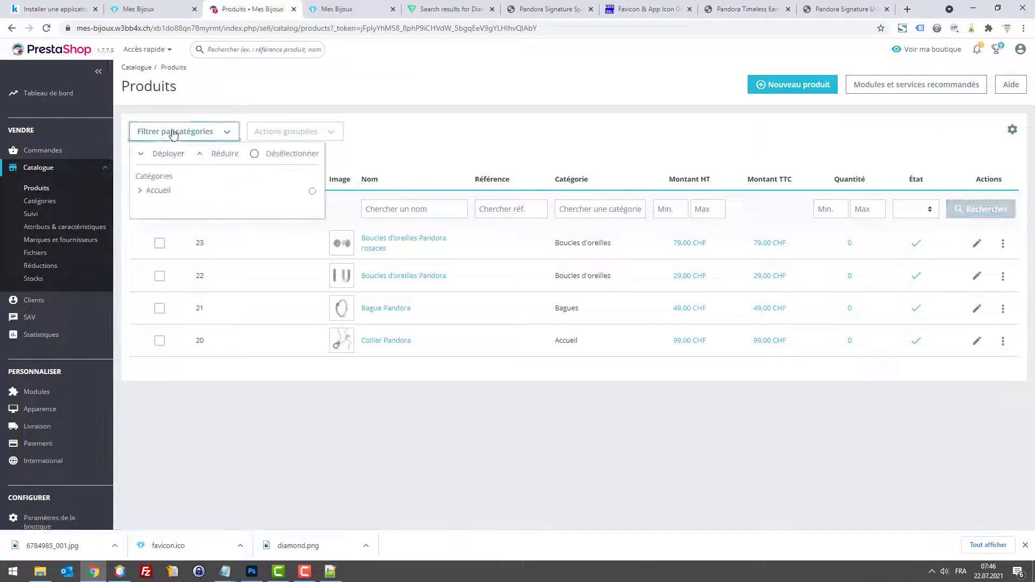
click(312, 191)
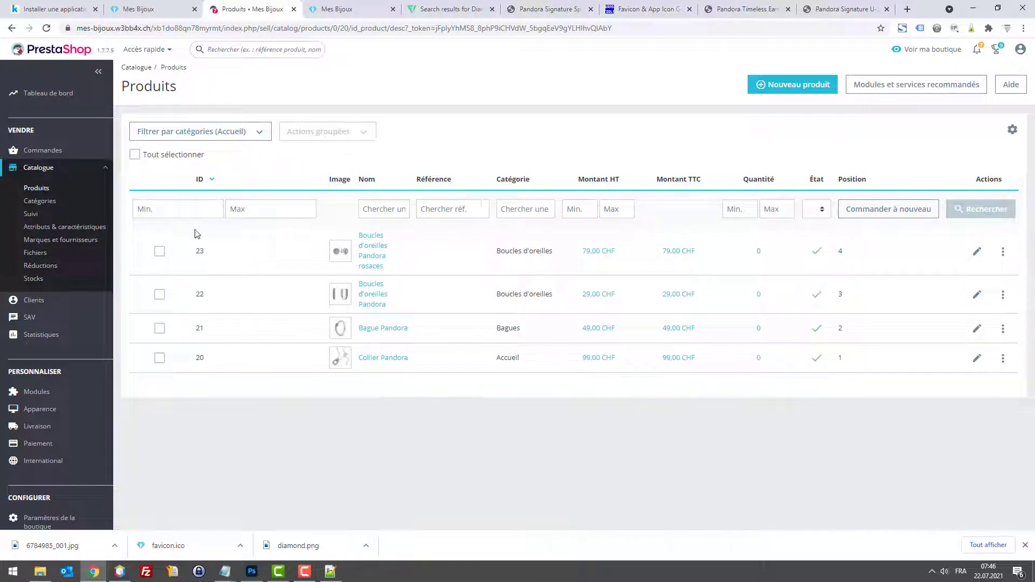
Step: Reapply the Accueil filter and enable Commander à nouveau for reordering positions
click(344, 261)
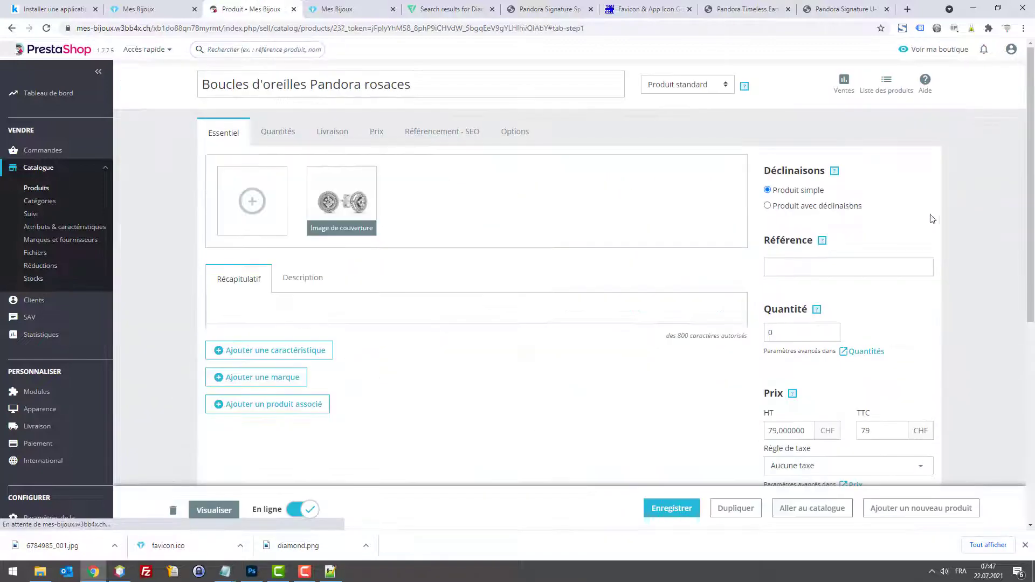
click(34, 189)
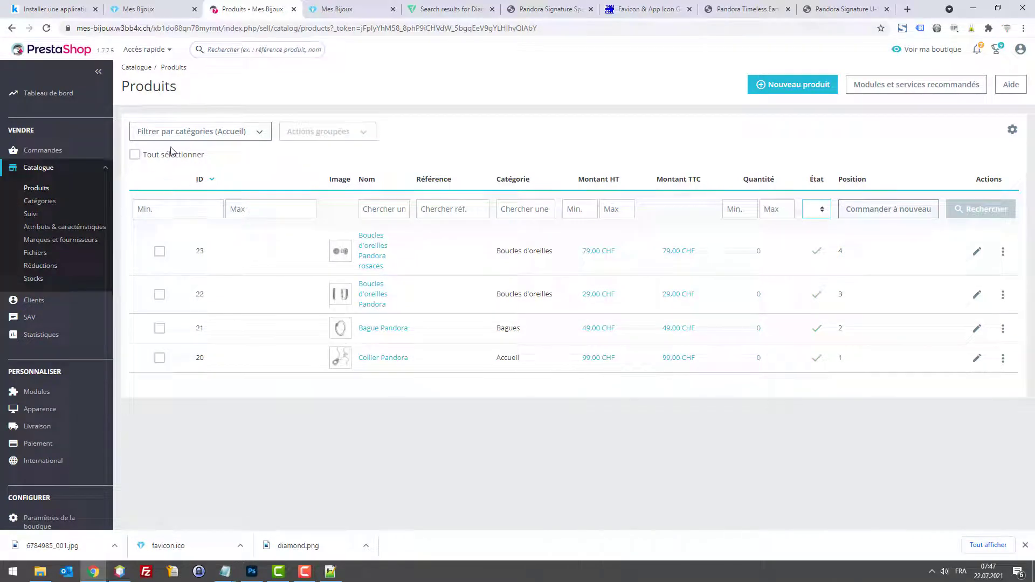
click(192, 135)
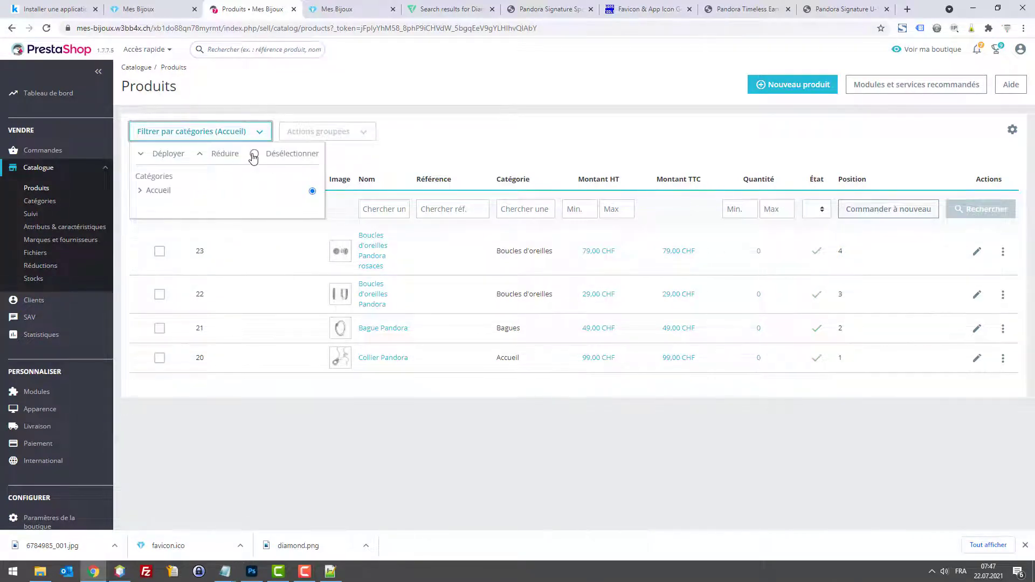
click(254, 153)
click(210, 139)
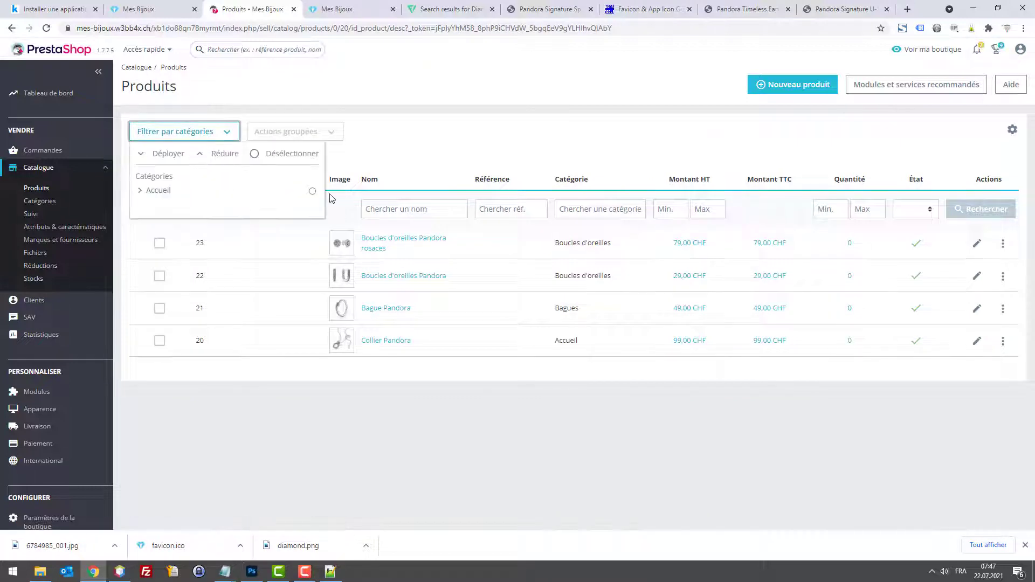
click(312, 193)
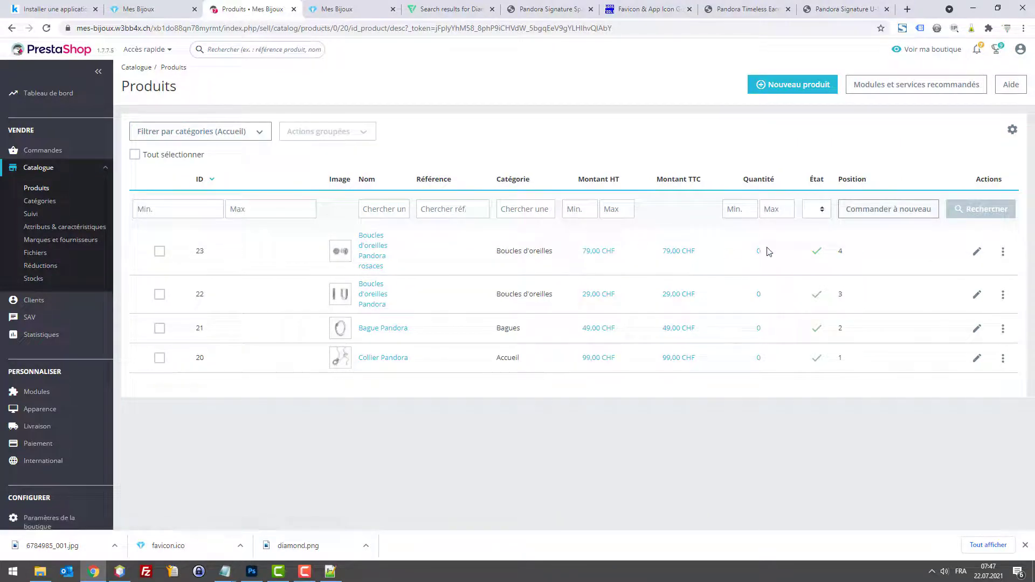
click(851, 215)
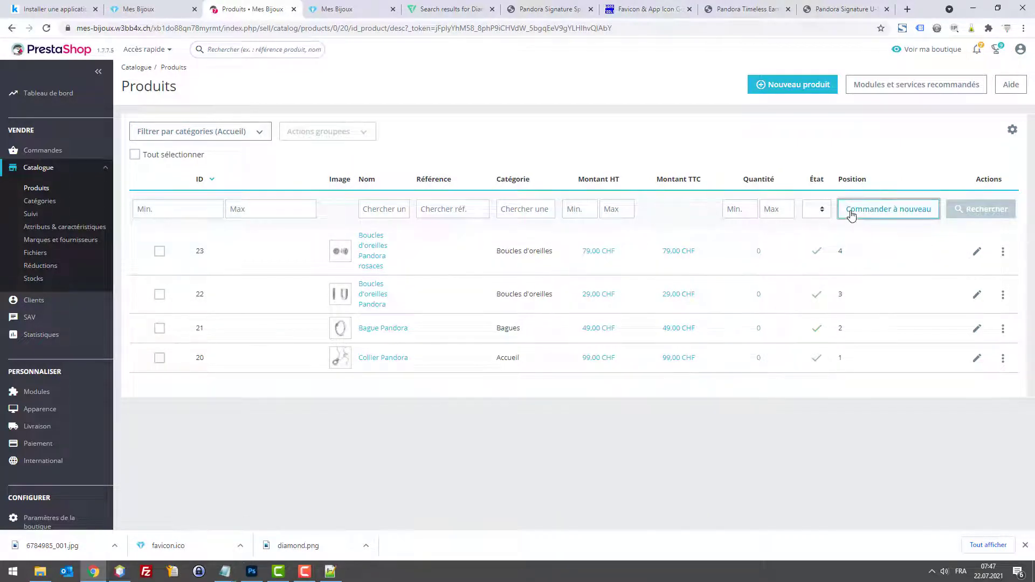
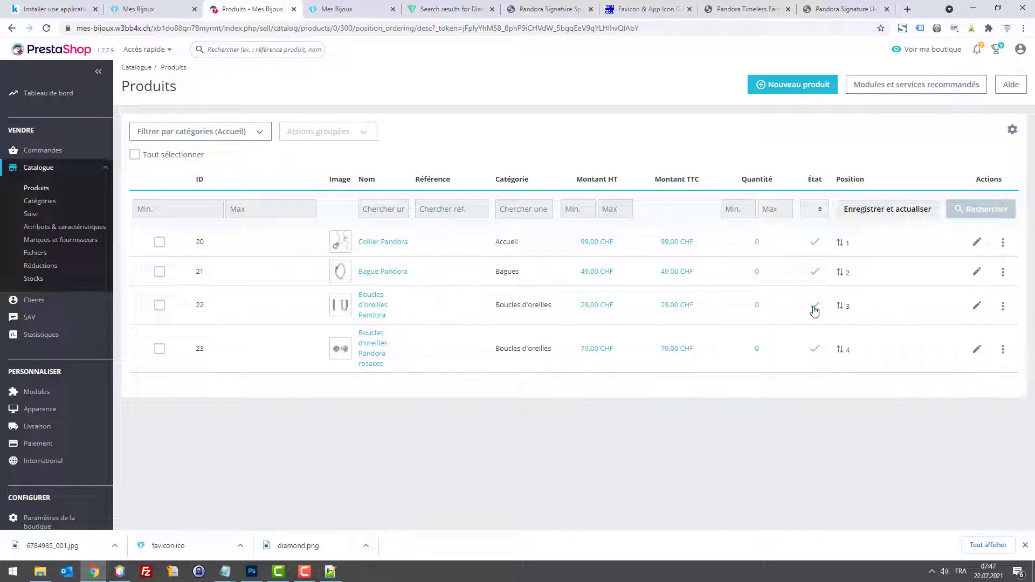
Step: Drag product 22, Boucles d'oreilles Pandora, to the top, save the order, and edit it
drag(818, 311, 808, 286)
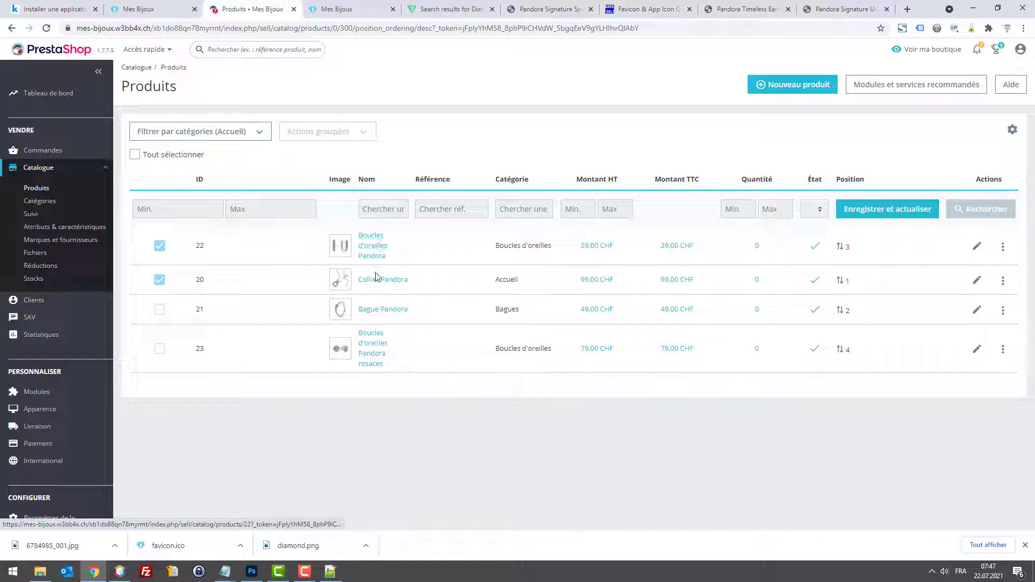
click(922, 212)
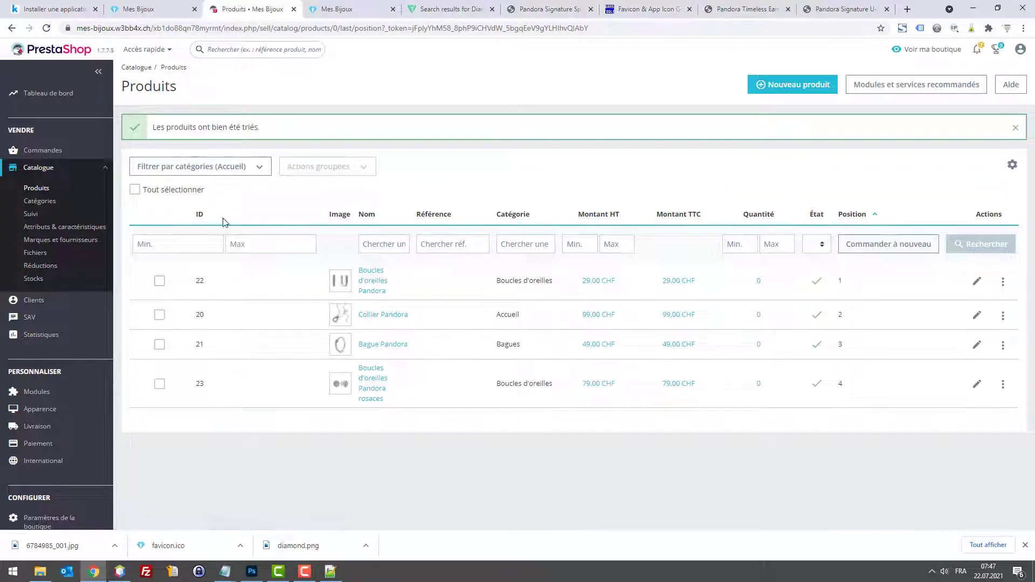
click(36, 188)
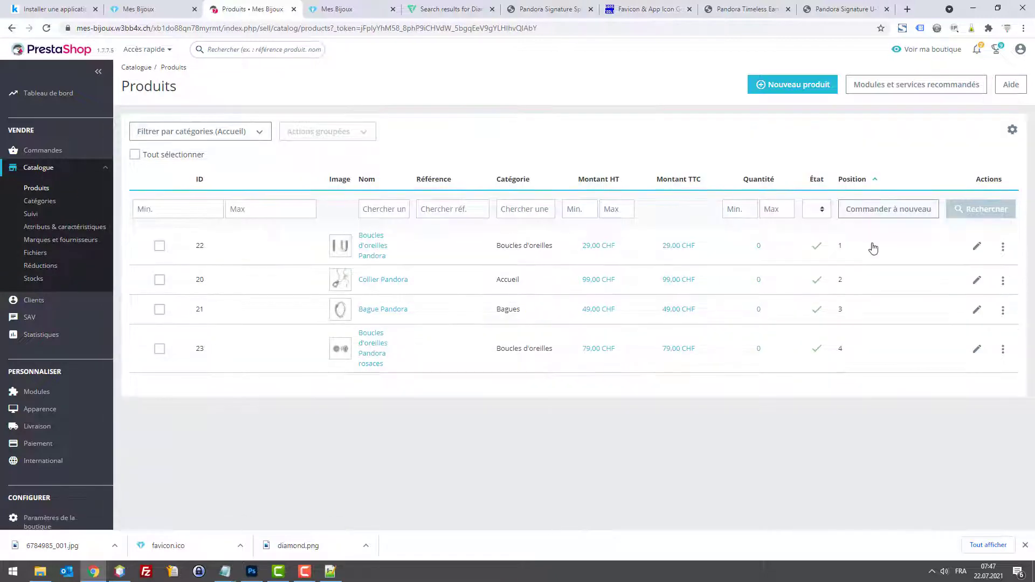
click(977, 248)
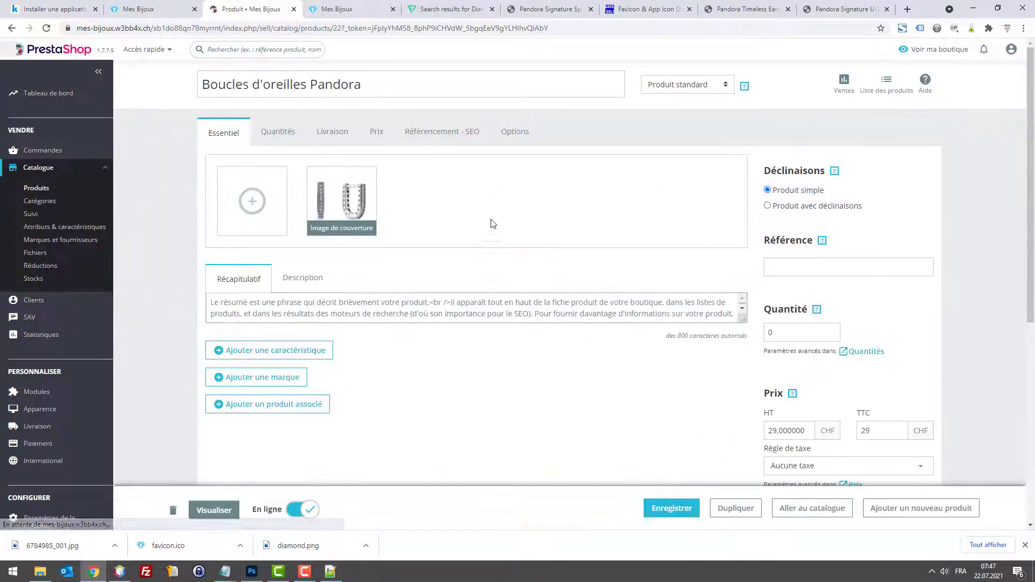
Step: Add ' en U' to the earrings' name, save, and check the reloaded storefront ordering
click(376, 87)
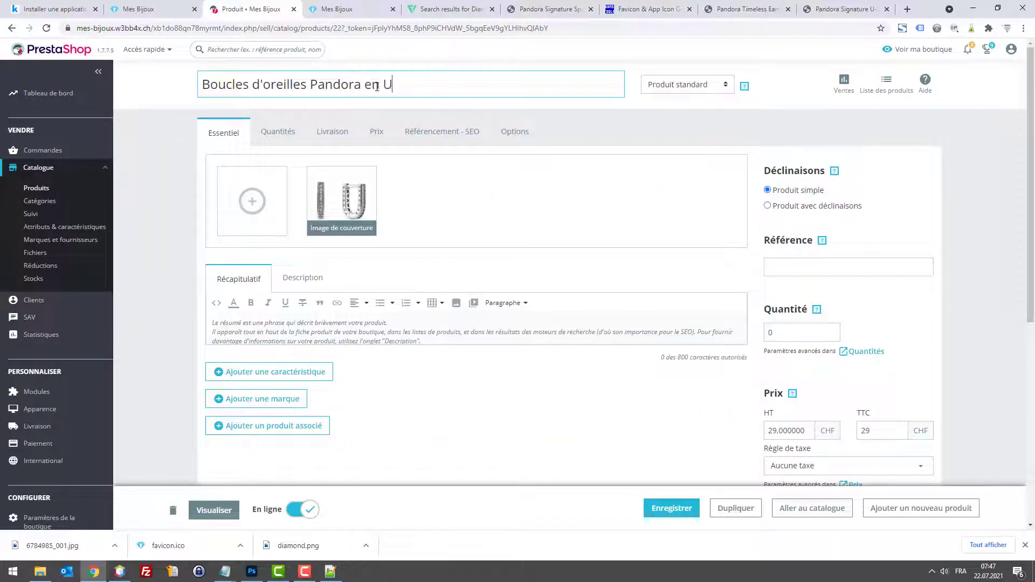
click(670, 507)
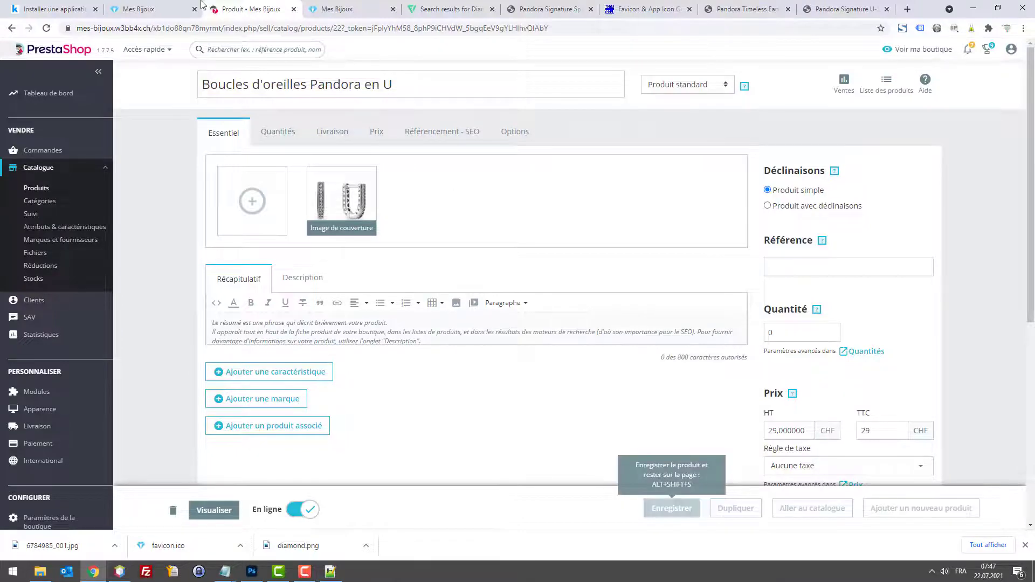
click(170, 9)
key(F5)
scroll(593, 254, down, 1)
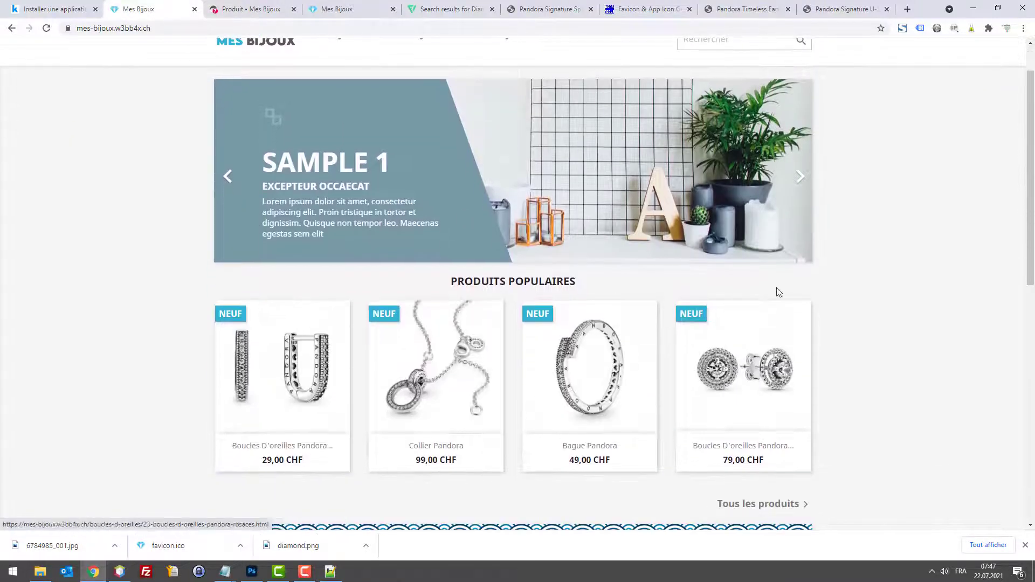
scroll(964, 259, up, 1)
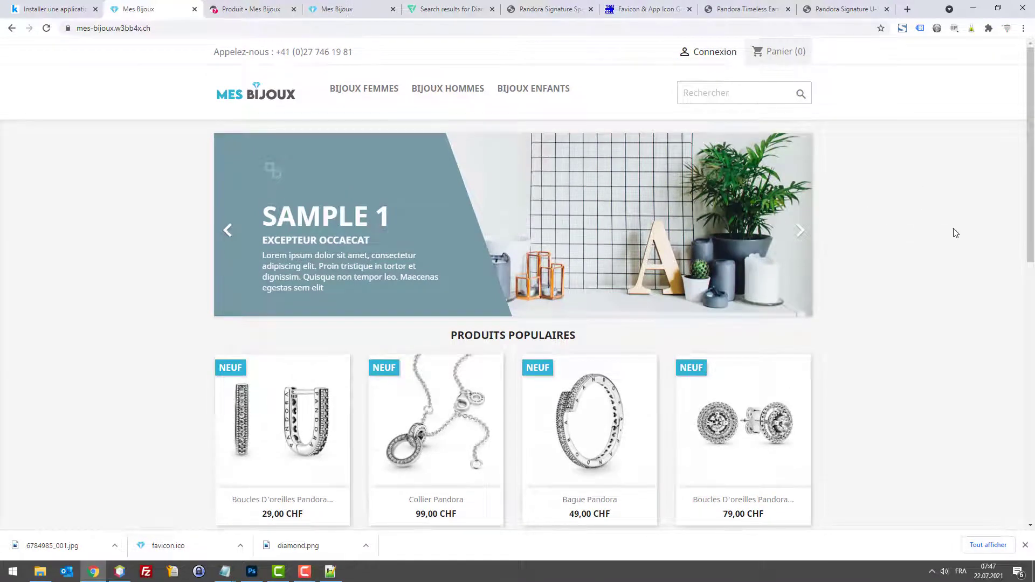
scroll(948, 232, down, 2)
scroll(889, 236, up, 1)
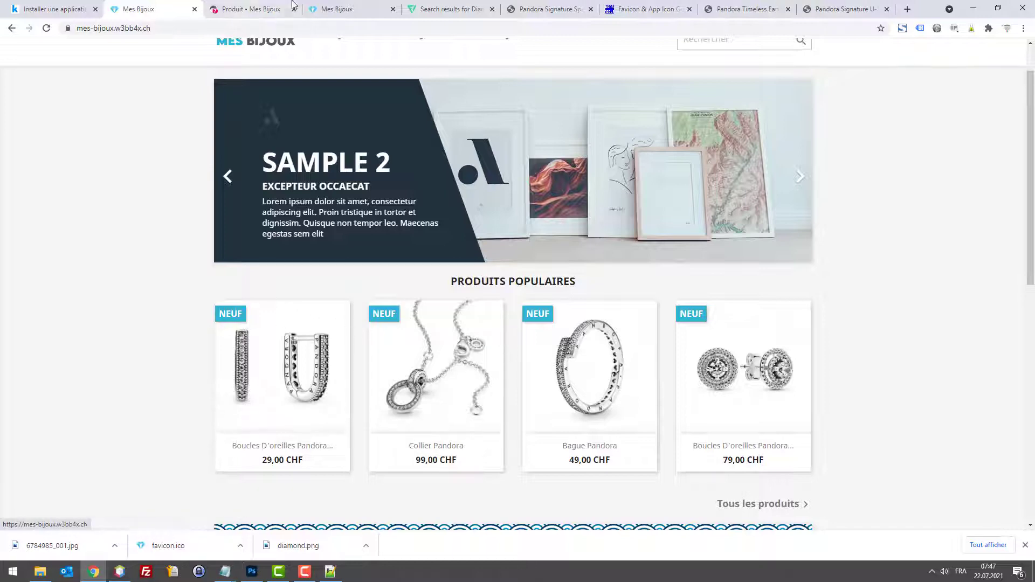
click(254, 8)
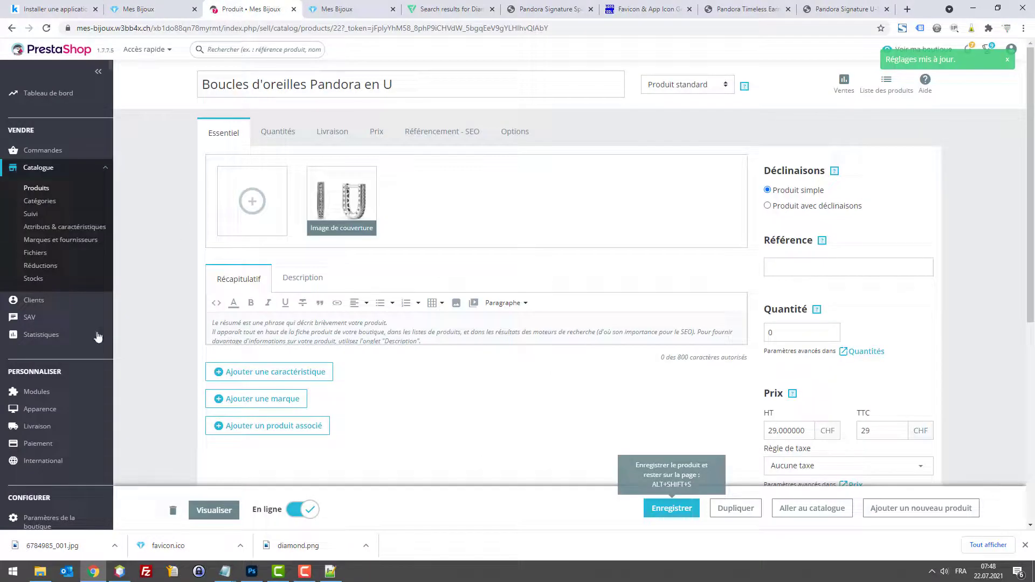
scroll(98, 336, down, 1)
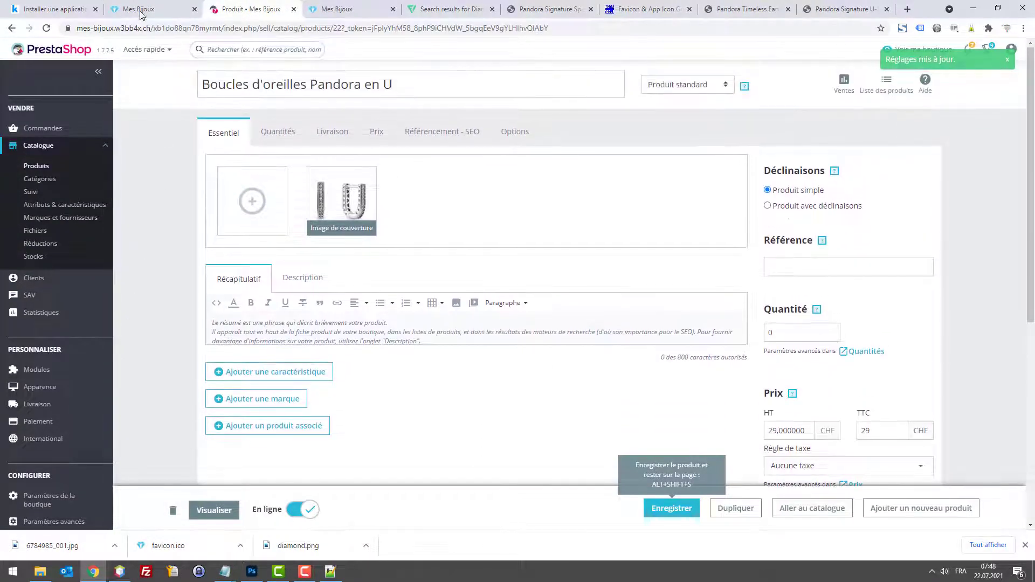
Step: Leave the product page and navigate to the International > Traductions settings page
click(141, 12)
click(225, 9)
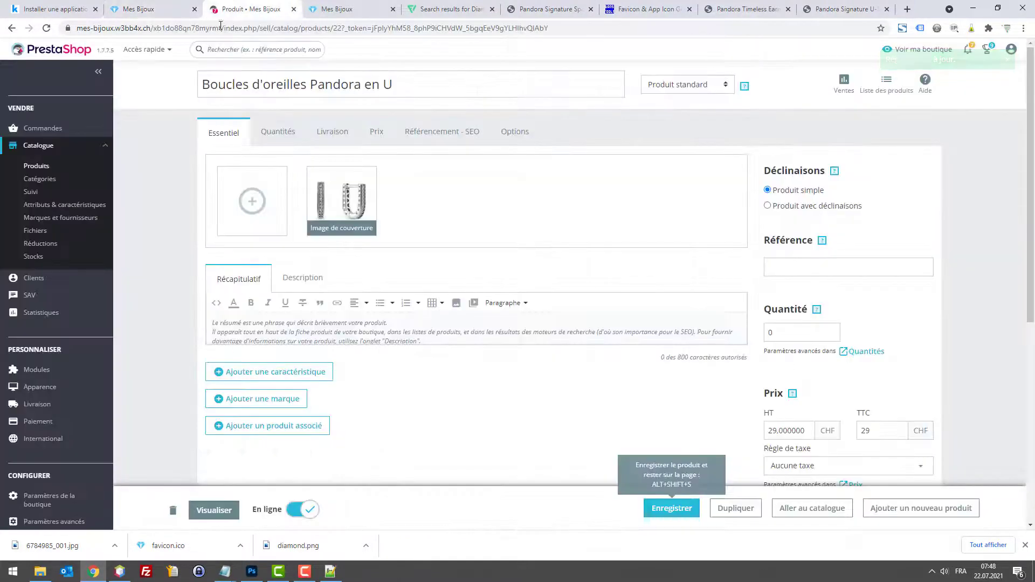
click(45, 499)
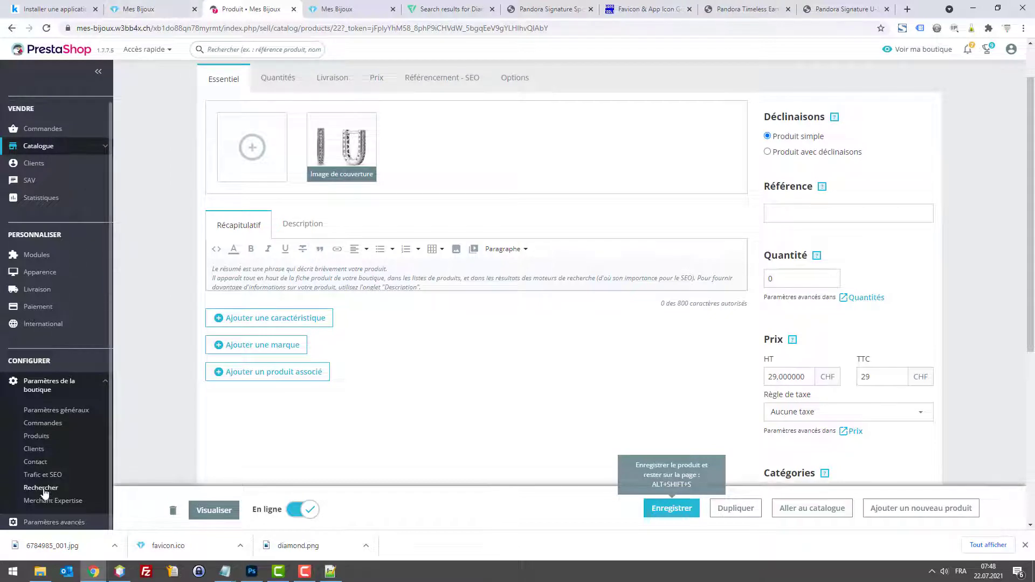
scroll(46, 493, down, 2)
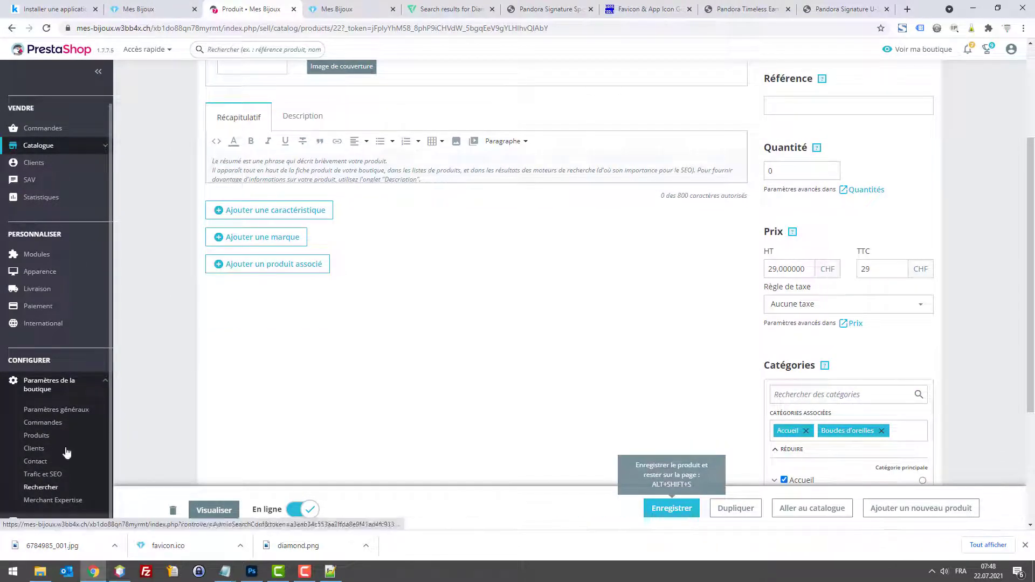
scroll(58, 431, down, 3)
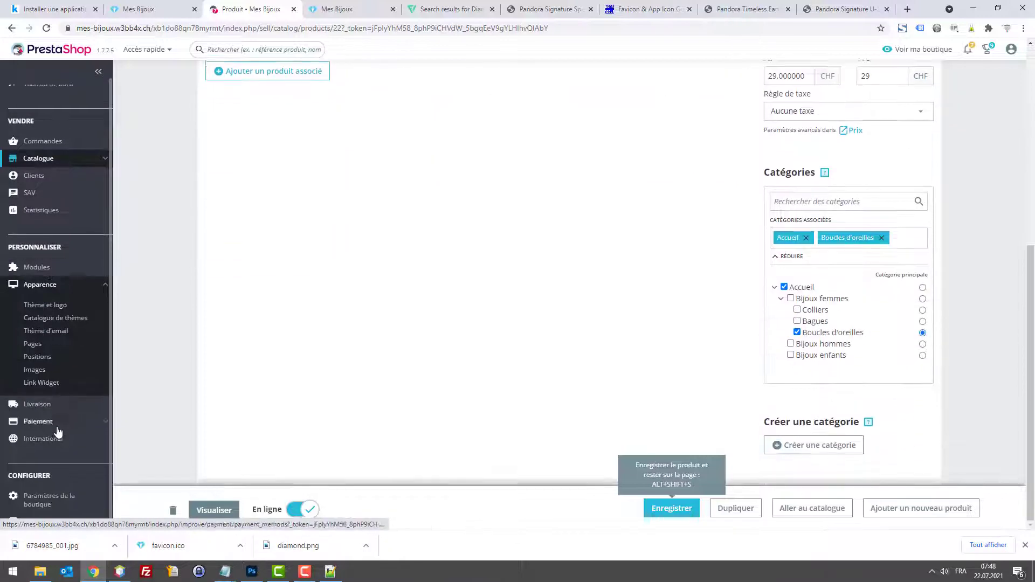
click(52, 408)
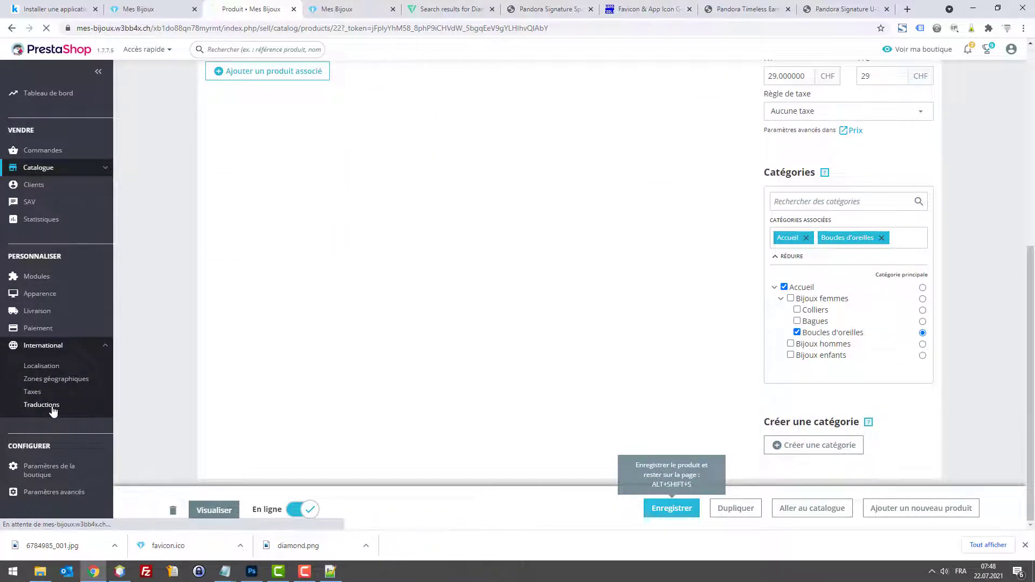
Step: Choose Traductions de thème for the classic theme in Français (French) and open the editor
click(543, 283)
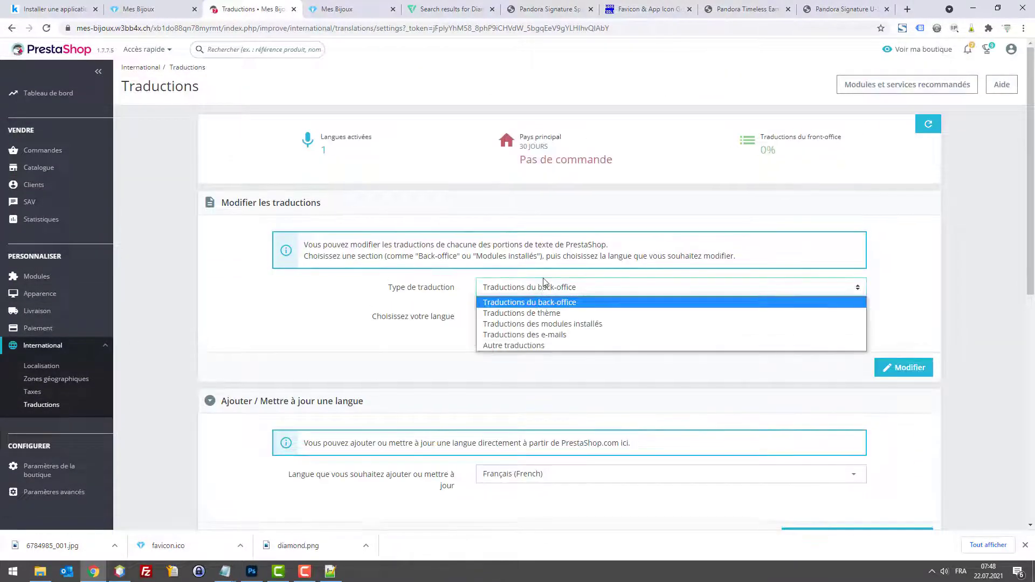
click(546, 314)
click(547, 316)
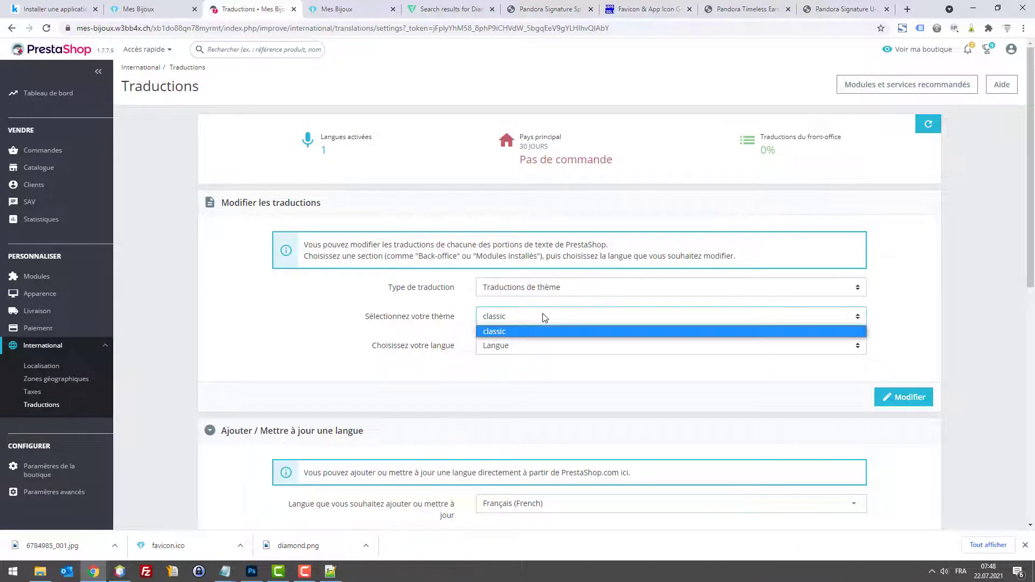
click(545, 318)
click(537, 347)
click(528, 371)
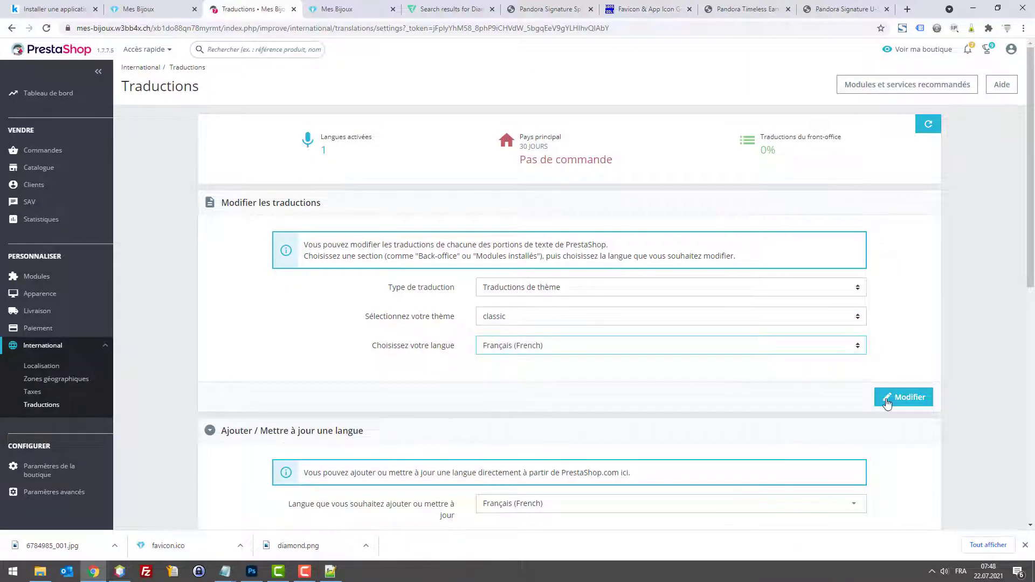
click(903, 396)
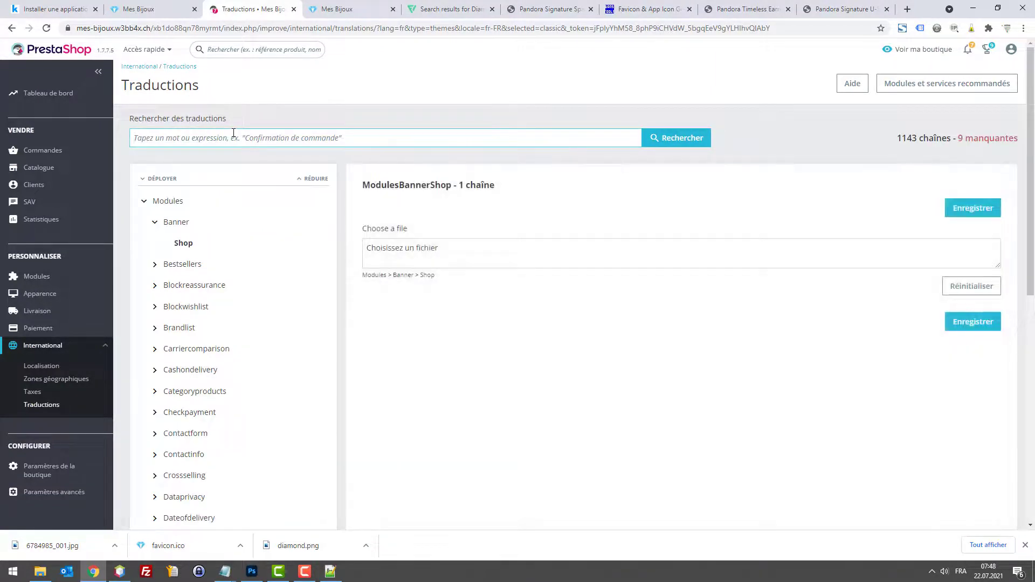
Step: Search the theme translations for 'neuf' and overwrite the Neuf translation text
click(178, 8)
click(231, 9)
text(neuf)
key(Return)
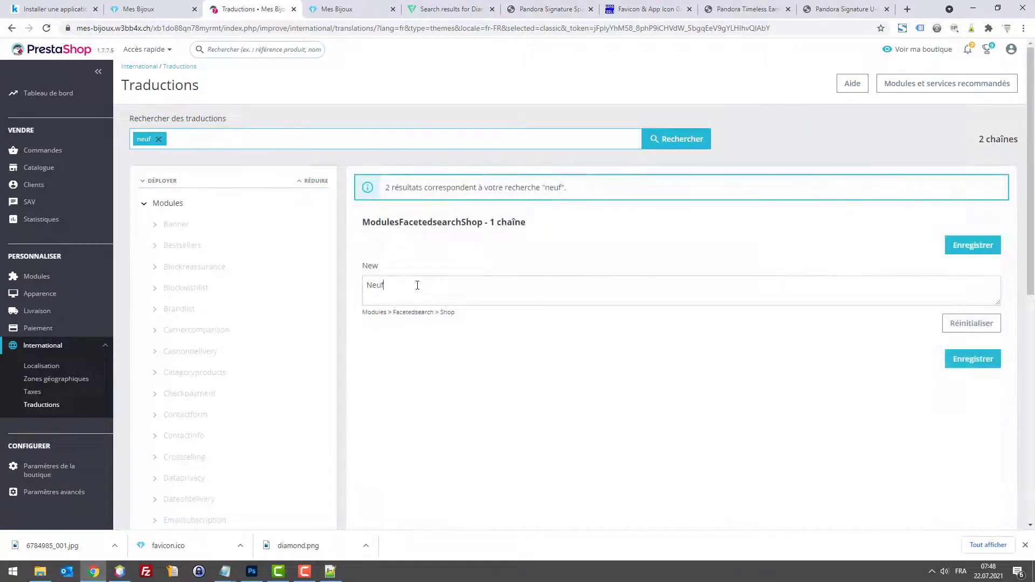
drag(418, 285, 330, 277)
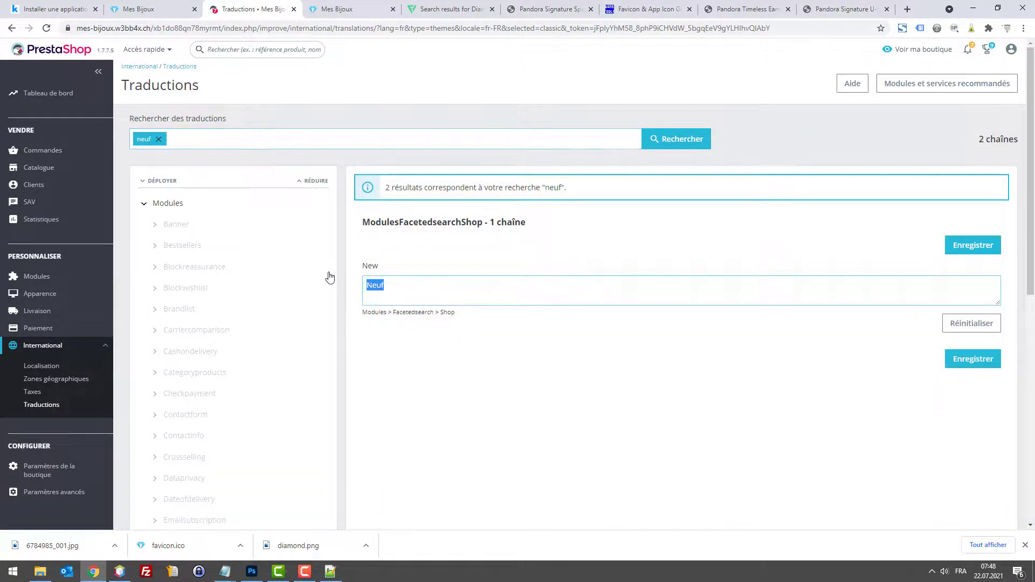
text(N)
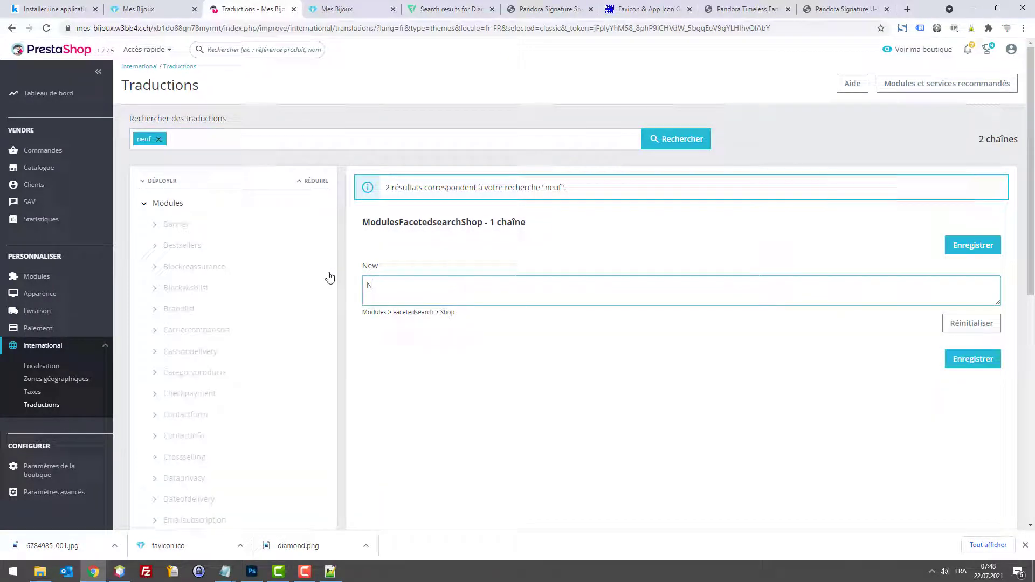
text(EN)
Step: Check the storefront, then bring up link options for Paramètres avancés > Performances
click(142, 6)
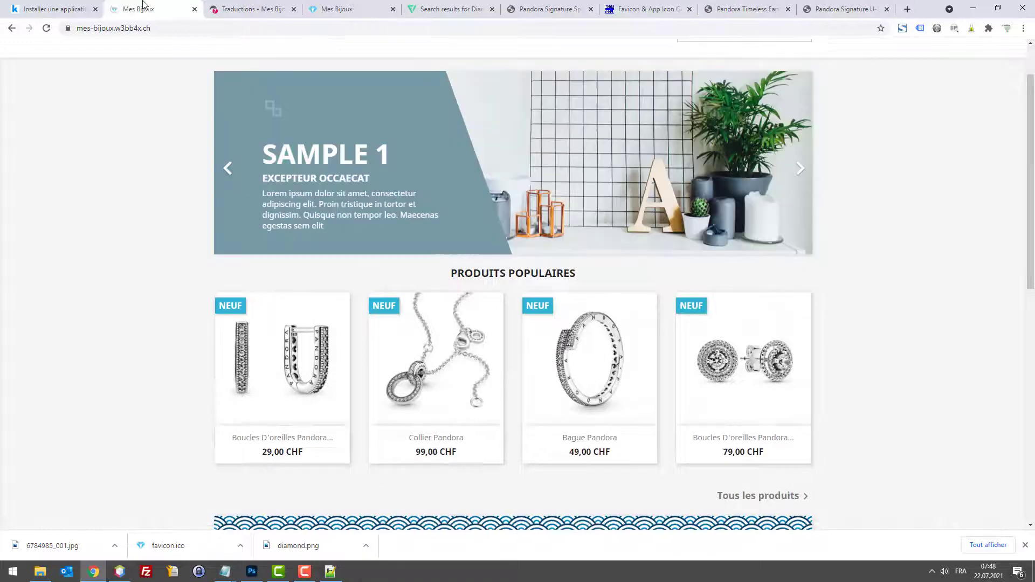
click(249, 7)
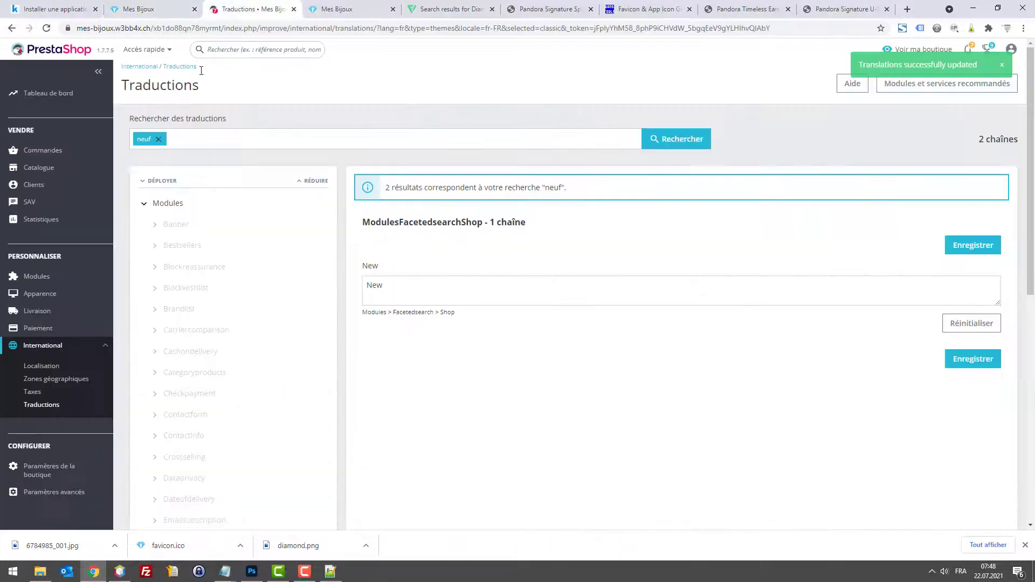
mouse_move(55, 487)
right_click(54, 464)
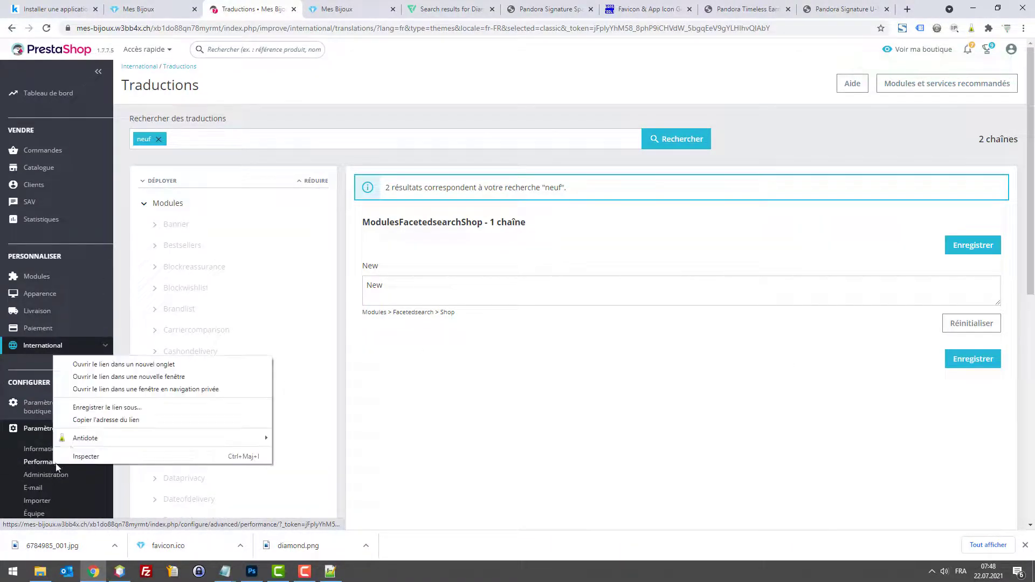
Step: In a new Performances tab, recompile templates on update, turn Smarty cache off, and save
click(105, 368)
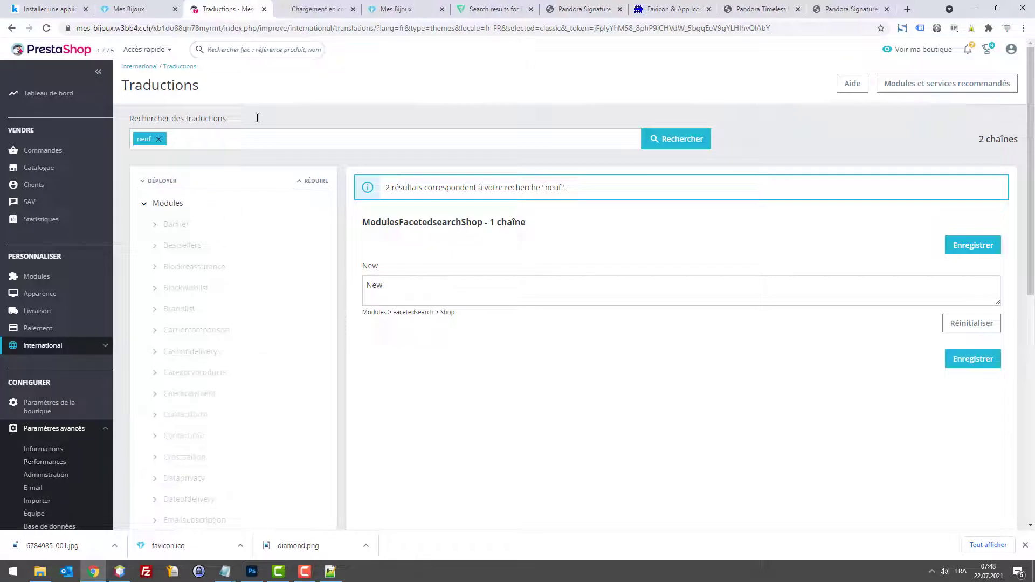
click(309, 5)
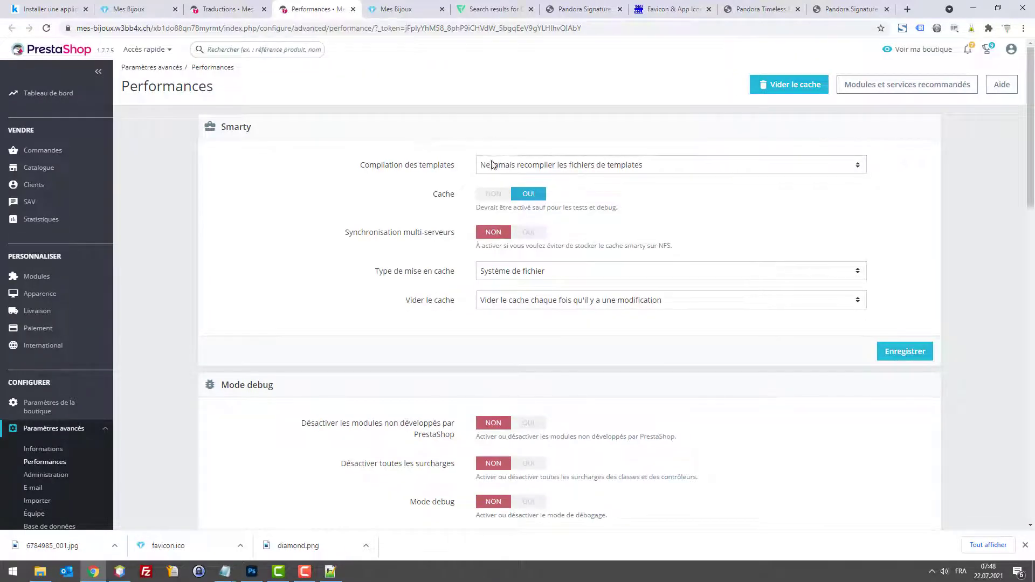
click(506, 165)
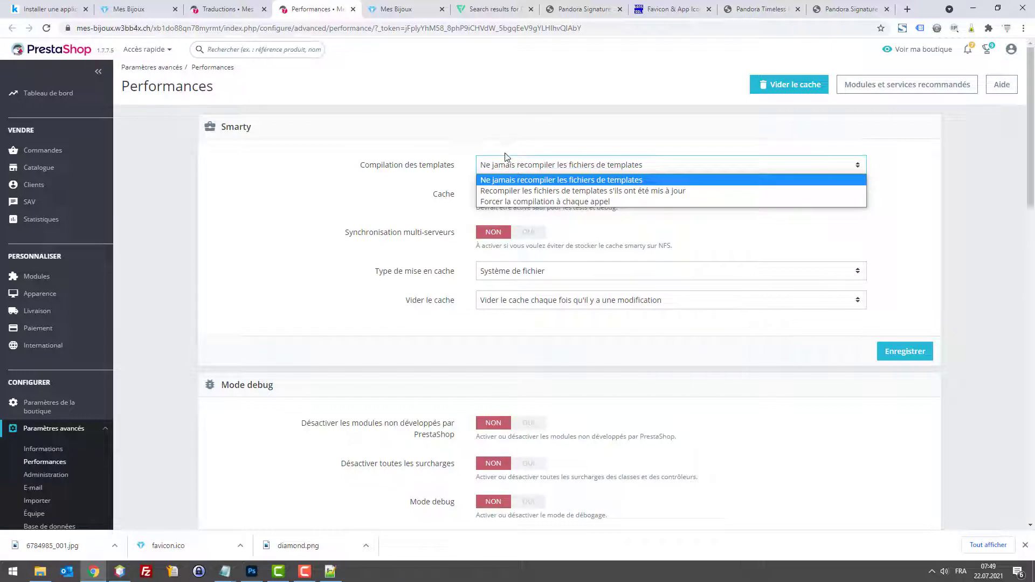
click(527, 192)
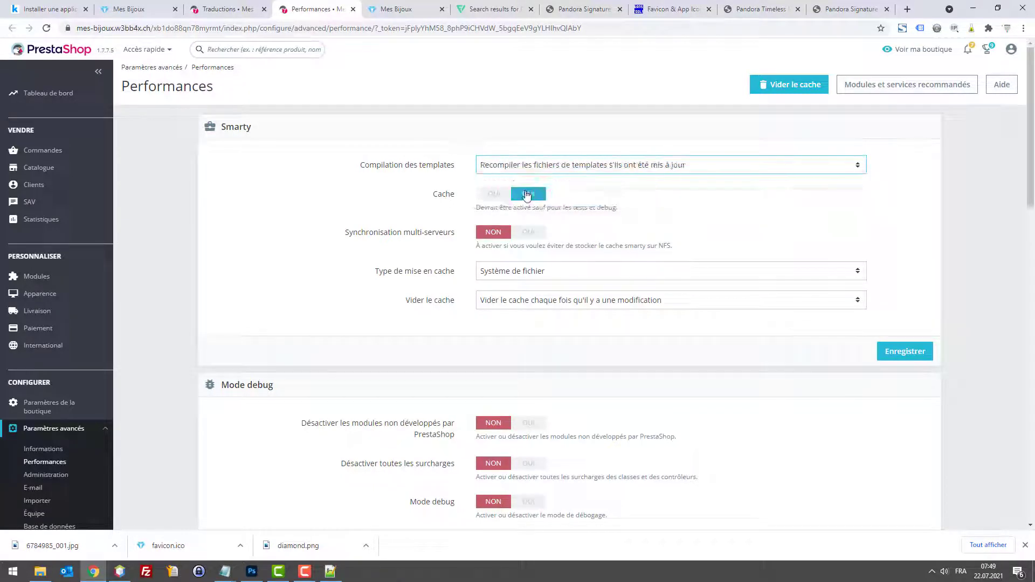
click(482, 194)
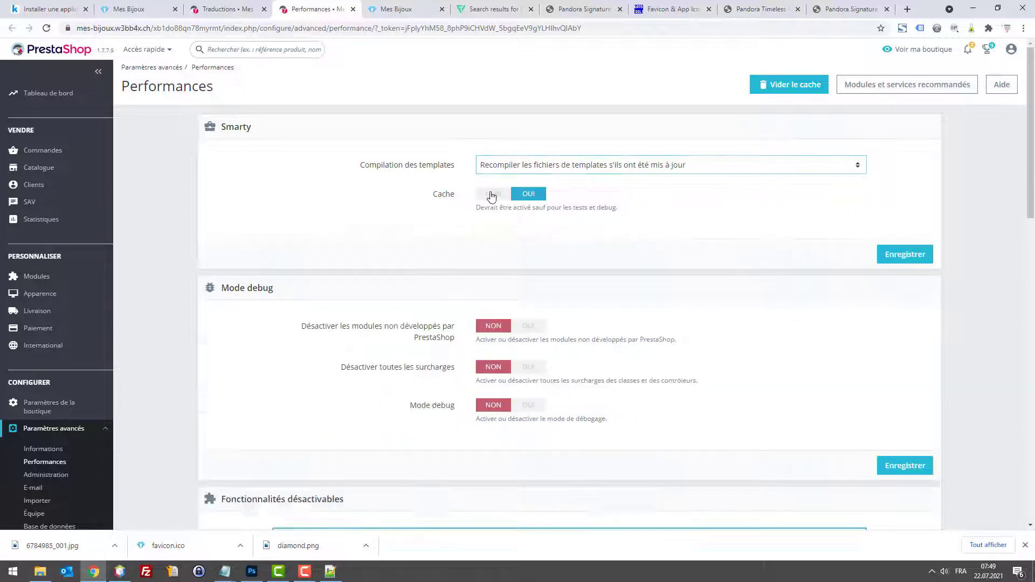
click(891, 265)
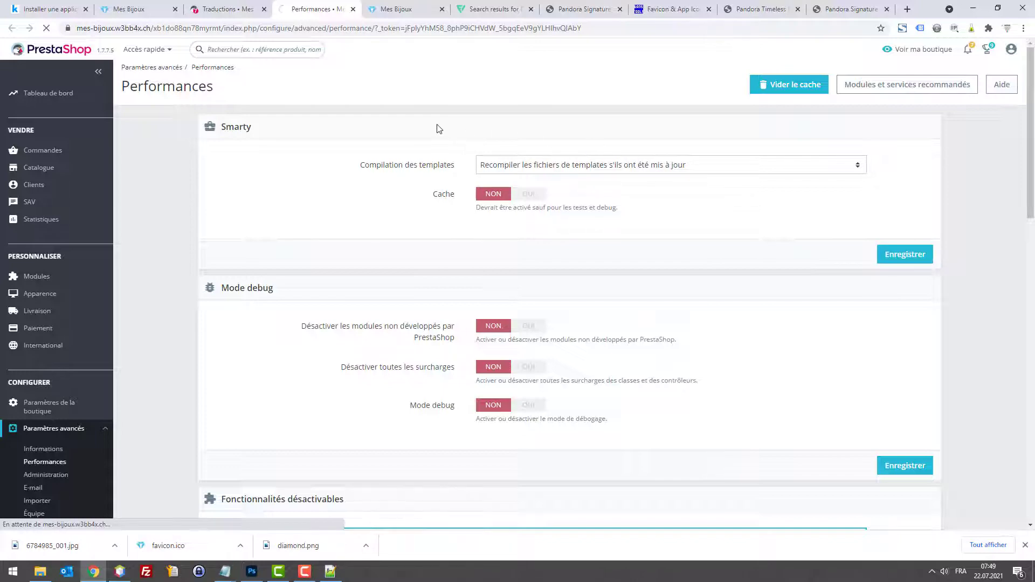
Step: Back in the translations search results, save the New translation replacing Neuf
click(208, 6)
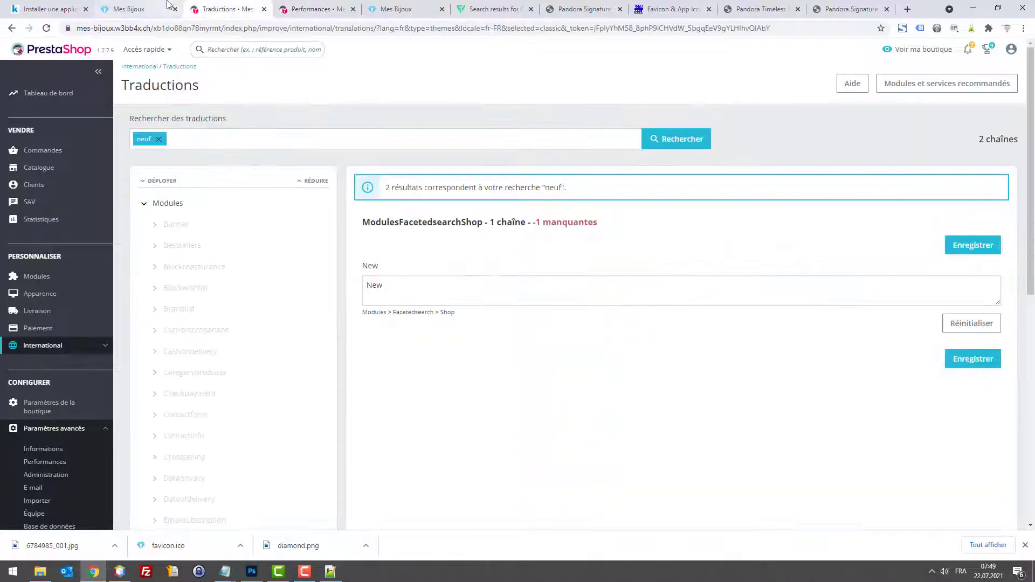
click(144, 7)
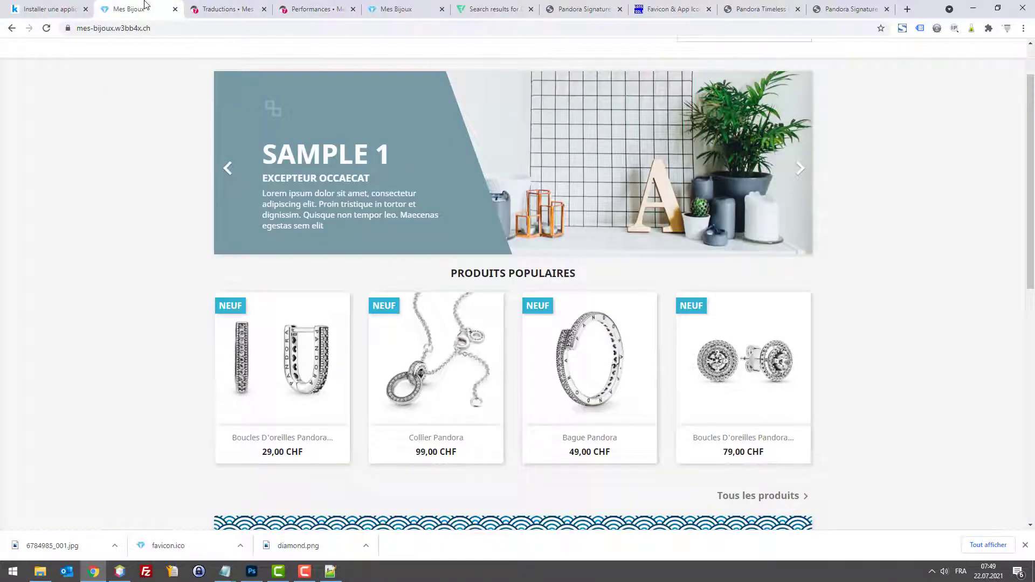
click(221, 8)
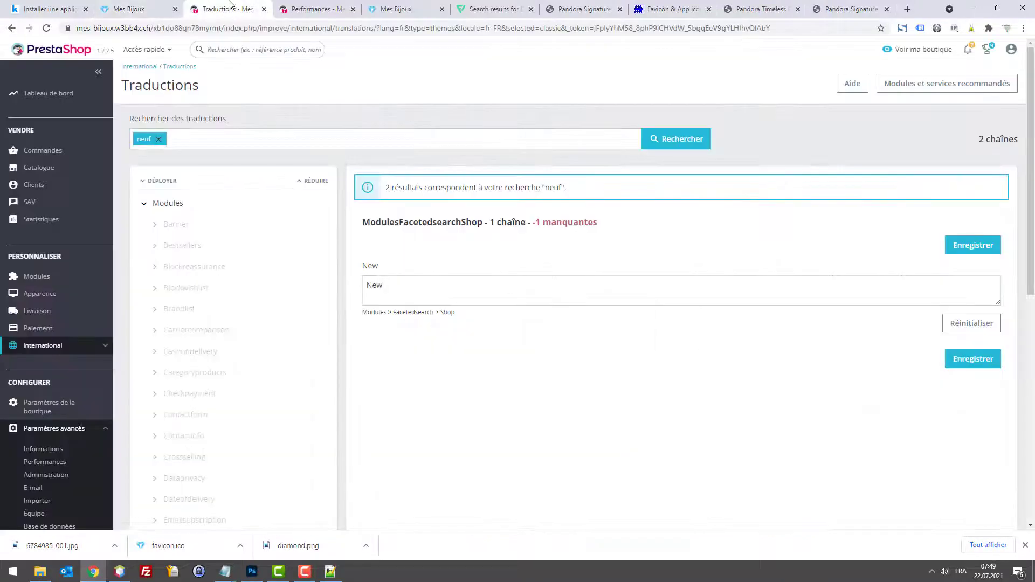
click(978, 362)
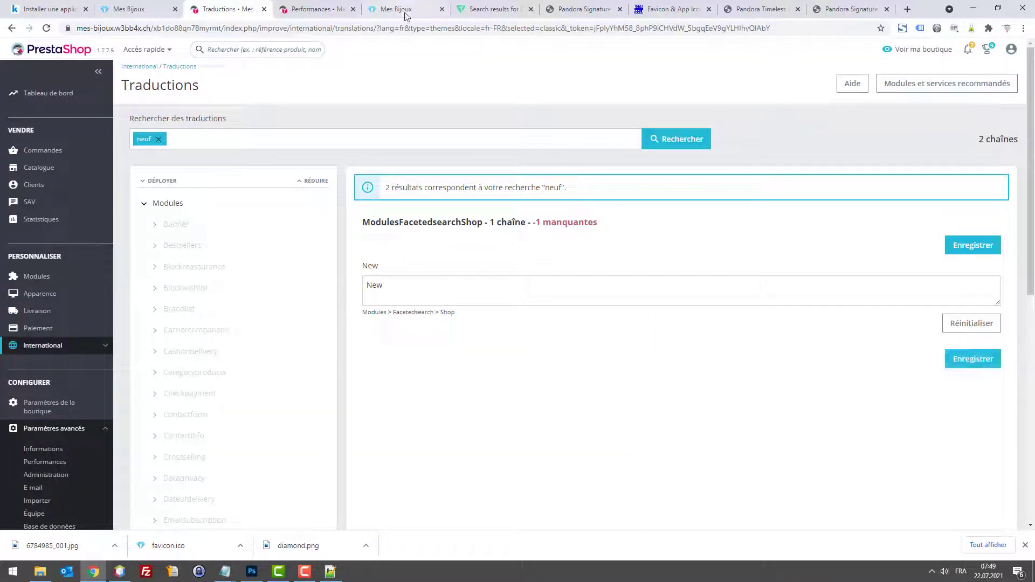
Step: Clear all caches with Vider le cache, check the storefront, and return to translations
click(301, 8)
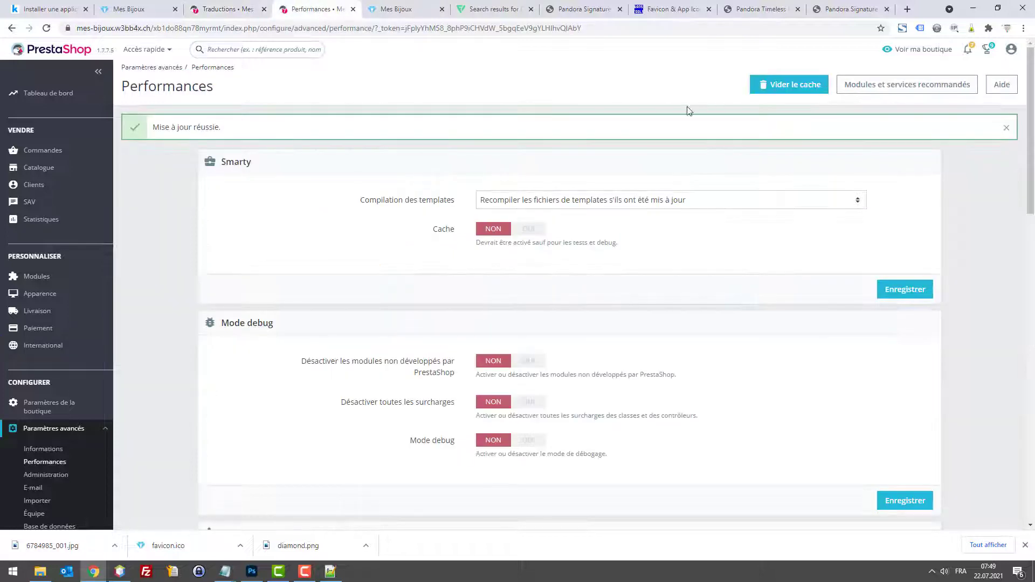
click(773, 85)
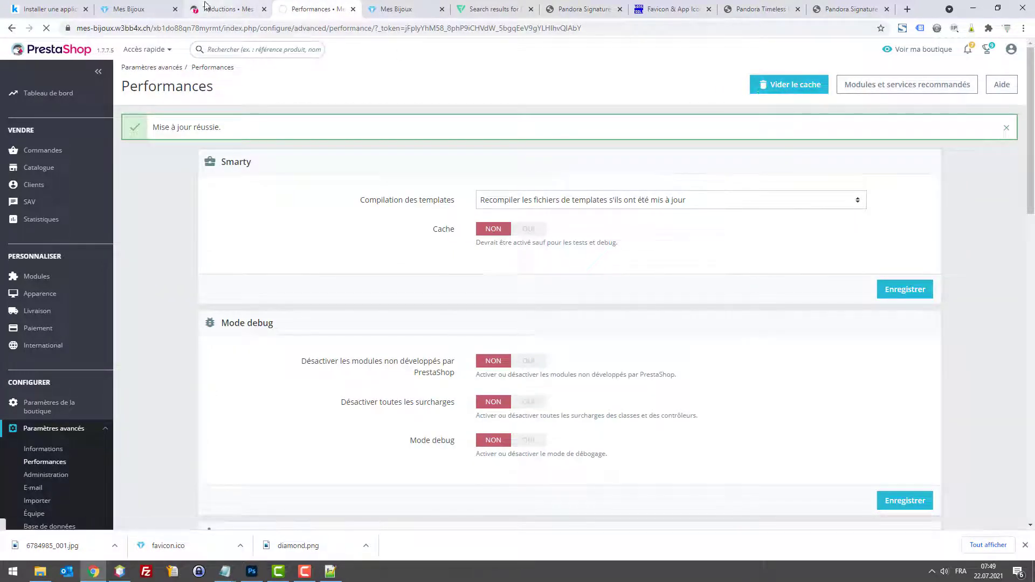
click(146, 6)
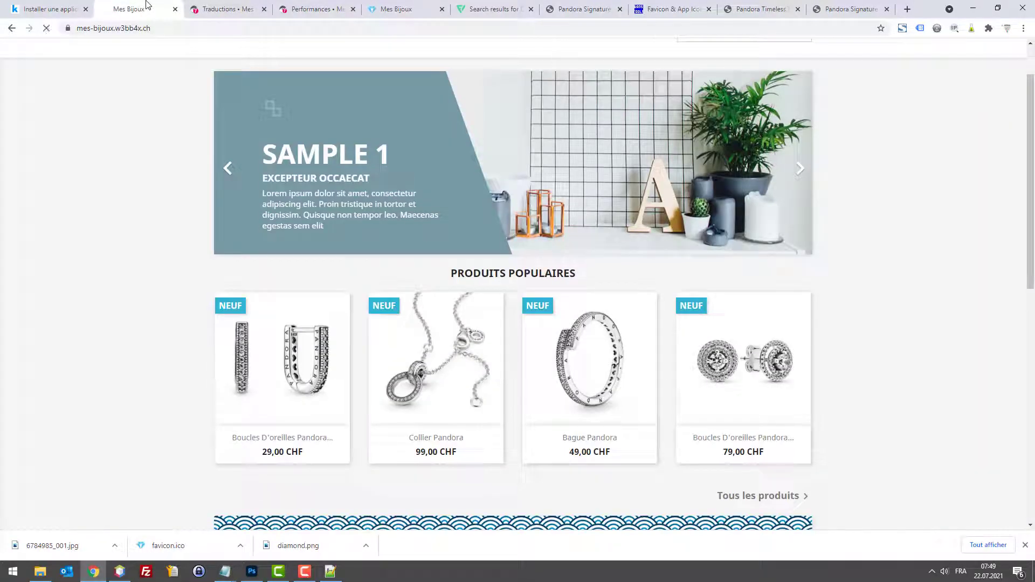
scroll(458, 281, down, 5)
scroll(458, 270, up, 5)
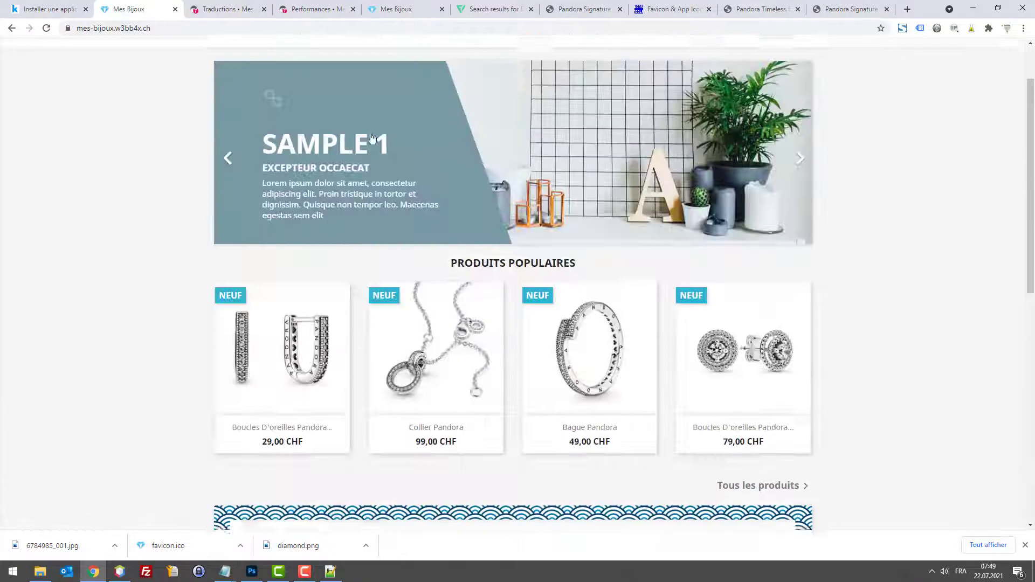
click(296, 7)
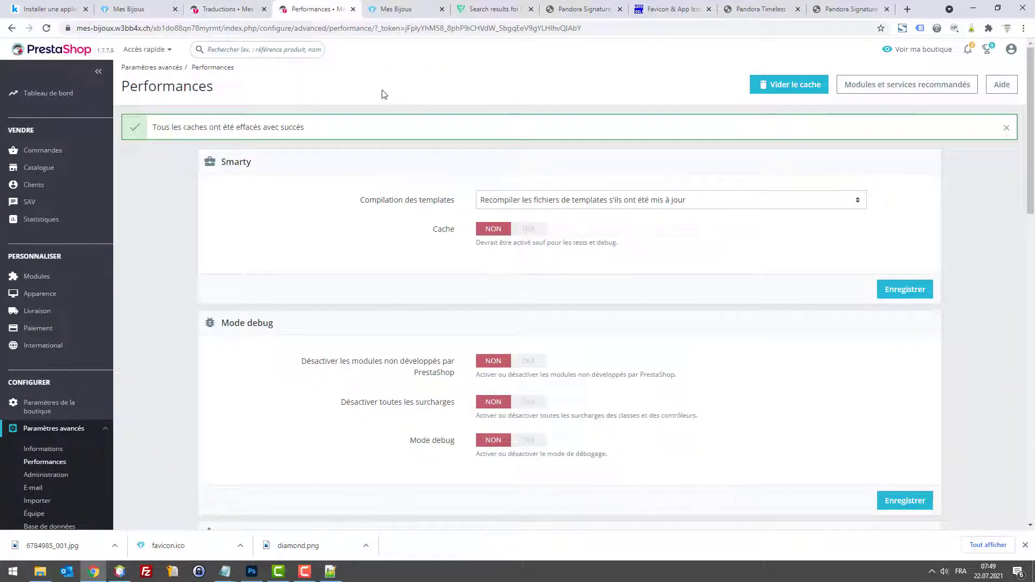
click(257, 11)
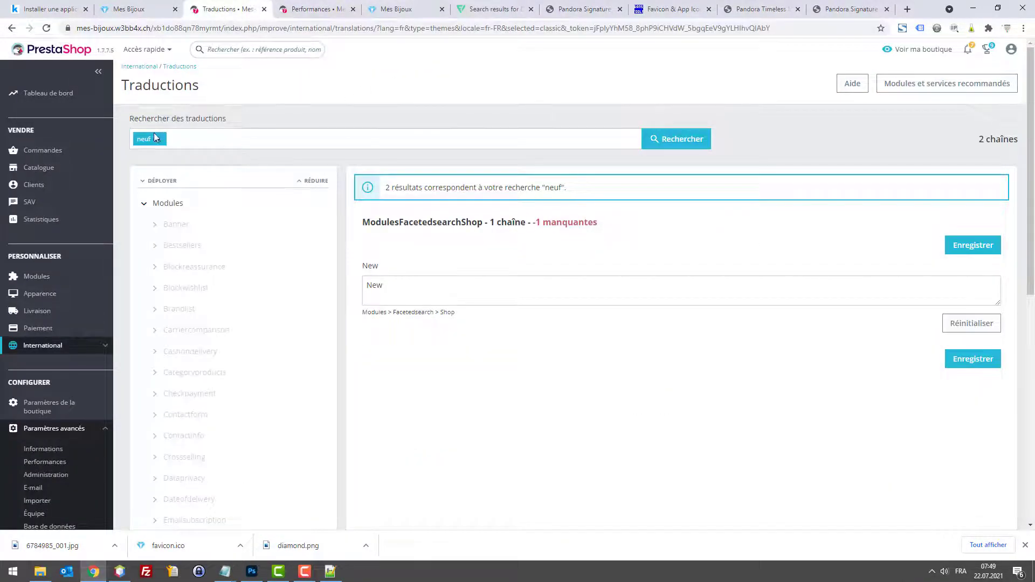
Step: Clear the search filter and reopen the theme translations editor in Français
click(157, 139)
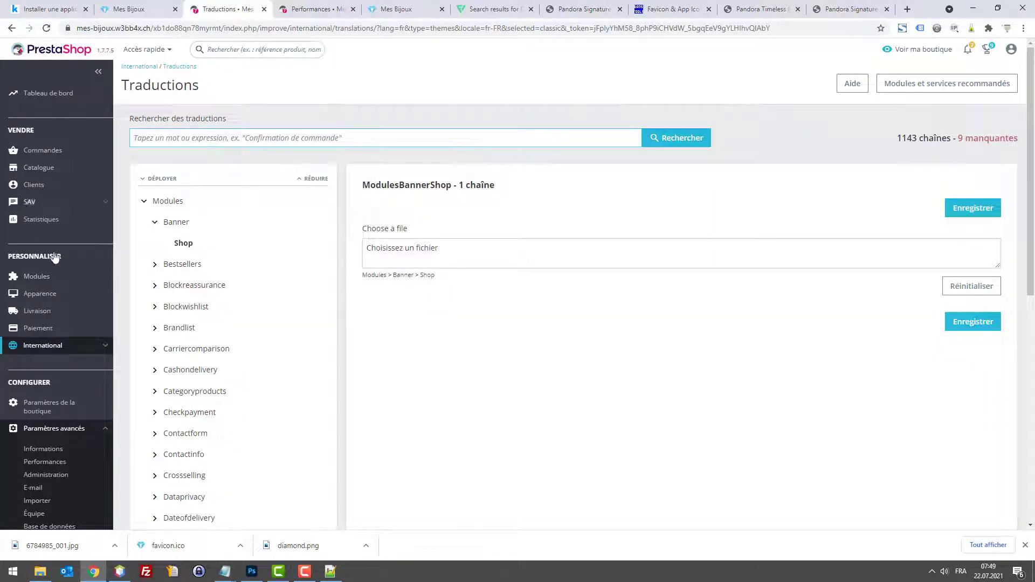
mouse_move(33, 351)
click(52, 407)
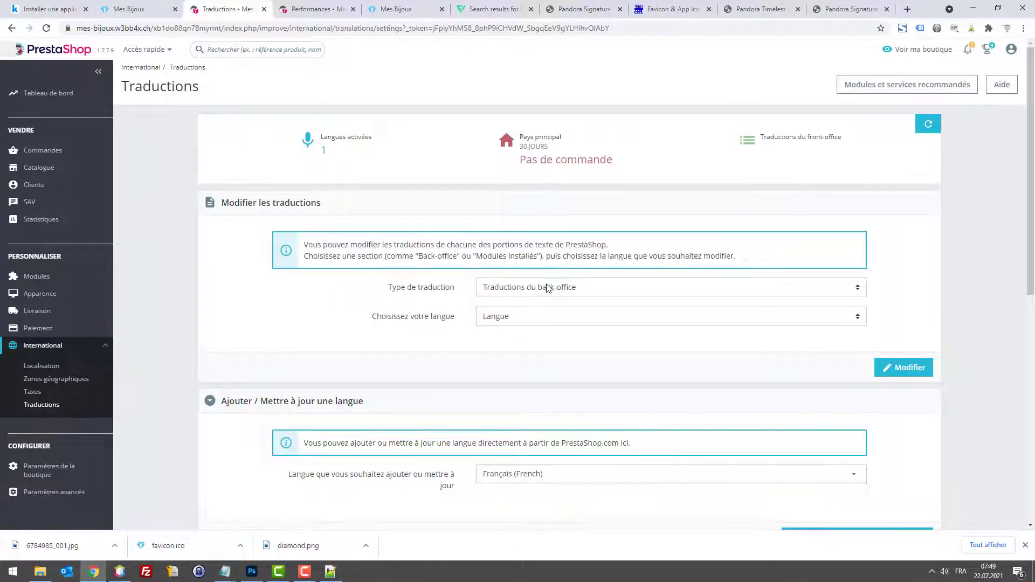
click(552, 291)
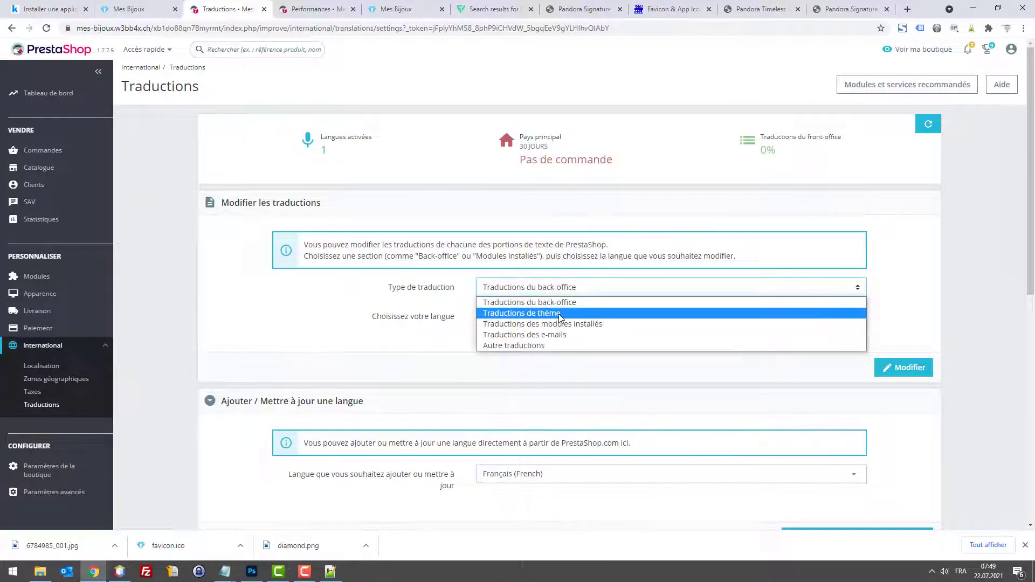
click(558, 314)
click(526, 346)
click(527, 370)
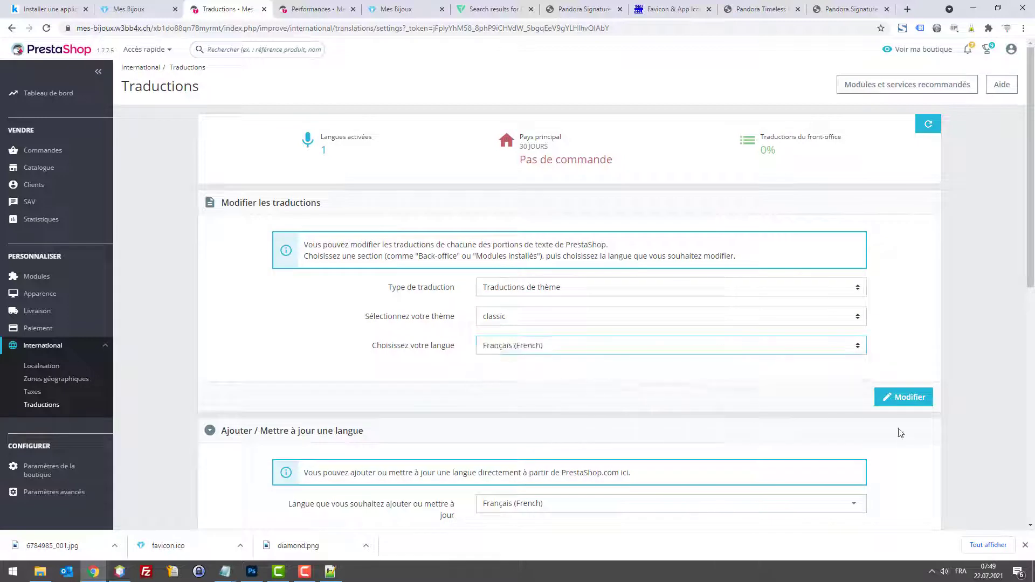
click(903, 399)
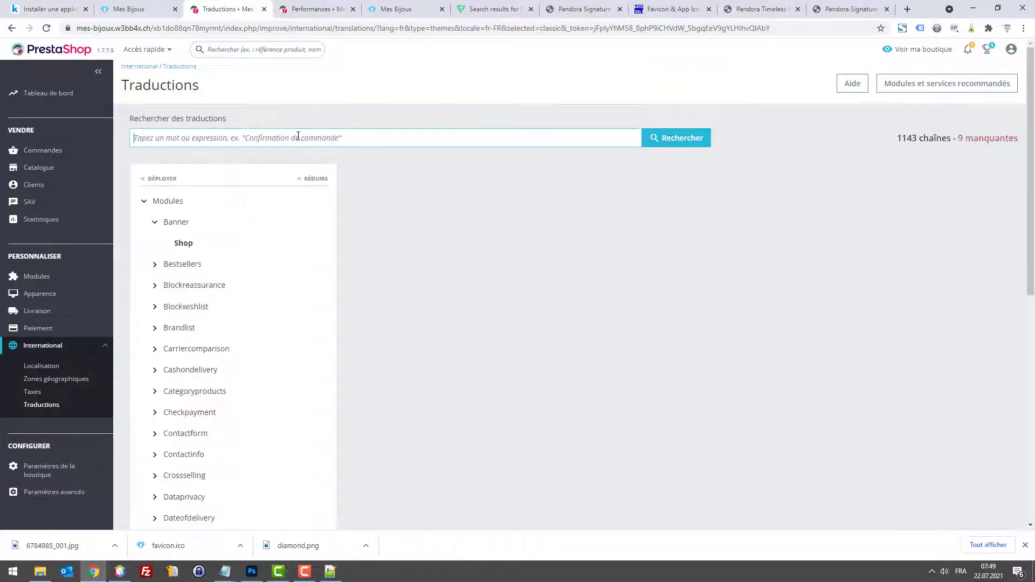
Step: Search translations for 'news', then 'neuf', select the New text, and return to Traductions
text(news)
key(Return)
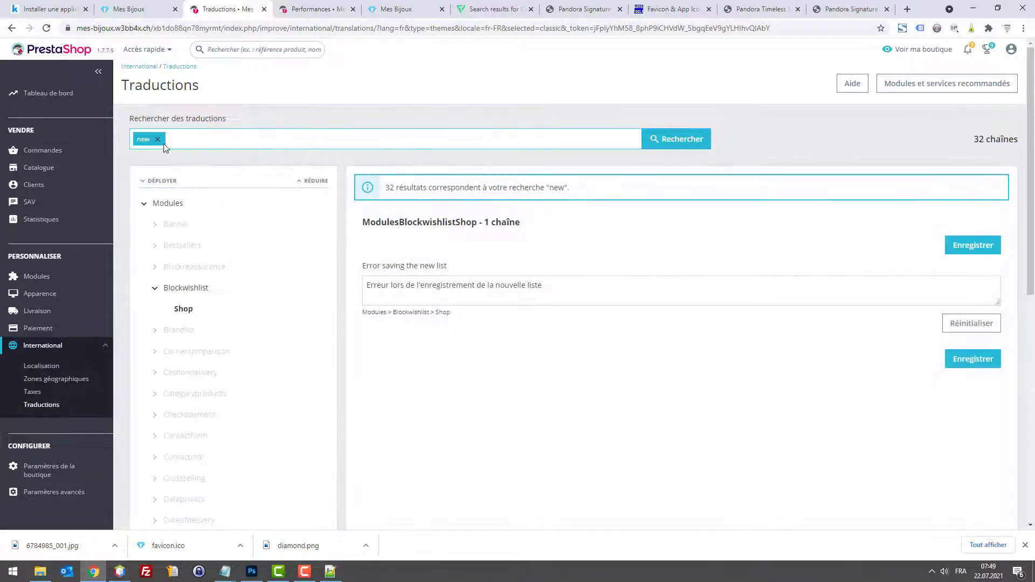
click(157, 140)
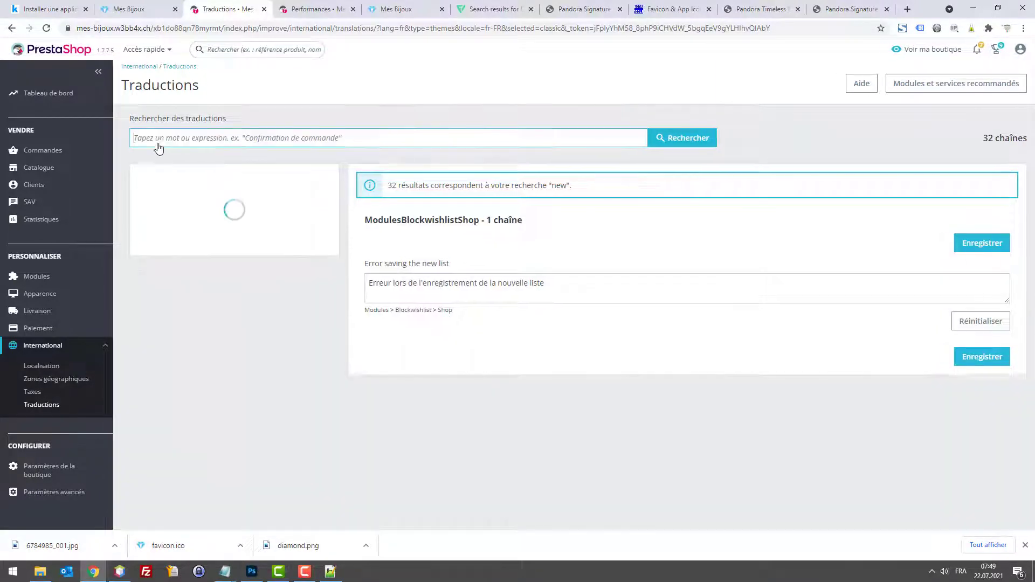
text(nou)
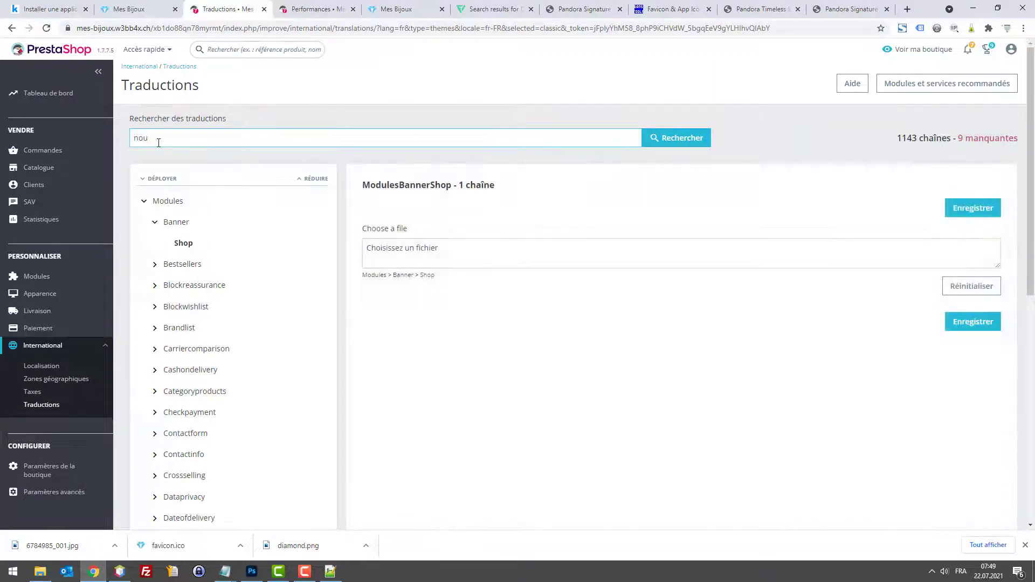
click(135, 8)
click(226, 9)
text(euf)
key(Return)
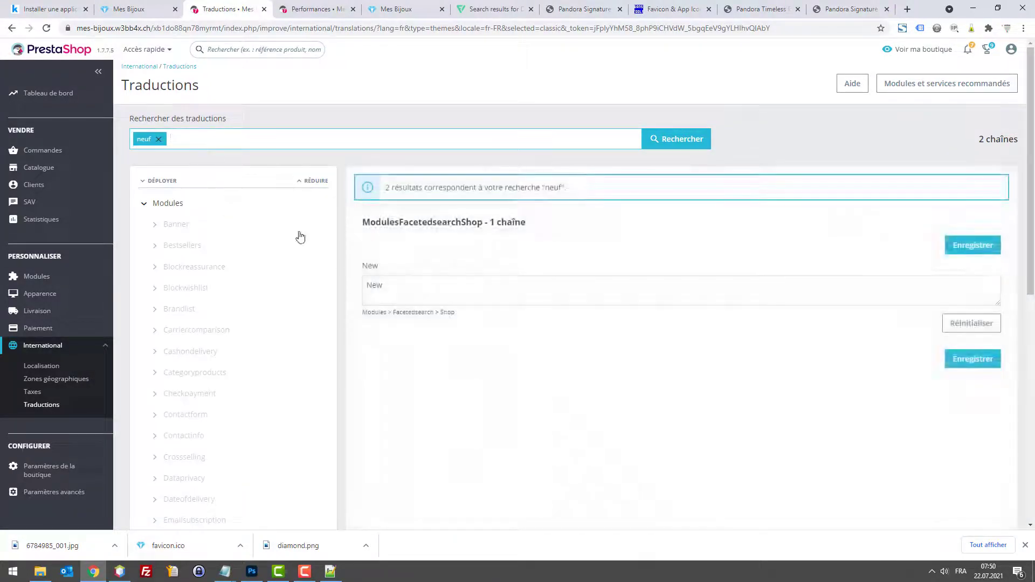
click(409, 289)
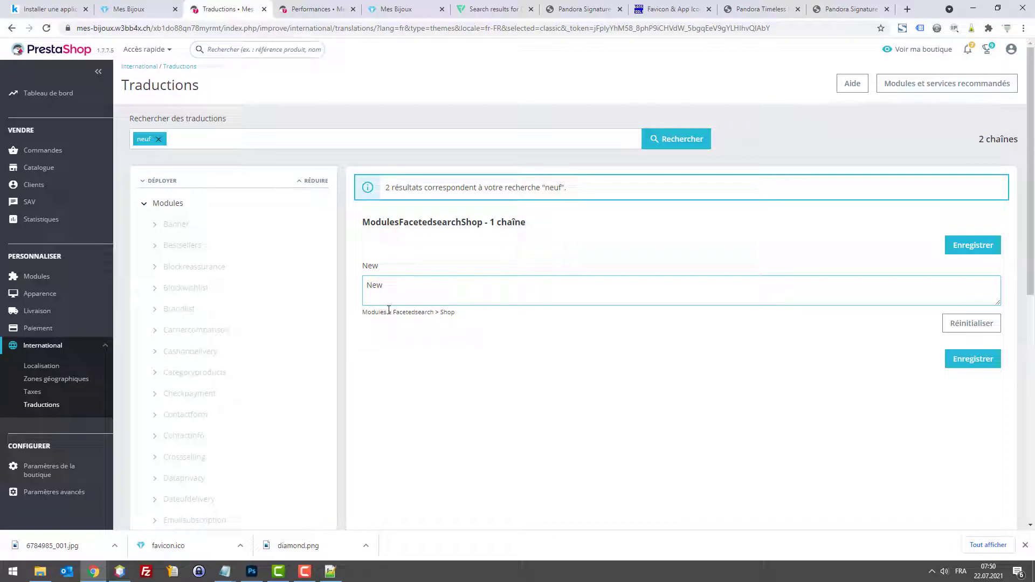
click(51, 405)
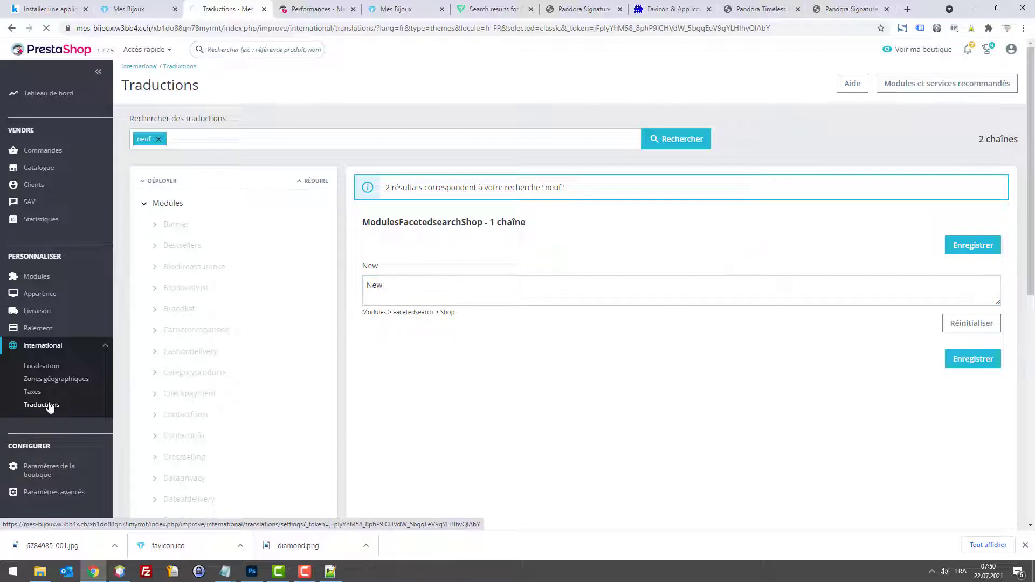
click(544, 272)
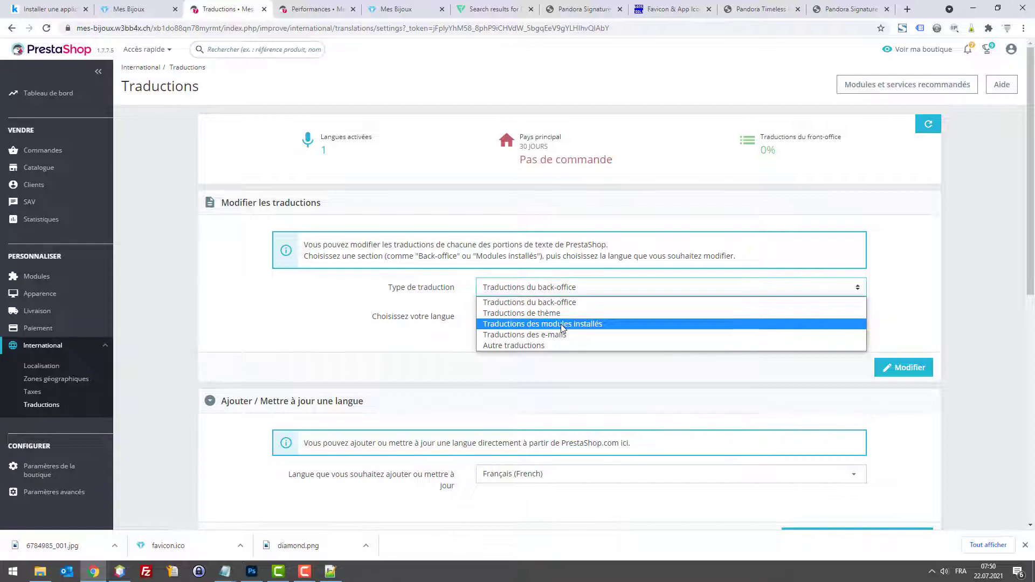
click(561, 324)
click(561, 324)
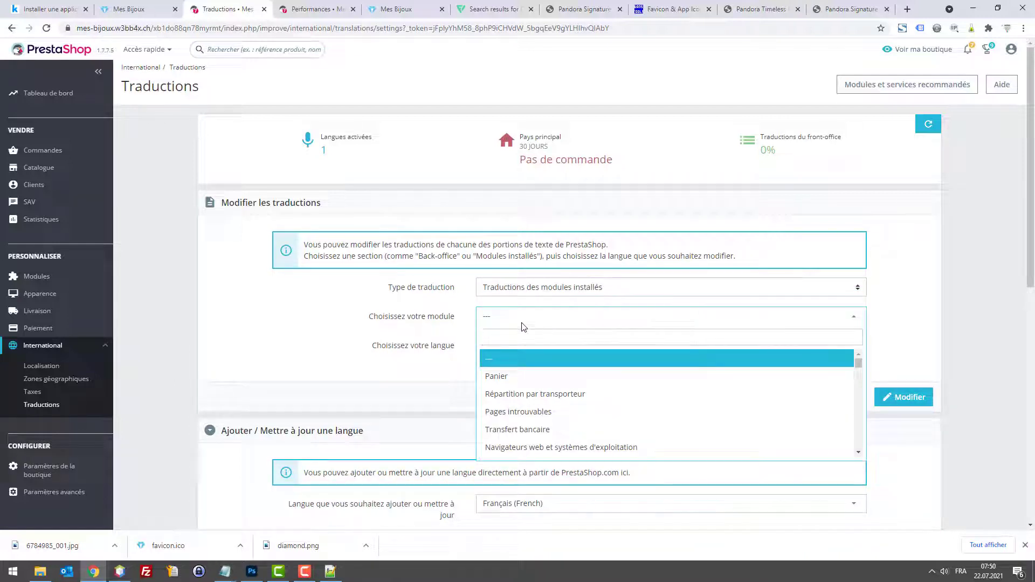
click(445, 330)
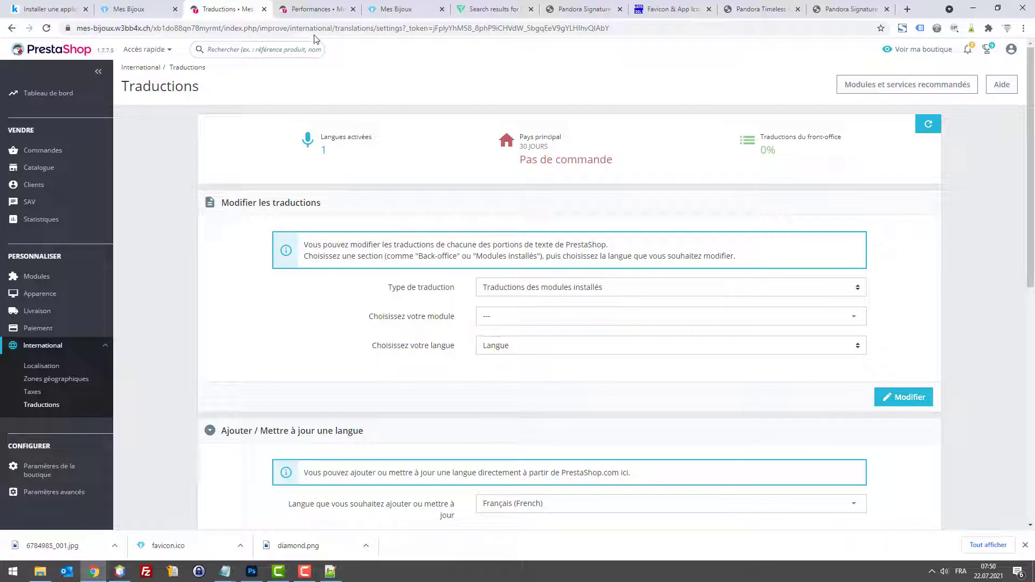
click(130, 10)
scroll(271, 171, down, 10)
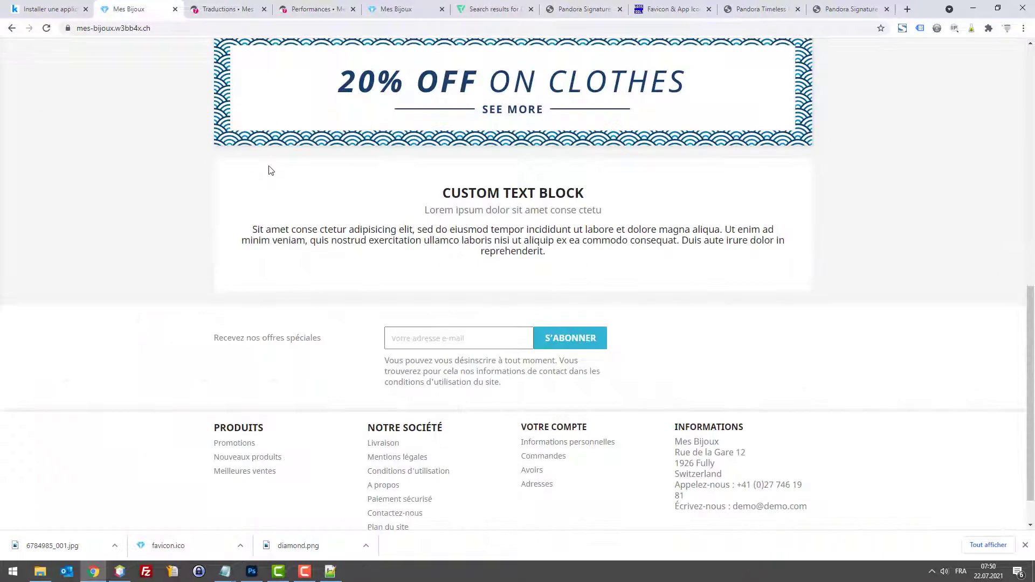
click(227, 6)
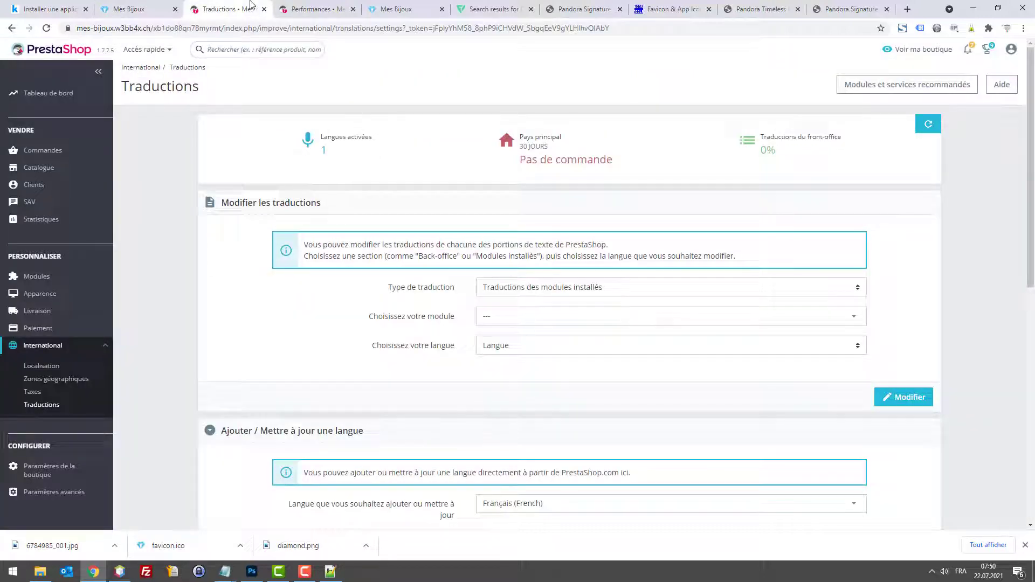
click(302, 8)
click(246, 7)
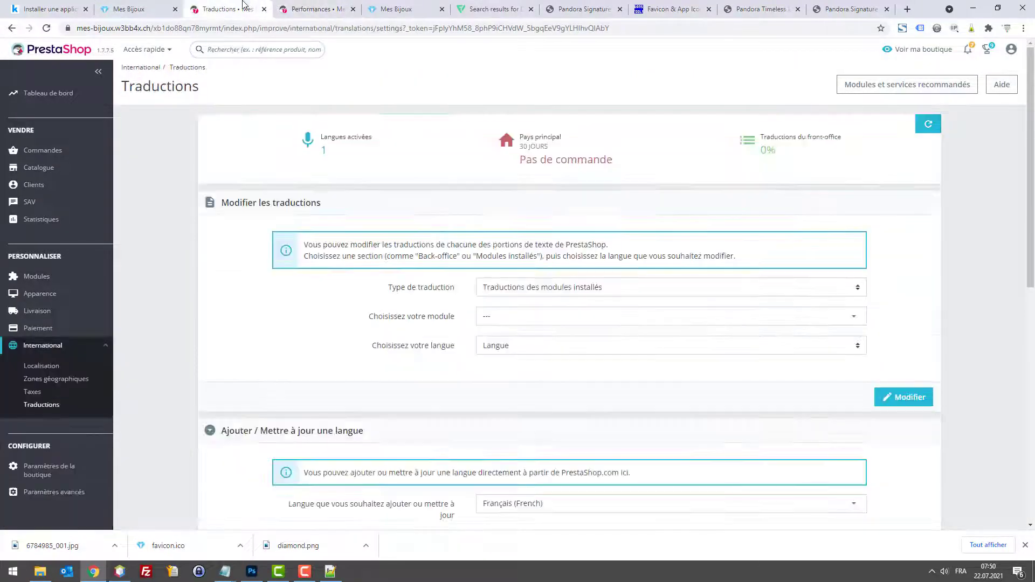
click(171, 5)
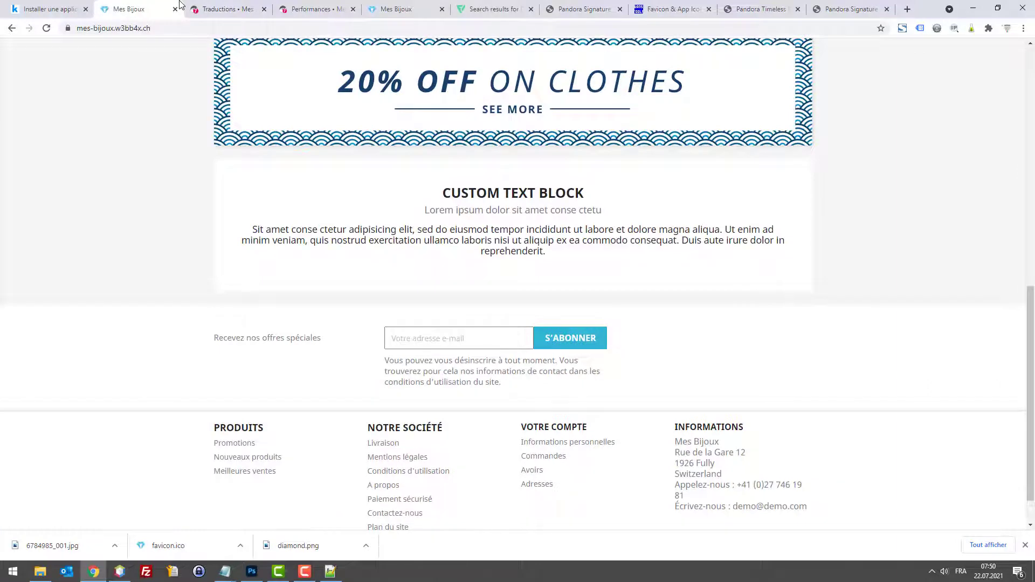
click(186, 7)
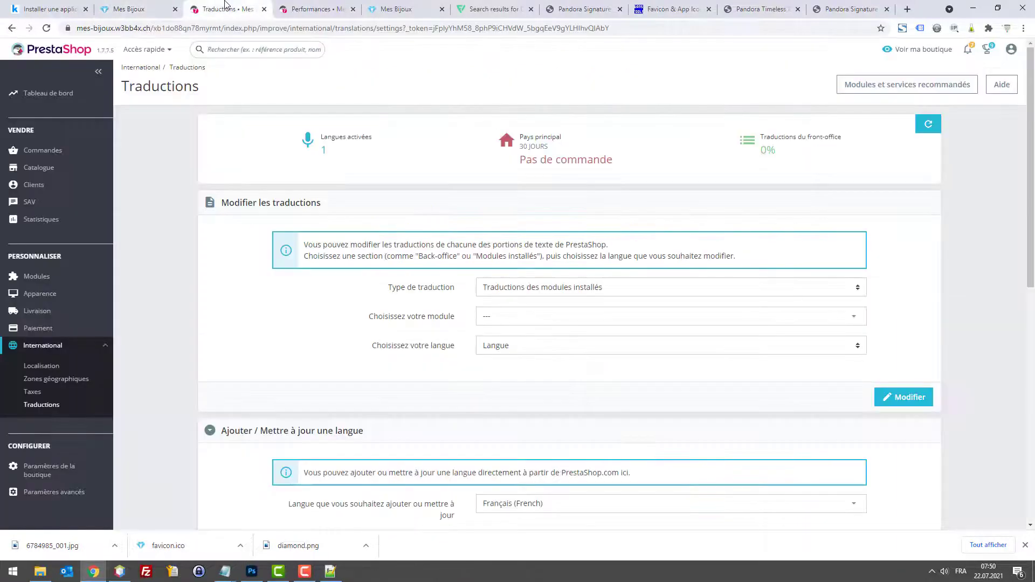
mouse_move(44, 469)
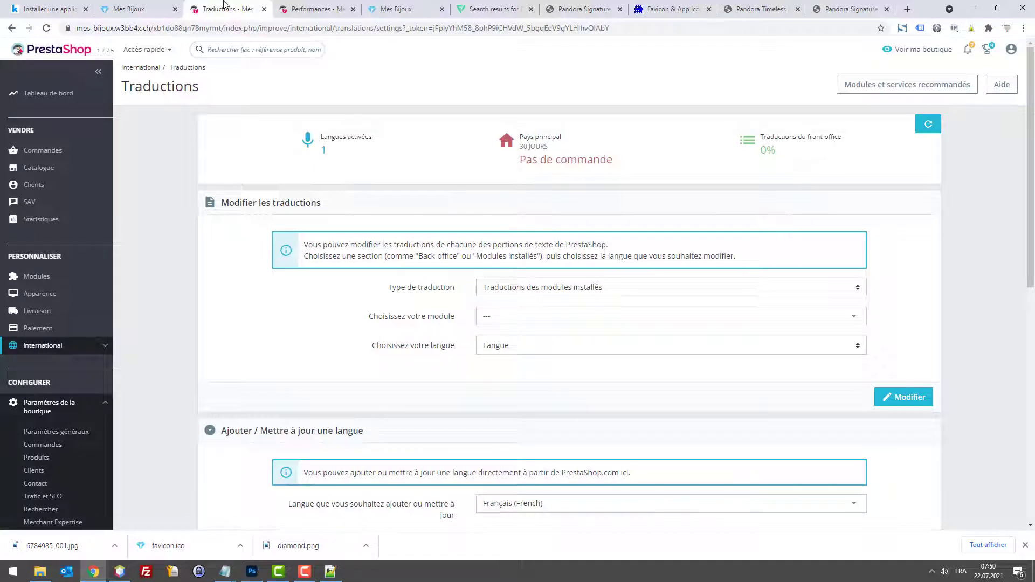
key(ctrl+t)
key(ctrl+w)
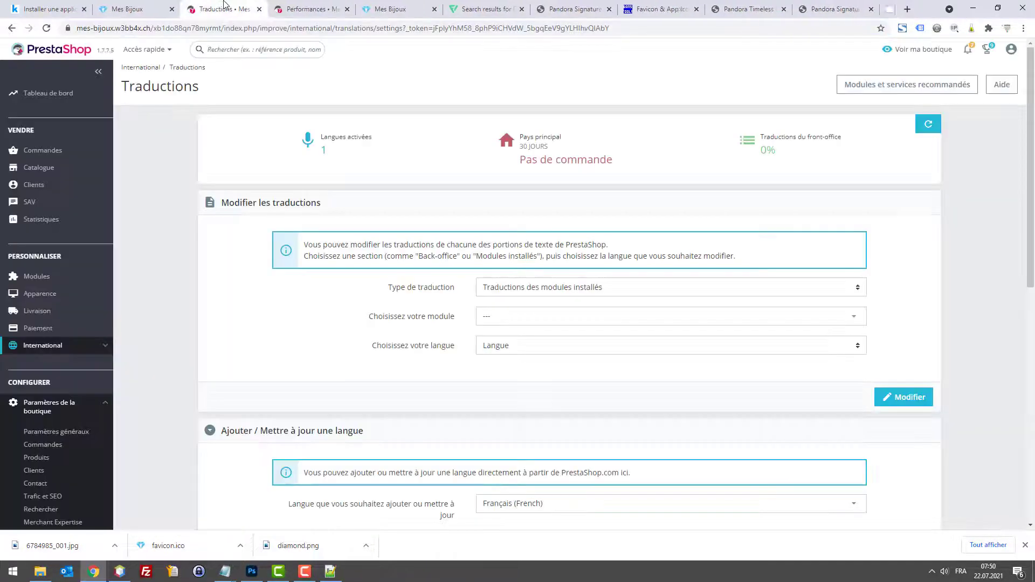
click(163, 5)
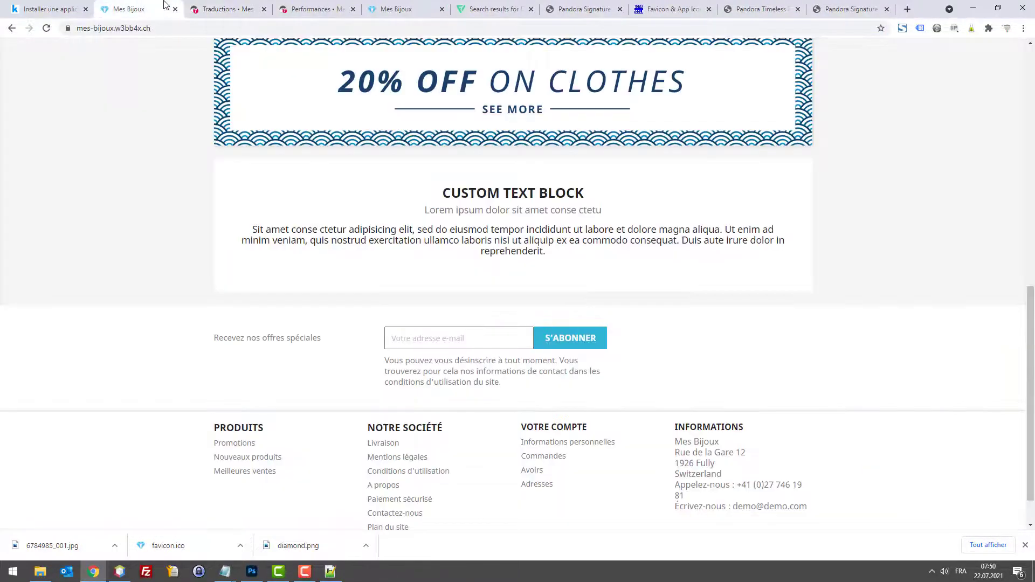
click(256, 6)
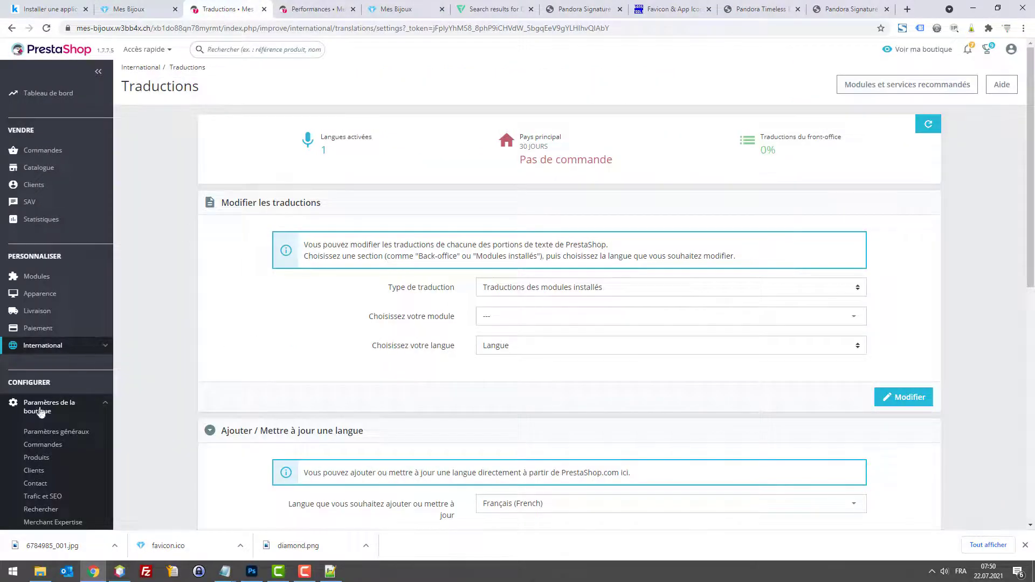
mouse_move(40, 384)
scroll(42, 431, down, 3)
Step: In Produits preferences, set the days a product counts as new to 0 and save
click(36, 435)
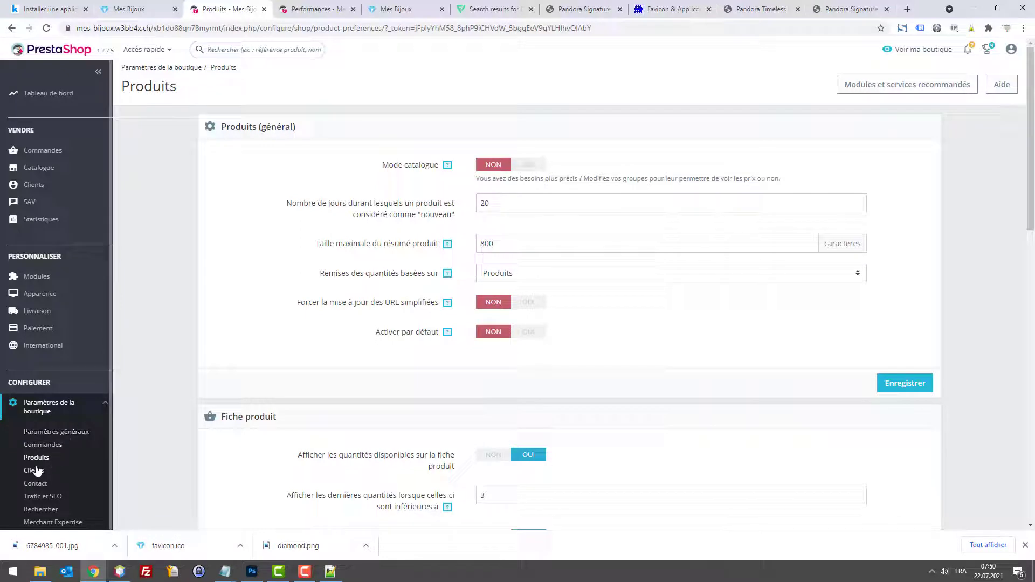
scroll(520, 289, down, 3)
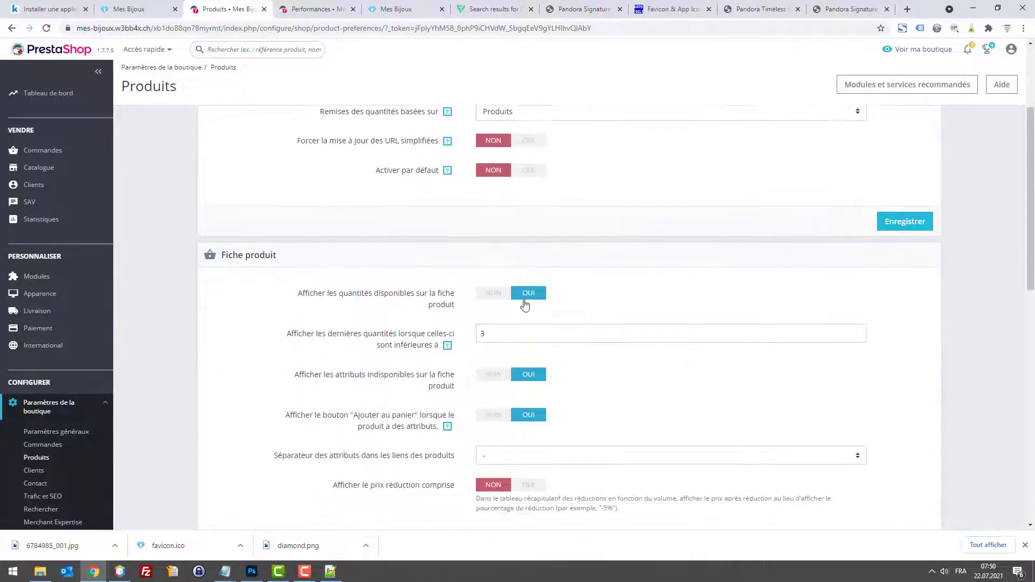
scroll(428, 222, up, 3)
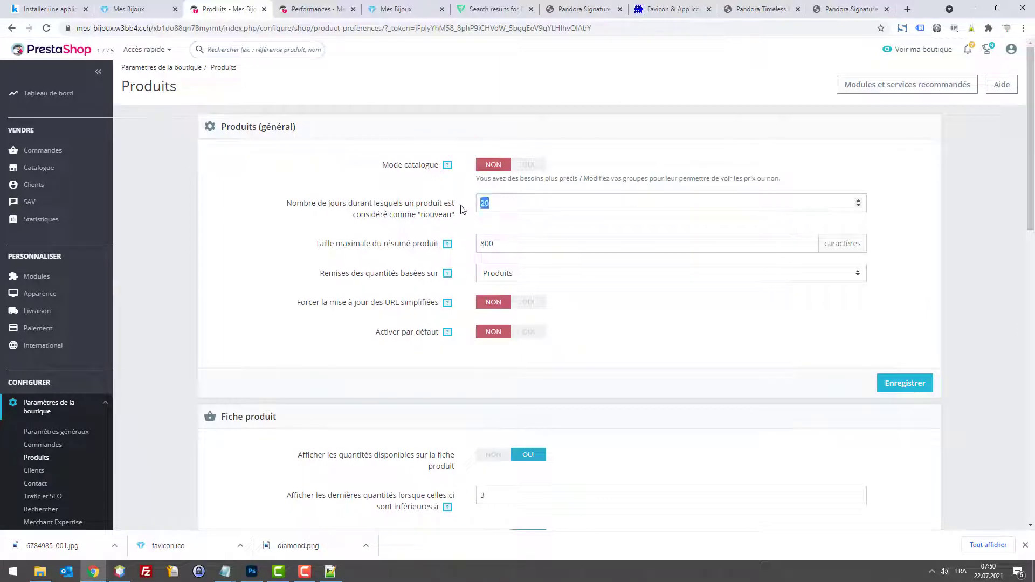
text(0)
click(910, 384)
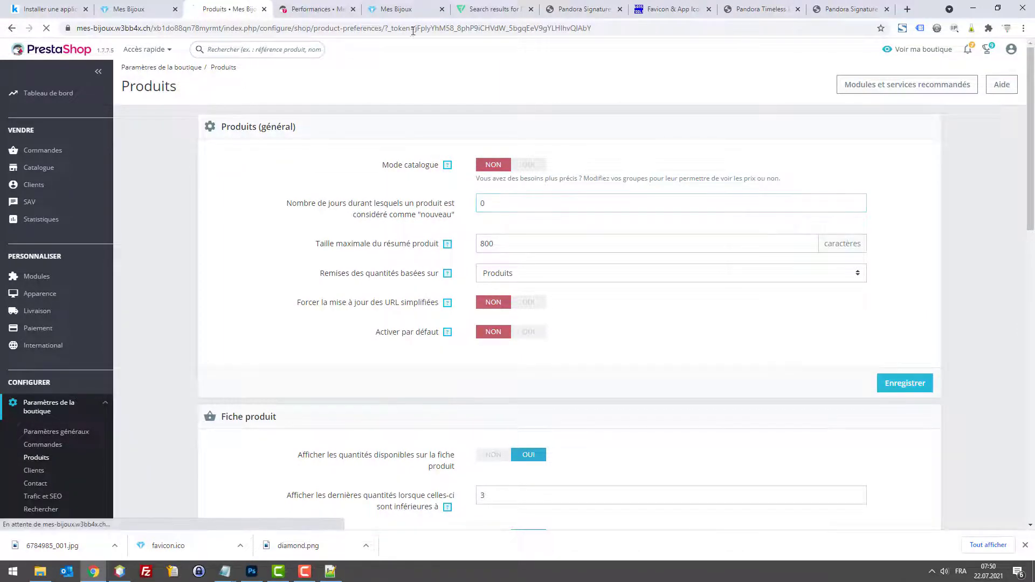
Step: Browse the storefront's Colliers, Bagues and Boucles d'oreilles categories and earring product pages
click(166, 5)
scroll(272, 157, up, 10)
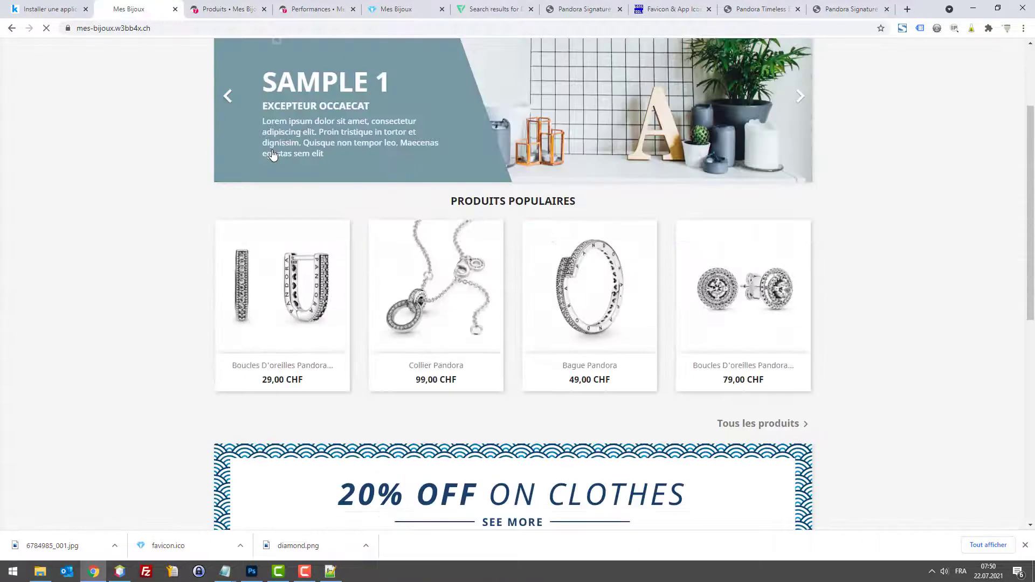
scroll(878, 145, up, 3)
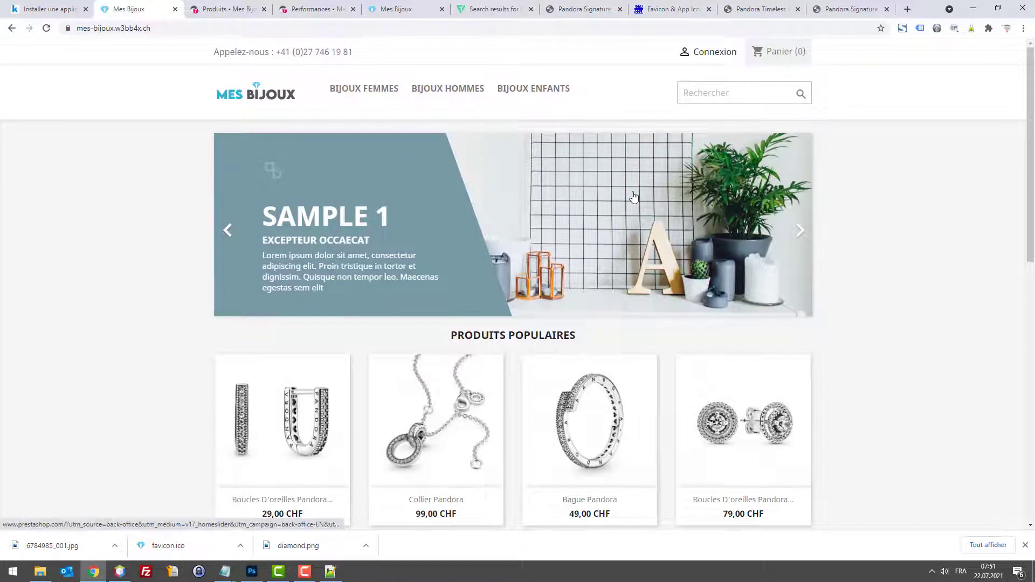
mouse_move(359, 89)
click(257, 110)
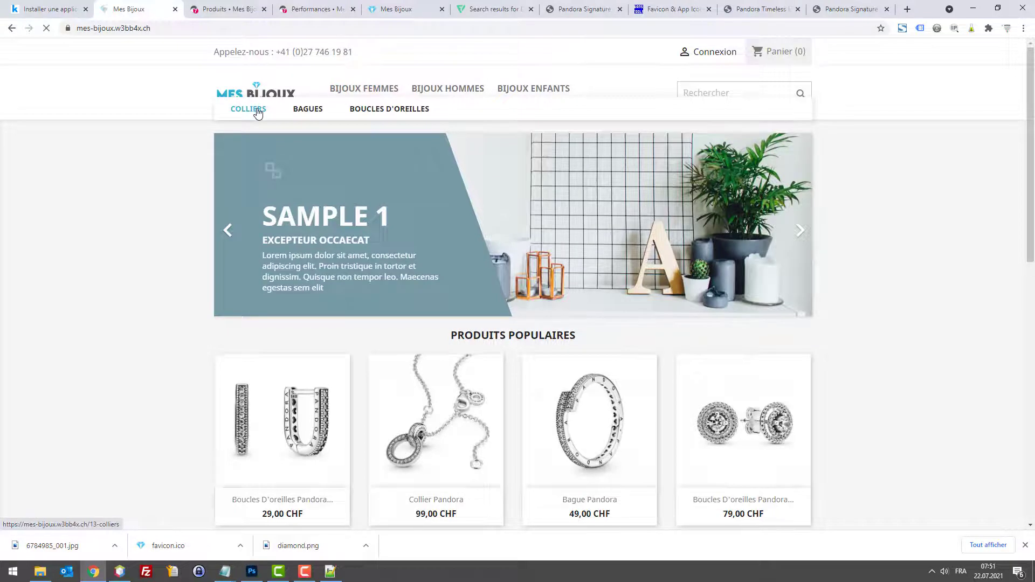
click(315, 110)
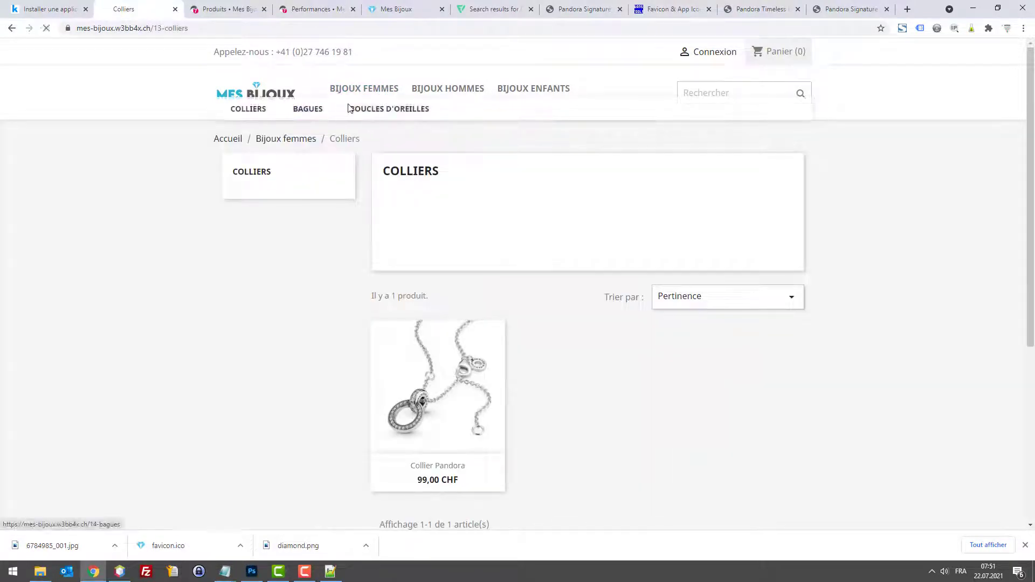
click(380, 111)
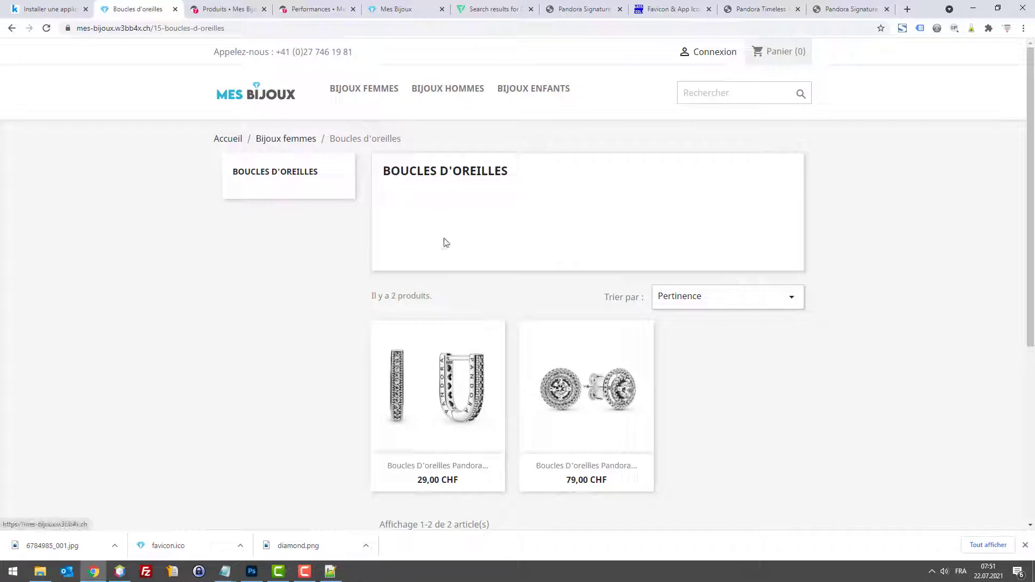
click(438, 388)
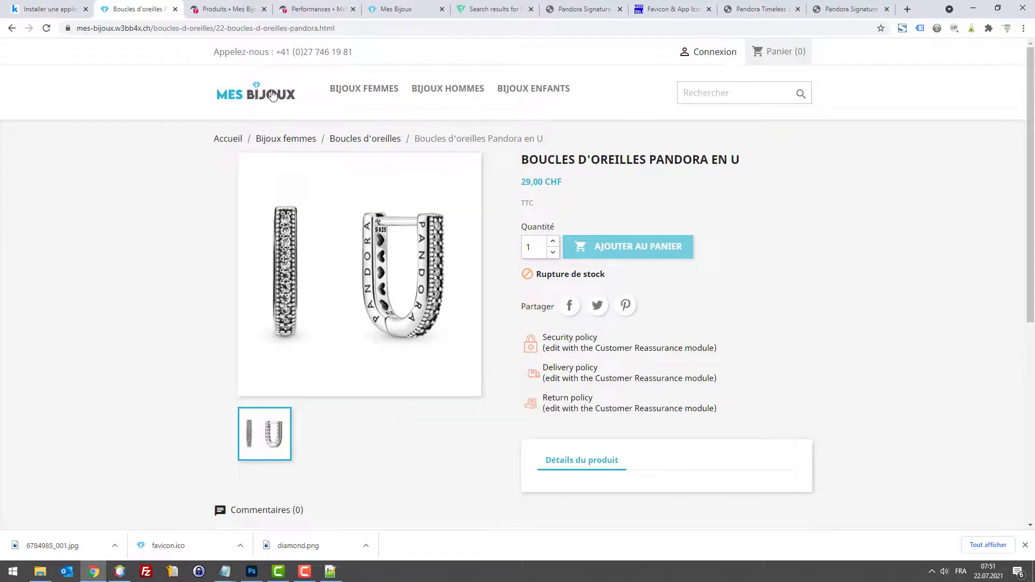
click(272, 96)
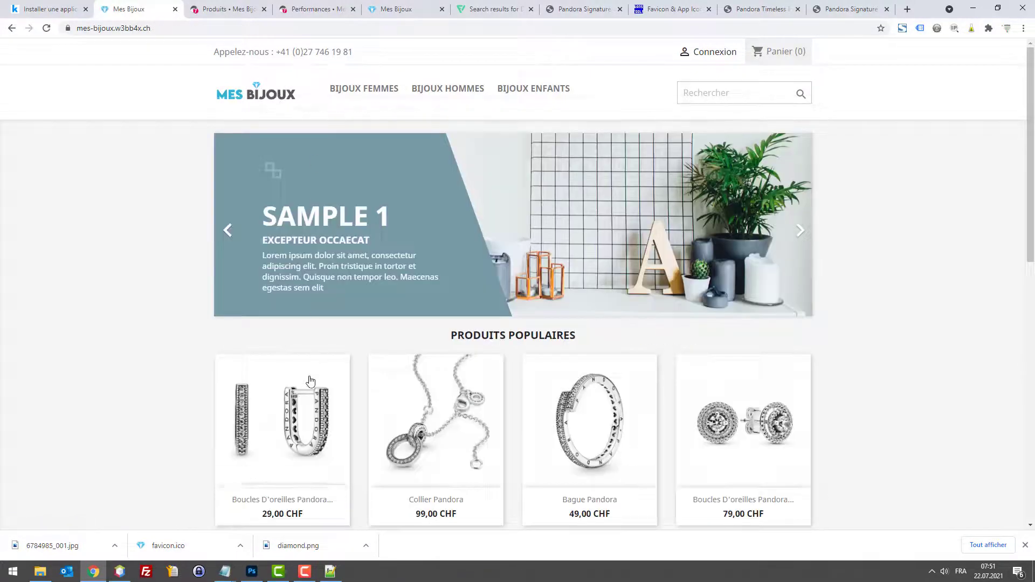
click(310, 383)
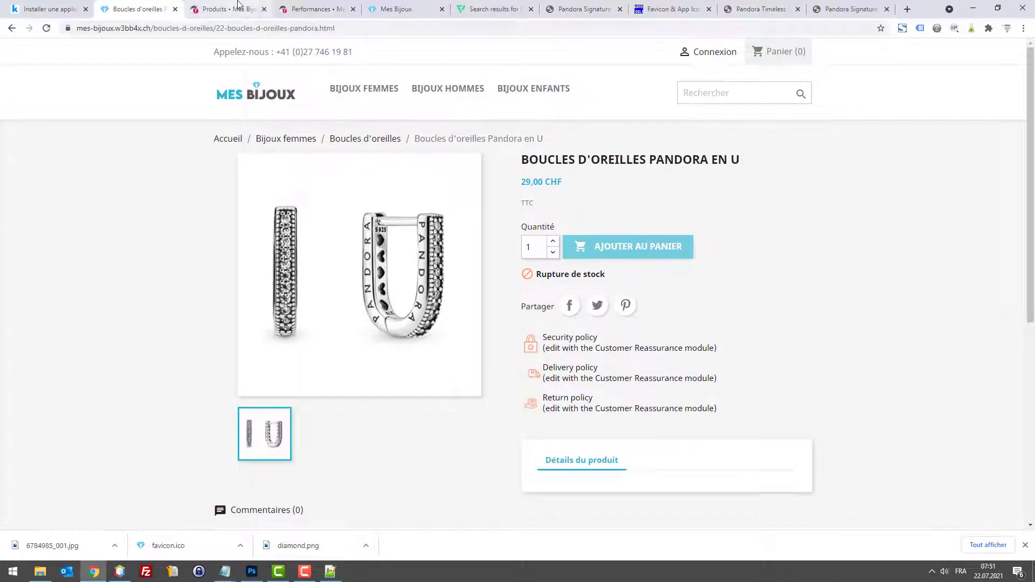
click(236, 3)
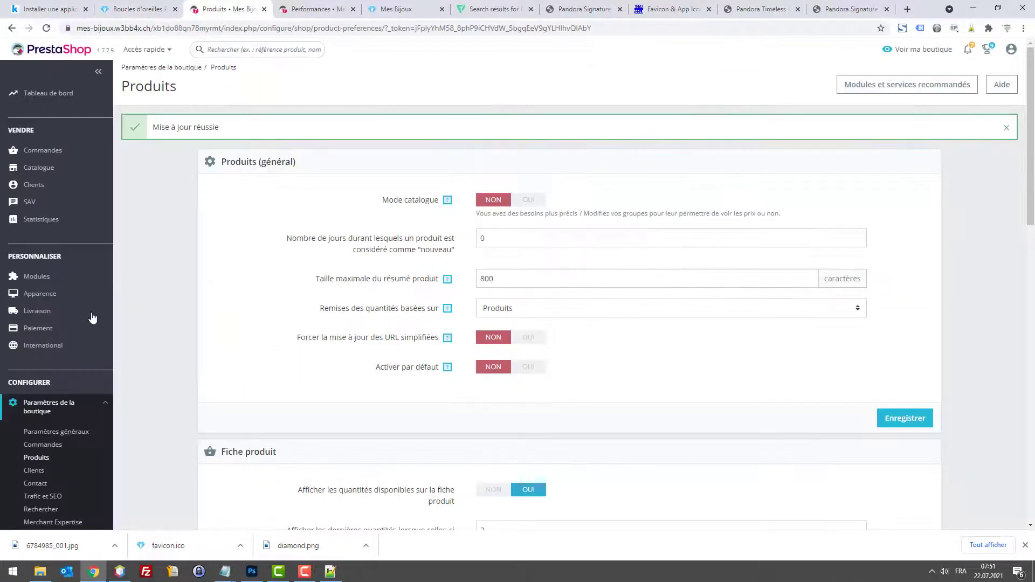
Step: Under Stock des produits, allow ordering out-of-stock products (OUI), then go to Catalogue > Produits
scroll(59, 431, down, 3)
click(38, 437)
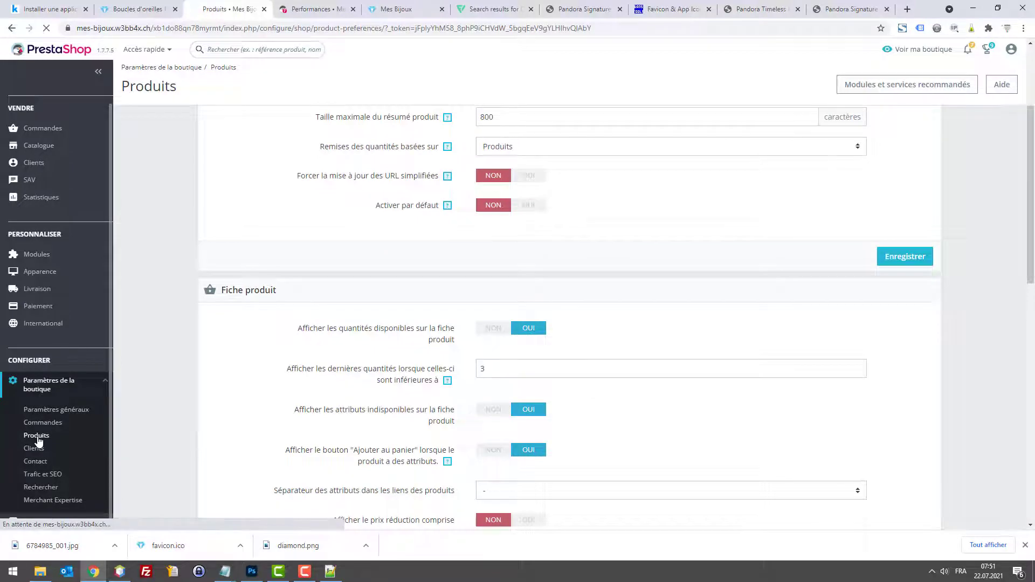
scroll(466, 206, down, 1)
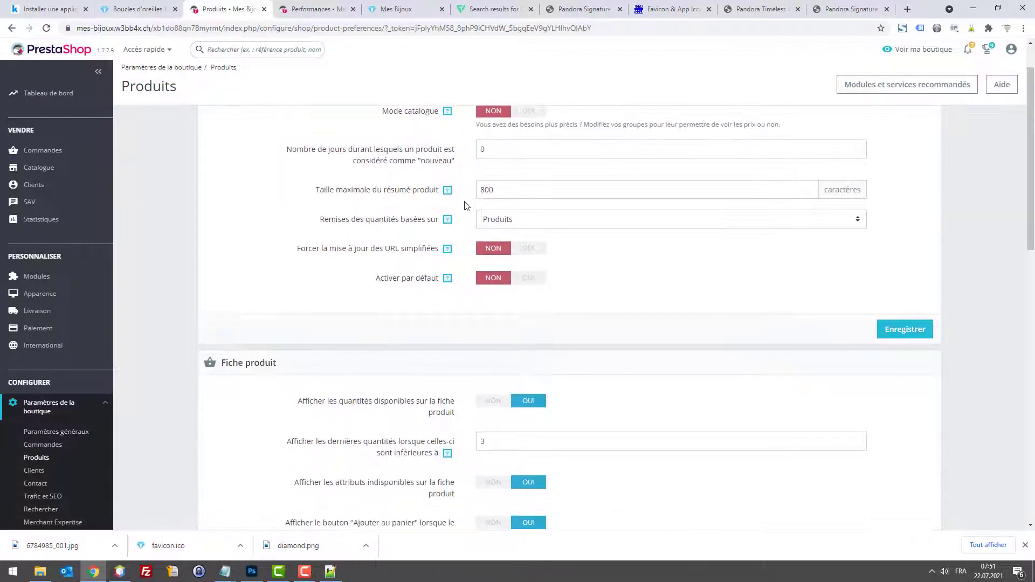
scroll(461, 236, down, 3)
scroll(461, 243, up, 4)
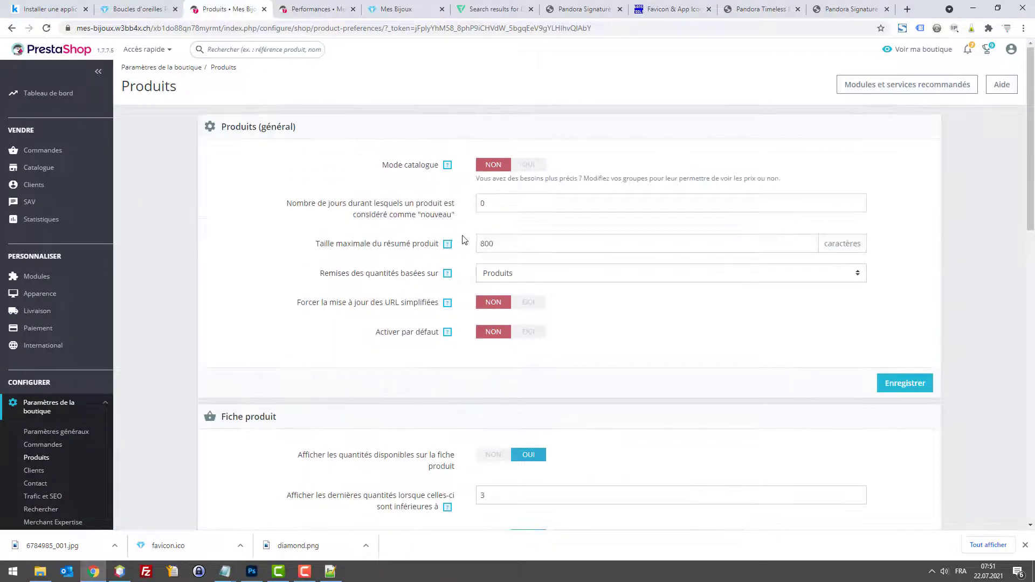
scroll(464, 243, down, 9)
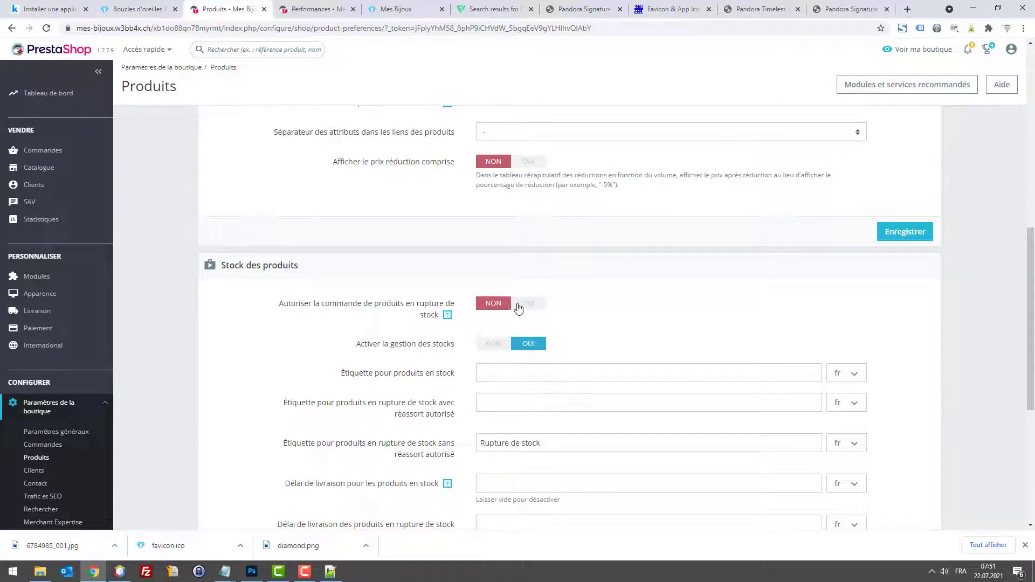
click(492, 346)
click(527, 345)
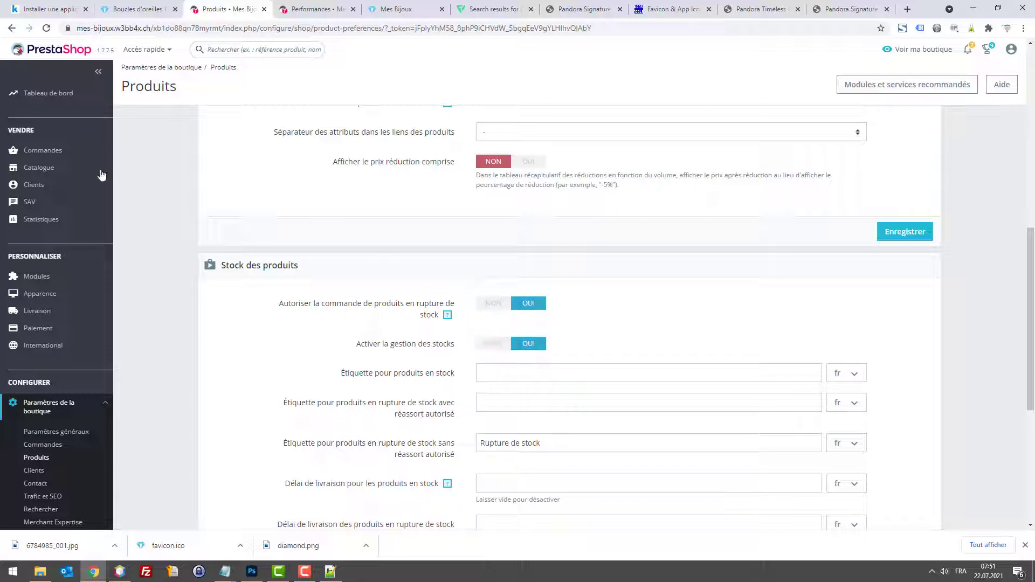
click(39, 167)
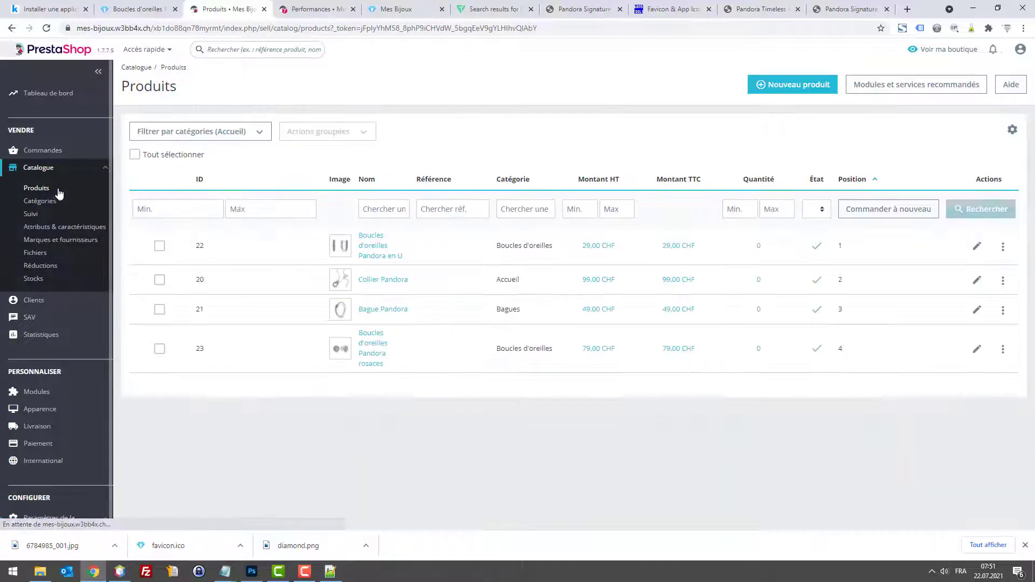
Step: Set the Boucles d'oreilles Pandora en U stock quantity to 1000 and save
click(976, 247)
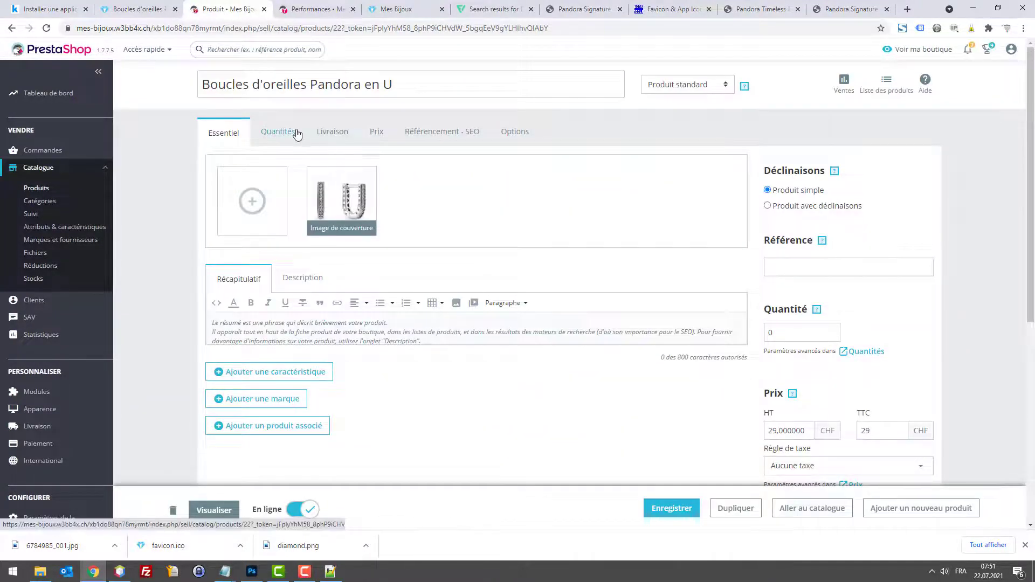
click(291, 132)
click(247, 205)
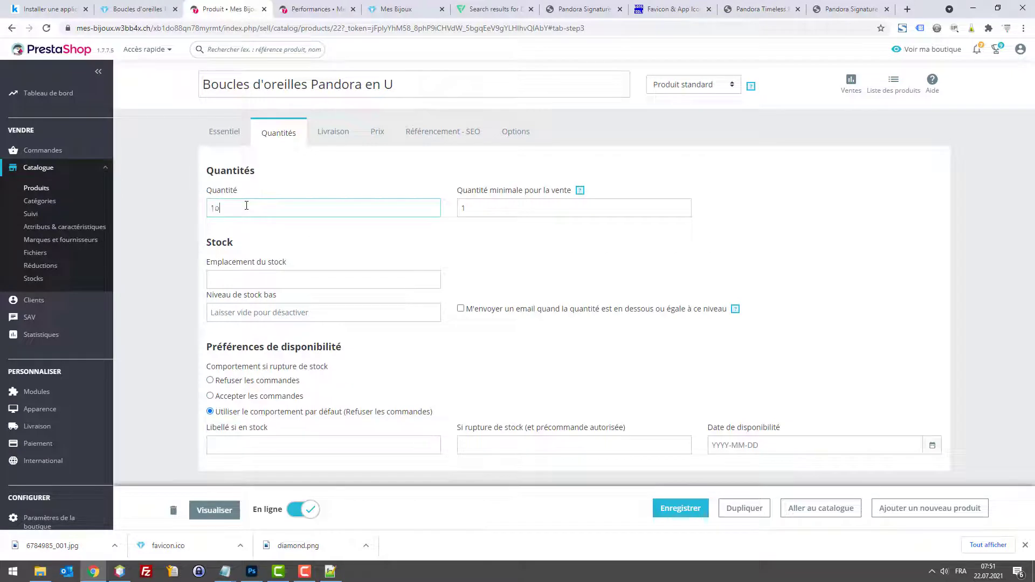
drag(246, 206, 184, 258)
click(654, 510)
click(36, 190)
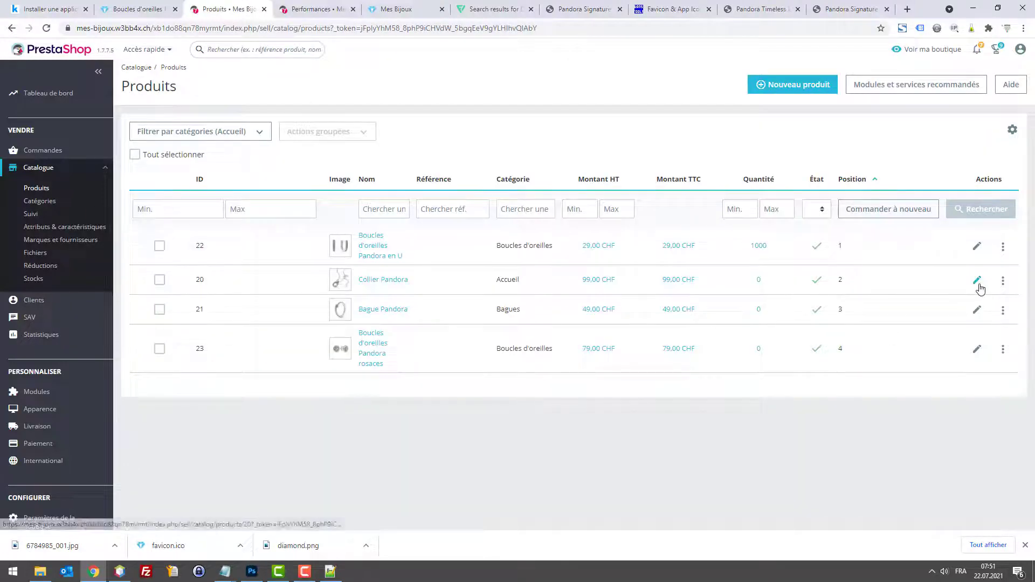
Step: Set the Collier Pandora necklace's quantity to 1000 and save
click(934, 286)
click(279, 133)
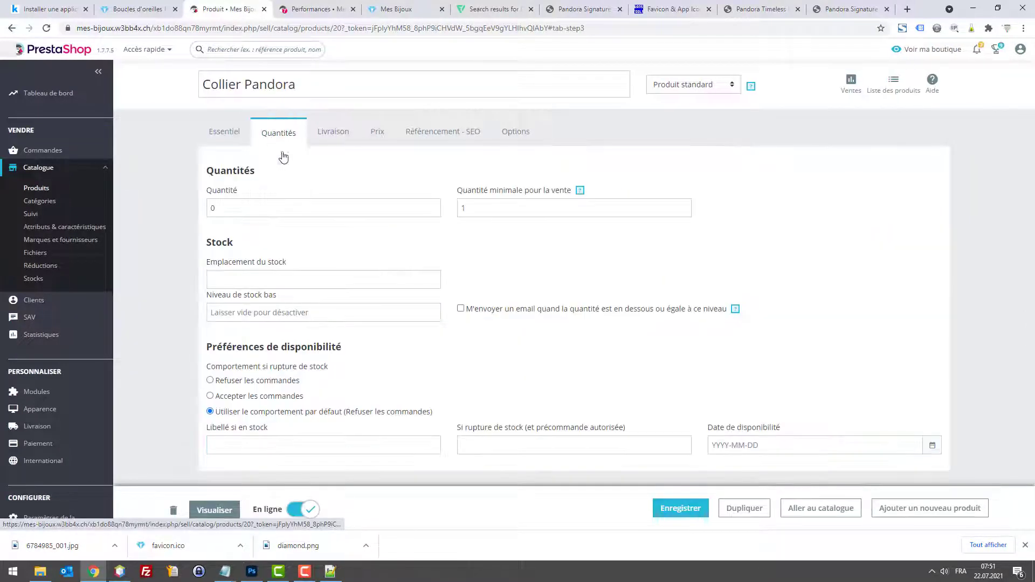
double_click(254, 208)
text(1000)
click(692, 504)
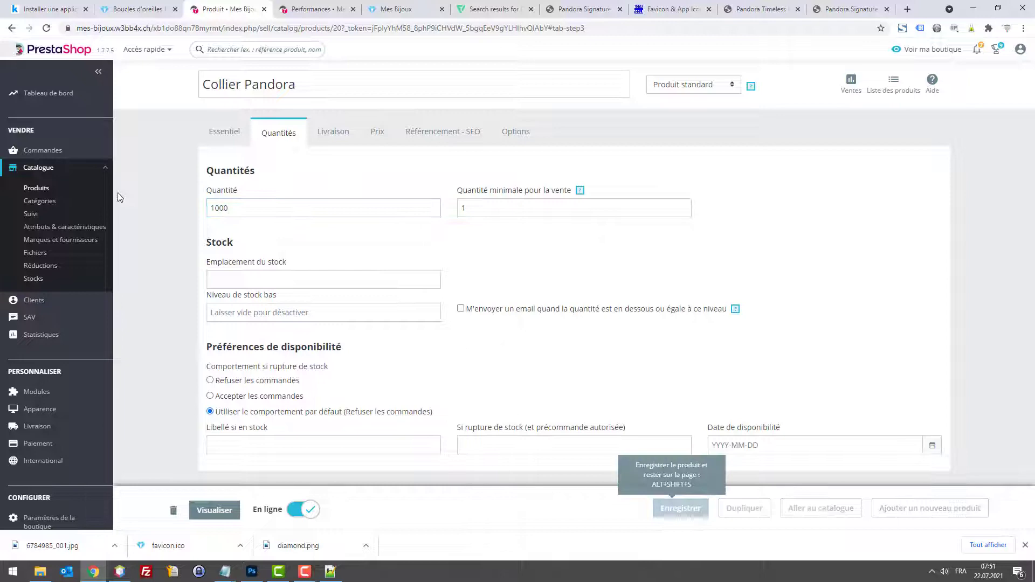
click(45, 192)
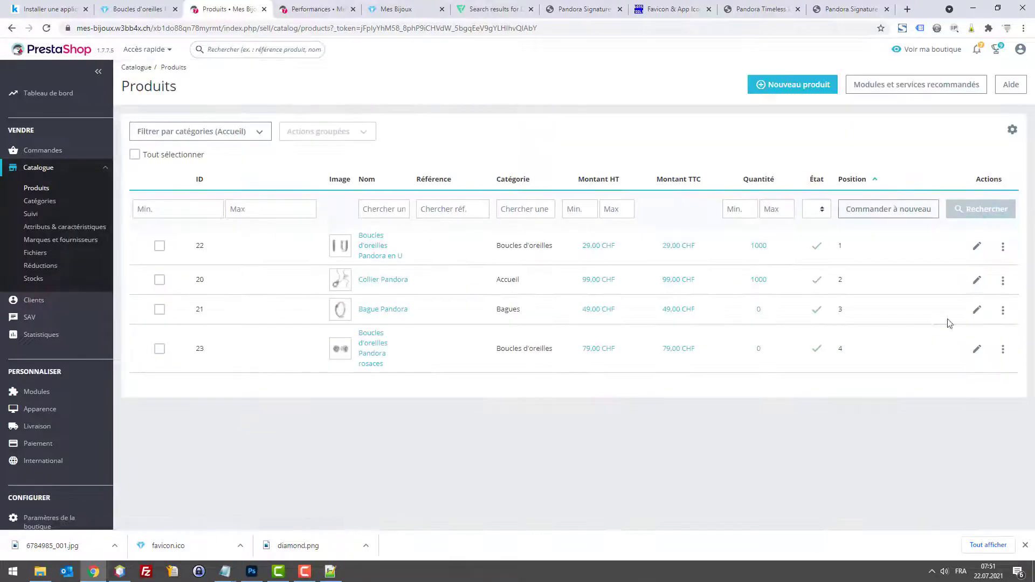
Step: Replace the Bague Pandora ring's quantity of 0 with 1000 and save
click(976, 311)
click(279, 133)
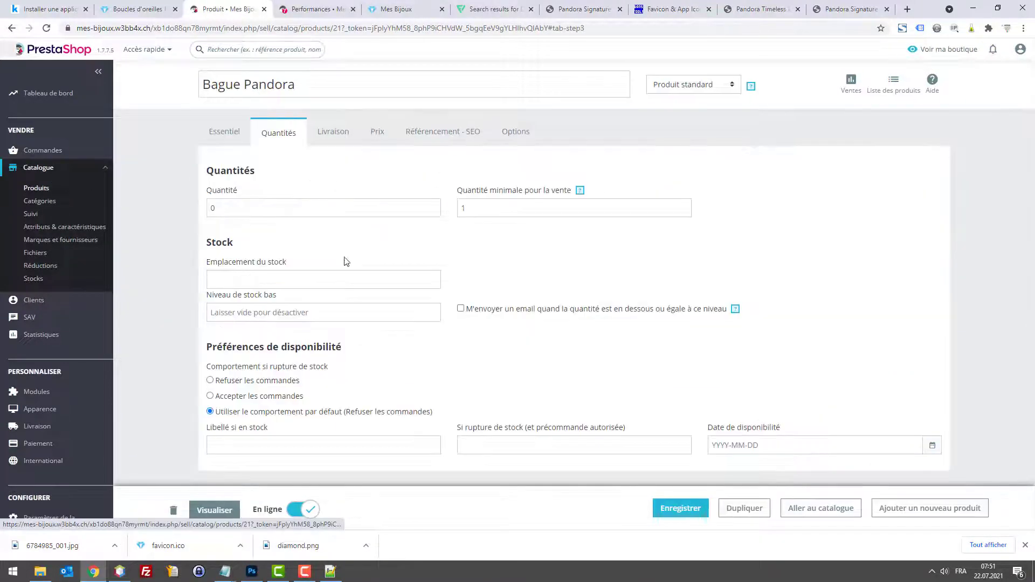
click(261, 204)
key(BackSpace)
text(1000)
click(669, 506)
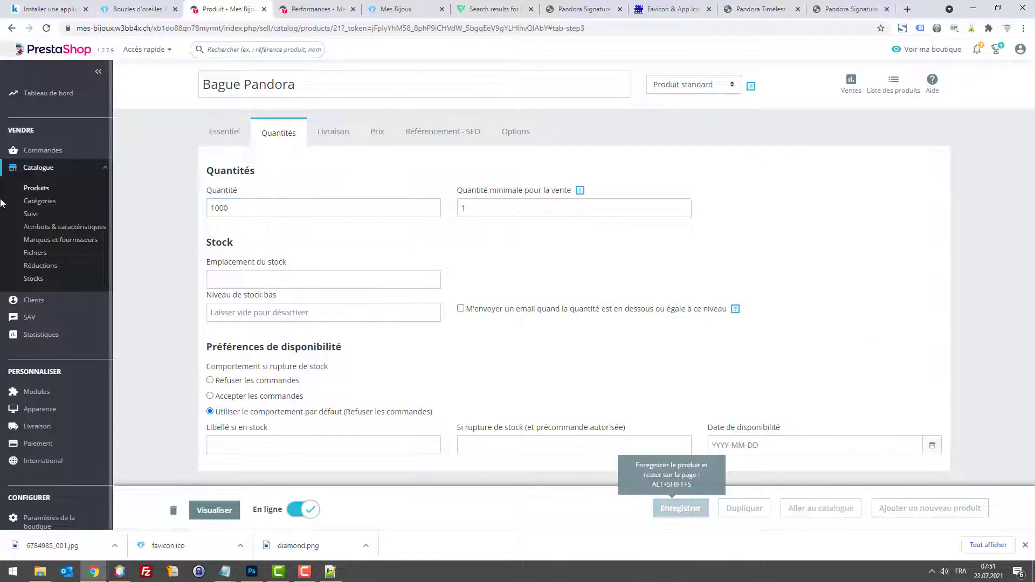
click(26, 189)
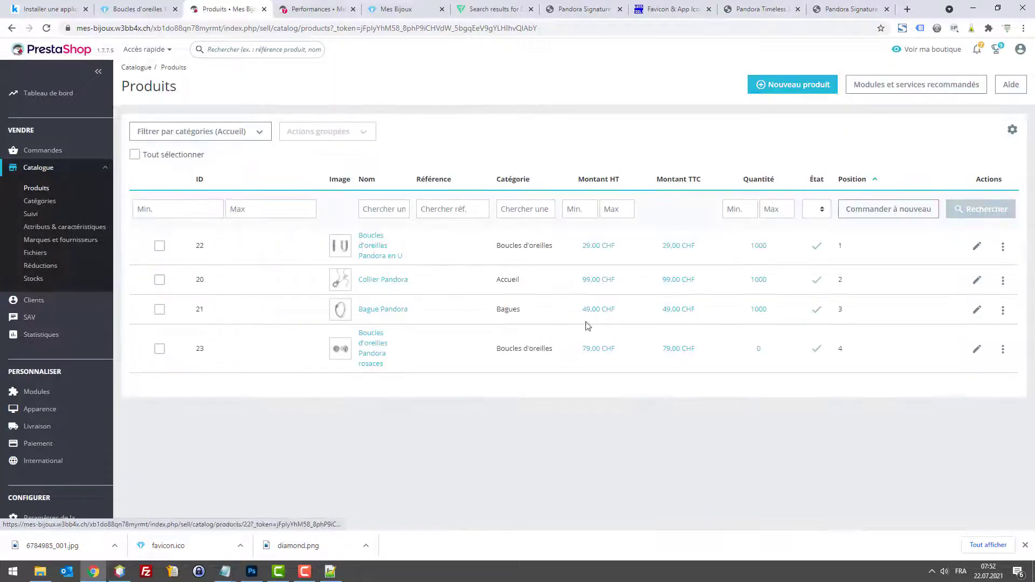
Step: Give the Pandora rosaces earrings a quantity of 1000, save, and reload the storefront product page
click(976, 351)
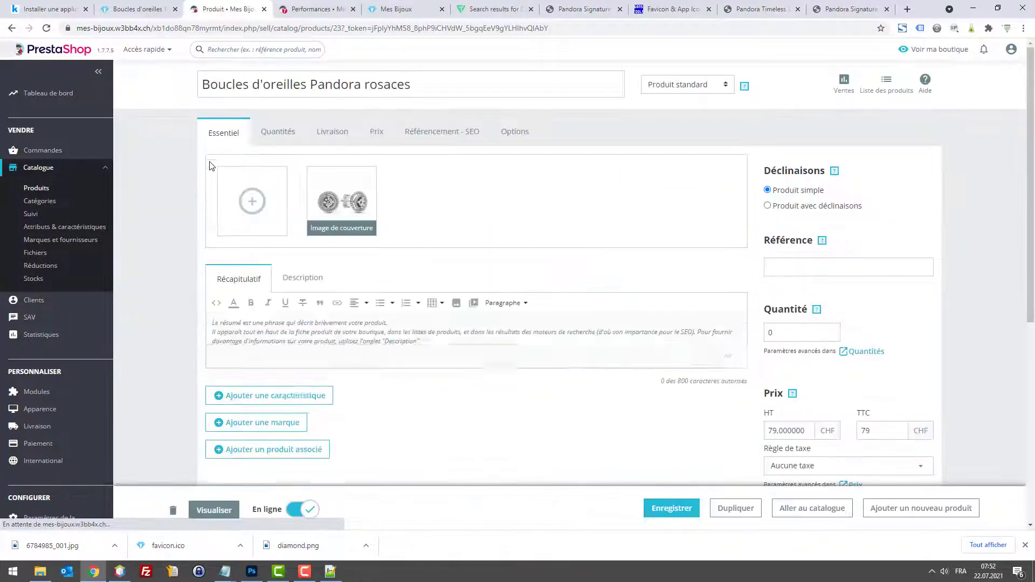
click(279, 133)
key(ctrl+a)
click(267, 206)
text(1000)
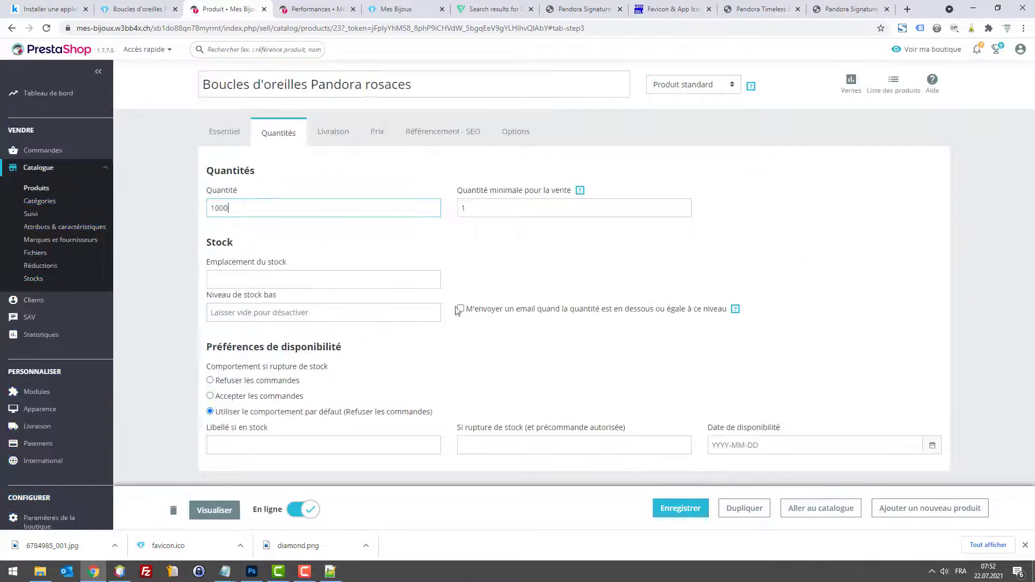
click(672, 508)
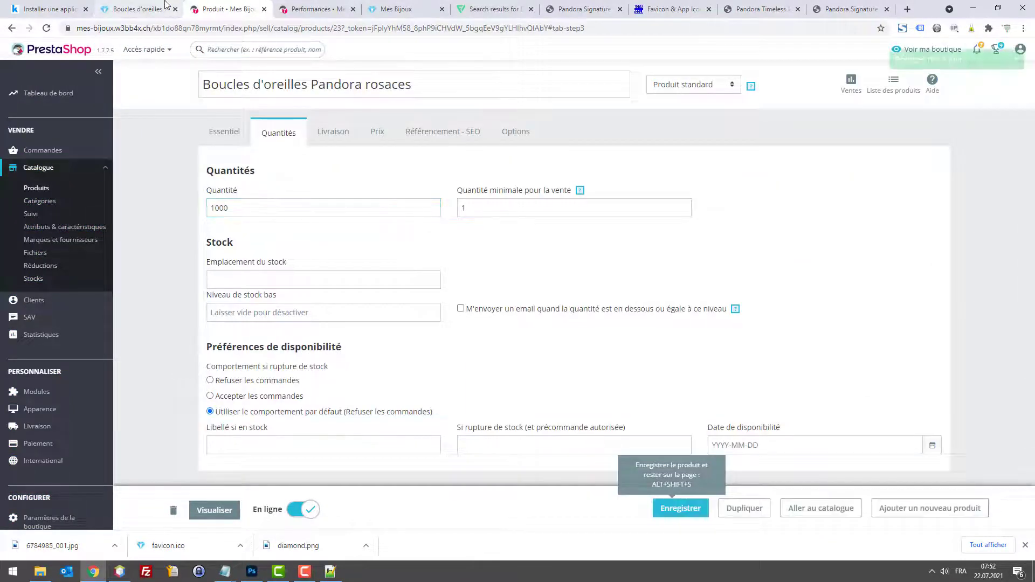
click(124, 10)
key(F5)
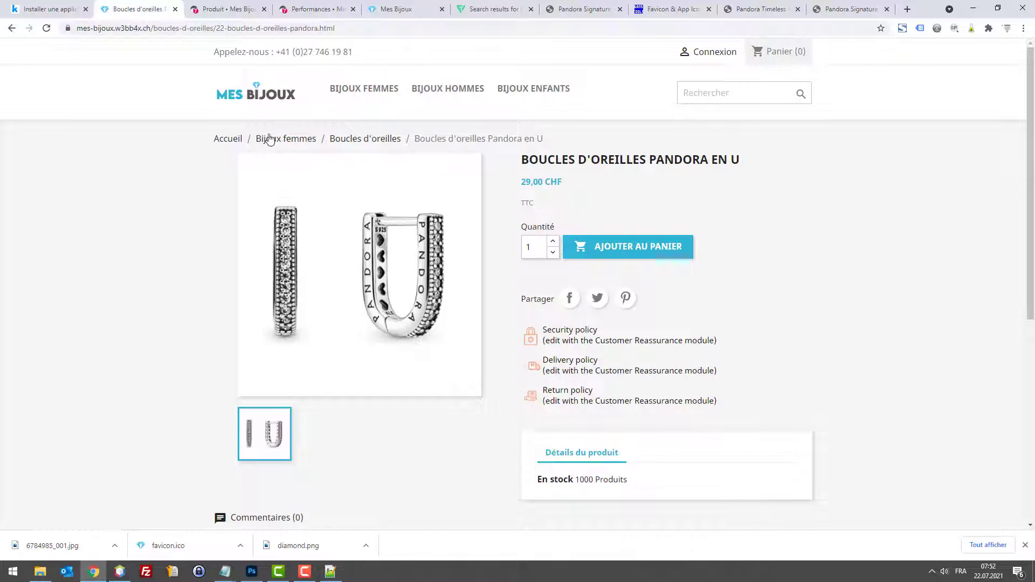
Step: Inspect the homepage carousel image with F12 to read its 1110 × 340 px size, then go to Photoshop
click(264, 94)
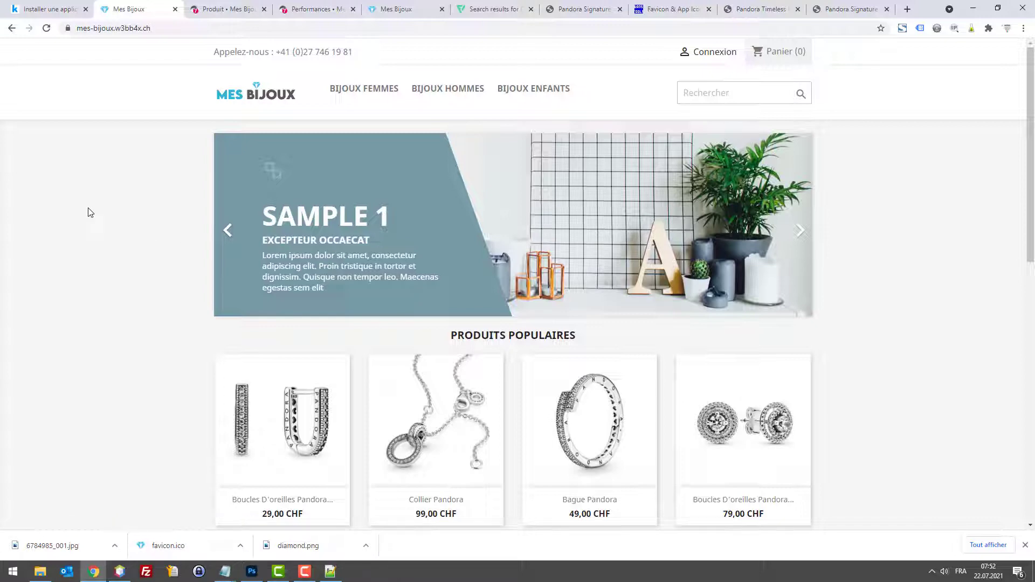
key(F12)
scroll(22, 306, down, 2)
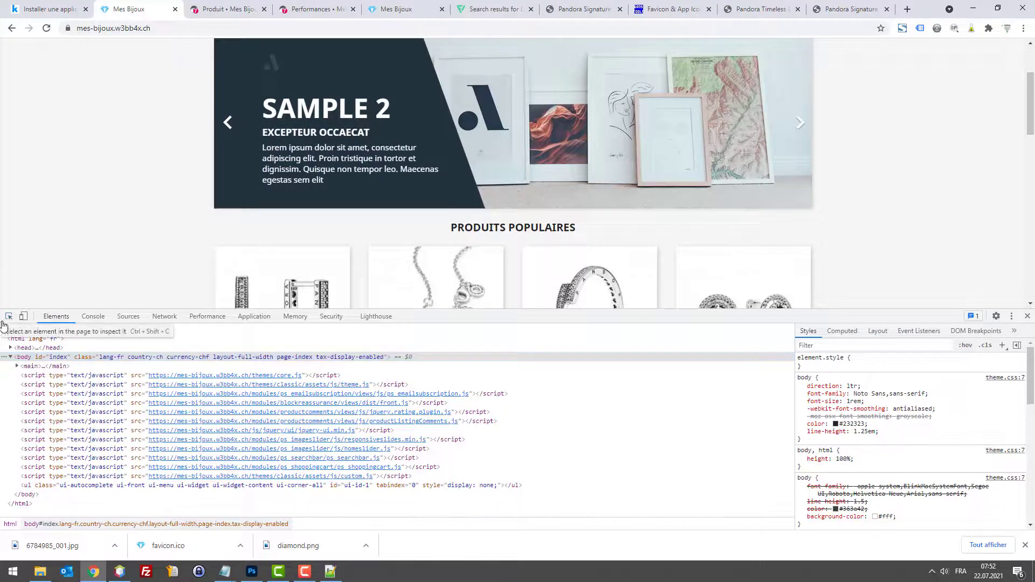
click(8, 316)
scroll(323, 225, up, 1)
click(545, 249)
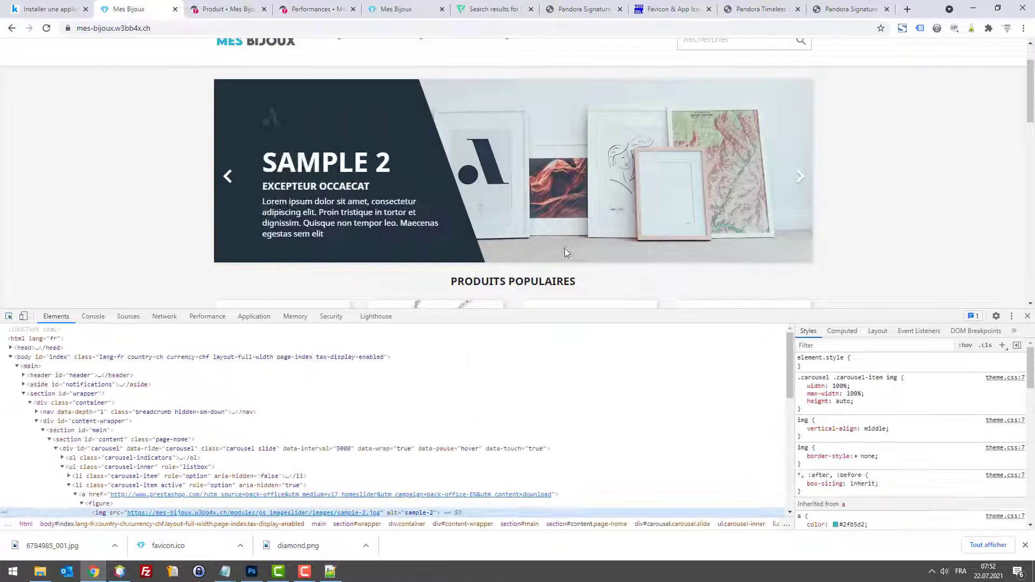
scroll(342, 465, up, 2)
mouse_move(342, 464)
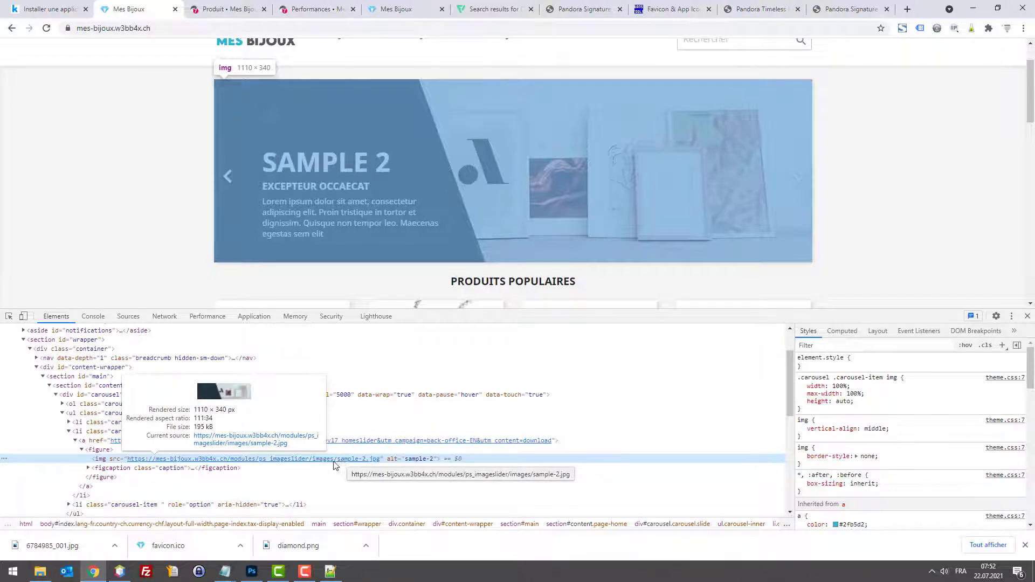
click(251, 572)
Step: Create a new blank 1110 × 340 px document in Photoshop, then return to the browser
click(28, 6)
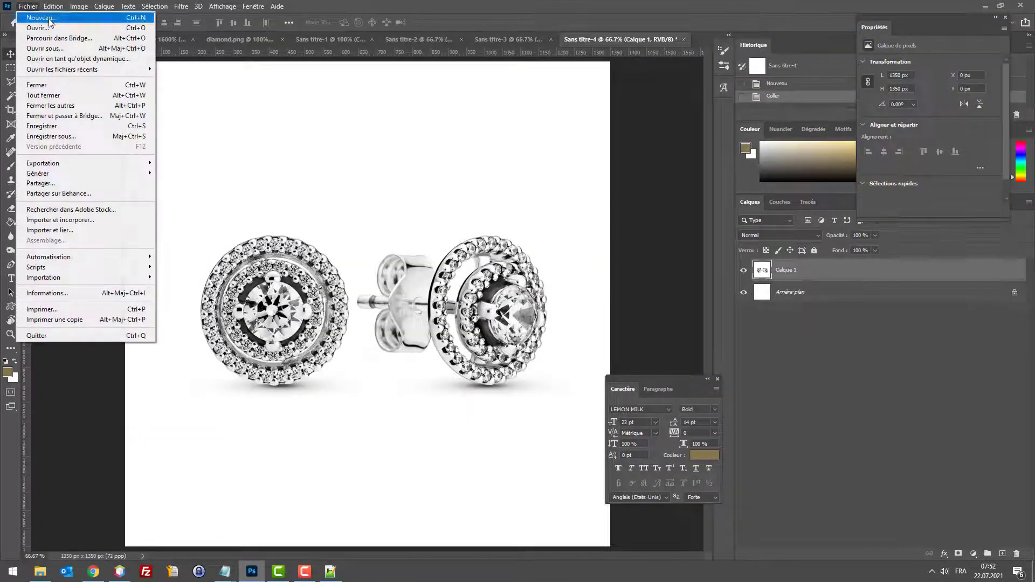
click(49, 18)
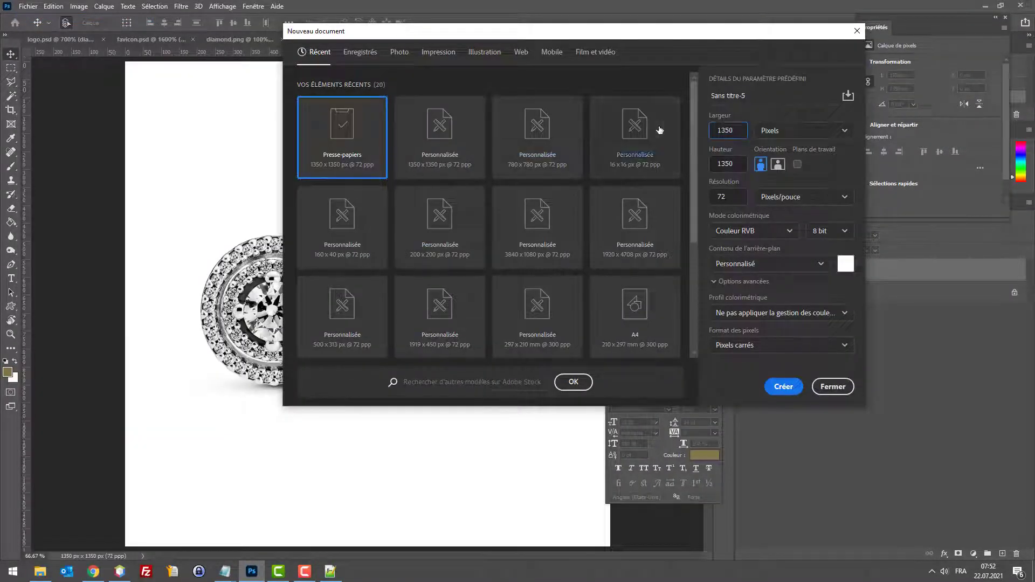
text(113)
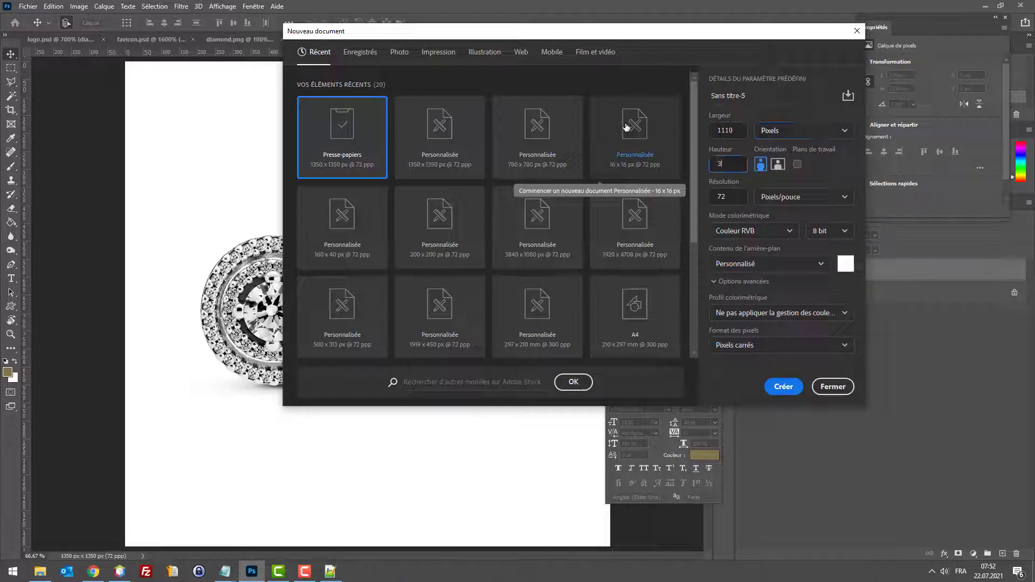
text(340)
key(Return)
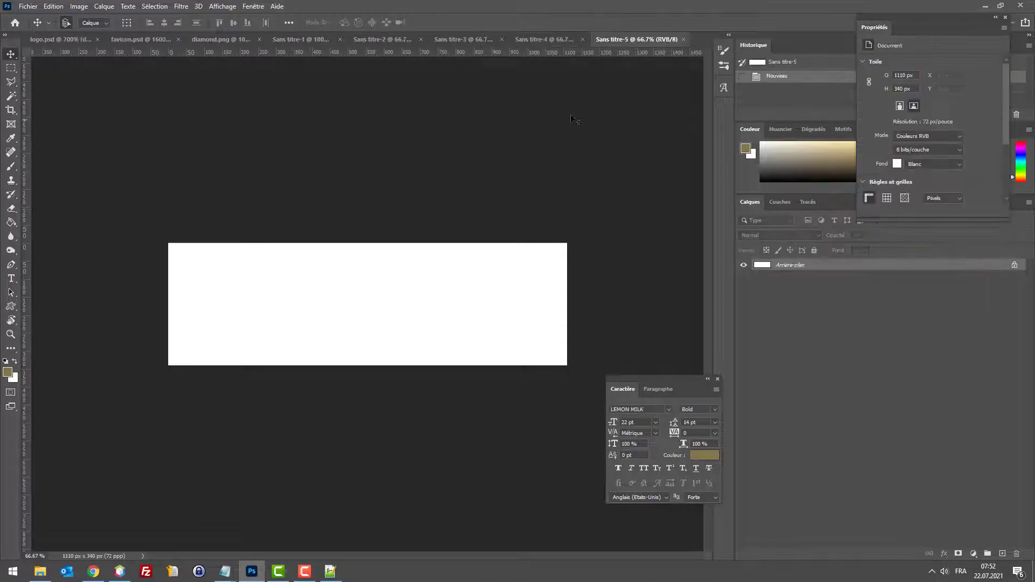
click(93, 572)
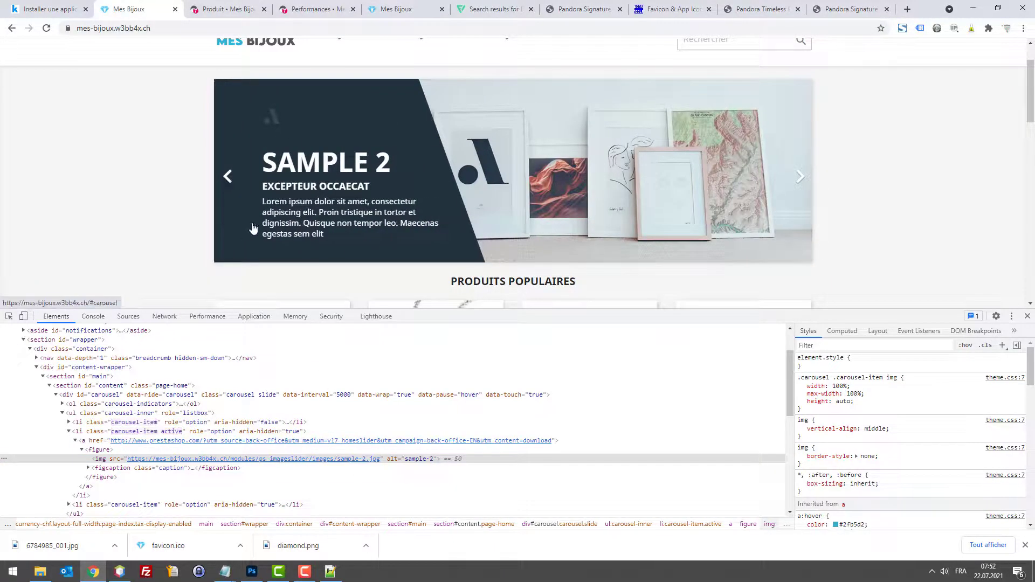
Step: Open the slide's sample-2.jpg image from its DevTools source link in a new tab
key(ctrl+a)
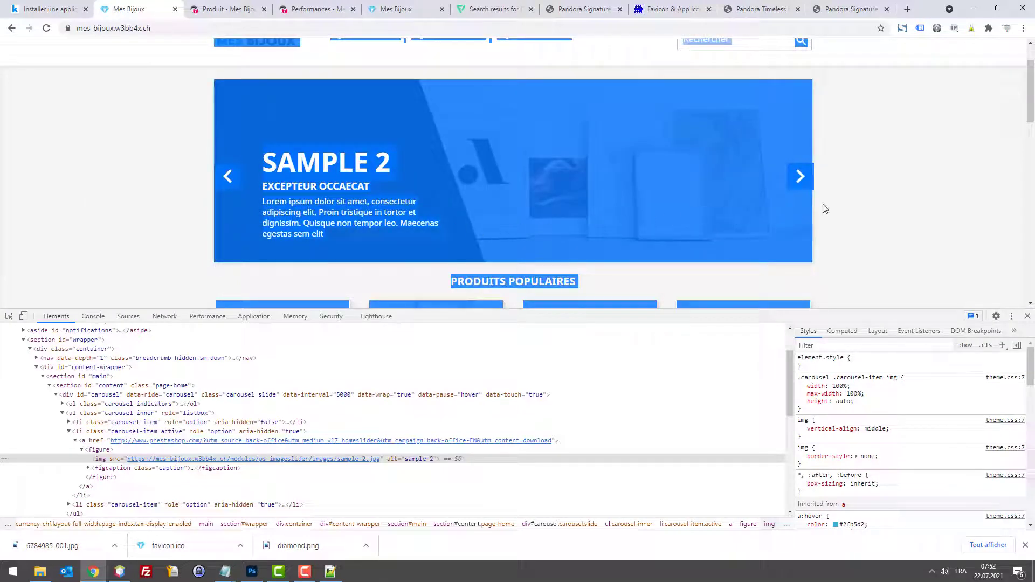
click(273, 269)
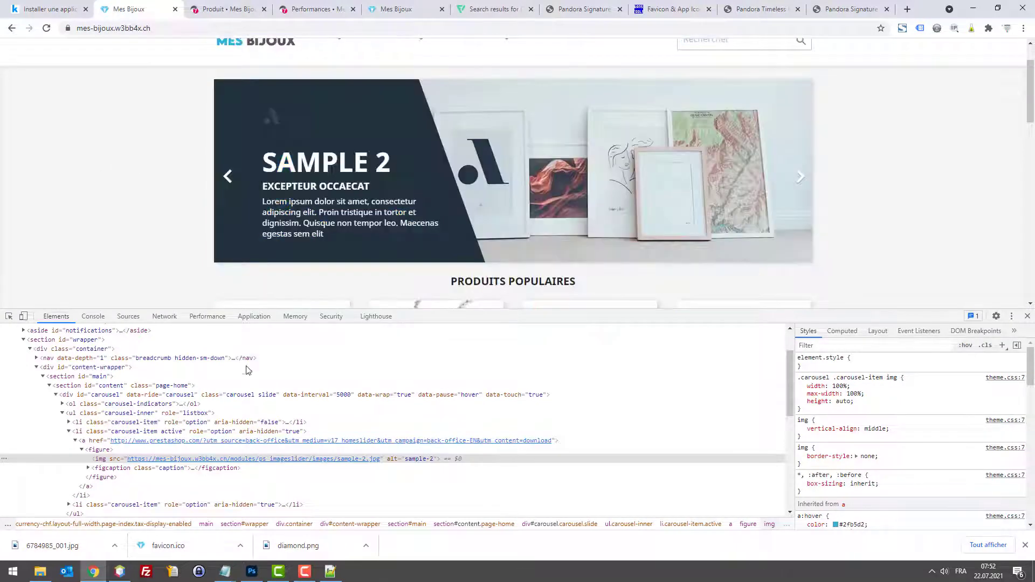
right_click(283, 458)
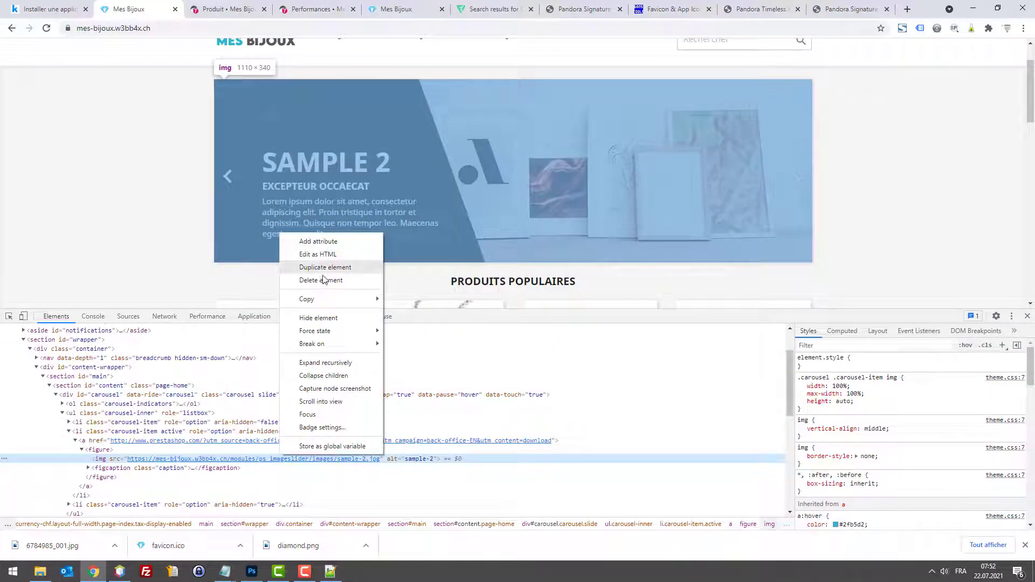
right_click(257, 463)
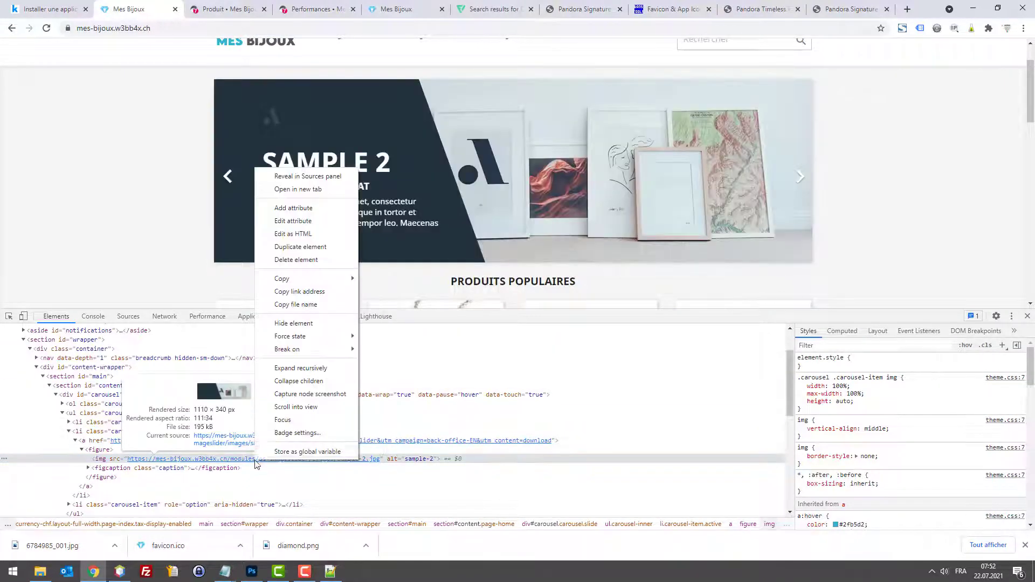
click(311, 194)
Step: Copy the sample-2.jpg image and return to the blank Photoshop banner
right_click(430, 243)
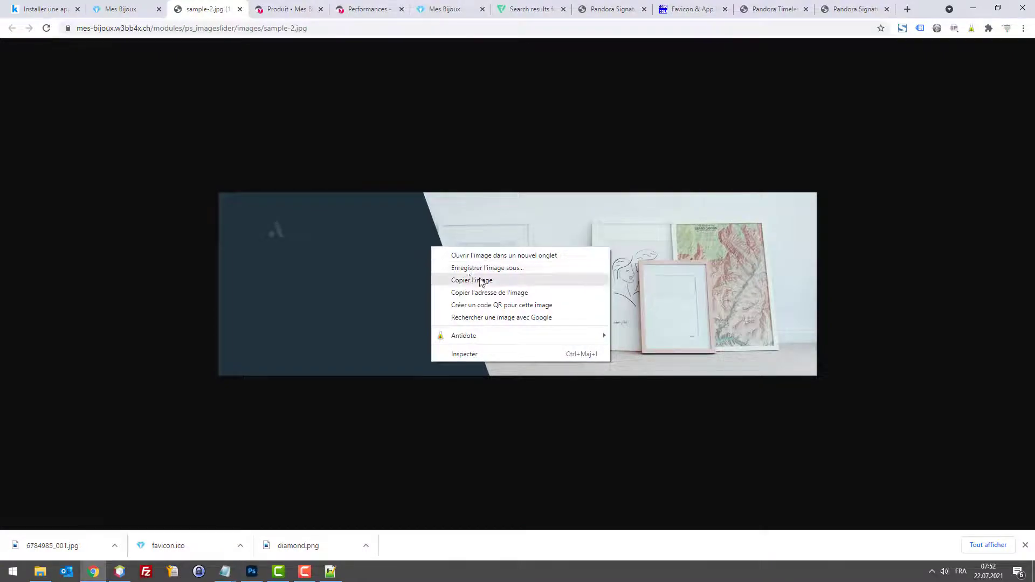
click(475, 281)
click(252, 569)
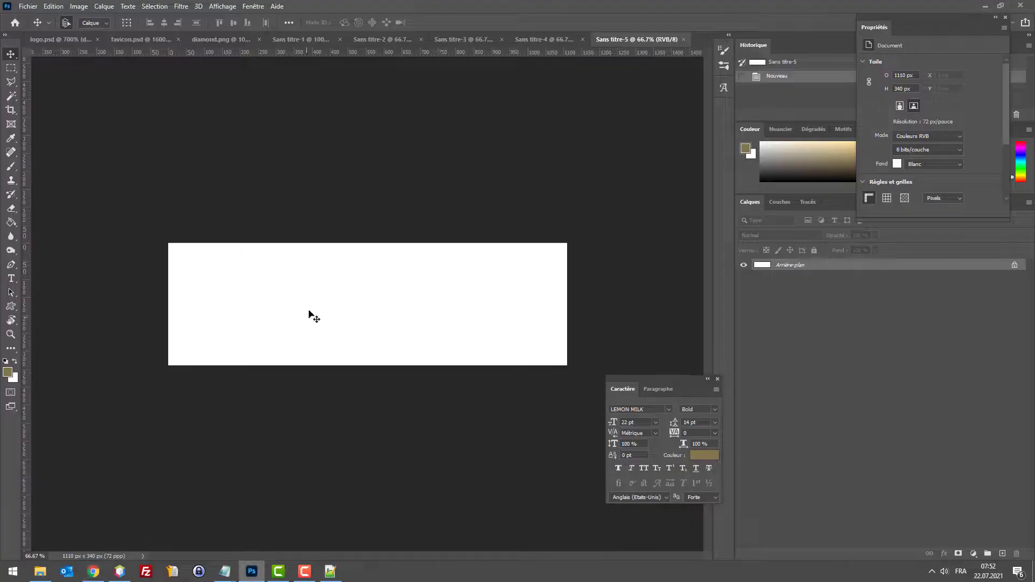
Step: Paste the sample slide into the banner and draw a gold rectangle over its dark left panel
key(ctrl+v)
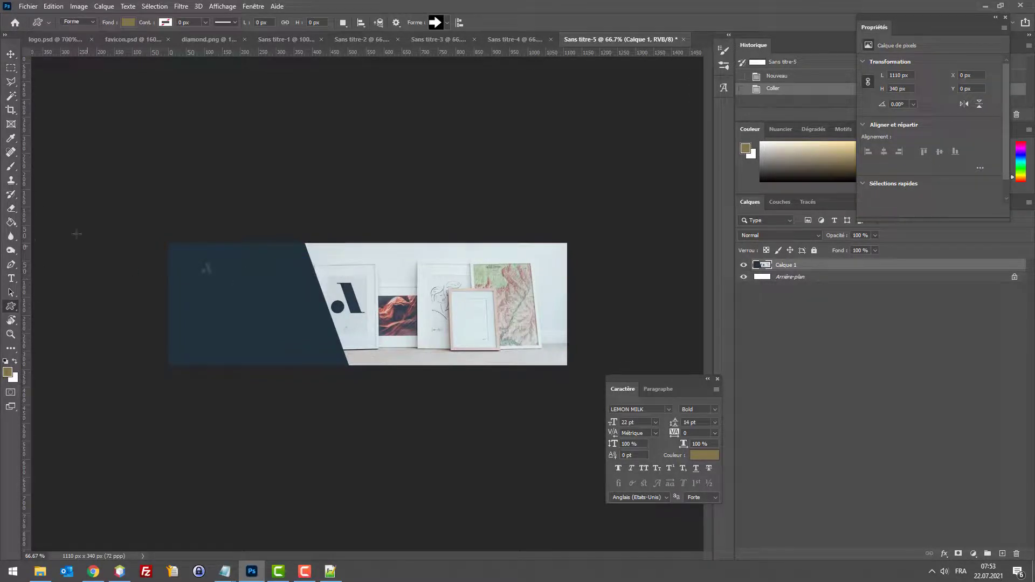
drag(322, 415, 226, 375)
key(Delete)
right_click(7, 303)
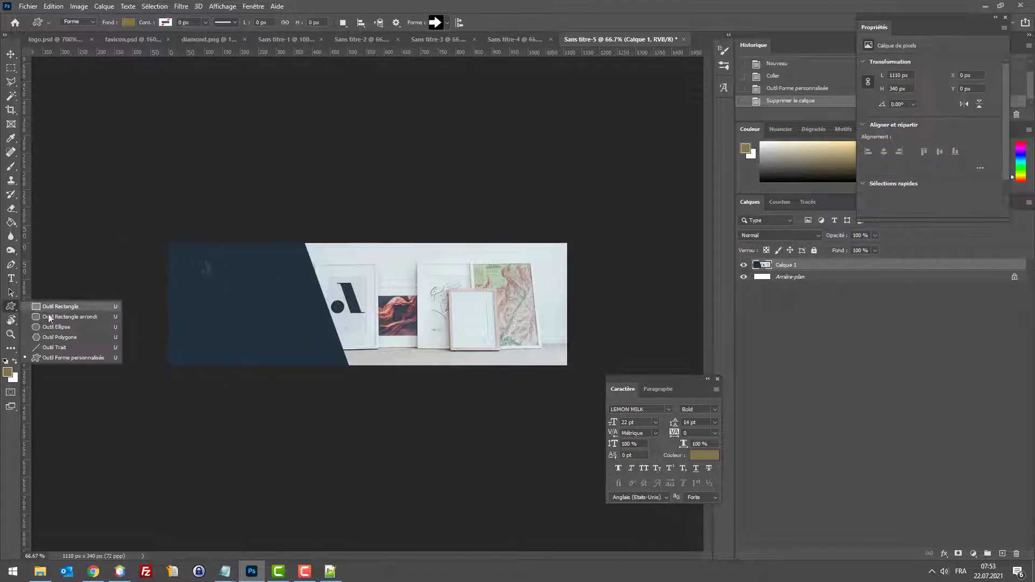
click(60, 306)
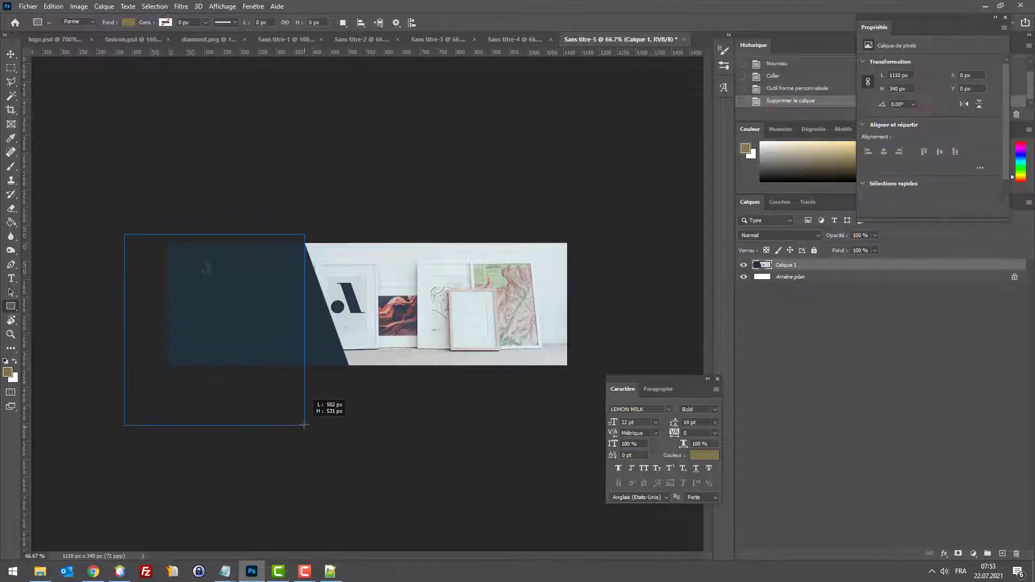
drag(304, 425, 303, 425)
key(ctrl+1)
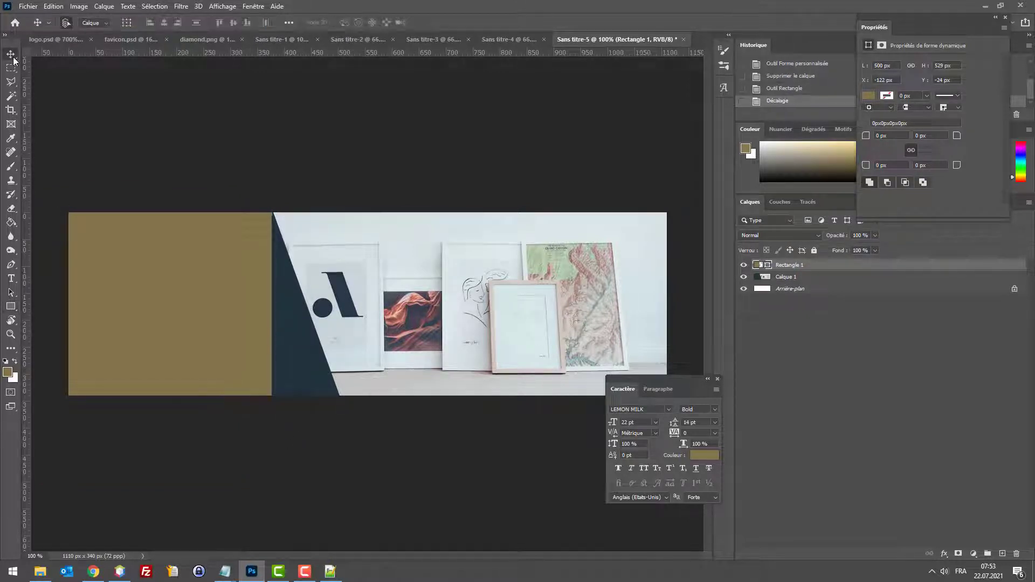
Step: Skew the gold rectangle so its right edge slants along the diagonal
key(ctrl+t)
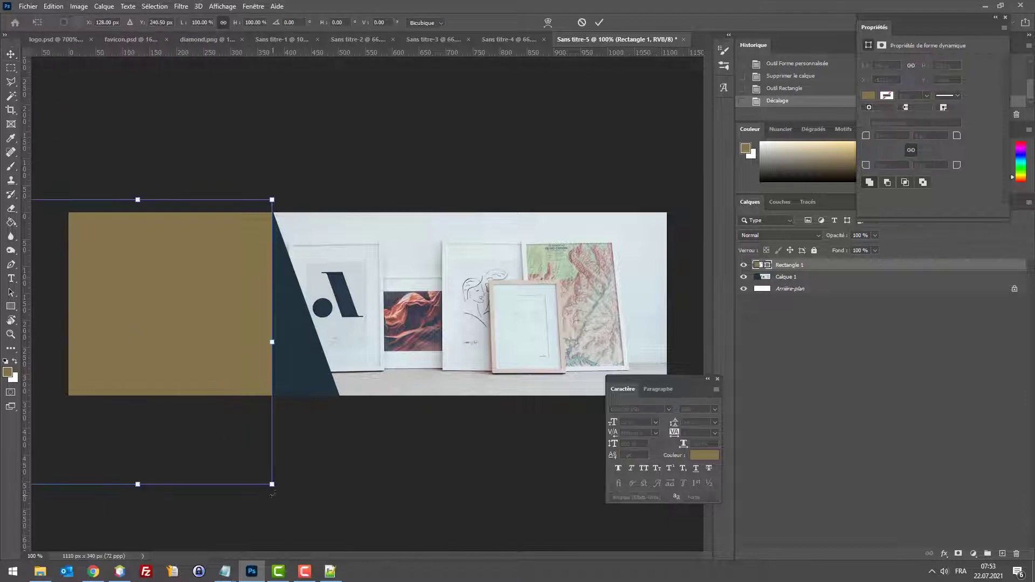
drag(272, 484, 361, 459)
key(Return)
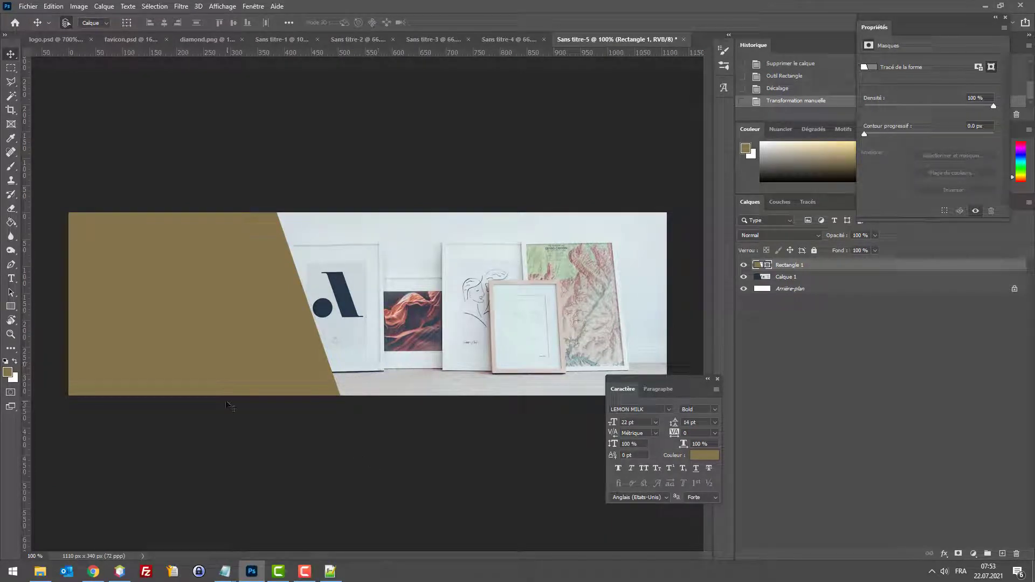
click(93, 572)
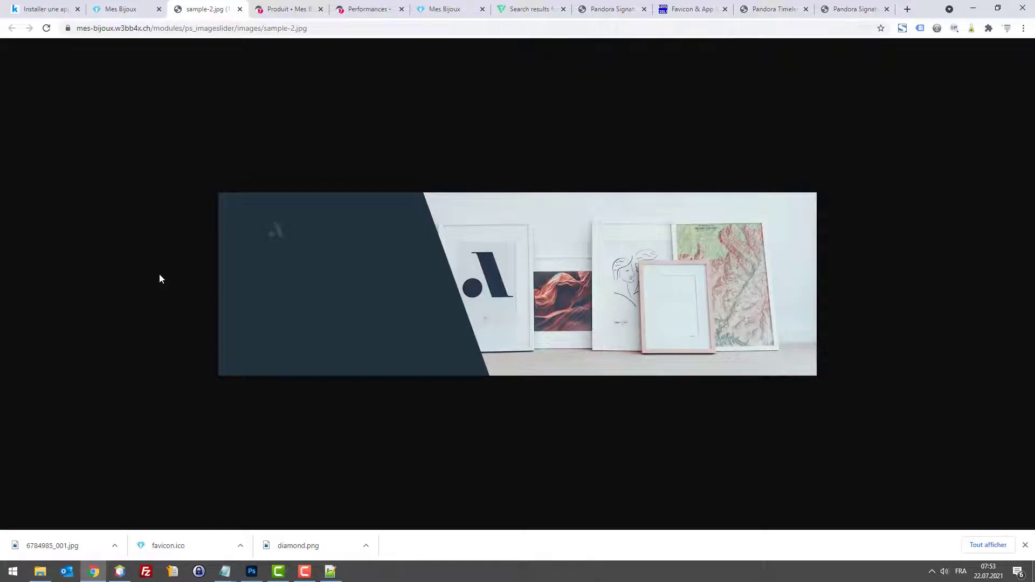
Step: Open pexels.com in a new tab and search for 'fashion' photos
key(ctrl+t)
text(pexels.com)
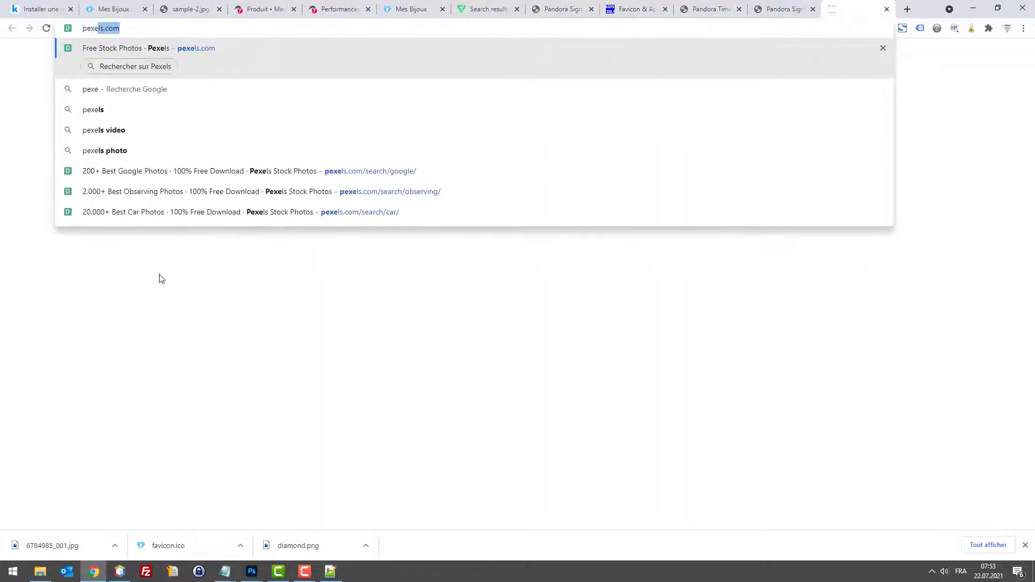
key(Return)
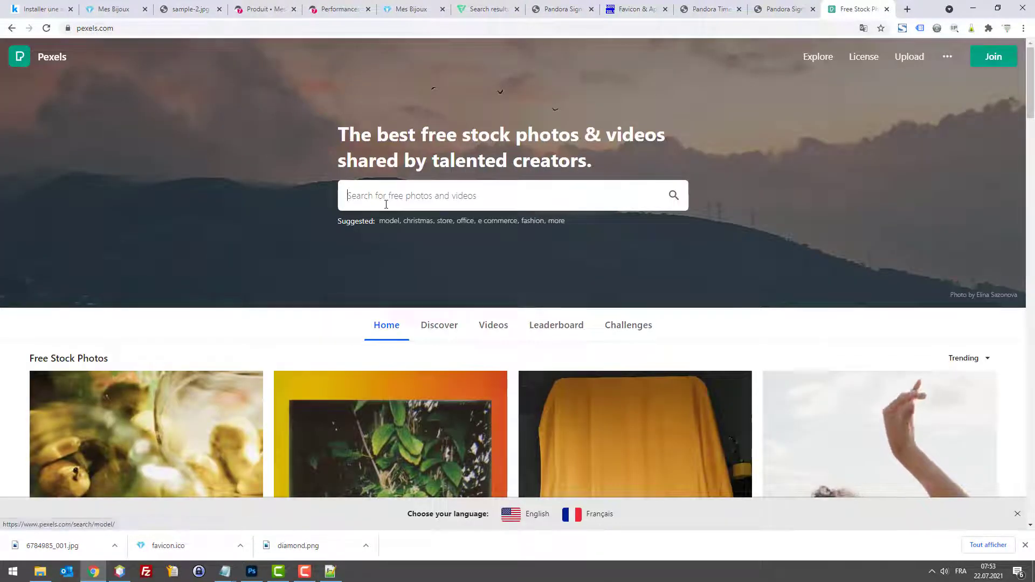
text(fash)
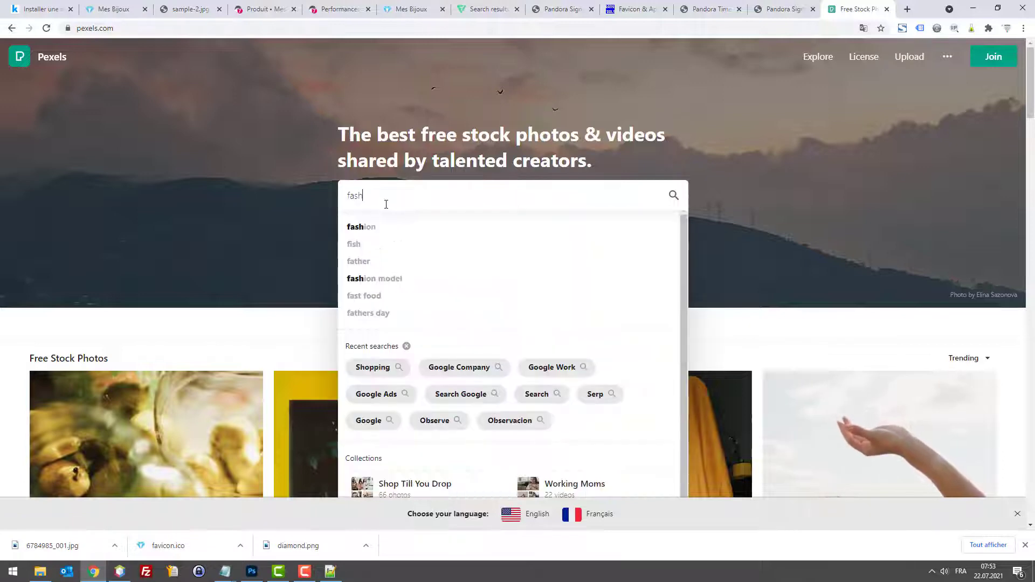
key(Down)
key(Return)
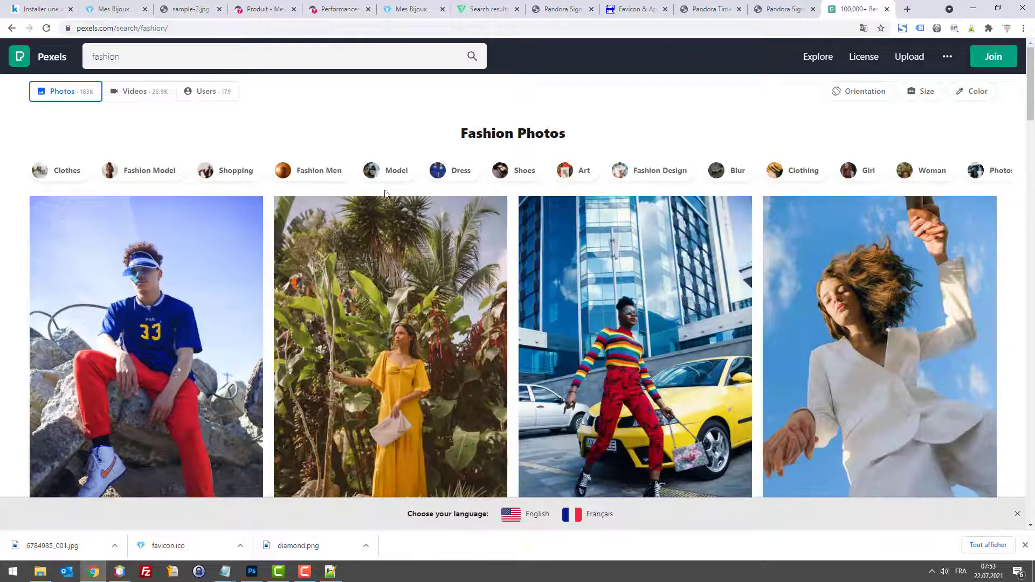
click(240, 54)
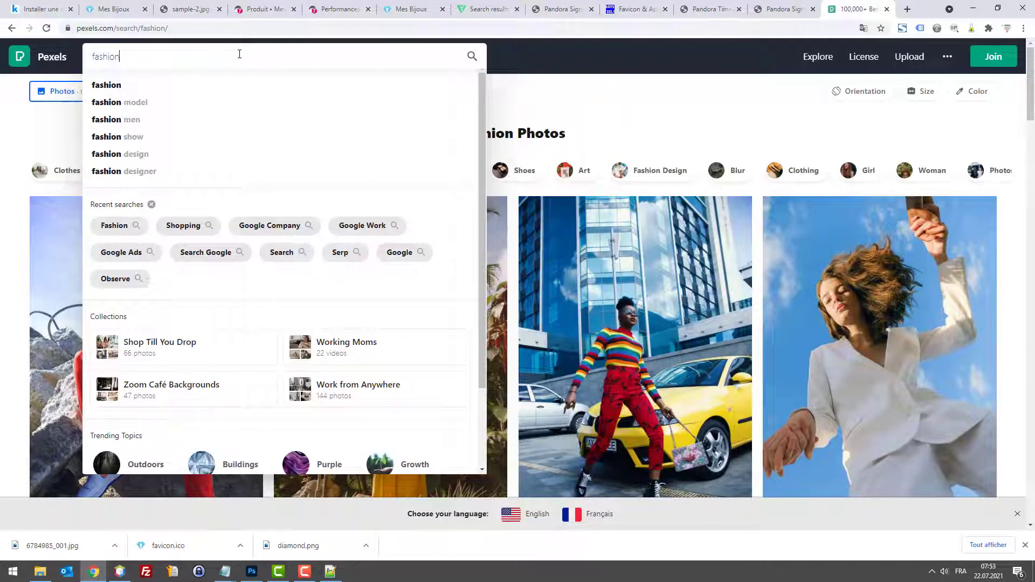
scroll(347, 300, down, 10)
Step: Google 'bijoux en anglais' to get the English word 'jewelry', then go back to Pexels
key(ctrl+t)
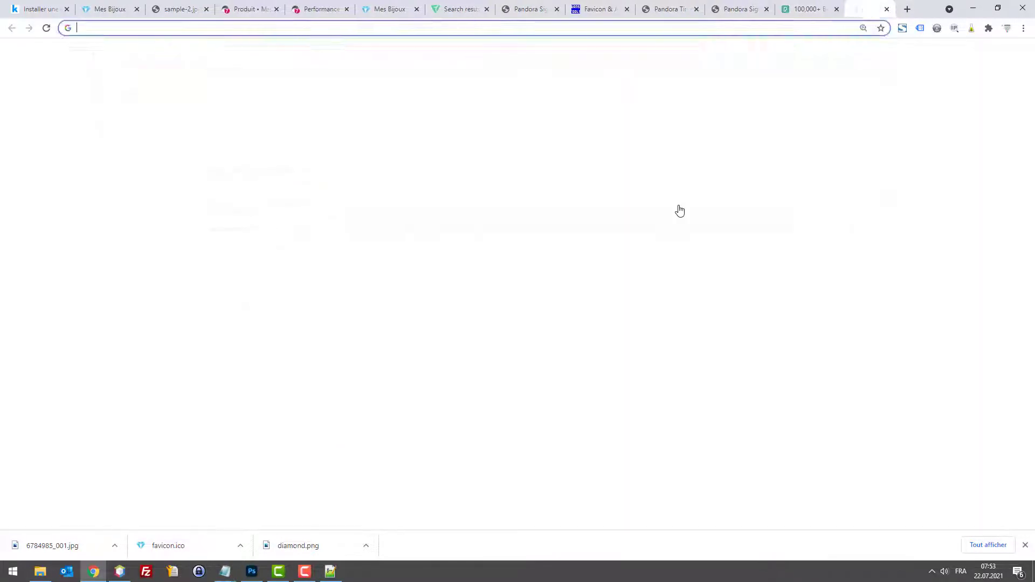
text(bijoux en)
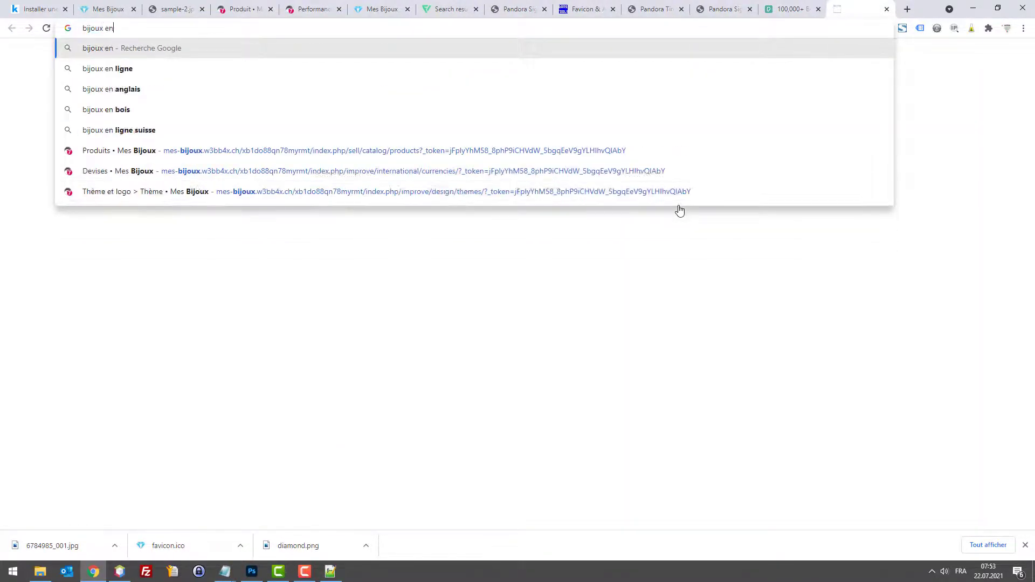
text( angl)
key(Down)
key(Return)
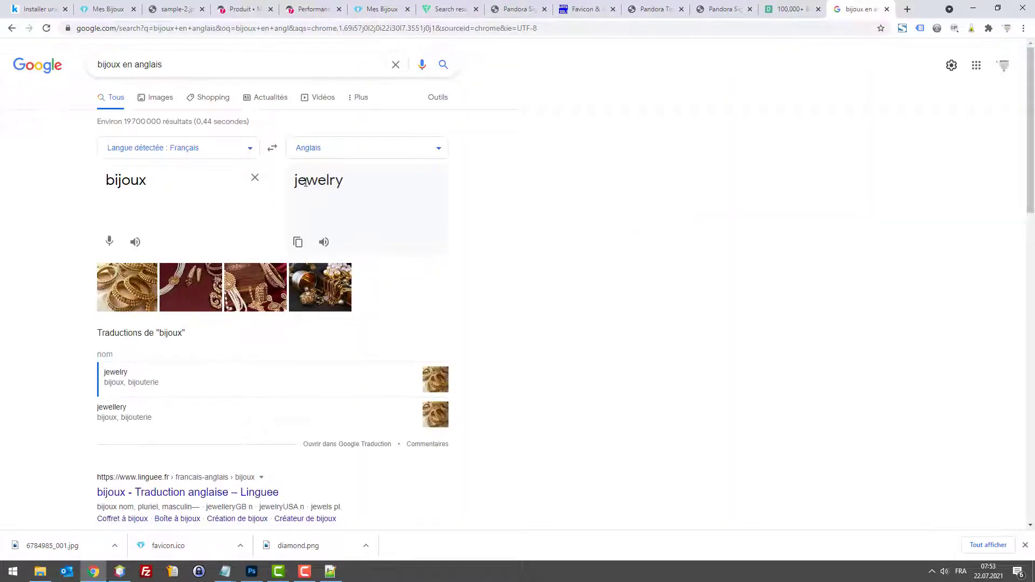
click(776, 9)
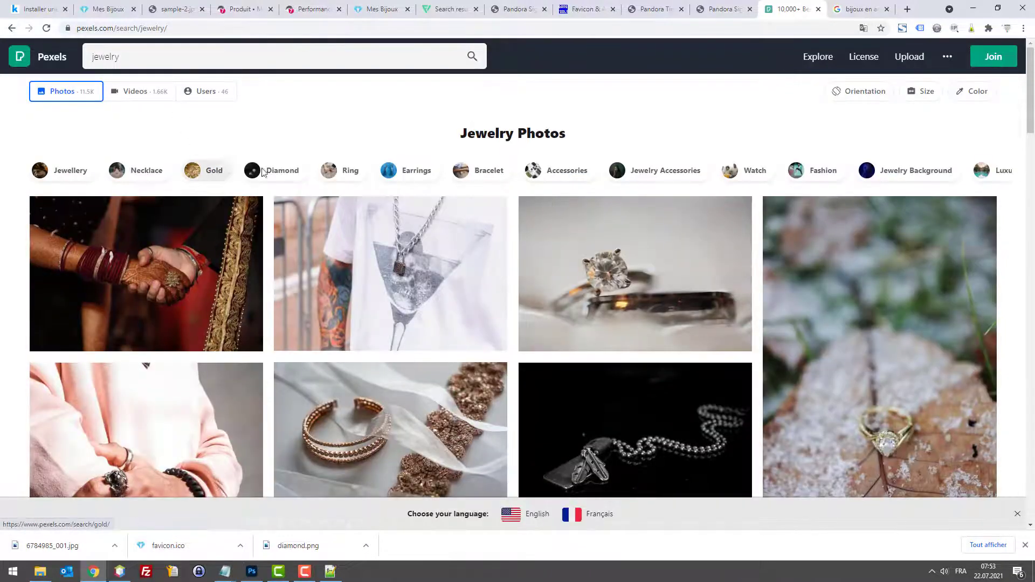
Step: Scroll through the Pexels fashion photo results
scroll(578, 237, down, 5)
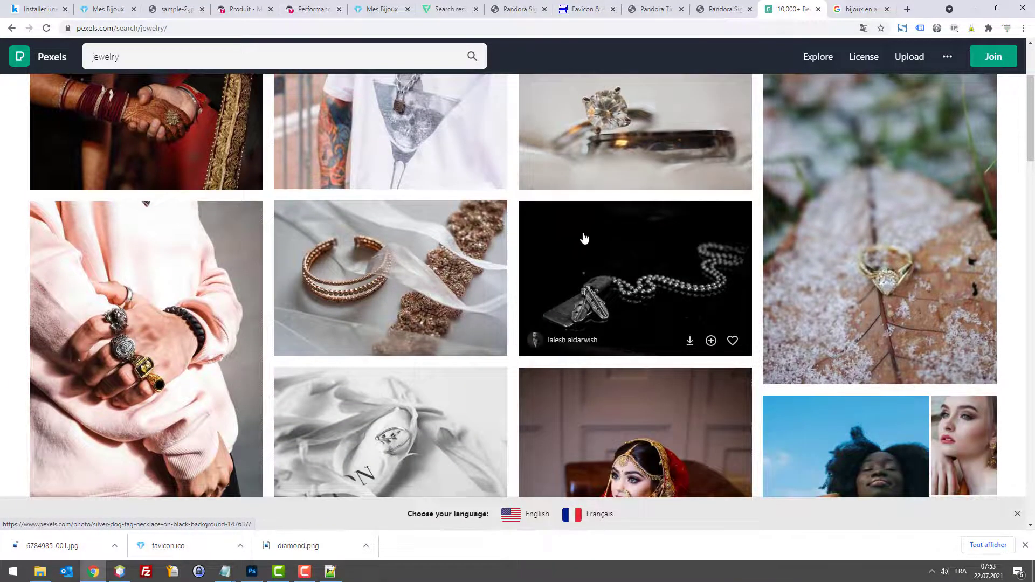
scroll(583, 236, down, 5)
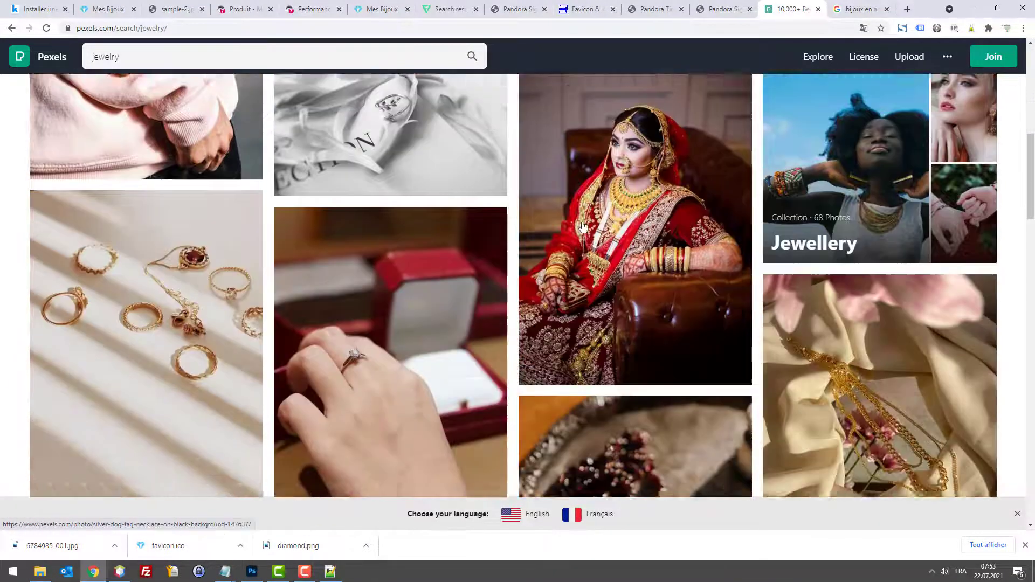
scroll(581, 220, down, 15)
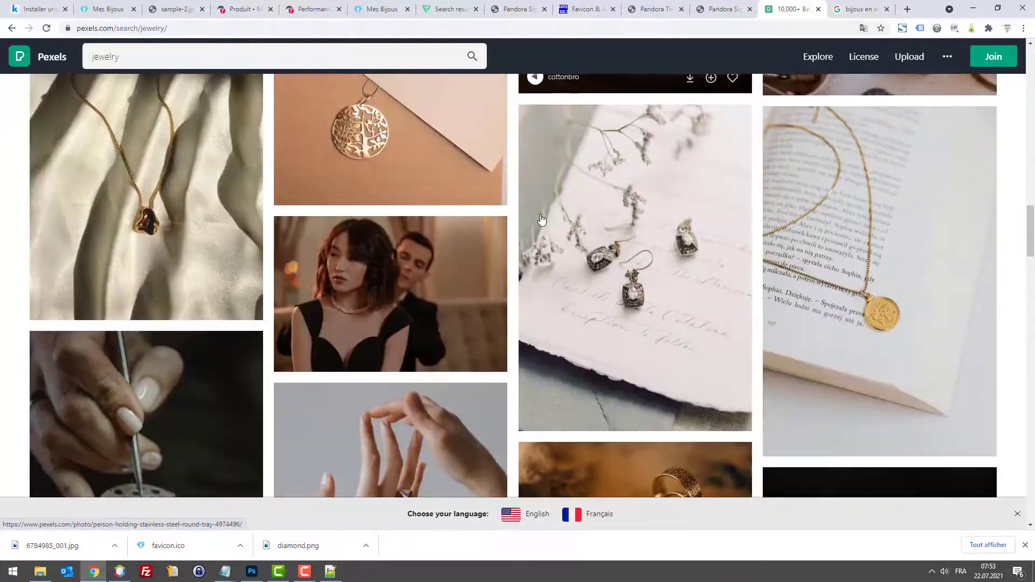
scroll(541, 218, down, 15)
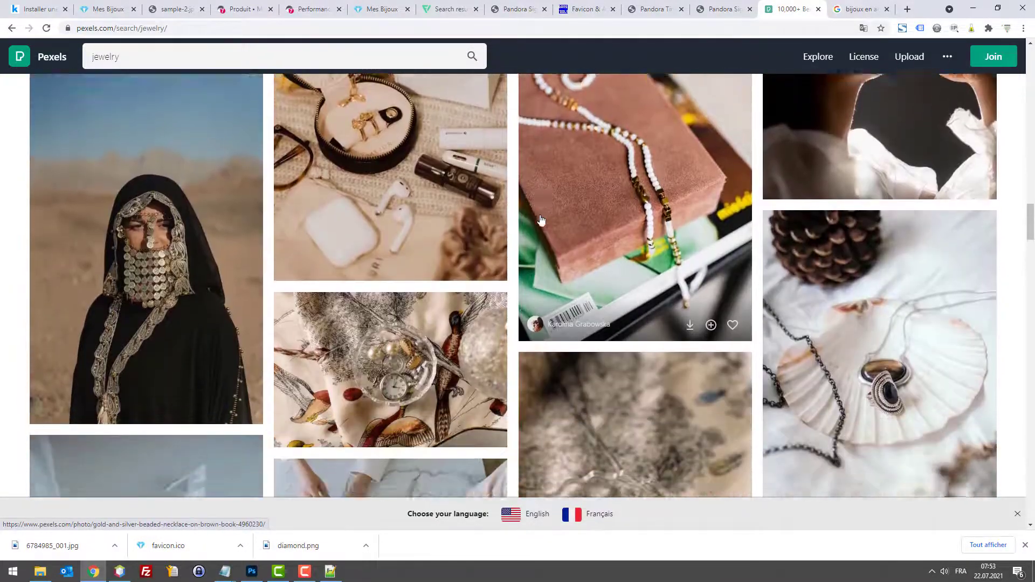
scroll(541, 215, down, 13)
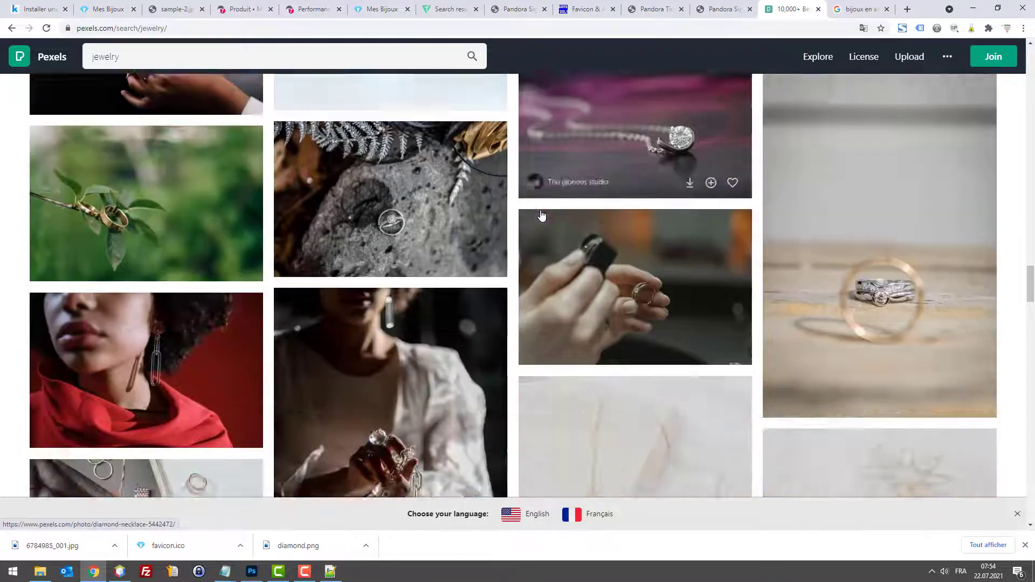
scroll(542, 216, down, 15)
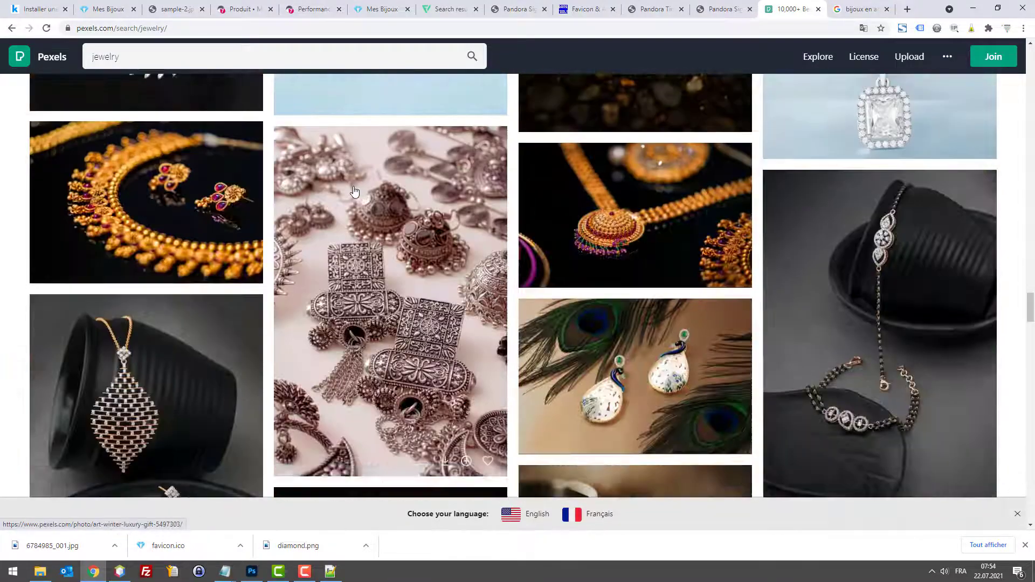
scroll(360, 188, up, 5)
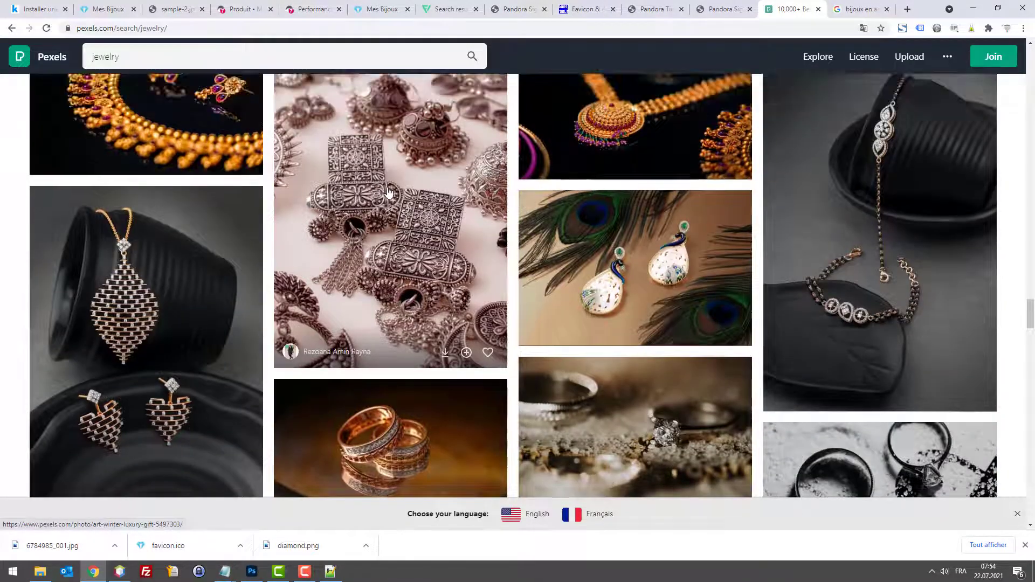
scroll(394, 194, down, 7)
scroll(394, 194, down, 10)
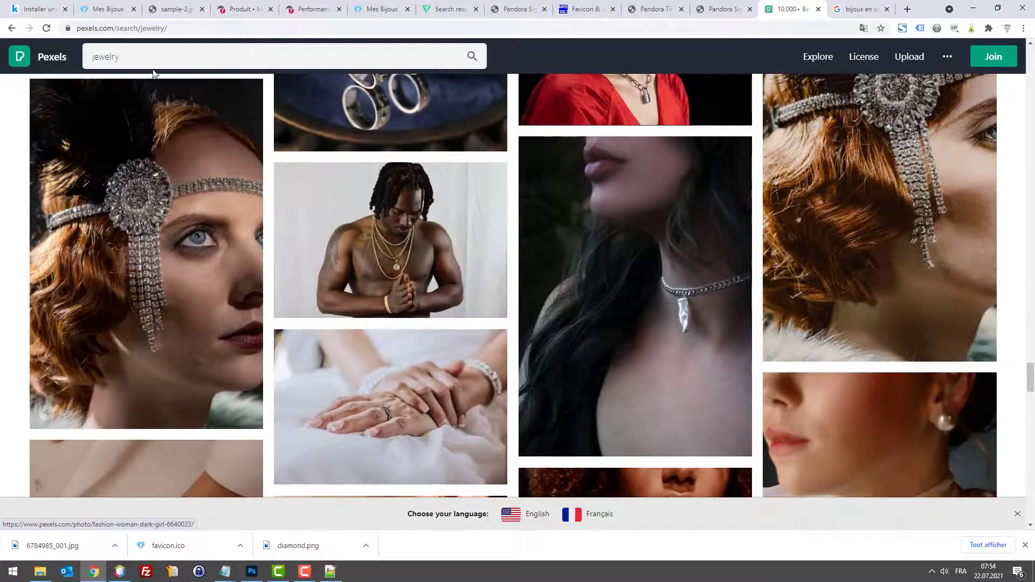
Step: Change the query to a fashion girl search and scroll through the new results
click(156, 65)
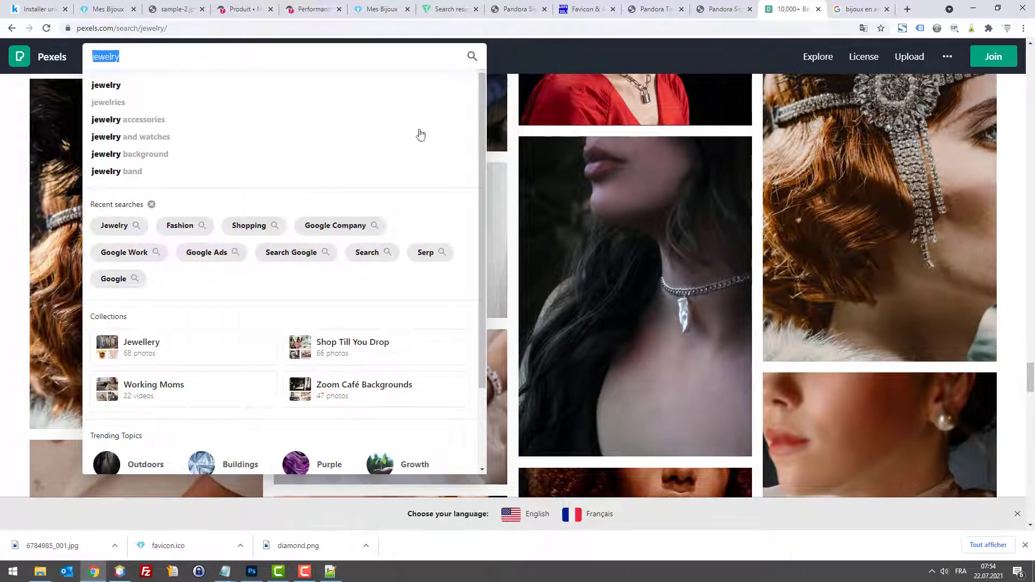
scroll(814, 291, down, 10)
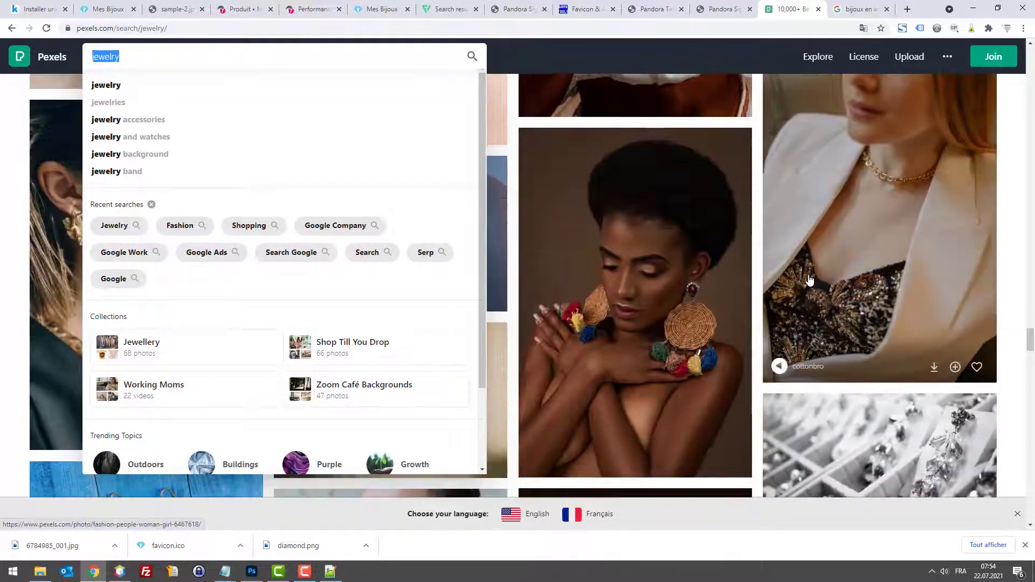
scroll(809, 280, down, 10)
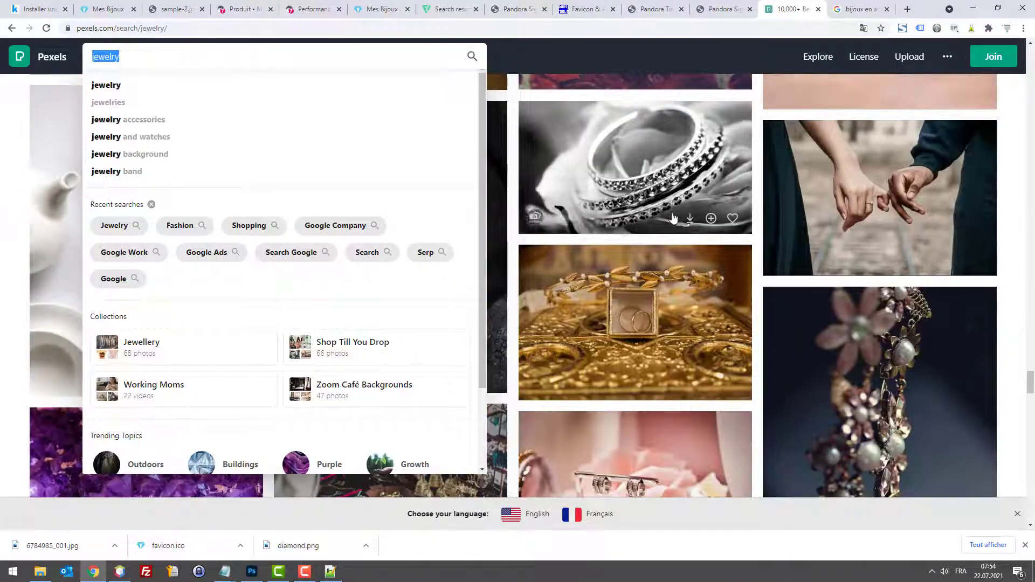
scroll(673, 218, down, 5)
scroll(428, 132, down, 2)
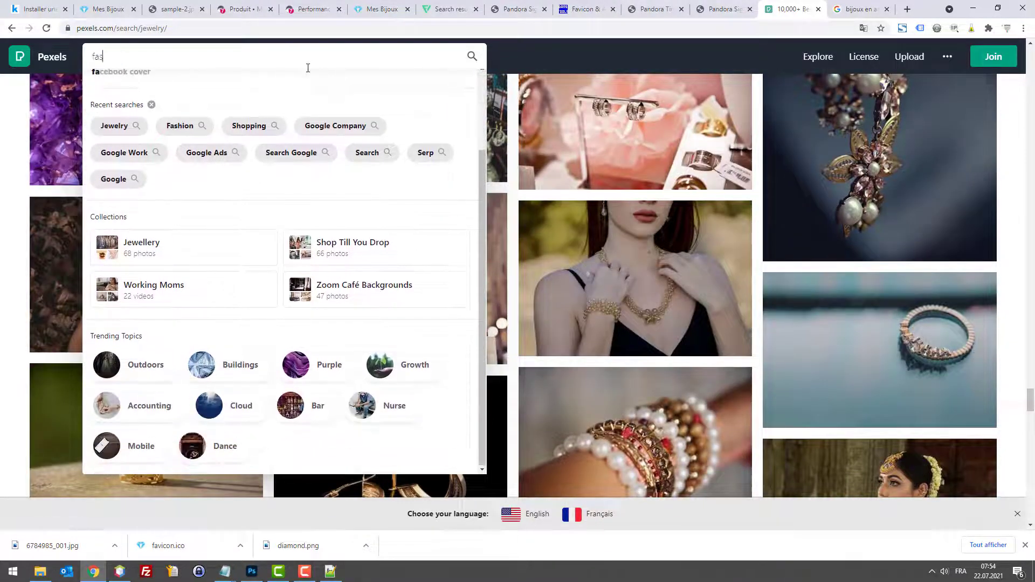
text(rl)
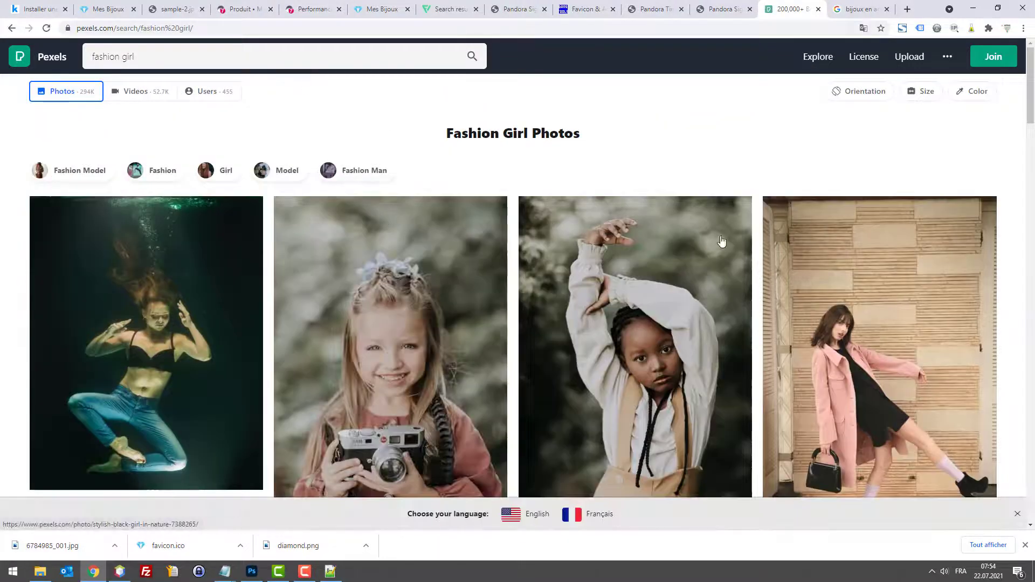
scroll(722, 241, down, 10)
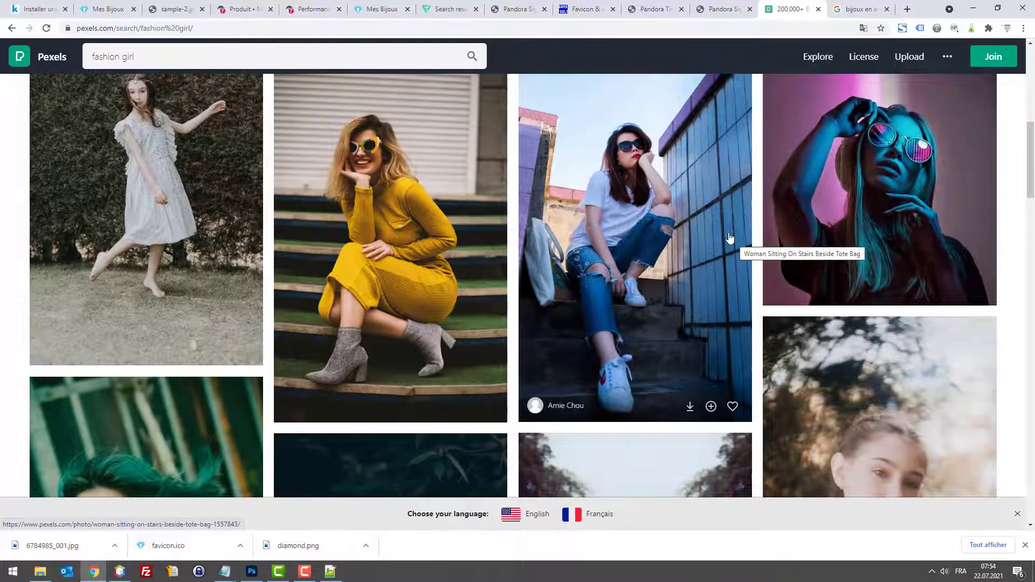
scroll(727, 238, down, 7)
scroll(719, 233, down, 18)
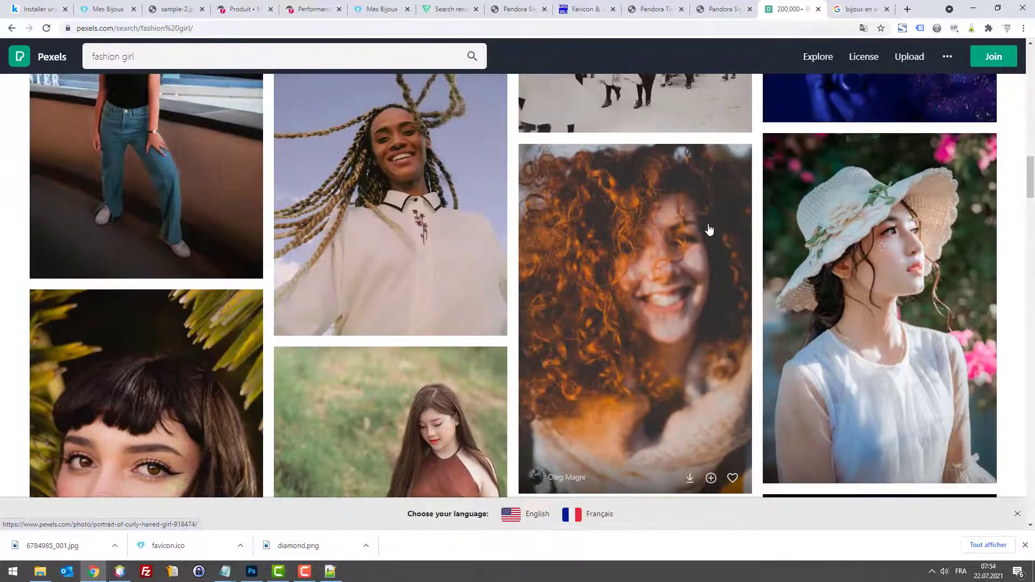
scroll(706, 230, down, 20)
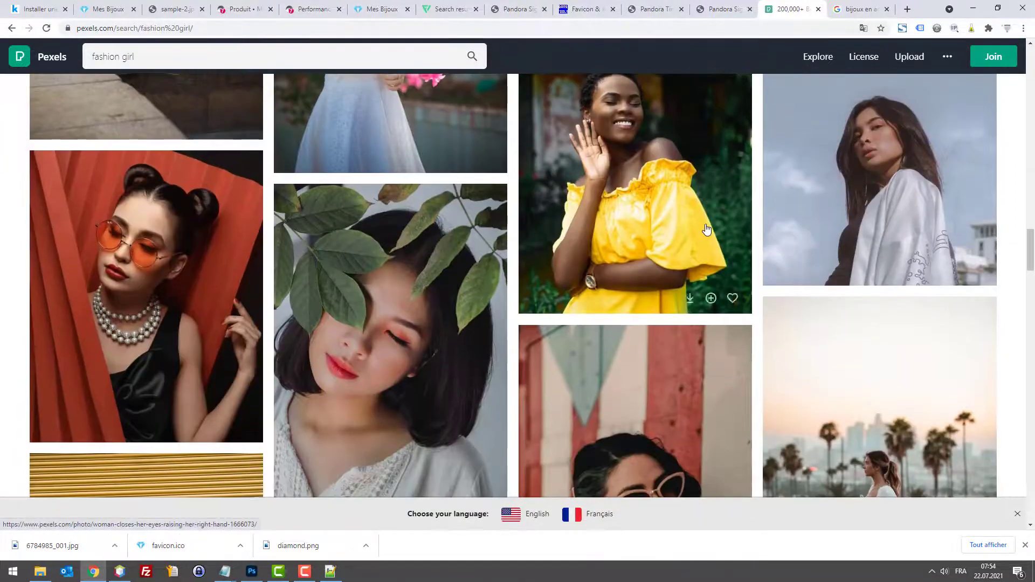
scroll(699, 229, up, 7)
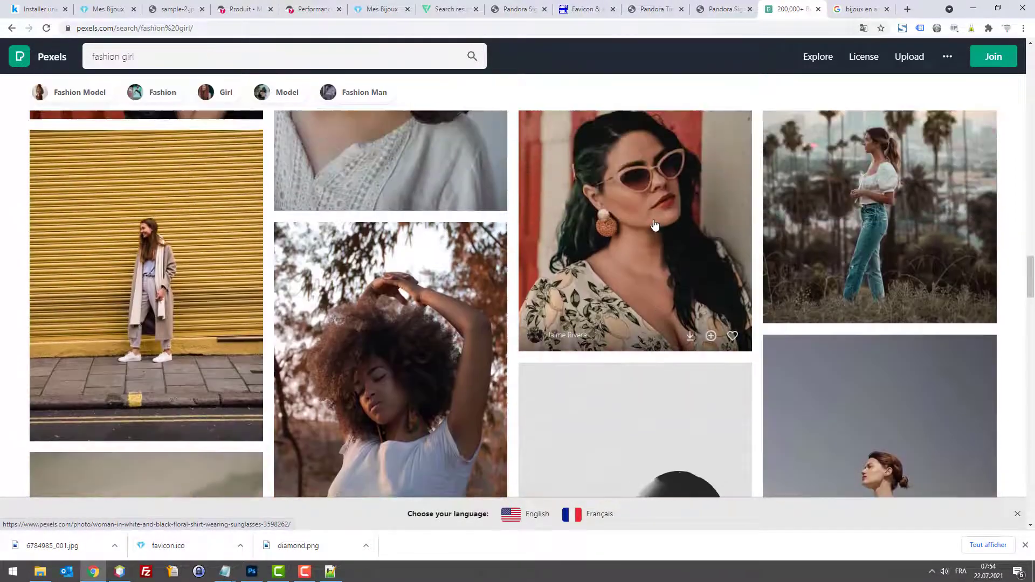
Step: Open the yellow-wall photo and zoom in to inspect it
click(183, 271)
click(485, 302)
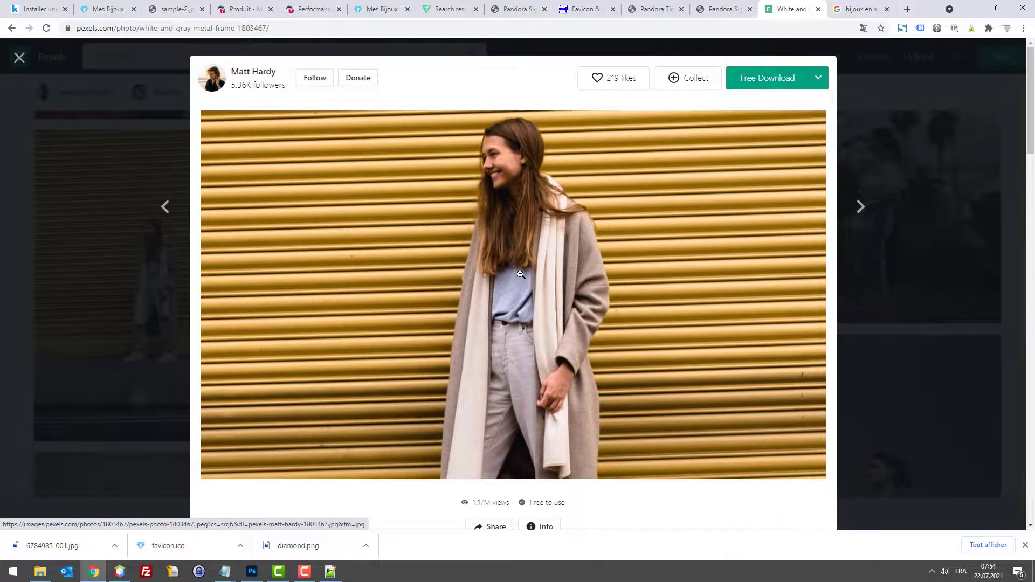
right_click(527, 272)
key(Escape)
key(Escape)
scroll(803, 300, down, 7)
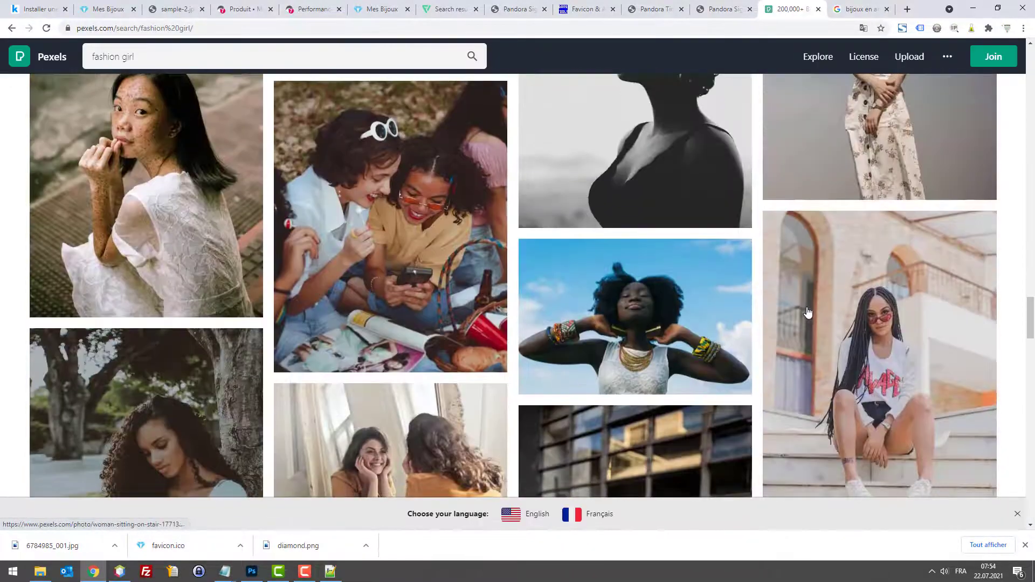
scroll(803, 300, up, 1)
scroll(802, 296, down, 5)
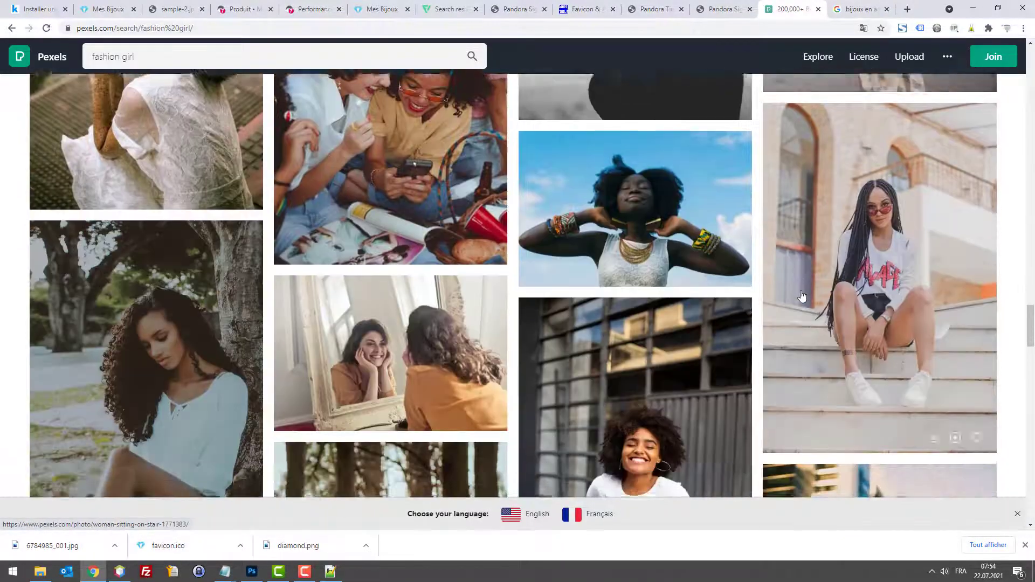
scroll(802, 296, up, 6)
scroll(800, 282, down, 9)
scroll(800, 282, up, 10)
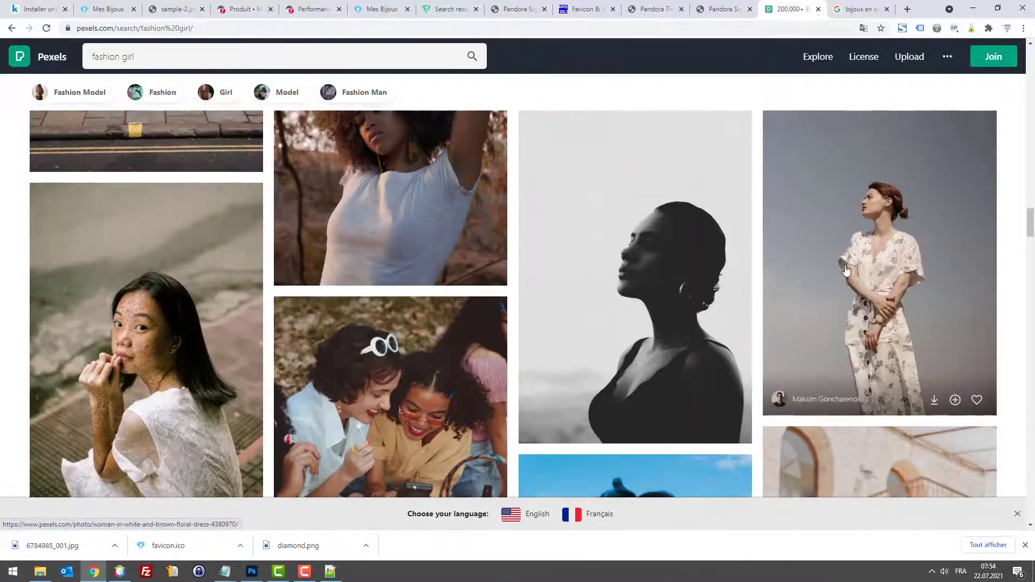
Step: Preview the floral-dress woman and yellow shutter photos up close
click(846, 271)
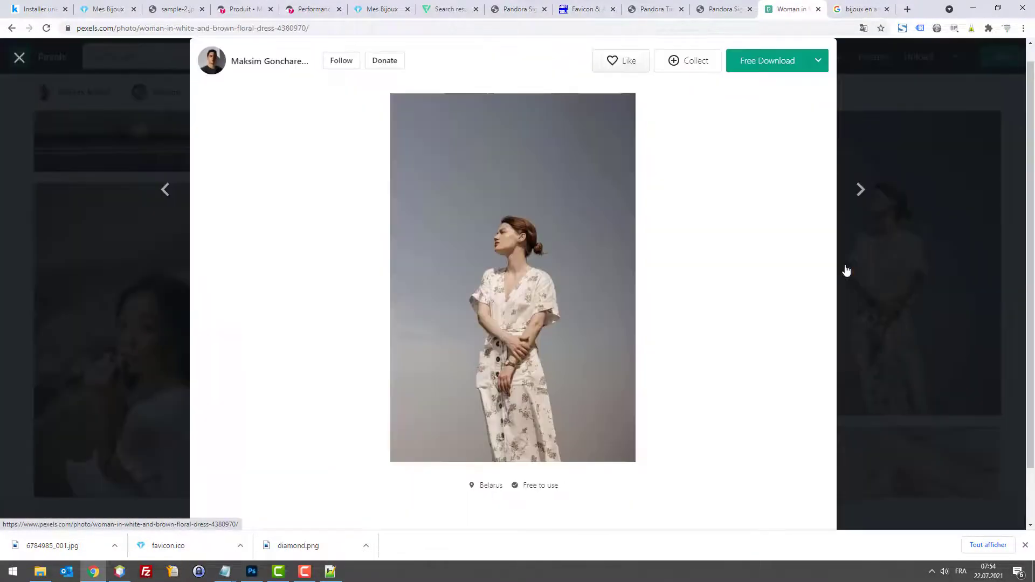
click(587, 280)
key(Escape)
scroll(595, 285, down, 15)
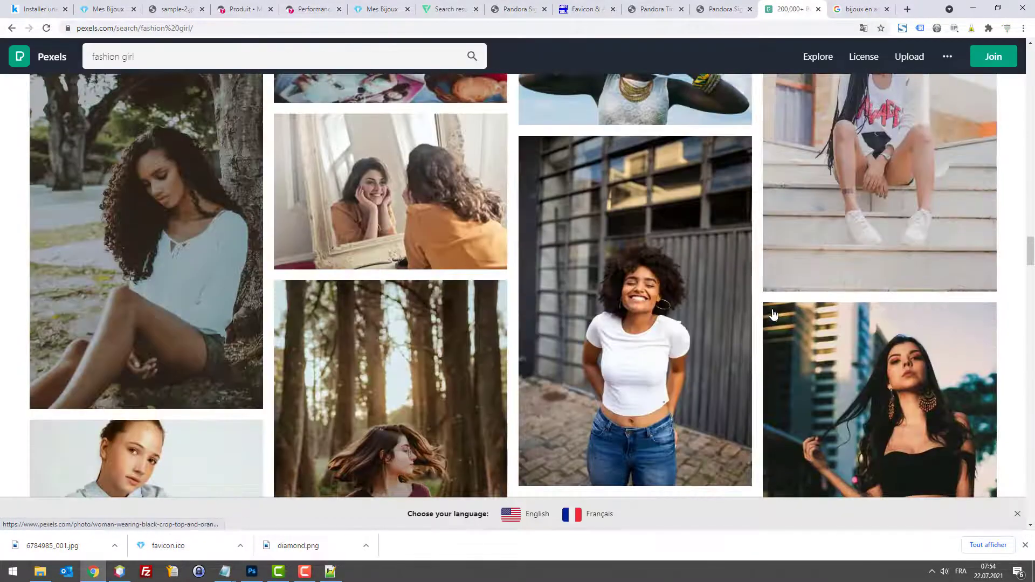
scroll(774, 307, down, 10)
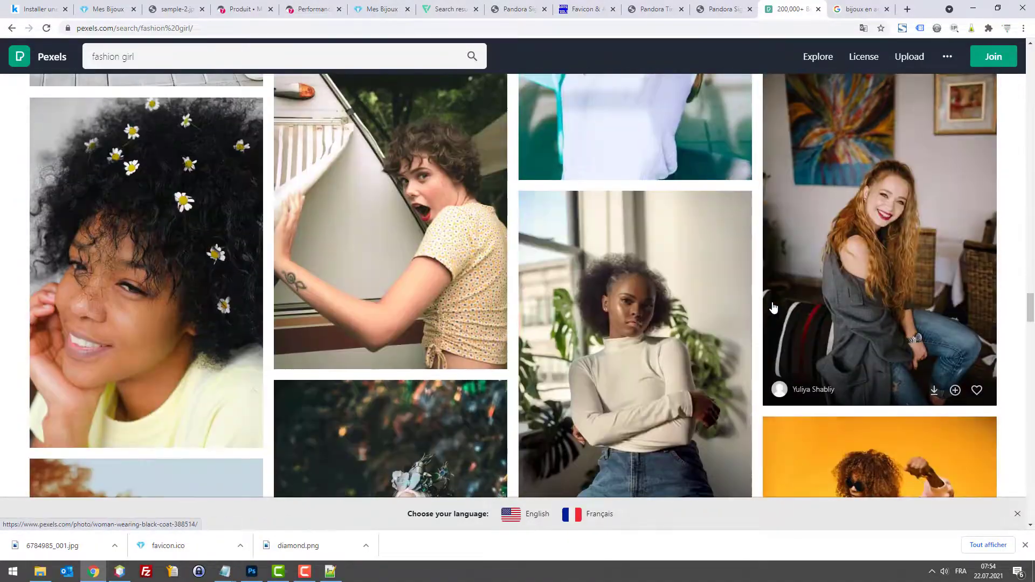
scroll(593, 280, up, 15)
scroll(414, 253, down, 10)
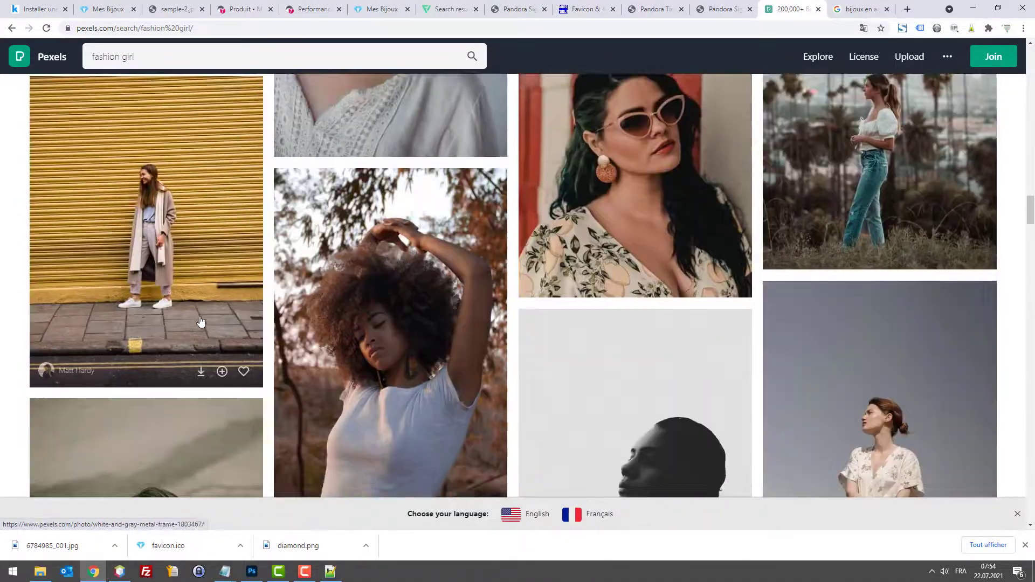
click(169, 275)
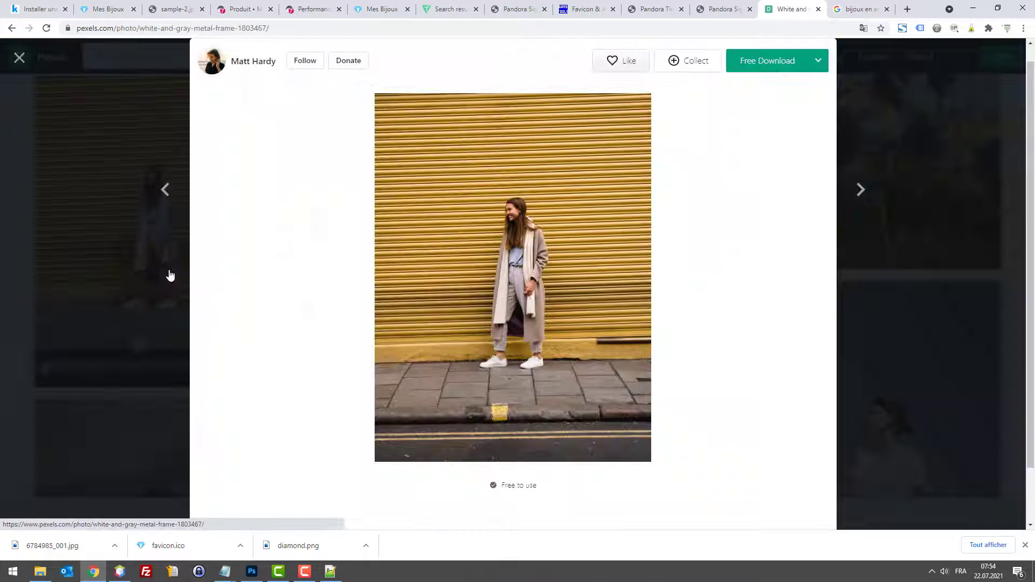
click(512, 261)
key(Escape)
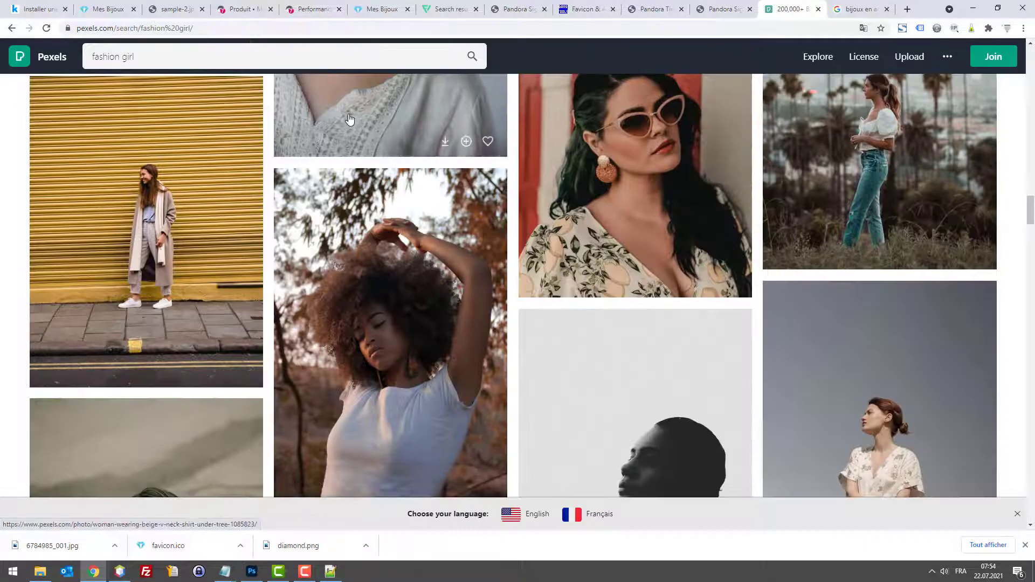
Step: Replace the search with 'jewelry' and scroll through the jewelry photo results
triple_click(341, 59)
text(jewelry)
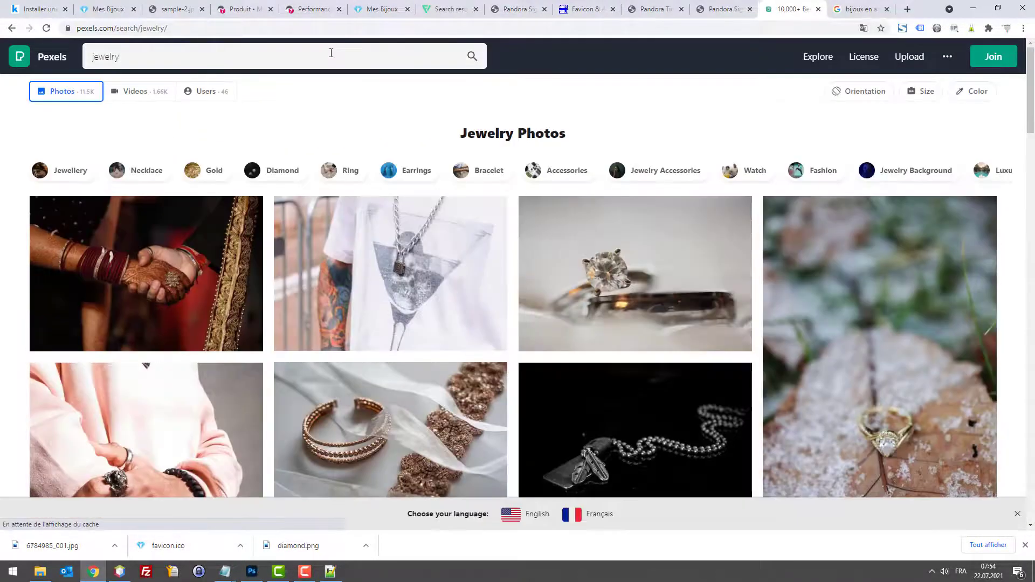
scroll(707, 180, down, 20)
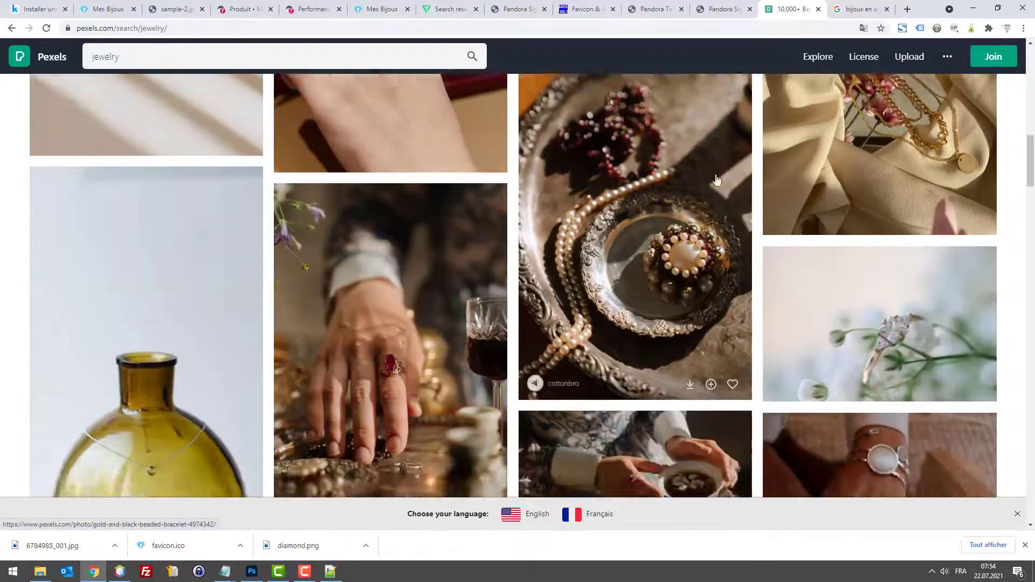
scroll(719, 174, down, 20)
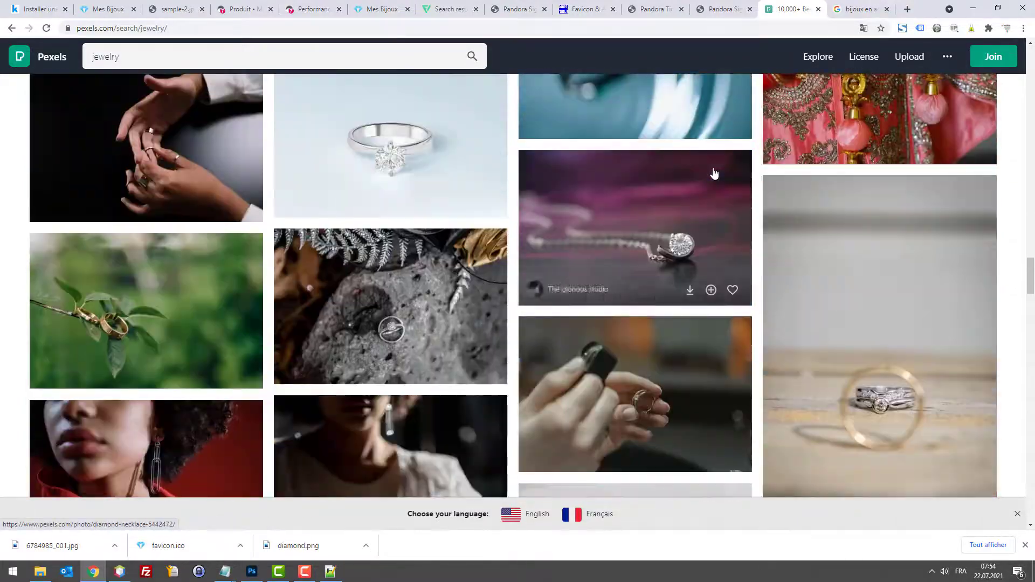
scroll(713, 177, down, 20)
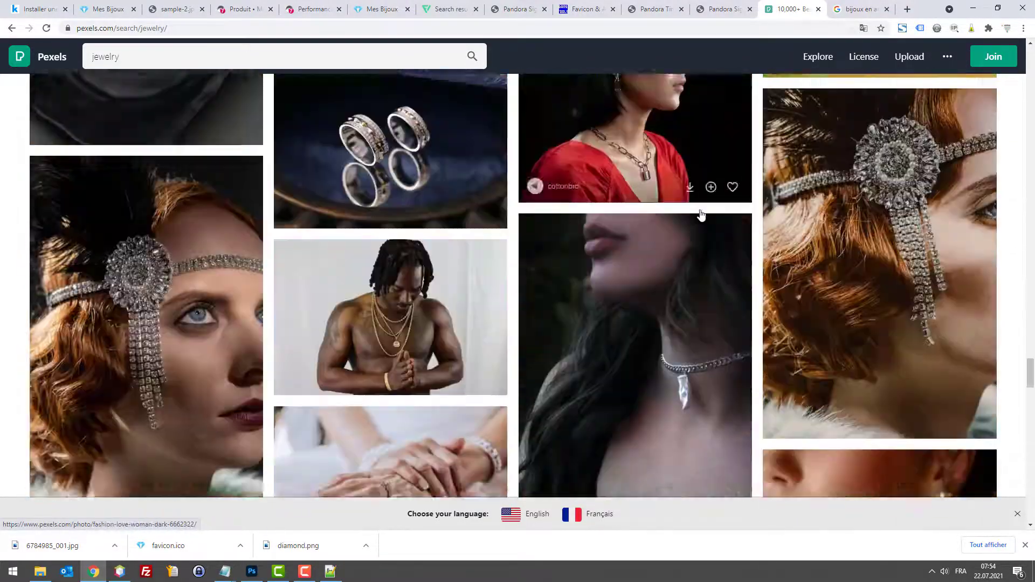
scroll(698, 220, down, 20)
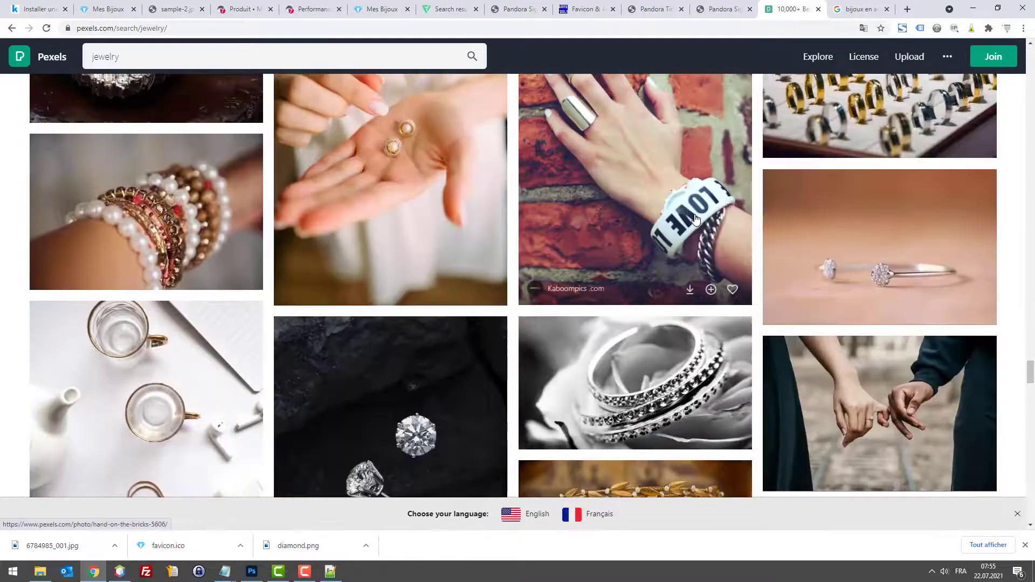
scroll(698, 221, down, 20)
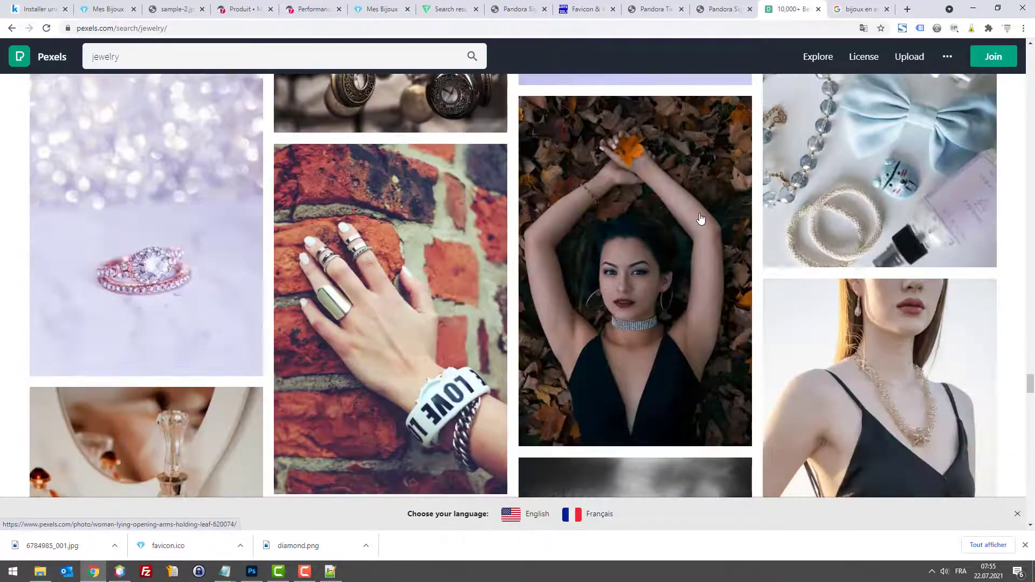
scroll(703, 216, down, 20)
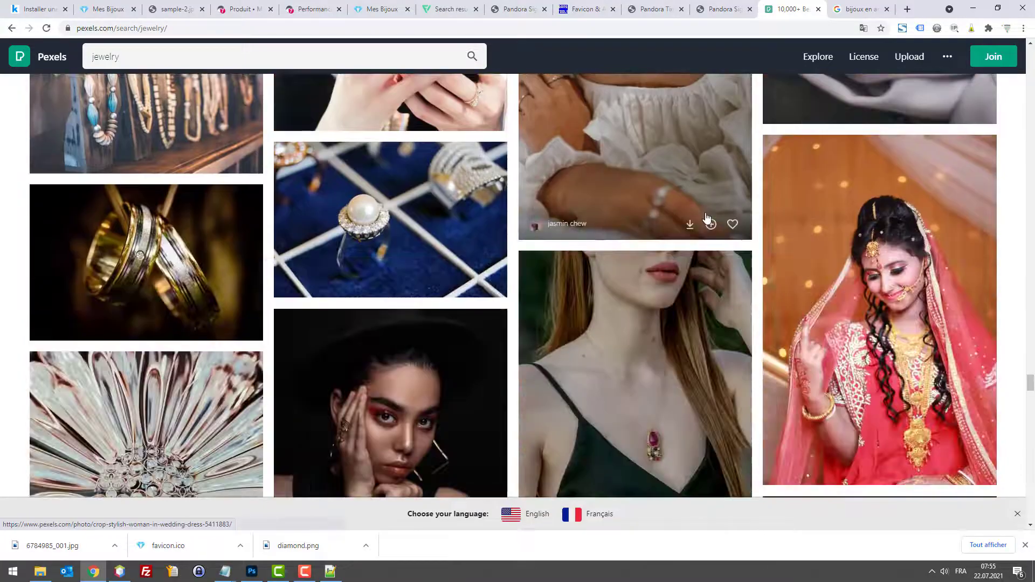
scroll(707, 218, down, 20)
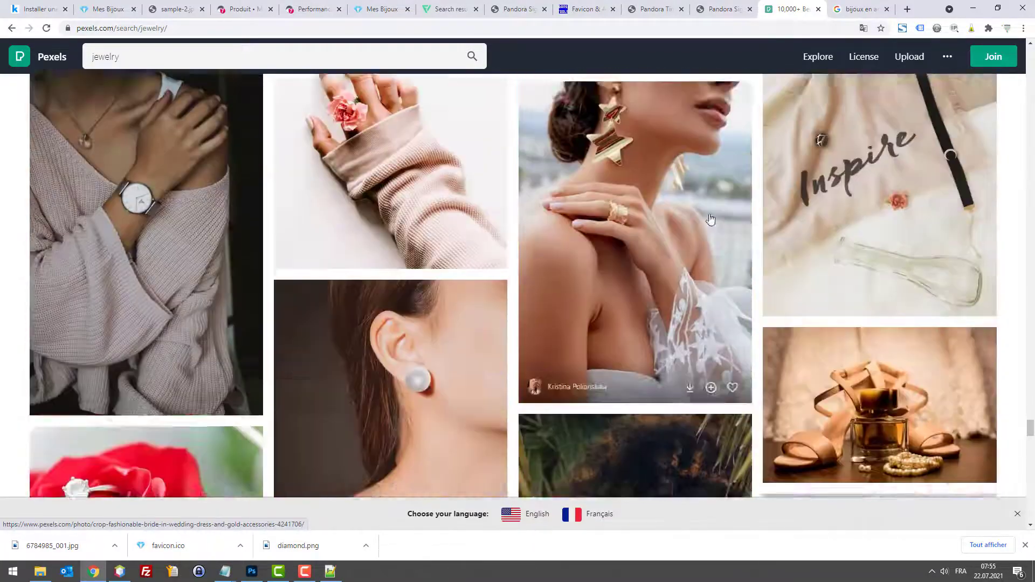
scroll(713, 226, down, 20)
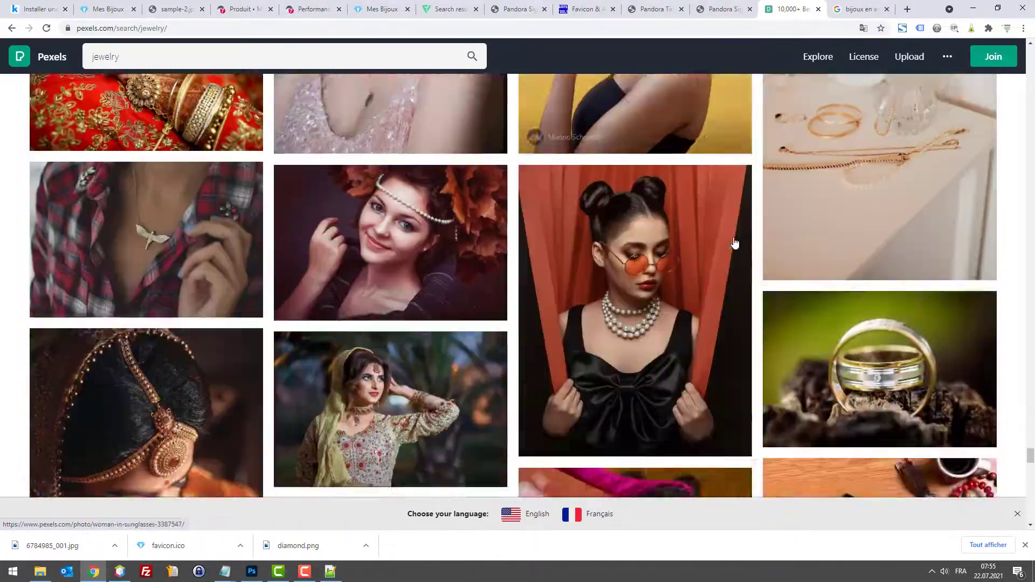
scroll(736, 239, down, 6)
Step: Open Unsplash in a new tab and search for 'jewelry'
key(ctrl+t)
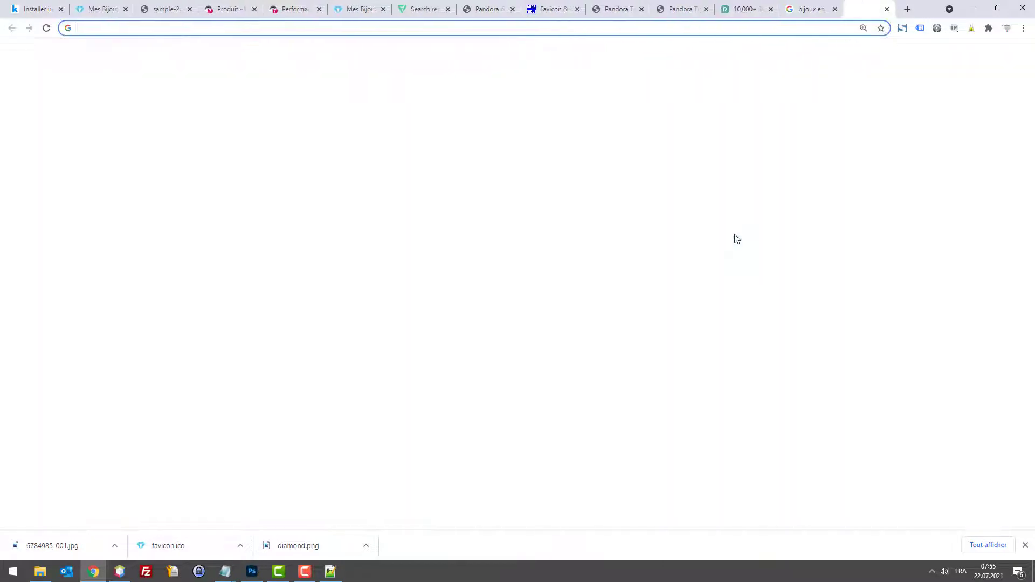
text(un)
key(Return)
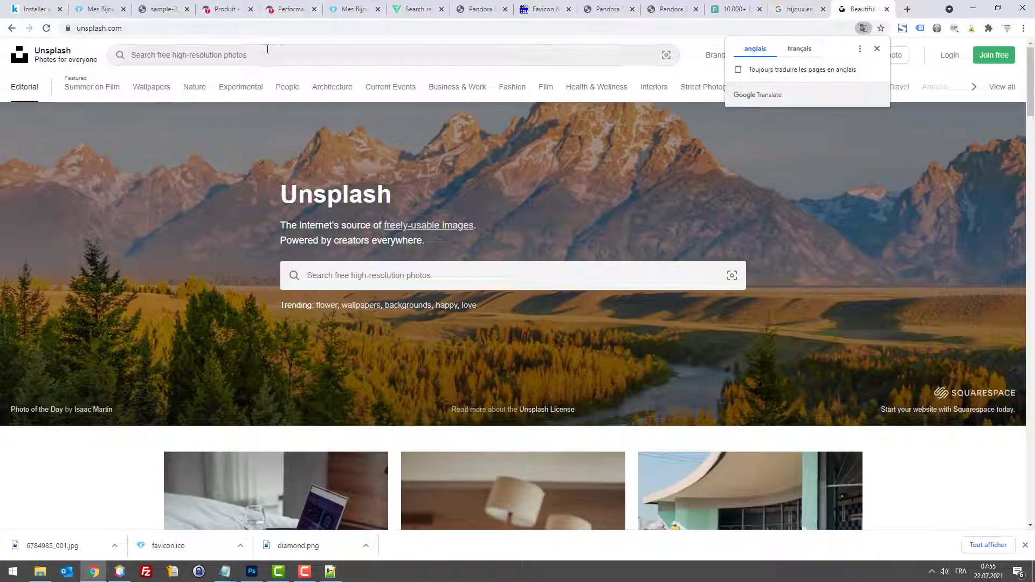
click(267, 49)
text(jewelry)
key(Return)
Step: Browse the Unsplash jewelry results and preview the woman-with-pearls photo
scroll(431, 275, down, 8)
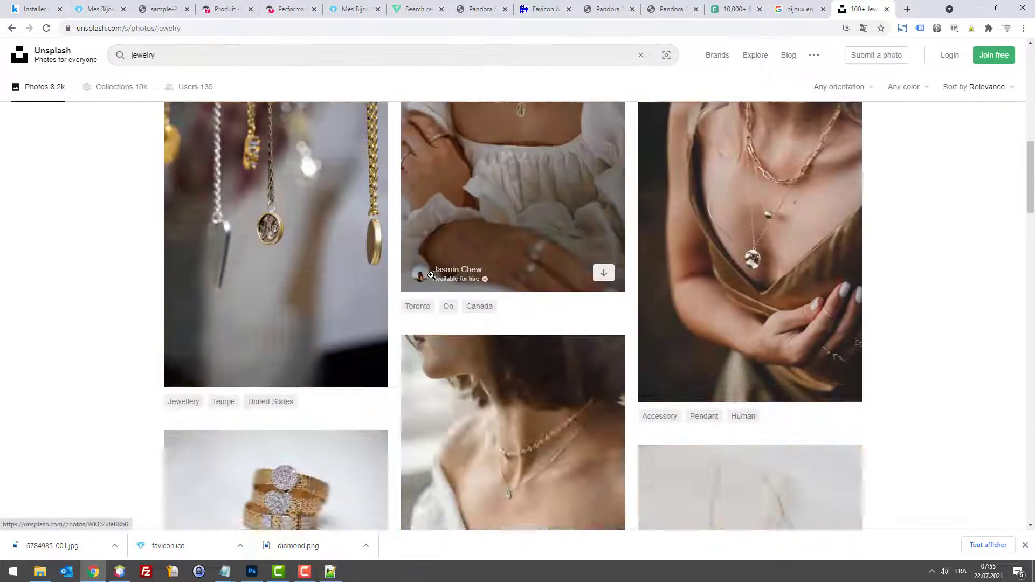
scroll(431, 275, down, 10)
scroll(505, 274, down, 10)
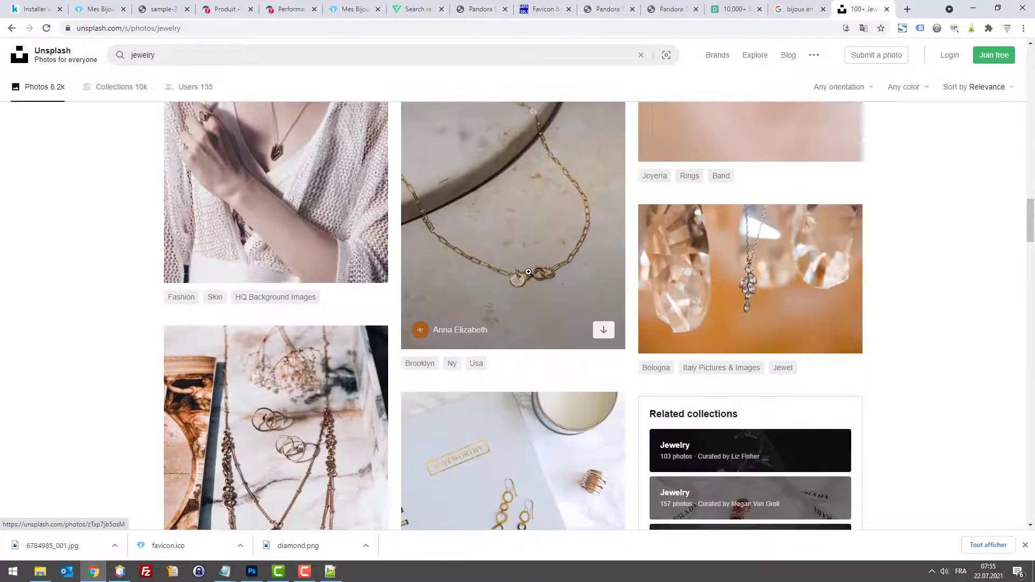
scroll(505, 264, up, 7)
scroll(492, 247, down, 12)
scroll(527, 283, down, 20)
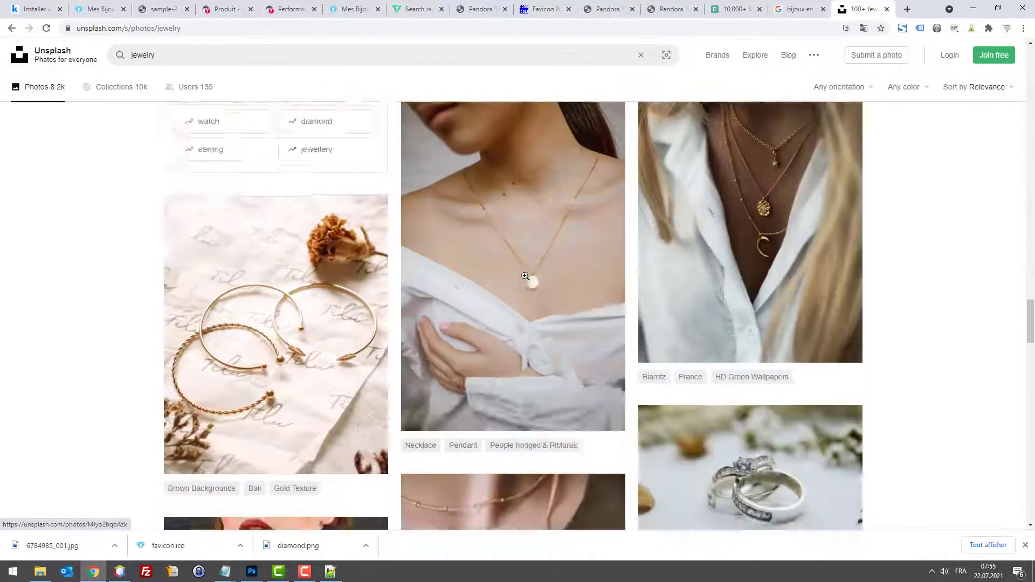
scroll(529, 284, up, 1)
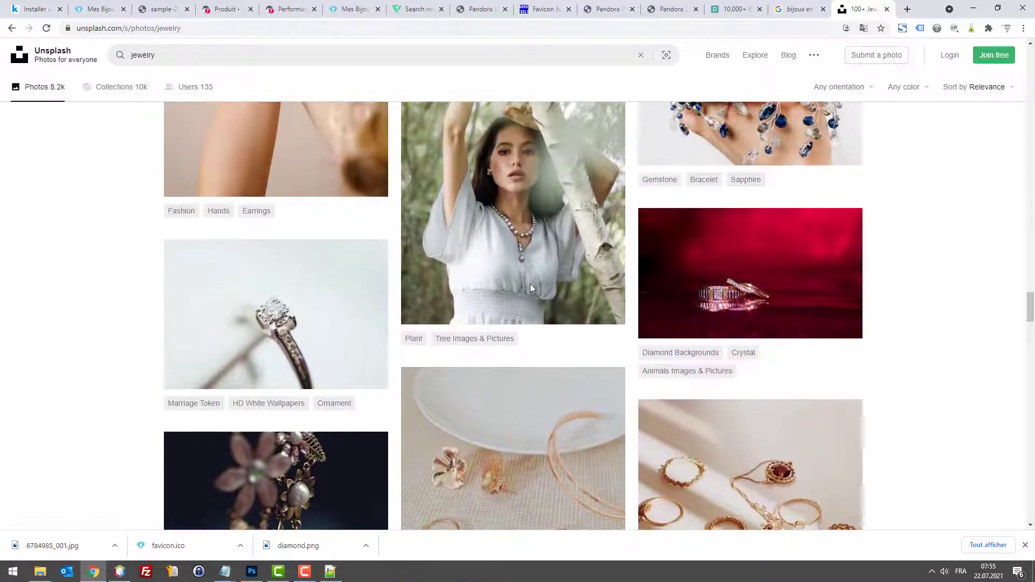
scroll(529, 283, down, 3)
scroll(527, 276, up, 2)
scroll(527, 276, up, 3)
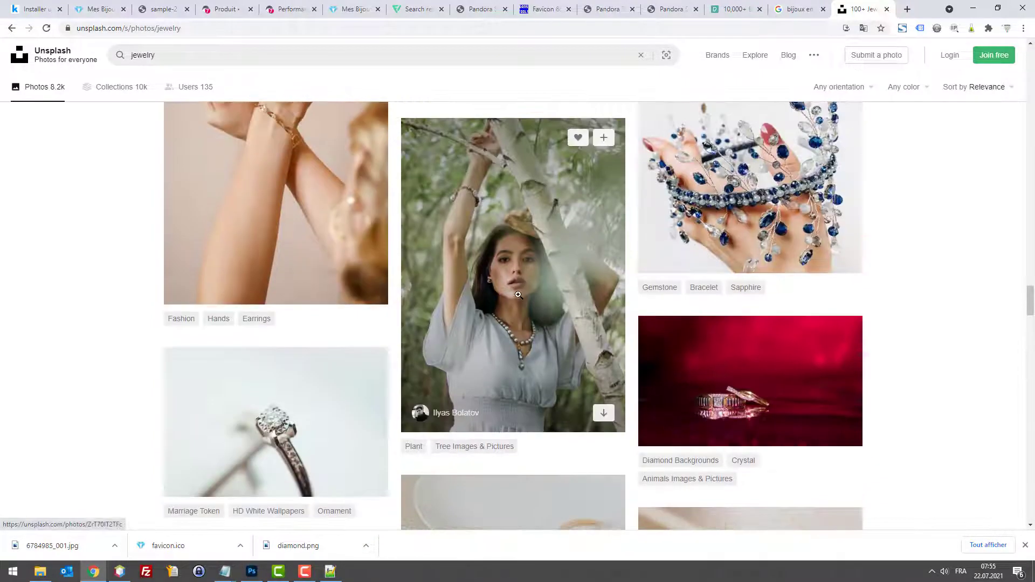
click(518, 296)
click(518, 296)
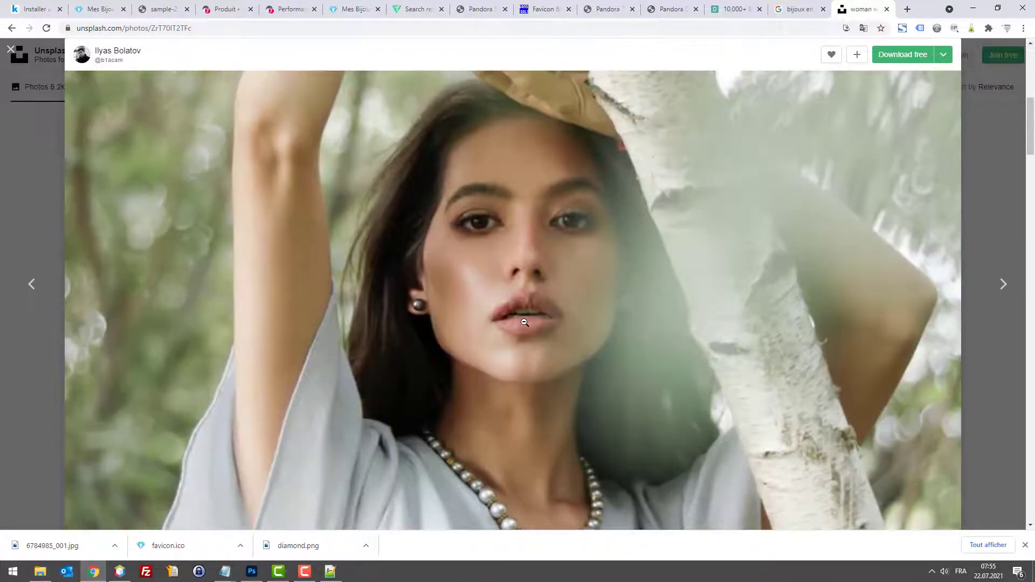
key(Escape)
Step: Open the woman-with-silver-necklace photo at full size
scroll(542, 324, down, 5)
scroll(542, 324, down, 20)
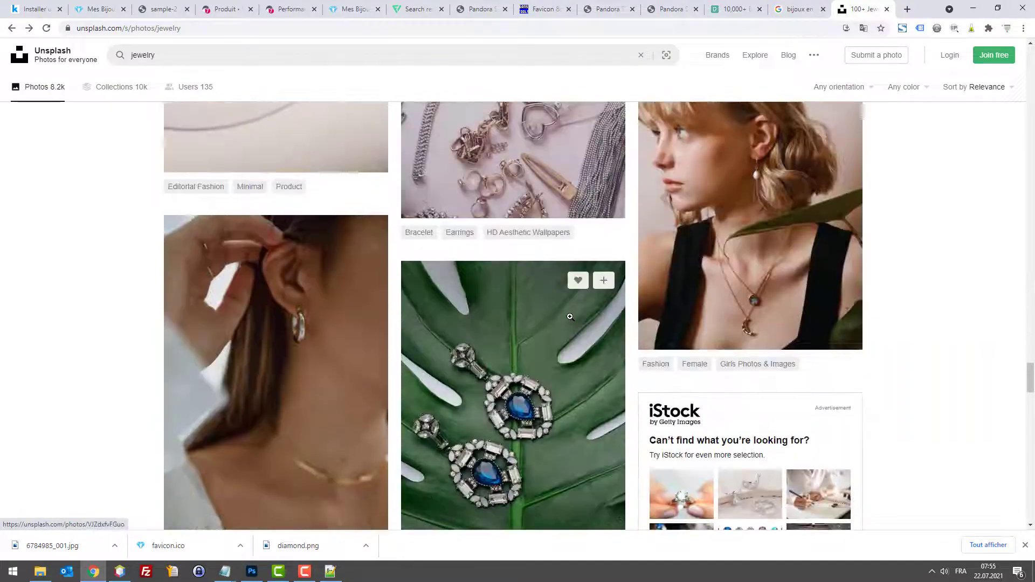
scroll(573, 314, down, 20)
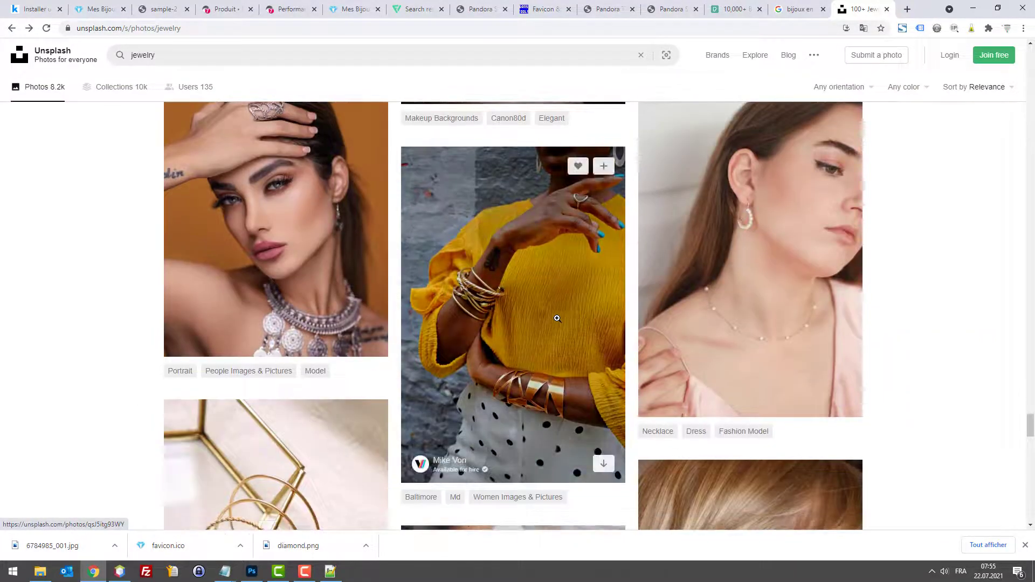
click(252, 572)
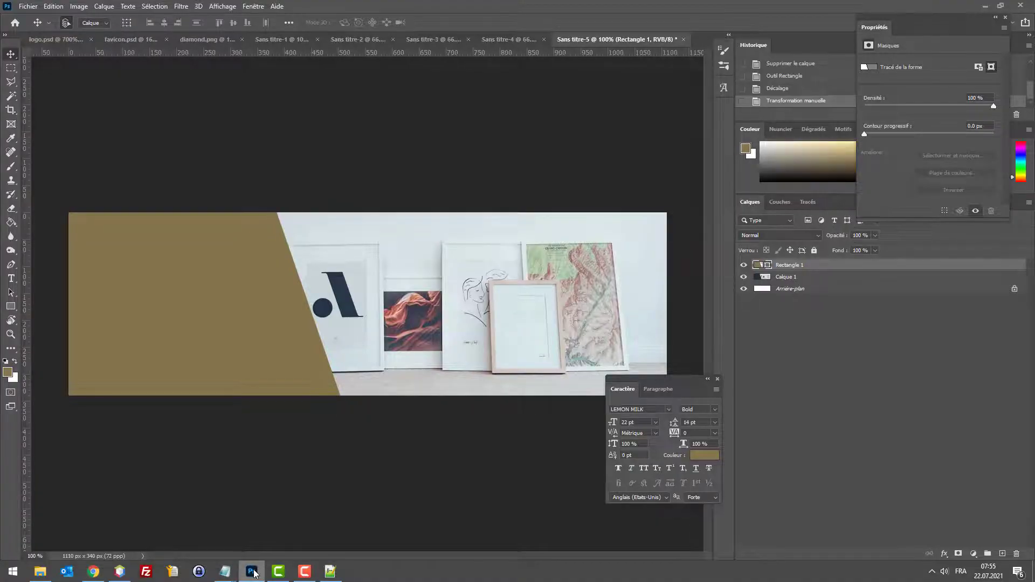
click(253, 572)
click(378, 261)
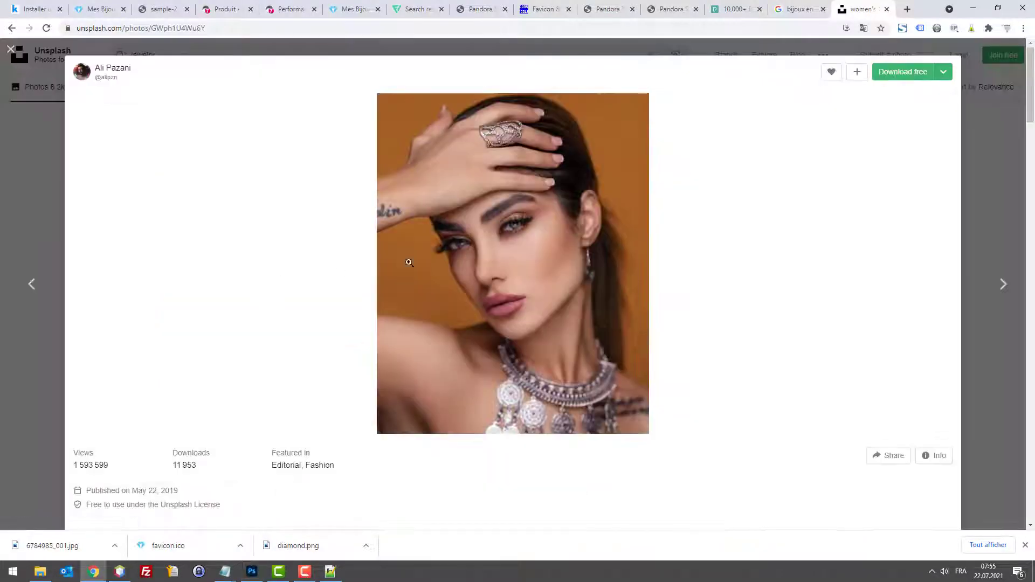
click(443, 259)
scroll(452, 264, down, 10)
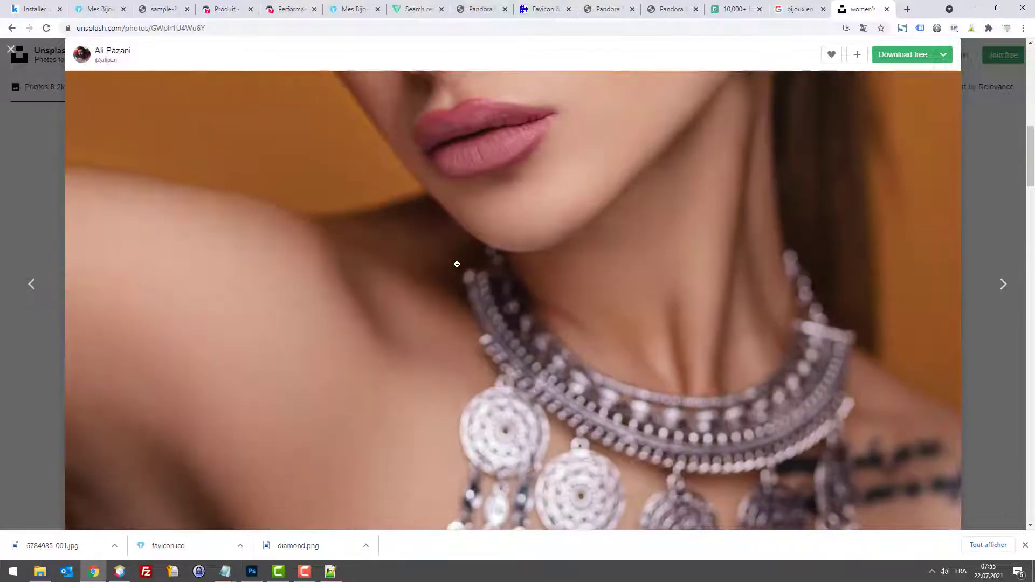
click(483, 289)
Step: Copy the silver-necklace photo to the clipboard and bring Photoshop back
click(251, 571)
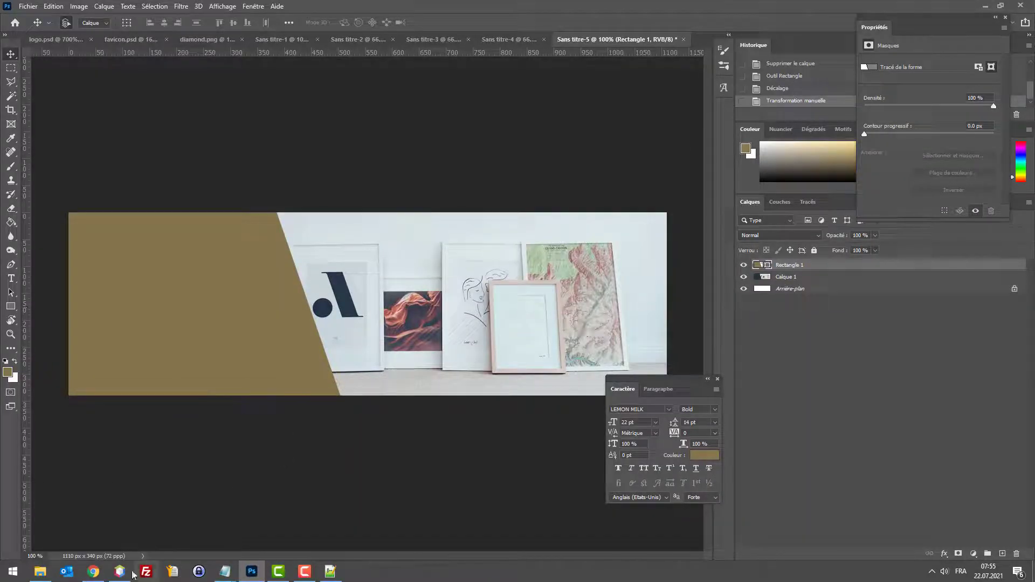
click(93, 571)
right_click(527, 336)
click(543, 365)
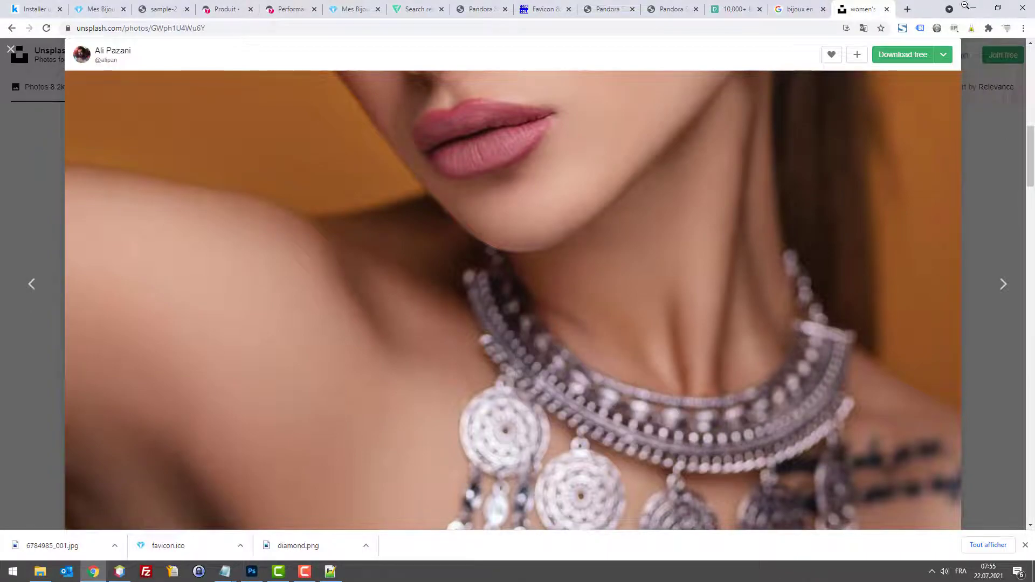
click(973, 7)
Step: Shrink the pasted photo to about 48% and move its layer below Rectangle 1
key(ctrl+t)
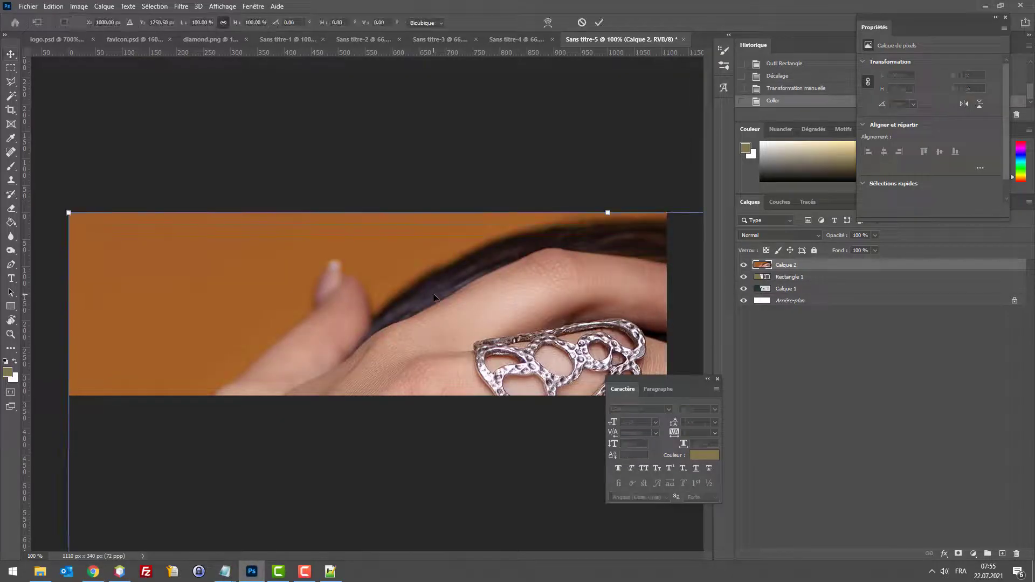
key(ctrl+minus)
key(ctrl+minus)
key(ctrl+minus)
key(ctrl+minus)
key(ctrl+minus)
key(ctrl+minus)
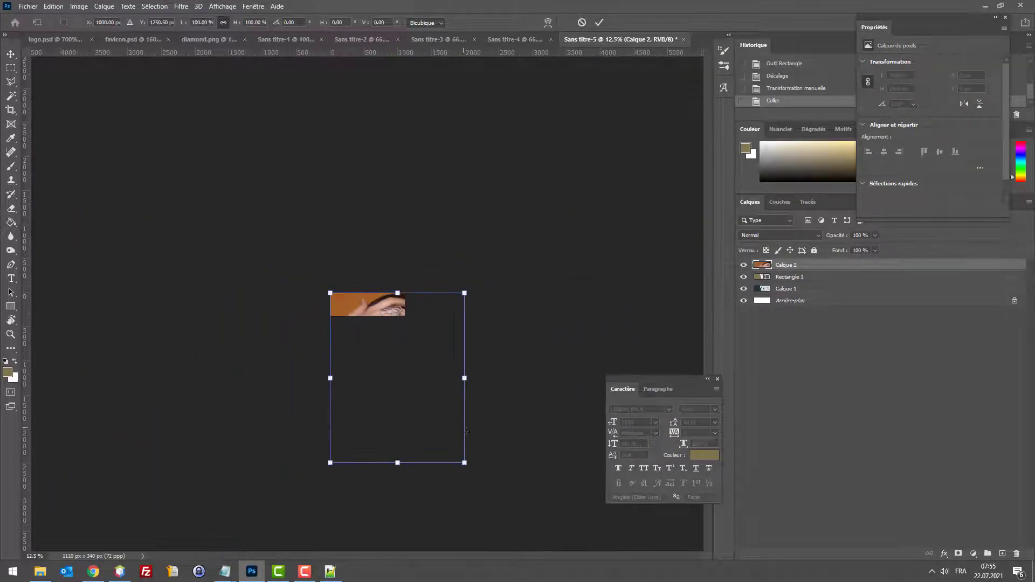
drag(465, 464, 392, 305)
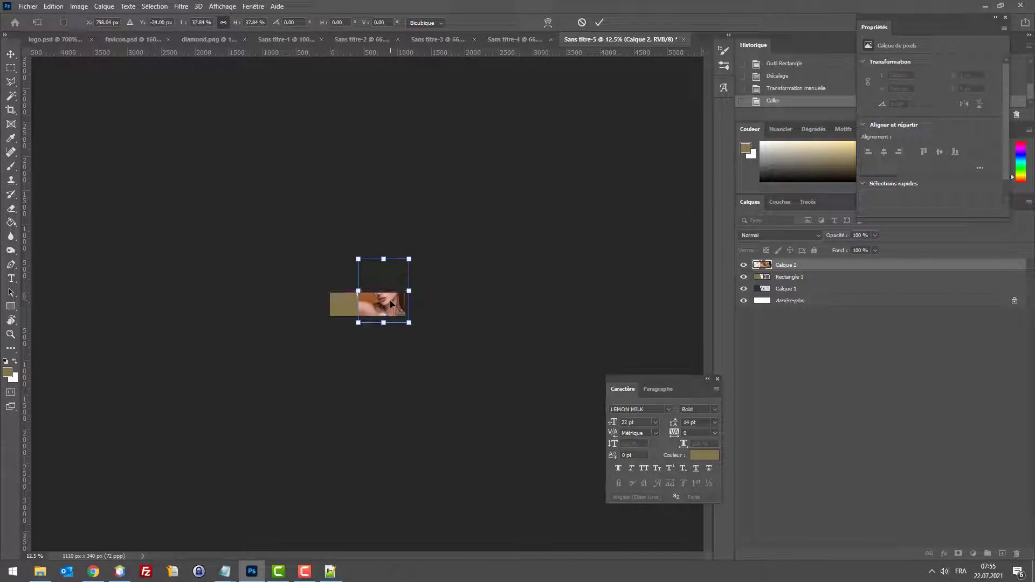
key(Return)
drag(786, 264, 798, 285)
Step: Rescale the photo to about 88% and reposition it so her face and necklace show
key(ctrl+plus)
key(ctrl+plus)
key(ctrl+plus)
key(ctrl+plus)
key(ctrl+plus)
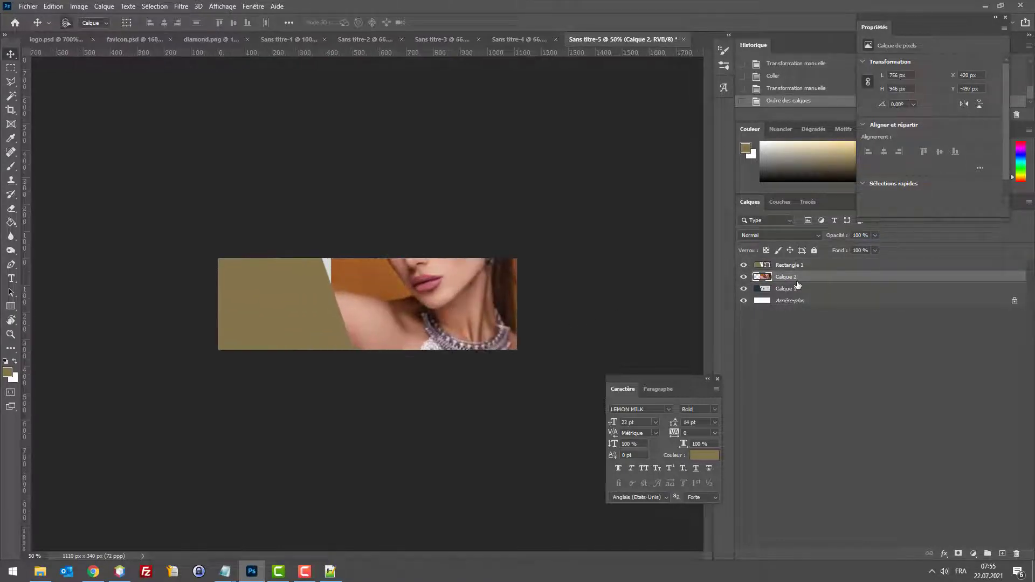
key(ctrl+t)
drag(377, 325, 370, 397)
drag(308, 134, 342, 174)
drag(389, 311, 325, 233)
key(Return)
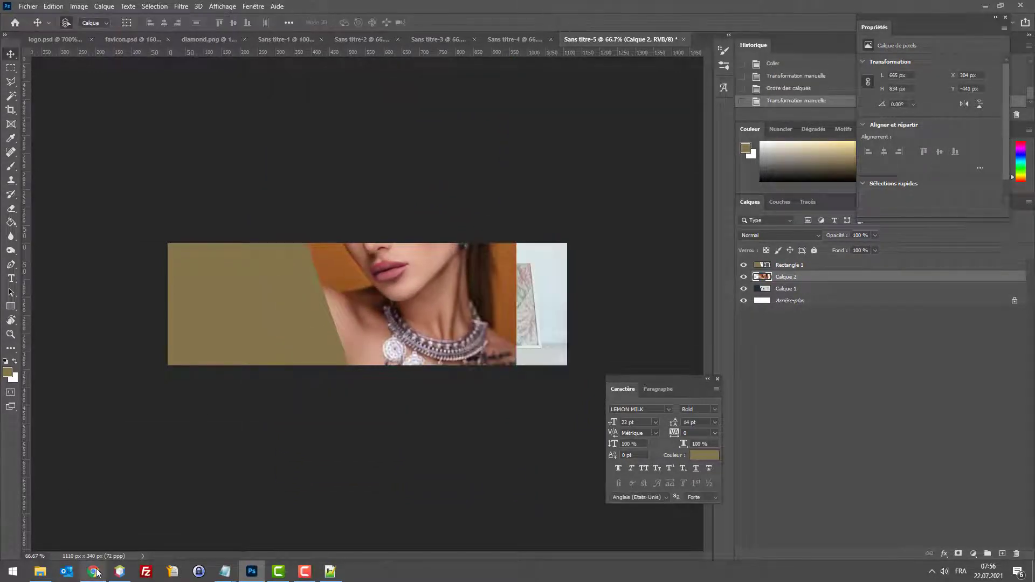
click(95, 571)
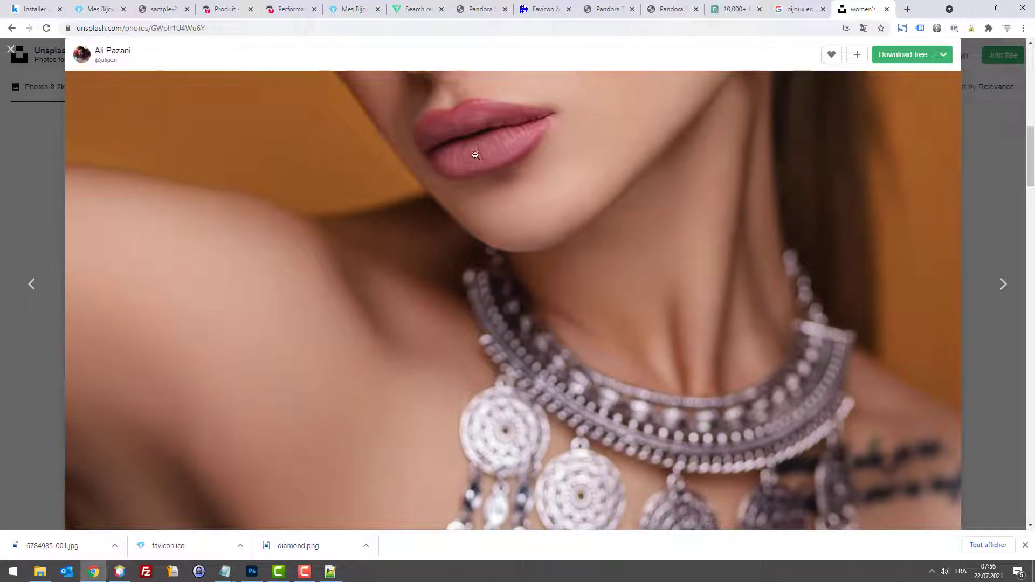
Step: Go back from the silver-necklace photo to the Unsplash jewelry search results
click(796, 6)
click(837, 6)
click(10, 28)
scroll(532, 263, down, 6)
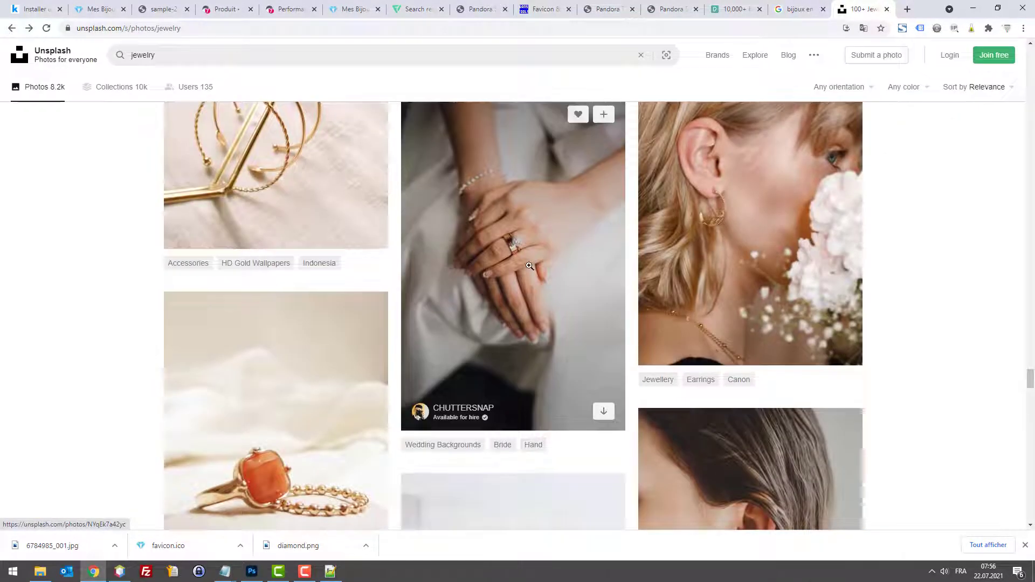
scroll(532, 263, up, 6)
scroll(532, 263, up, 1)
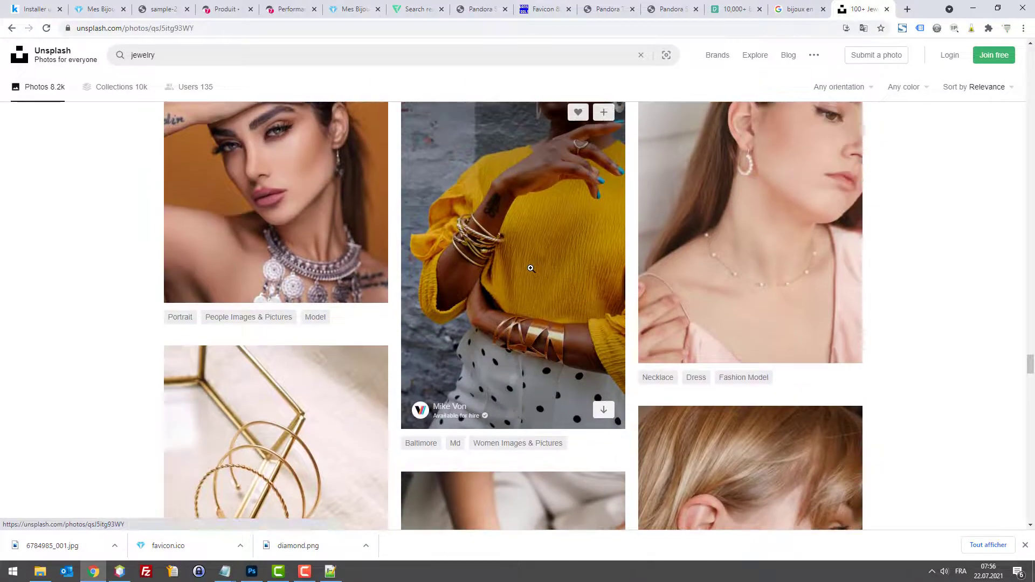
Step: Open and zoom into the yellow-sweater gold cuff photo, copy it, then close it
click(530, 268)
click(531, 283)
scroll(602, 299, down, 4)
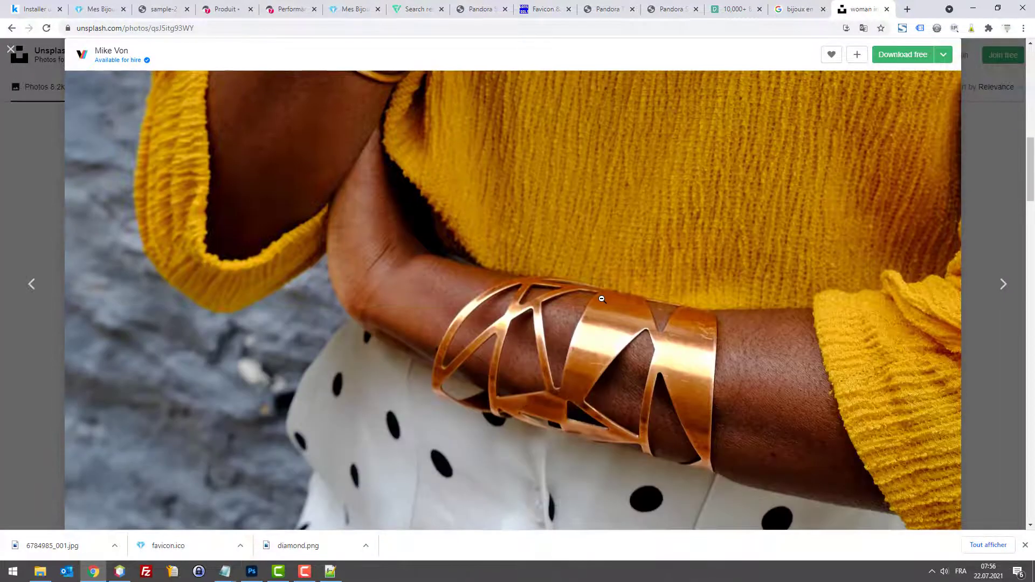
right_click(601, 297)
click(622, 330)
key(Escape)
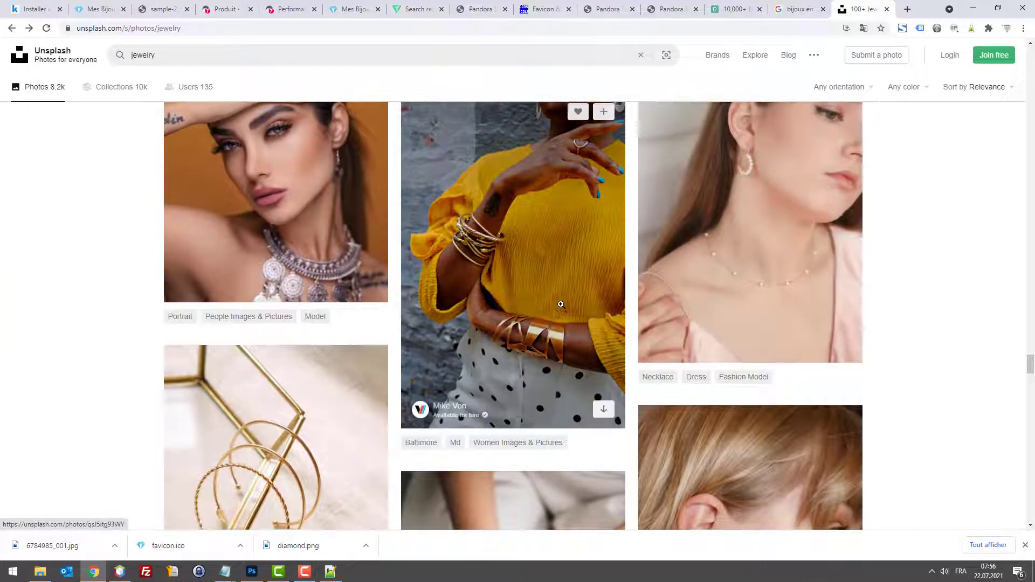
Step: Scroll far down the jewelry results to browse more ring, earring and necklace photos
scroll(558, 302, down, 4)
scroll(561, 299, up, 3)
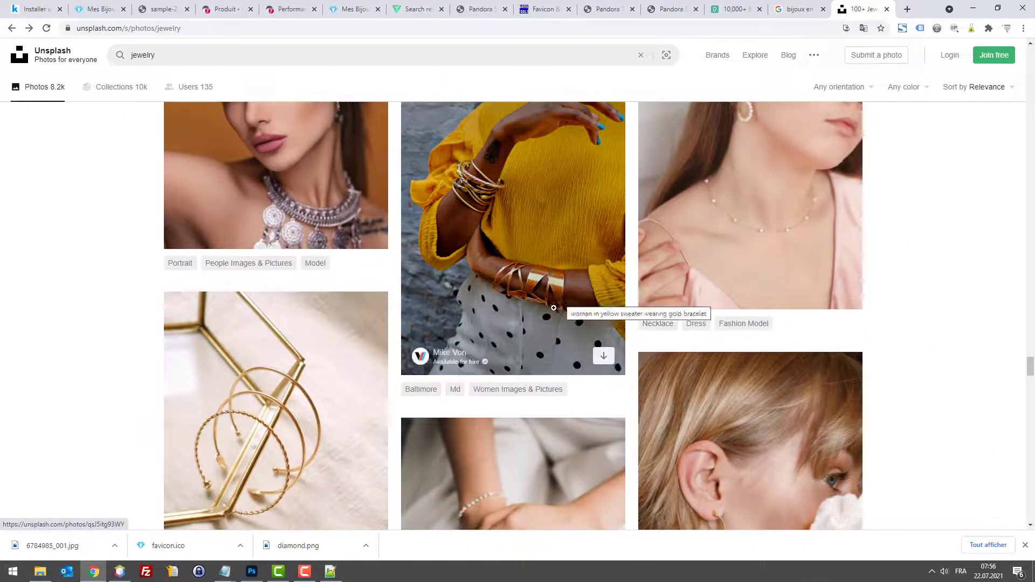
scroll(553, 307, down, 10)
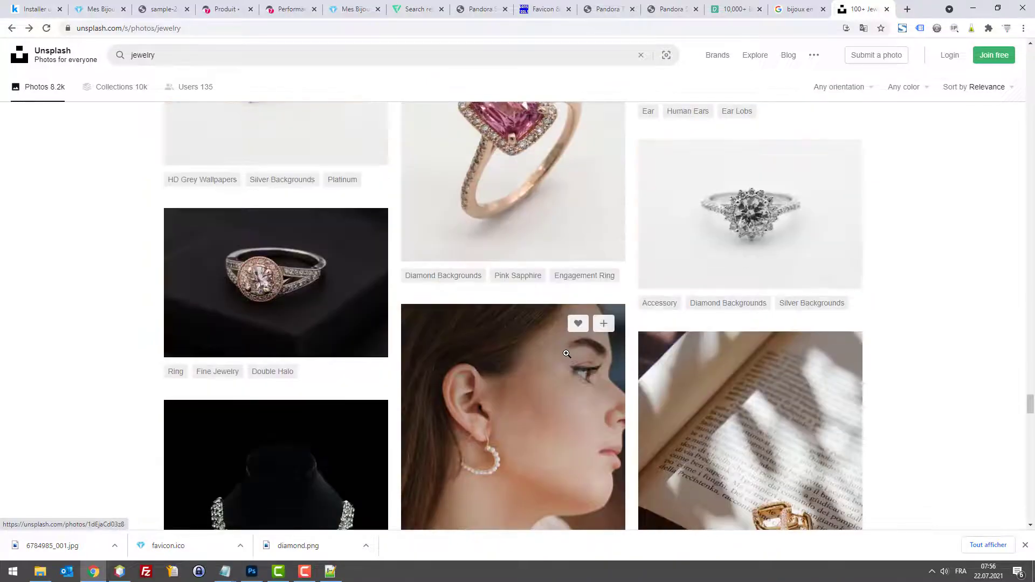
scroll(566, 354, down, 10)
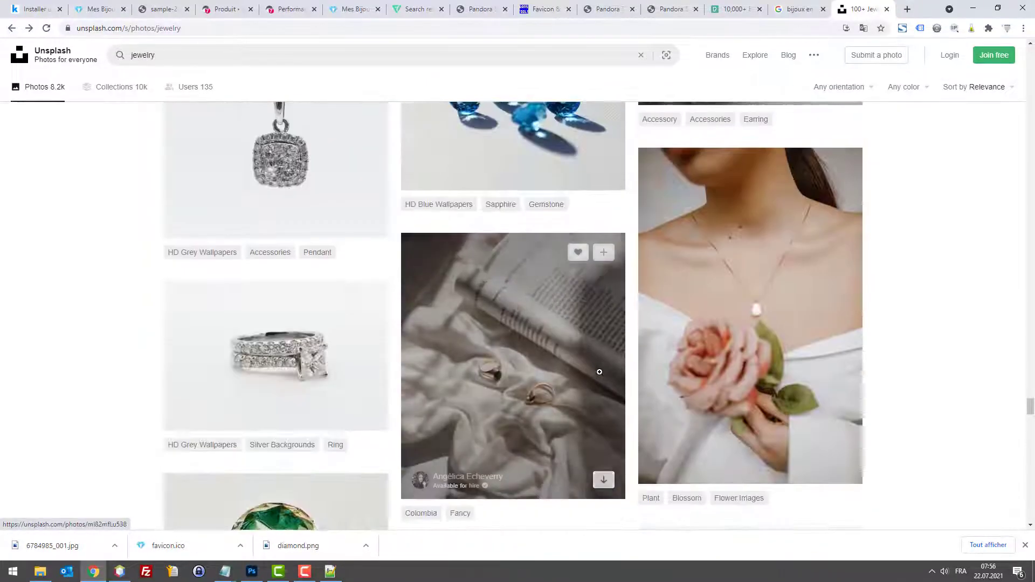
scroll(599, 372, down, 10)
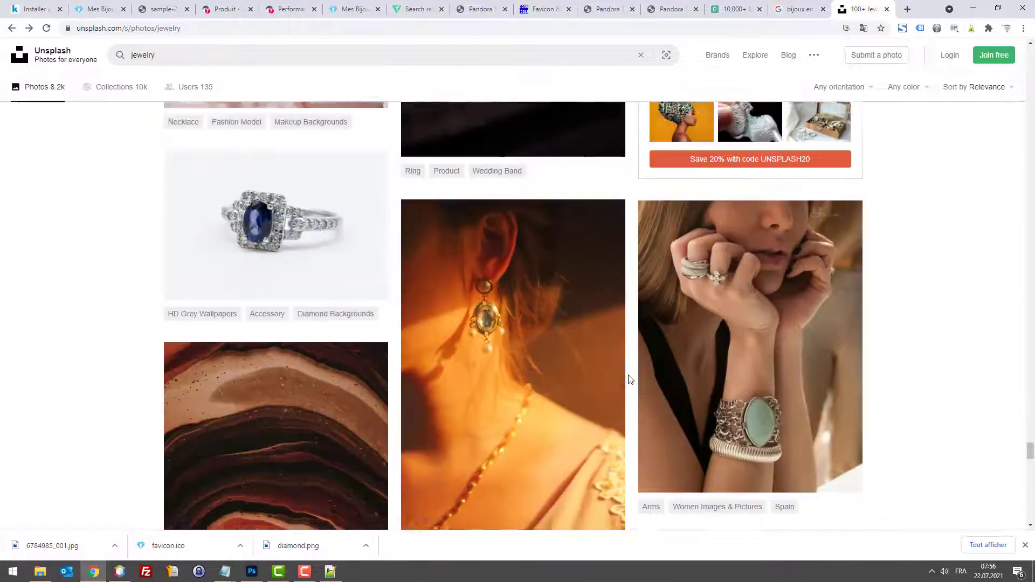
scroll(630, 379, down, 10)
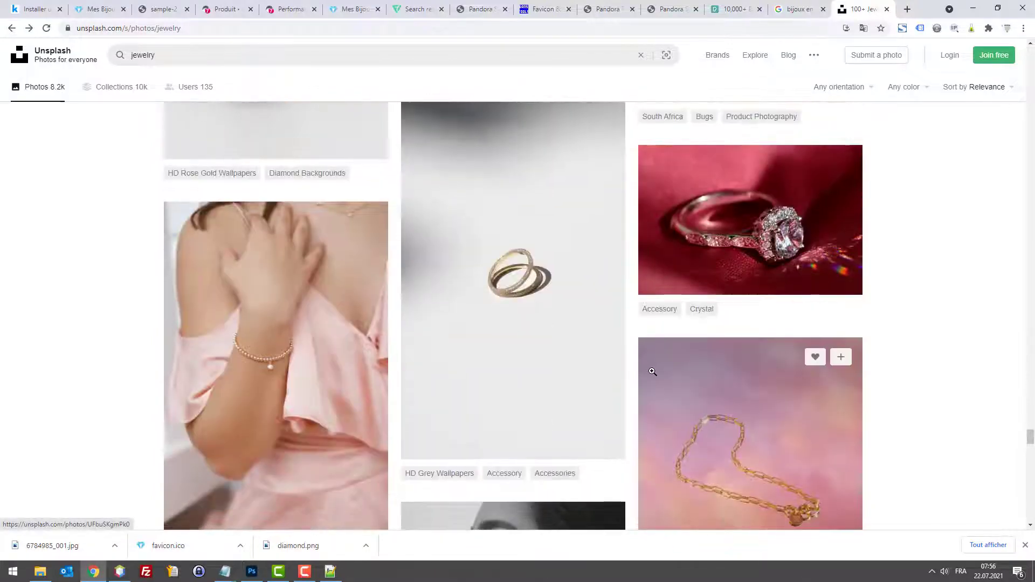
scroll(652, 372, down, 10)
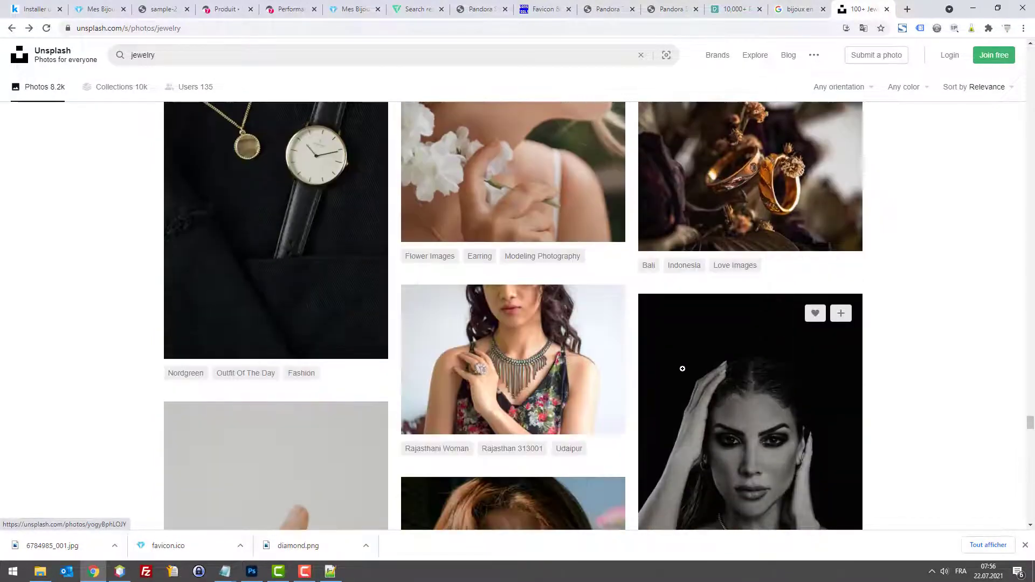
scroll(682, 369, down, 10)
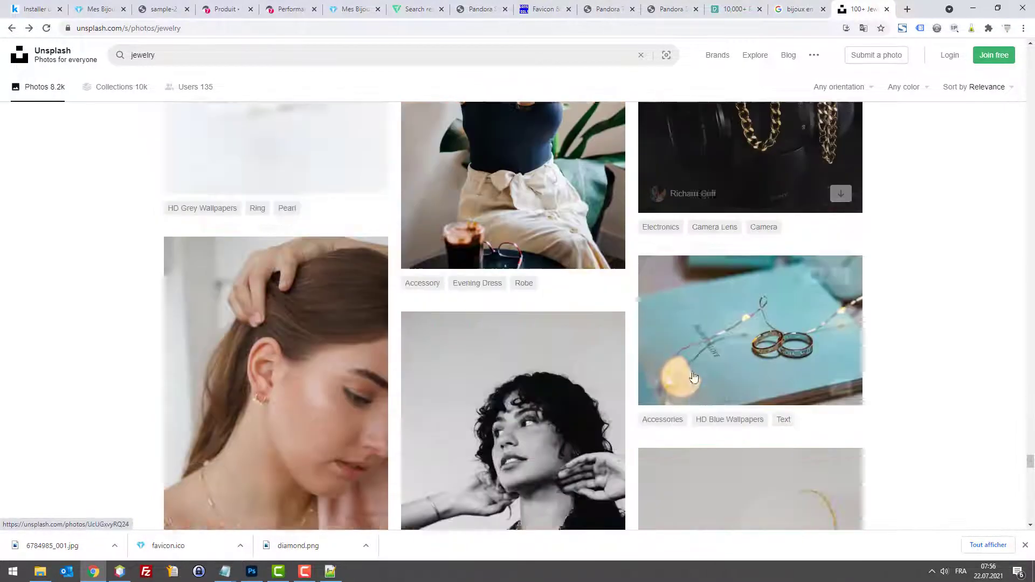
scroll(693, 378, down, 10)
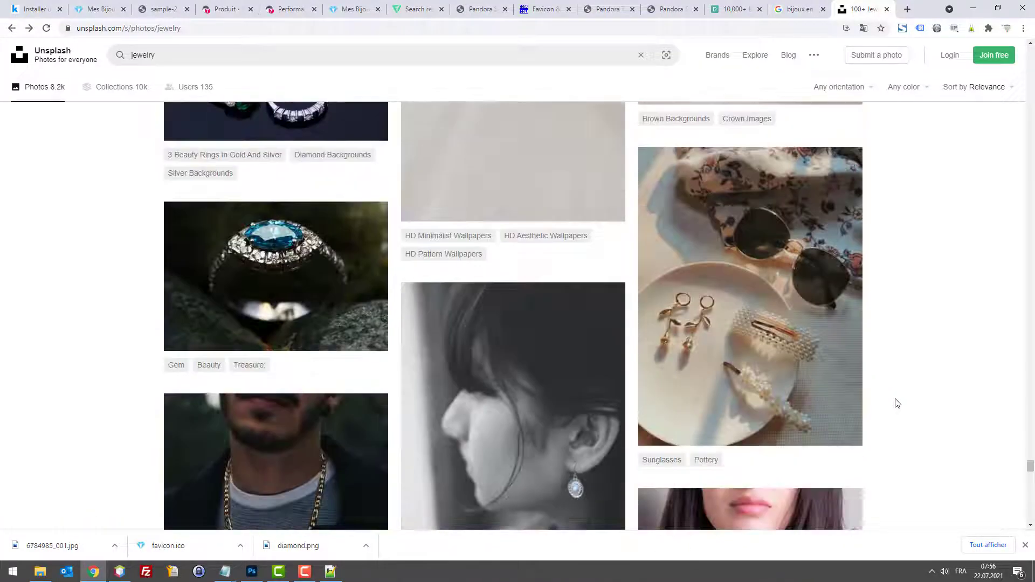
scroll(897, 403, down, 8)
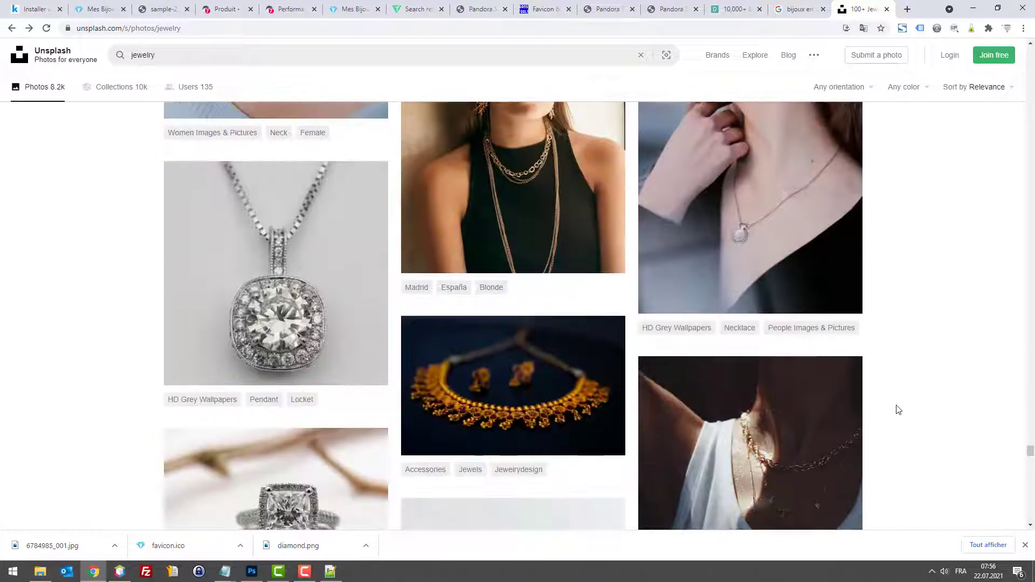
scroll(900, 410, down, 10)
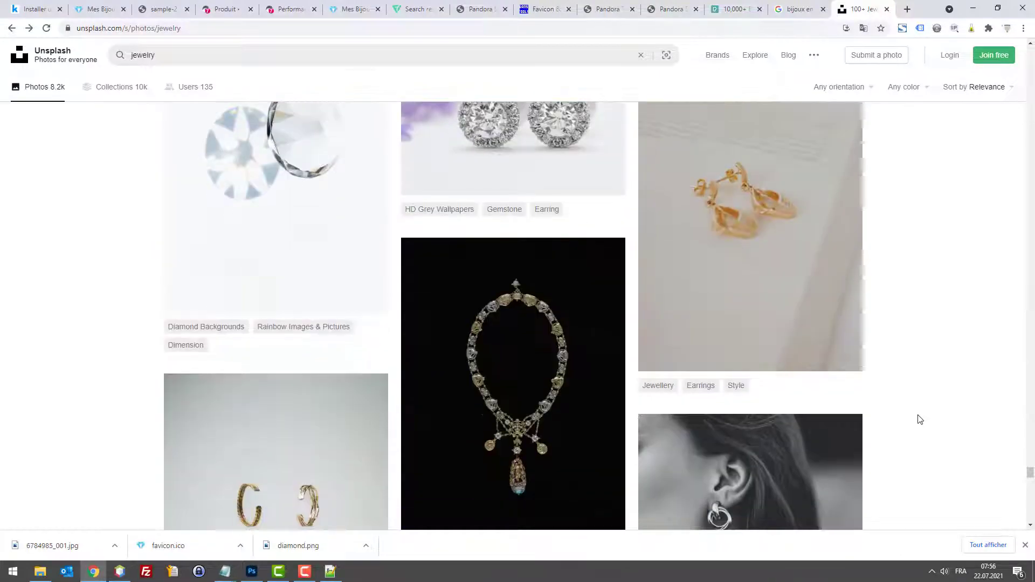
scroll(926, 421, down, 10)
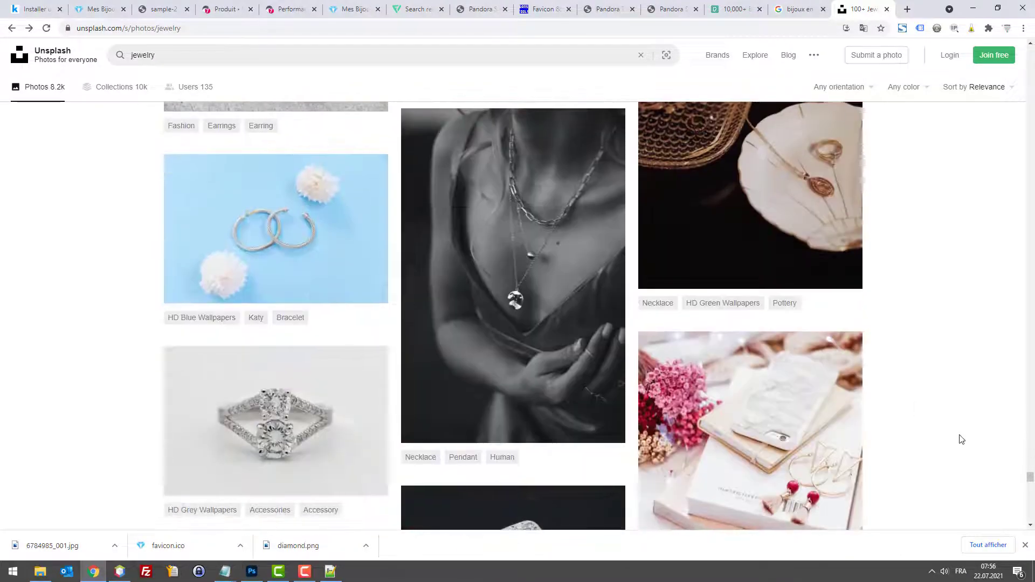
scroll(1000, 457, down, 1)
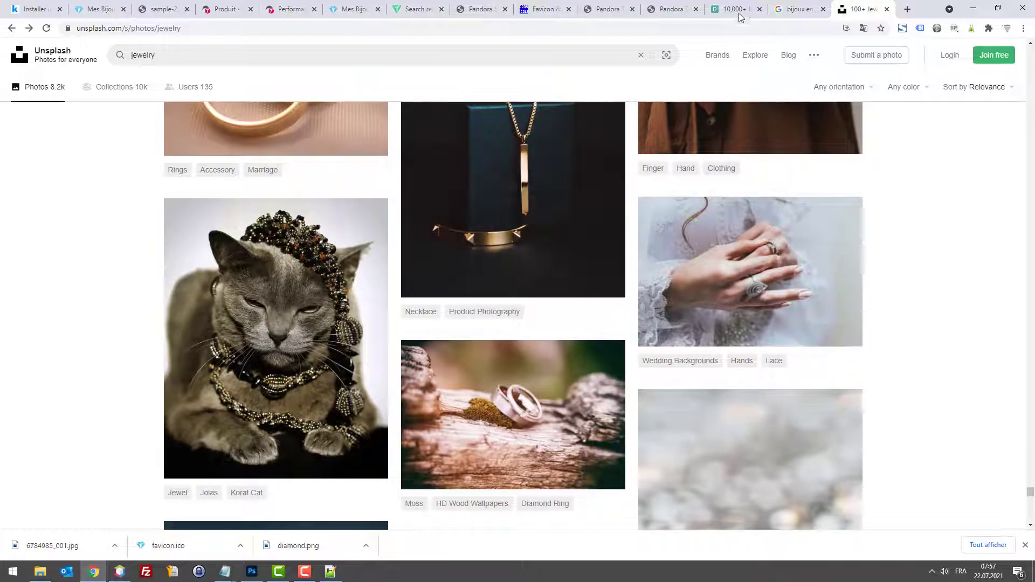
Step: Switch to Pexels and search for 'girl fashion'
drag(740, 17, 803, 14)
scroll(859, 257, up, 5)
scroll(858, 257, up, 20)
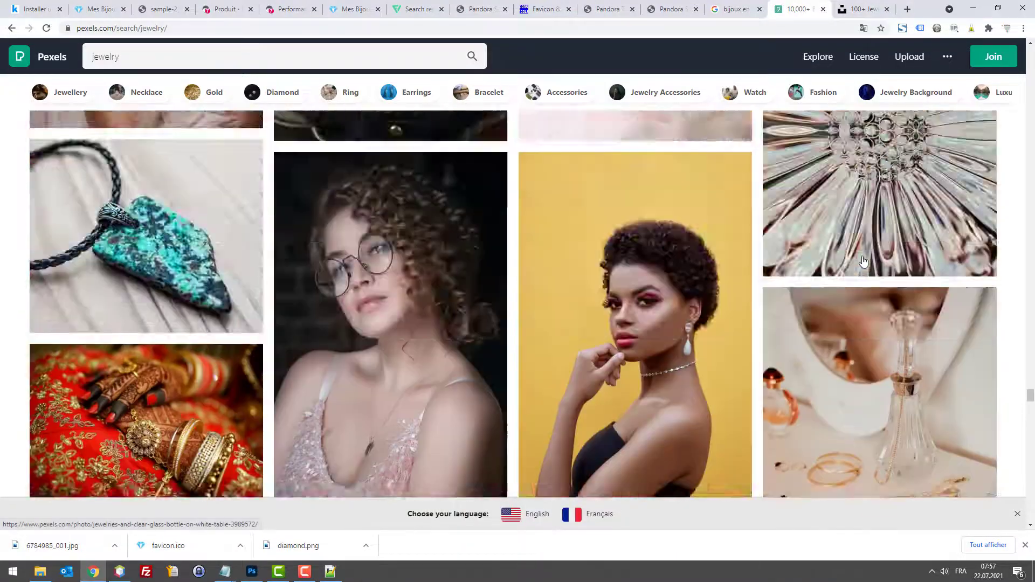
scroll(875, 383, up, 20)
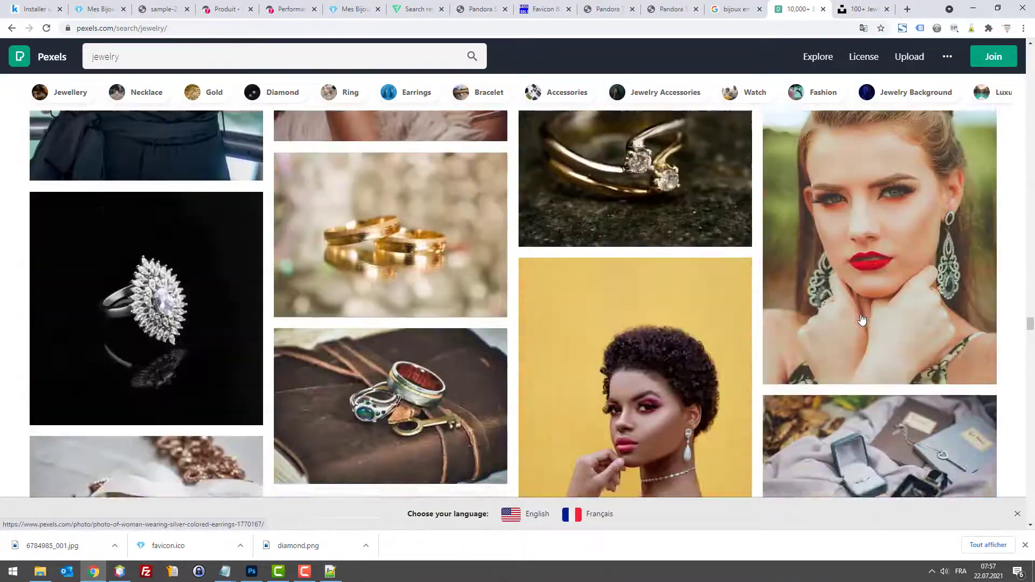
scroll(838, 326, up, 20)
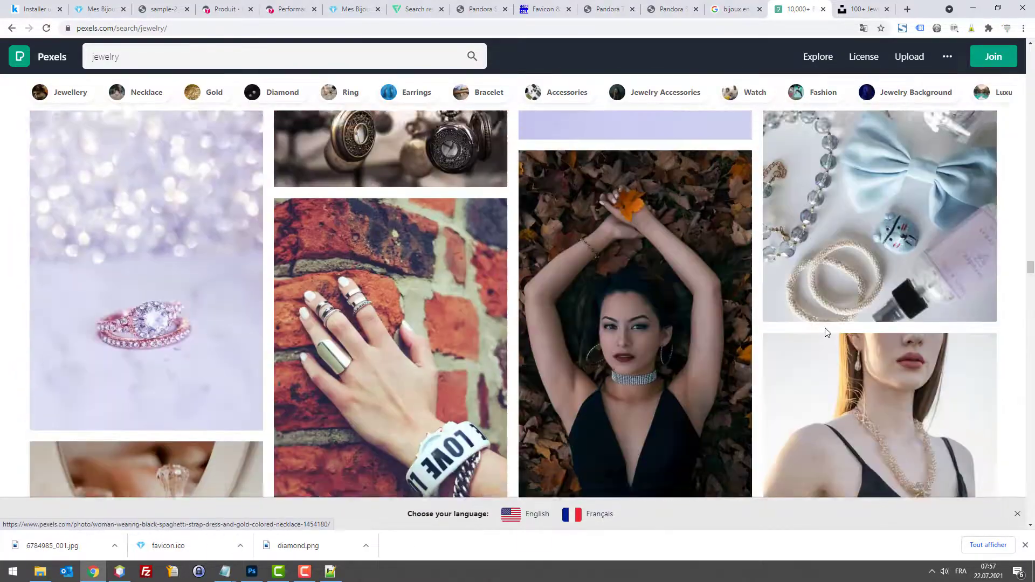
scroll(725, 305, down, 4)
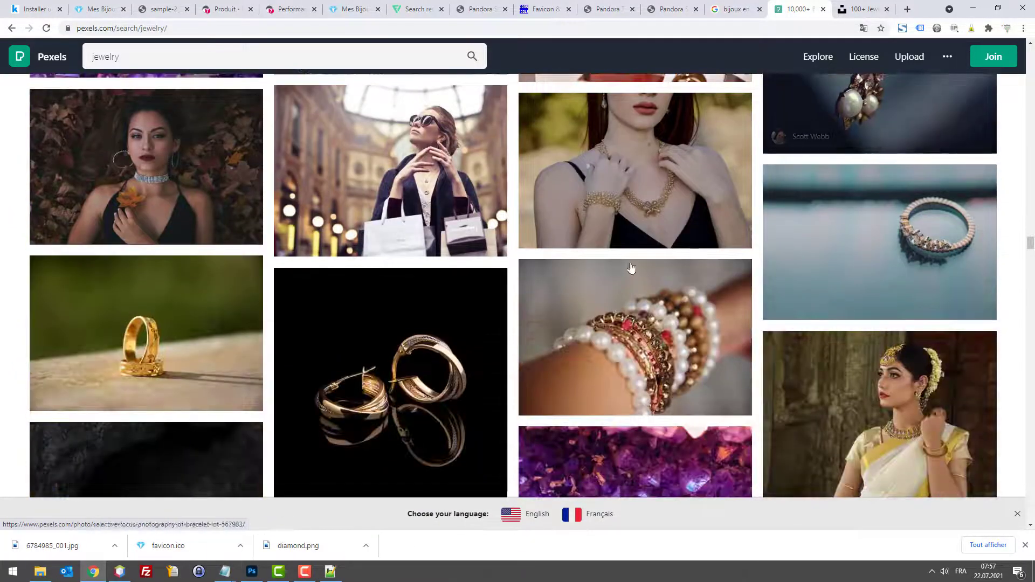
click(204, 53)
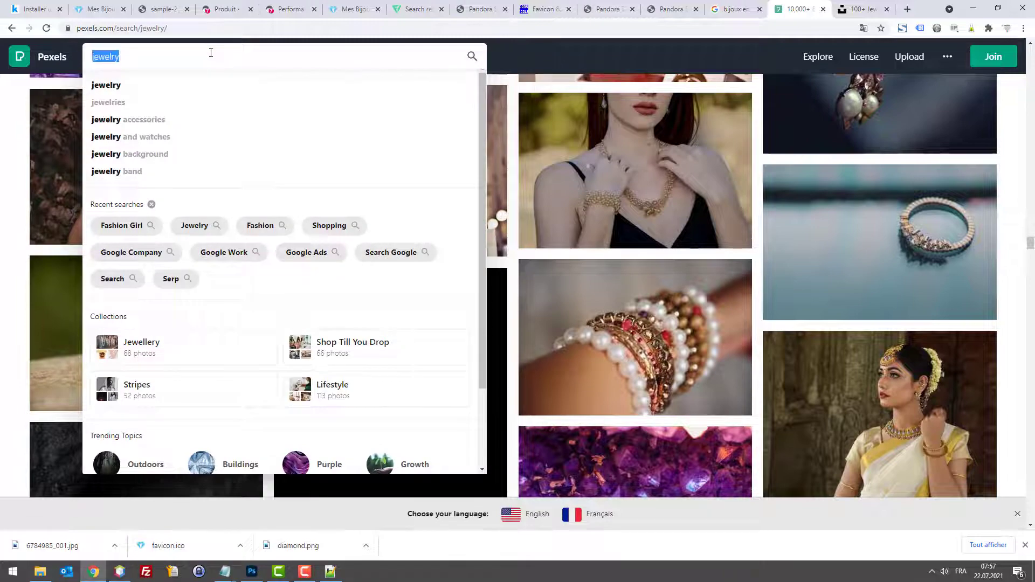
text(girl fasio)
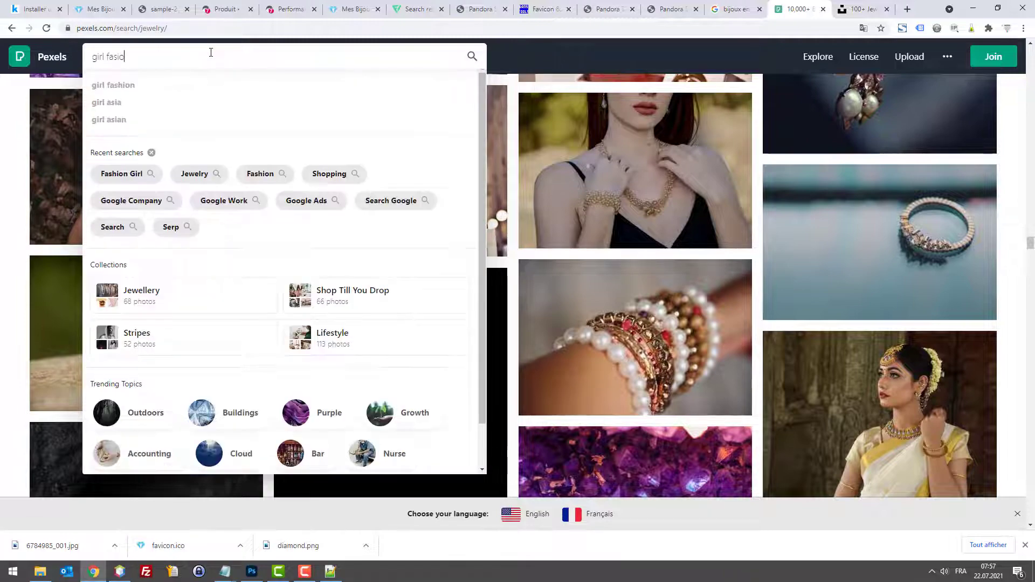
key(BackSpace)
key(BackSpace)
text(h)
key(Down)
key(Return)
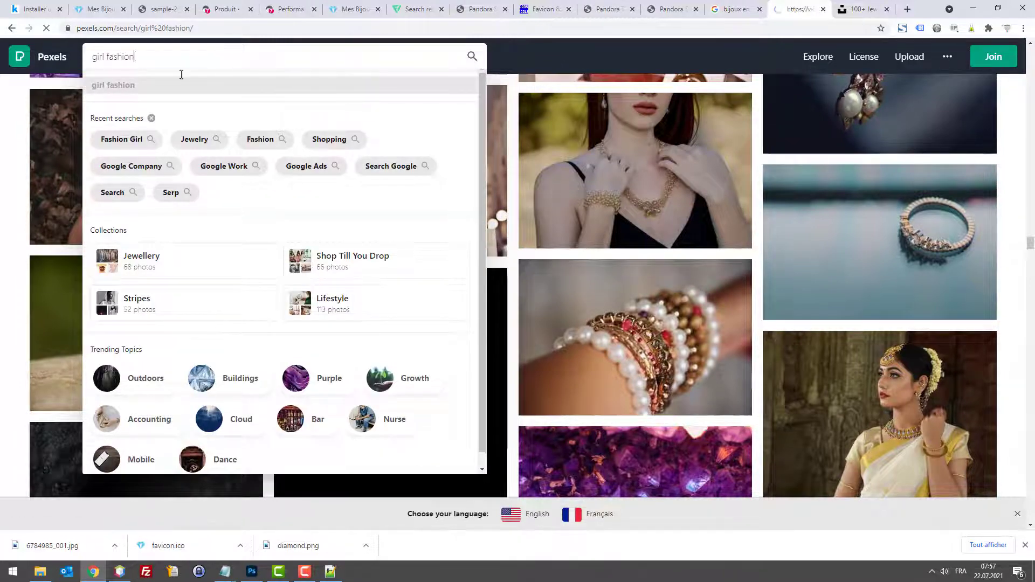
Step: Open the woman-among-palm-trees photo and copy the image with Copier l'image
scroll(428, 220, down, 20)
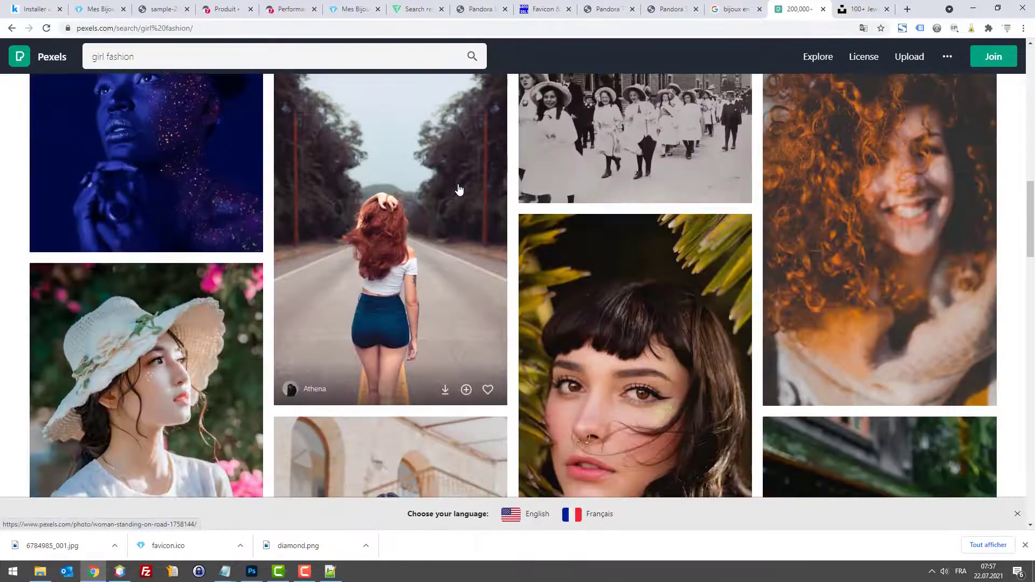
scroll(470, 201, down, 4)
scroll(471, 205, up, 3)
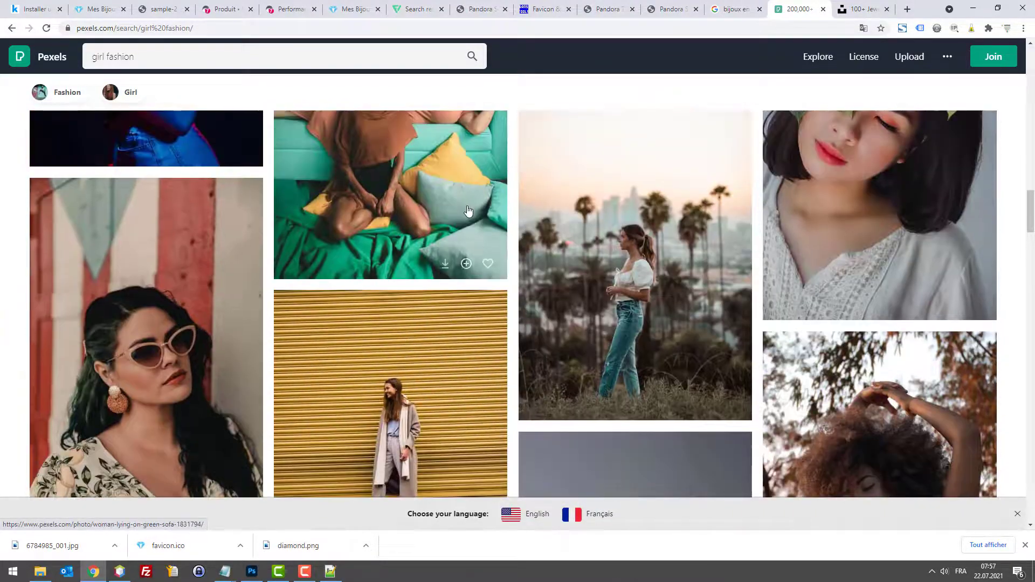
scroll(520, 220, down, 10)
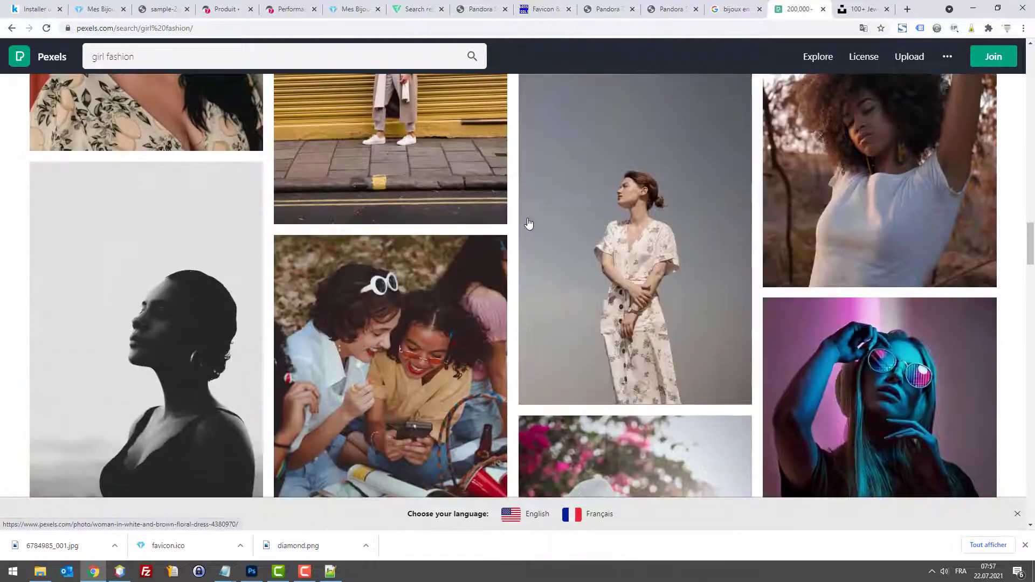
scroll(522, 223, down, 5)
scroll(570, 289, up, 2)
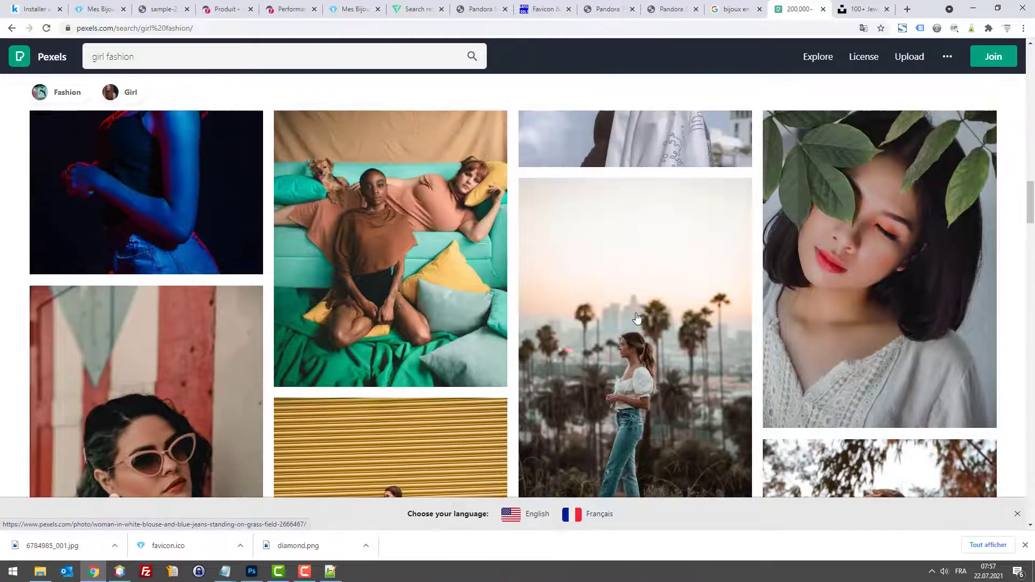
click(571, 289)
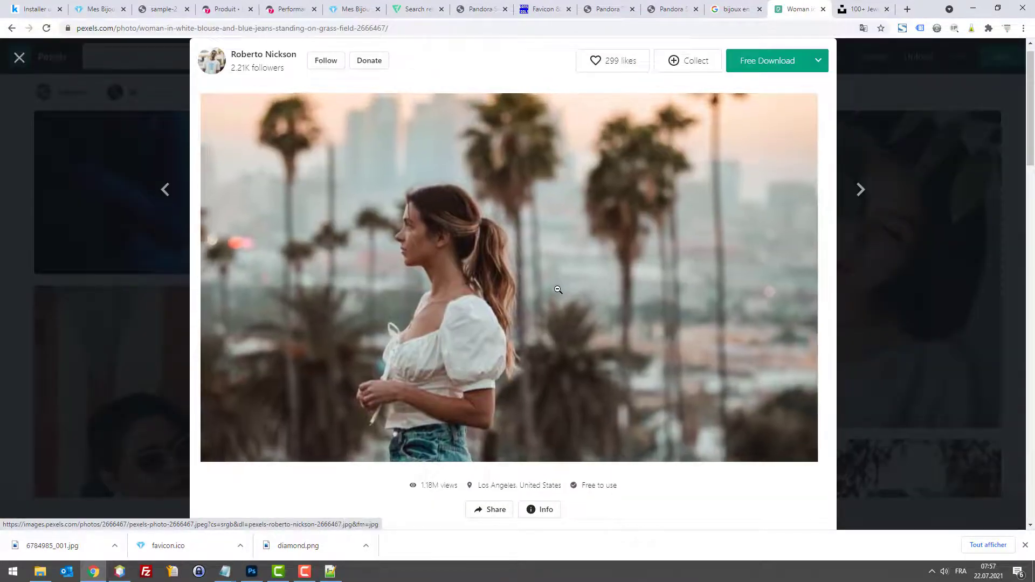
right_click(482, 291)
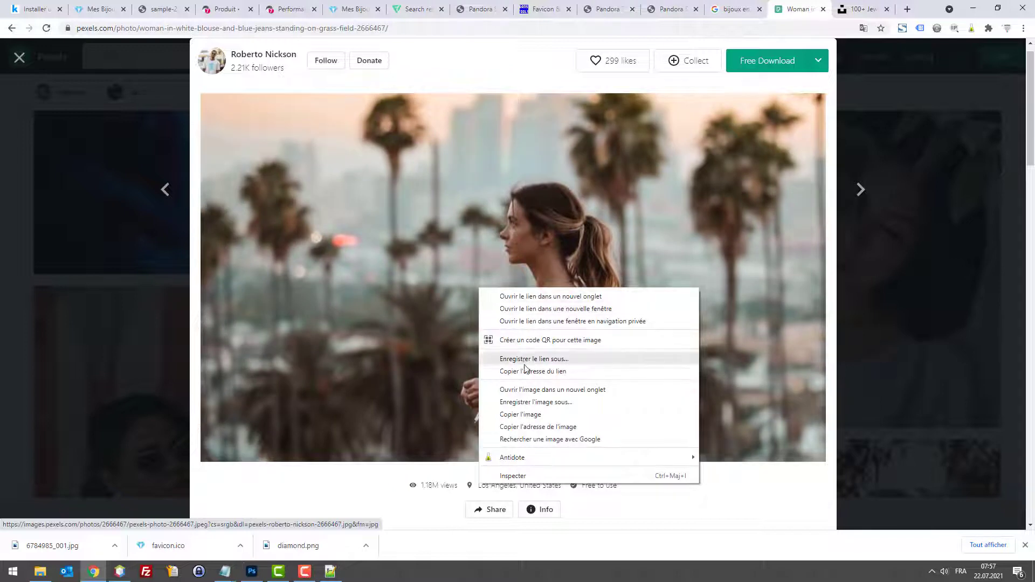
click(542, 414)
Step: Paste the palm-tree photo into the Photoshop banner and shrink it to about 80%
click(252, 571)
key(ctrl+v)
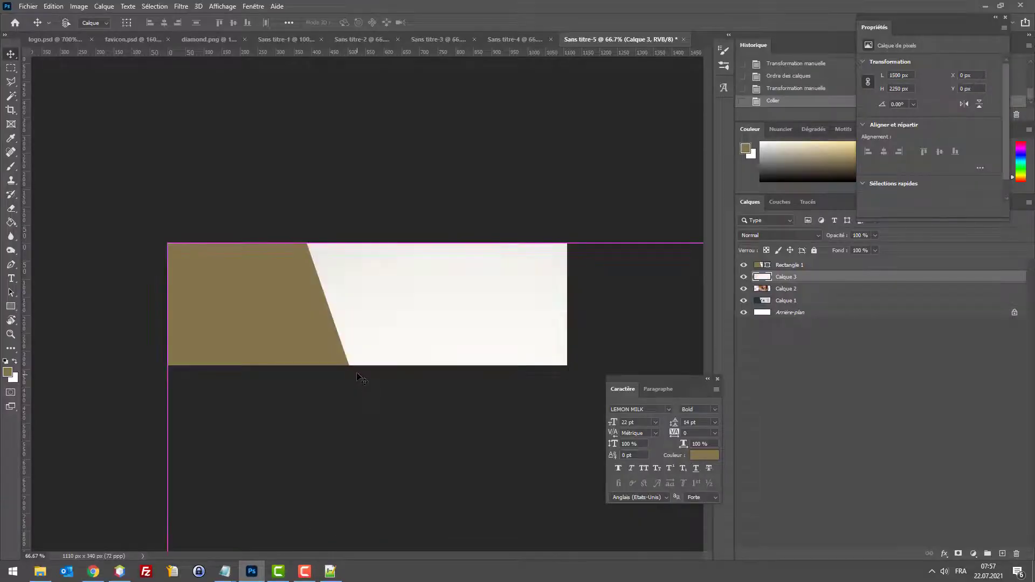
key(t)
key(ctrl+minus)
key(ctrl+minus)
key(ctrl+minus)
key(ctrl+minus)
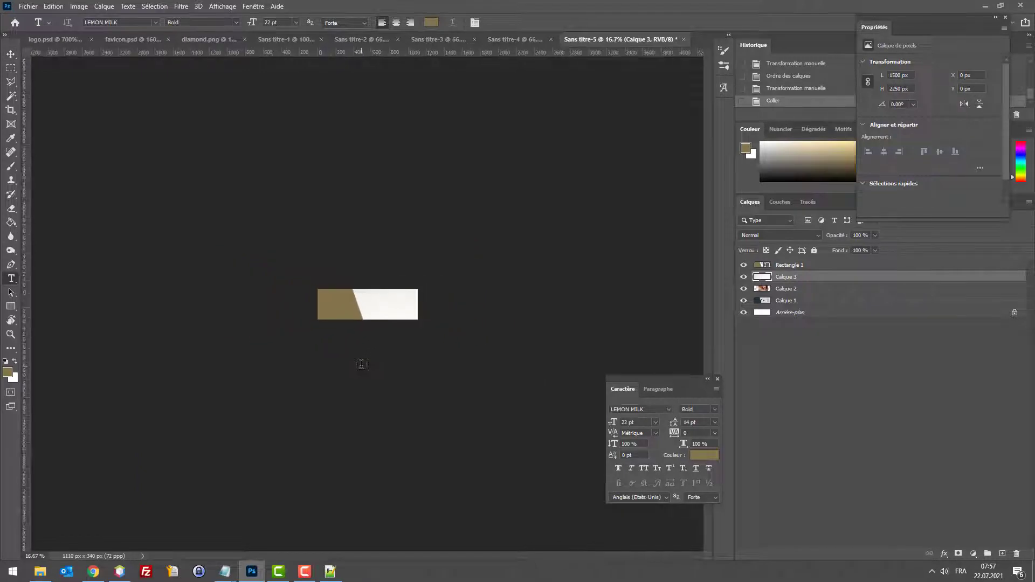
key(ctrl+minus)
key(ctrl+minus)
key(ctrl+minus)
key(ctrl+t)
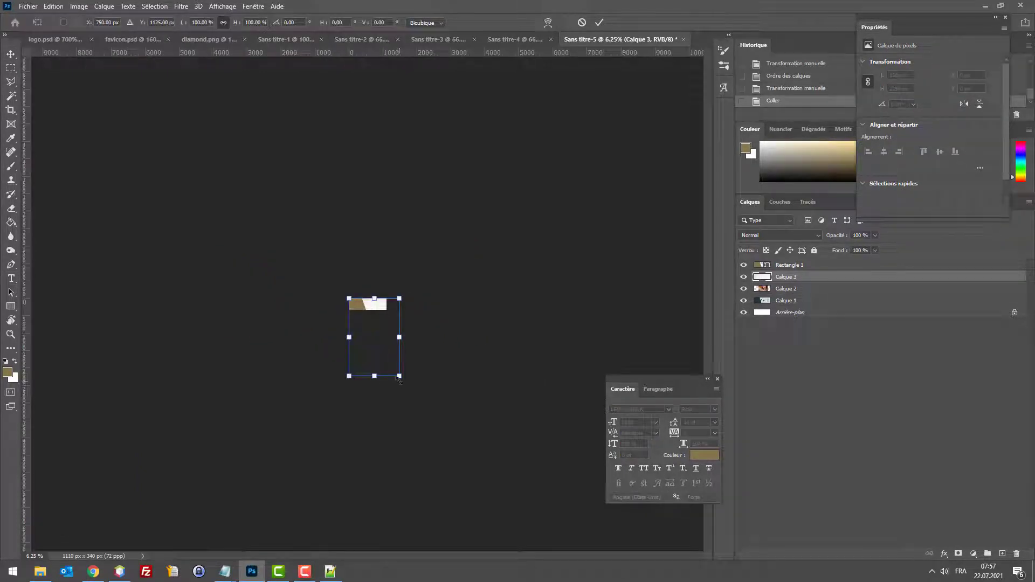
drag(398, 381, 387, 286)
Step: Duplicate the photo, scale it to about 59% and place it right of the panel
key(ctrl+alt+t)
key(ctrl+plus)
key(ctrl+plus)
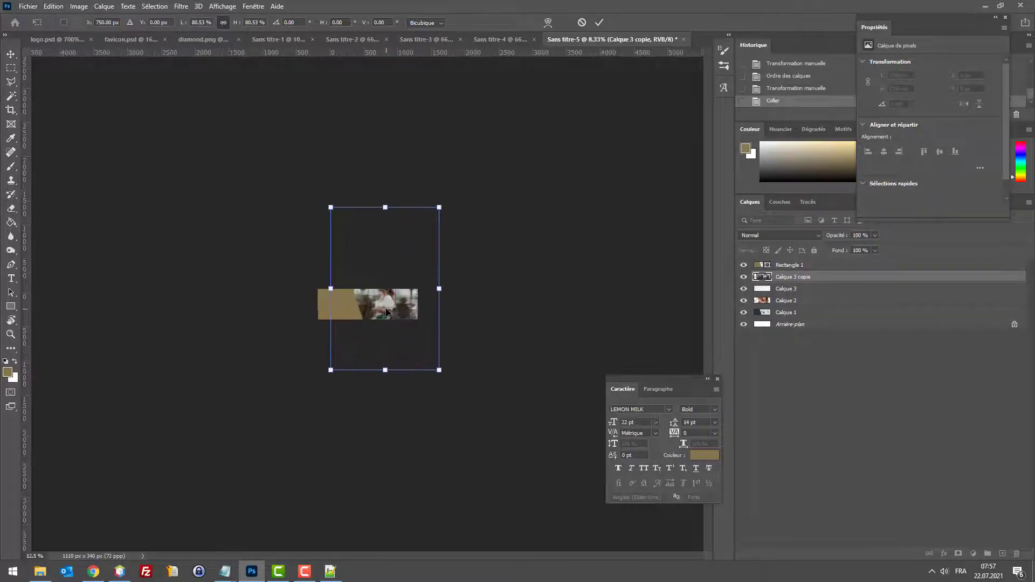
key(ctrl+plus)
key(ctrl+plus)
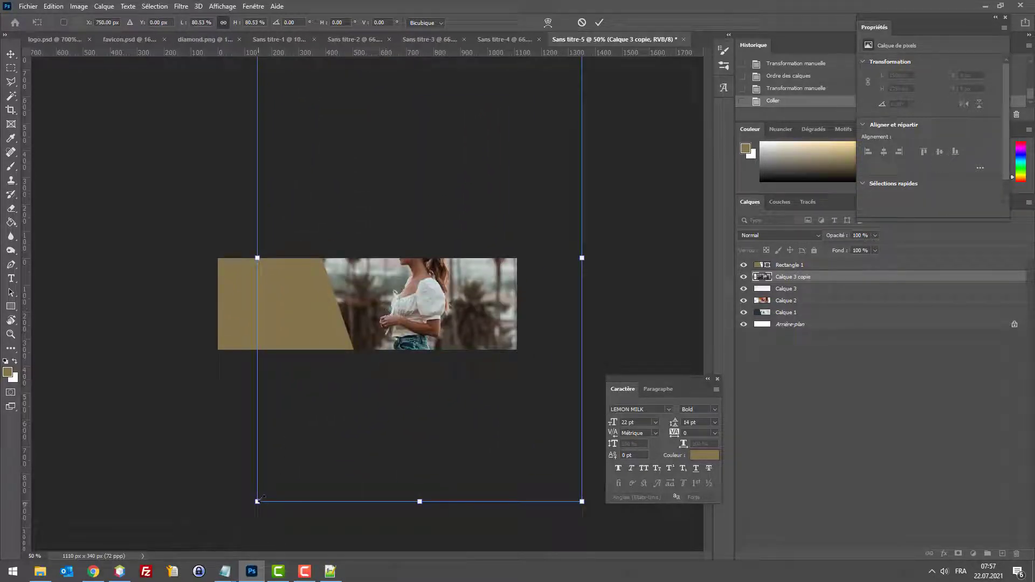
drag(259, 499, 280, 448)
drag(354, 369, 361, 422)
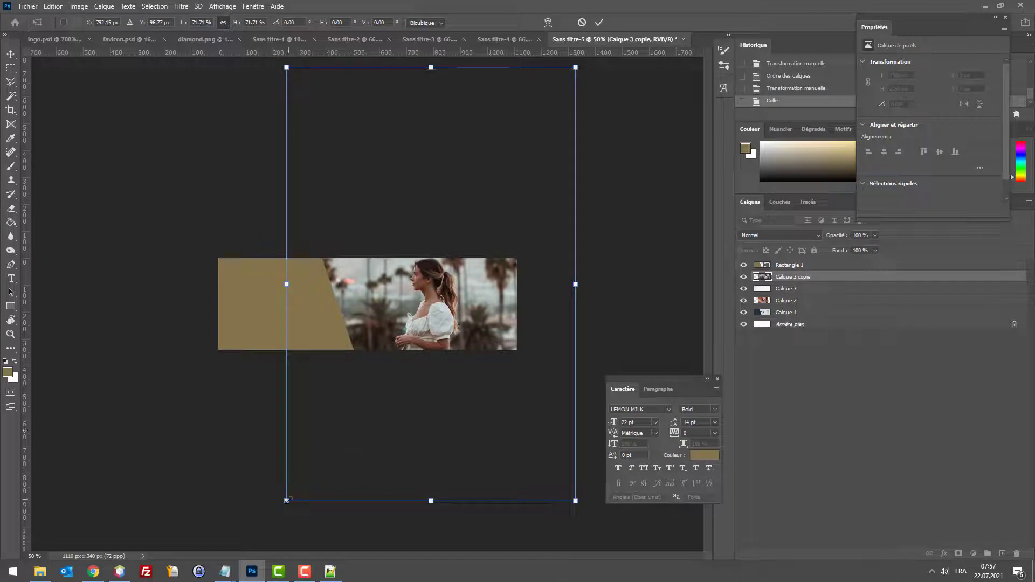
drag(286, 501, 319, 452)
drag(375, 374, 353, 396)
key(ctrl+plus)
key(ctrl+plus)
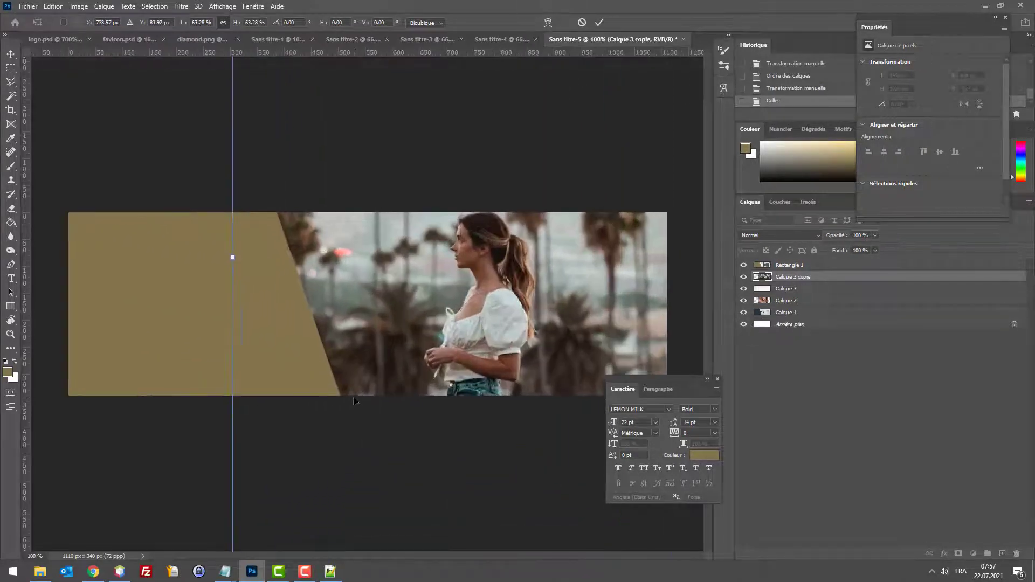
key(ctrl+minus)
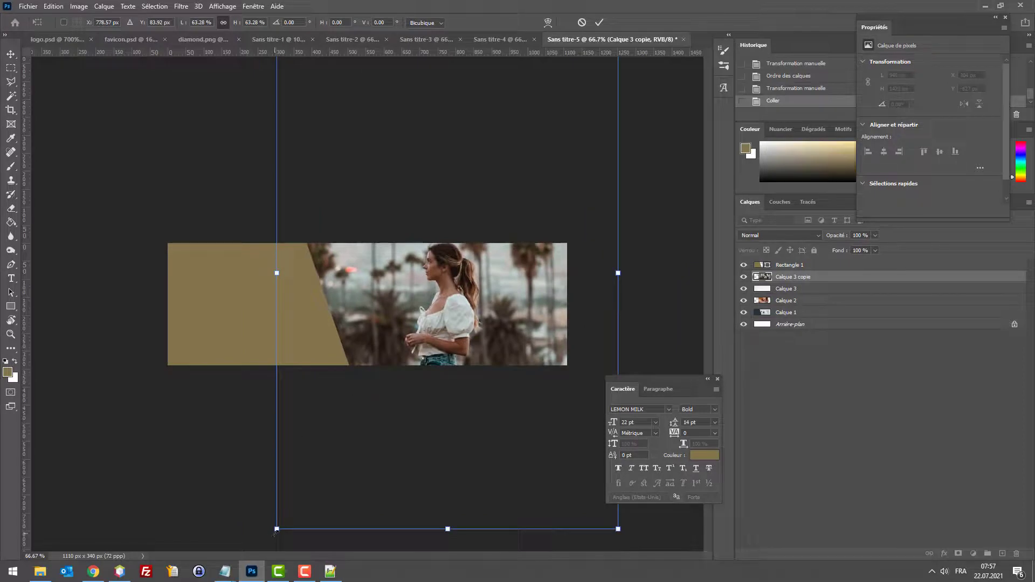
drag(277, 529, 298, 500)
drag(389, 404, 378, 418)
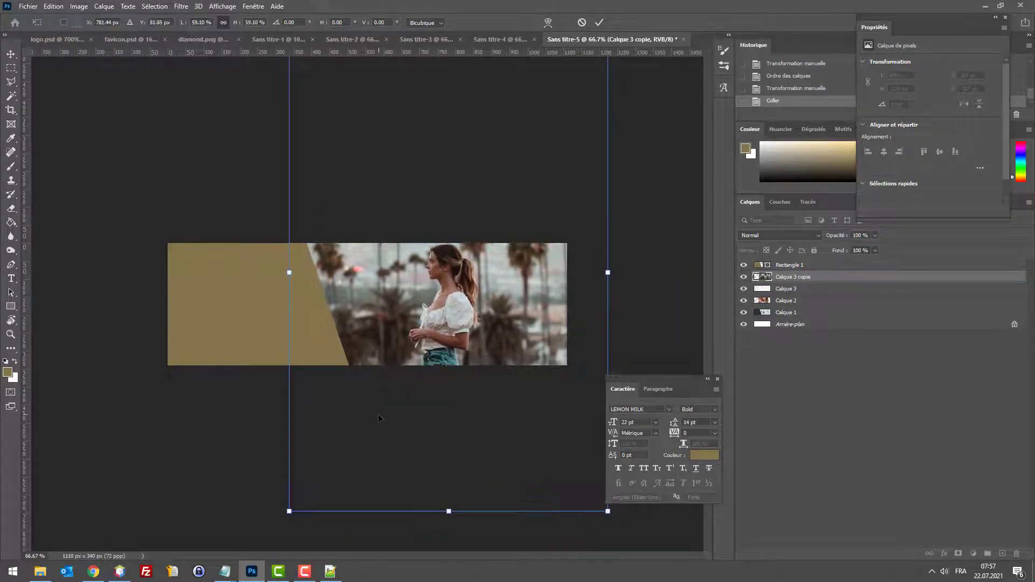
key(Return)
Step: Apply Brightness/Contrast to the woman photo: brightness 46, contrast 24
key(t)
click(78, 6)
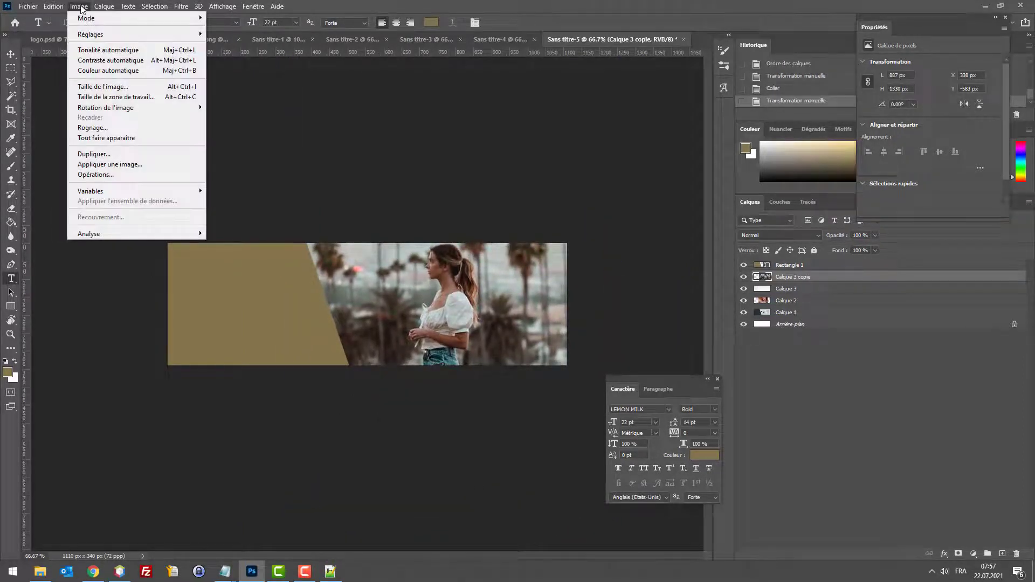
click(798, 277)
click(78, 5)
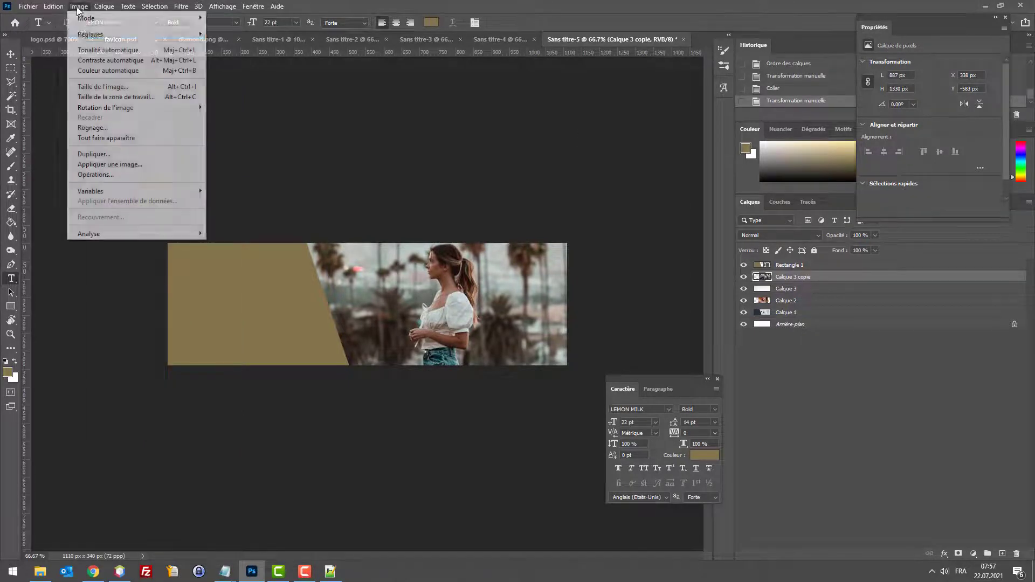
mouse_move(107, 34)
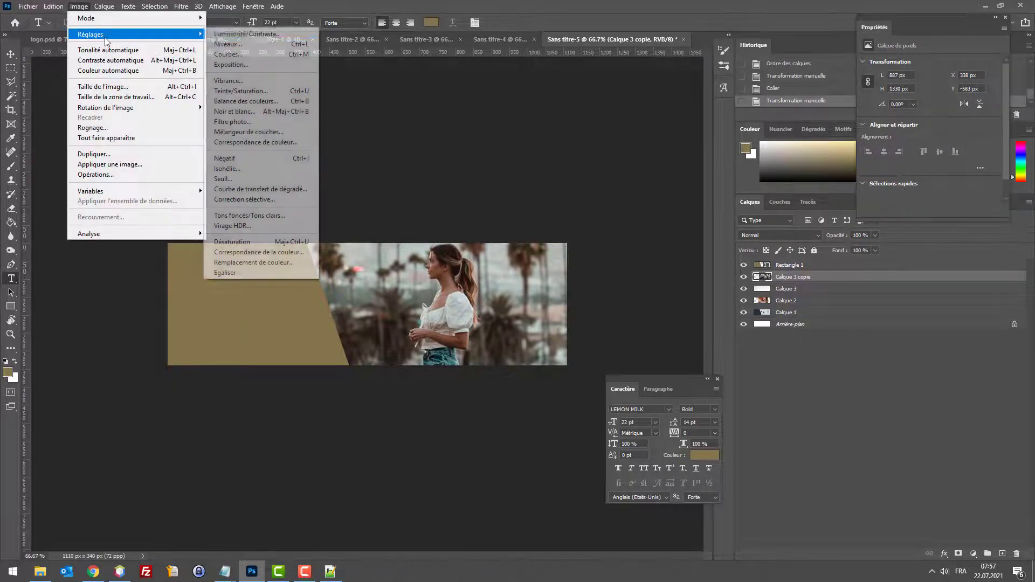
click(255, 36)
drag(483, 174, 501, 173)
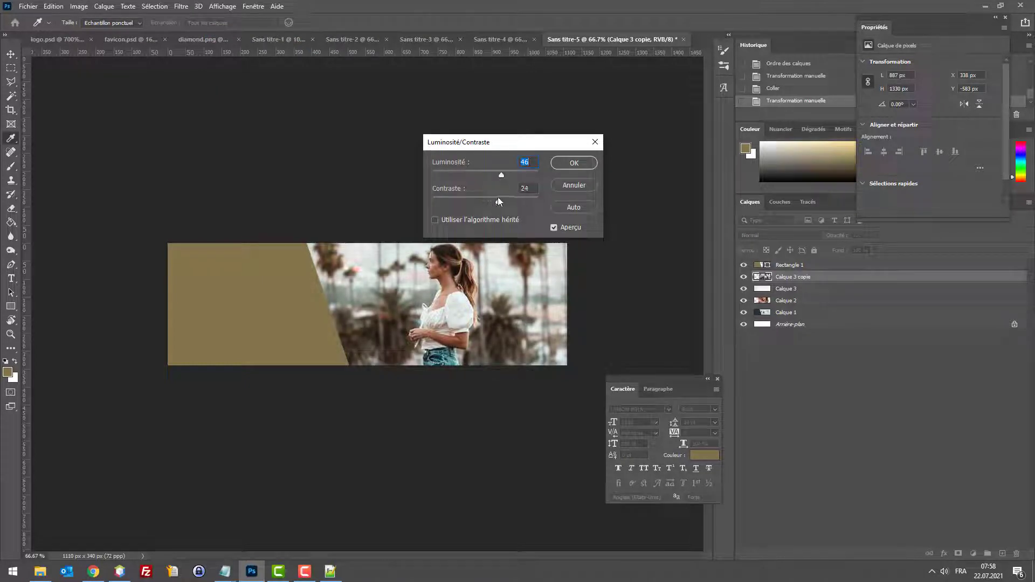
click(574, 162)
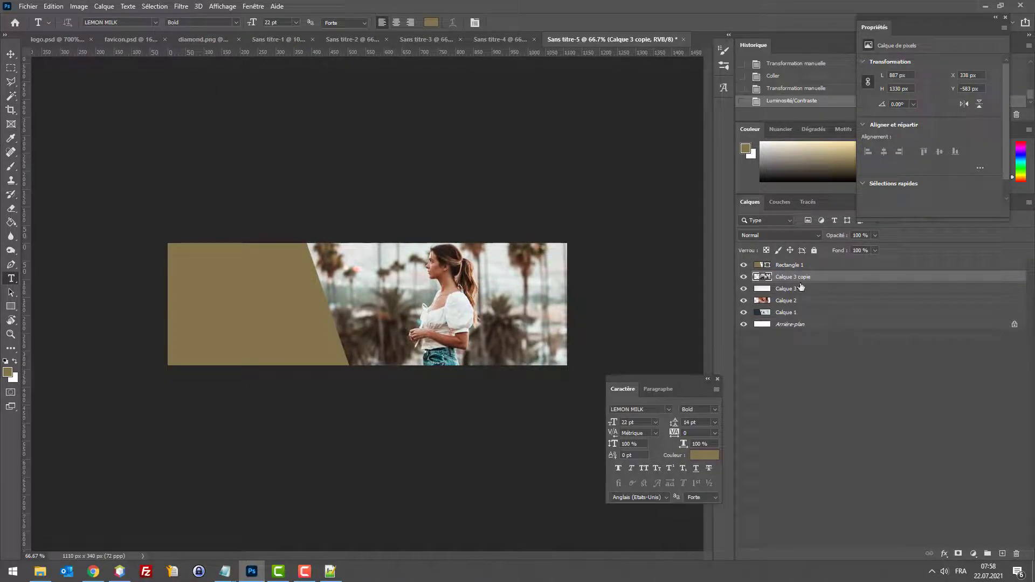
Step: Select the Rectangle 1 panel layer and bring up the Infomaniak hosting page in Chrome
click(796, 265)
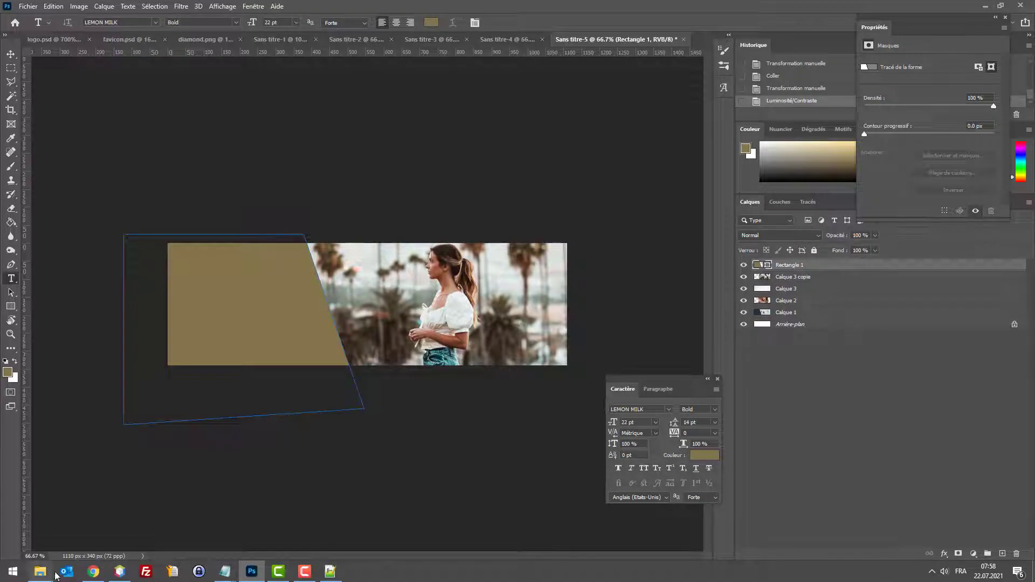
click(93, 571)
click(38, 9)
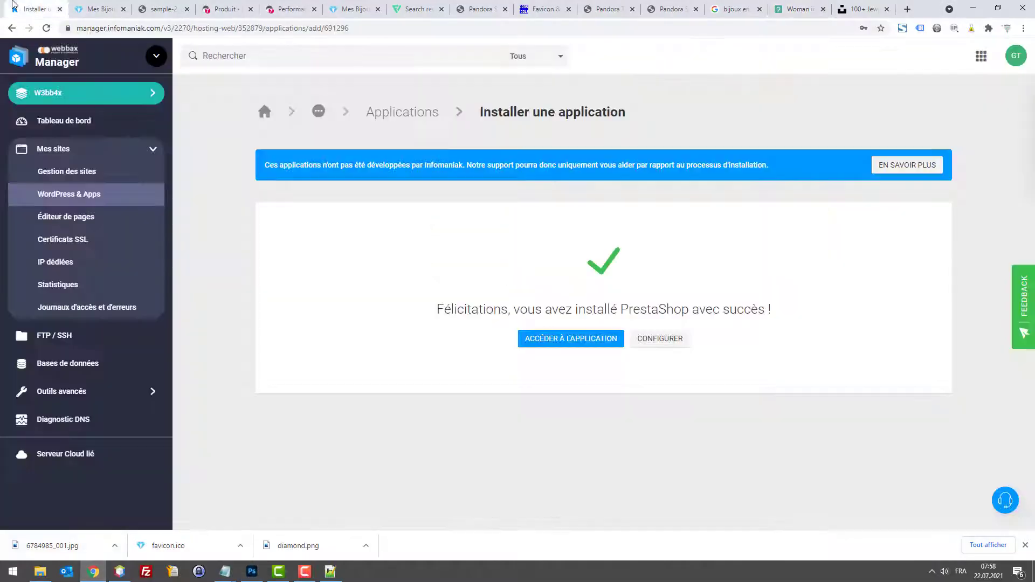
Step: Check the shop homepage carousel's existing slide, then return to the banner document
click(80, 6)
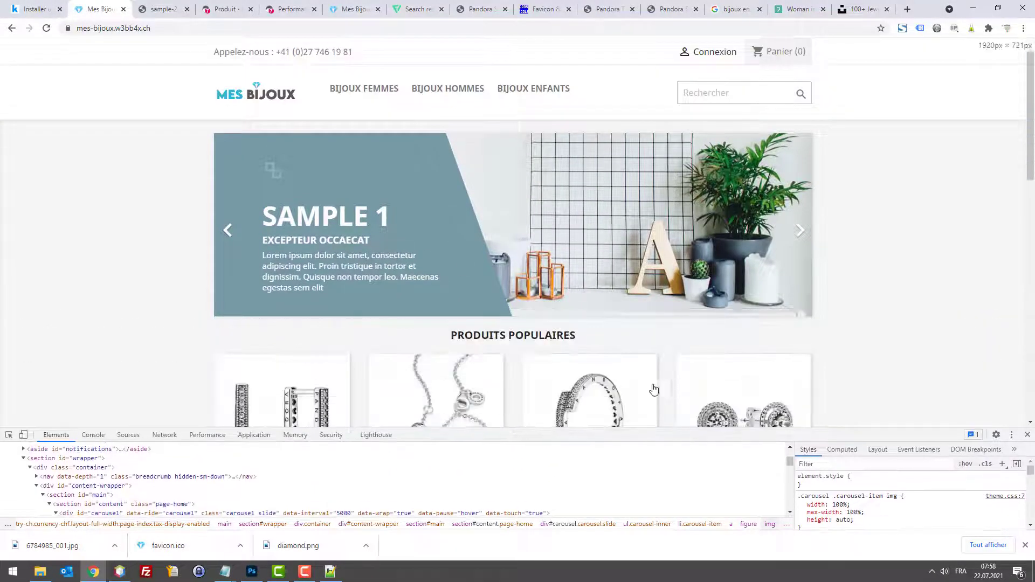
scroll(654, 390, down, 8)
click(973, 9)
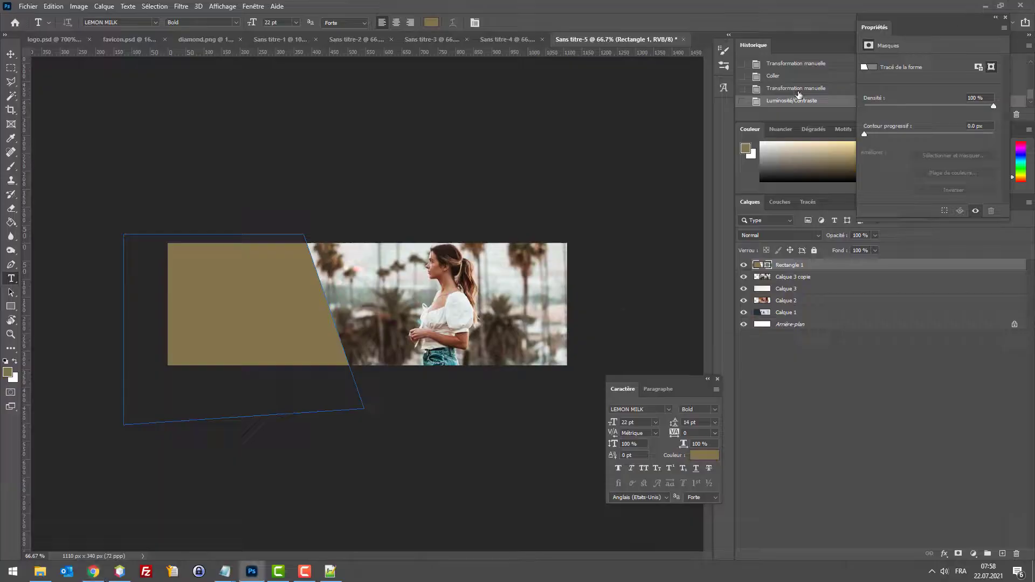
Step: Give Rectangle 1 a teal #2b7b84 Incrustation couleur overlay and save the document
double_click(863, 266)
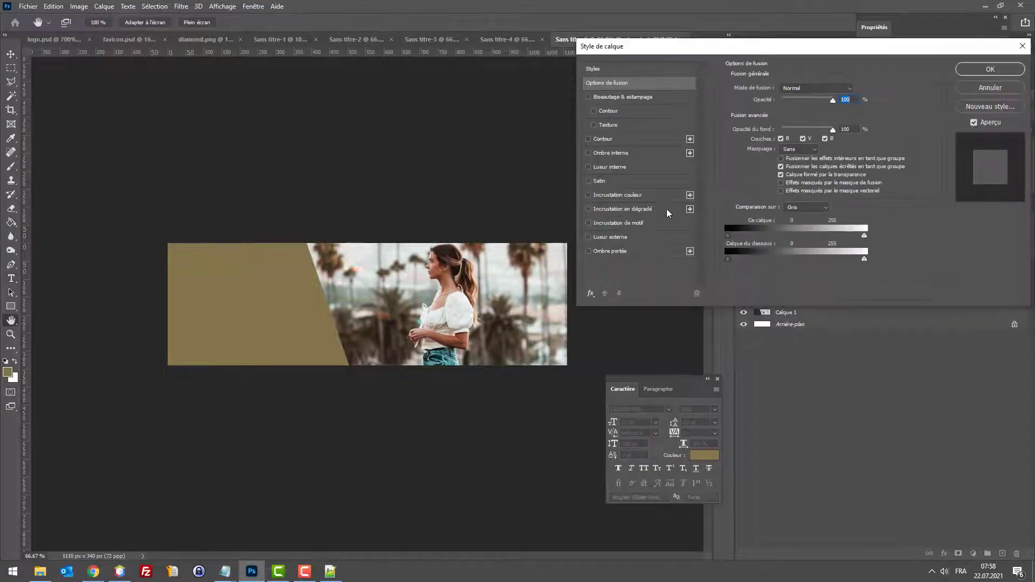
click(636, 195)
click(866, 92)
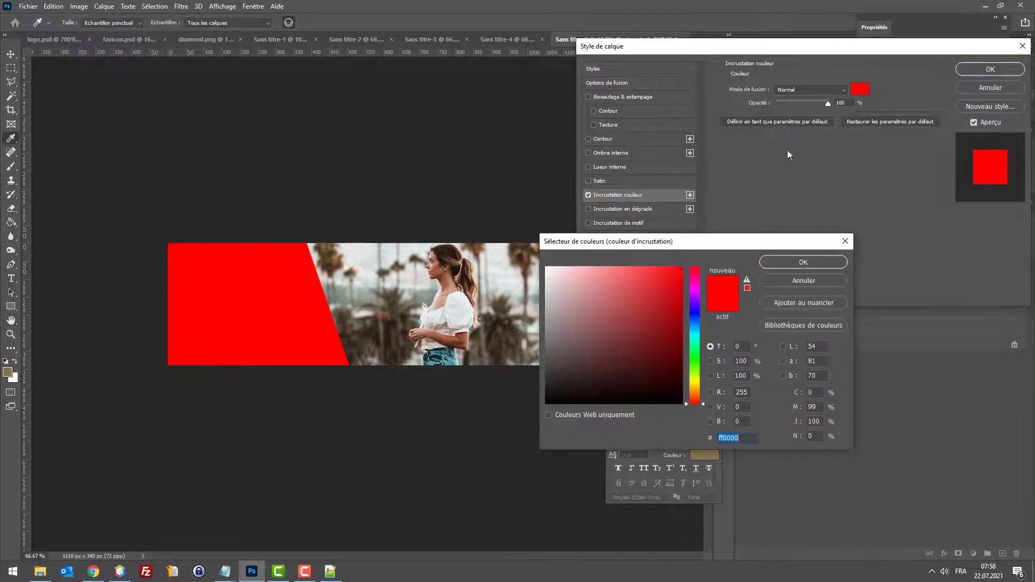
text(701919)
drag(697, 338, 634, 335)
click(665, 300)
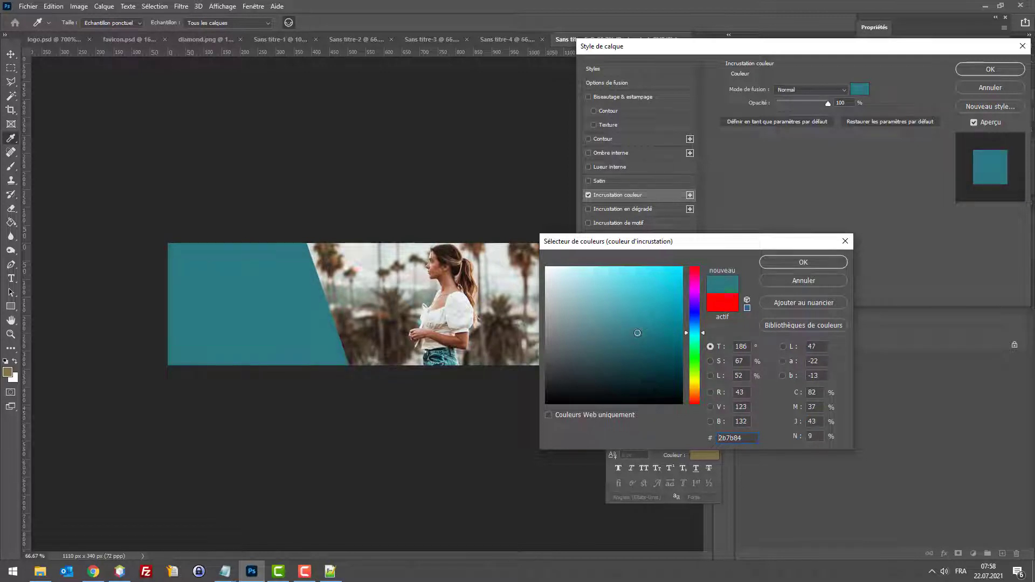
click(779, 267)
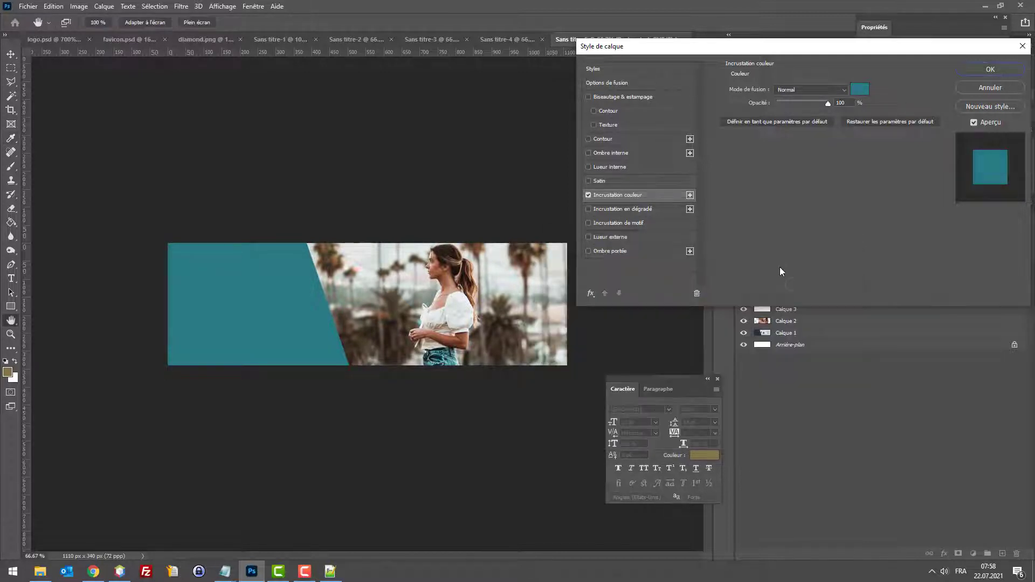
click(977, 72)
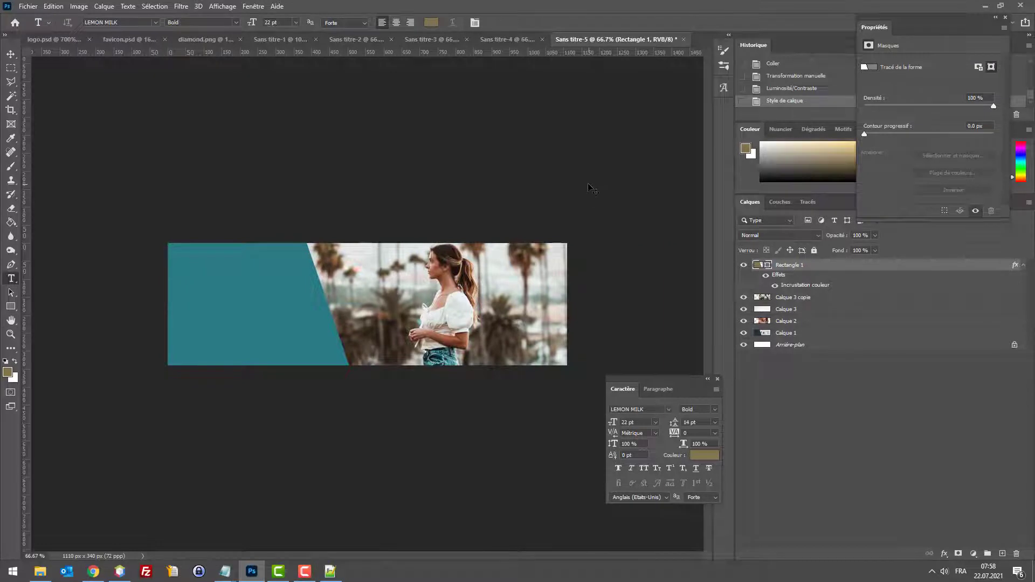
key(ctrl+s)
Step: Save the banner as a Photoshop file on this computer
click(567, 391)
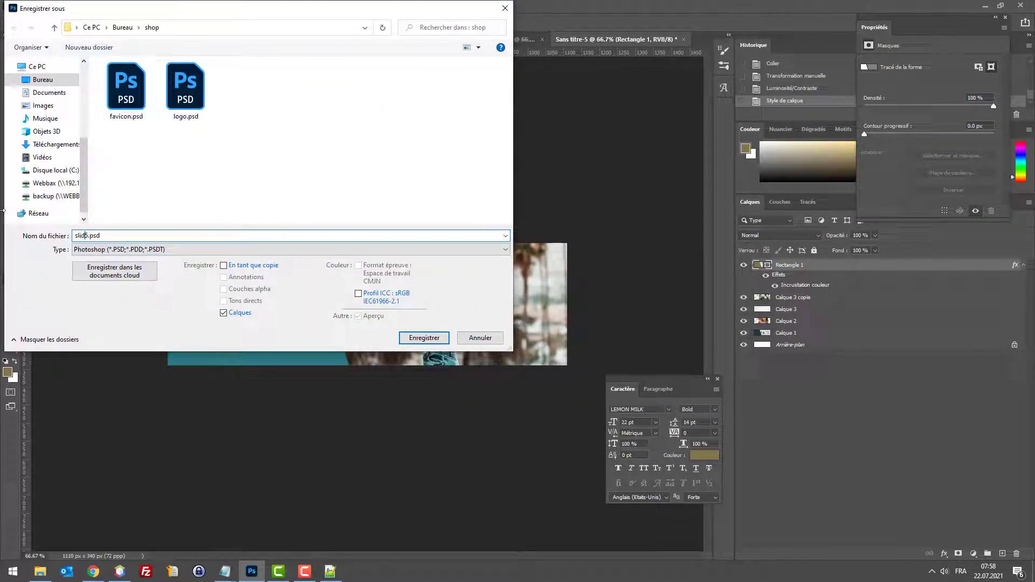
text(slide5)
key(Return)
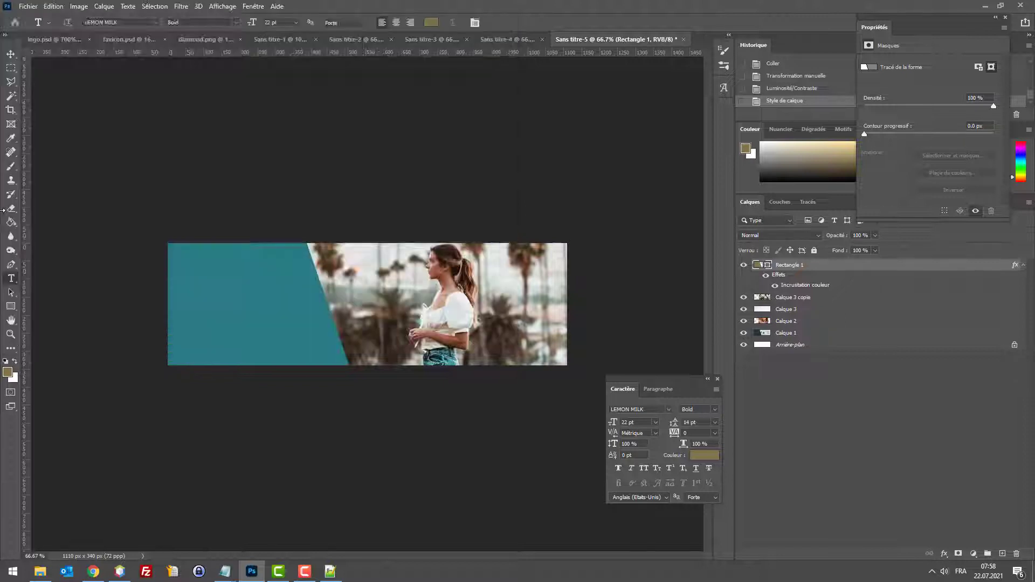
click(668, 161)
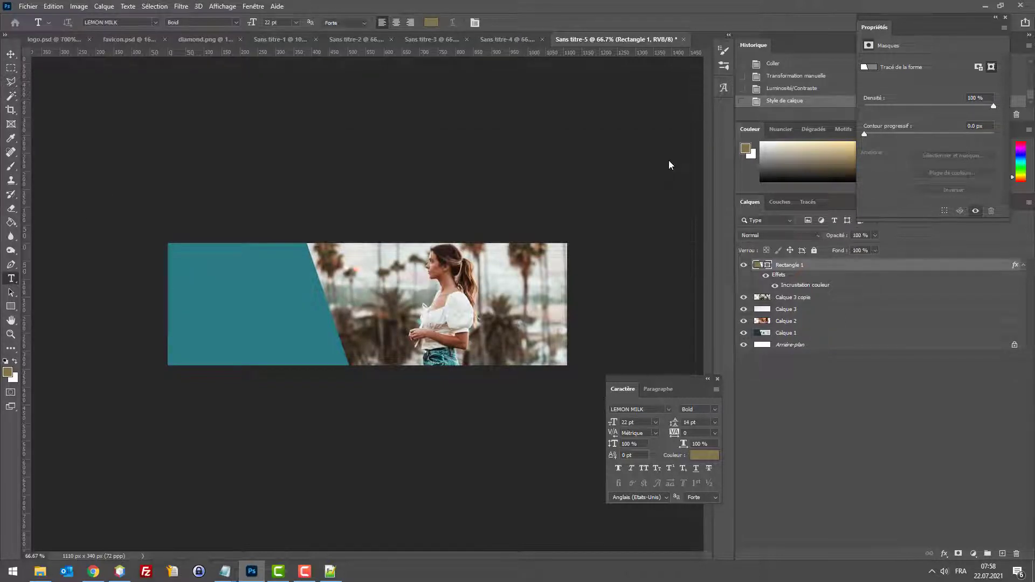
Step: Delete the unused original photo layer and group the three banner layers into a folder named slide1
click(812, 310)
key(Delete)
key(Delete)
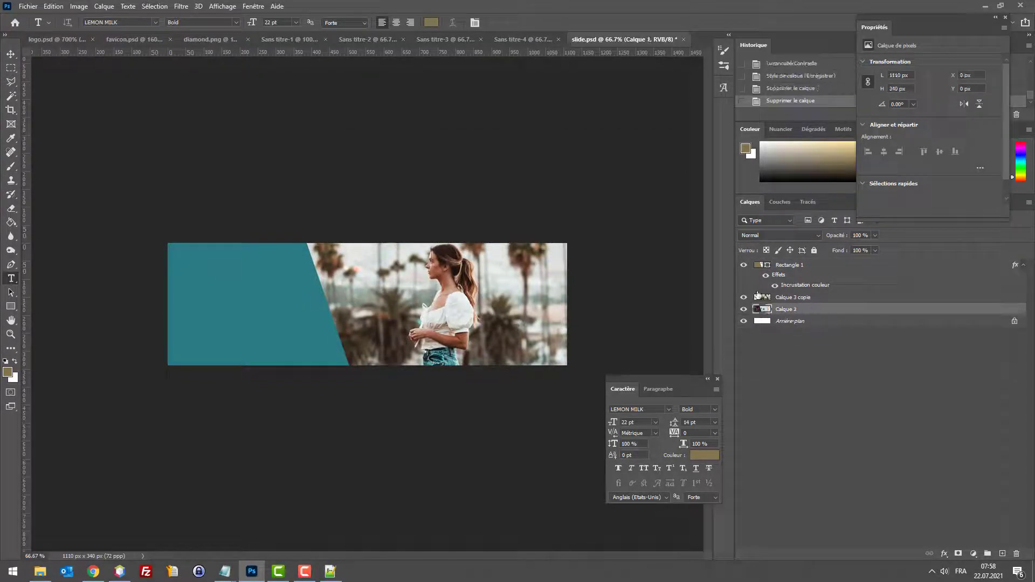
click(784, 267)
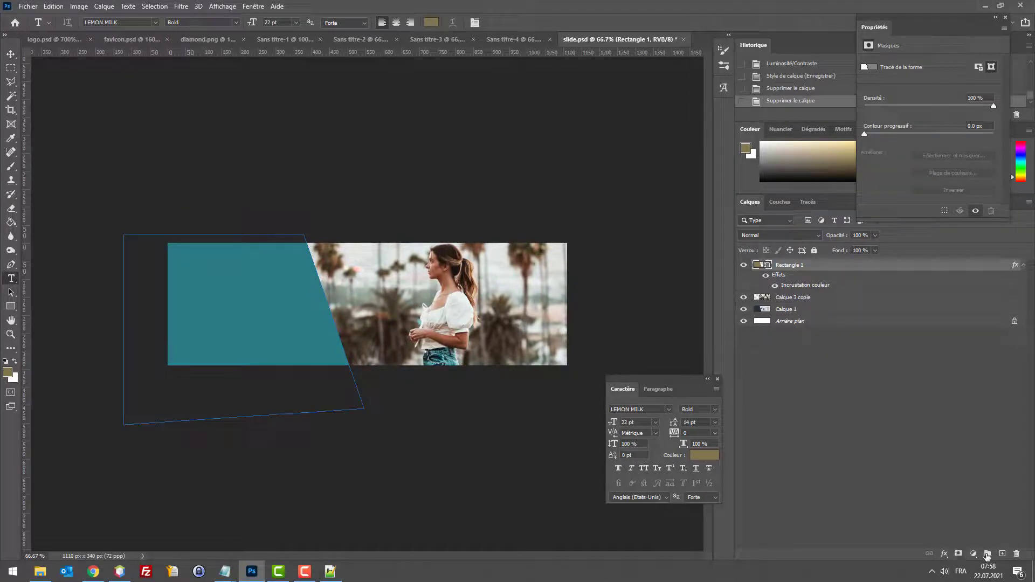
click(987, 555)
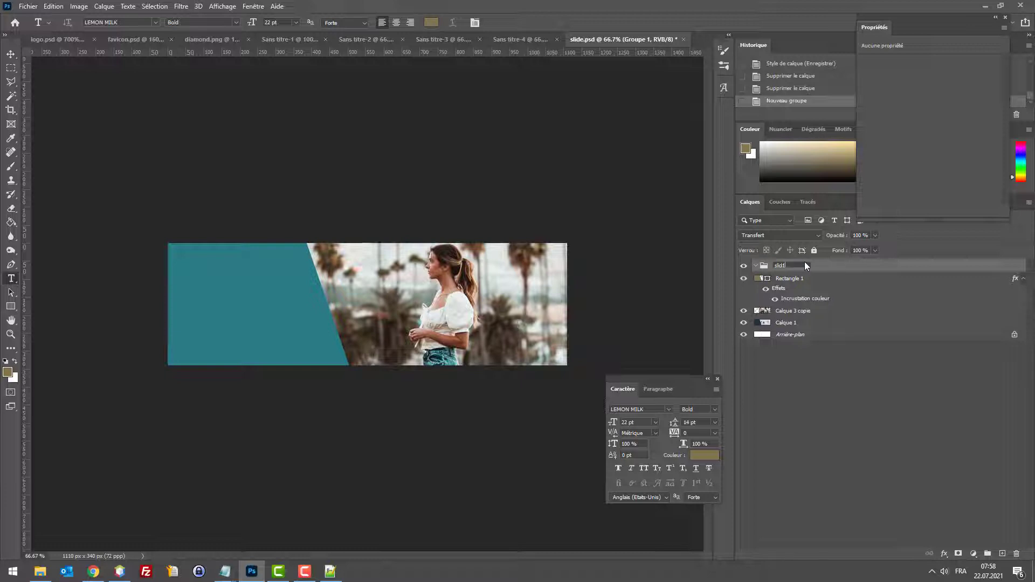
text(1)
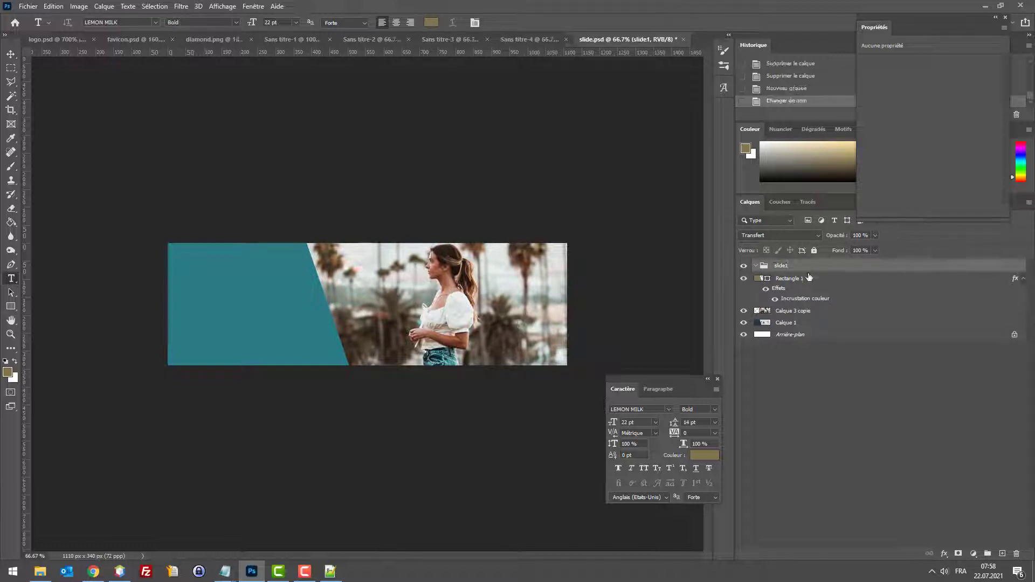
click(805, 289)
click(804, 280)
shift+click(798, 311)
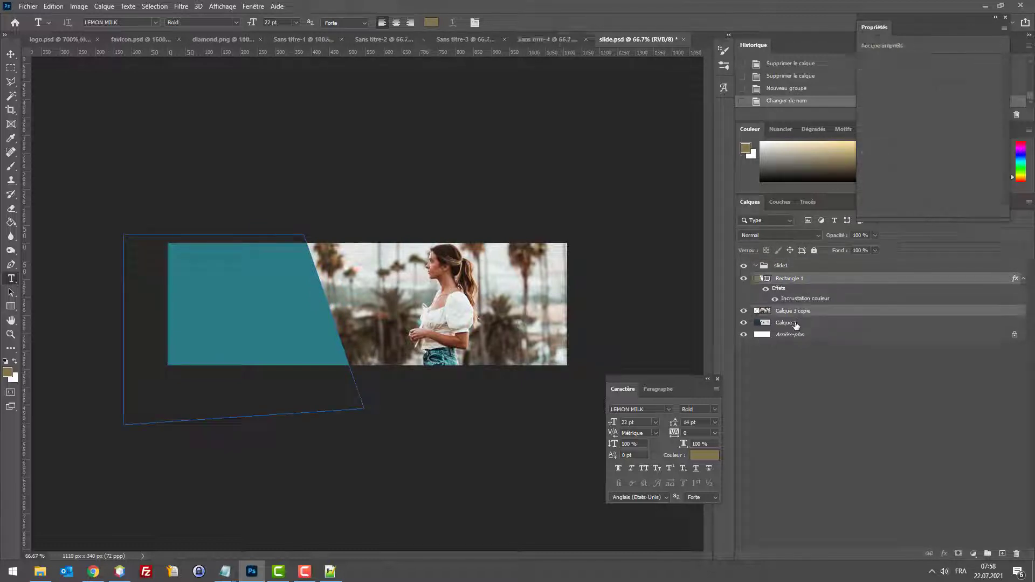
shift+click(797, 323)
drag(796, 324, 772, 270)
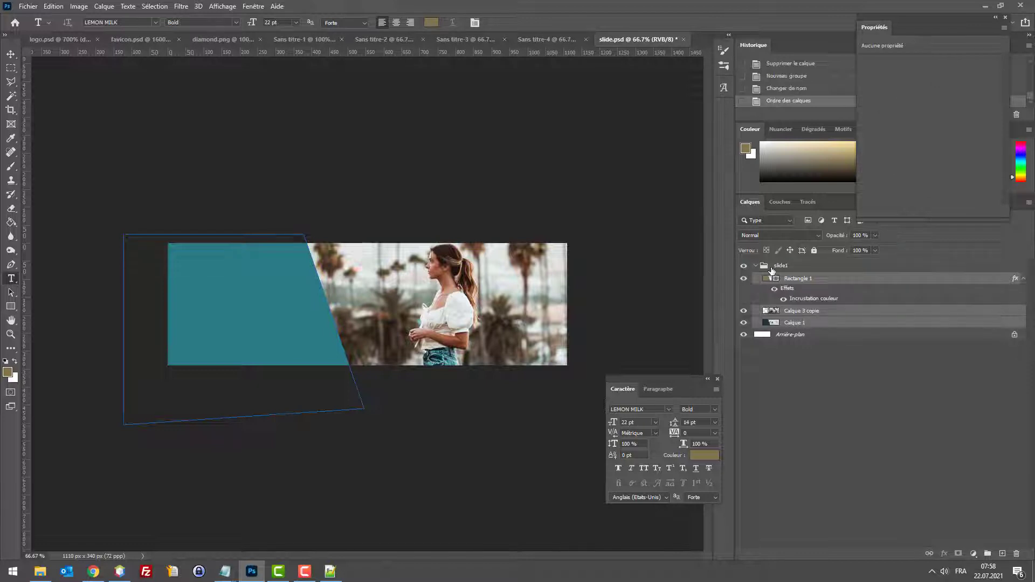
click(755, 266)
Step: Export the banner via Save for Web as the optimised JPEG slide1.jpg
key(ctrl+alt+shift+s)
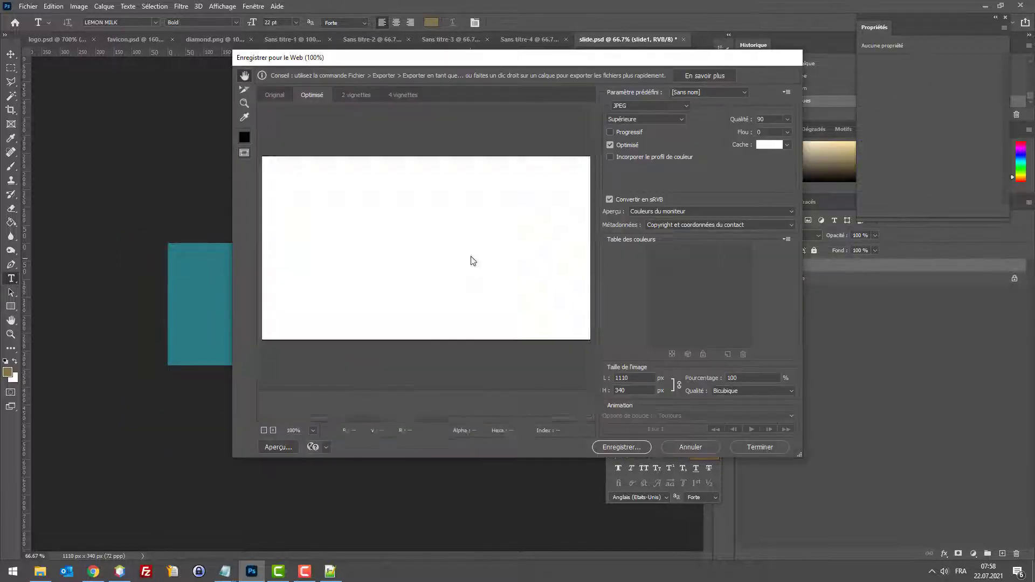
click(621, 447)
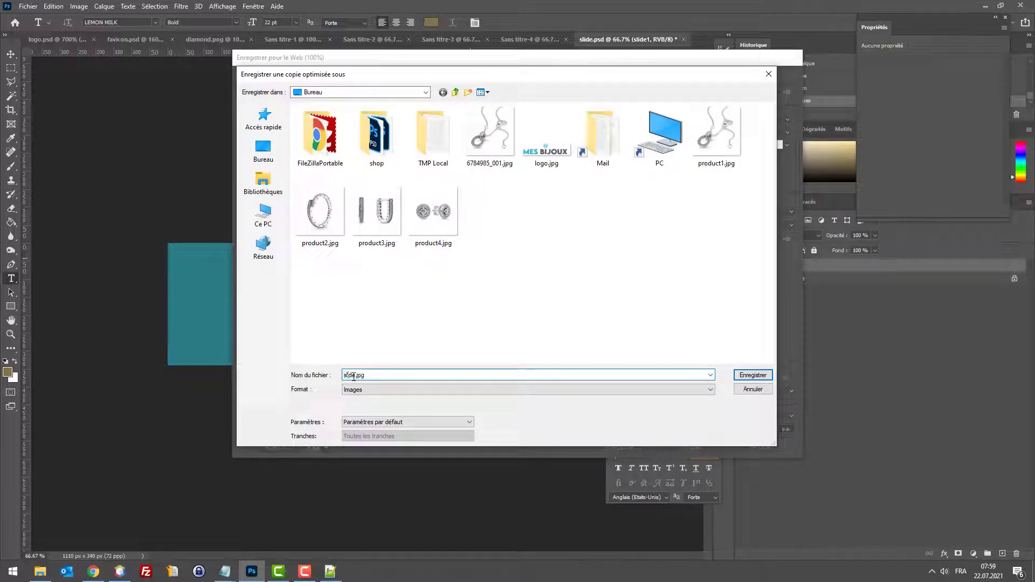
key(Return)
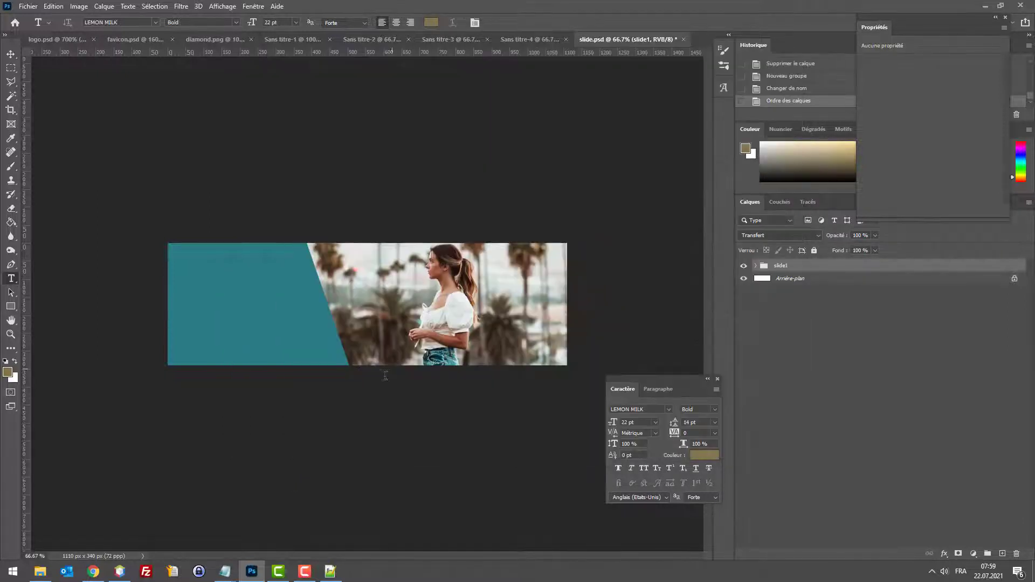
Step: Close the leftover research tabs in the browser and return to the PrestaShop admin
click(93, 571)
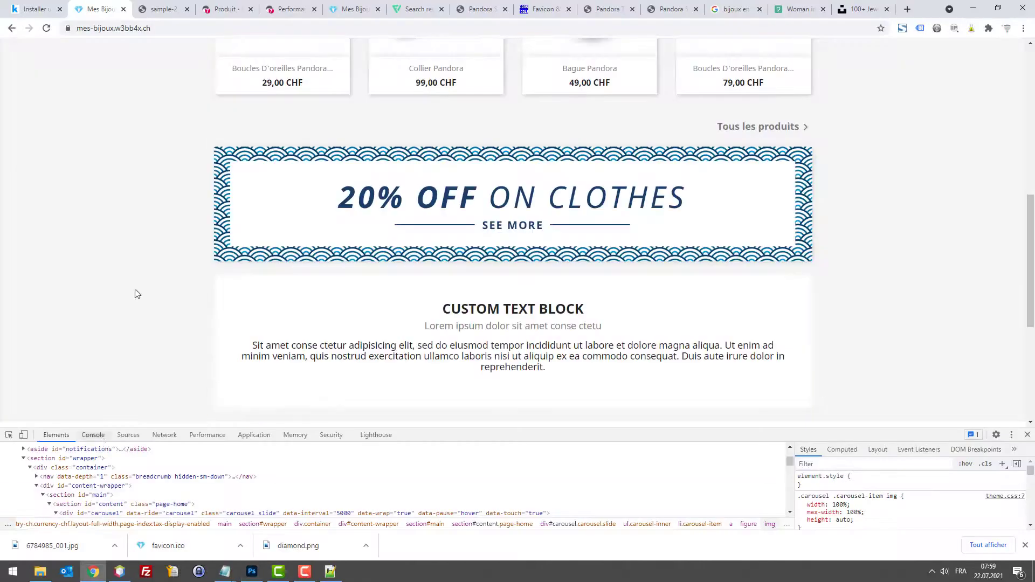
click(178, 6)
key(ctrl+w)
click(412, 6)
key(ctrl+w)
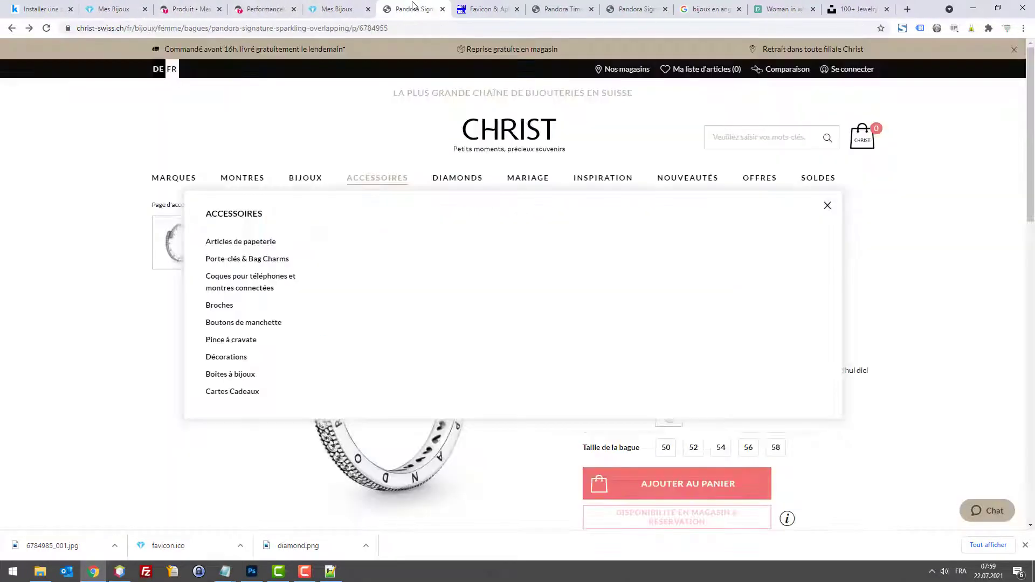
key(ctrl+w)
key(ctrl+w)
key(ctrl+w)
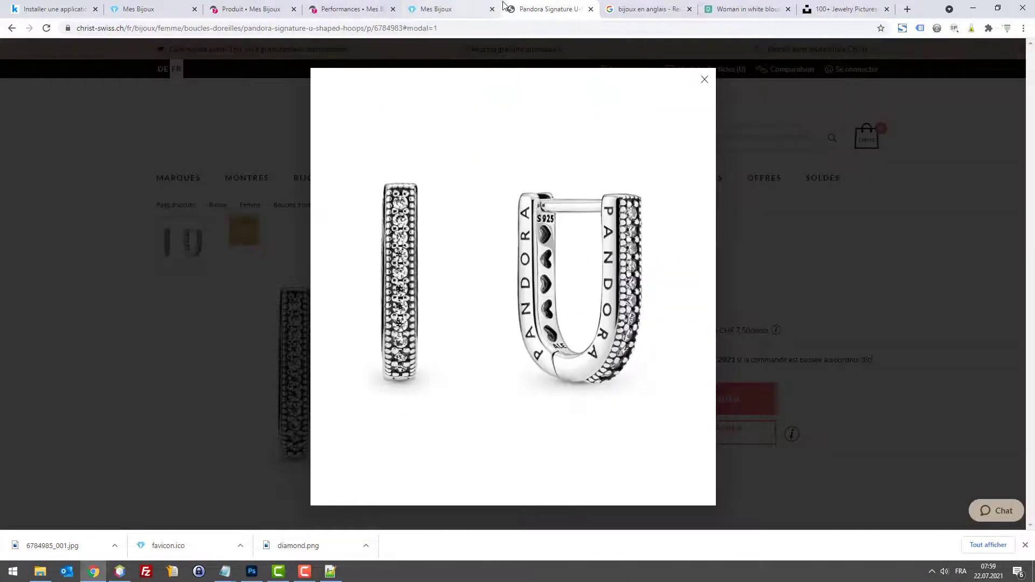
key(ctrl+w)
key(ctrl+w)
key(ctrl+w)
key(ctrl+w)
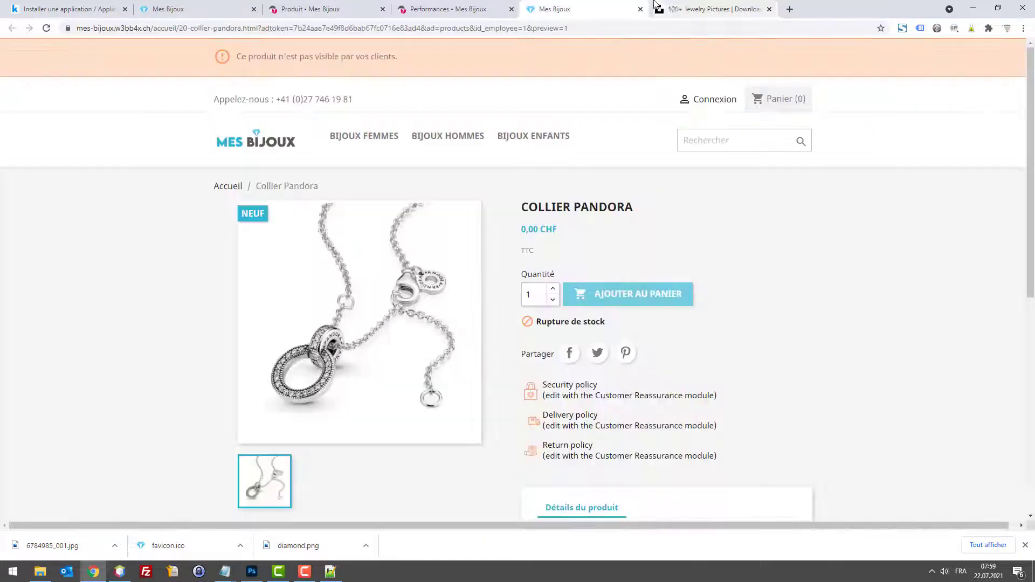
click(485, 7)
click(545, 8)
click(501, 6)
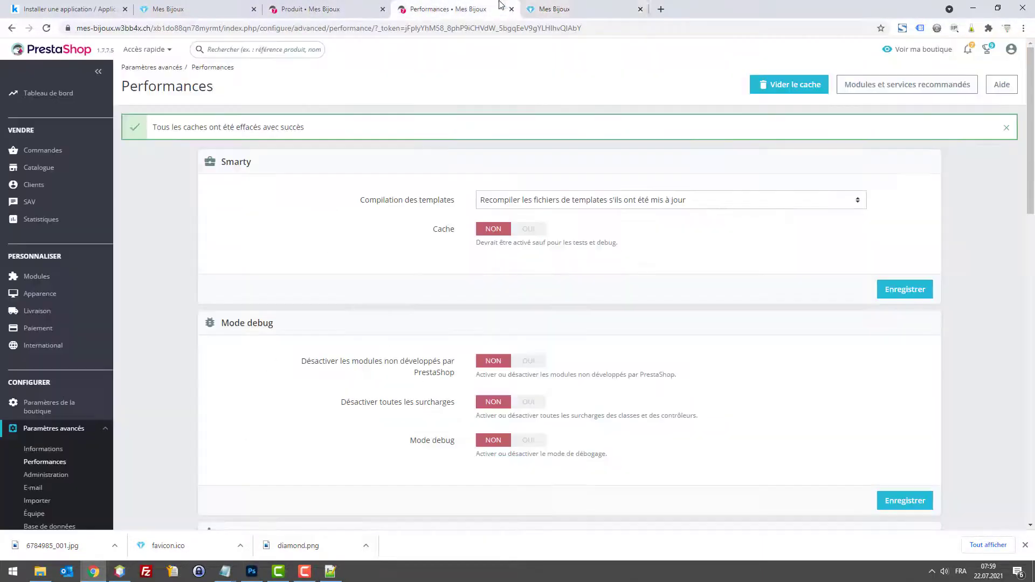
Step: Search the Gestionnaire de modules for 'slider'
mouse_move(41, 276)
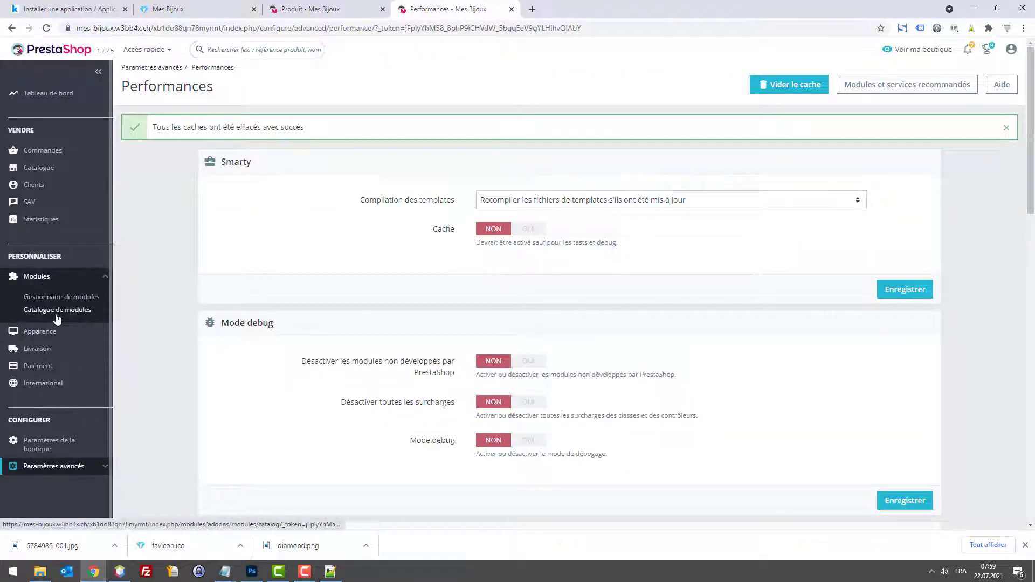
click(58, 316)
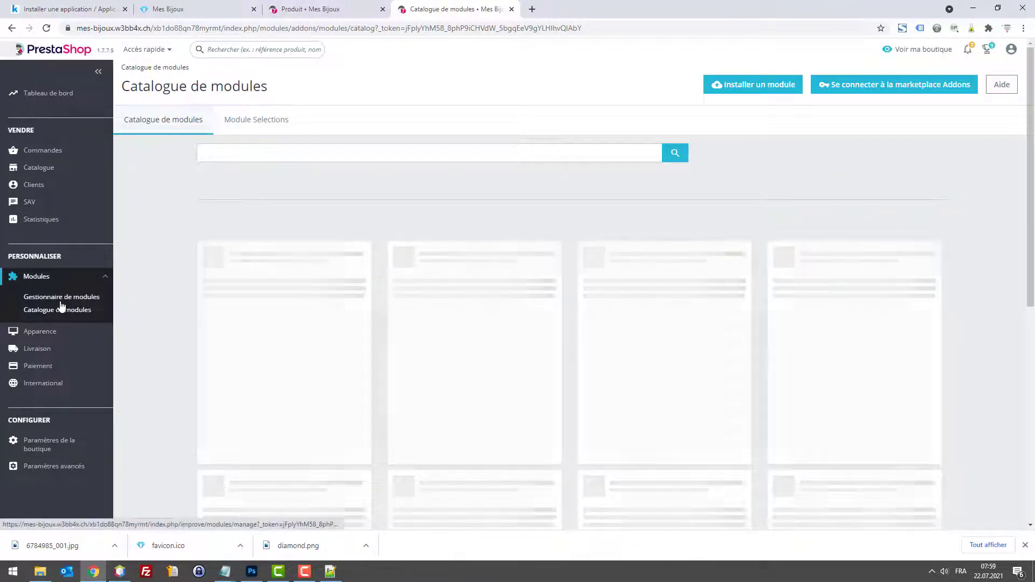
click(60, 298)
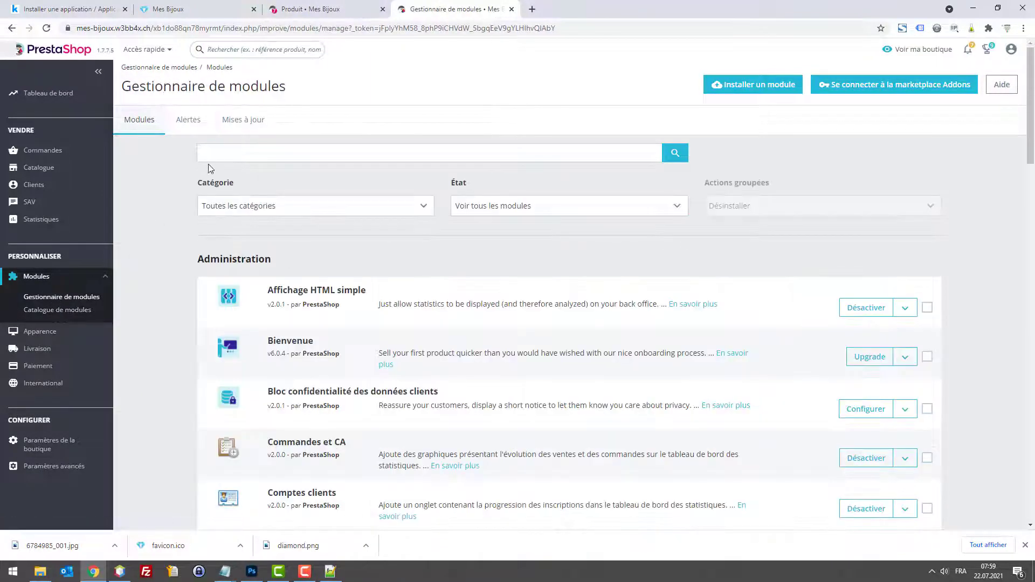
click(214, 157)
text(slide)
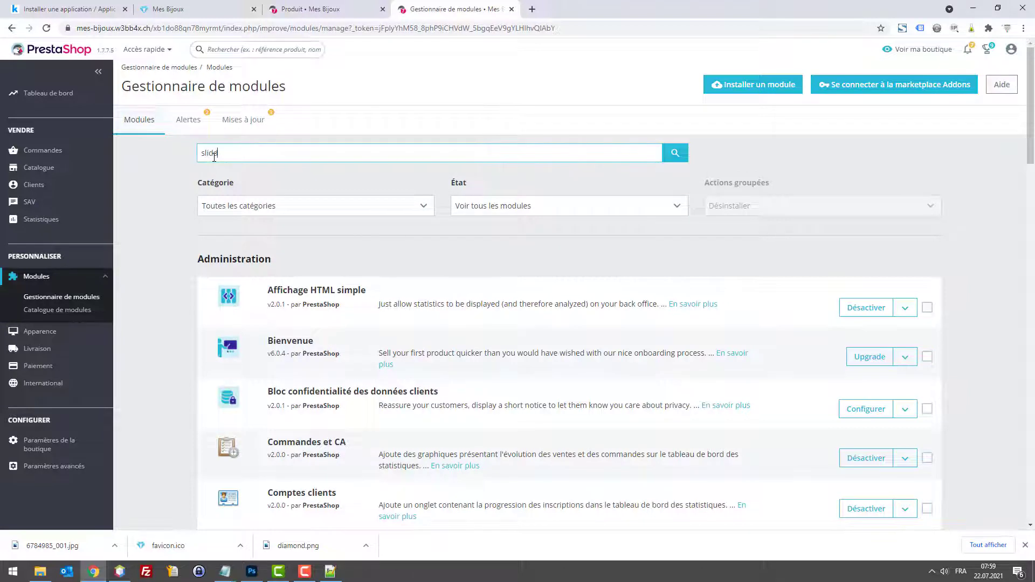
text(r)
key(Return)
Step: Configure the Carrousel module and set slide #2 (Sample 2) to Désactivé
click(857, 311)
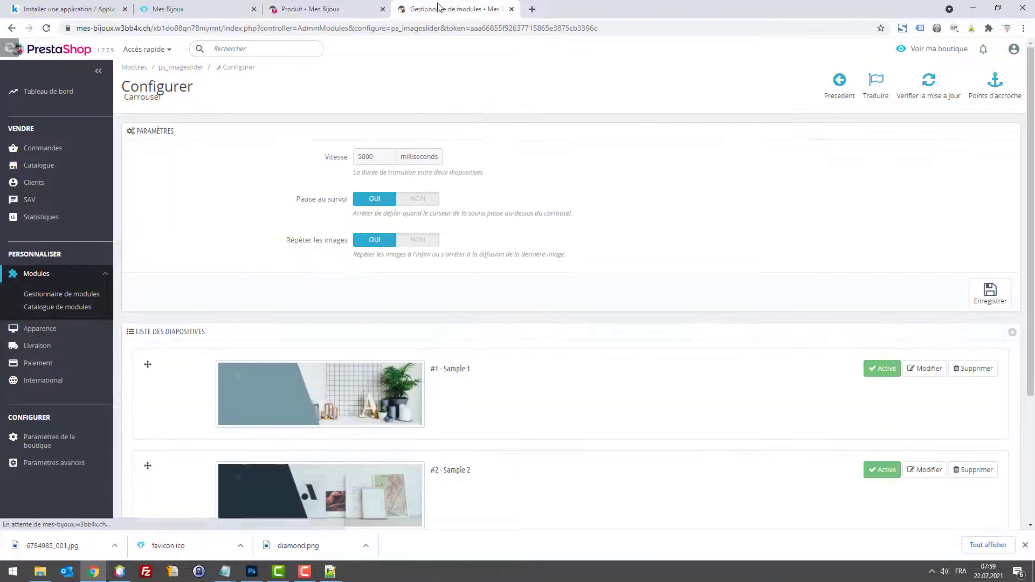
drag(464, 8, 316, 9)
scroll(813, 392, down, 3)
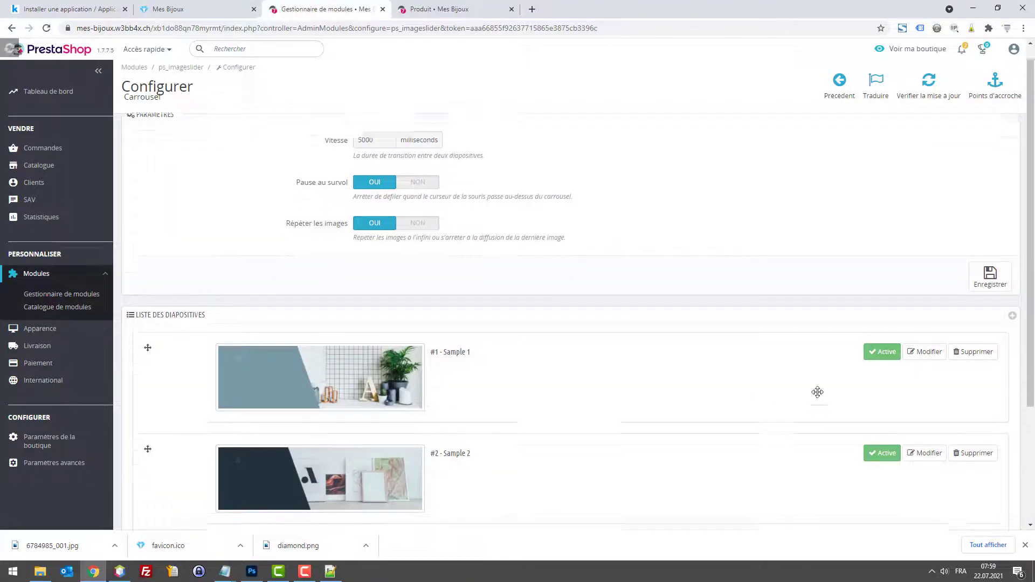
click(882, 294)
scroll(880, 313, down, 4)
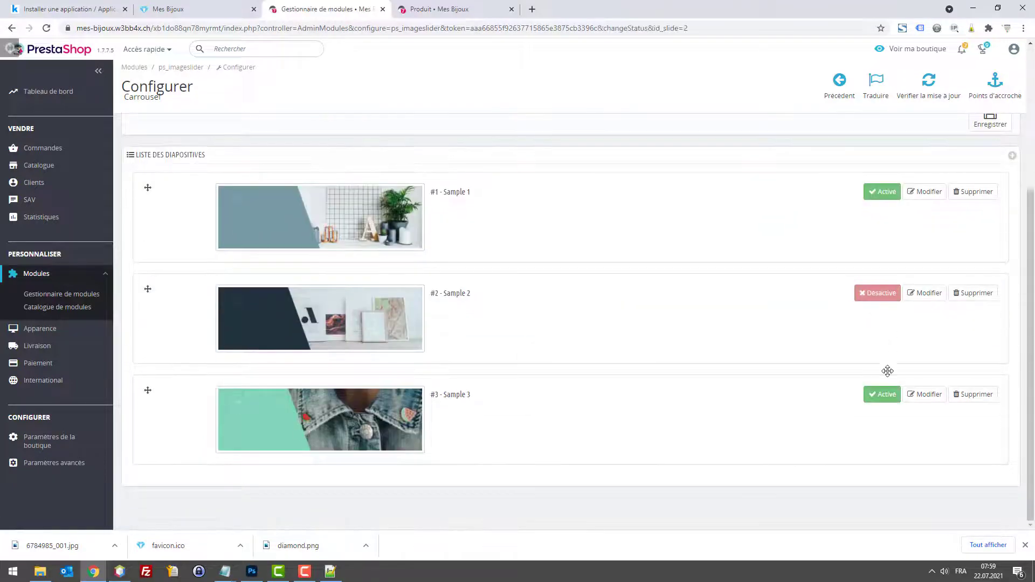
click(883, 394)
Step: Edit slide #1, load slide1.jpg as its image and set the caption to 'Bijoux femme'
click(918, 408)
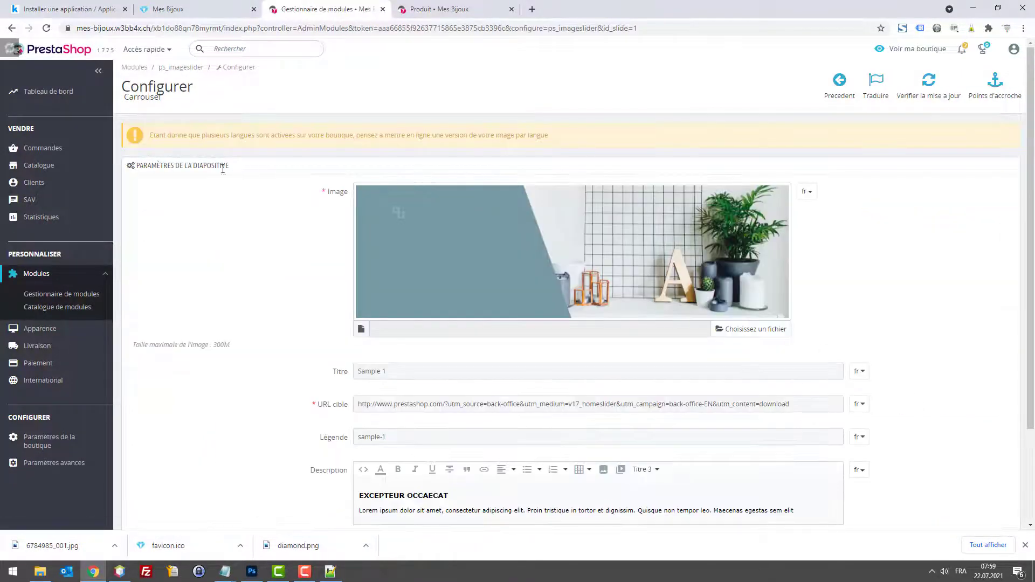
scroll(262, 293, down, 3)
scroll(526, 280, up, 1)
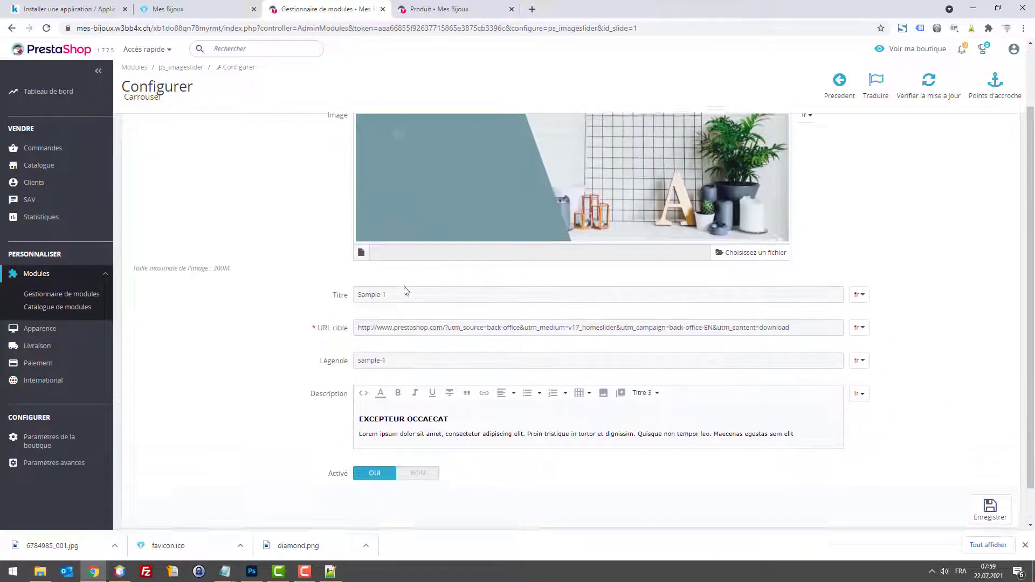
triple_click(408, 306)
click(728, 265)
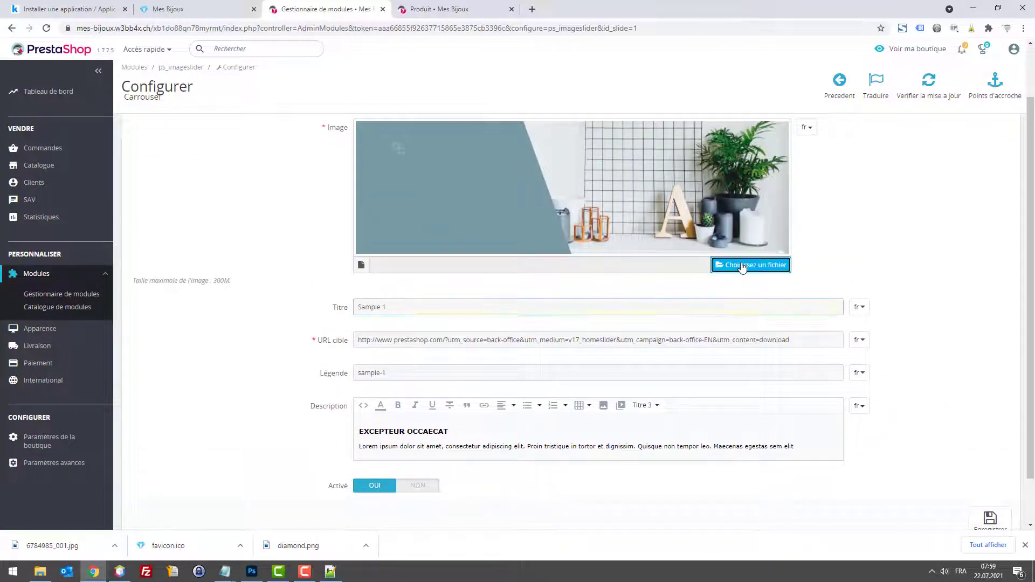
scroll(155, 147, down, 1)
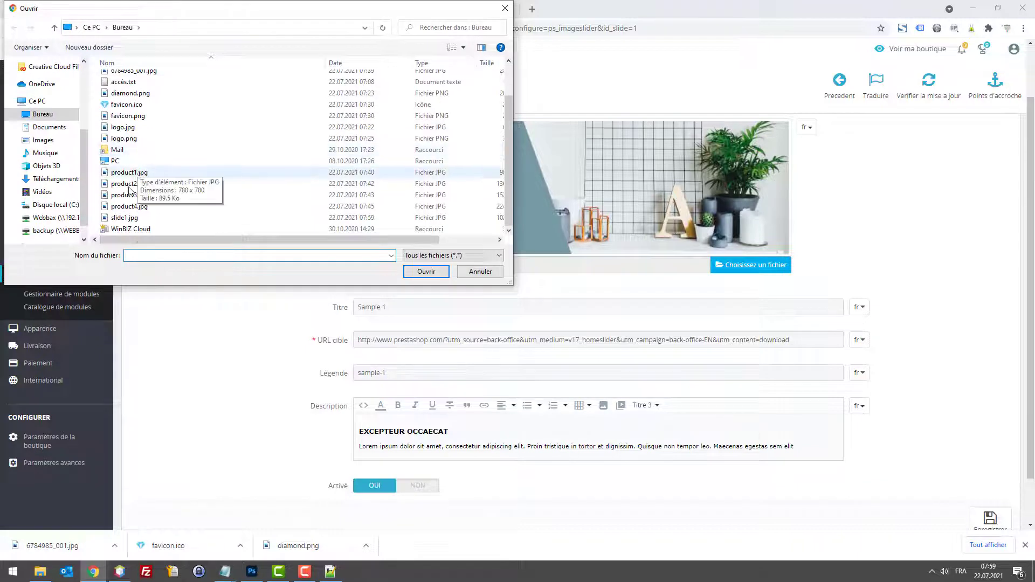
double_click(140, 218)
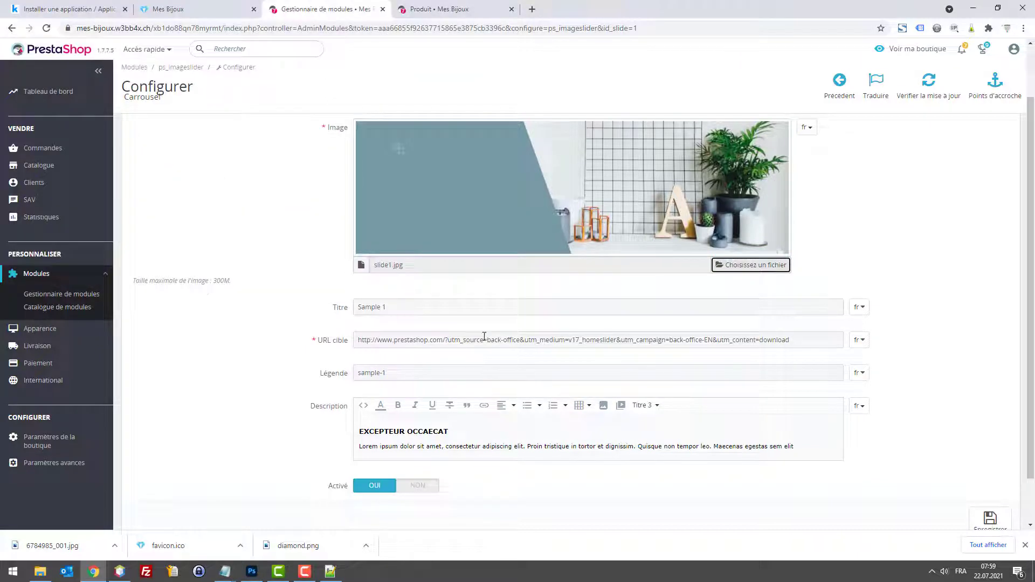
triple_click(423, 370)
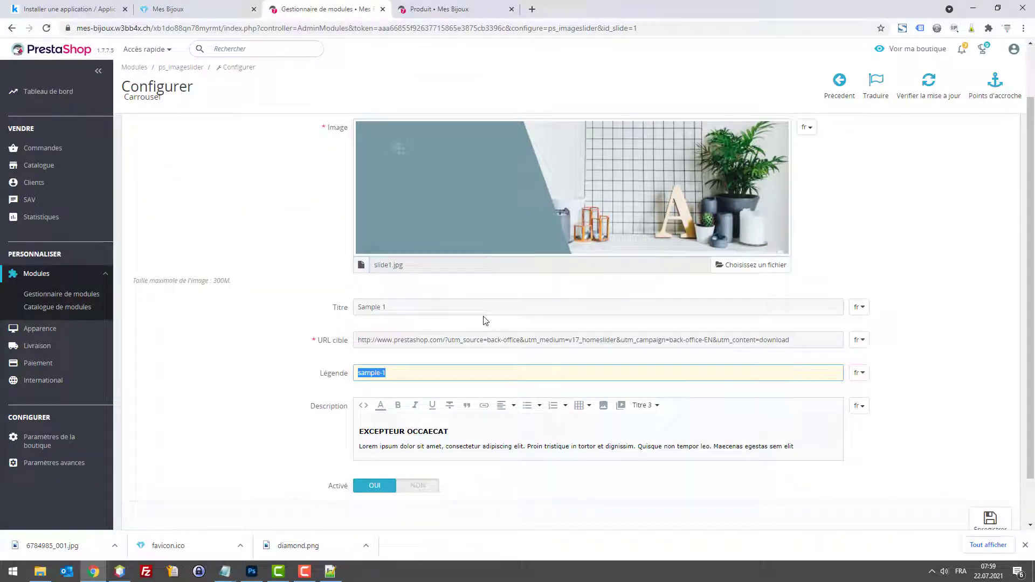
text(Bijoux femme)
Step: Change the description heading to 'COLLIER PANDORA' and delete the Lorem ipsum placeholder line
drag(449, 431, 380, 415)
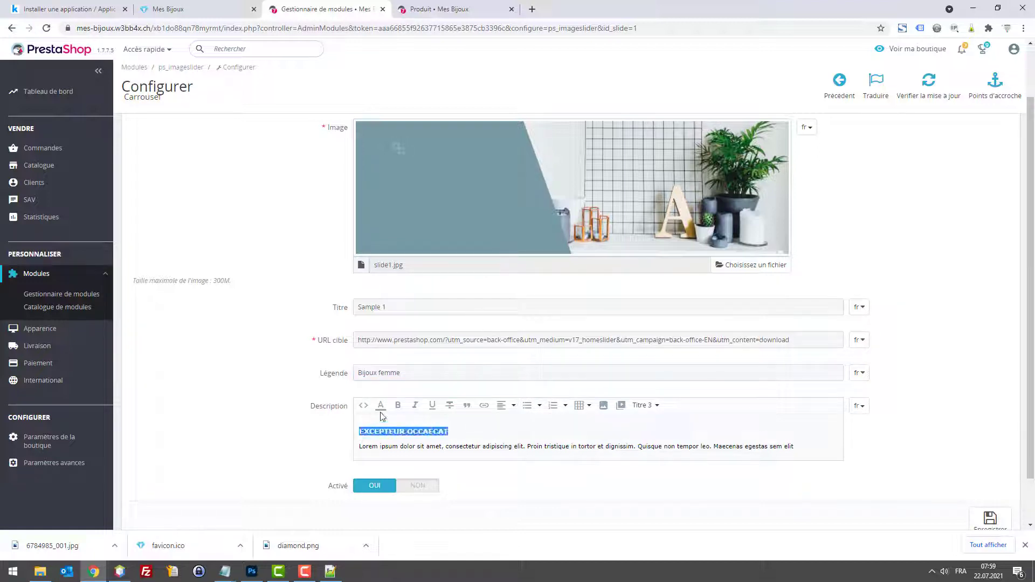
text(F)
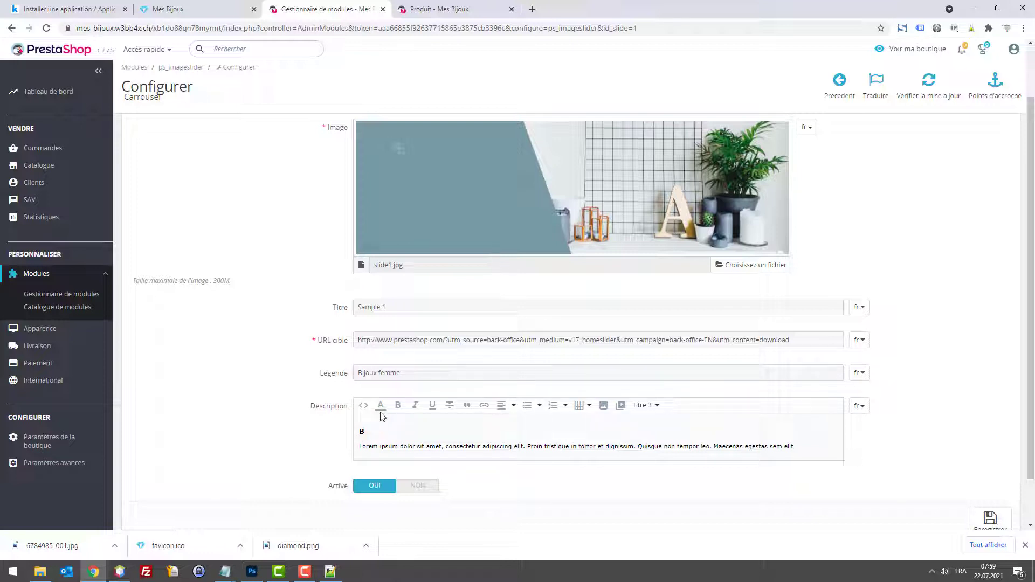
key(BackSpace)
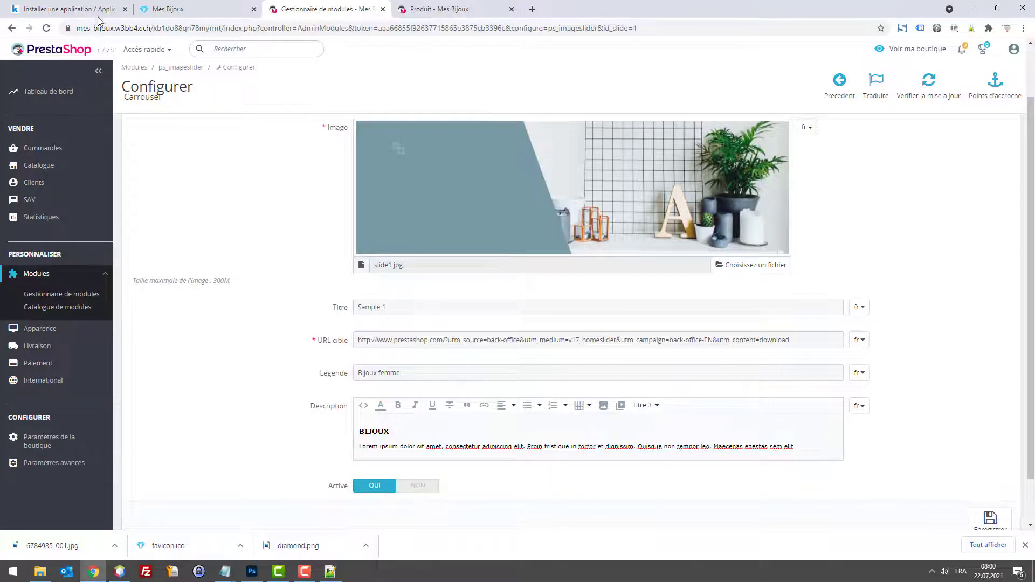
click(168, 9)
scroll(371, 180, up, 3)
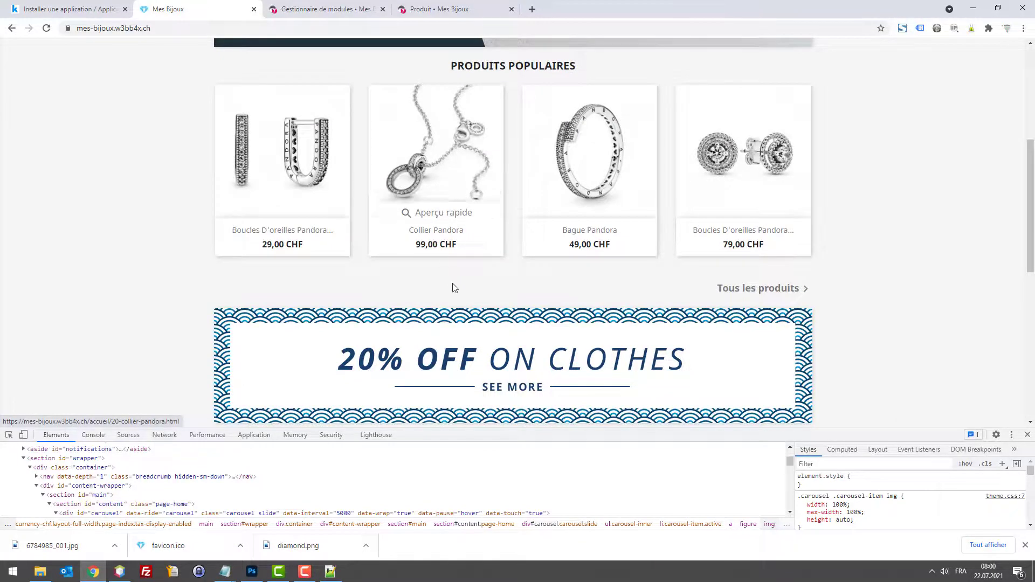
click(323, 9)
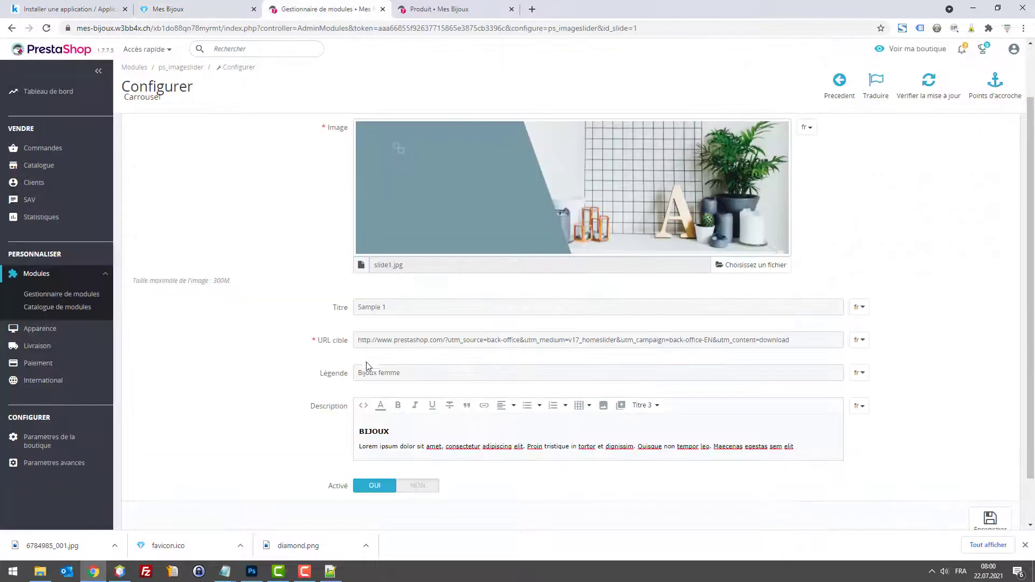
double_click(373, 434)
text(co)
drag(797, 449, 360, 447)
key(BackSpace)
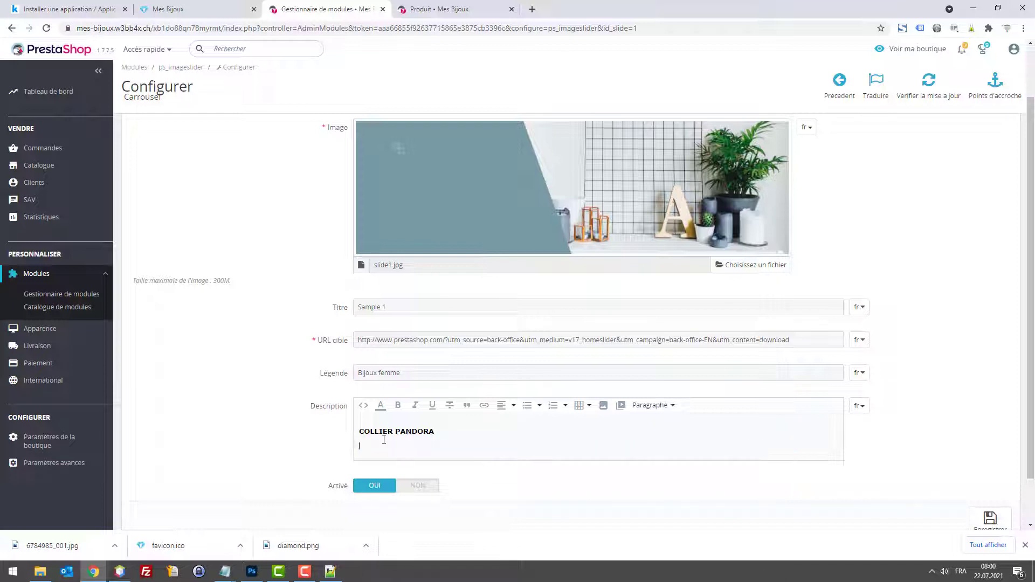
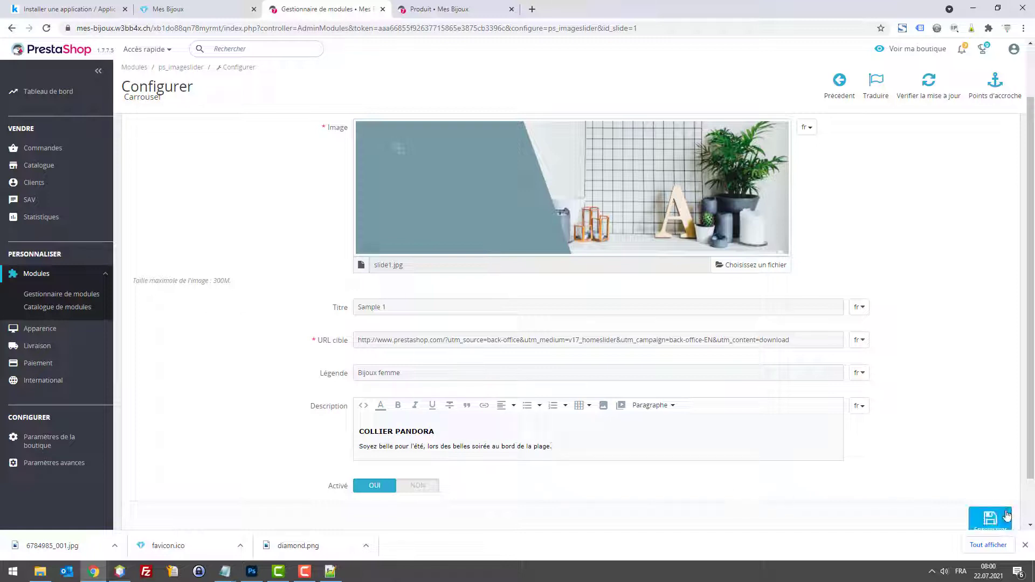
Step: Correct 'soirée' to 'soirées' in the slide caption and save it
click(990, 518)
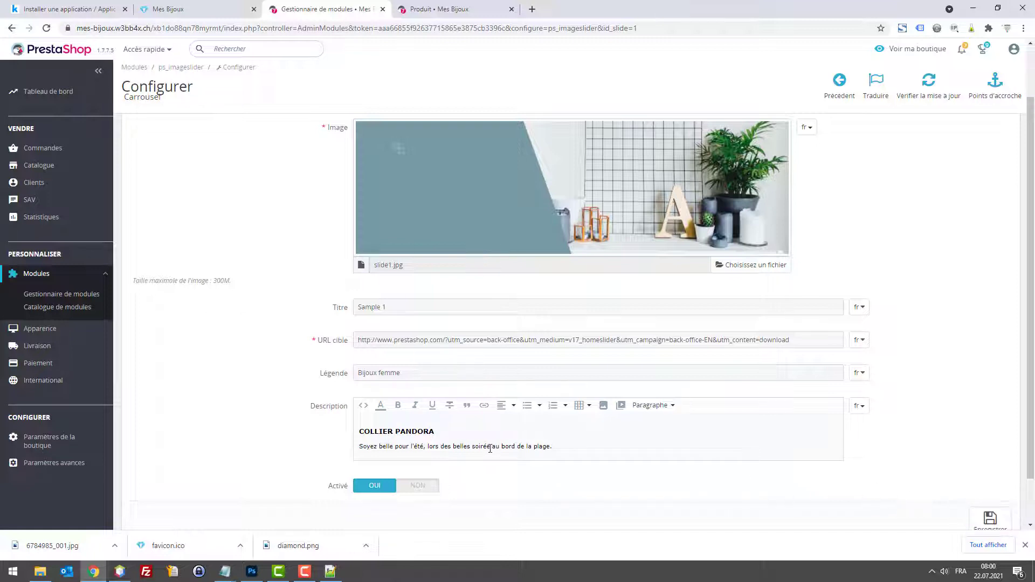
text(s)
click(989, 519)
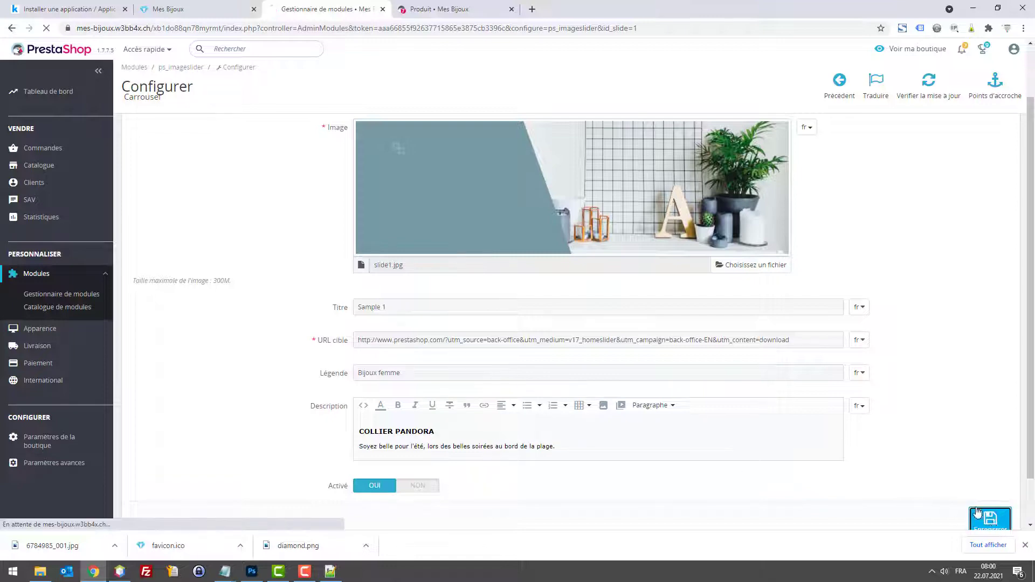
Step: Clear Sample 1's target URL and copy the Collier Pandora product page address
scroll(636, 377, down, 4)
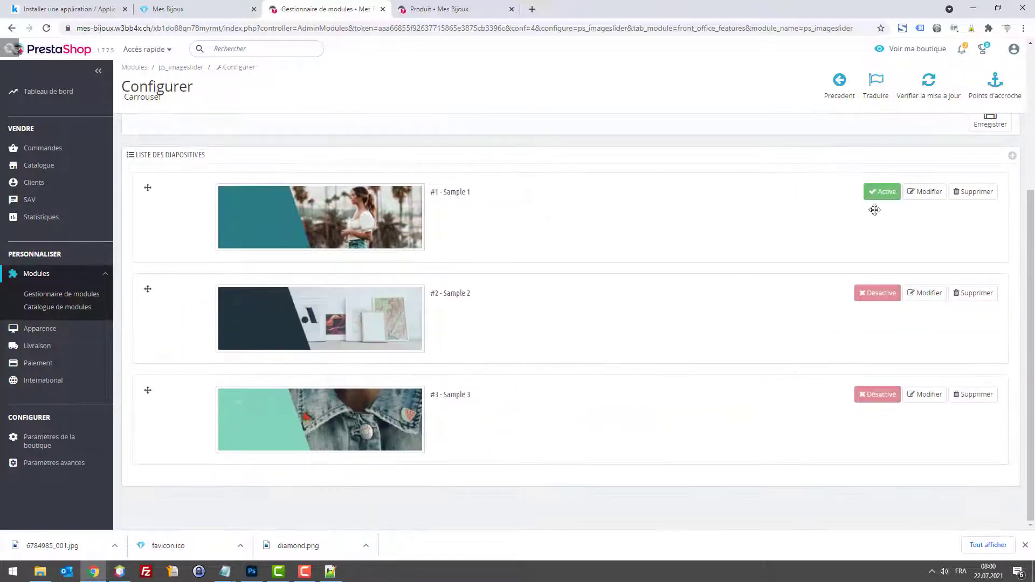
click(917, 194)
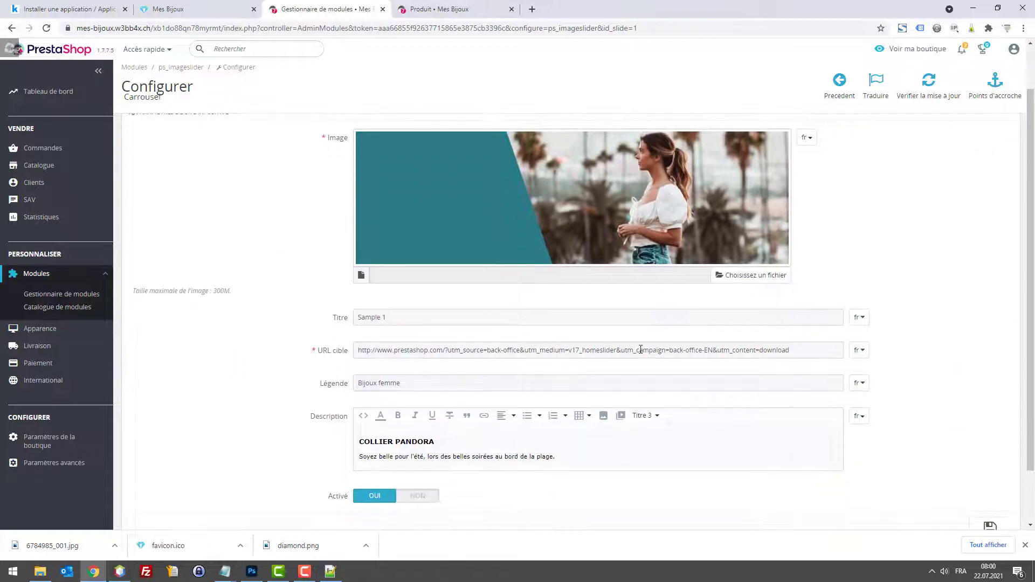
drag(809, 350, 280, 259)
key(BackSpace)
click(168, 9)
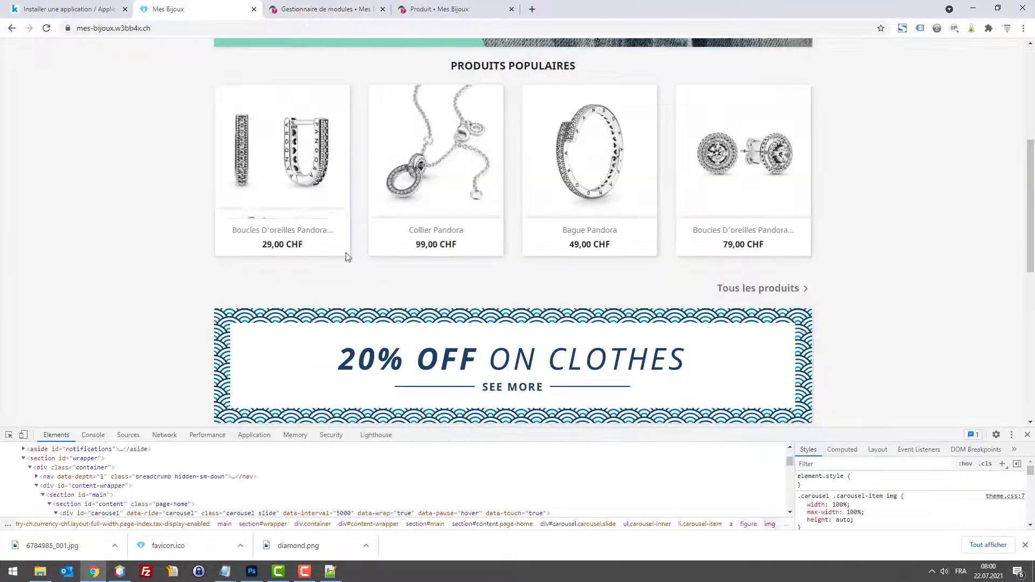
right_click(455, 146)
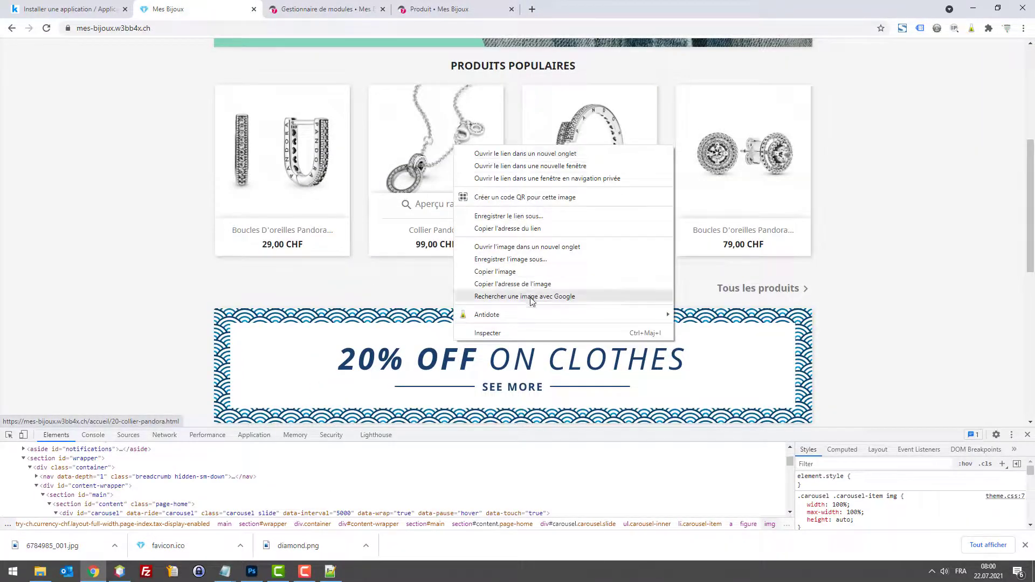
click(431, 151)
click(231, 33)
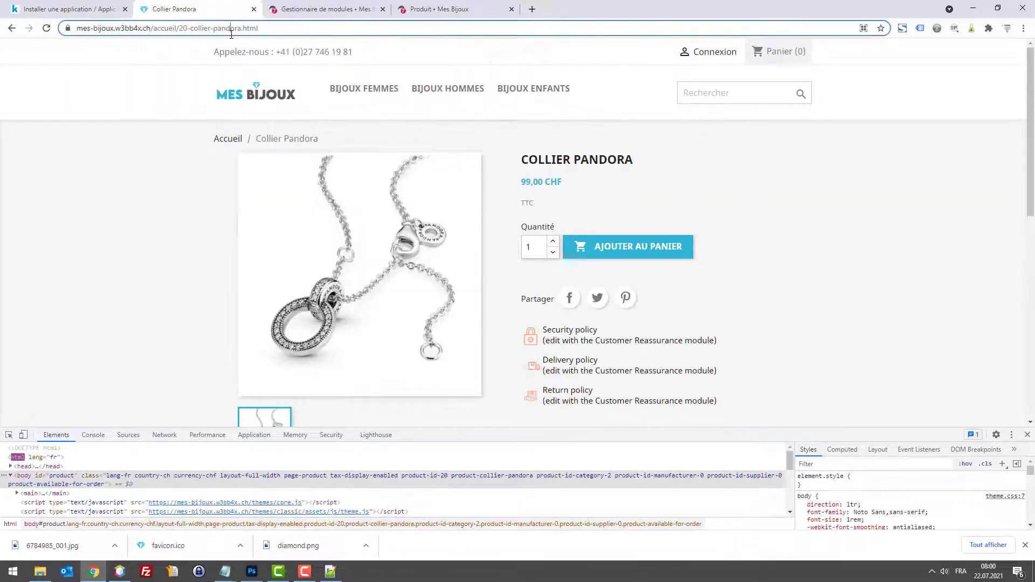
click(11, 28)
scroll(216, 81, up, 5)
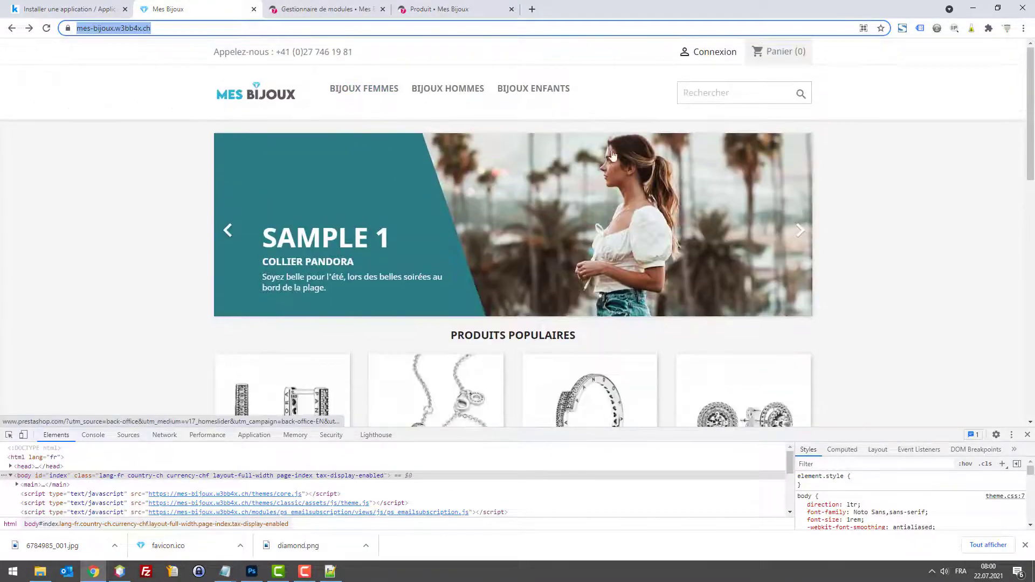
click(318, 11)
Step: Paste the Collier Pandora product URL as the target link and copy the COLLIER PANDORA heading
text(https://mes-bijoux.w3bb4x.ch/accueil/20-collier-pandora.html)
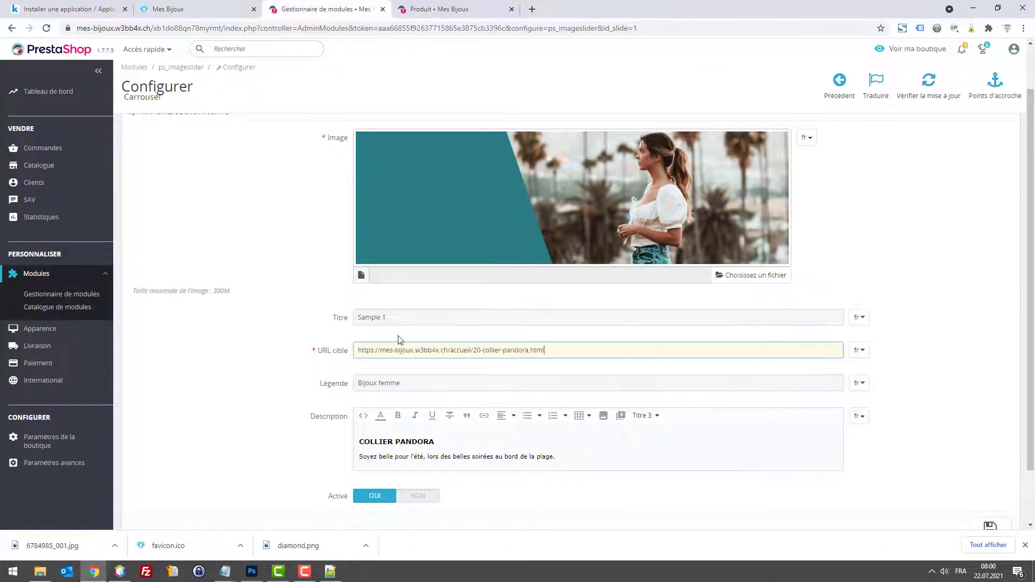
click(207, 7)
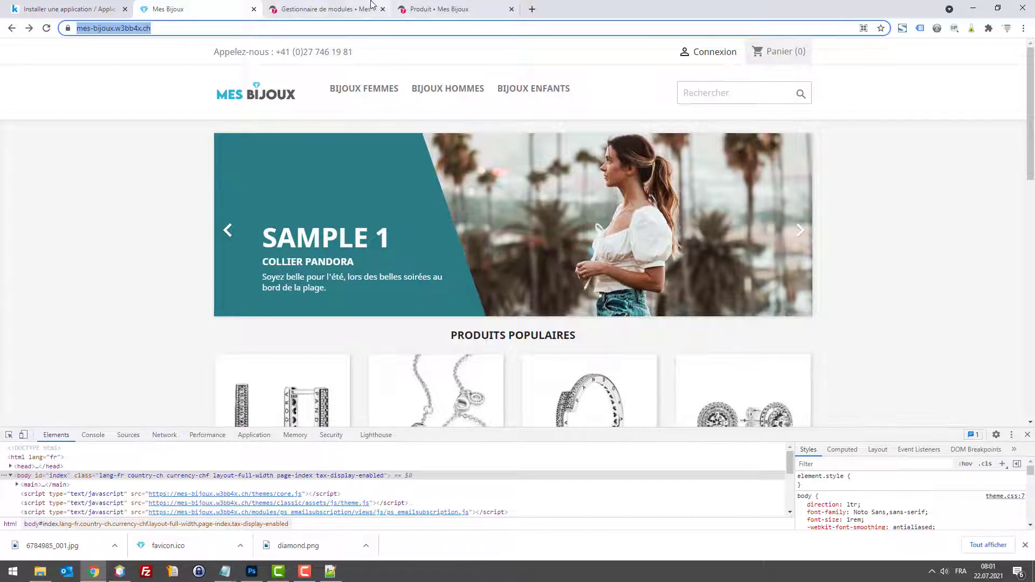
click(345, 9)
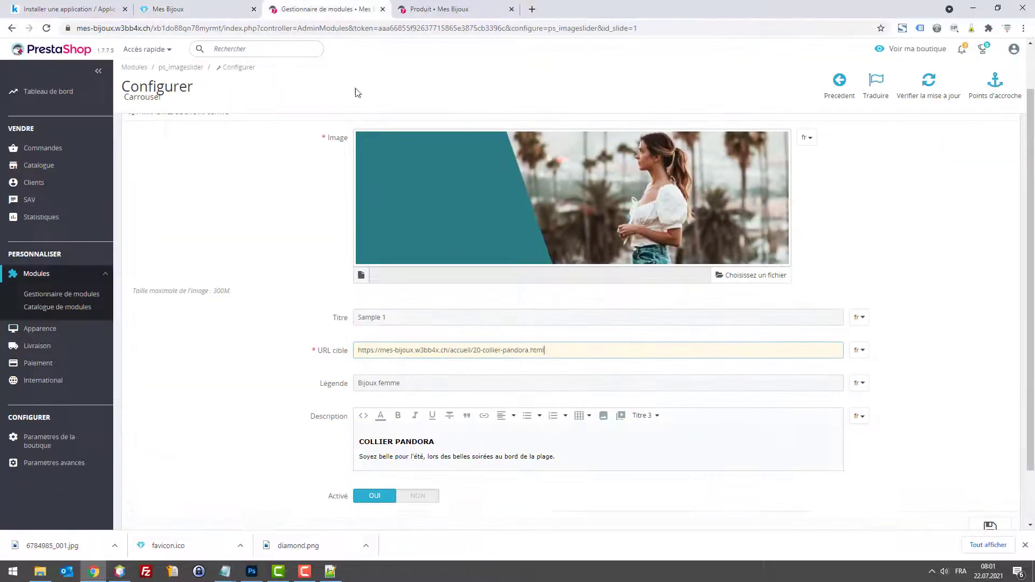
click(426, 459)
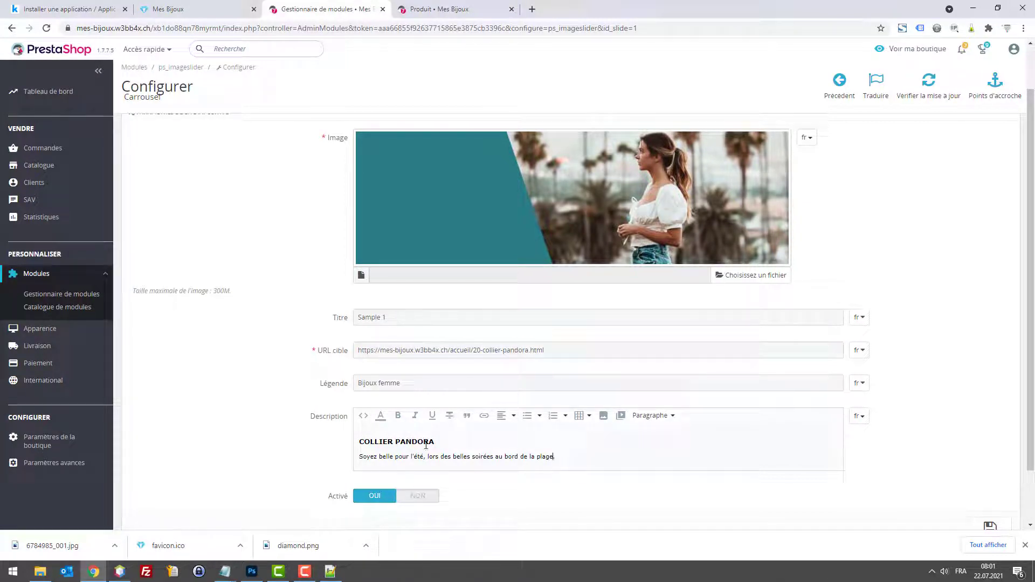
drag(434, 442, 347, 441)
key(ctrl+c)
Step: Set the Sample 1 slide title to COLLIER PANDORA, save, and reload the storefront
triple_click(379, 317)
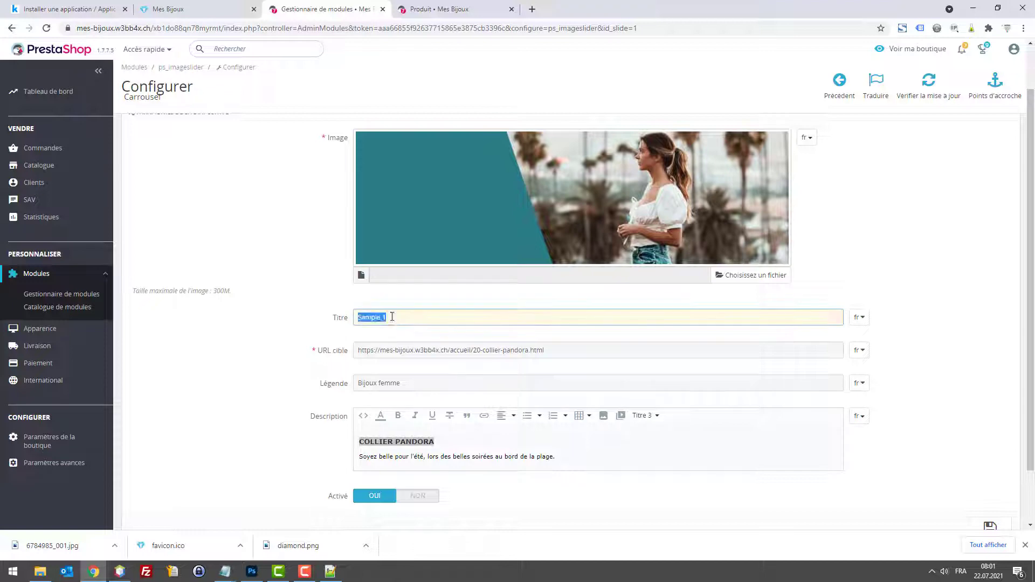
key(ctrl+v)
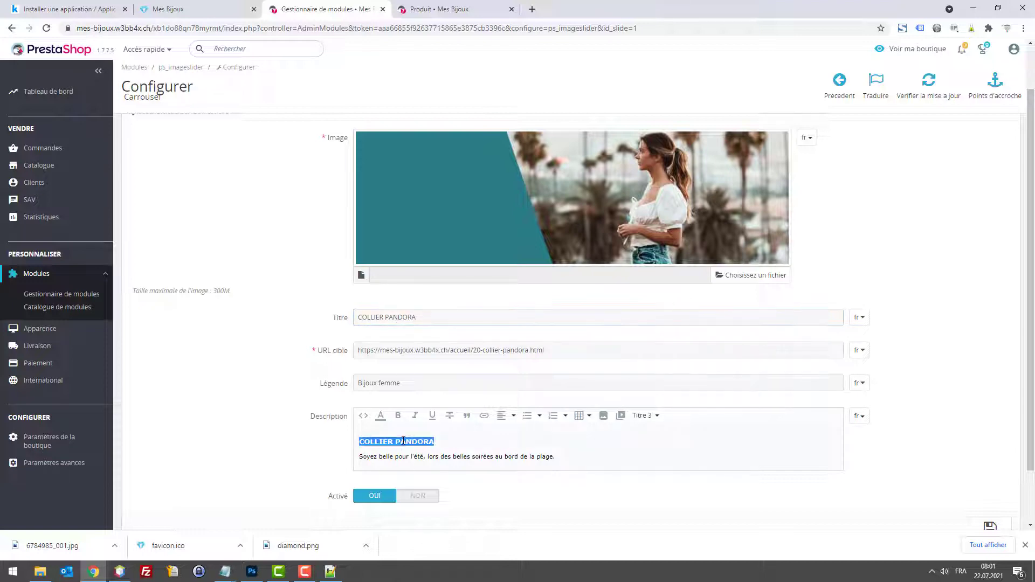
click(395, 442)
scroll(990, 482, down, 1)
click(990, 468)
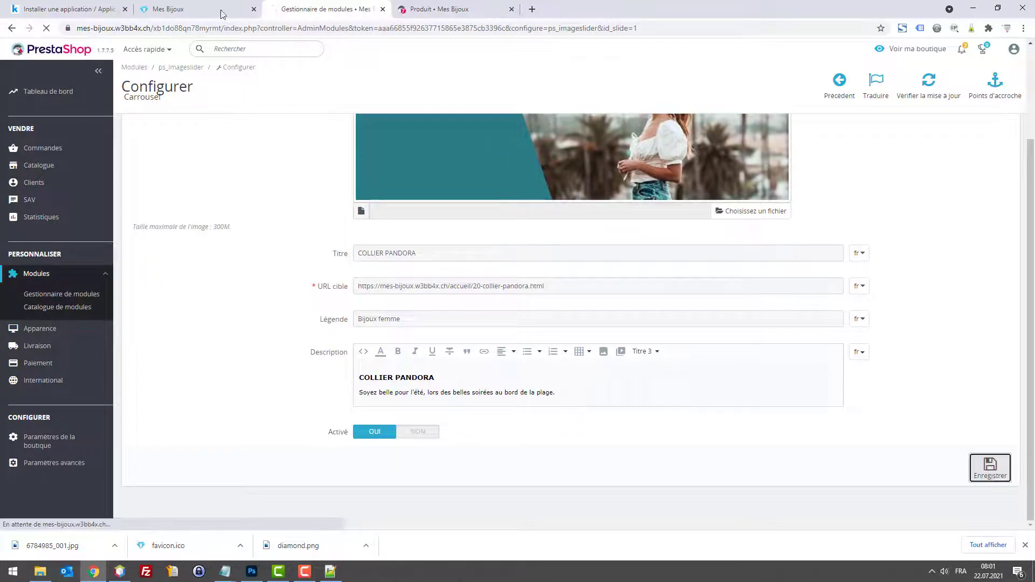
click(199, 8)
key(F5)
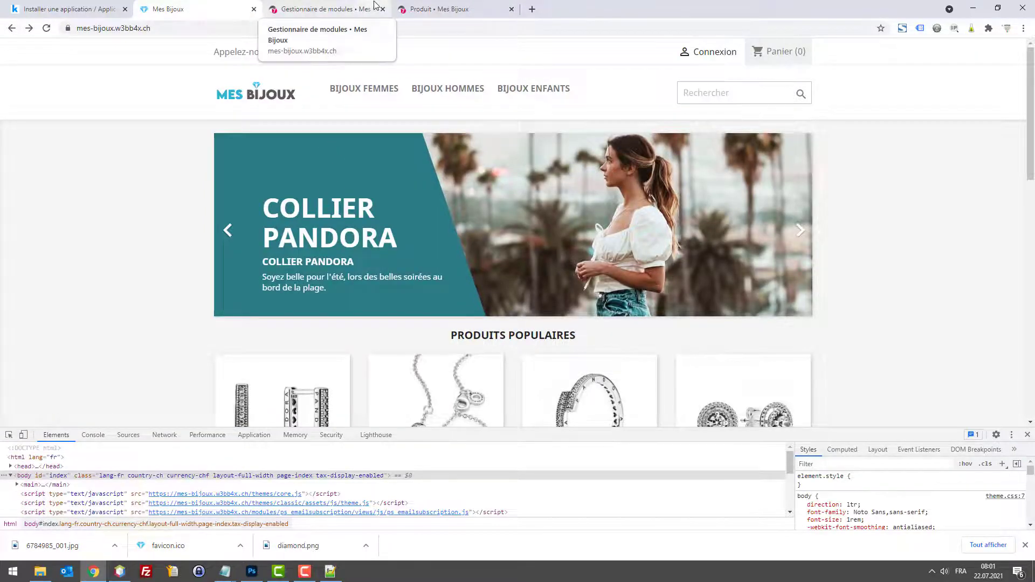
Step: Reopen the COLLIER PANDORA slide's edit form
click(339, 14)
scroll(737, 333, down, 3)
click(924, 240)
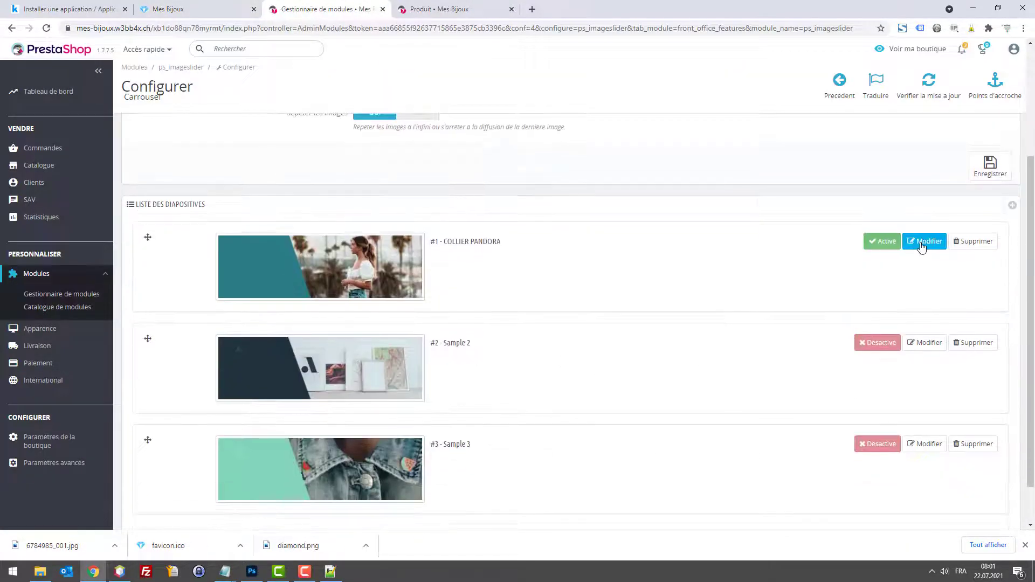
click(167, 8)
click(316, 3)
scroll(528, 351, down, 2)
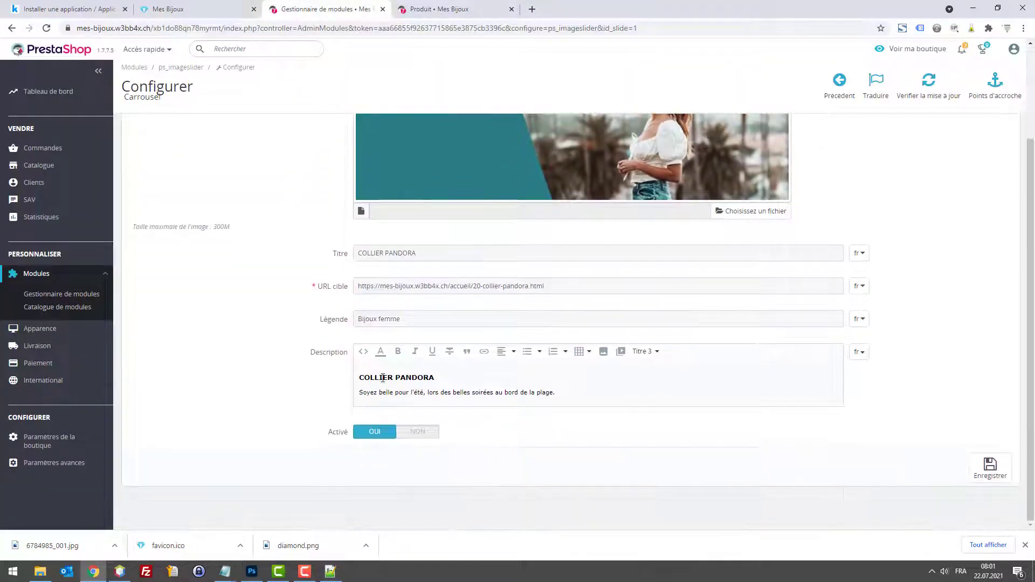
Step: Change the slide heading to LE HIT DU MOMENT, save, and reload the storefront
double_click(379, 378)
text(LE HIT)
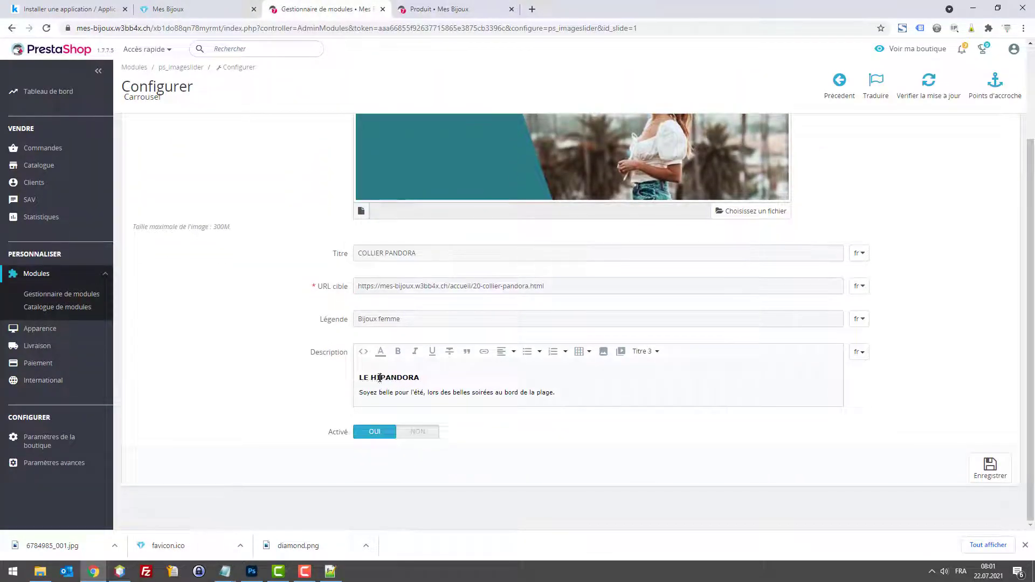
double_click(389, 378)
text(D)
key(BackSpace)
key(BackSpace)
click(990, 466)
click(208, 9)
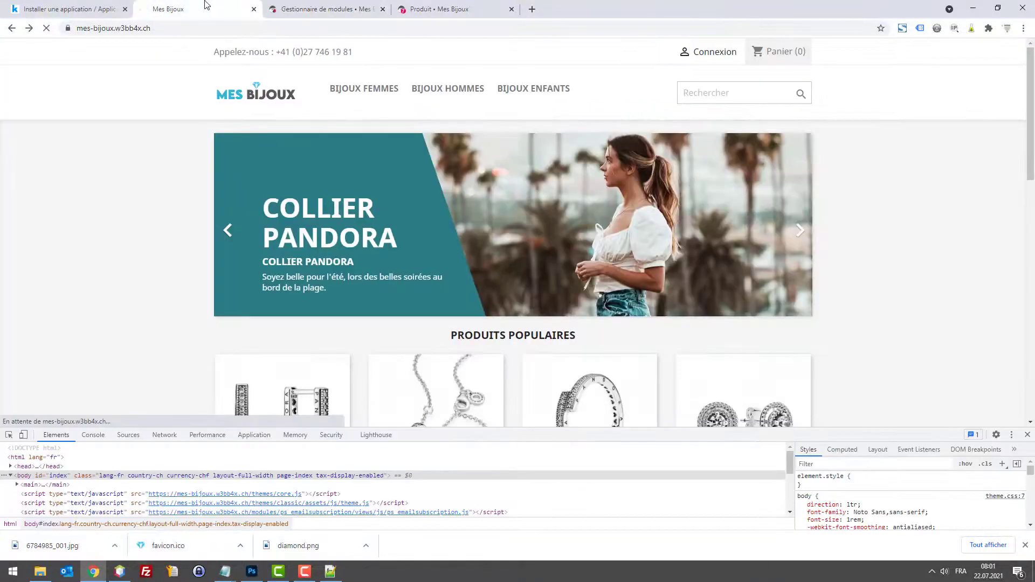
key(F5)
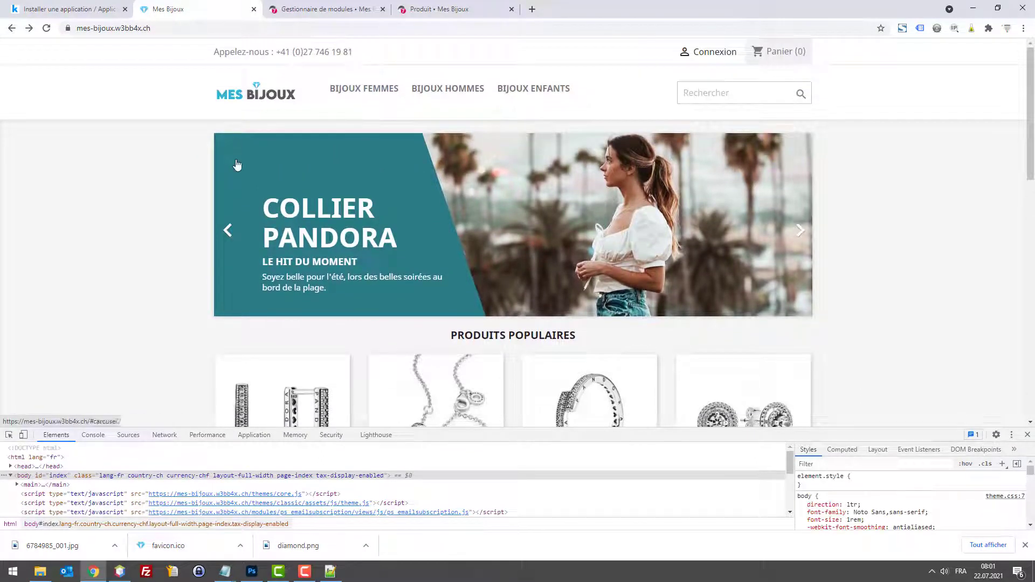
Step: Look through the open Photoshop documents and sample the logo's blue, then cancel
key(alt+Tab)
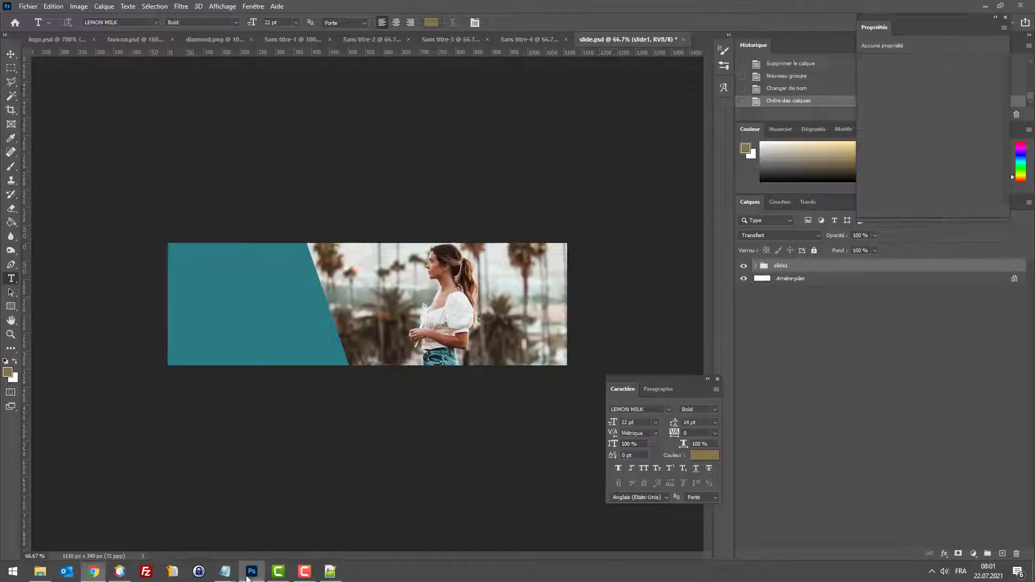
click(199, 38)
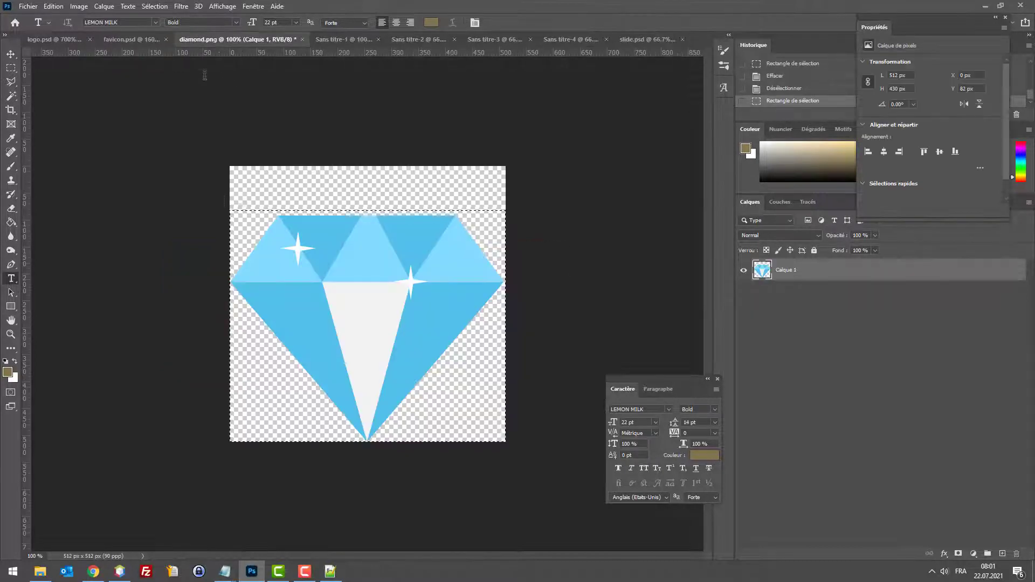
click(342, 37)
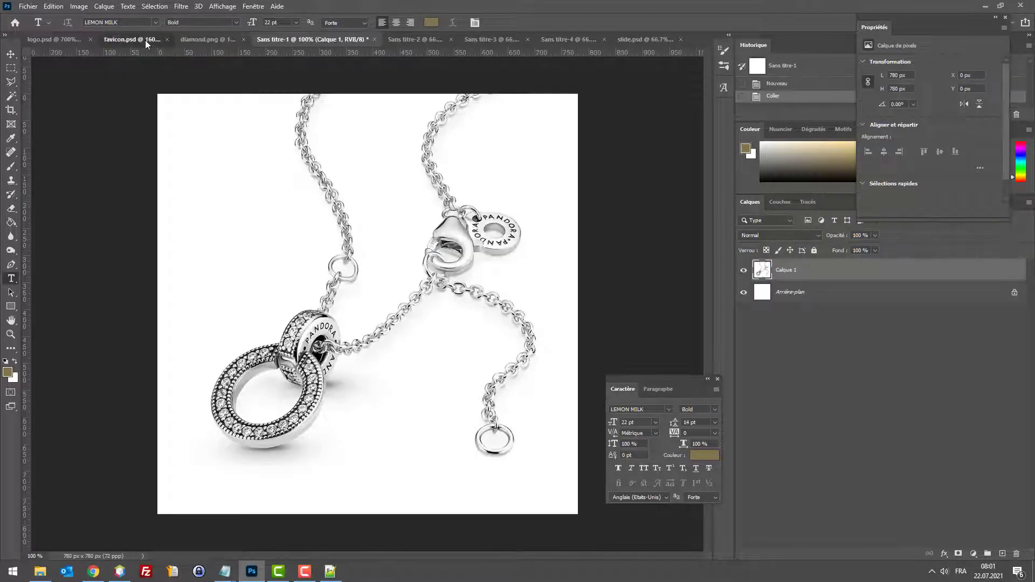
click(144, 40)
click(54, 40)
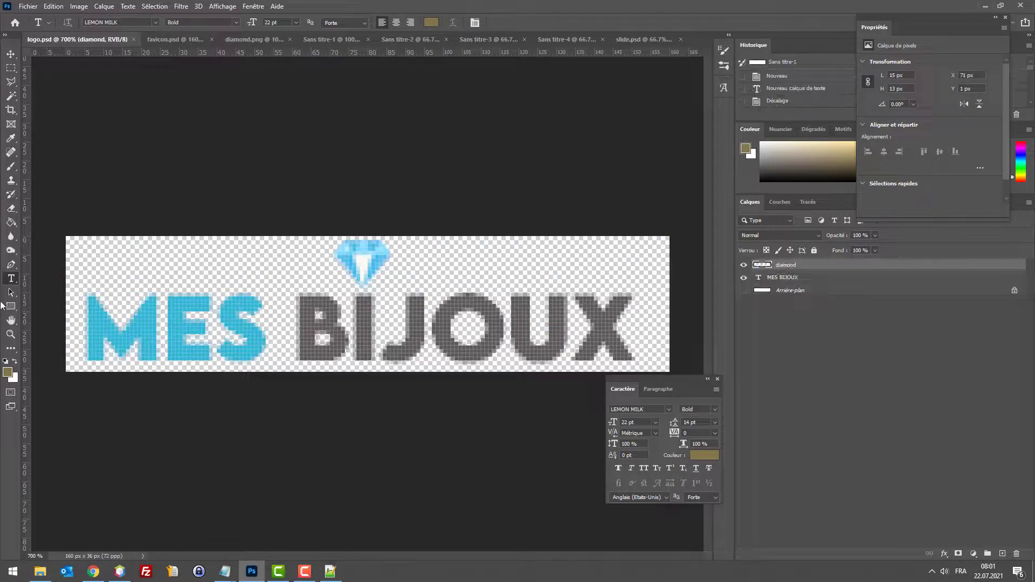
click(8, 373)
click(107, 322)
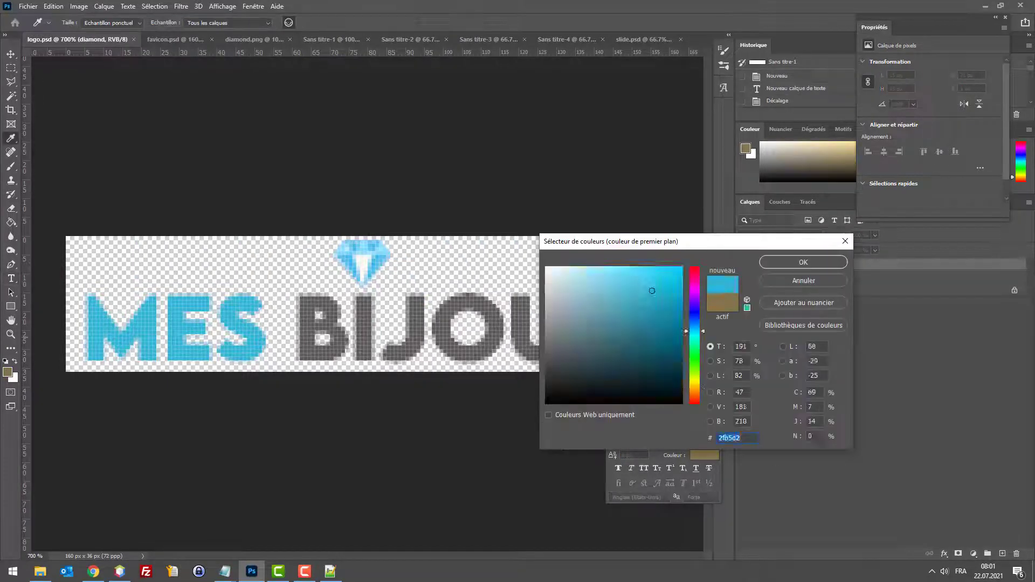
click(795, 280)
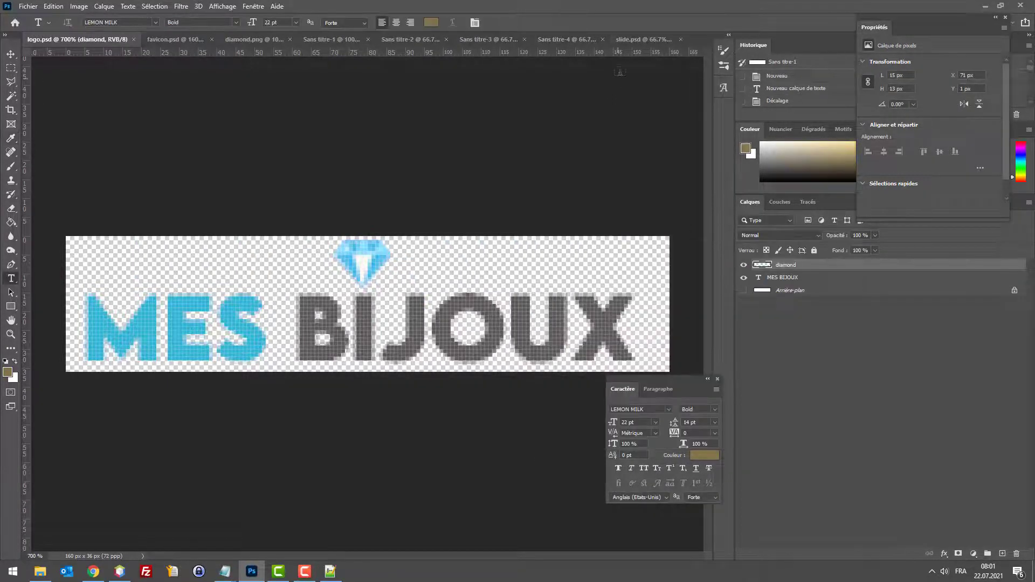
Step: Recolour slide.psd's Rectangle 1 colour overlay to cyan #2fb5d2
click(635, 40)
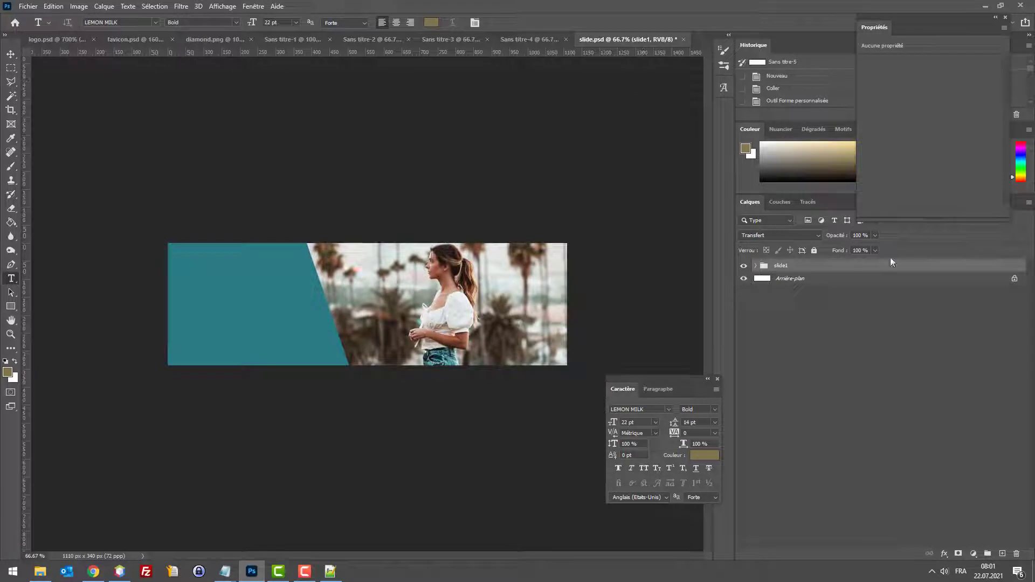
click(746, 266)
click(755, 266)
click(743, 265)
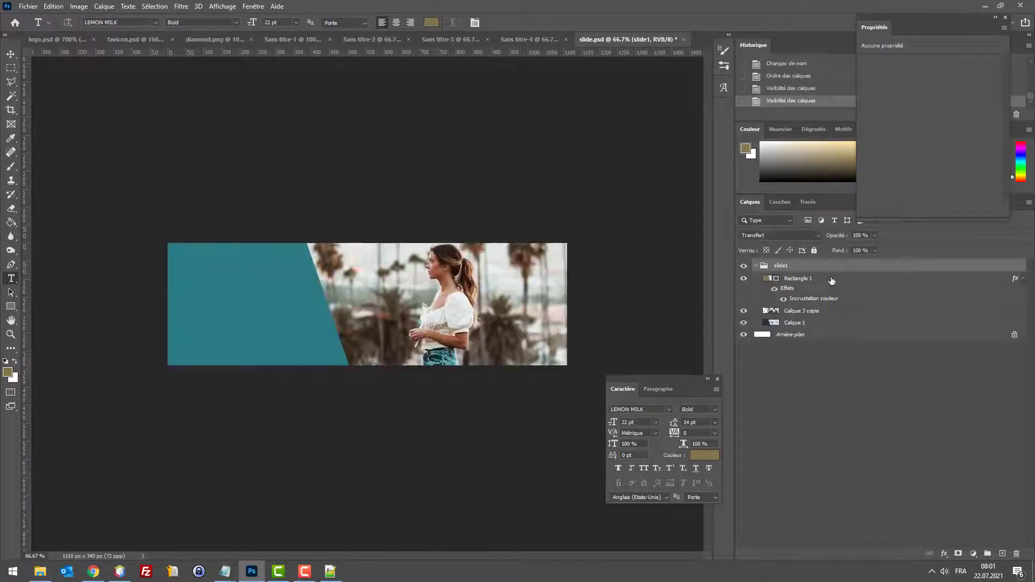
double_click(830, 277)
click(648, 195)
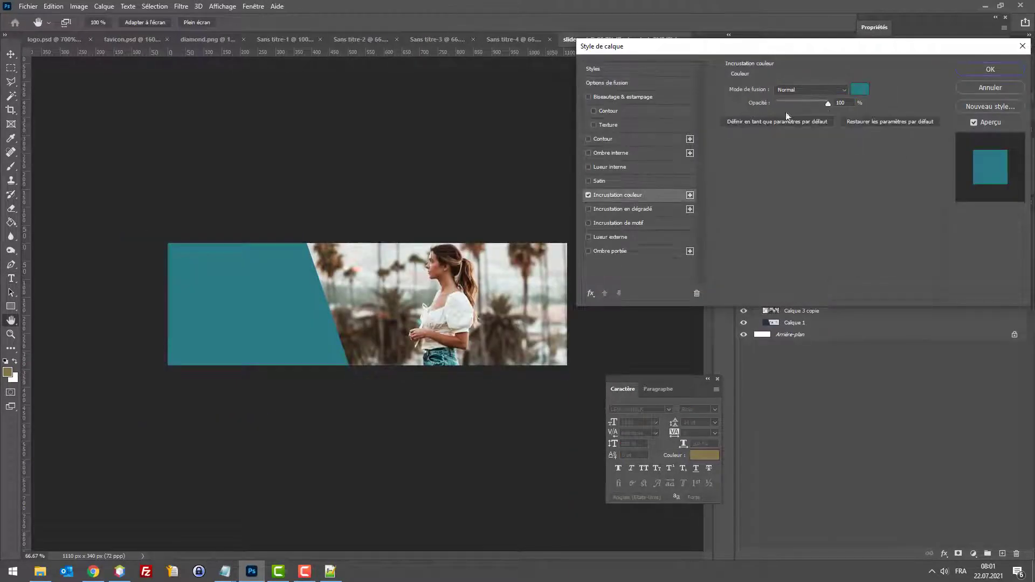
click(859, 89)
click(652, 290)
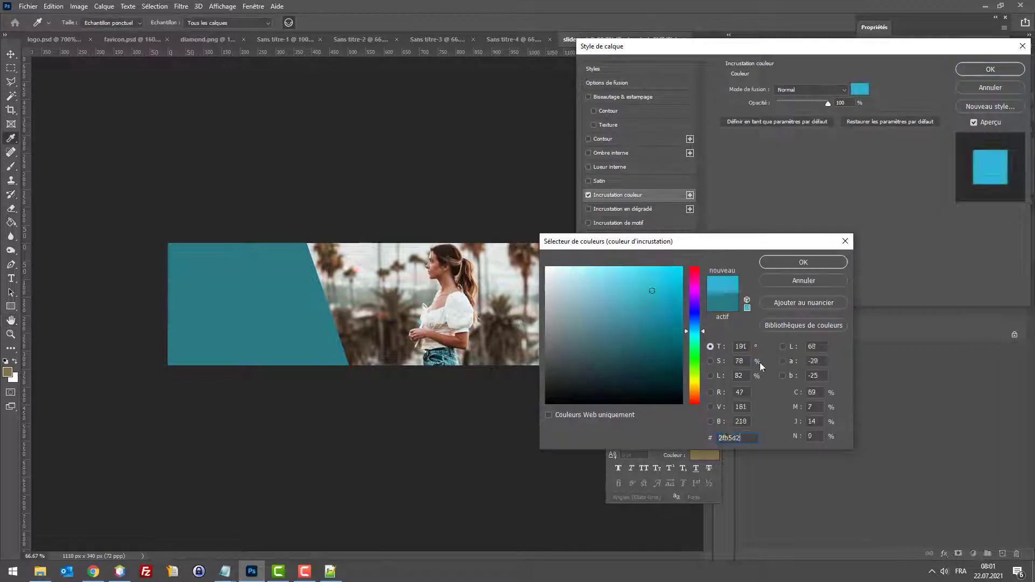
click(820, 266)
click(980, 69)
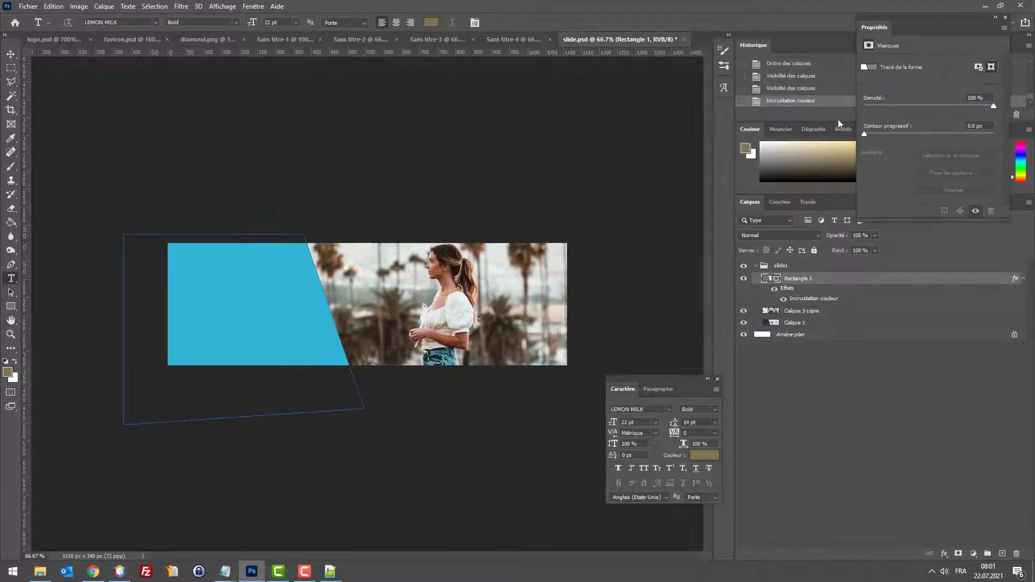
Step: Save the banner for web as a JPEG, replacing the existing slide image
key(ctrl+alt+shift+s)
click(620, 448)
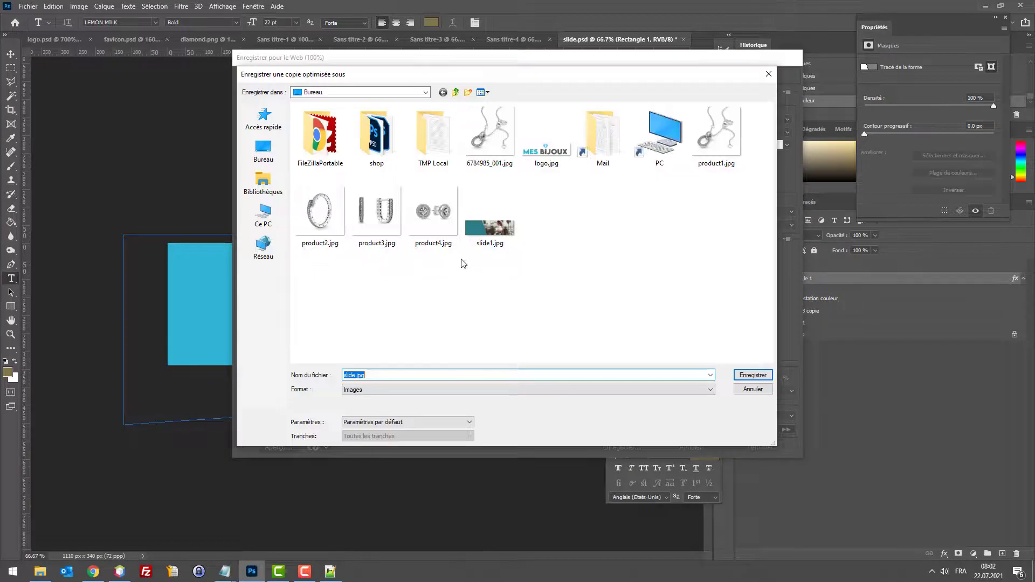
key(Return)
click(606, 278)
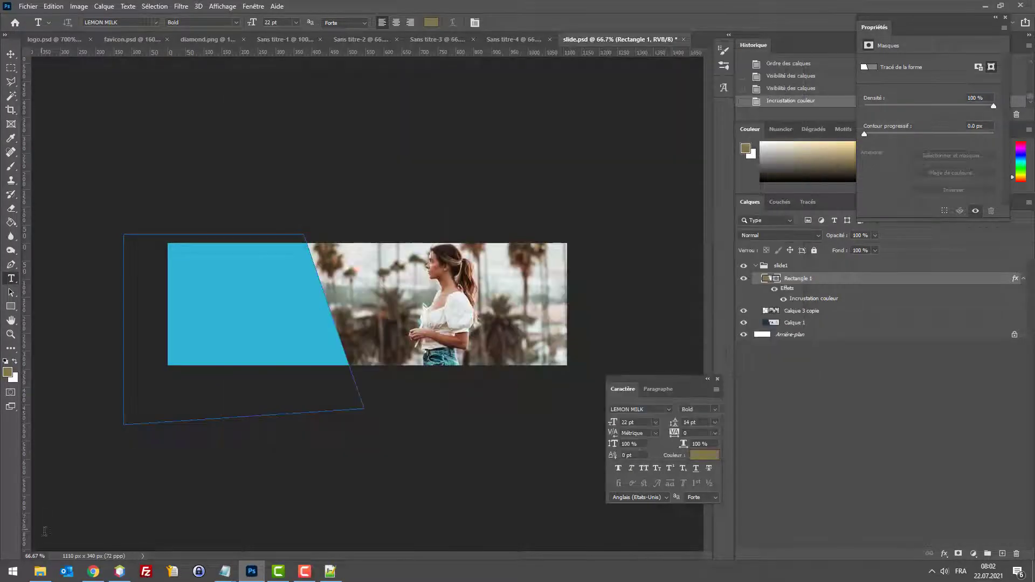
click(93, 571)
Step: Swap the COLLIER PANDORA slide image for the cyan slide1.jpg, save, and reload the storefront
click(327, 9)
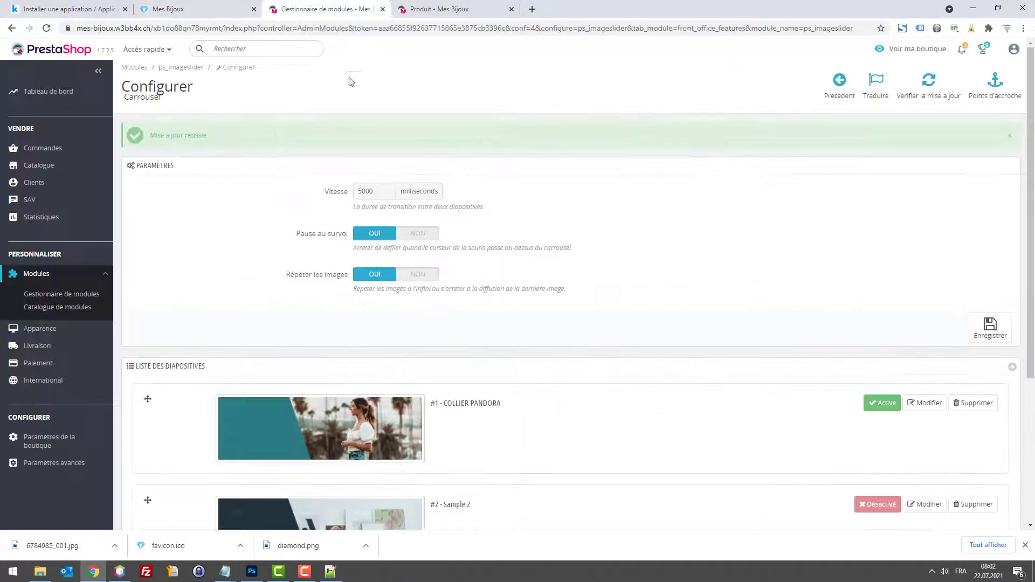
click(917, 402)
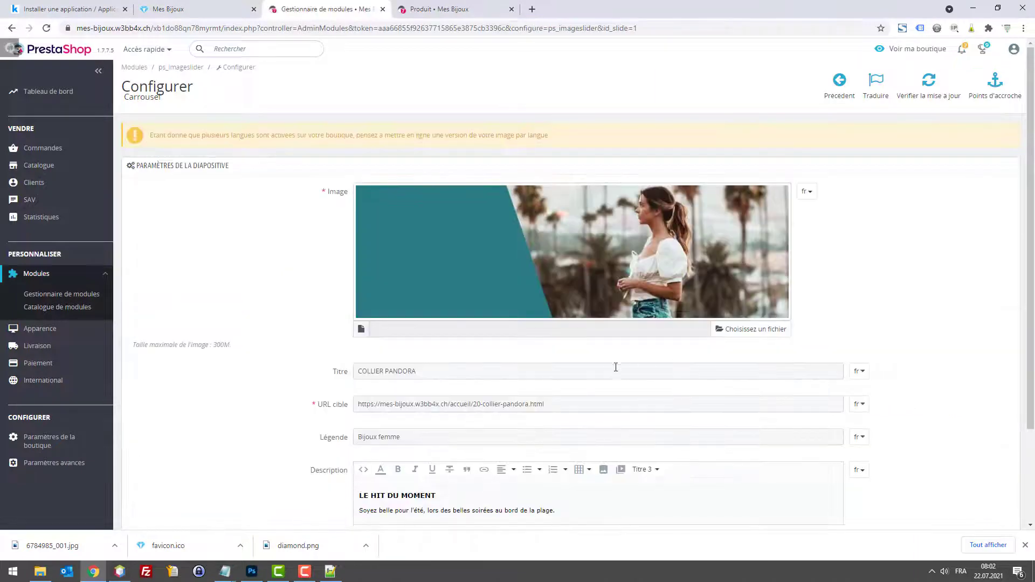
scroll(749, 398, down, 2)
scroll(747, 377, up, 2)
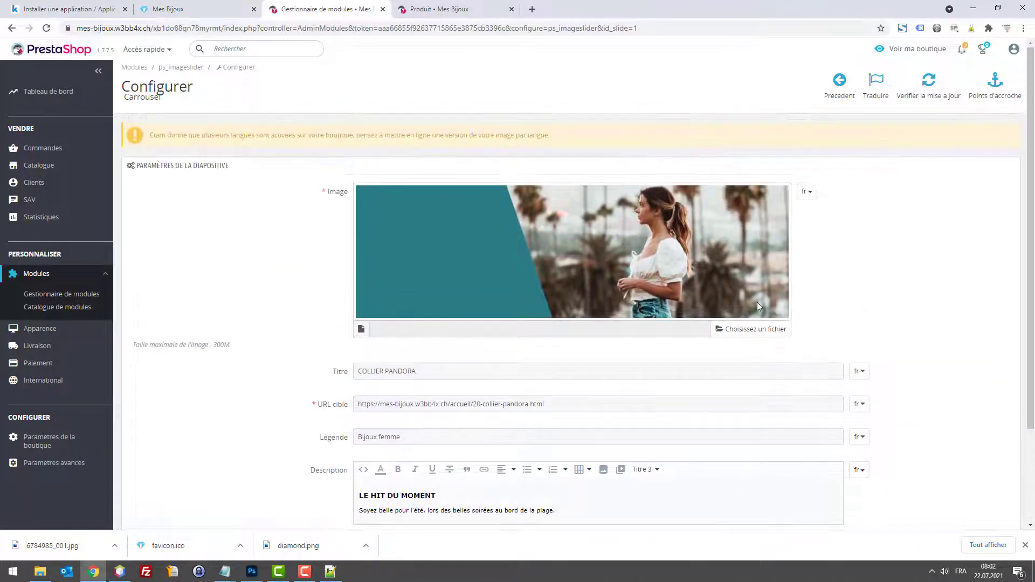
click(753, 327)
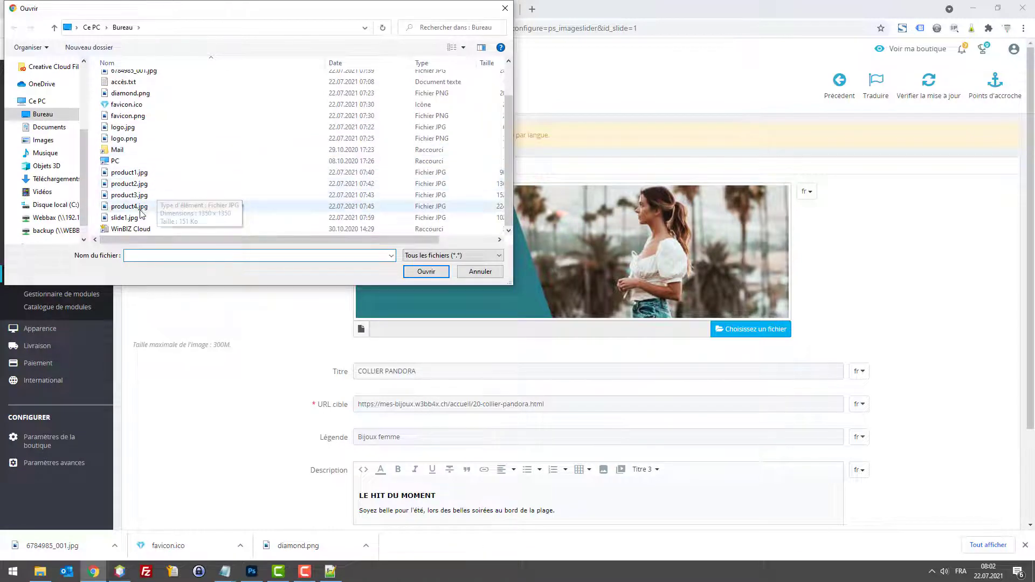
key(Escape)
scroll(959, 369, down, 2)
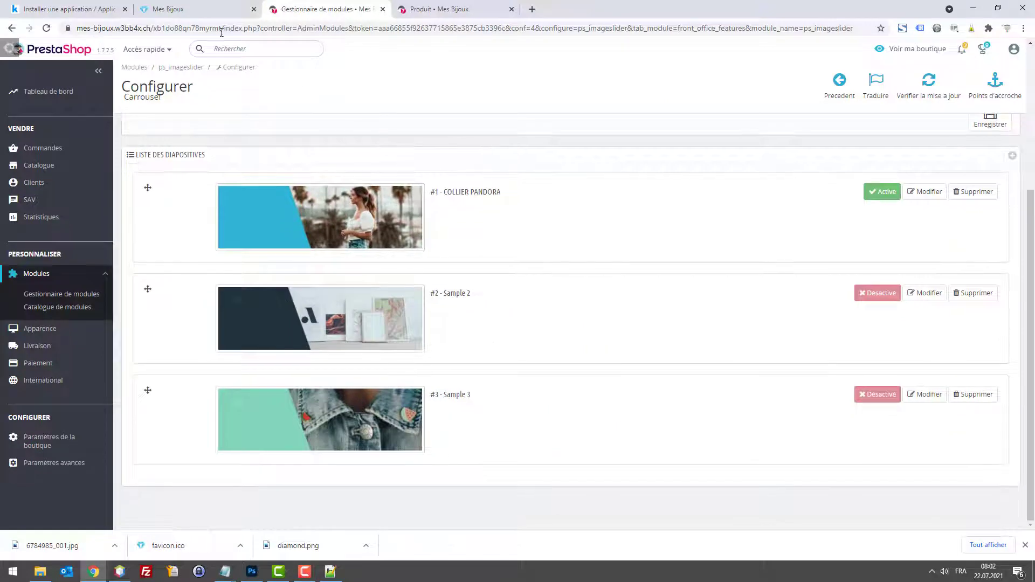
click(173, 5)
key(F5)
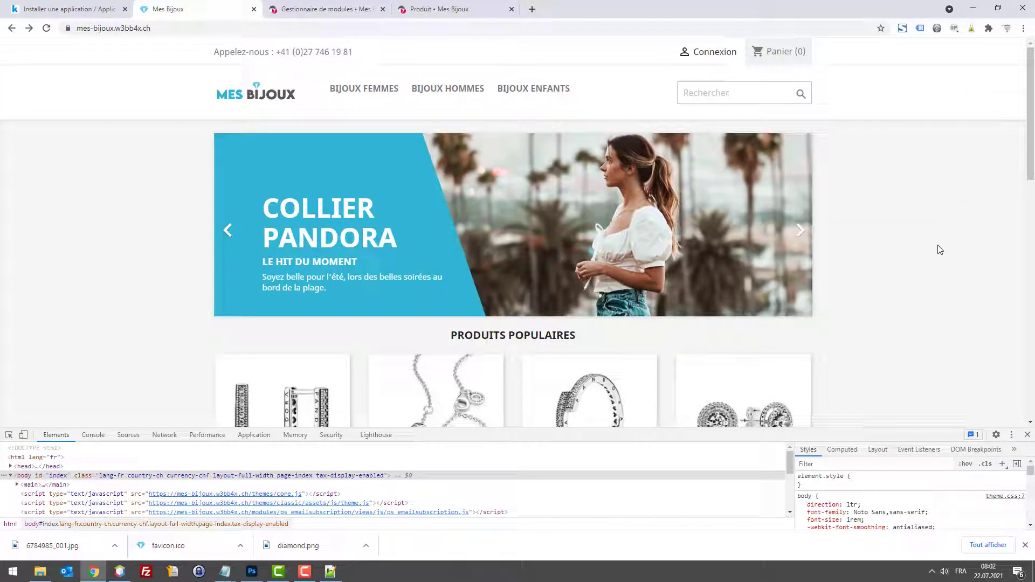
scroll(918, 275, down, 1)
scroll(917, 274, up, 1)
Step: Change the Rectangle 1 colour overlay to dark grey #5e6364
click(252, 570)
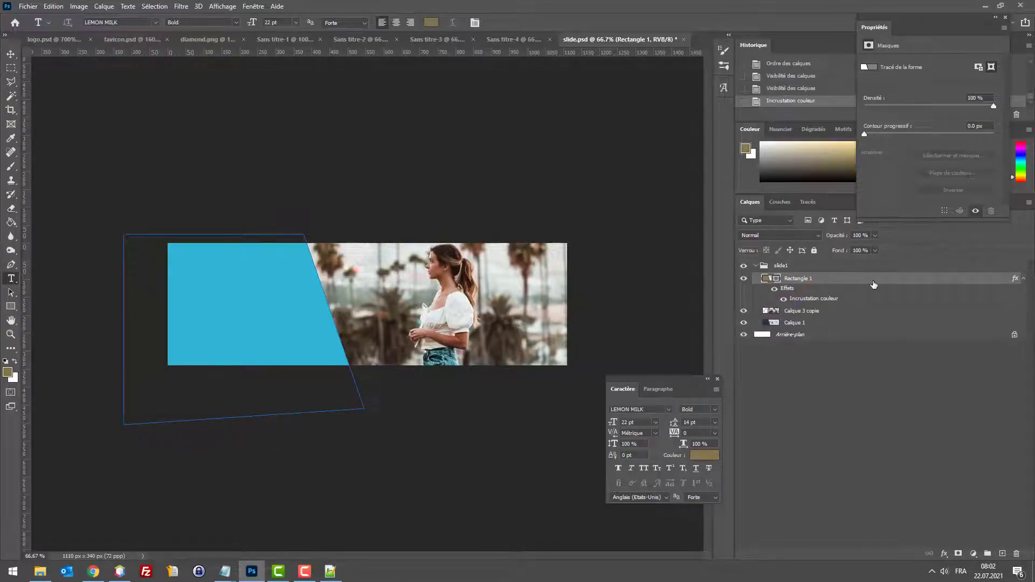
double_click(891, 281)
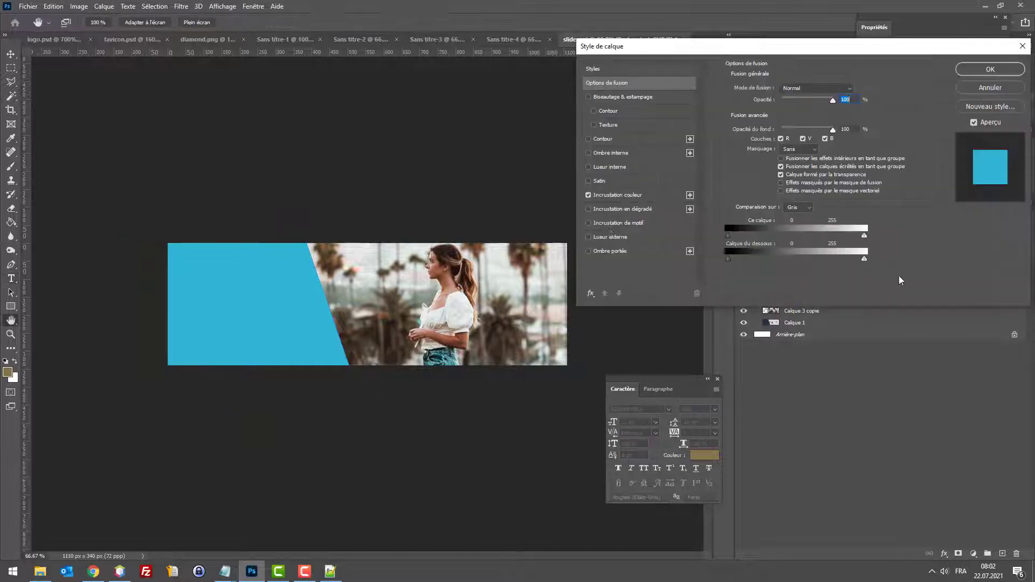
click(649, 195)
click(859, 89)
click(582, 361)
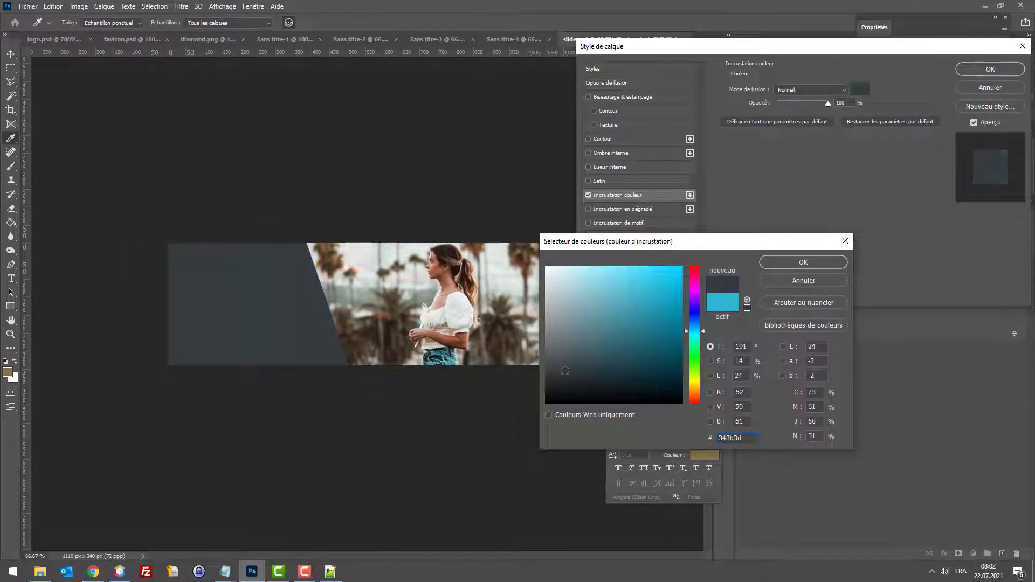
drag(583, 361, 553, 351)
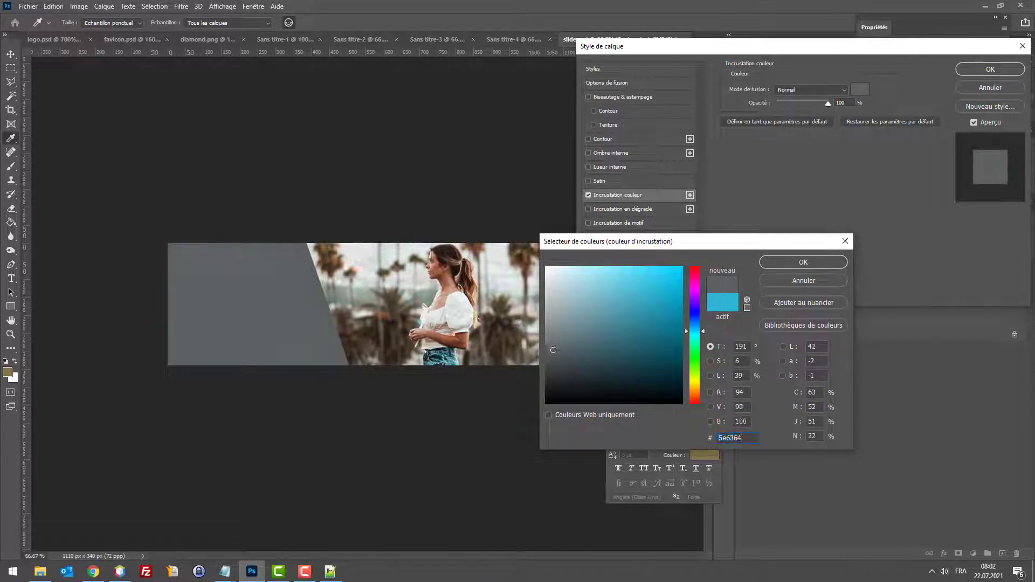
click(803, 262)
click(990, 69)
Step: Save the banner for web to the desktop as slide1-v2.jpg
key(ctrl+alt+shift+s)
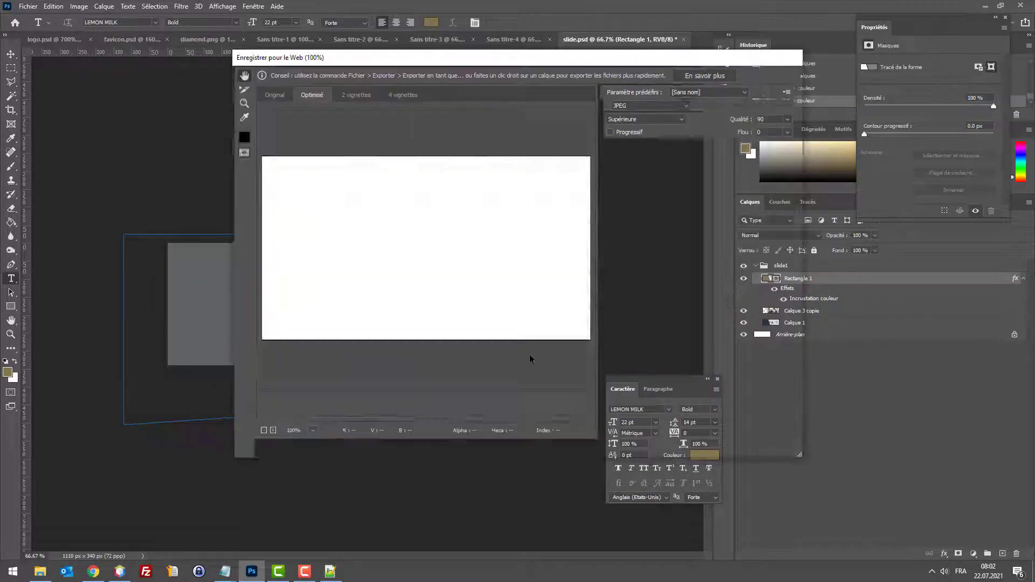
click(615, 446)
click(464, 243)
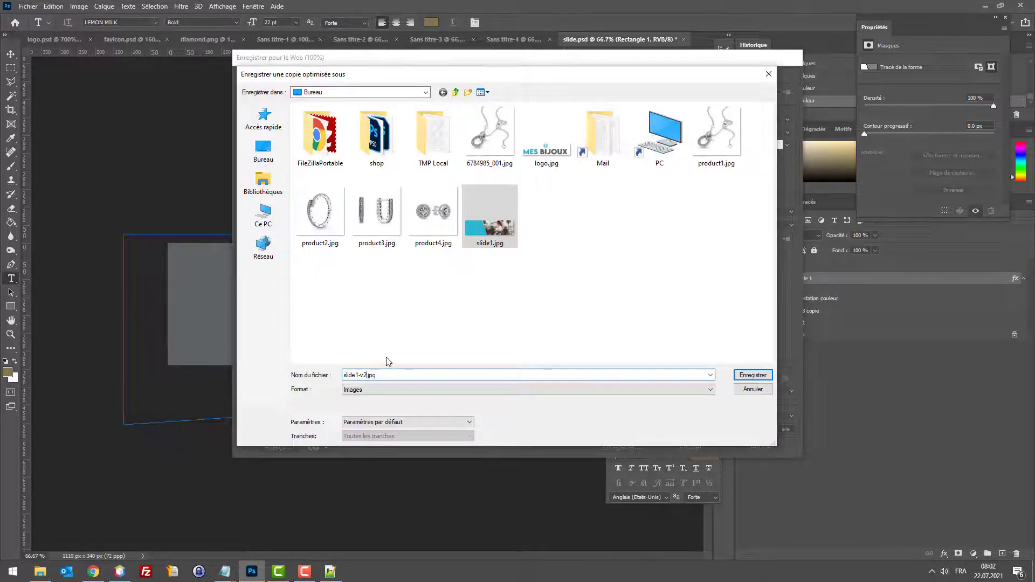
key(Return)
Step: Set slide1-v2.jpg as the COLLIER PANDORA slide image, save, and reload the Mes Bijoux storefront
click(100, 574)
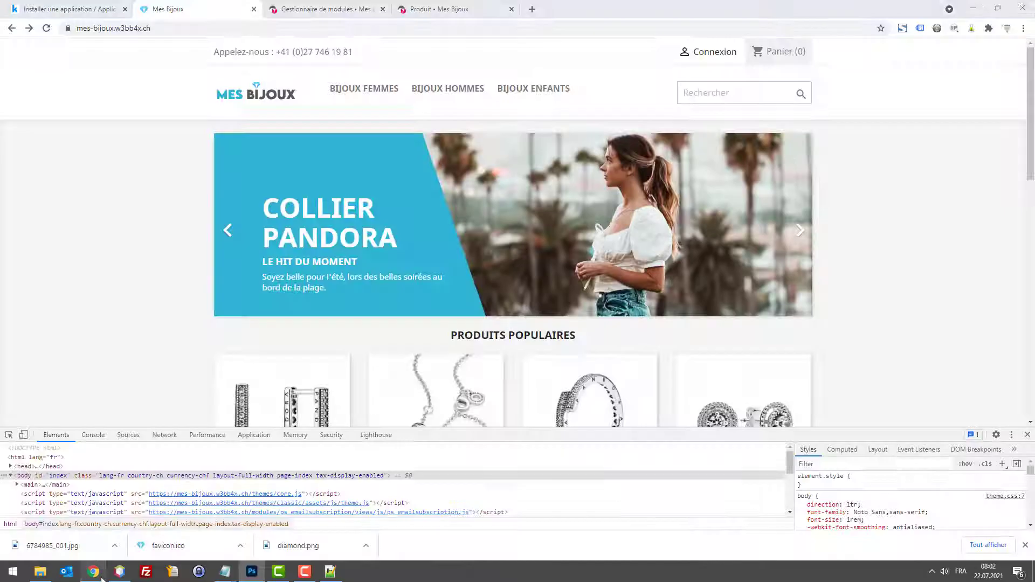
key(ctrl+Tab)
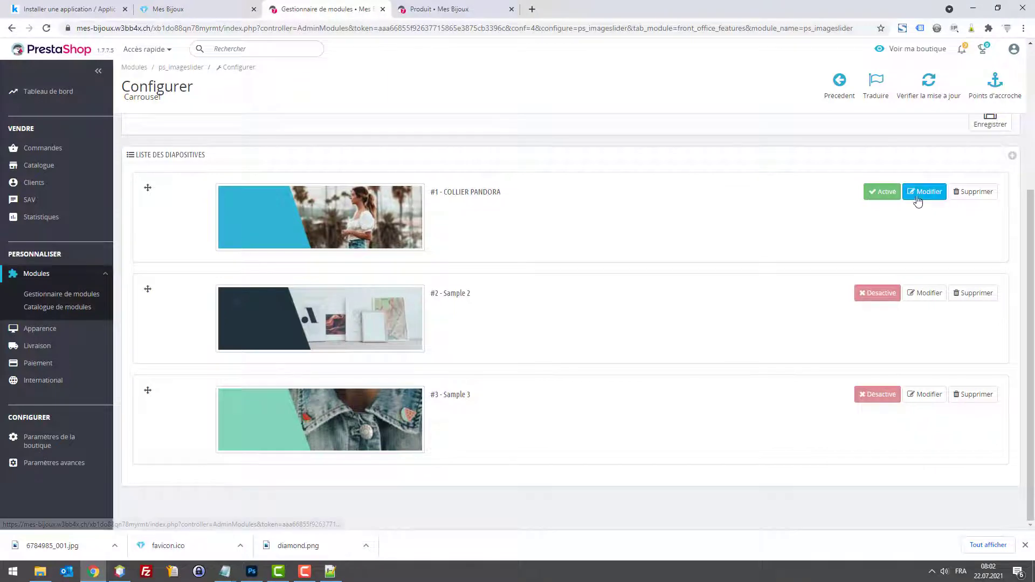
click(918, 201)
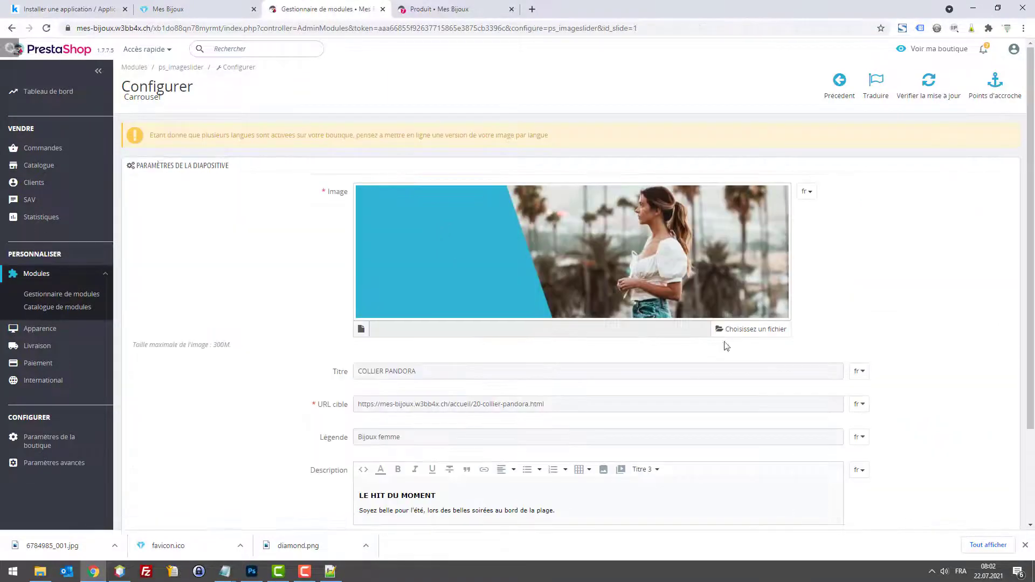
click(695, 324)
scroll(144, 174, down, 2)
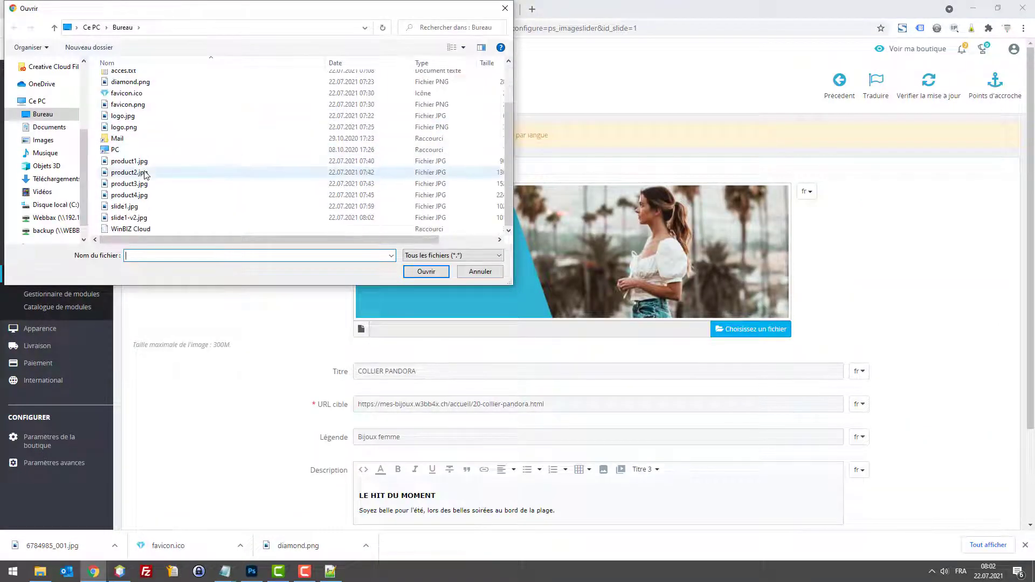
double_click(130, 218)
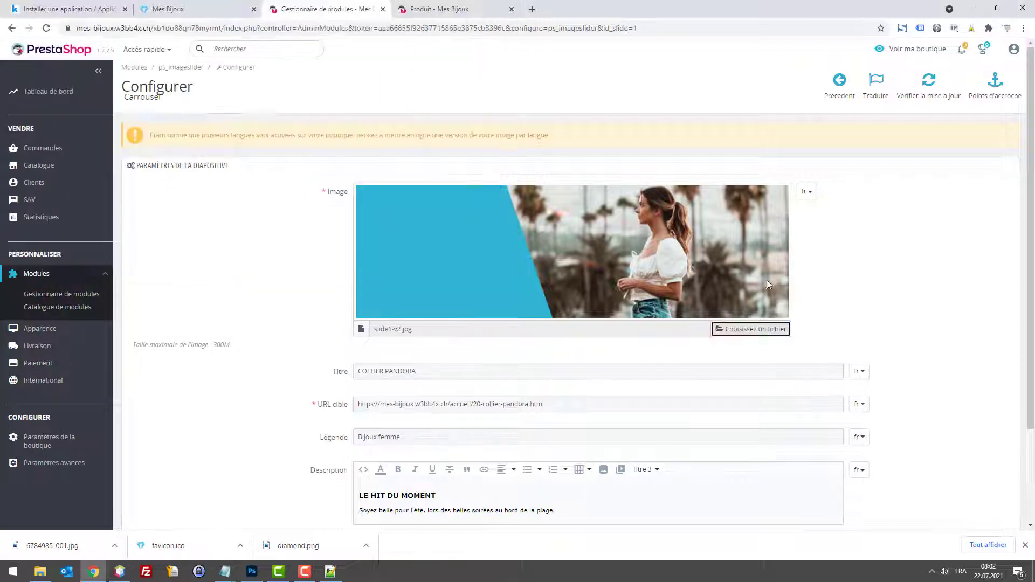
scroll(769, 284, down, 2)
click(989, 464)
click(215, 6)
key(F5)
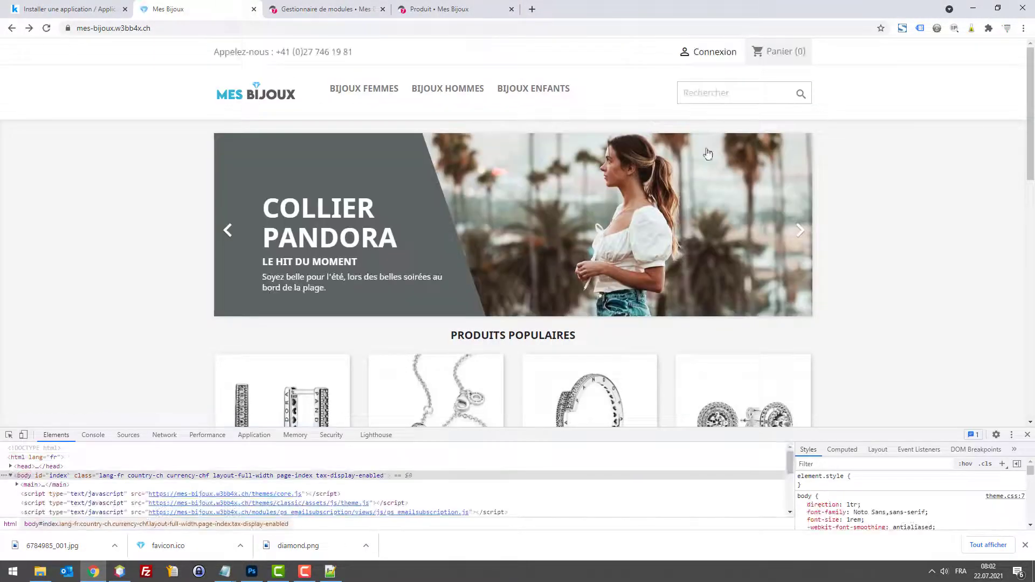
Step: Browse the storefront, close developer tools, and check the banner links to Collier Pandora
scroll(870, 225, down, 3)
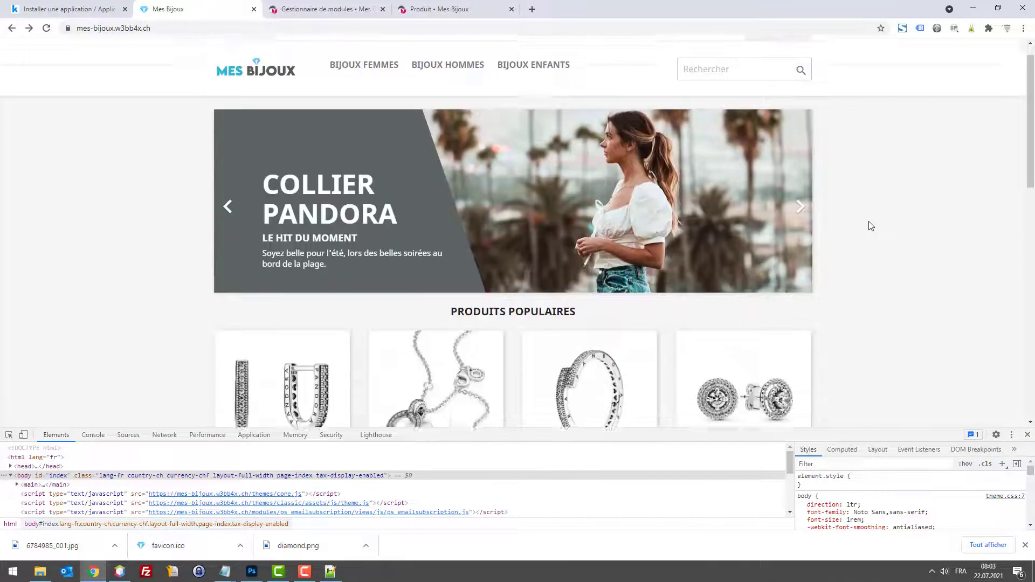
scroll(853, 224, up, 2)
scroll(835, 225, up, 1)
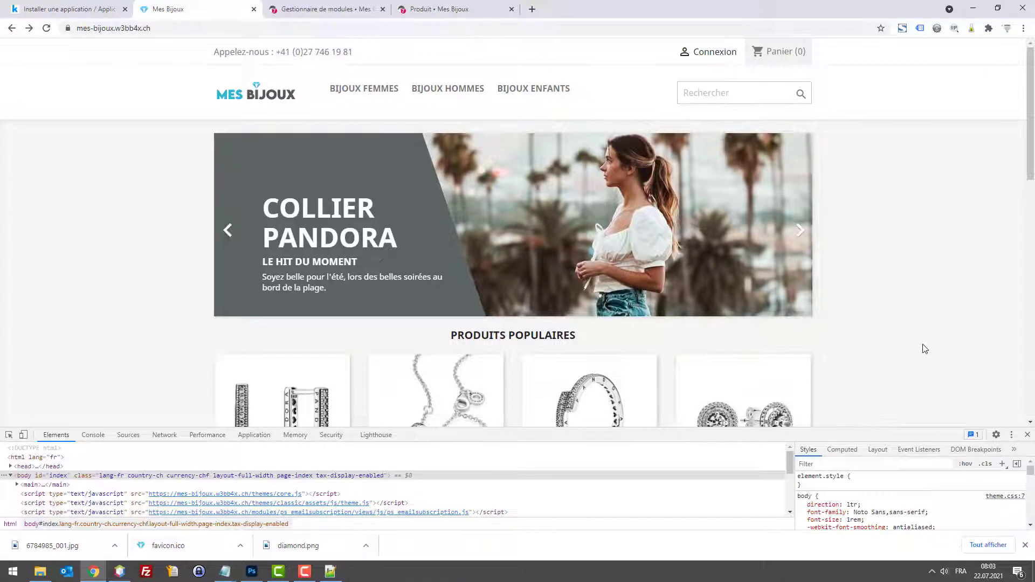
scroll(925, 349, down, 2)
click(1027, 434)
scroll(917, 333, up, 2)
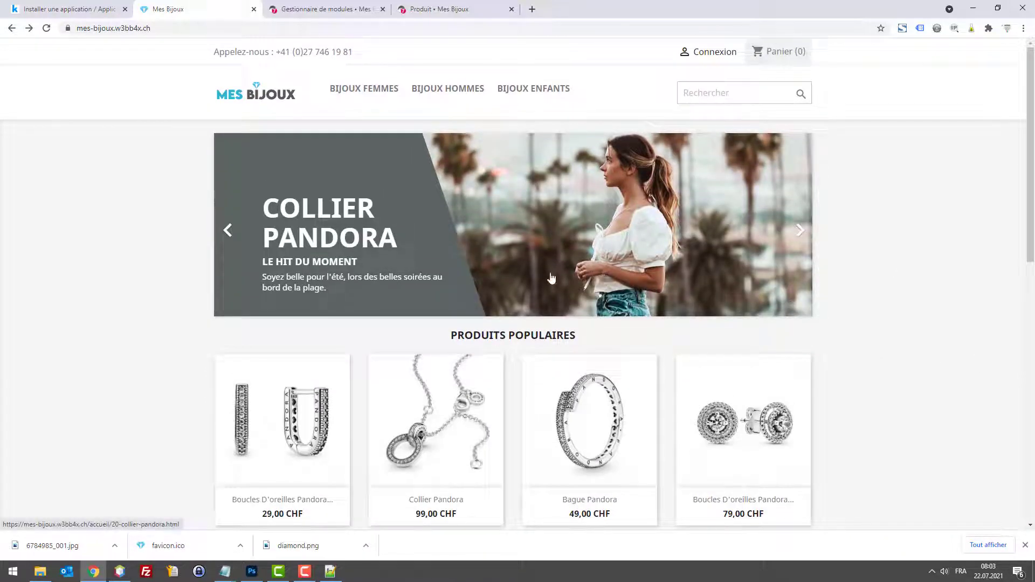
scroll(272, 281, down, 2)
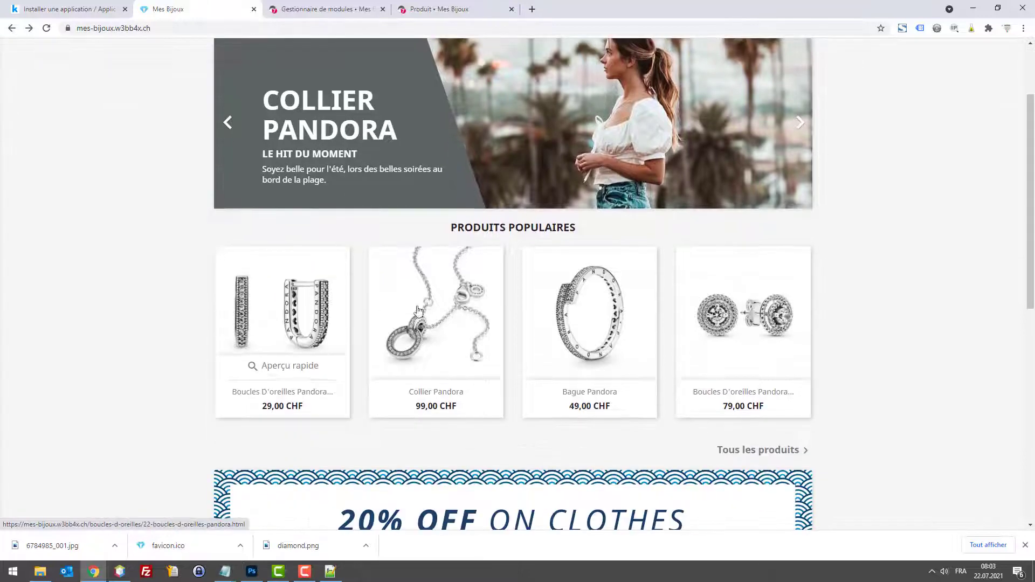
scroll(690, 264, up, 2)
click(627, 212)
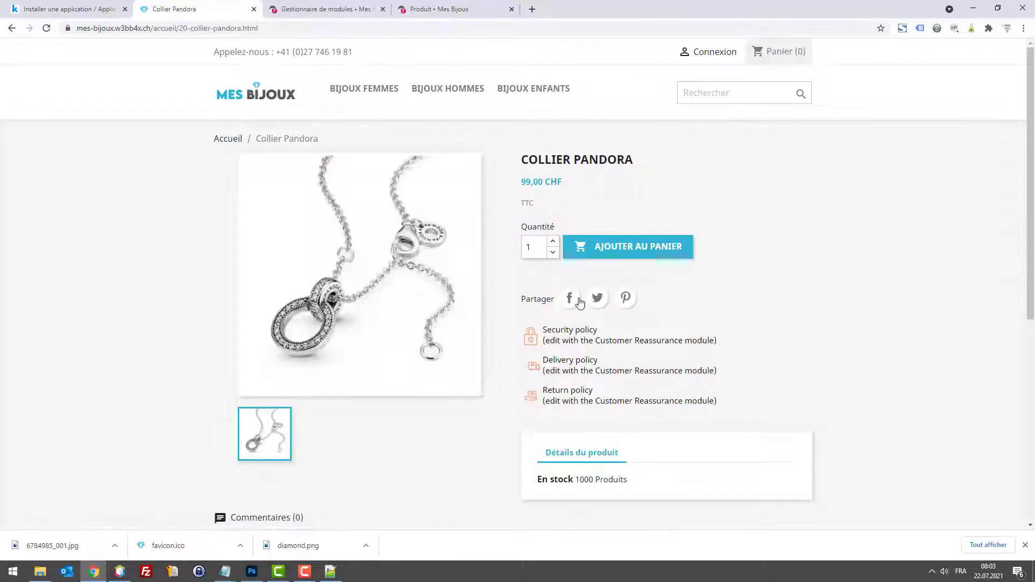
click(241, 95)
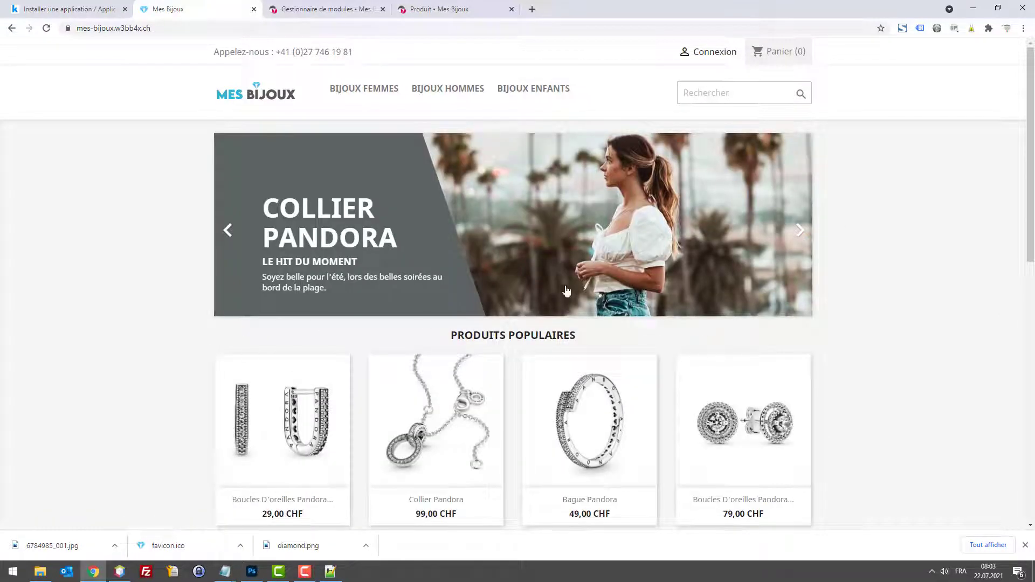
scroll(316, 297, down, 3)
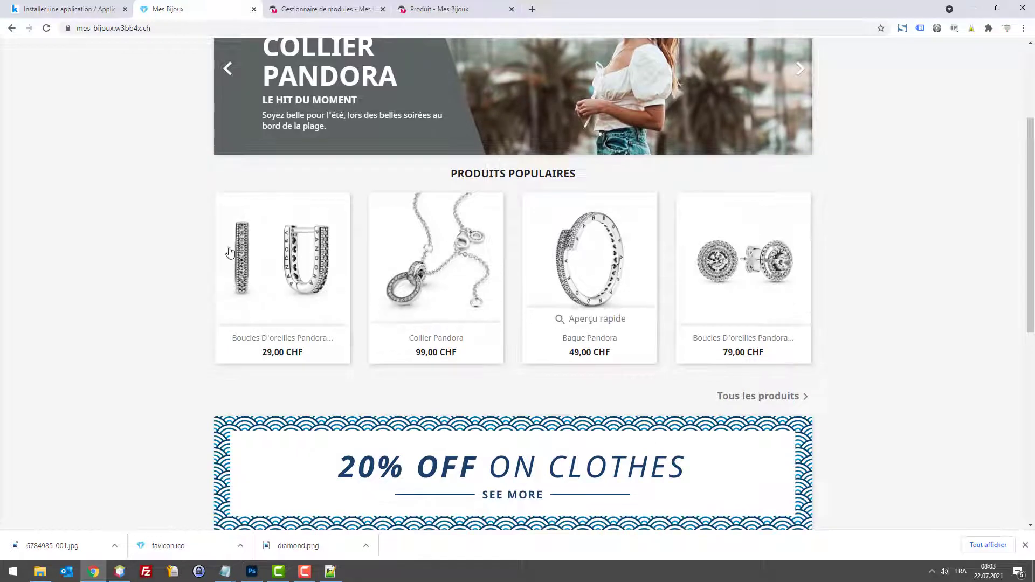
drag(450, 174, 617, 183)
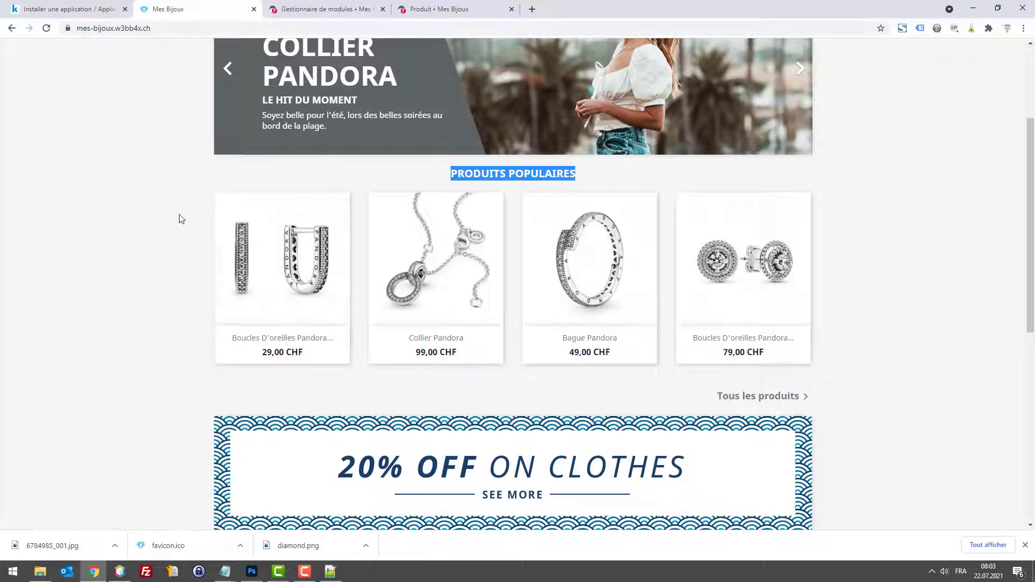
scroll(259, 223, down, 2)
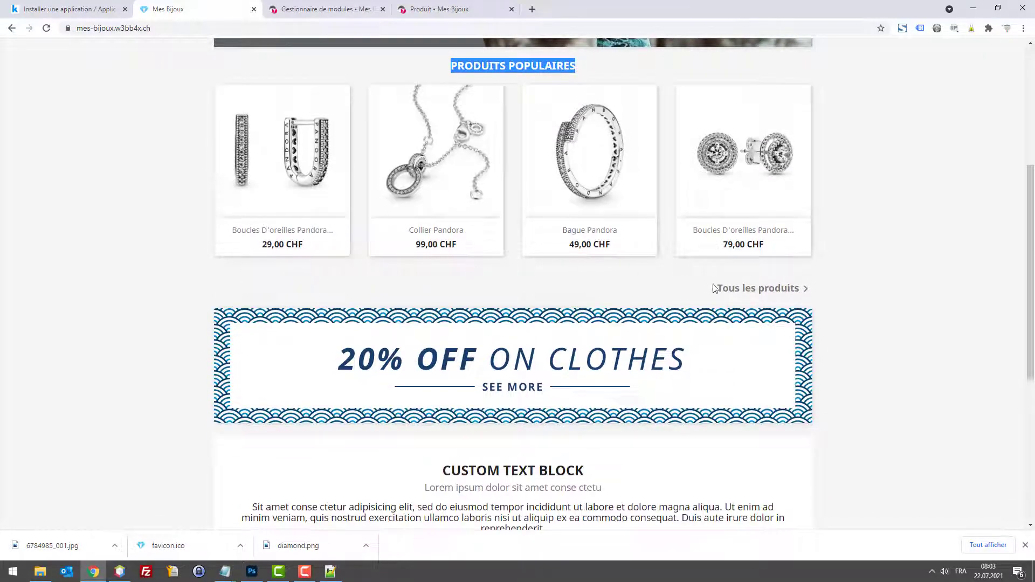
scroll(546, 267, down, 2)
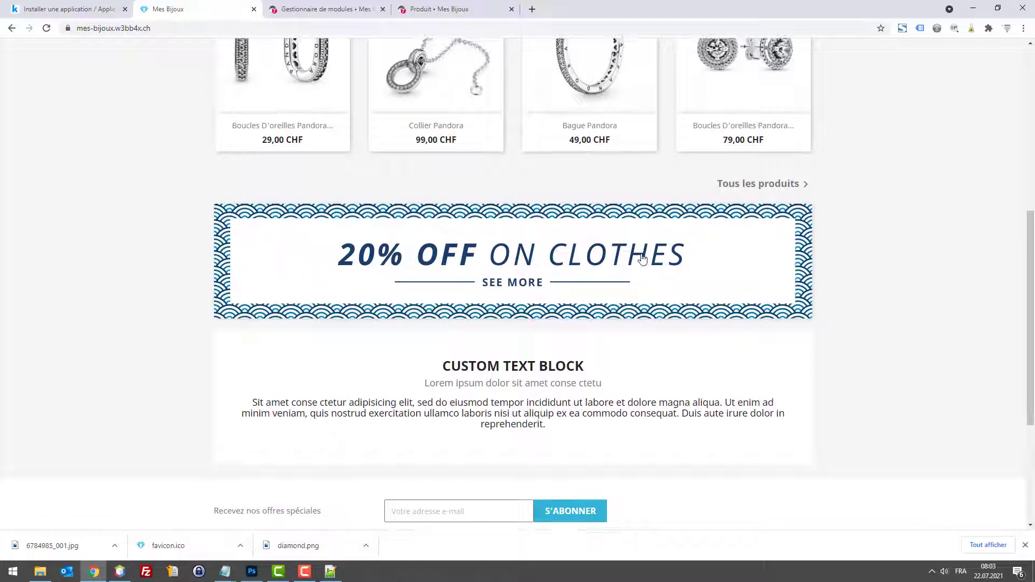
Step: Open the 20% OFF ON CLOTHES banner sale70.png in its own tab and copy it
key(F5)
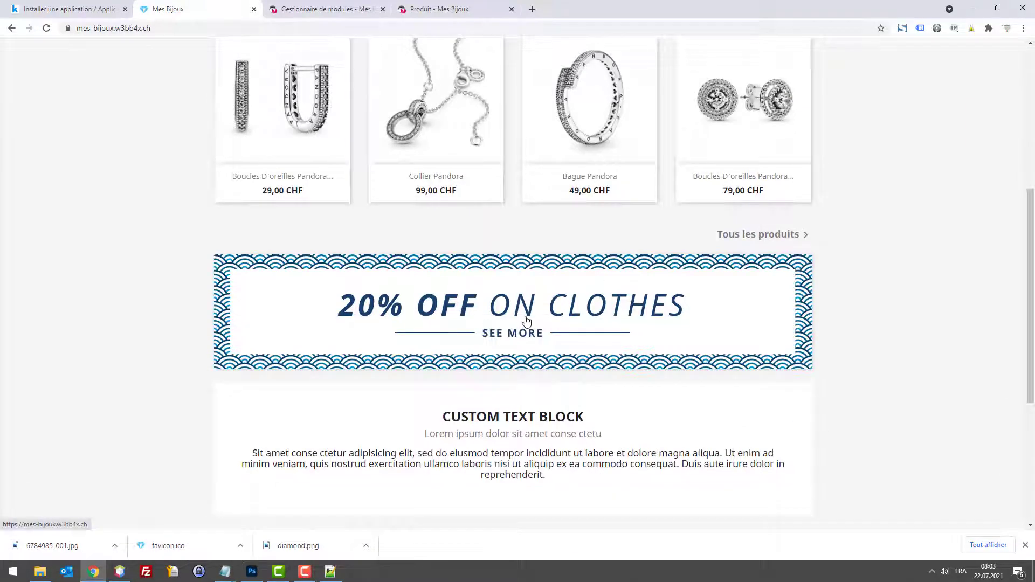
scroll(537, 298, down, 4)
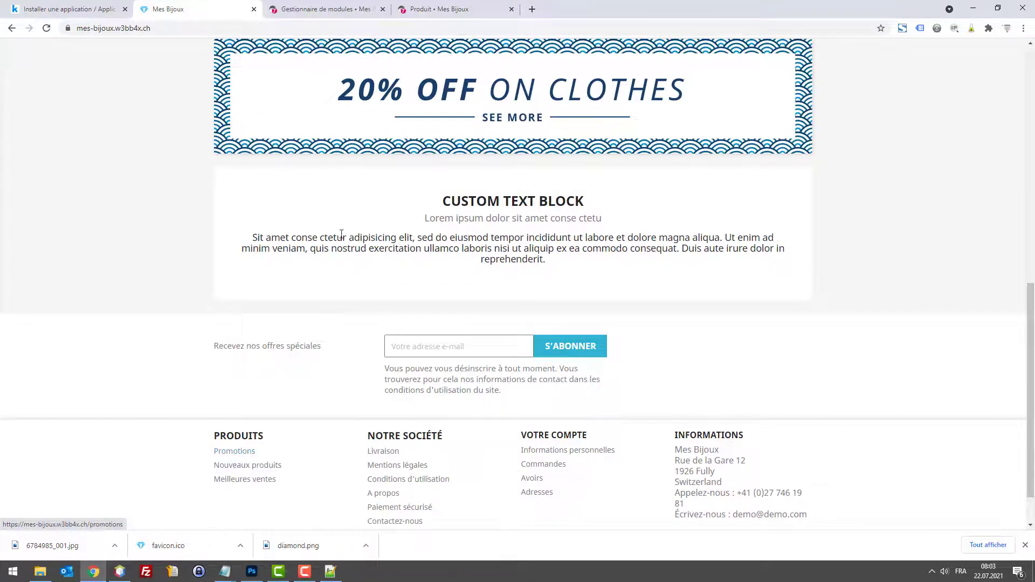
scroll(433, 172, up, 2)
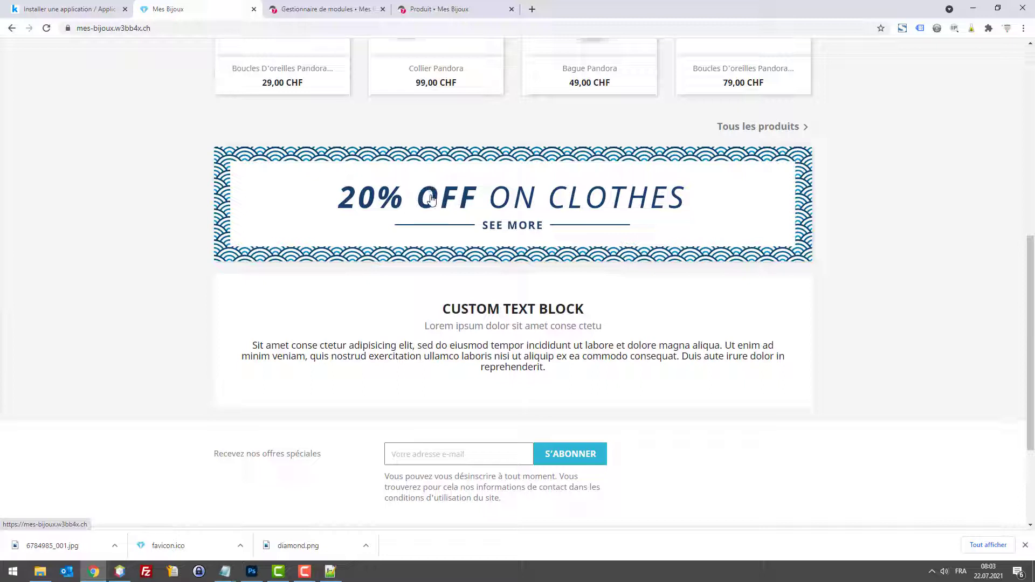
right_click(431, 198)
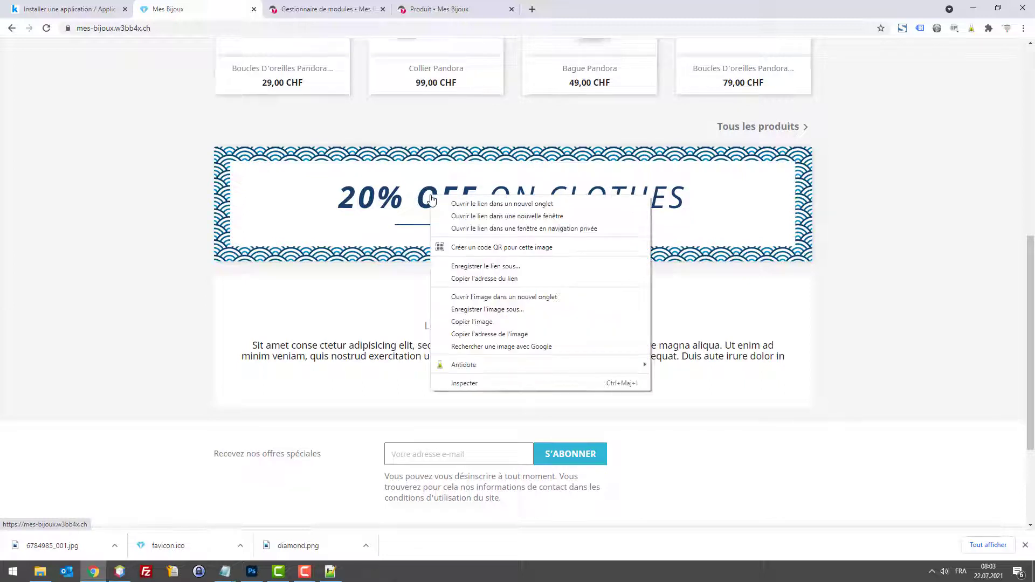
click(487, 297)
click(318, 7)
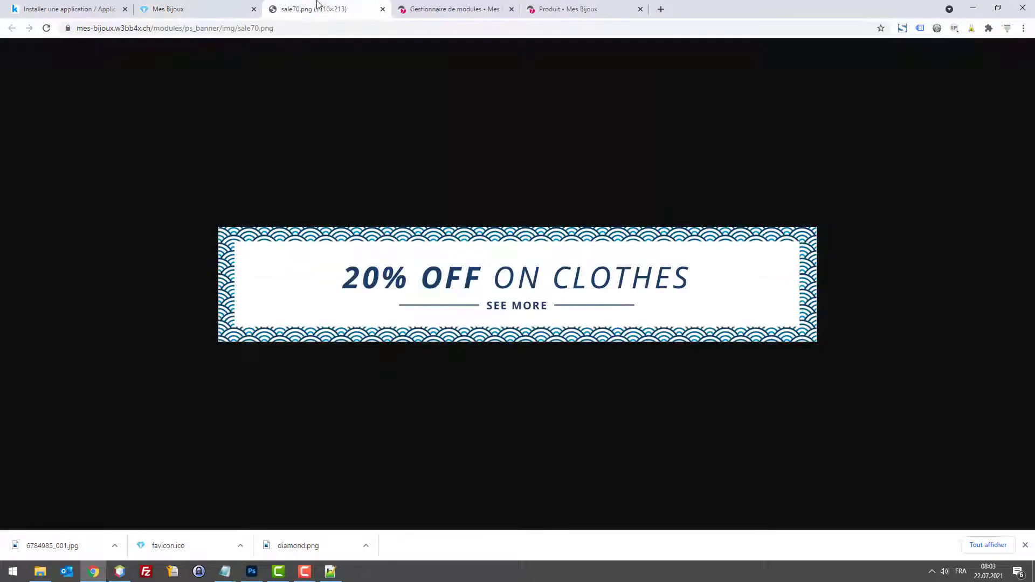
right_click(478, 271)
click(531, 312)
click(249, 575)
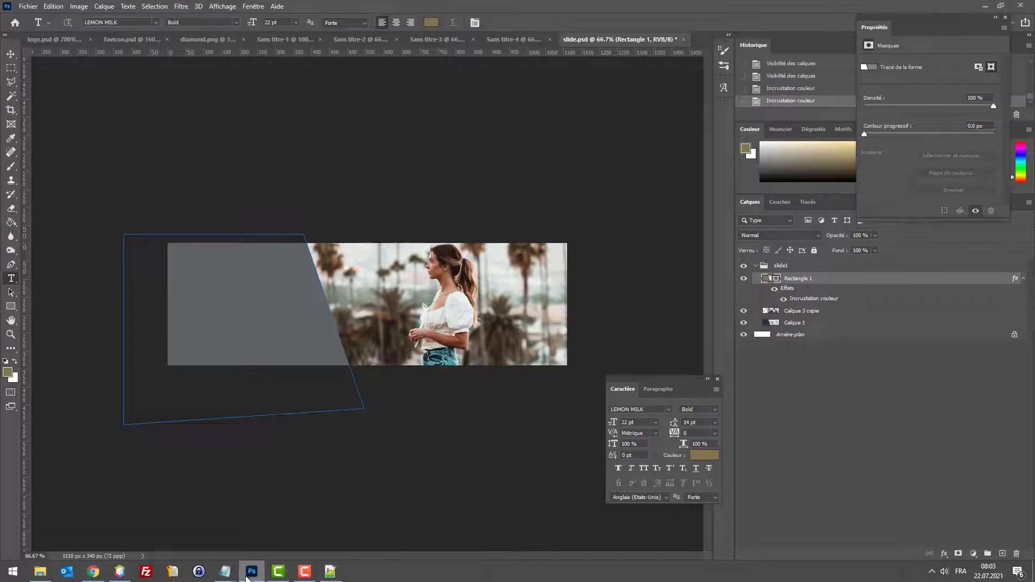
Step: Create a new document and paste the copied sale banner into it at actual size
click(27, 7)
click(38, 16)
click(781, 387)
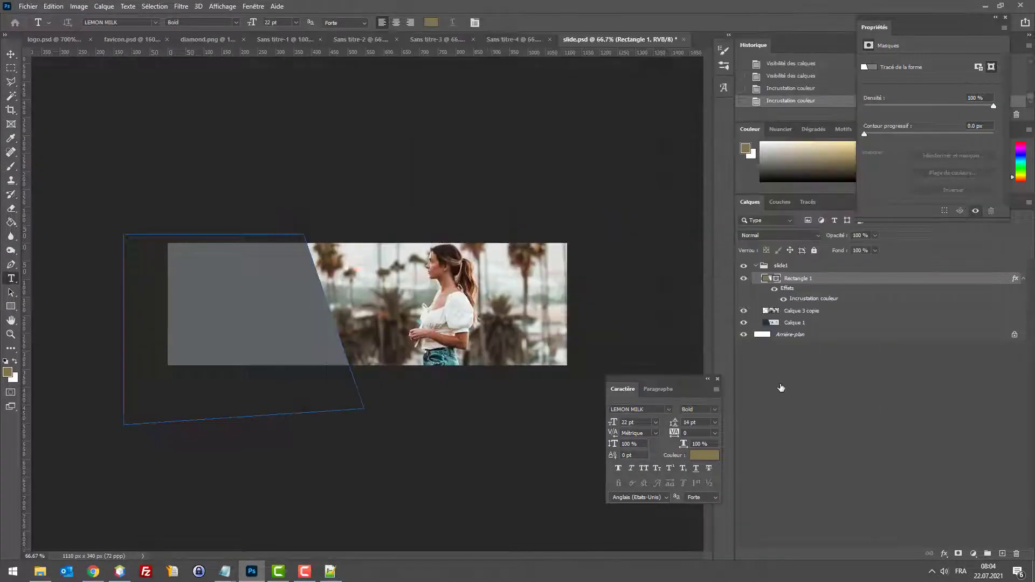
key(ctrl+v)
key(ctrl+plus)
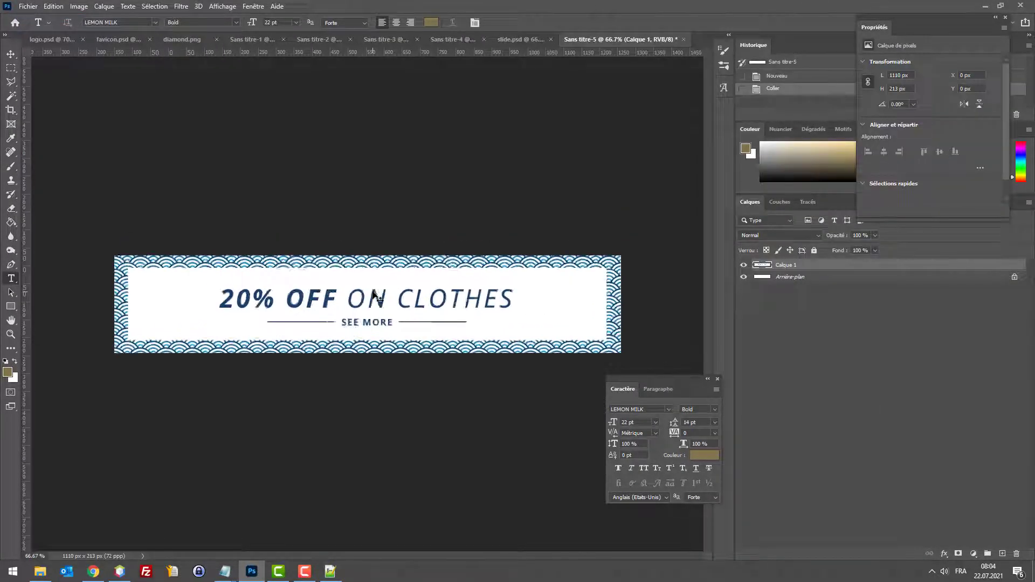
key(ctrl+plus)
key(ctrl+minus)
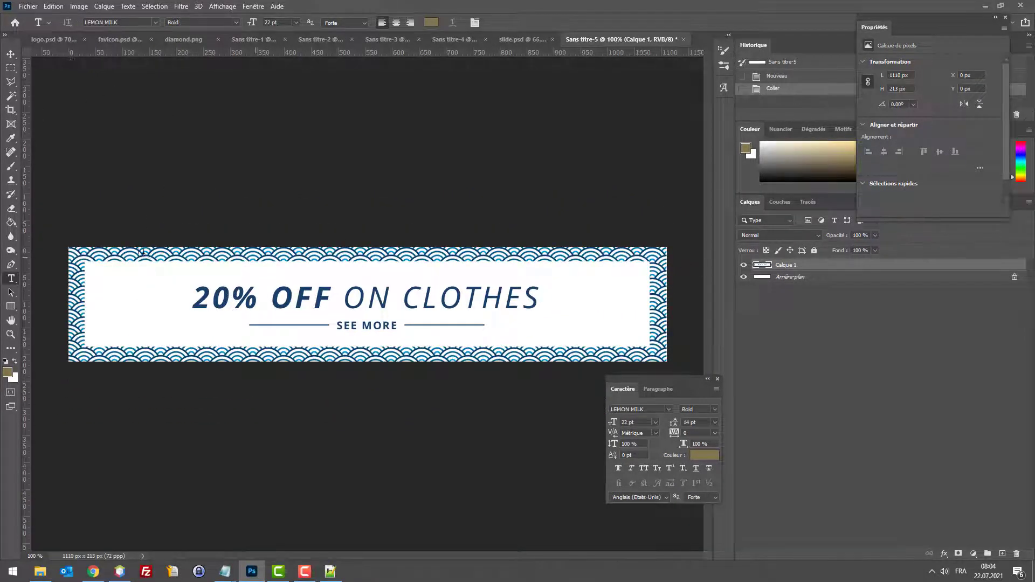
click(10, 69)
drag(177, 273, 265, 304)
click(291, 286)
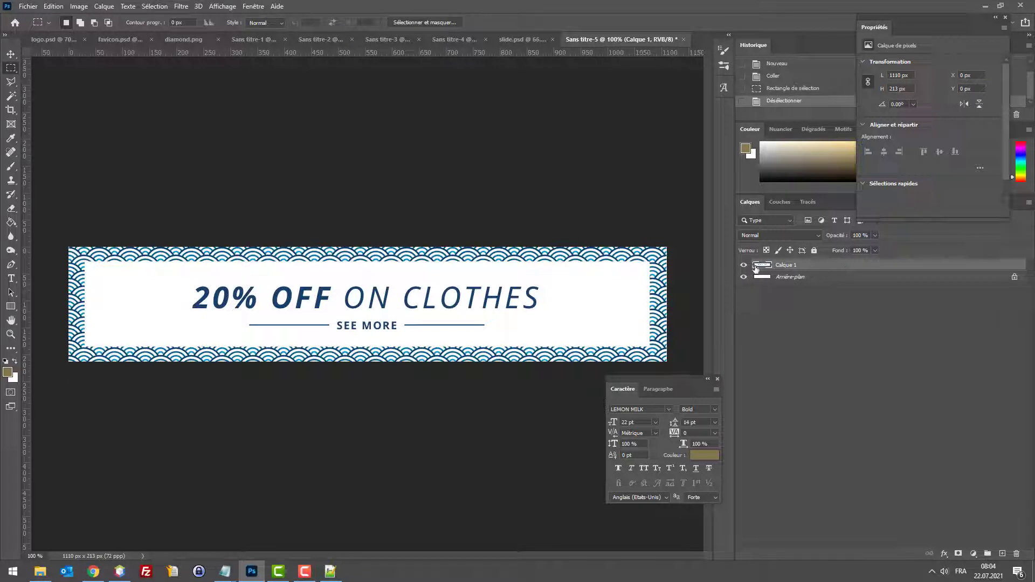
Step: Rename the pasted layer bkp, duplicate it, and hide the original bkp layer
double_click(785, 265)
text(bkp)
key(Return)
drag(839, 265, 1002, 554)
click(743, 277)
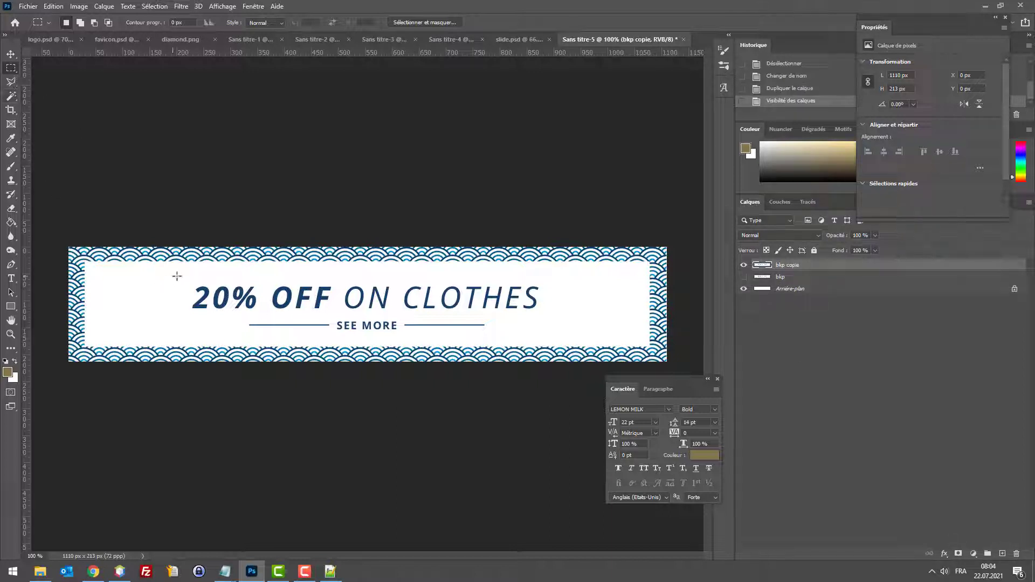
Step: Erase the 20% OFF ON CLOTHES headline and the SEE MORE text from the banner
drag(173, 277, 561, 317)
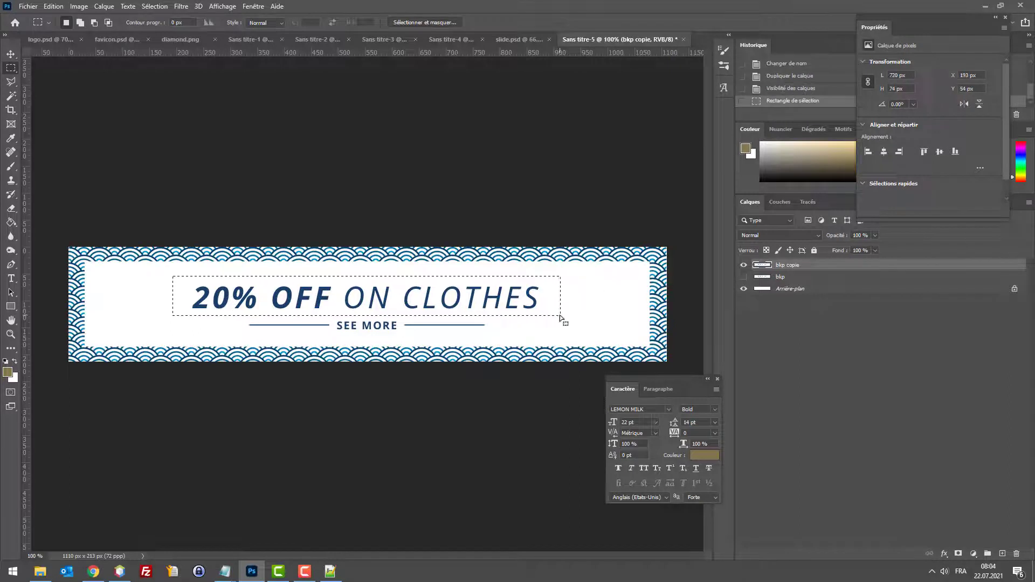
key(Delete)
key(ctrl+d)
mouse_move(335, 315)
mouse_down()
mouse_move(382, 338)
mouse_move(398, 334)
mouse_up()
key(Delete)
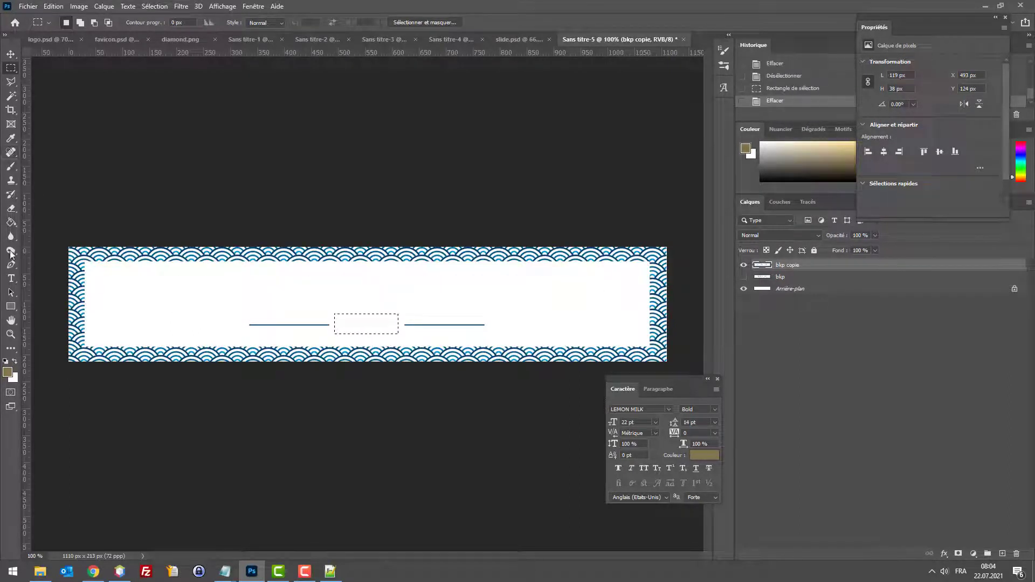
Step: Add a new text line on the banner coloured with the navy sampled from the wave border
click(11, 278)
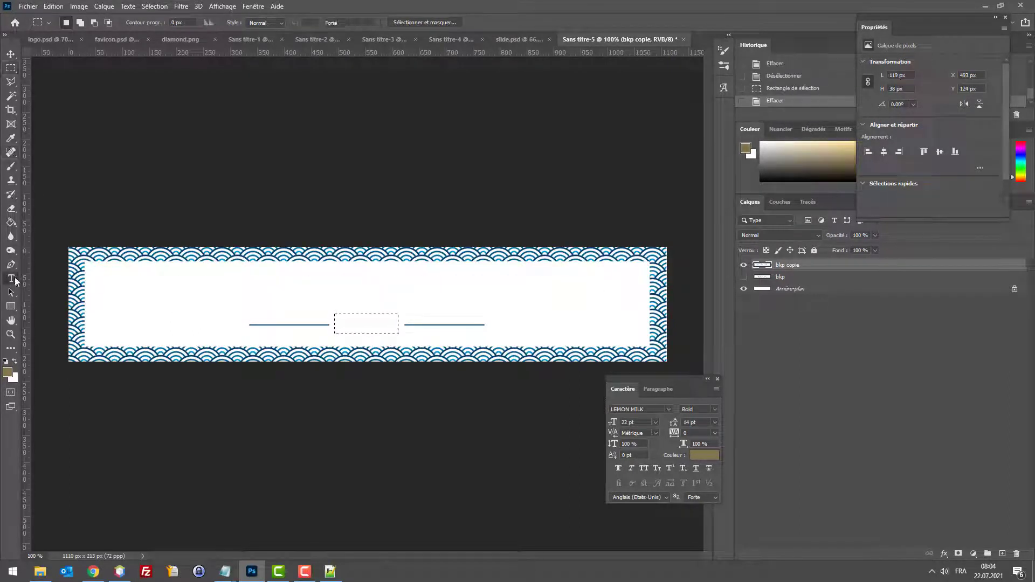
click(239, 289)
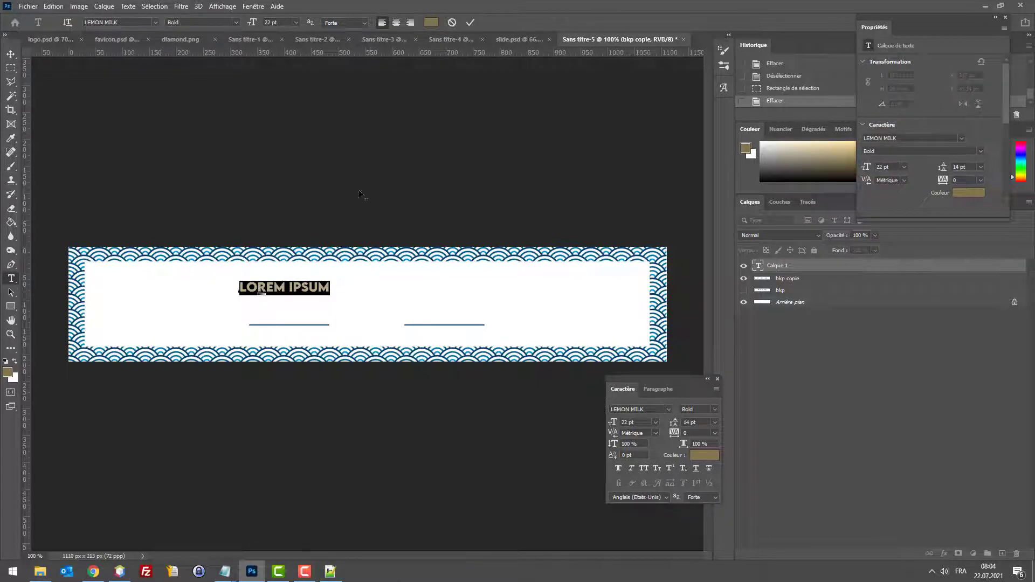
click(432, 23)
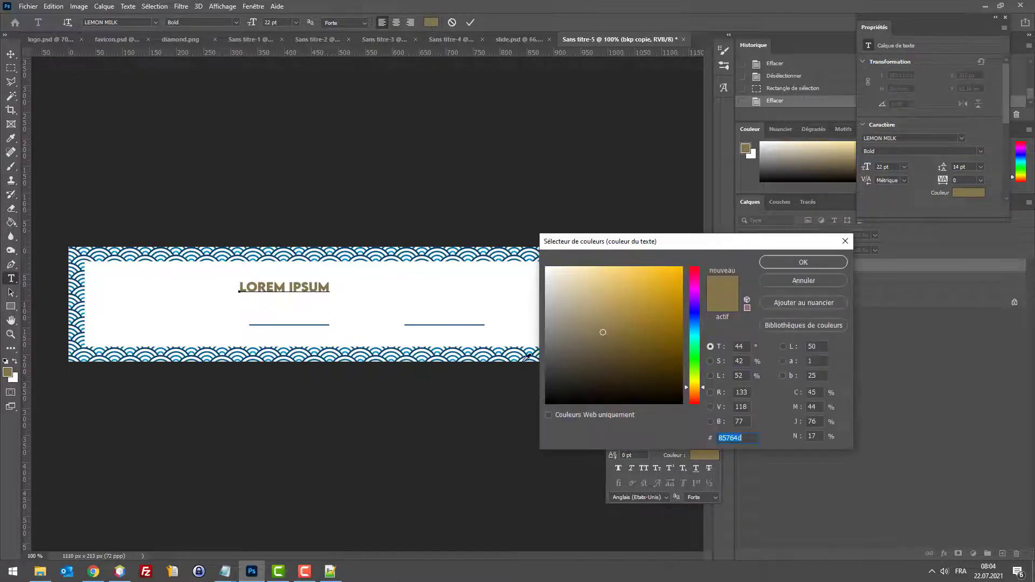
key(Return)
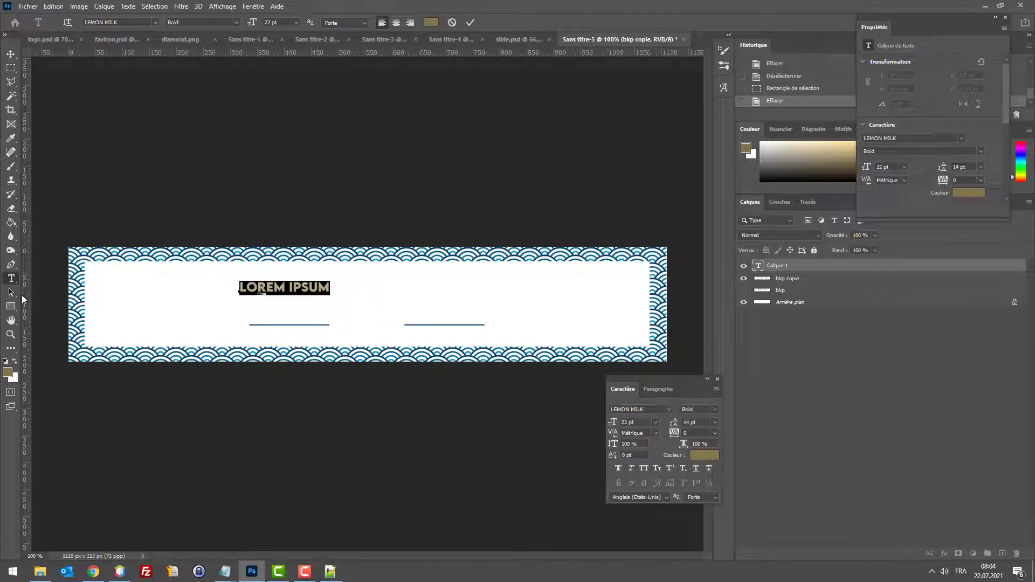
click(431, 23)
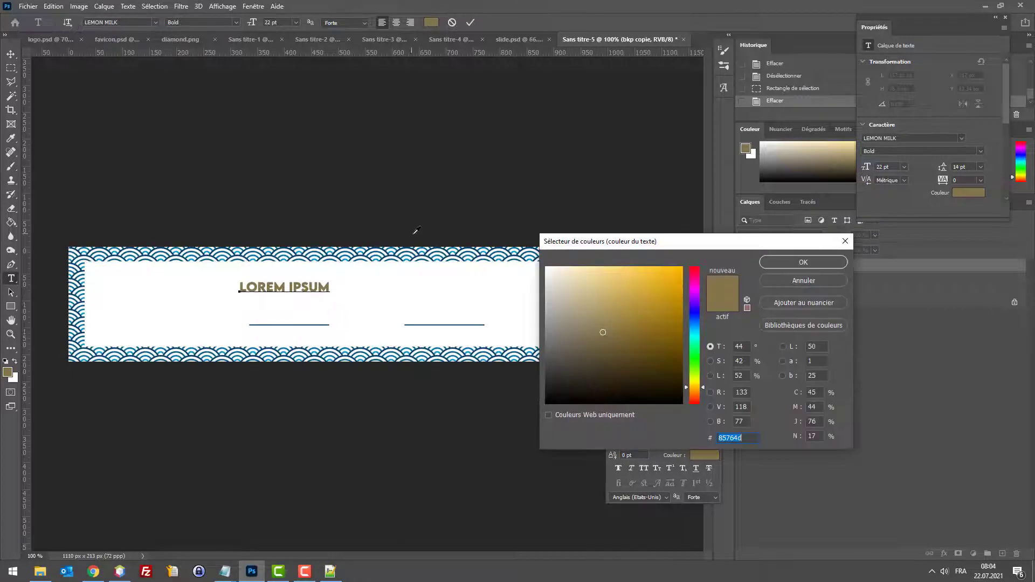
text(ffffff)
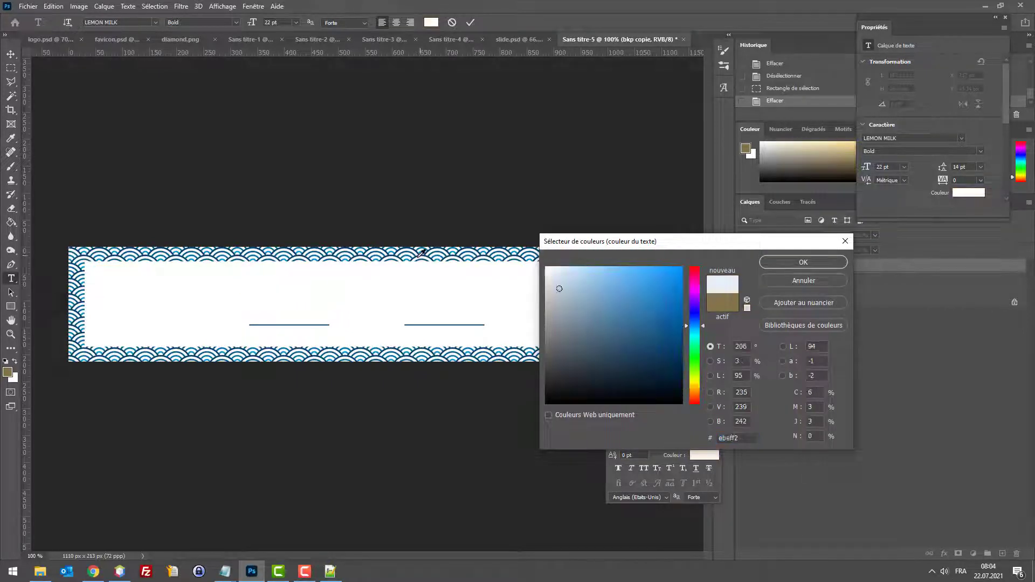
click(325, 250)
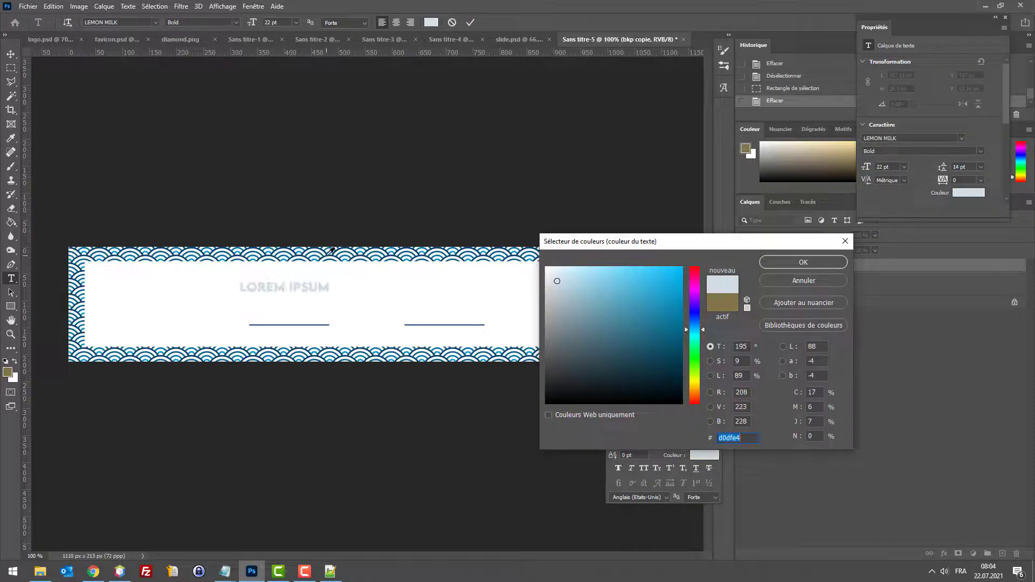
click(331, 250)
click(772, 266)
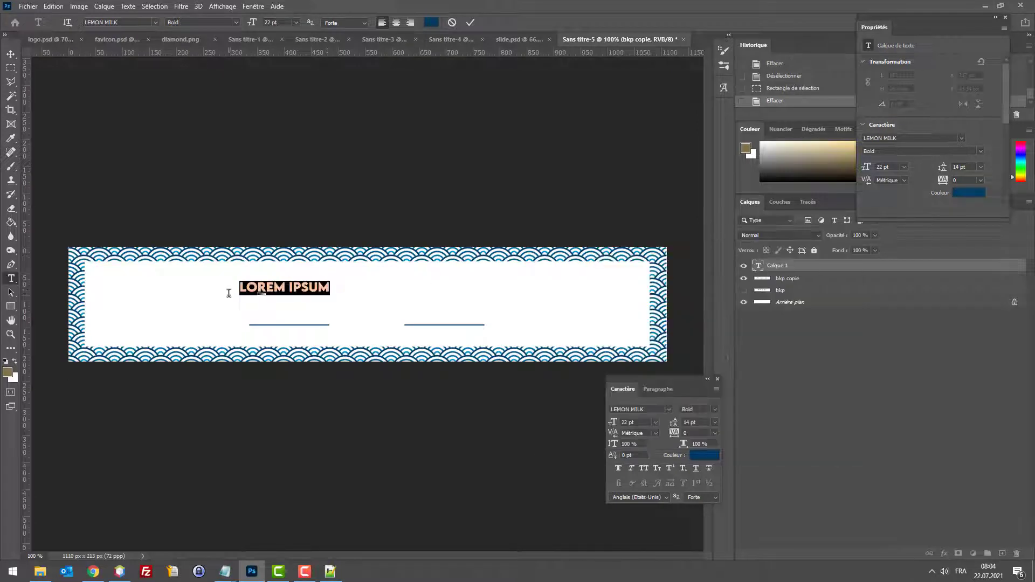
Step: Replace the placeholder Lorem Ipsum text with PROMOS
double_click(309, 288)
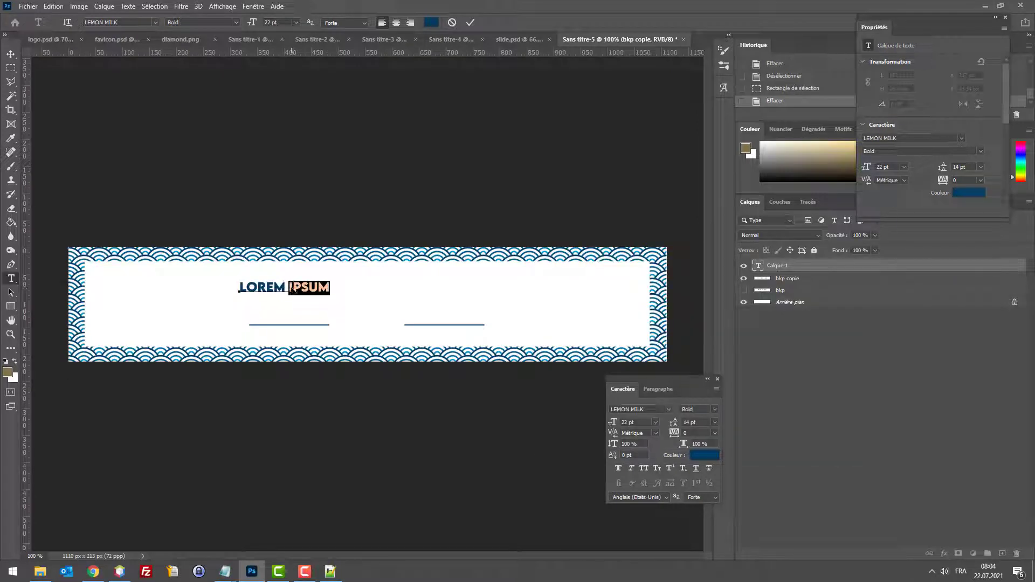
triple_click(265, 287)
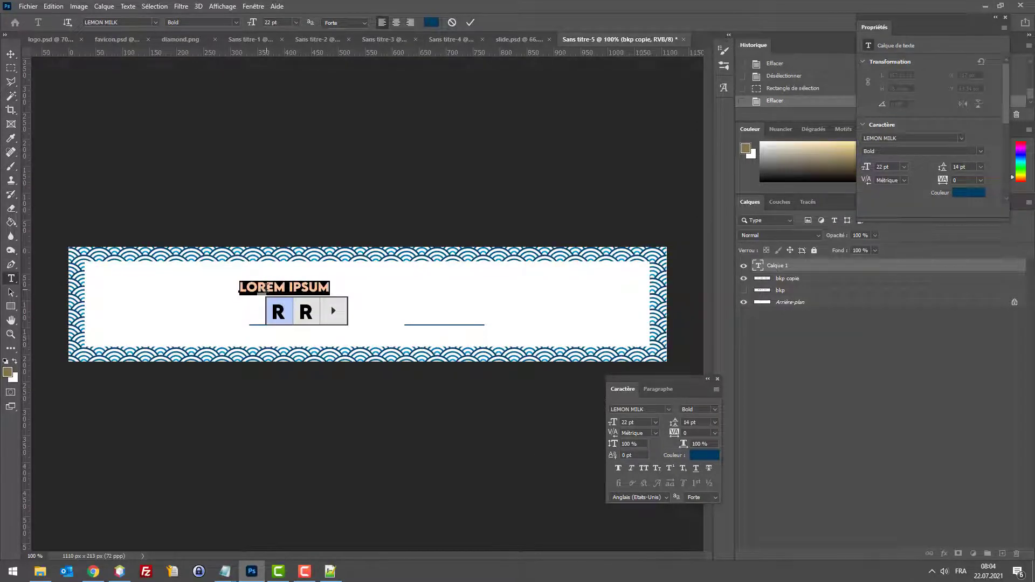
double_click(263, 287)
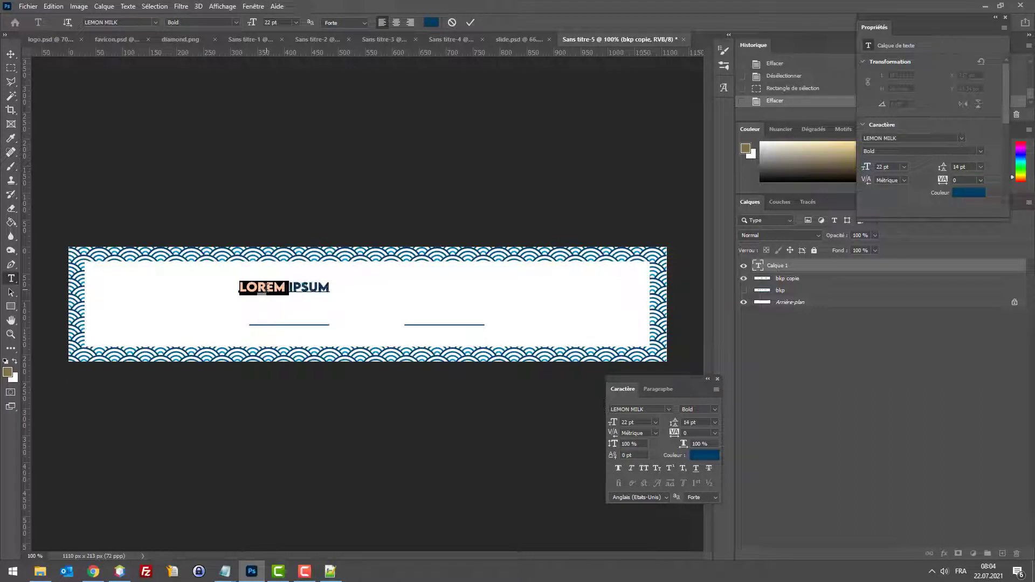
click(324, 284)
key(ctrl+a)
text(PROM)
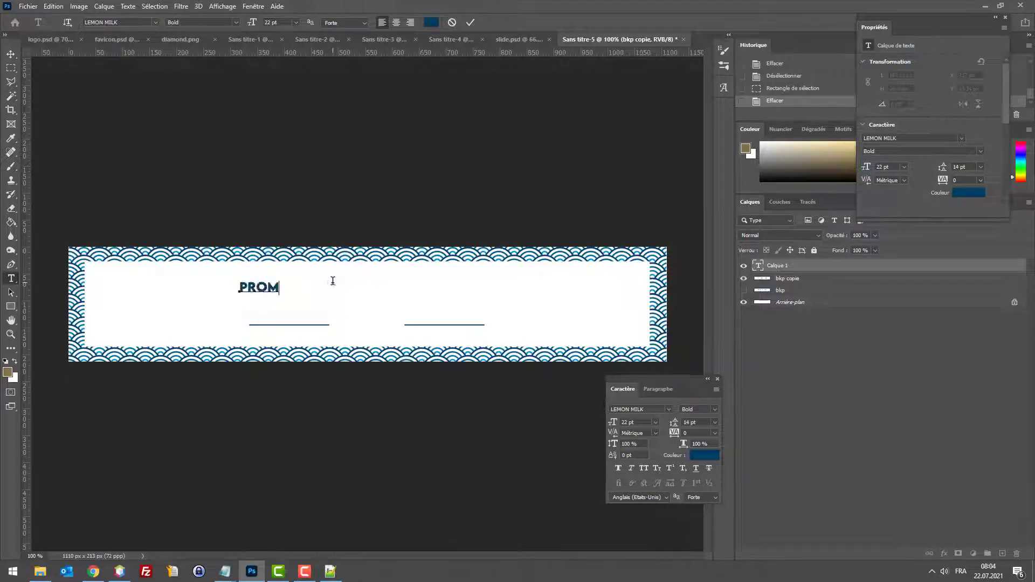
text(OS)
Step: Nudge PROMOS with the arrow keys until it sits centred between the two lines
click(11, 55)
key(shift+Right)
key(shift+Right)
key(shift+Right)
key(shift+Right)
key(shift+Right)
key(shift+Right)
key(shift+Right)
key(shift+Right)
key(shift+Right)
key(shift+Right)
key(shift+Right)
key(shift+Right)
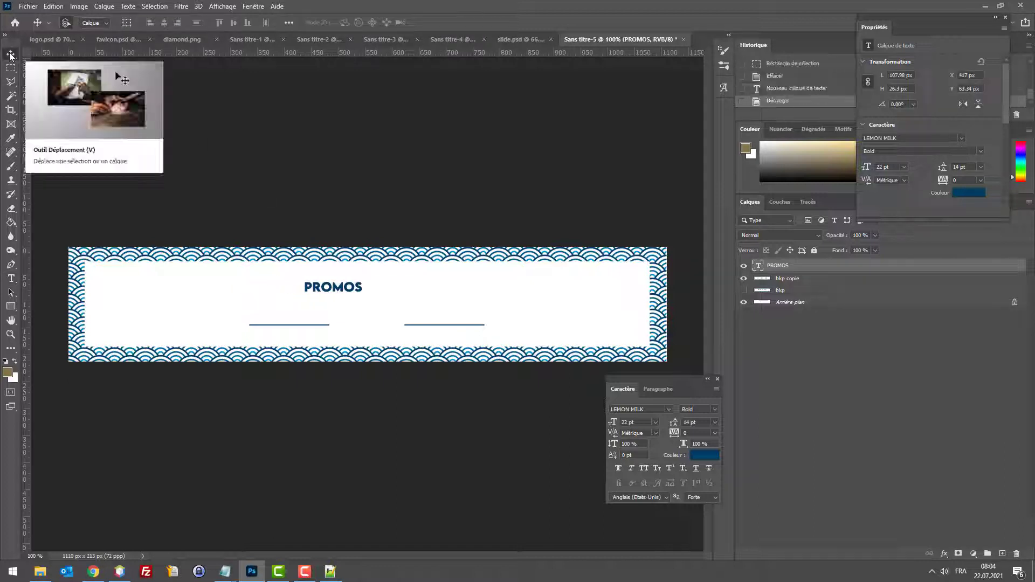
key(shift+Right)
key(shift+Right)
key(shift+Right)
key(shift+Right)
key(shift+Right)
key(shift+Right)
key(shift+Right)
key(shift+Right)
key(shift+Right)
key(shift+Down)
key(shift+Down)
key(shift+Down)
key(shift+Down)
key(shift+Left)
key(shift+Left)
key(shift+Left)
key(shift+Down)
key(shift+Down)
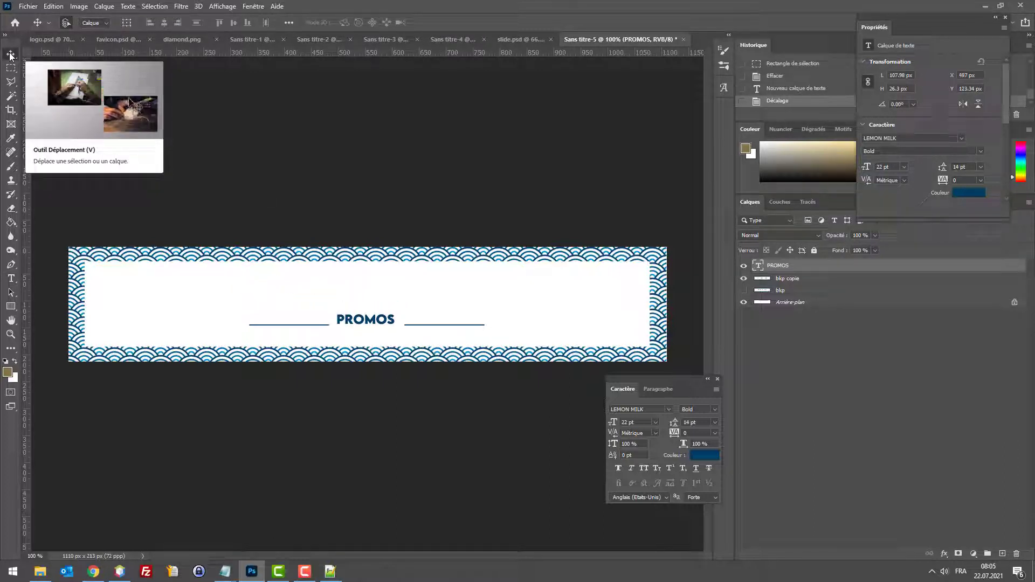
key(Right)
key(Right)
key(Right)
key(Right)
key(Right)
key(Down)
key(Down)
key(Down)
key(Down)
key(Down)
key(Down)
key(Down)
key(Down)
key(Down)
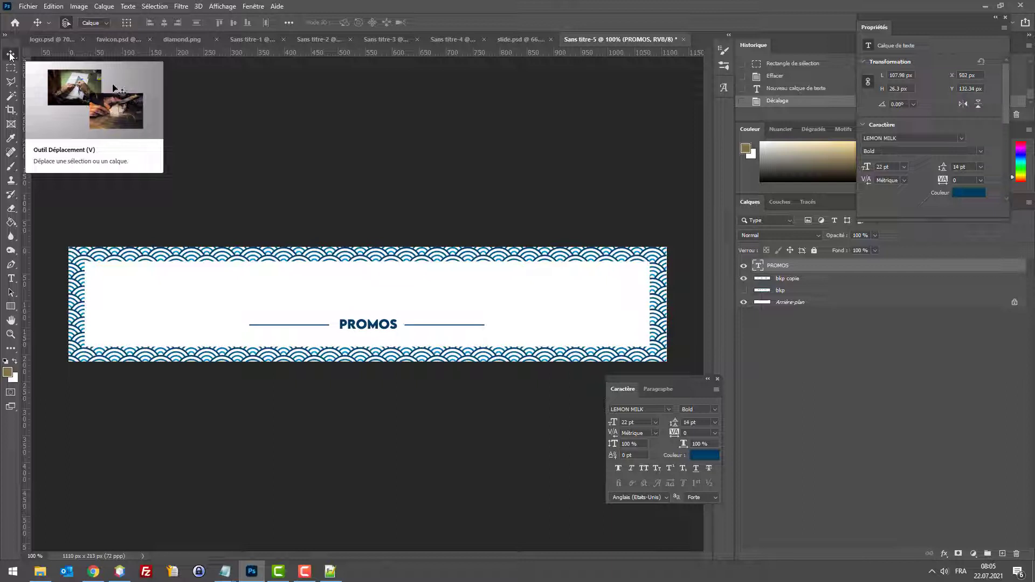
key(Left)
key(Left)
key(Left)
key(Left)
key(Left)
key(Left)
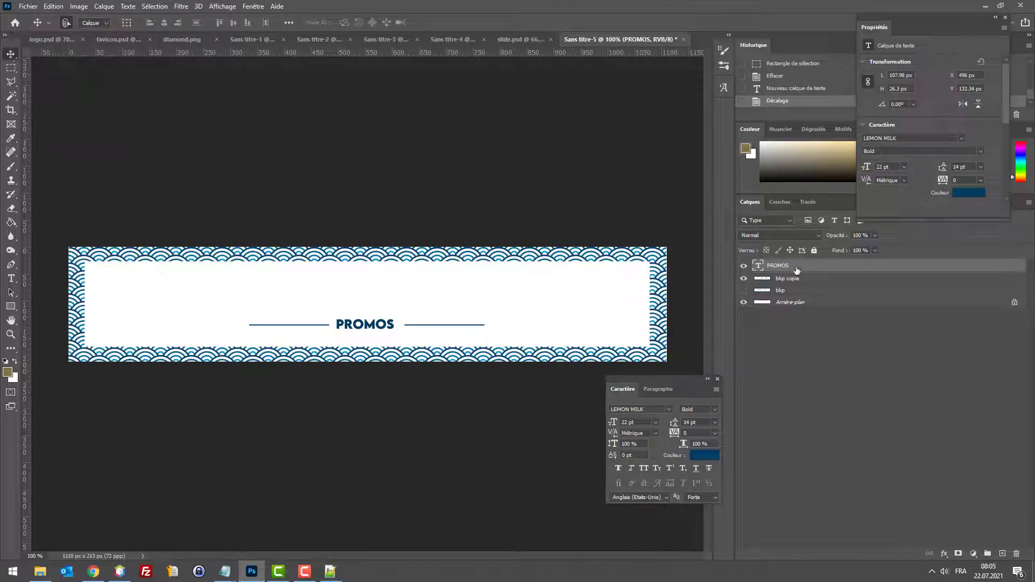
Step: Duplicate the PROMOS layer, move the copy 30 px up and retype it as LE COIN DES BONNES AFFAIRES
drag(797, 269, 987, 548)
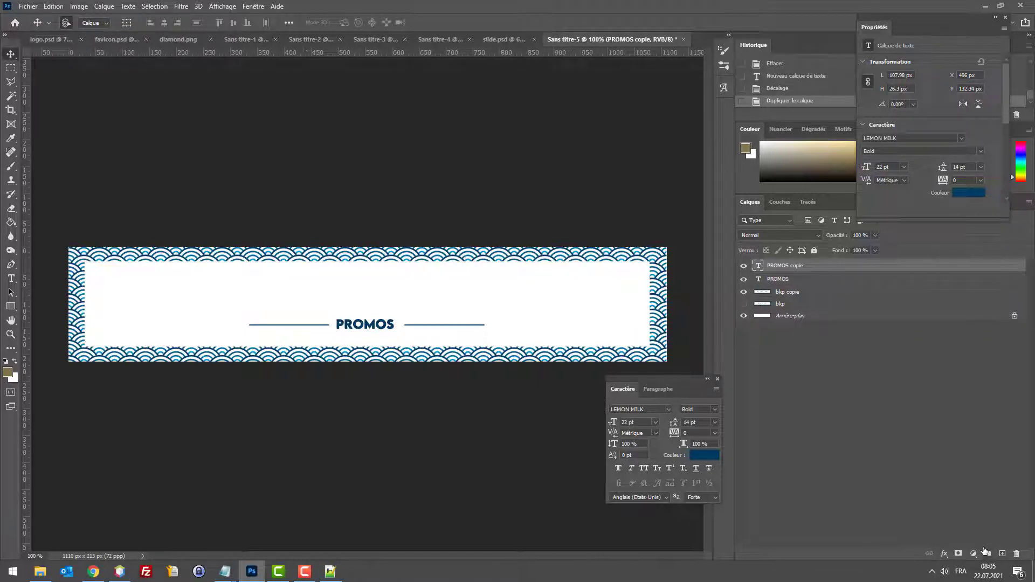
key(shift+Up)
key(shift+Up)
key(shift+Up)
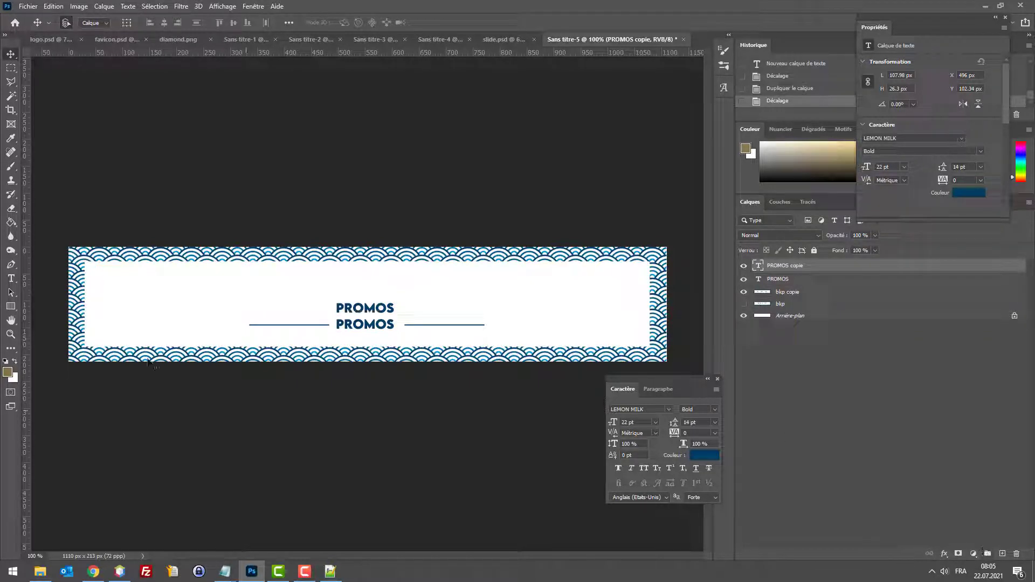
click(8, 281)
double_click(386, 311)
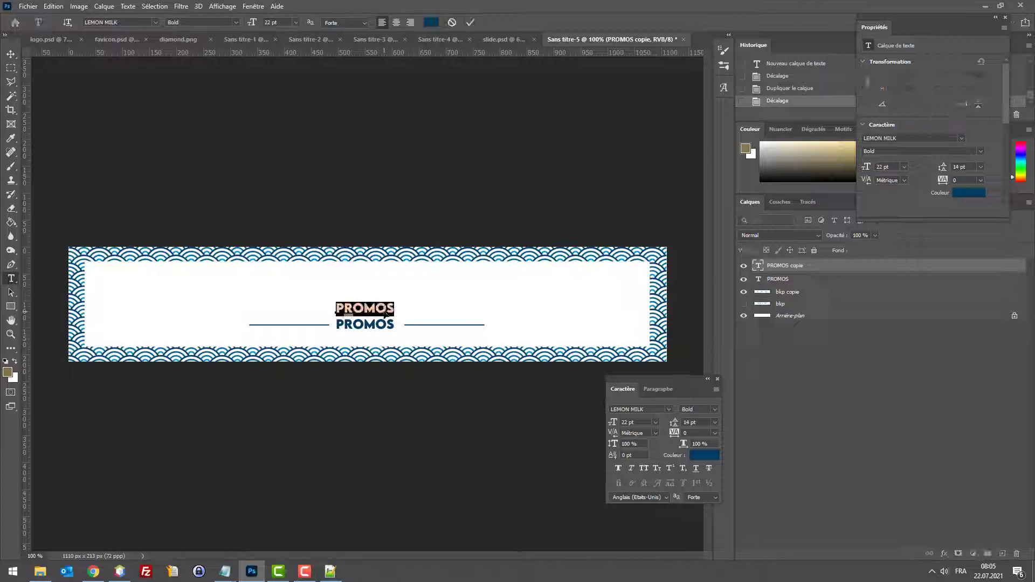
text(LE COINT)
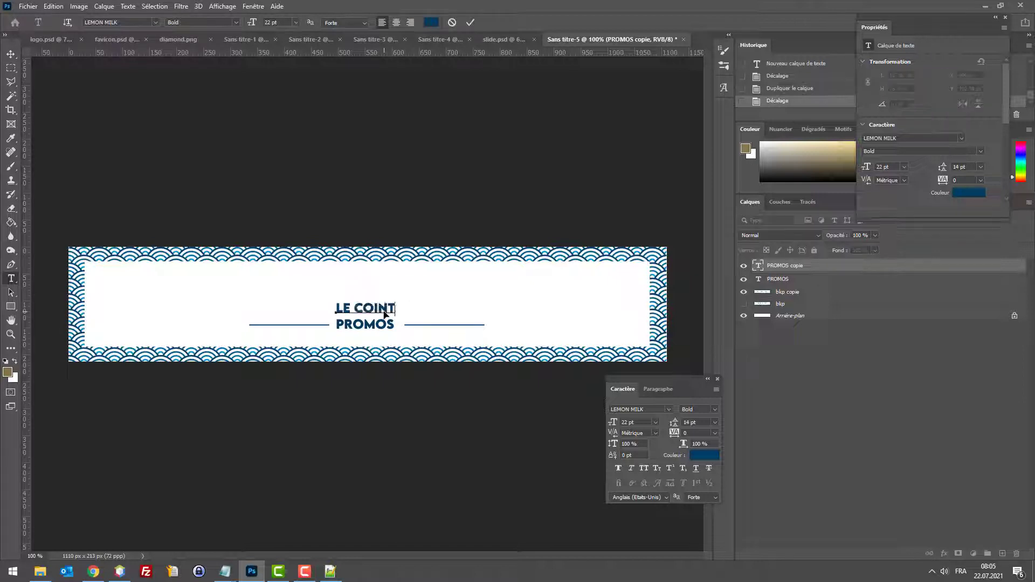
key(BackSpace)
text( DES BONN)
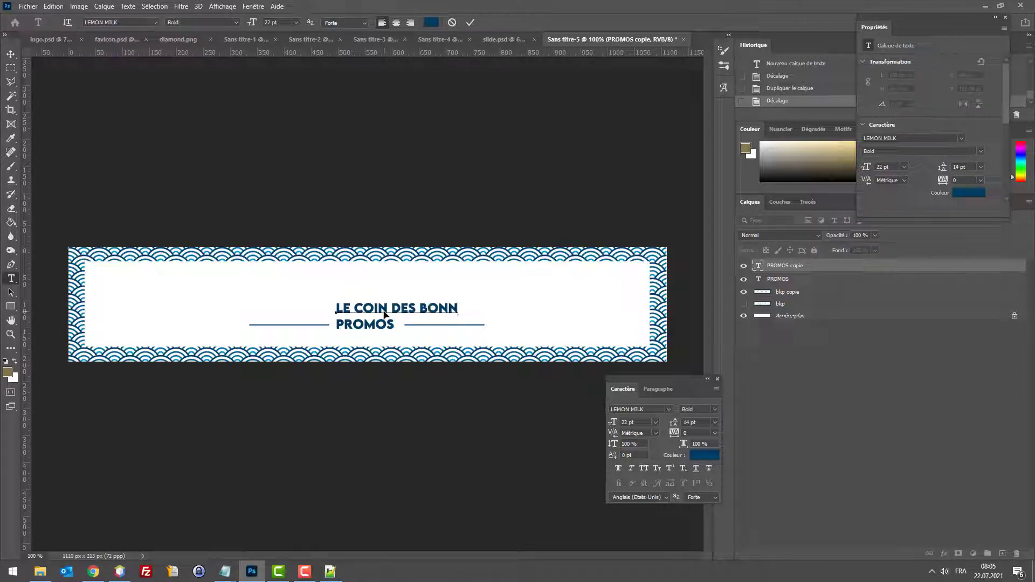
text(ES AFFAIRES)
key(ctrl+a)
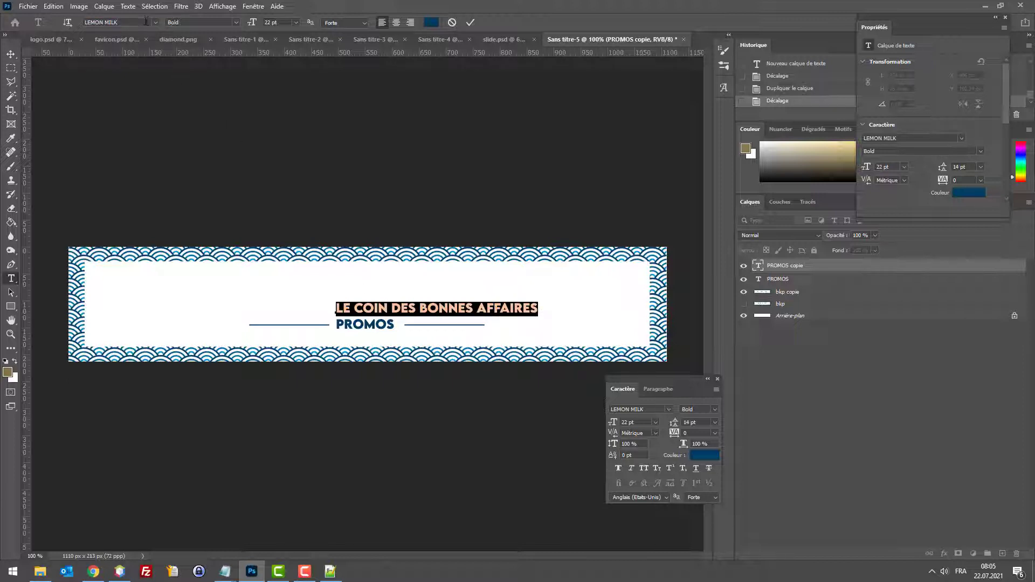
Step: Step through the font list to Elephant for the LE COIN DES BONNES AFFAIRES line
click(155, 22)
click(153, 75)
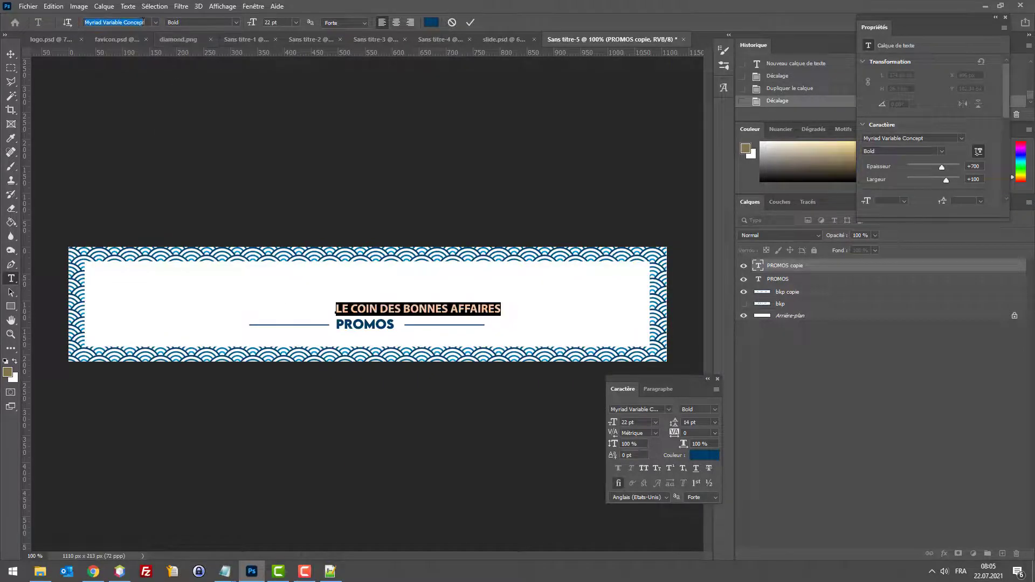
text(Play)
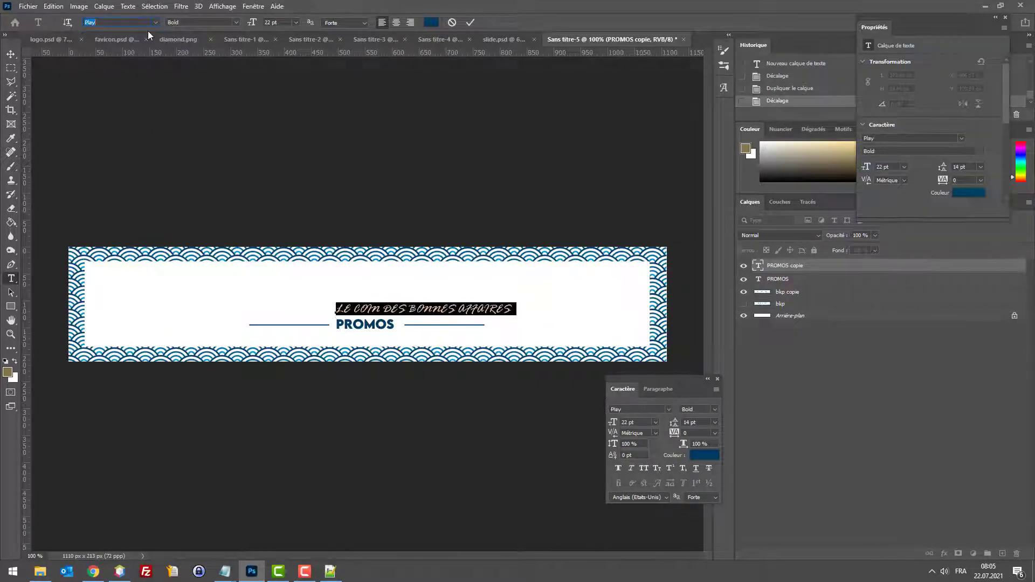
text(Arial)
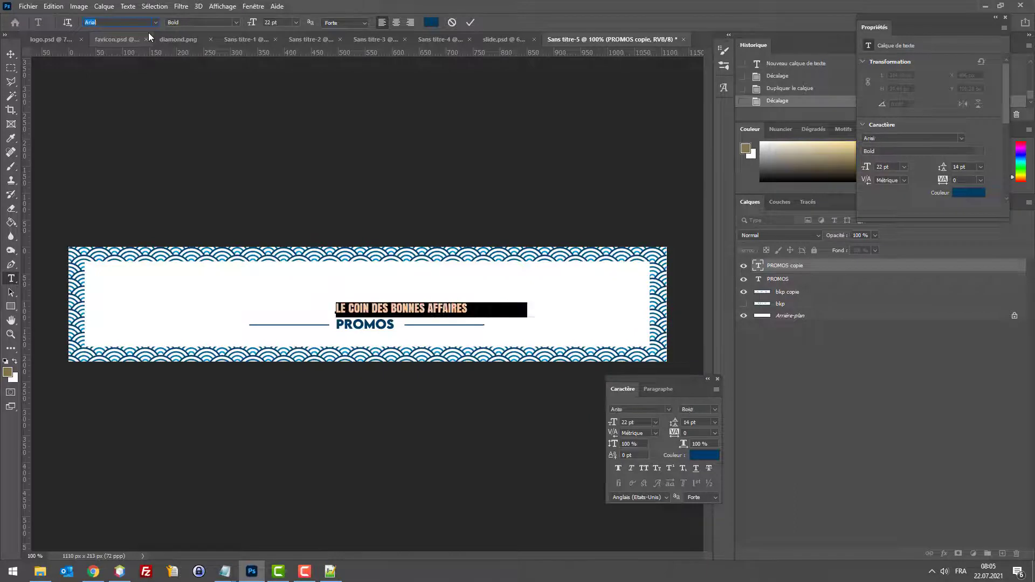
key(Down)
key(Down)
key(Down)
key(Down)
key(Down)
key(Down)
key(Down)
key(Down)
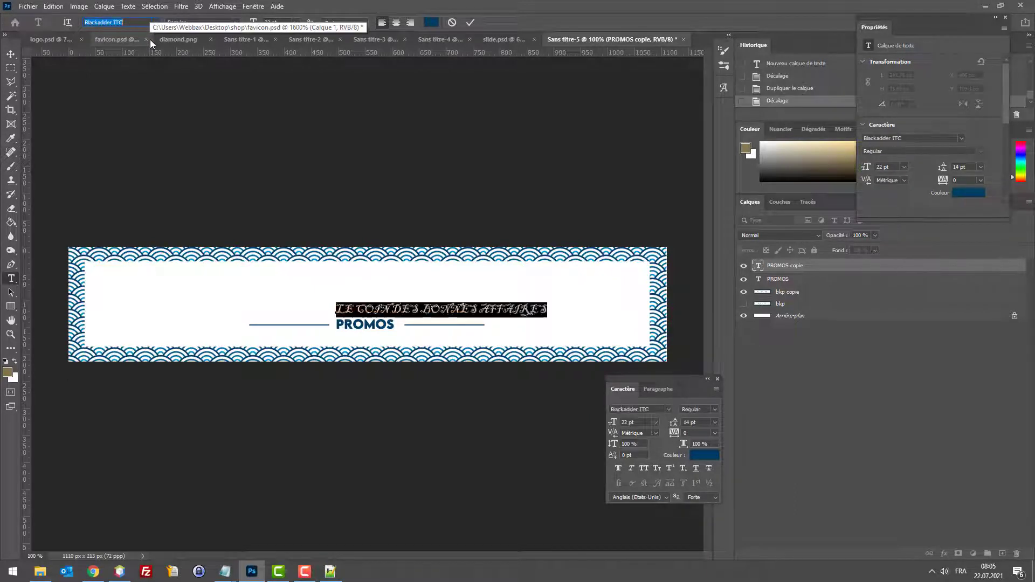
key(Down)
key(Down)
key(Down)
key(Down)
key(Down)
key(Down)
key(Down)
key(Down)
key(Down)
key(Down)
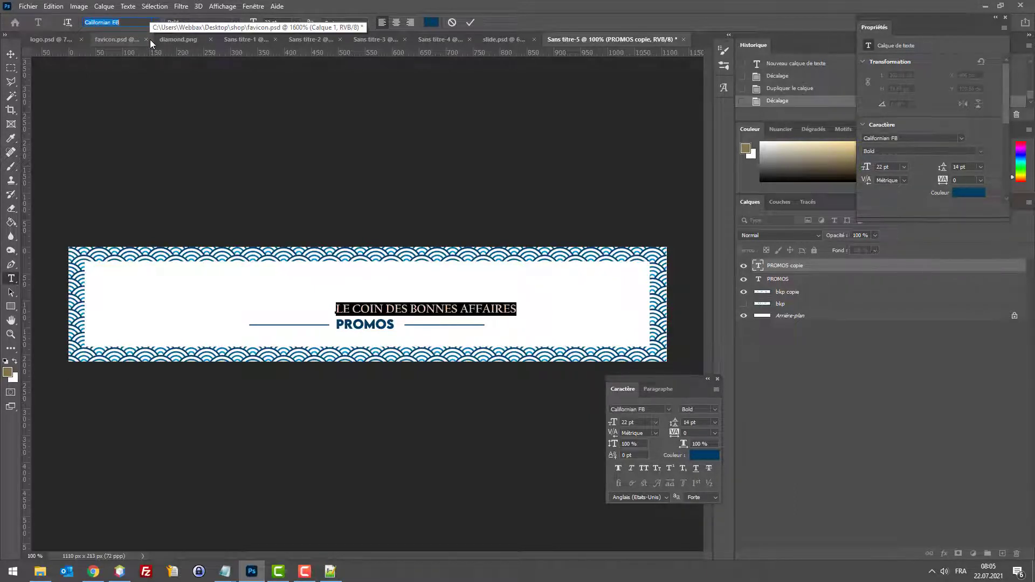
key(Down)
key(Down)
key(Down)
key(Down)
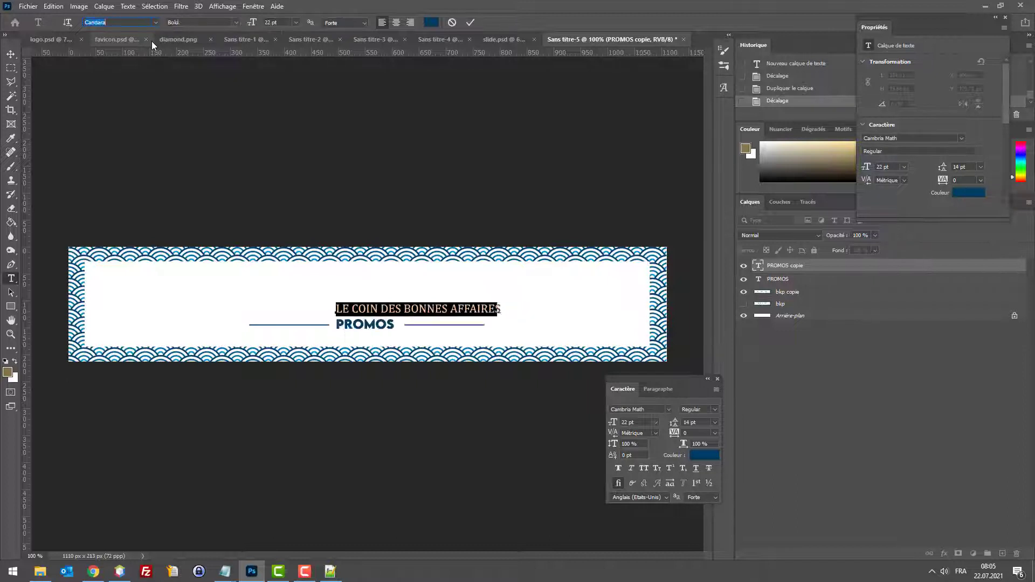
key(Down)
key(Down)
key(Down)
key(Down)
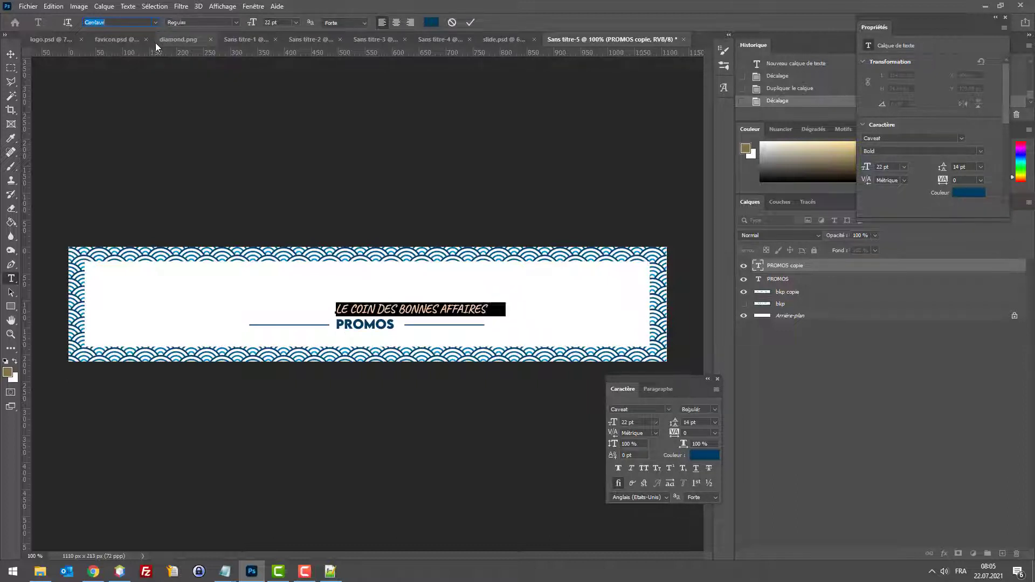
key(Down)
key(Down)
key(Down)
key(Down)
key(Down)
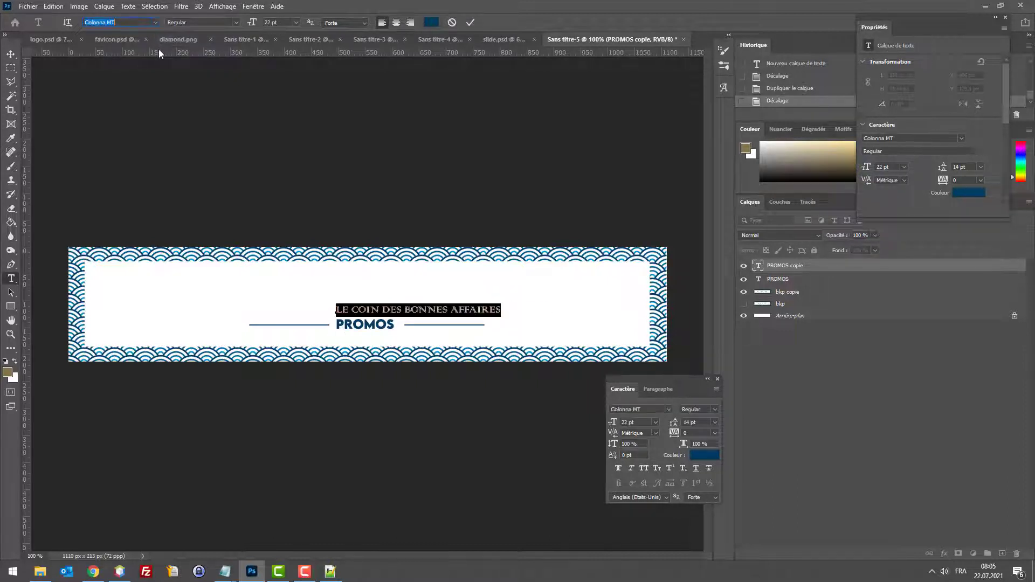
key(Down)
key(Down)
key(Down)
key(Down)
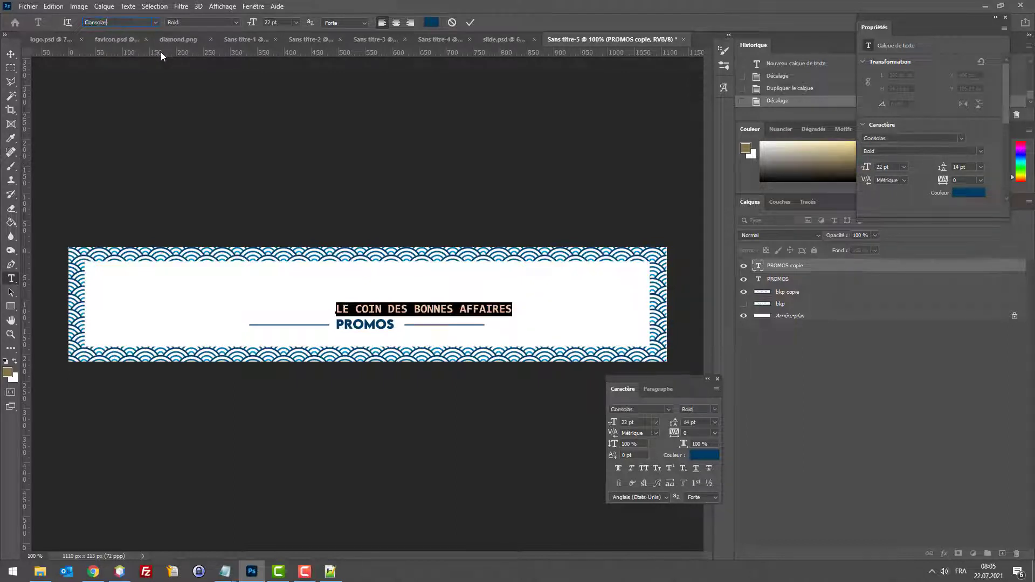
key(Down)
key(Down)
key(Down)
key(Down)
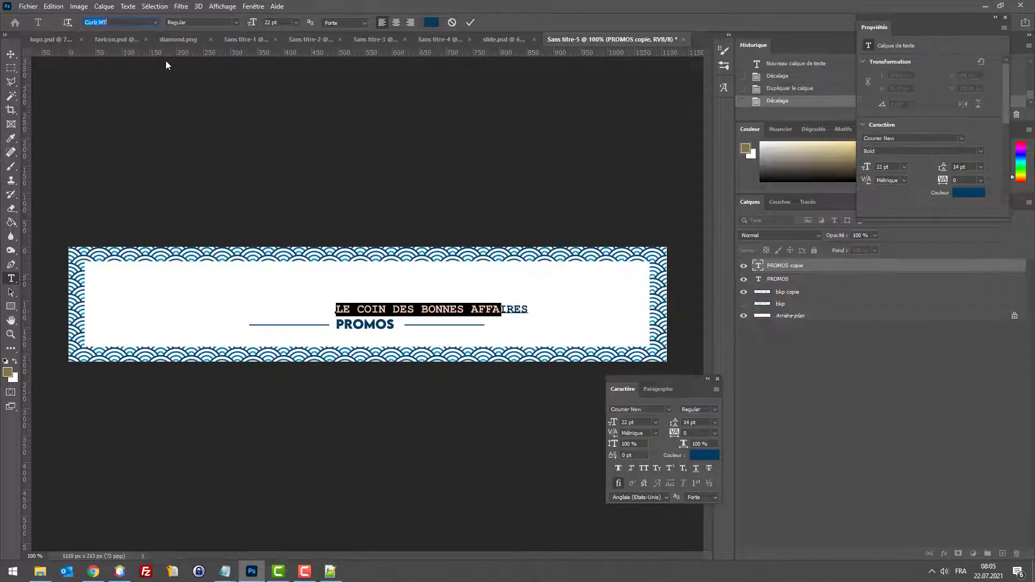
key(Down)
key(Down)
key(Down)
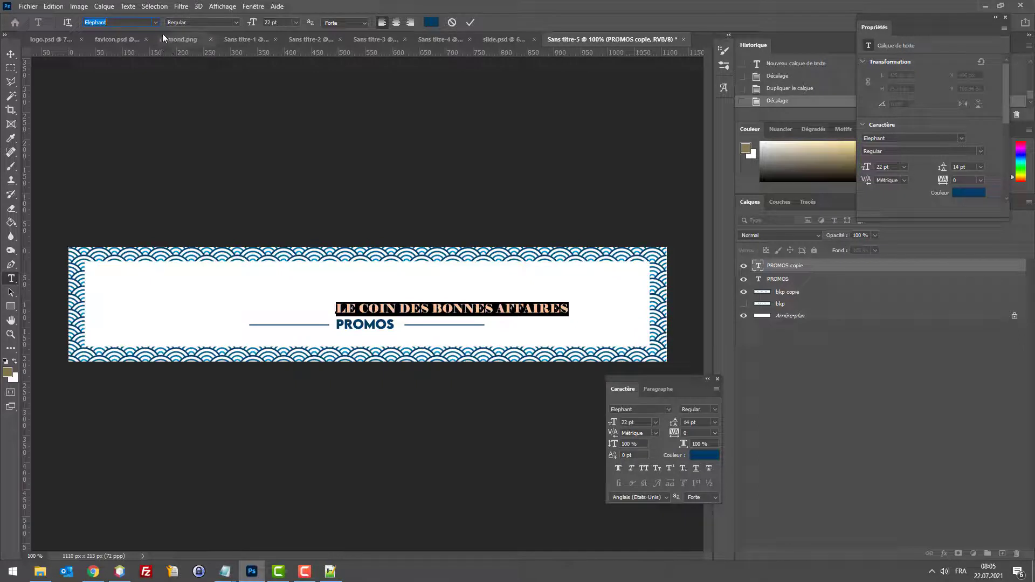
Step: Raise the line's size to 39 pt and commit the text
click(275, 22)
key(Up)
key(Up)
key(Up)
key(Up)
key(Up)
key(Up)
key(Up)
key(Up)
key(Up)
key(Up)
key(Up)
key(Up)
key(Up)
key(Up)
key(Up)
key(Up)
key(Up)
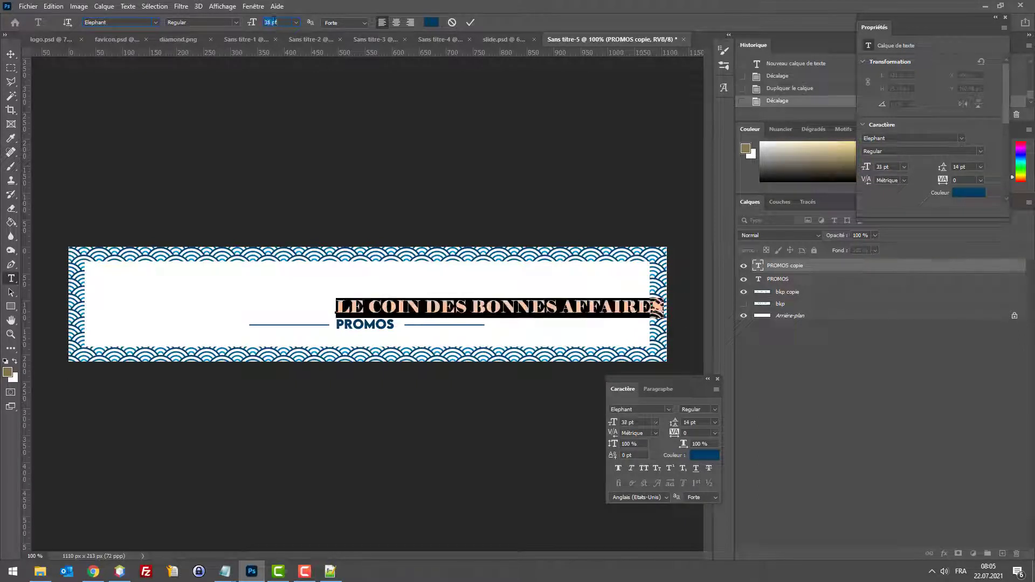
click(10, 54)
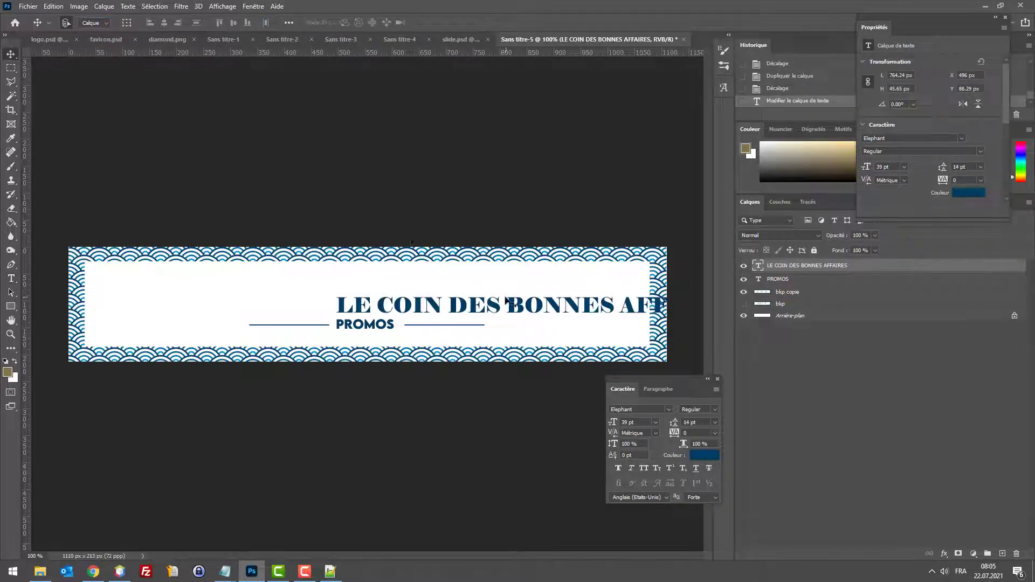
Step: Move the title left toward the centre and switch its font to Eras Light ITC
drag(506, 303, 346, 301)
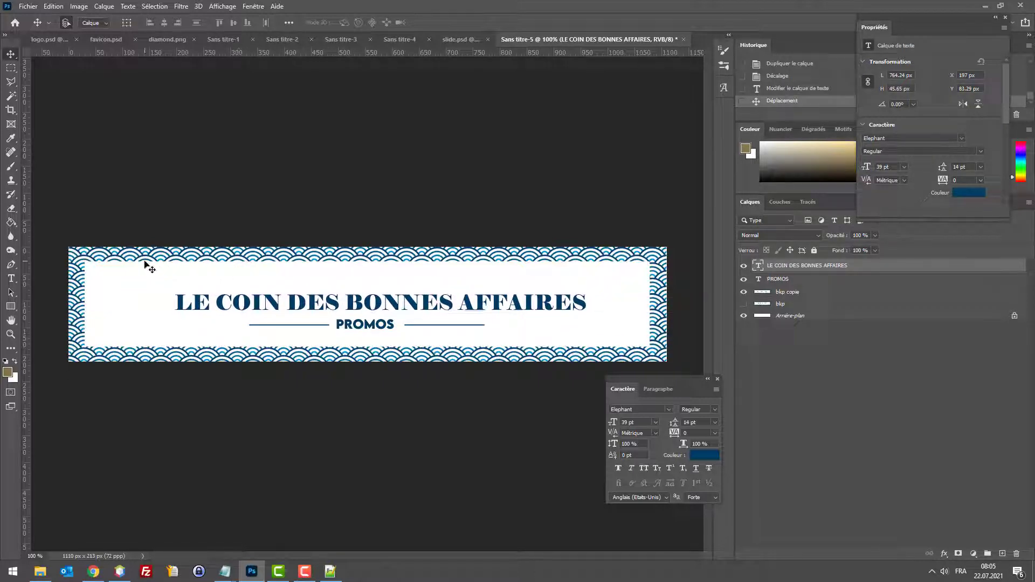
click(11, 278)
click(310, 305)
key(ctrl+a)
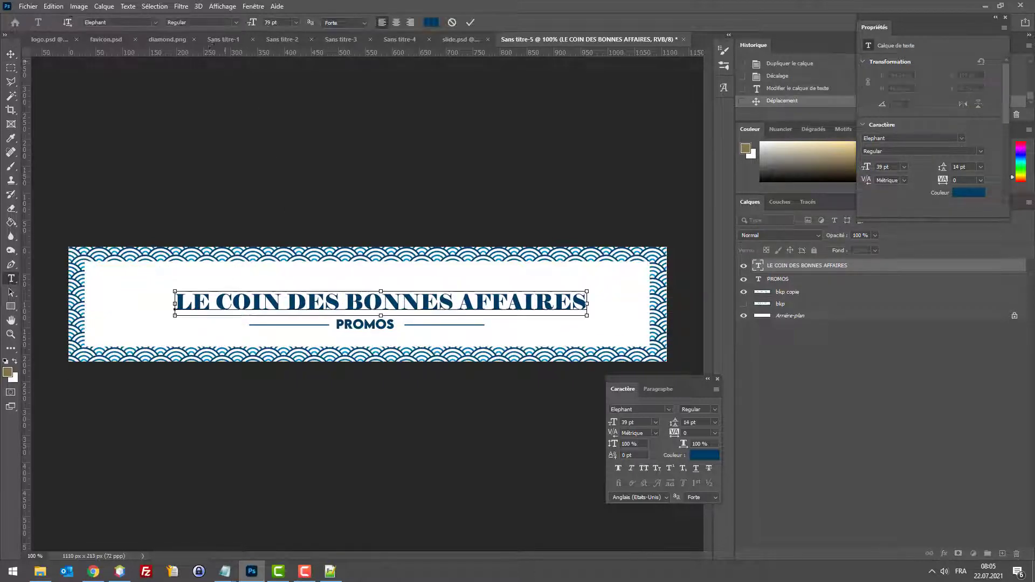
click(118, 23)
key(Down)
key(Down)
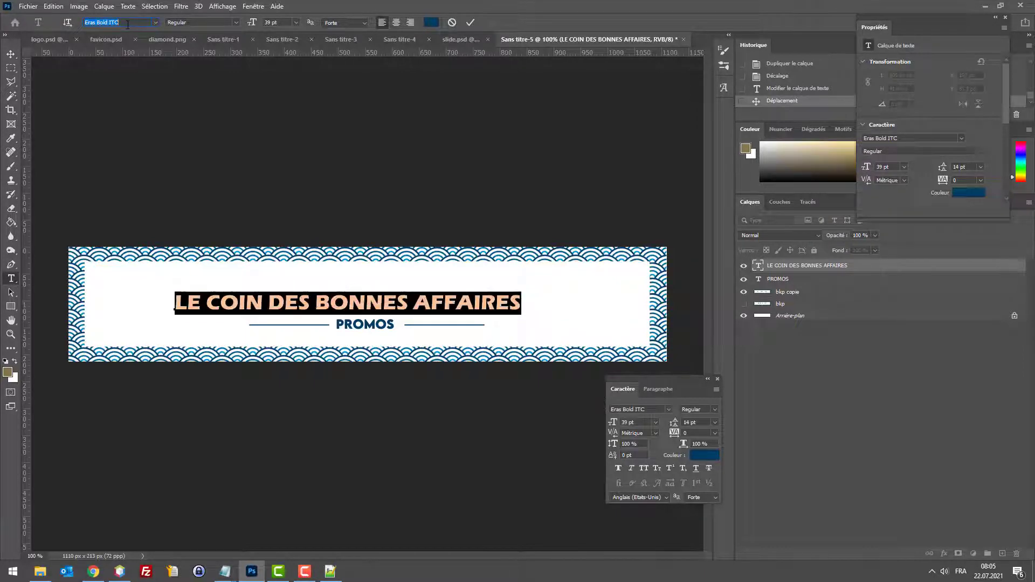
key(Down)
key(Down)
key(Down)
key(Up)
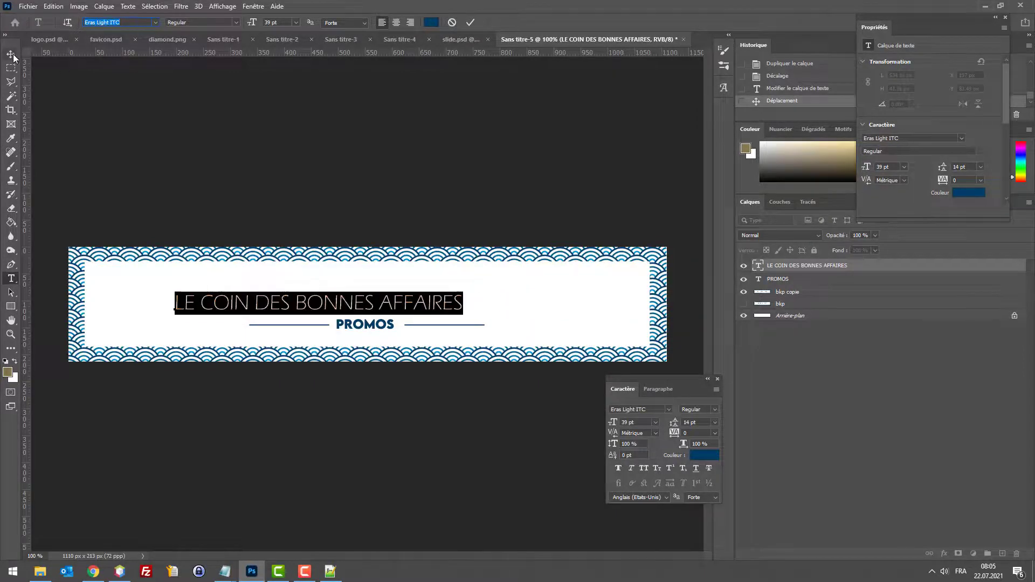
click(12, 55)
key(shift+Right)
key(shift+Right)
key(shift+Right)
key(shift+Right)
key(shift+Right)
key(shift+Right)
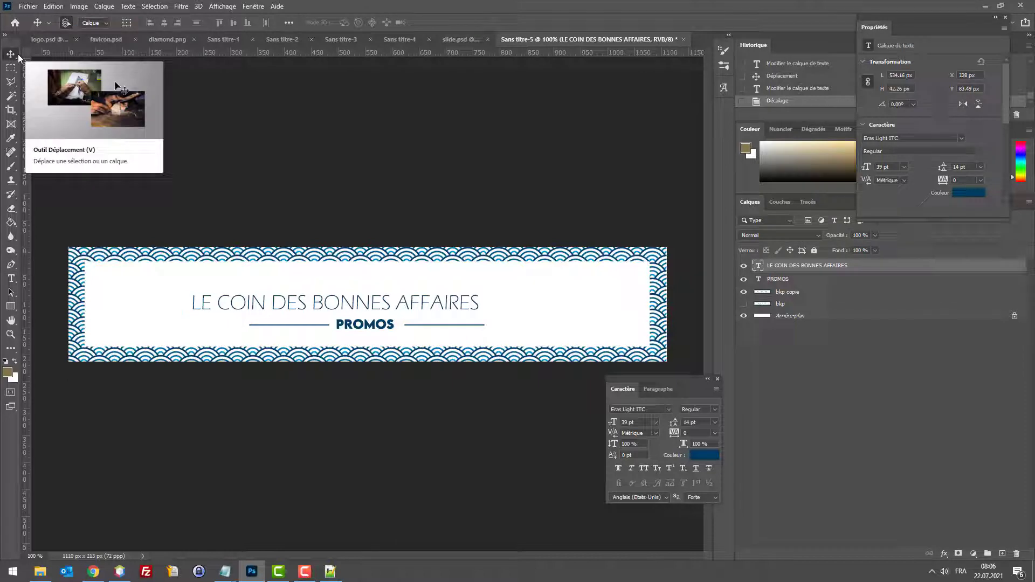
key(shift+Left)
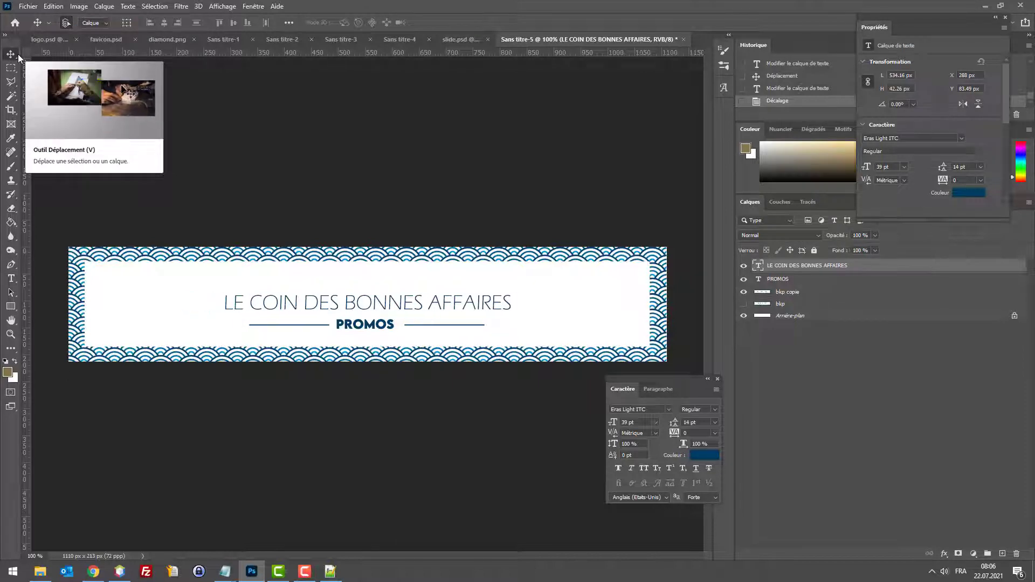
Step: Enlarge the whole title to 46 pt
key(t)
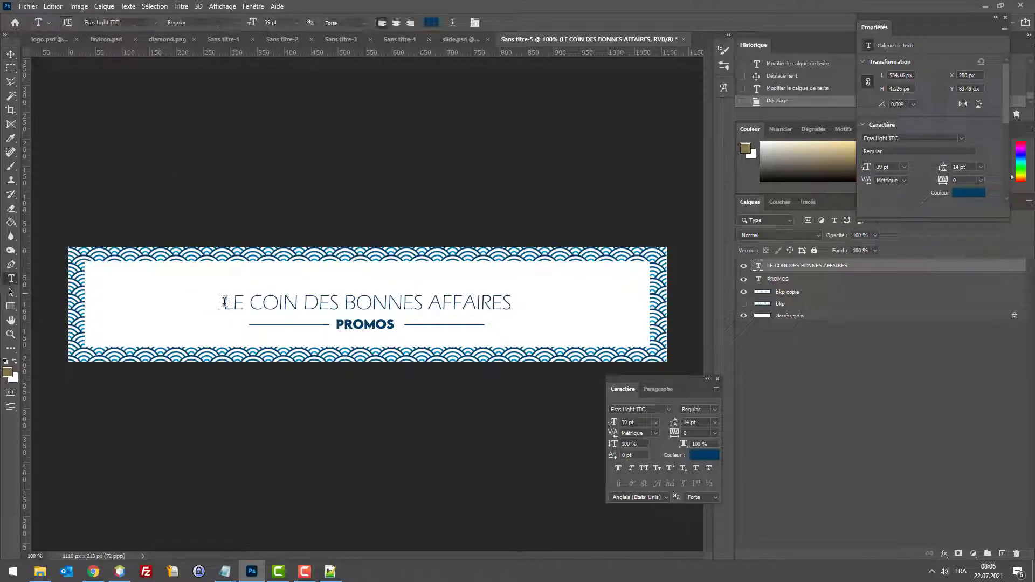
click(413, 303)
key(ctrl+a)
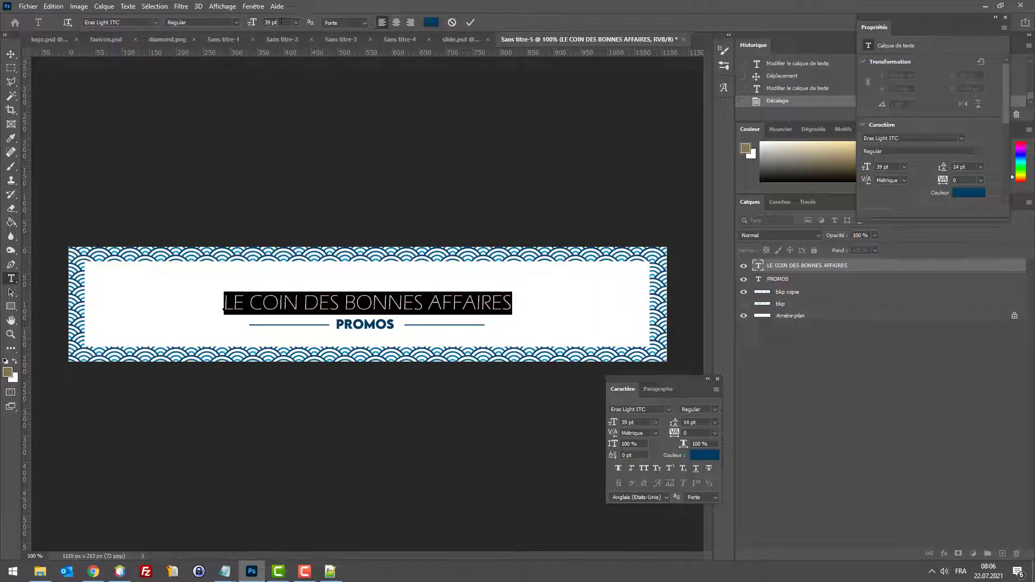
scroll(280, 21, up, 7)
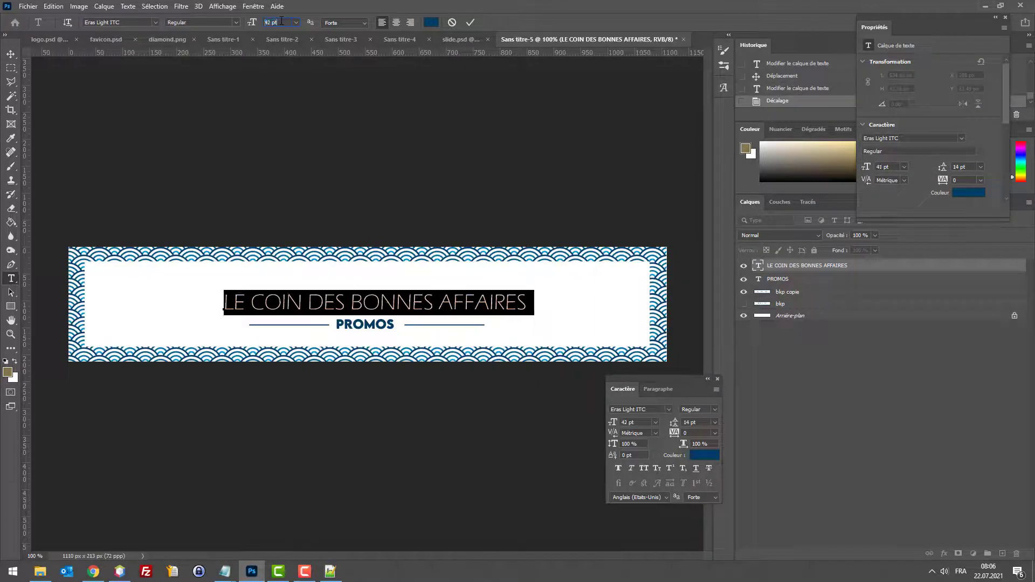
click(15, 57)
Step: Nudge the title pixel by pixel until it is centred above PROMOS
key(shift+Left)
key(shift+Left)
key(shift+Left)
key(Left)
key(Left)
key(Left)
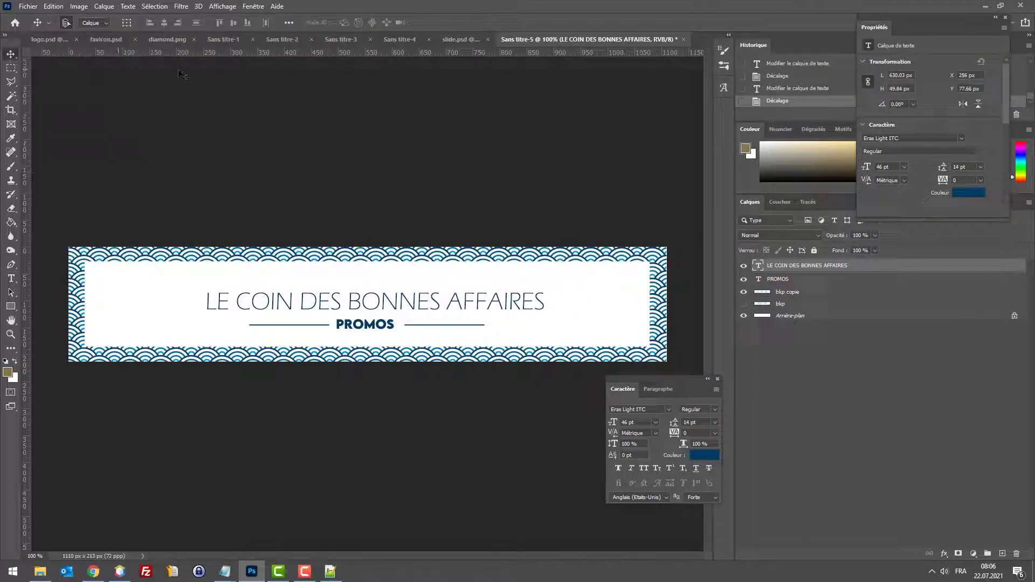
key(Left)
key(Right)
key(Left)
key(Right)
key(Left)
key(Right)
key(Left)
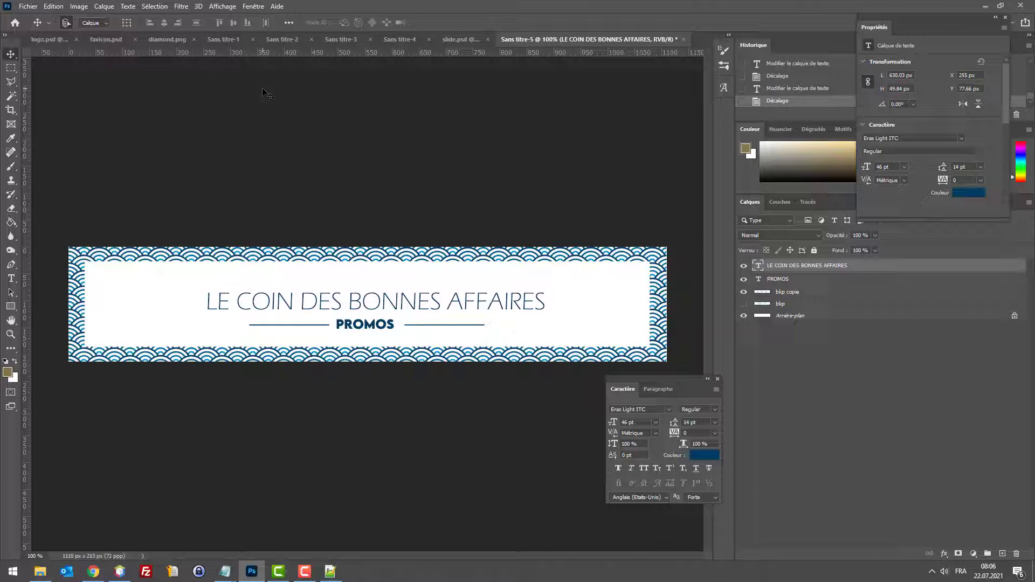
key(Right)
key(Left)
key(Right)
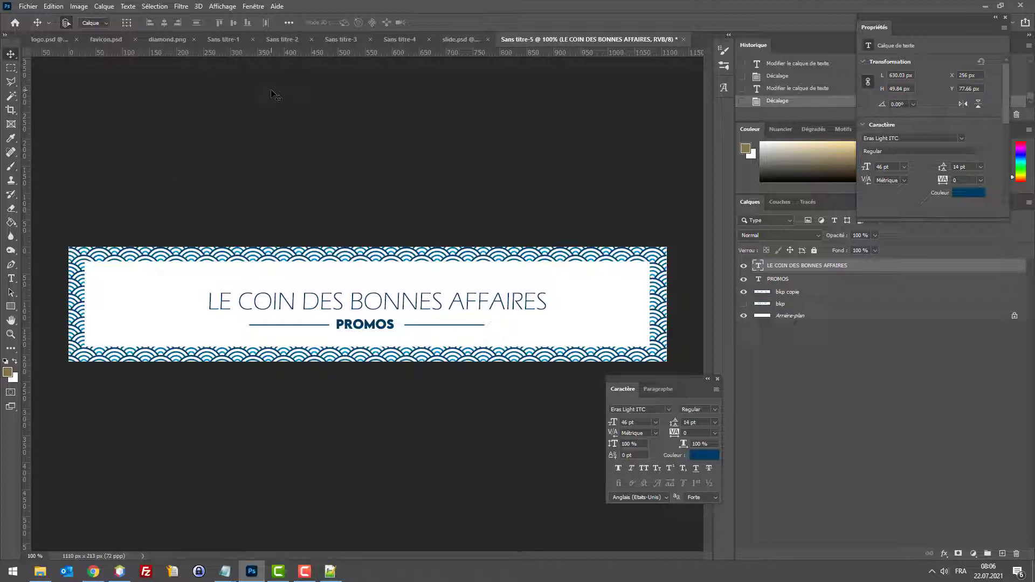
key(Left)
key(Left)
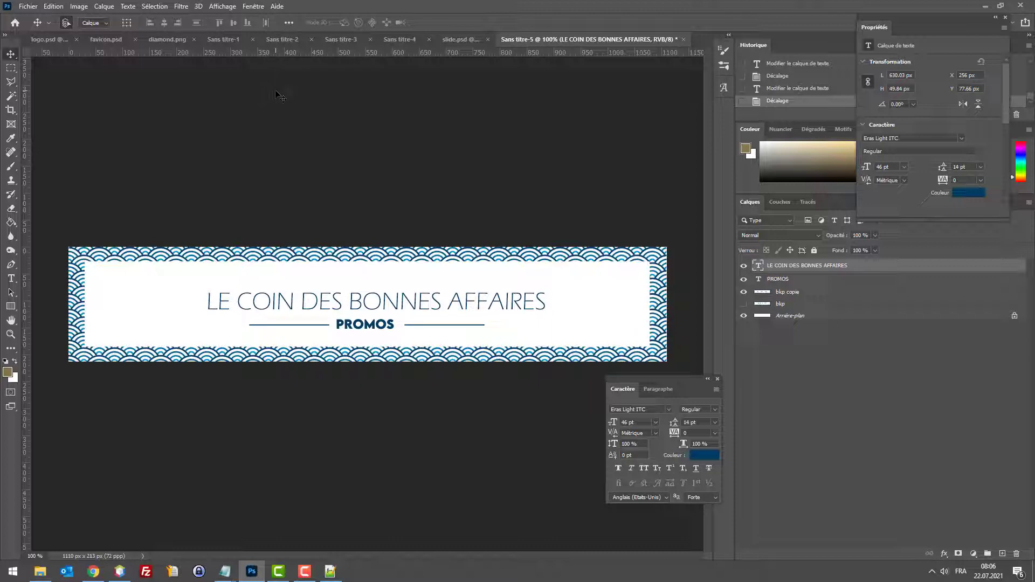
key(Left)
key(Left)
key(Left)
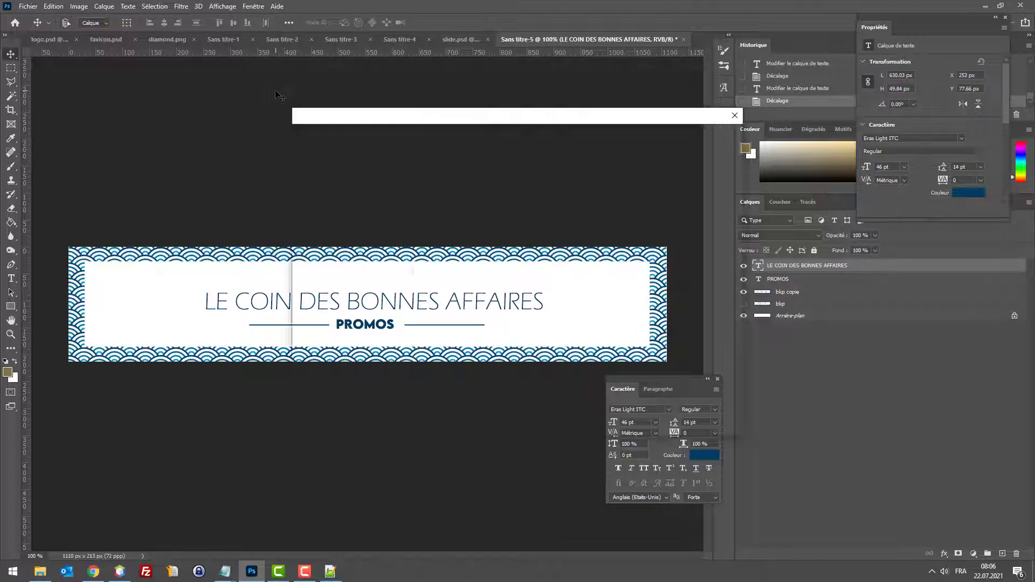
Step: Save the banner as banner-home.psd and export a JPEG copy, banner-home.jpg, to the desktop
click(596, 389)
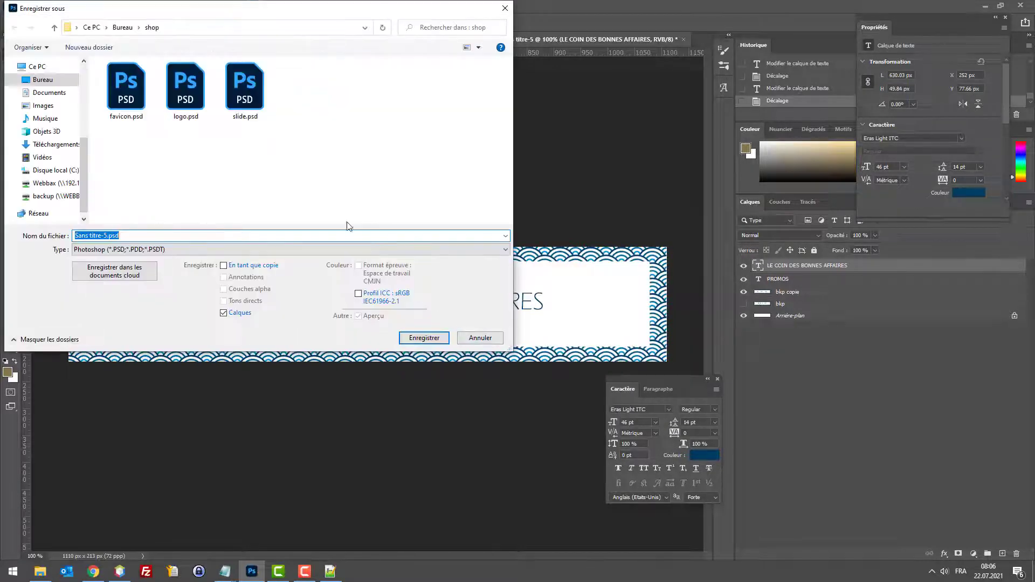
text(bap)
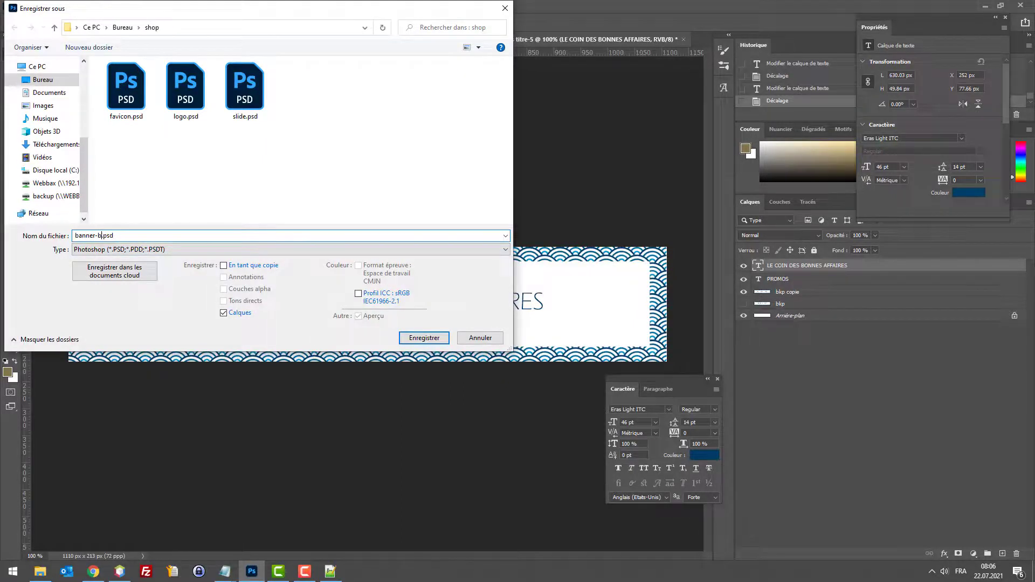
text(ner-footer)
key(Return)
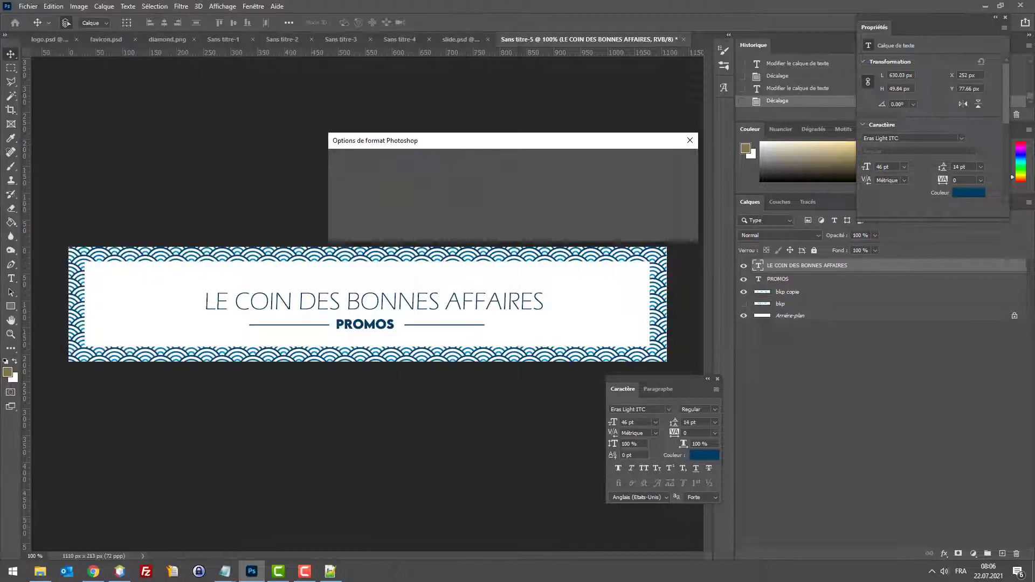
key(Return)
key(ctrl+alt+shift+s)
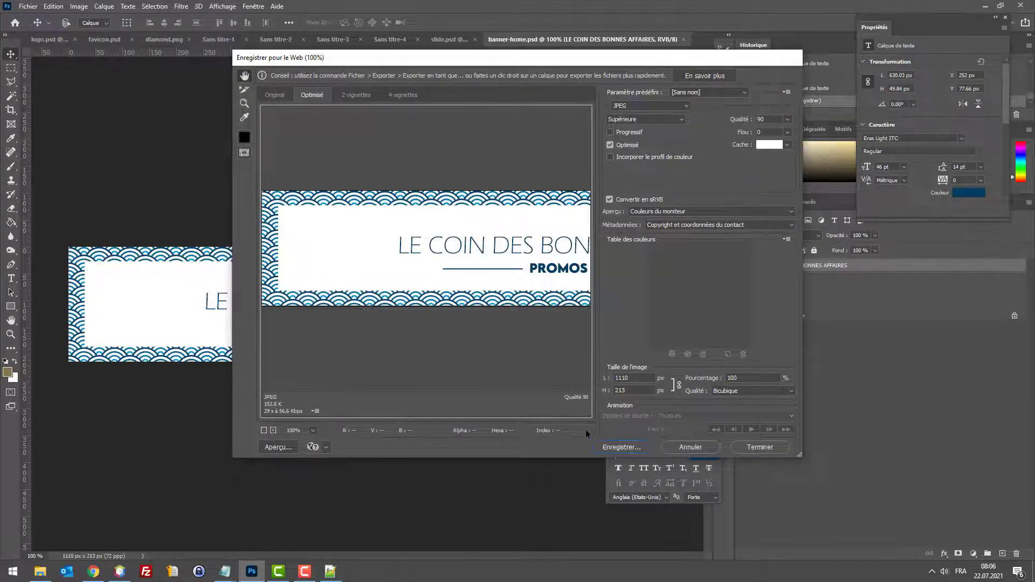
click(613, 448)
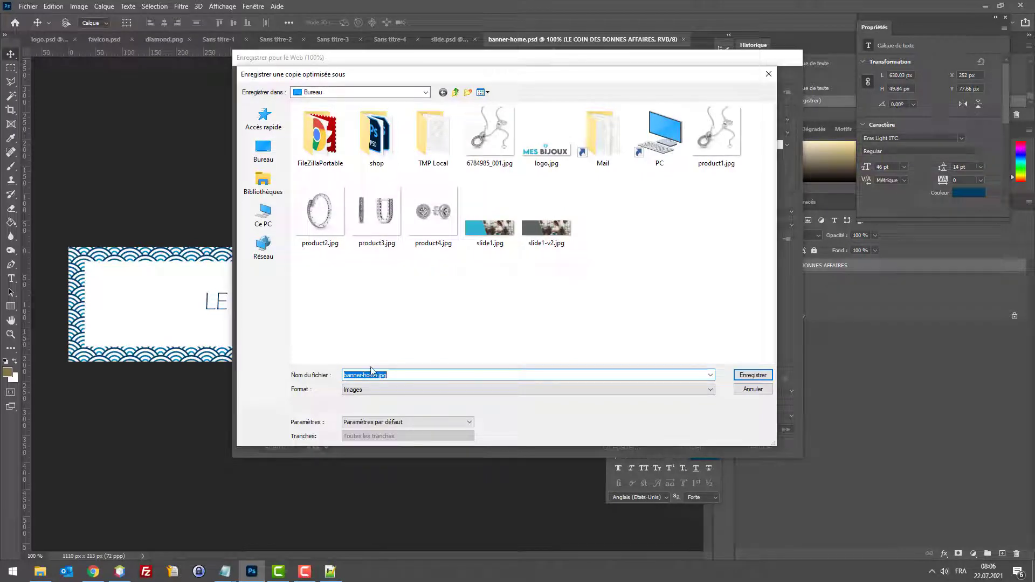
click(752, 375)
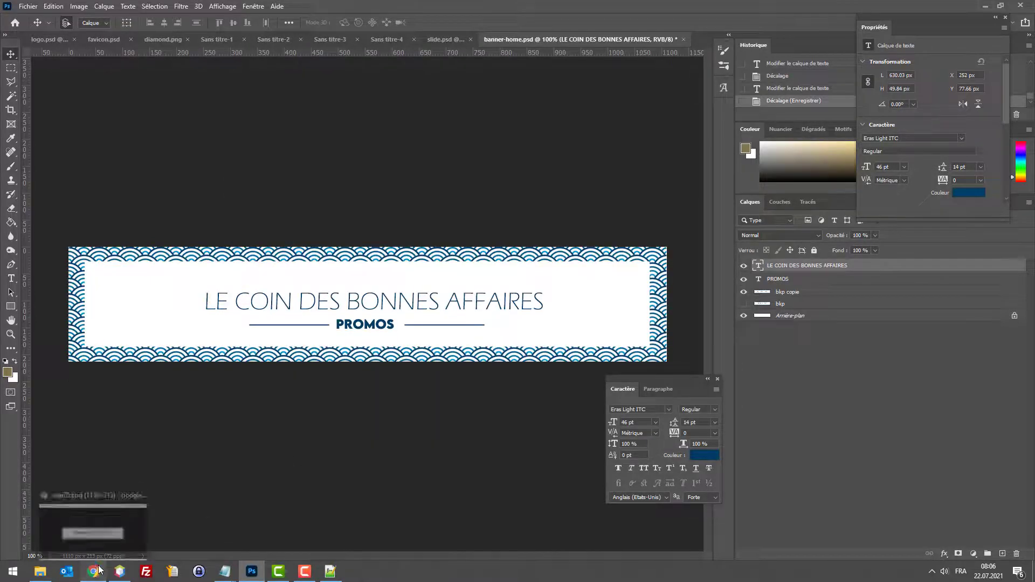
Step: Nudge the title slightly up and re-export, replacing the existing banner-home.jpg
key(Up)
key(Up)
key(Up)
key(Up)
key(Up)
key(Up)
key(Up)
key(Up)
key(Up)
key(Up)
key(Up)
key(Up)
key(Up)
key(Up)
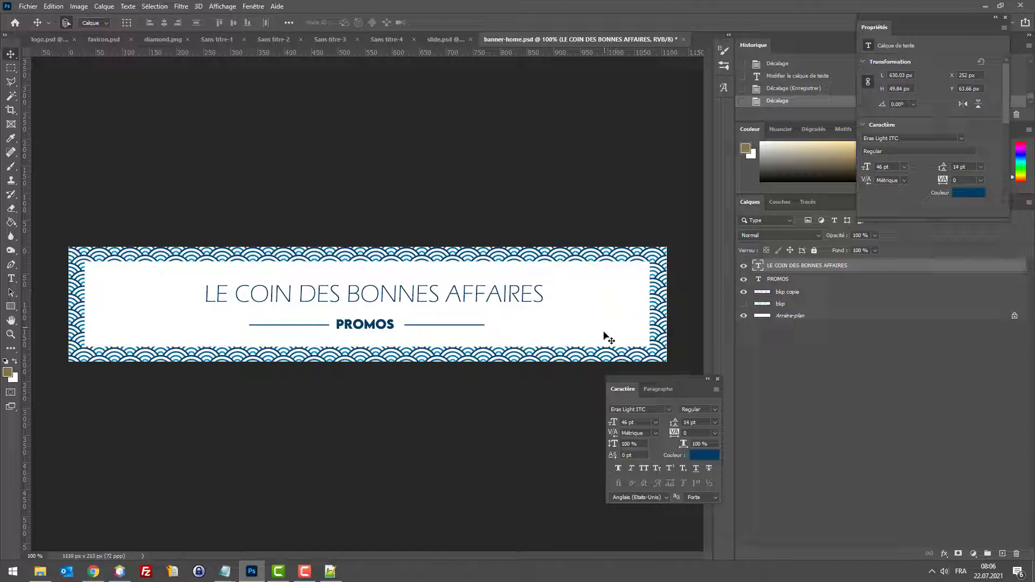
key(ctrl+alt+shift+s)
click(621, 447)
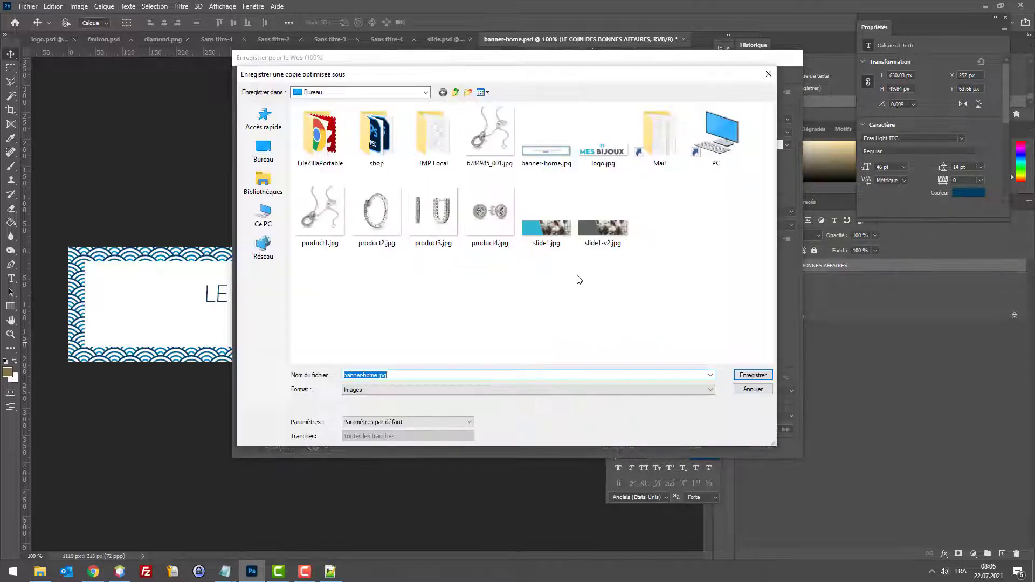
double_click(546, 145)
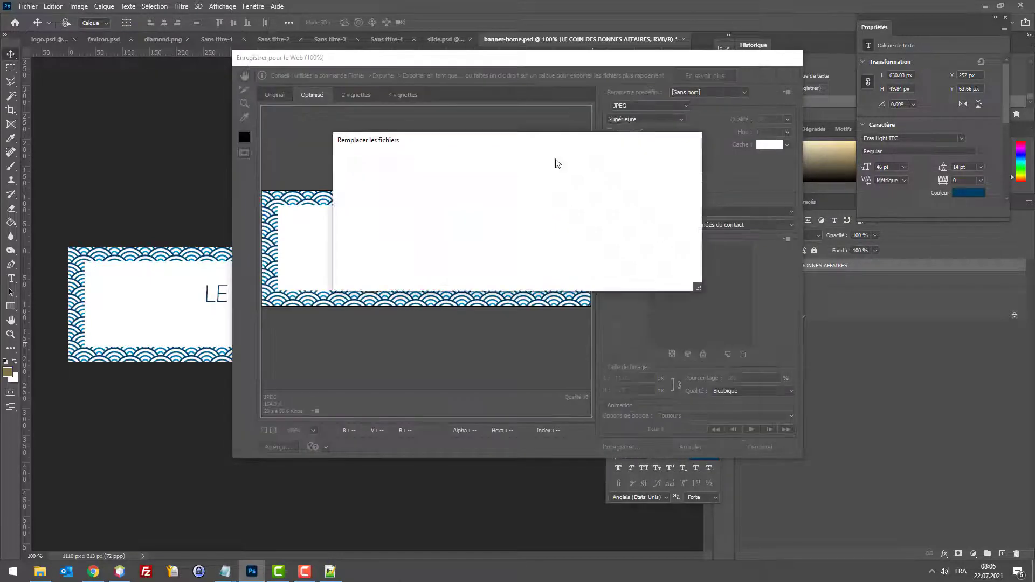
click(593, 278)
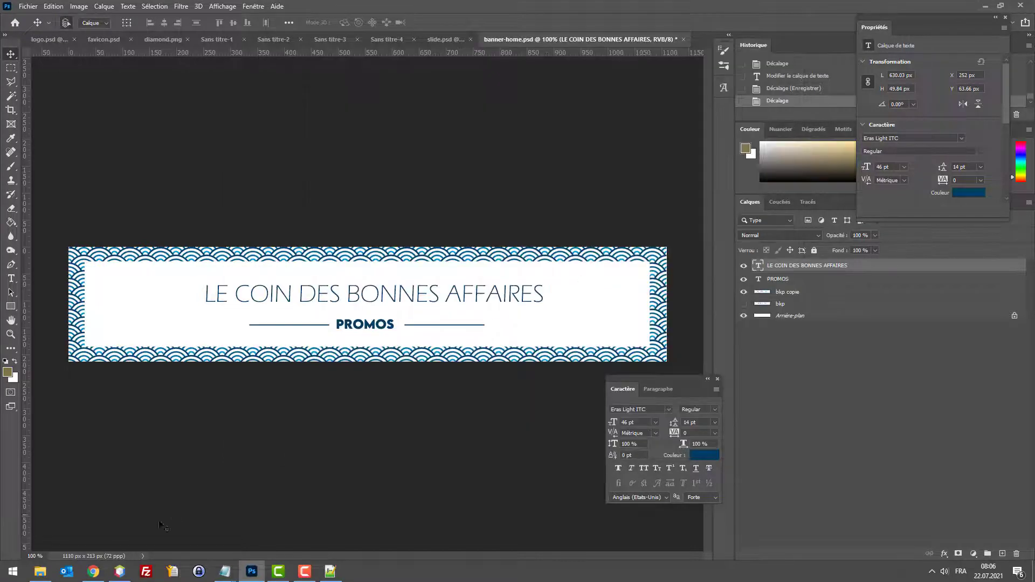
click(94, 571)
Step: Search the PrestaShop module manager for the Bannière module
click(439, 8)
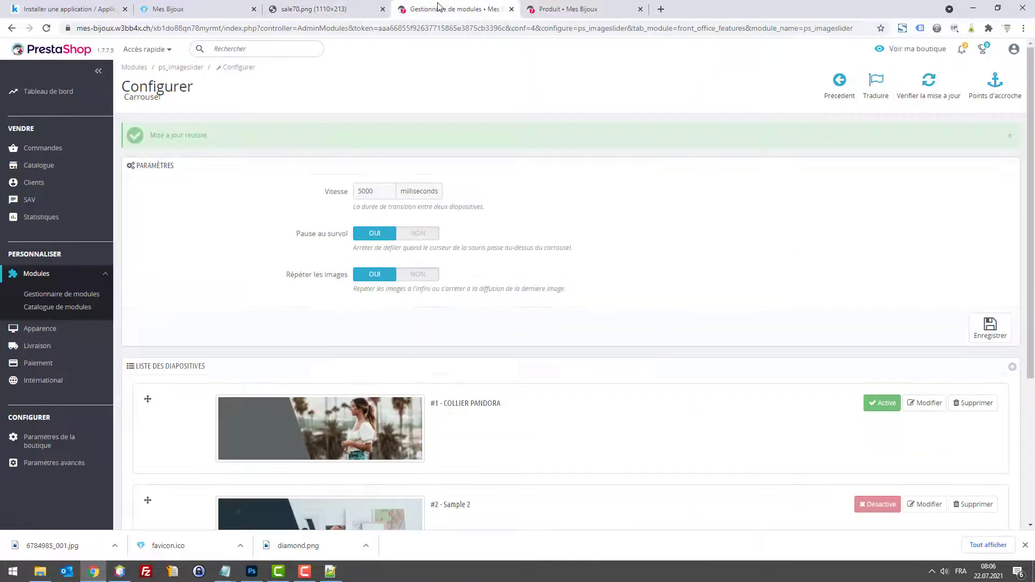
click(64, 294)
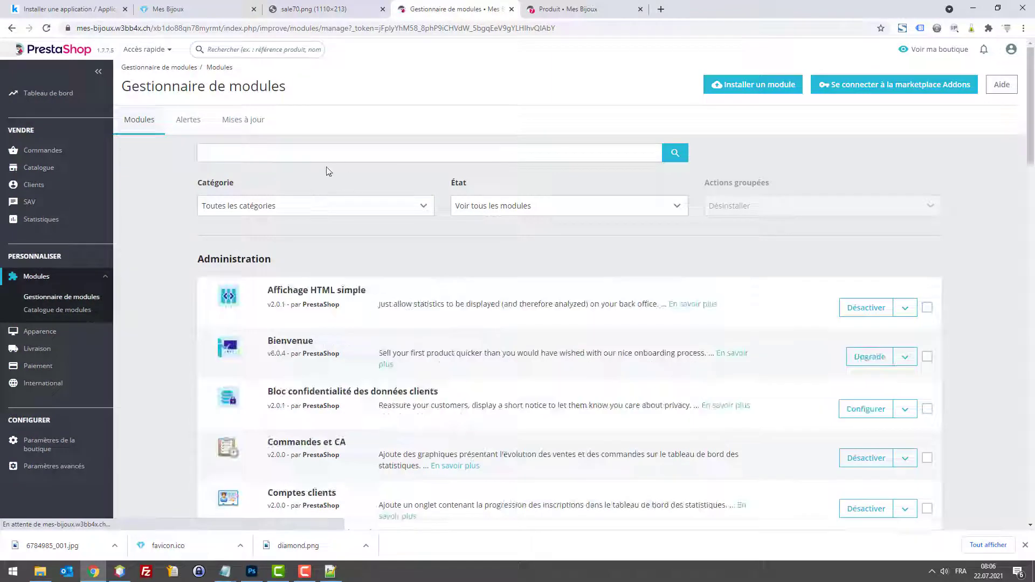
click(309, 152)
text(banner)
key(Return)
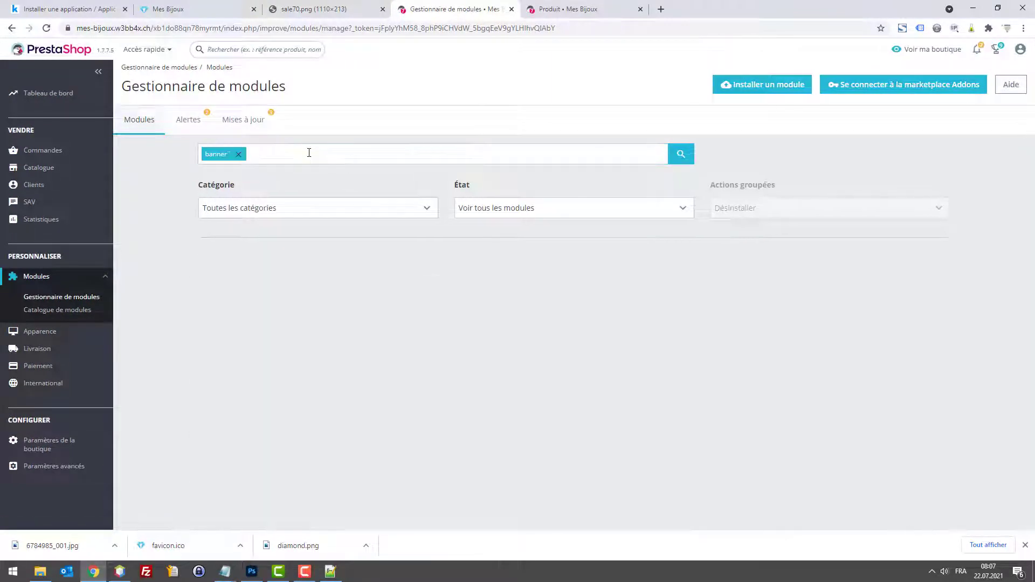
click(238, 154)
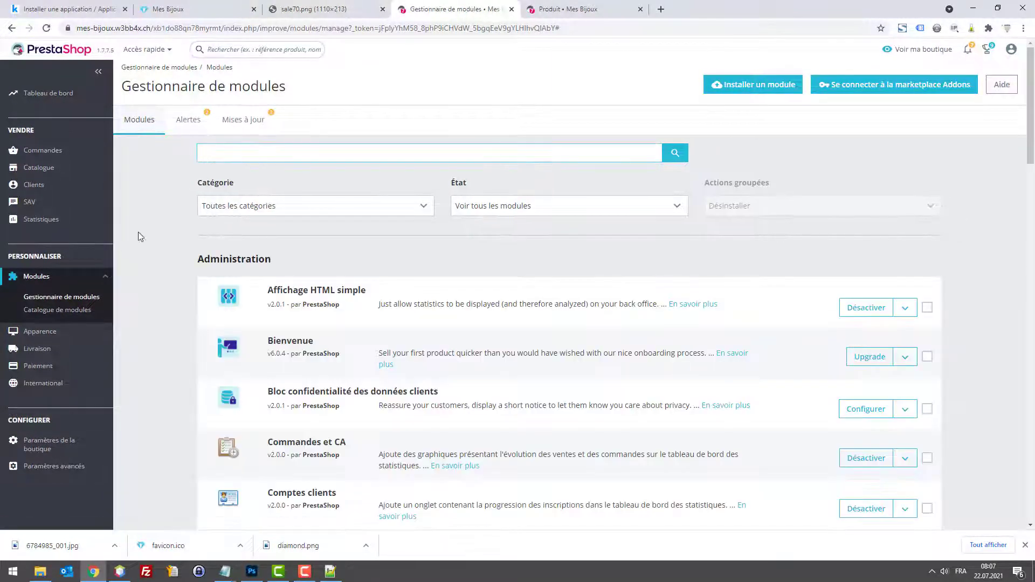
text(bannière)
key(Return)
Step: Upload banner-home.jpg as the Bannière module's image and save it
click(857, 308)
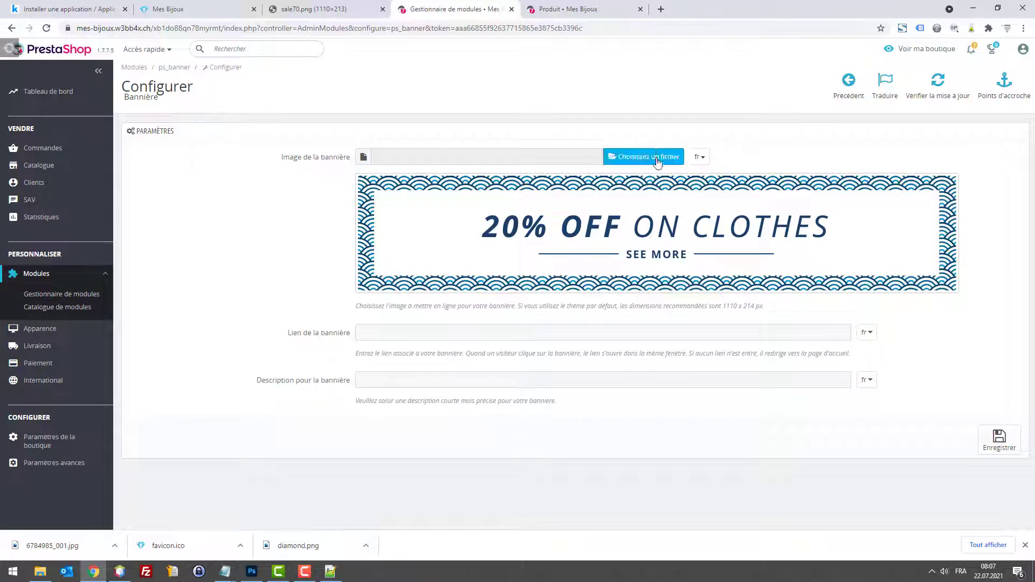
click(643, 156)
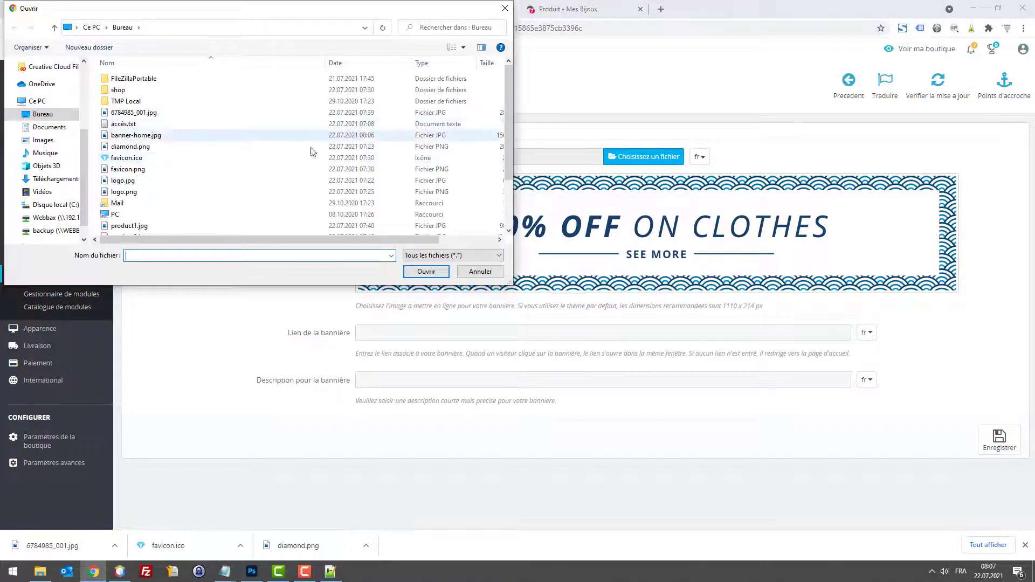
scroll(151, 194, down, 2)
scroll(151, 200, up, 2)
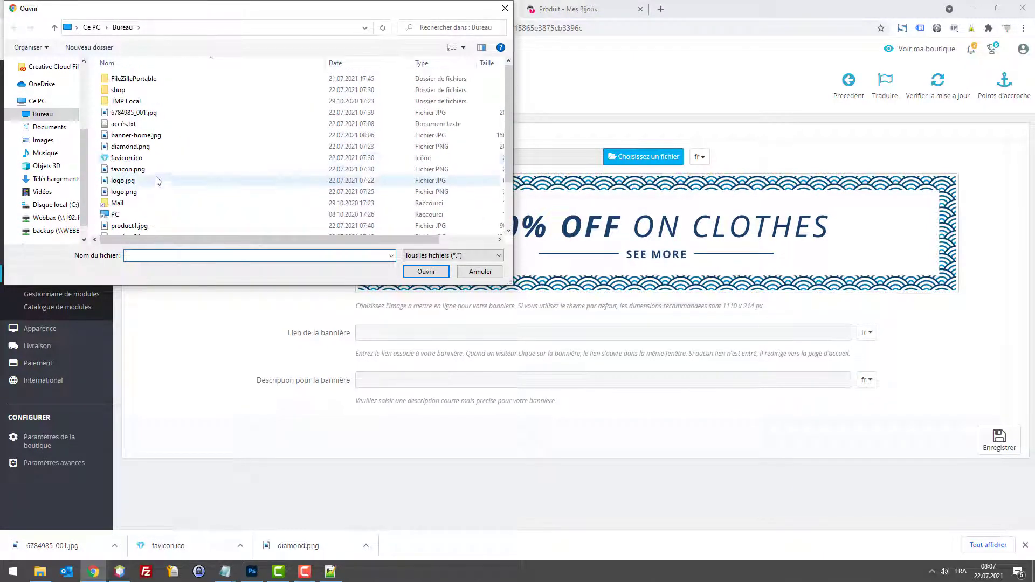
double_click(169, 135)
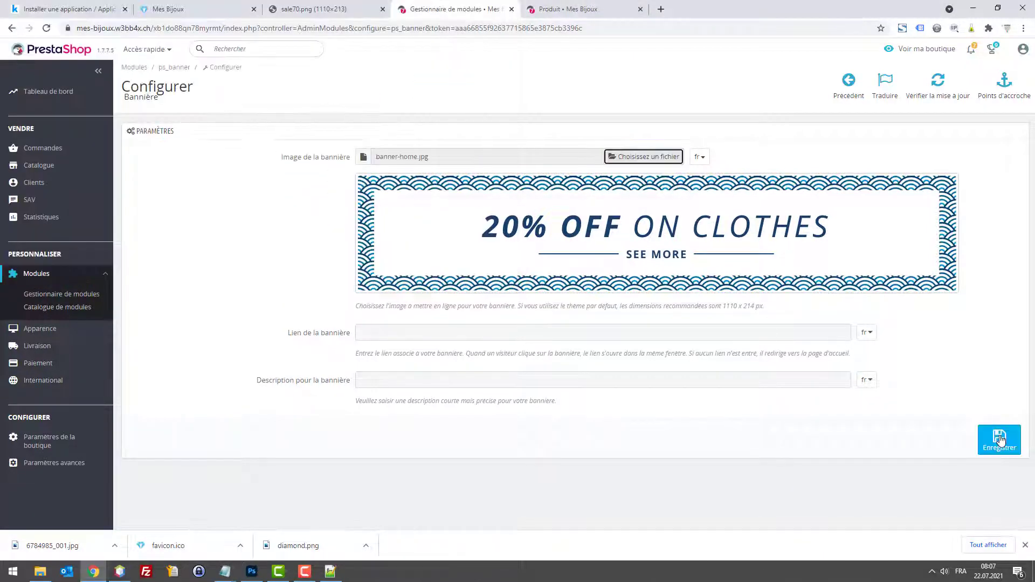
click(999, 438)
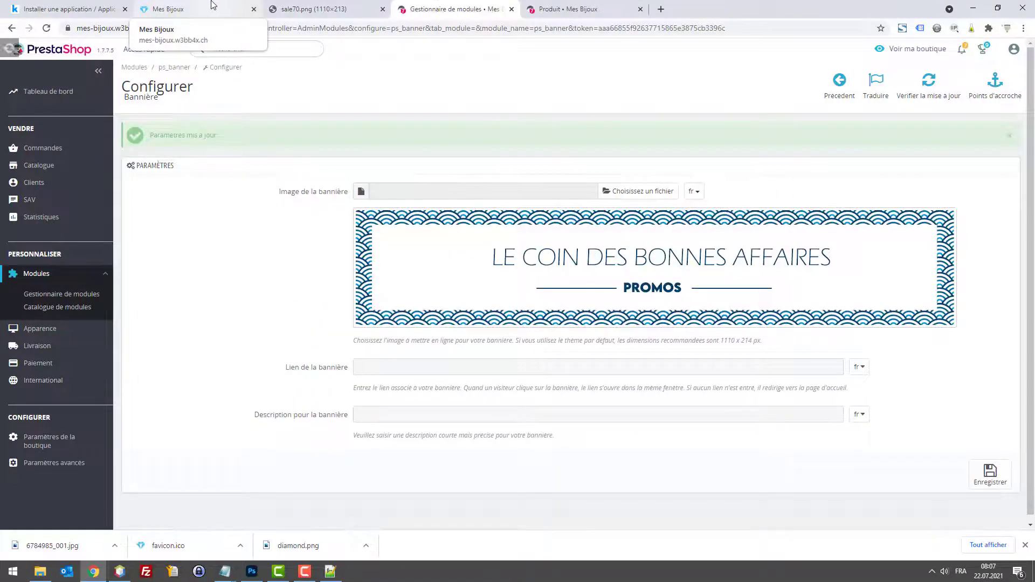
Step: Review the storefront home page banner and its footer links
click(216, 8)
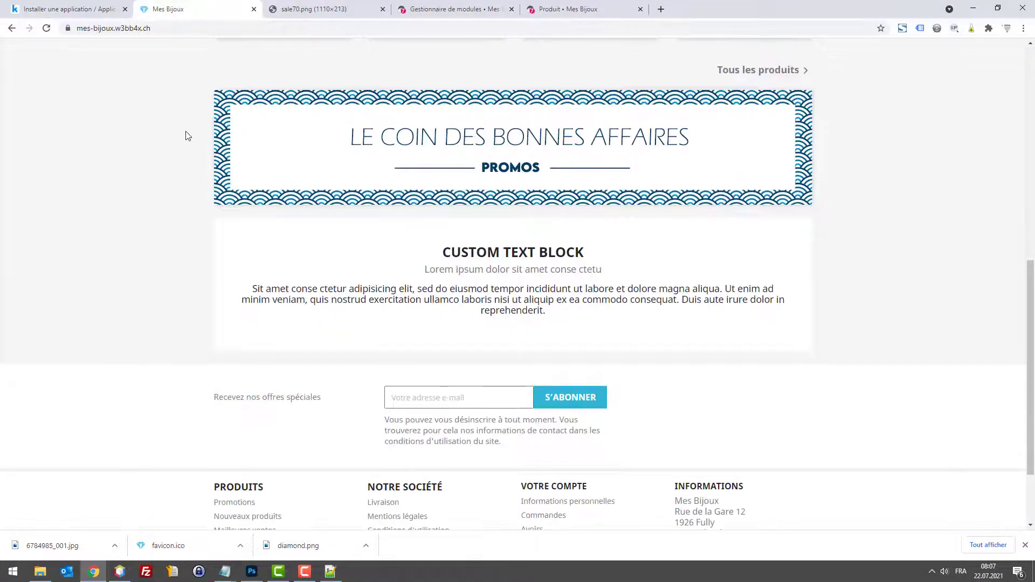
scroll(185, 134, up, 10)
scroll(761, 193, down, 4)
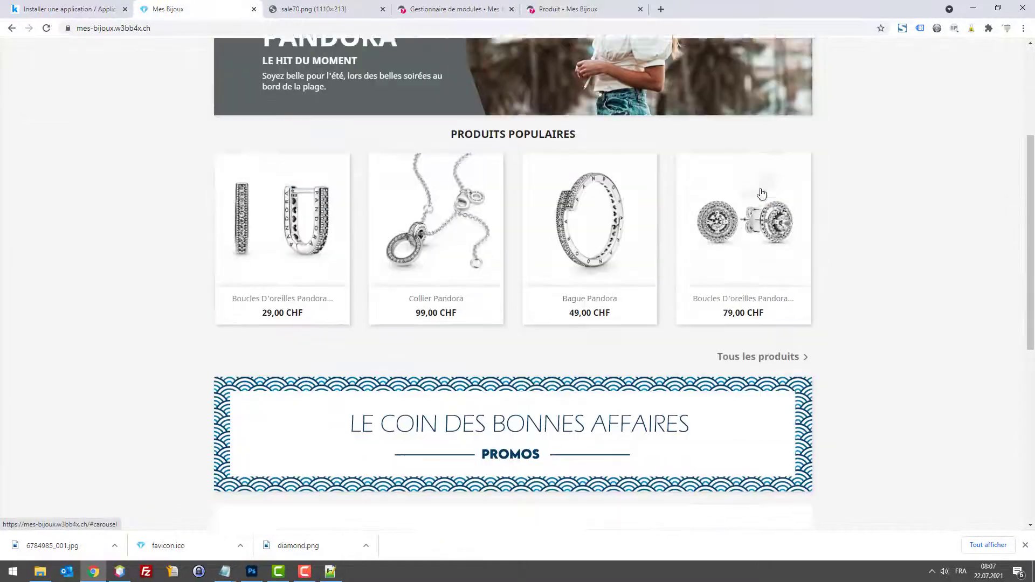
scroll(846, 290, down, 1)
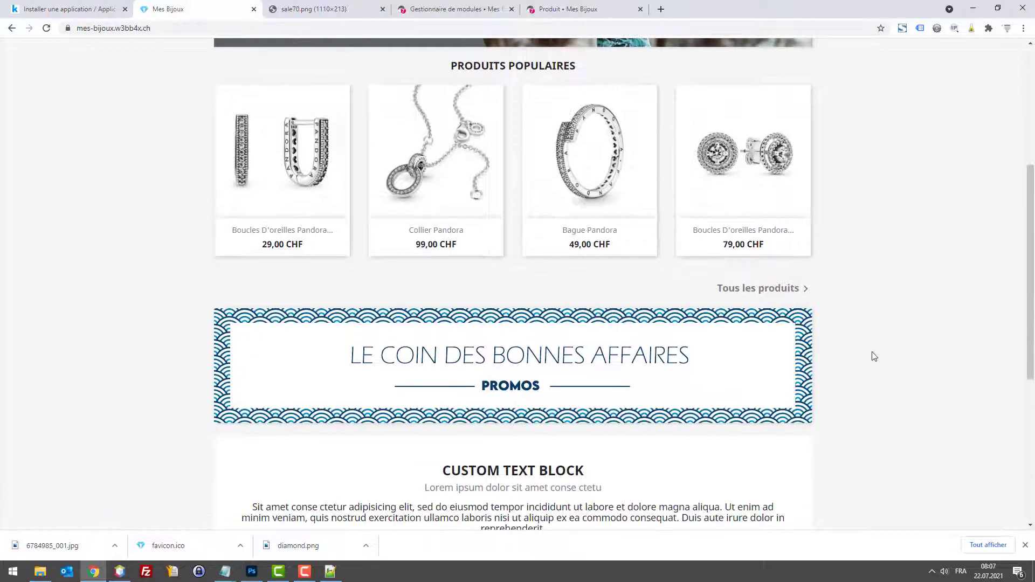
scroll(592, 377, down, 3)
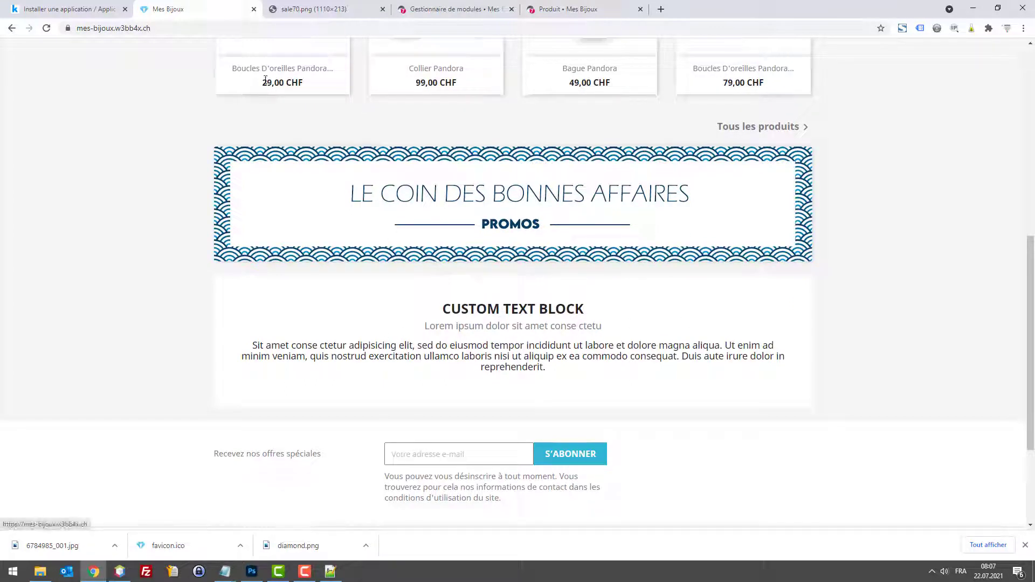
click(445, 9)
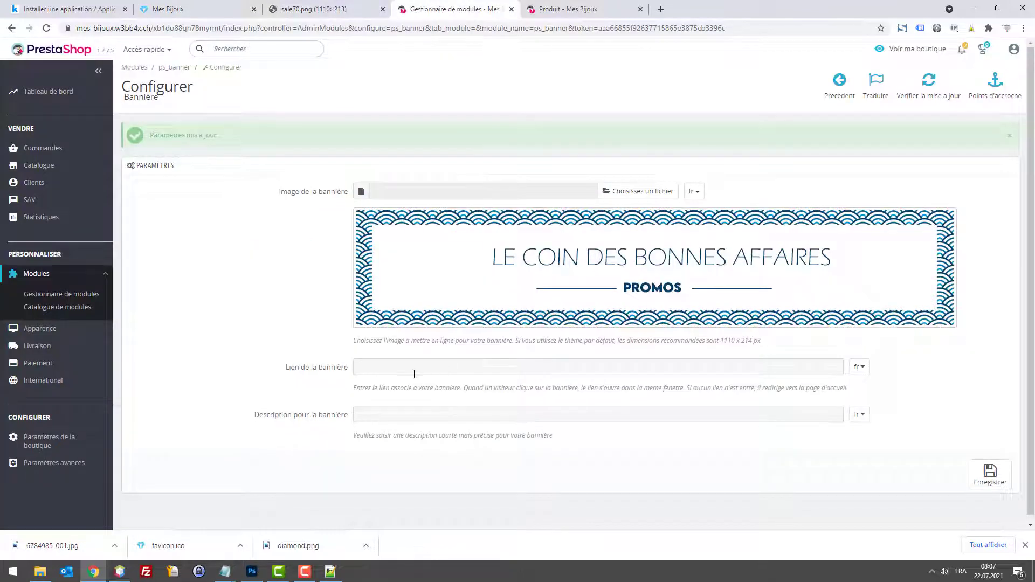
click(168, 9)
scroll(135, 227, down, 3)
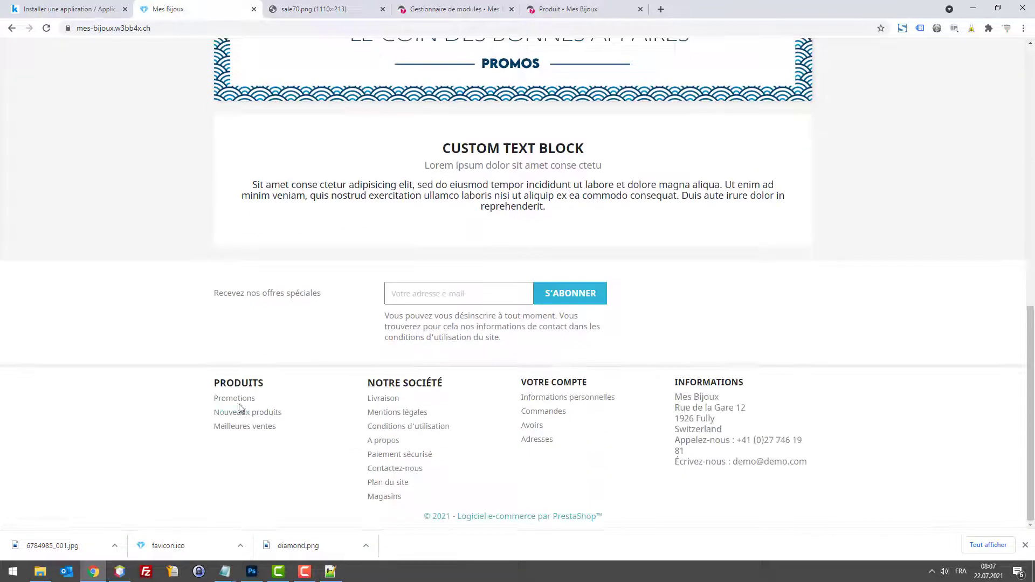
Step: Copy the Promotions footer link address and save it as the banner's link
right_click(237, 399)
click(253, 462)
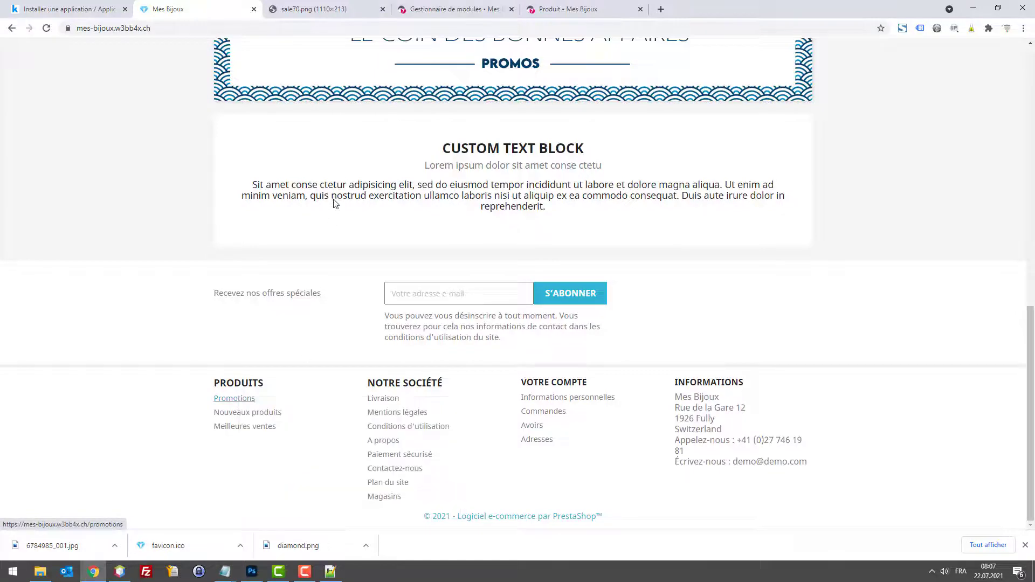
key(ctrl+4)
text(https://mes-bijoux.w3bb4x.ch/promotions)
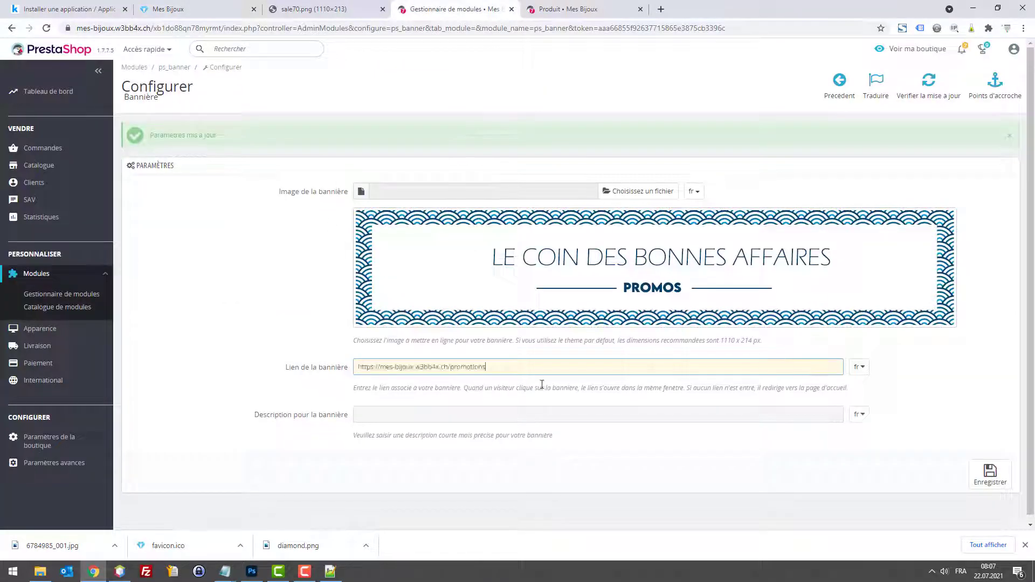
click(982, 474)
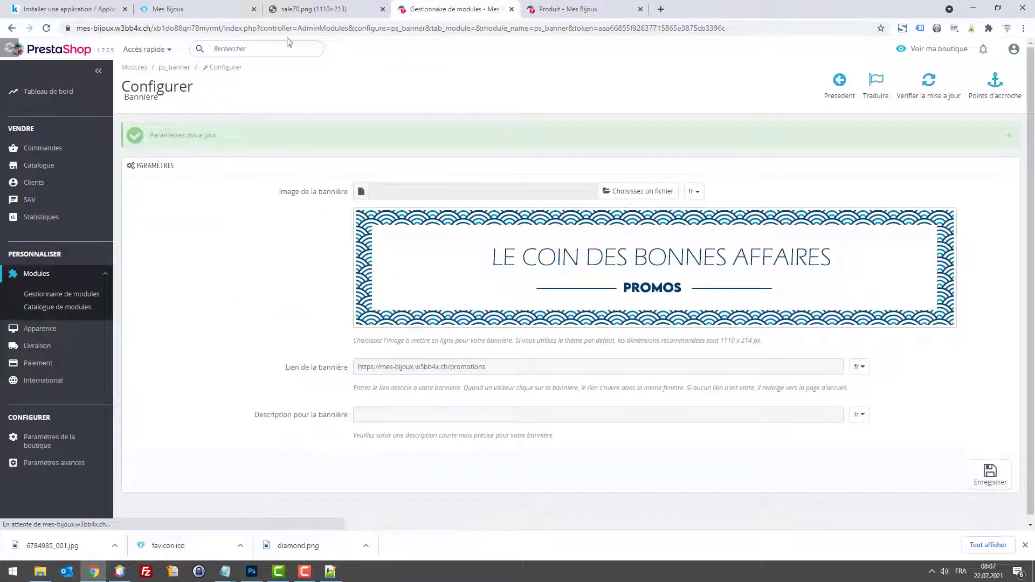
Step: Test the PROMOS banner link on the storefront, then return to the installed modules list
click(225, 9)
click(437, 104)
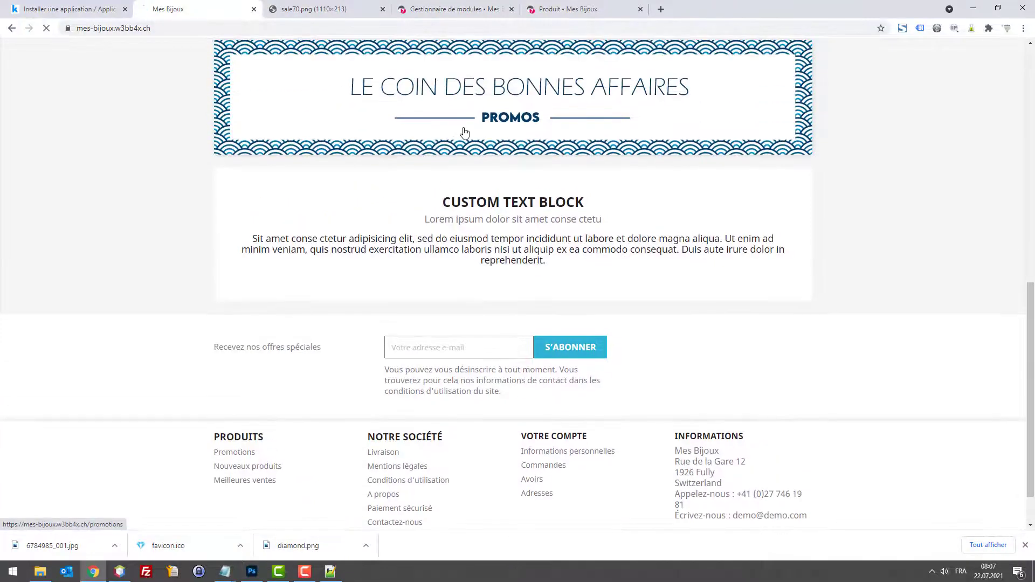
click(10, 28)
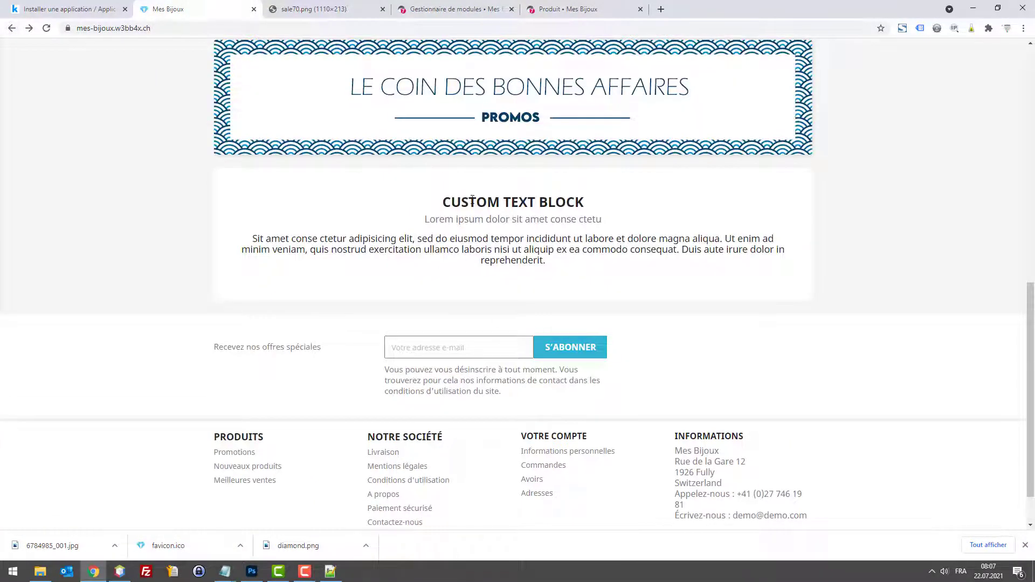
drag(569, 249, 507, 174)
click(442, 9)
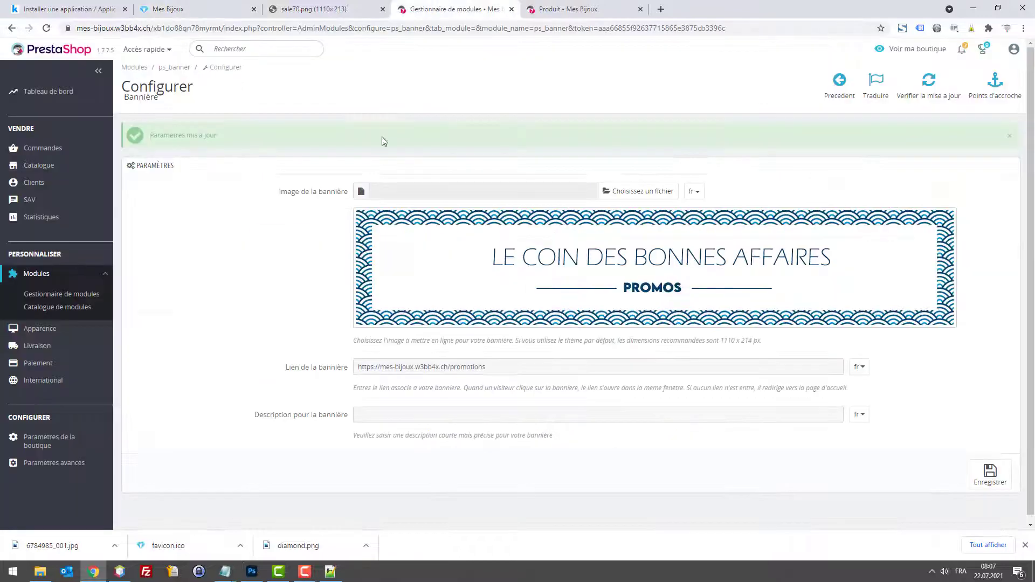
click(66, 296)
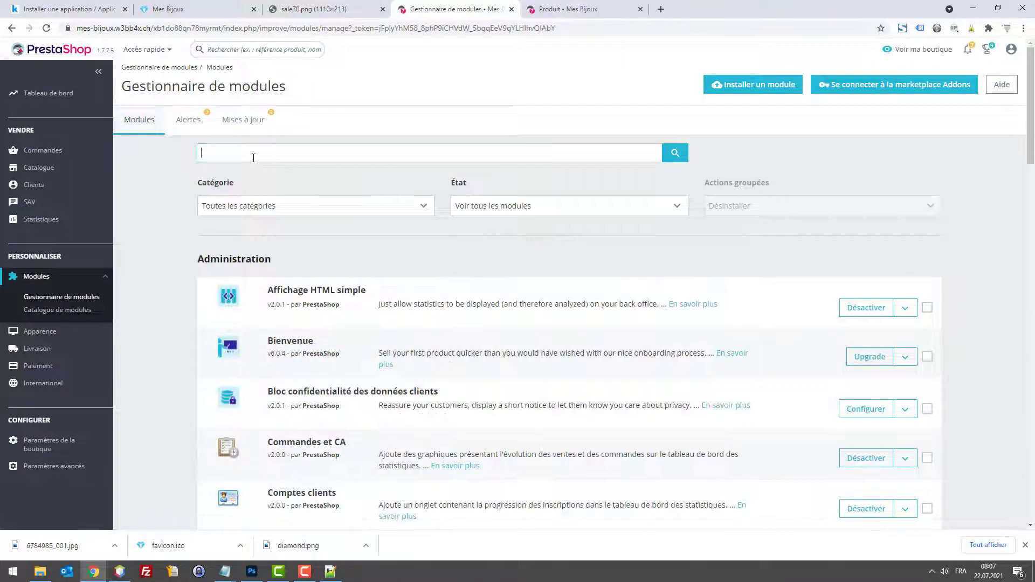
Step: Filter modules by 'custom' and open the custom text blocks module's settings
click(253, 155)
text(cust)
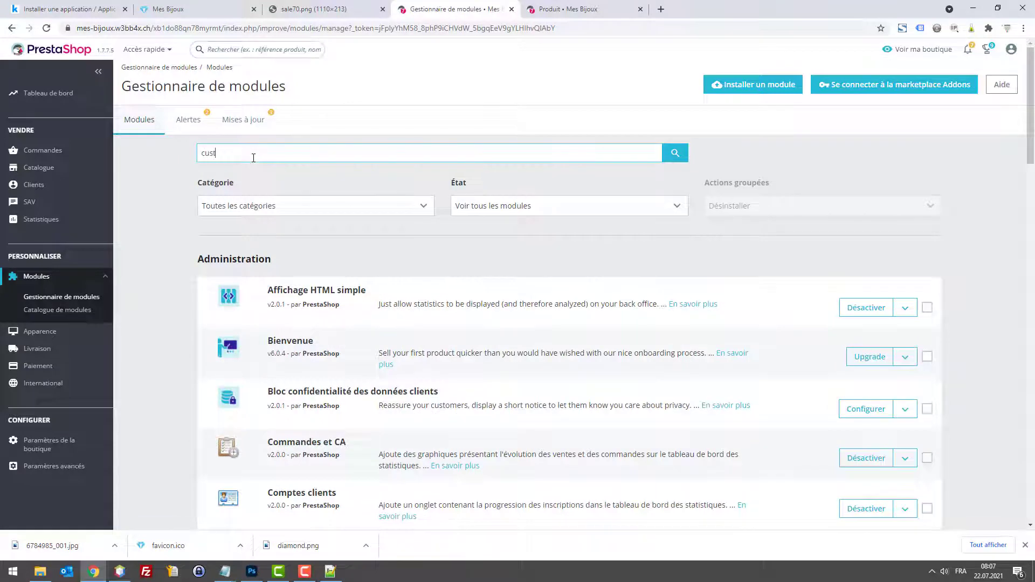
text(om)
key(Return)
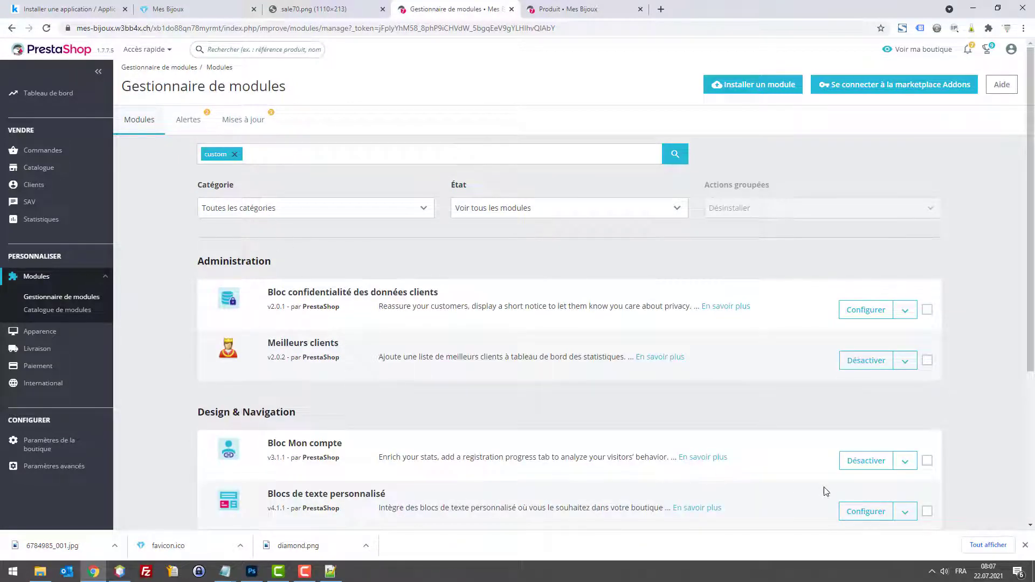
click(865, 511)
drag(423, 4, 293, 6)
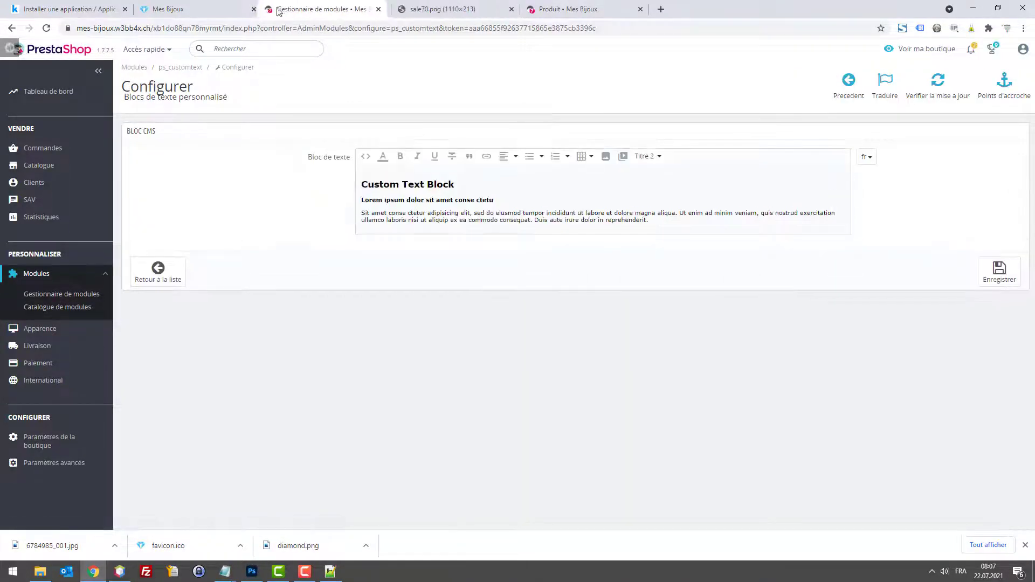
Step: Change the heading to 'Votre spécialiste des bijoux Pandora' and start replacing the subtitle line
mouse_move(455, 184)
mouse_down()
mouse_move(360, 183)
mouse_move(456, 185)
mouse_up()
text(Votre spéca)
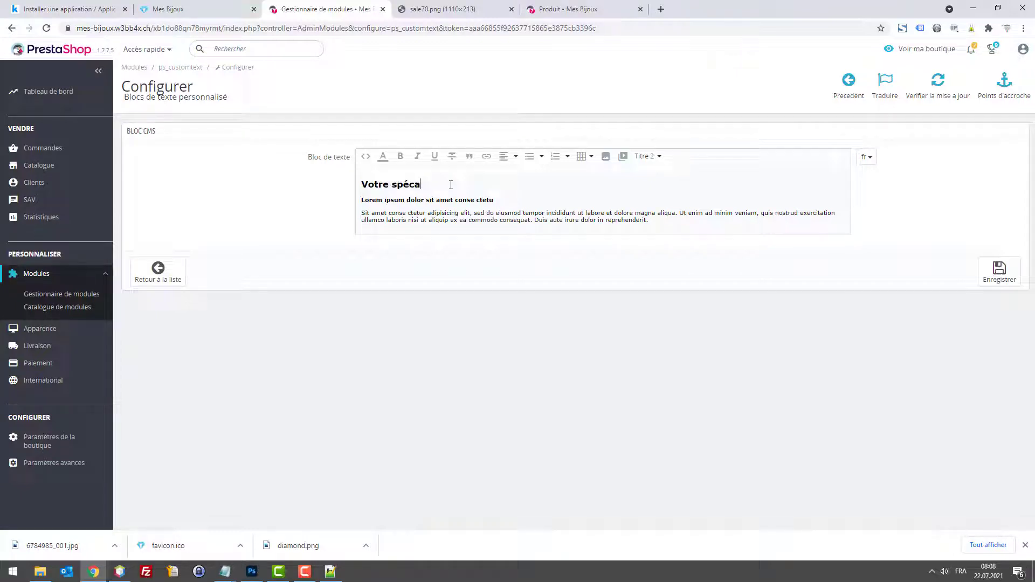
key(BackSpace)
text(ialiste des bijoux Pandora)
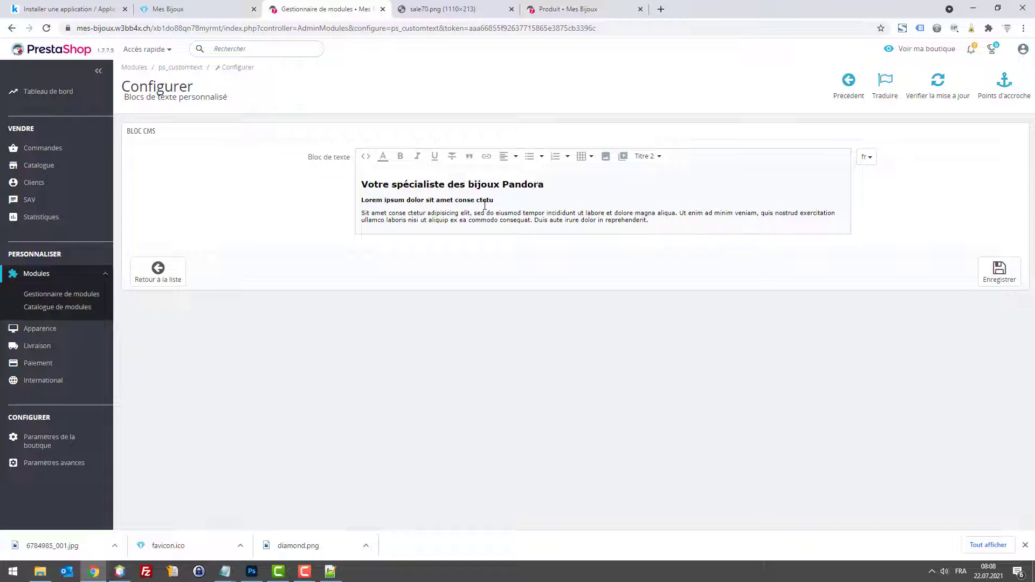
drag(494, 200, 360, 200)
text(depuis)
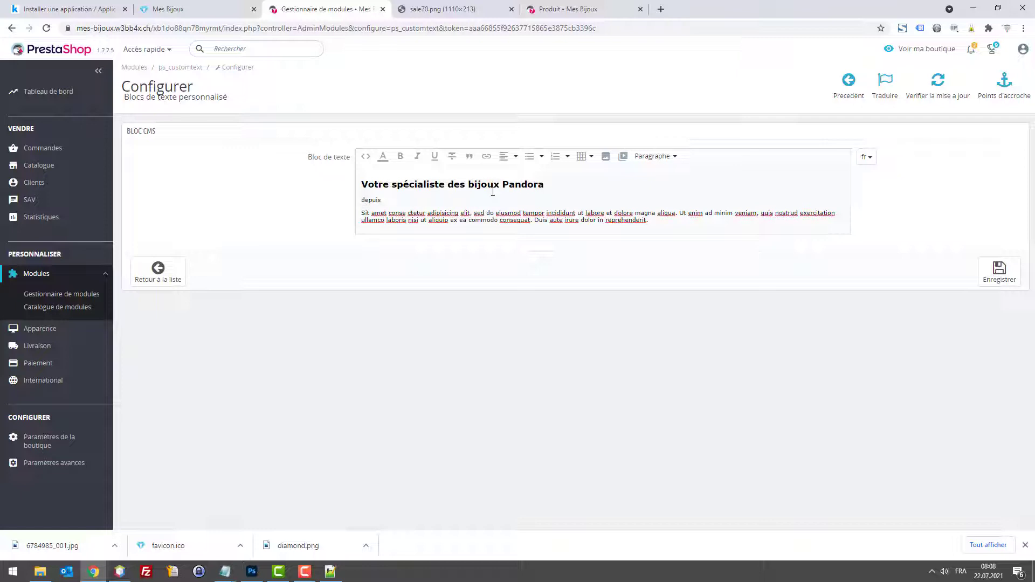
key(ctrl+z)
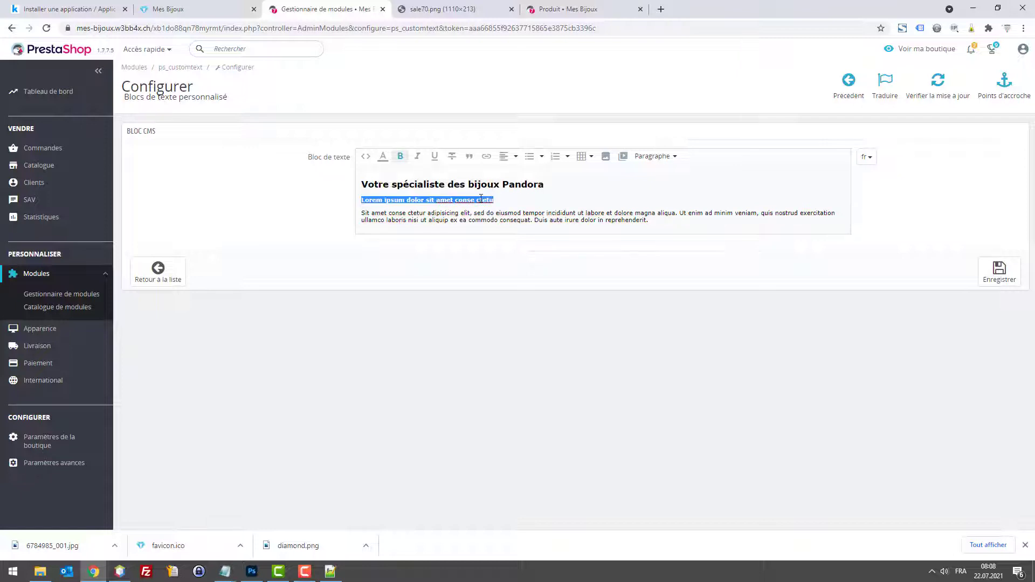
click(481, 200)
drag(490, 201, 360, 200)
text(L)
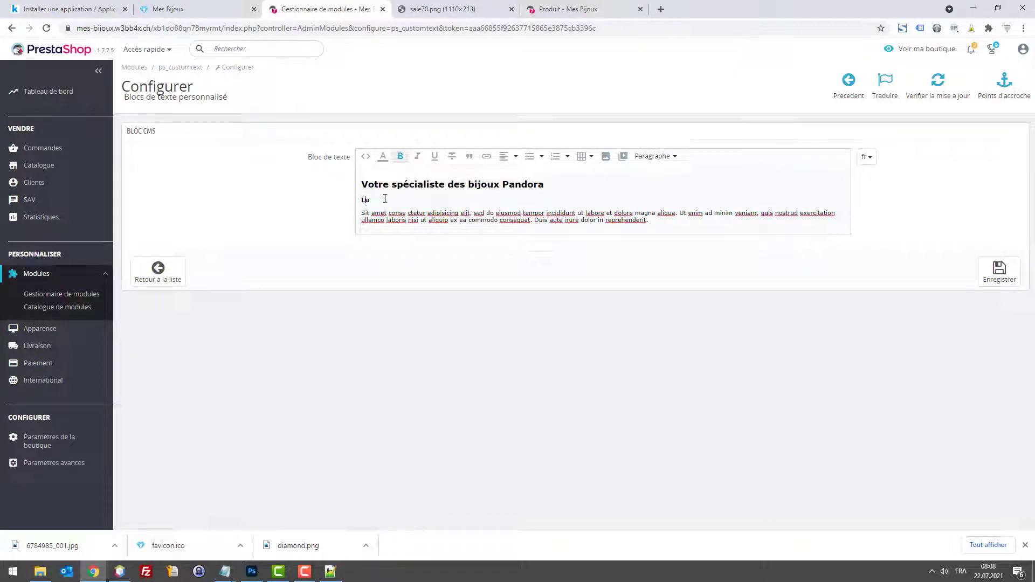
key(ctrl+t)
Step: Search Google for 'pandora création', then refine the query to 'pandora date création'
text(panbdo)
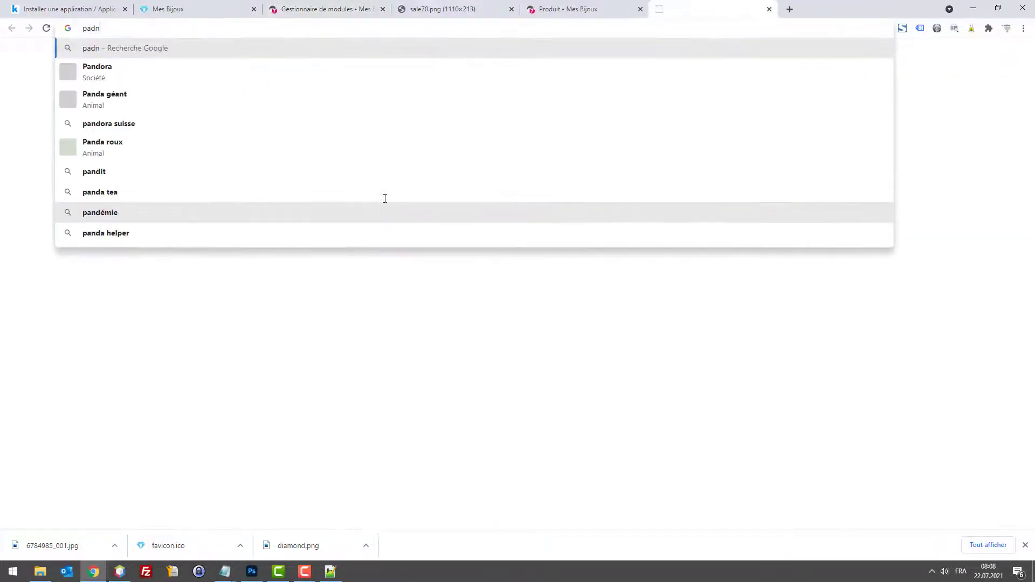
key(BackSpace)
key(BackSpace)
key(BackSpace)
text(d)
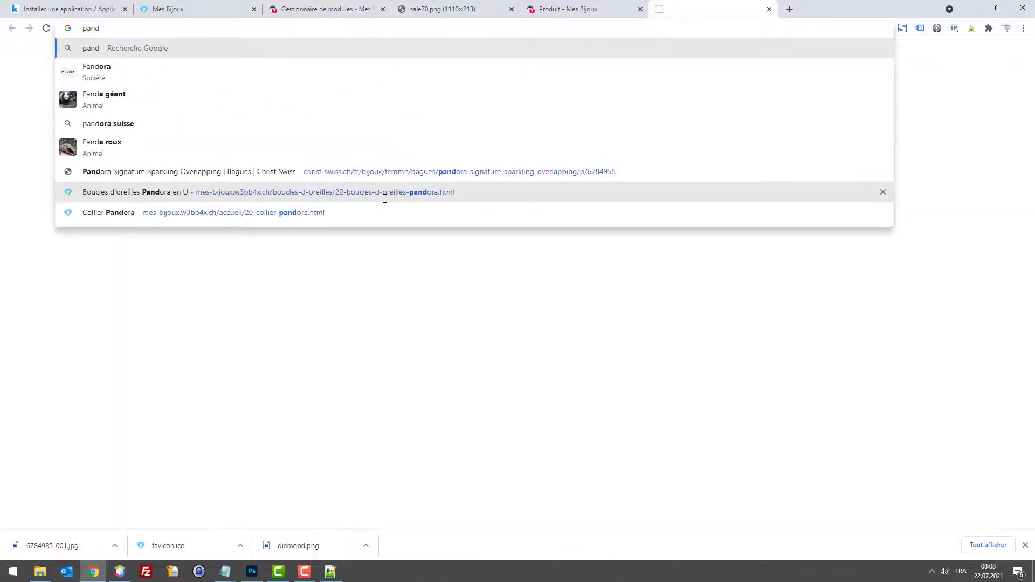
text(ora création)
key(Return)
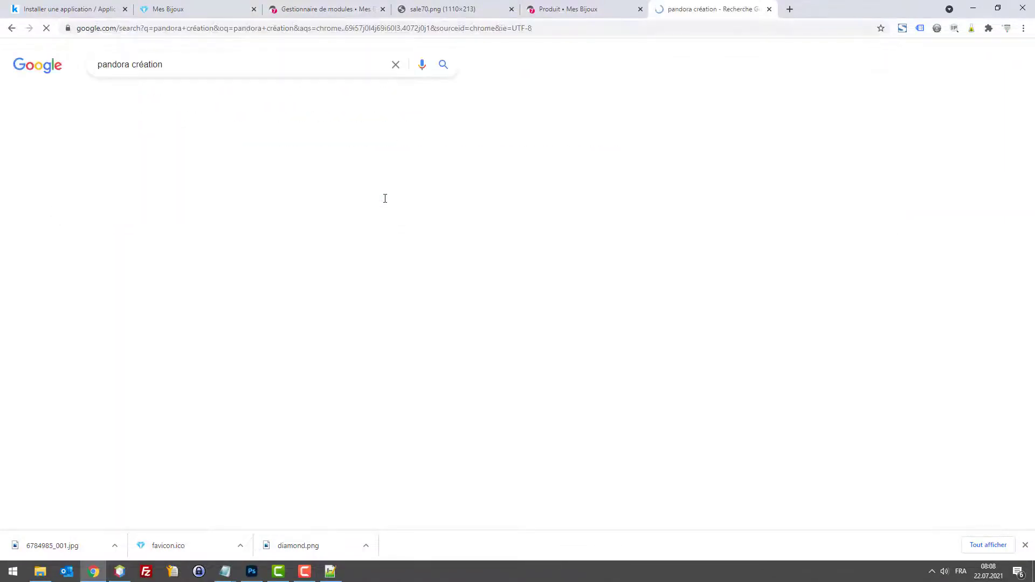
click(136, 65)
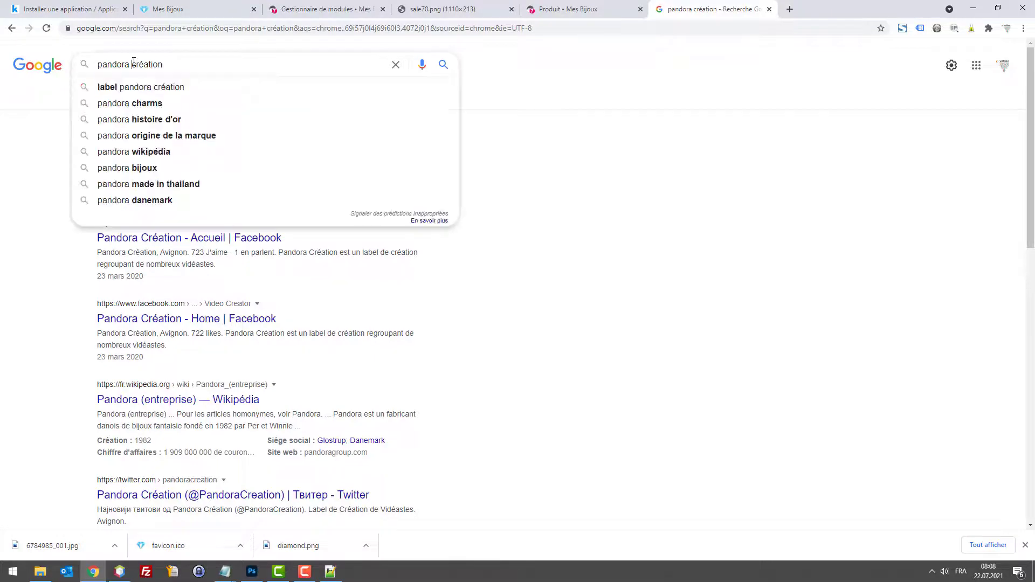
text(date)
key(Return)
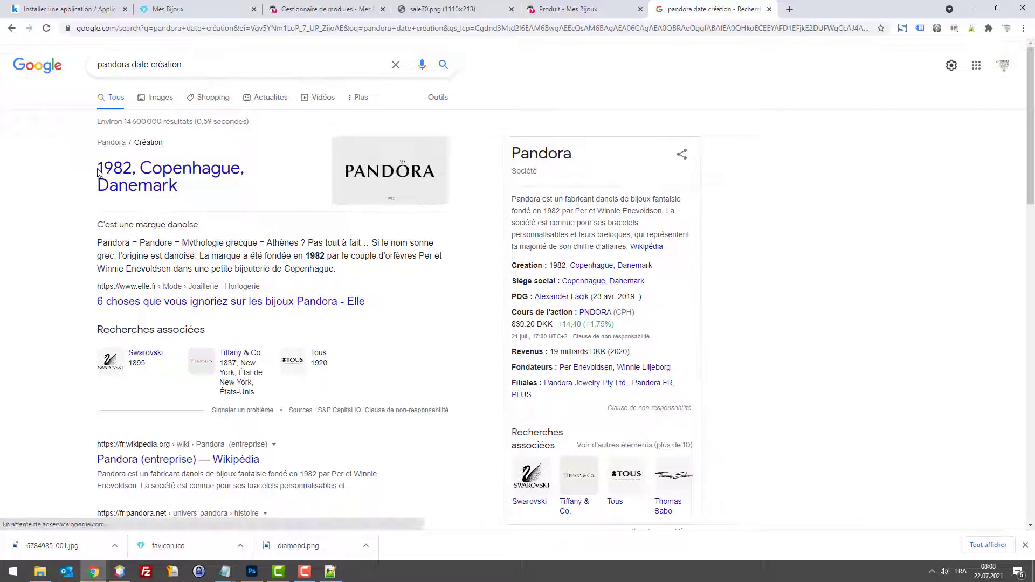
Step: Remove the stray character so the subtitle reads 'Revendeur agrée depuis 1982'
click(212, 6)
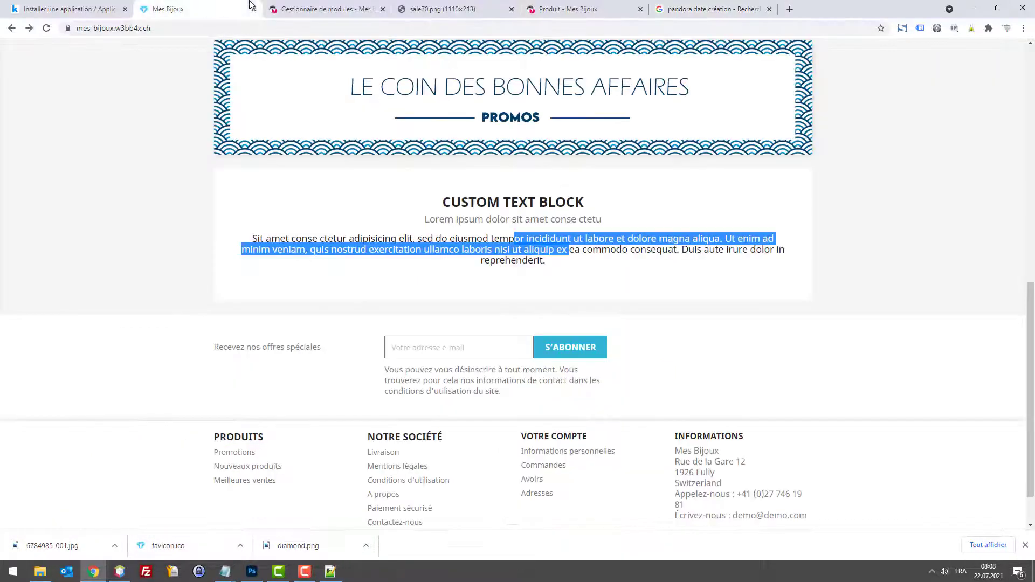
click(301, 15)
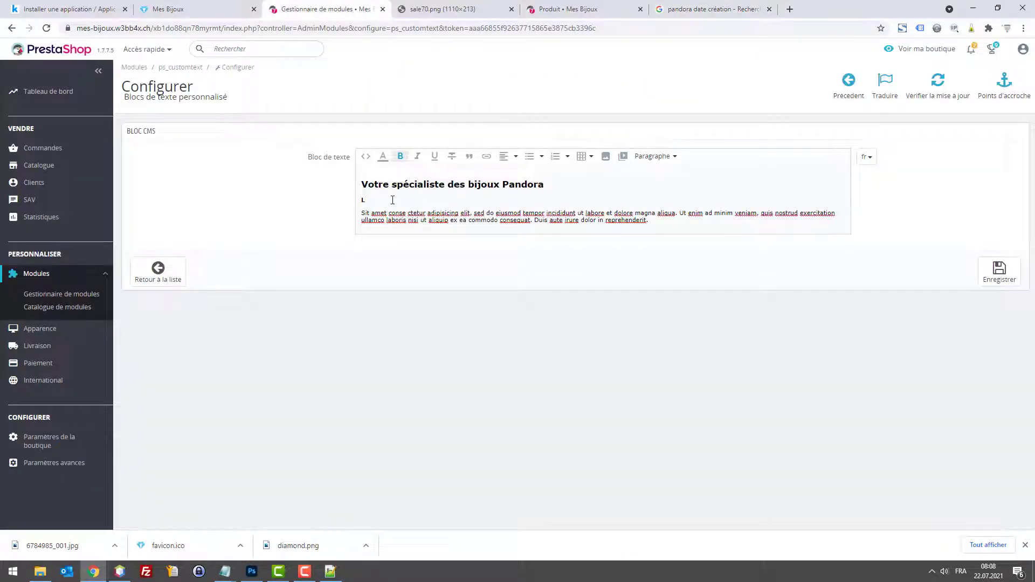
key(BackSpace)
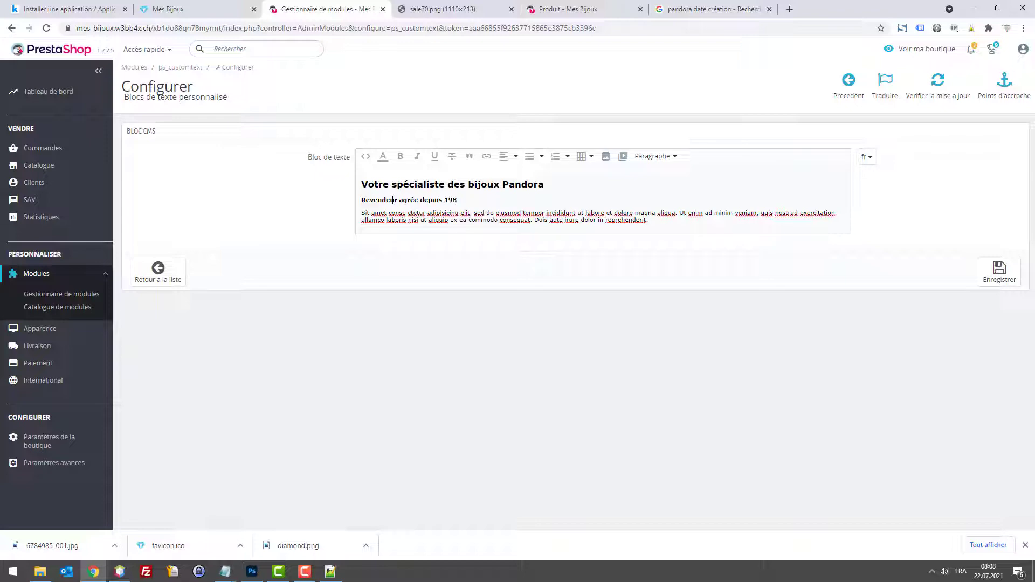
click(695, 6)
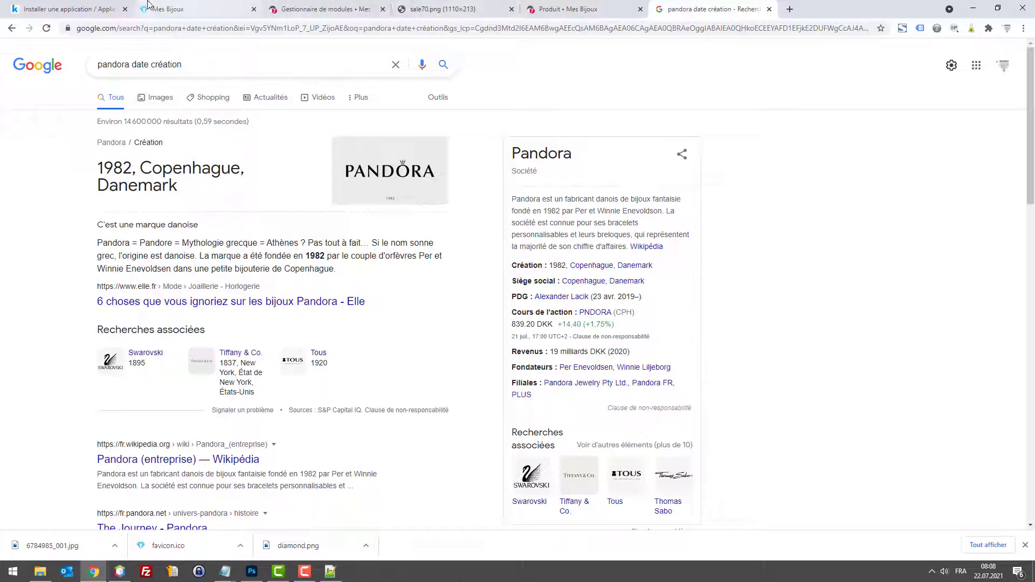
click(313, 8)
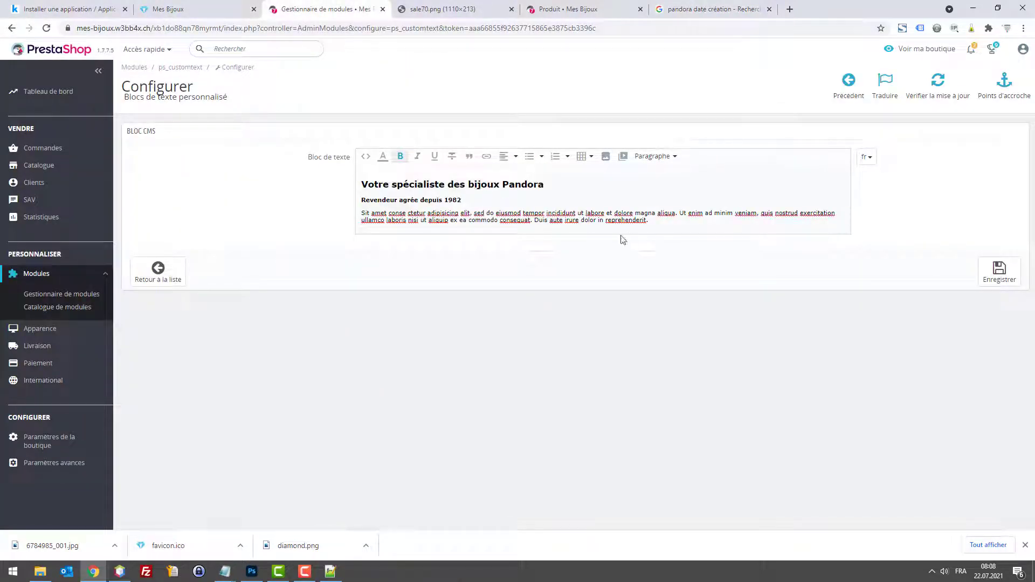
Step: Start the body with 'Depuis de nombreuses ann… nous proposons à nos clients des bijoux de qualités...' and save
drag(646, 220, 364, 214)
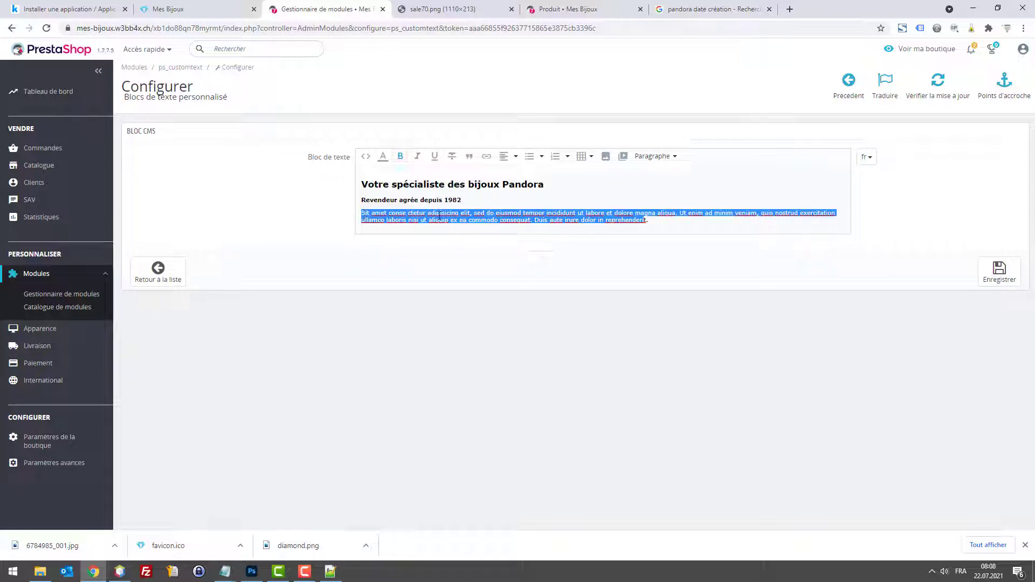
click(362, 214)
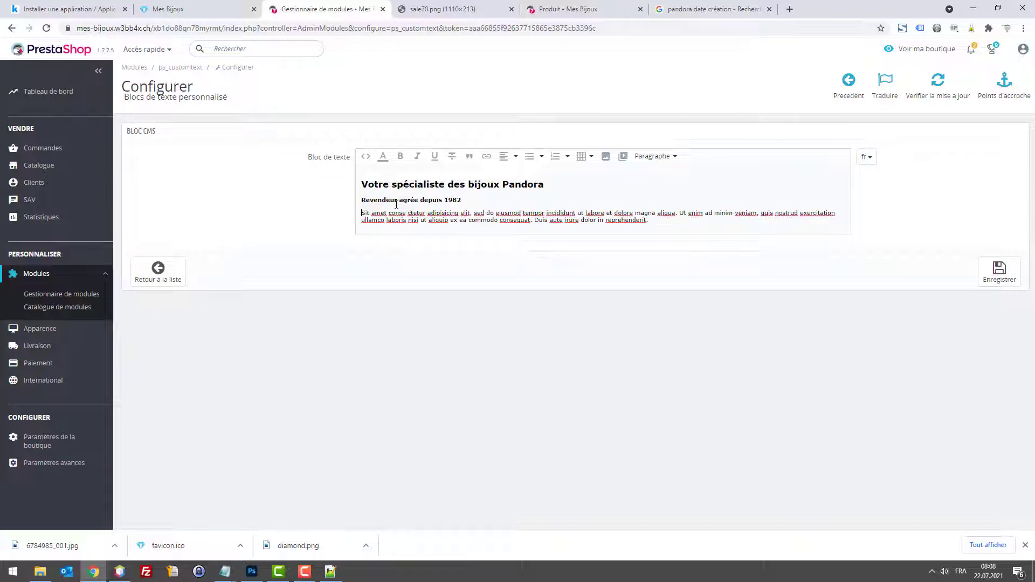
text(.)
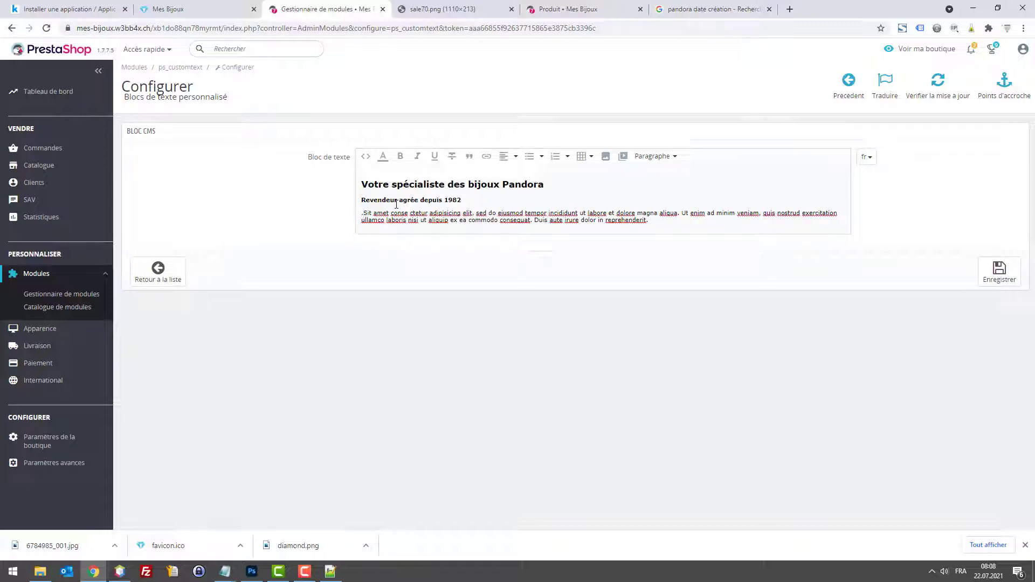
text(Depuis de nombr)
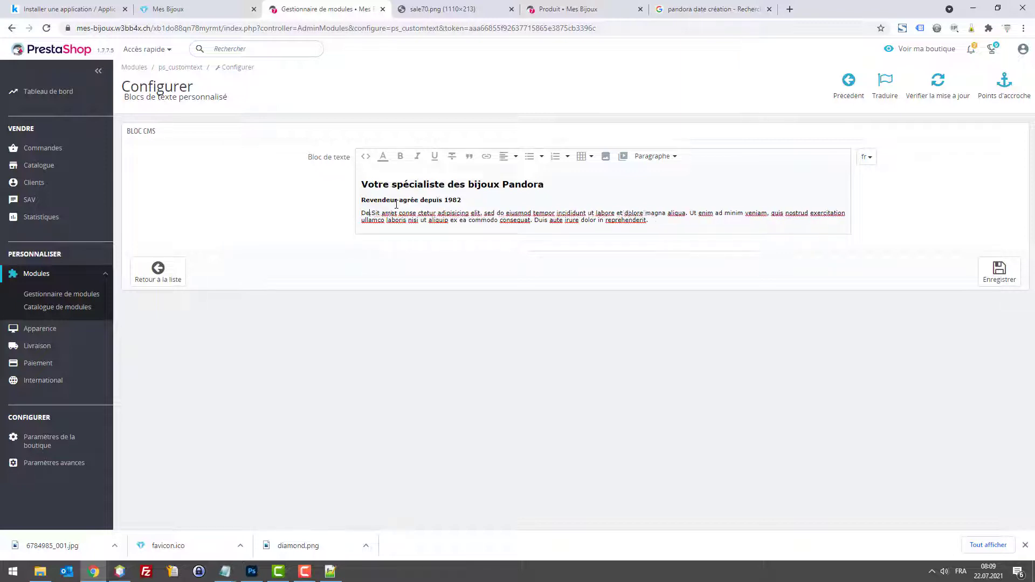
text(euses ann)
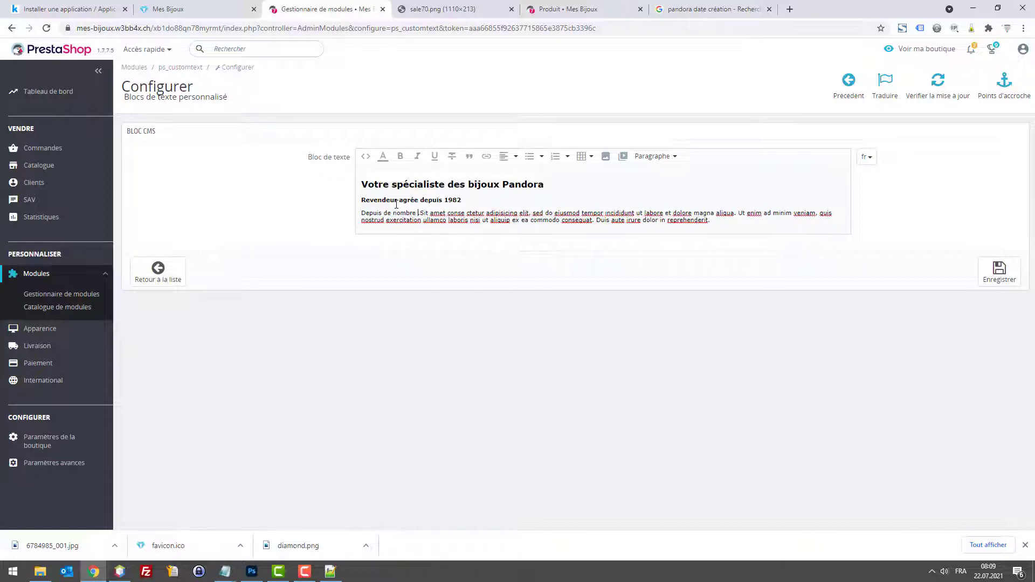
text(nous proposo)
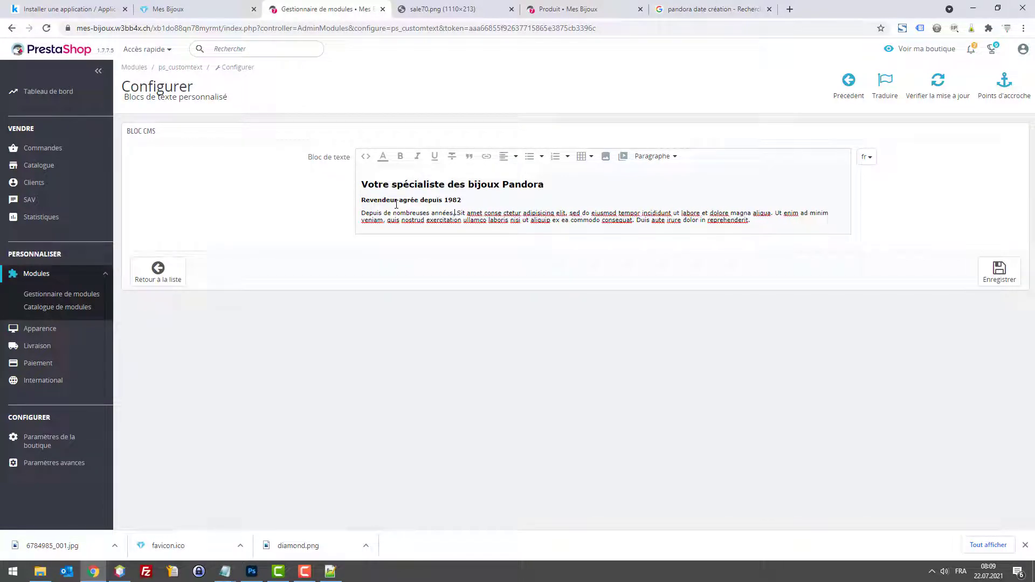
text(ns à nos clients ds)
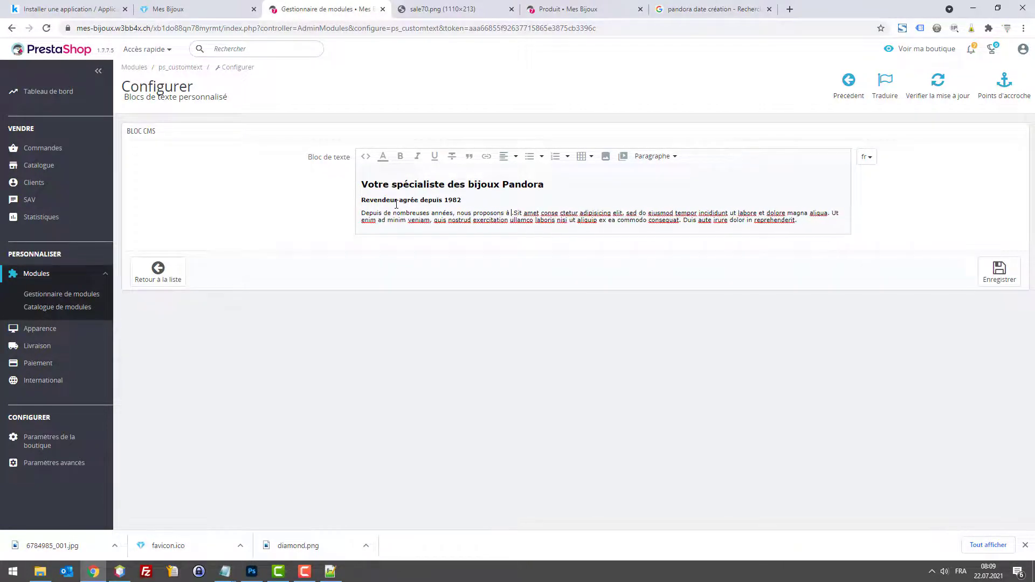
key(BackSpace)
text(es )
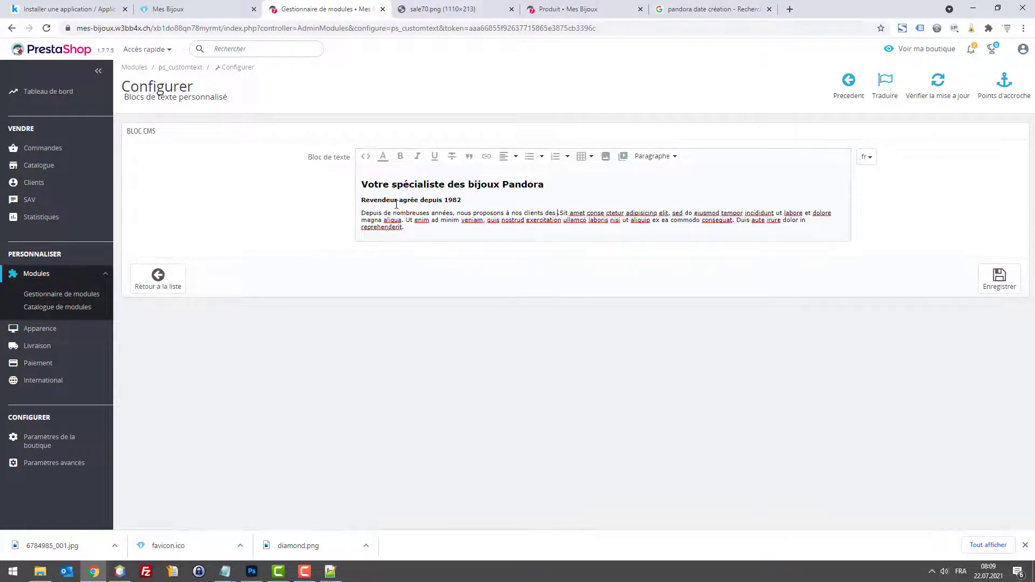
text(bijoux )
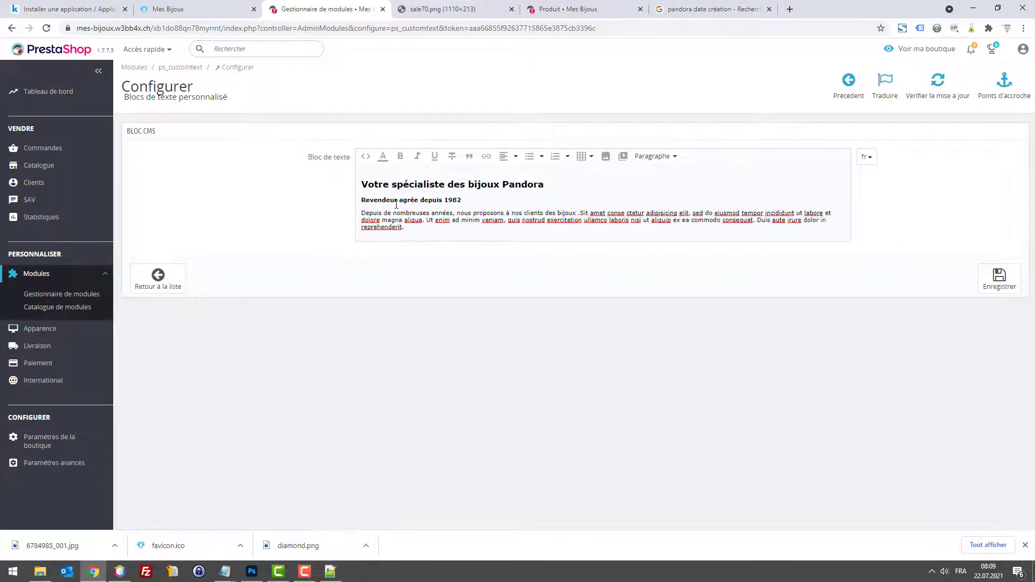
text(de qualité)
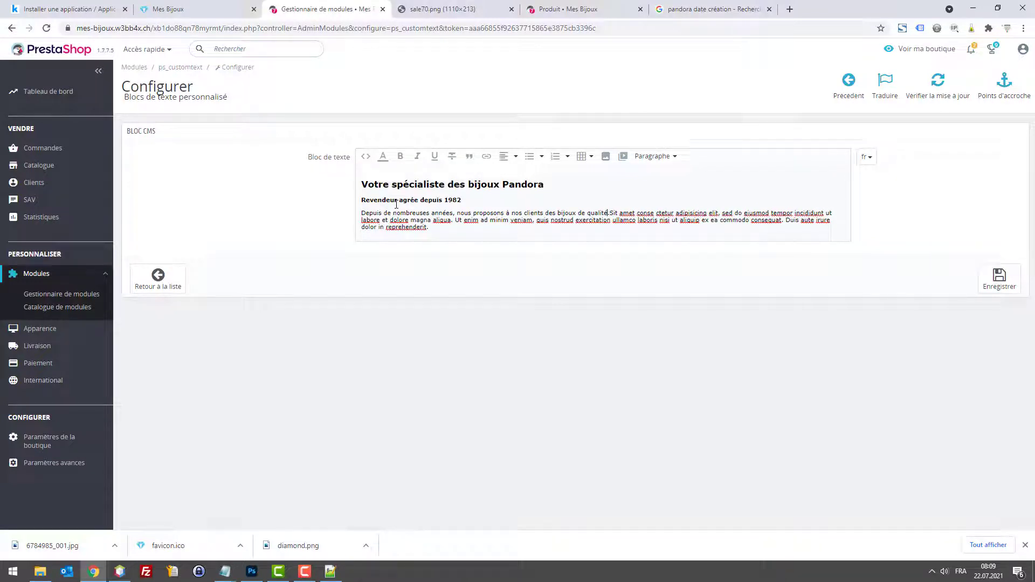
text(s.)
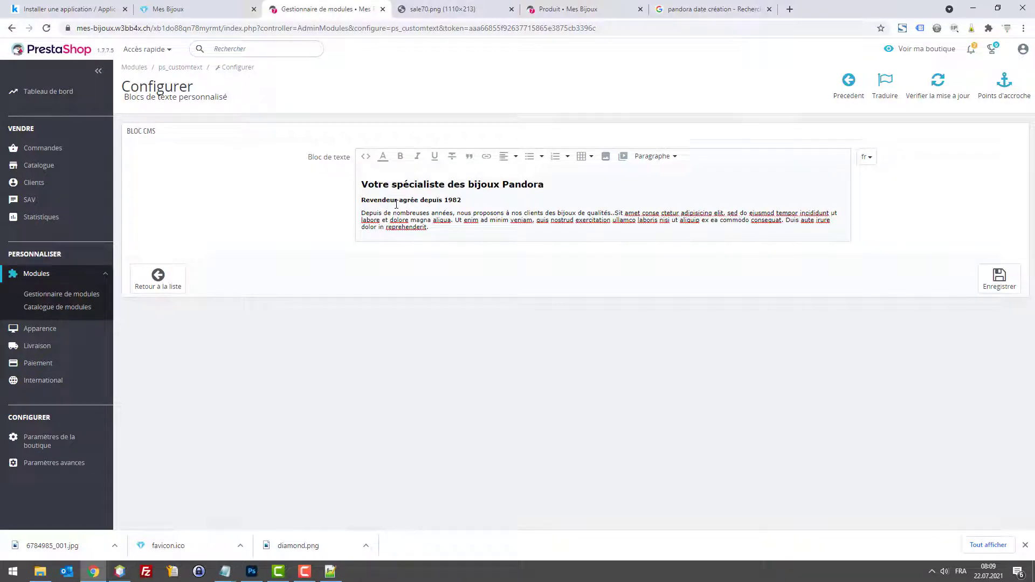
text(..)
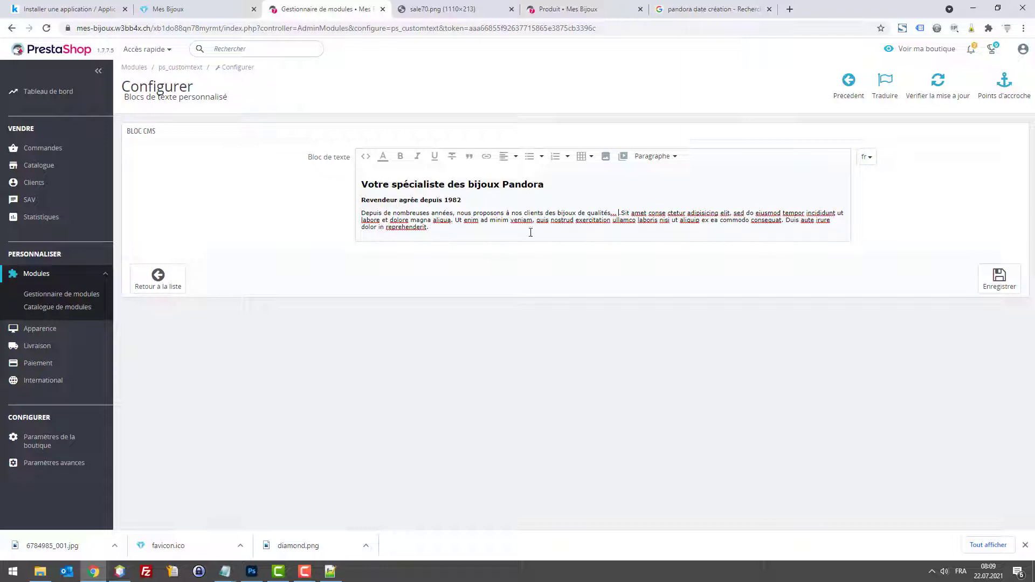
click(999, 277)
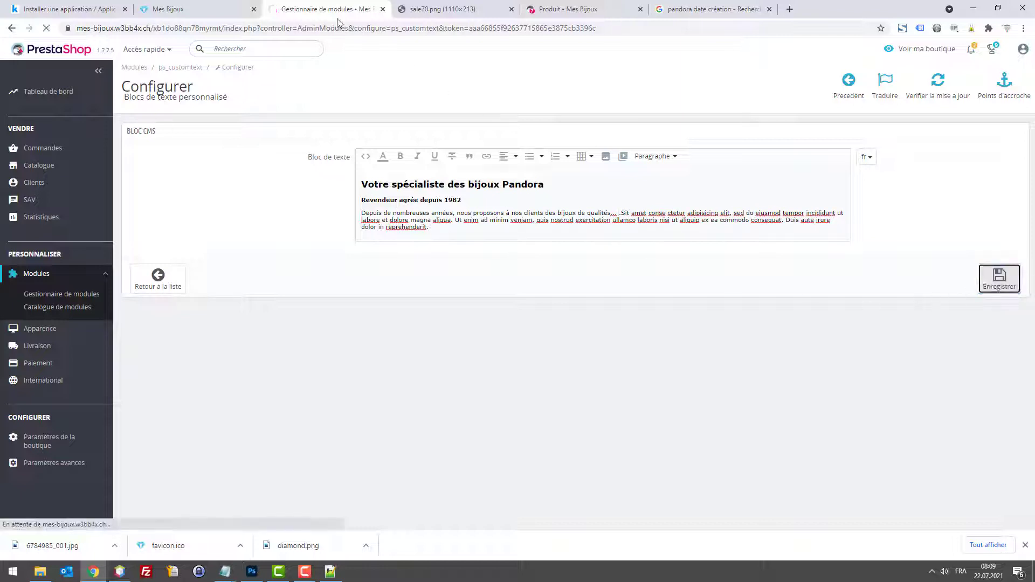
Step: Save the Pandora text block and reload the Mes Bijoux storefront to see it below the banner
click(203, 9)
key(F5)
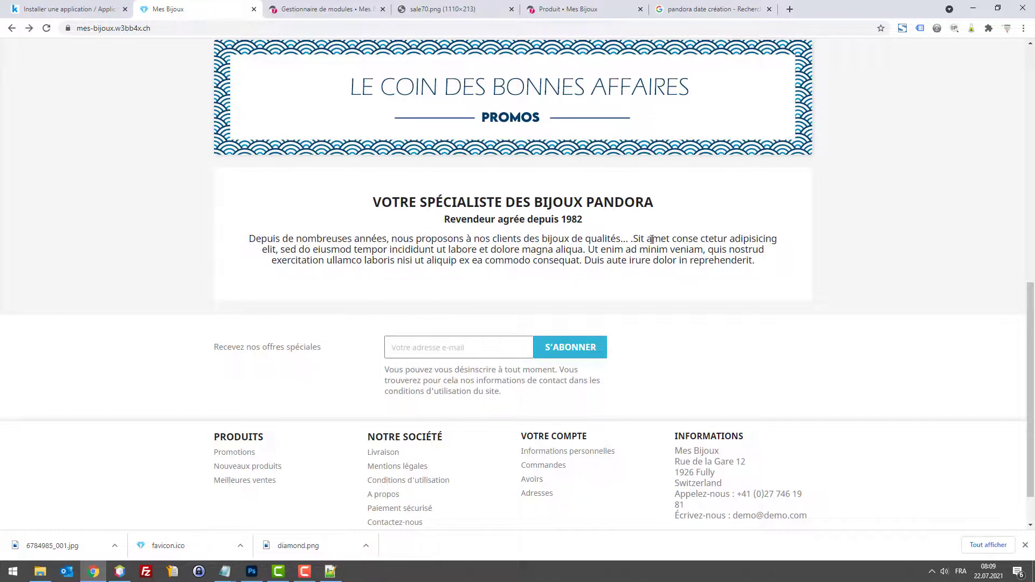
scroll(651, 243, up, 4)
scroll(663, 264, up, 4)
scroll(593, 291, down, 7)
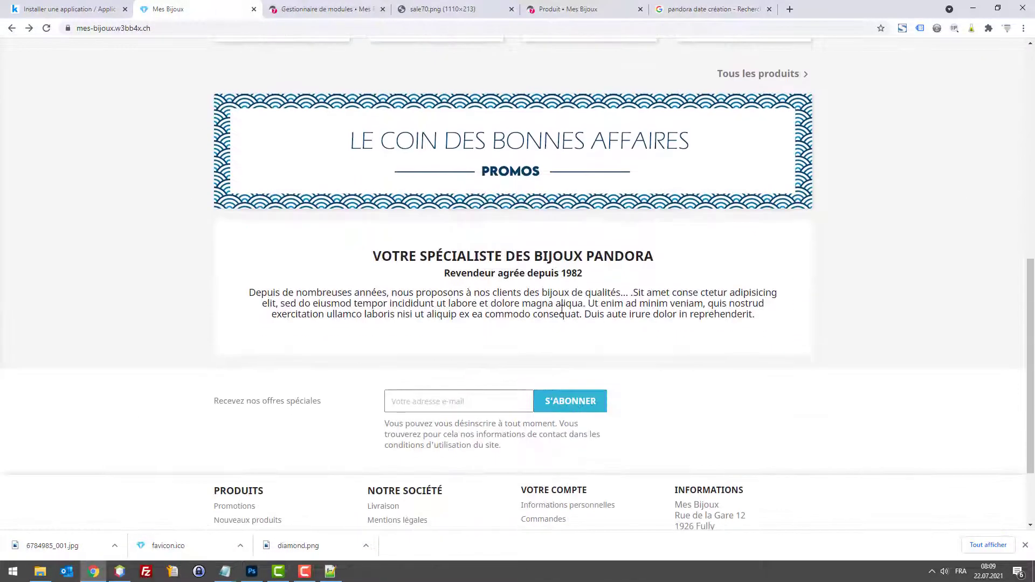
scroll(684, 194, up, 9)
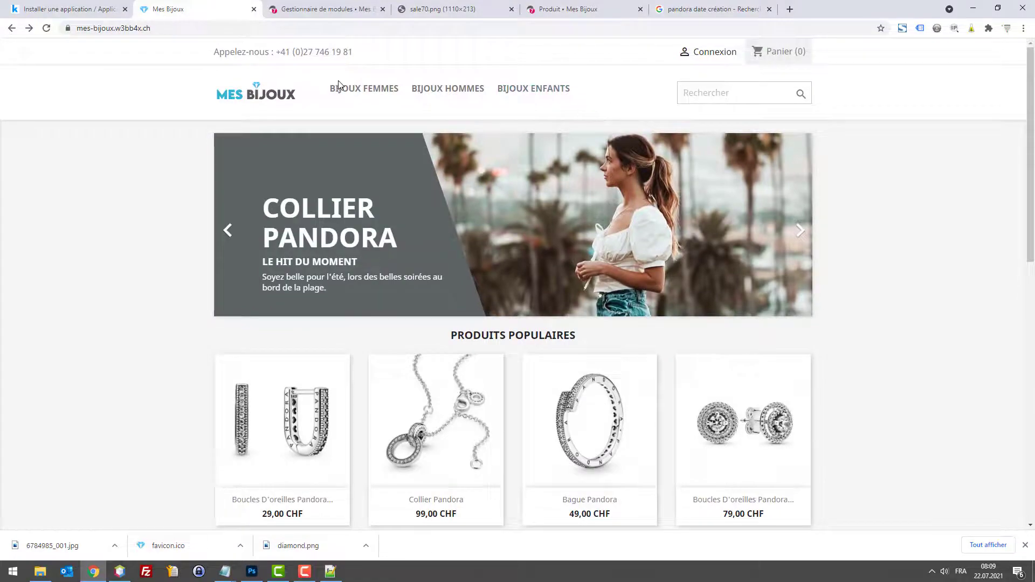
scroll(324, 162, down, 12)
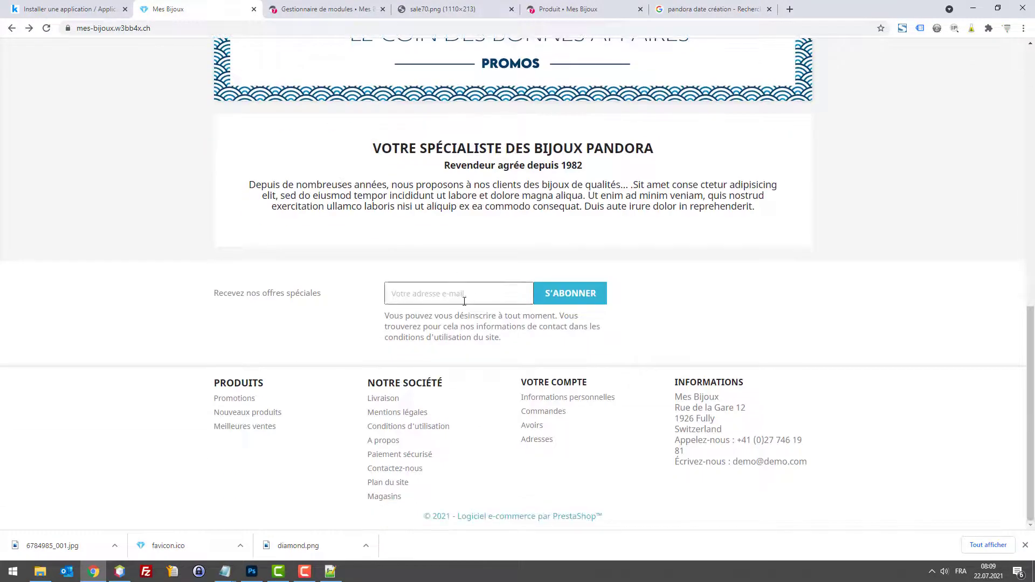
Step: Test the newsletter signup with an empty e-mail and dismiss the validation message
click(464, 302)
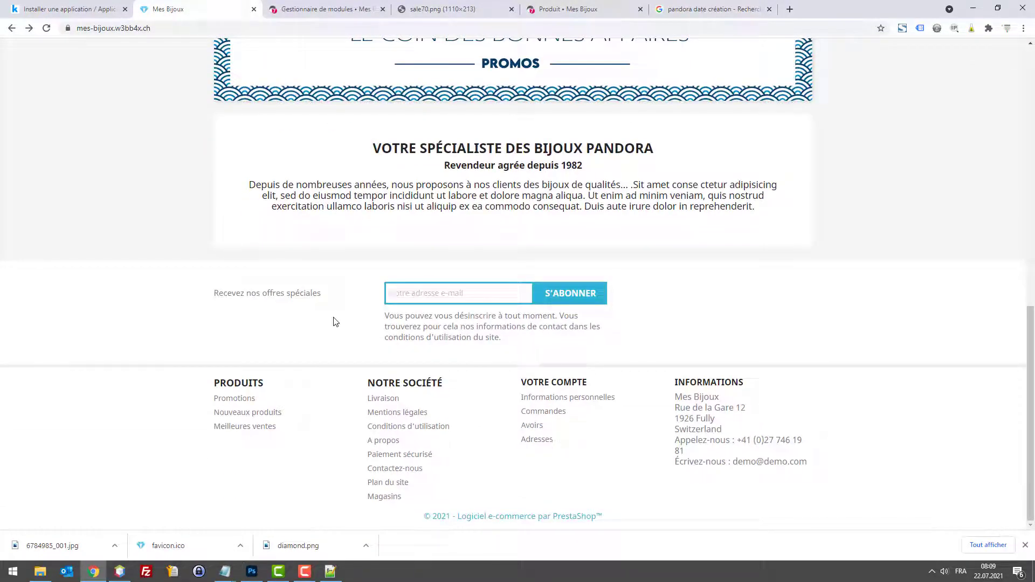
click(667, 295)
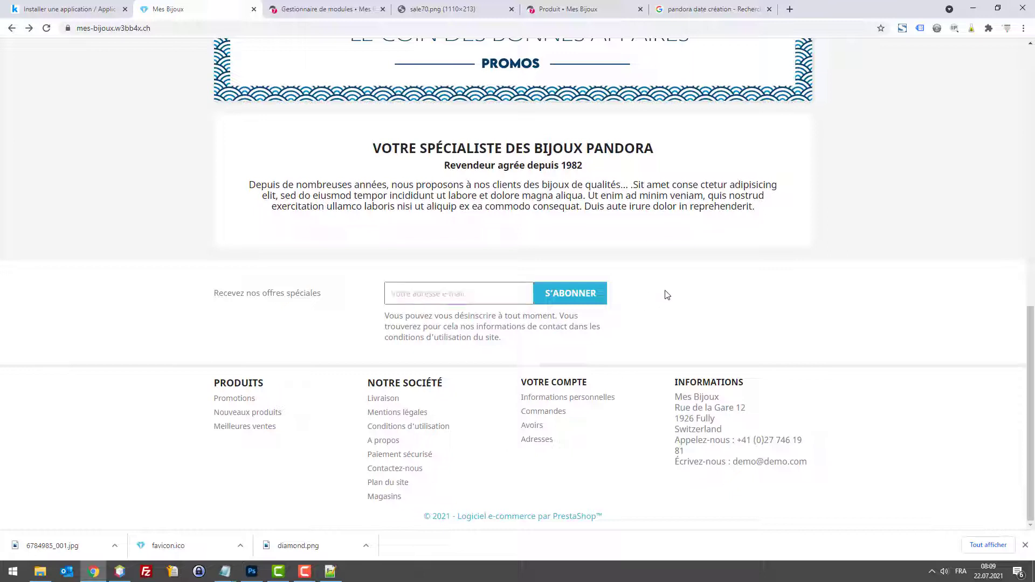
click(487, 302)
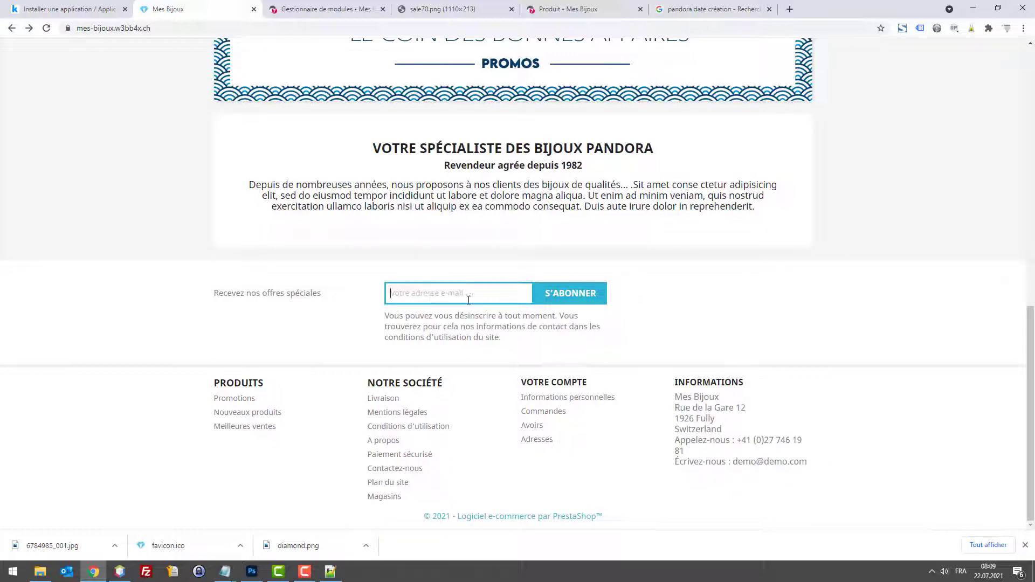
key(Return)
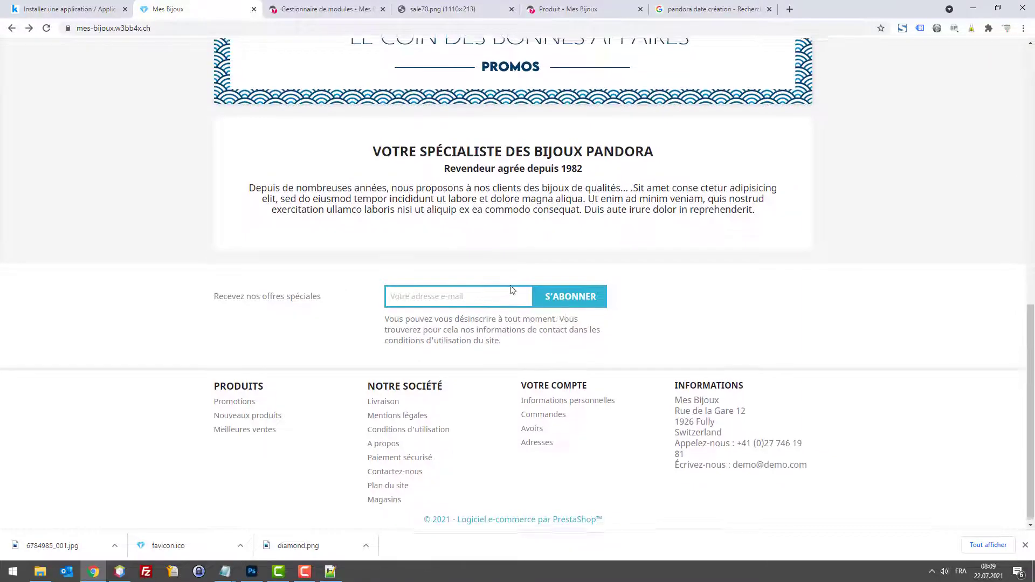
scroll(698, 339, up, 1)
scroll(647, 338, down, 1)
click(615, 339)
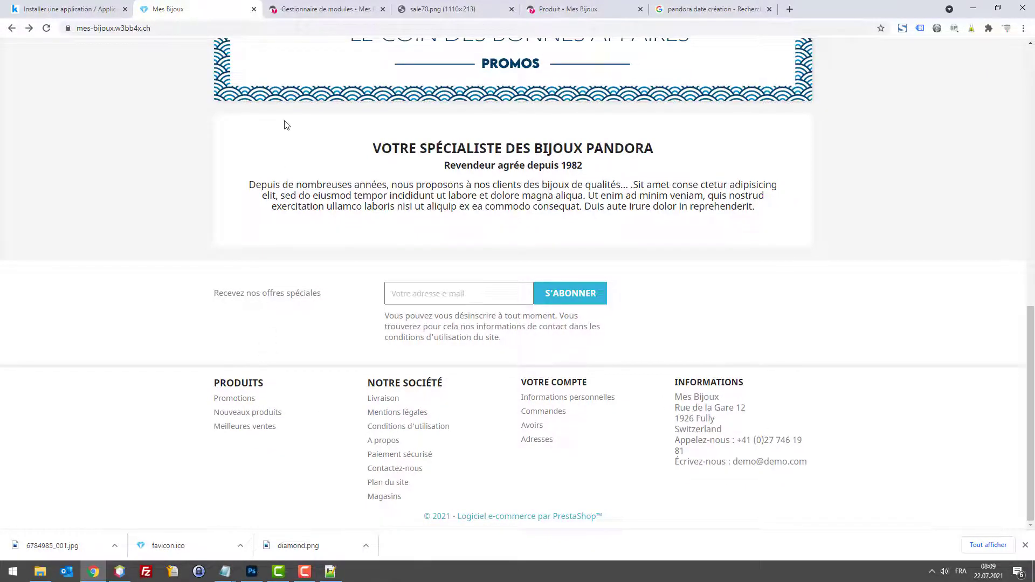
click(302, 8)
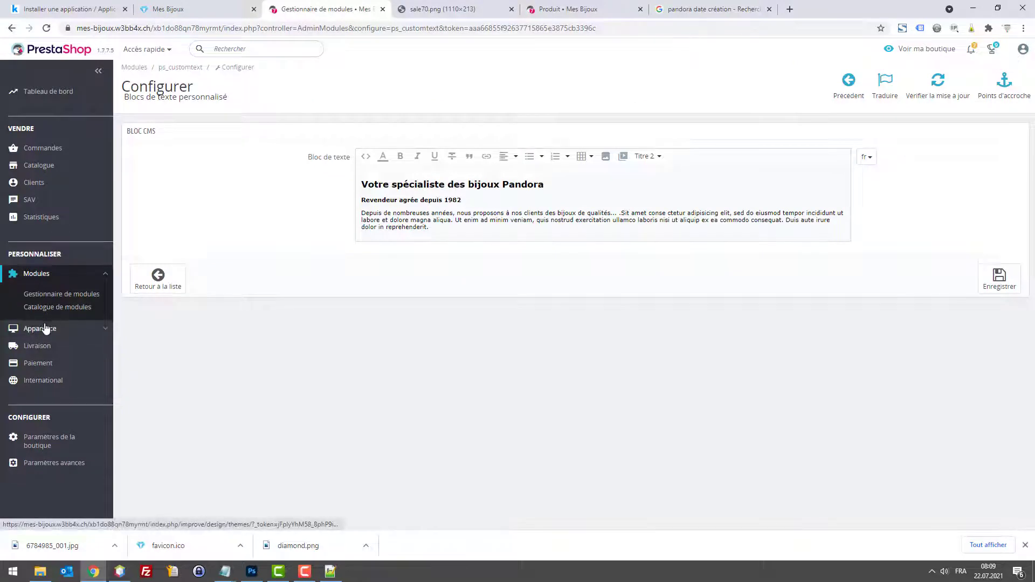
Step: Open the Produits footer link block in Link Widget for editing, comparing it with the shop footer
mouse_move(45, 329)
click(43, 390)
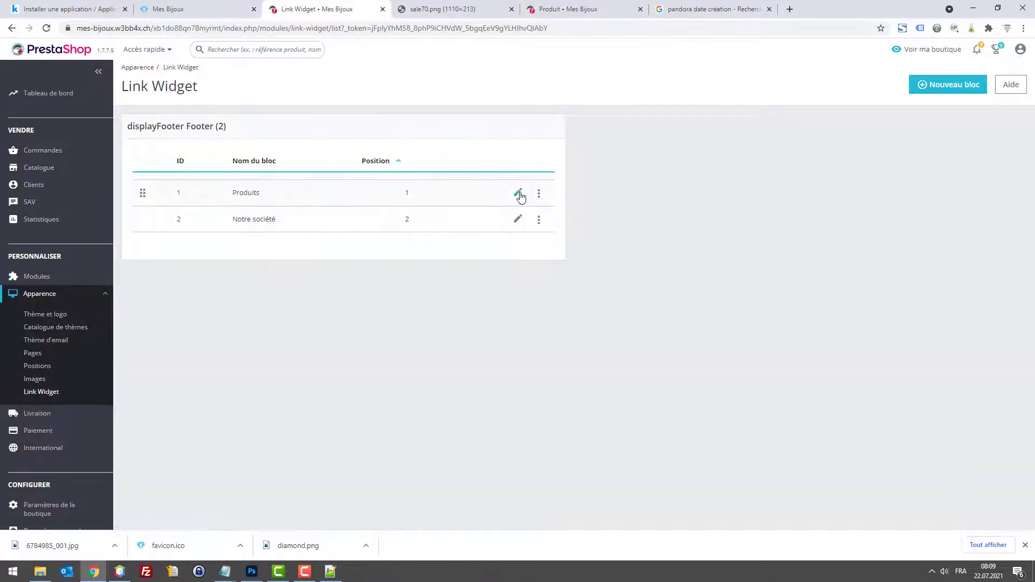
click(519, 195)
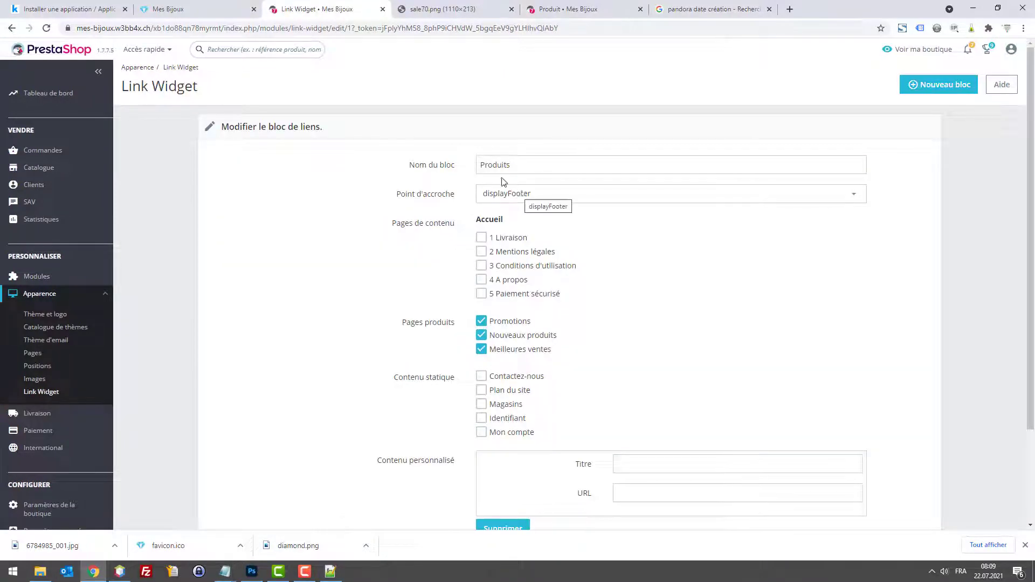
click(243, 8)
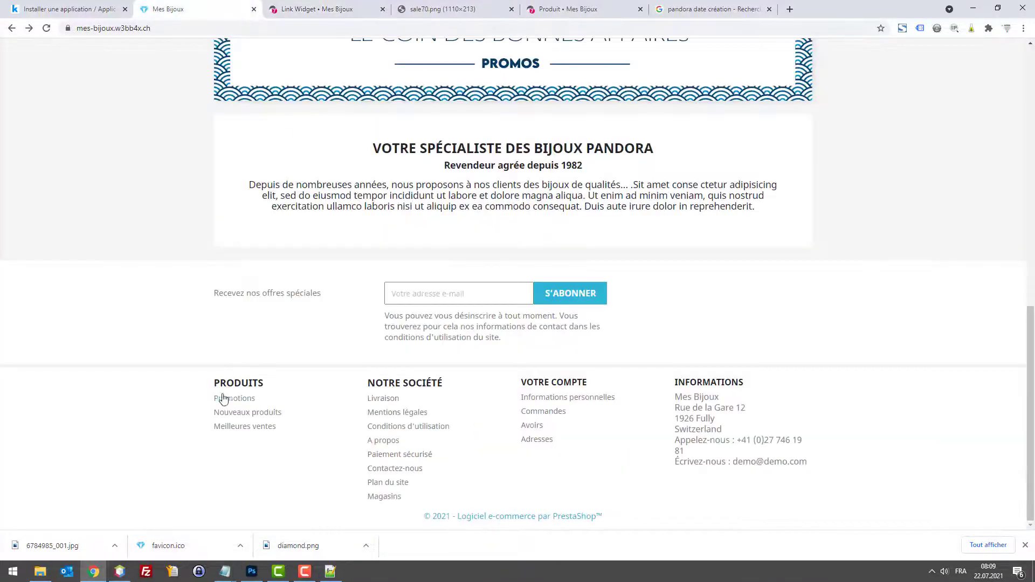
click(289, 6)
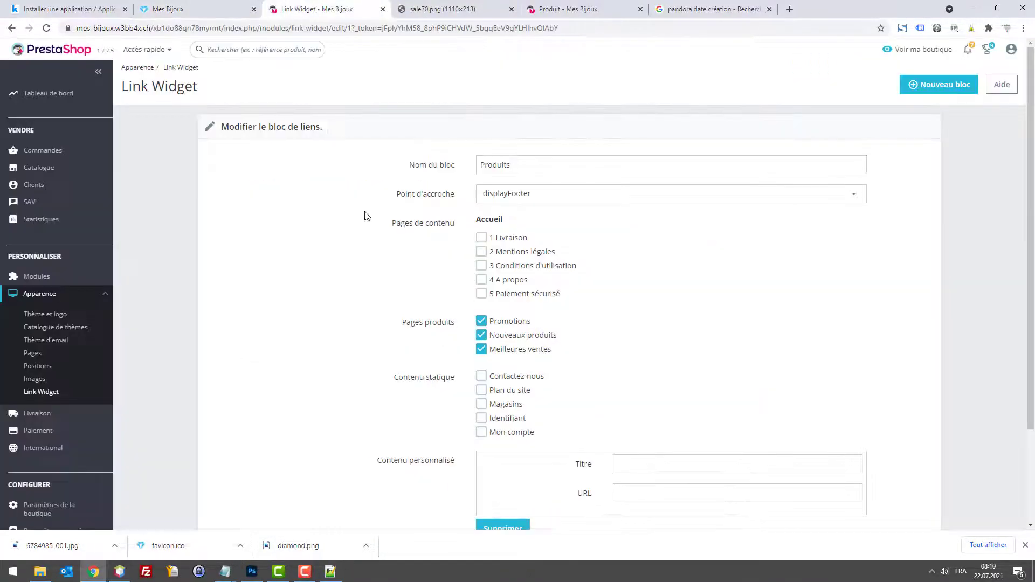
Step: Untick Nouveaux produits under Pages produits and save the Produits block
click(482, 337)
click(482, 336)
click(483, 337)
scroll(764, 442, down, 2)
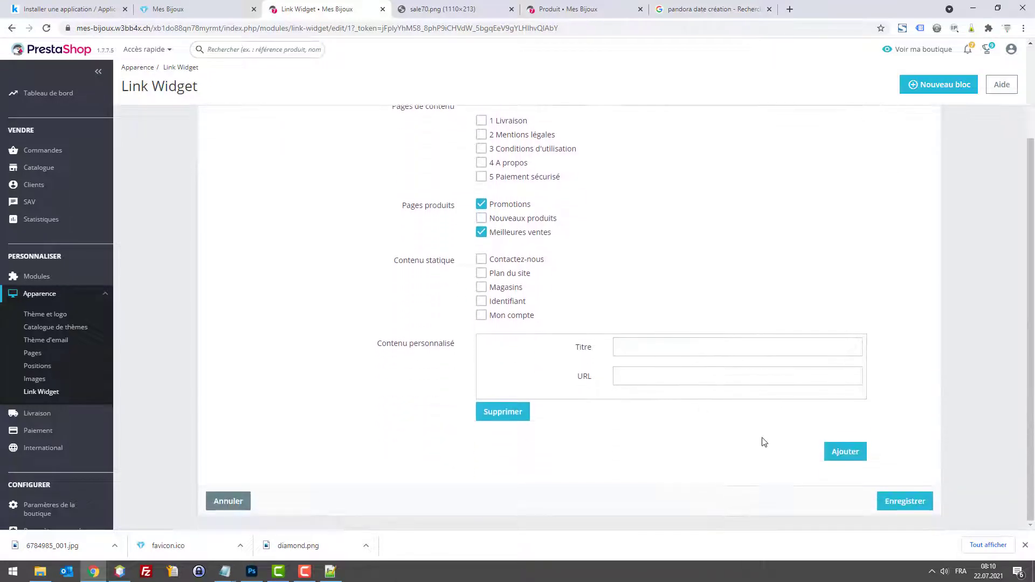
scroll(556, 381, up, 1)
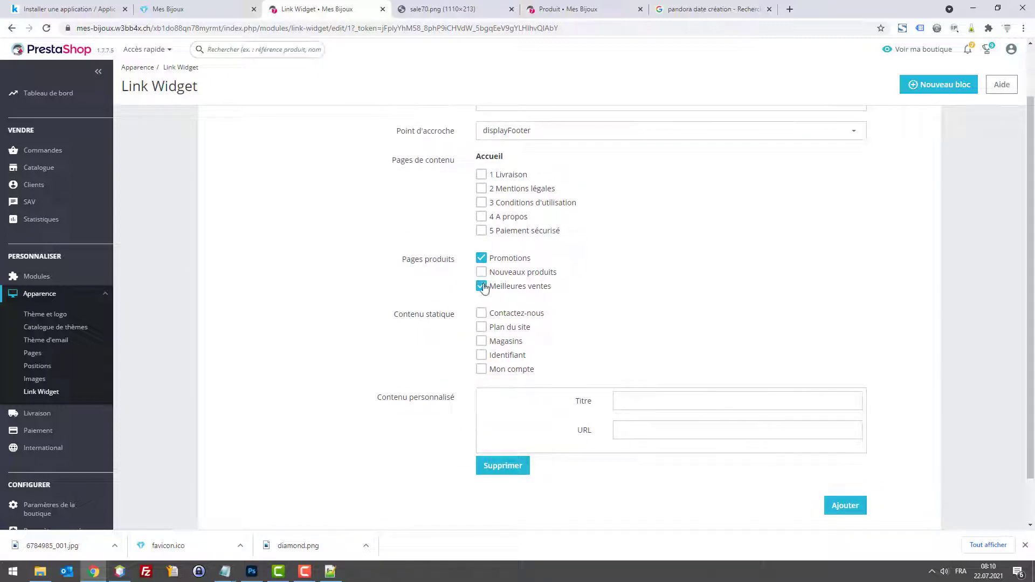
scroll(485, 296, up, 1)
scroll(651, 411, down, 2)
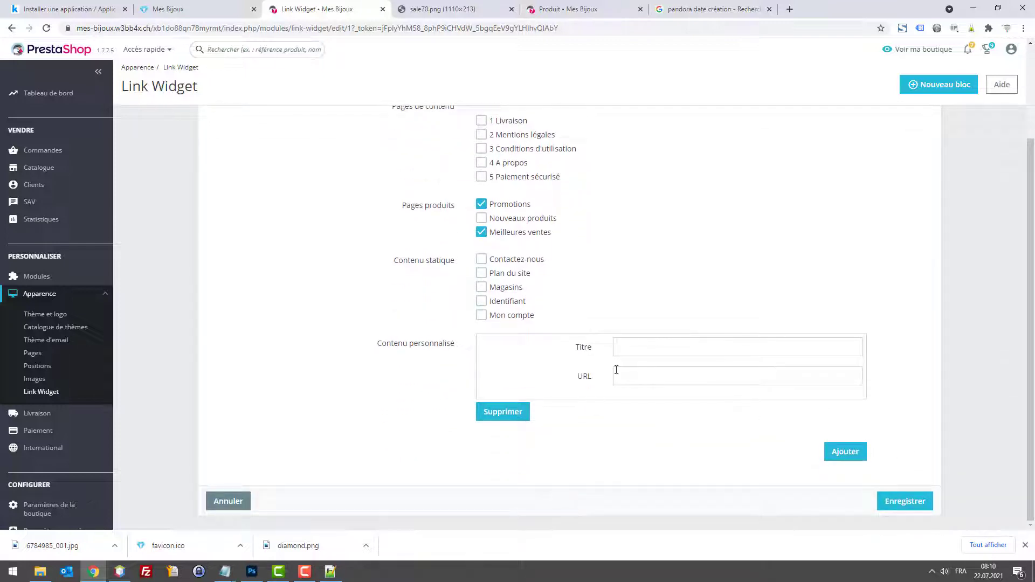
click(894, 500)
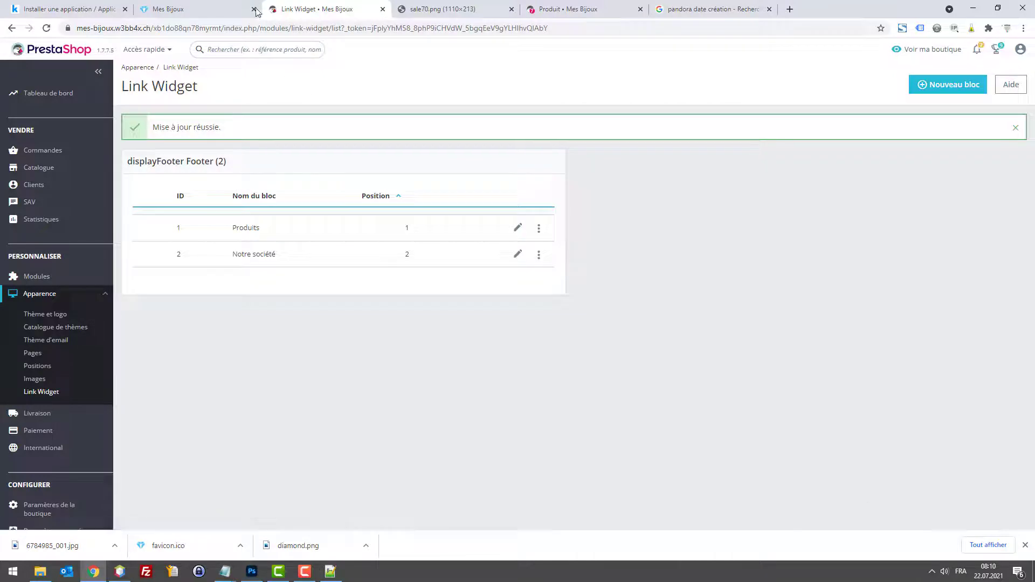
click(248, 5)
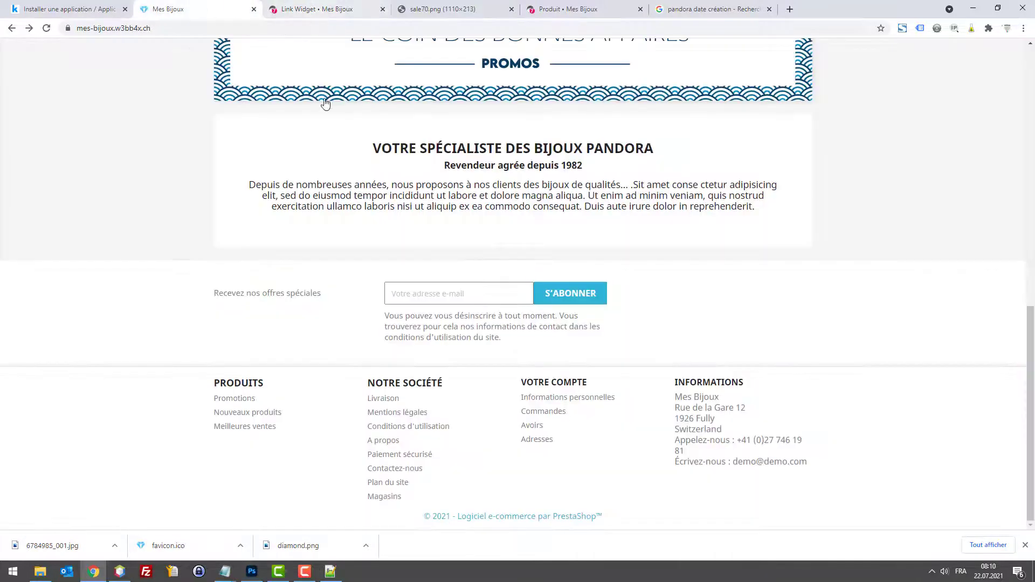
Step: Reload the storefront footer, then open the Notre société link block for editing
key(F5)
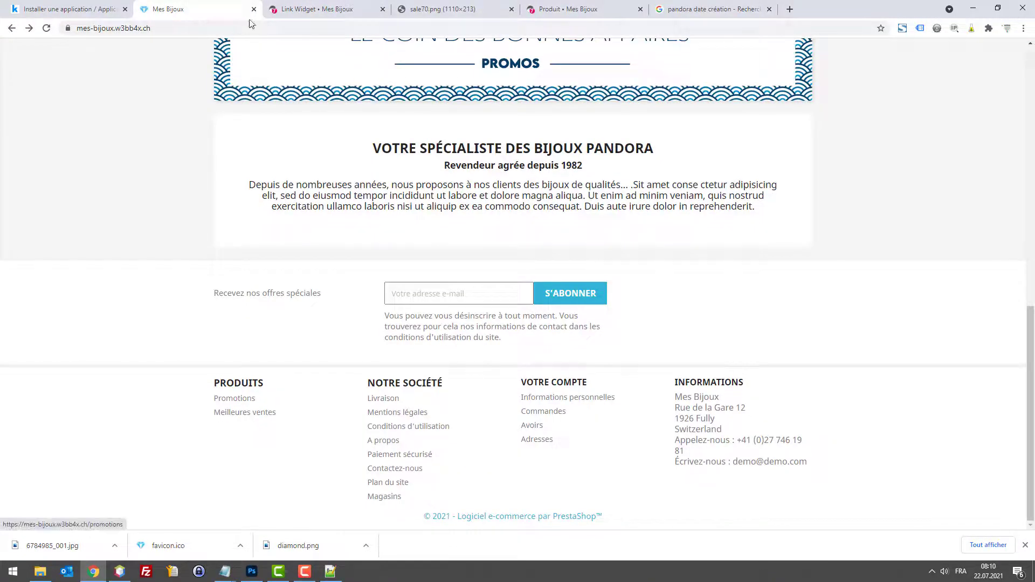
click(283, 7)
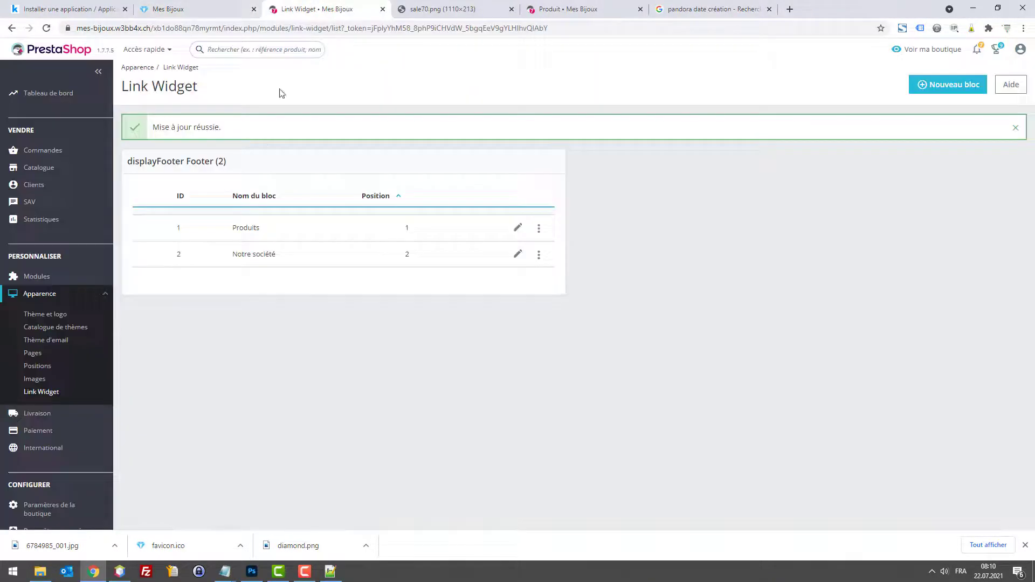
click(518, 254)
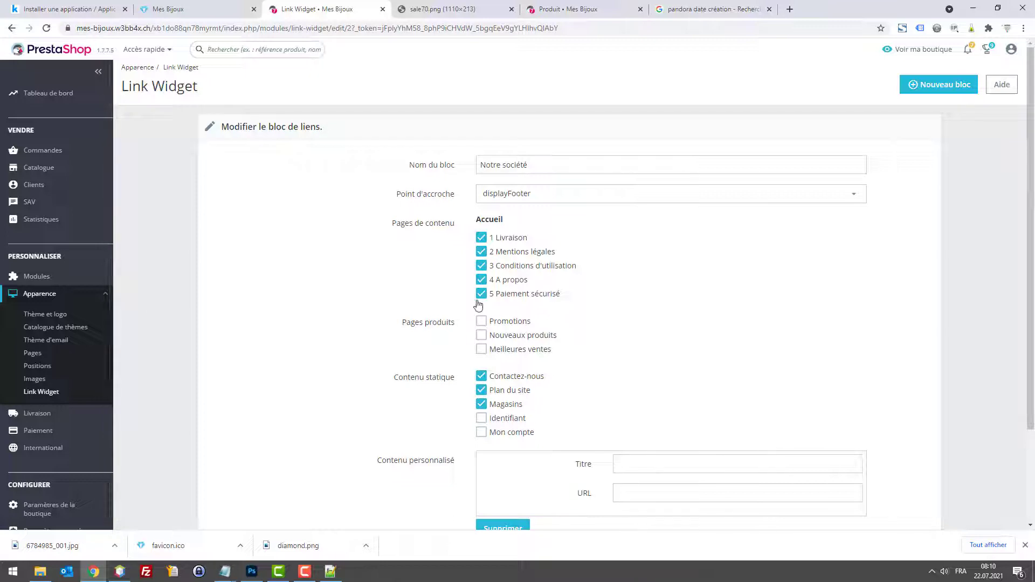
Step: Open the Apparence > Pages CMS list in a new browser tab and view its pages
scroll(75, 360, down, 2)
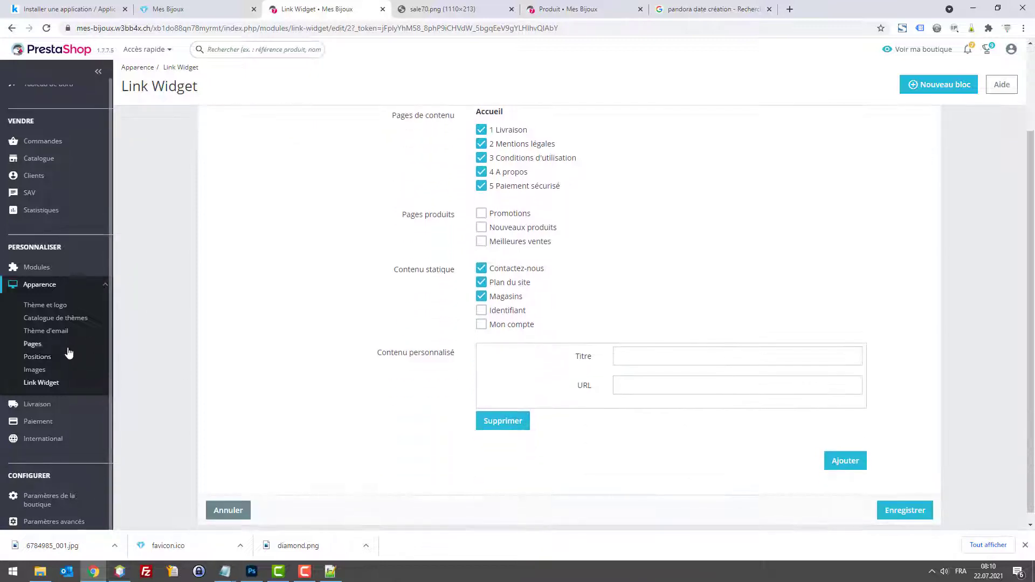
right_click(35, 349)
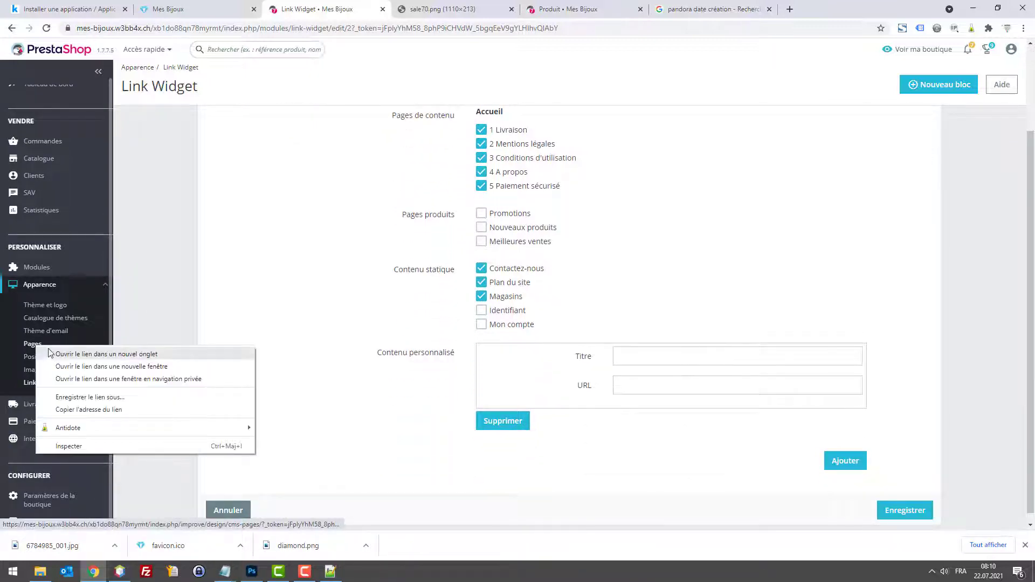
click(60, 354)
click(415, 5)
scroll(404, 289, down, 4)
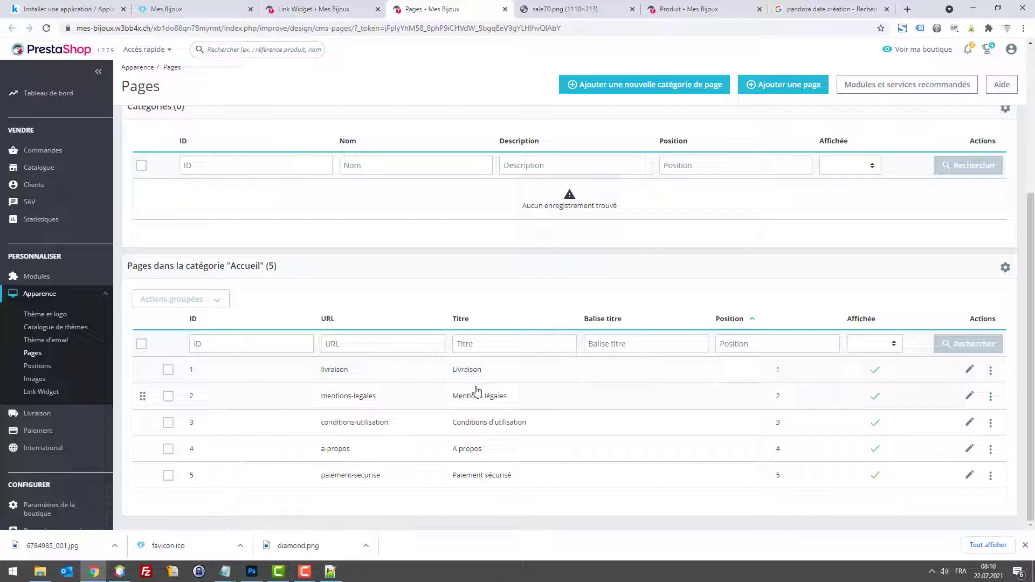
Step: Check the shop's Conditions d'utilisation page, then open that CMS page for editing
key(ctrl+shift+Tab)
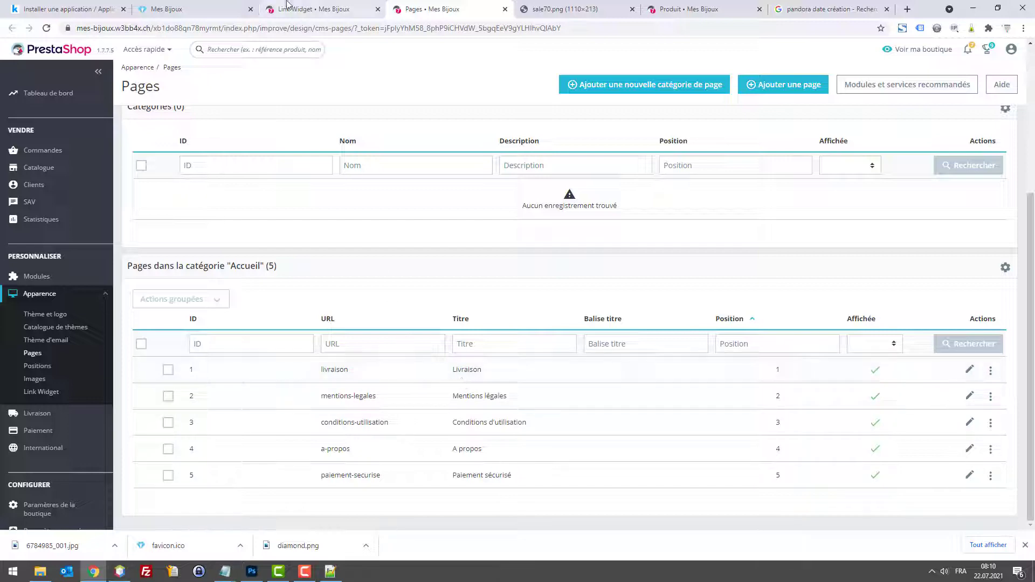
click(199, 9)
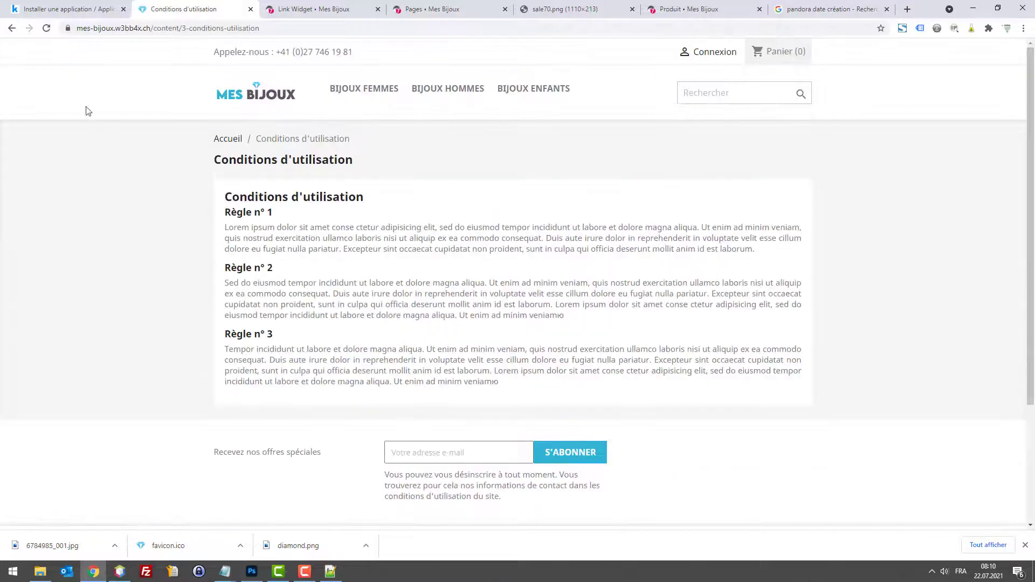
click(12, 29)
click(309, 6)
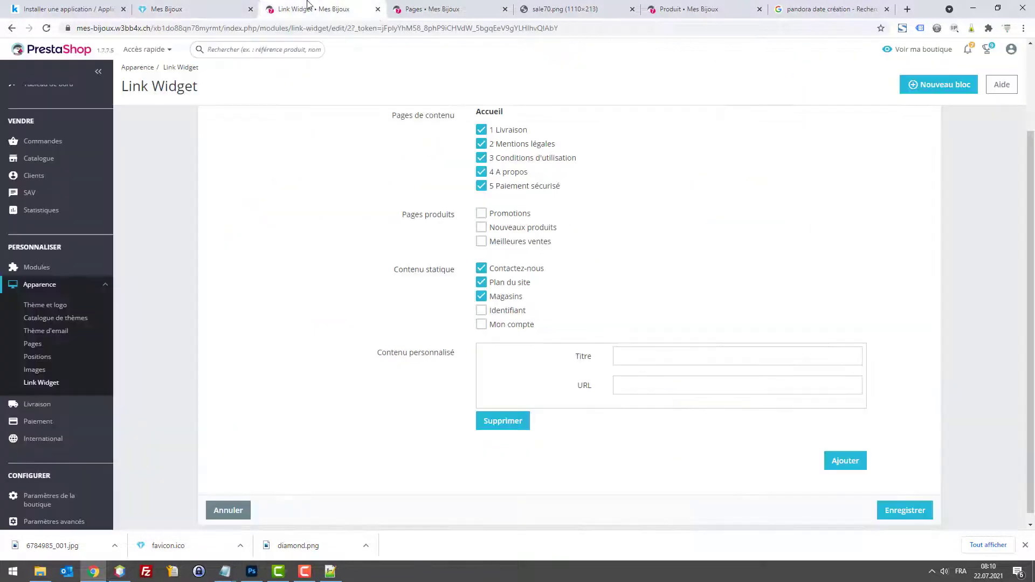
click(431, 16)
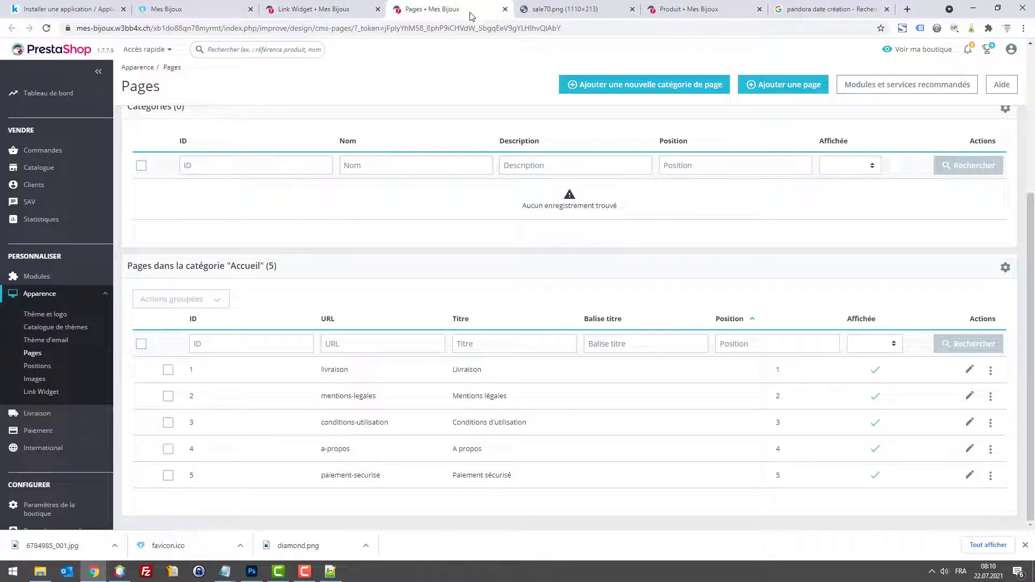
click(971, 423)
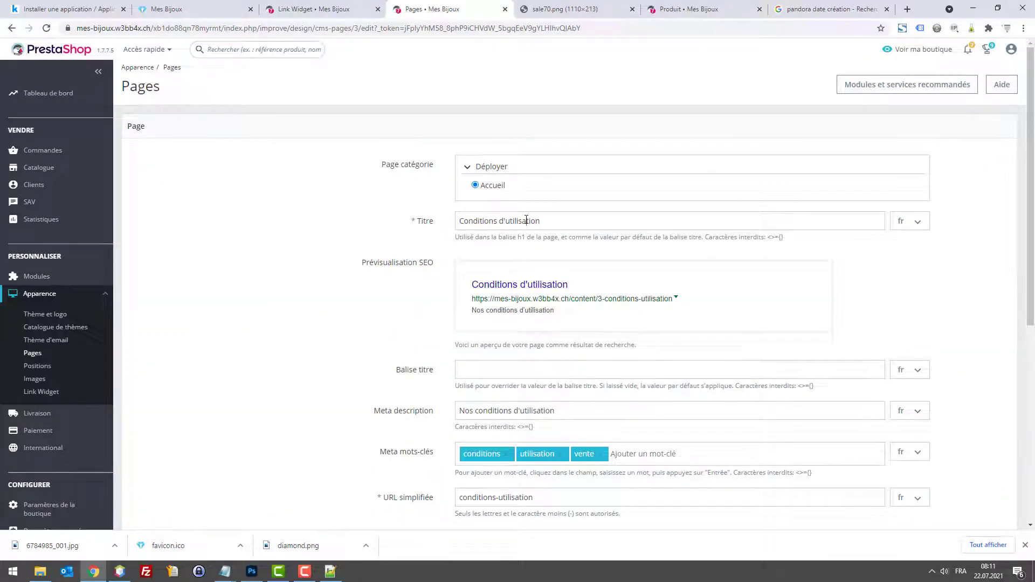
Step: Retitle the page 'Conditions générales', confirm the conditions-generales URL, and save it
double_click(526, 220)
text(génr)
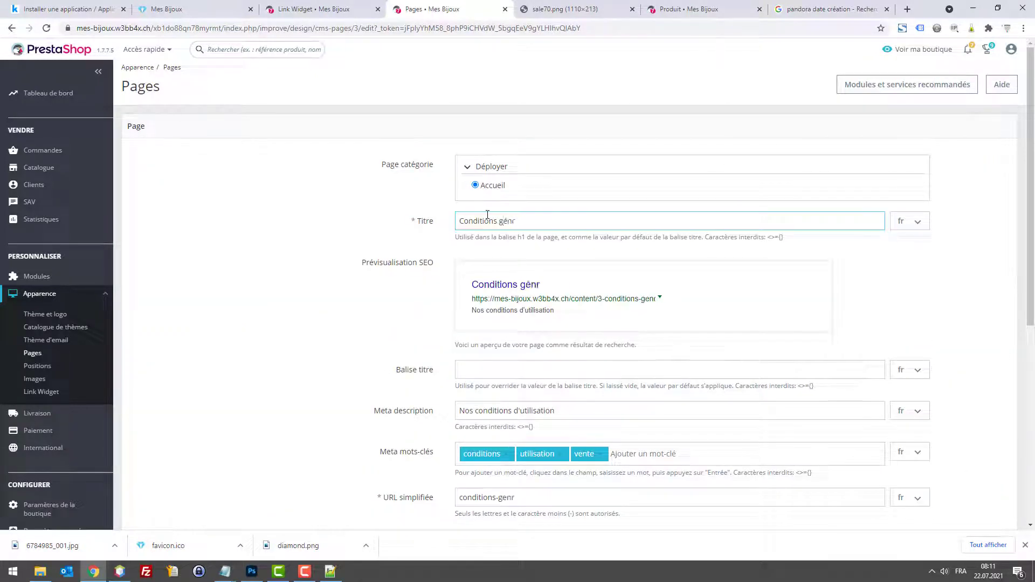
key(BackSpace)
text(érales)
key(ctrl+a)
click(554, 499)
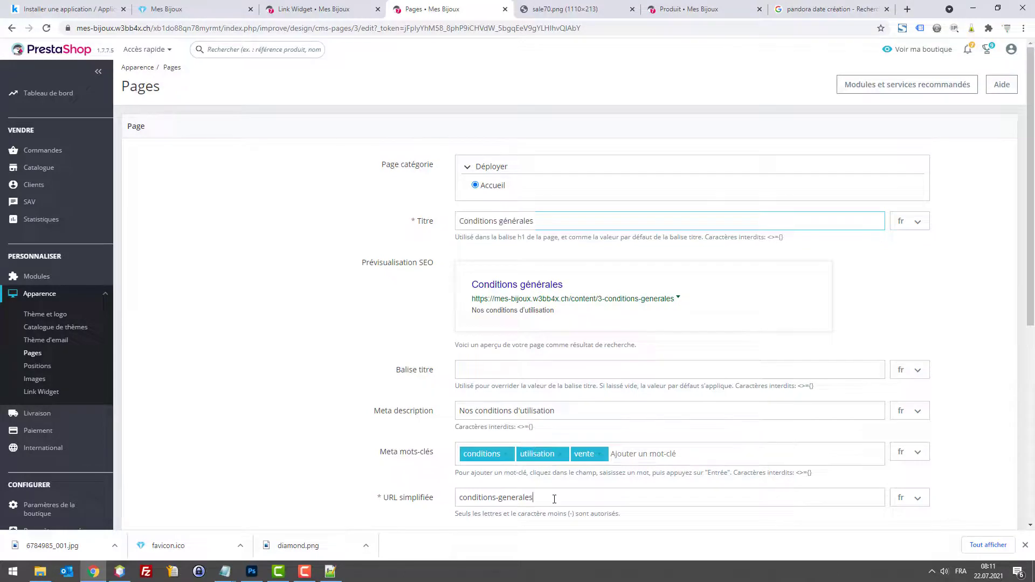
scroll(554, 499, down, 6)
click(980, 501)
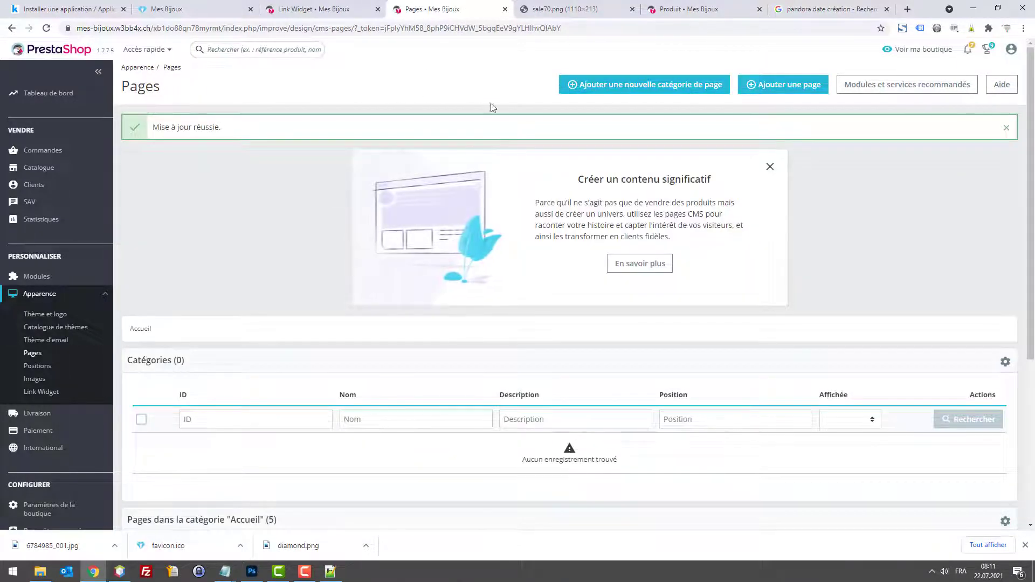
key(ctrl+Tab)
click(341, 3)
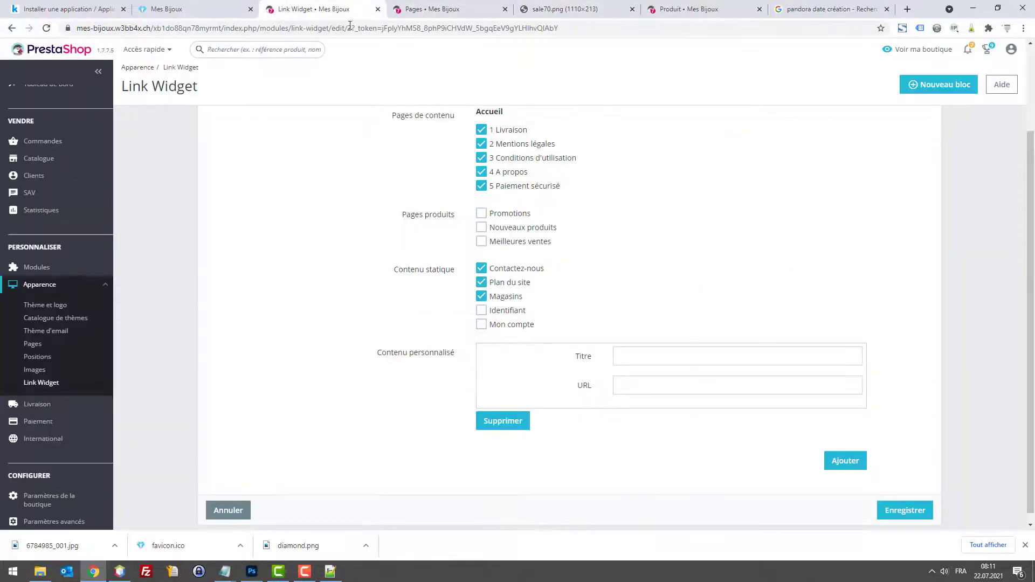
Step: Disable Livraison, Mentions légales, A propos and Paiement sécurisé, then reload the Notre société form
click(464, 12)
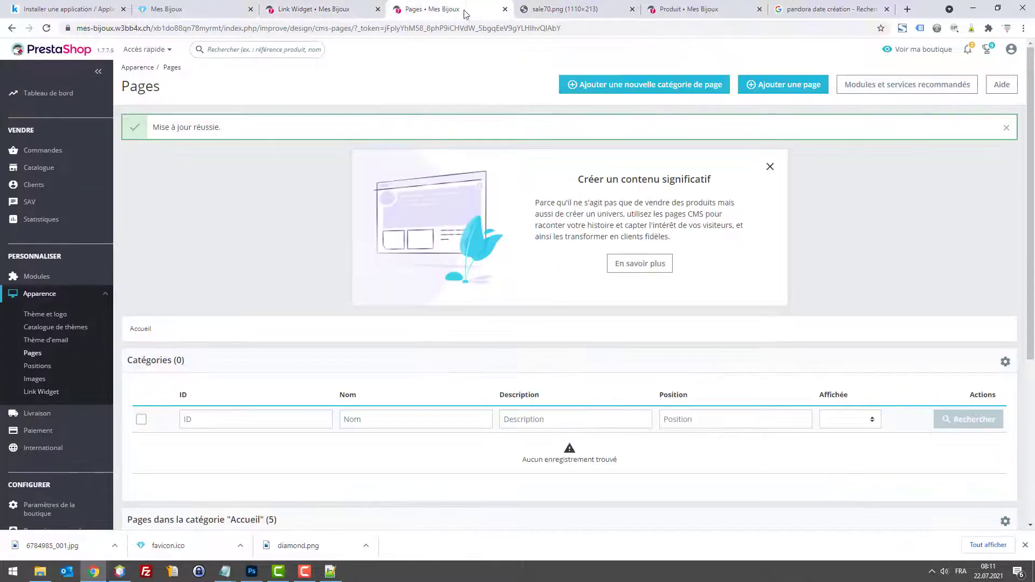
click(37, 357)
scroll(579, 374, down, 5)
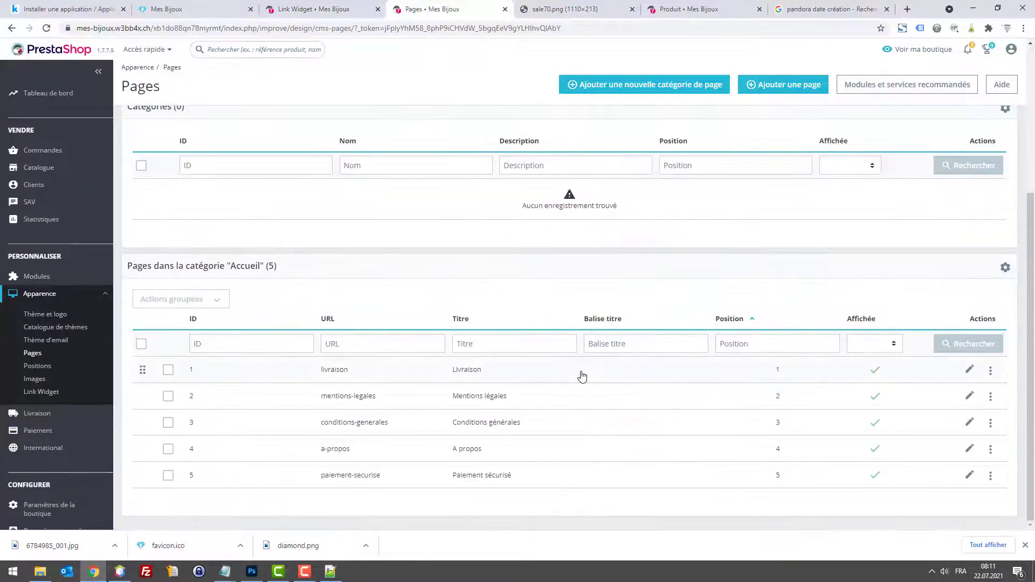
click(875, 372)
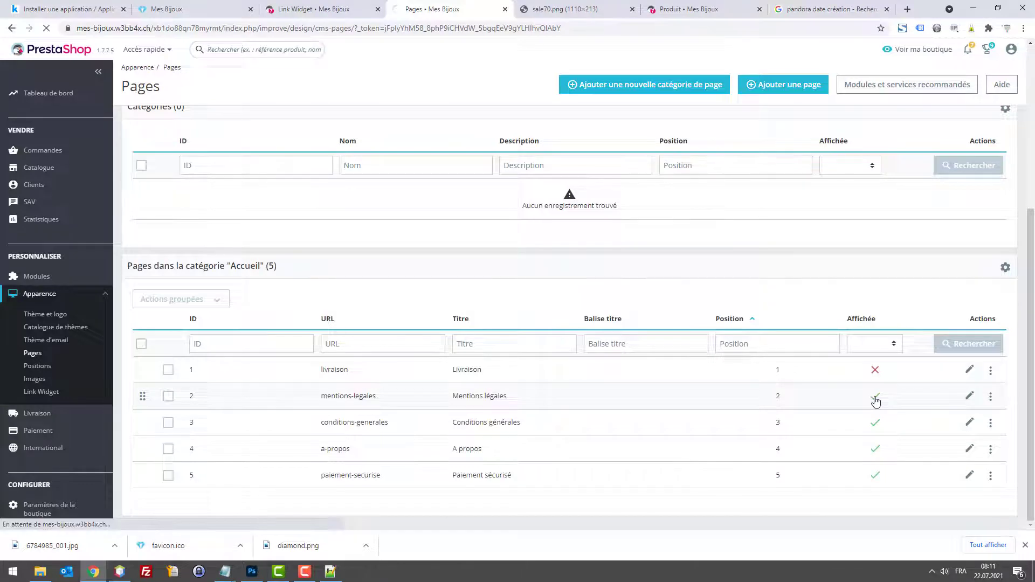
click(876, 398)
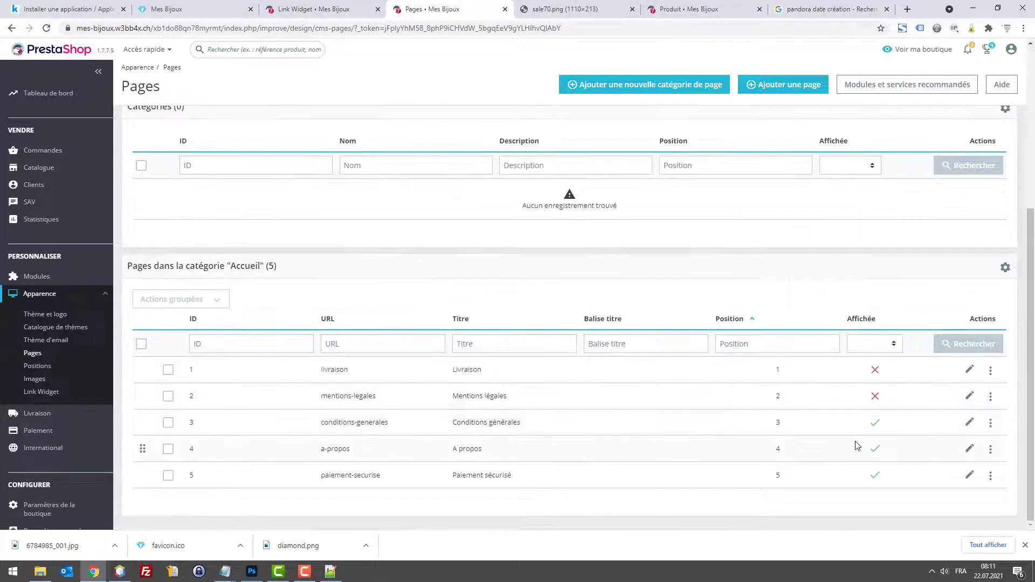
click(875, 450)
click(876, 478)
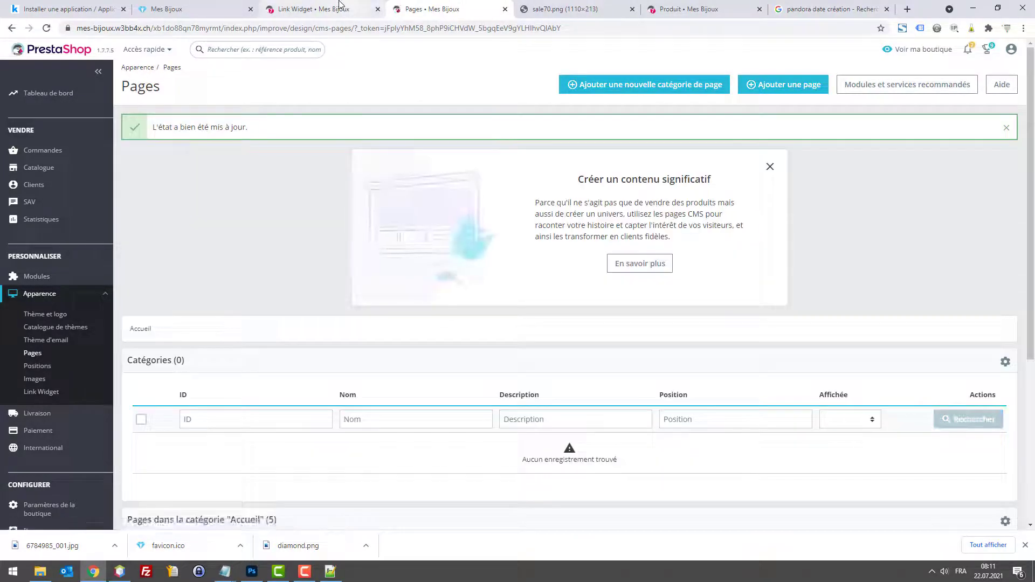
click(324, 11)
key(F5)
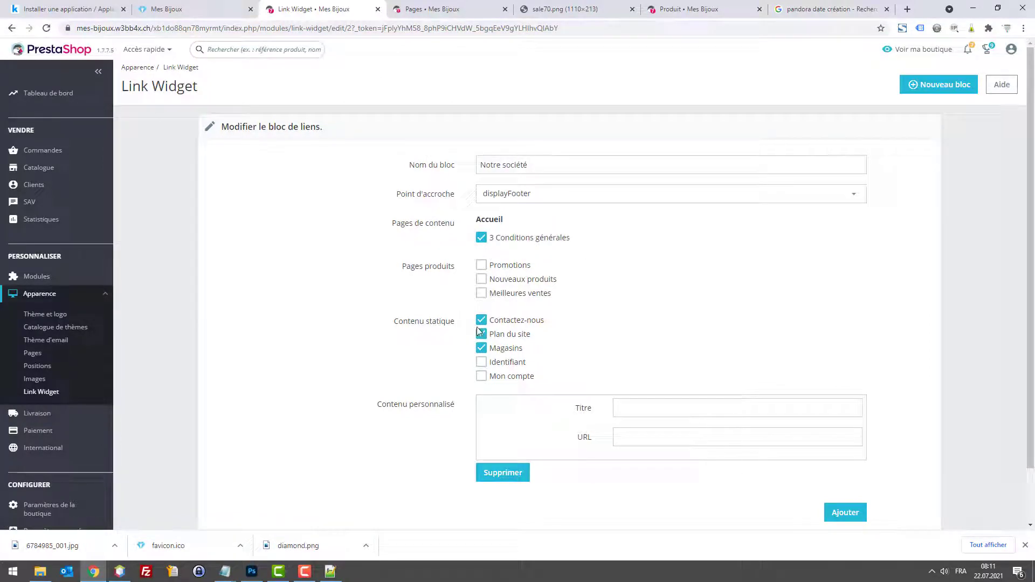
Step: Untick Magasins in the Notre société block, save, and check the storefront footer
click(481, 348)
scroll(758, 462, down, 1)
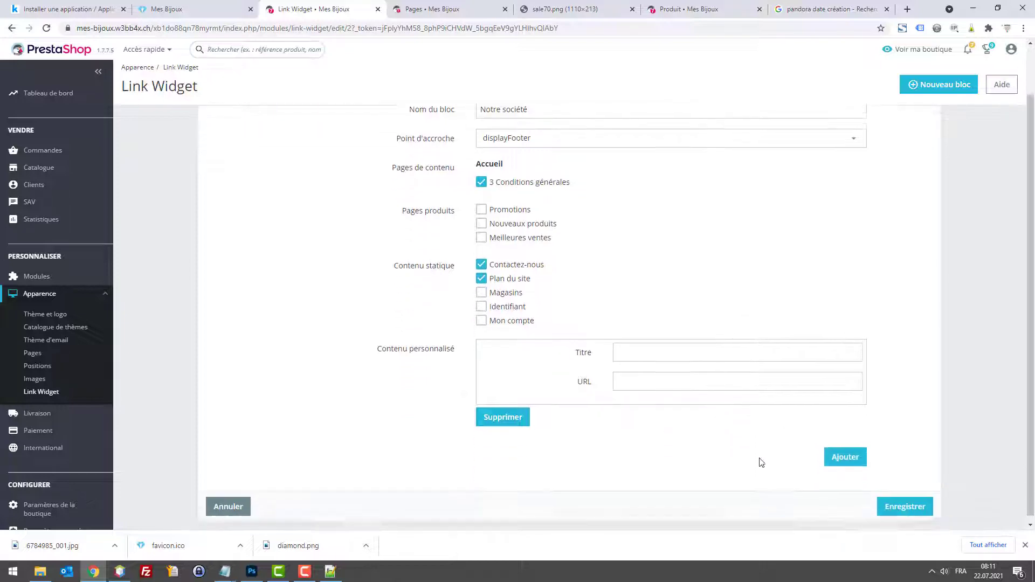
click(906, 501)
click(204, 8)
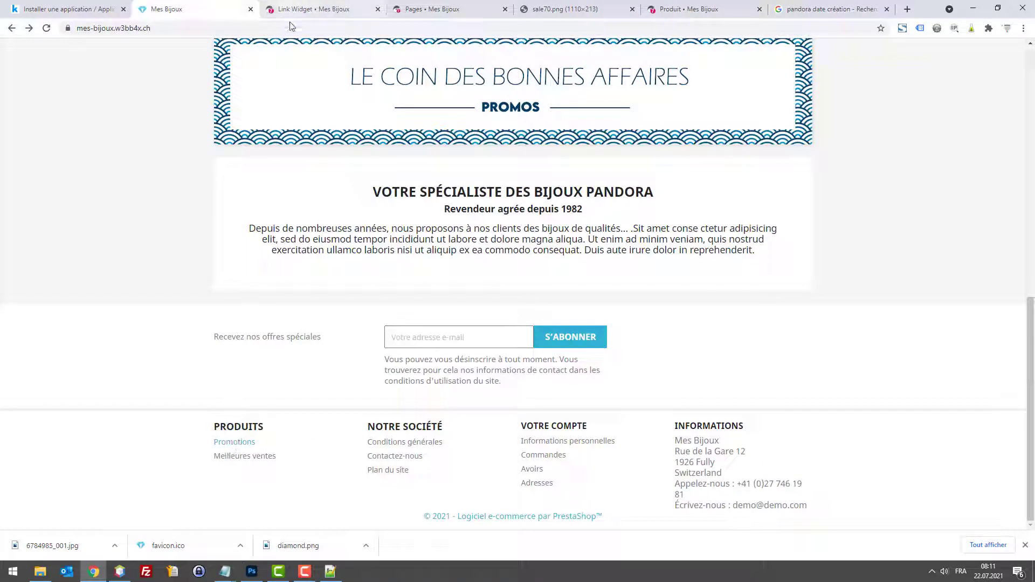
click(329, 9)
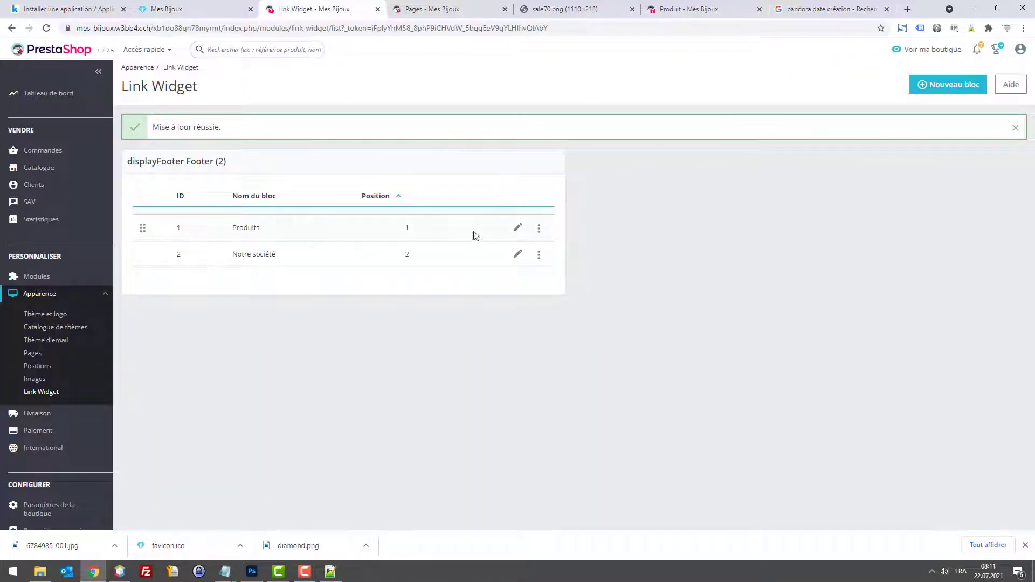
Step: Tick Nouveaux produits in the Produits link block and save it
click(518, 229)
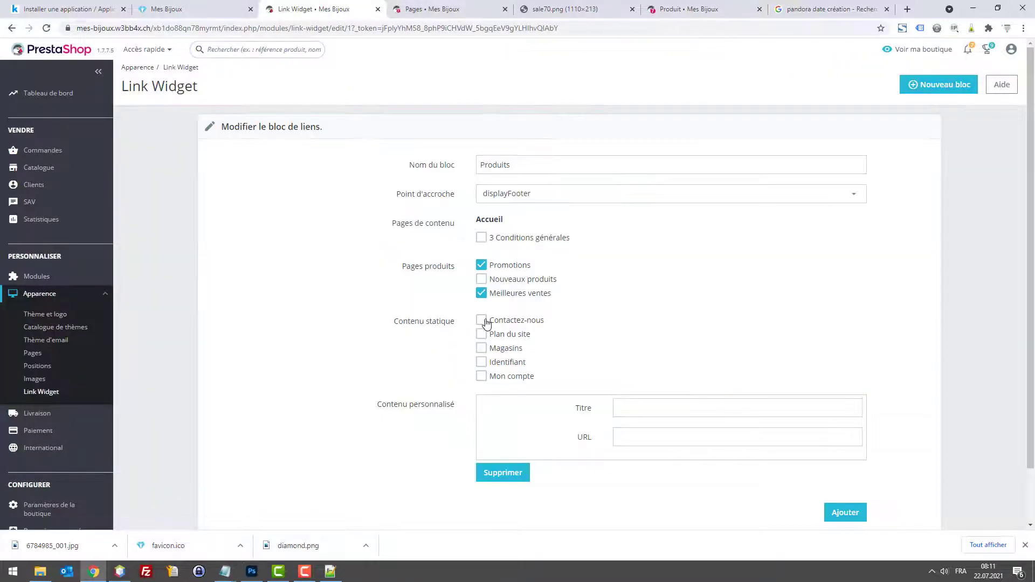
click(481, 279)
scroll(809, 475, down, 2)
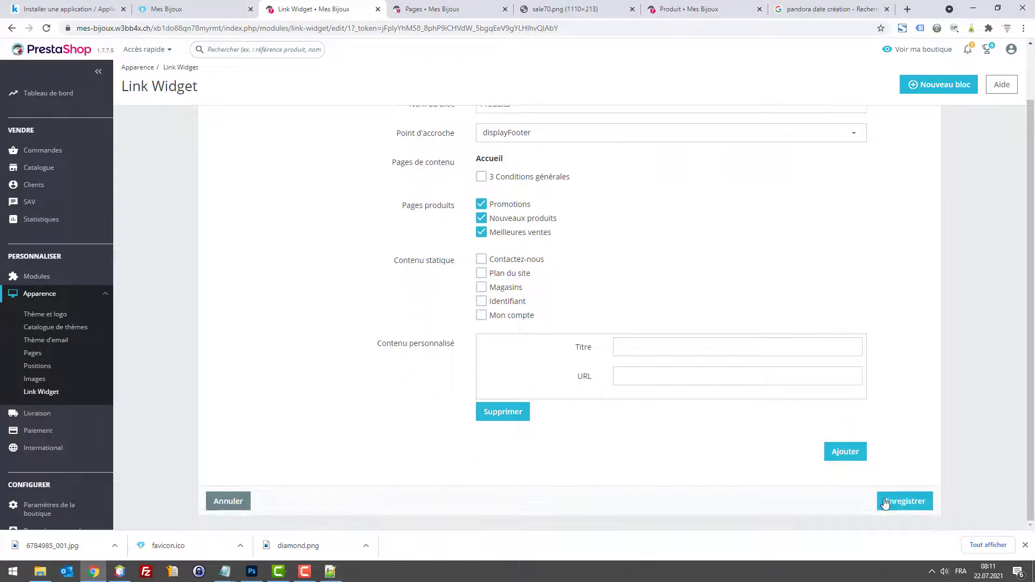
click(894, 501)
Step: Review the storefront footer's Votre compte links and store phone number
click(177, 9)
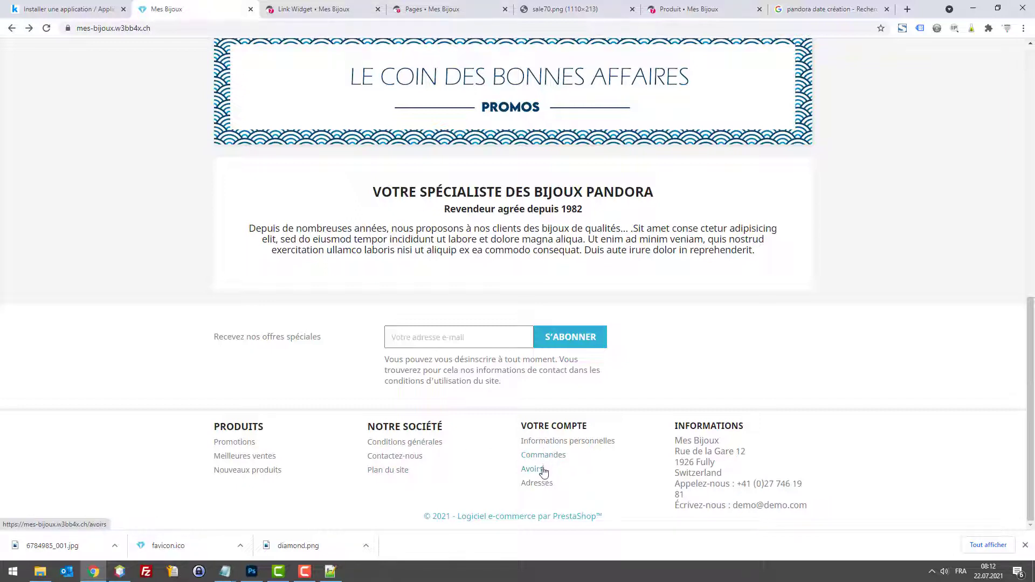
drag(522, 477, 564, 476)
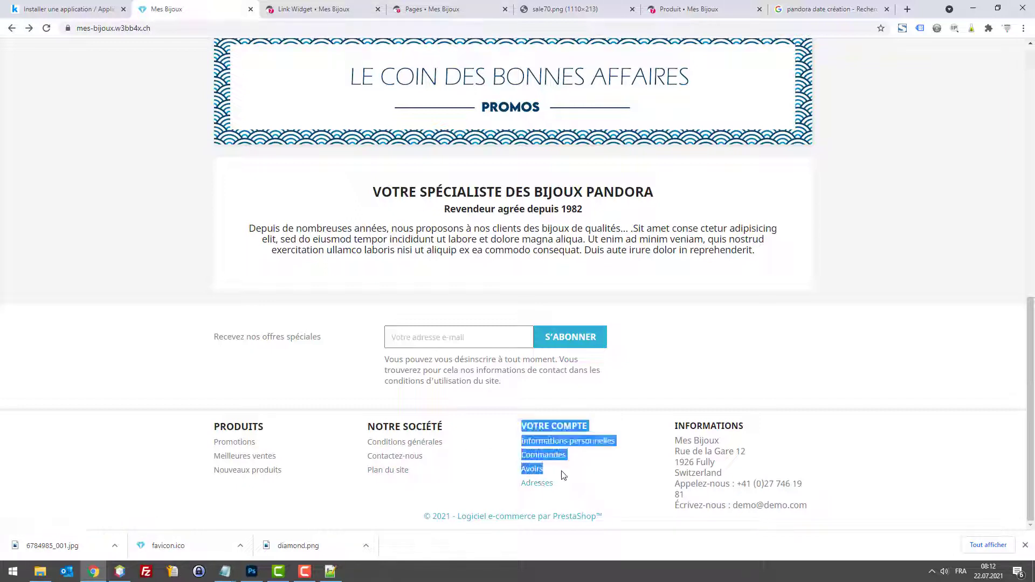
click(564, 477)
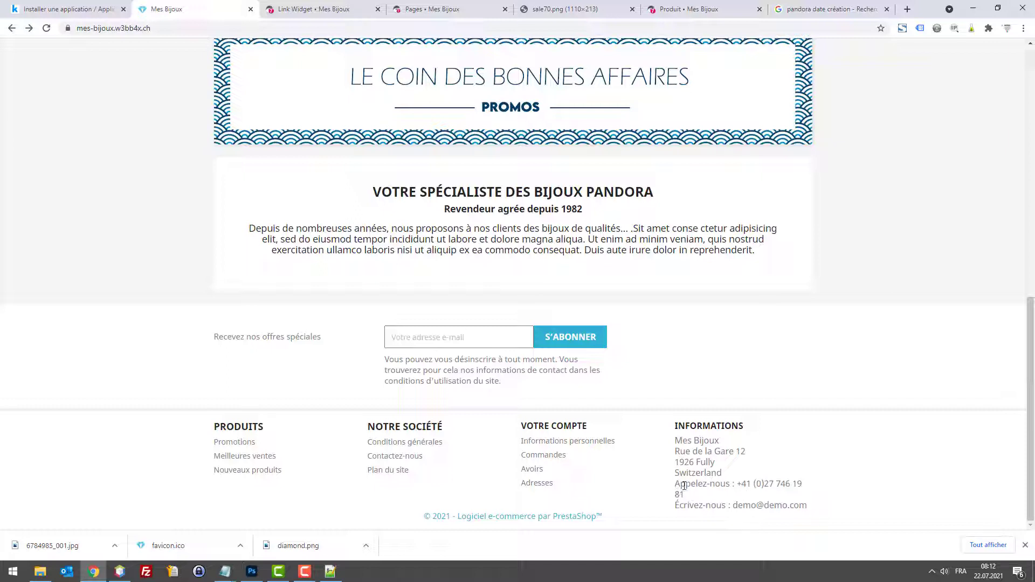
mouse_move(684, 491)
mouse_down()
mouse_move(722, 484)
mouse_move(680, 494)
mouse_move(676, 484)
mouse_move(680, 494)
mouse_up()
click(340, 7)
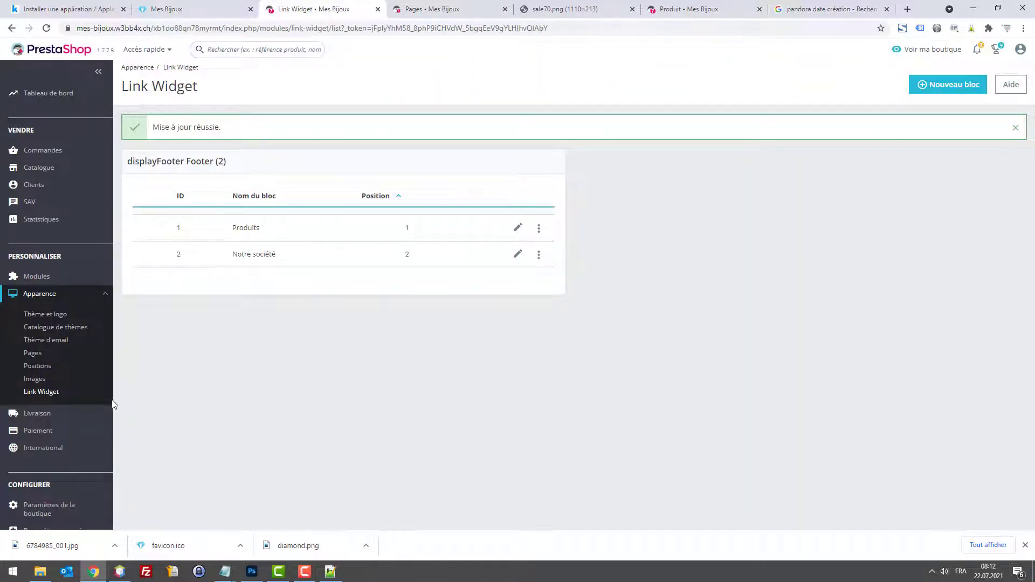
mouse_move(51, 501)
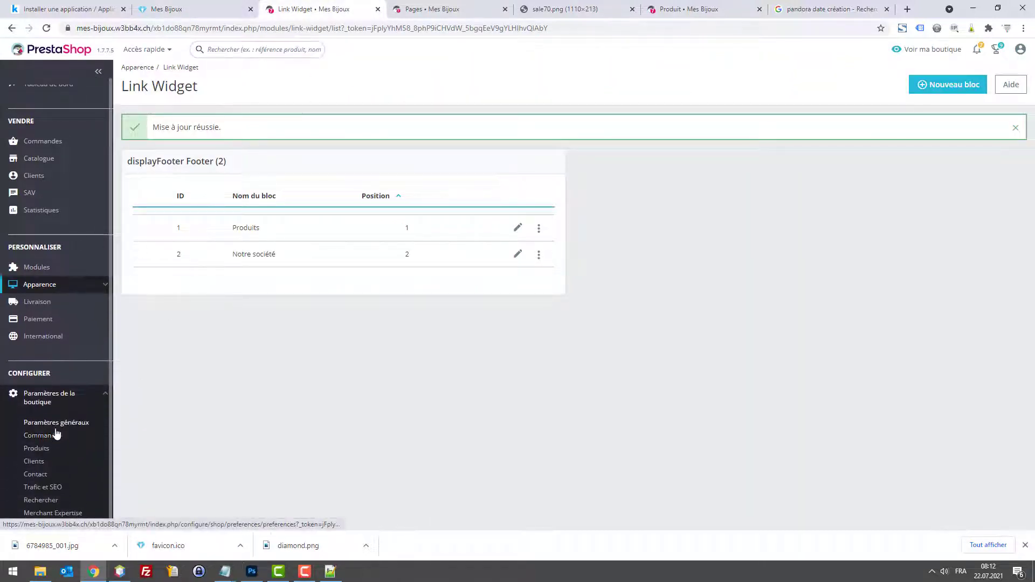
click(36, 475)
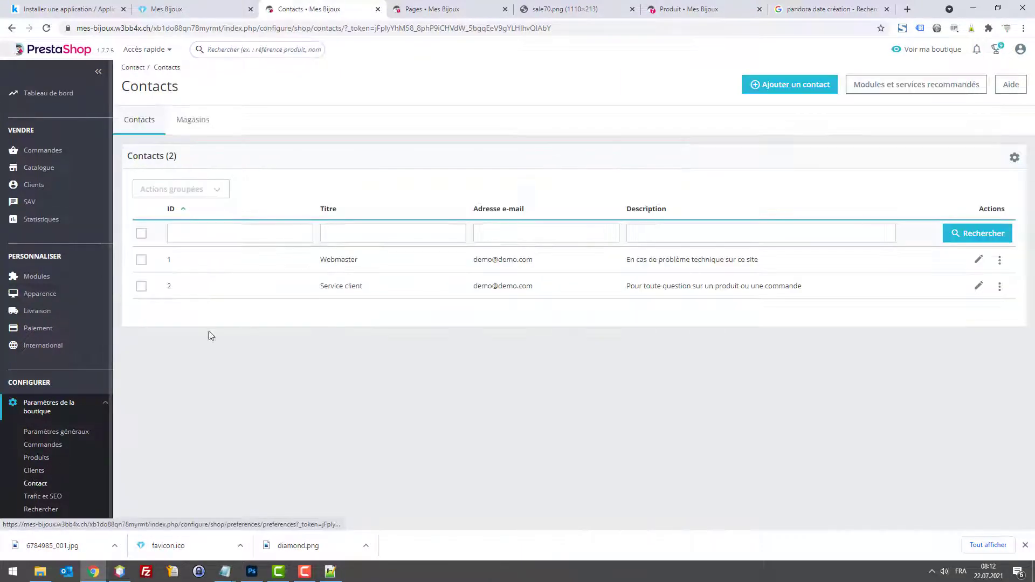
click(190, 131)
scroll(362, 302, down, 3)
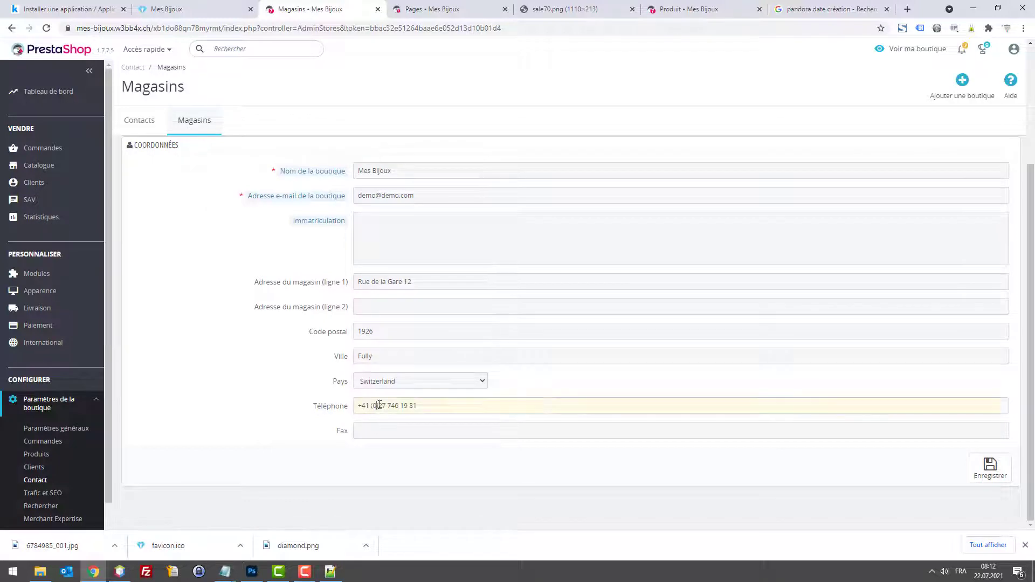
drag(376, 405, 350, 405)
key(BackSpace)
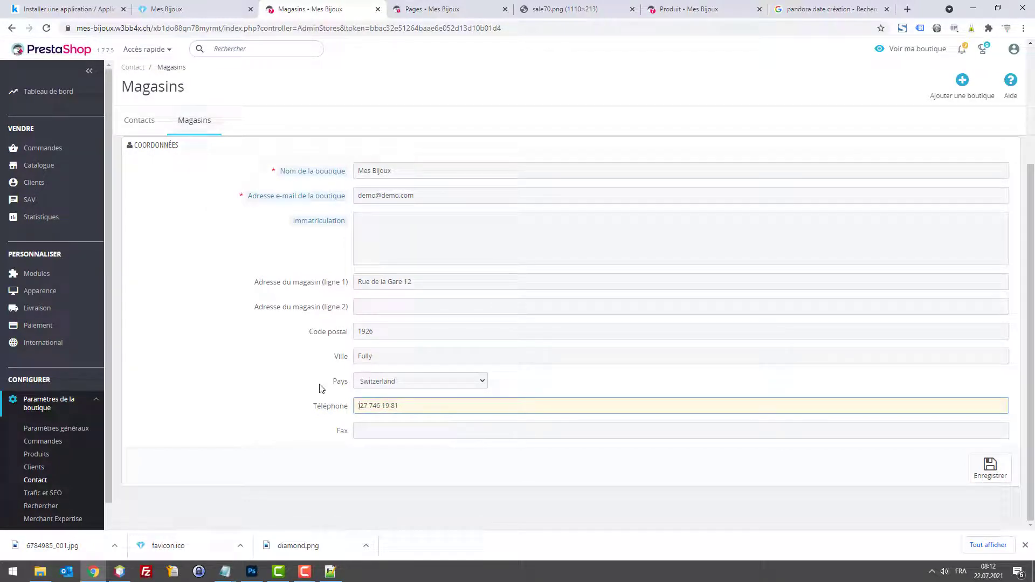
key(Delete)
text(0)
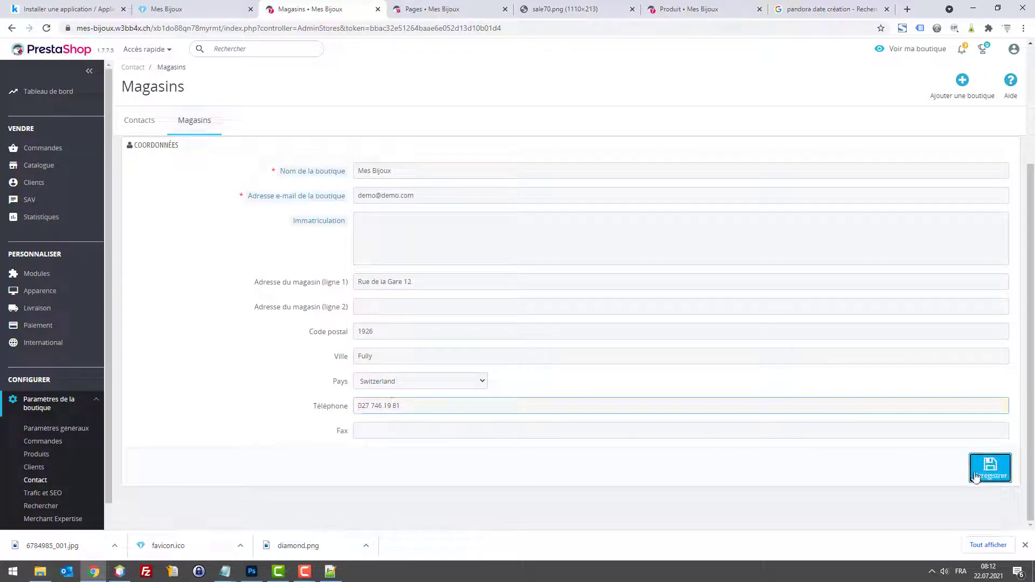
click(989, 467)
click(210, 10)
key(F5)
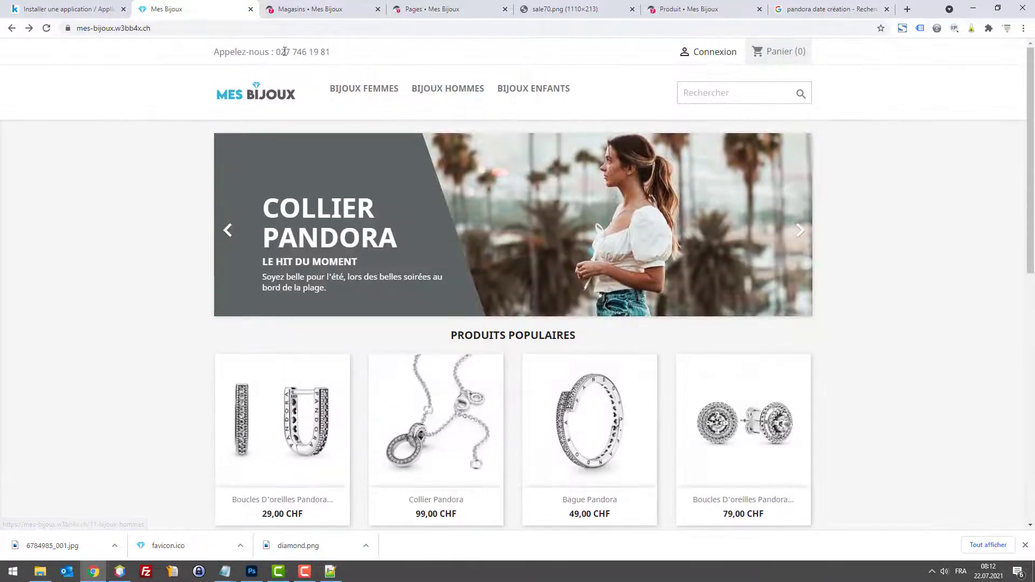
Step: Scroll to the storefront footer's copyright line, then switch to the Infomaniak installation page
scroll(613, 180, down, 10)
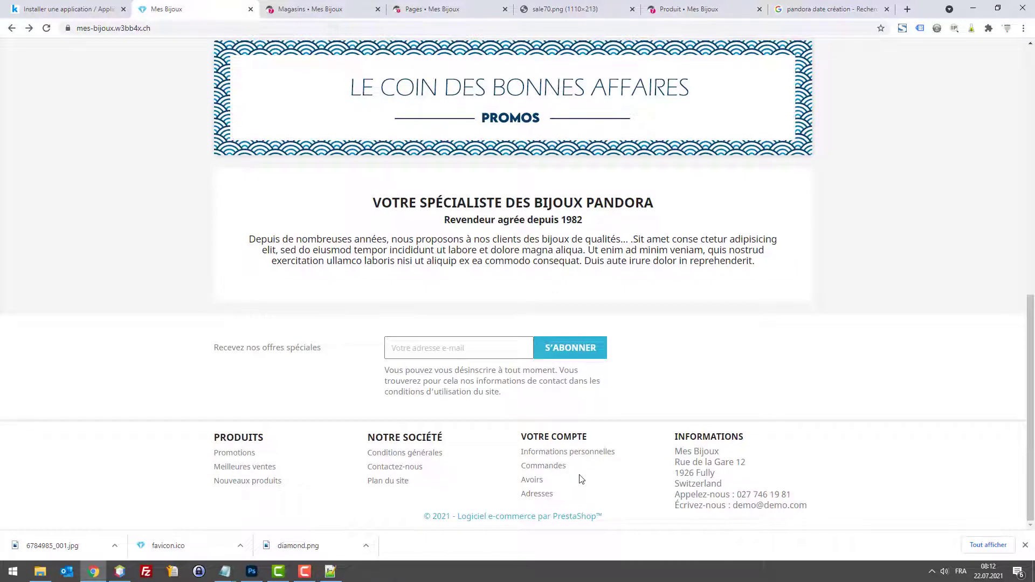
drag(417, 517, 636, 515)
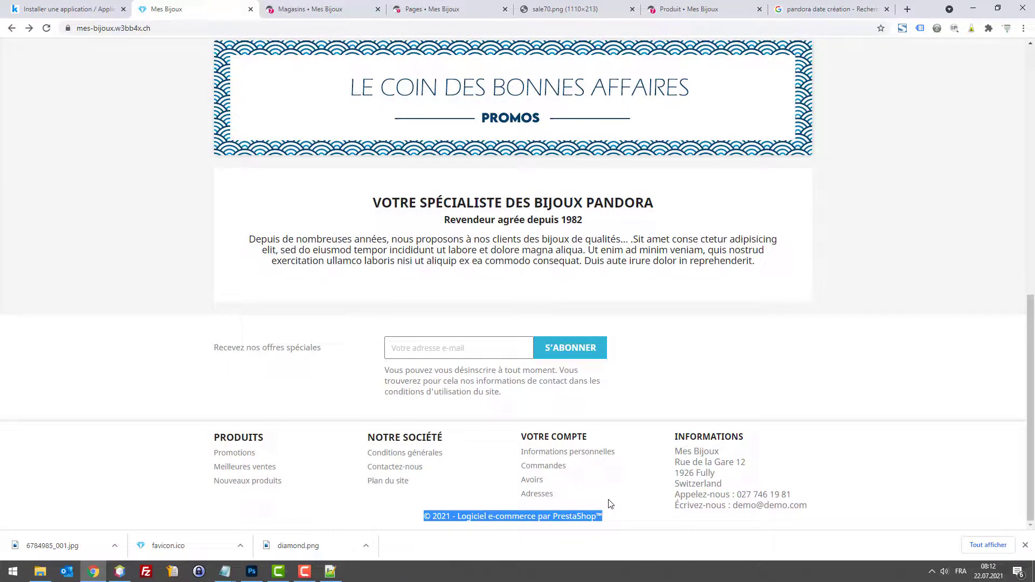
click(71, 6)
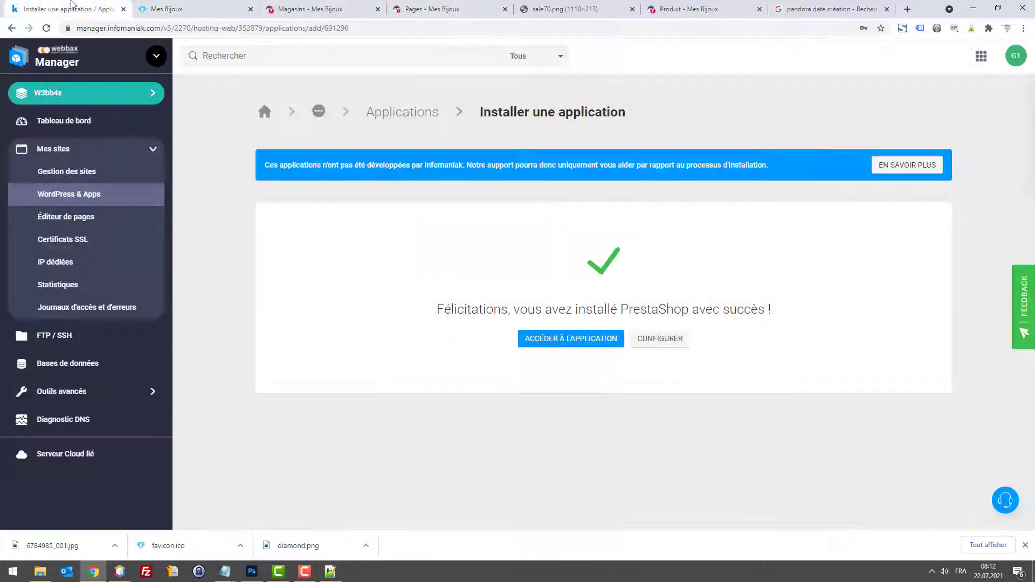
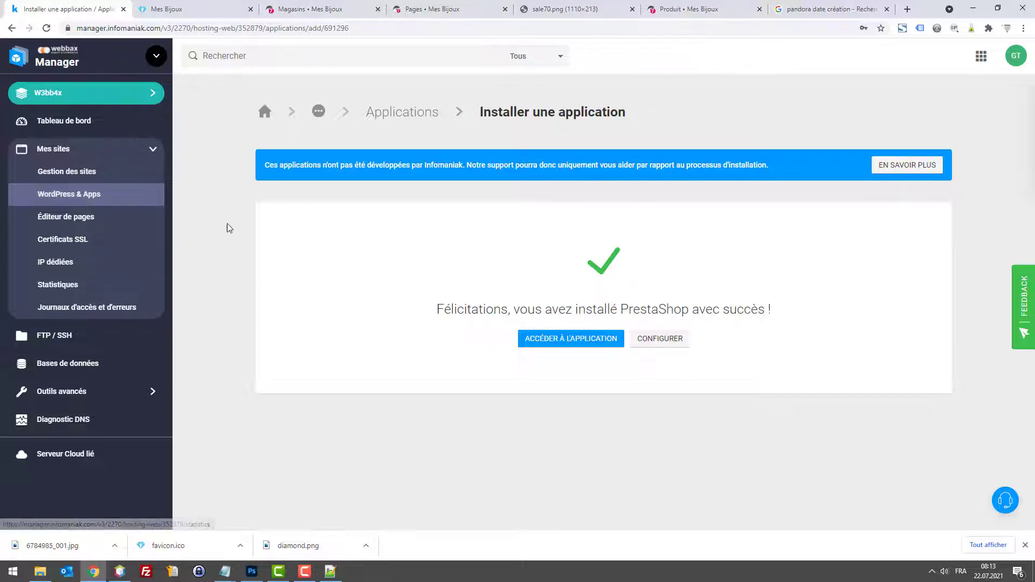
click(973, 7)
click(991, 5)
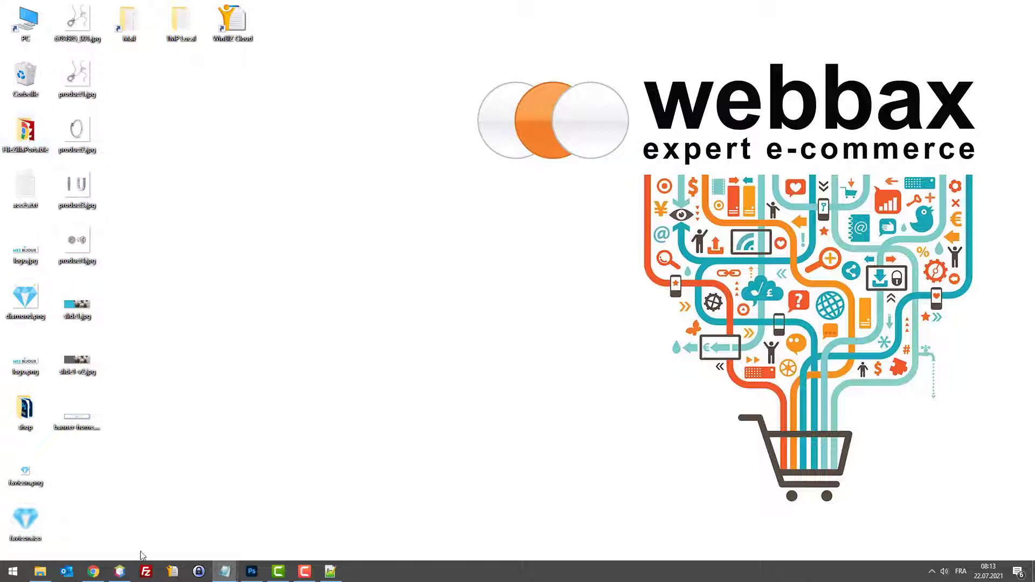
click(13, 132)
double_click(12, 133)
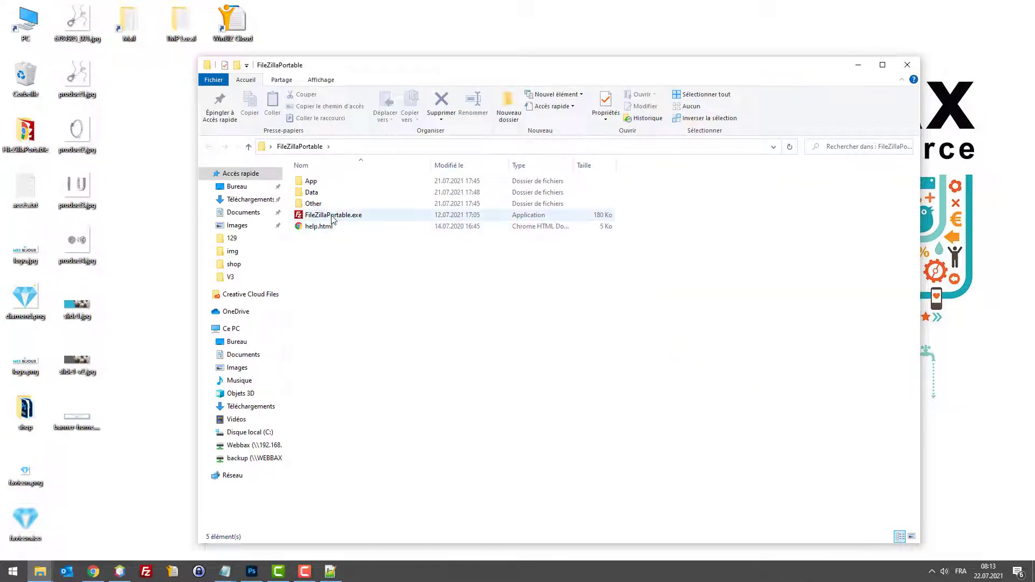
double_click(334, 215)
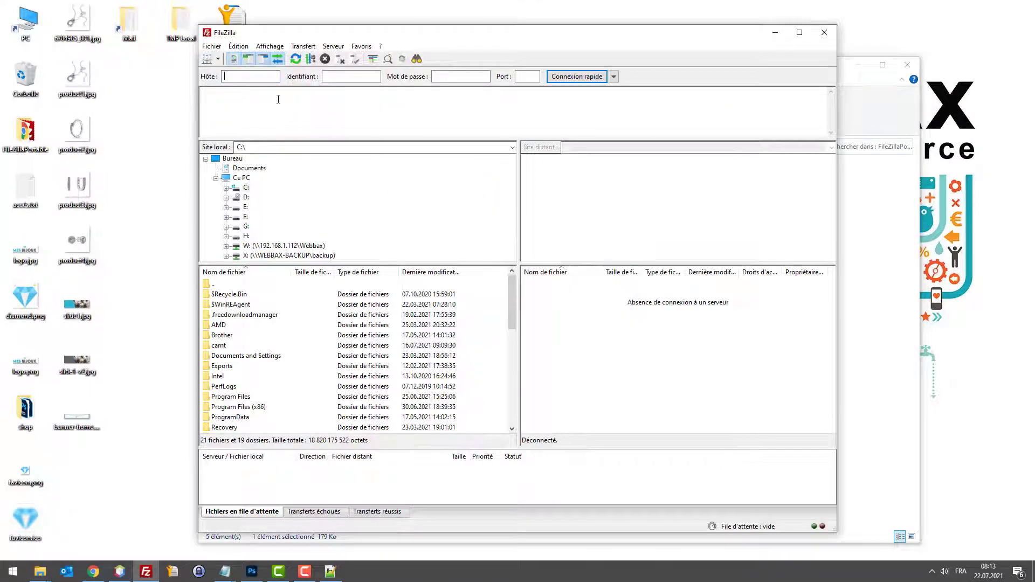
click(224, 571)
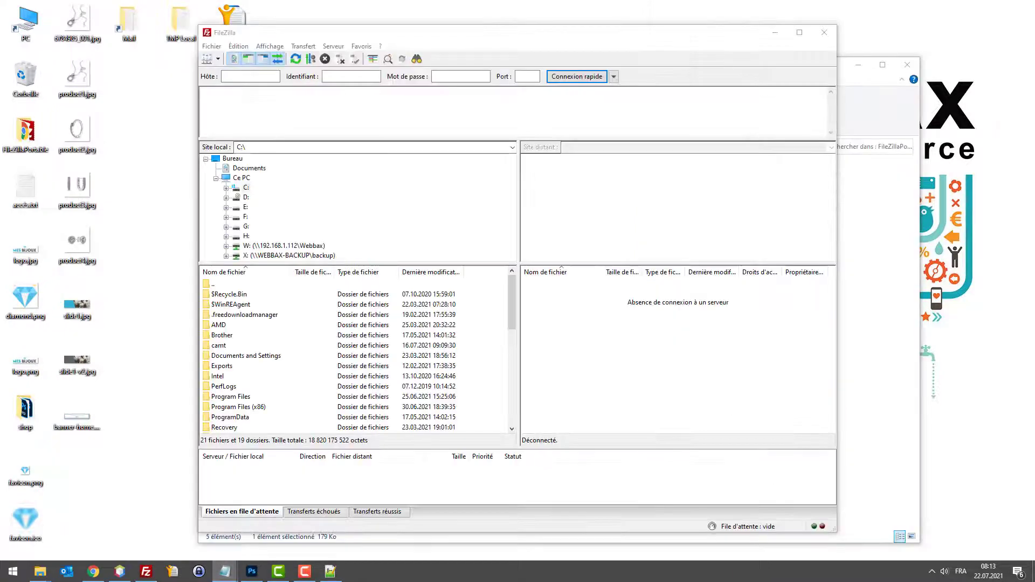
click(242, 76)
text(p.infomaniak.com)
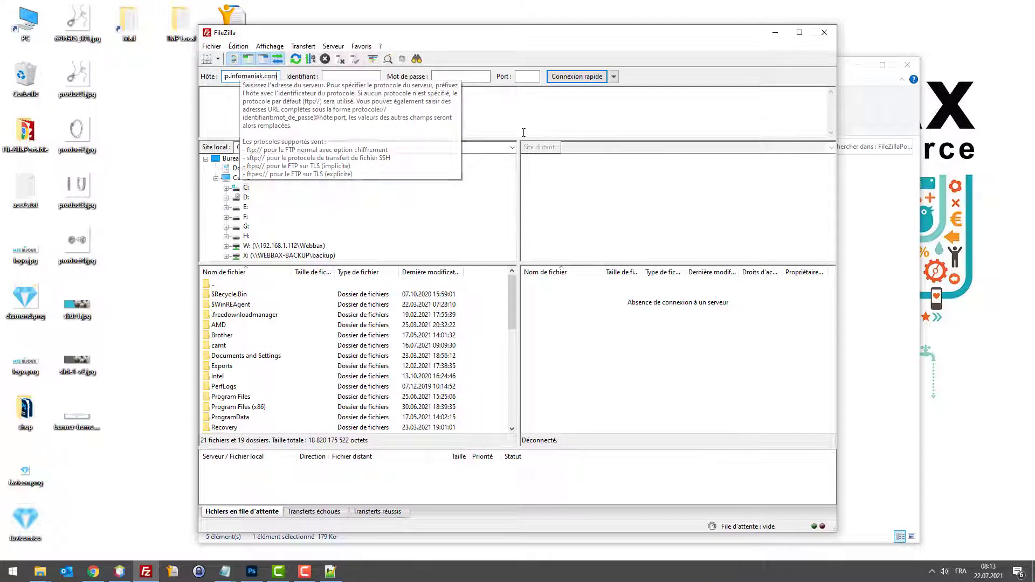
key(alt+Tab)
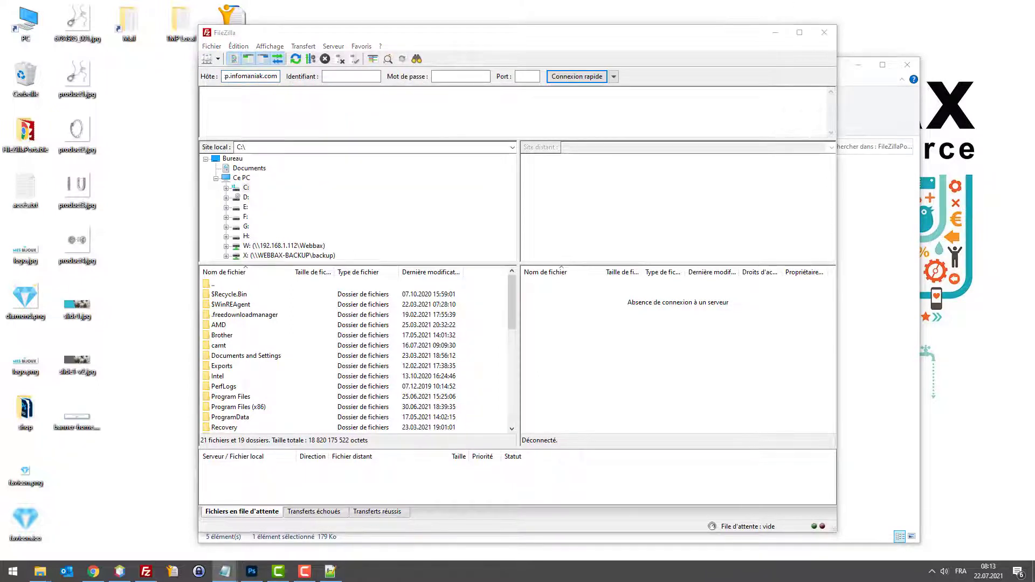
click(351, 88)
click(351, 76)
text(g35o8_mesbijoux)
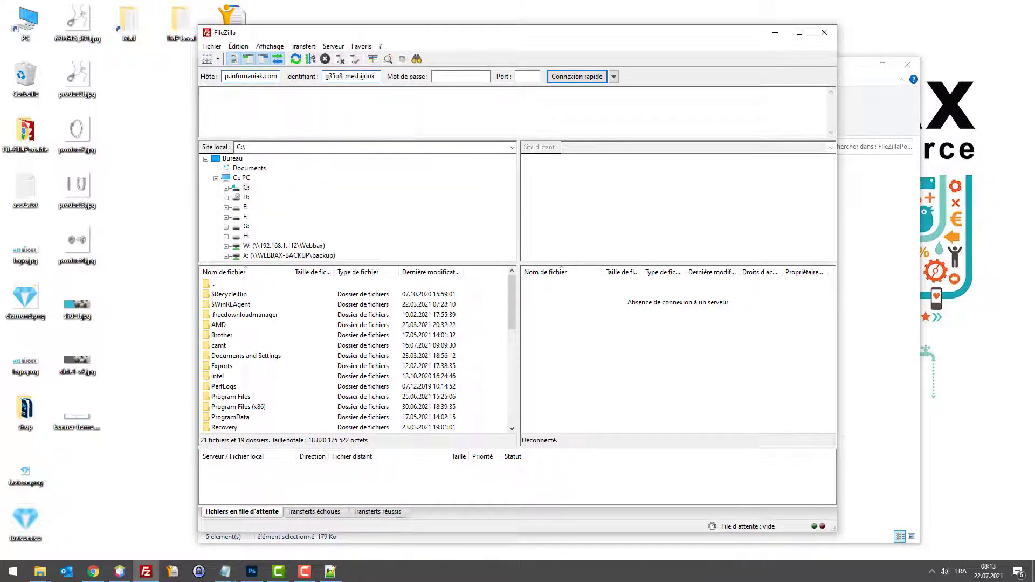
key(alt+Tab)
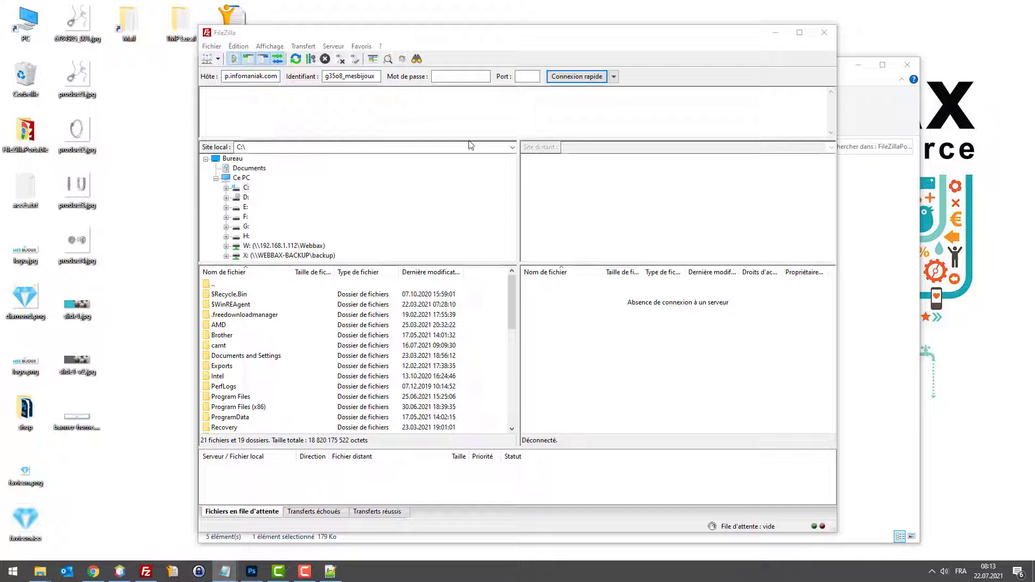
click(450, 76)
key(ctrl+v)
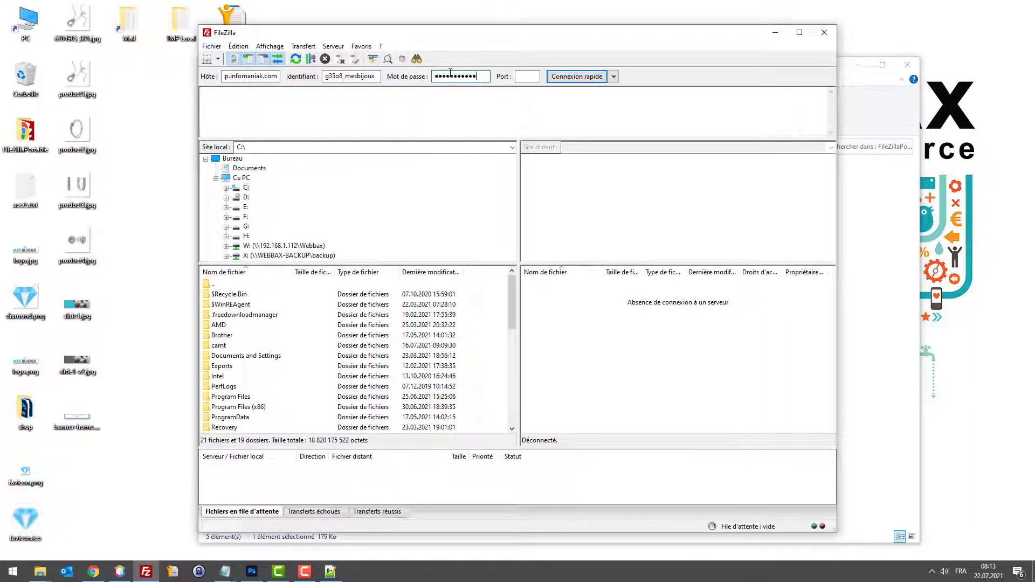
click(576, 76)
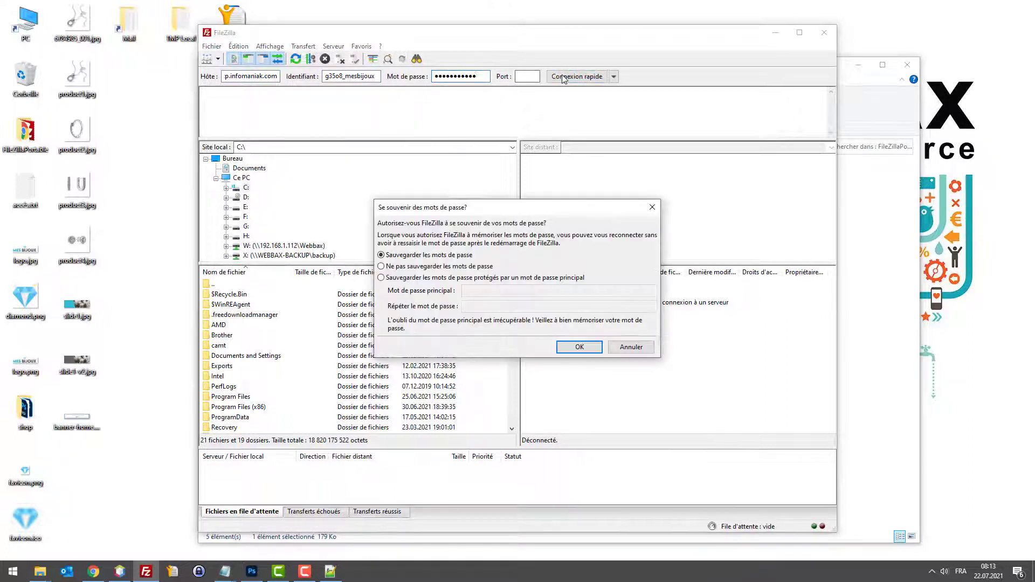
click(583, 348)
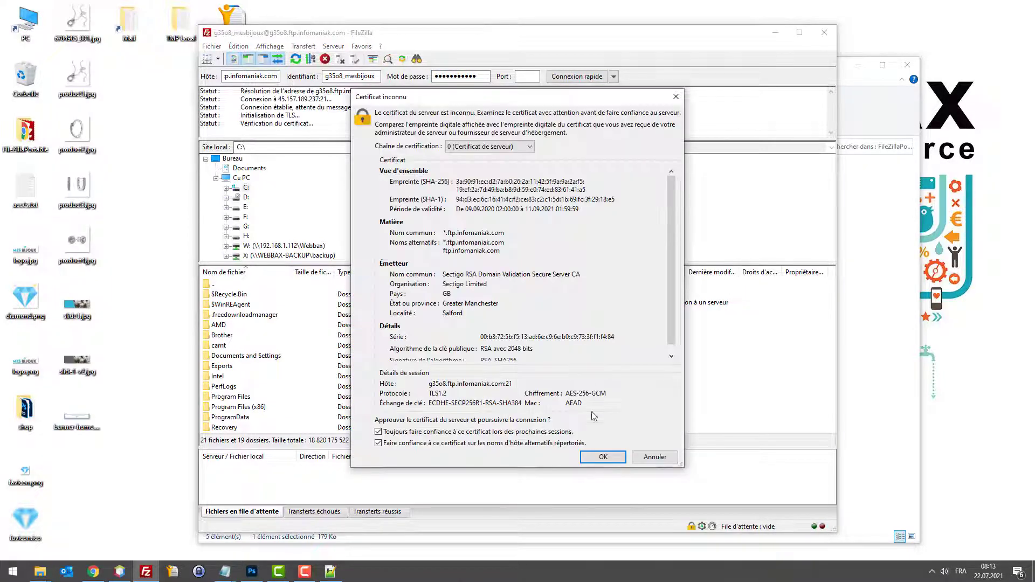
click(602, 461)
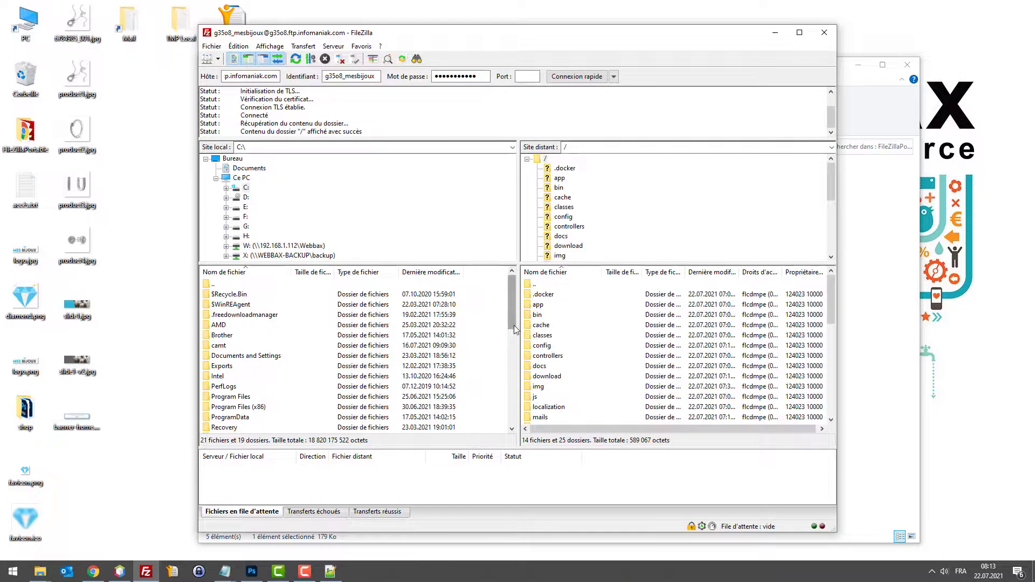
drag(515, 329, 382, 329)
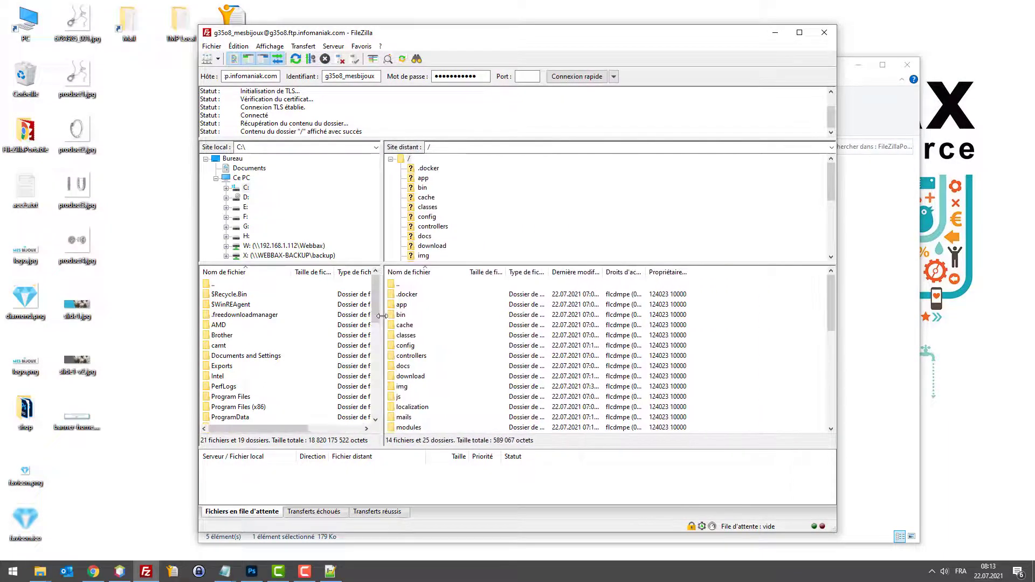
click(508, 355)
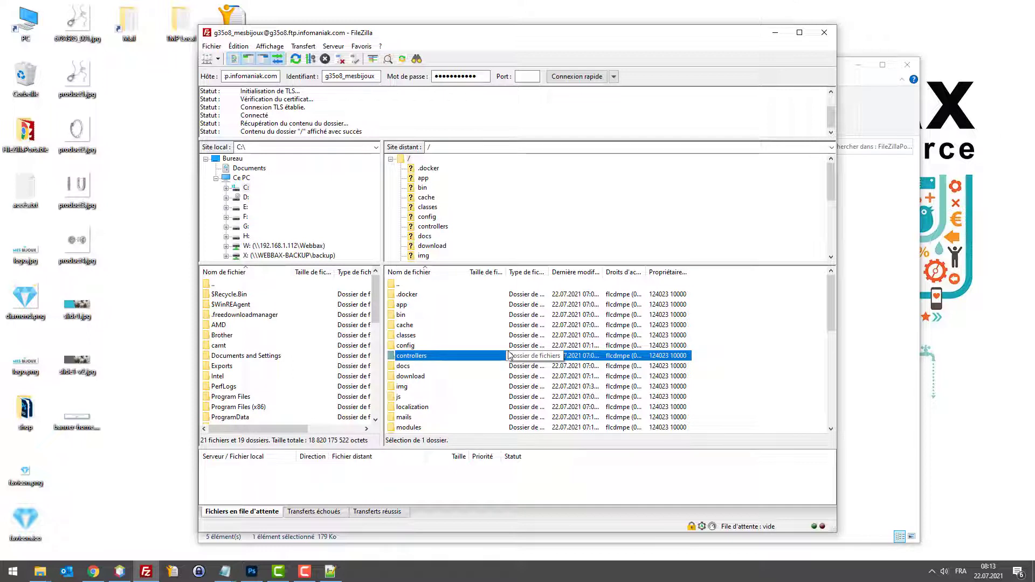
key(t)
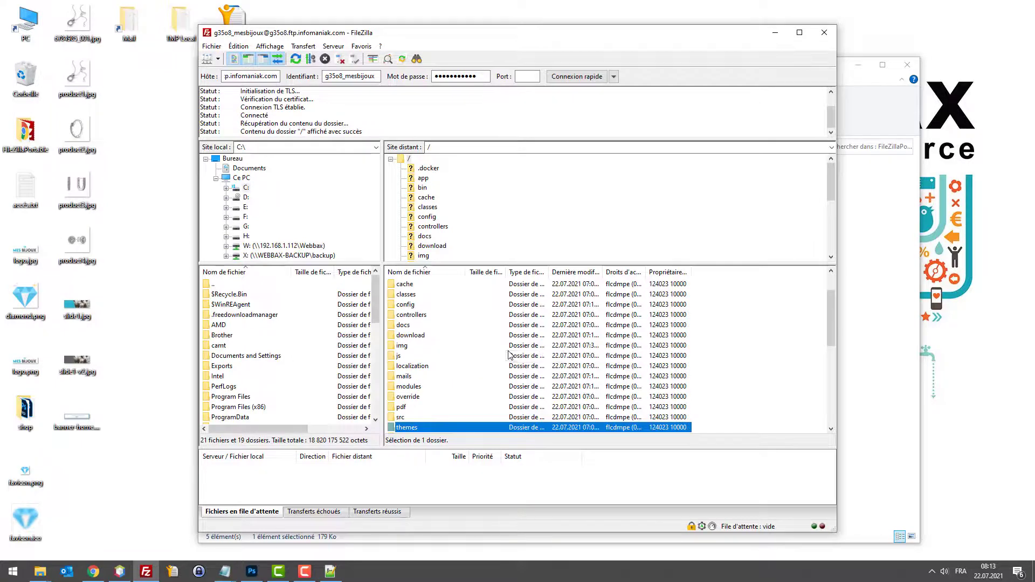
key(Return)
key(Down)
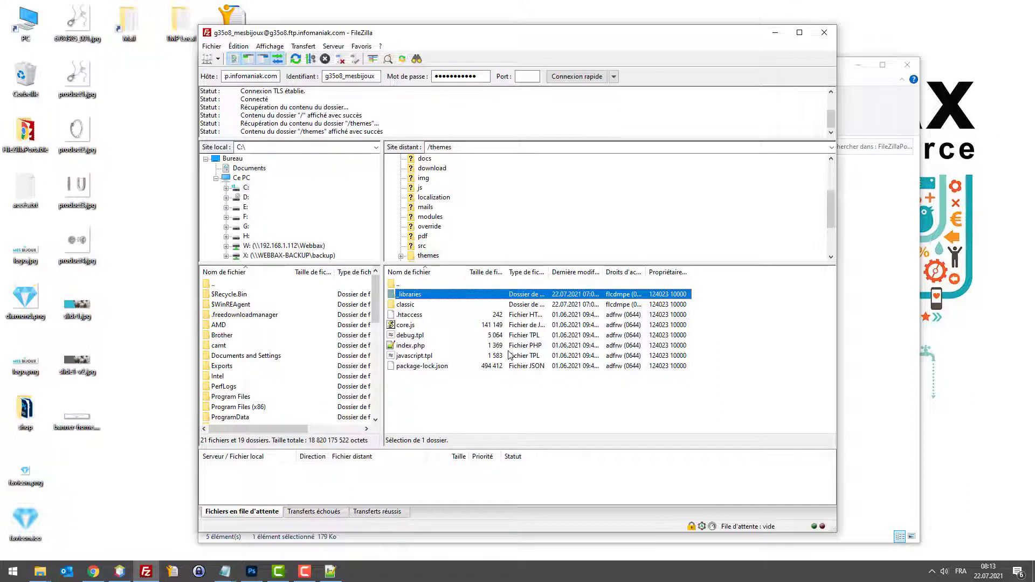
key(Down)
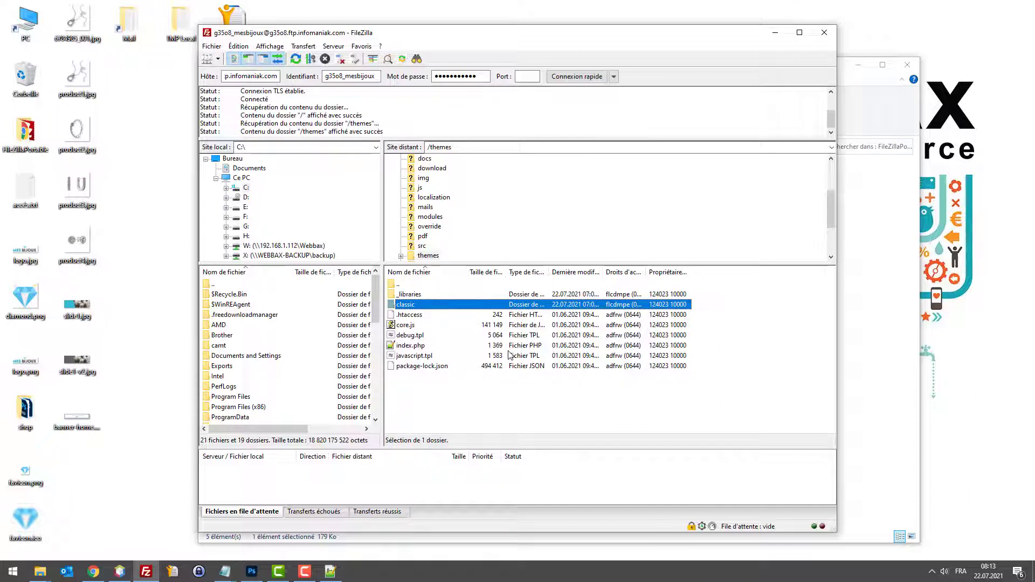
key(Return)
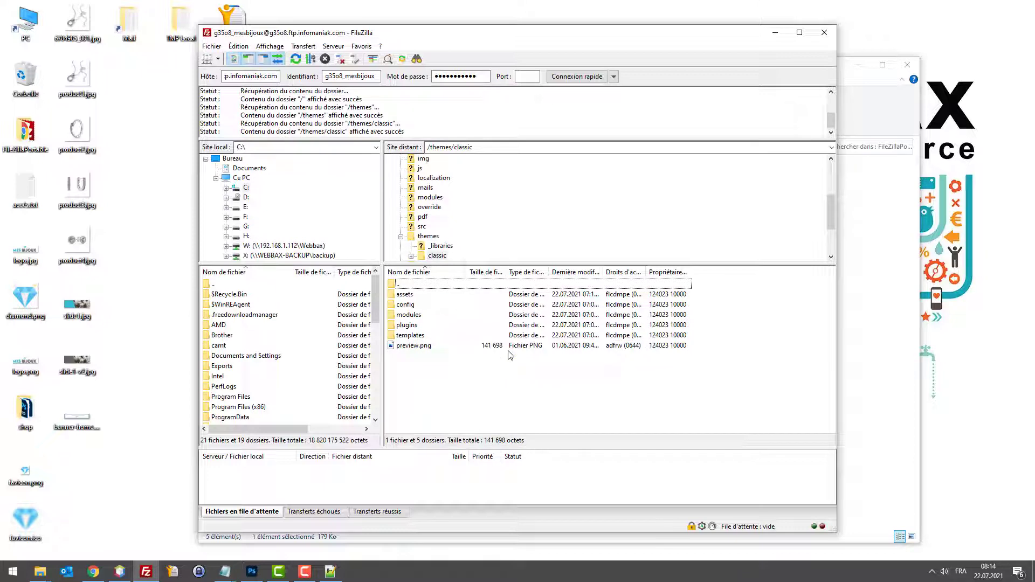
key(Down)
key(Down)
key(Down)
key(Down)
key(Down)
key(Return)
key(Down)
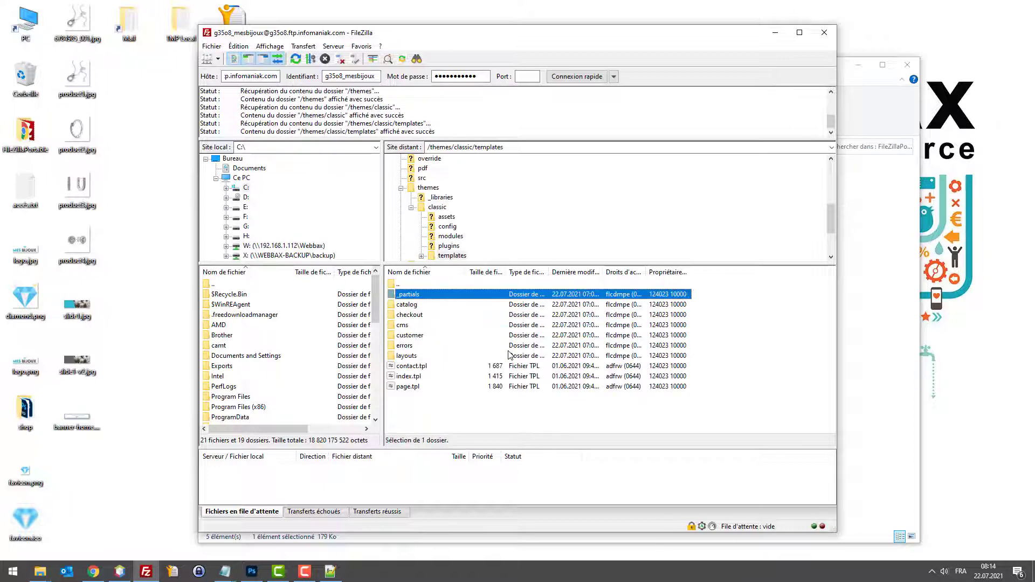
key(Down)
key(Down)
key(Up)
key(Up)
key(Return)
key(Down)
key(Down)
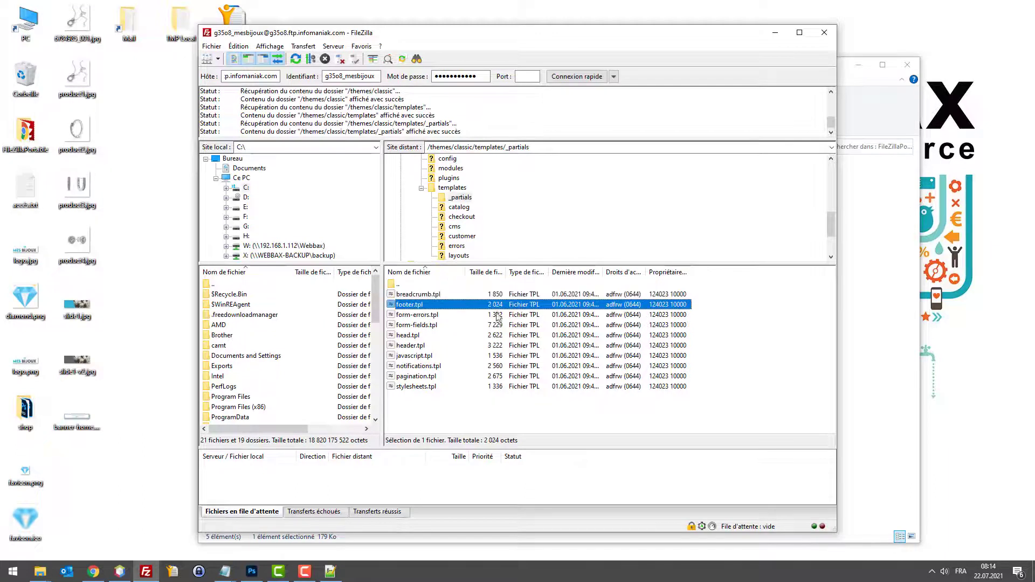
drag(405, 307, 86, 477)
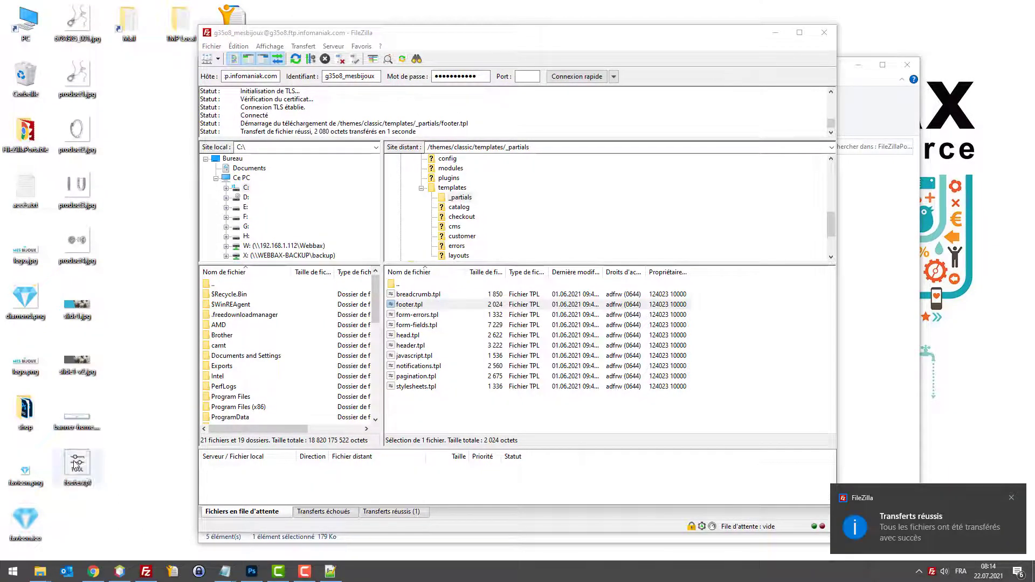
right_click(76, 459)
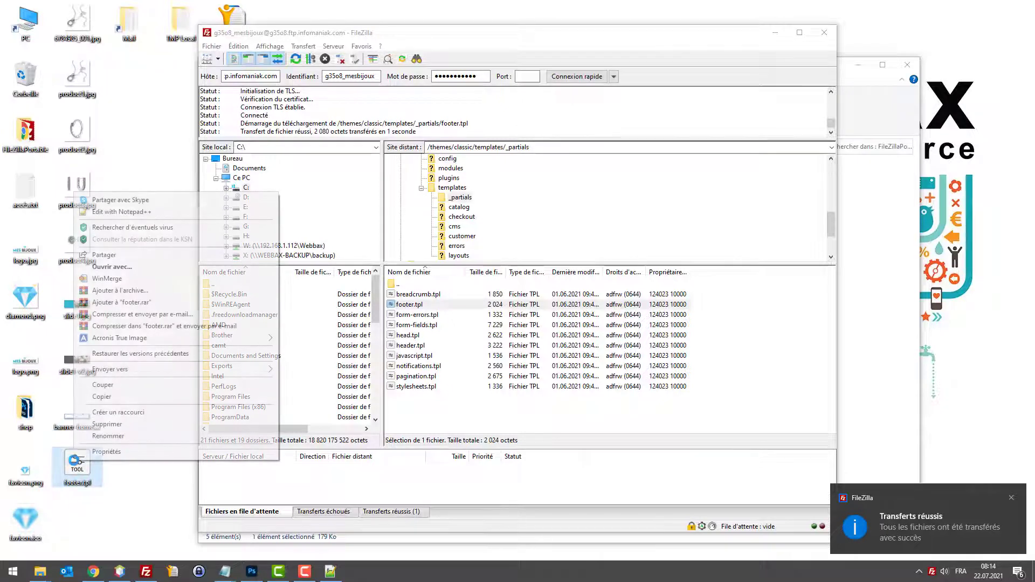
click(108, 212)
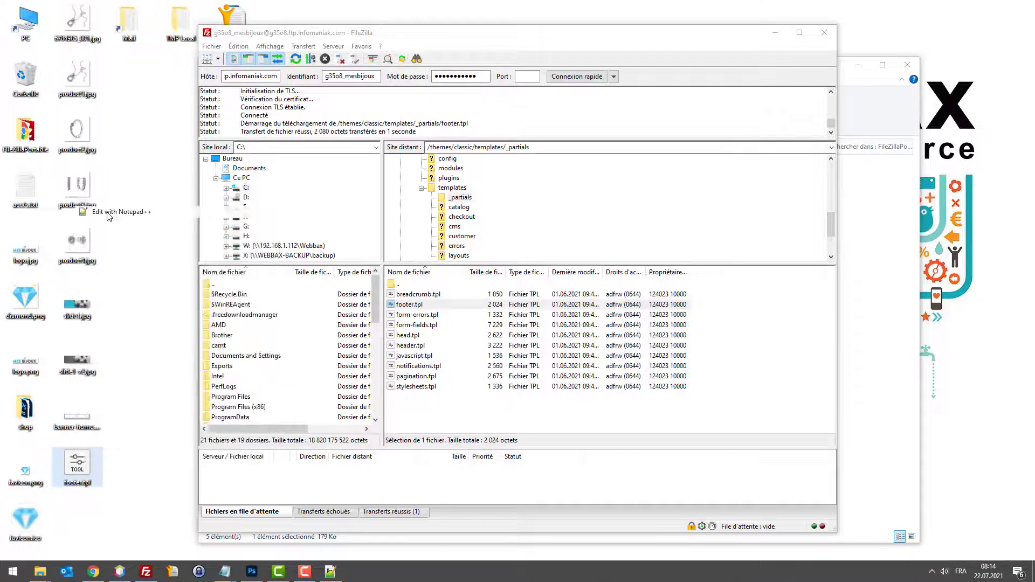
scroll(473, 321, down, 4)
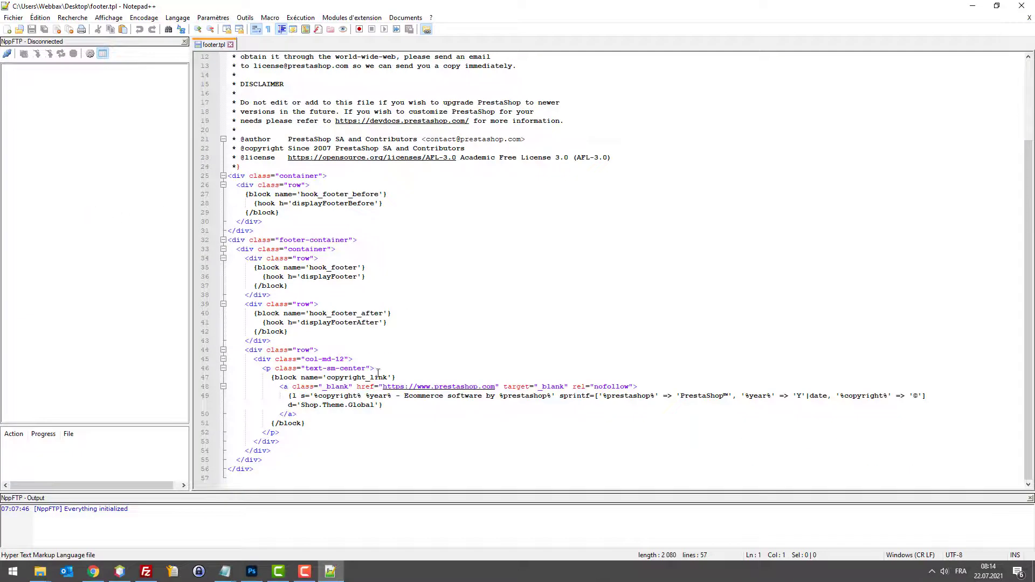
click(298, 350)
click(324, 395)
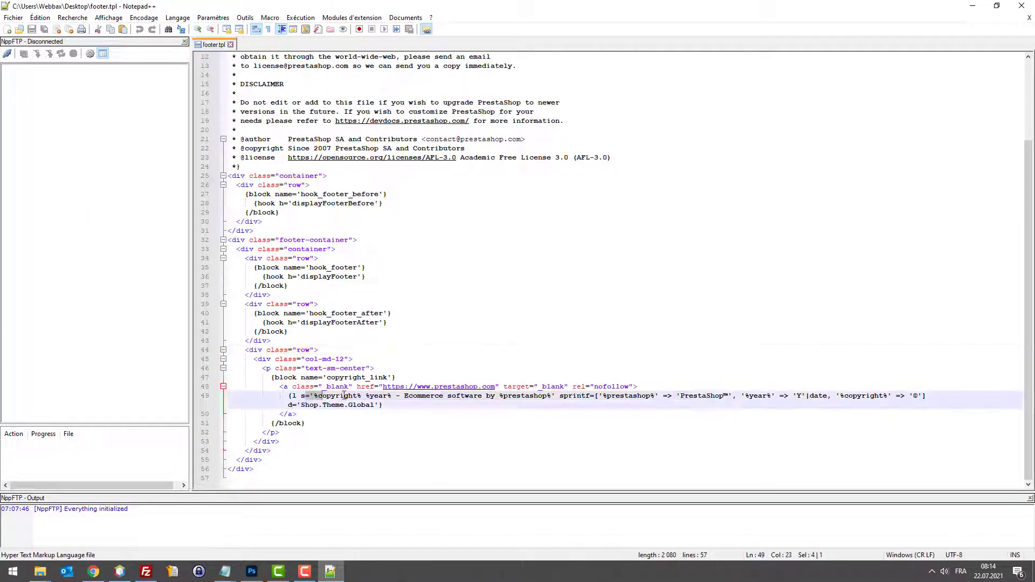
click(262, 386)
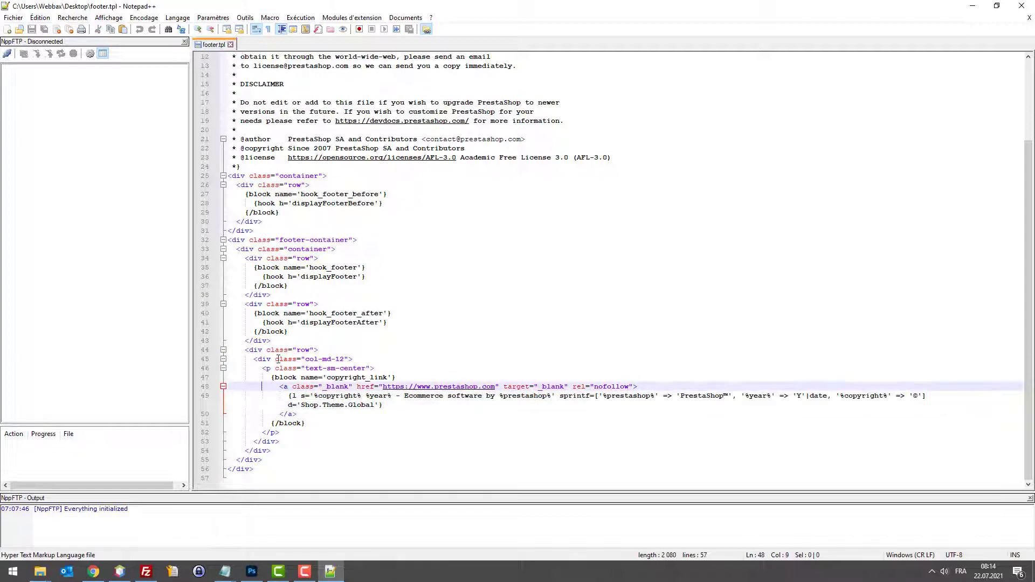
click(315, 349)
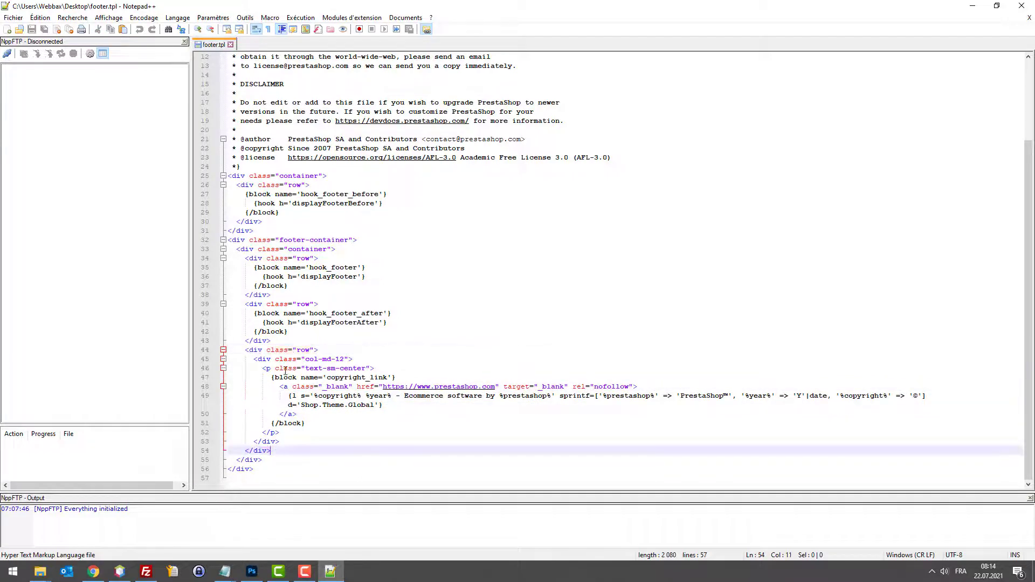
click(292, 340)
key(Return)
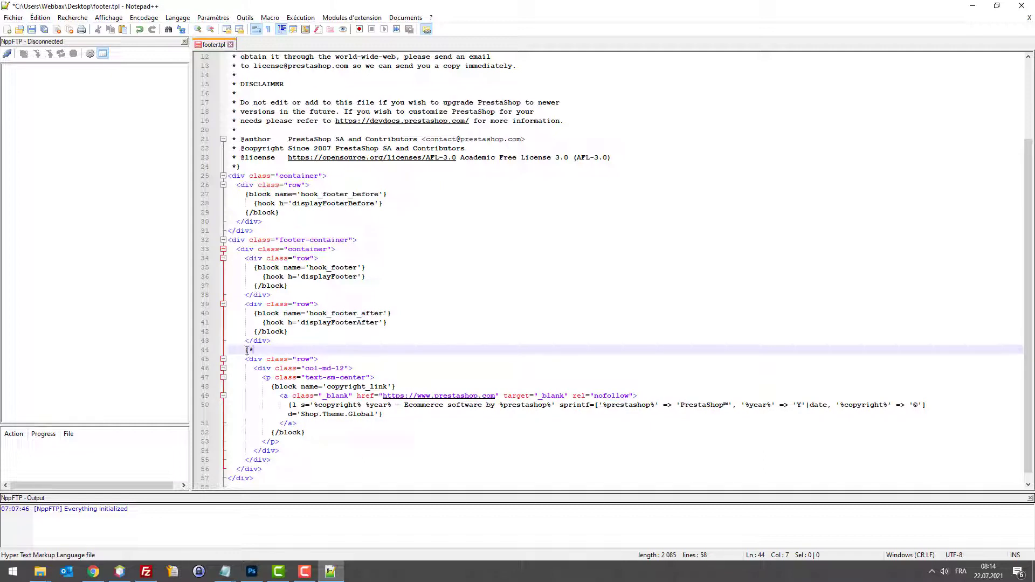
click(319, 360)
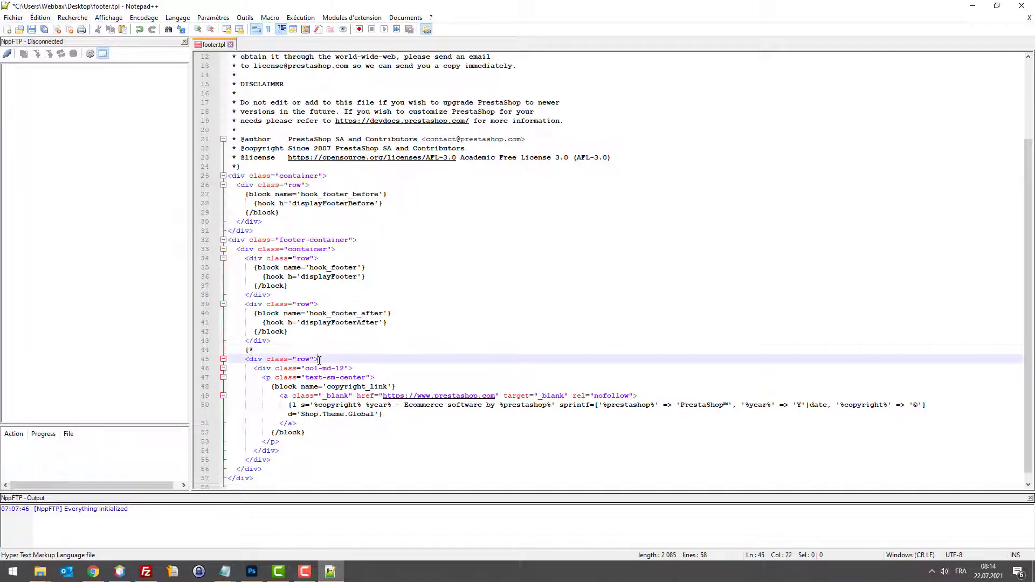
click(275, 452)
click(274, 458)
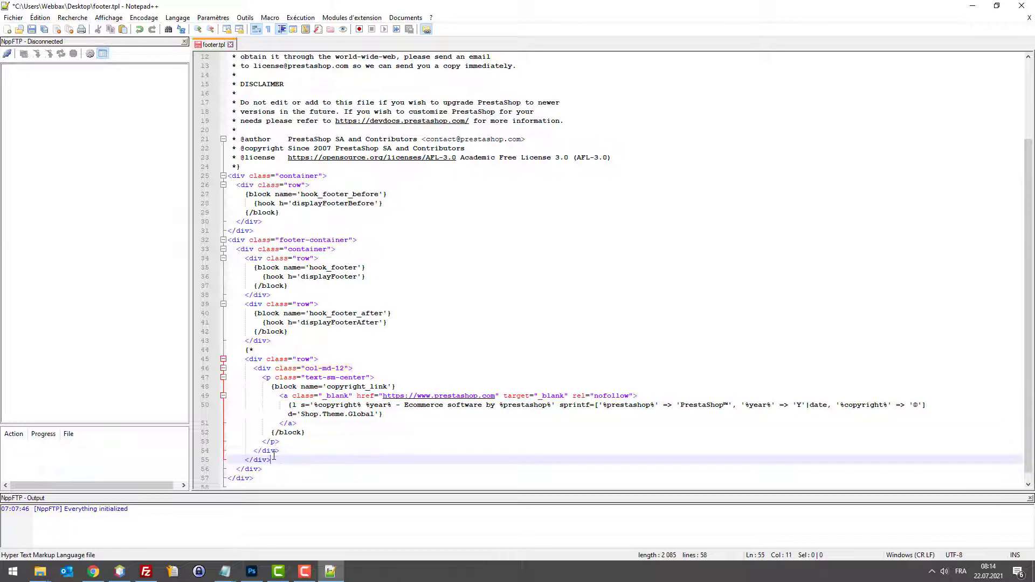
key(Return)
text(*})
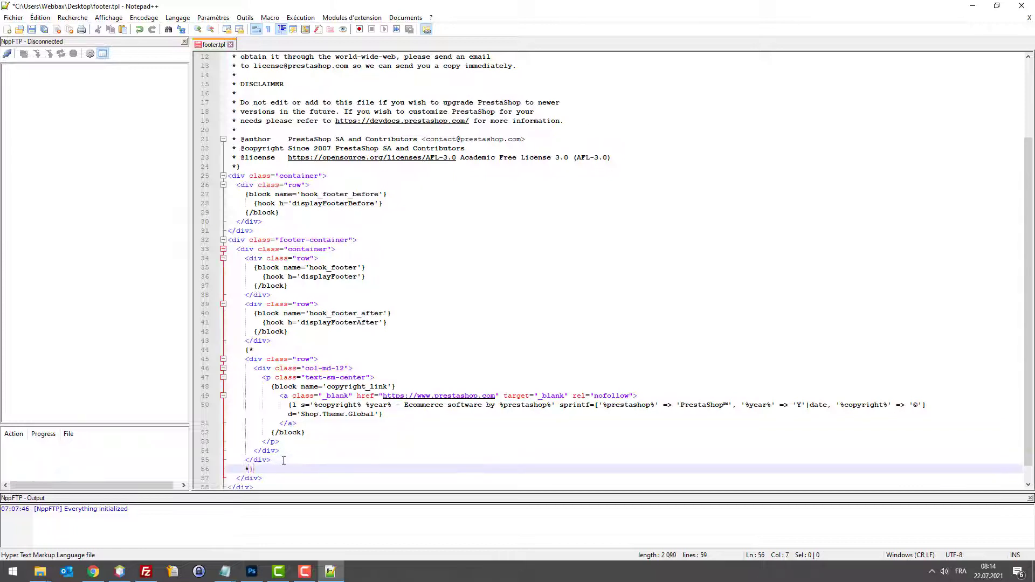
click(265, 350)
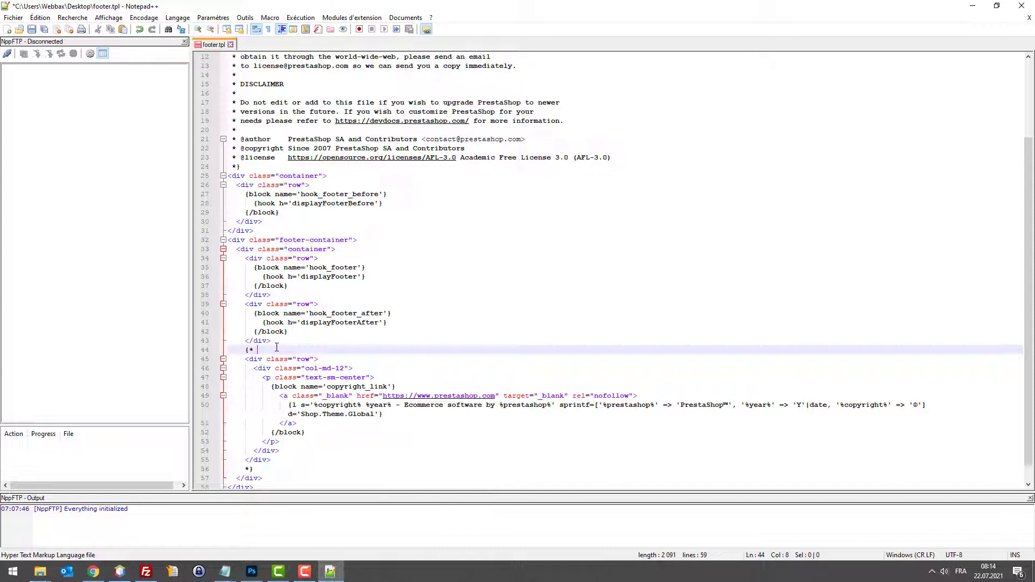
text(22.07.21)
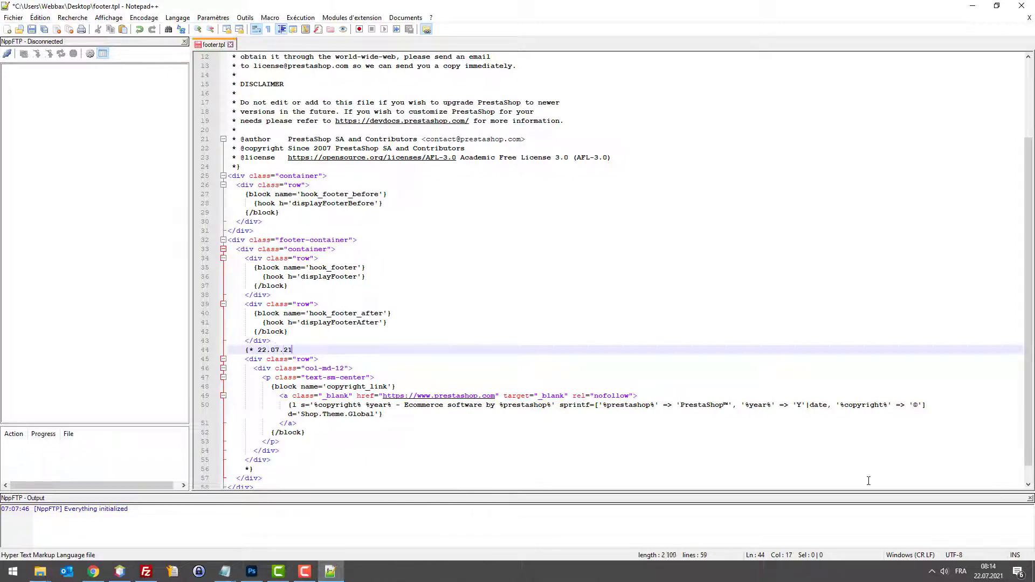
text( - Webbax | mes)
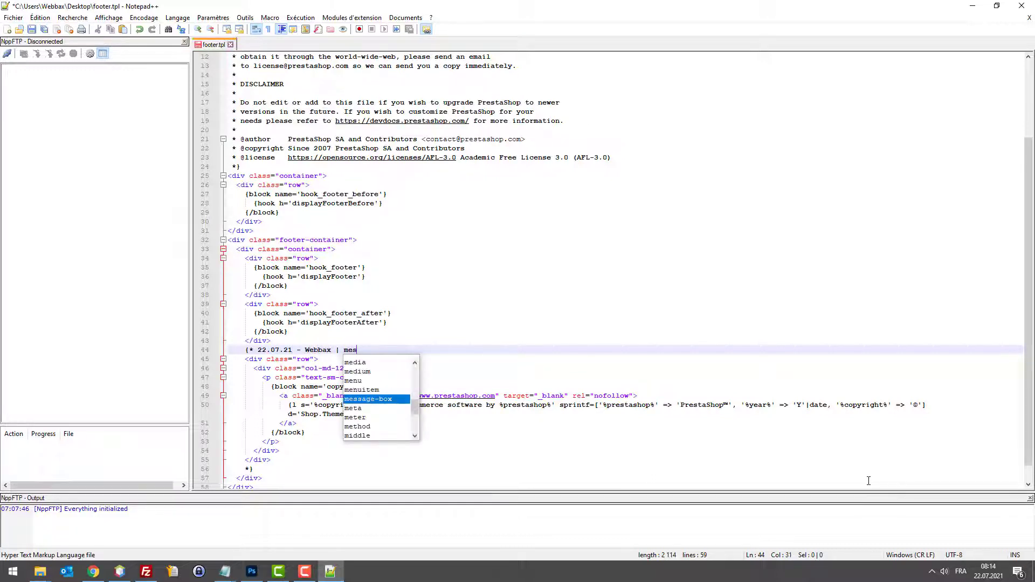
text(bijoux.c)
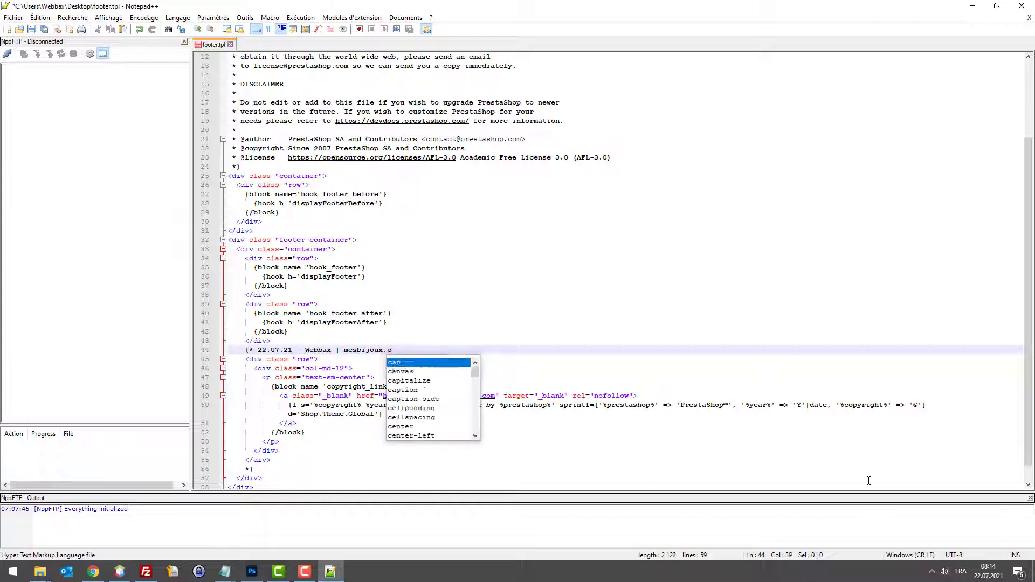
text(h - enelvre)
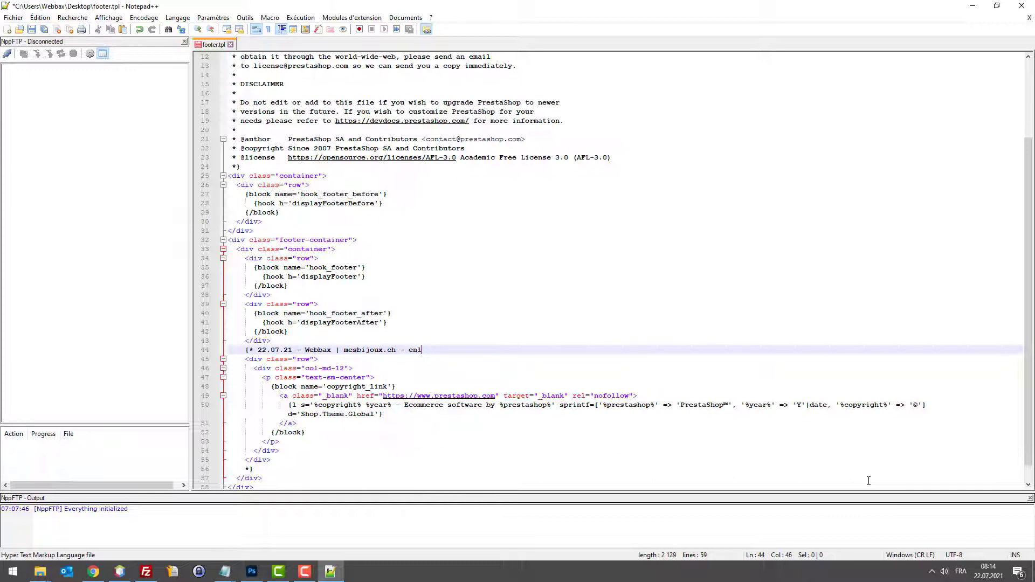
text(ver signature footer)
key(ctrl+s)
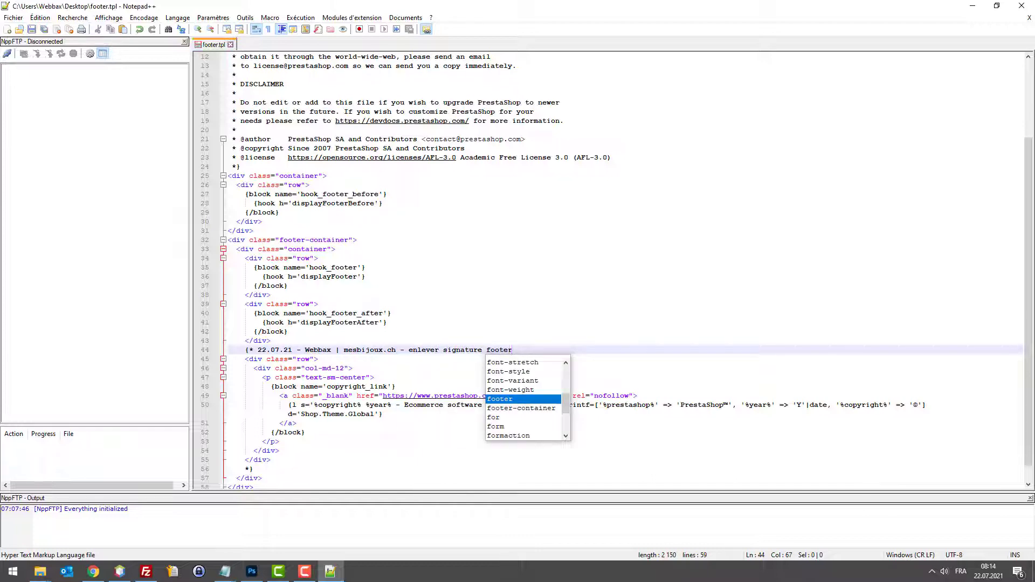
click(973, 6)
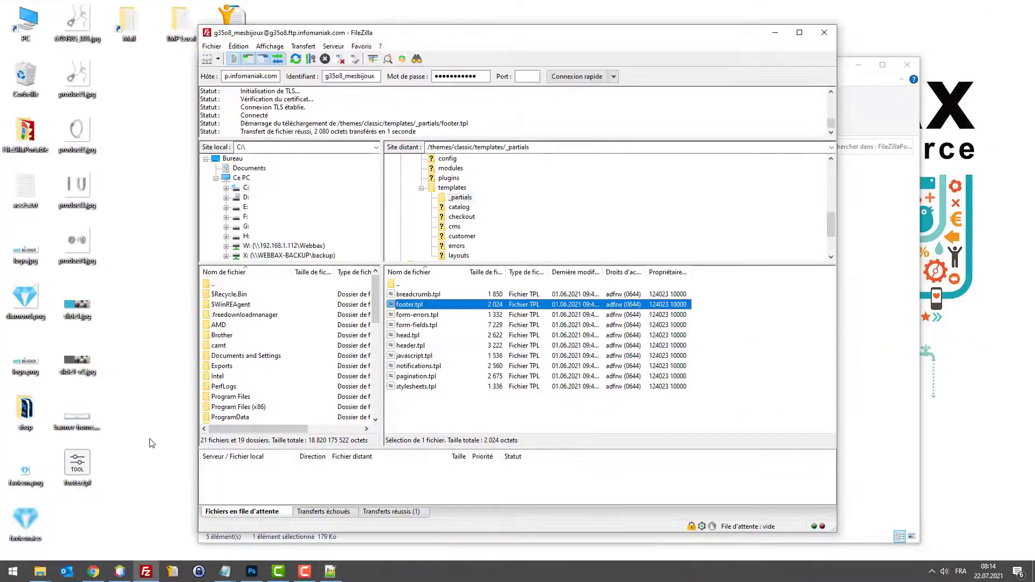
drag(81, 474, 487, 410)
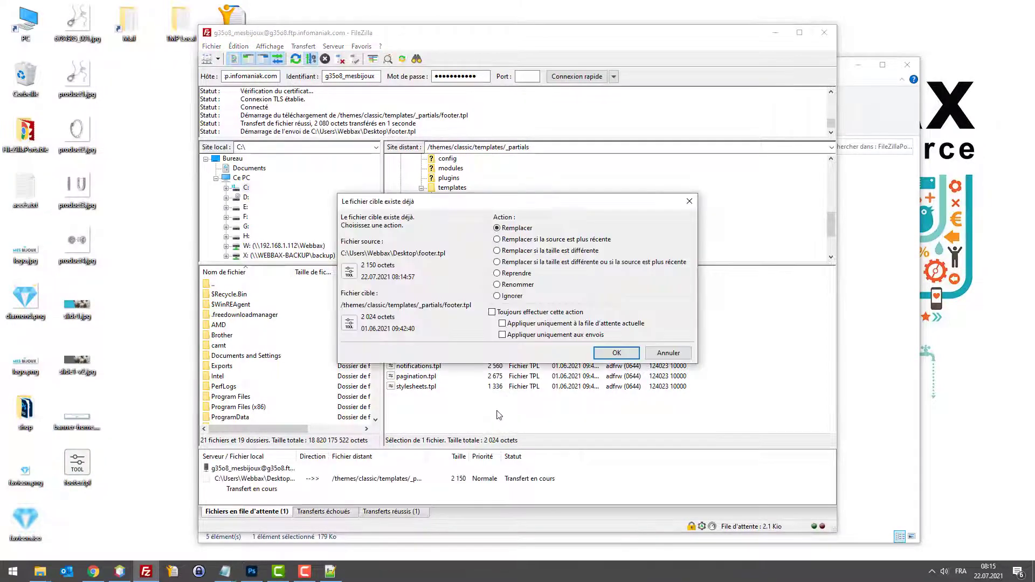
click(615, 354)
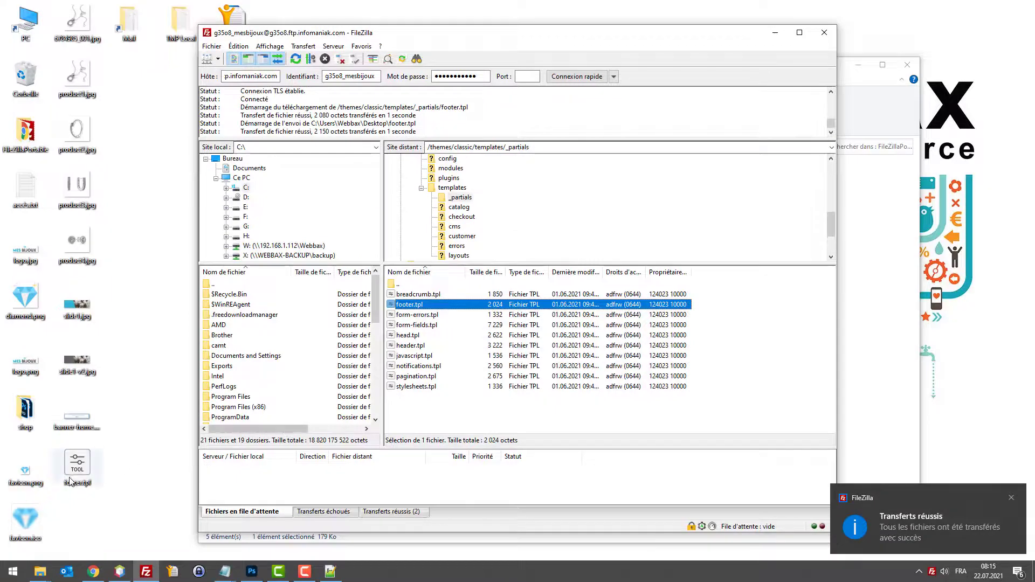
click(93, 571)
click(137, 8)
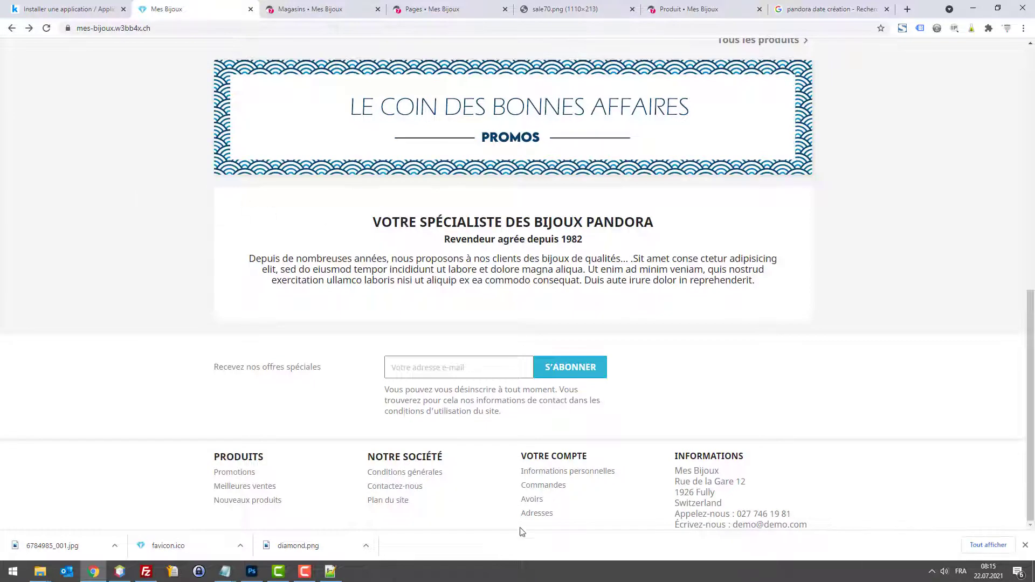
click(1022, 546)
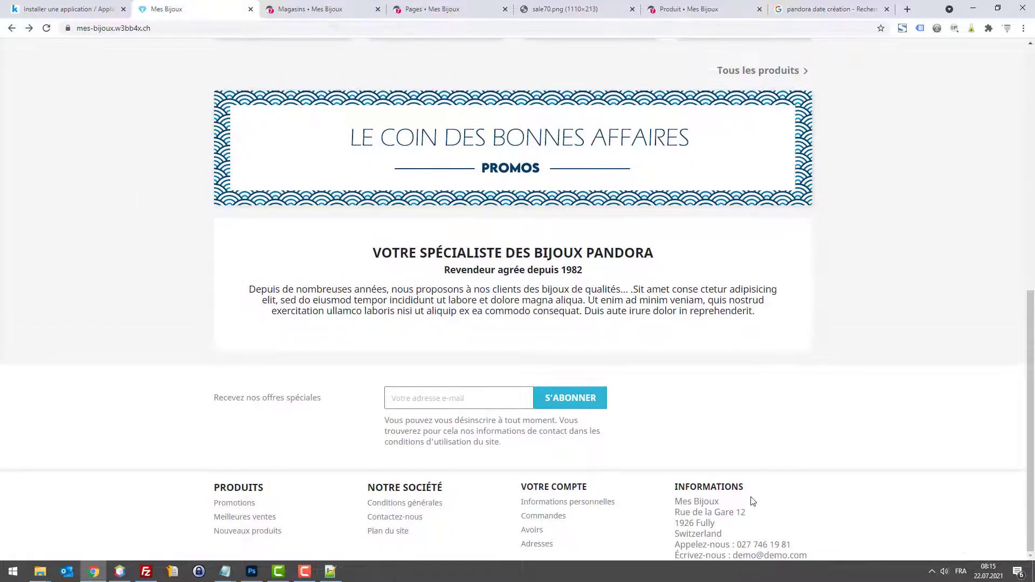
scroll(539, 474, up, 2)
scroll(495, 475, down, 2)
click(325, 570)
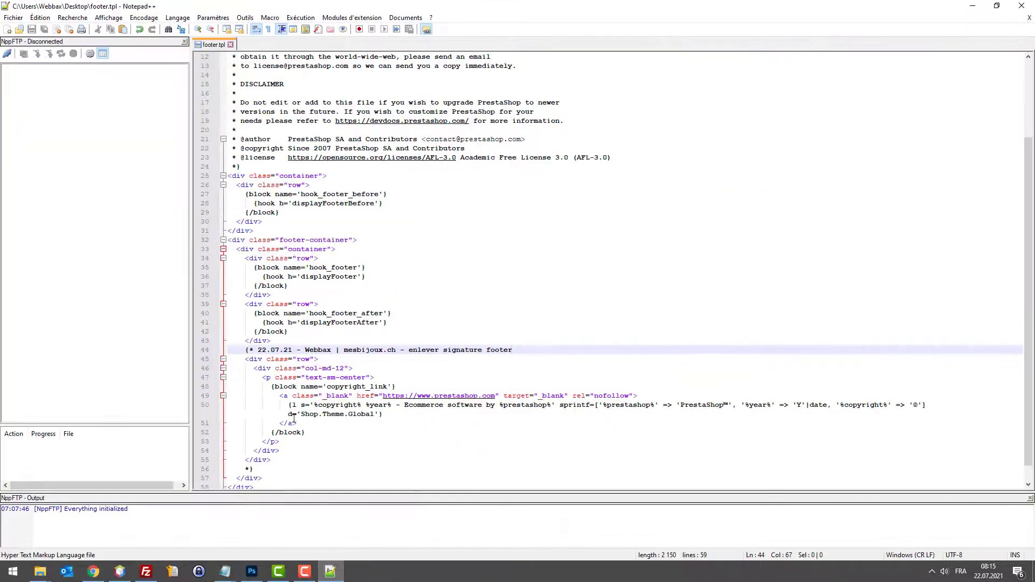
click(275, 450)
click(290, 437)
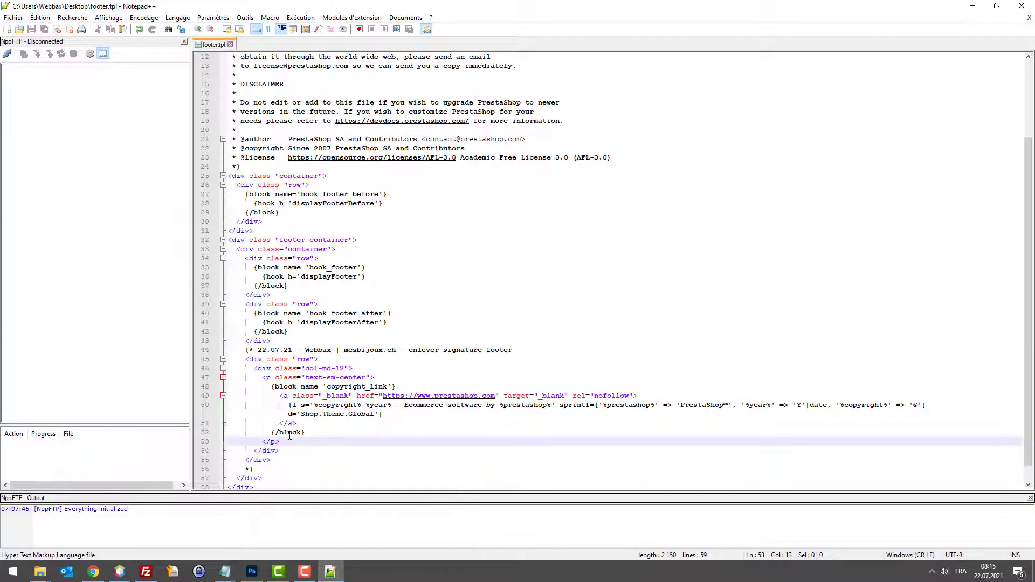
click(287, 459)
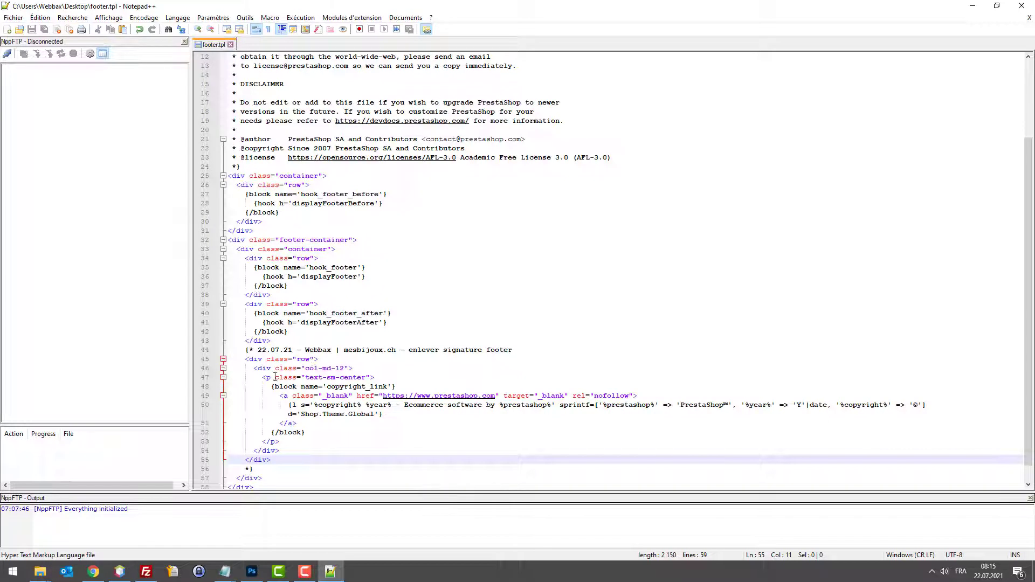
click(245, 350)
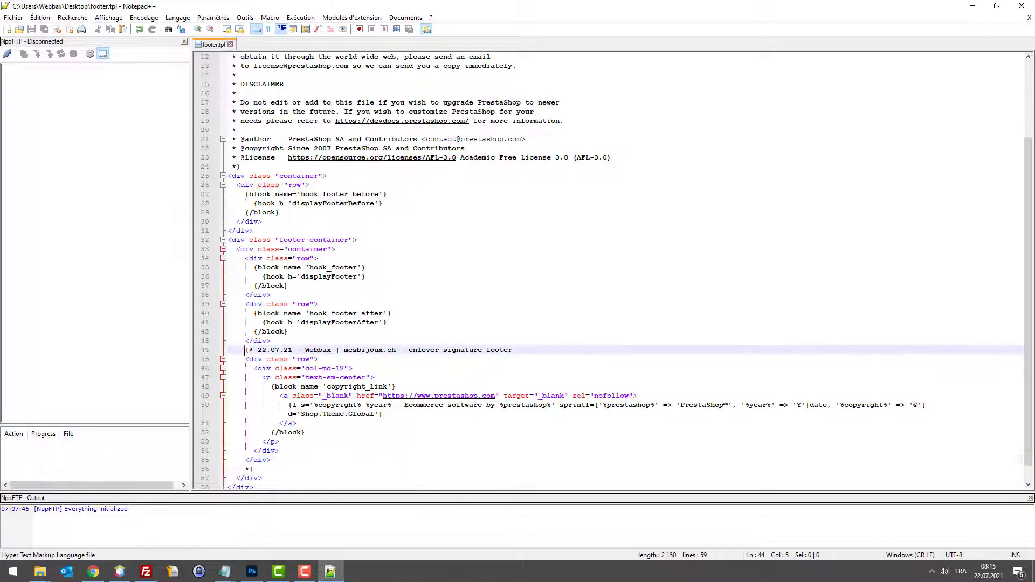
drag(243, 350, 567, 351)
key(ctrl+c)
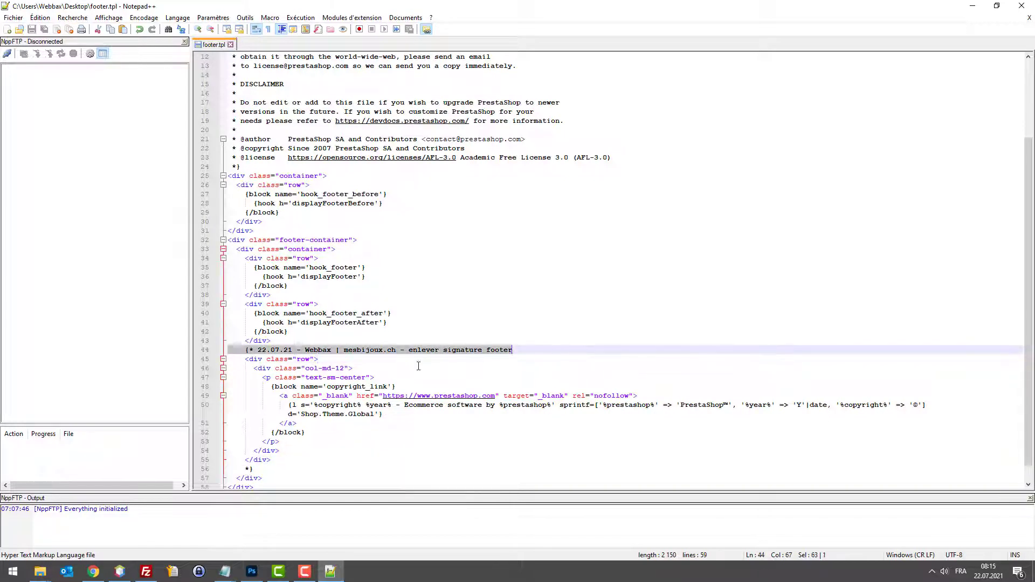
key(Delete)
click(334, 358)
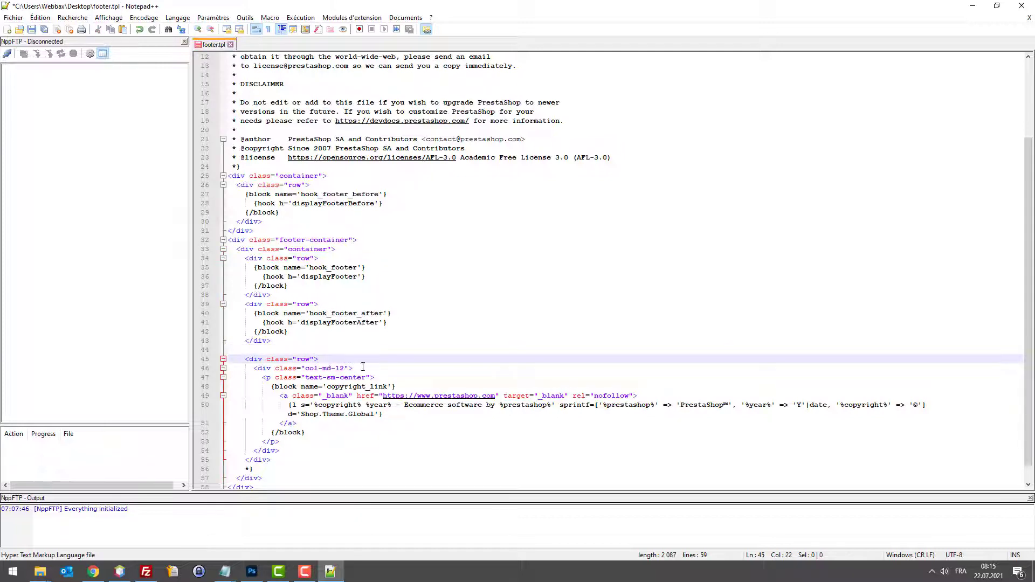
click(363, 368)
key(Return)
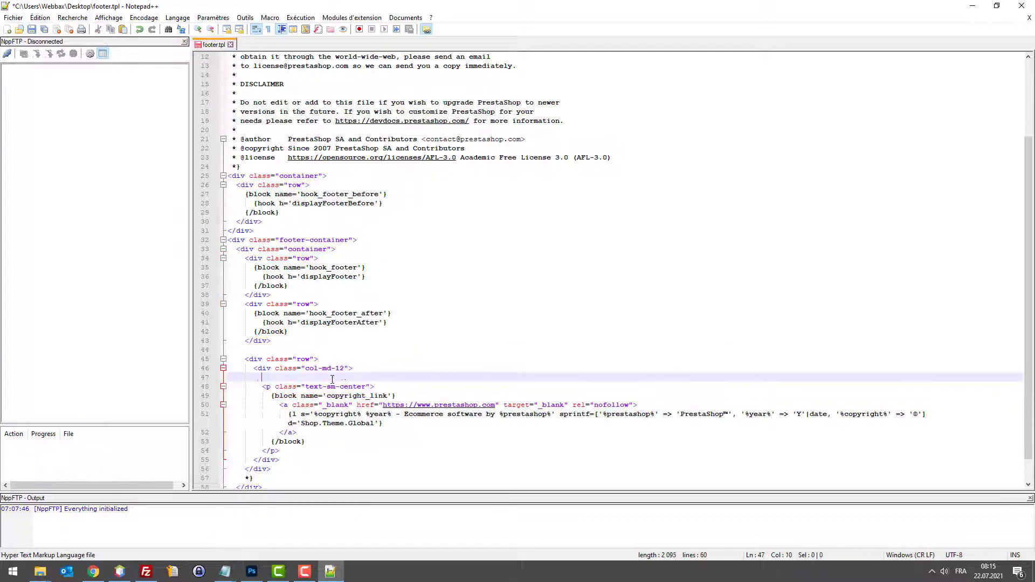
key(ctrl+v)
key(BackSpace)
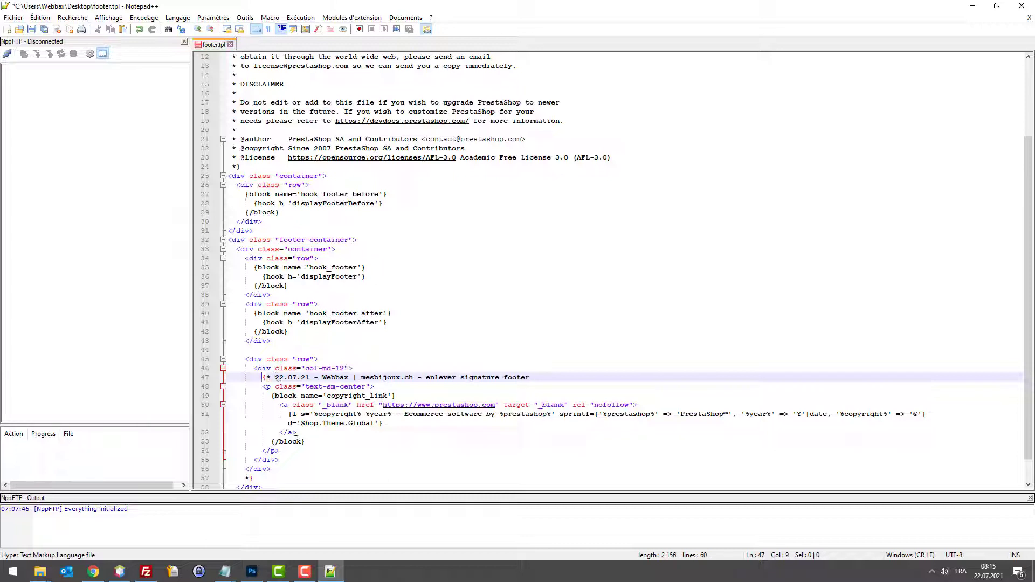
drag(312, 445, 295, 442)
drag(258, 481, 227, 478)
key(Delete)
key(BackSpace)
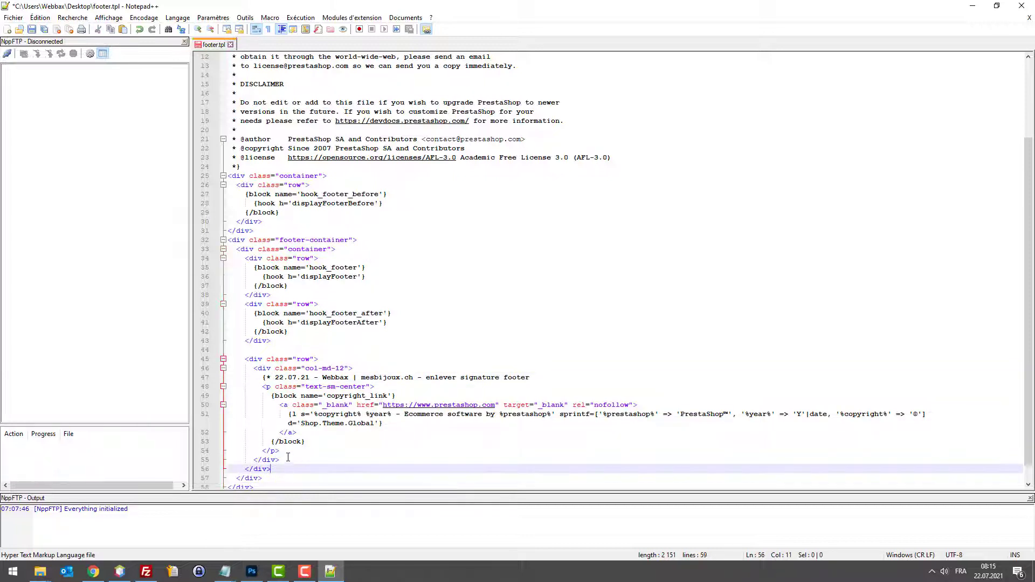
click(280, 451)
key(Return)
key(Tab)
text(*})
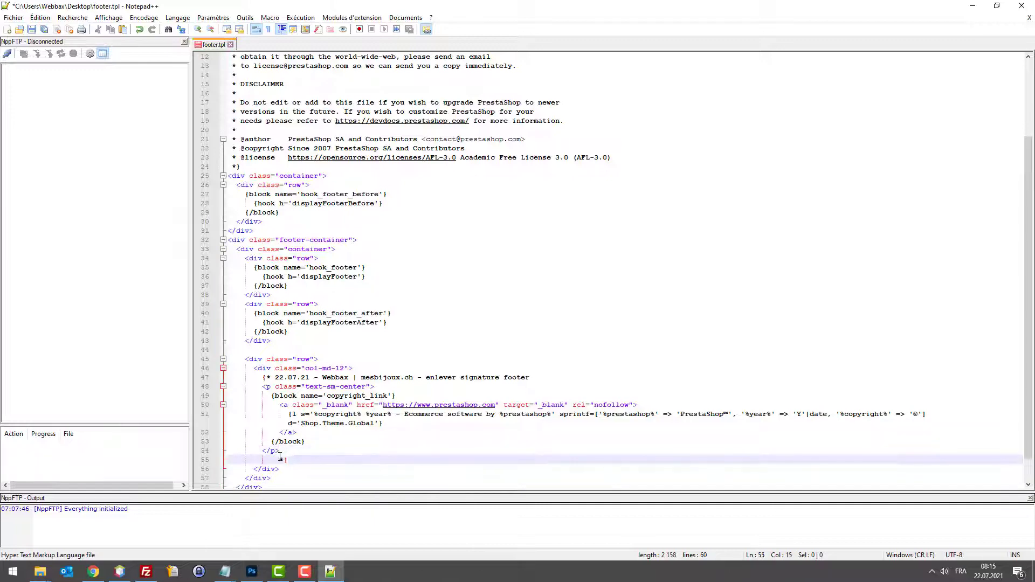
key(BackSpace)
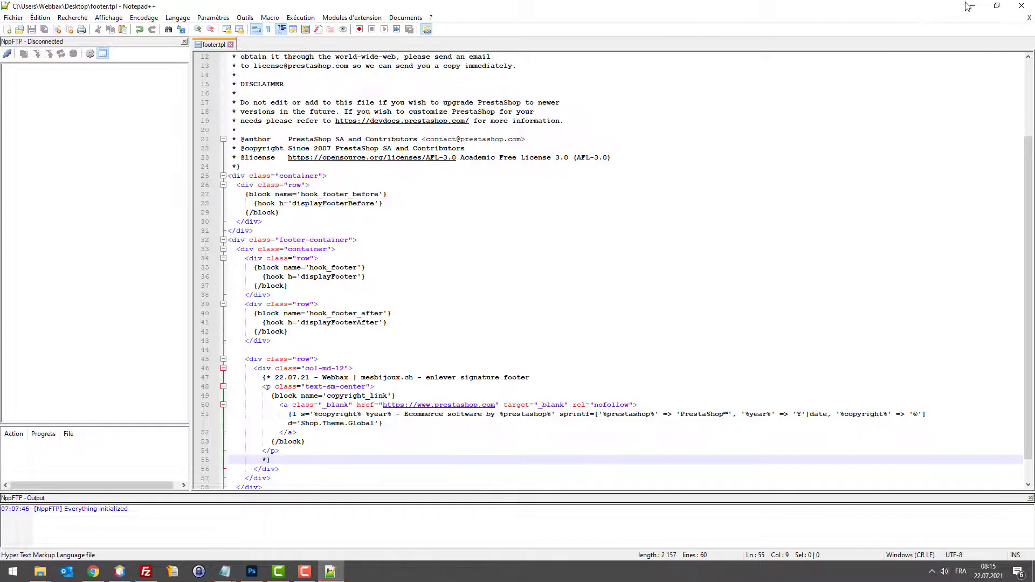
click(969, 7)
click(978, 8)
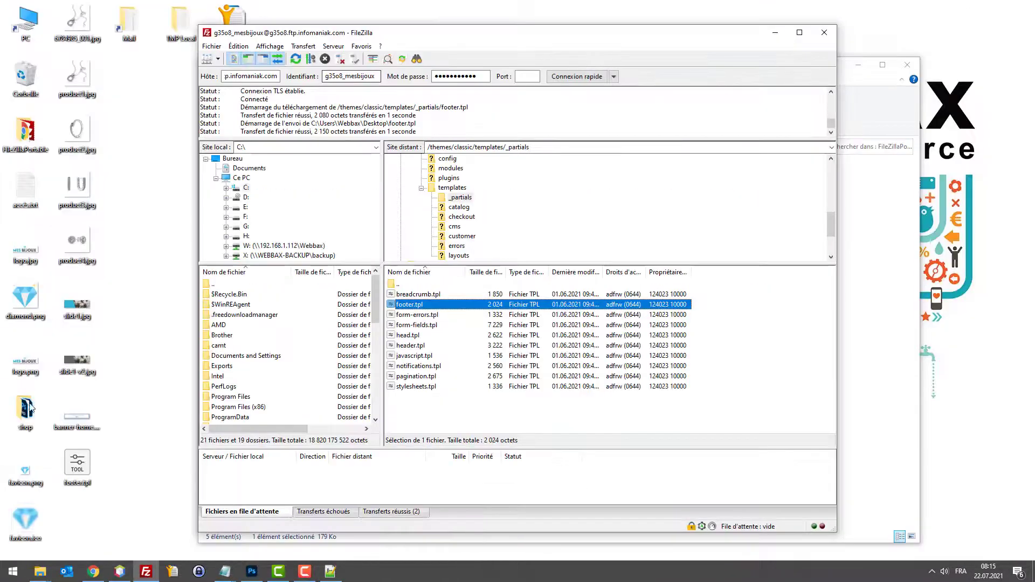
drag(77, 464, 488, 404)
click(616, 353)
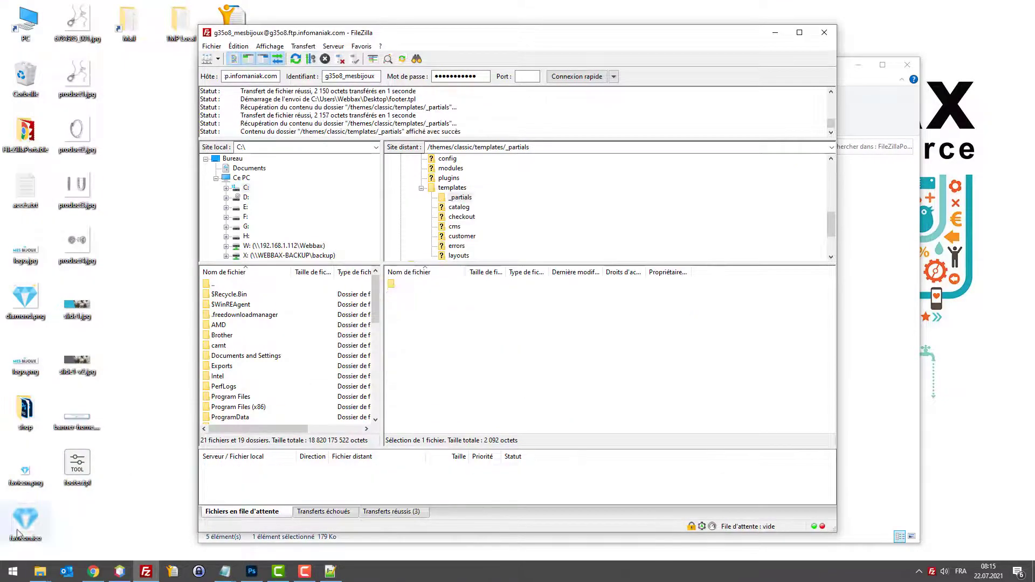
key(alt+Tab)
key(F5)
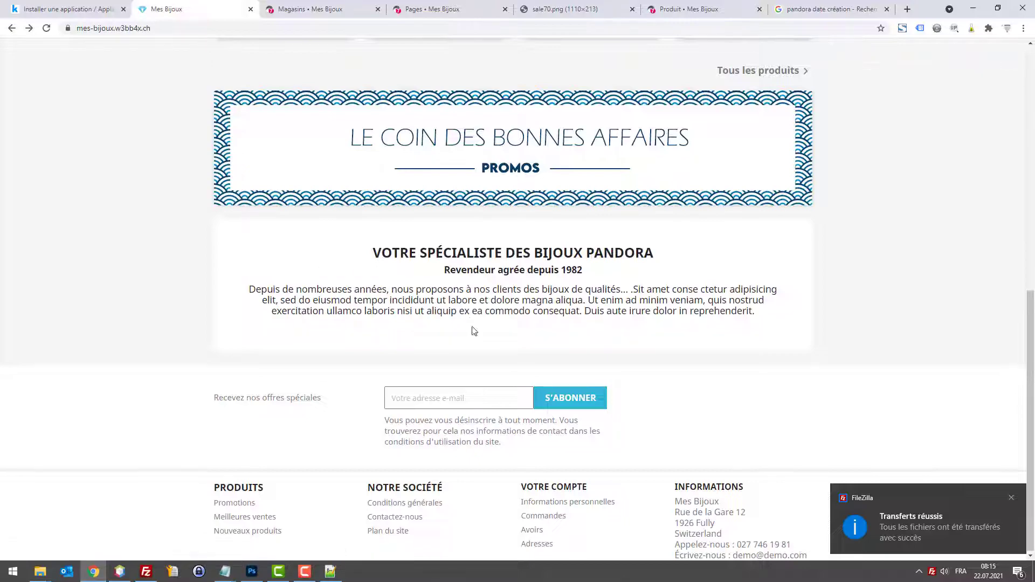
click(972, 16)
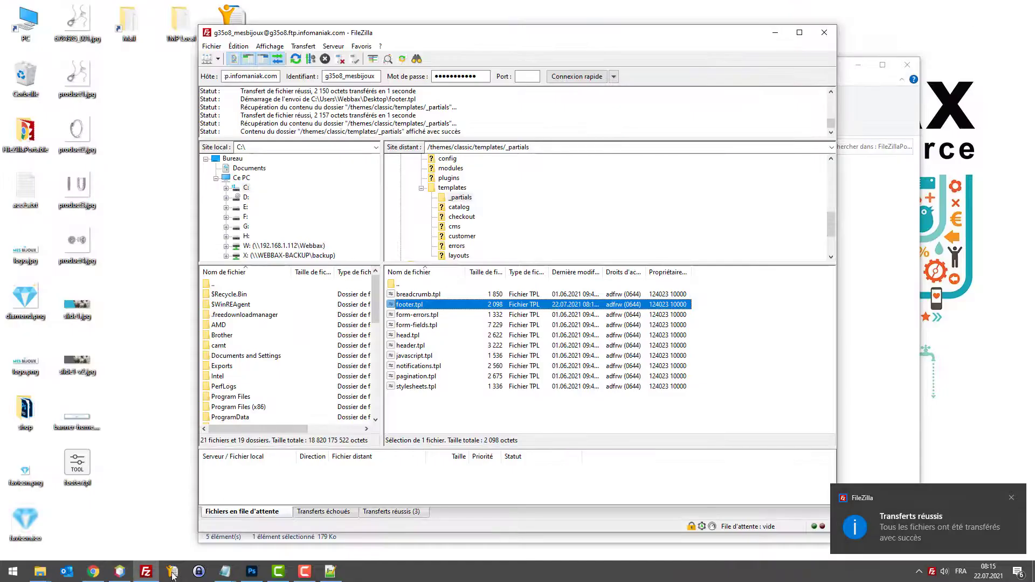
click(322, 572)
key(Delete)
key(Delete)
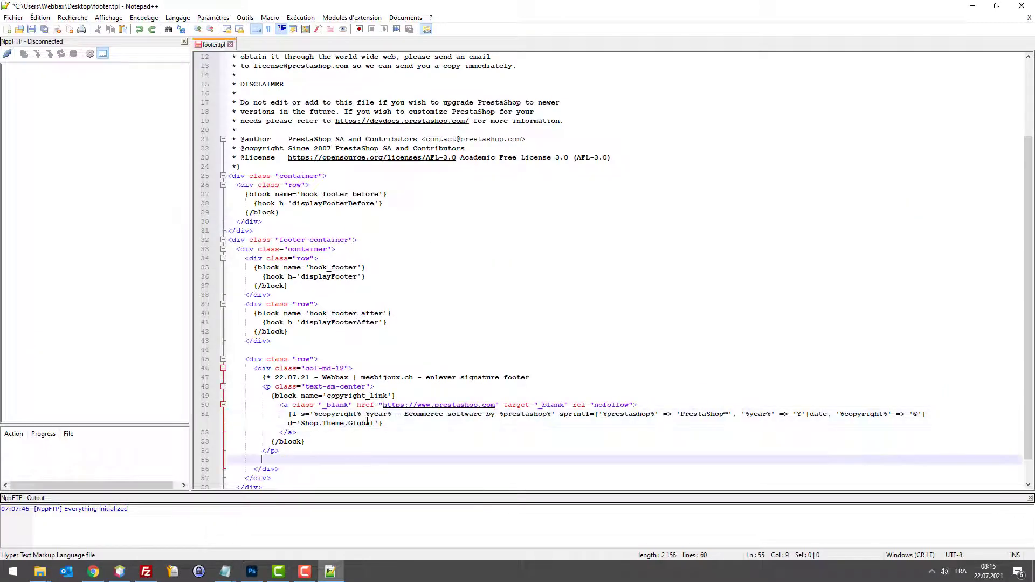
key(ctrl+z)
key(ctrl+z)
key(ctrl+z)
key(ctrl+z)
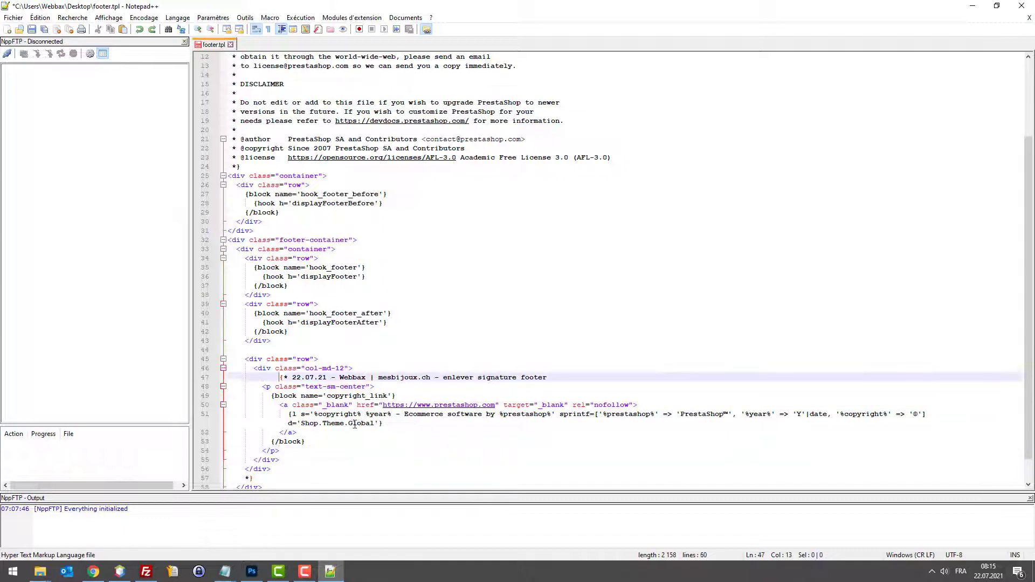
key(ctrl+z)
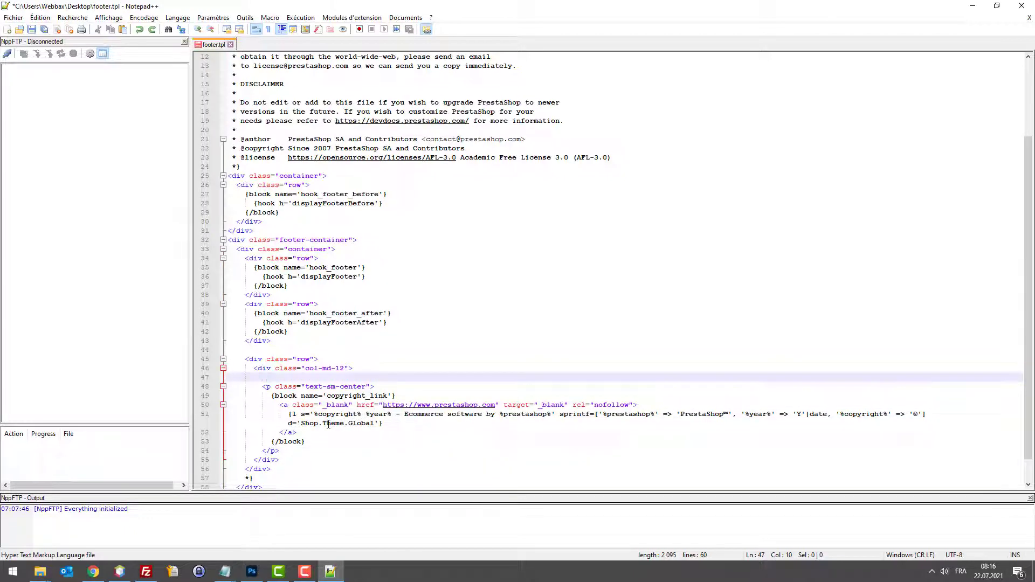
key(ctrl+z)
key(ctrl+z)
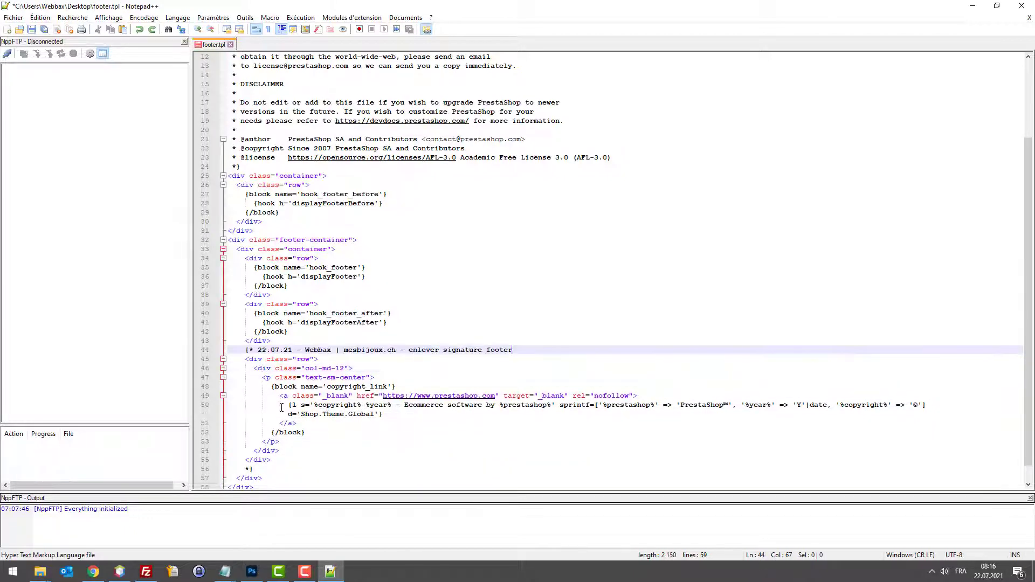
click(253, 470)
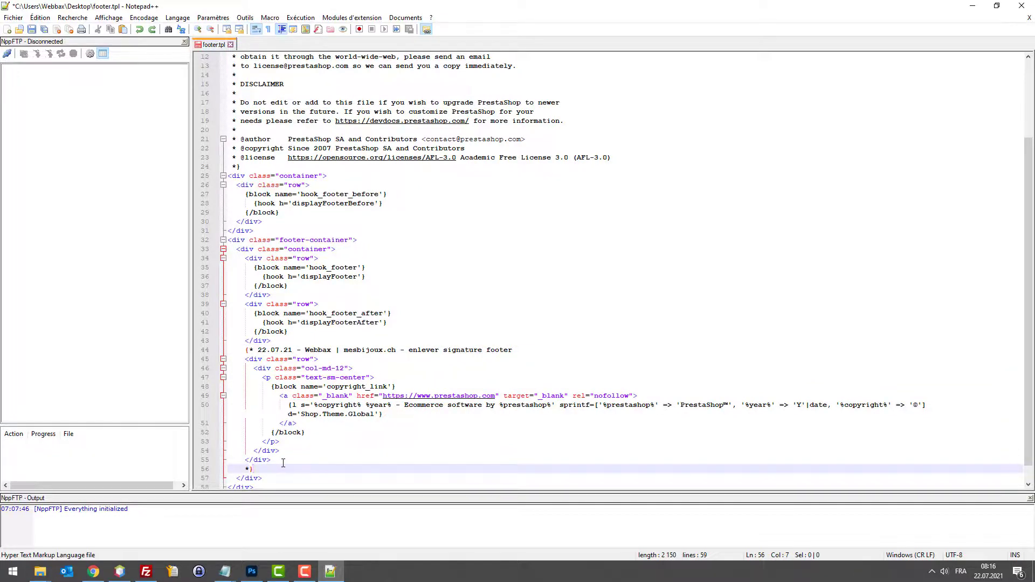
click(283, 463)
scroll(278, 461, down, 1)
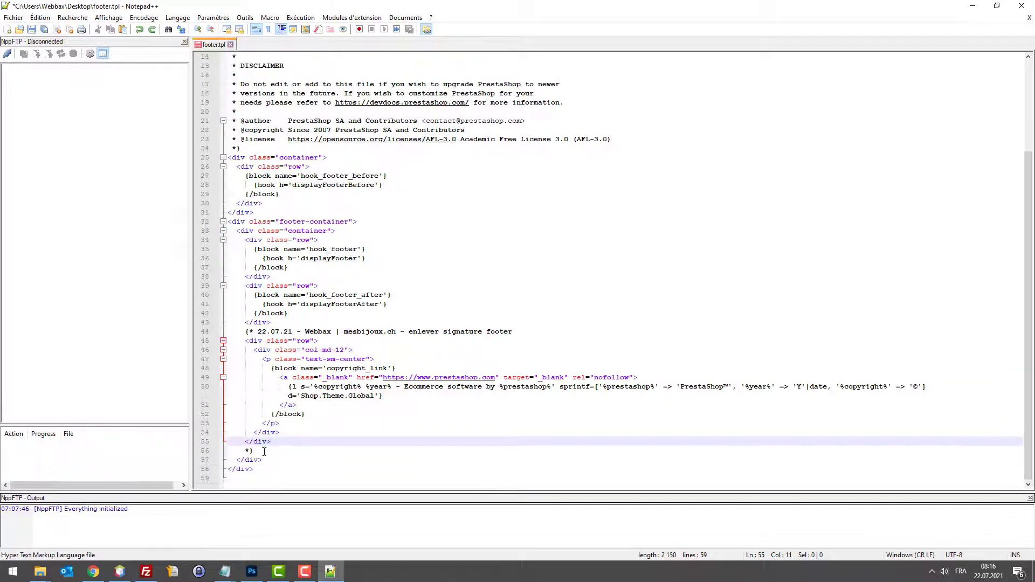
click(265, 450)
key(Return)
text(<br/>)
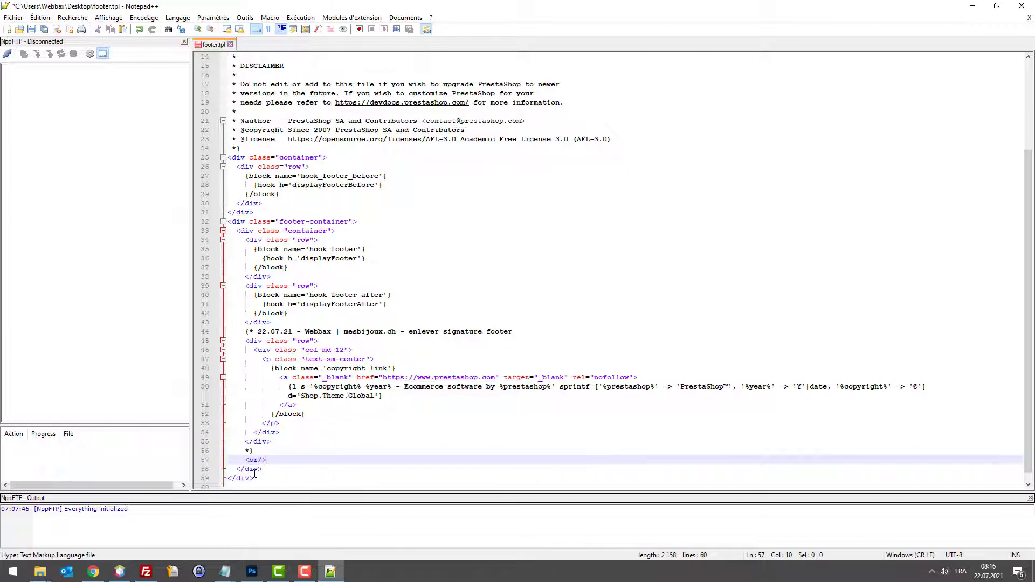
key(ctrl+s)
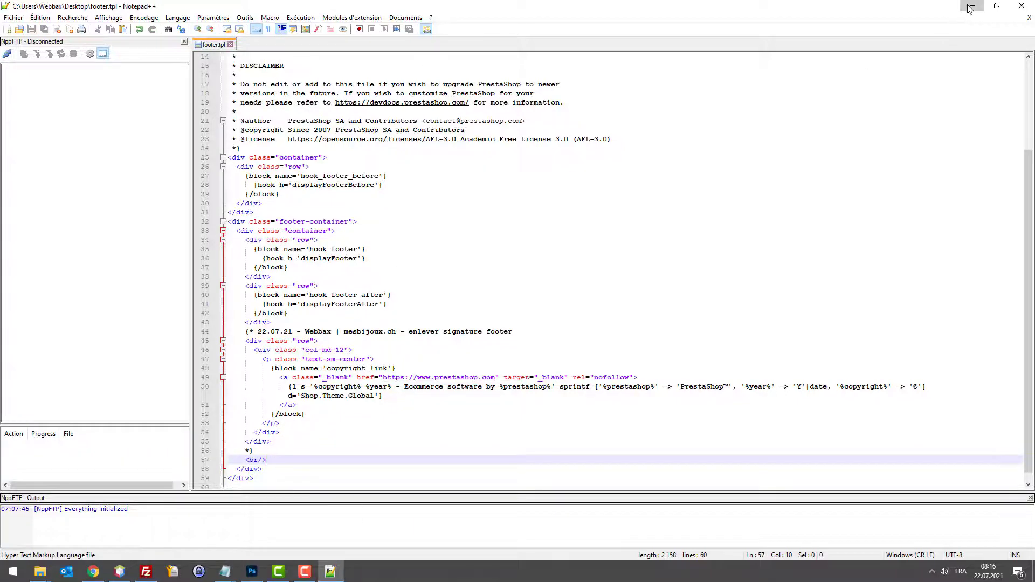
click(970, 7)
drag(82, 470, 473, 408)
key(Return)
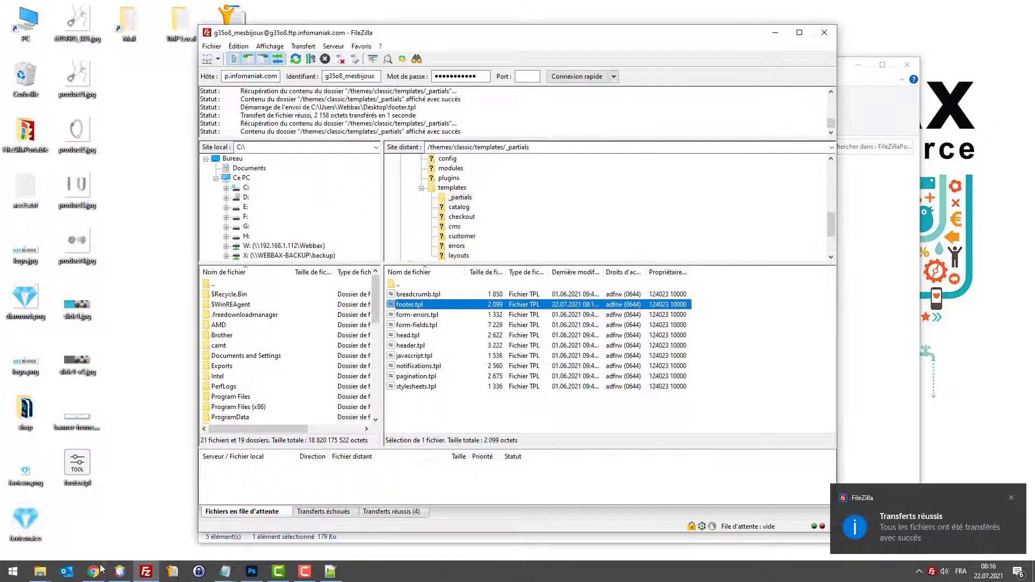
click(95, 572)
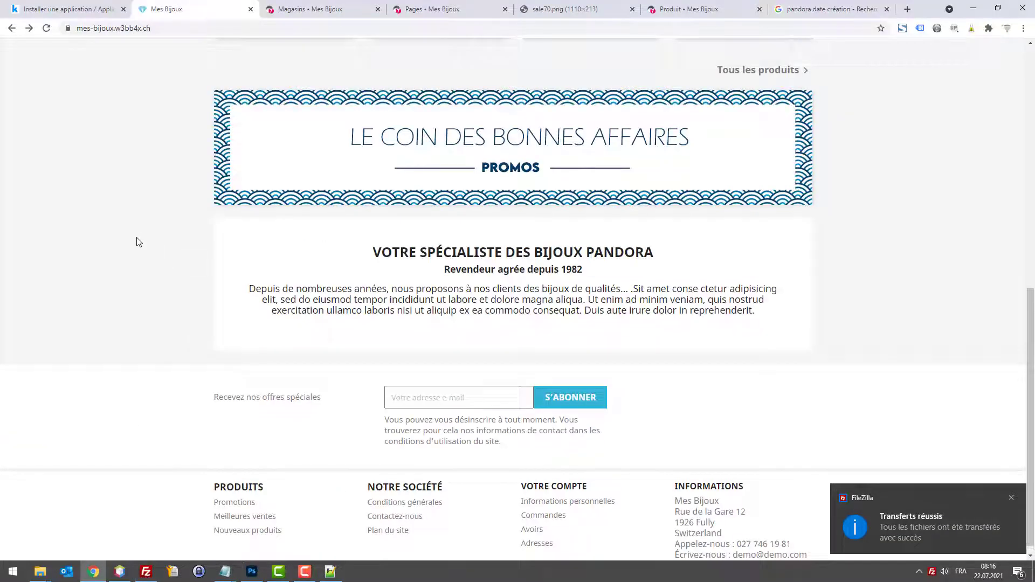
scroll(757, 205, down, 1)
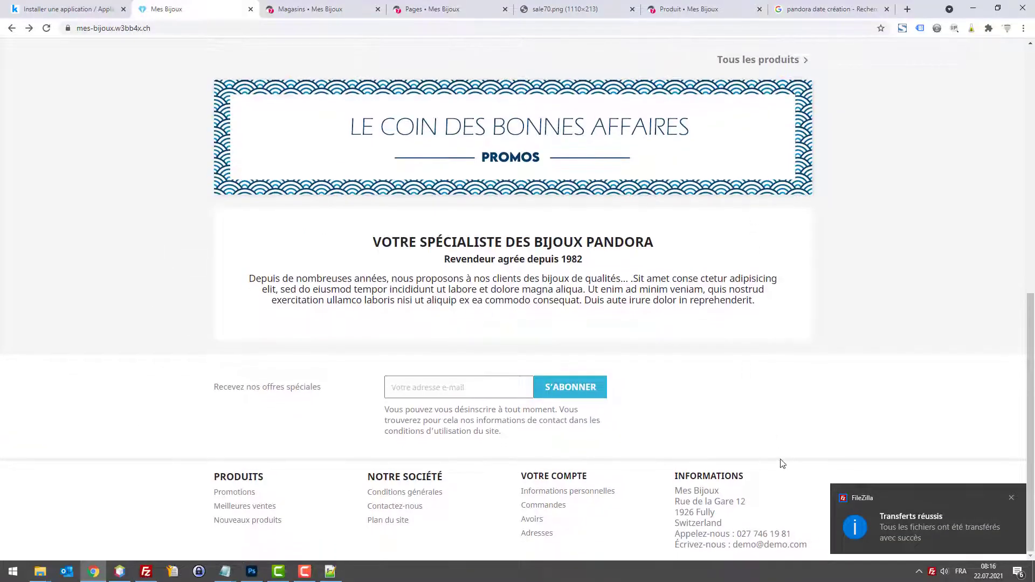
key(F5)
drag(637, 562, 490, 519)
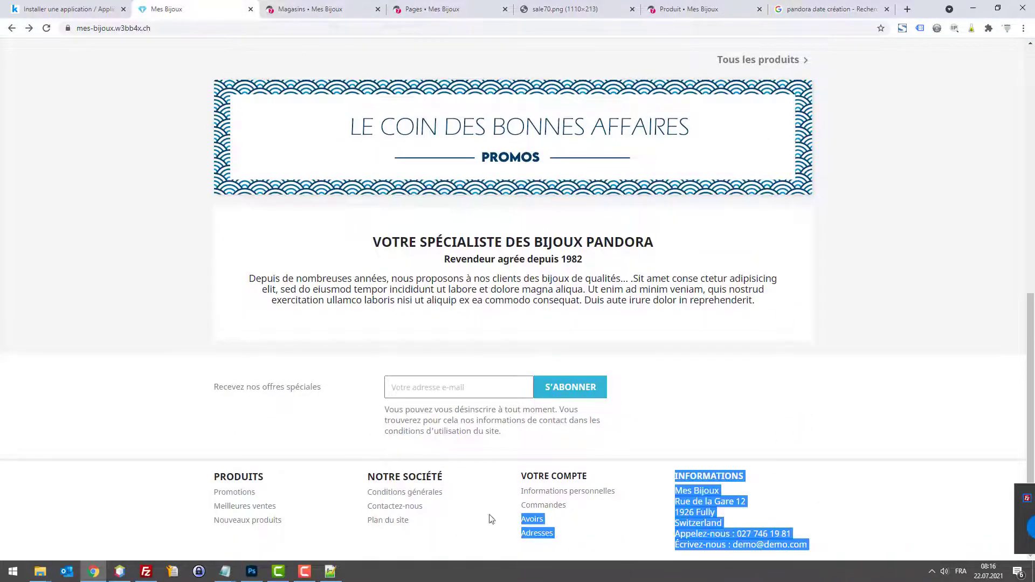
click(784, 410)
key(F5)
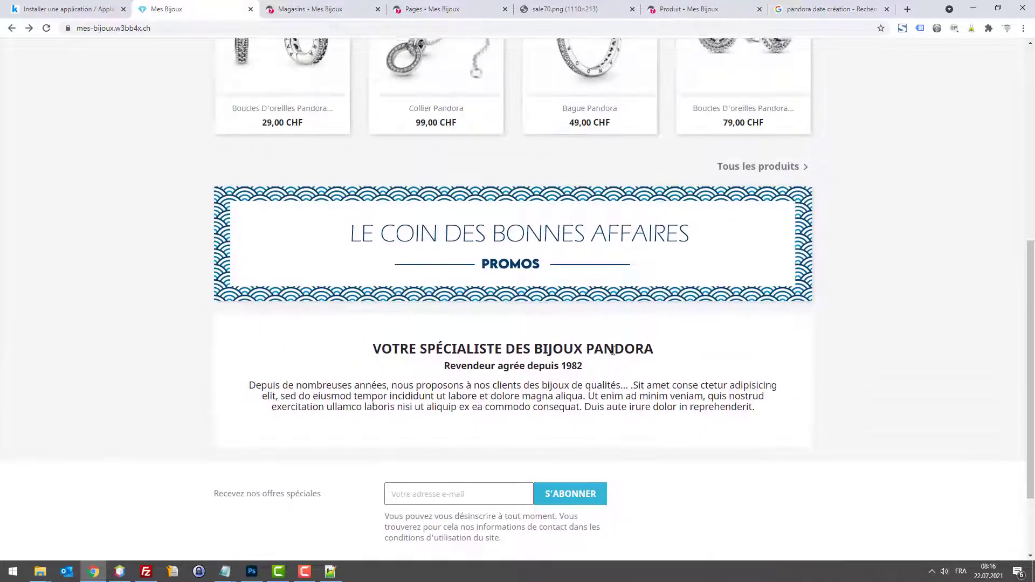
key(F5)
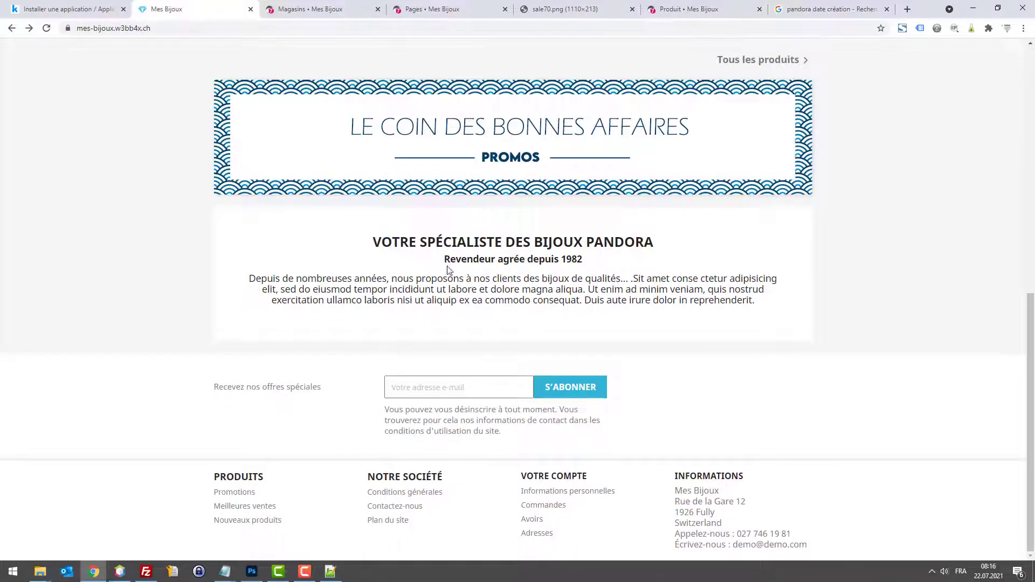
drag(436, 328, 480, 330)
click(480, 331)
click(339, 10)
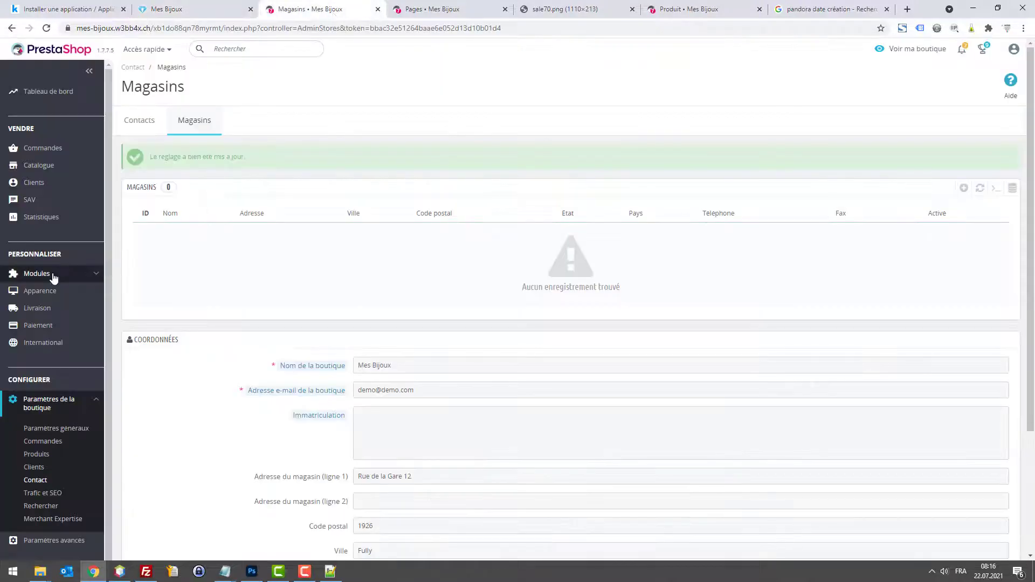
click(46, 296)
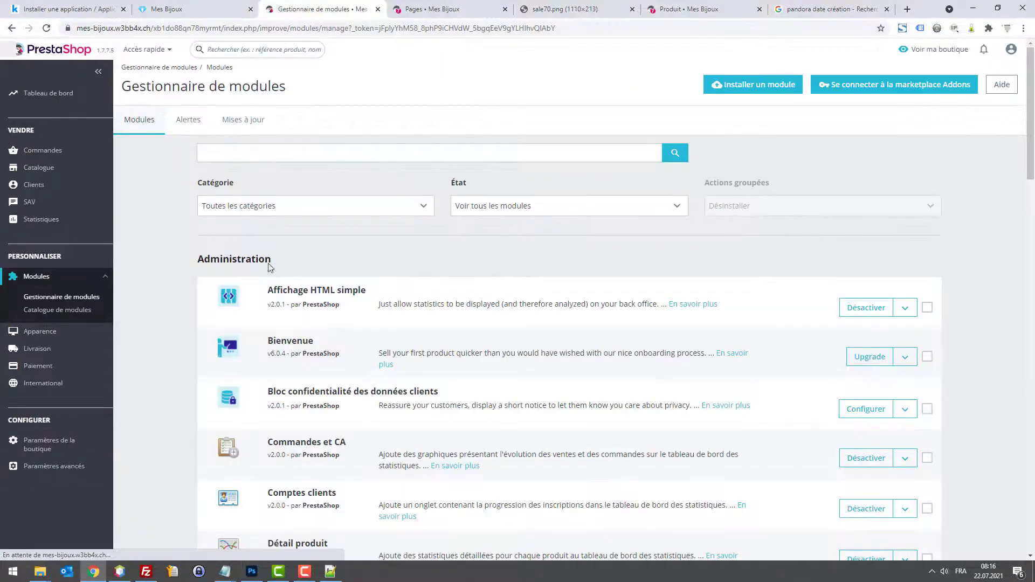
click(251, 155)
text(editeur)
key(Return)
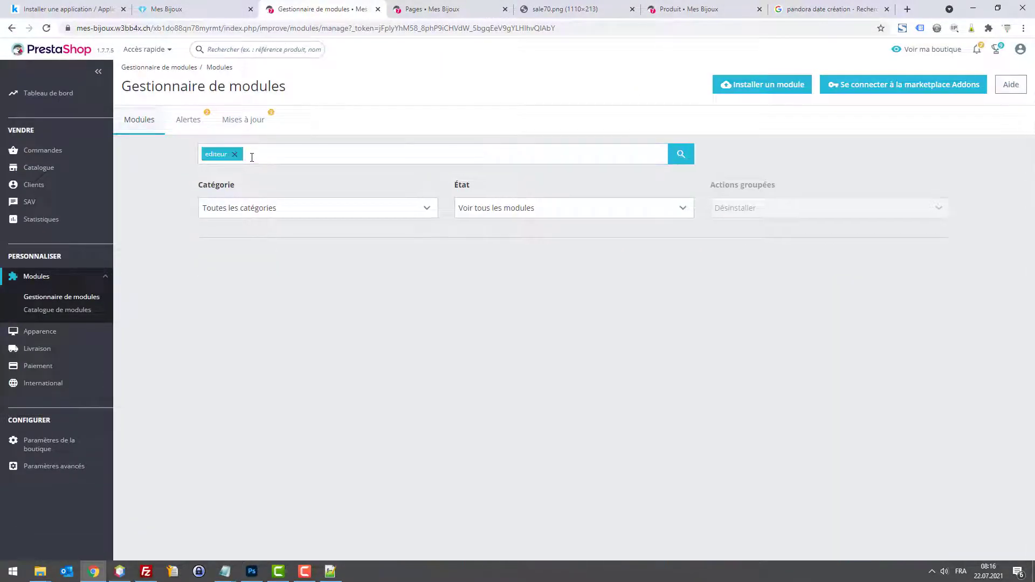
click(235, 154)
text(html)
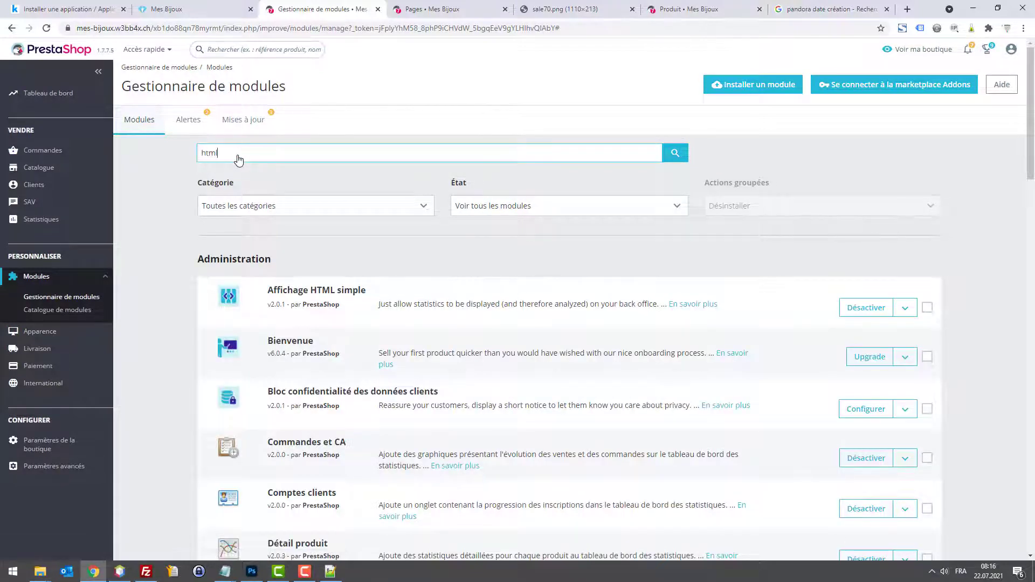
key(Return)
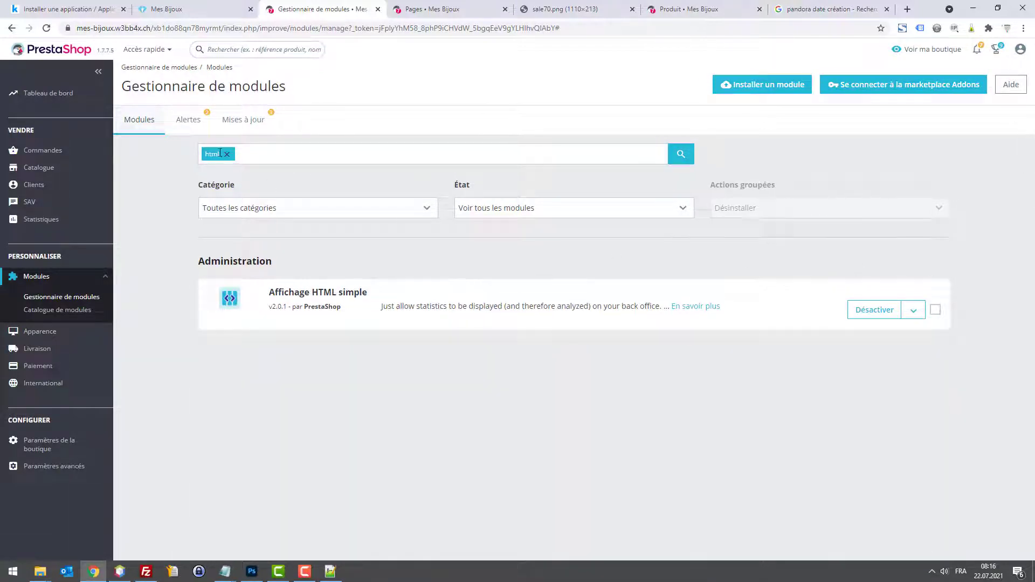
click(227, 155)
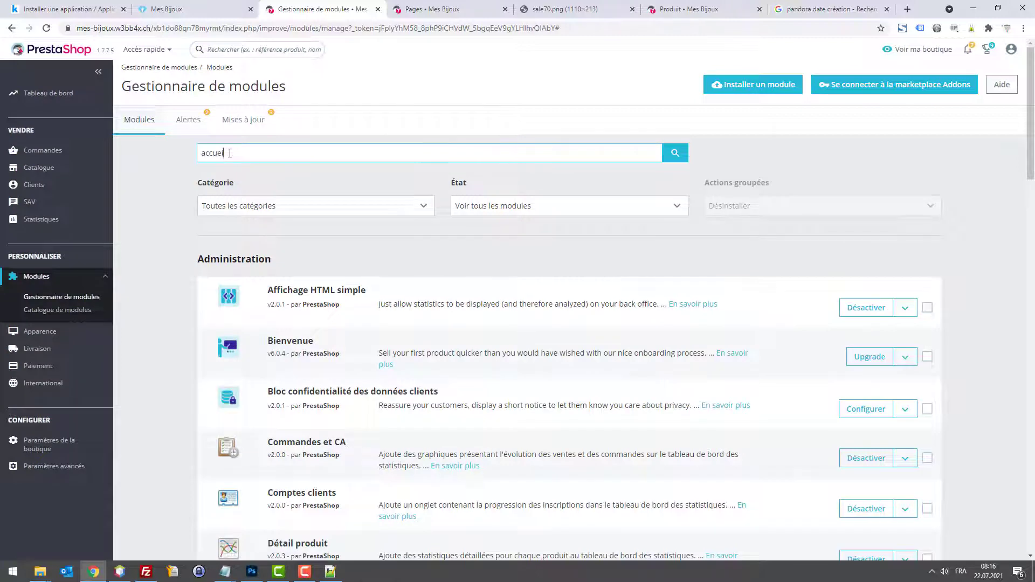
text(accueil)
key(Return)
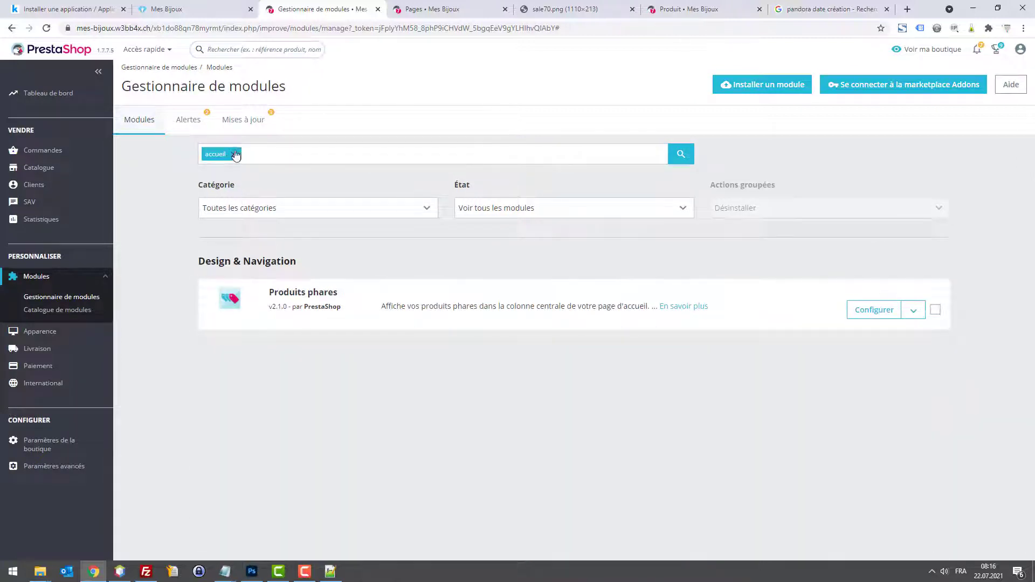
click(235, 155)
text(personn)
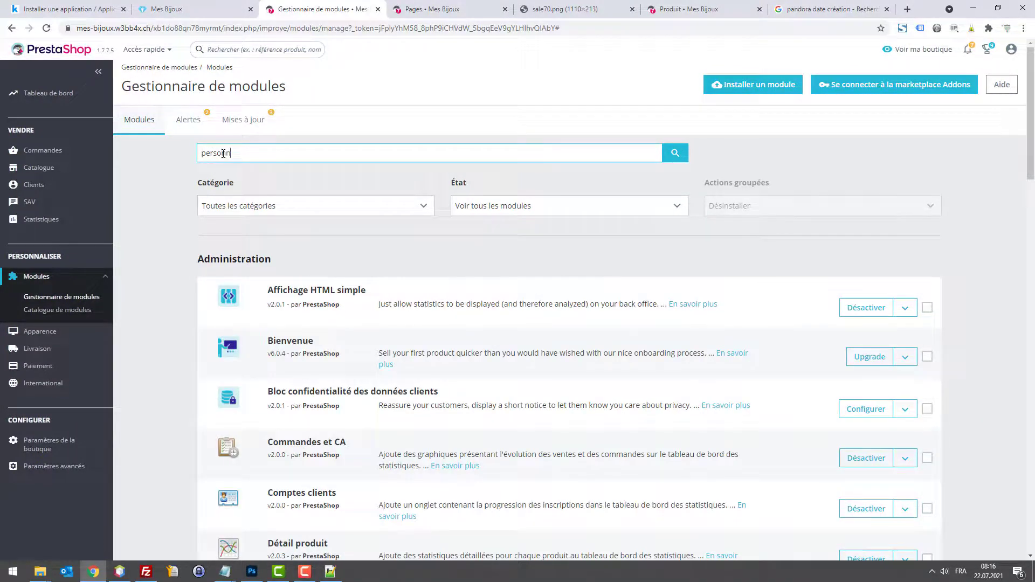
key(Return)
click(871, 313)
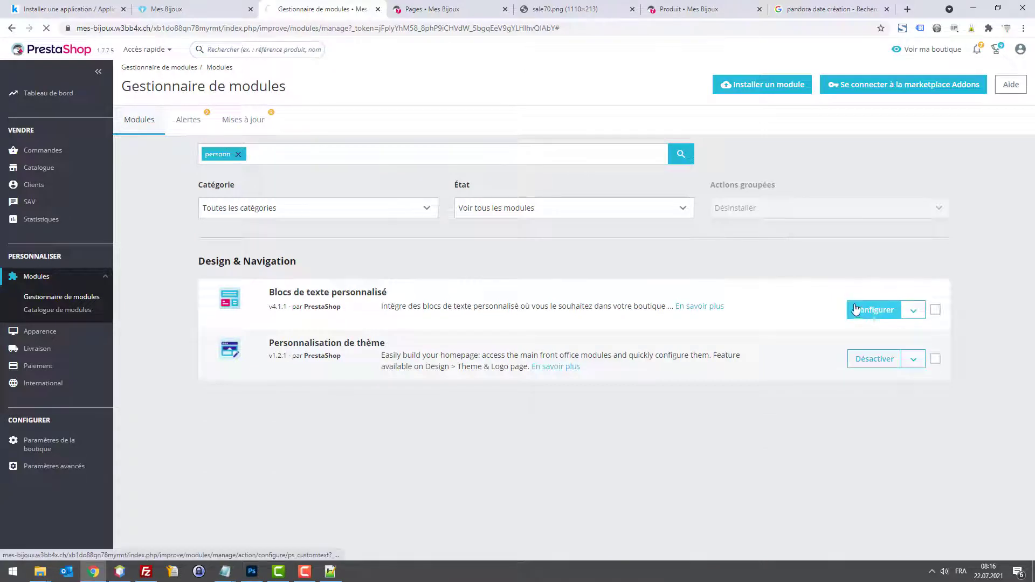
click(434, 231)
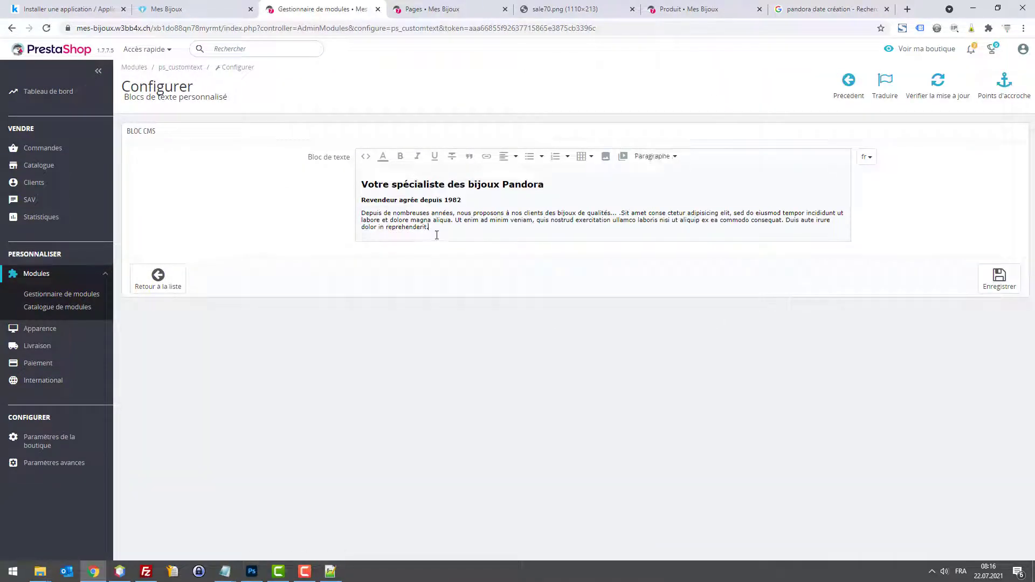
click(365, 156)
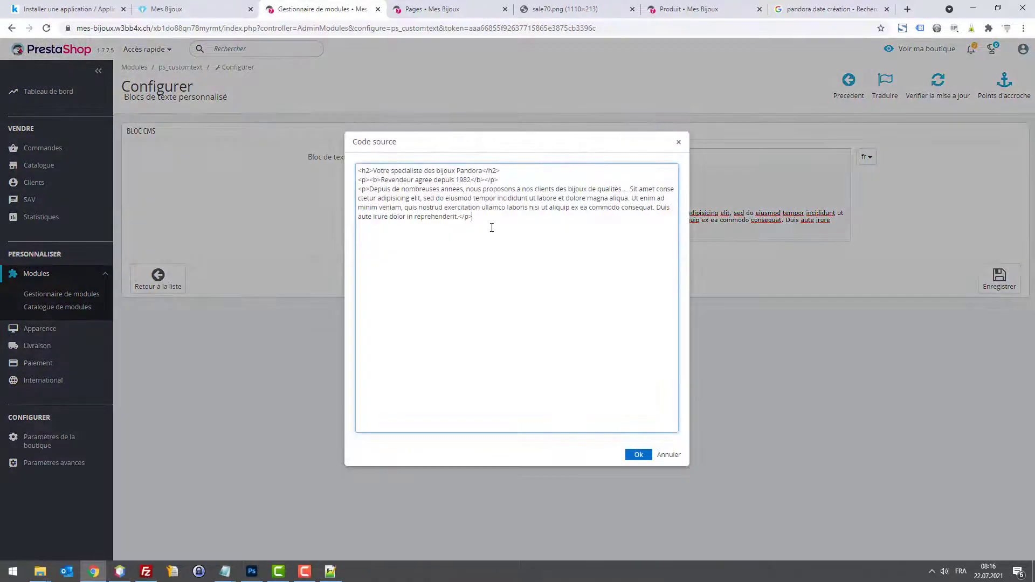
Step: Review the Pandora specialist text block on the Mes Bijoux storefront home page
click(172, 8)
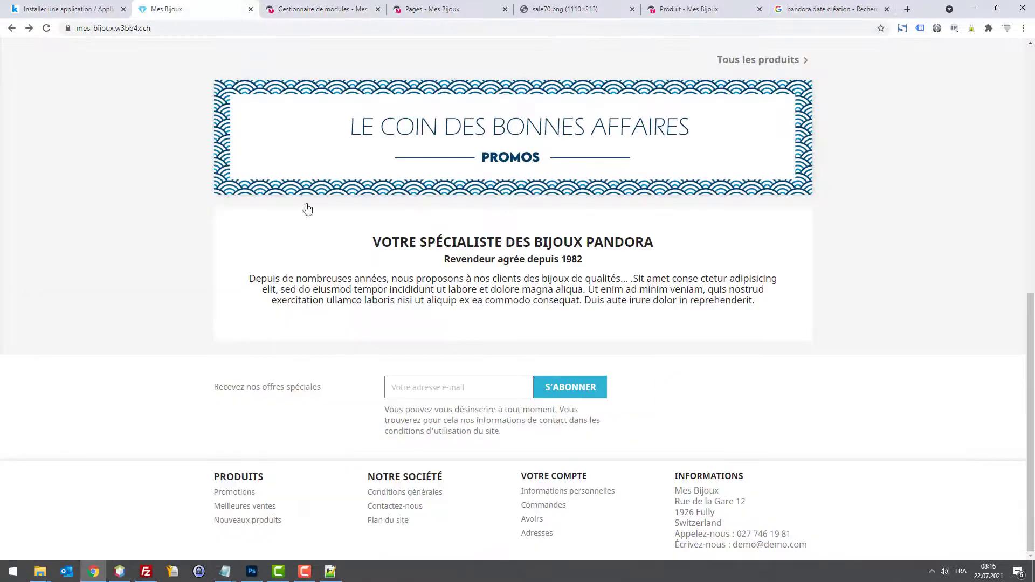
drag(420, 300, 557, 300)
drag(503, 324, 587, 314)
click(507, 378)
scroll(536, 381, up, 9)
scroll(509, 245, down, 8)
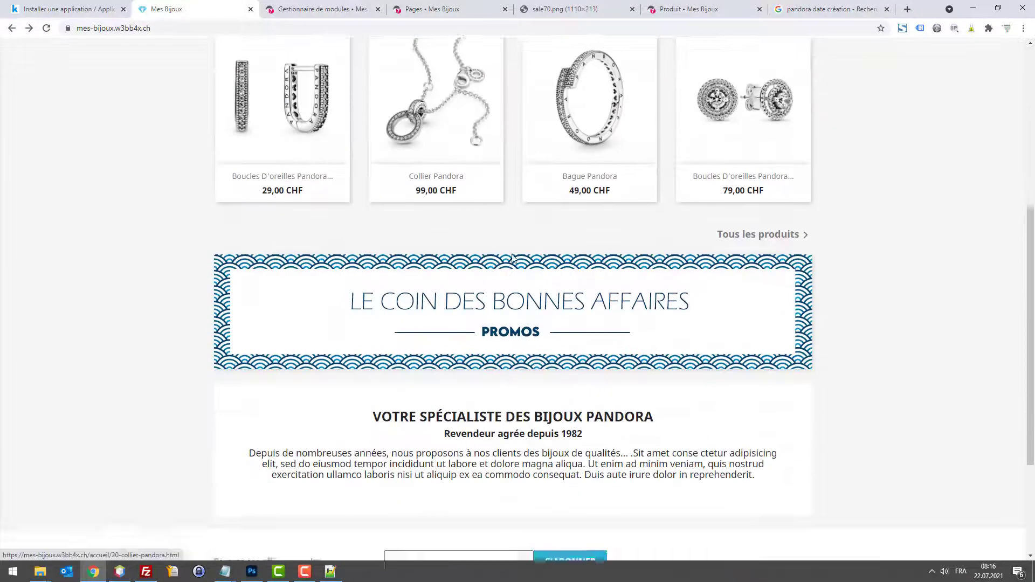
scroll(377, 196, up, 8)
scroll(848, 321, down, 8)
scroll(1027, 354, down, 1)
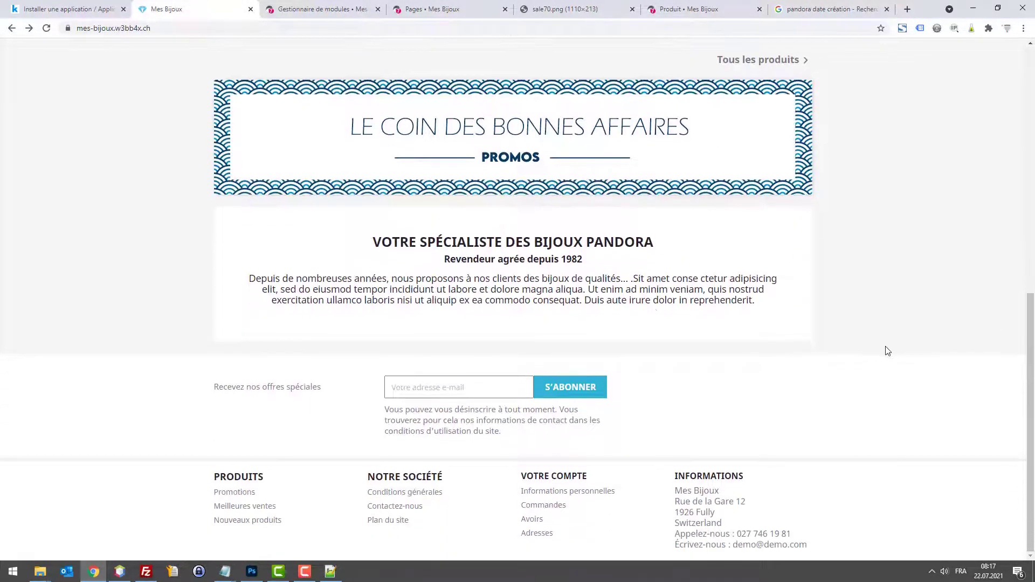
scroll(885, 349, up, 9)
Step: Open the BIJOUX FEMMES category page and look over its four products
click(339, 97)
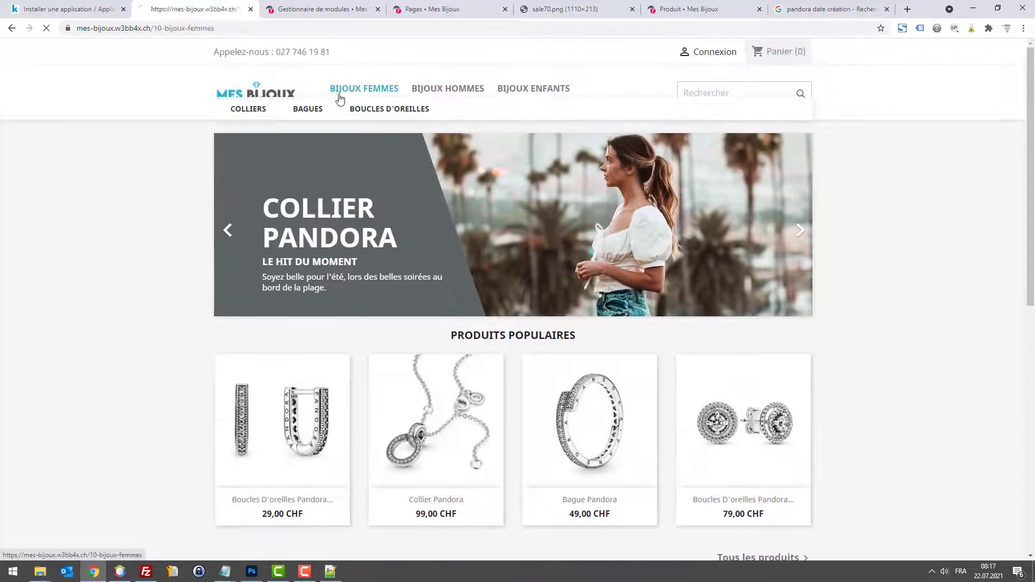
scroll(628, 270, down, 7)
scroll(622, 296, up, 6)
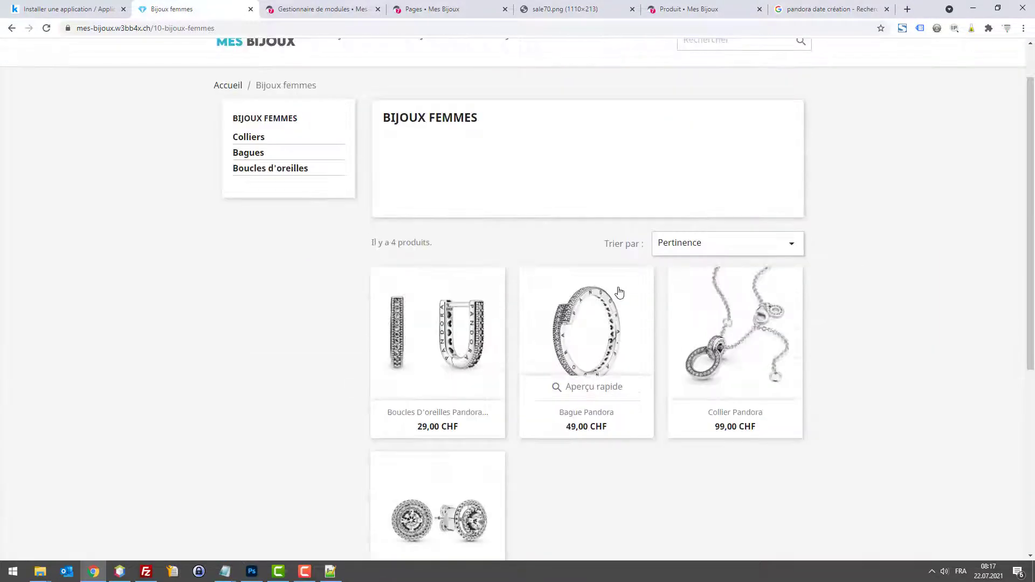
scroll(427, 250, down, 6)
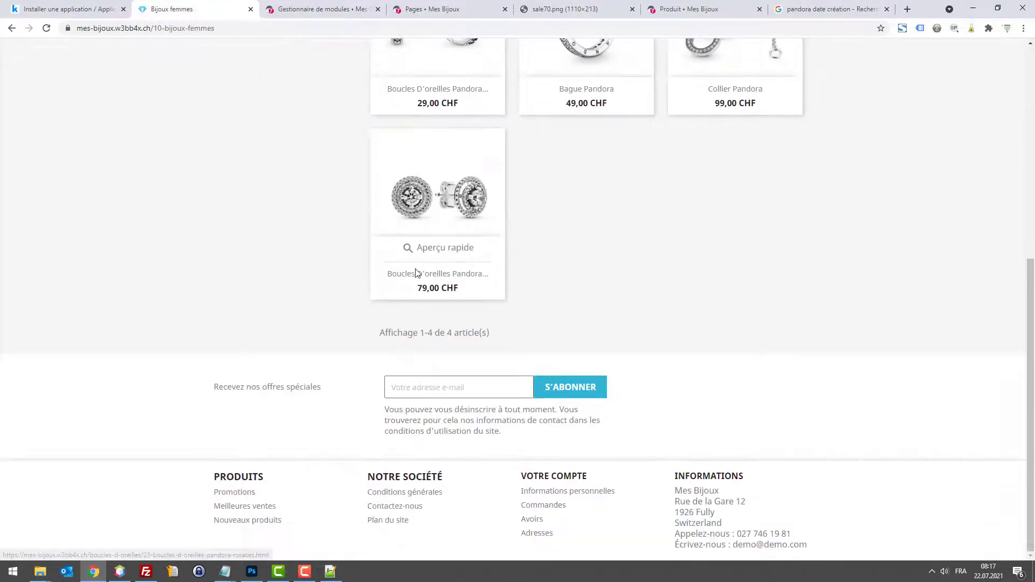
scroll(420, 270, up, 6)
drag(402, 162, 579, 162)
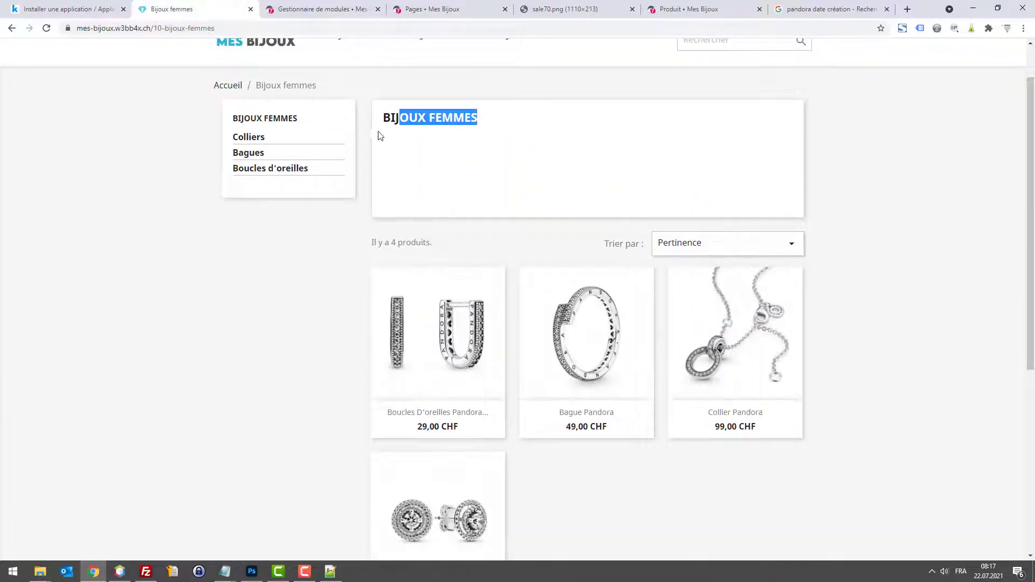
click(426, 9)
click(184, 10)
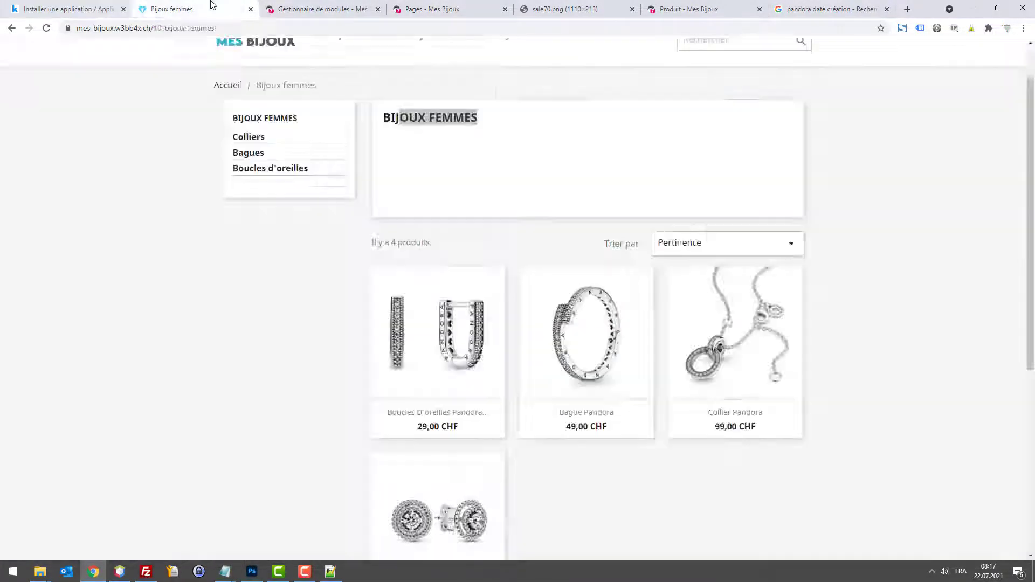
click(322, 9)
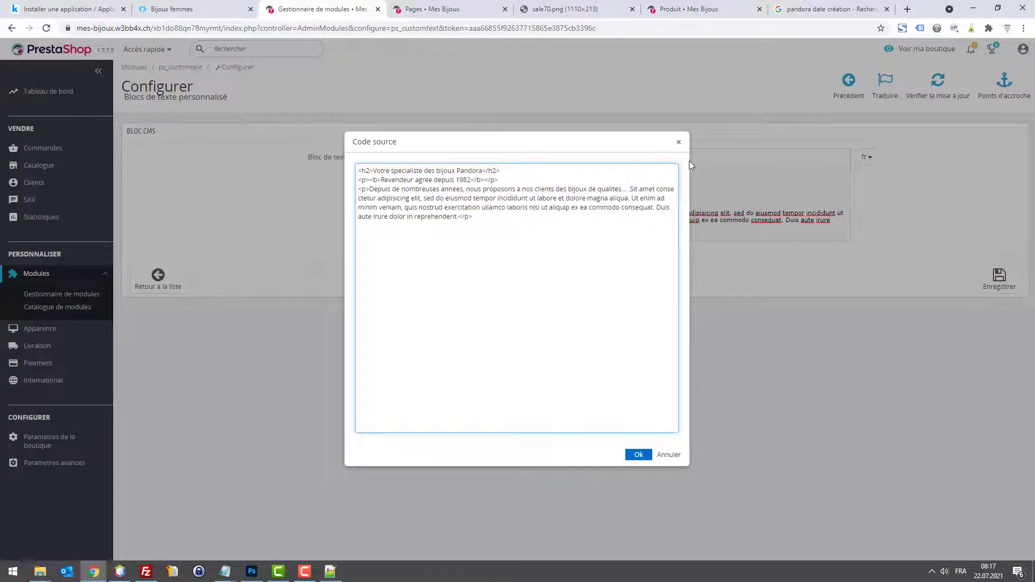
Step: Open the Bijoux femmes category for editing from Catalogue > Catégories
click(678, 143)
mouse_move(67, 167)
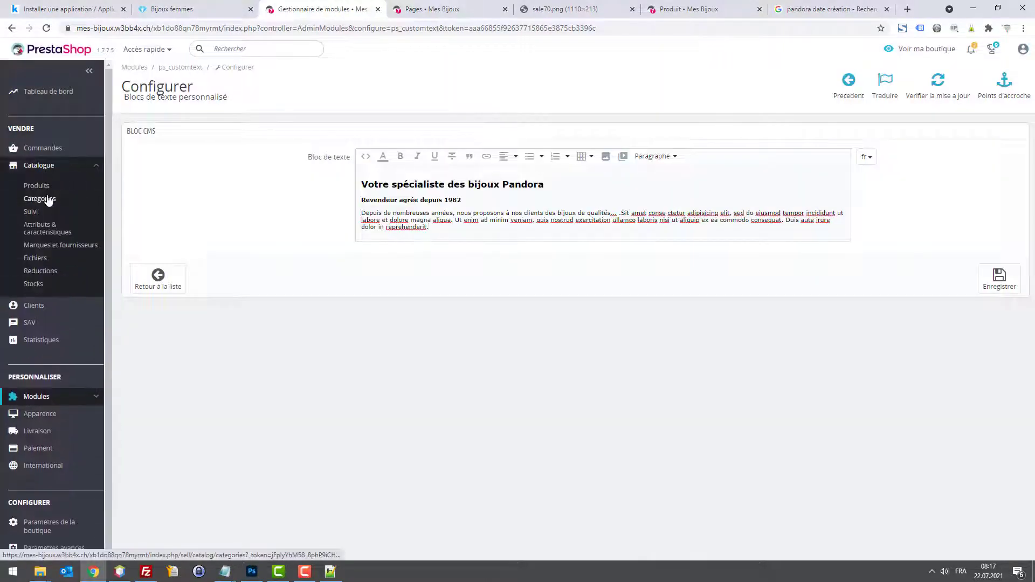
click(47, 199)
scroll(990, 464, down, 1)
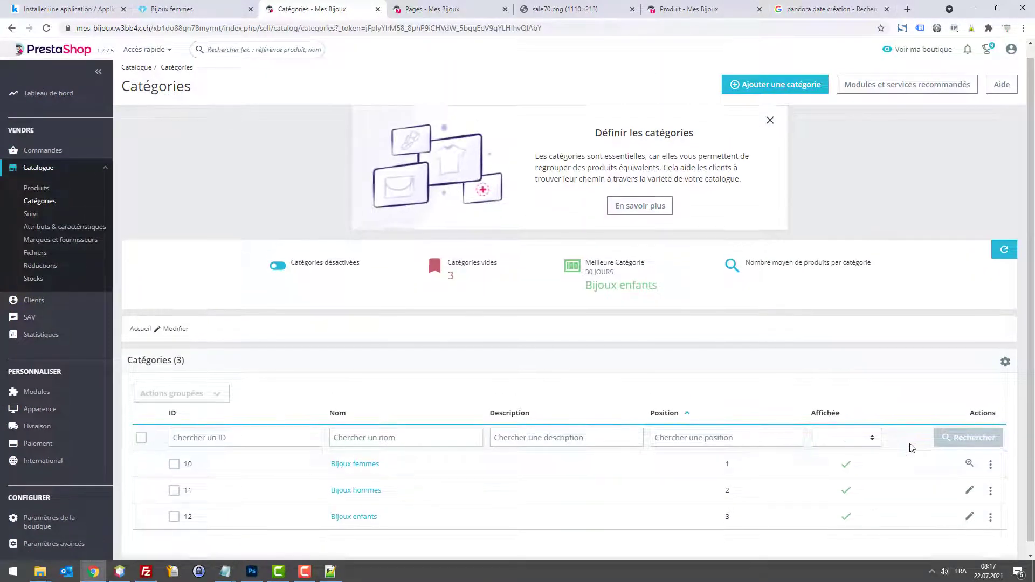
click(990, 455)
click(913, 475)
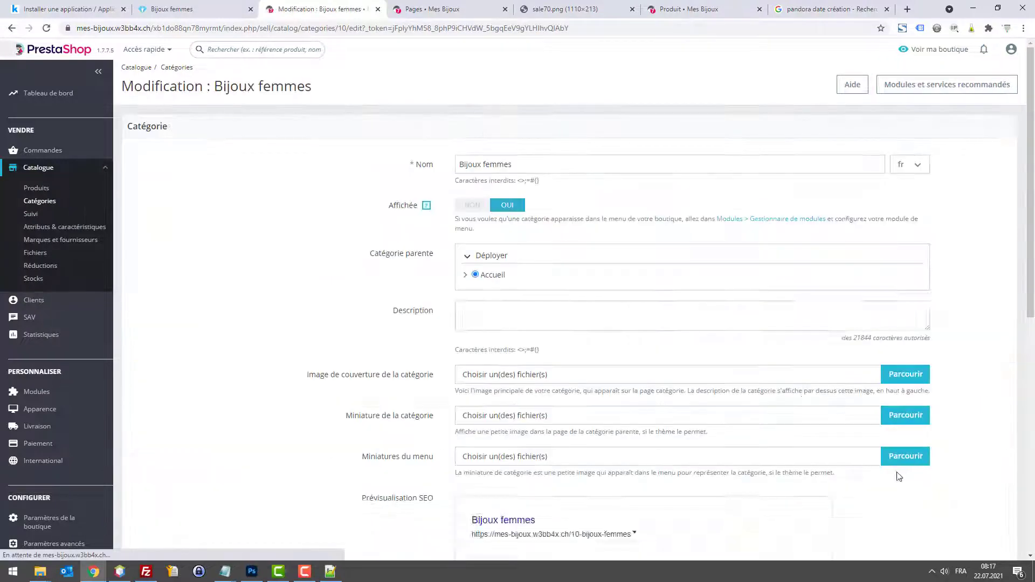
Step: Fill the Bijoux femmes description with repeated 'bla' words and save the category
scroll(532, 365, down, 6)
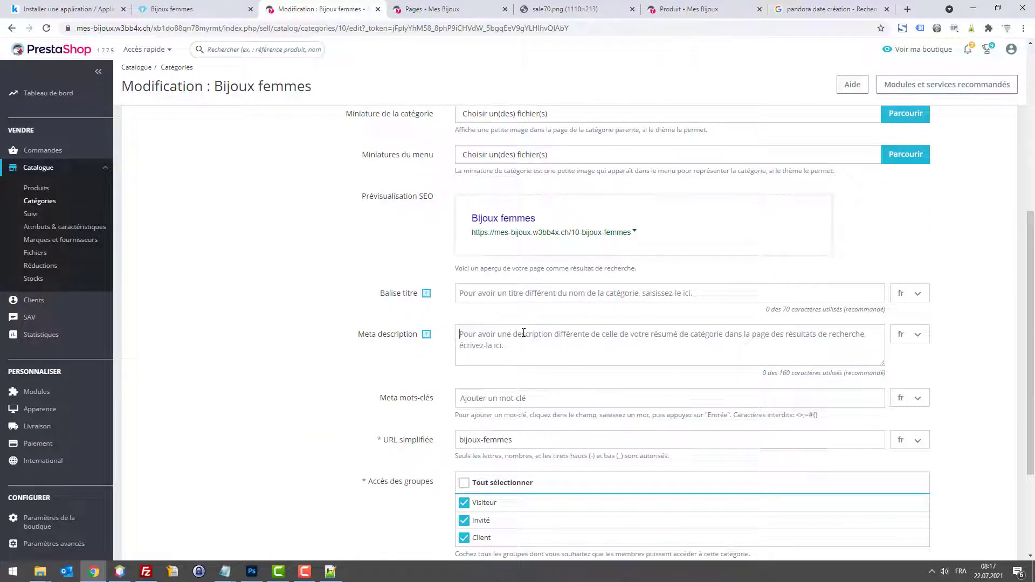
click(487, 332)
text(t)
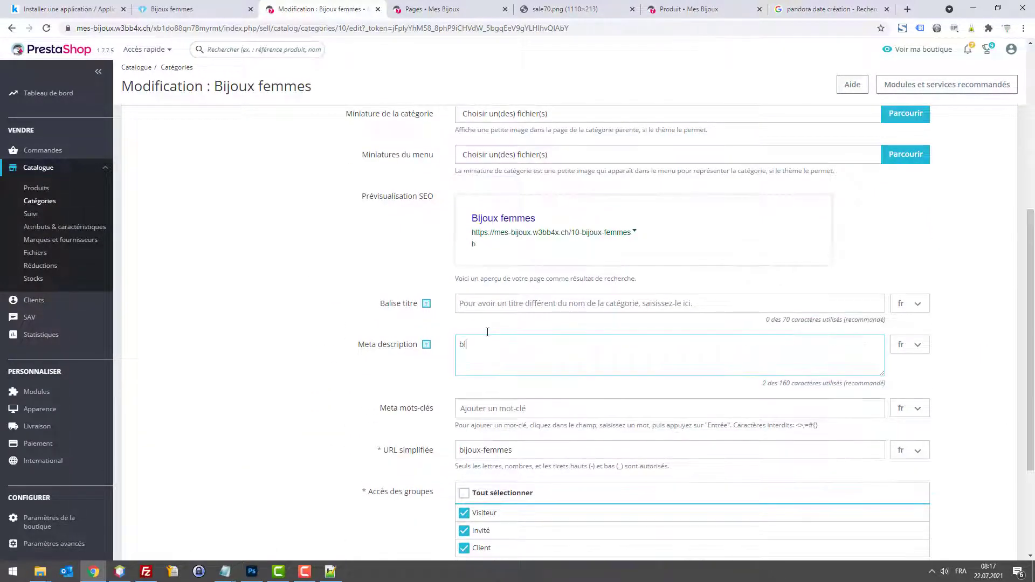
key(BackSpace)
scroll(546, 279, up, 3)
scroll(546, 279, up, 3)
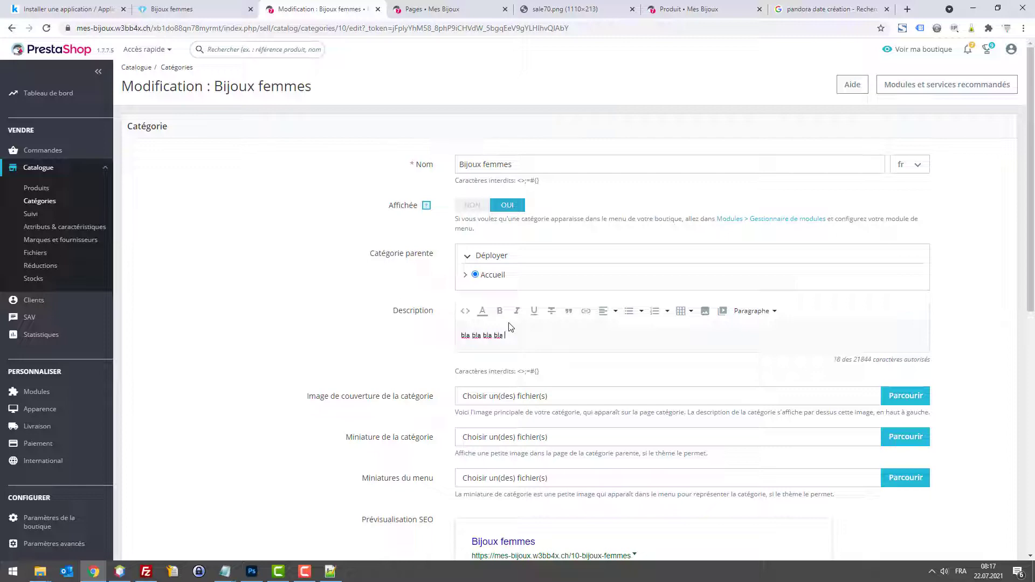
text(bla bla bla bla bla bla bla bla bla bla bla bla bla bla bla bla bla bla bla bla bla bla bla bla bla bla bla bla bla bla bla bla bla bla bla bla bla bla bla bla bla bla bla bla)
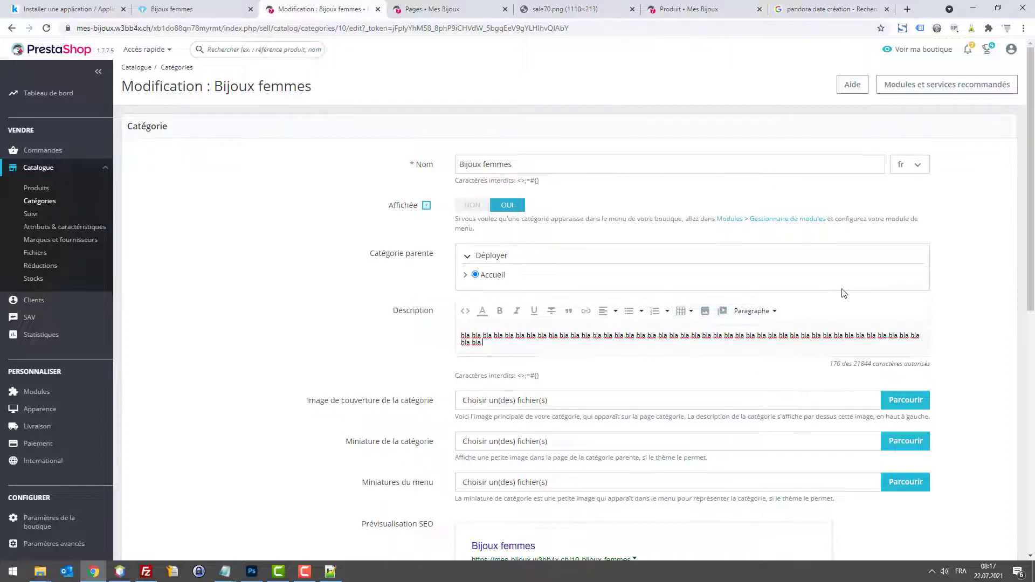
text( bla bla bla bla)
scroll(844, 296, down, 9)
click(980, 531)
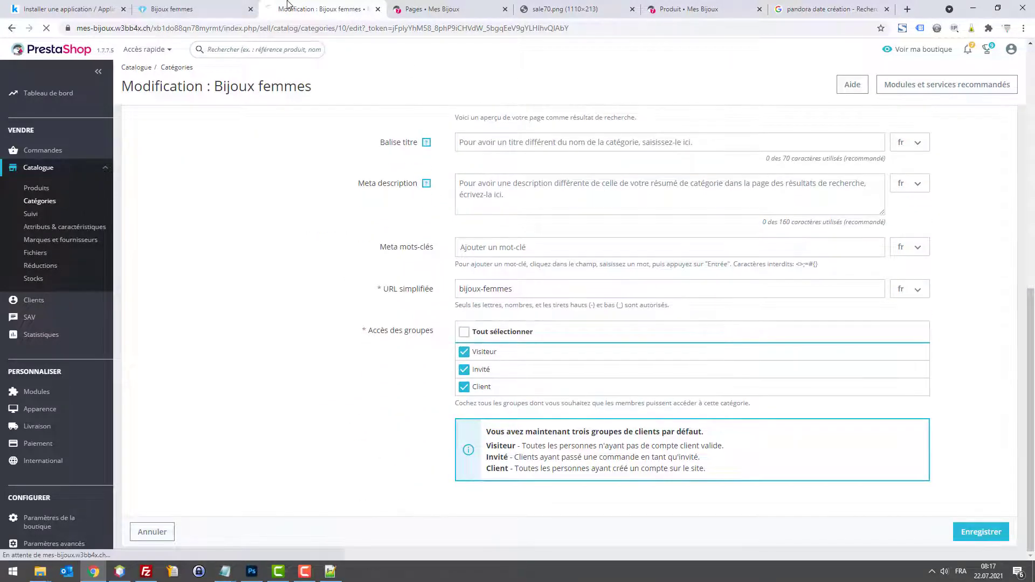
Step: Reload the Bijoux femmes storefront page to verify the new description appears
click(172, 8)
key(F5)
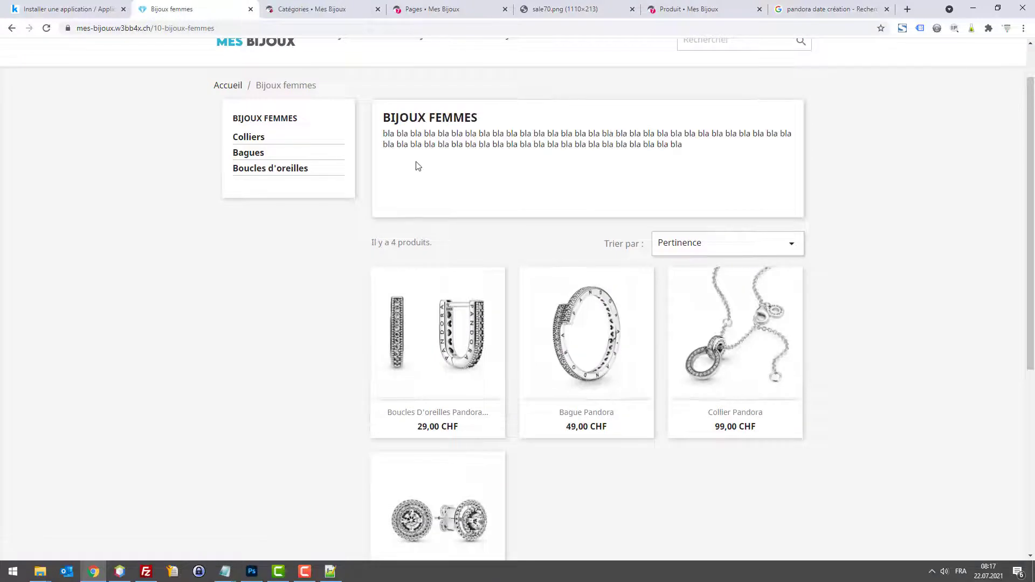
click(606, 167)
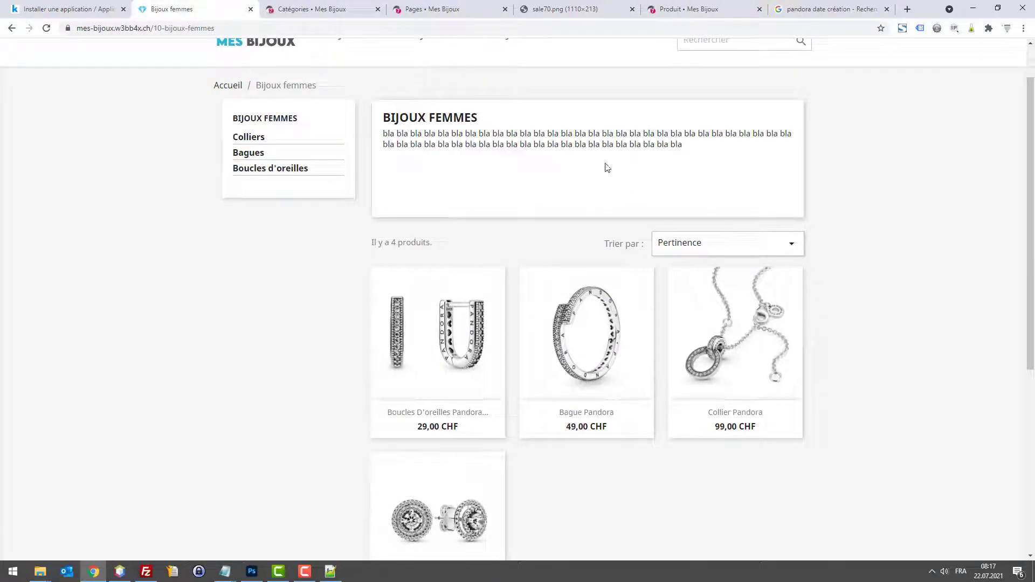
click(272, 11)
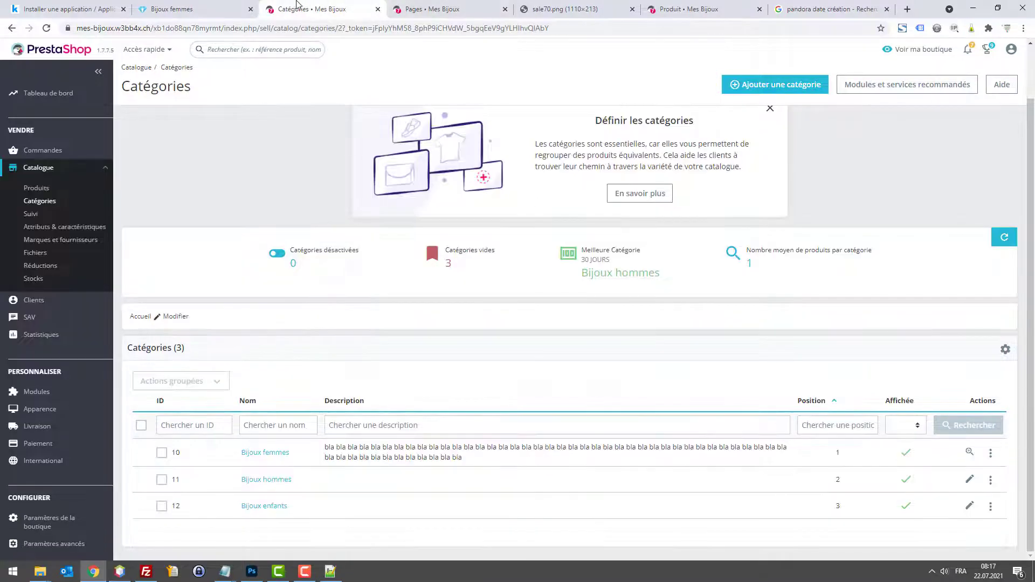
click(201, 12)
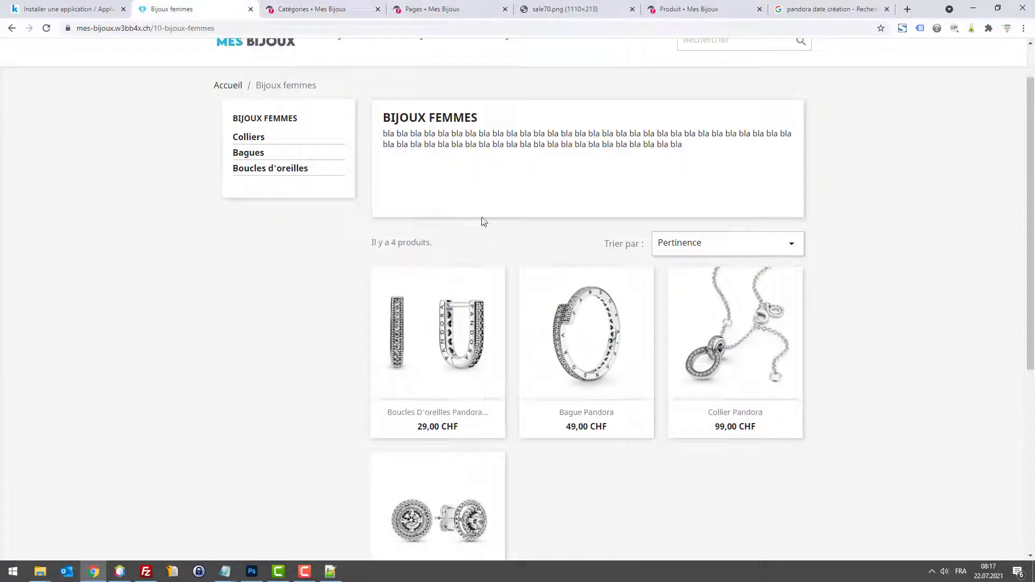
scroll(501, 332, down, 6)
scroll(534, 335, up, 7)
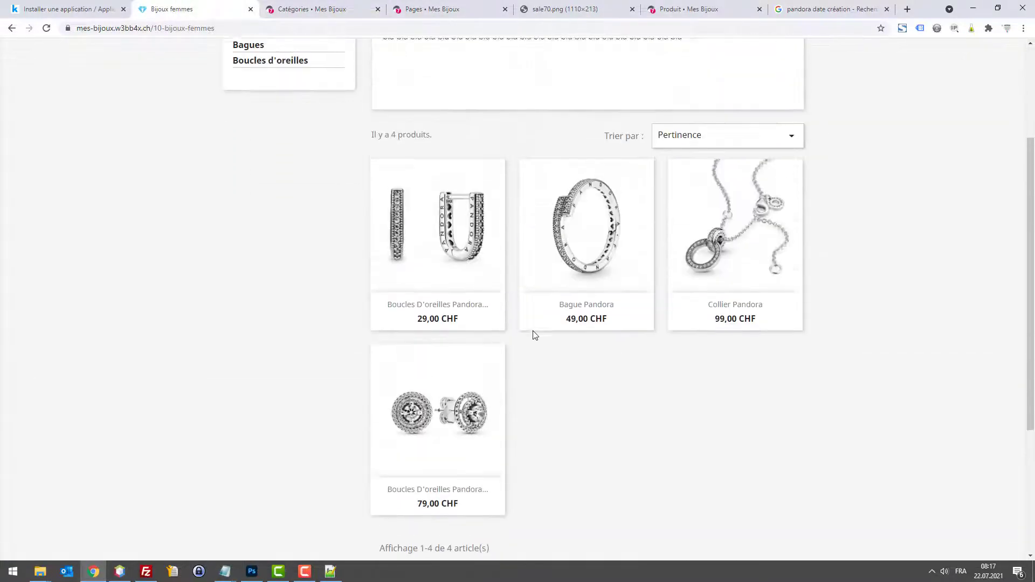
Step: Inspect the placeholder reassurance policies on the Bague Pandora product page
click(565, 323)
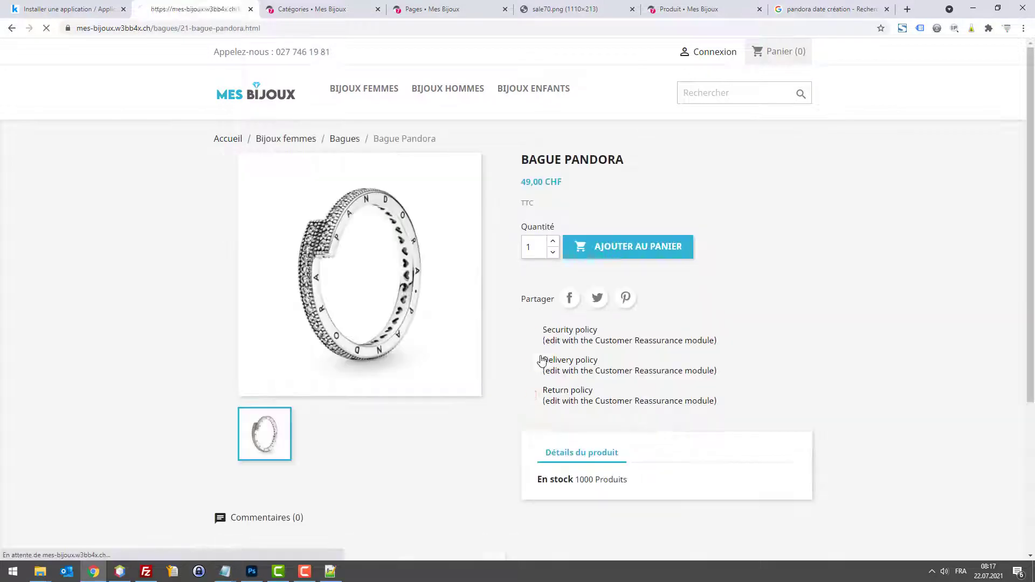
drag(557, 370, 696, 386)
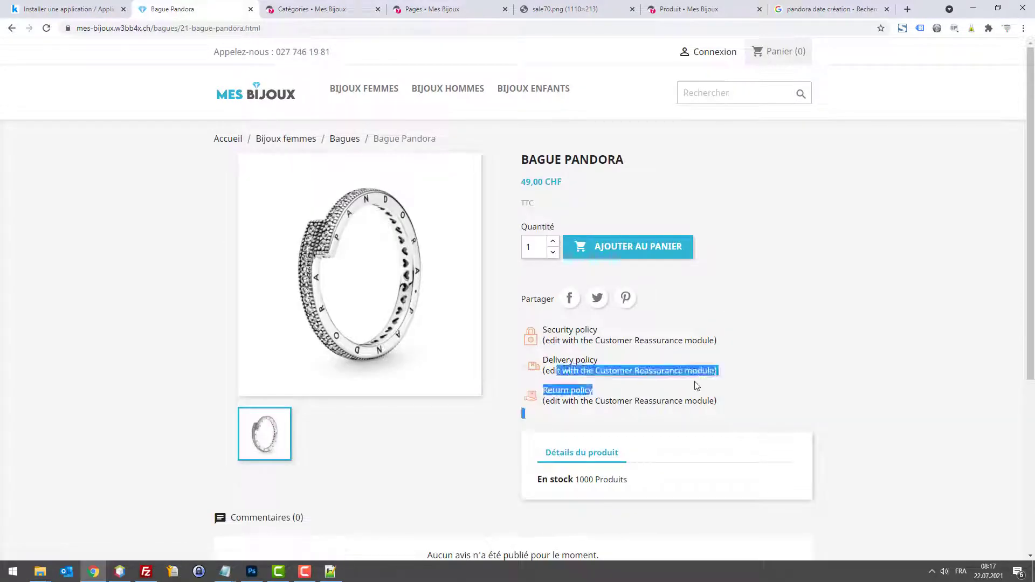
click(598, 340)
triple_click(570, 329)
scroll(645, 327, down, 5)
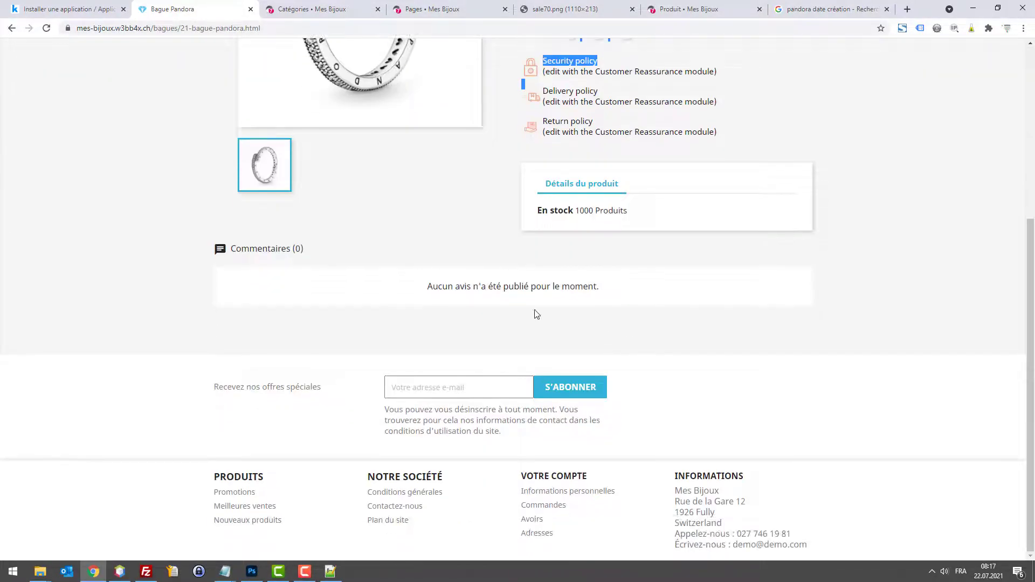
click(314, 12)
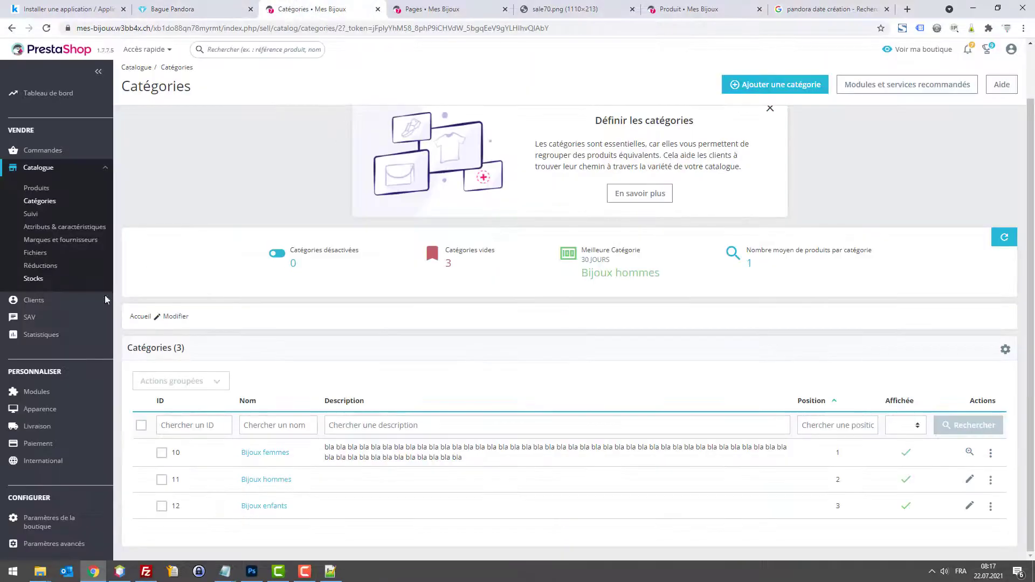
click(38, 392)
Step: Deactivate the Commentaires produits module found by searching 'avis', then check the product page
click(54, 298)
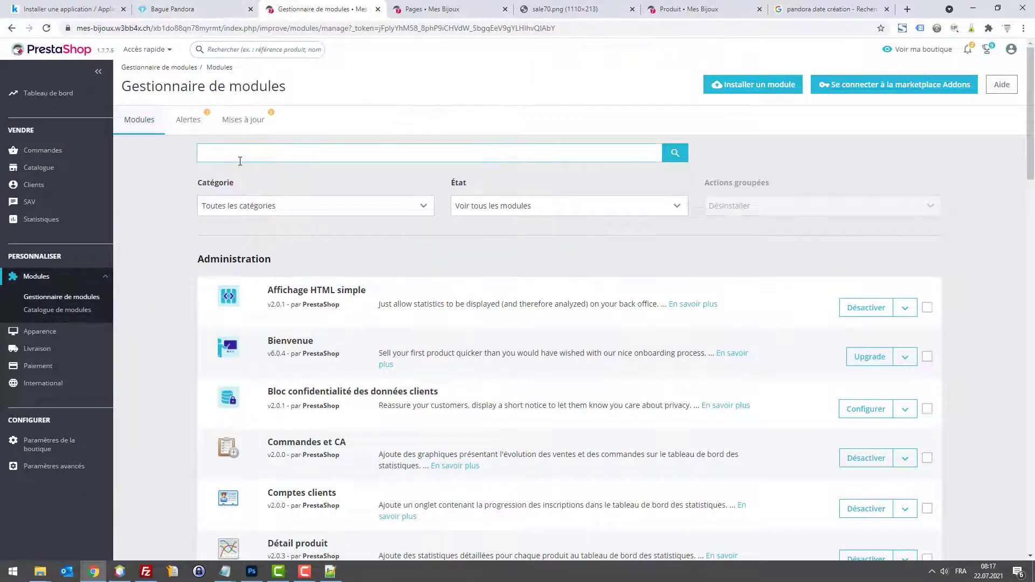
key(Return)
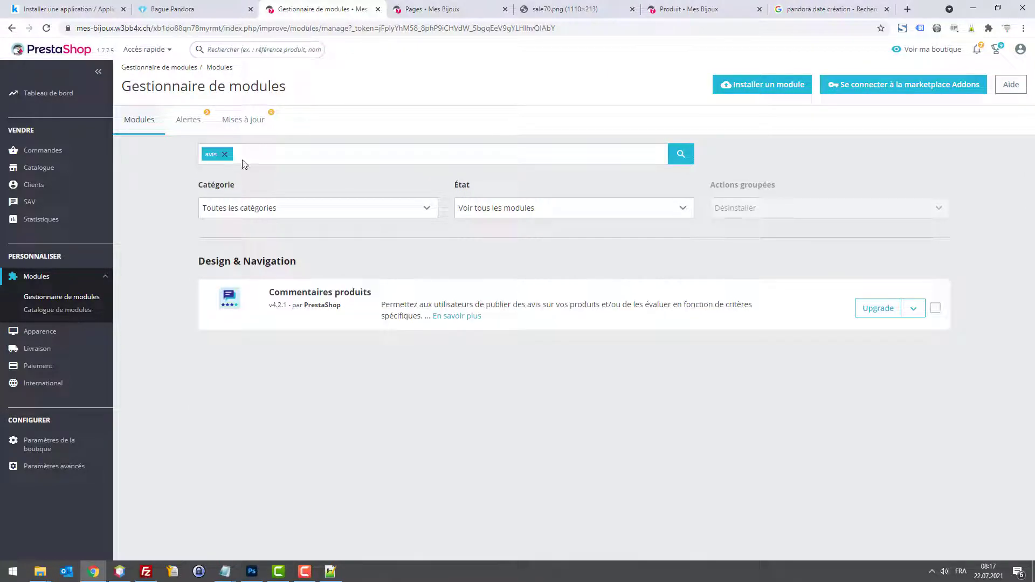
click(913, 308)
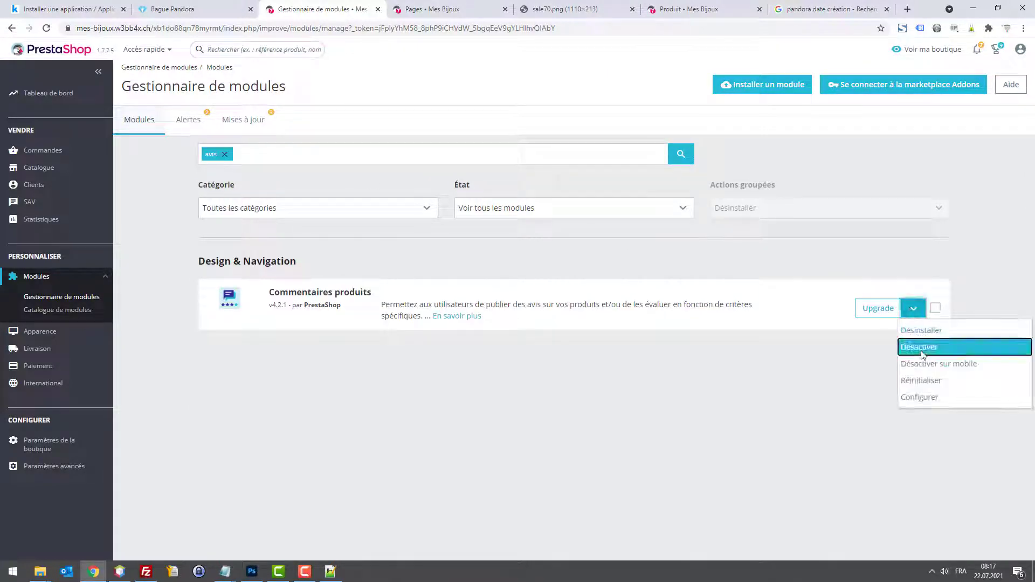
click(922, 348)
click(642, 166)
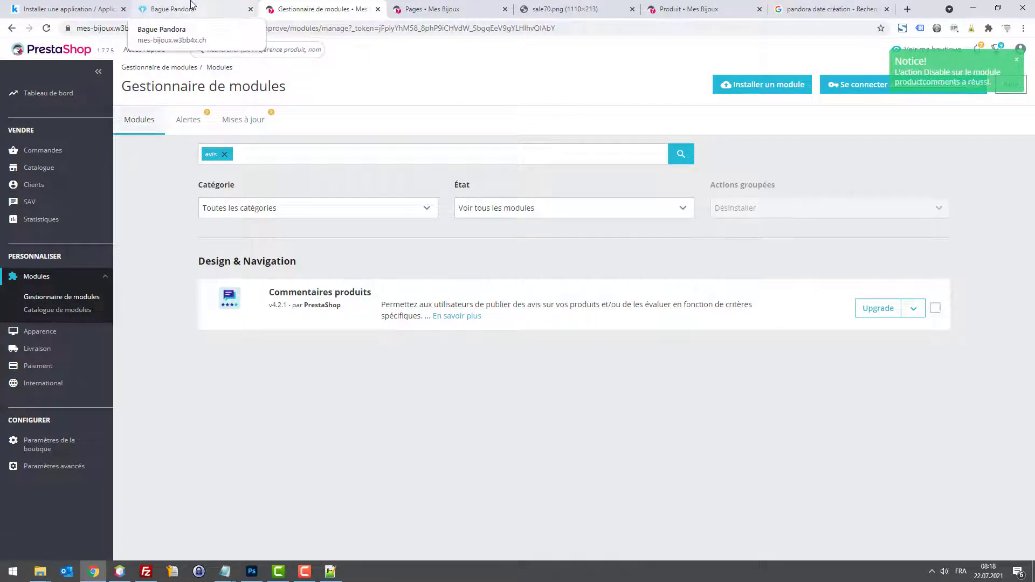
click(214, 6)
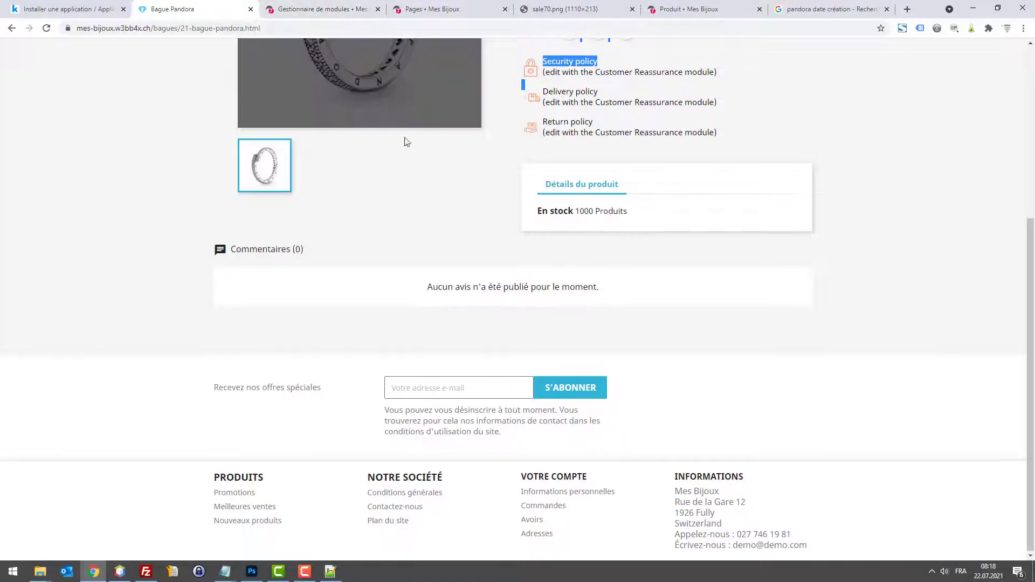
scroll(404, 140, up, 2)
Step: Deactivate the Réassurance module and check the Bague Pandora product page
click(302, 9)
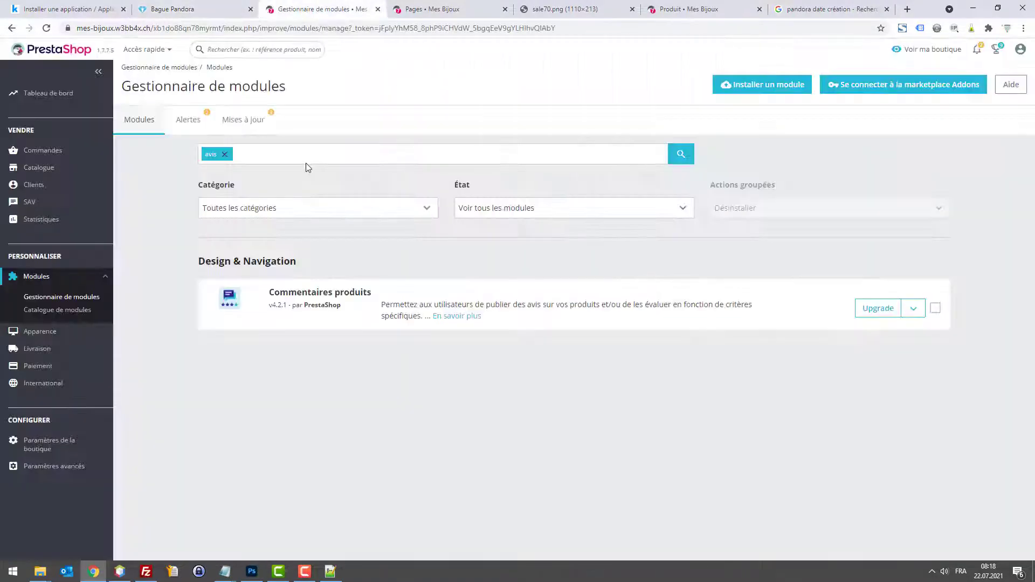
click(224, 154)
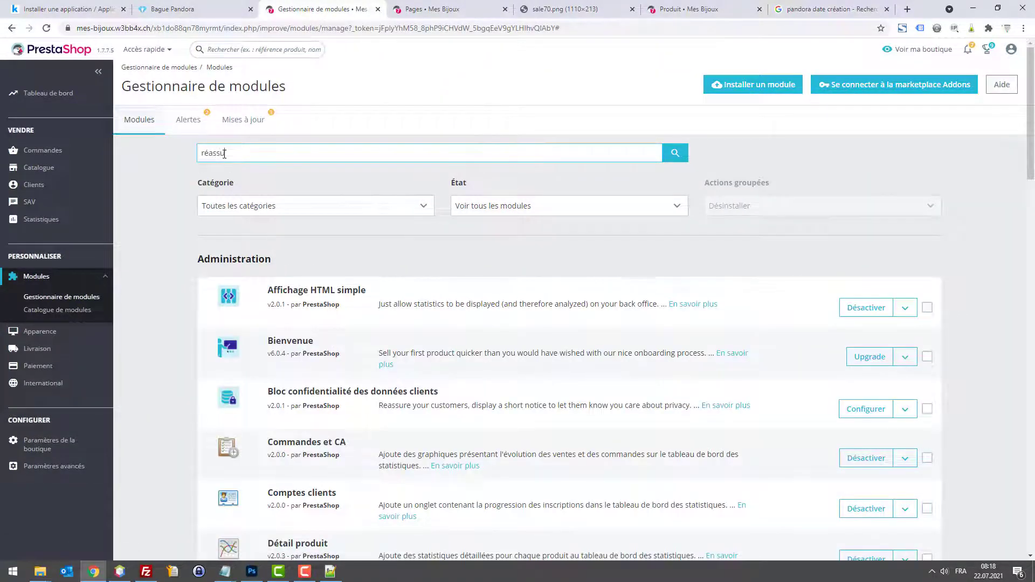
key(Return)
click(914, 307)
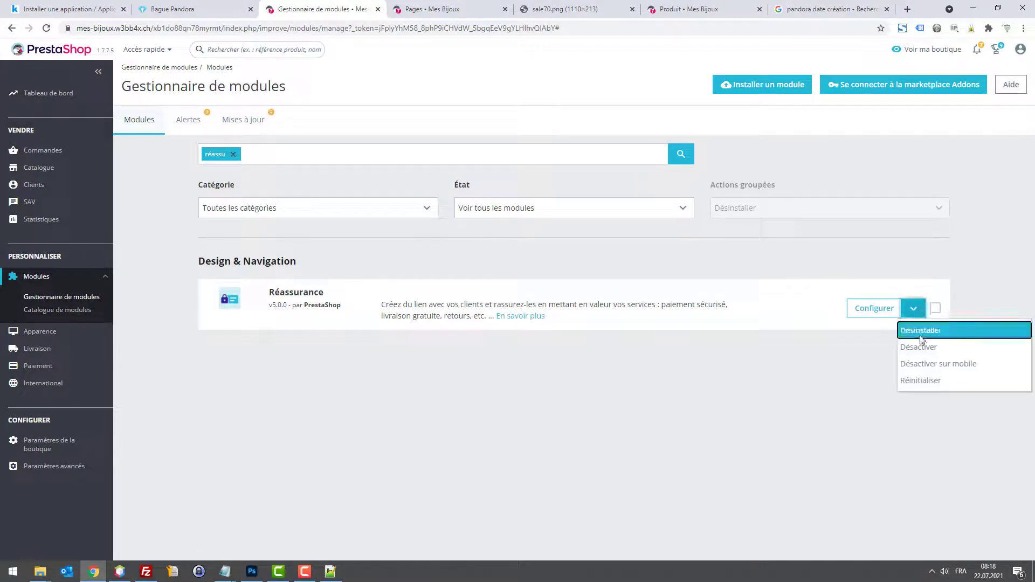
click(924, 333)
click(915, 311)
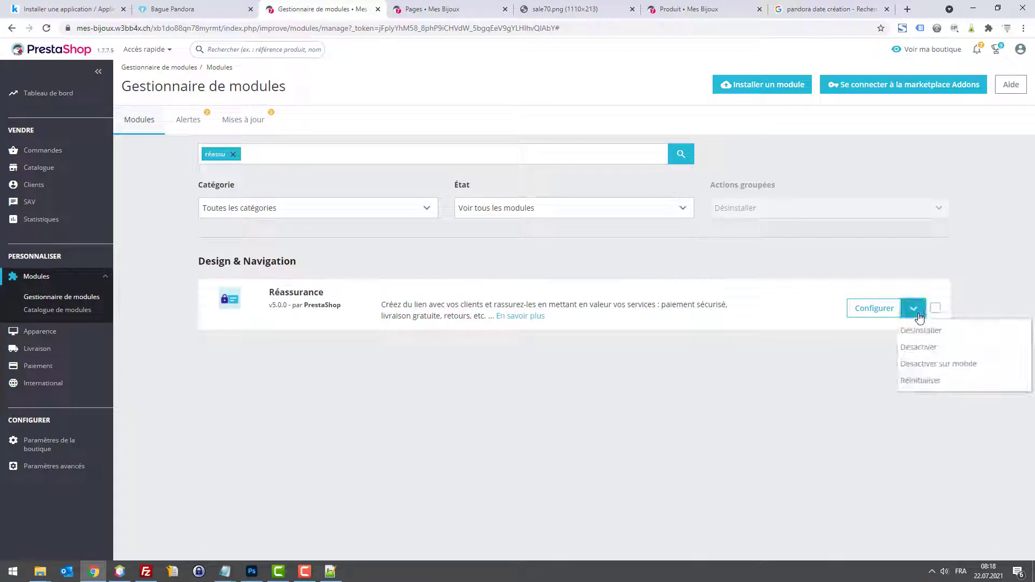
click(924, 350)
click(627, 172)
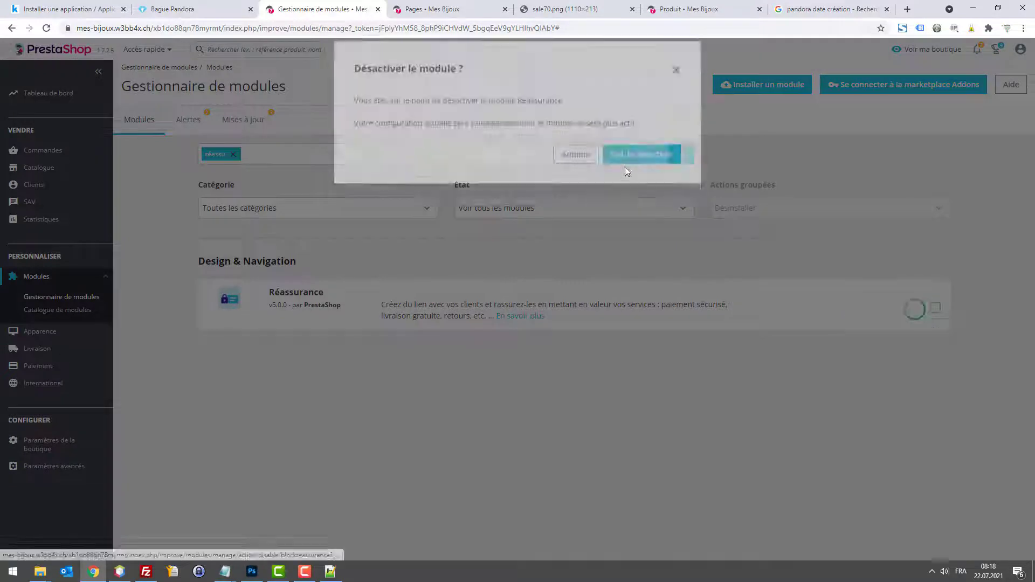
click(236, 6)
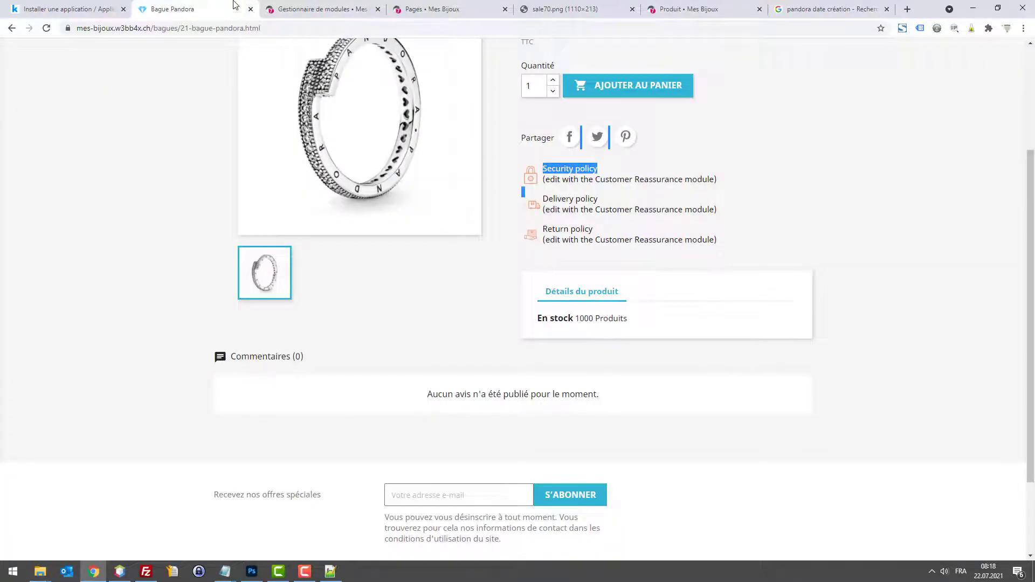
Step: Disable the social sharing buttons module found with a 'so' search
click(348, 7)
click(233, 155)
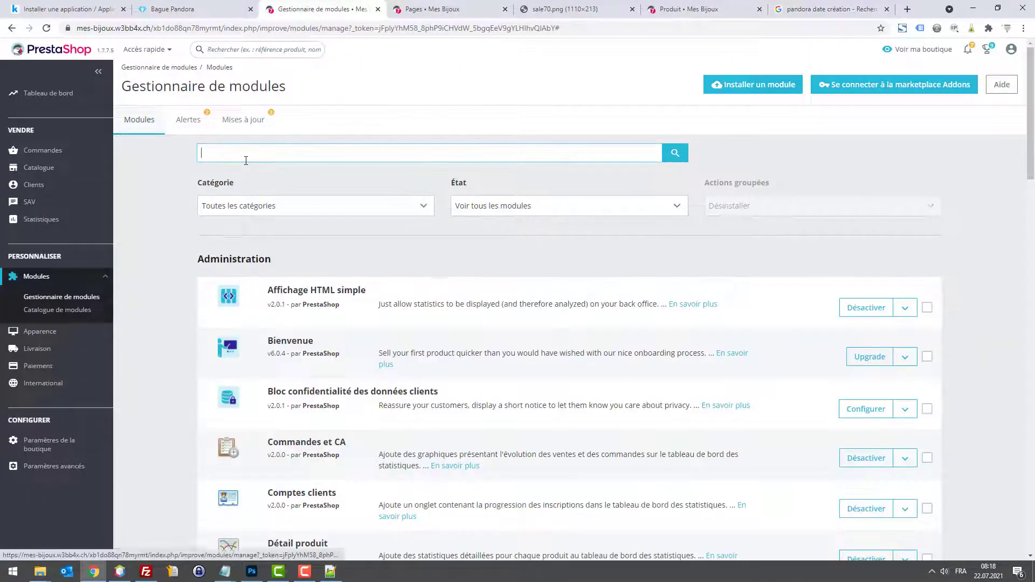
text(social)
key(Return)
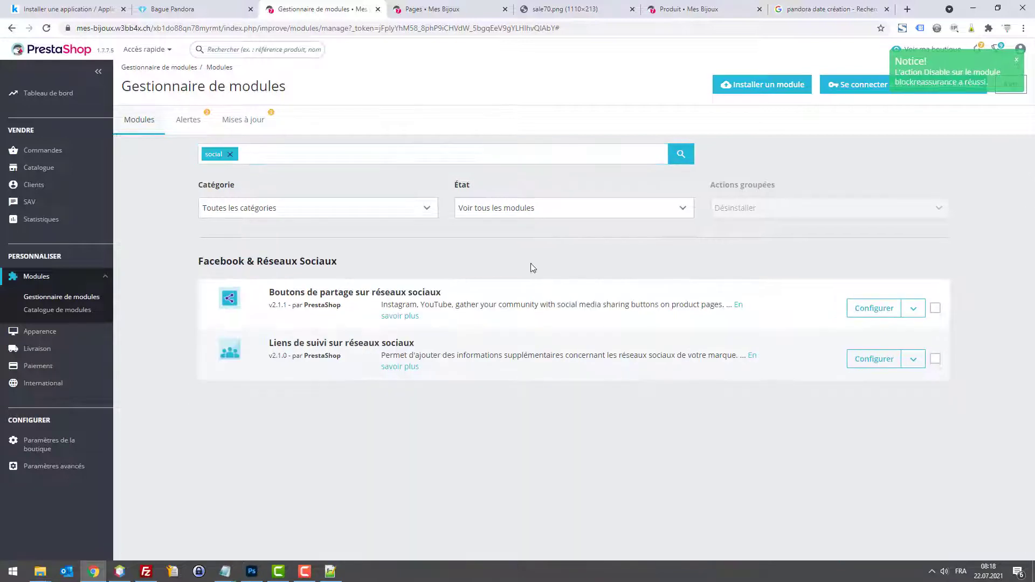
click(912, 308)
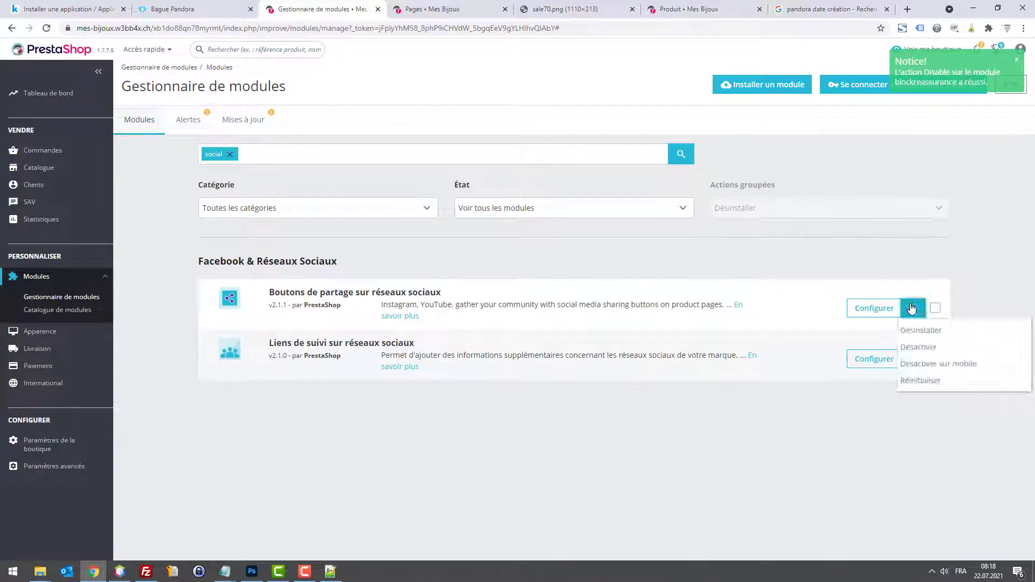
click(919, 347)
click(629, 166)
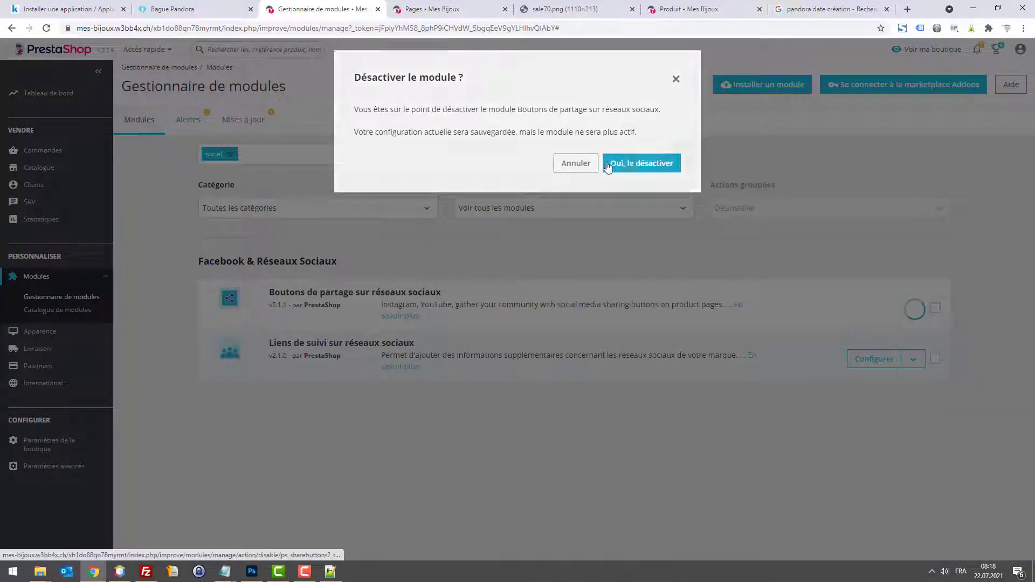
Step: Reload the Bague Pandora page to confirm share buttons are gone, then return to the homepage
click(156, 9)
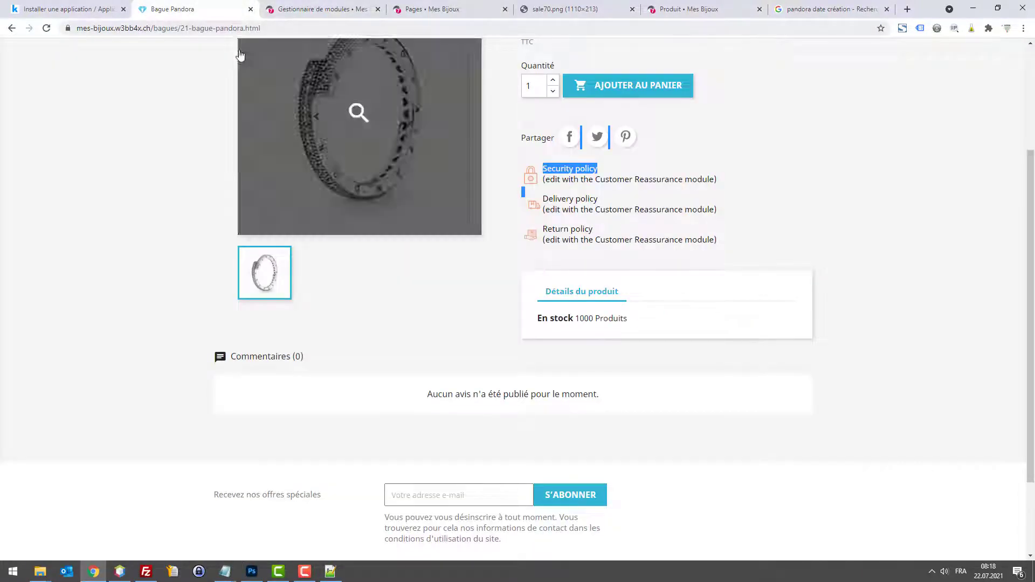
key(F5)
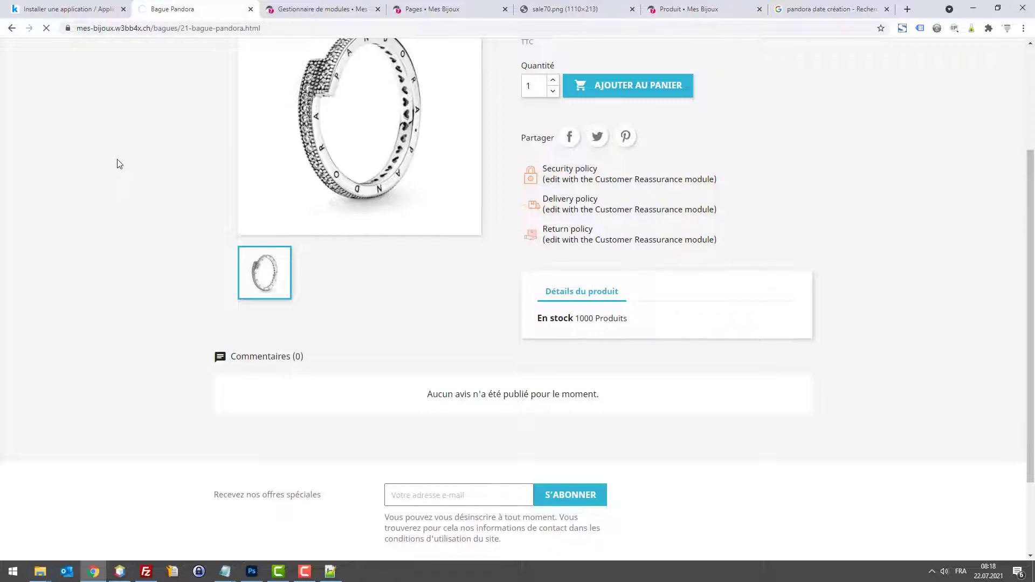
scroll(404, 212, up, 3)
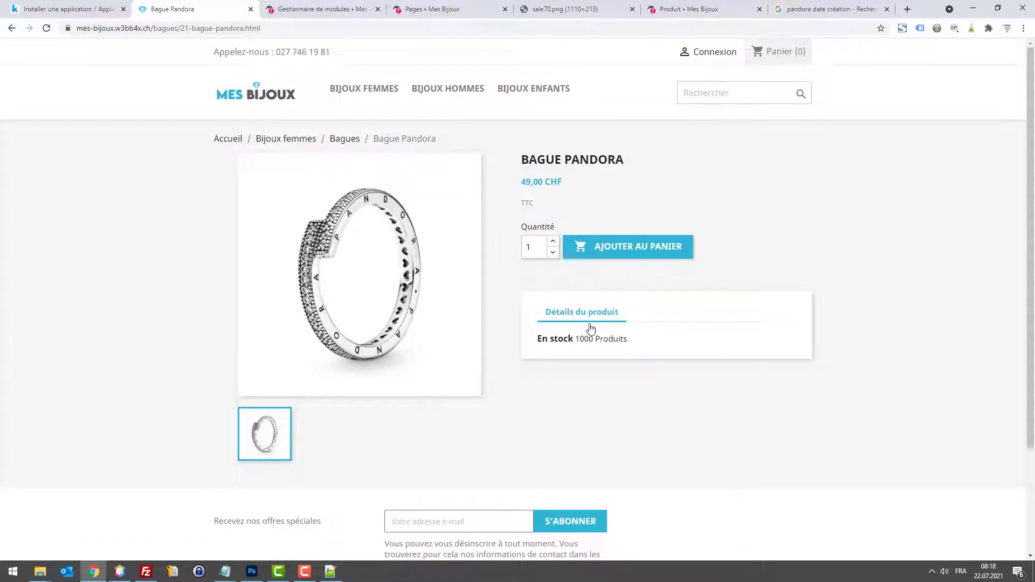
scroll(554, 316, down, 3)
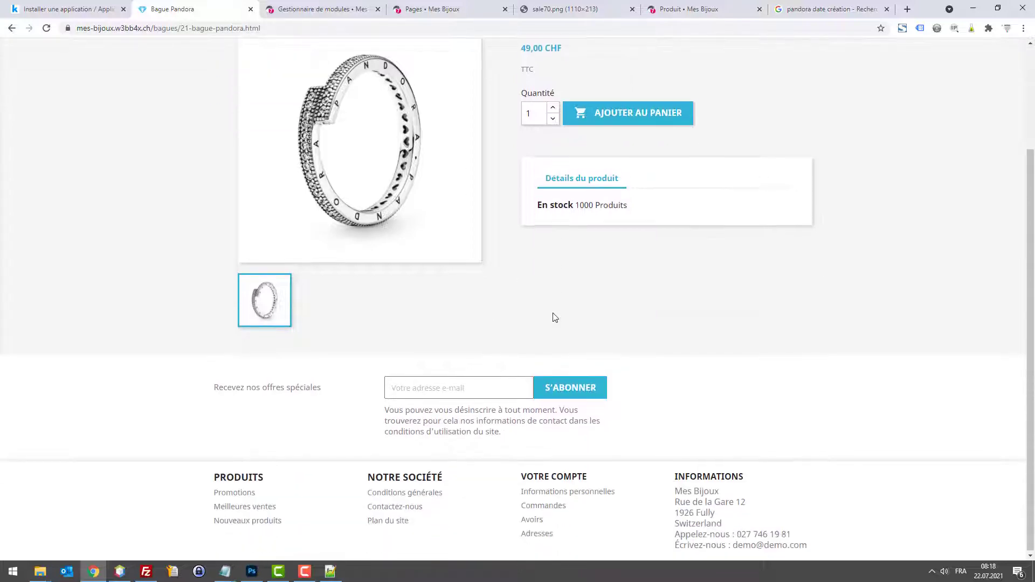
scroll(552, 316, up, 3)
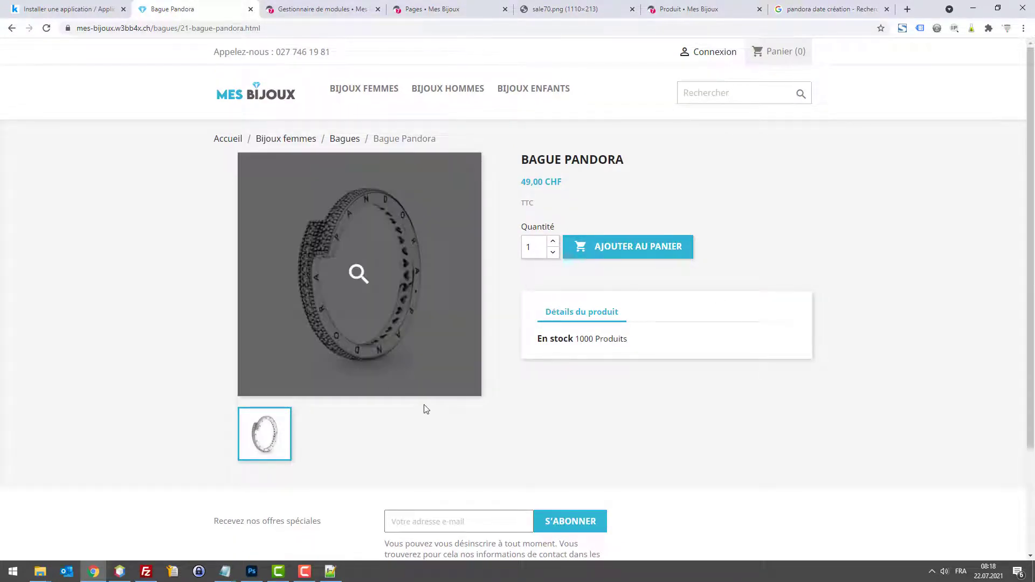
scroll(666, 397, down, 3)
scroll(644, 377, up, 3)
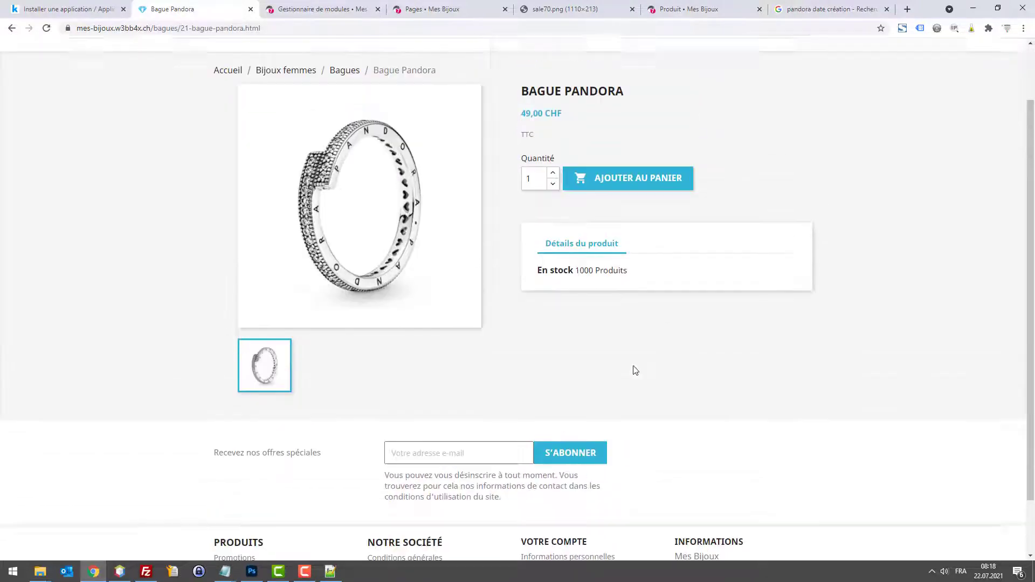
click(252, 95)
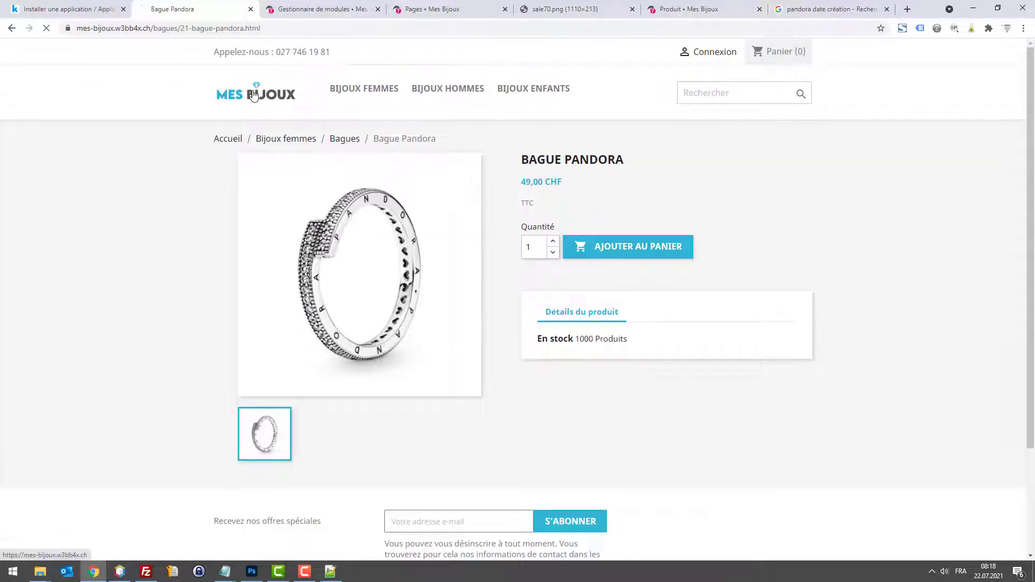
Step: Search the module catalogue for 'filtre' and then 'facette'
click(326, 12)
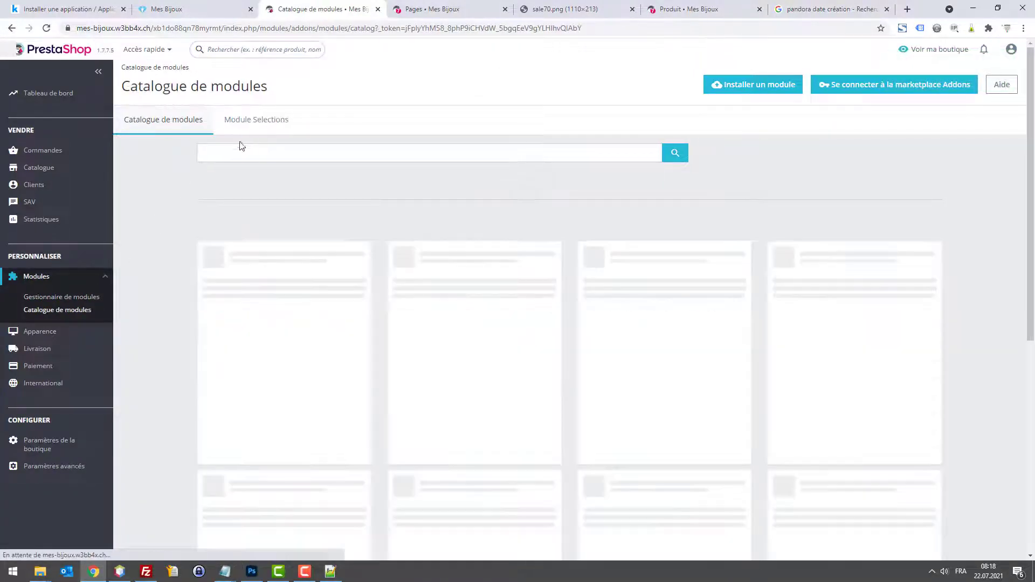
click(232, 151)
text(filtre)
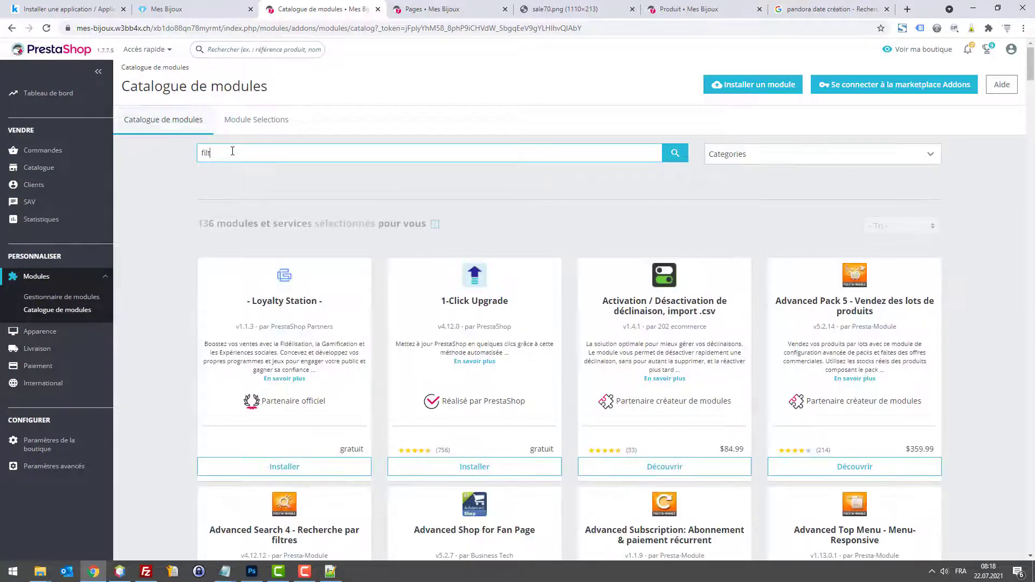
key(Return)
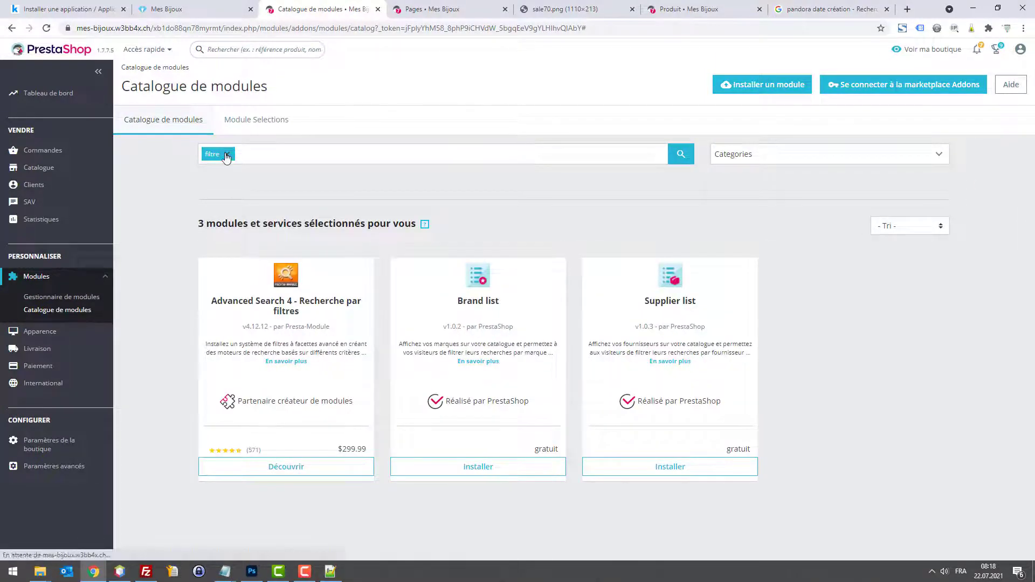
click(226, 154)
text(facette)
key(Return)
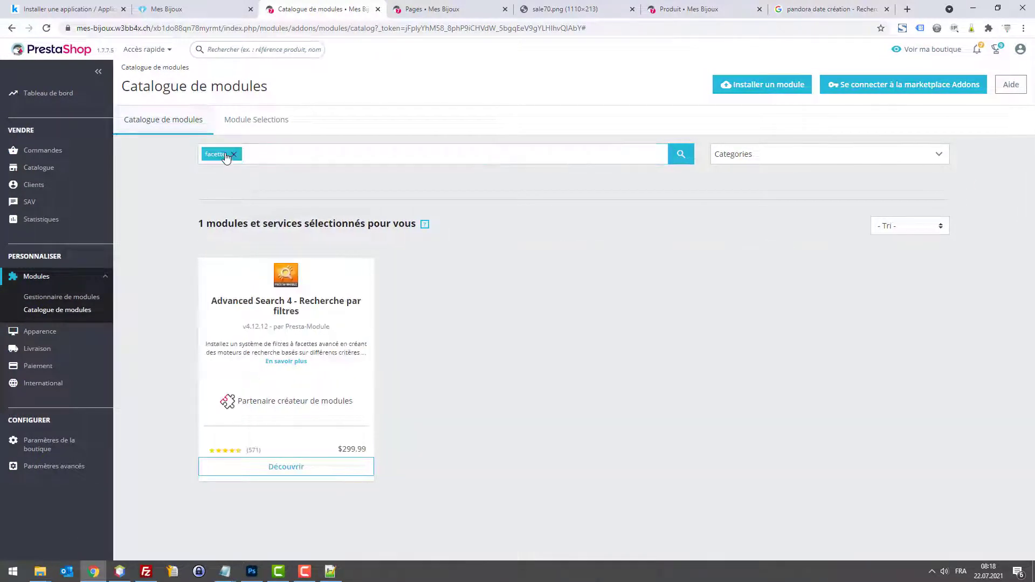
Step: Disable the installed Navigation à facettes module and confirm
click(61, 296)
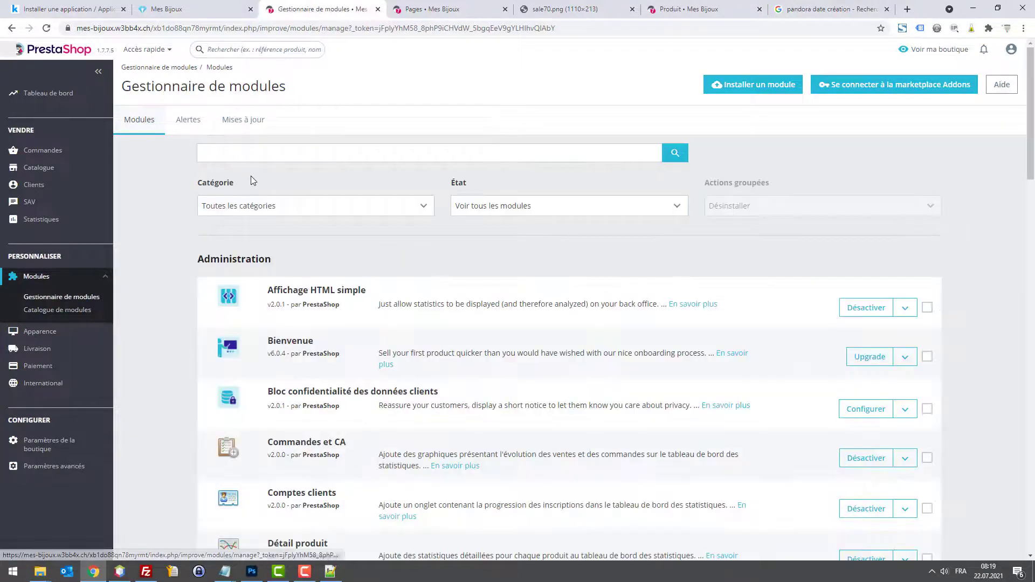
text(ca)
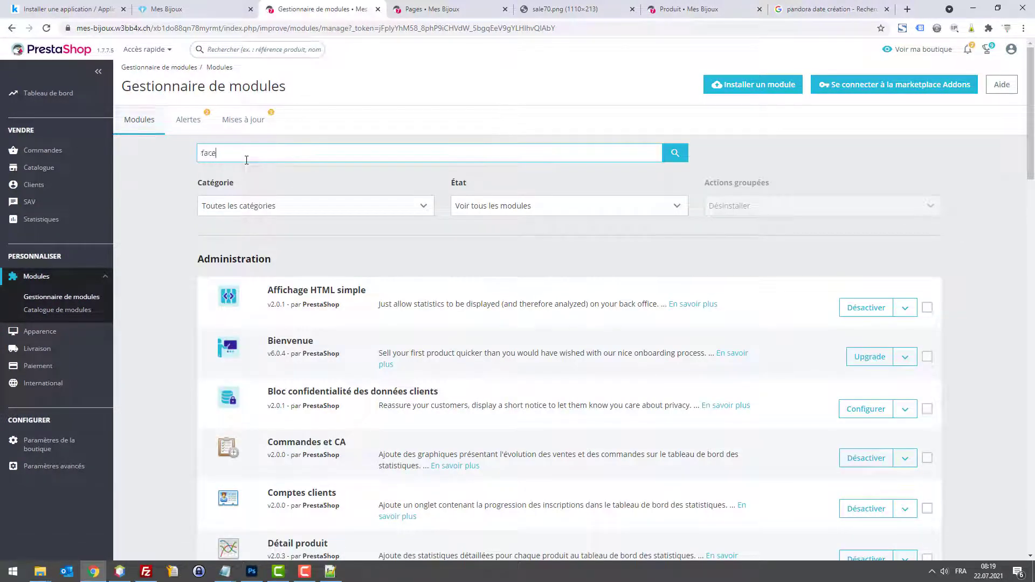
key(Return)
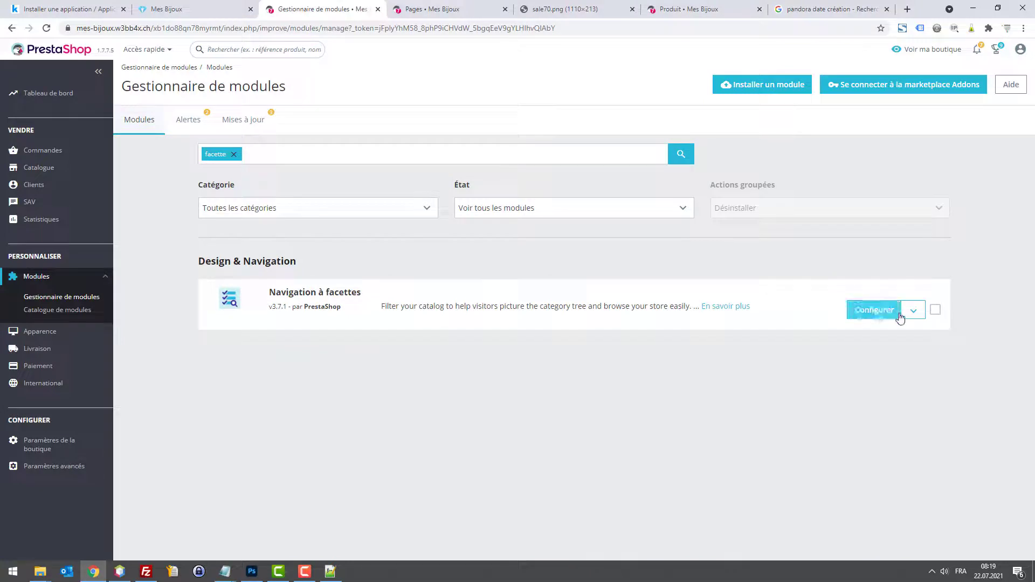
click(912, 310)
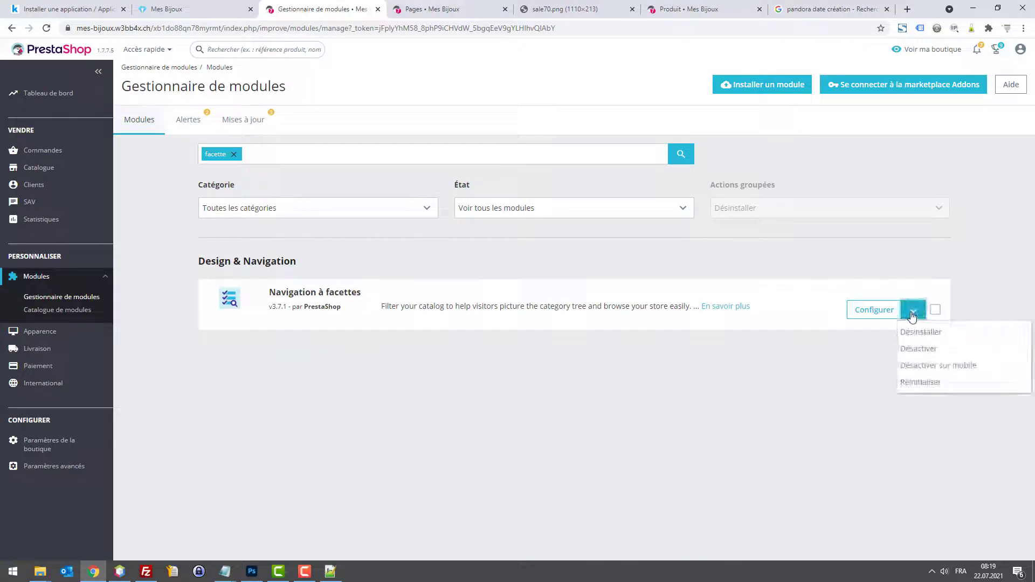
click(927, 349)
click(629, 172)
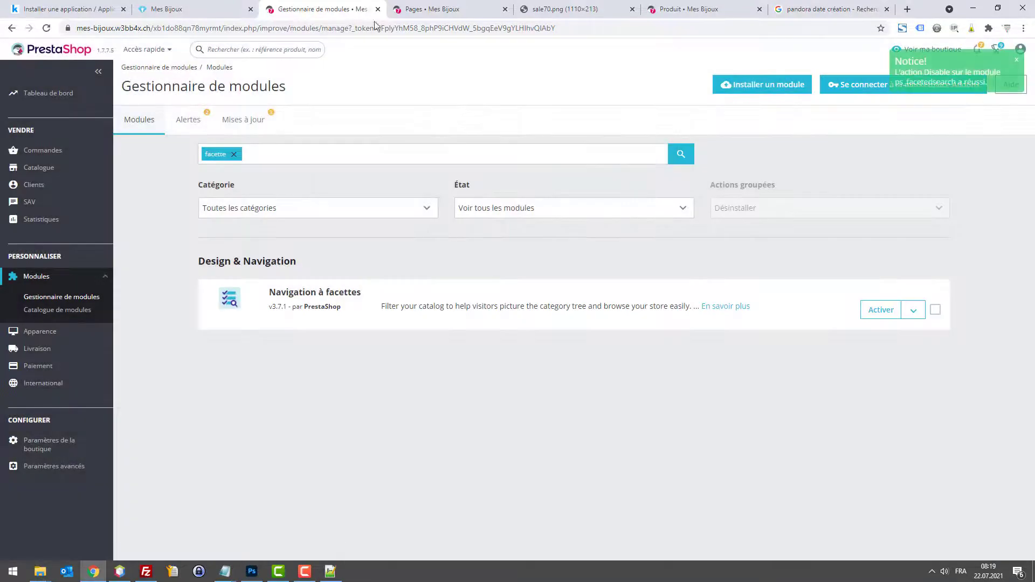
Step: Open the storefront Bagues category to check it has no faceted filters
click(412, 10)
click(205, 4)
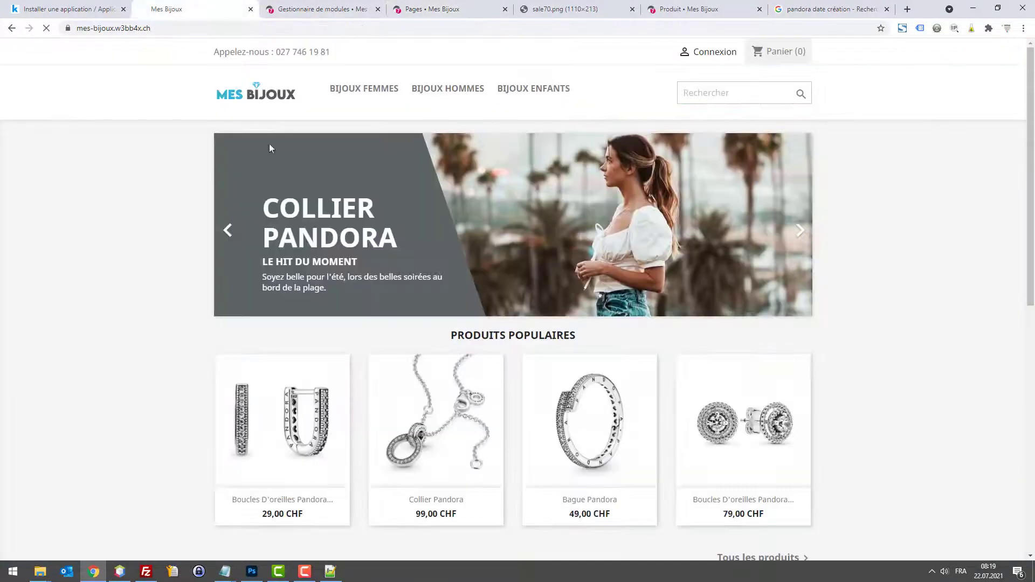
mouse_move(397, 96)
click(306, 111)
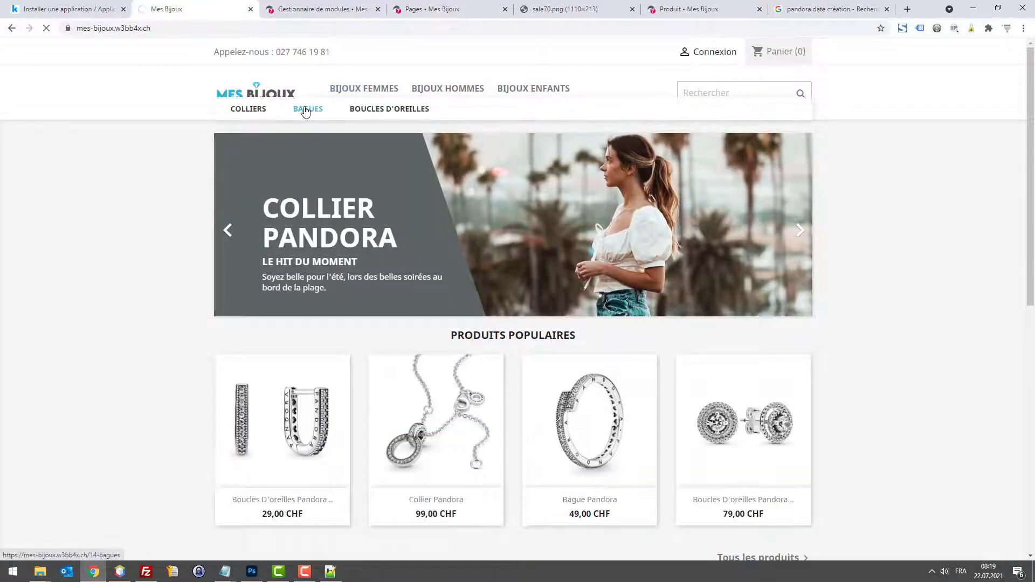
scroll(316, 205, down, 2)
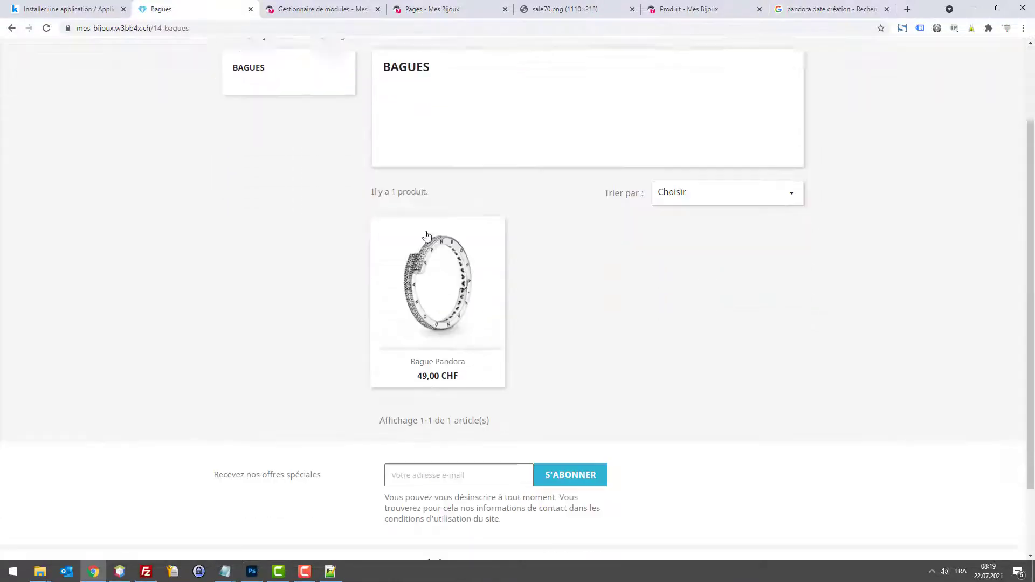
scroll(308, 104, up, 2)
Step: Add the Pandora U earrings from the Boucles d'oreilles category to the cart
mouse_move(366, 93)
click(372, 115)
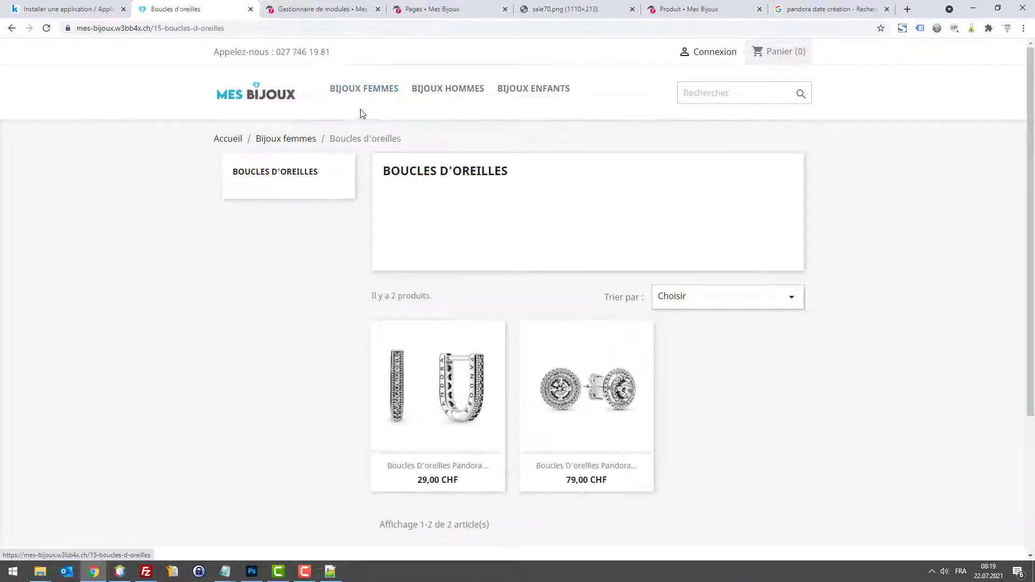
click(437, 355)
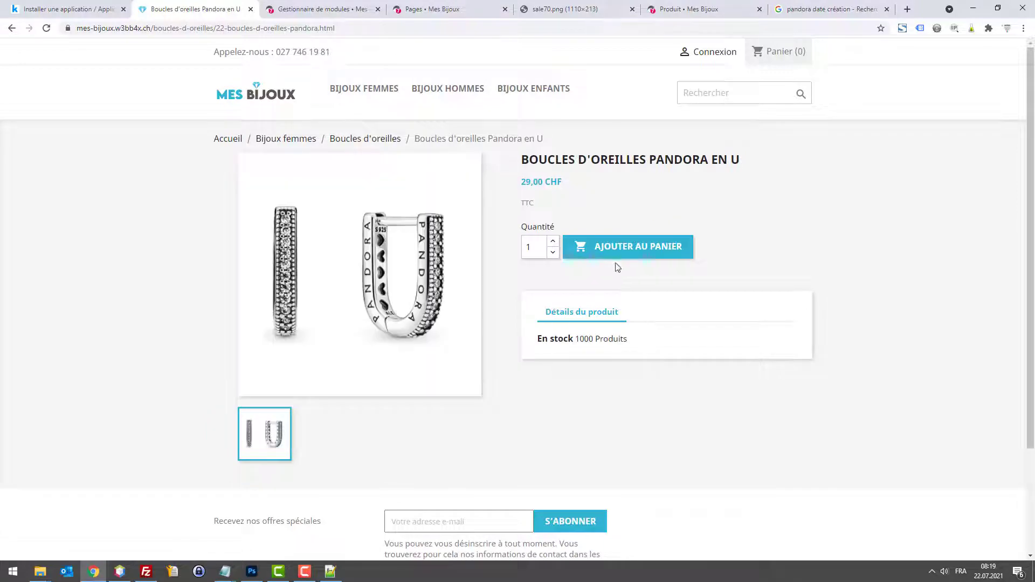
click(615, 257)
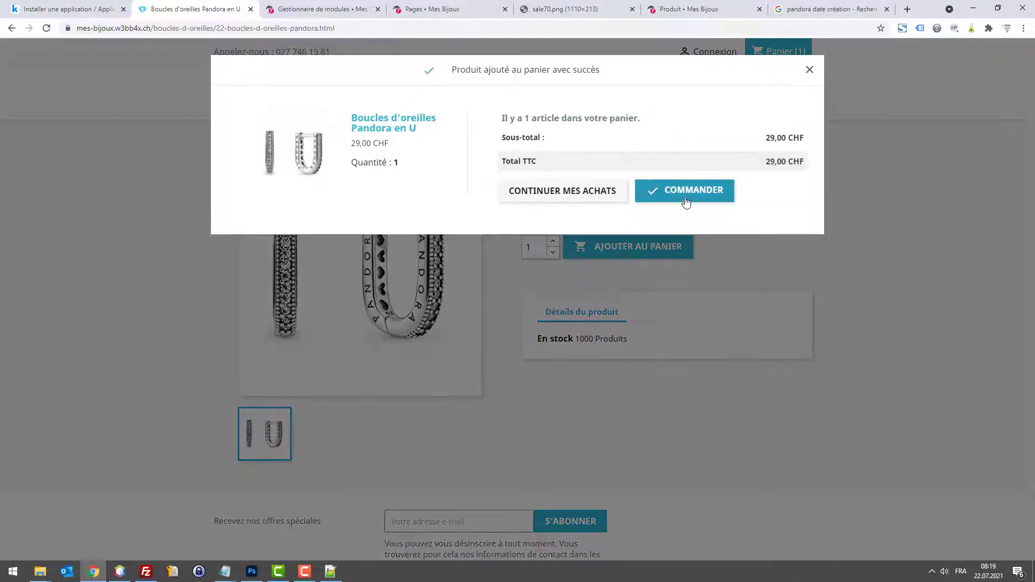
Step: Proceed from the cart to the guest checkout form and pick the M title
click(685, 203)
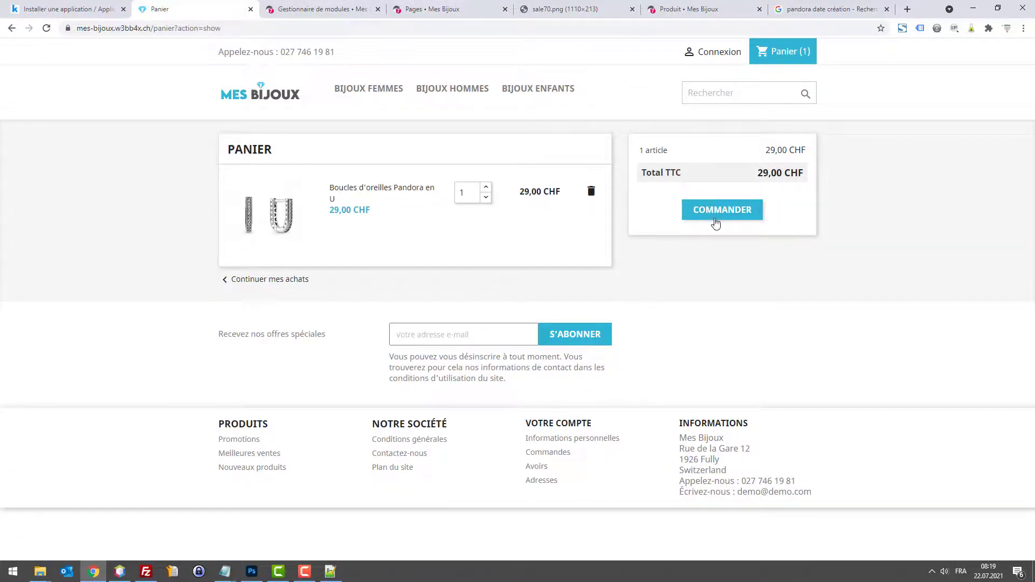
click(715, 221)
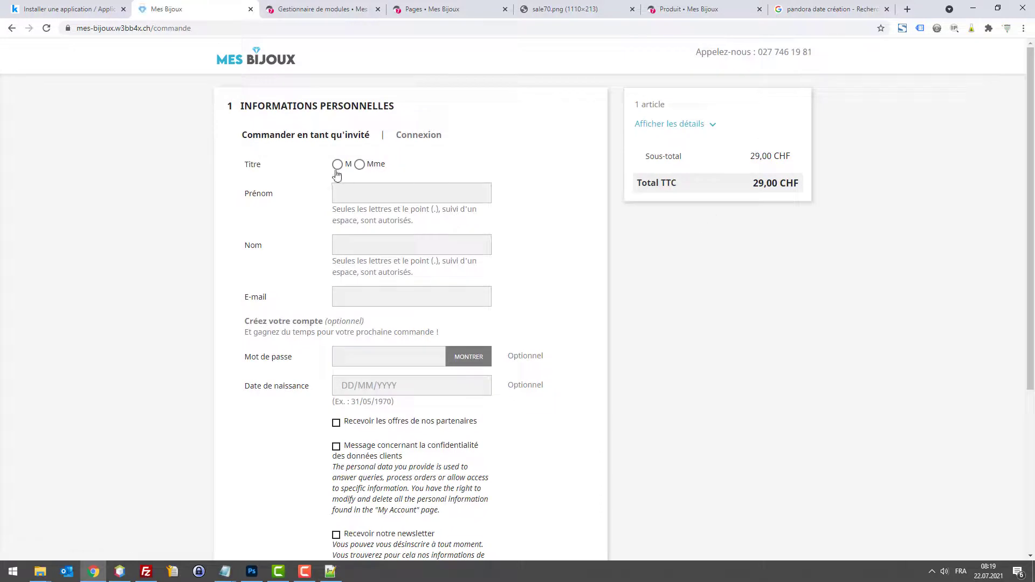
click(337, 172)
scroll(532, 299, down, 3)
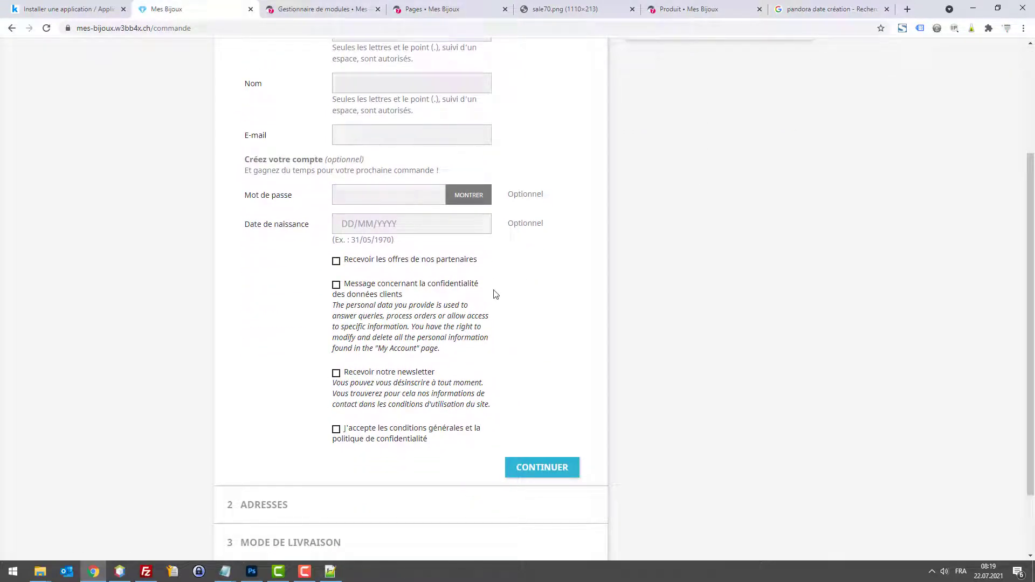
scroll(443, 288, up, 3)
scroll(405, 291, down, 2)
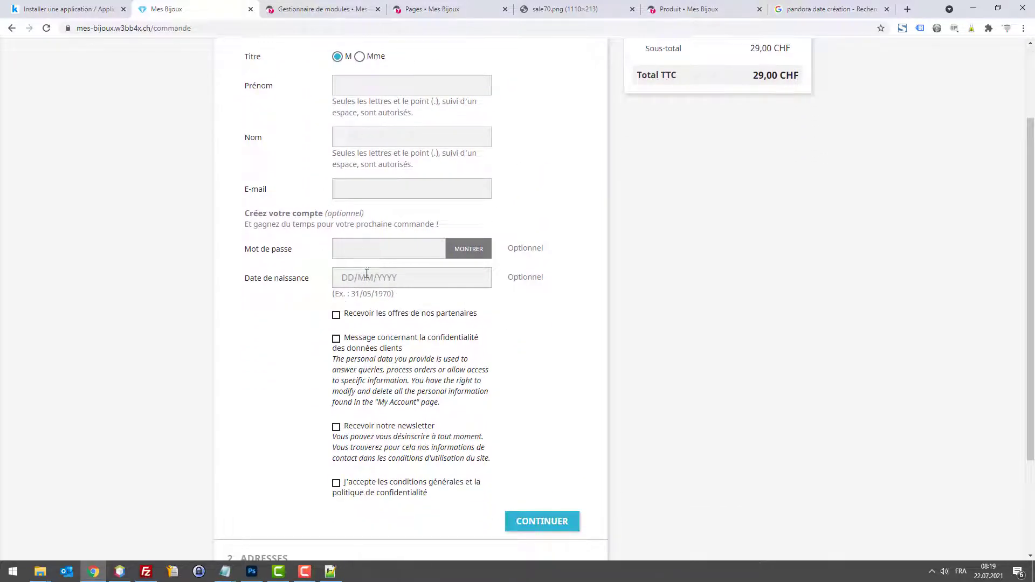
click(362, 8)
Step: Open the Order settings page and compare it with the storefront checkout form
mouse_move(52, 432)
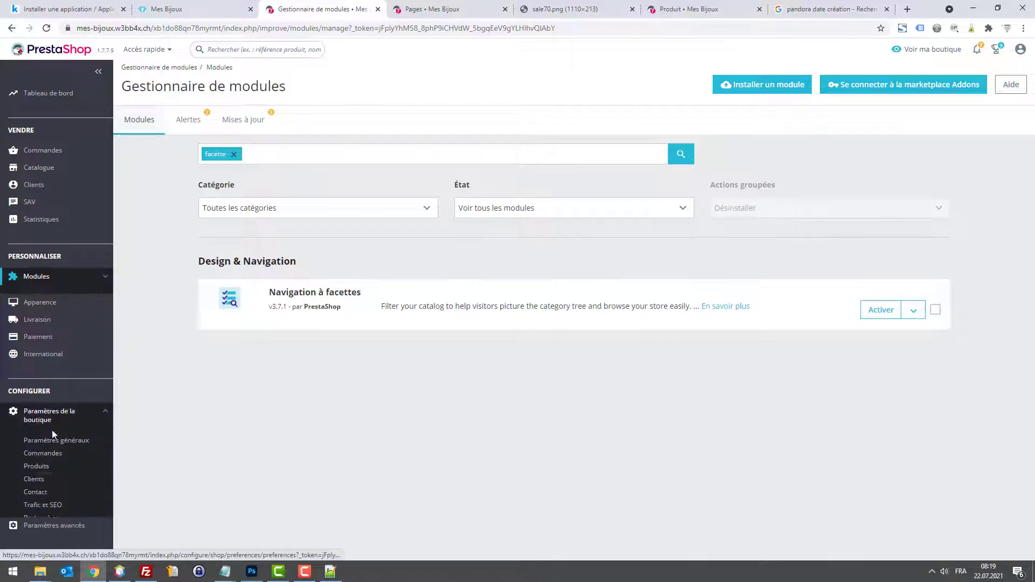
click(46, 453)
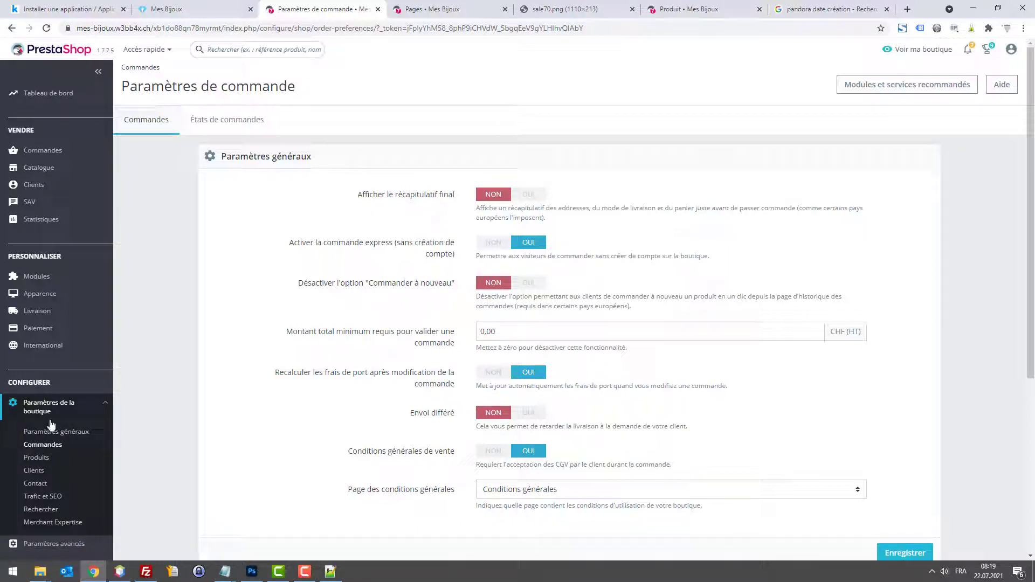
click(196, 6)
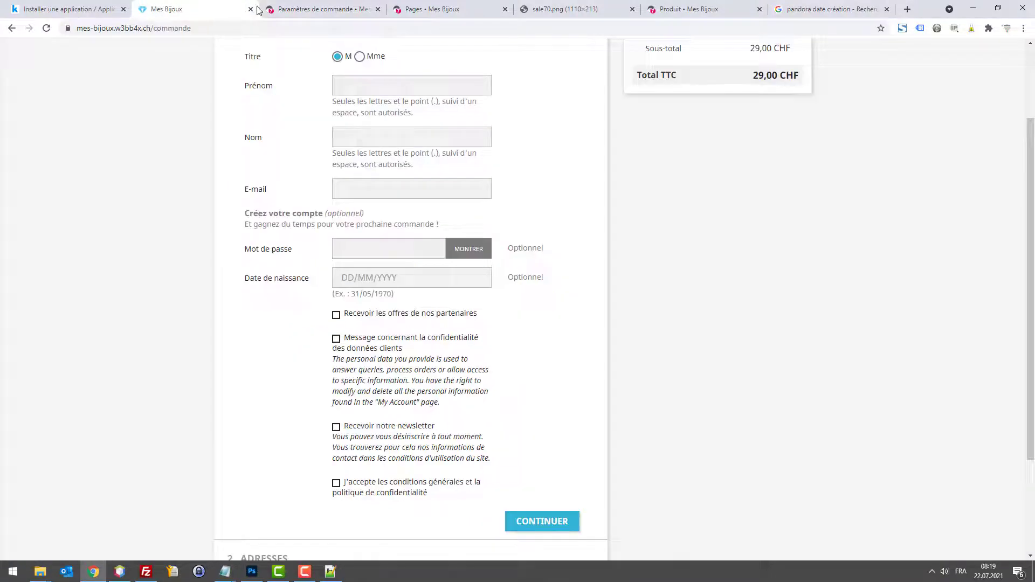
click(277, 9)
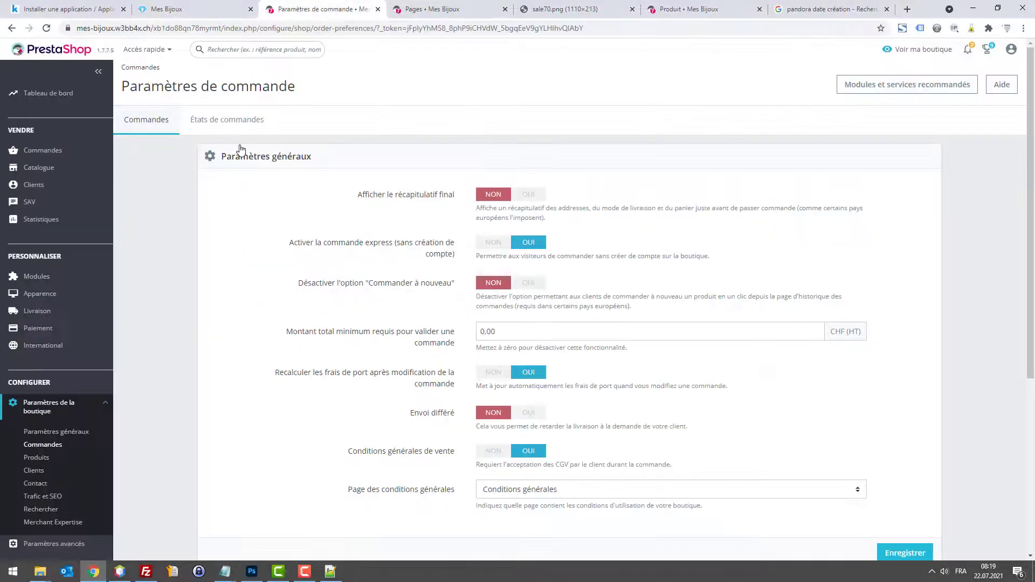
Step: Set account-creation e-mail, birth date and partner offers to NON in Customer settings and save
click(46, 472)
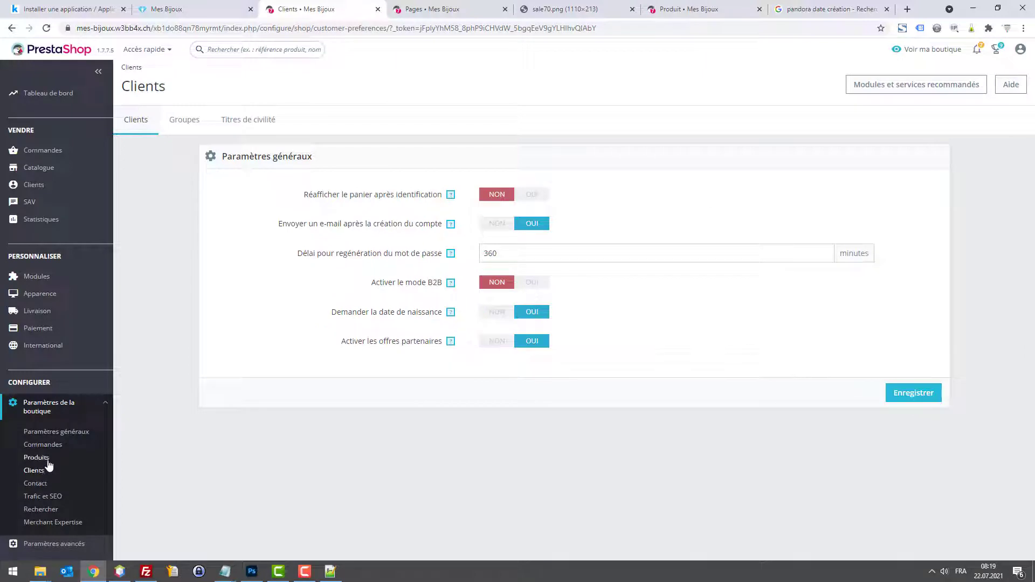
click(498, 224)
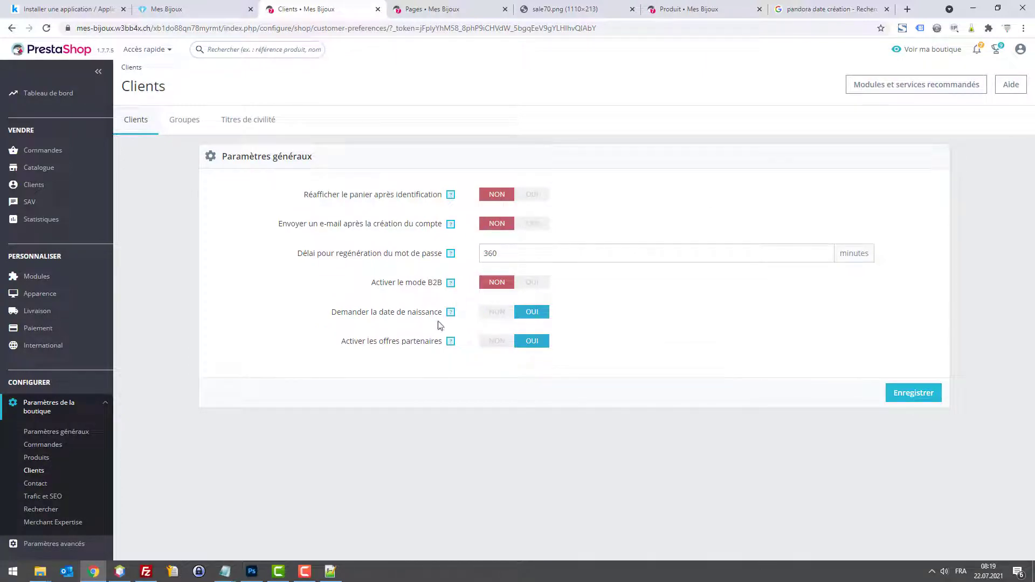
click(494, 311)
click(496, 341)
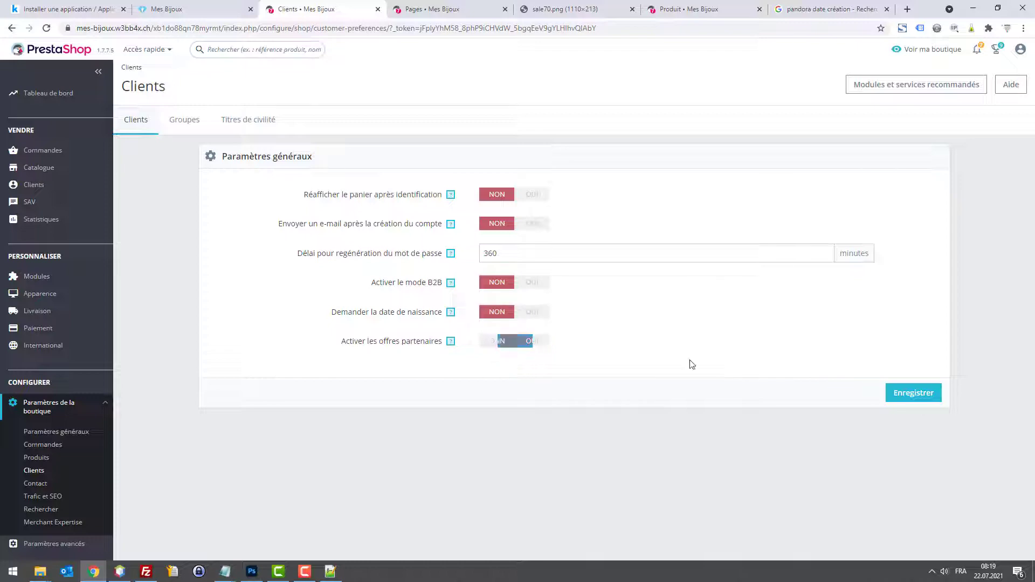
click(923, 394)
click(212, 6)
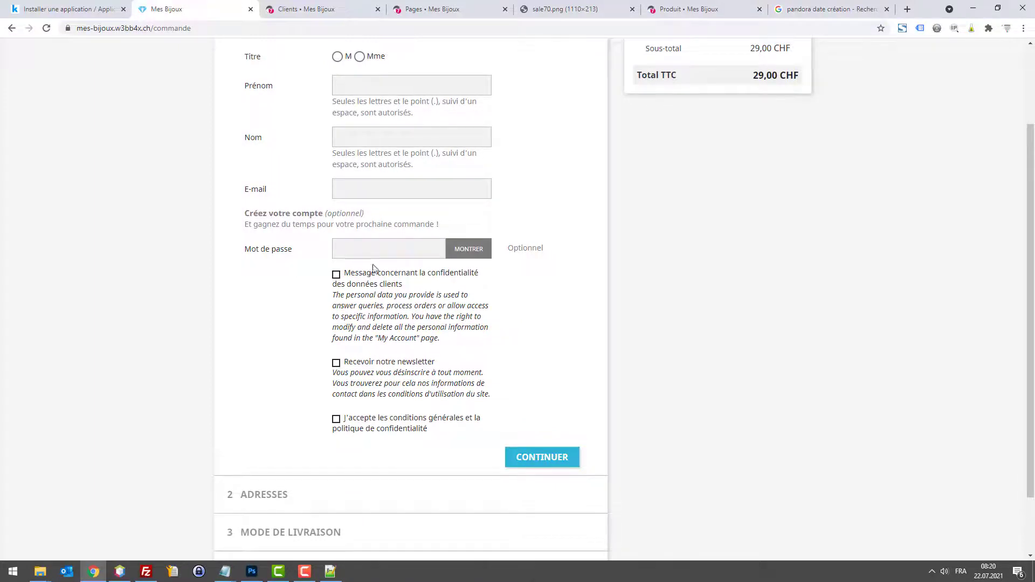
click(321, 19)
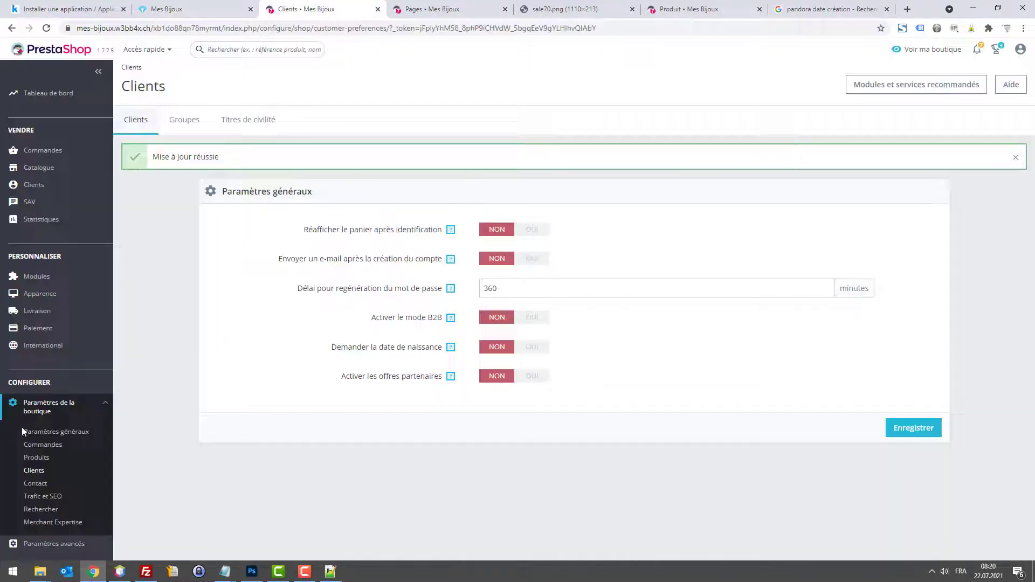
mouse_move(38, 276)
click(46, 311)
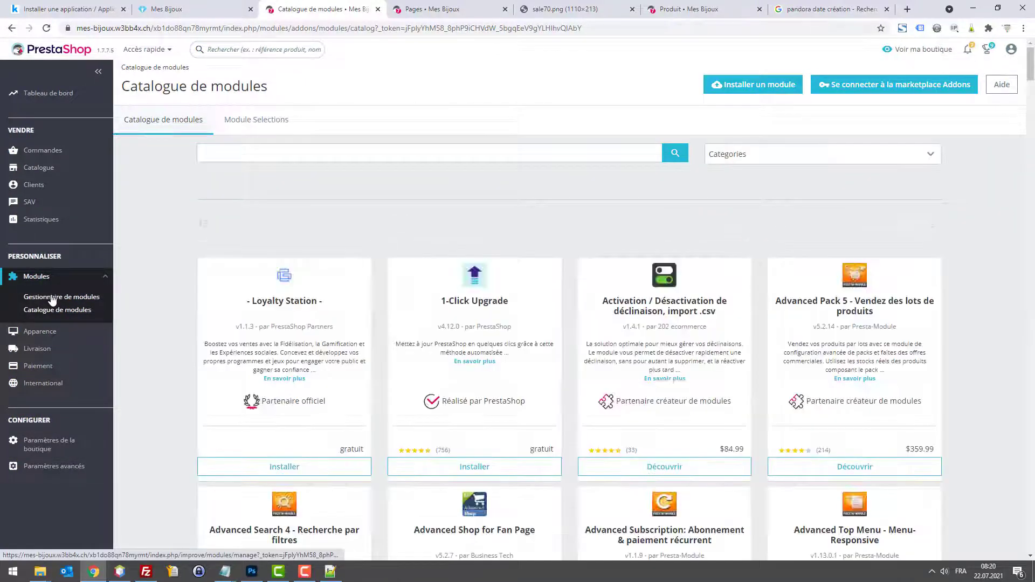
Step: In the module manager, find the 'confid' customer data privacy block and disable it
click(52, 297)
click(250, 146)
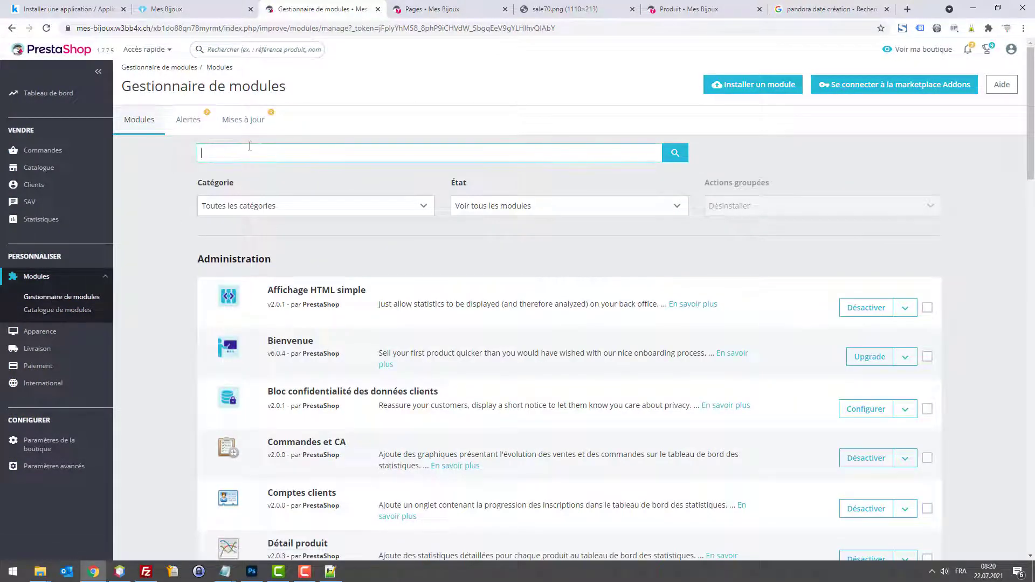
text(confid)
key(Return)
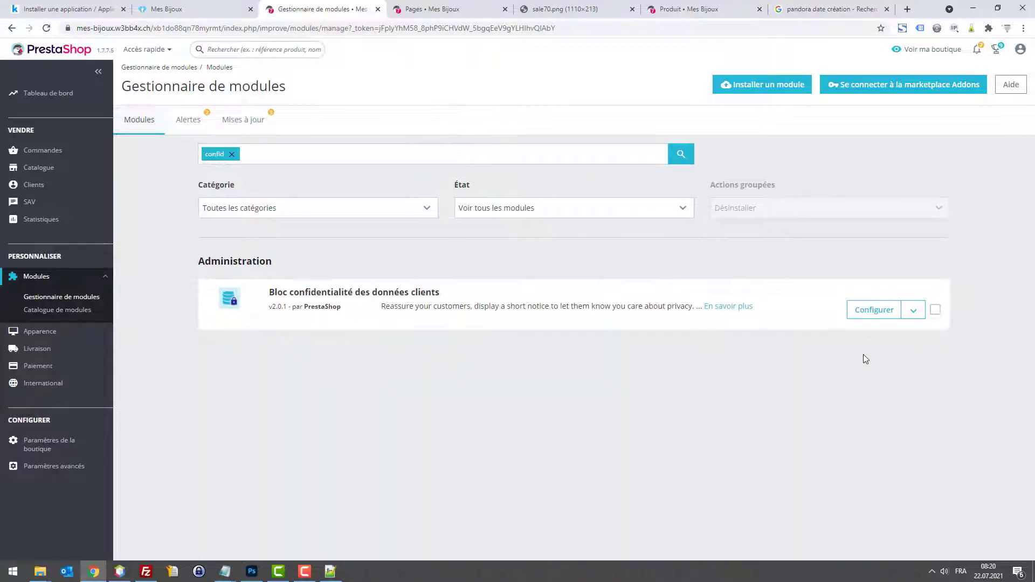
click(924, 312)
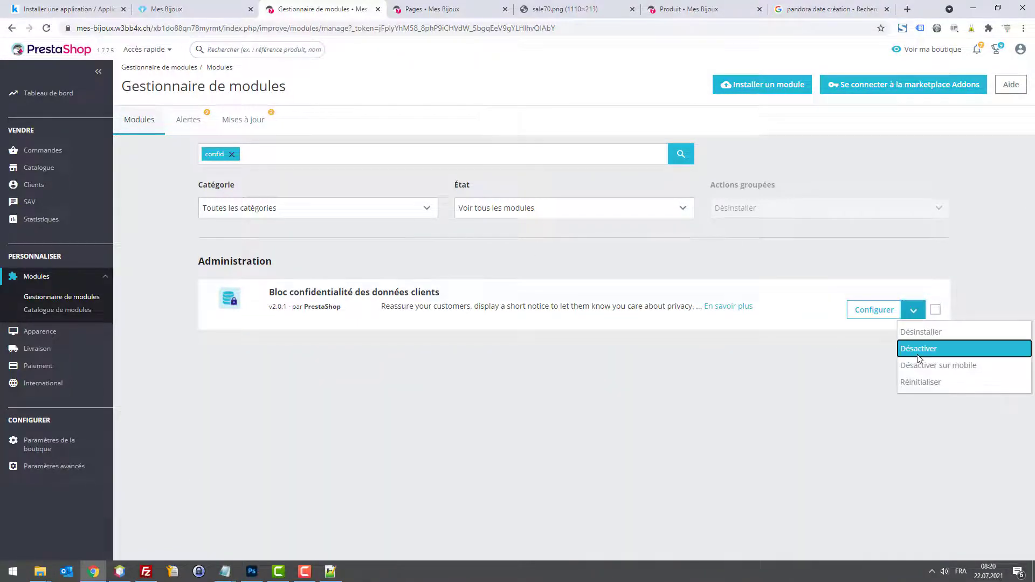
click(916, 349)
click(643, 168)
Step: Recheck the storefront checkout form, toggling the newsletter option and ticking the terms acceptance
click(250, 5)
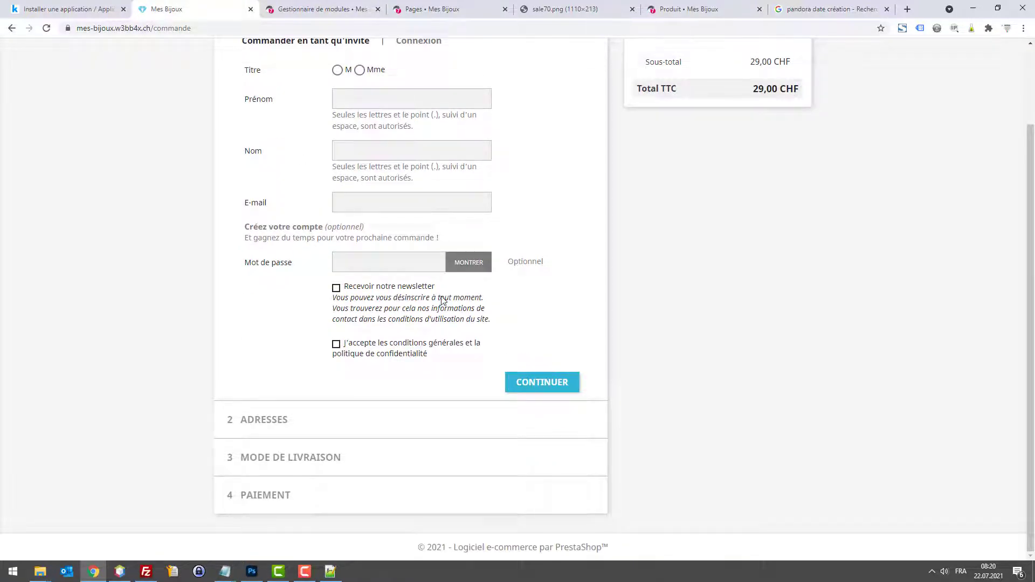
scroll(338, 164, up, 2)
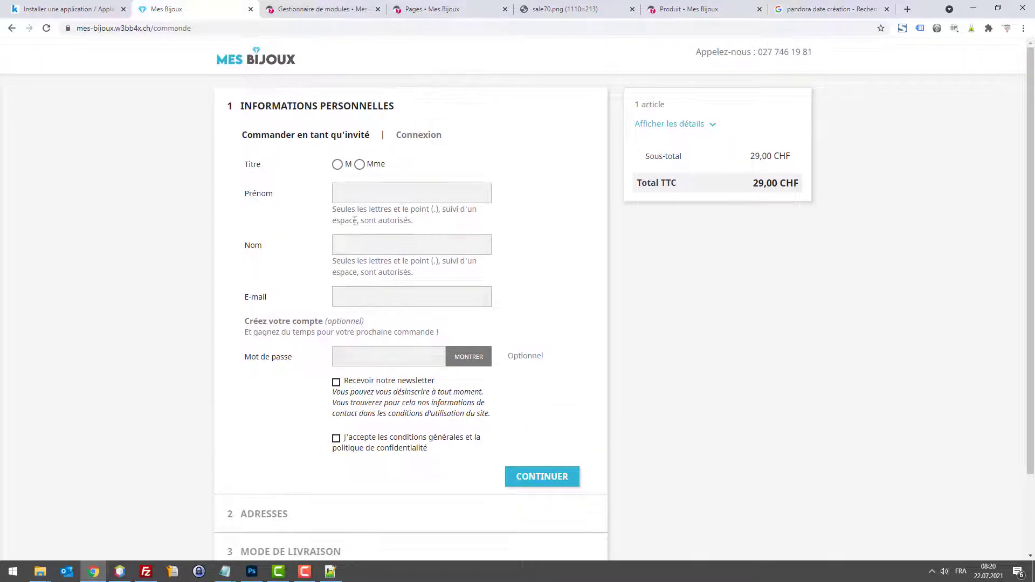
scroll(326, 427, down, 3)
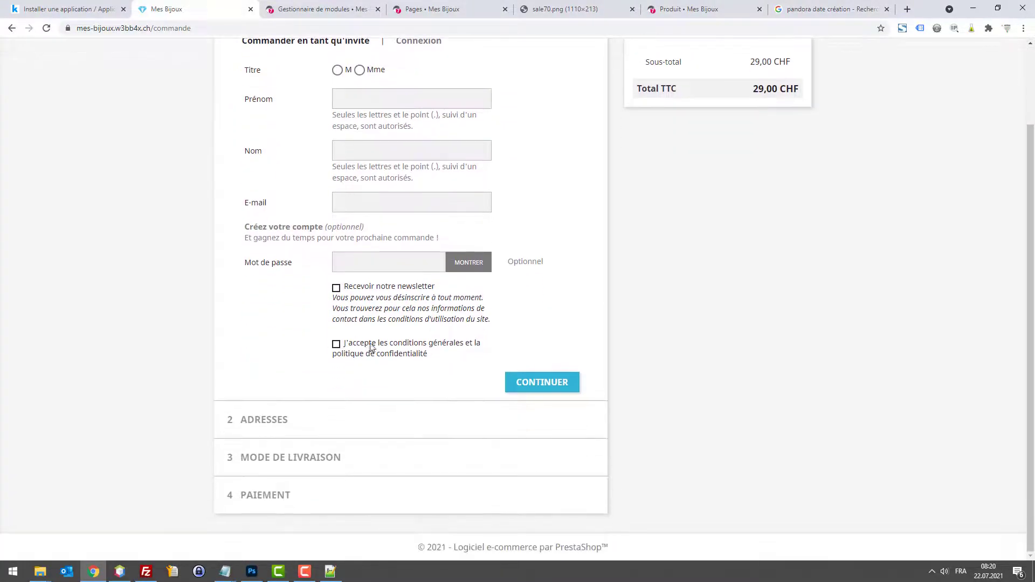
drag(369, 344, 431, 354)
click(386, 324)
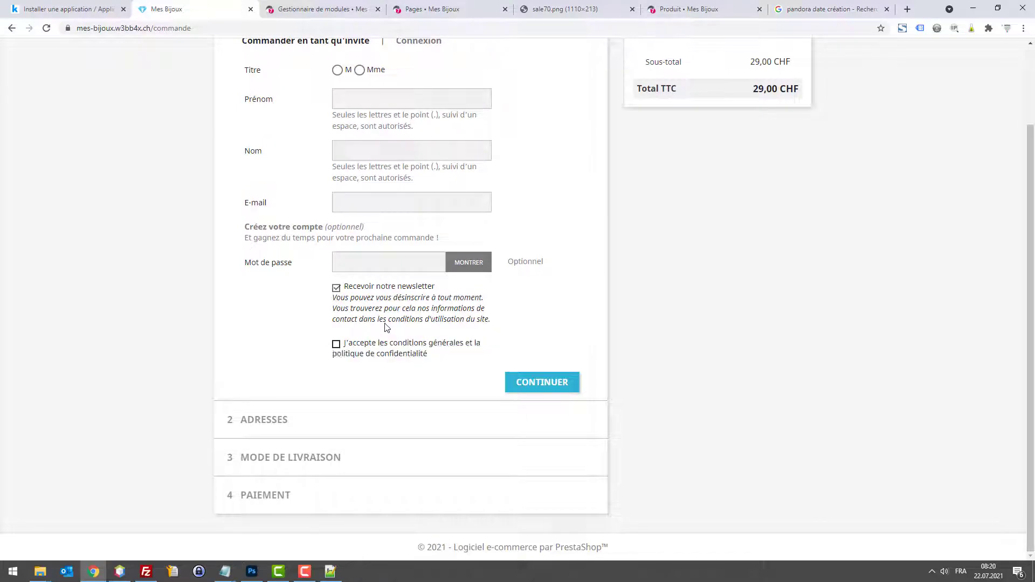
click(337, 289)
click(401, 348)
Step: Back in the module manager, search the installed modules for 'europ', then clear it
click(323, 9)
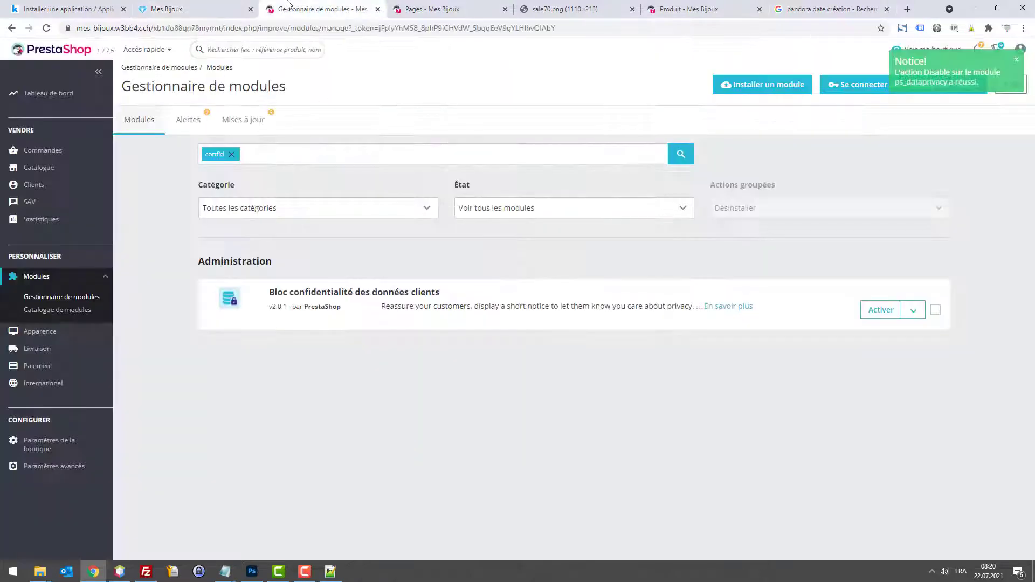
click(331, 153)
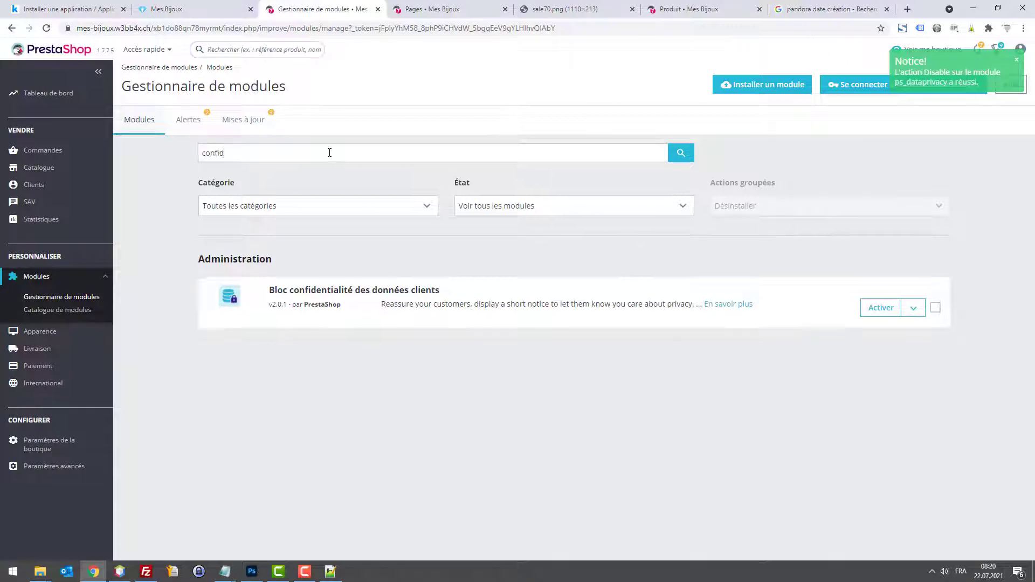
double_click(235, 153)
text(europ)
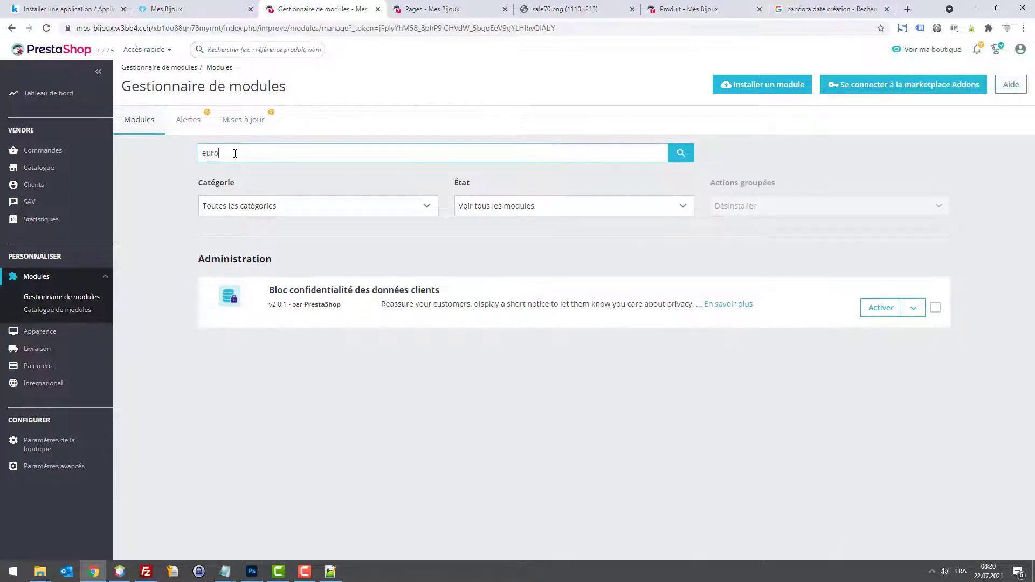
key(Return)
click(232, 154)
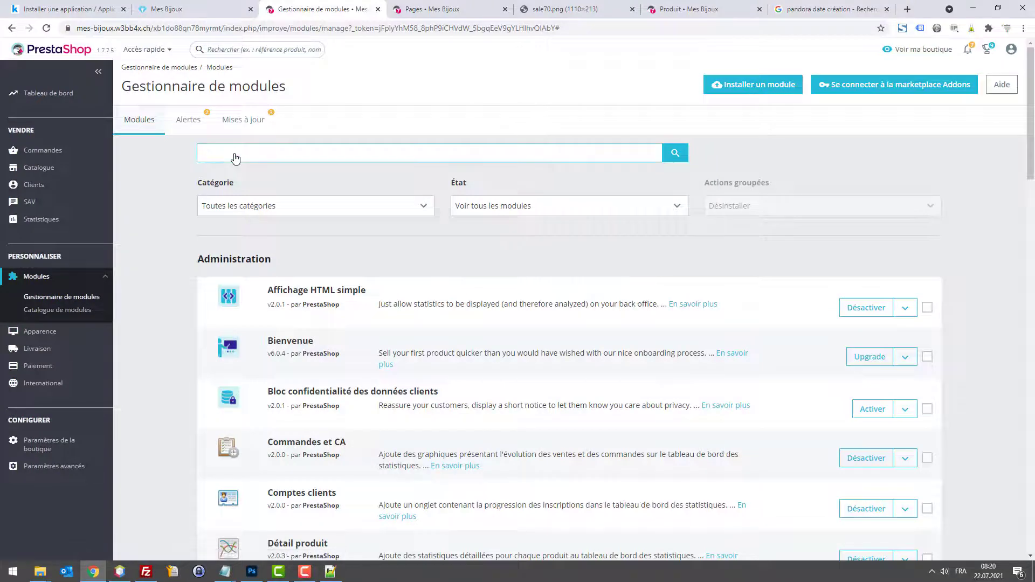
key(Return)
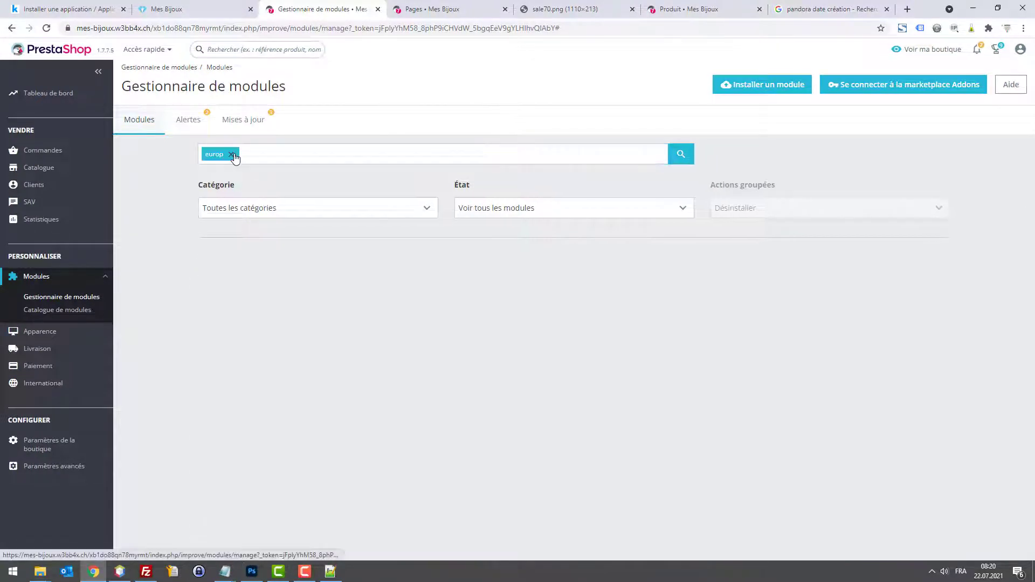
click(232, 154)
Step: Search 'rgp' and disable the RGPD Officiel module, confirming the deactivation
text(rgp)
key(Return)
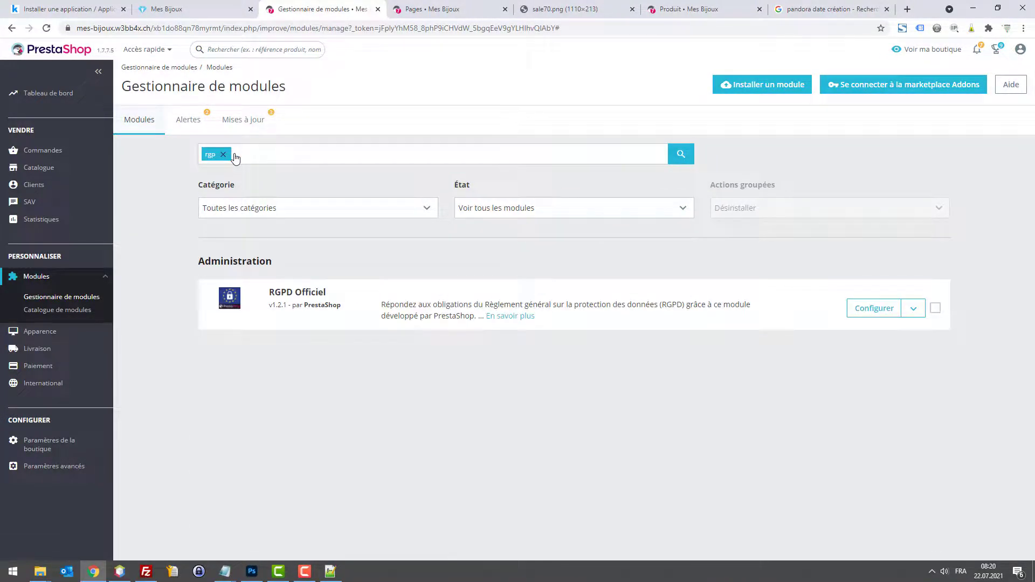
click(914, 309)
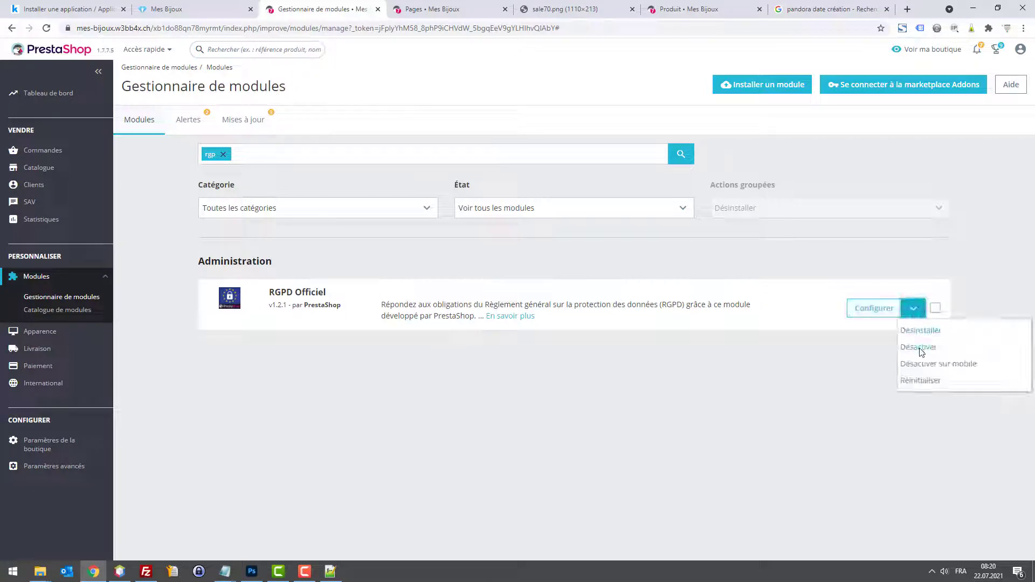
click(918, 348)
click(641, 168)
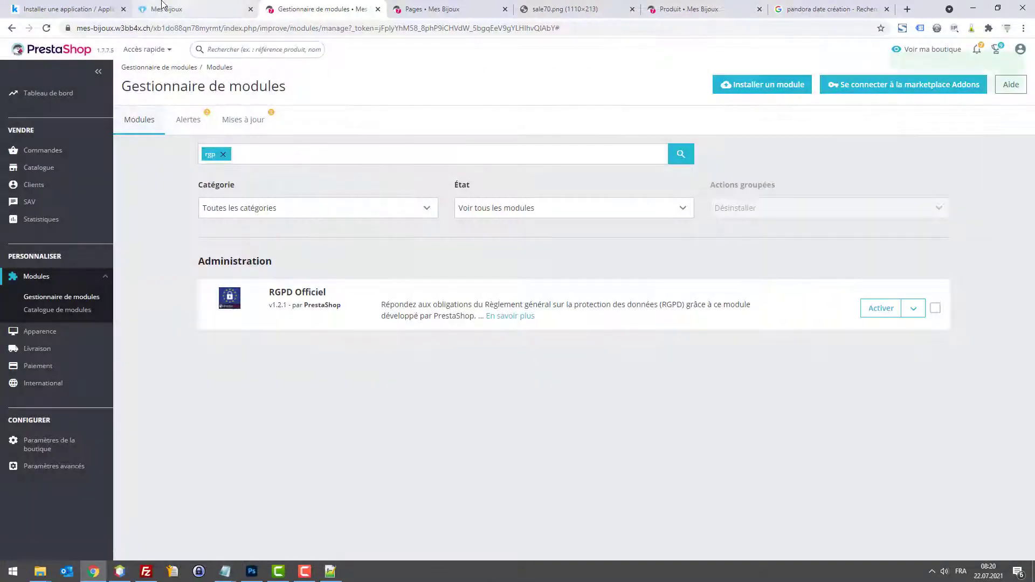
click(162, 4)
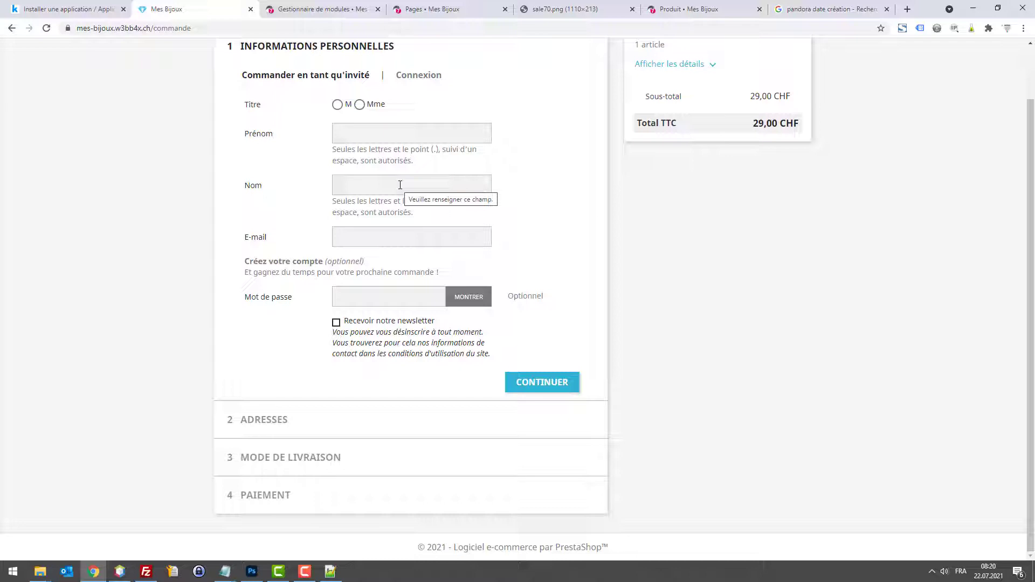
Step: Inspect the checkout's footer signature, visit the homepage via the logo, and return to checkout
drag(482, 551, 608, 544)
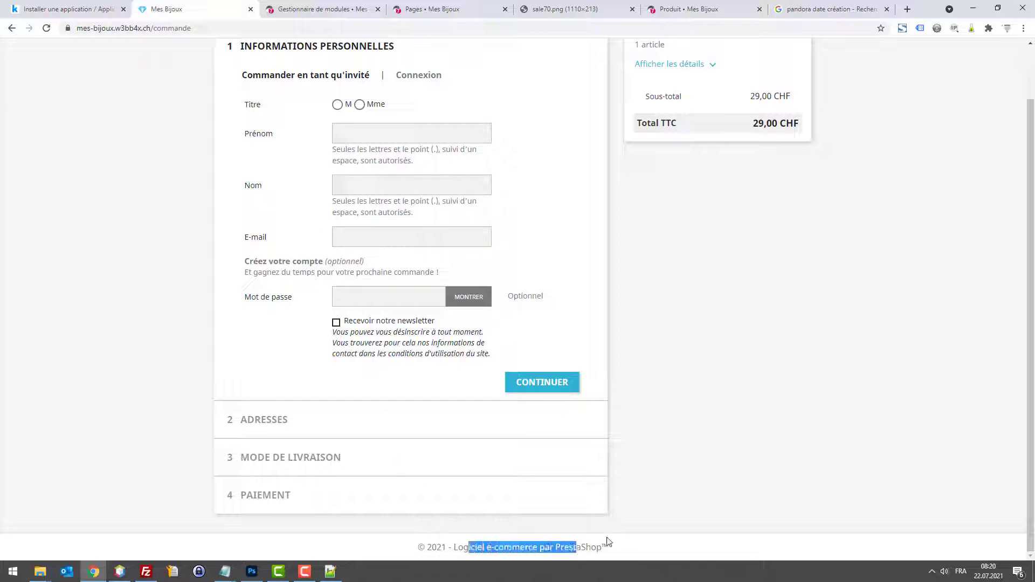
click(666, 528)
scroll(534, 408, up, 2)
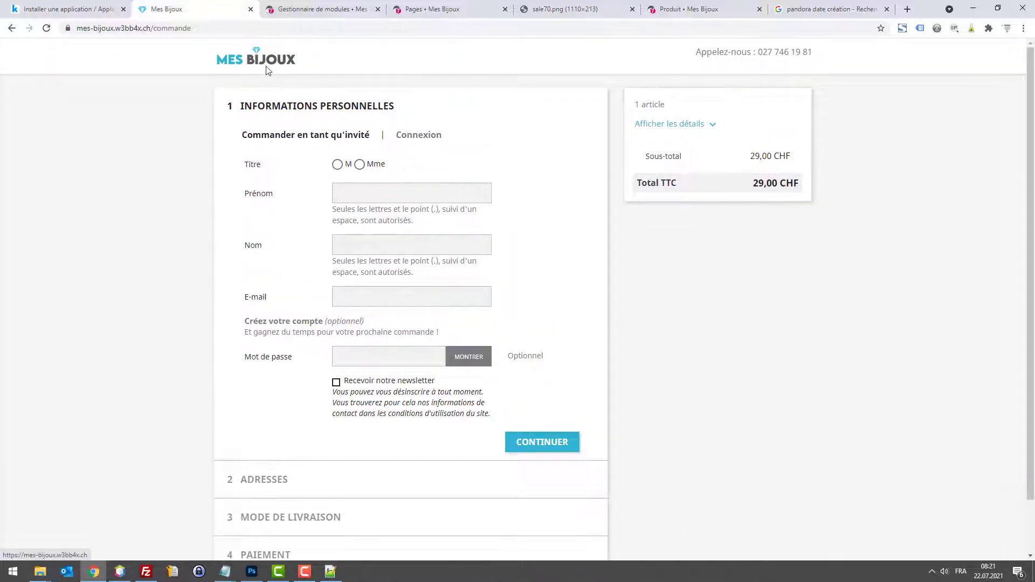
click(283, 64)
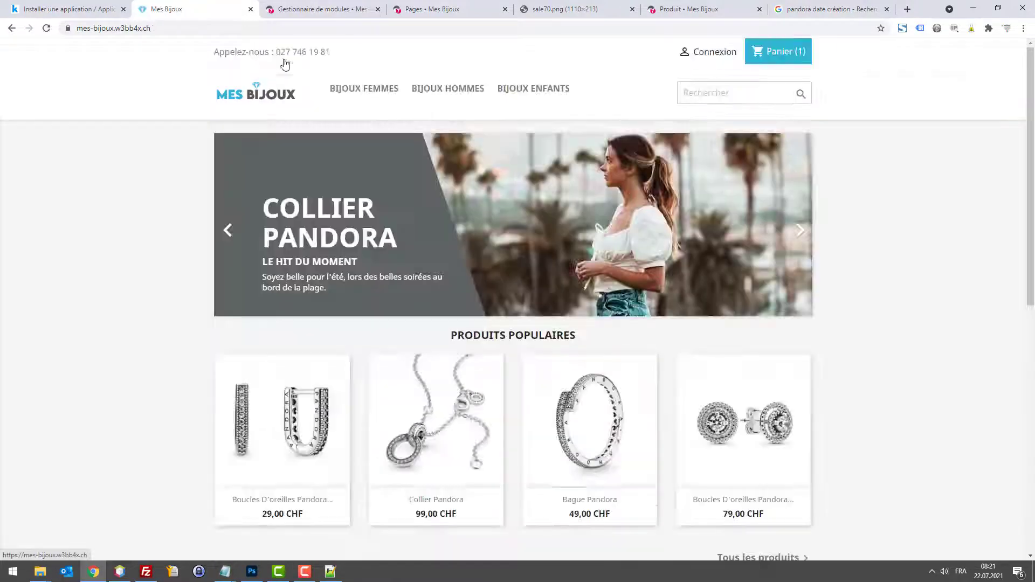
scroll(439, 250, down, 10)
scroll(543, 443, up, 10)
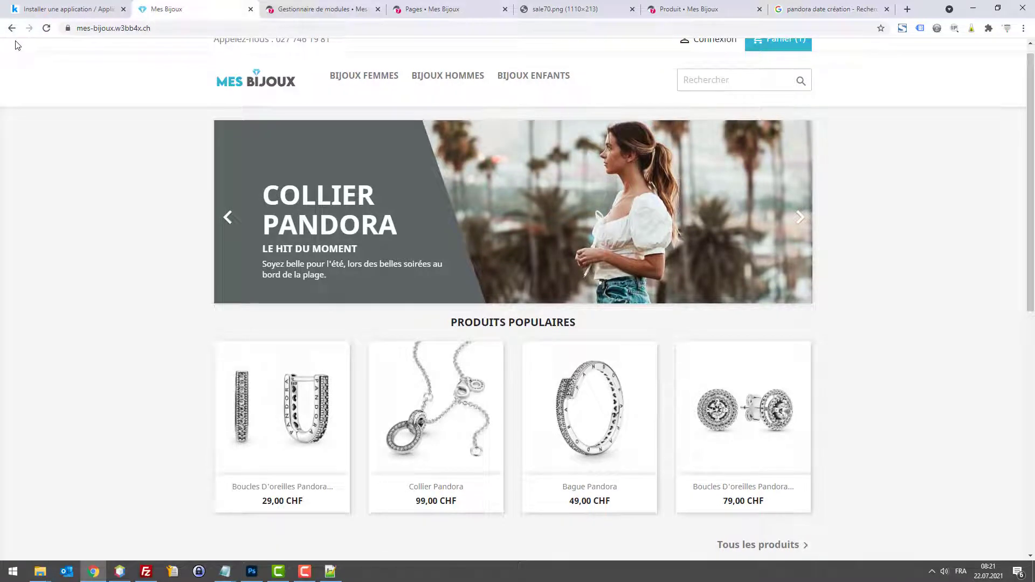
scroll(81, 177, down, 7)
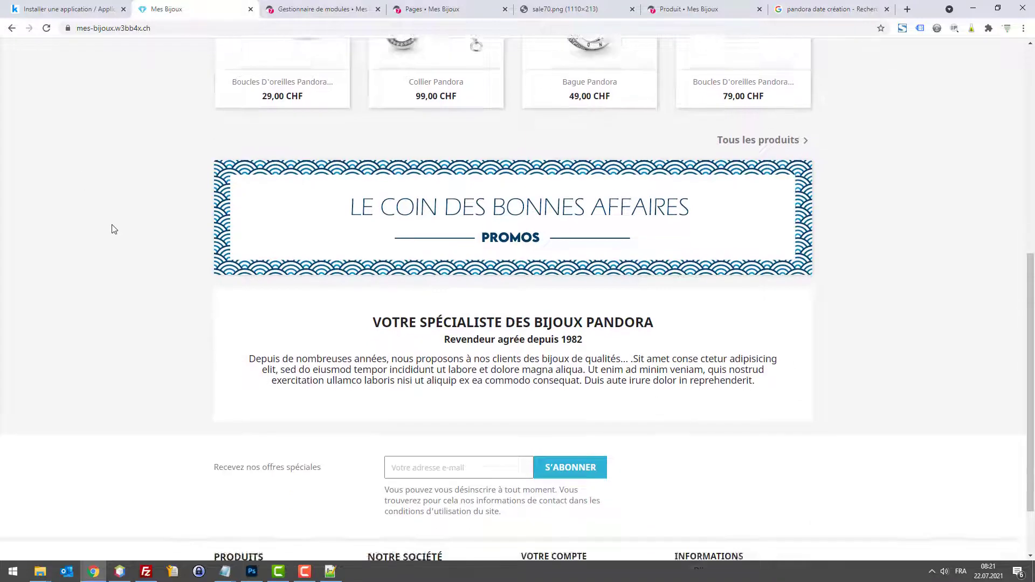
scroll(111, 226, up, 4)
click(11, 28)
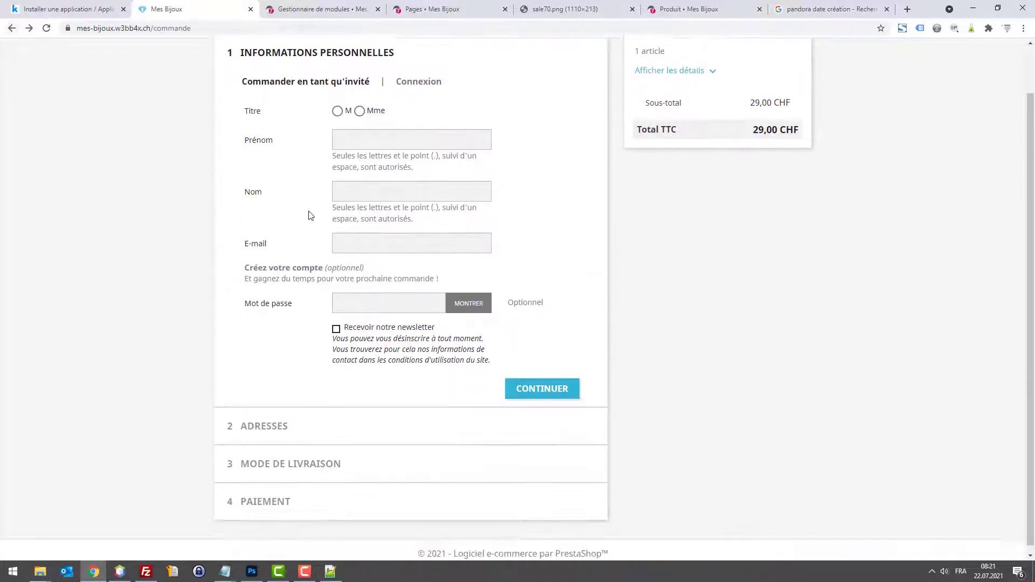
drag(418, 545, 469, 545)
click(469, 545)
Step: Open themes/classic/templates/_partials/footer.tpl from the NetBeans project tree
click(119, 571)
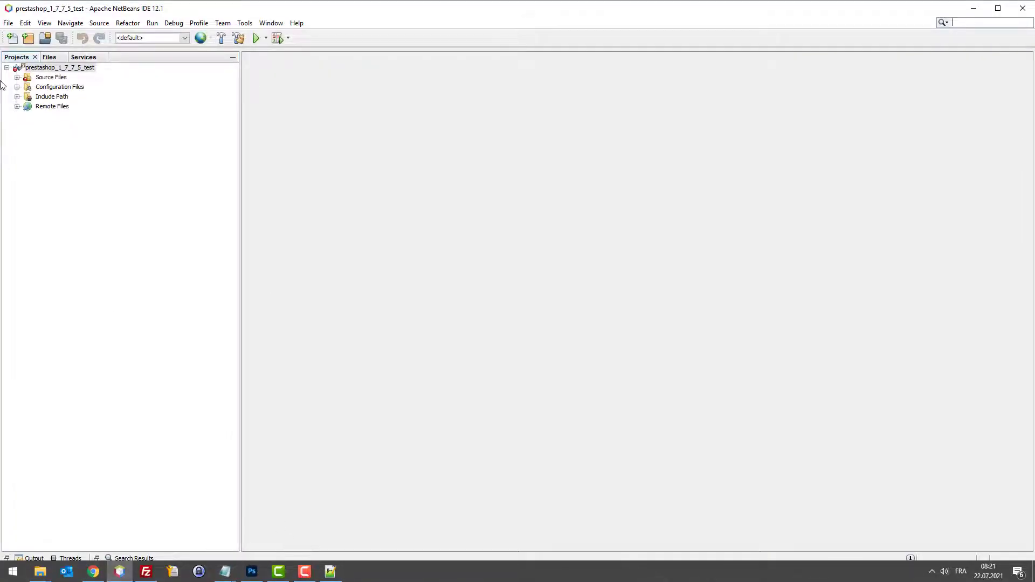
click(17, 77)
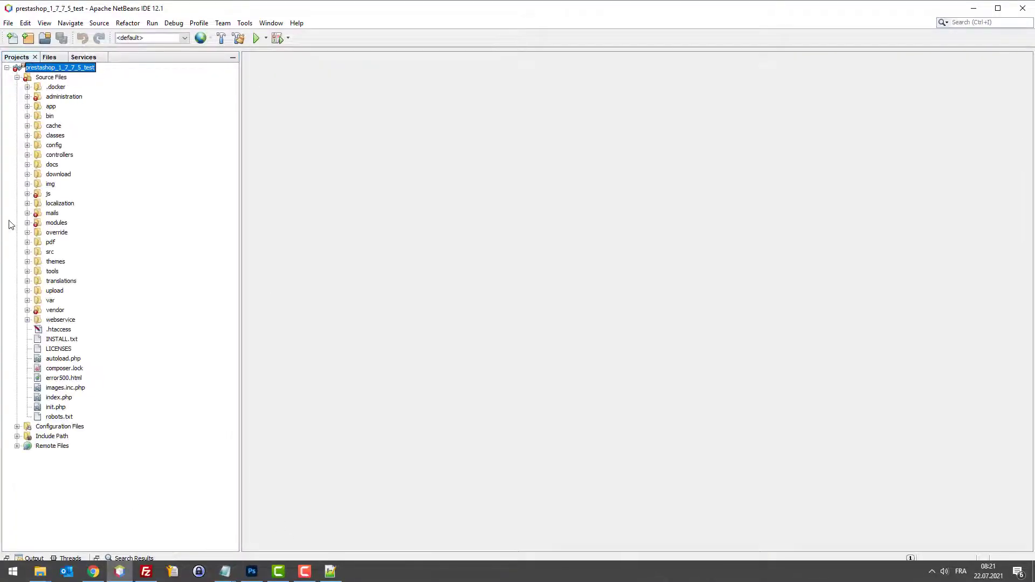
click(27, 261)
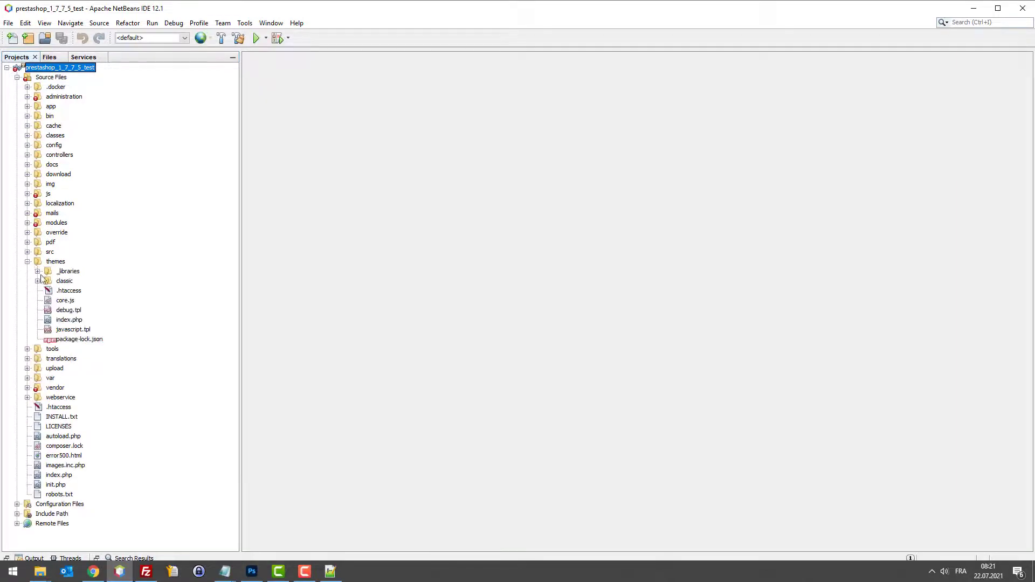
click(38, 281)
click(48, 329)
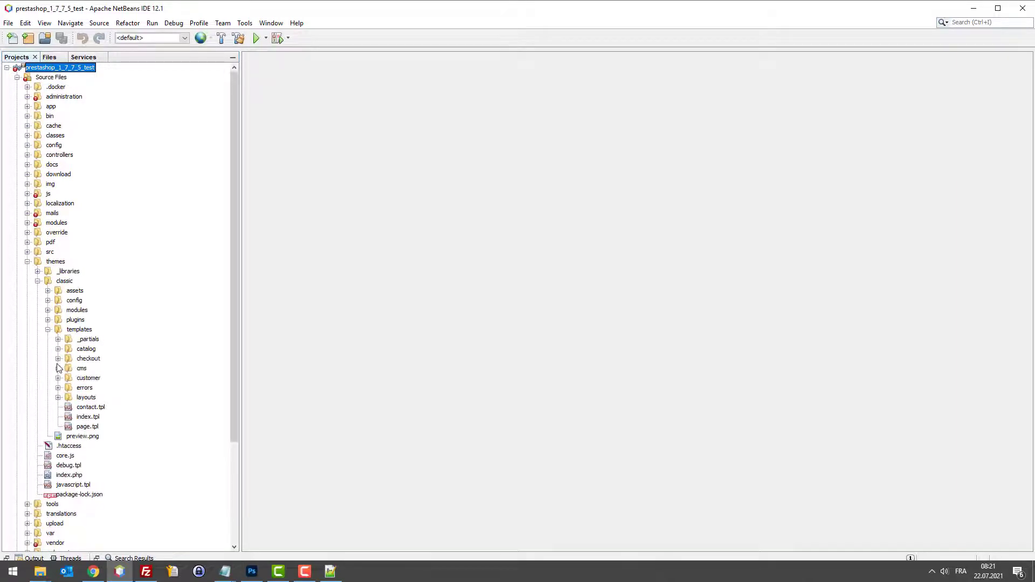
click(57, 339)
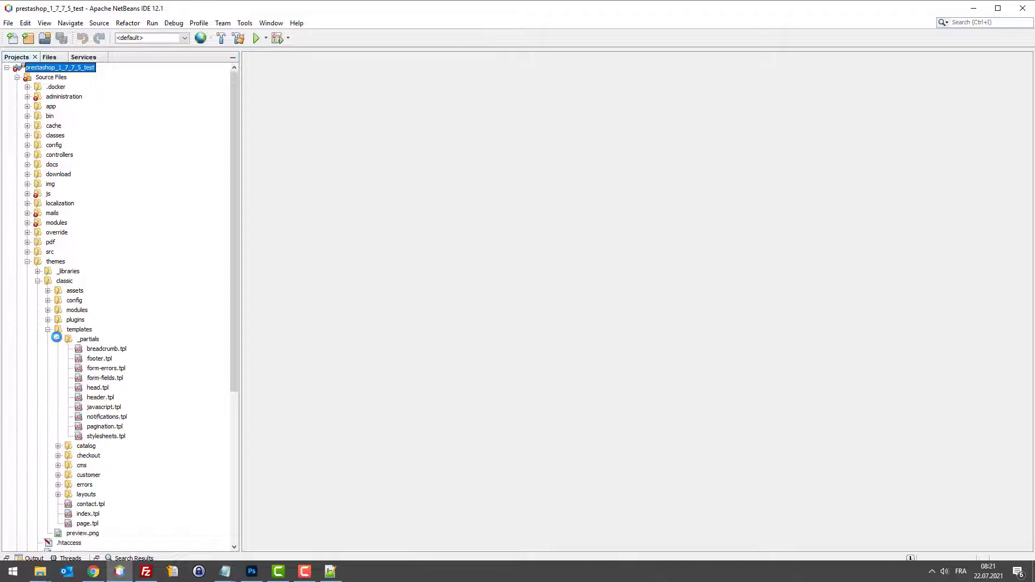
double_click(100, 358)
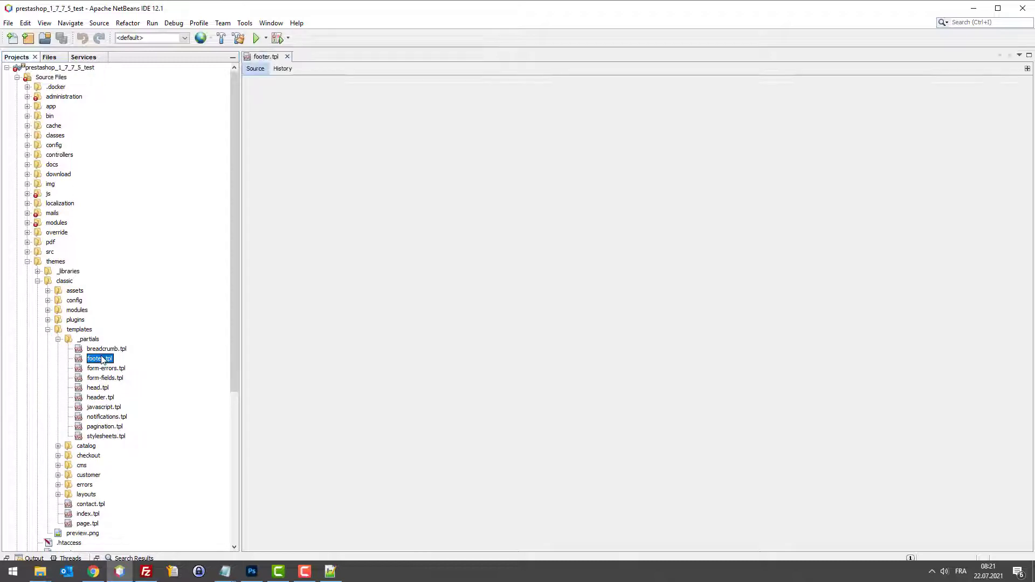
Step: Open templates/checkout/_partials/footer.tpl, then minimize NetBeans and the browser
click(58, 456)
scroll(102, 468, down, 5)
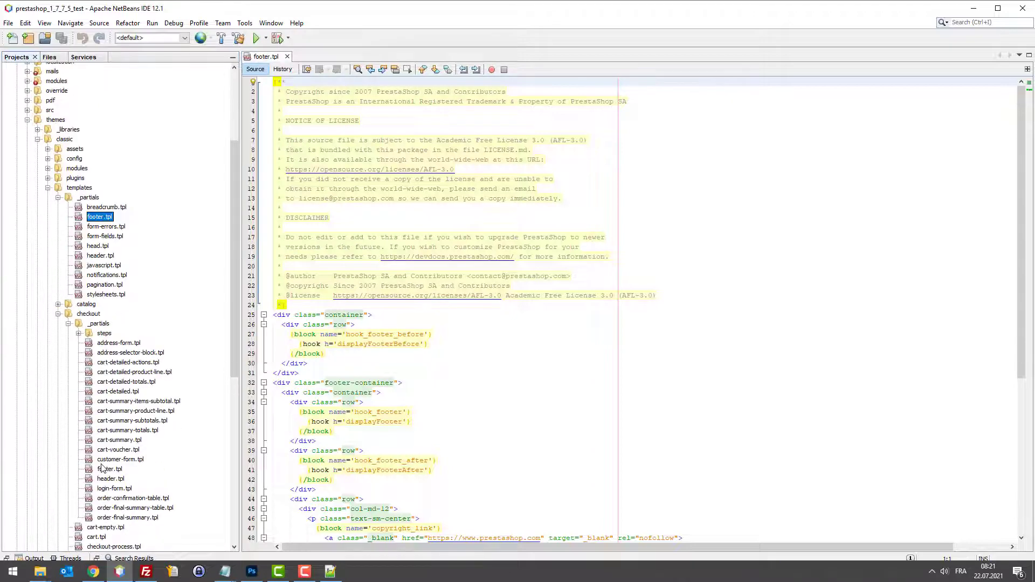
click(107, 470)
double_click(107, 471)
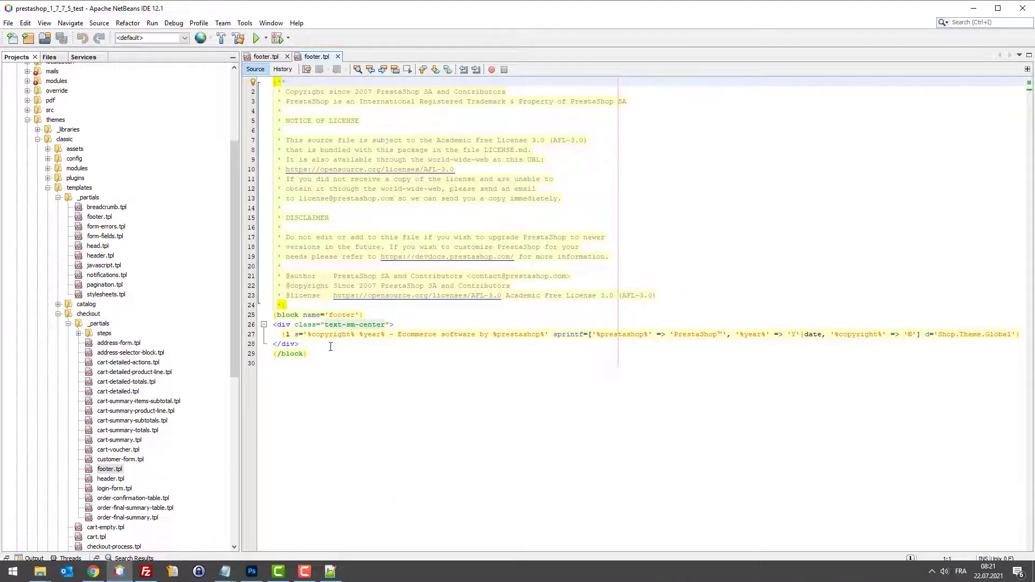
click(973, 8)
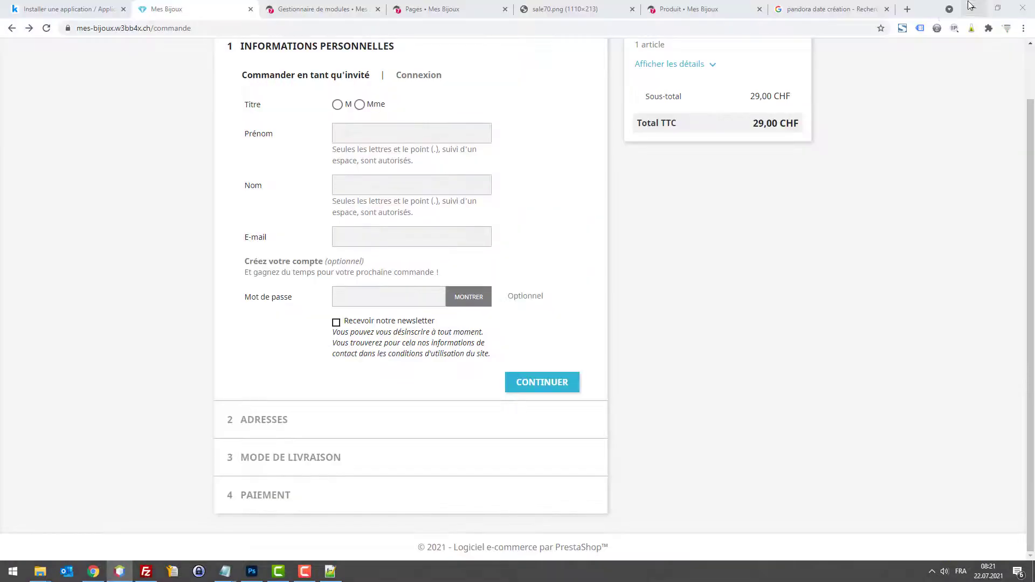
click(973, 8)
Step: Delete the old desktop footer.tpl and move the remote pane up to the server root
double_click(401, 284)
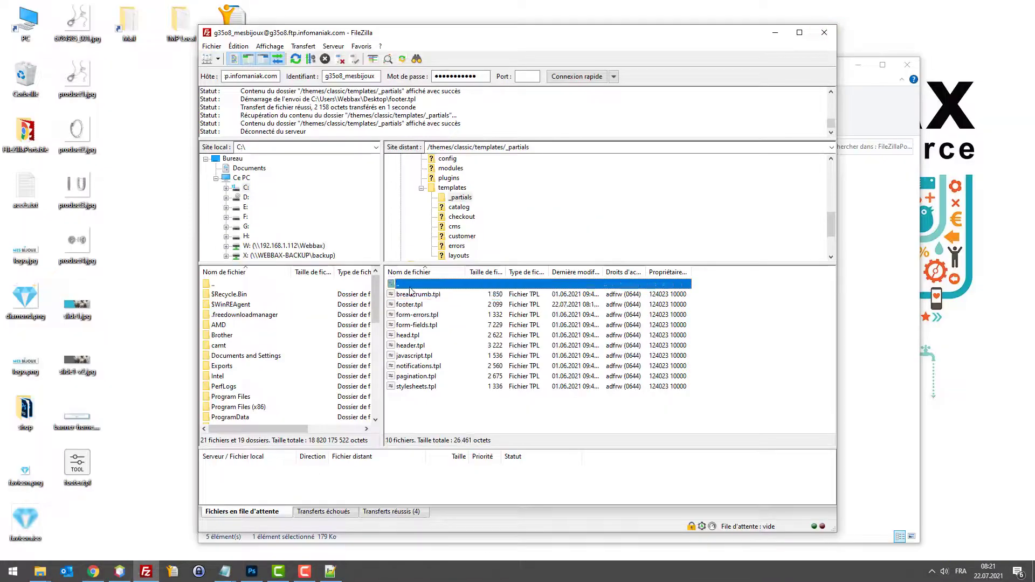
click(85, 477)
key(Delete)
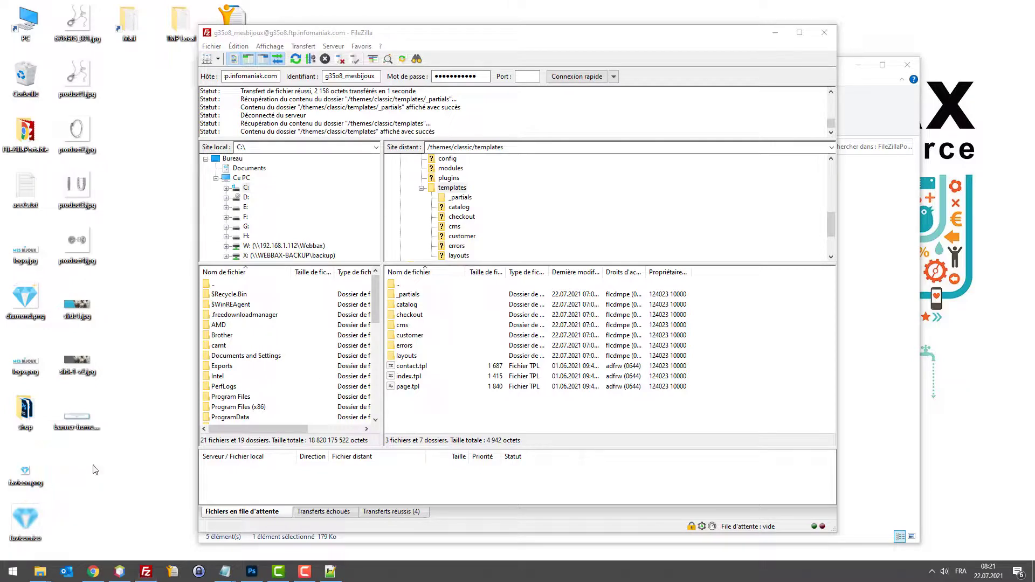
double_click(402, 285)
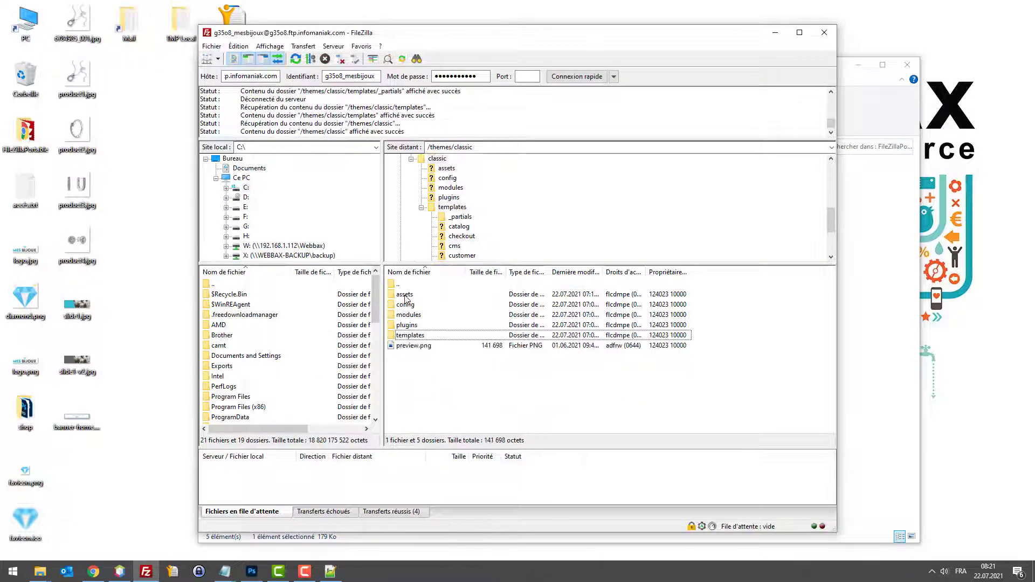
double_click(402, 285)
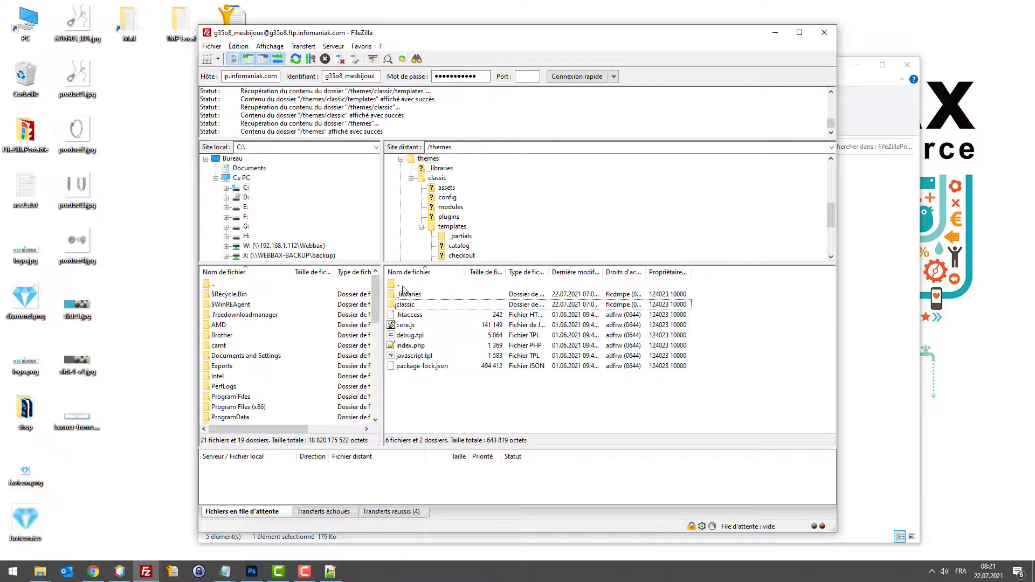
double_click(402, 285)
Step: Download footer.tpl from /themes/classic/templates/checkout/_partials to the desktop
double_click(416, 426)
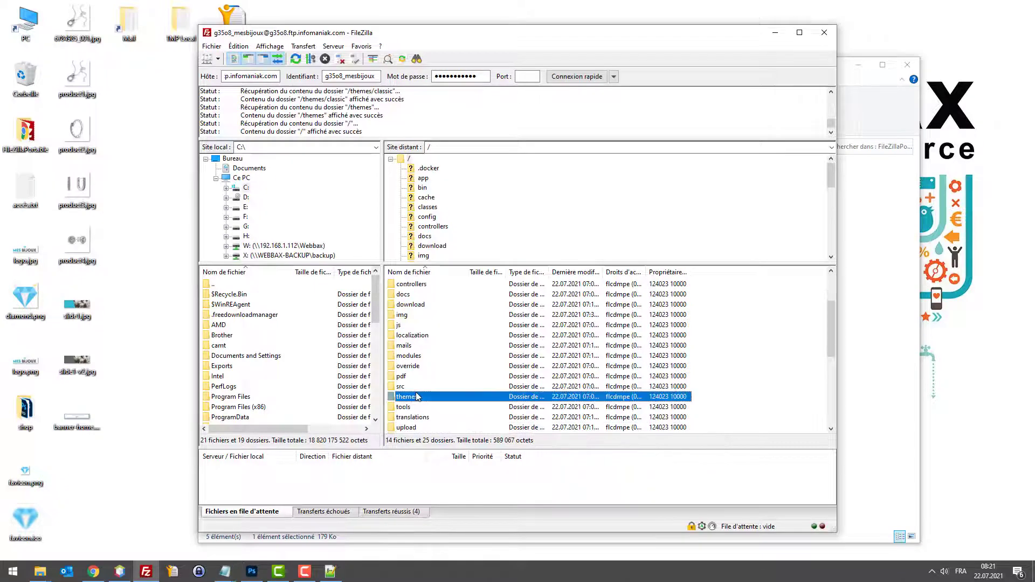
double_click(412, 305)
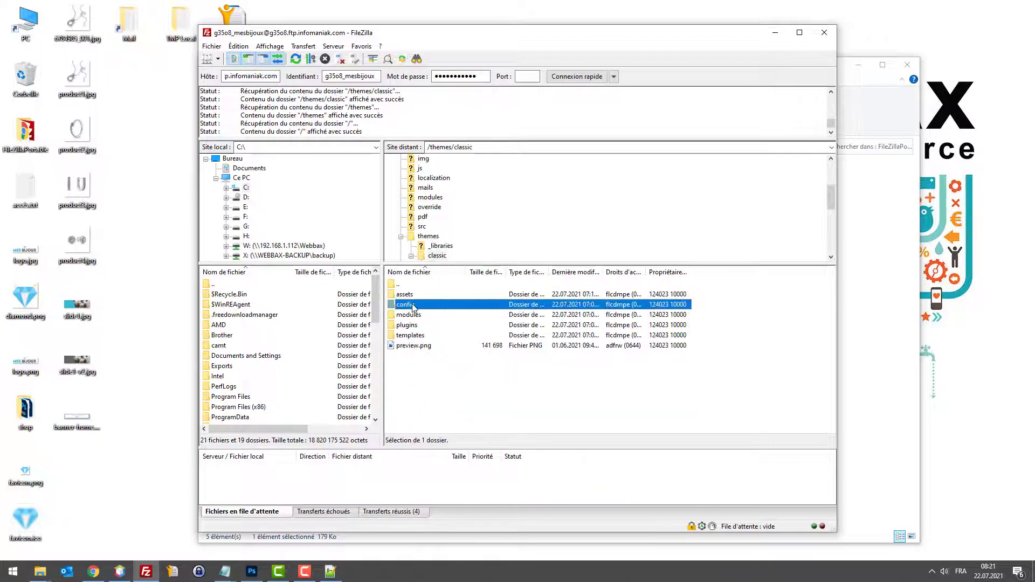
double_click(410, 335)
double_click(416, 316)
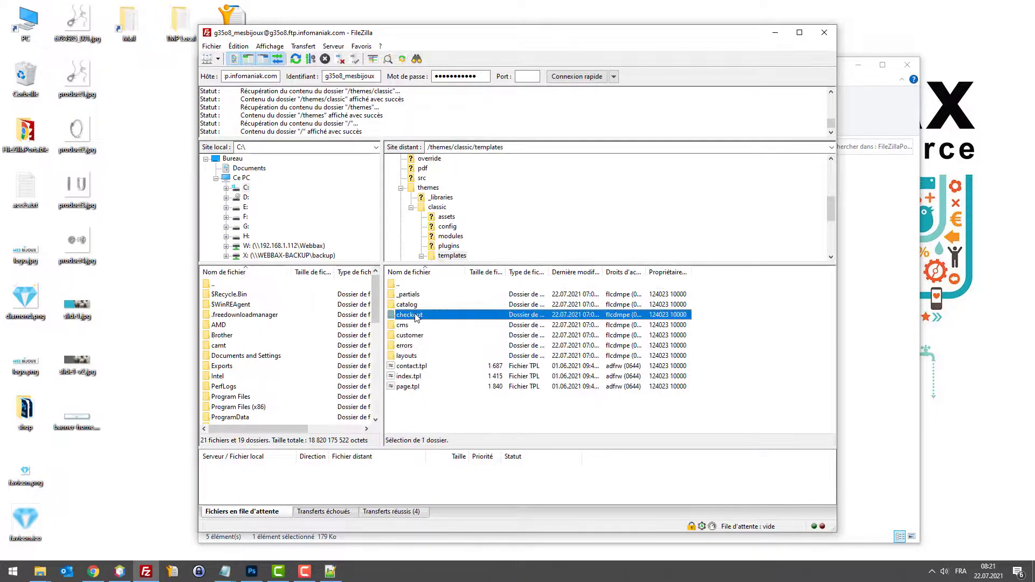
double_click(411, 296)
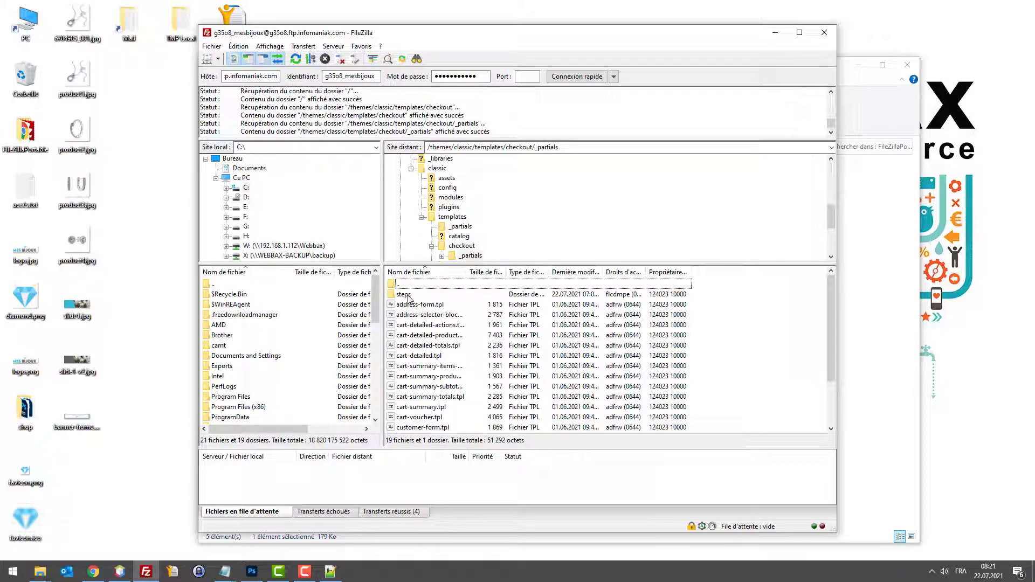
scroll(408, 297, down, 2)
click(404, 304)
drag(402, 376, 114, 471)
right_click(77, 457)
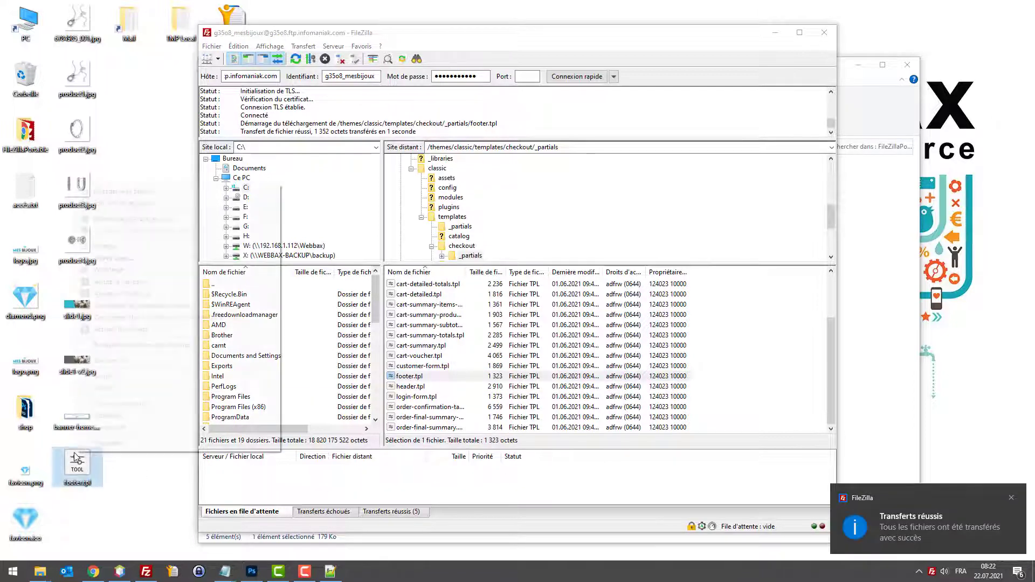
Step: Copy the dated comment from the previously open footer.tpl and close it unsaved
click(151, 208)
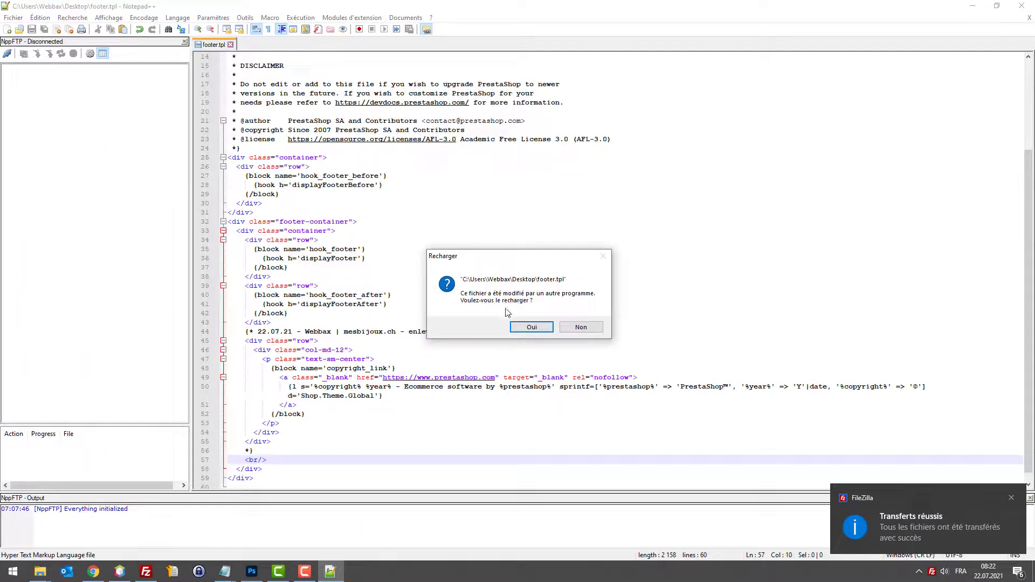
click(581, 328)
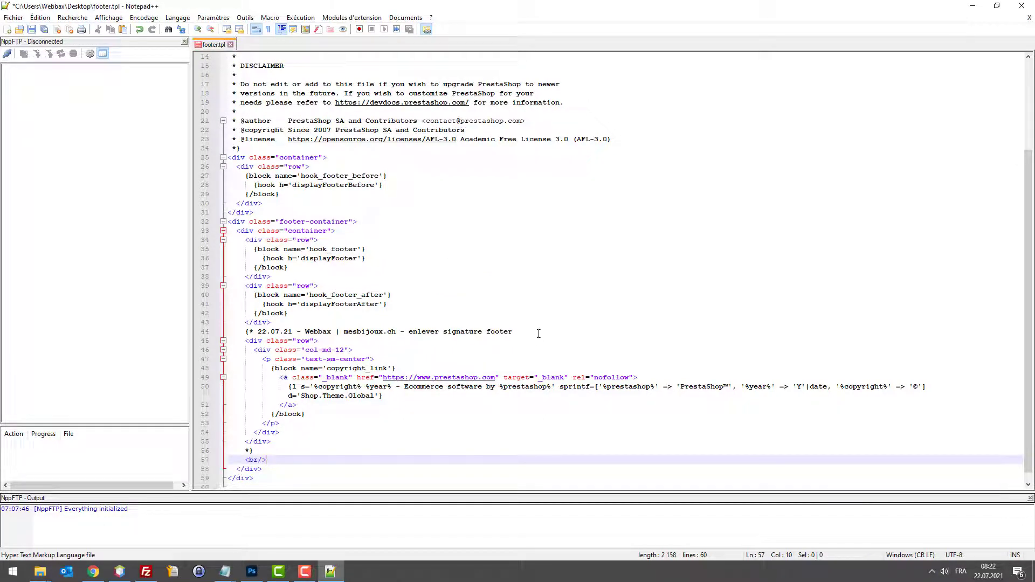
drag(538, 334, 235, 334)
key(ctrl+c)
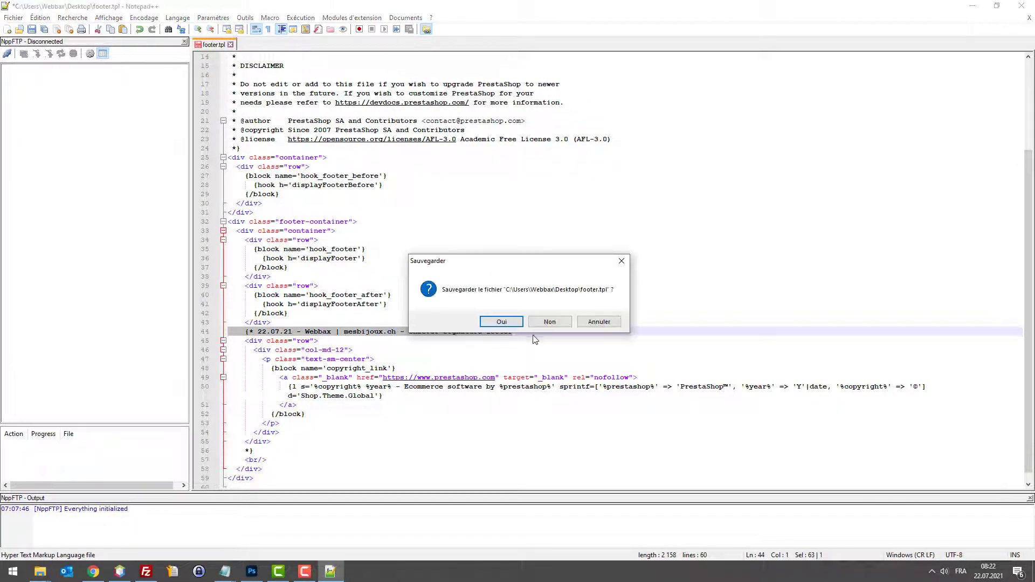
click(560, 326)
Step: In the new footer.tpl, insert the {* dated comment above the footer block
click(971, 5)
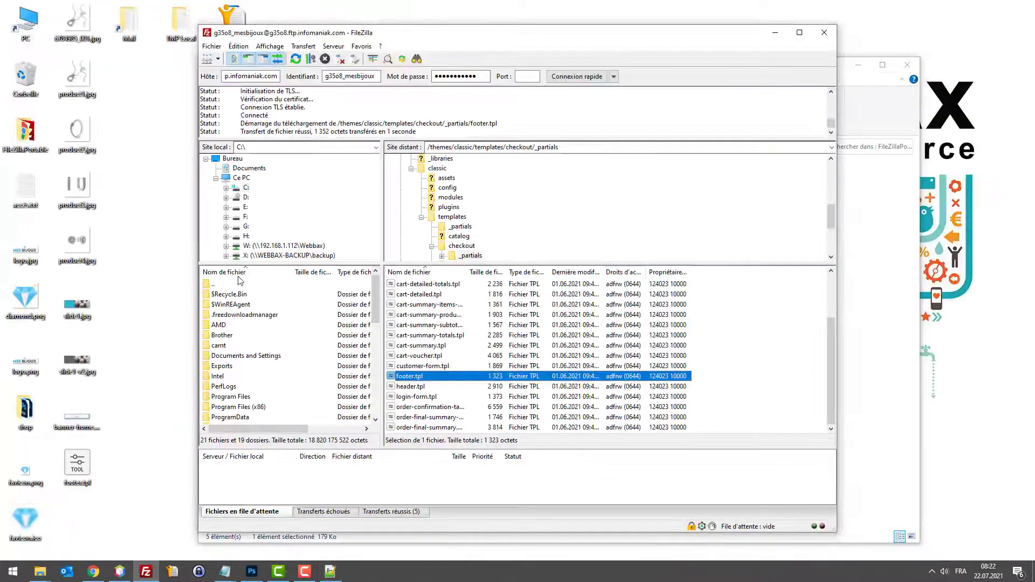
right_click(85, 462)
click(134, 215)
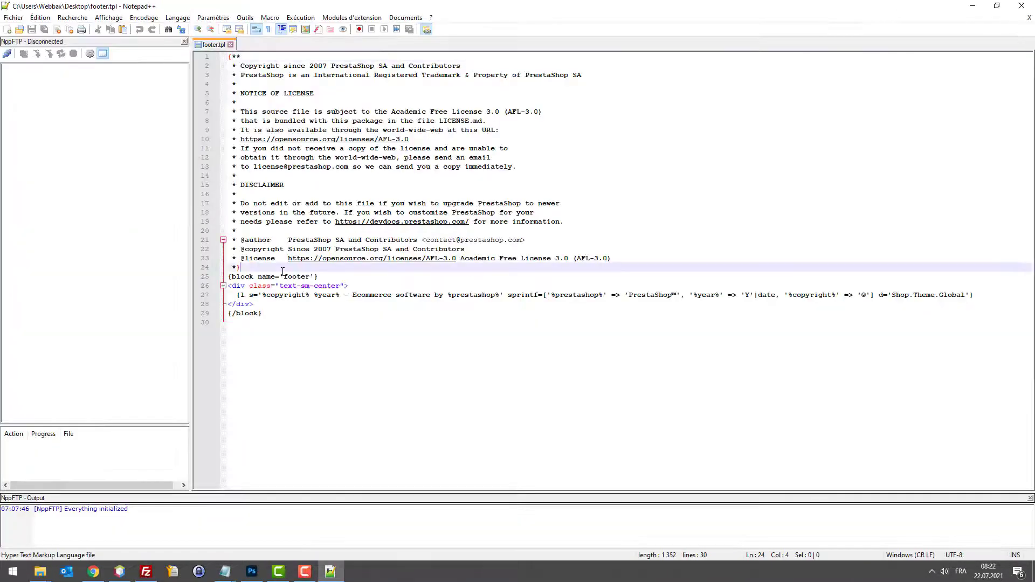
key(Return)
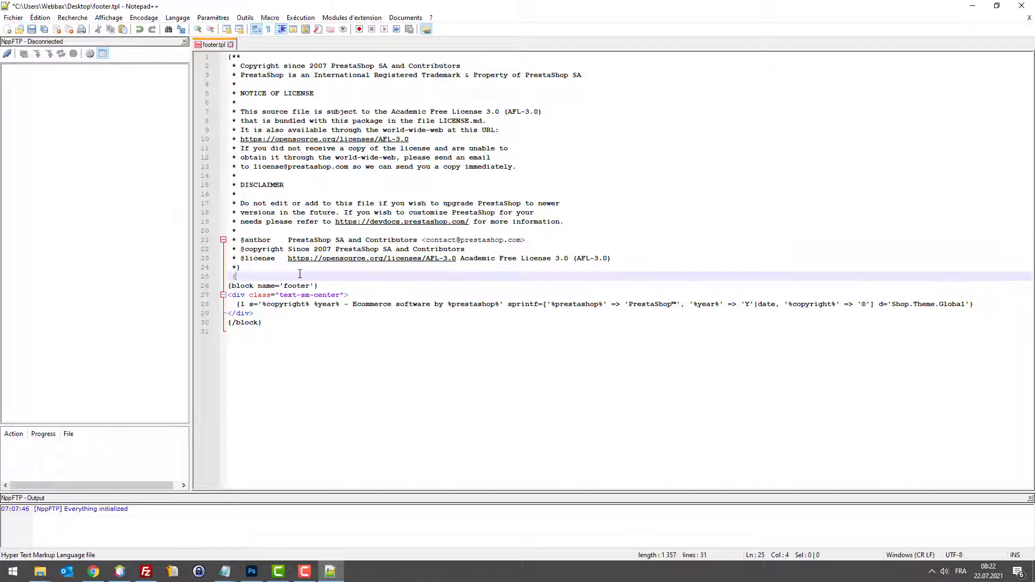
text({*)
key(ctrl+v)
click(263, 276)
key(shift+Home)
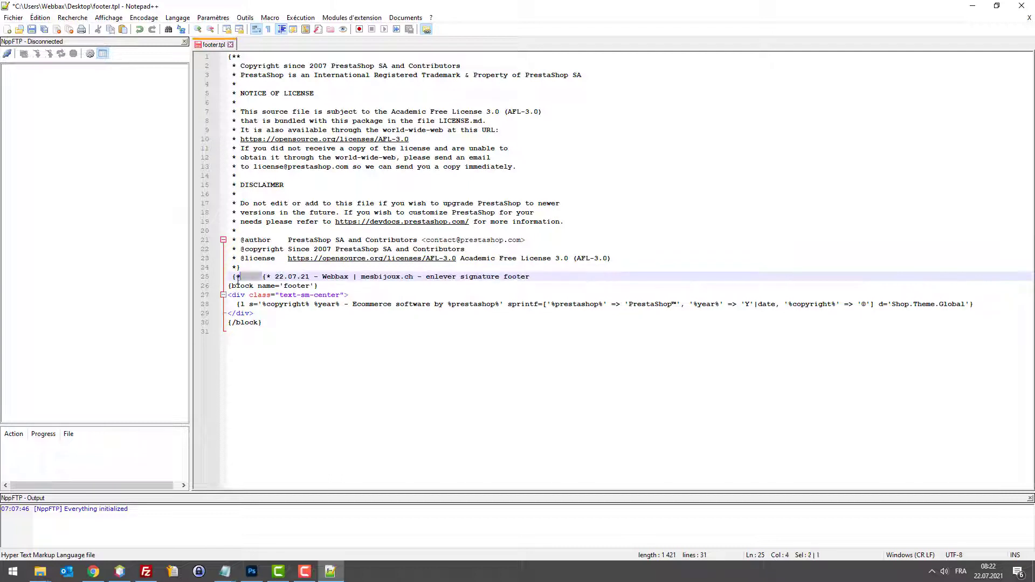
key(BackSpace)
key(Return)
key(Return)
click(276, 351)
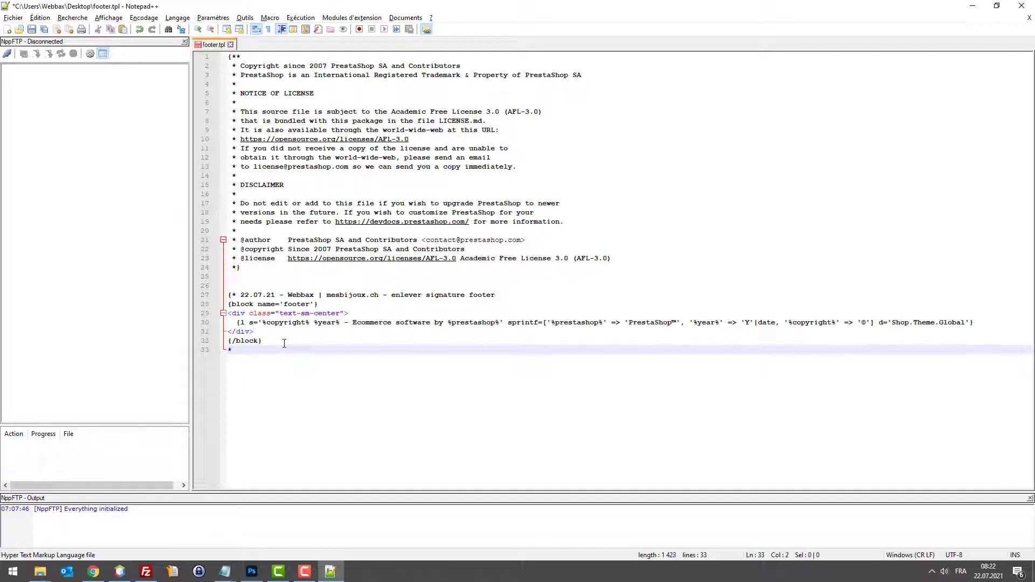
Step: Save footer.tpl and upload it over the server's checkout _partials copy, confirming Replace
key(ctrl+s)
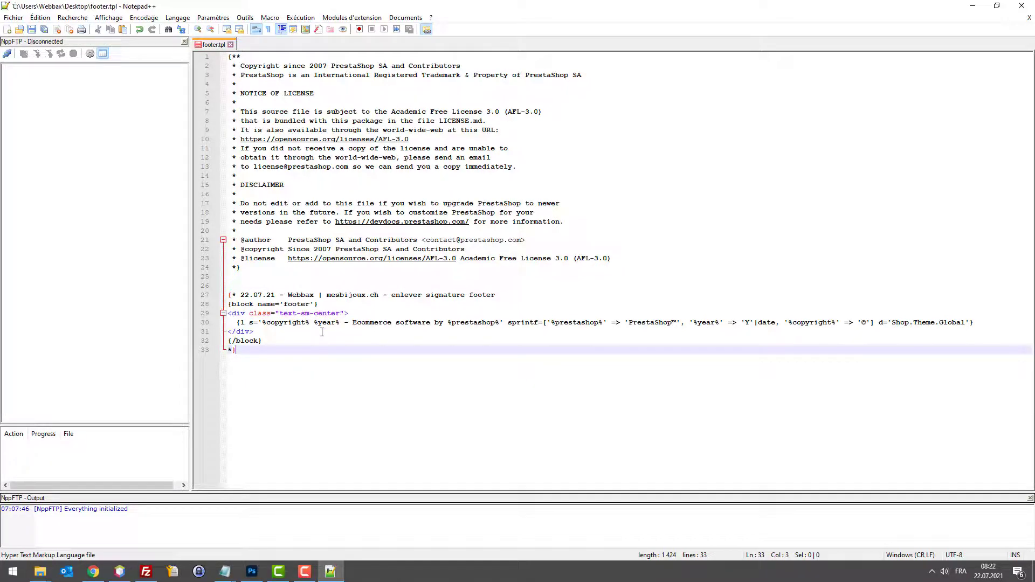
click(972, 6)
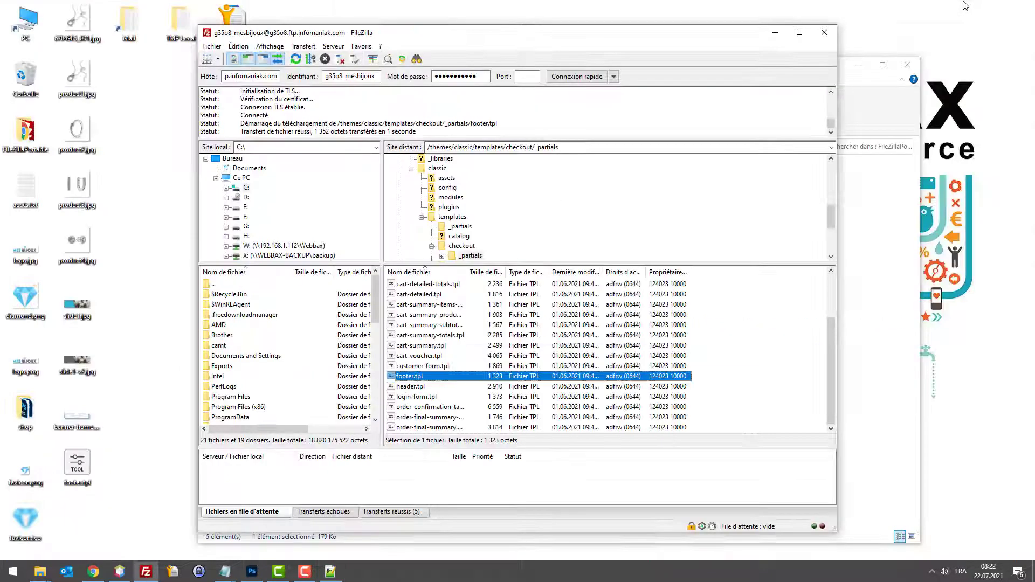
drag(77, 465, 569, 427)
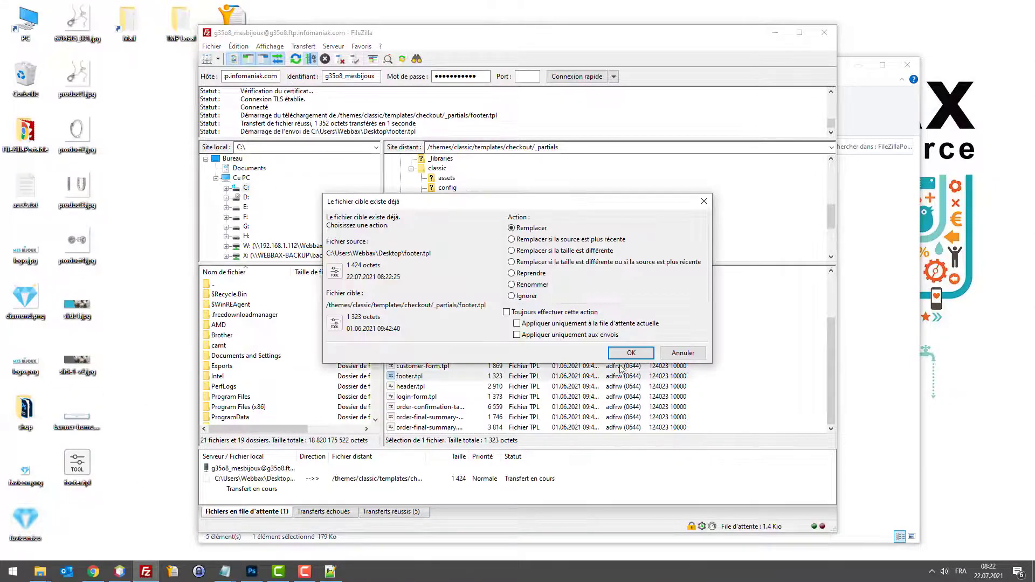
click(631, 357)
click(93, 570)
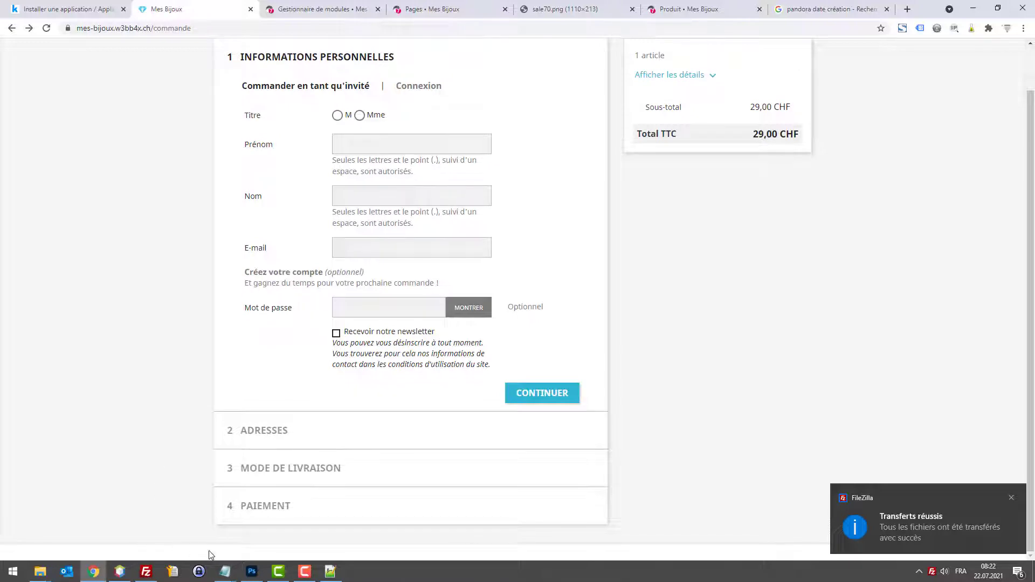
Step: Fill in title M, the guest's first and last name and a password, then continue
click(340, 116)
click(361, 143)
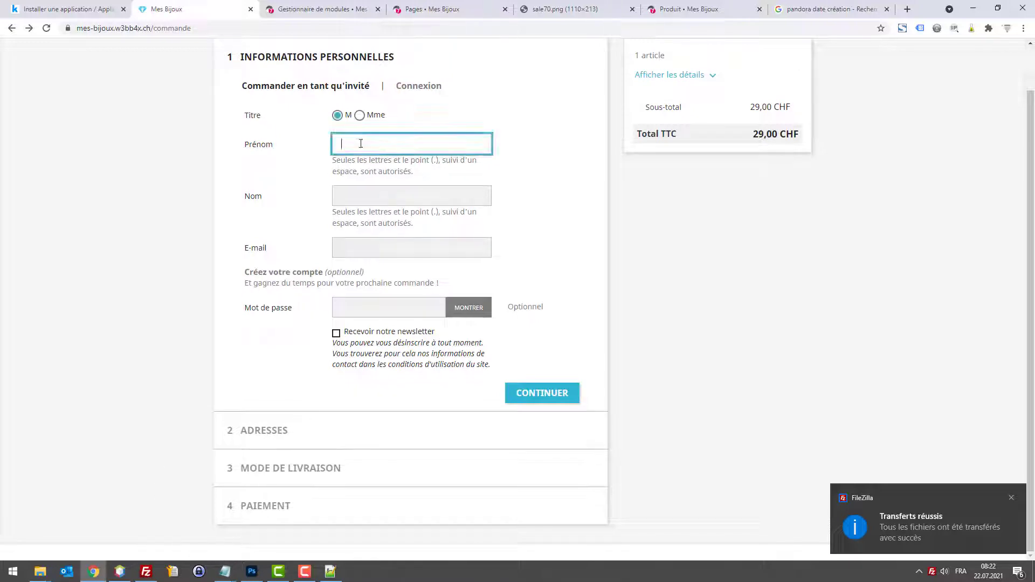
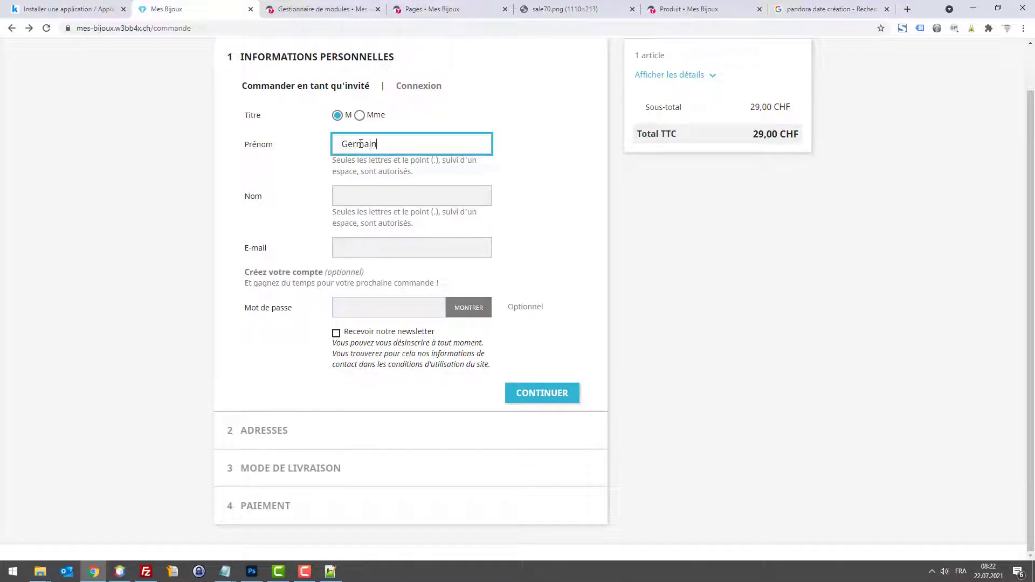
key(Tab)
key(Tab)
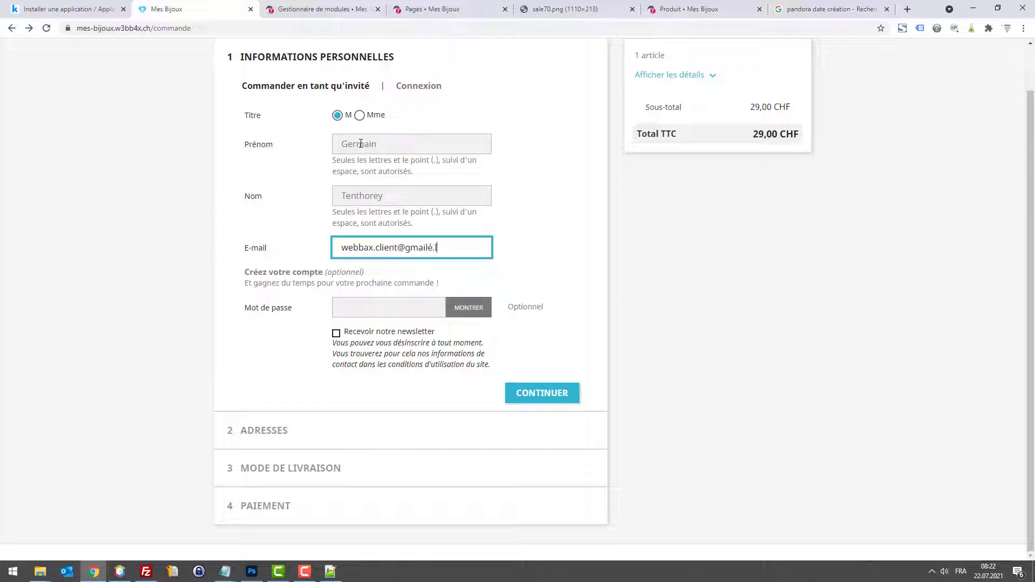
key(Tab)
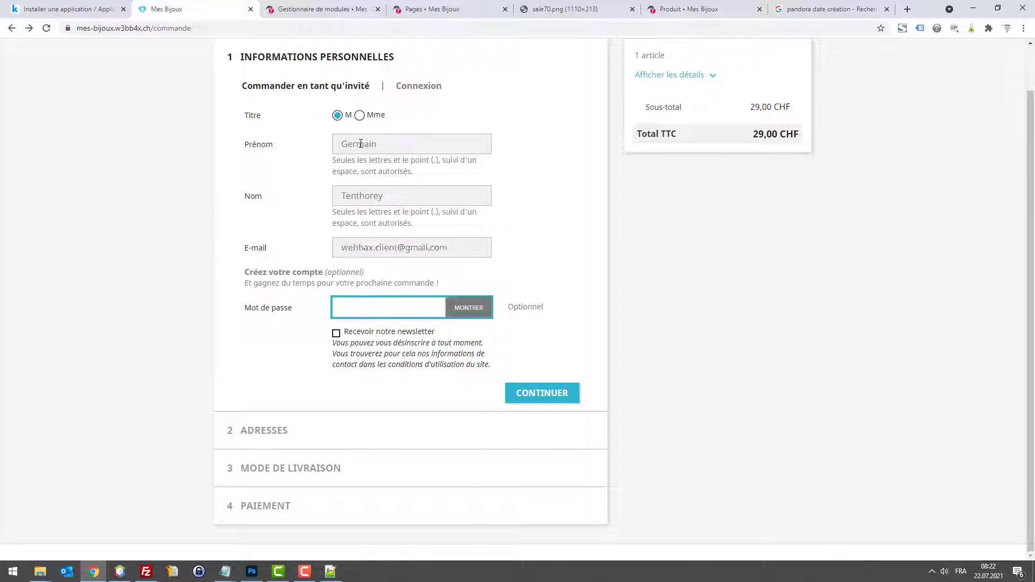
text(test)
click(557, 395)
key(ctrl+Tab)
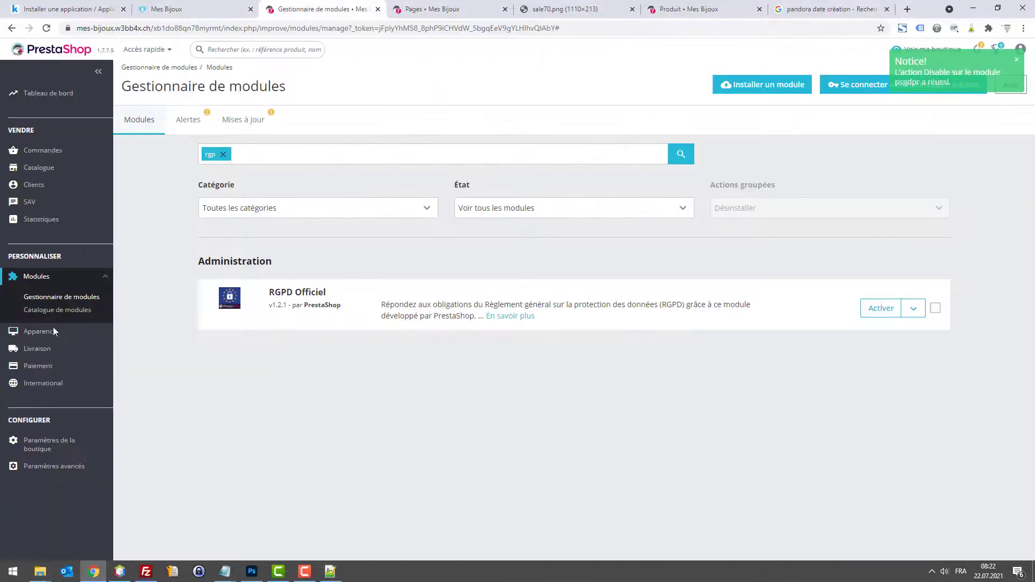
Step: Open Paramètres avancés > E-mail, review the settings, then go back to the storefront checkout
mouse_move(51, 415)
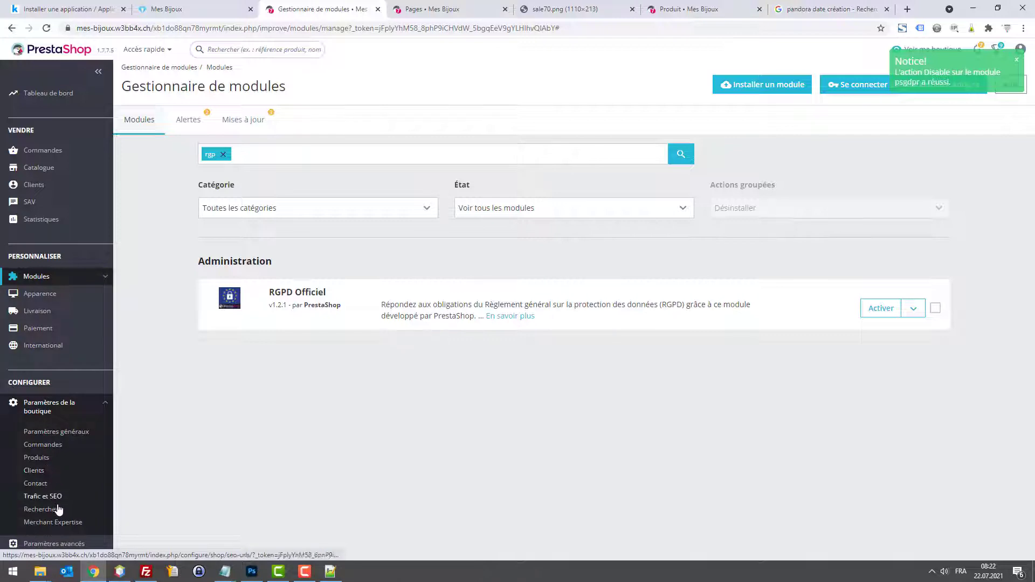
mouse_move(59, 542)
click(39, 488)
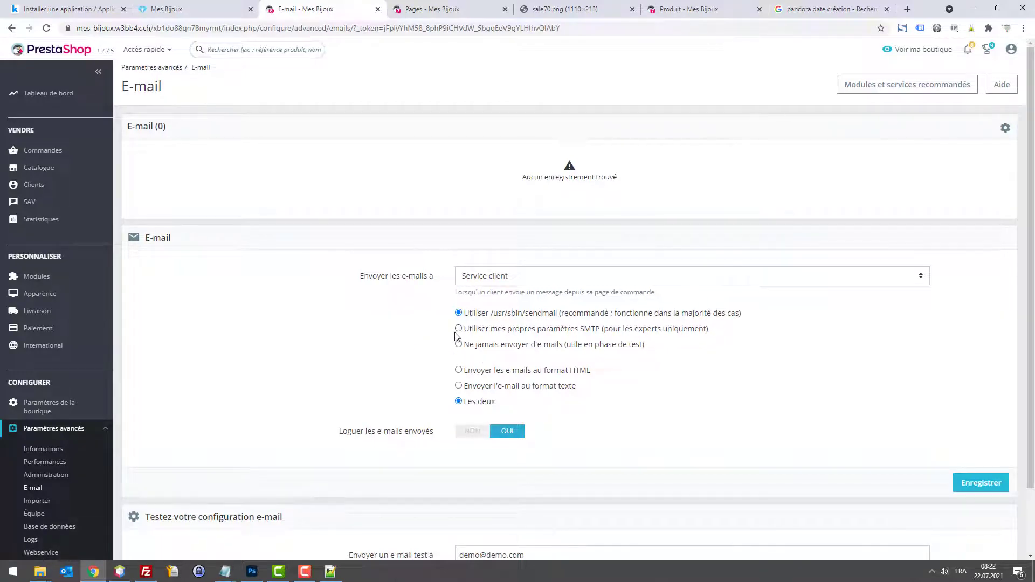
scroll(443, 351, down, 1)
scroll(422, 310, up, 2)
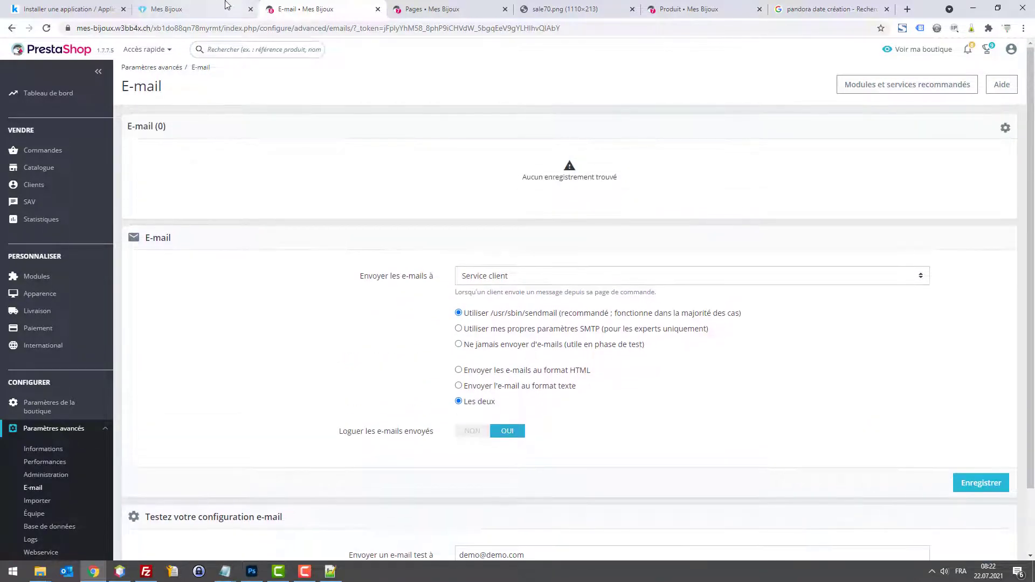
click(208, 7)
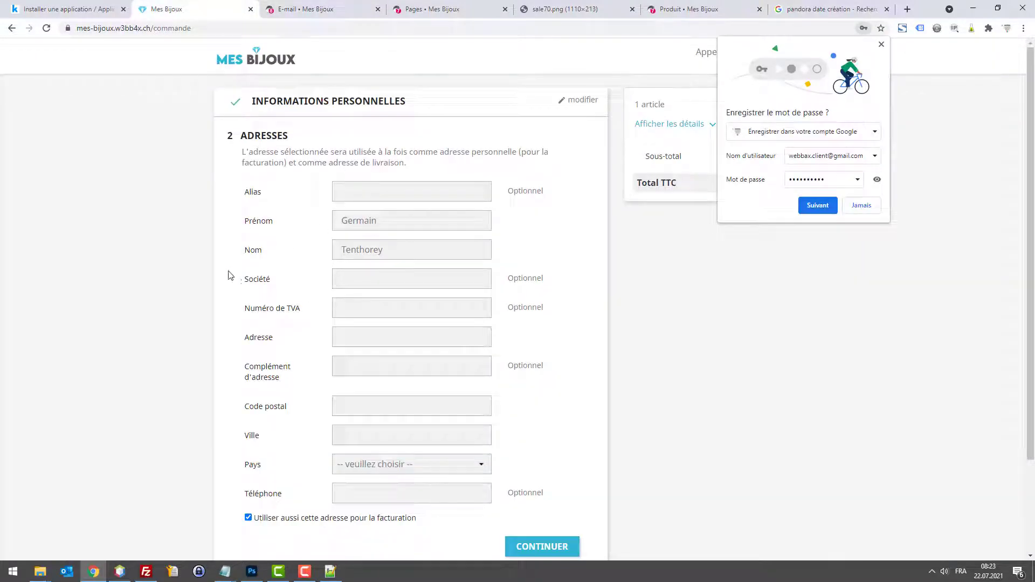
Step: Enter Webbax as the company and look through the Pays dropdown's offered countries
click(366, 278)
text(We)
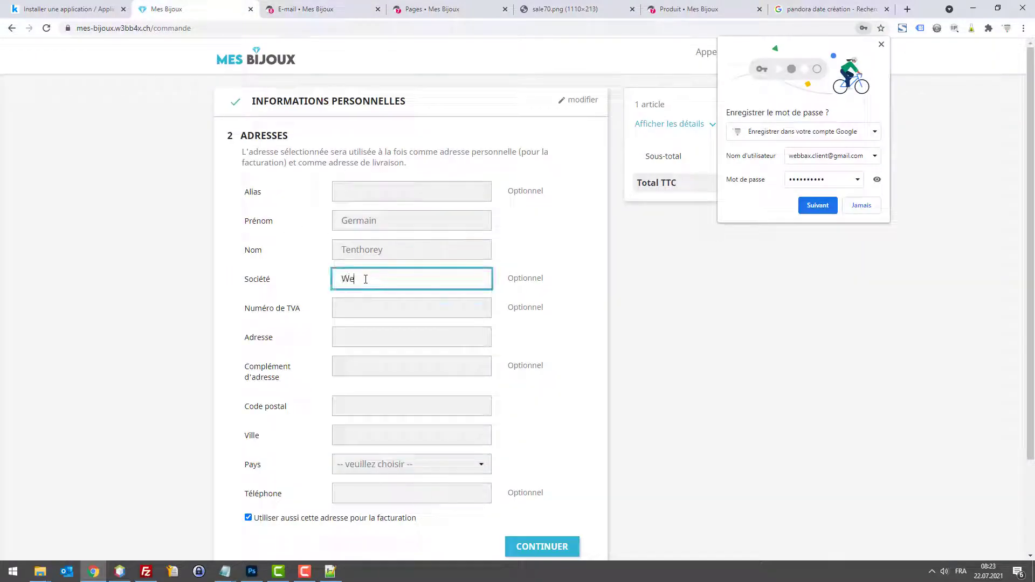
text(bbax)
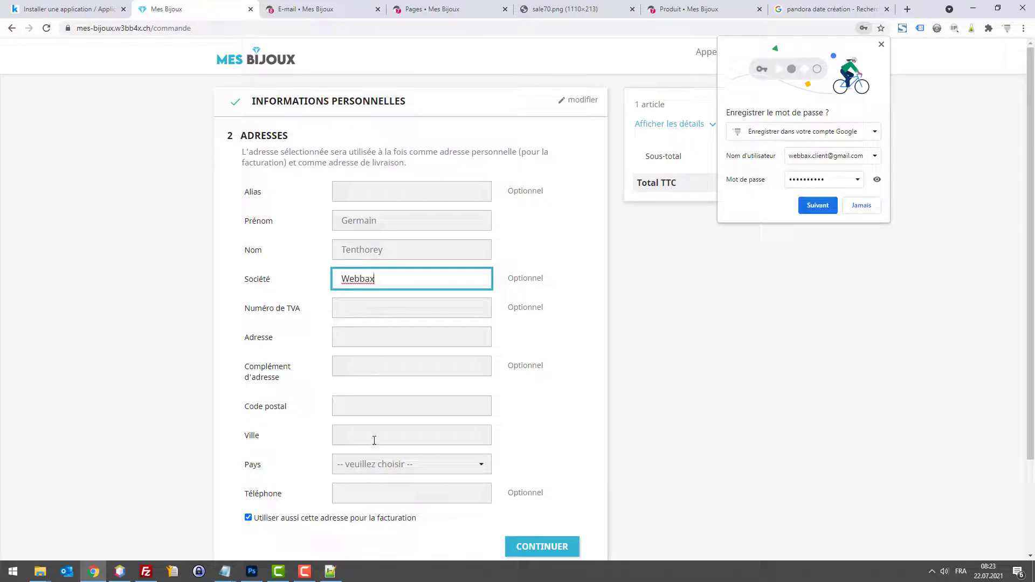
click(393, 462)
click(393, 462)
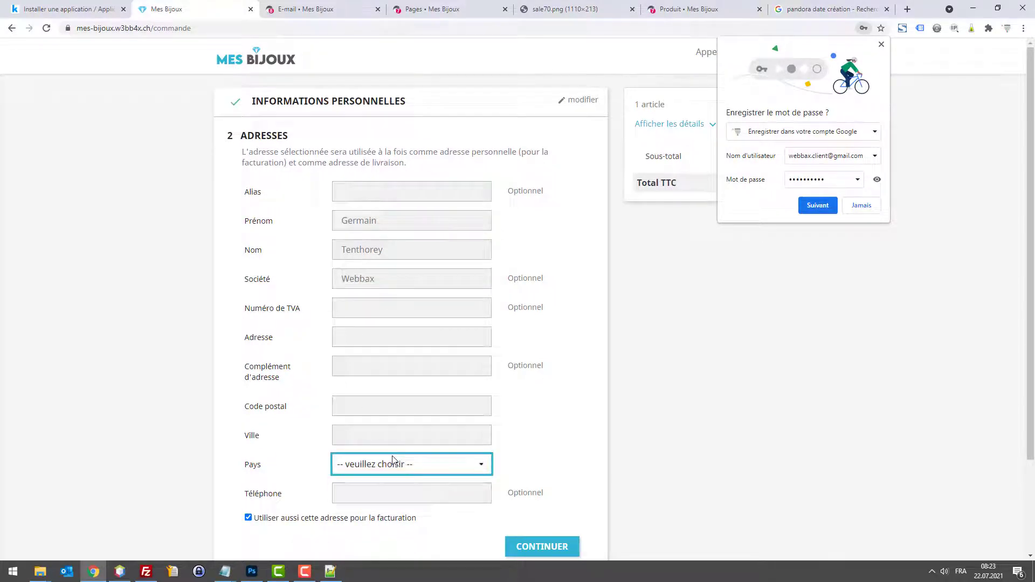
click(271, 6)
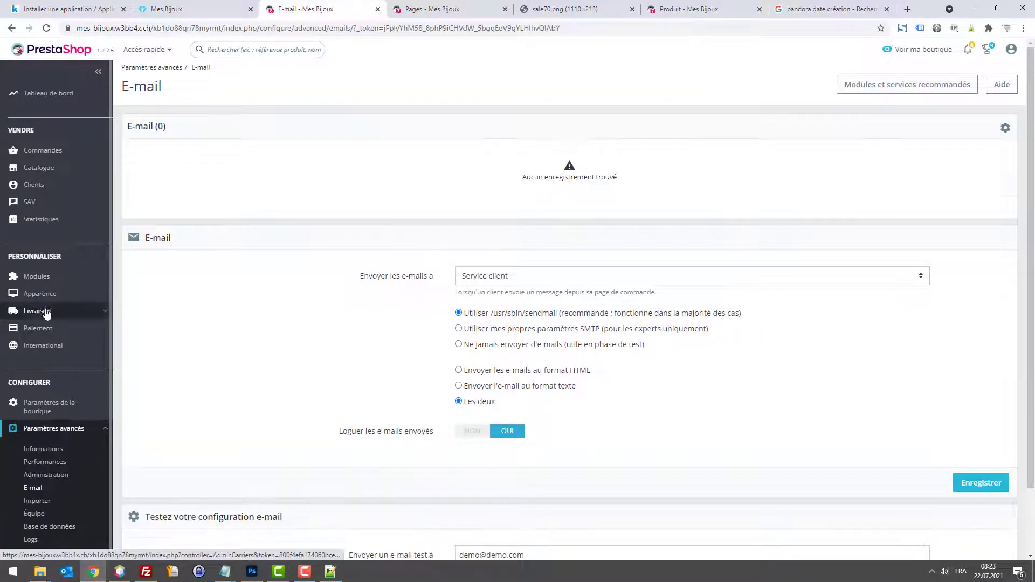
Step: Open Zones géographiques in a new tab, go to Pays, and deactivate France
scroll(47, 314, down, 1)
mouse_move(40, 348)
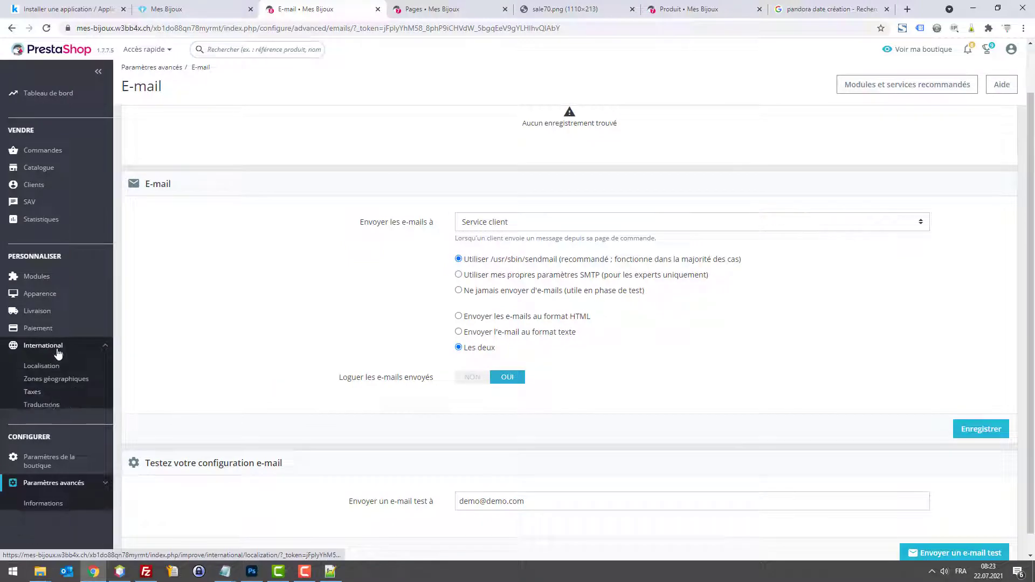
right_click(43, 384)
click(87, 391)
click(455, 5)
click(426, 8)
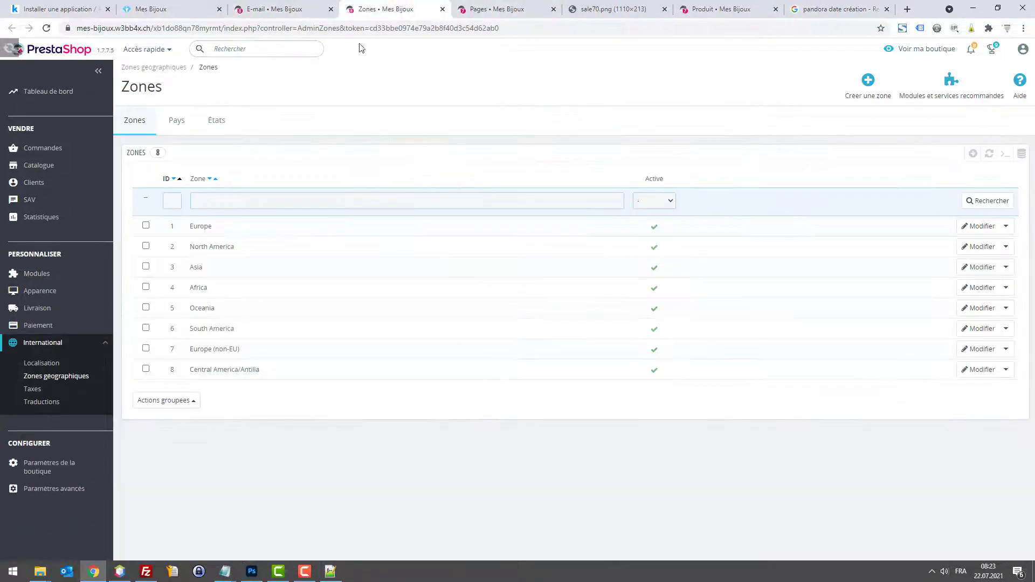
click(171, 122)
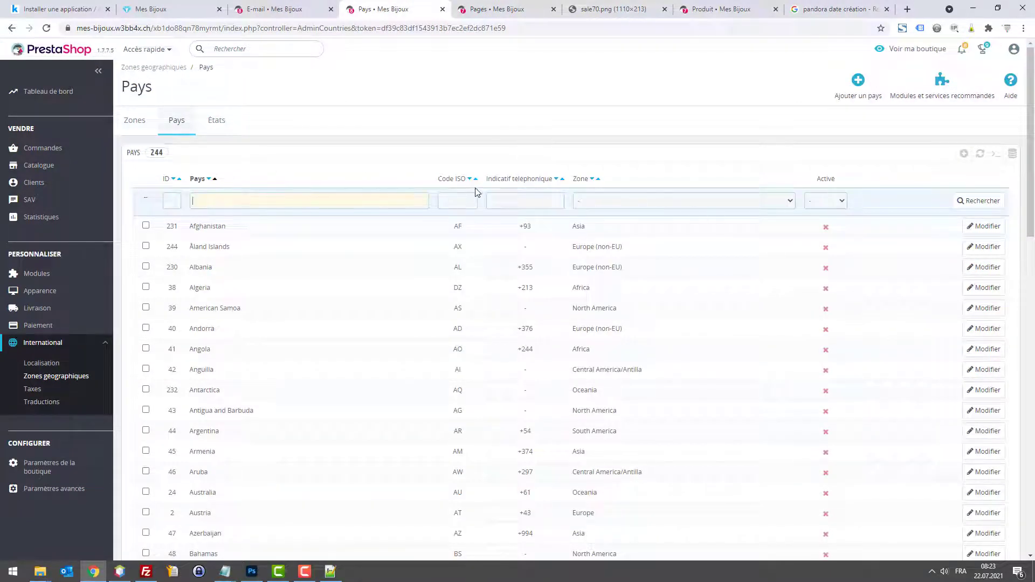
text(france)
key(Return)
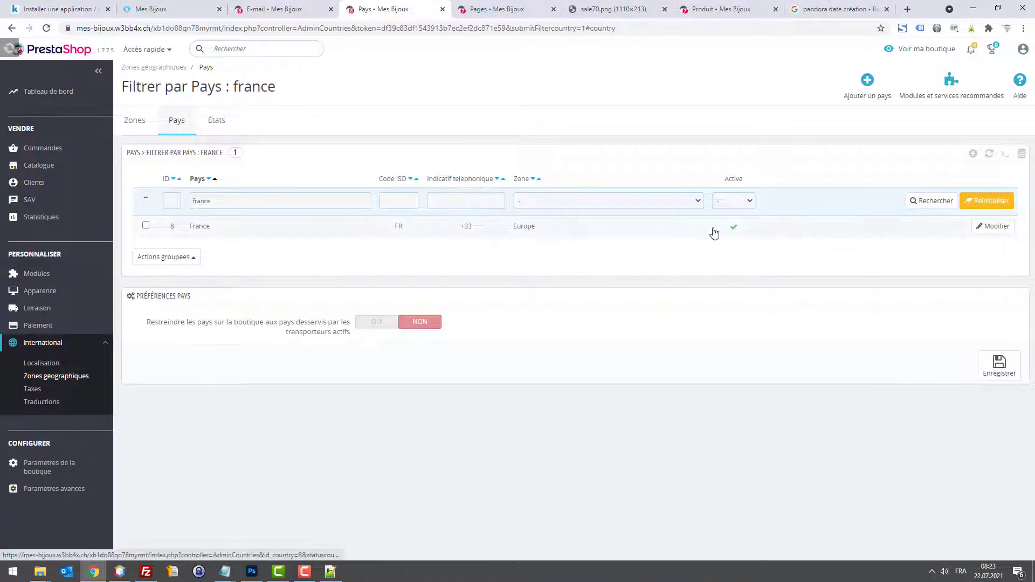
click(734, 230)
Step: Find Switzerland by filtering 'swi', activate it, then open the Zones list
click(223, 236)
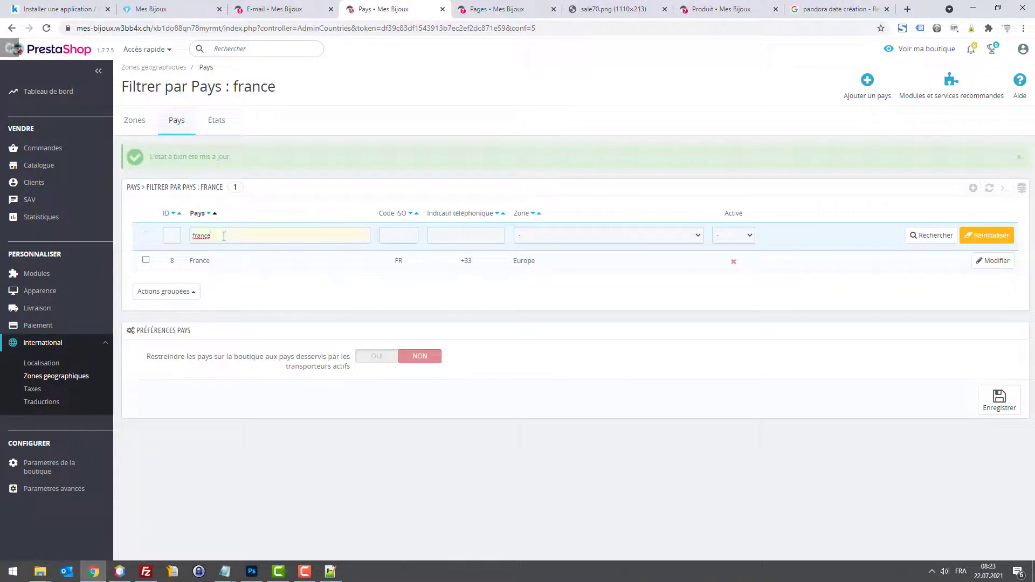
text(suisse)
key(Return)
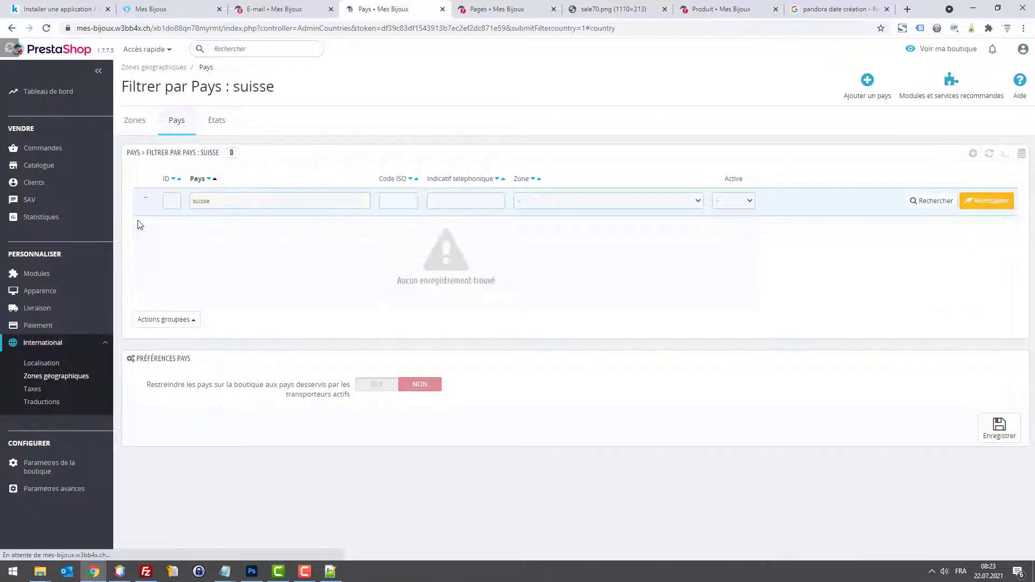
double_click(205, 199)
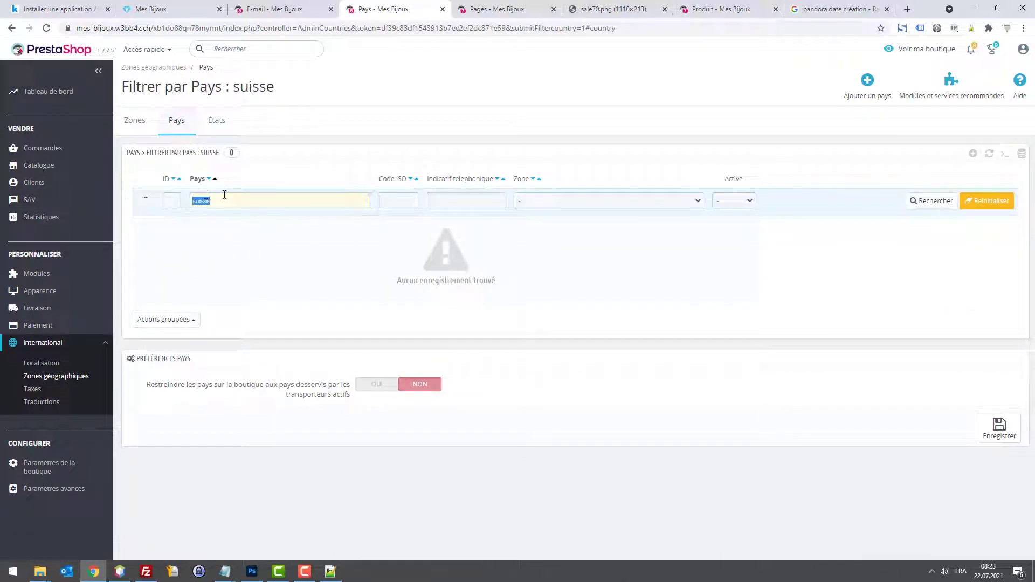
text(CH)
key(Return)
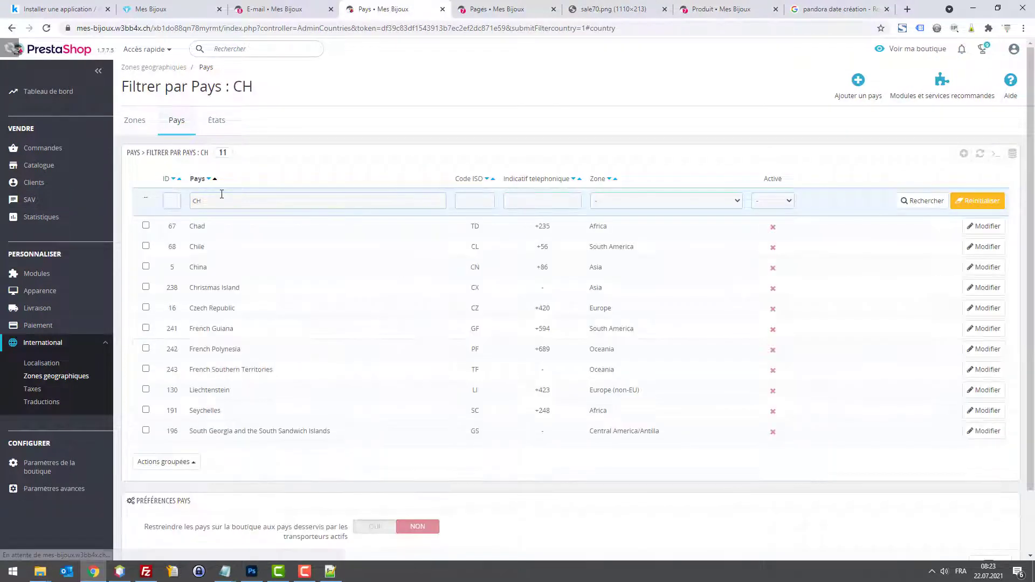
double_click(222, 198)
text(swi)
key(Return)
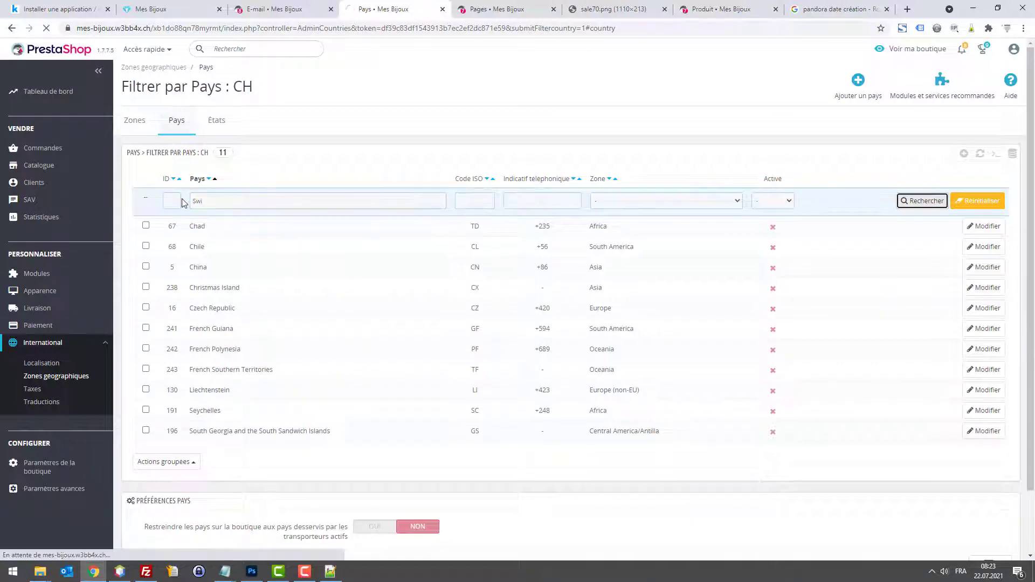
click(733, 228)
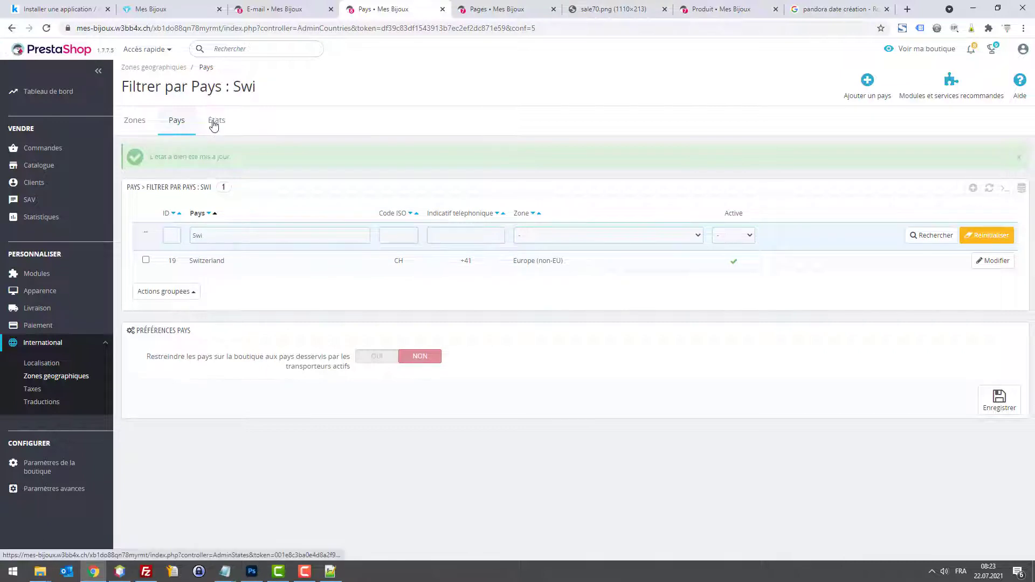
click(143, 120)
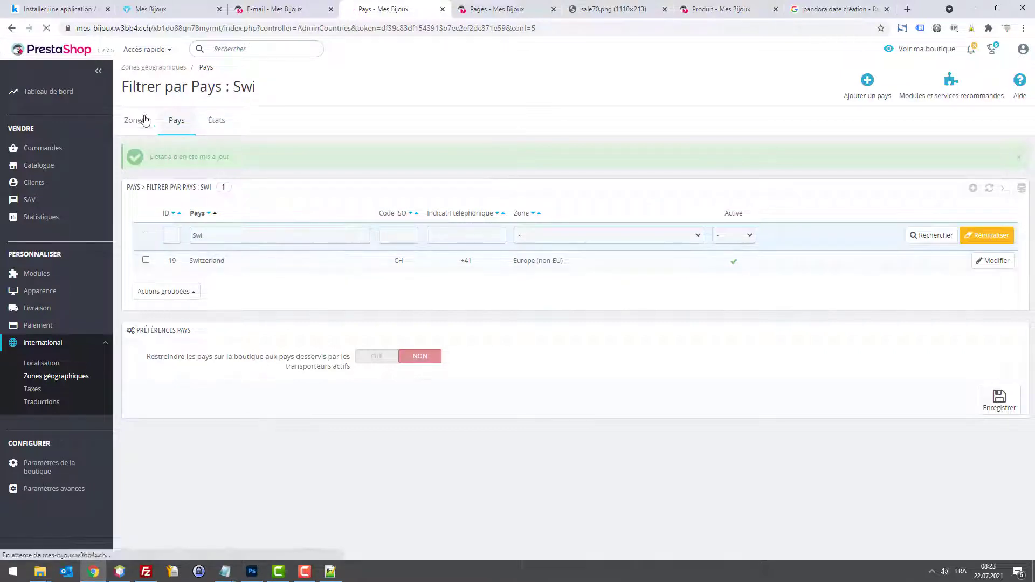
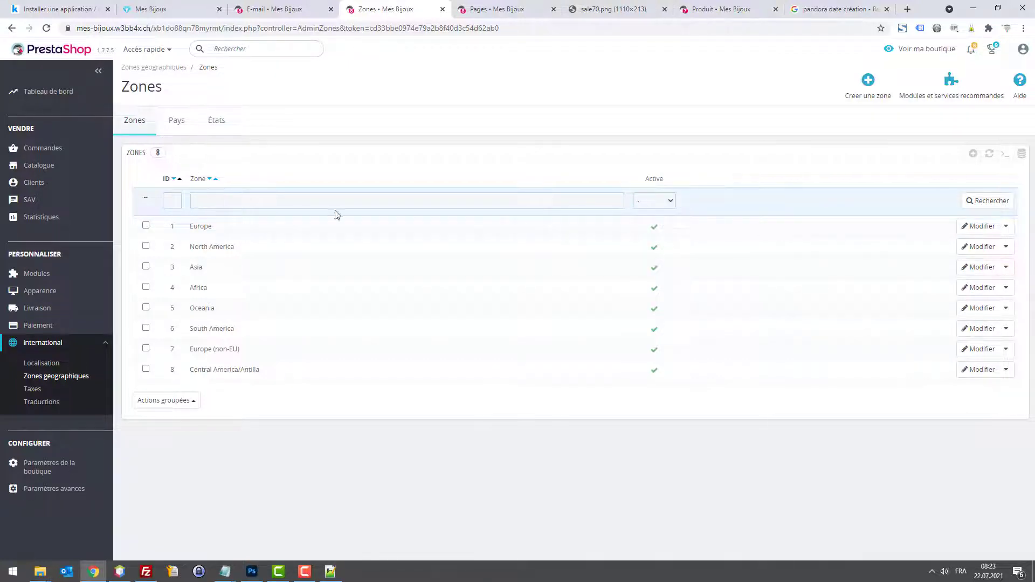
Step: Create a new geographic zone named Suisse
click(972, 154)
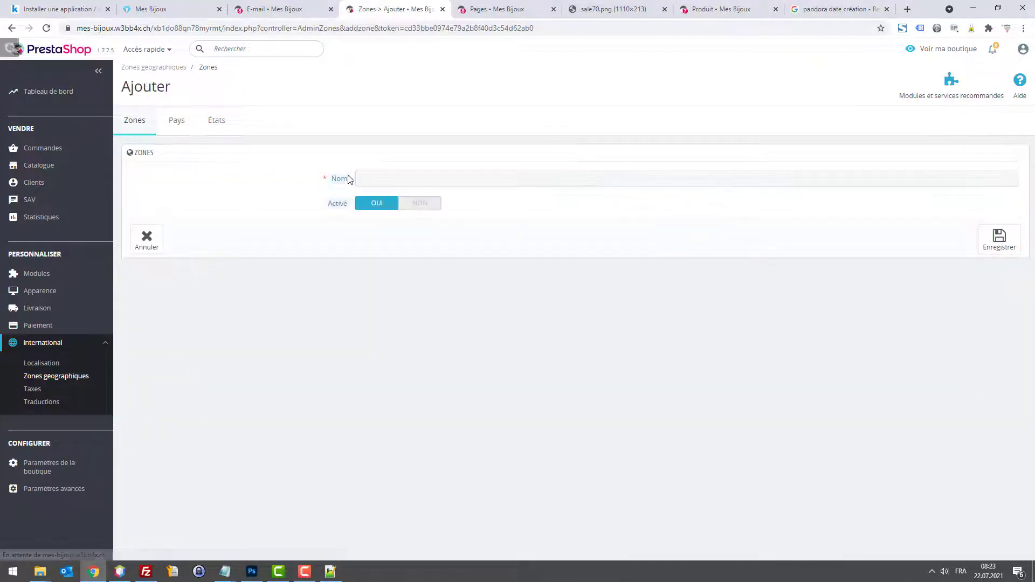
text(Suisse)
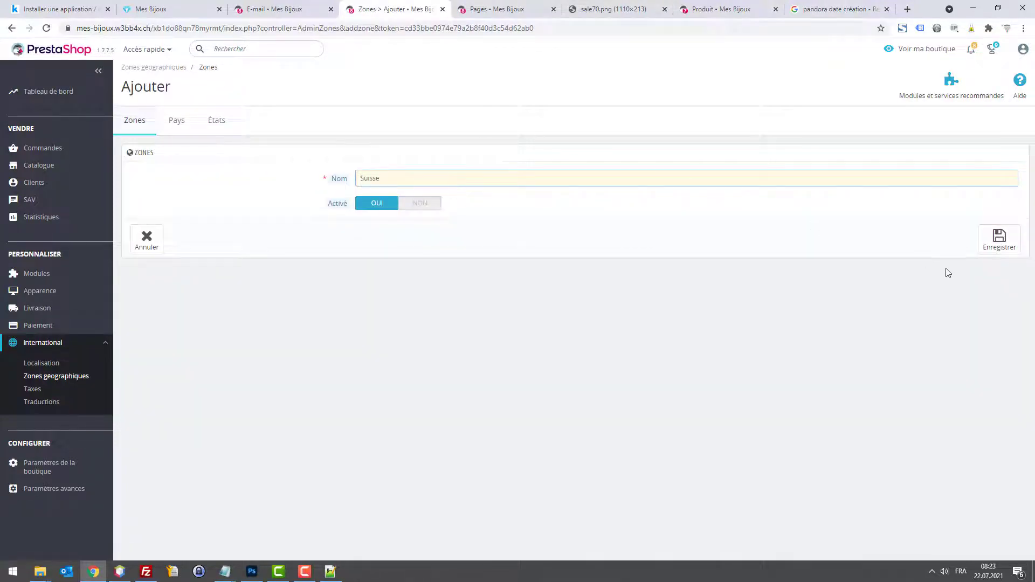
click(999, 240)
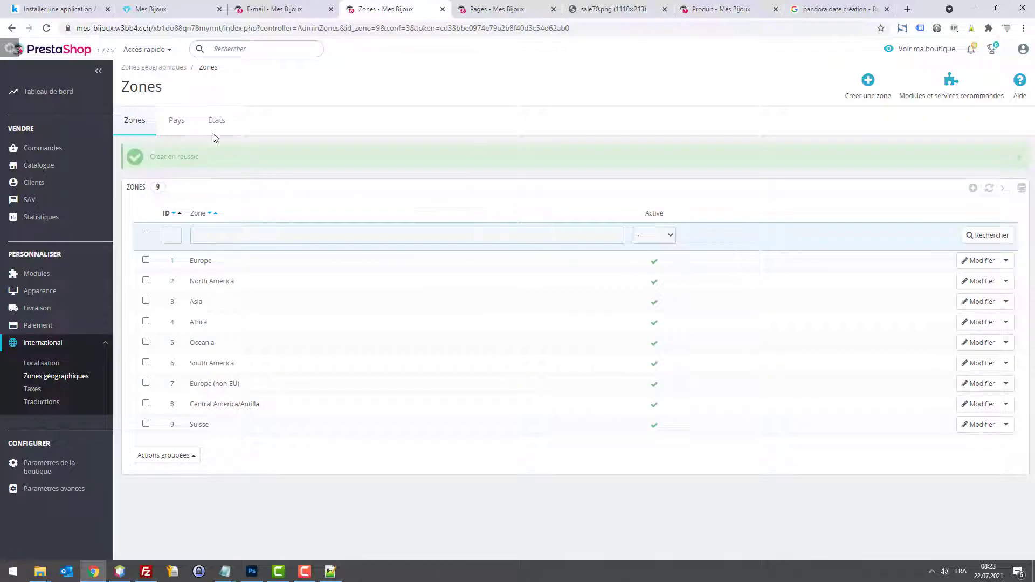
Step: Assign the country Switzerland to the Suisse zone and save it
click(186, 126)
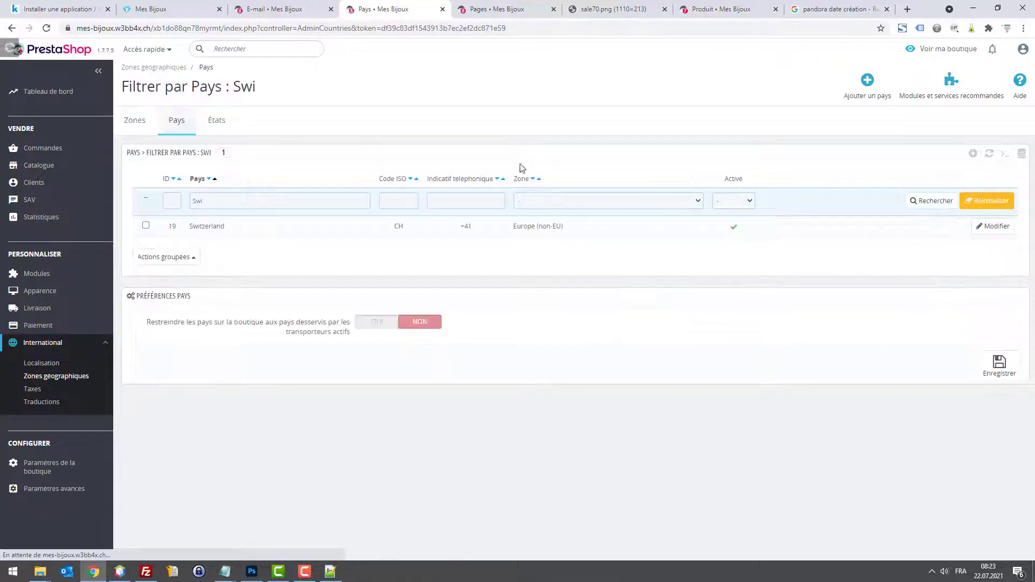
click(993, 226)
click(403, 286)
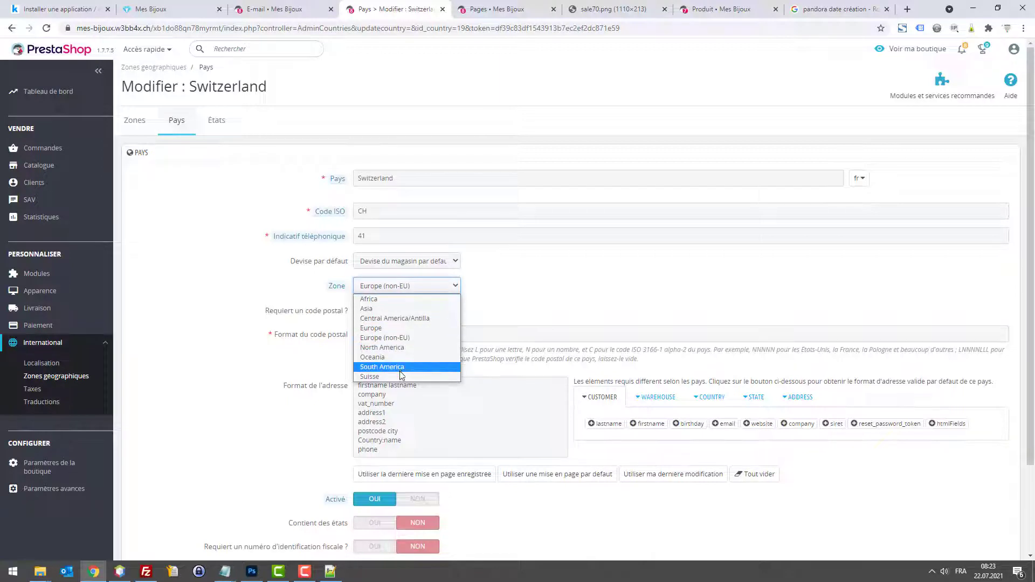
click(377, 376)
scroll(962, 491, down, 2)
click(983, 499)
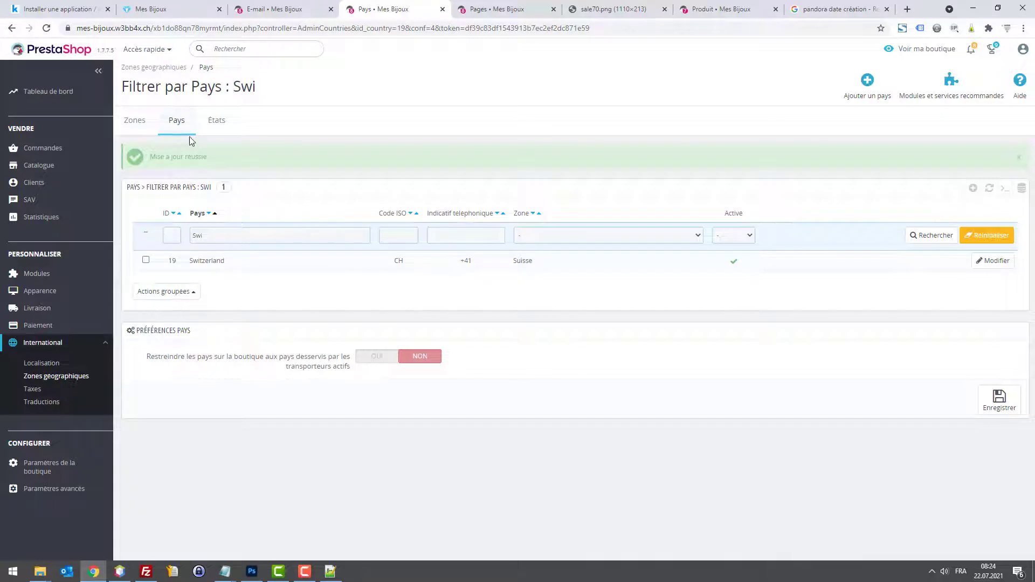
Step: Look over the existing taxes list and the tax rules page
click(34, 391)
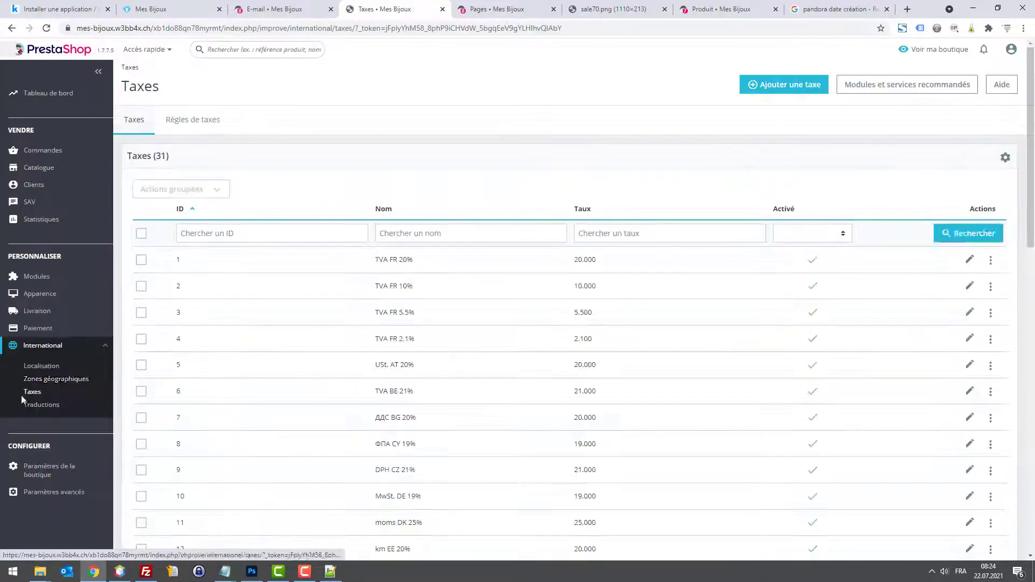
click(406, 234)
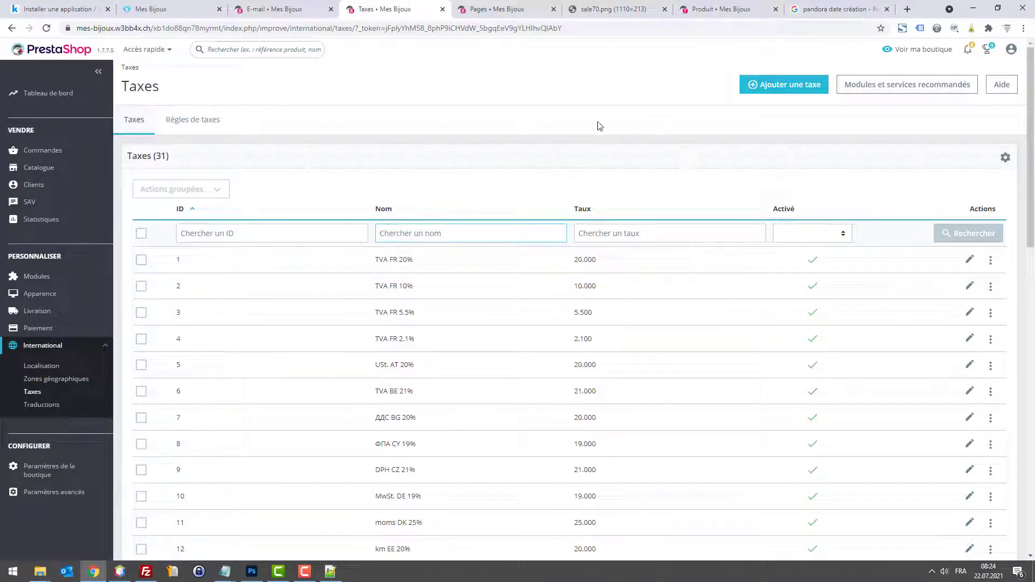
click(193, 121)
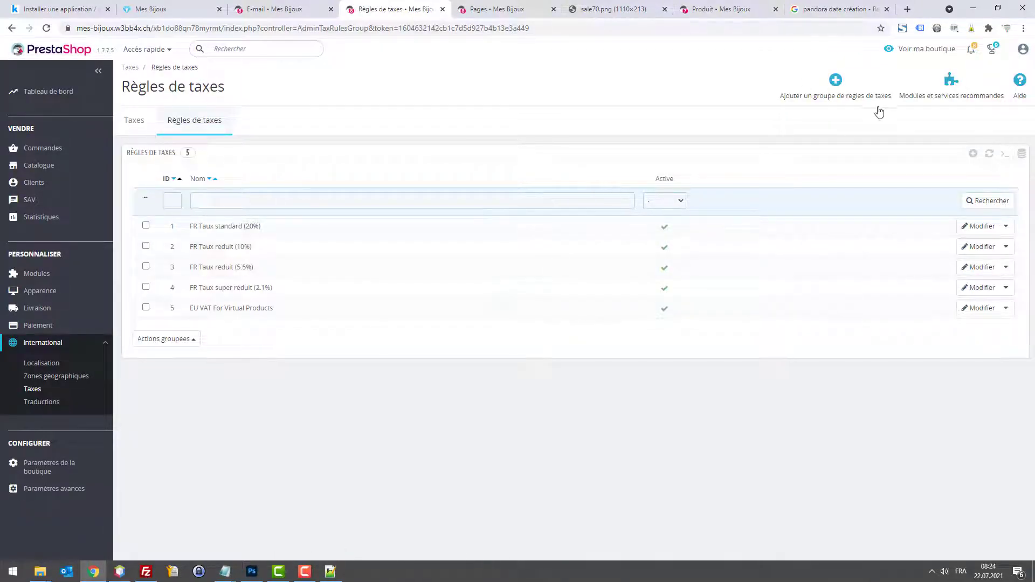
click(132, 121)
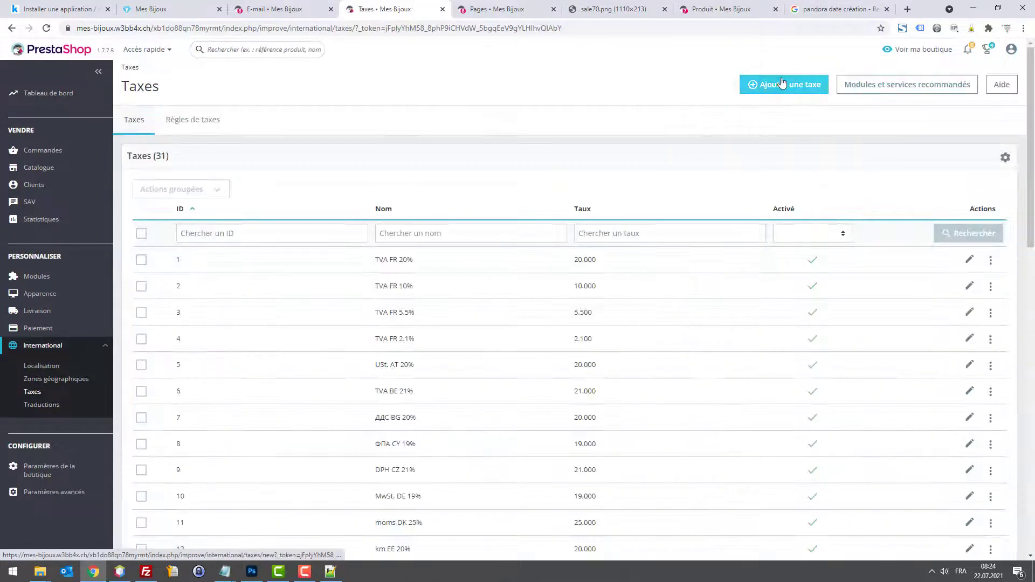
Step: Add an enabled tax 'Taxe 7.7%' with rate 7.7, then show the tax rules list
click(765, 85)
click(519, 194)
text(T)
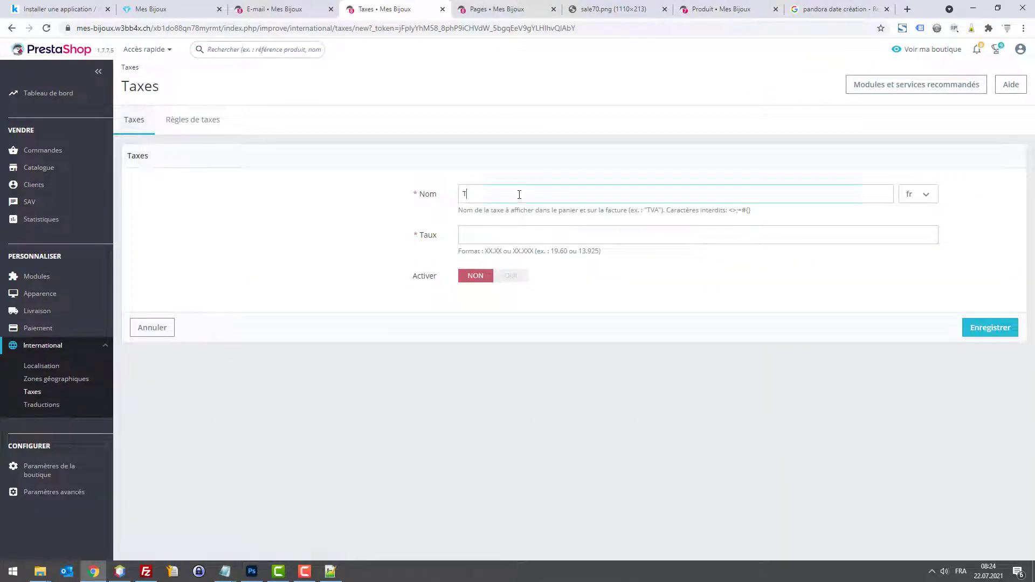
text(axe 7.7%)
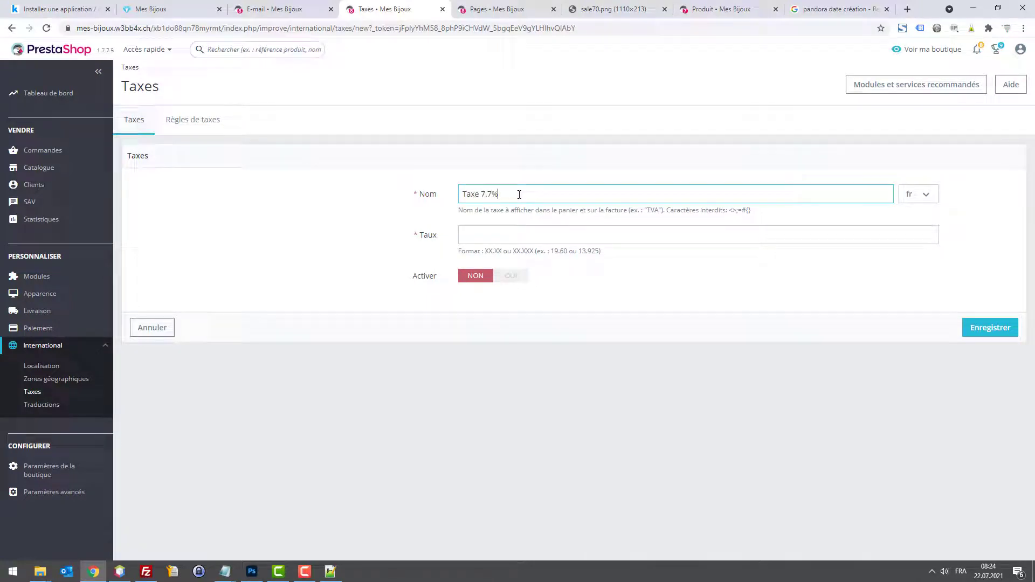
key(ctrl+a)
click(509, 236)
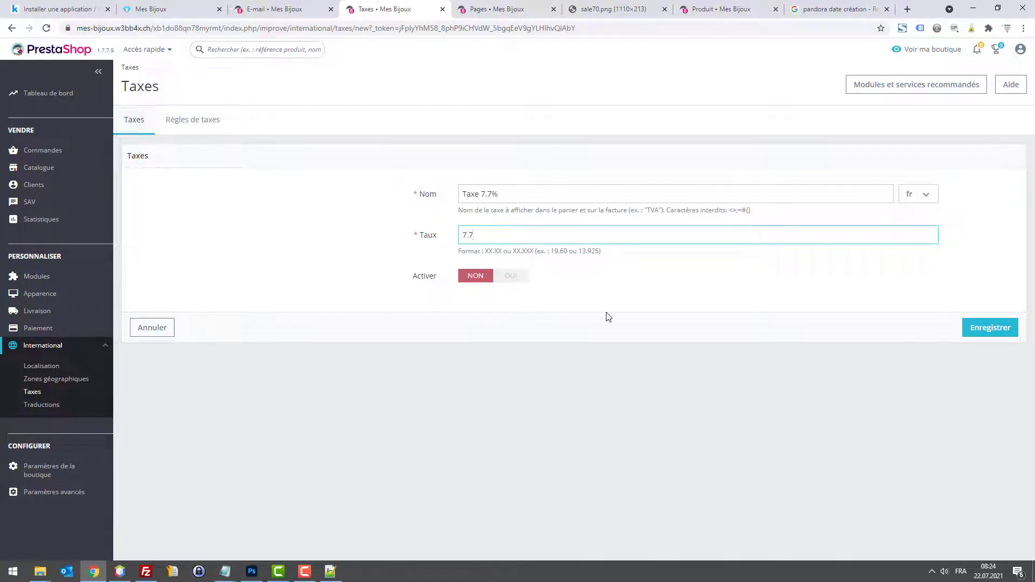
click(510, 275)
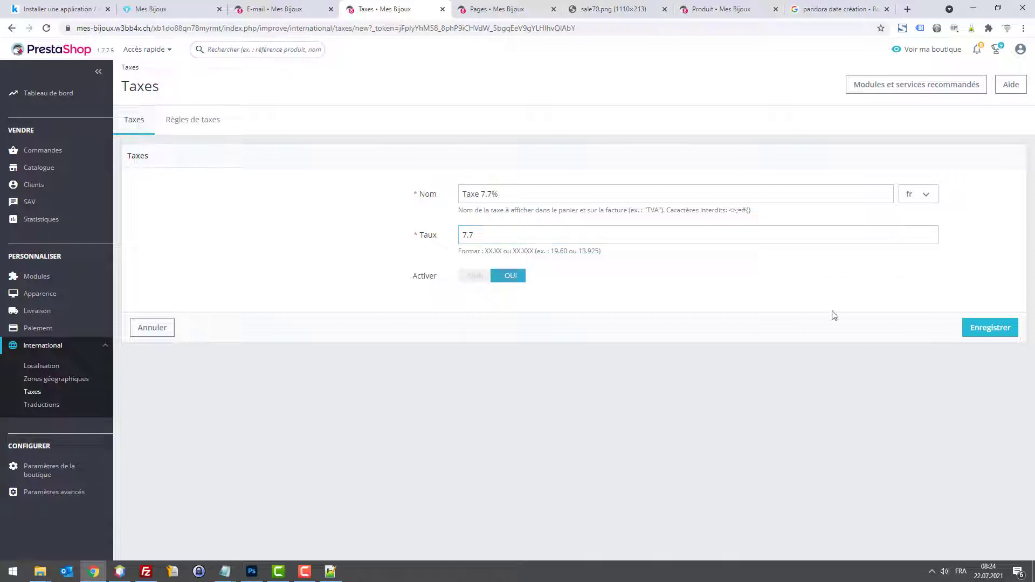
click(971, 330)
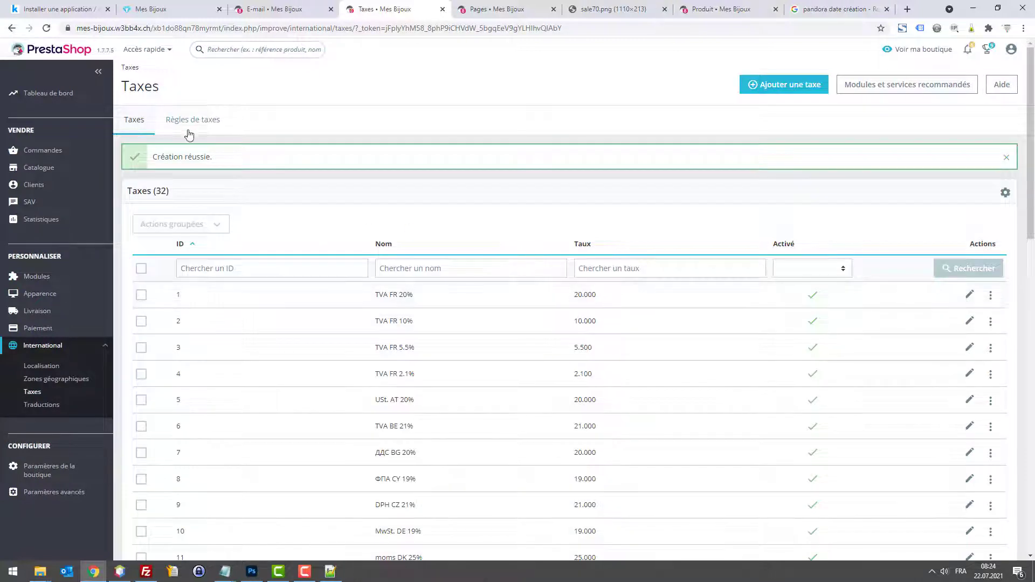
click(204, 128)
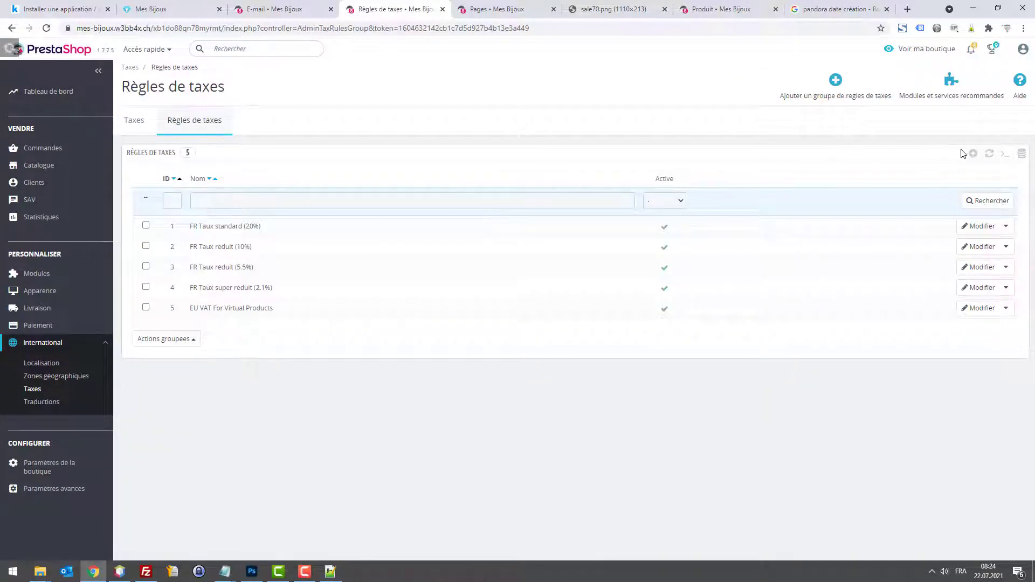
Step: Create an enabled tax rules group named 'Taxe 7.7% Suisse' and save it
click(972, 154)
click(454, 179)
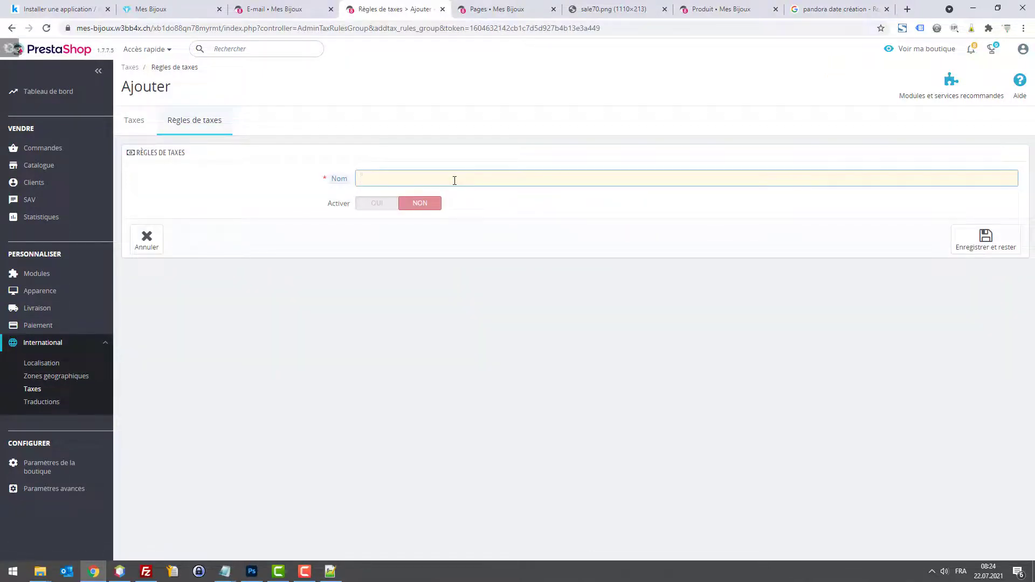
text(Taxe 7.7% Suisse)
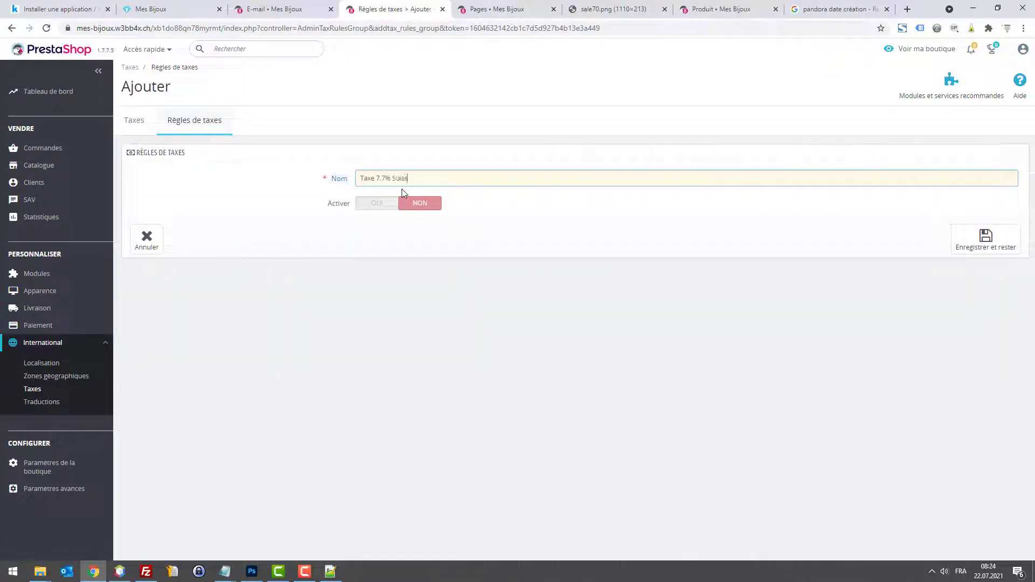
click(377, 205)
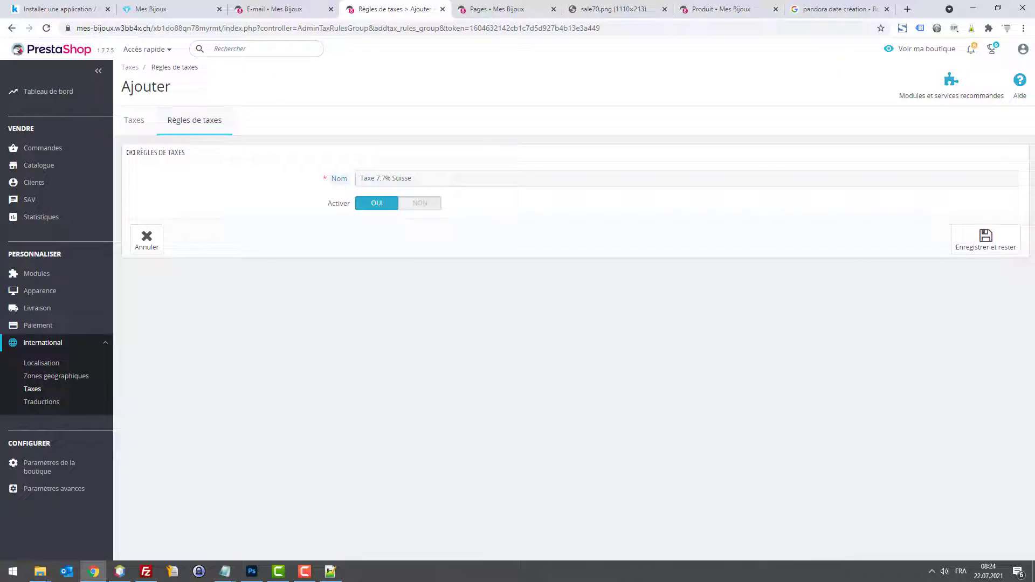
click(987, 243)
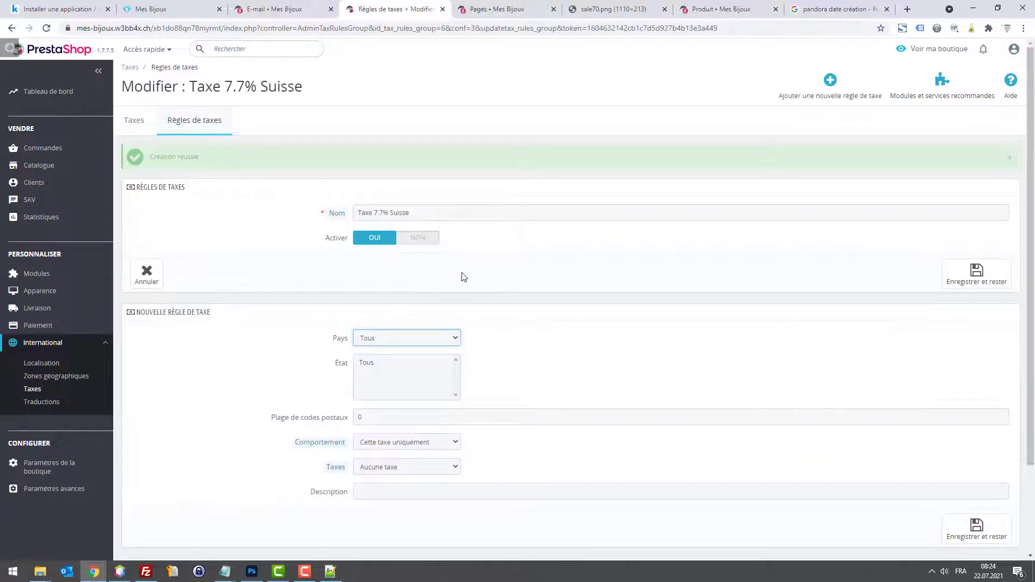
Step: Add a Switzerland rule applying the Taxe 7.7% tax to the group and save it
click(410, 338)
text(sw)
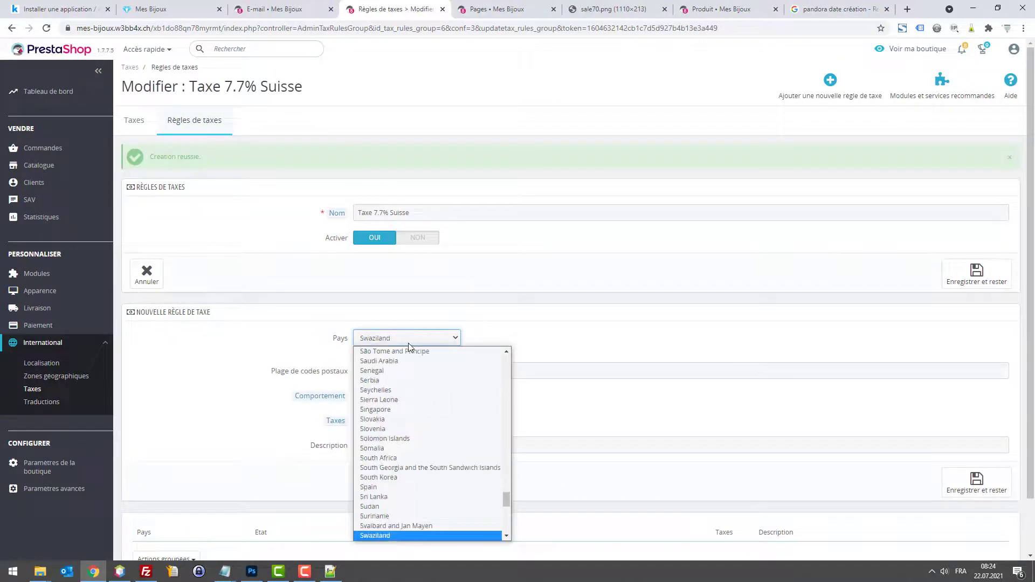
scroll(413, 430, down, 3)
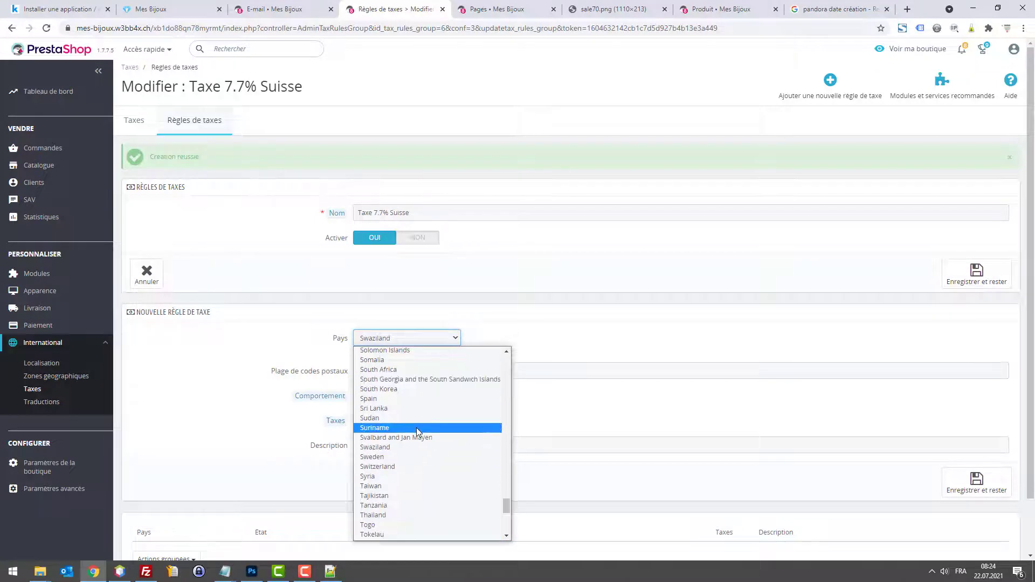
click(408, 466)
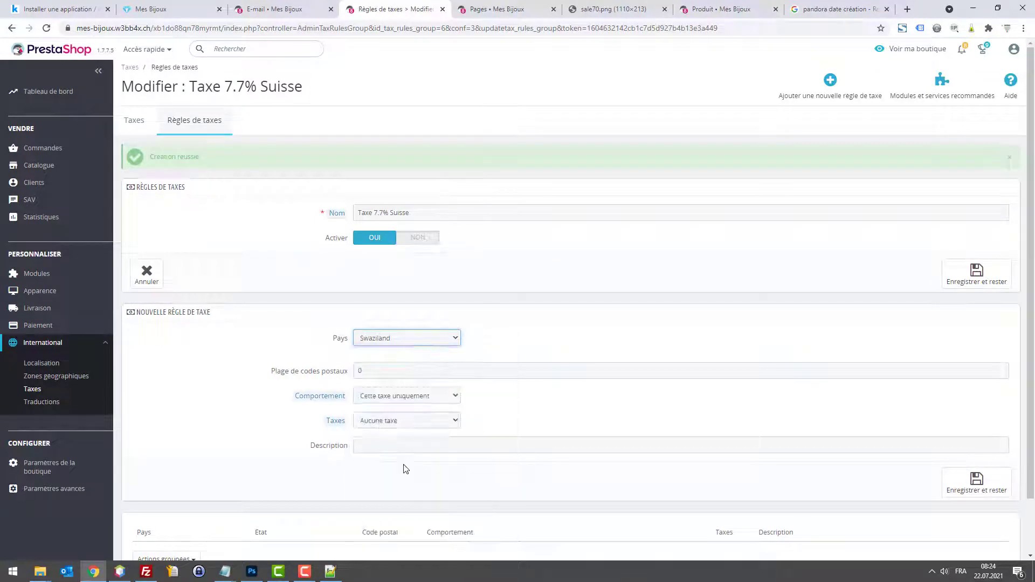
click(402, 396)
click(492, 400)
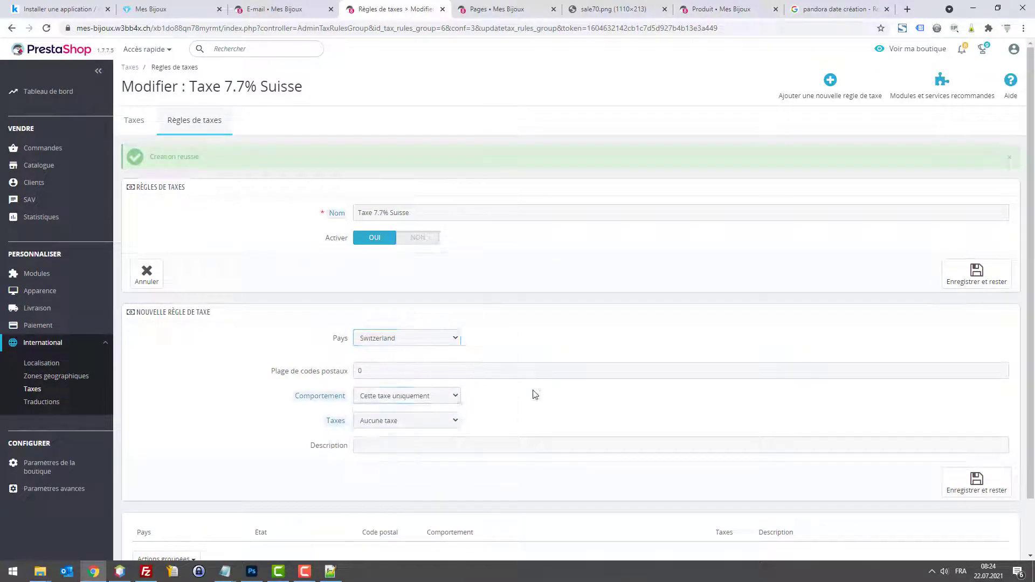
click(409, 422)
scroll(450, 318, down, 4)
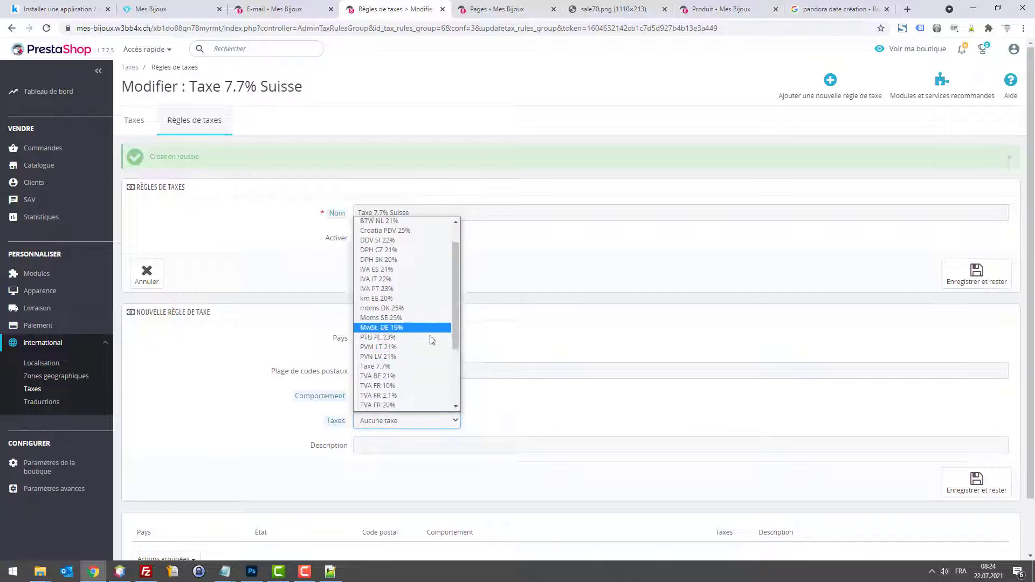
drag(452, 372, 451, 247)
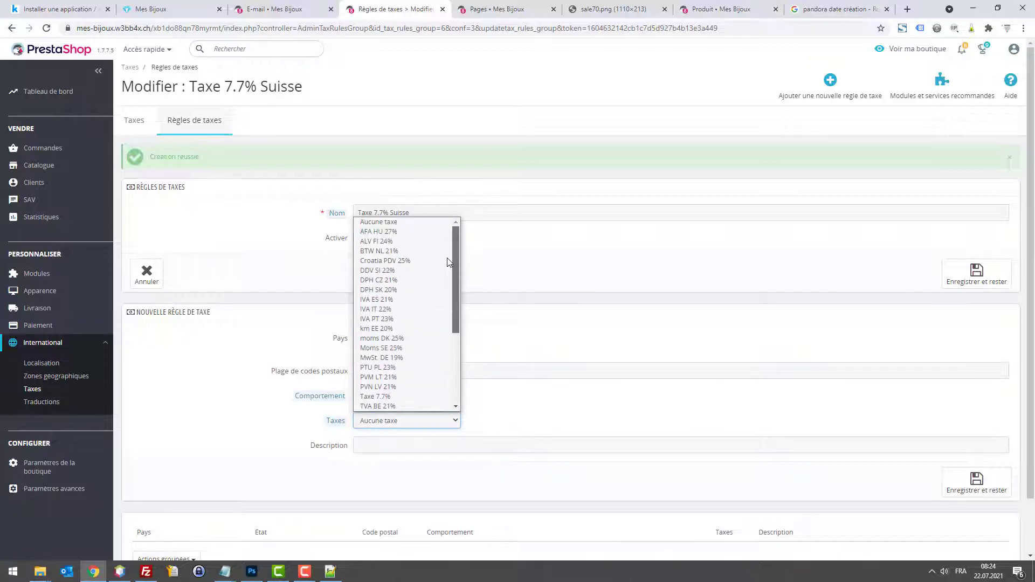
scroll(453, 302, down, 3)
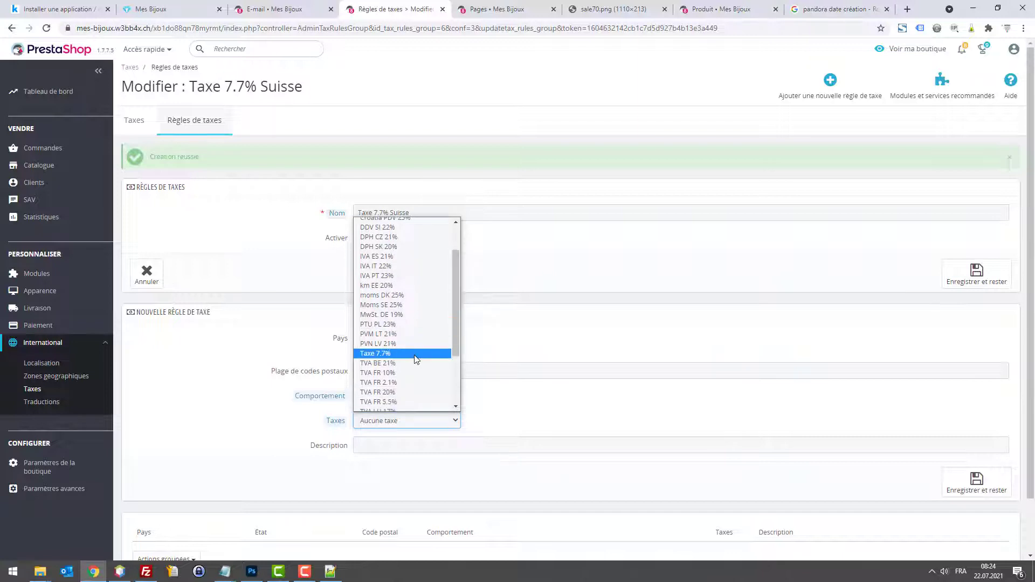
click(384, 357)
scroll(662, 465, down, 2)
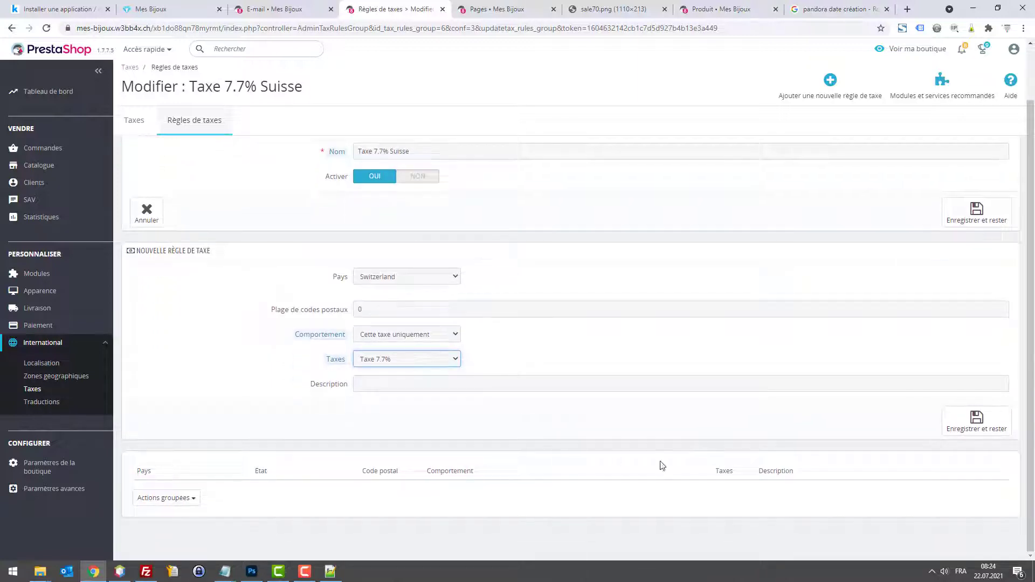
click(976, 420)
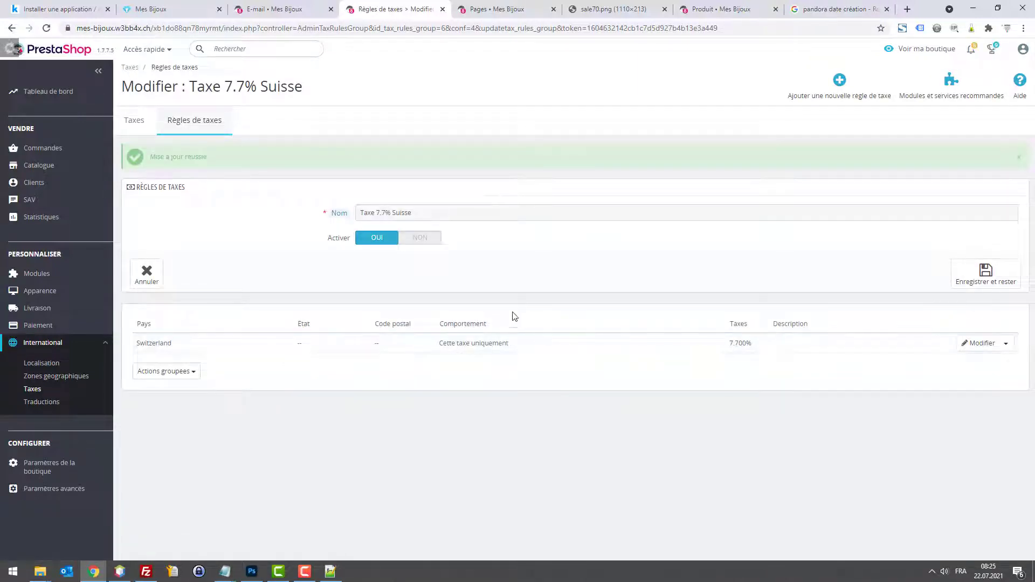
Step: Give the Boucles d'oreilles Pandora en U product the Taxe 7.7% Suisse tax rule
mouse_move(38, 166)
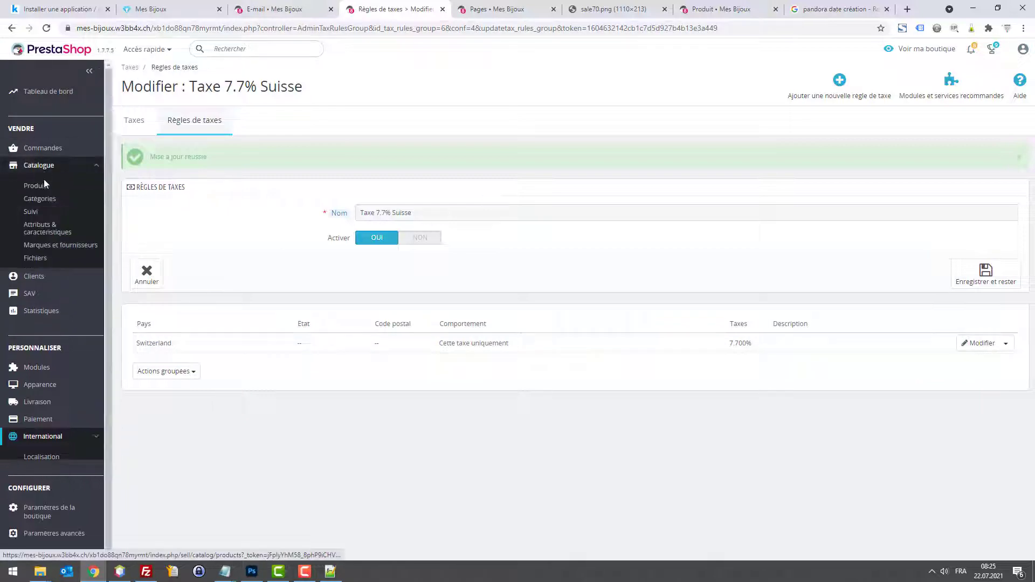
click(45, 188)
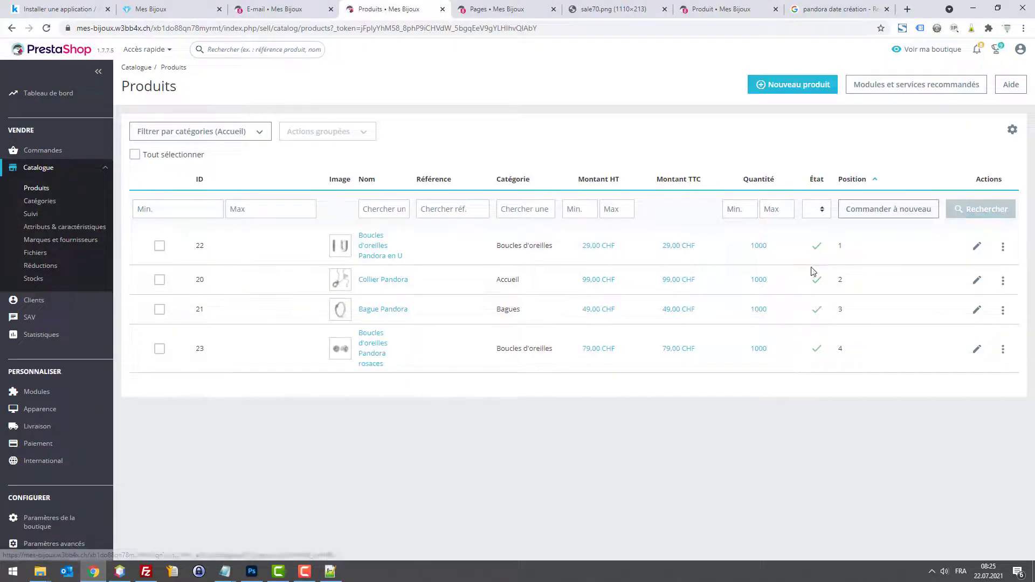
click(977, 248)
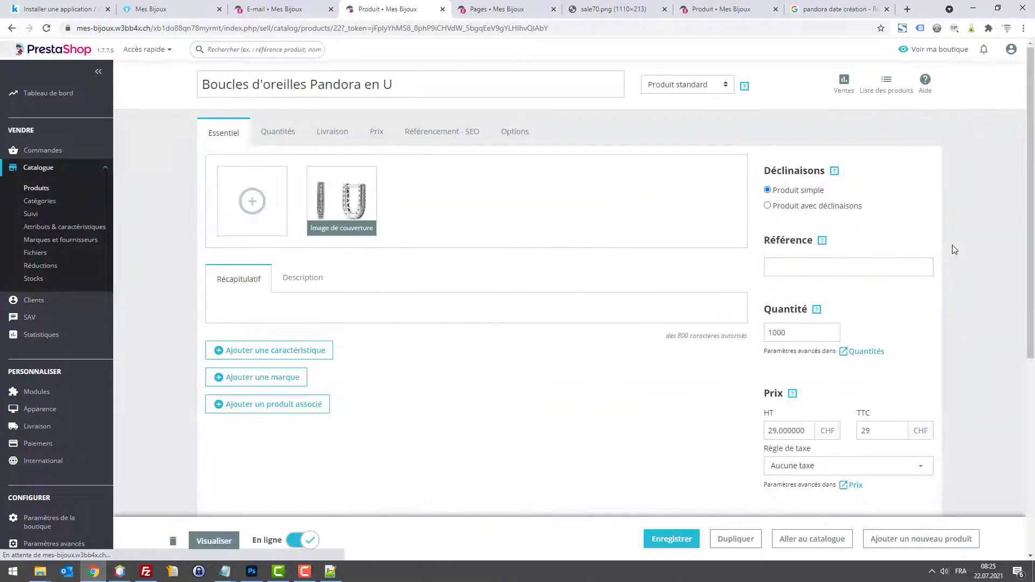
scroll(865, 357, down, 3)
click(824, 305)
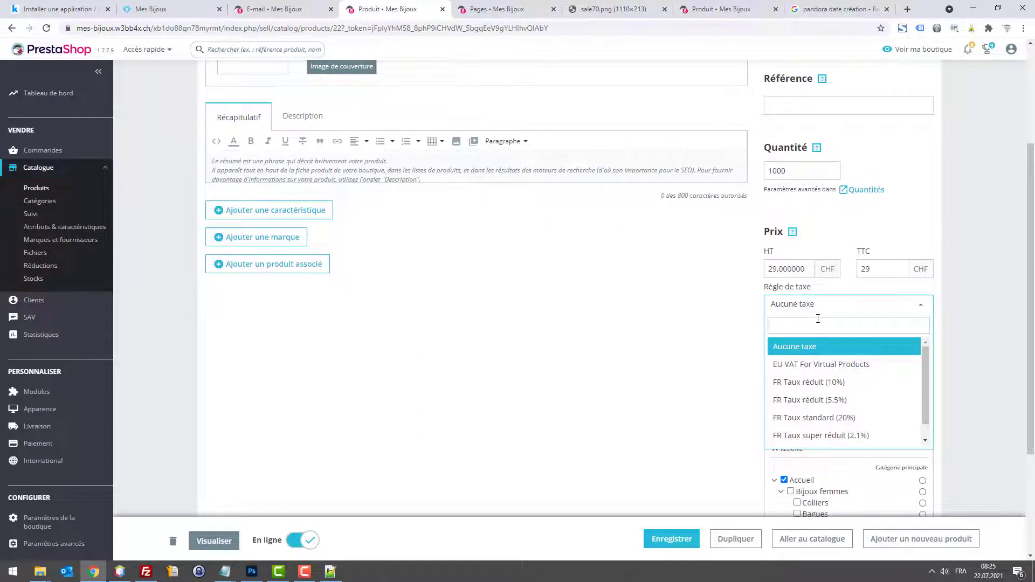
text(ta)
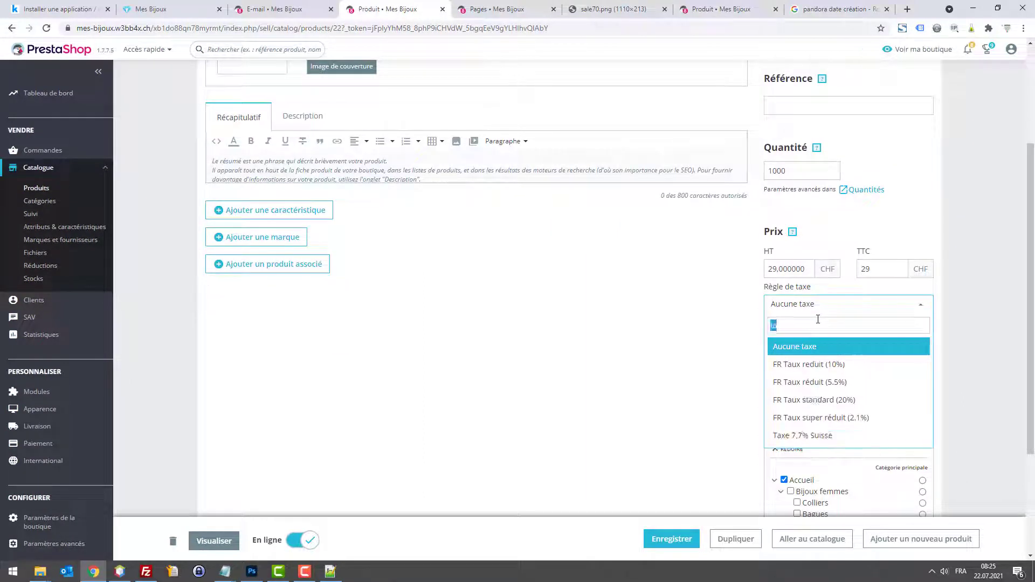
text(7.7)
click(822, 348)
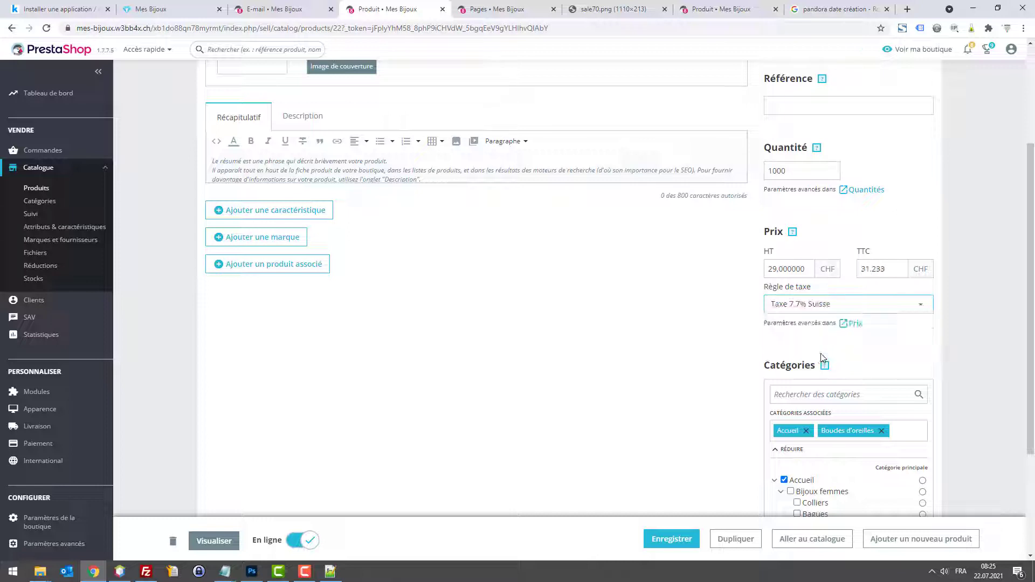
Step: Set the product's tax-included price to 29 CHF and save the product
double_click(884, 269)
text(39)
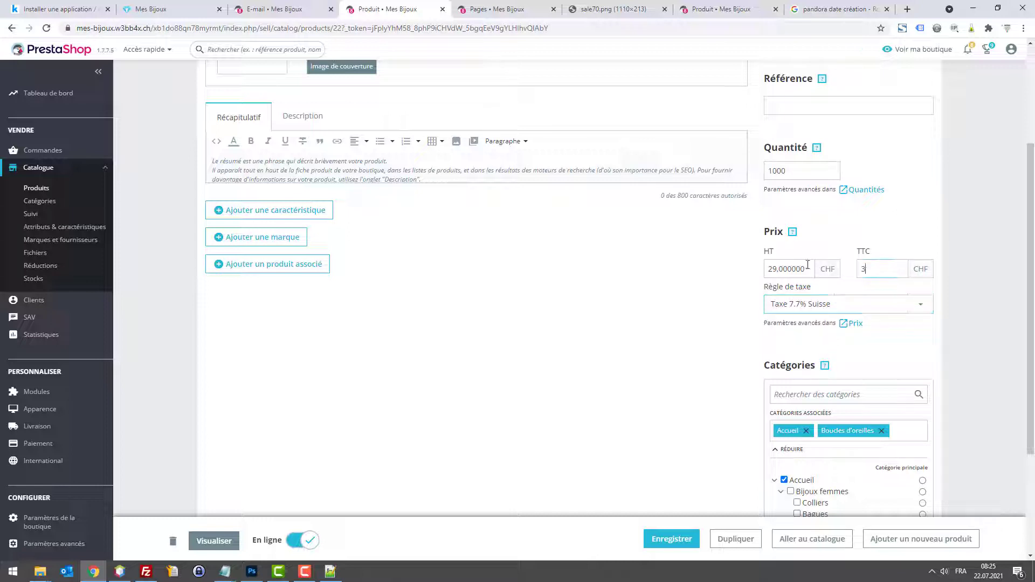
scroll(895, 302, down, 1)
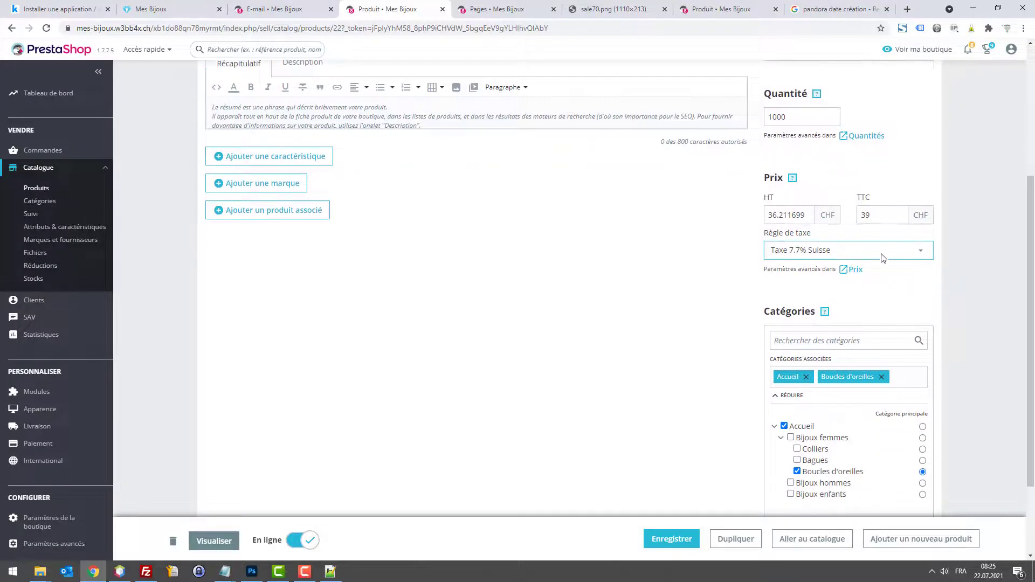
double_click(878, 216)
text(2)
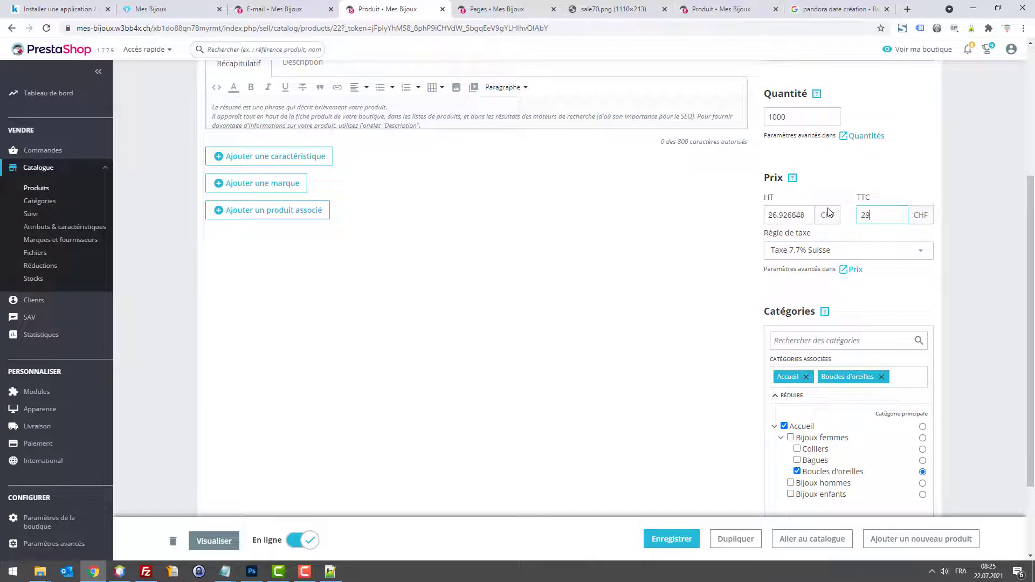
key(Tab)
scroll(968, 282, down, 2)
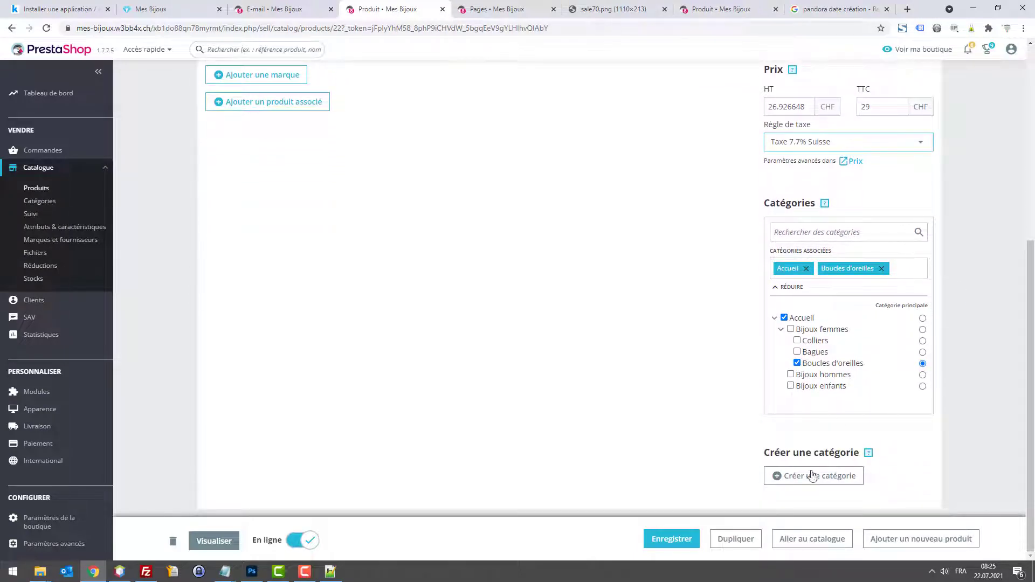
click(677, 536)
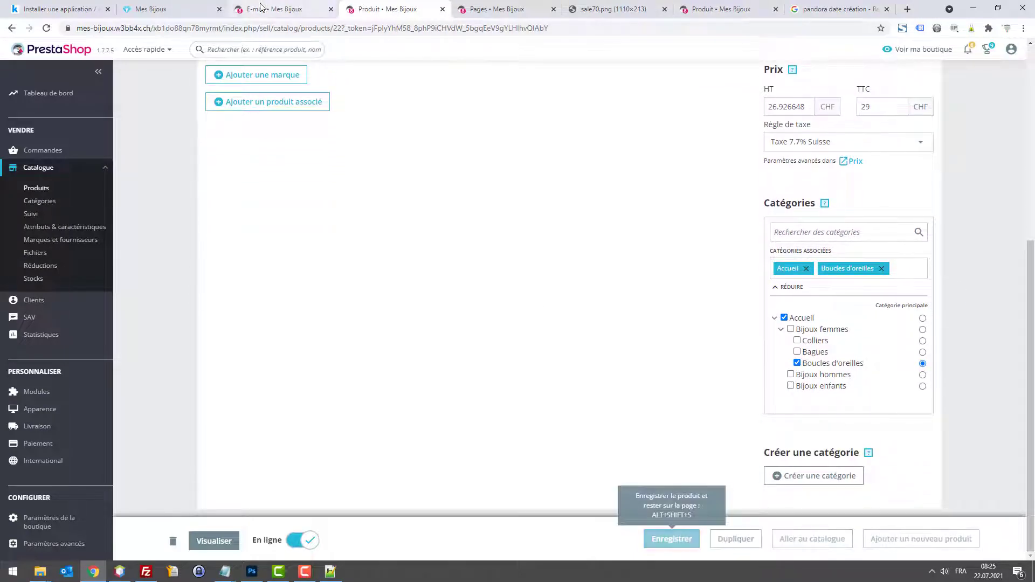
click(162, 8)
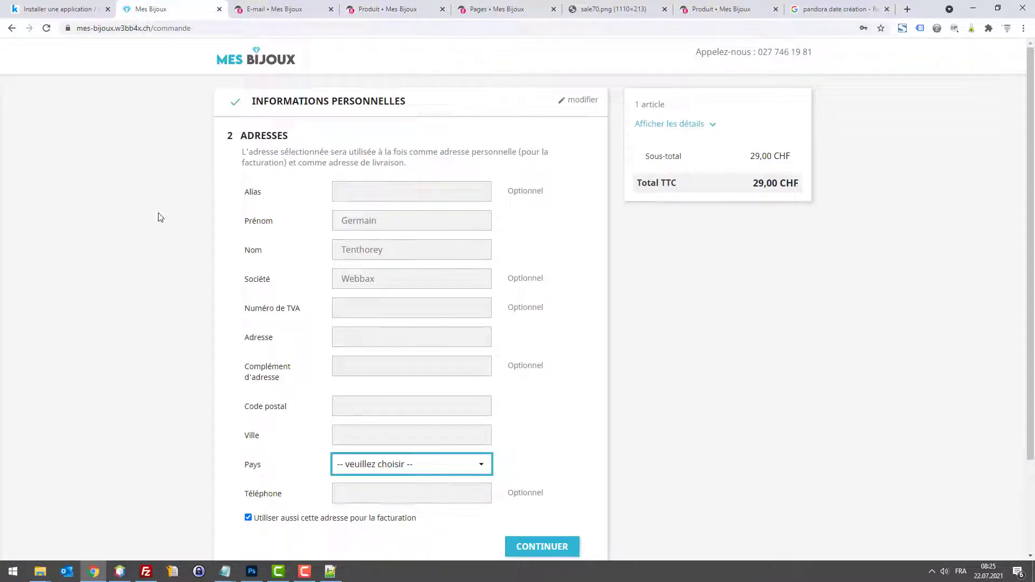
Step: Reload the storefront checkout and confirm Switzerland is the selected country
key(F5)
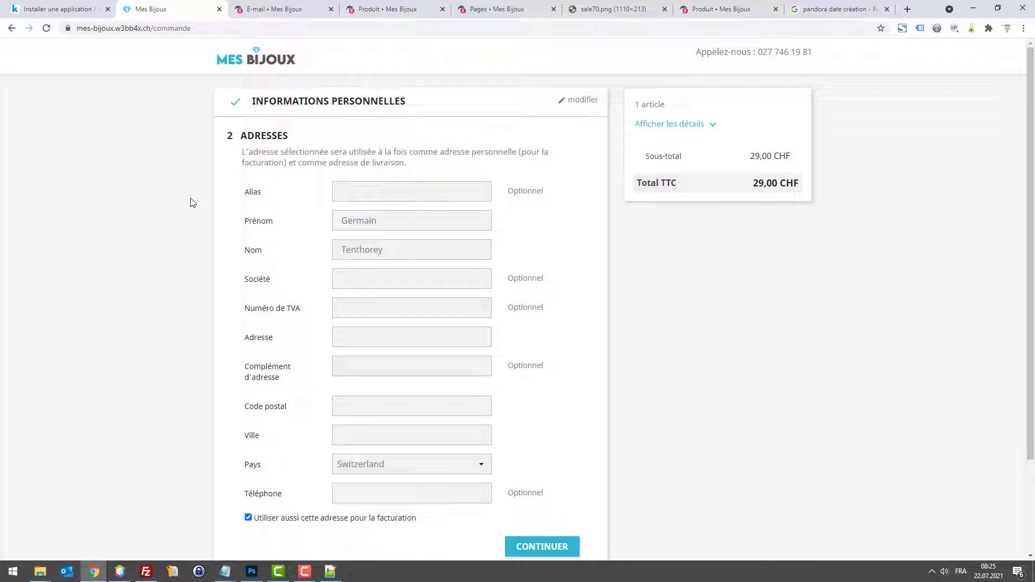
click(418, 472)
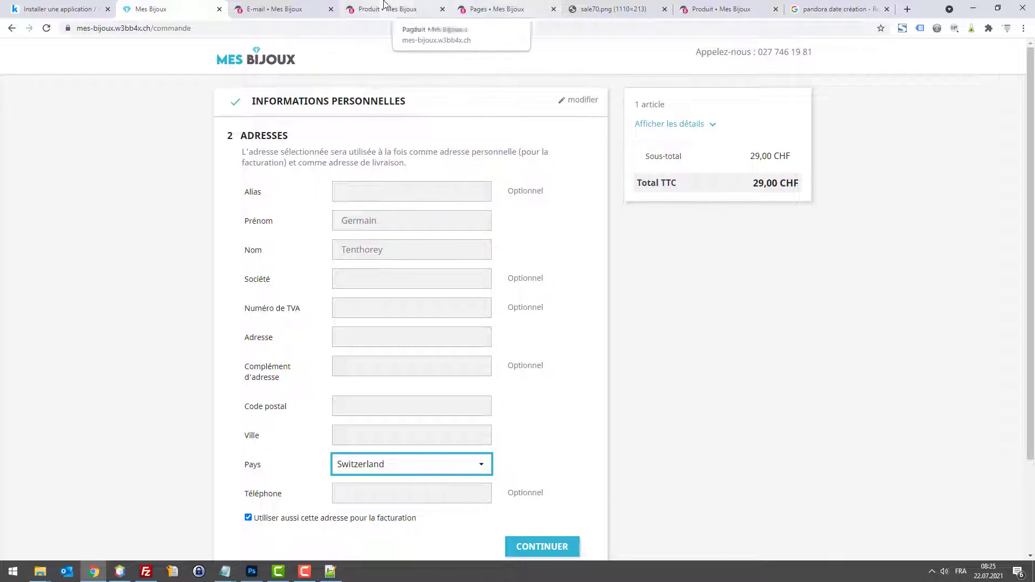
click(408, 7)
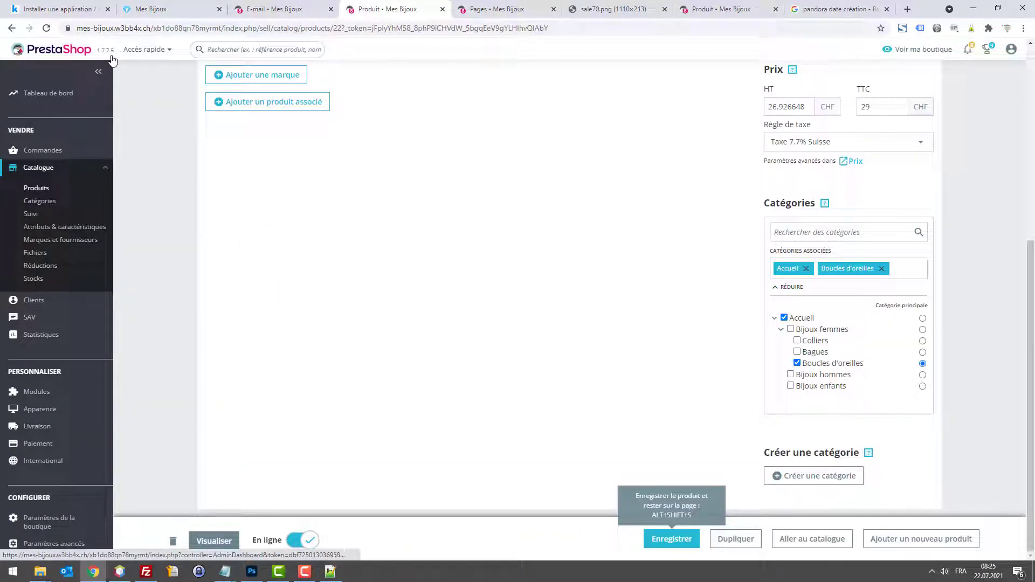
Step: Edit the Switzerland country entry, replace its name with a new one, and save
mouse_move(64, 462)
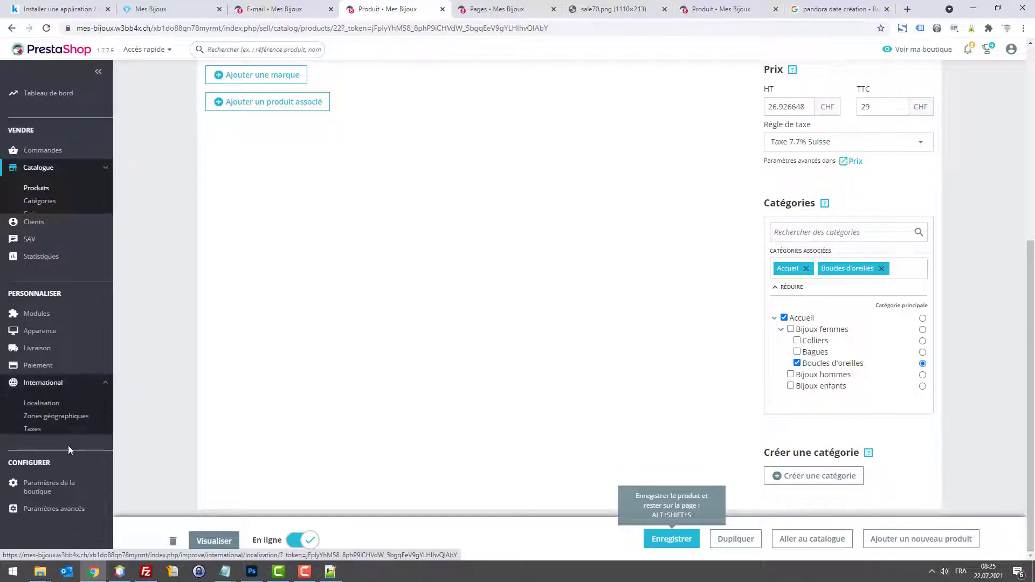
click(56, 406)
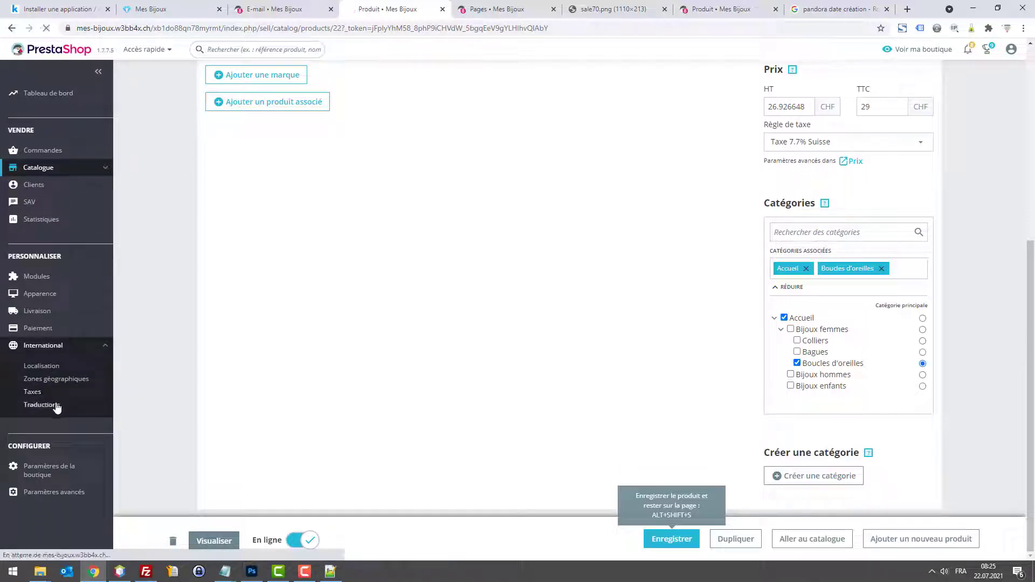
click(33, 381)
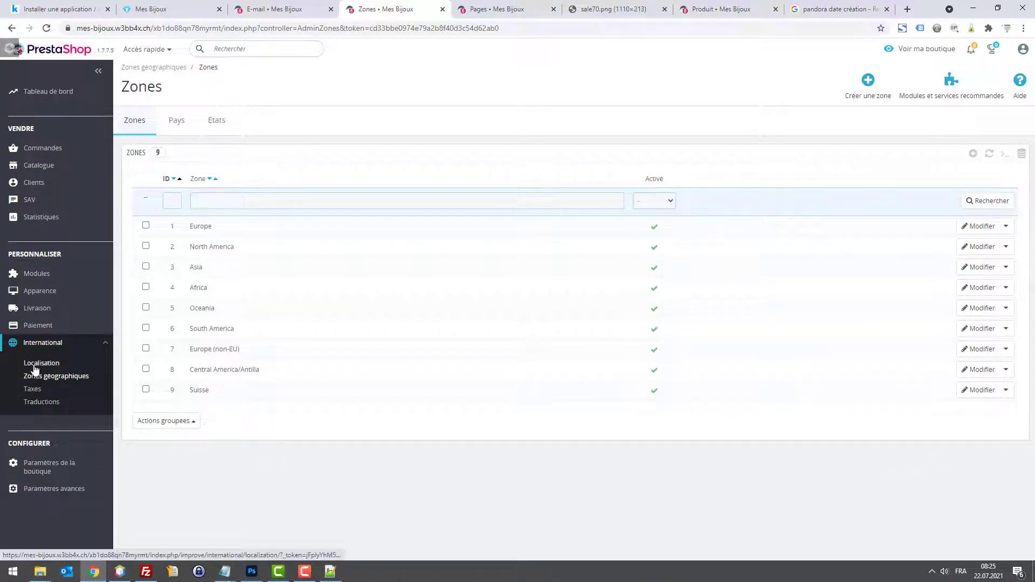
click(34, 364)
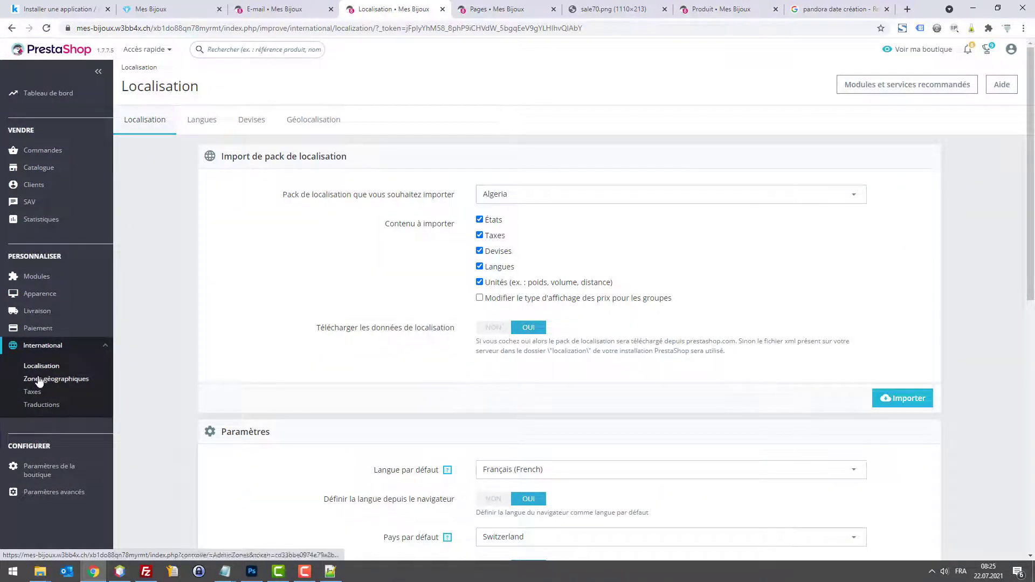
click(42, 379)
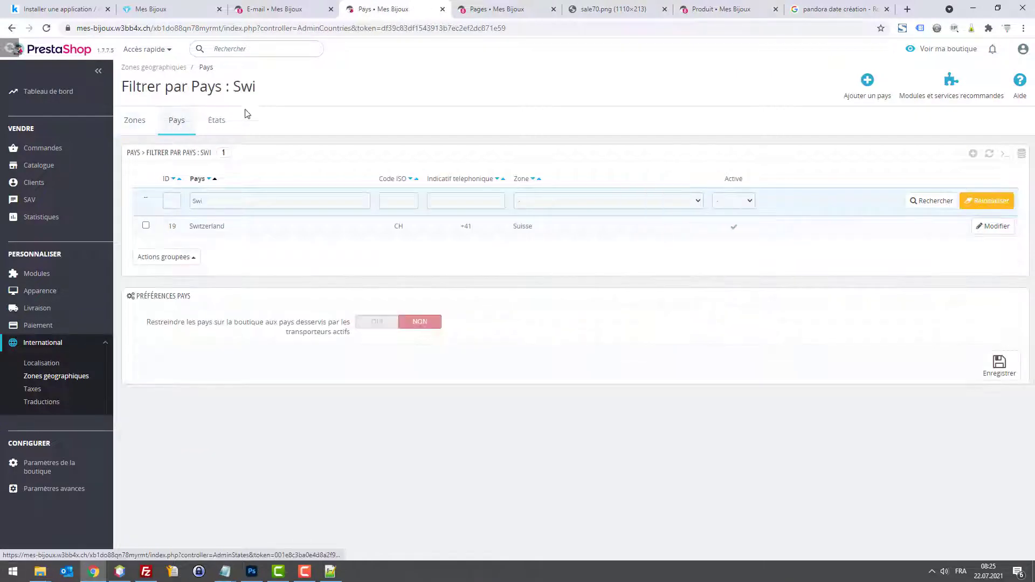
click(982, 227)
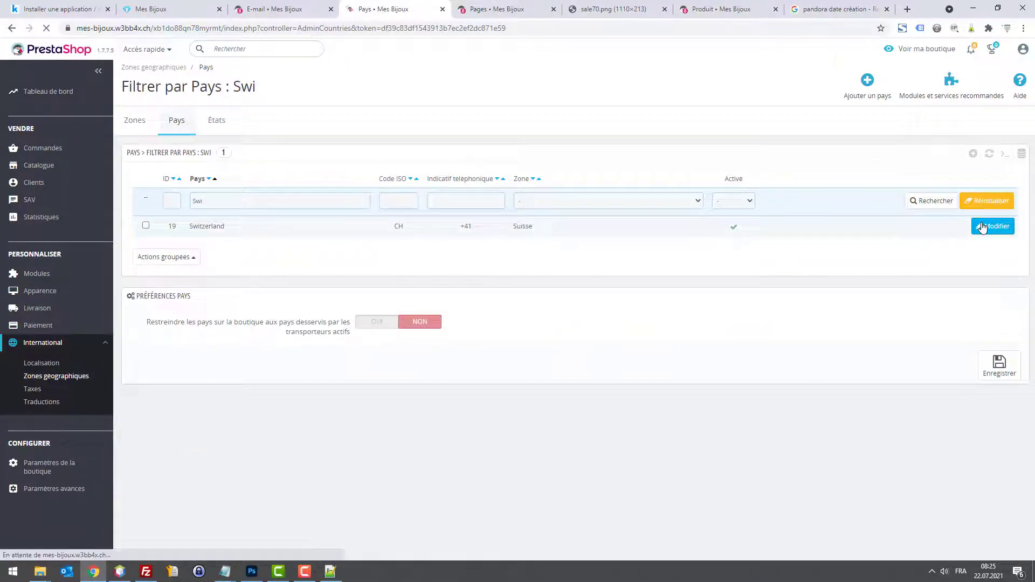
drag(587, 179, 208, 171)
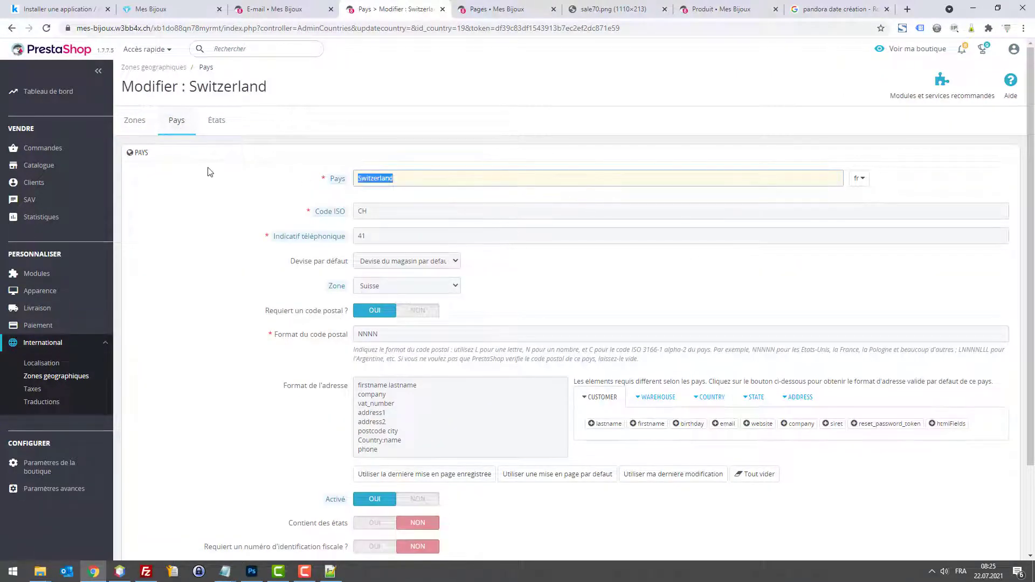
text(Suisse)
scroll(866, 430, down, 2)
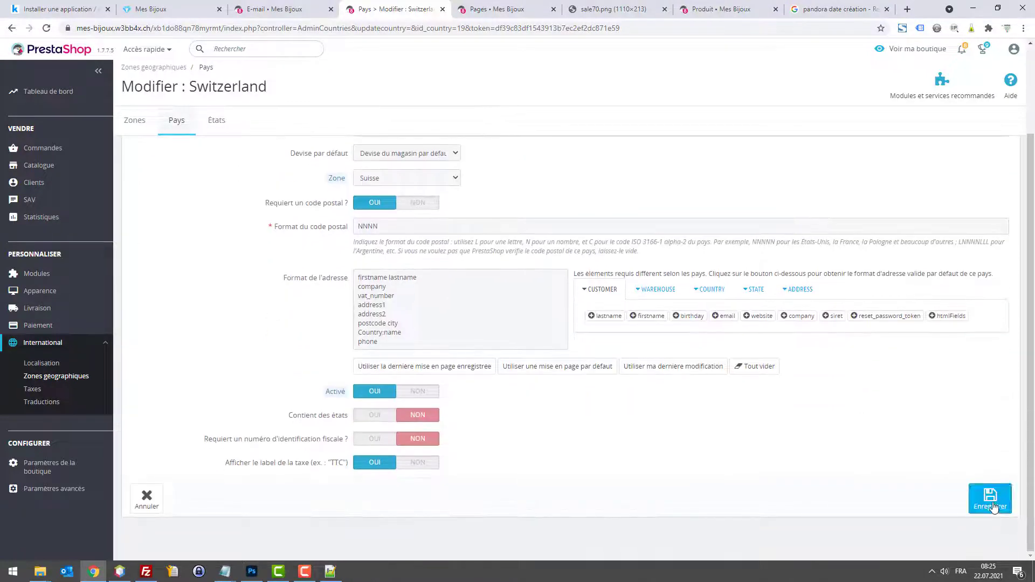
click(990, 497)
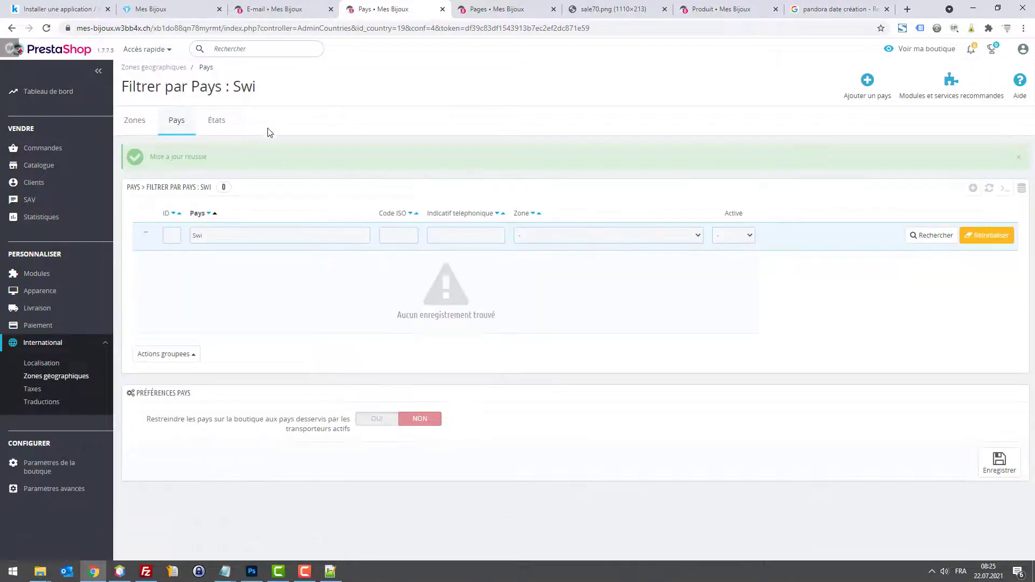
Step: Reload the checkout and fill the address with company Webbax and city Fully
click(172, 7)
key(F5)
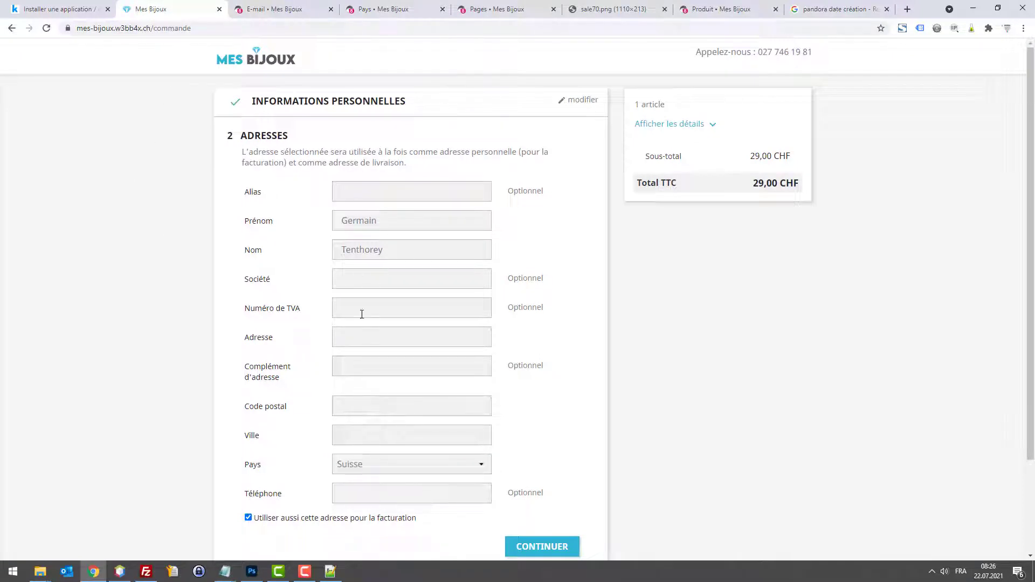
click(352, 279)
text(Webbax)
click(366, 345)
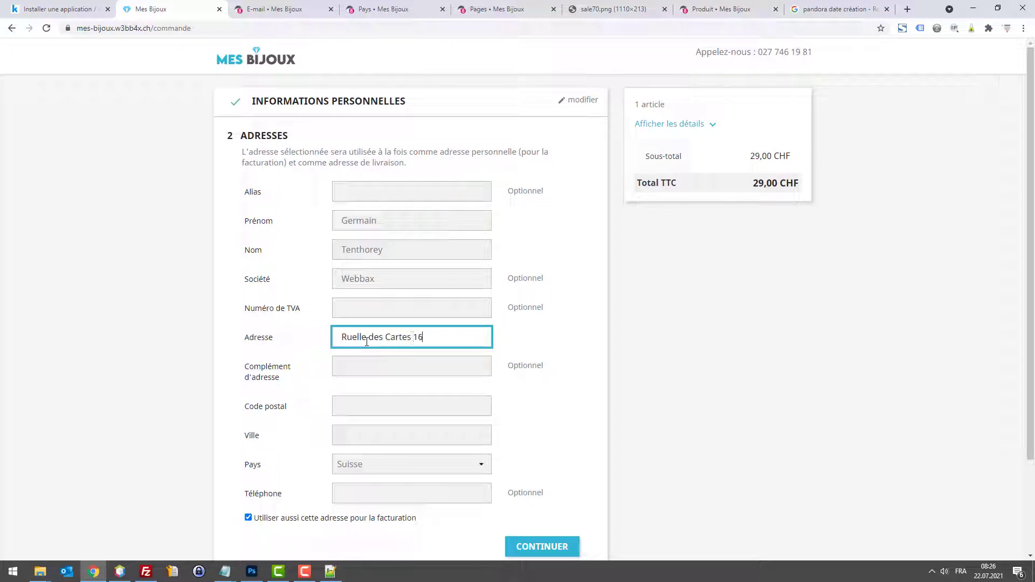
key(Tab)
key(Tab)
key(Tab)
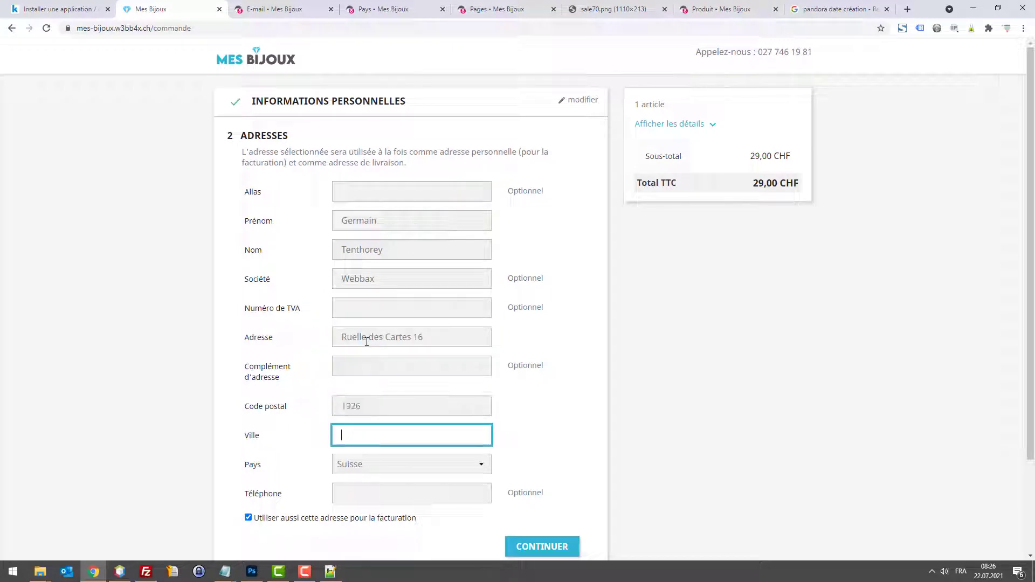
text(Fully)
key(Tab)
key(Tab)
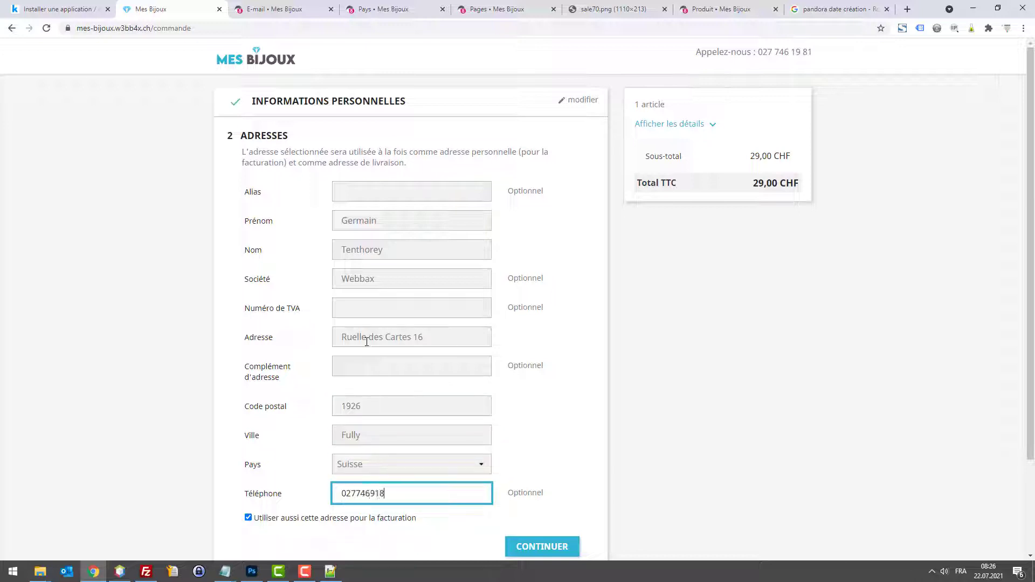
Step: Correct the phone number and continue the checkout to the delivery step
click(364, 493)
drag(369, 494, 454, 488)
text(198)
scroll(533, 490, down, 3)
click(542, 432)
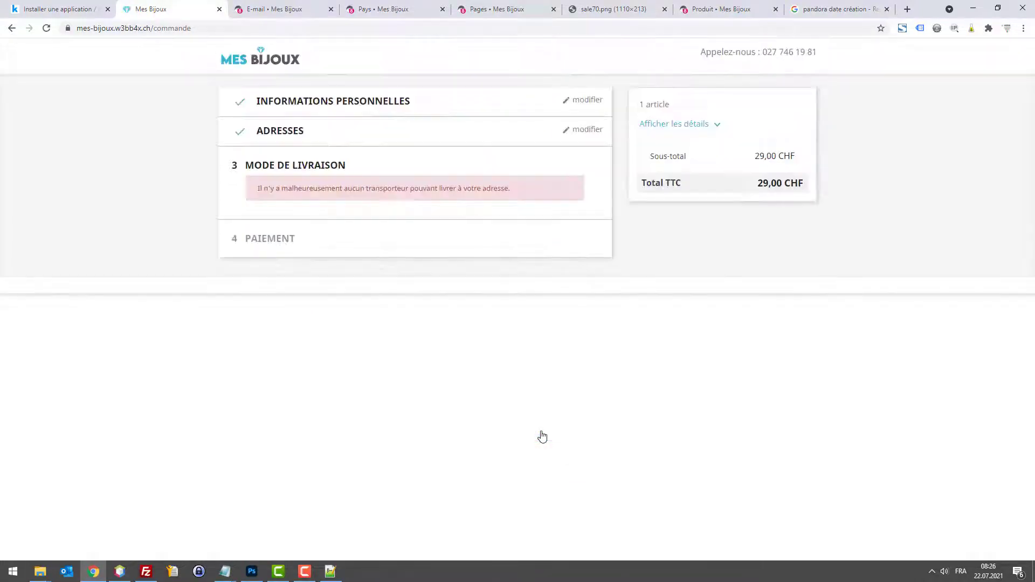
Step: Delete all four existing carriers using bulk actions
click(279, 10)
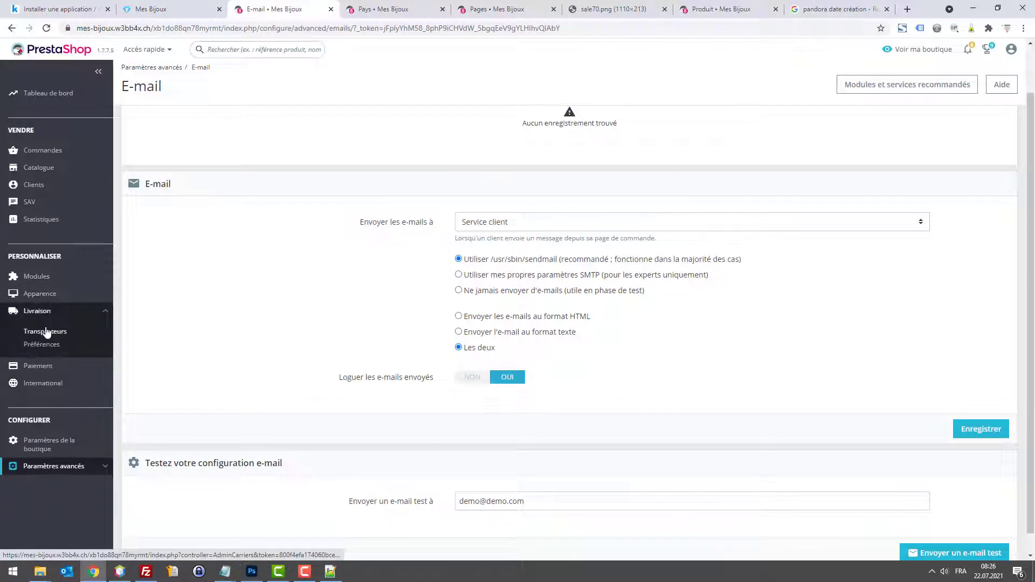
click(46, 328)
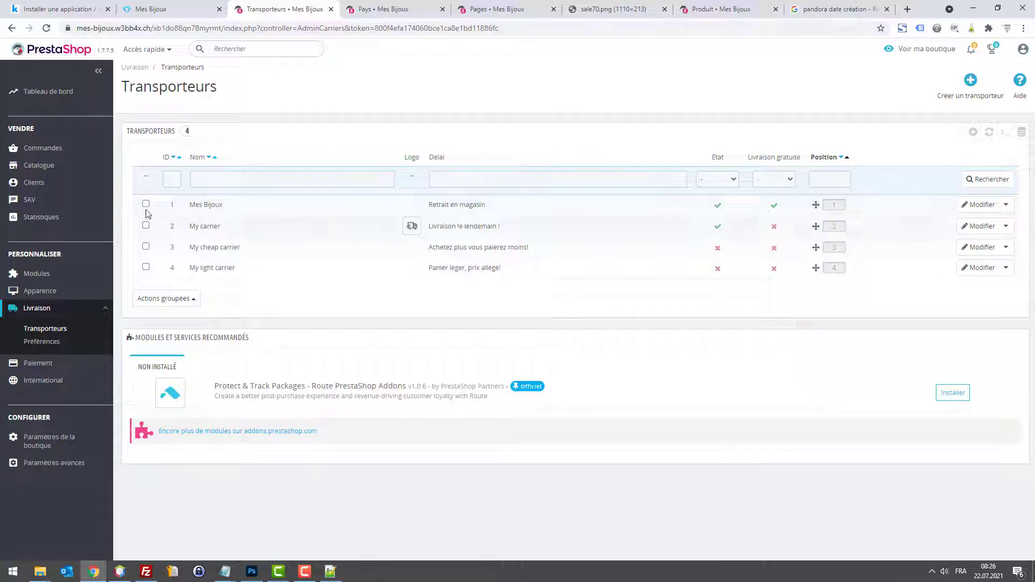
click(163, 298)
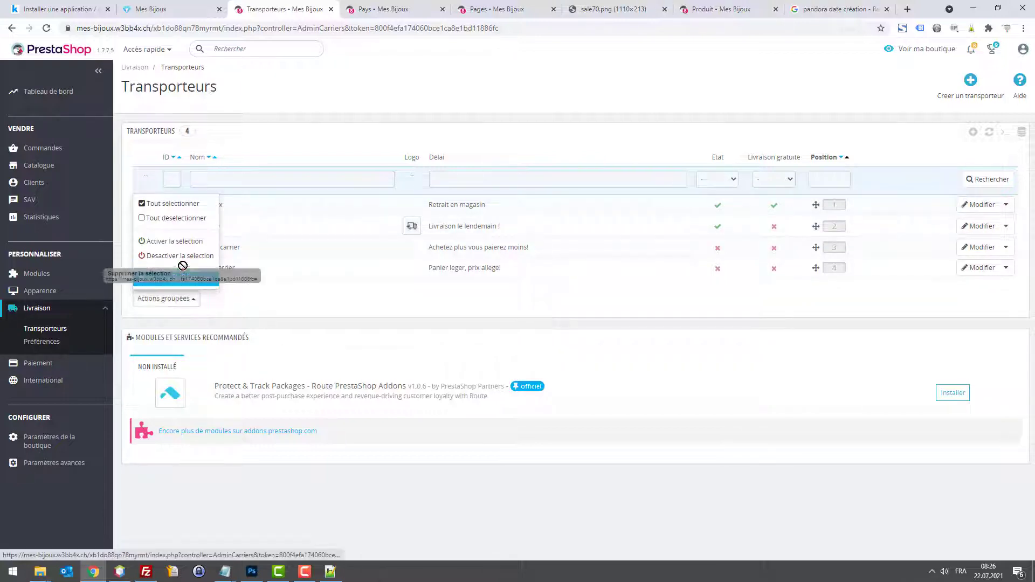
click(170, 203)
click(171, 301)
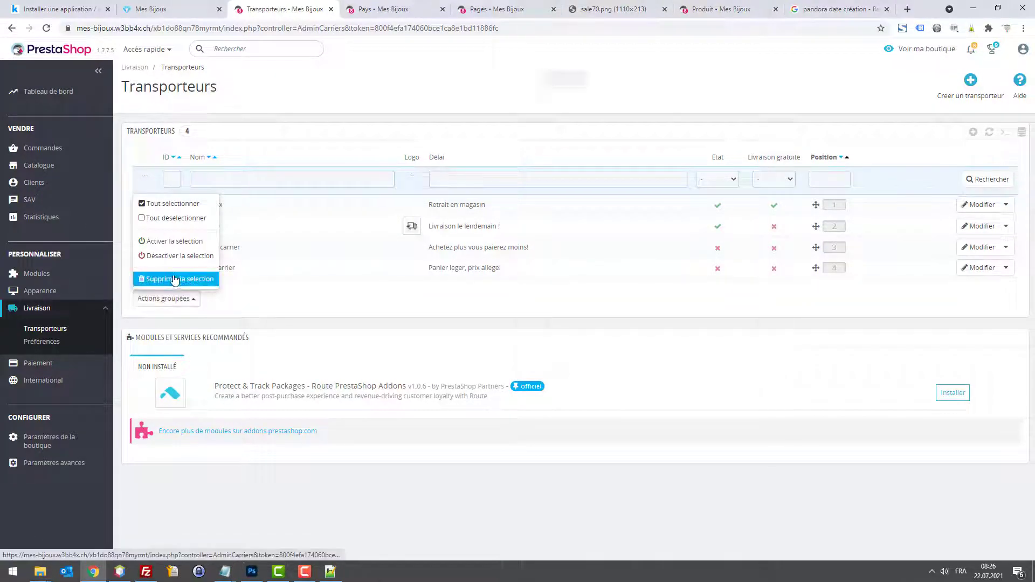
click(161, 277)
click(565, 80)
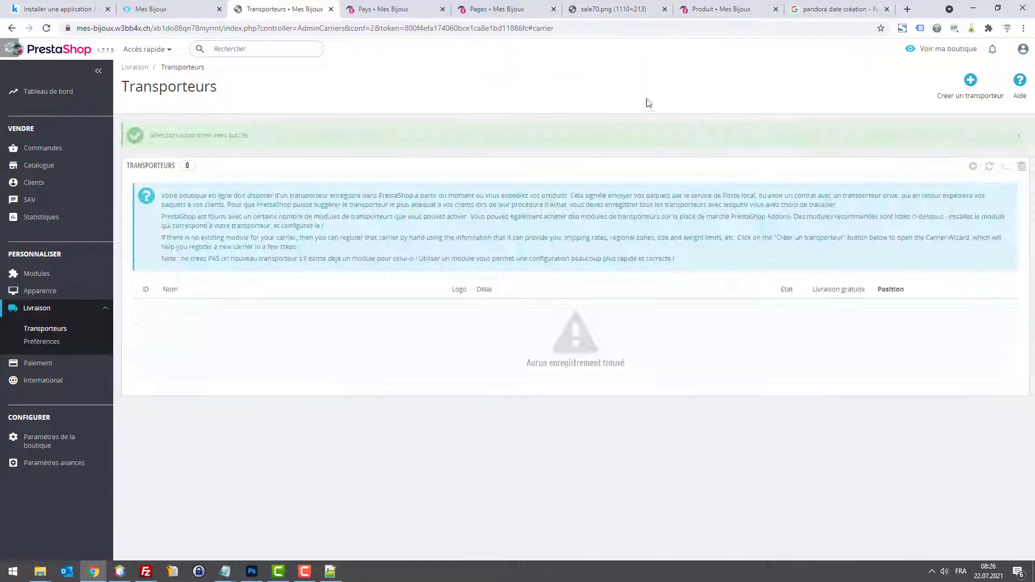
Step: Start a new carrier named Poste Suisse with a 1 à 3 jours delivery delay
click(959, 82)
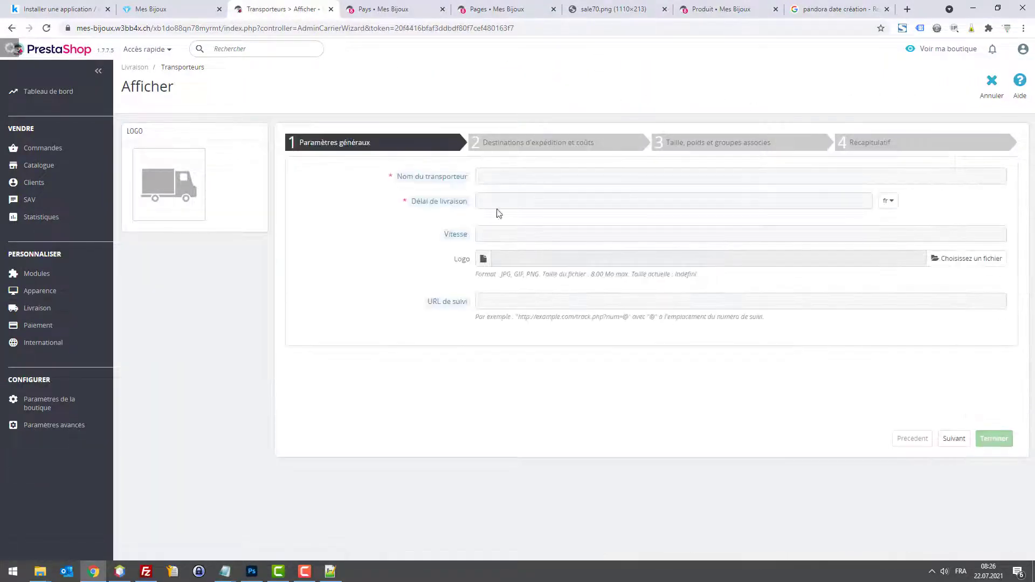
click(536, 179)
text(Poste Suisse)
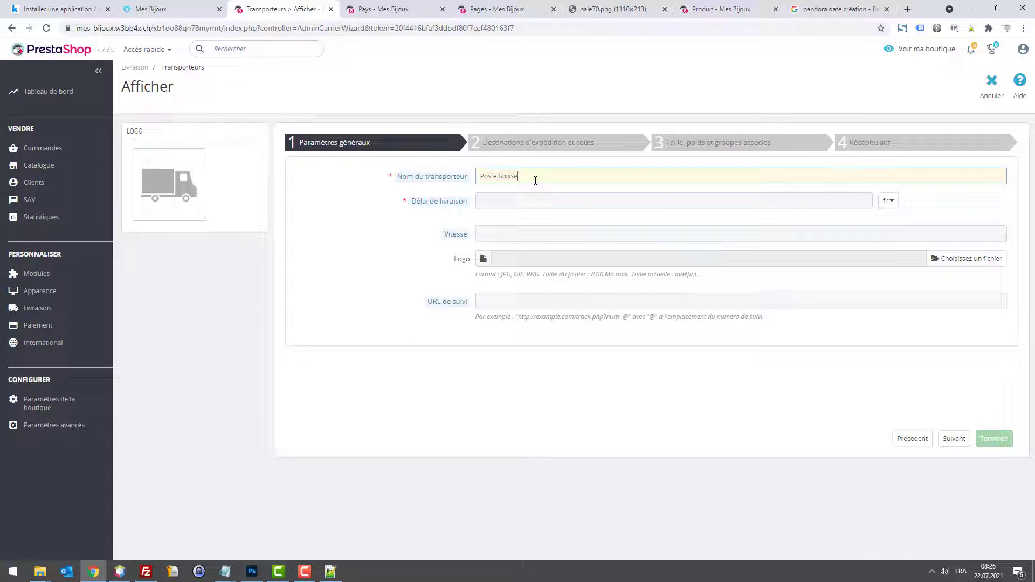
key(Tab)
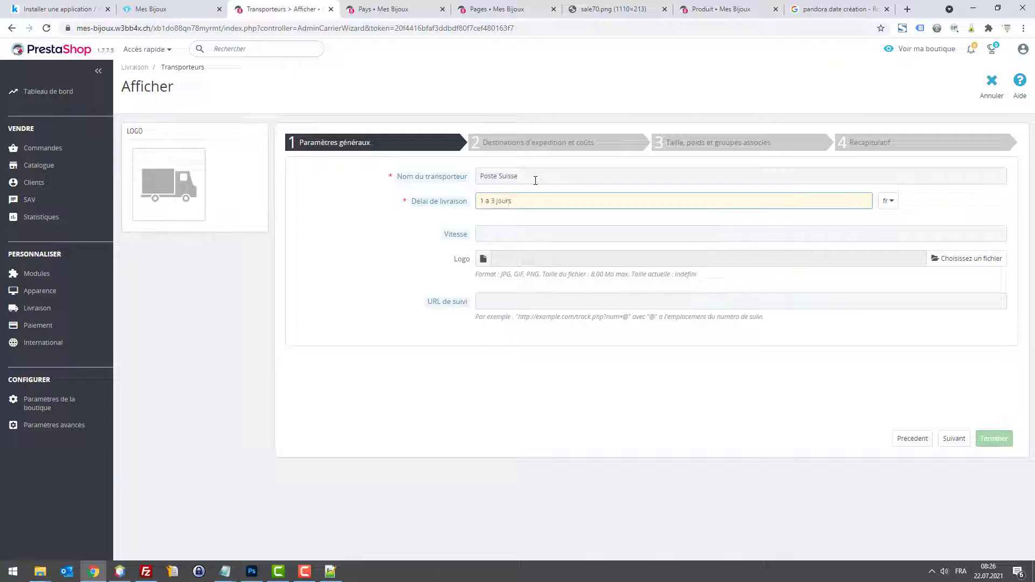
key(ctrl+a)
Step: Create a new white 200 × 30 px document in Photoshop
click(251, 571)
click(32, 7)
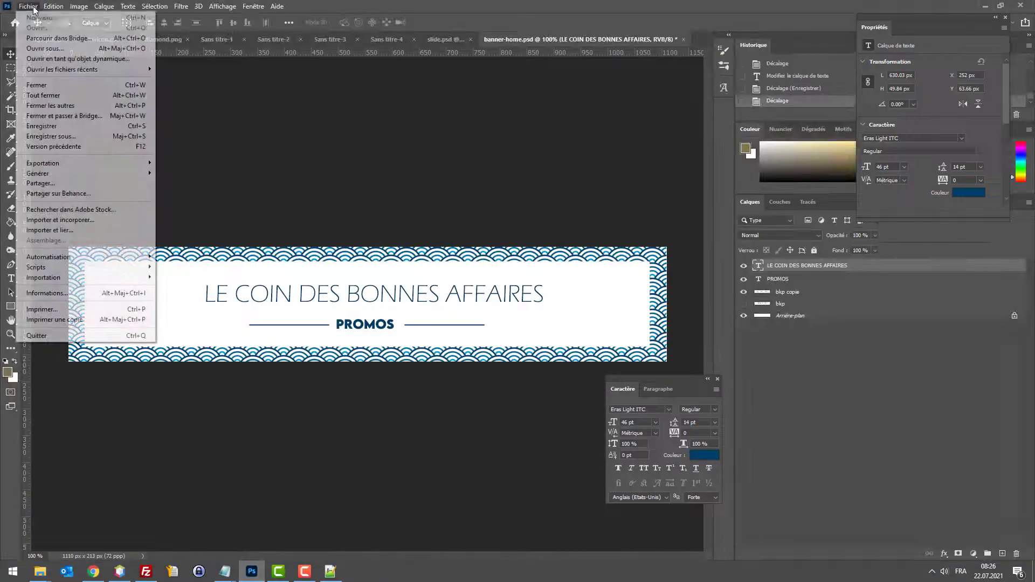
click(39, 18)
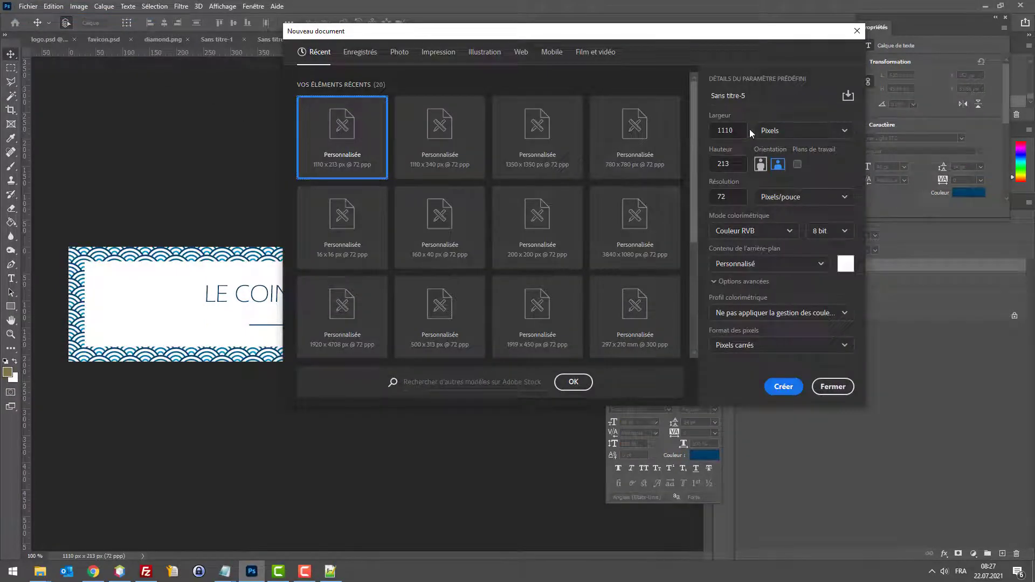
text(100)
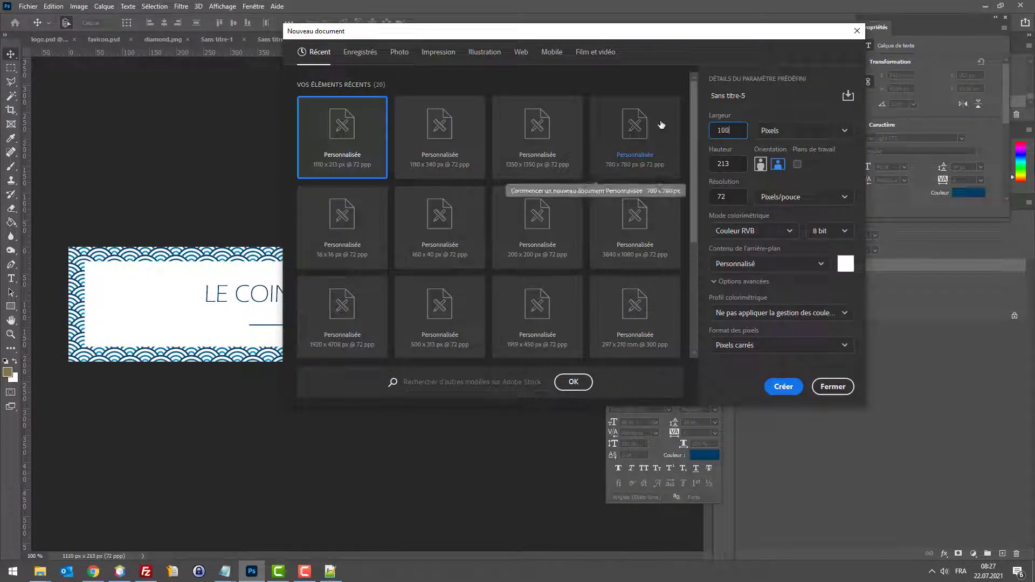
text(200)
key(Tab)
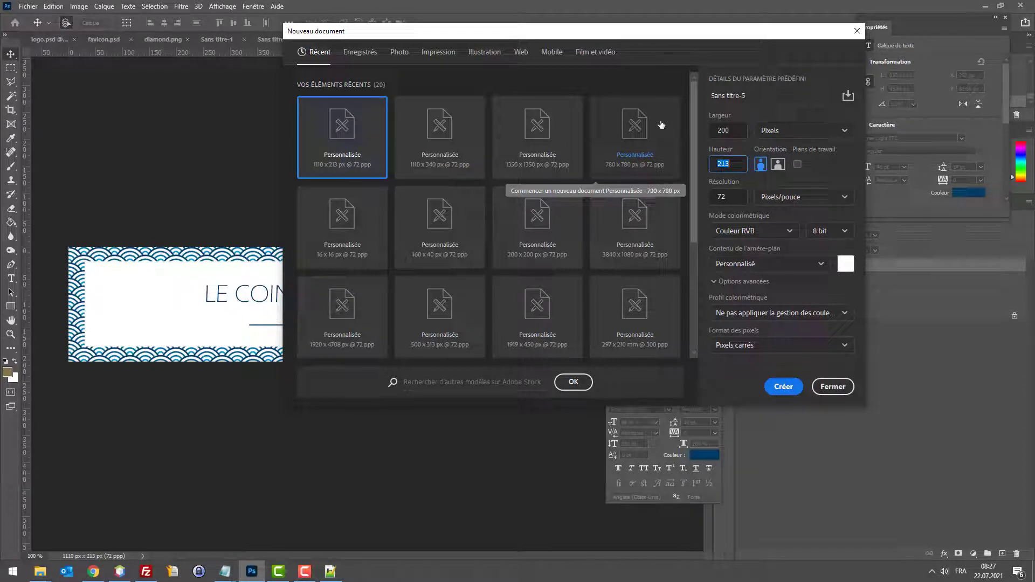
key(Return)
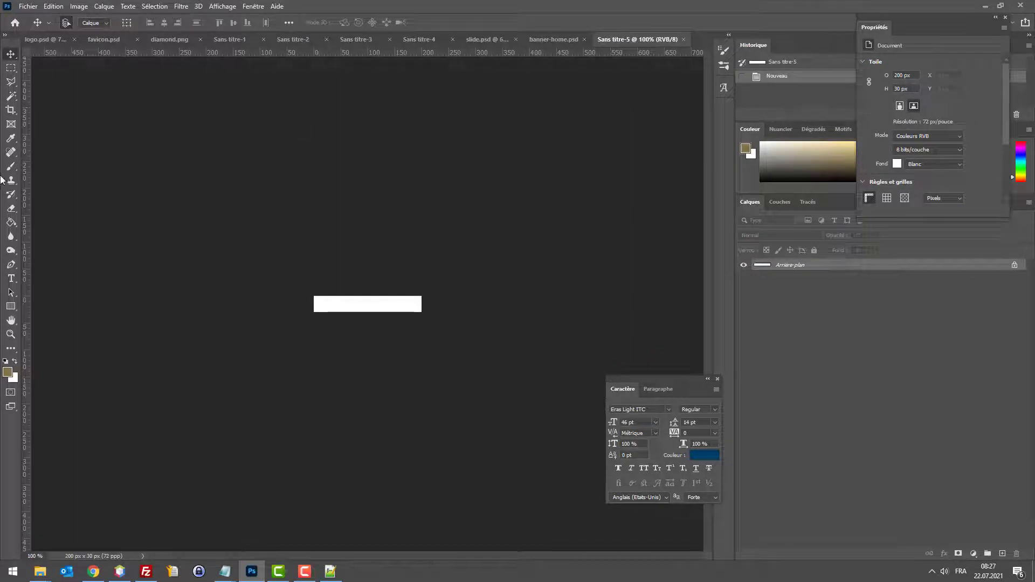
Step: Crop the canvas down to 100 × 42 px
click(11, 109)
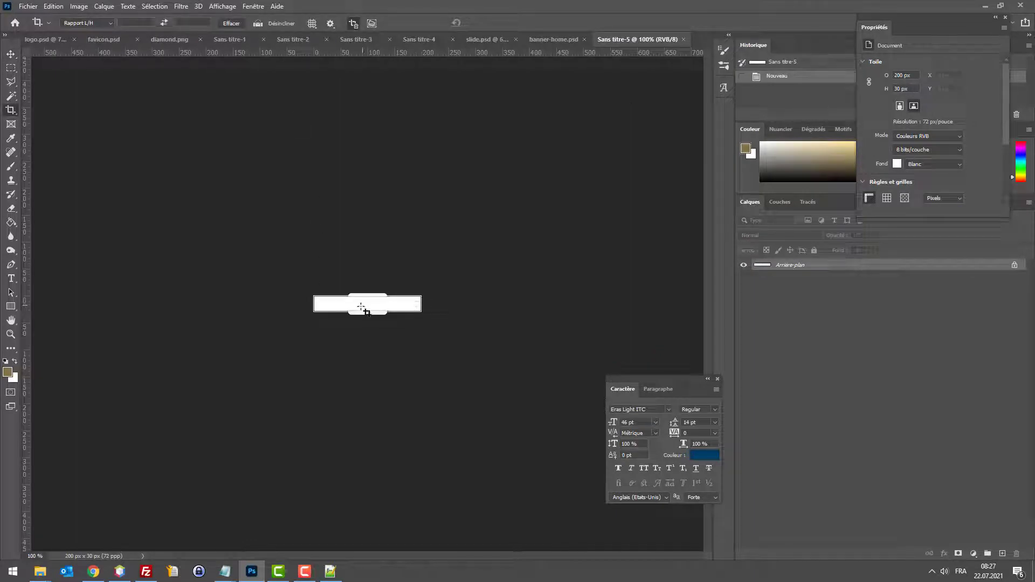
click(27, 7)
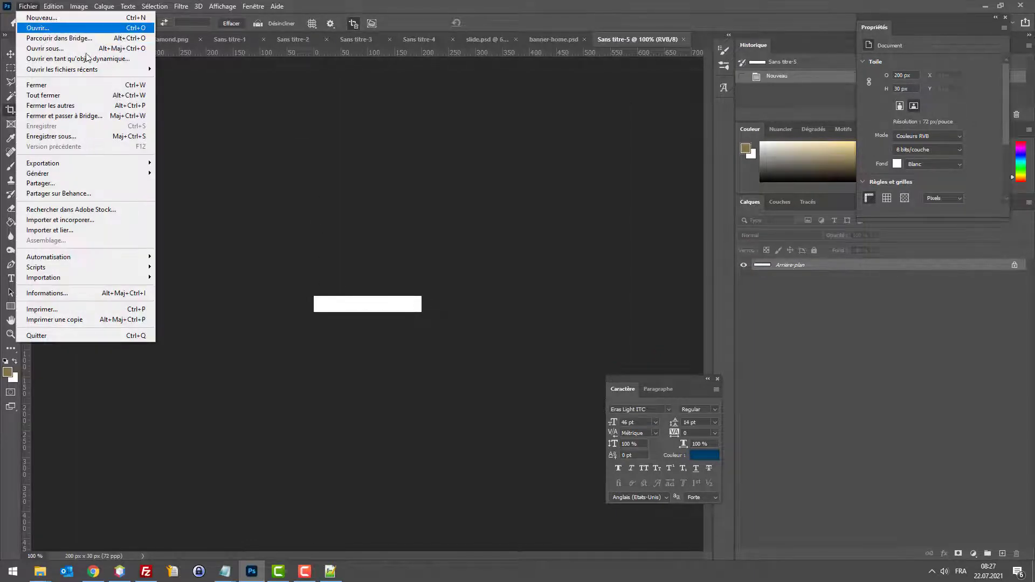
key(Escape)
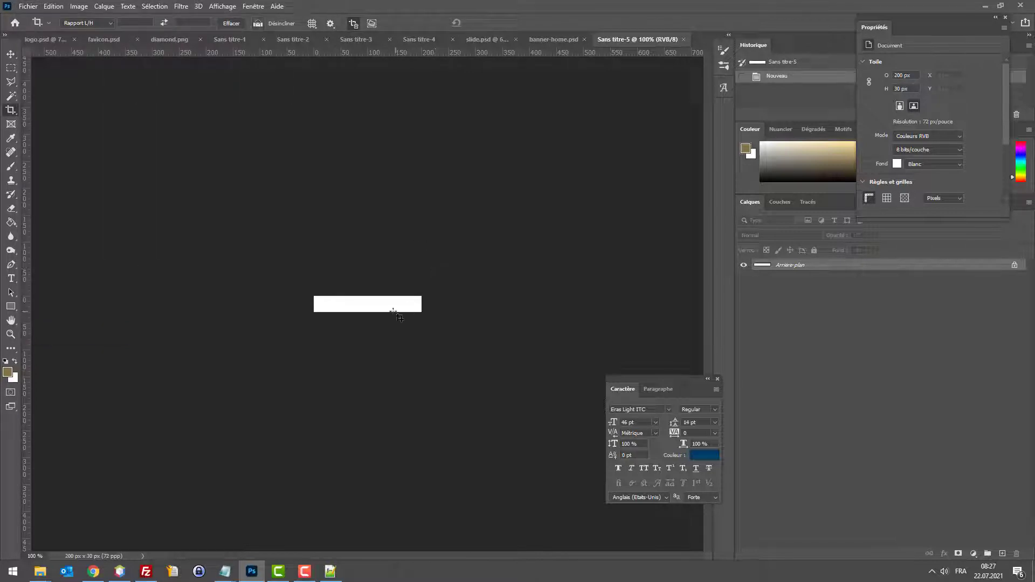
click(11, 110)
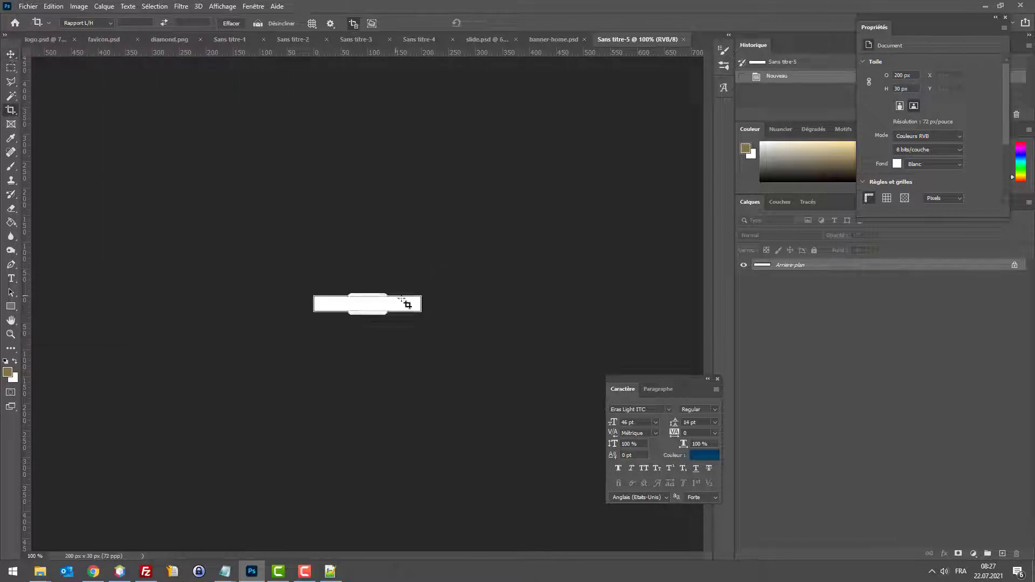
drag(419, 306, 376, 319)
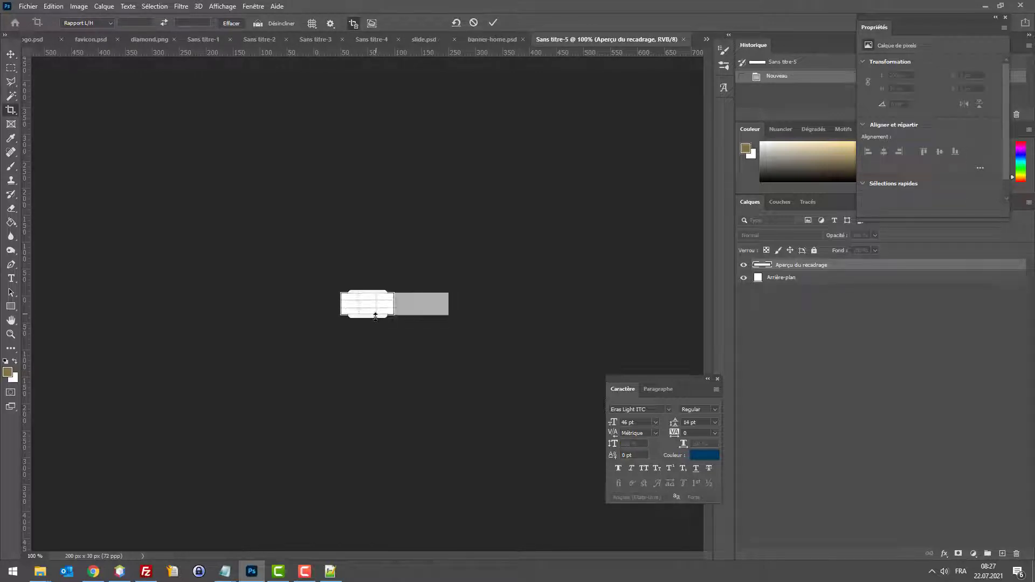
key(Return)
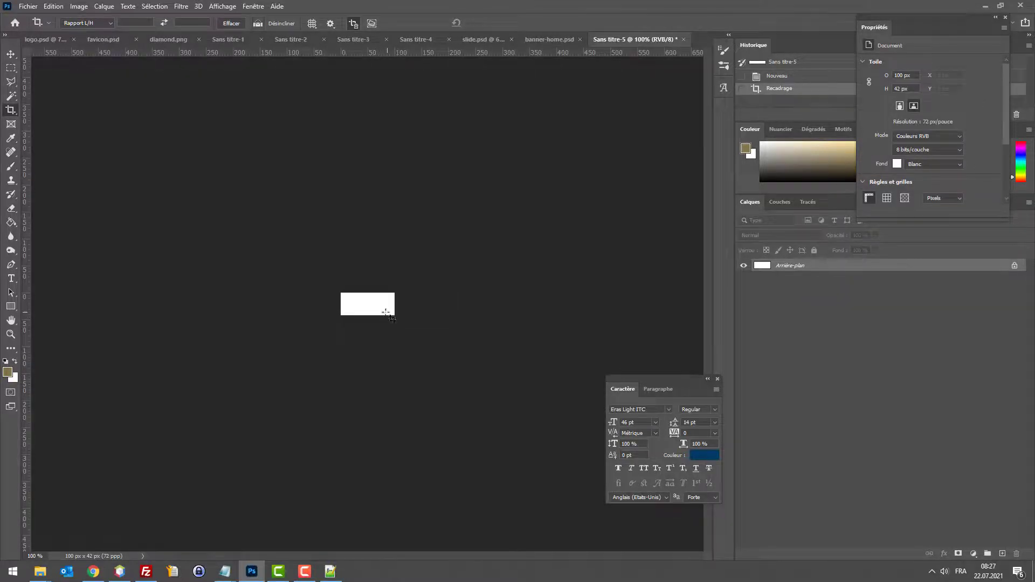
click(93, 571)
Step: Search Google Images for 'logo poste suisse' and copy the yellow La Poste logo
key(ctrl+t)
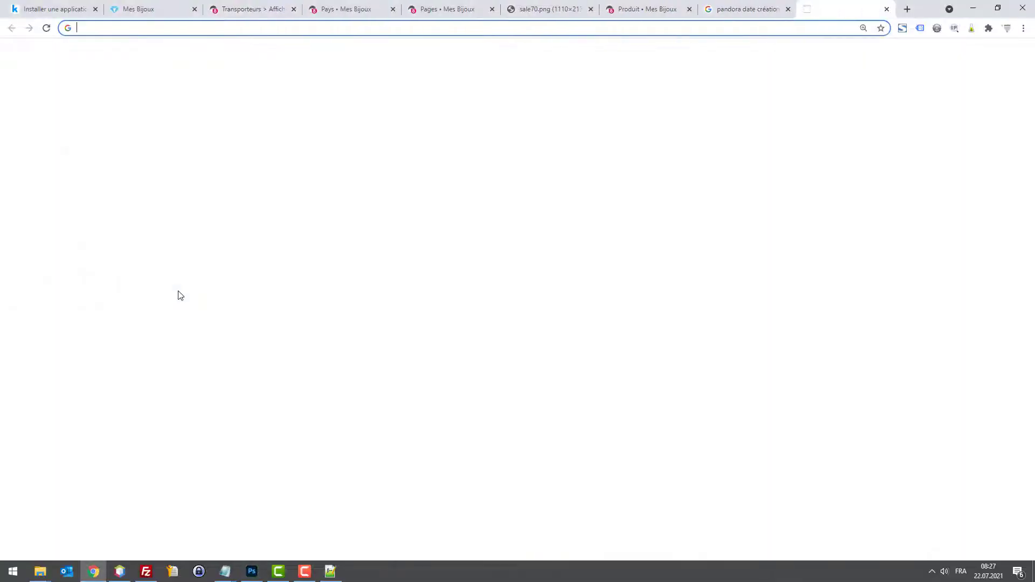
text(logo poste suisse)
key(Return)
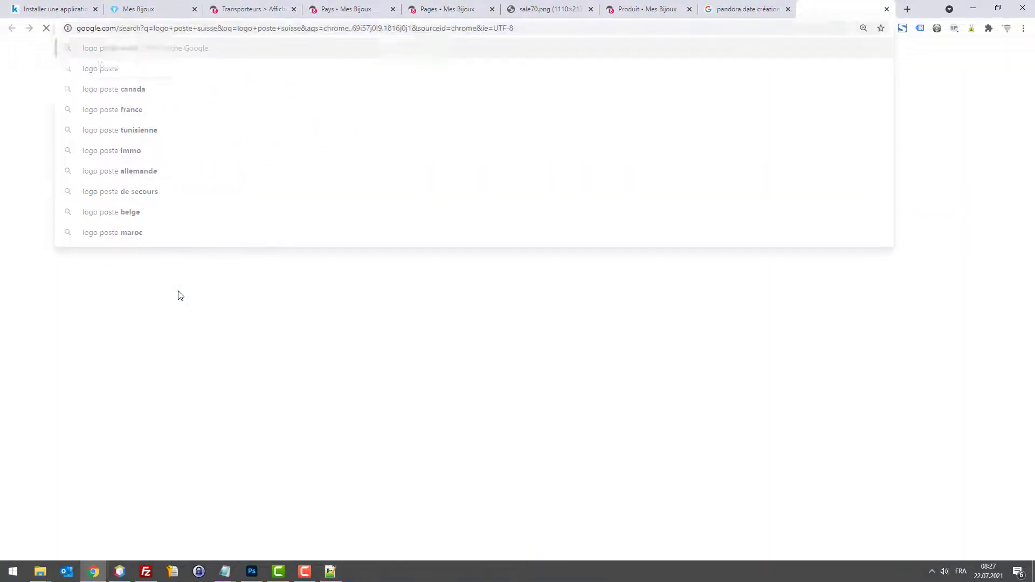
click(145, 97)
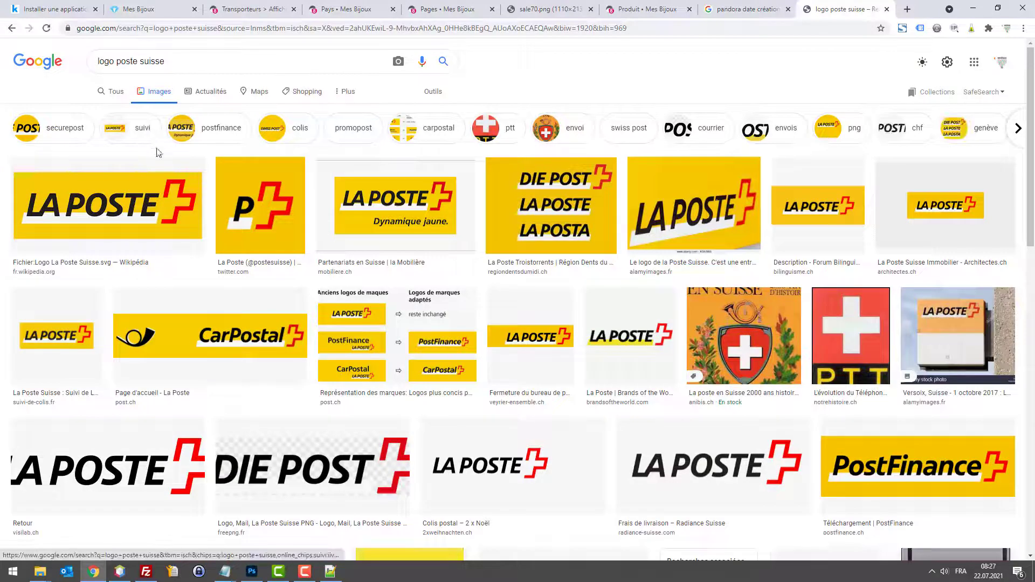
click(145, 189)
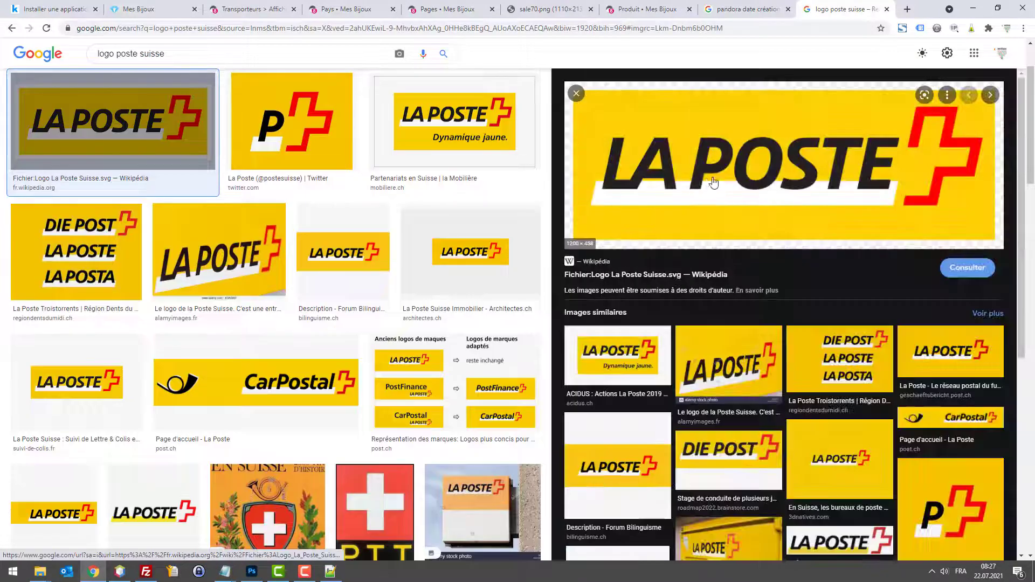
click(343, 251)
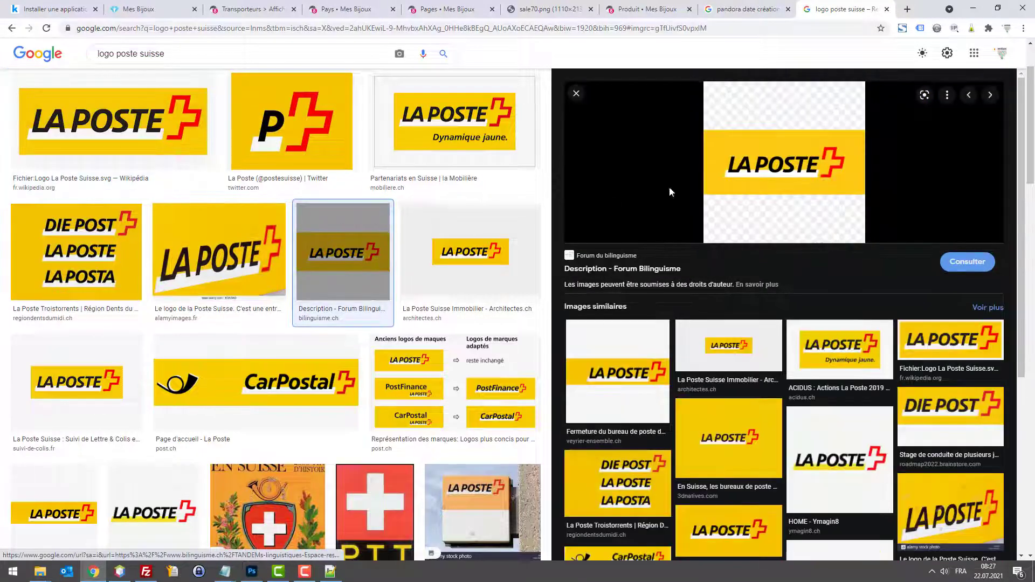
right_click(761, 171)
click(820, 284)
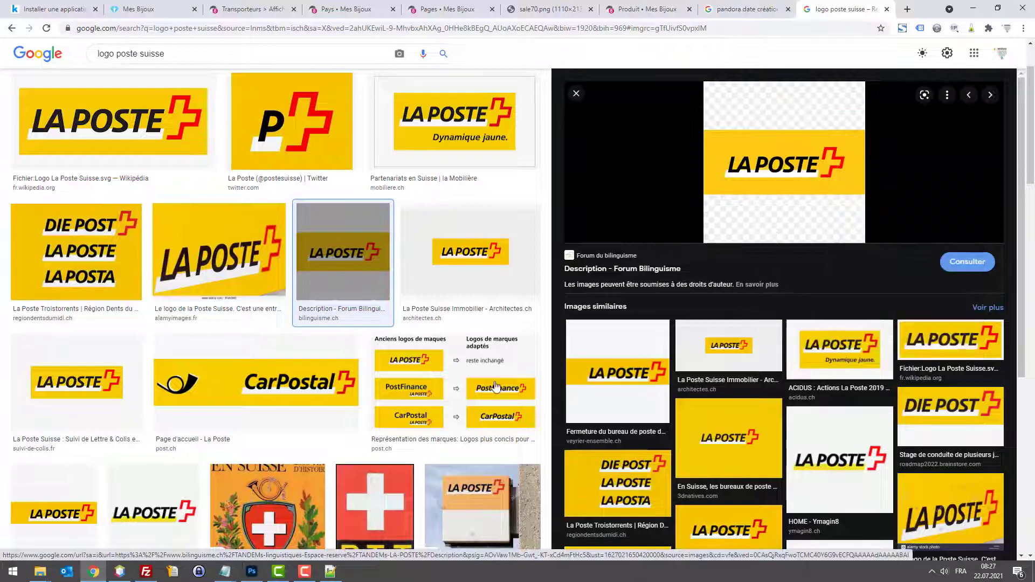
click(251, 571)
Step: Paste the La Poste logo into a new 300 × 300 px document and copy its yellow band
click(28, 7)
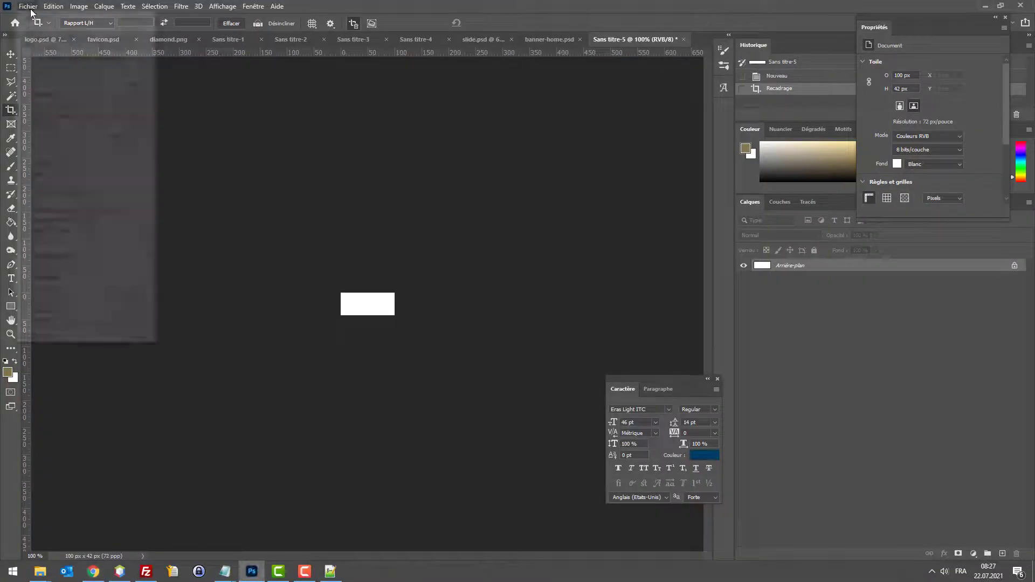
click(55, 20)
key(Return)
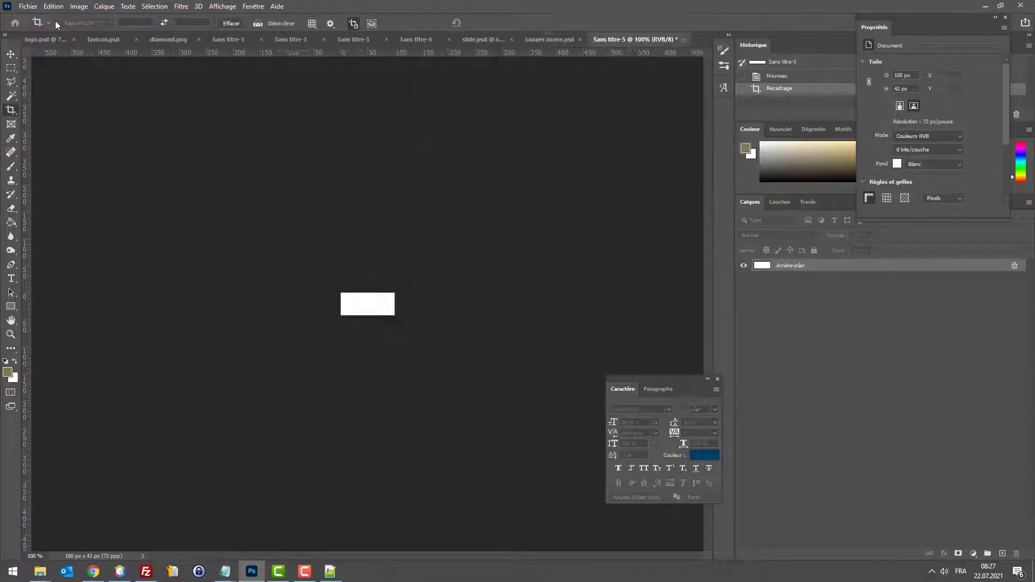
key(ctrl+v)
click(10, 69)
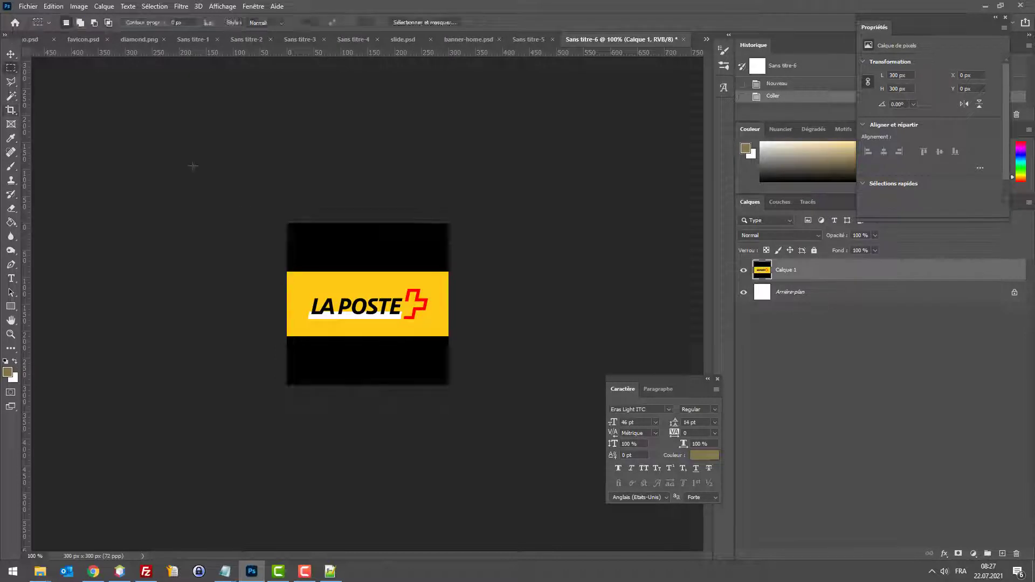
drag(284, 272, 452, 335)
key(ctrl+c)
Step: Paste the yellow band into the 100 × 42 px canvas and scale it down to fit
click(528, 40)
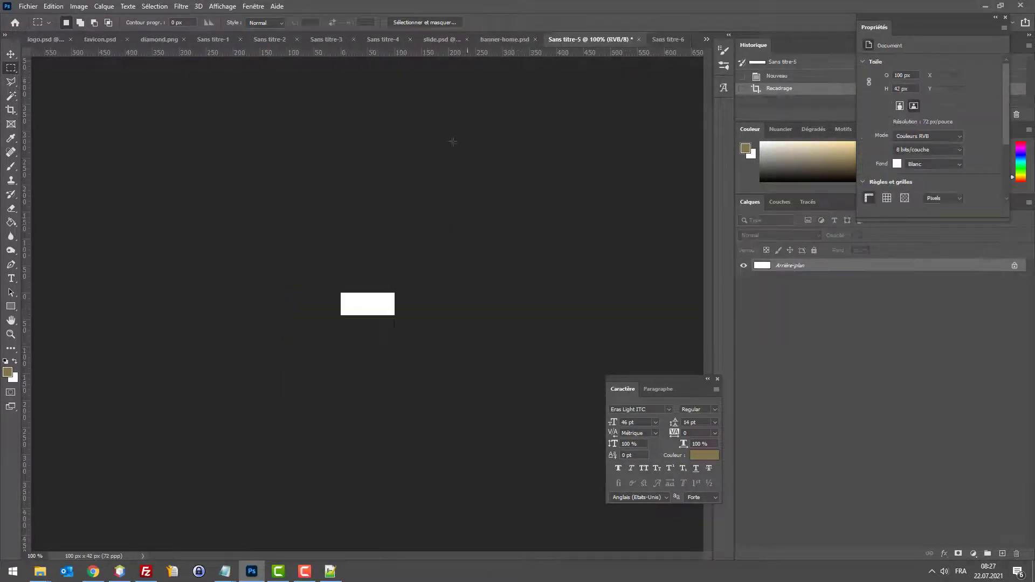
key(ctrl+v)
key(ctrl+t)
drag(507, 364, 400, 321)
key(Return)
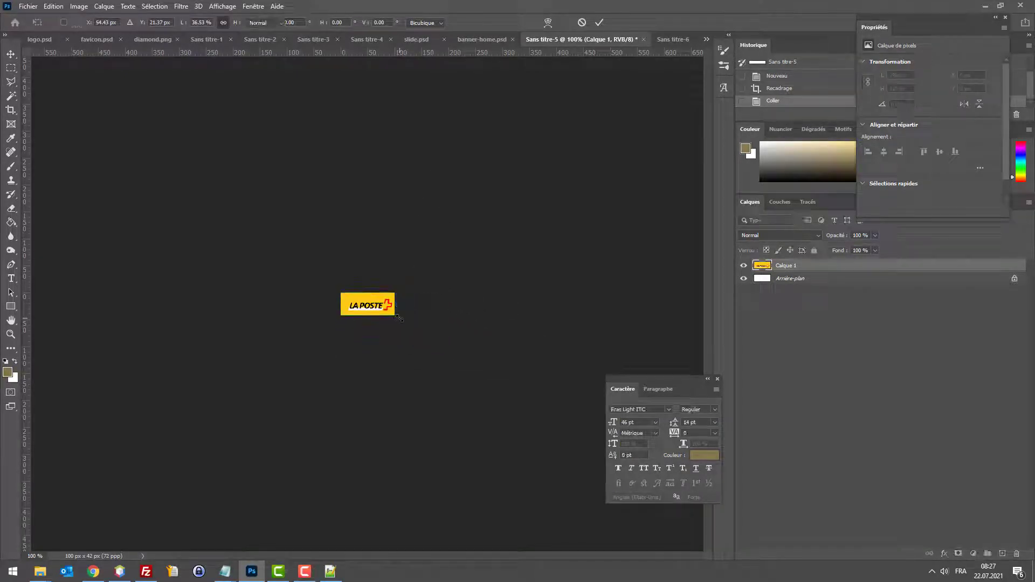
Step: Nudge the logo into place with the Move tool and arrow keys, then save
key(m)
click(11, 55)
key(Left)
key(Left)
key(Left)
key(Left)
key(Left)
key(Left)
key(Left)
key(Left)
key(Left)
key(Left)
key(Left)
key(Left)
key(Left)
key(Left)
key(Left)
key(Left)
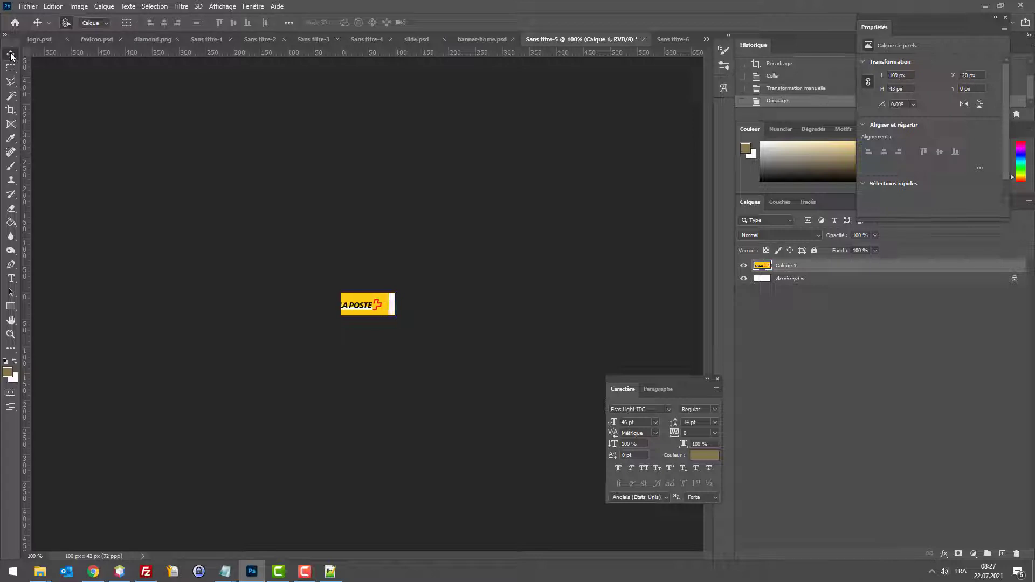
key(Right)
key(Right)
key(Right)
key(Right)
key(Right)
key(Right)
key(Right)
key(Right)
key(Right)
key(Right)
key(Right)
key(Right)
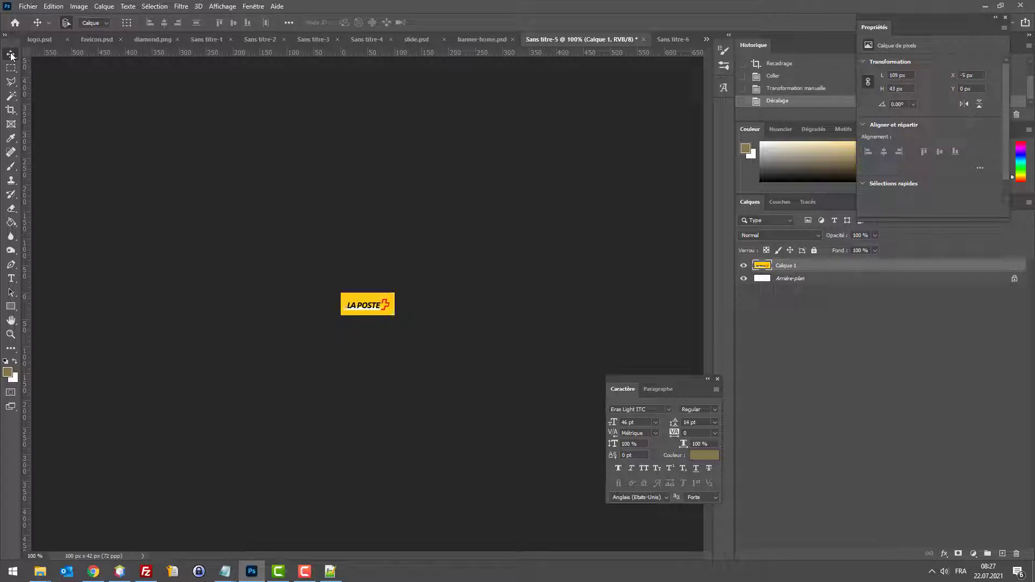
key(Right)
key(Up)
key(Up)
key(Down)
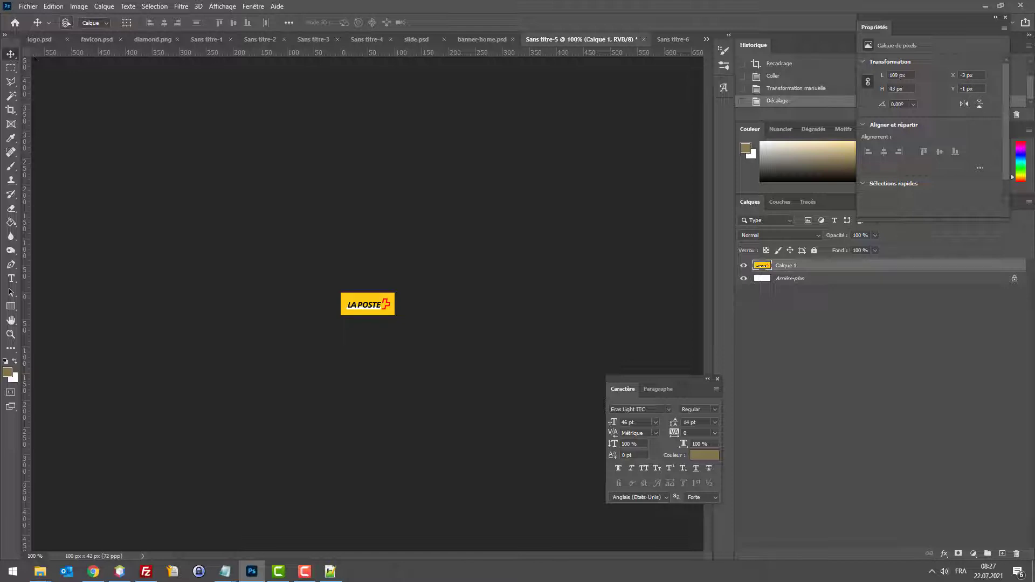
key(ctrl+alt+shift+s)
key(Escape)
key(Left)
key(Up)
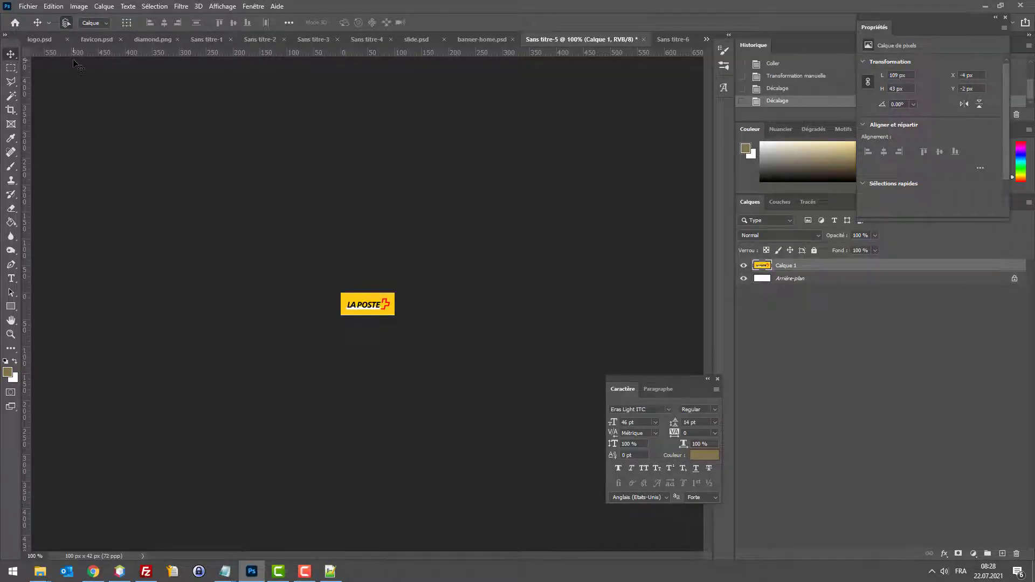
key(ctrl+s)
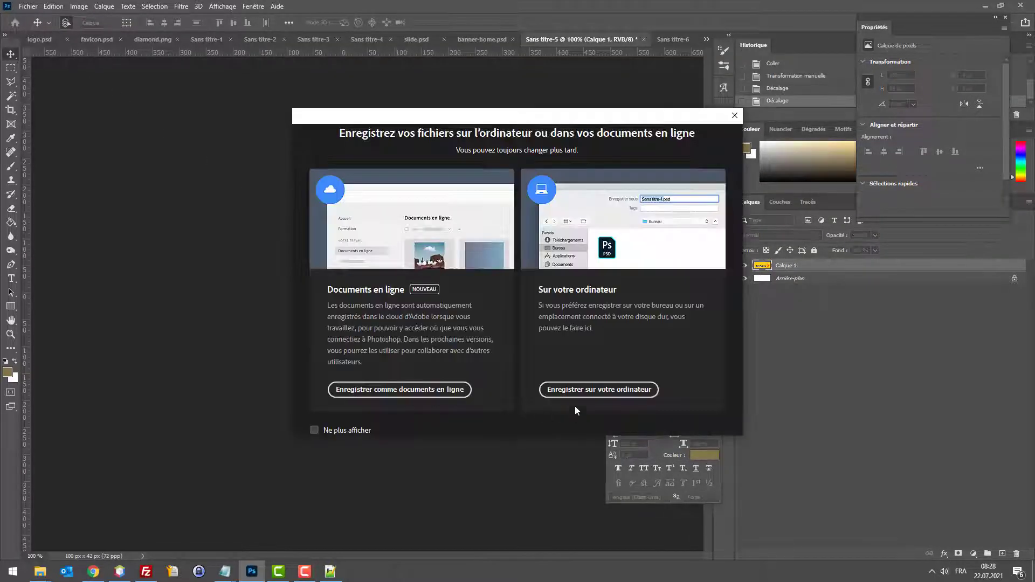
Step: Save the logo to the computer as carrier.psd, accepting the Photoshop format options
click(582, 395)
text(carrier.psd)
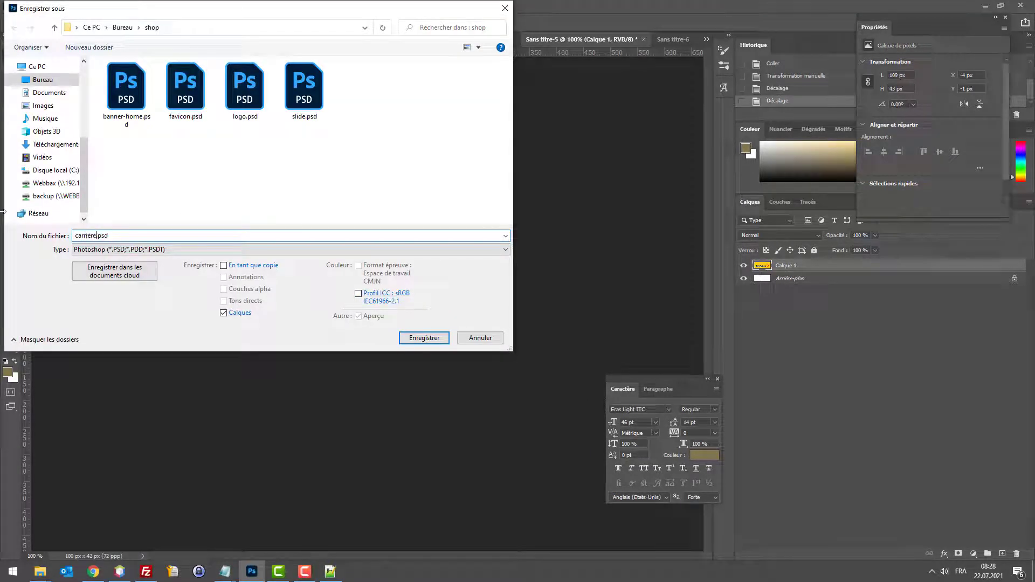
key(Return)
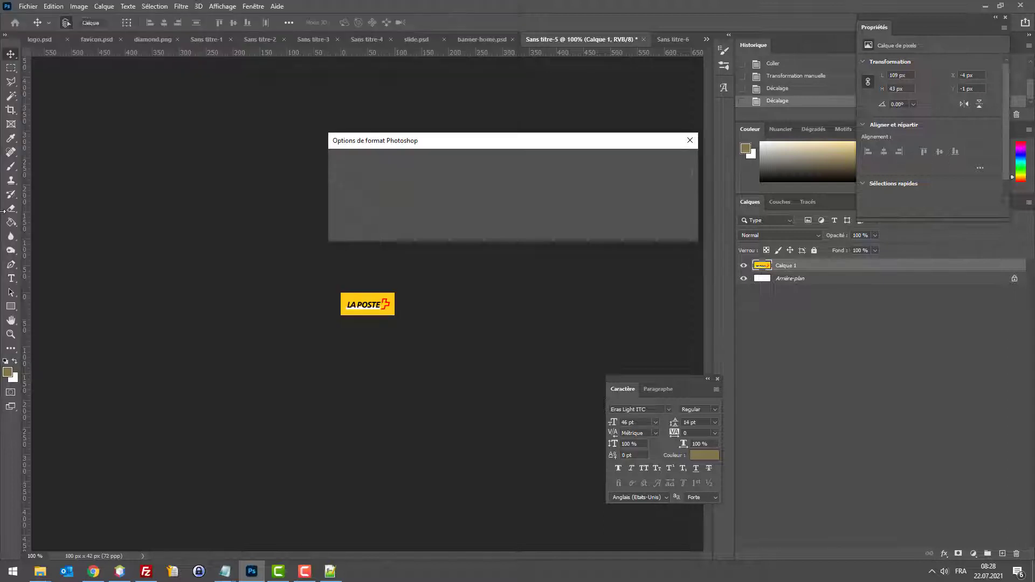
key(Return)
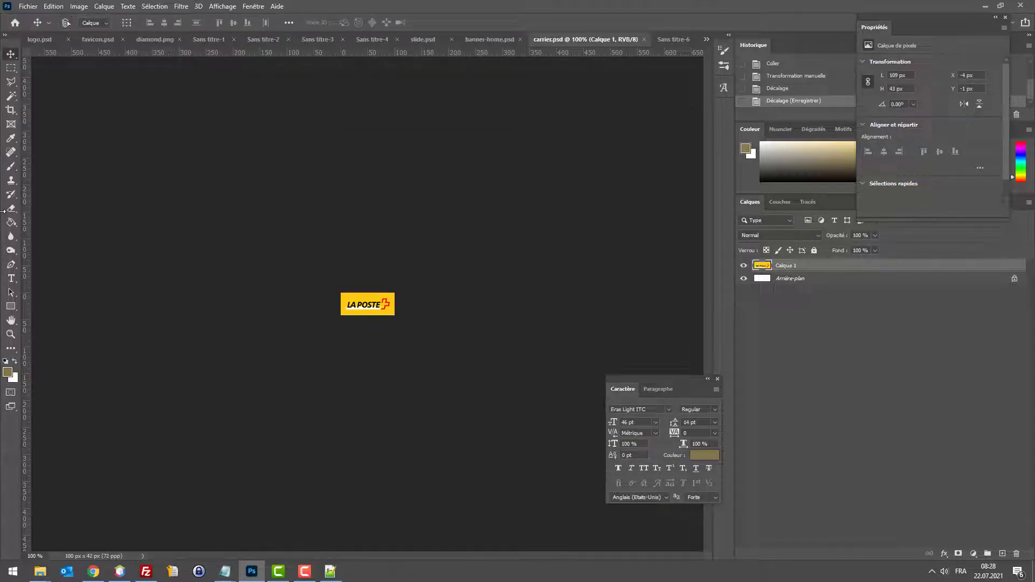
Step: Export a web-optimised copy of the logo as carrier.jpg to the desktop
key(ctrl+alt+shift+s)
click(616, 447)
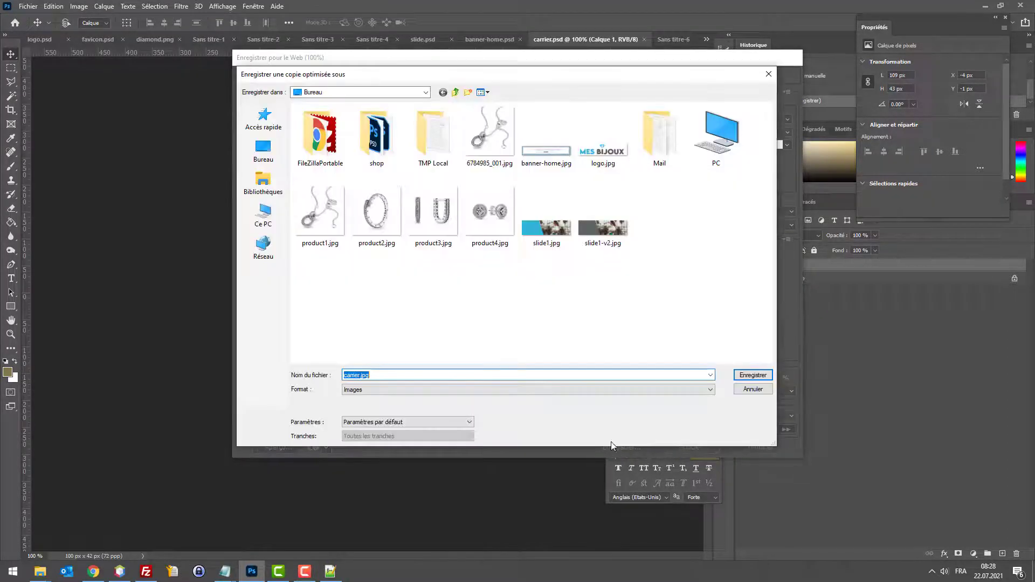
click(753, 375)
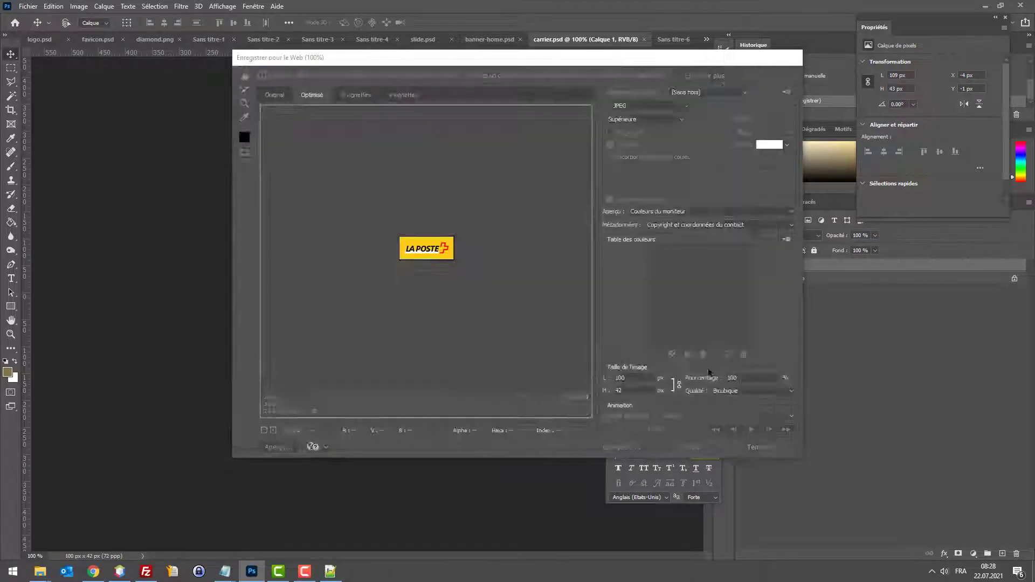
click(94, 572)
Step: Choose carrier.jpg as the Poste Suisse carrier's logo in the carrier wizard
click(323, 8)
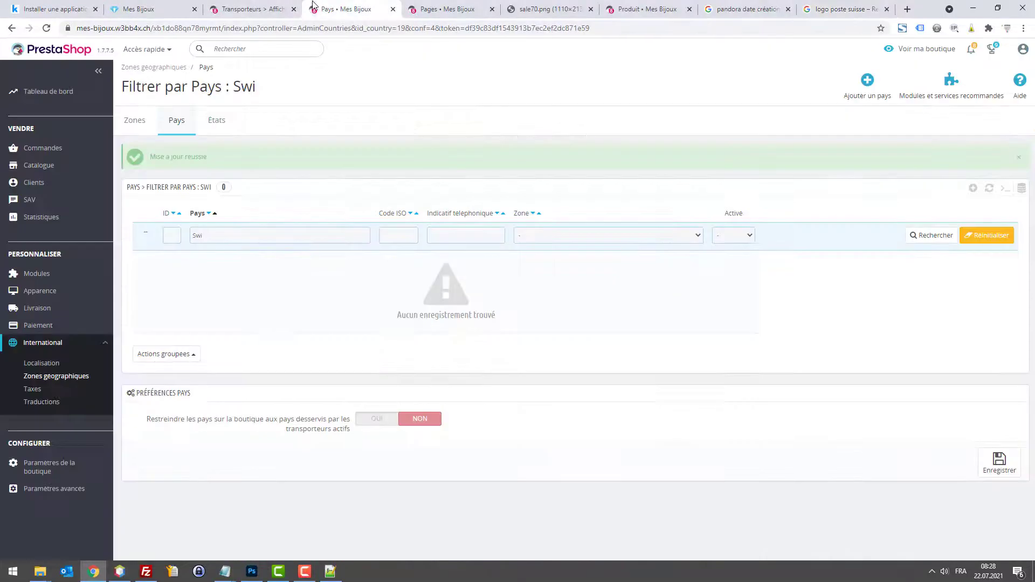
click(261, 4)
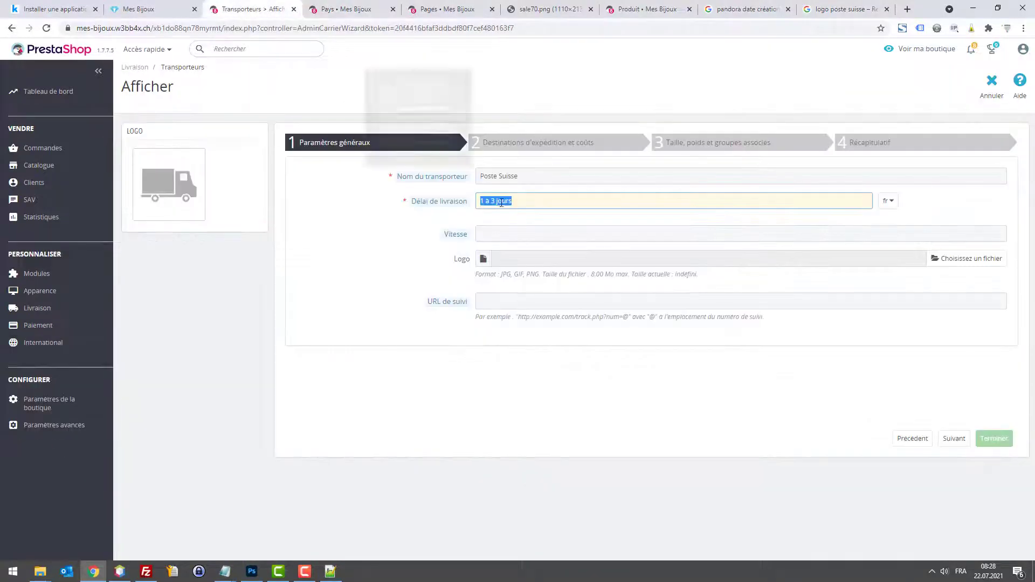
click(928, 258)
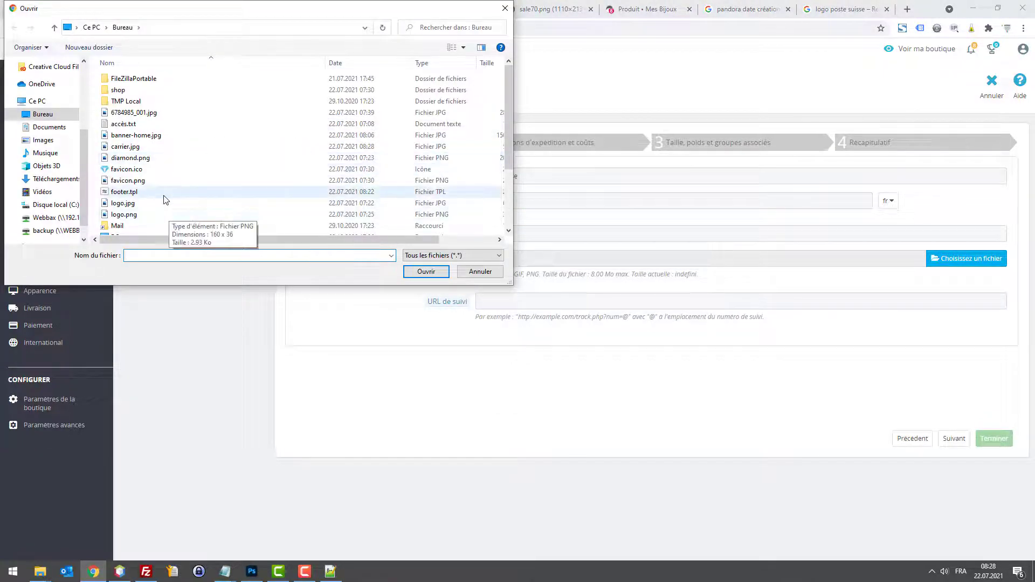
double_click(137, 147)
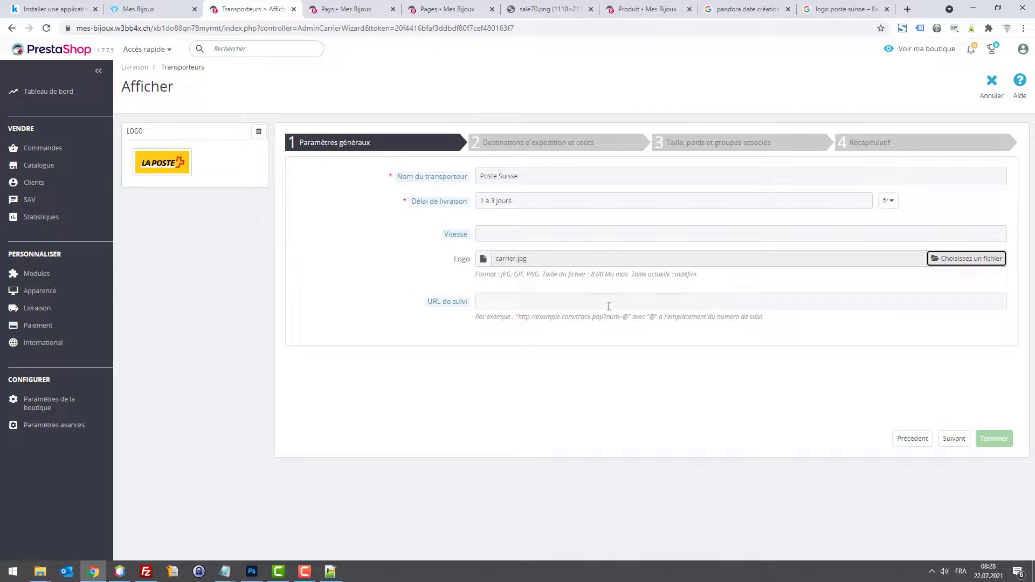
Step: Search the web for 'webbax suivi colis' to find a tracking URL
click(511, 305)
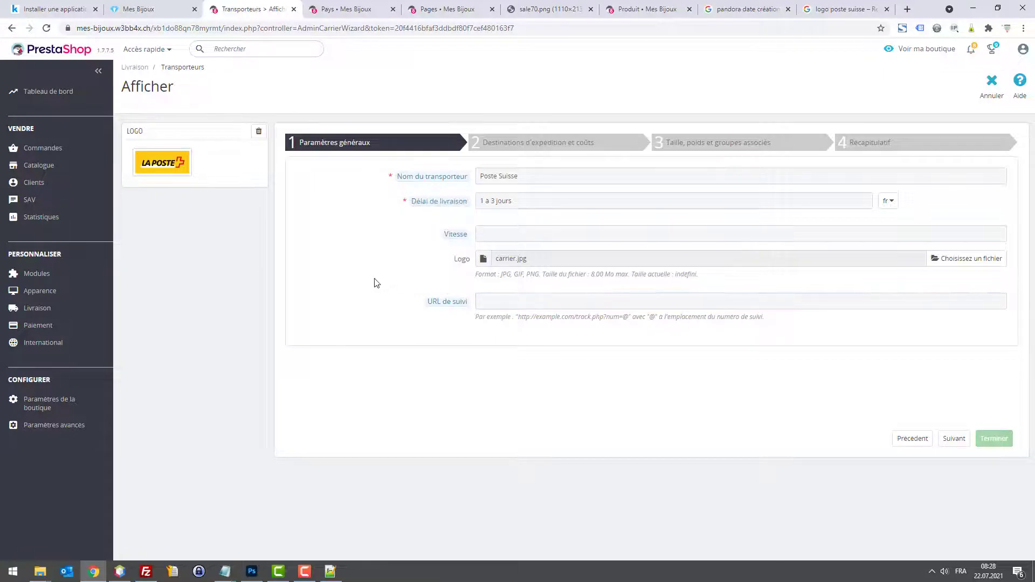
key(ctrl+t)
text(webbax suivi colis)
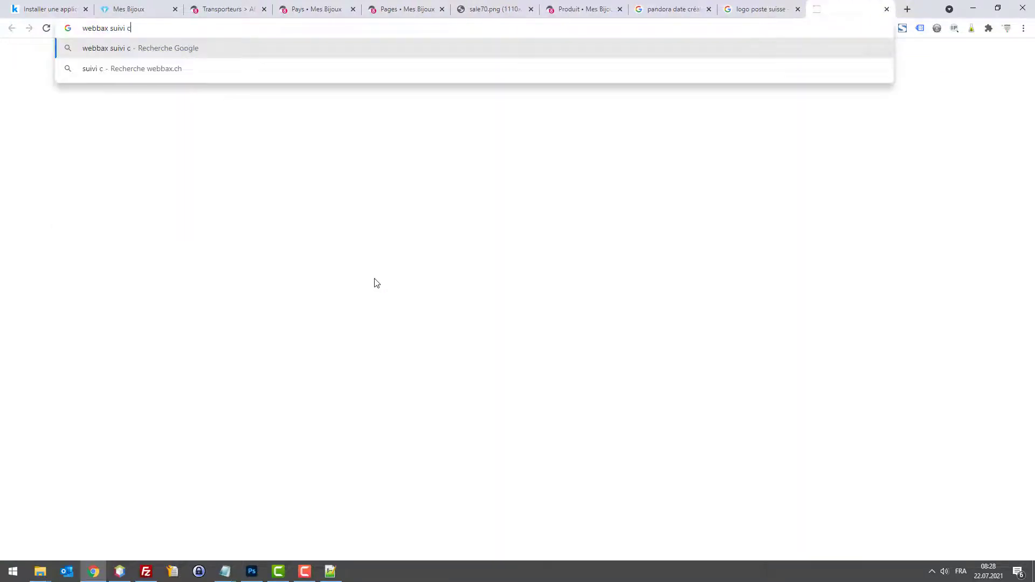
Step: Open the Webbax Swiss Post tracking article and copy its post.ch tracking URL
key(Return)
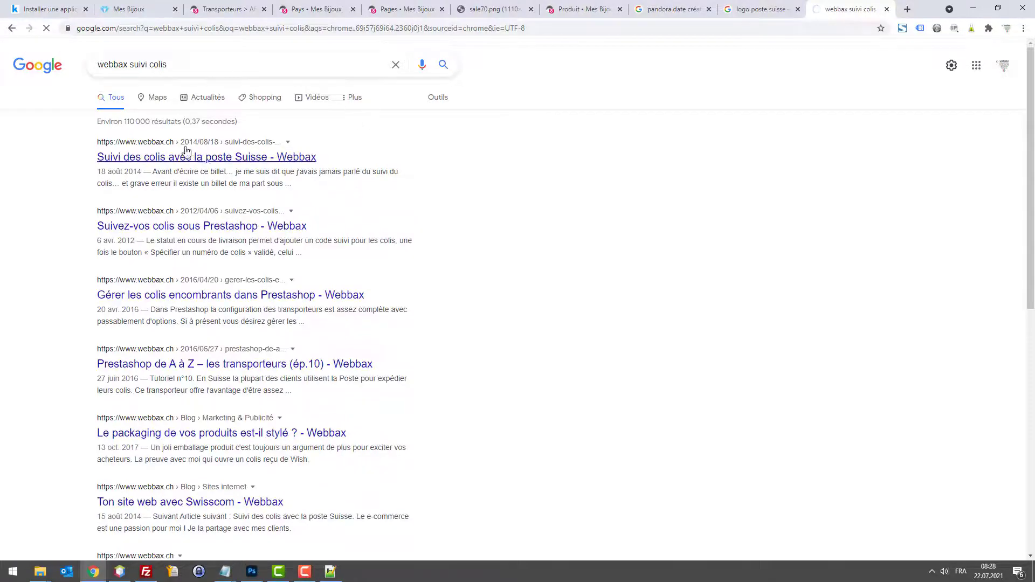
click(215, 154)
scroll(551, 271, down, 10)
scroll(551, 271, down, 10)
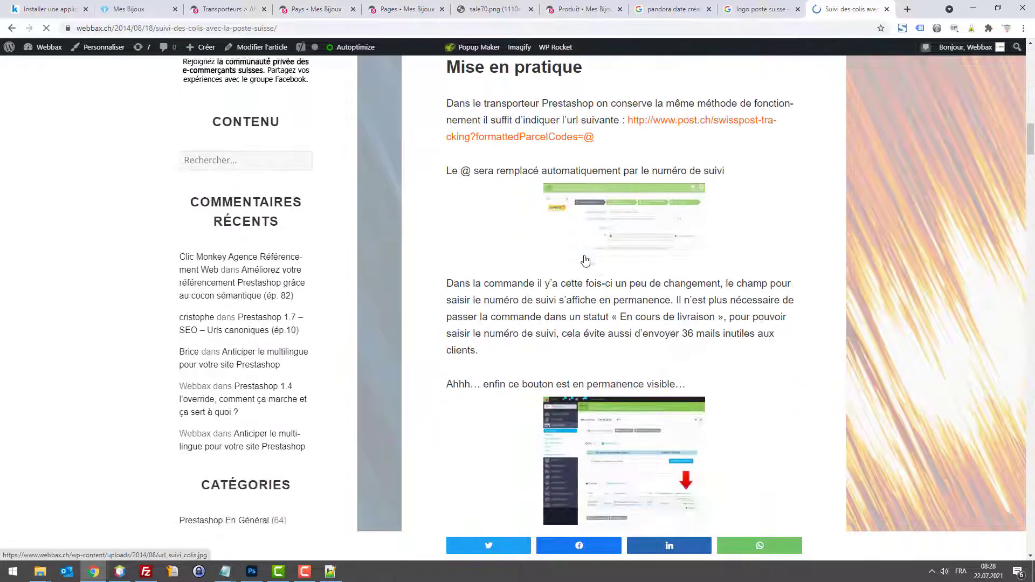
scroll(631, 167, up, 1)
drag(629, 166, 630, 187)
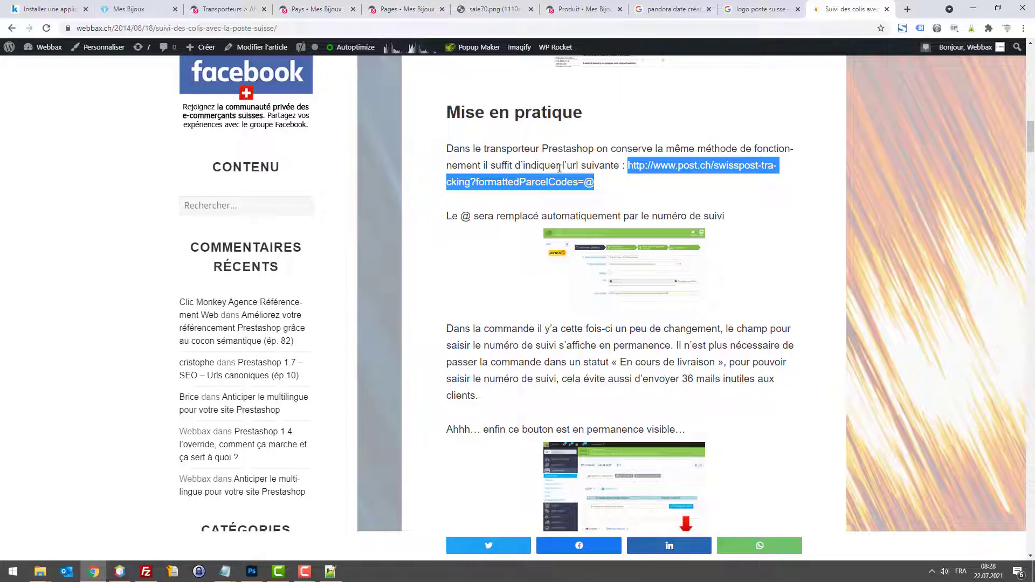
key(ctrl+c)
Step: Paste the post.ch link into URL de suivi and continue to shipping costs
key(ctrl+w)
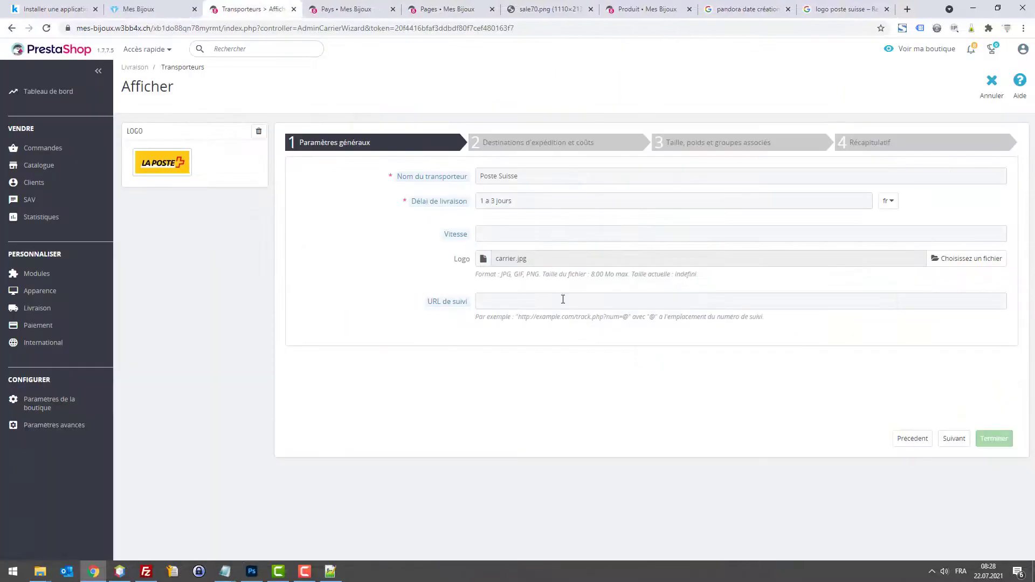
click(613, 308)
key(ctrl+v)
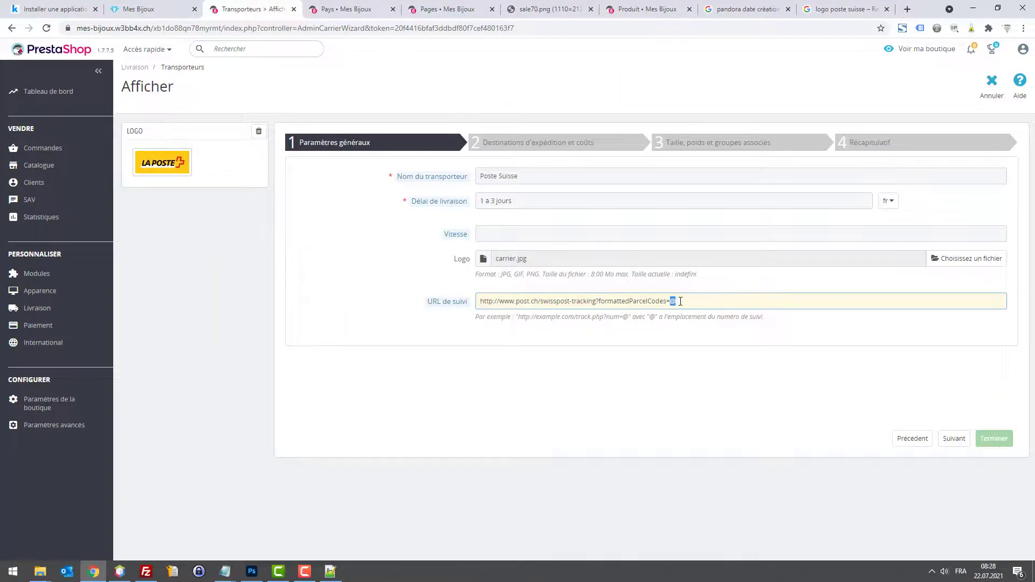
click(948, 439)
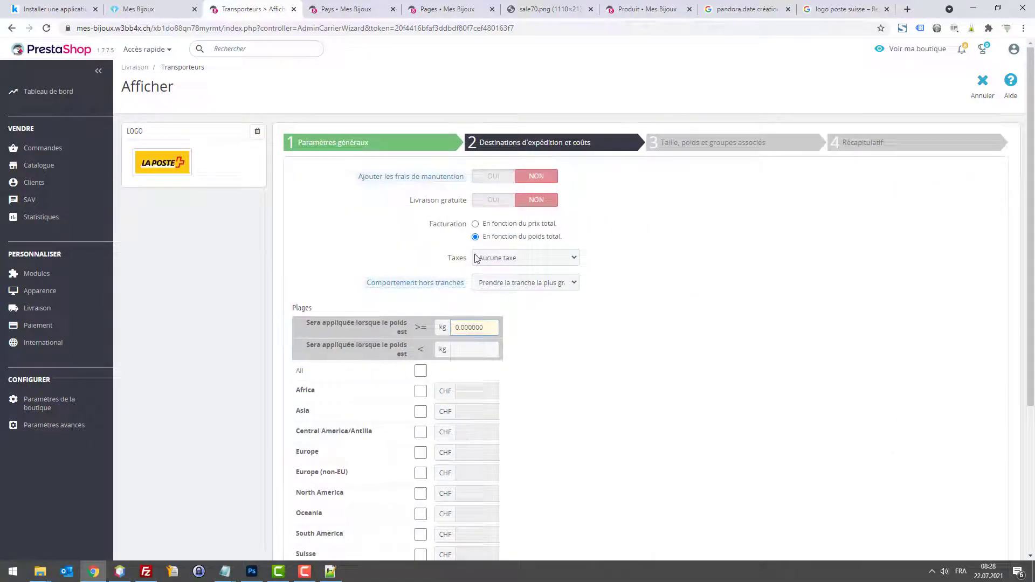
Step: Keep no tax and charge 6 CHF for Suisse on the first range up to 2 kg
click(541, 258)
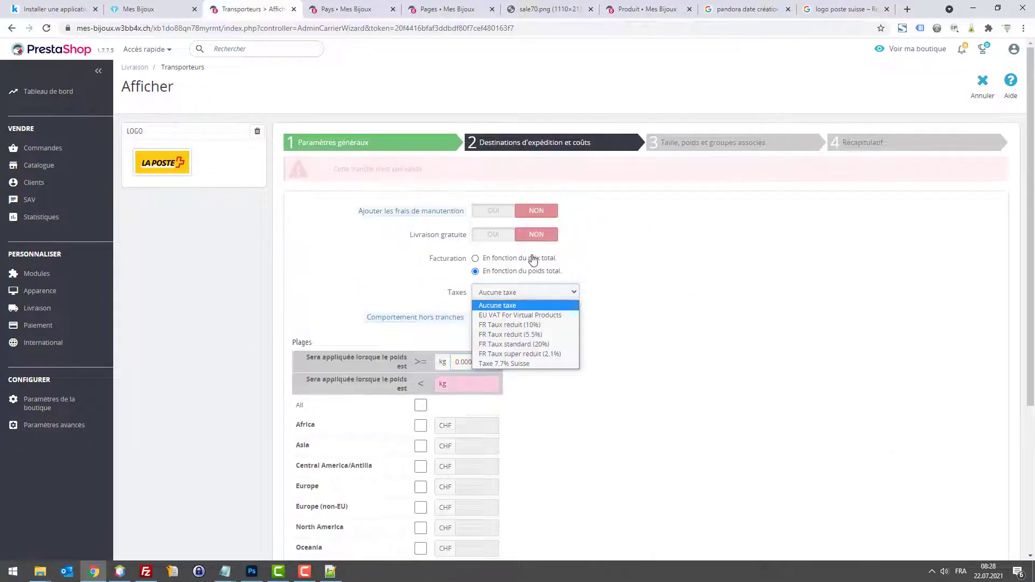
click(654, 280)
click(485, 382)
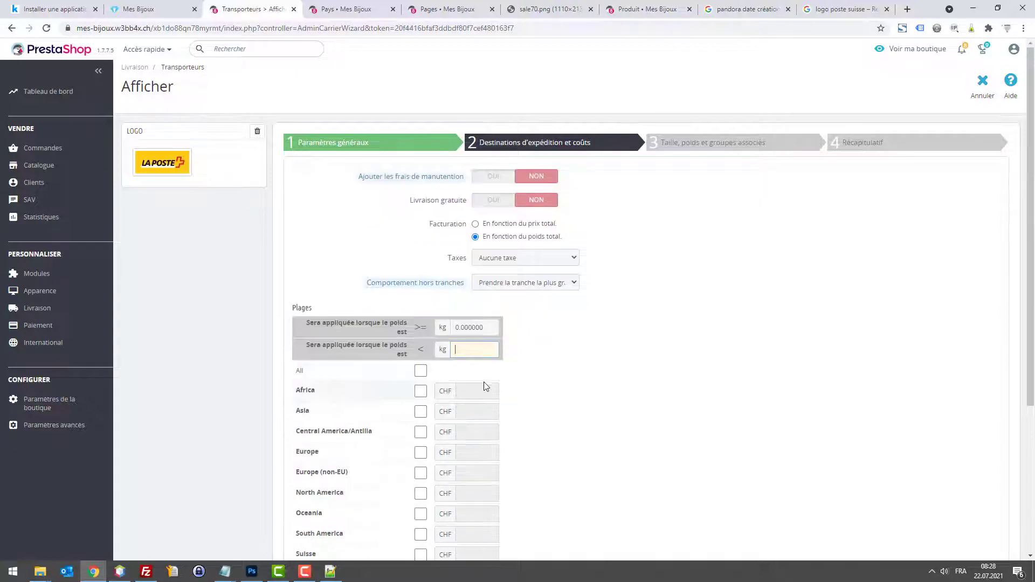
text(2)
key(Tab)
scroll(455, 373, down, 3)
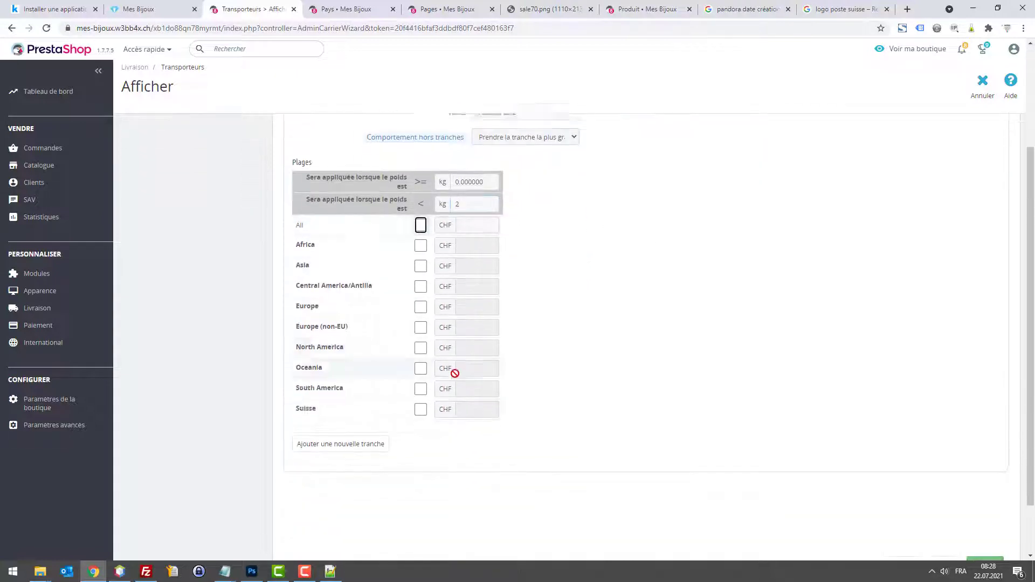
click(420, 393)
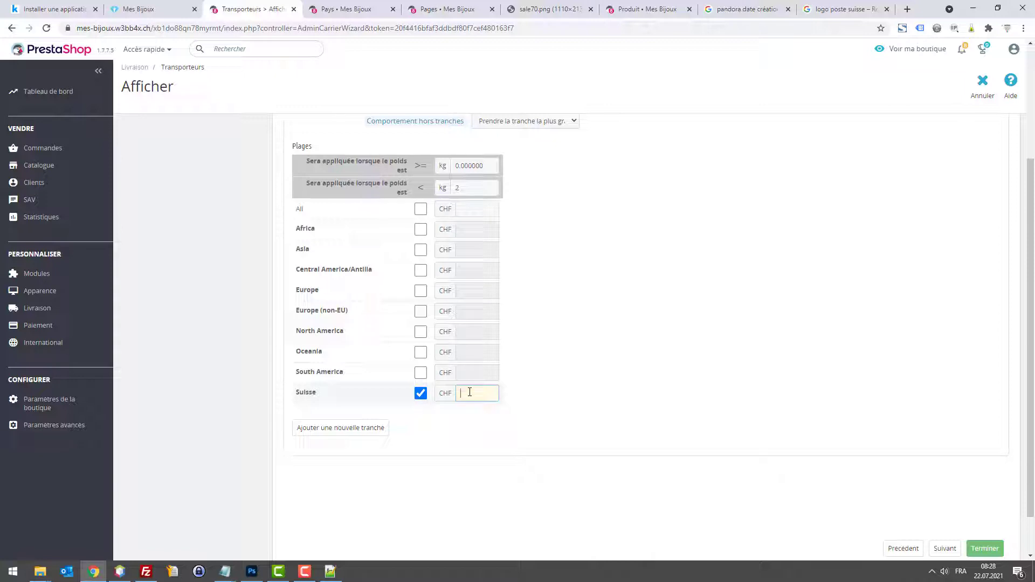
click(470, 392)
text(6)
Step: Add a 2–4 kg weight range priced at 9 CHF for Suisse
click(345, 427)
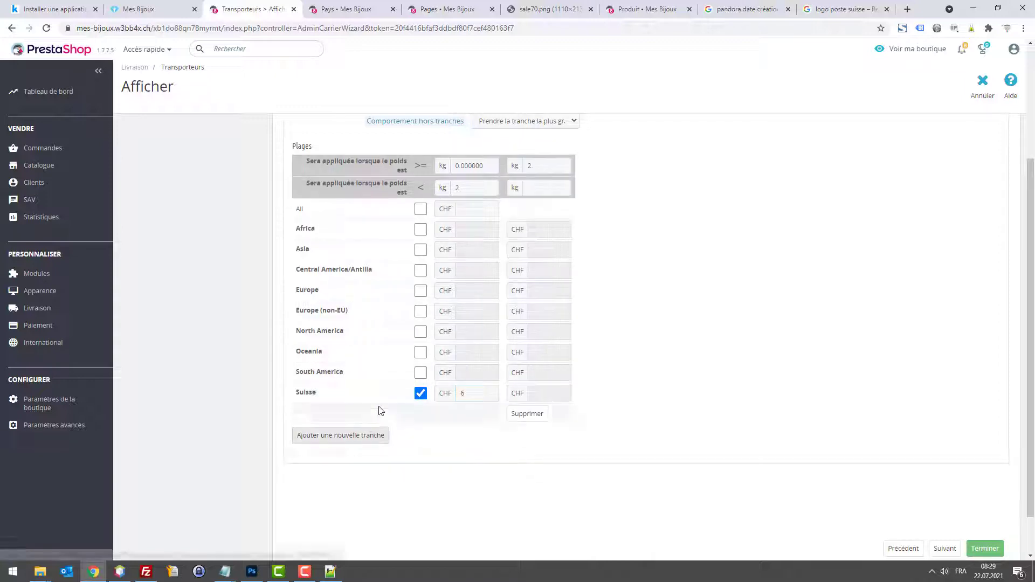
click(538, 188)
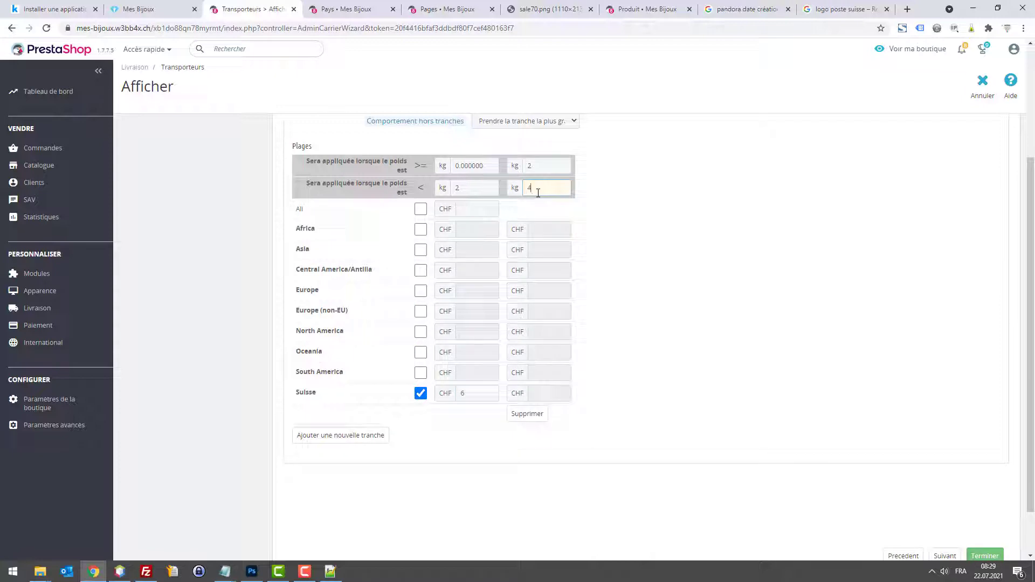
click(534, 393)
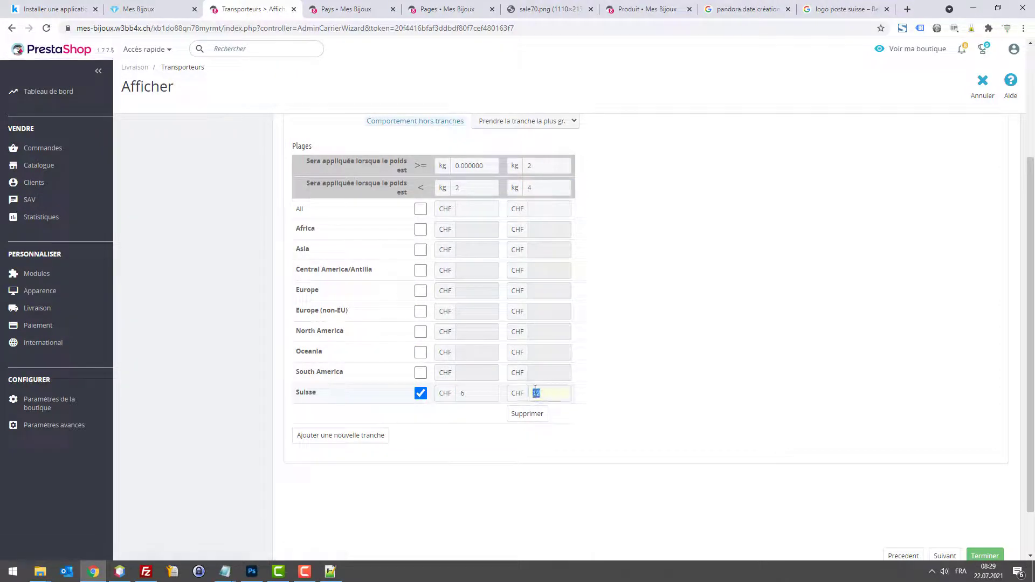
text(9)
Step: Add a 4–10 kg range at 15 CHF for Suisse, leaving out-of-range behaviour unchanged
click(345, 435)
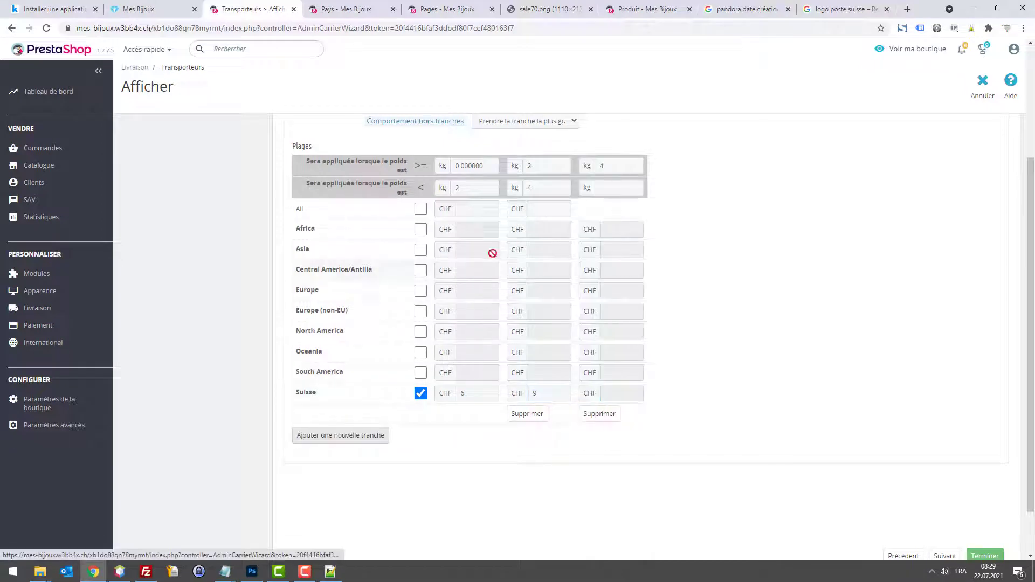
click(622, 159)
key(Tab)
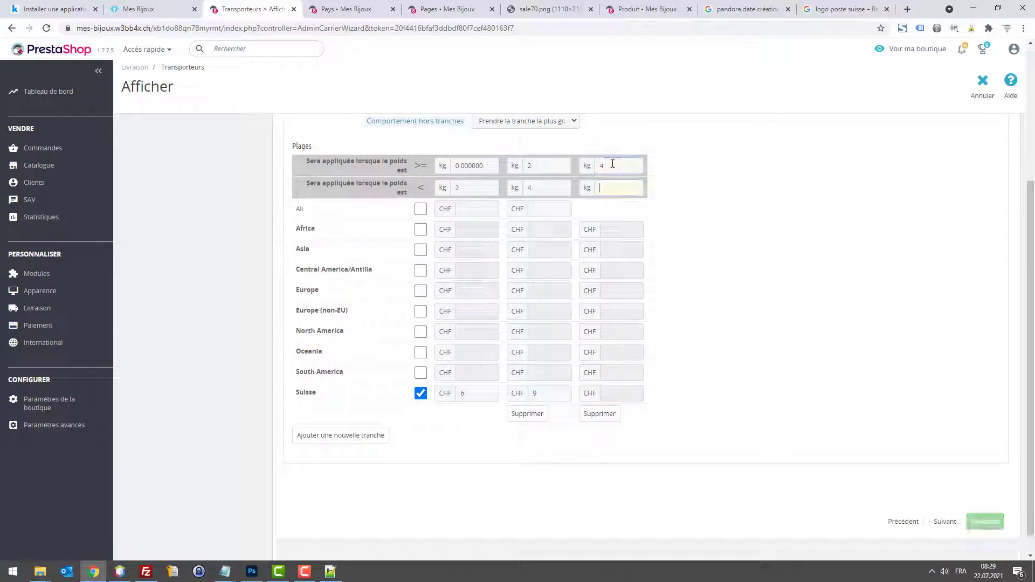
text(10)
key(Tab)
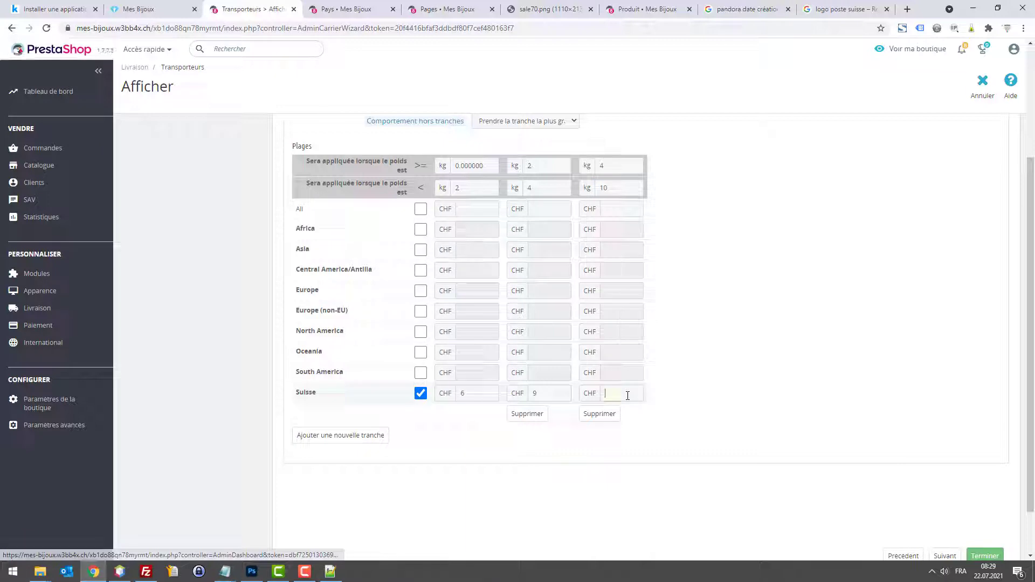
click(628, 394)
text(1)
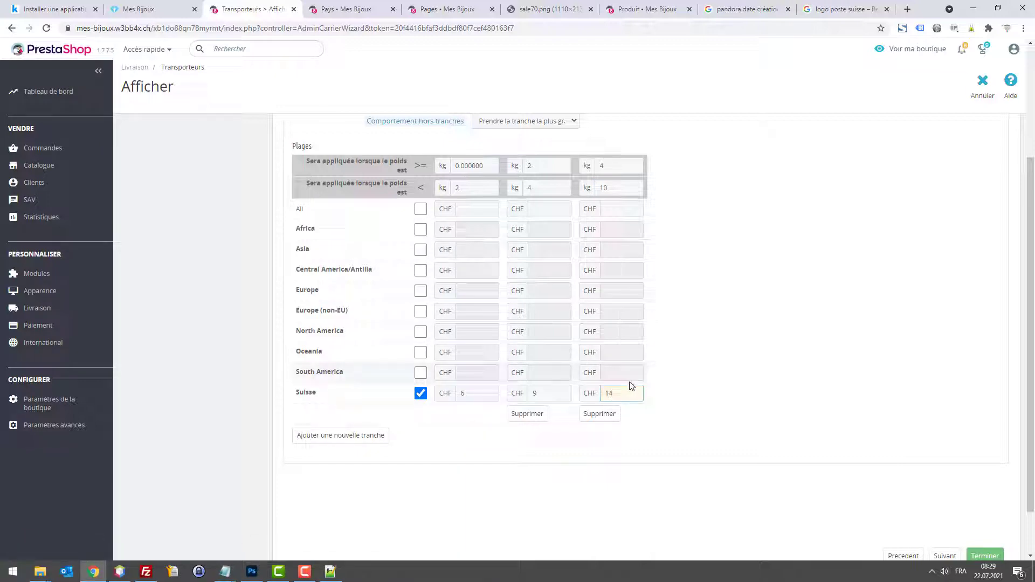
text(5)
scroll(626, 384, up, 2)
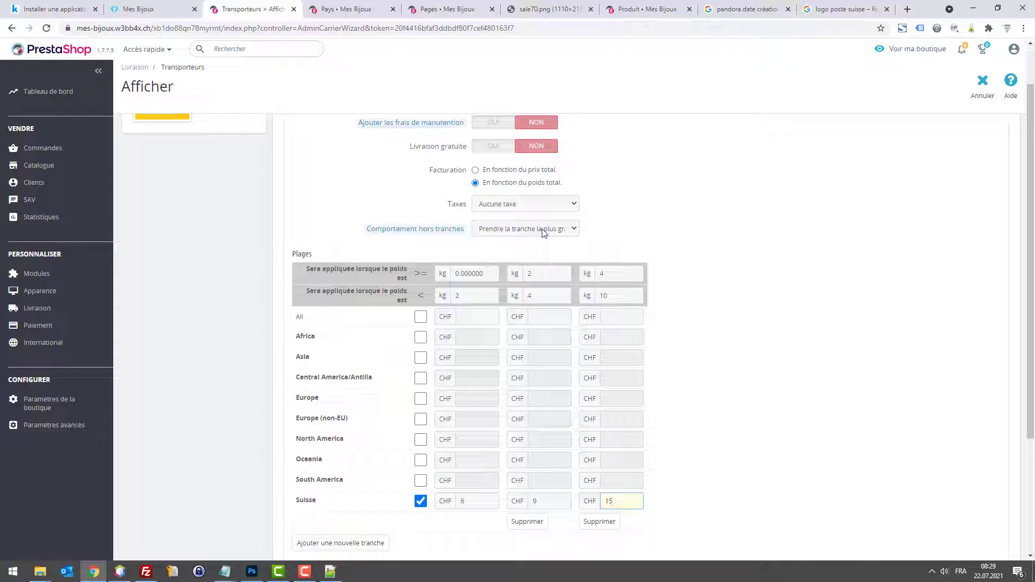
click(543, 233)
click(716, 233)
scroll(513, 242, up, 1)
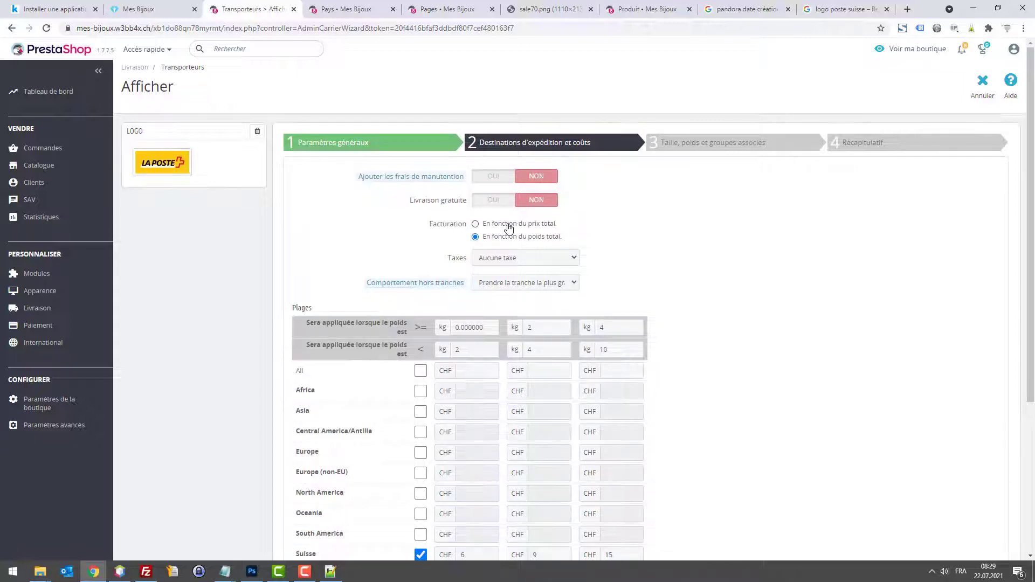
Step: Try the Taxe 7.7% Suisse rule on shipping, then switch back to Aucune taxe
scroll(523, 258, down, 1)
click(521, 205)
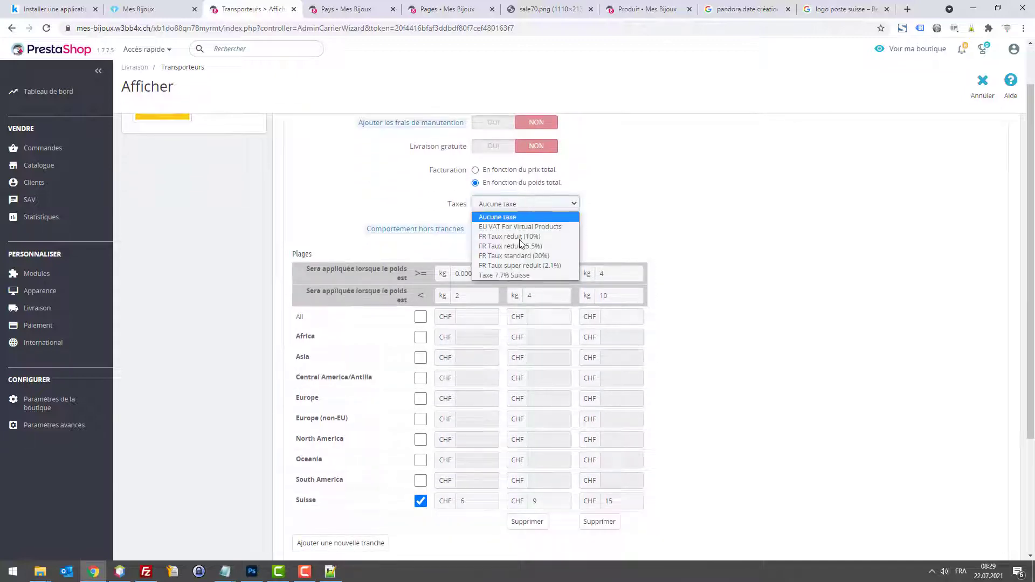
click(523, 275)
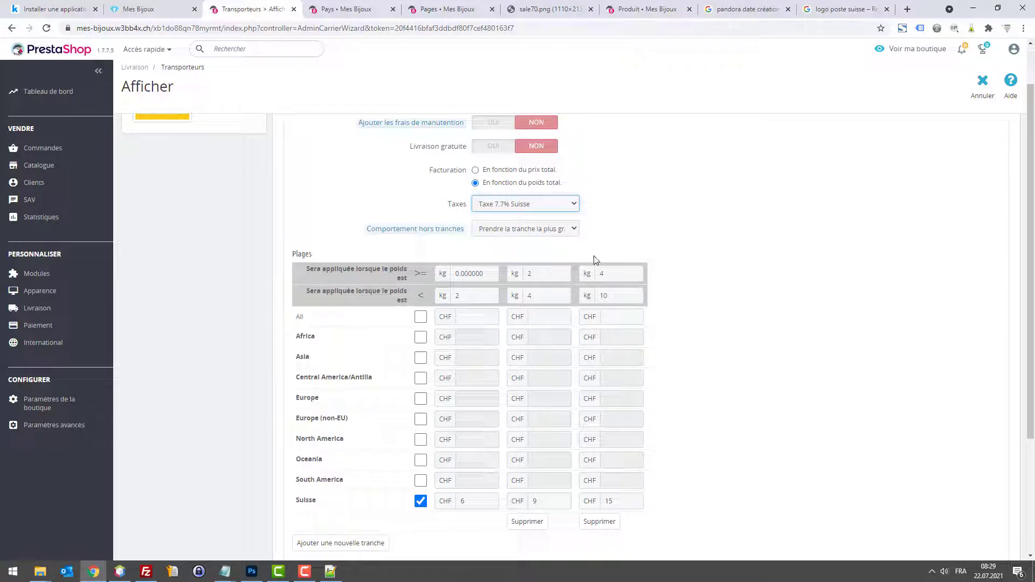
click(571, 205)
click(573, 206)
click(573, 206)
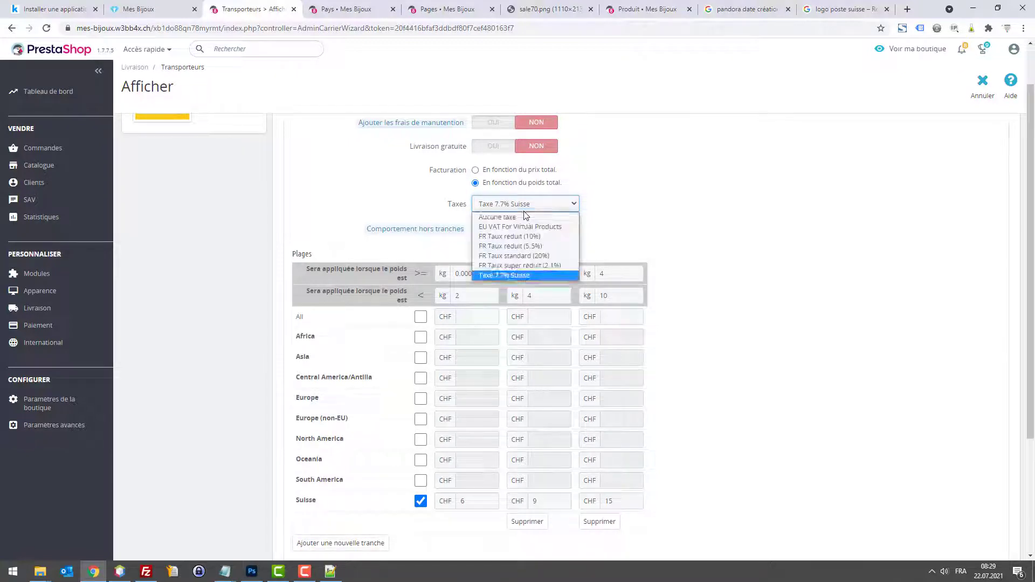
click(539, 216)
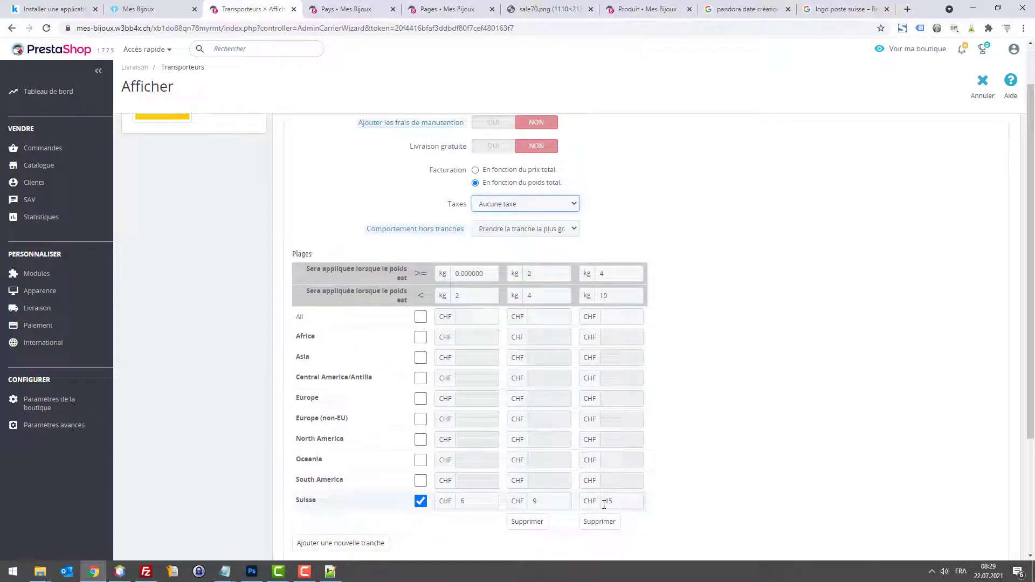
Step: Review the first range's Suisse price and confirm the tax stays at Aucune taxe
click(468, 502)
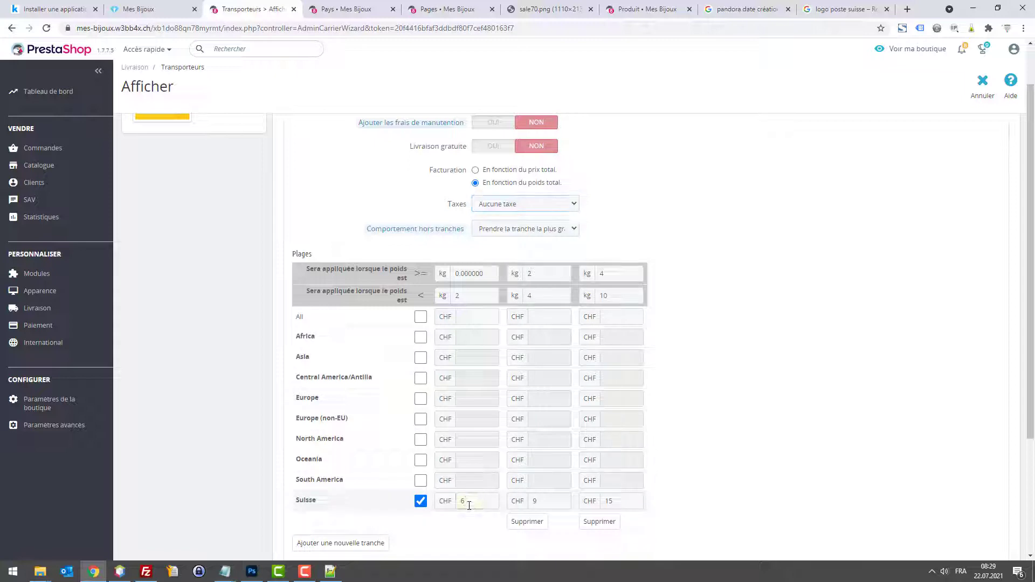
click(468, 505)
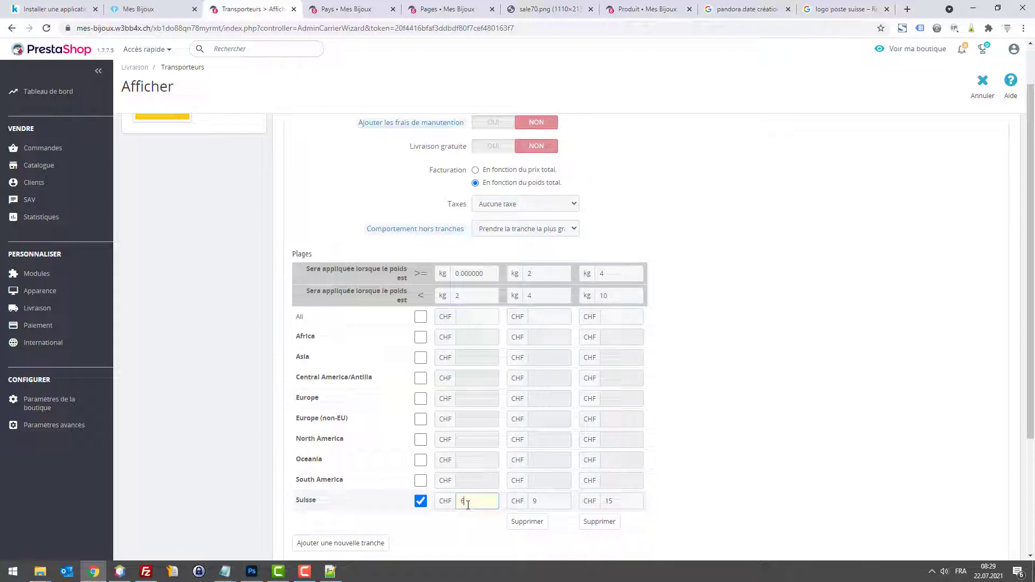
click(511, 203)
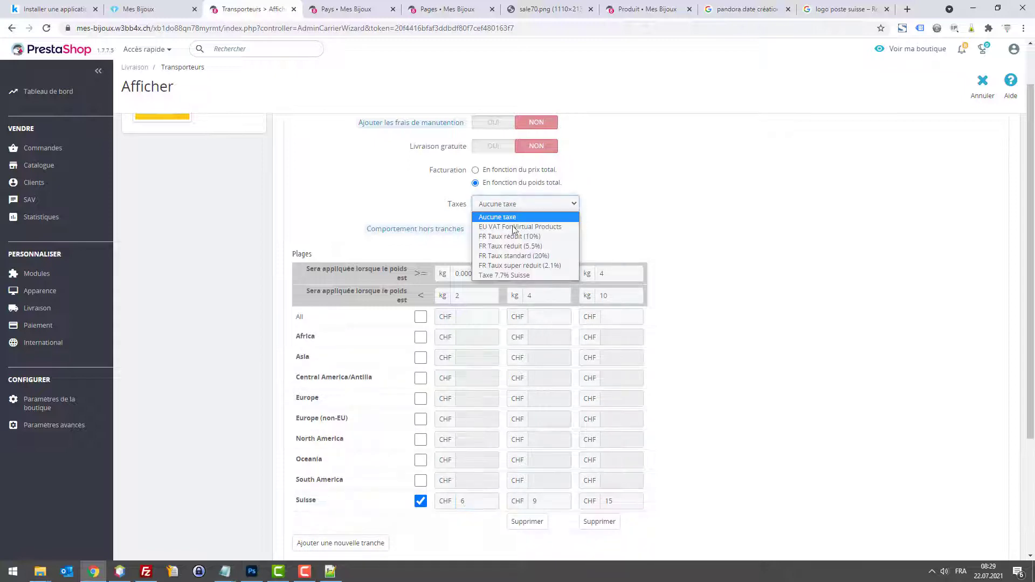
click(704, 214)
click(469, 499)
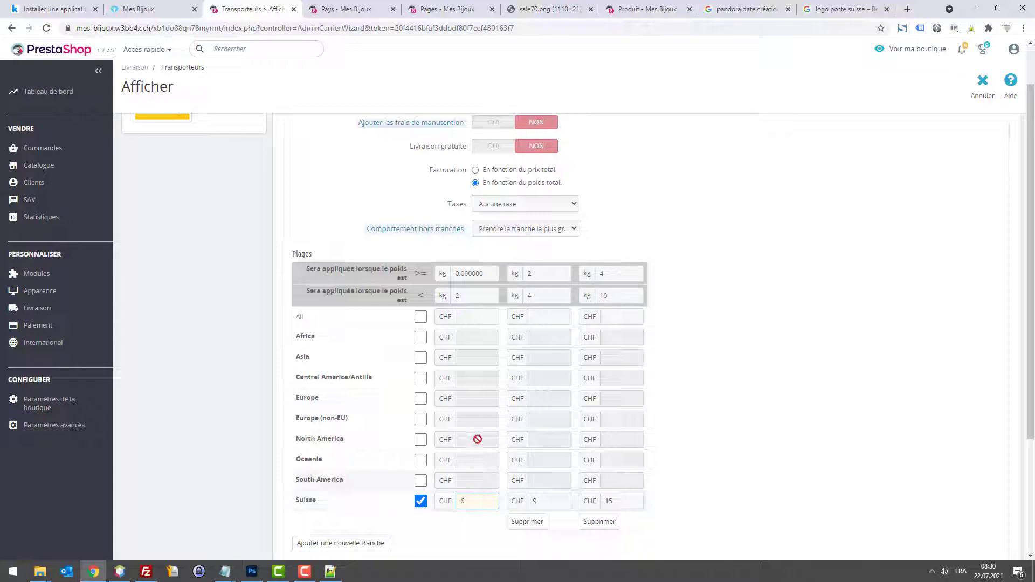
click(527, 206)
click(527, 207)
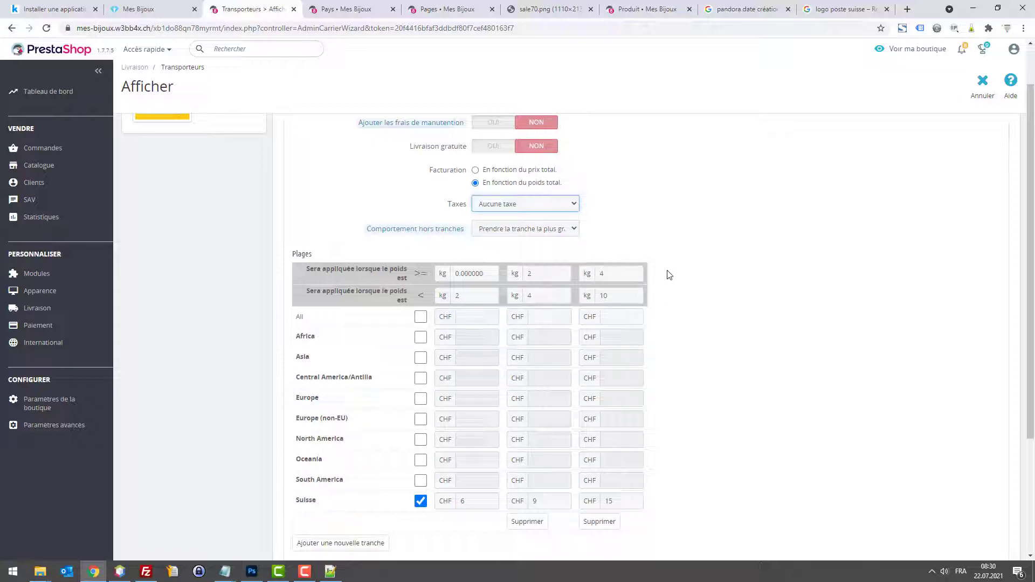
scroll(669, 276, up, 1)
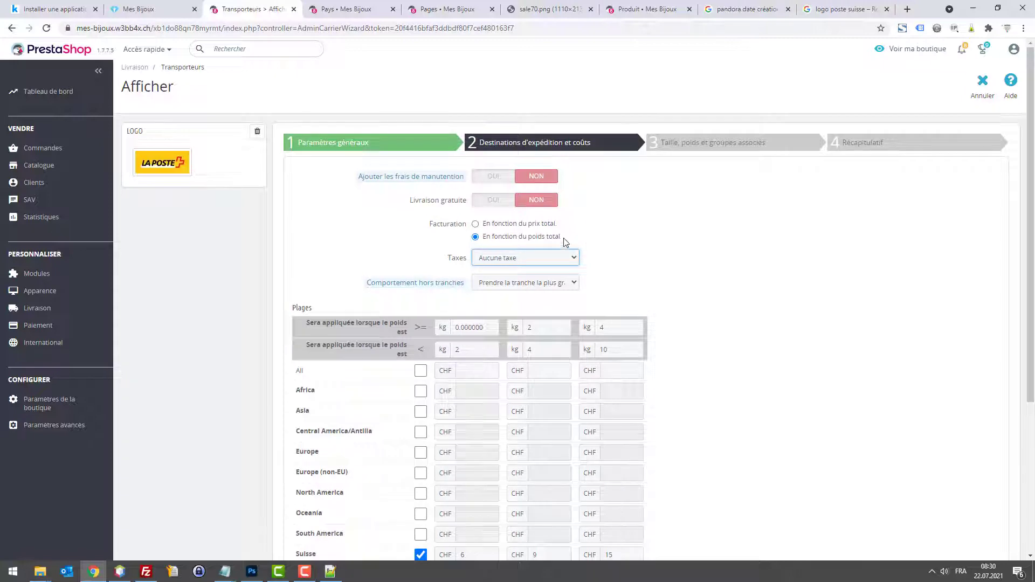
scroll(533, 231, down, 4)
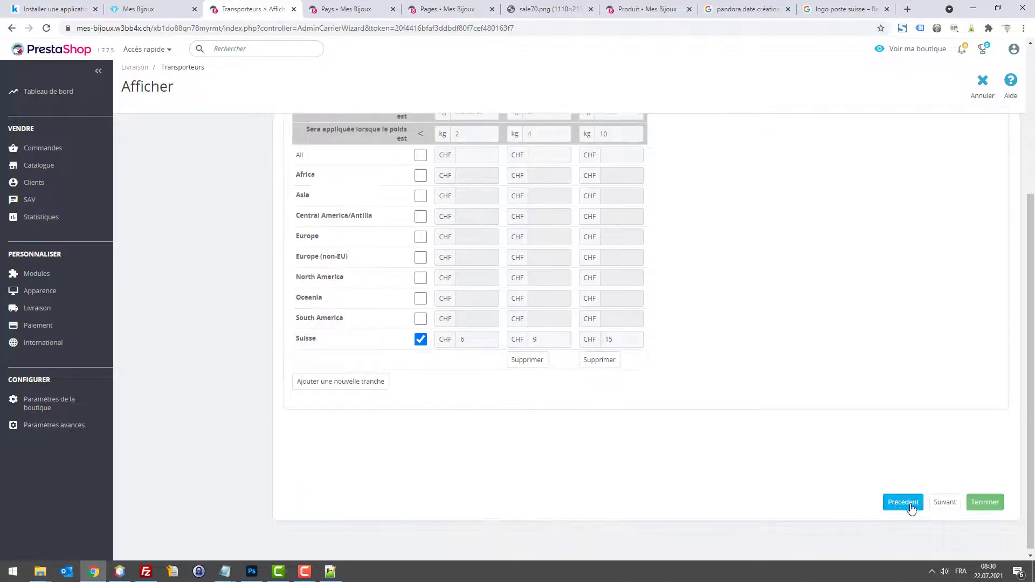
Step: Step through the remaining wizard pages and finish creating the Poste Suisse carrier
click(942, 502)
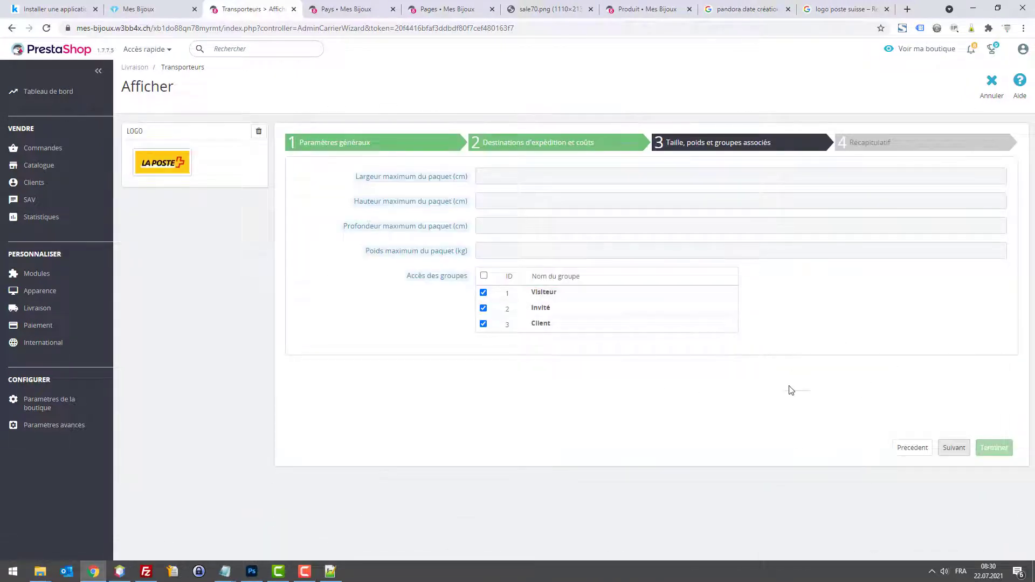
click(953, 451)
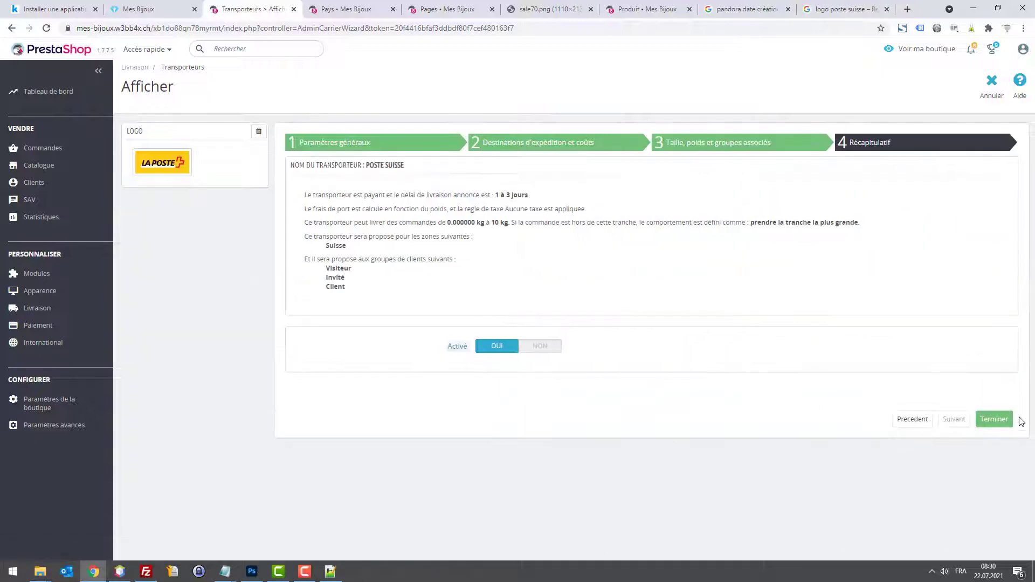
click(994, 420)
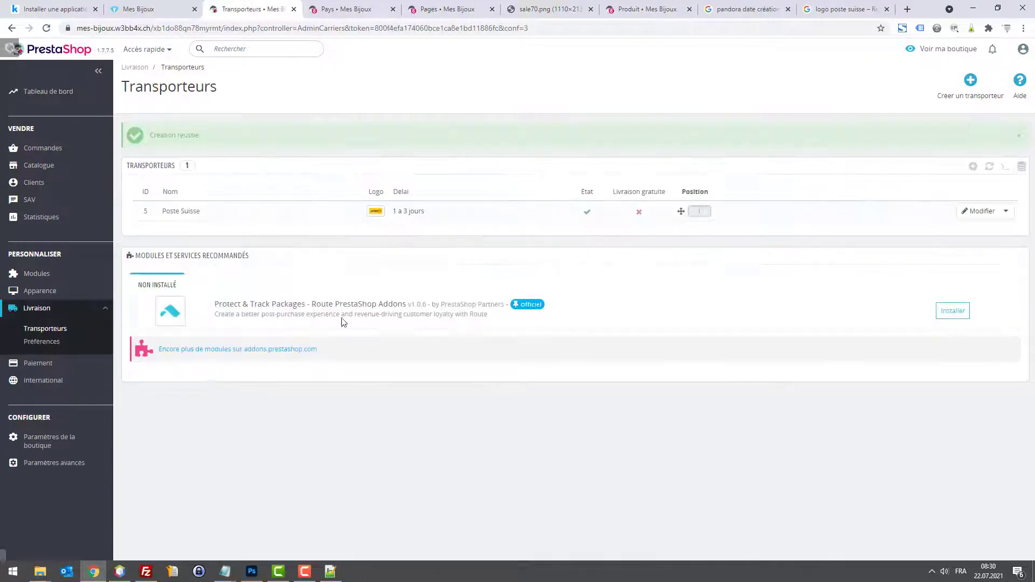
click(76, 341)
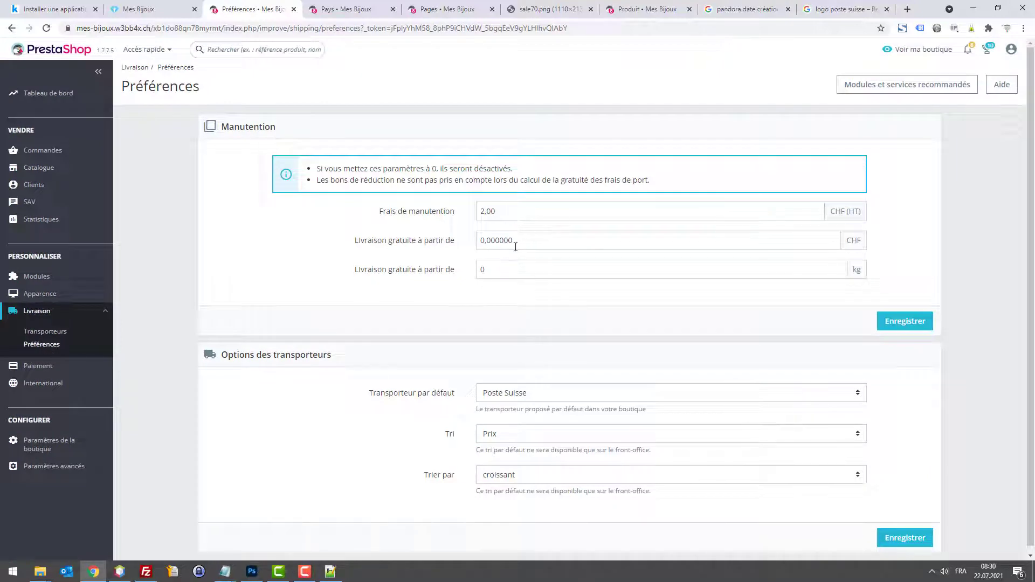
Step: Clear the 2,00 handling fee, set free shipping from 200 CHF, and save the preferences
click(563, 245)
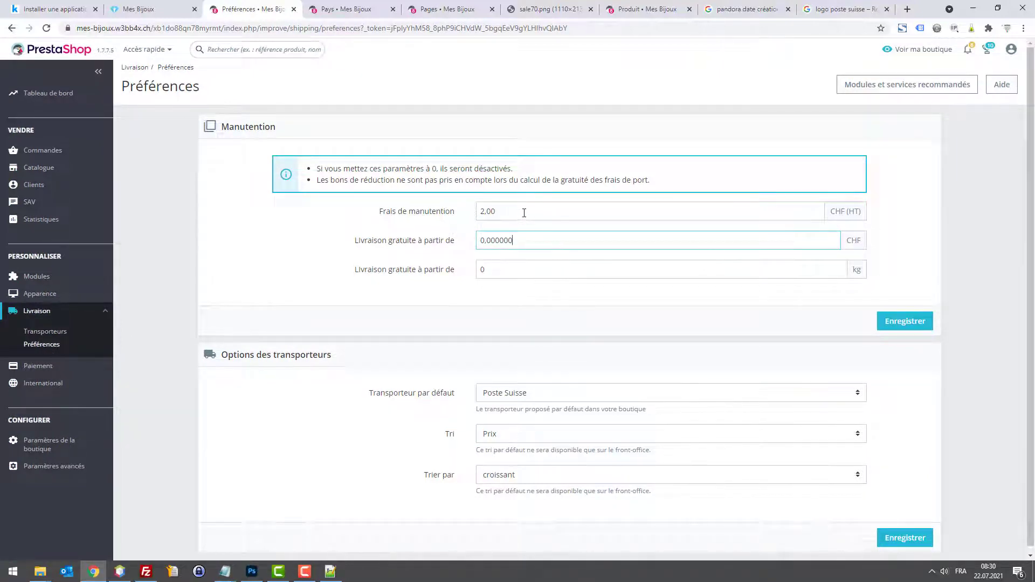
drag(524, 212, 390, 214)
key(BackSpace)
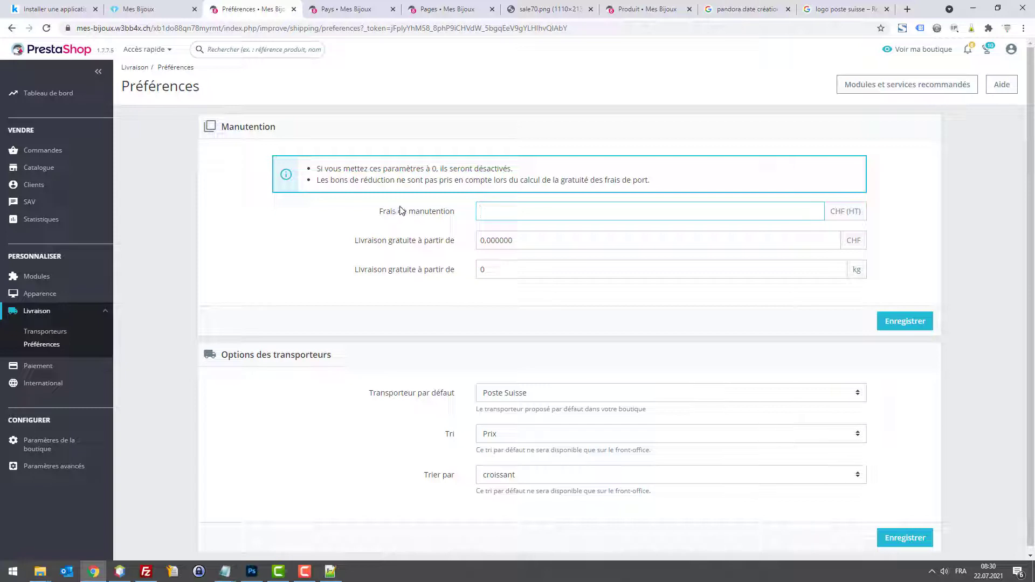
click(563, 272)
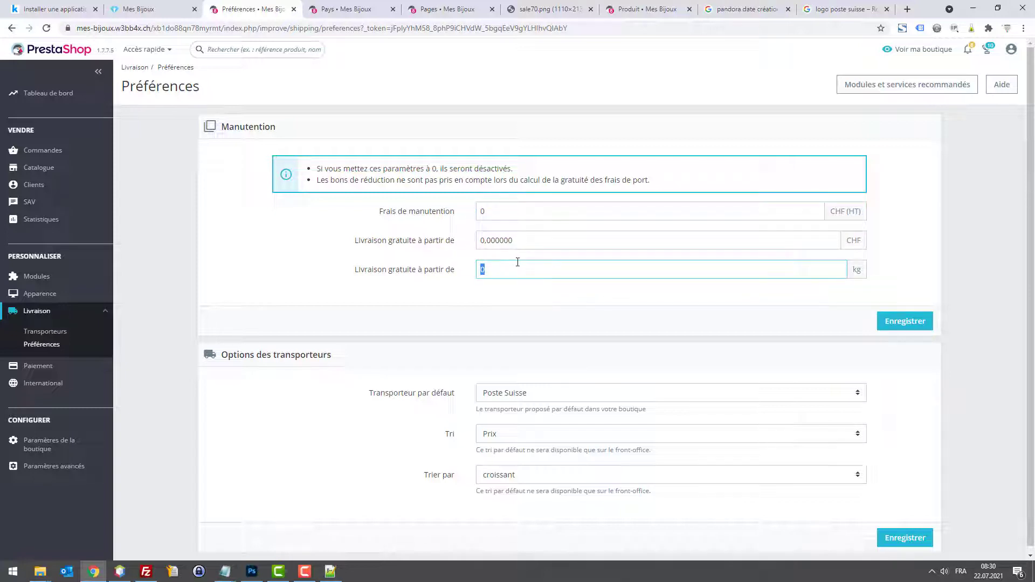
double_click(542, 243)
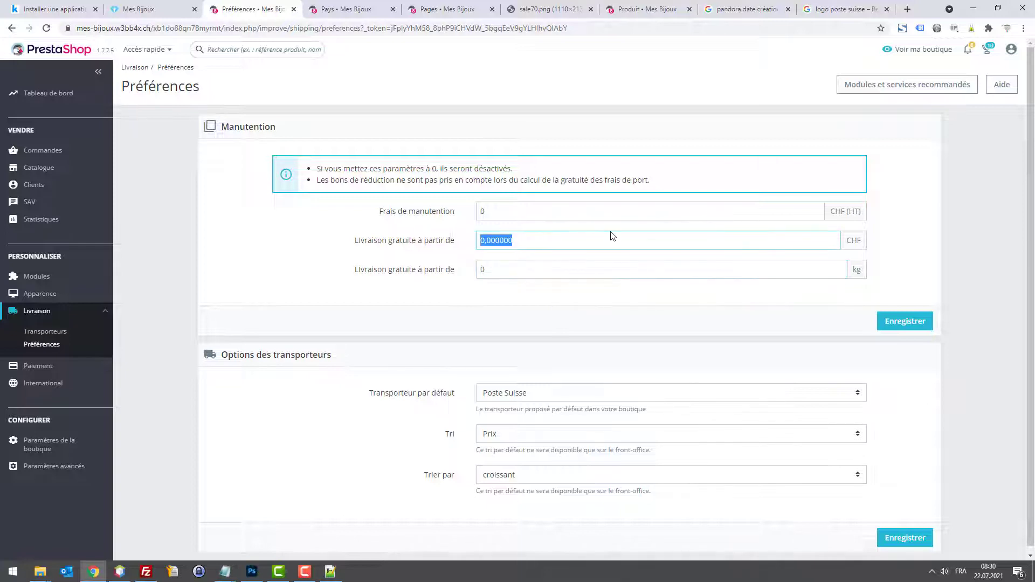
text(19)
text(00)
key(Tab)
click(902, 325)
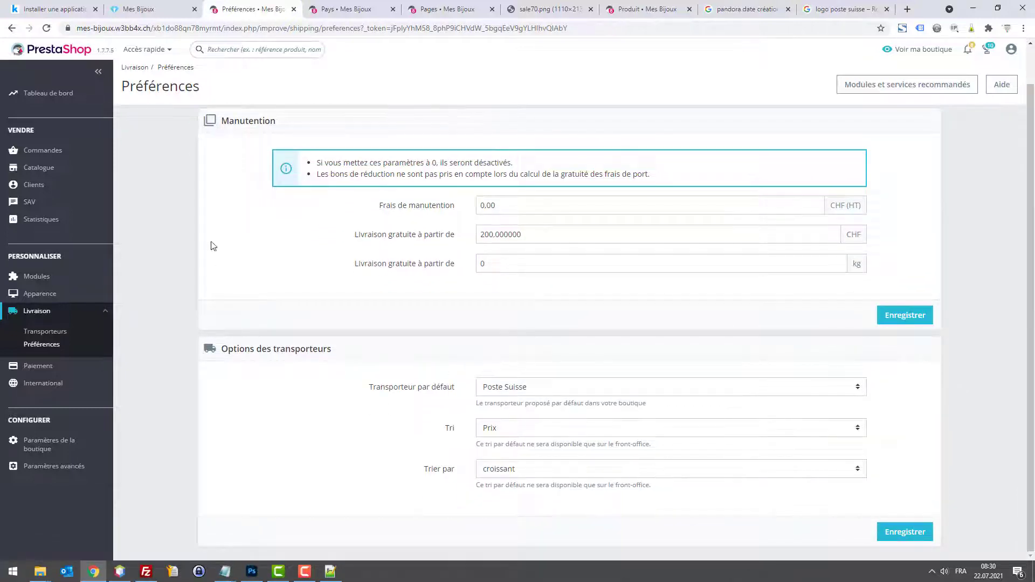
click(136, 7)
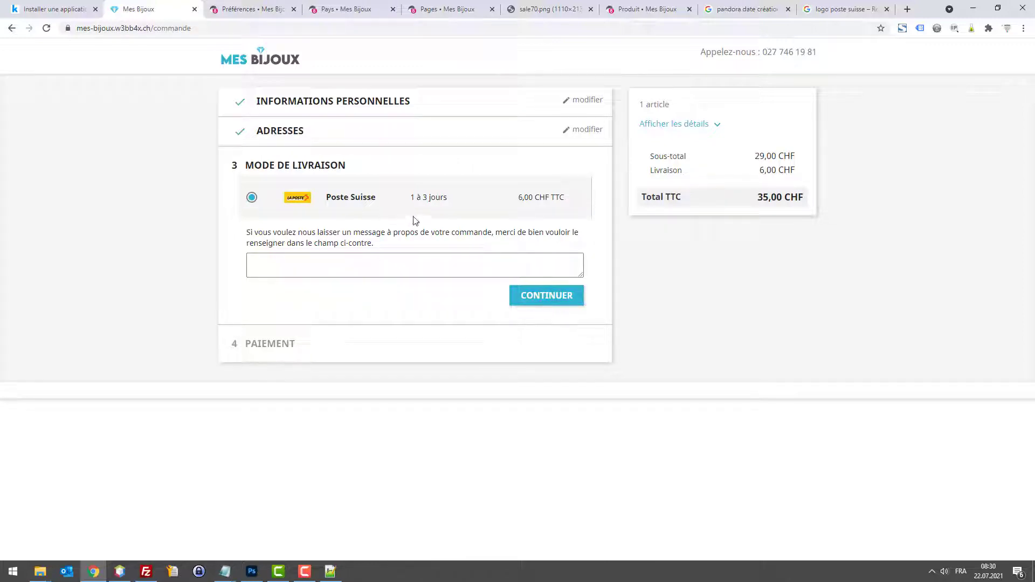
Step: Advance the checkout to the payment step, then go back to the shipping preferences
click(547, 300)
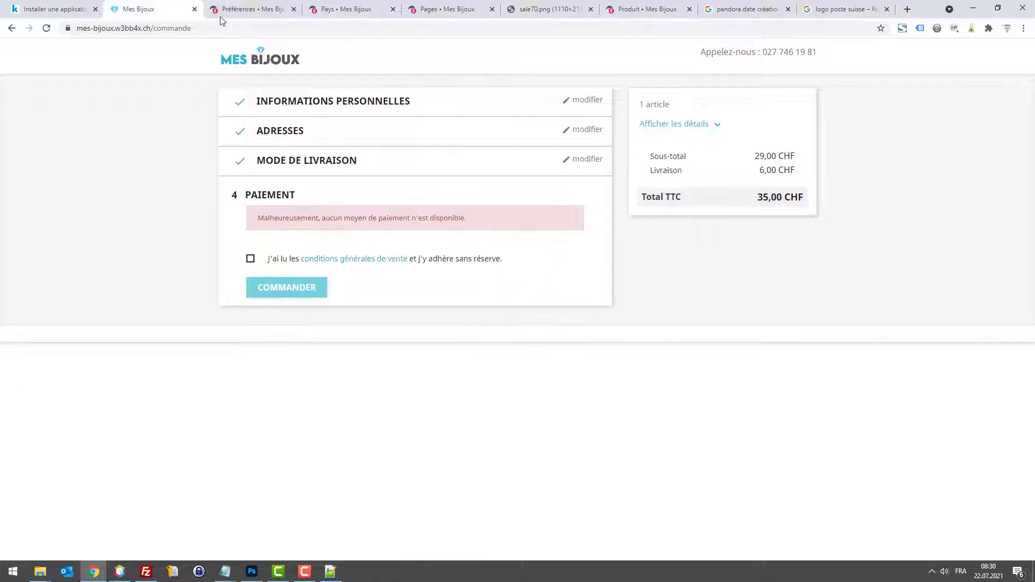
click(237, 9)
Step: Check the payment preferences, where CHF is enabled for no payment module
mouse_move(44, 275)
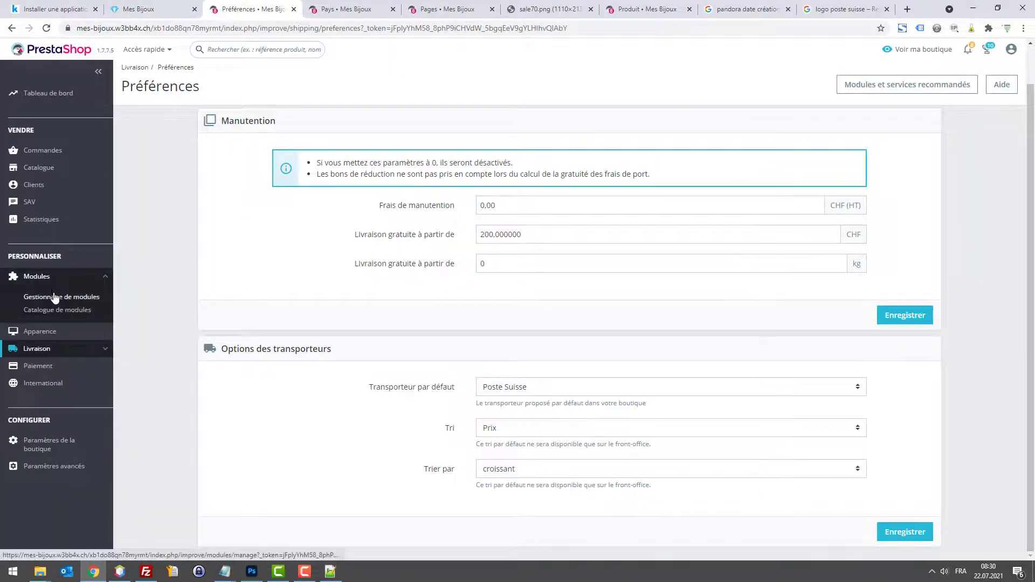
click(54, 297)
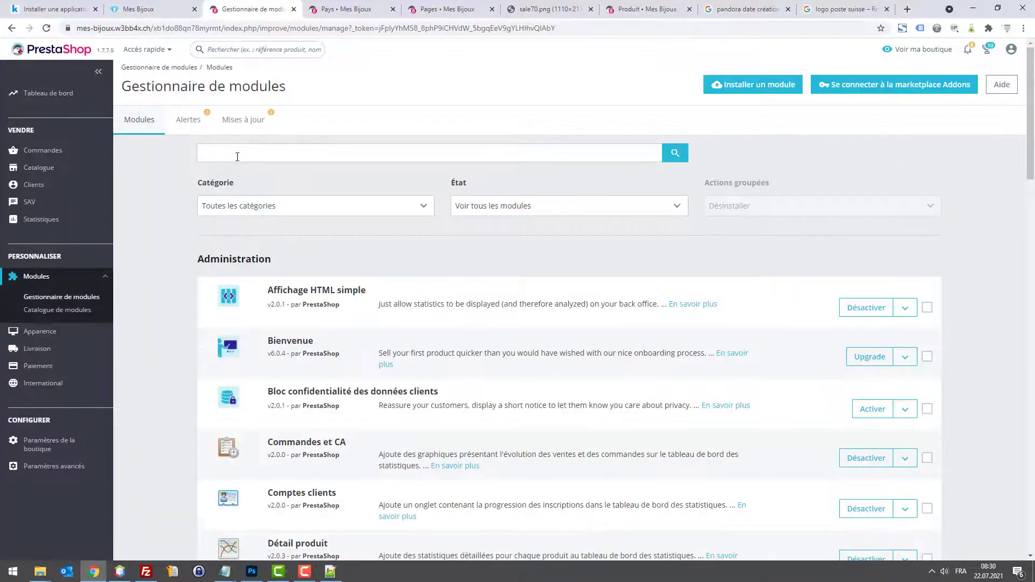
click(45, 362)
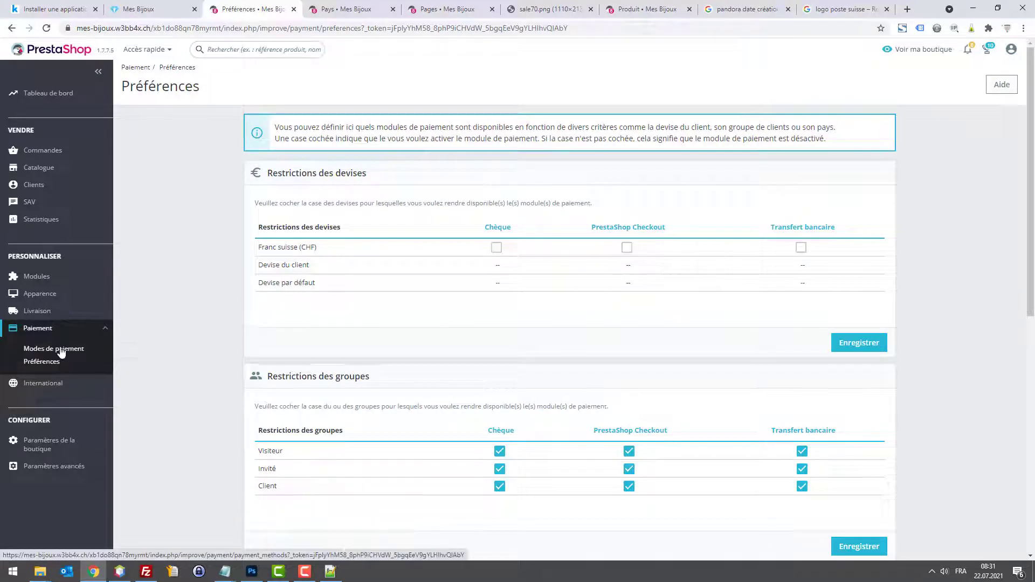
click(60, 352)
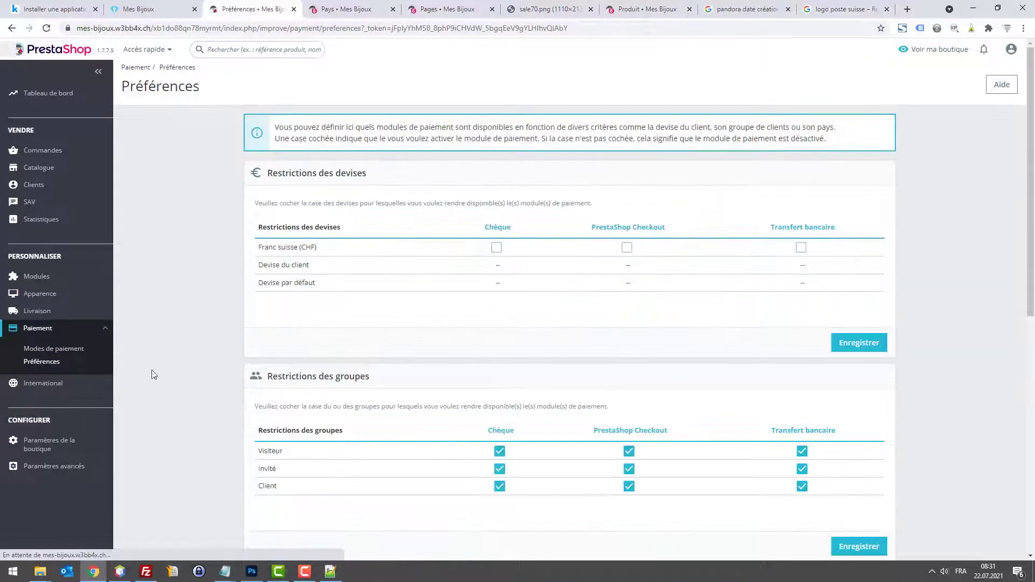
scroll(779, 338, down, 3)
scroll(755, 328, up, 3)
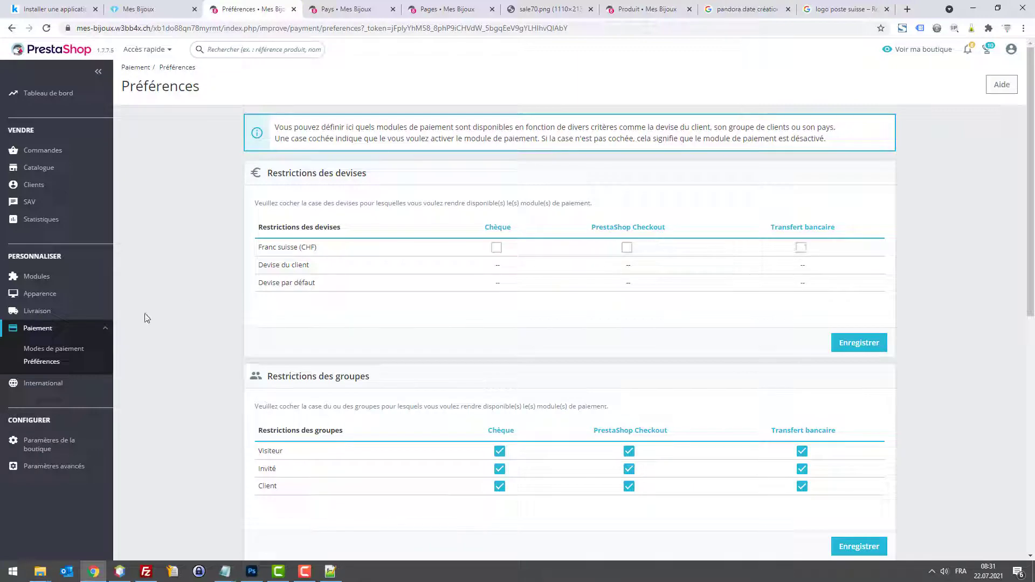
Step: Search the installed modules in the Module Manager for 'cheque'
click(42, 277)
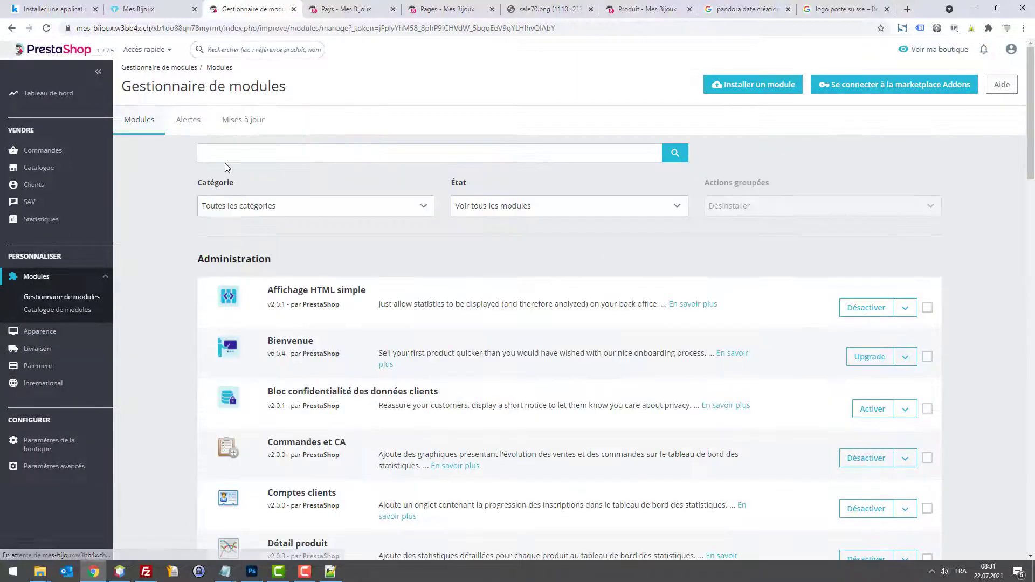
click(225, 160)
text(c)
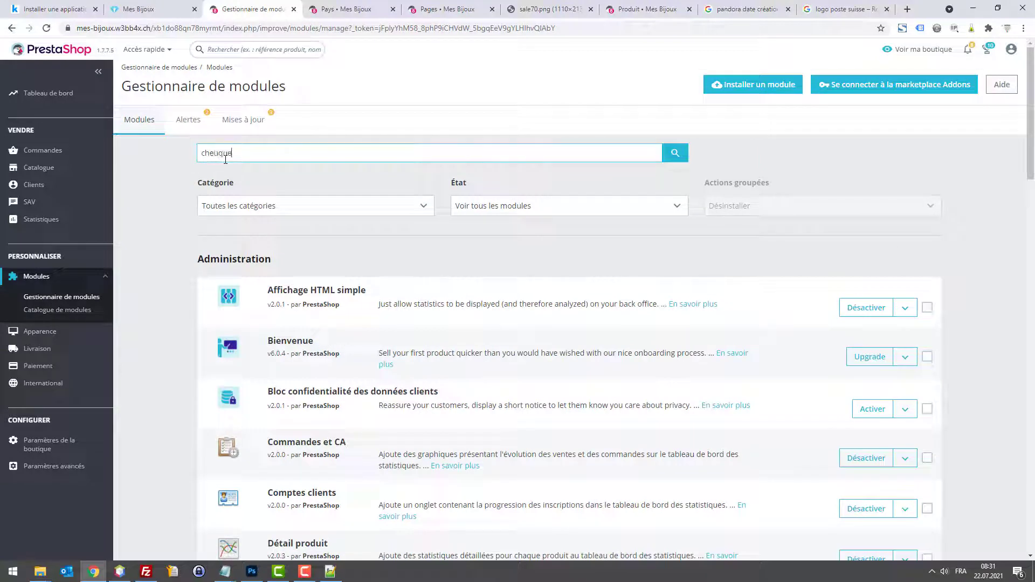
text(heque)
key(Return)
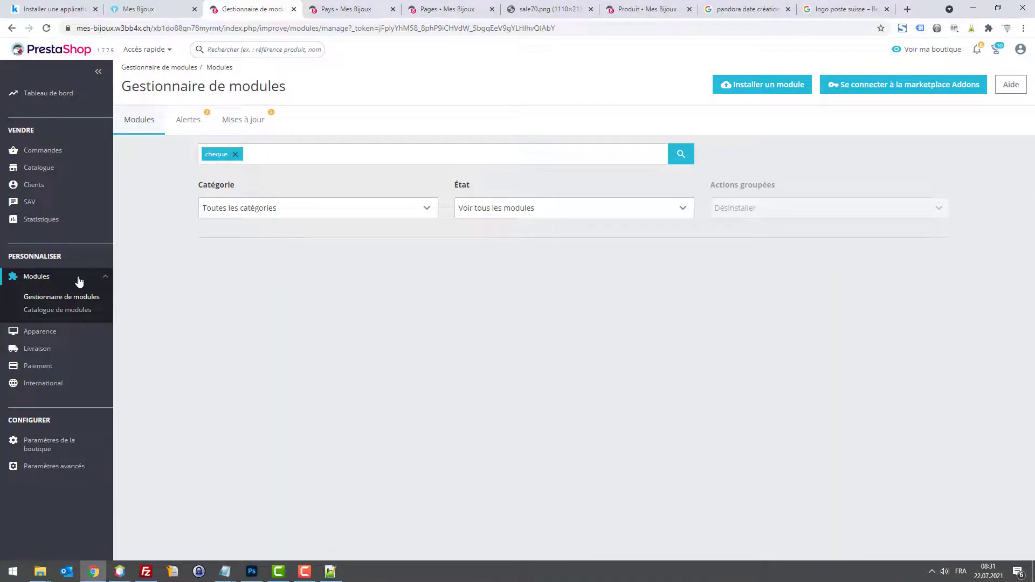
Step: Search the Module Catalogue for 'cheque' and 'chèque', then clear the filters to list all 136 modules
click(71, 309)
click(245, 152)
text(ch)
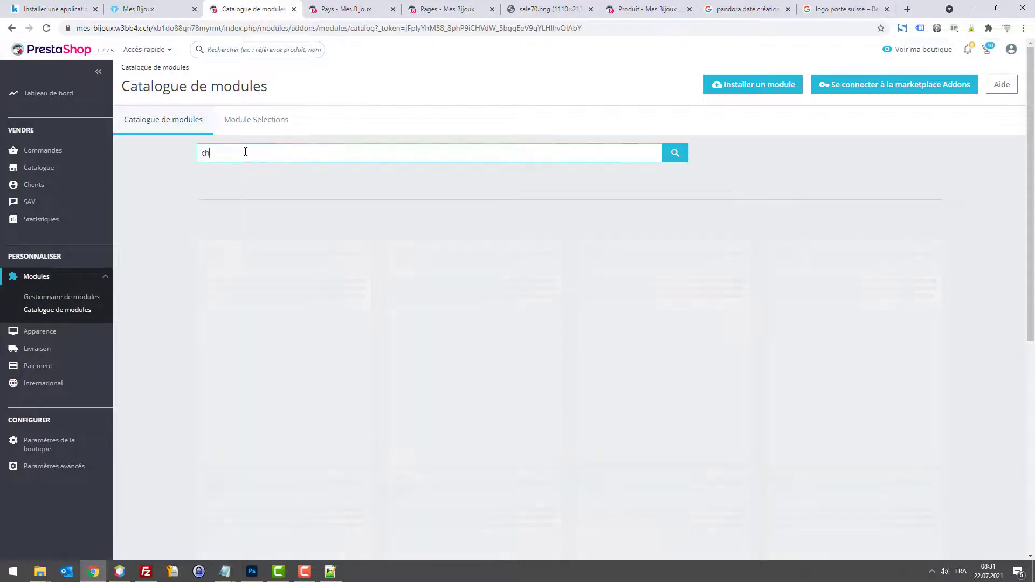
text(eque)
key(Return)
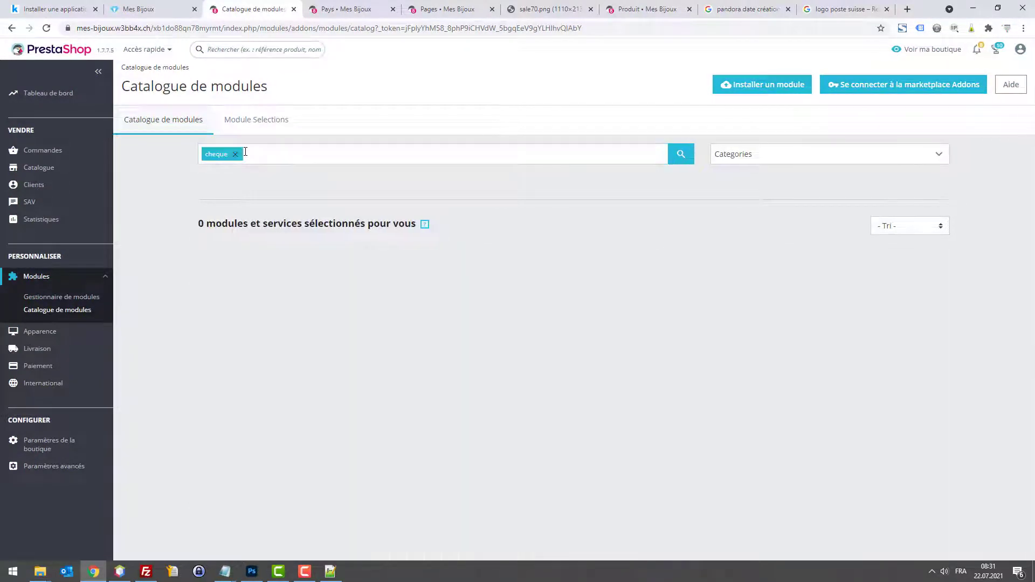
click(235, 155)
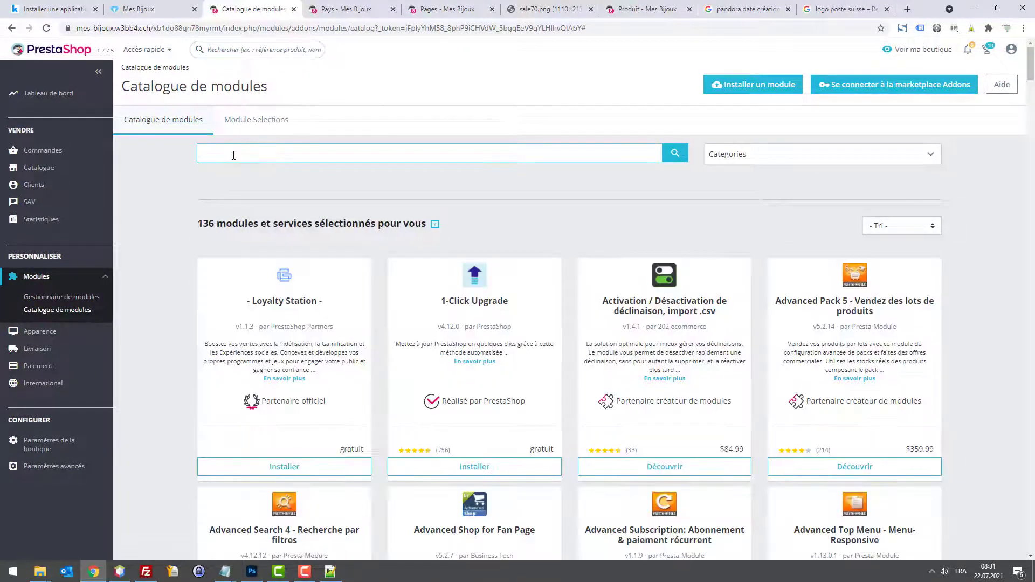
text(chèque)
key(Return)
click(235, 155)
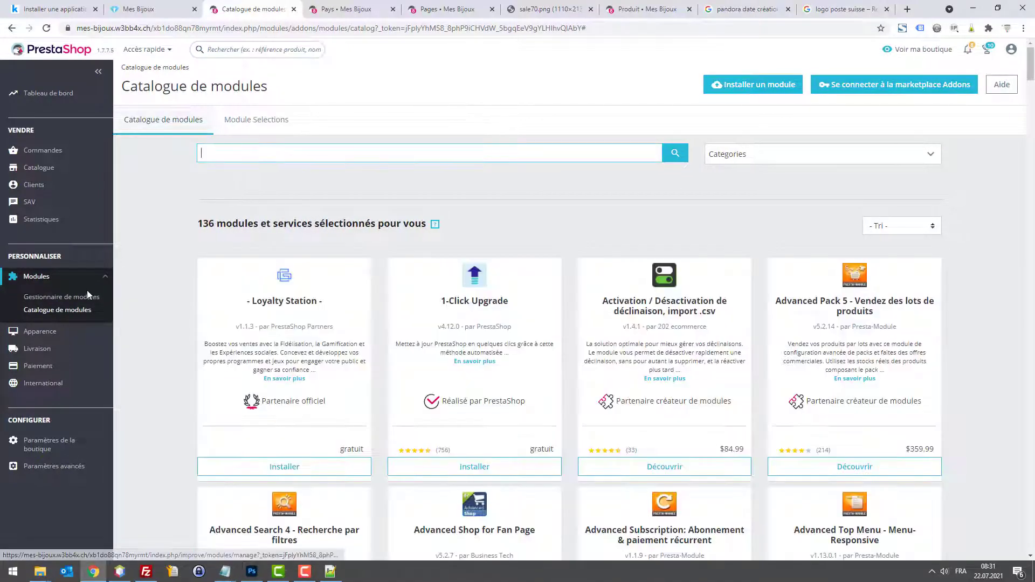
drag(87, 296, 306, 259)
scroll(307, 259, down, 10)
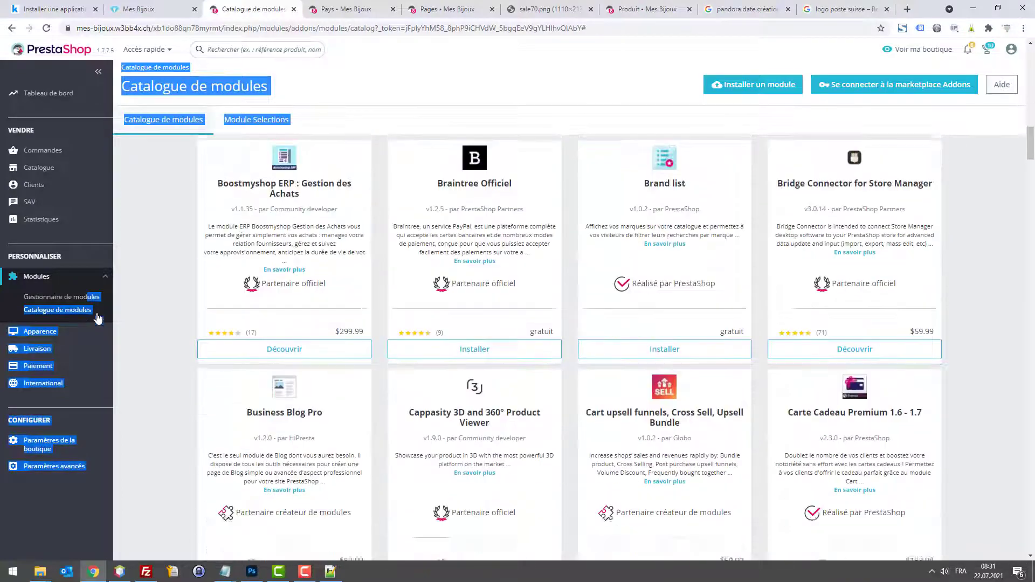
Step: In the module manager, find the Chèque module and deactivate it
click(61, 297)
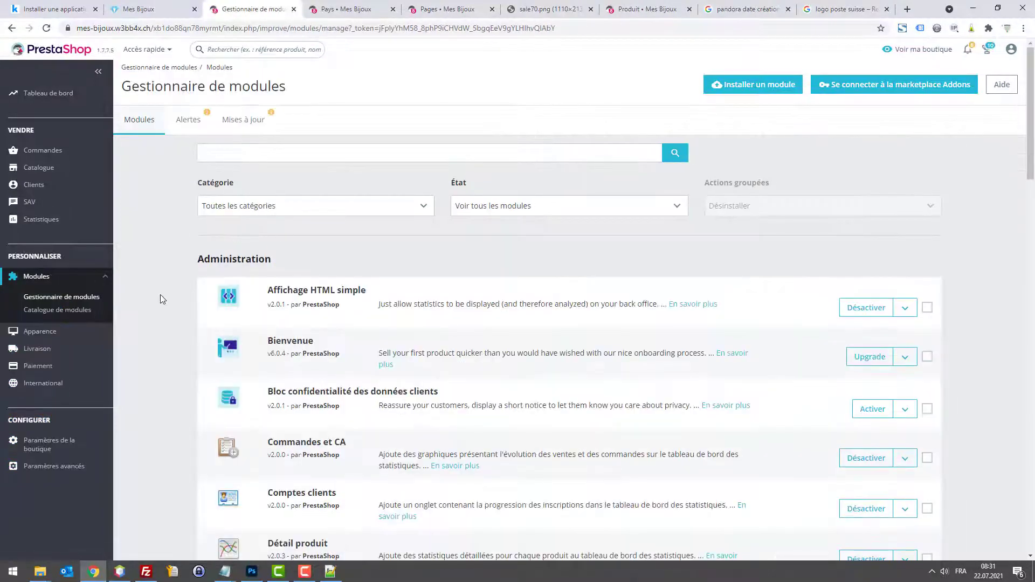
key(ctrl+f)
text(chq)
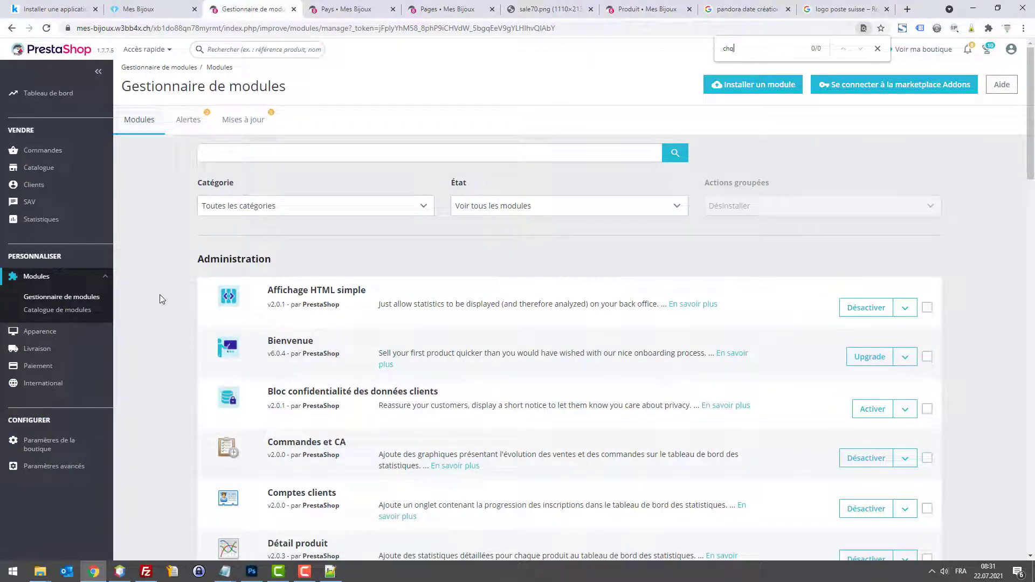
key(BackSpace)
text(èque)
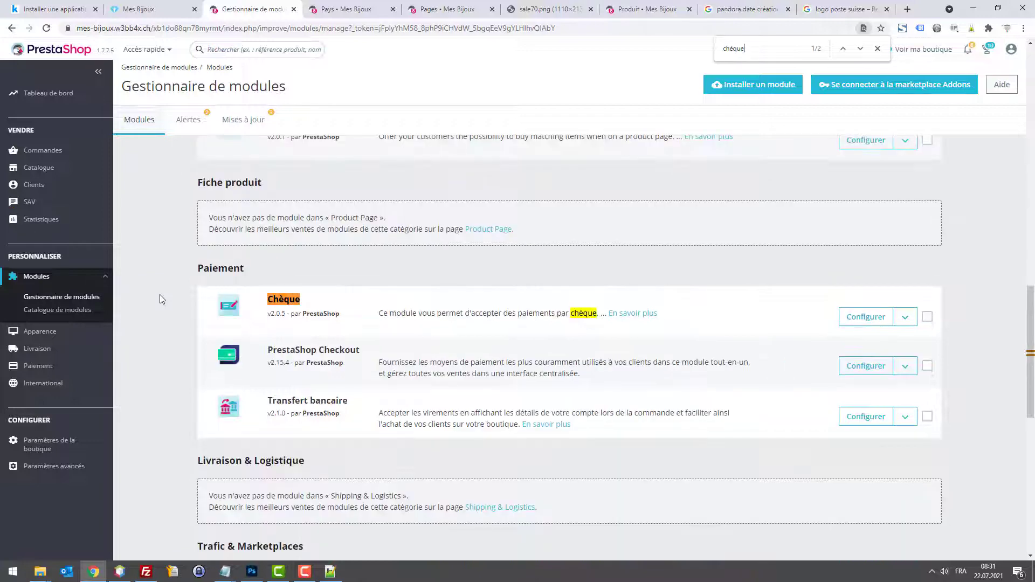
key(Return)
click(904, 322)
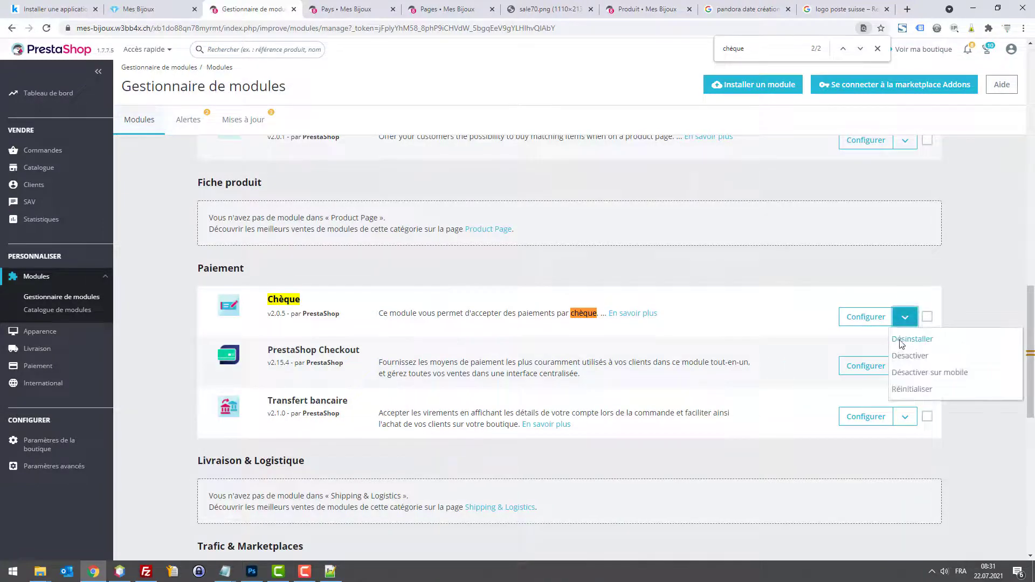
click(909, 358)
click(651, 167)
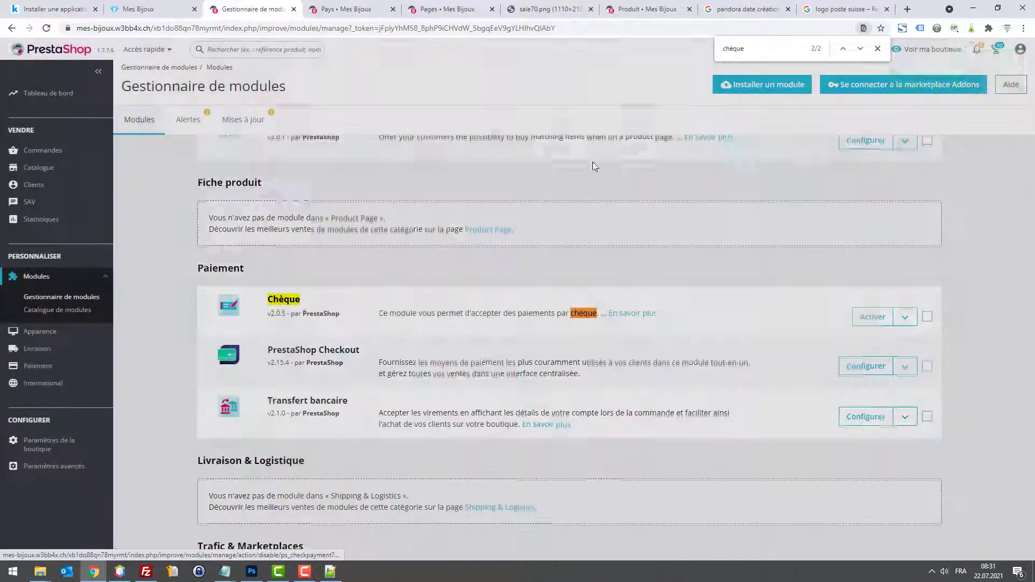
Step: Find the PrestaShop Checkout module and deactivate it
key(ctrl+f)
text(checkout)
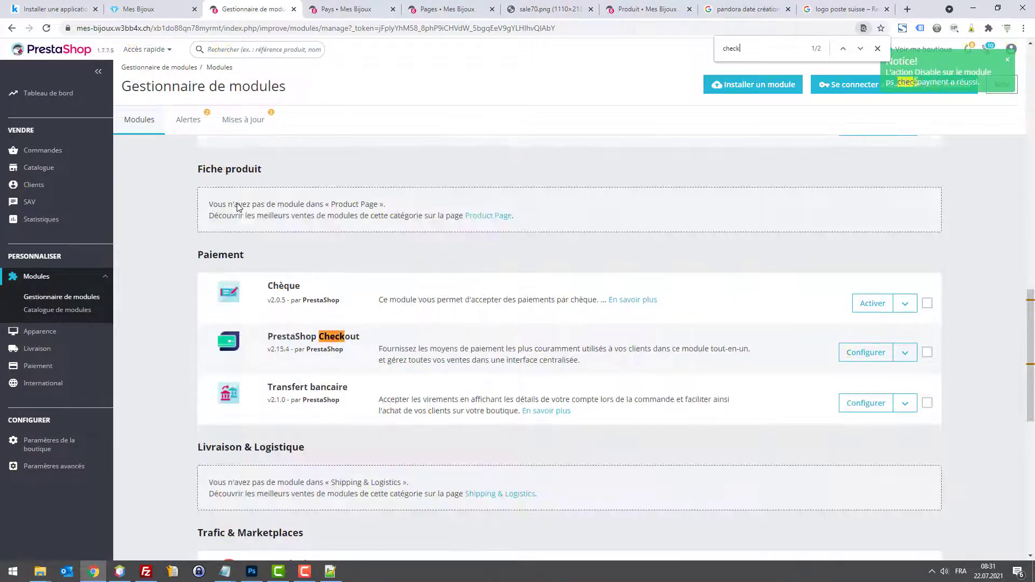
click(906, 353)
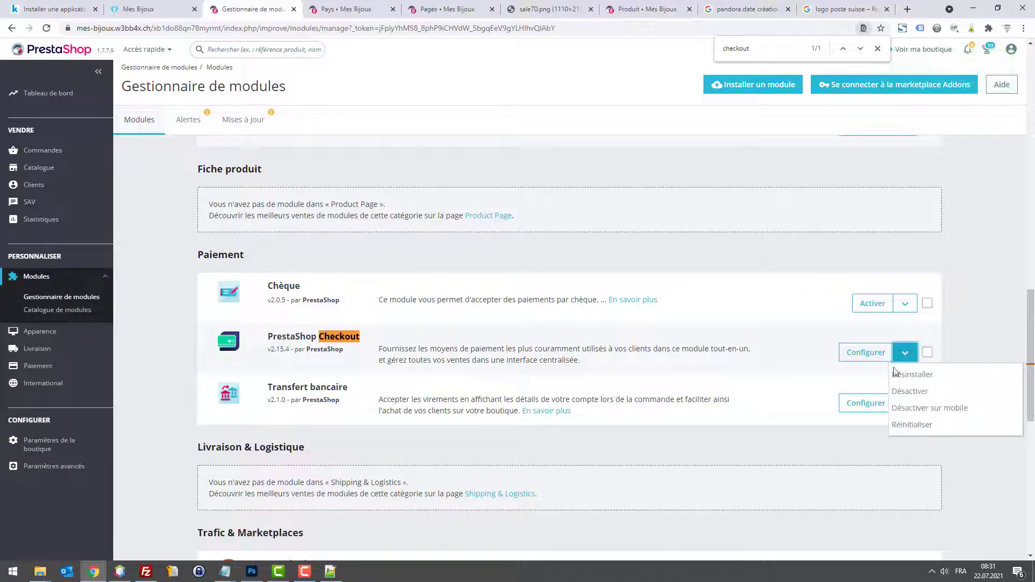
click(913, 392)
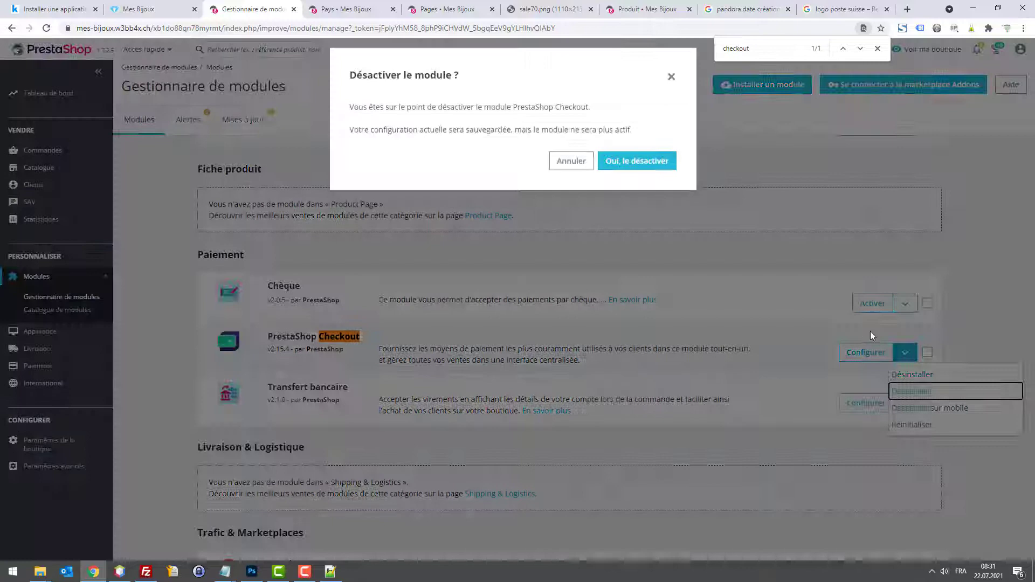
click(628, 164)
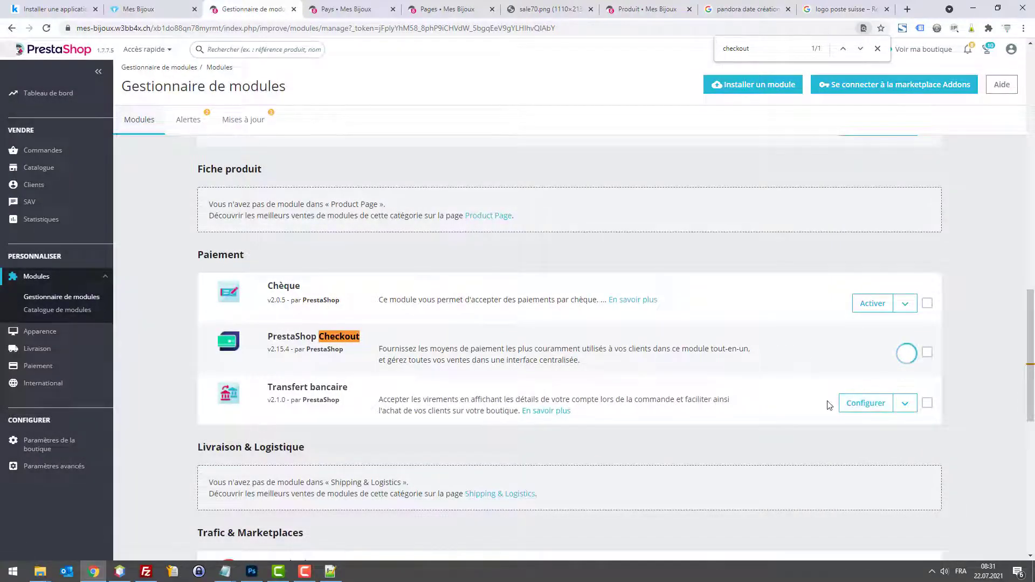
Step: Reset the Transfert bancaire module
click(905, 404)
click(919, 478)
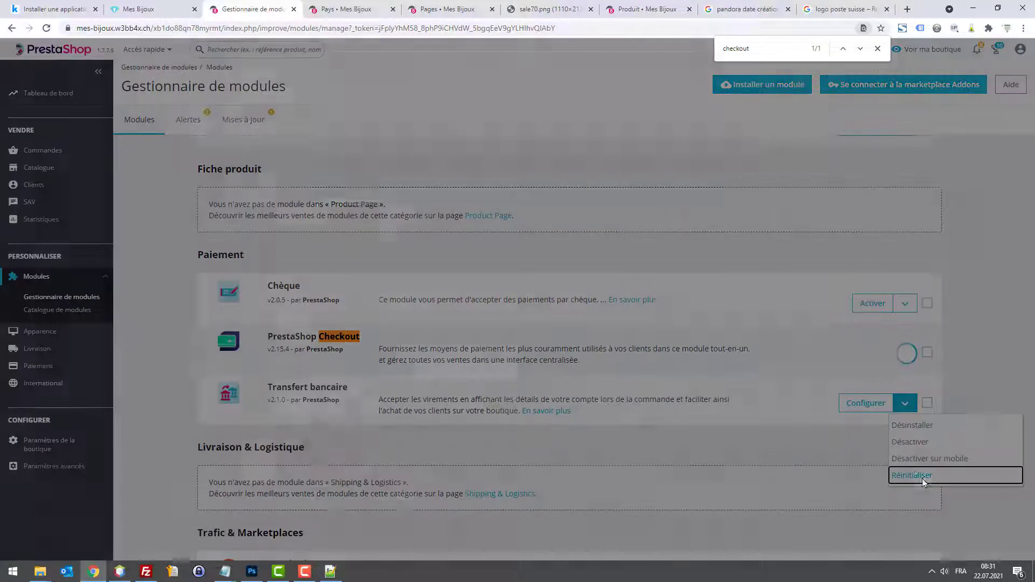
click(628, 178)
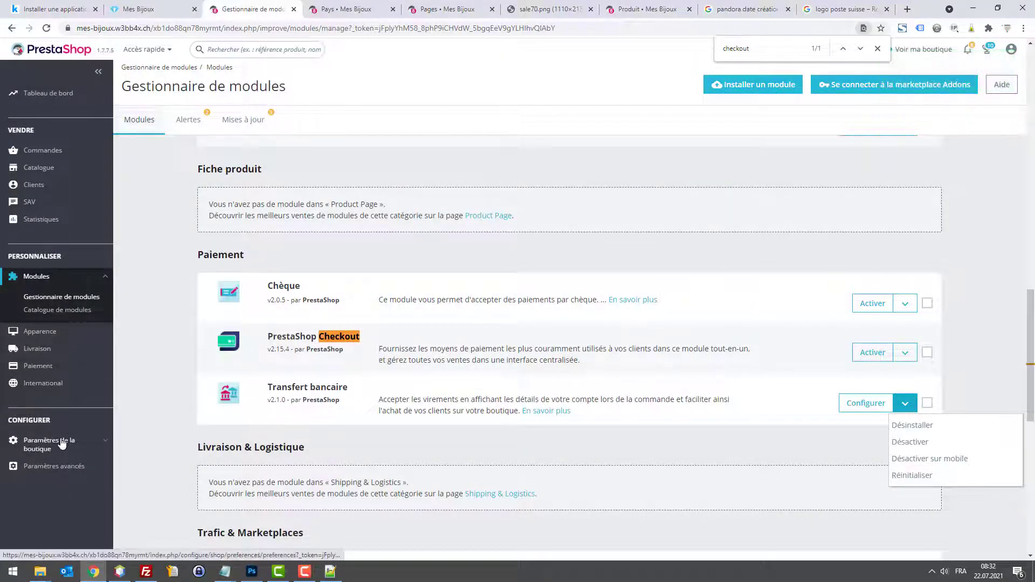
Step: Go to the payment Preferences page
mouse_move(63, 437)
scroll(63, 448, down, 3)
mouse_move(64, 515)
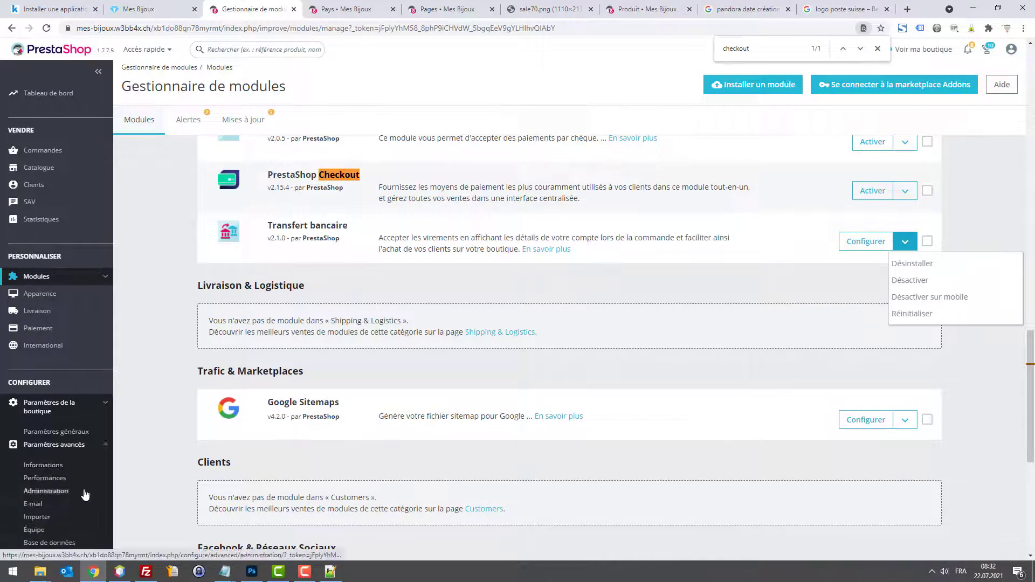
mouse_move(65, 294)
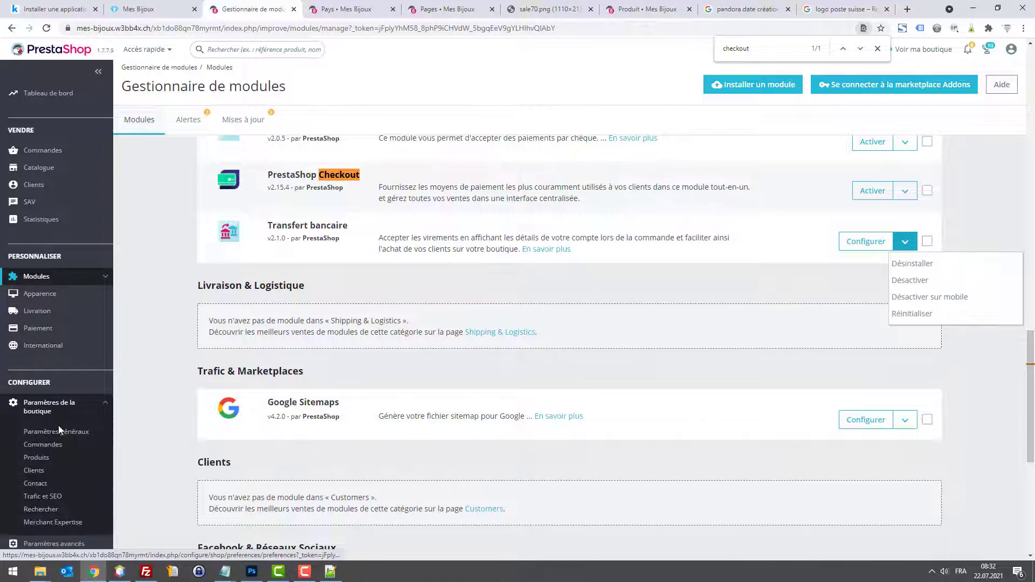
scroll(76, 478, down, 1)
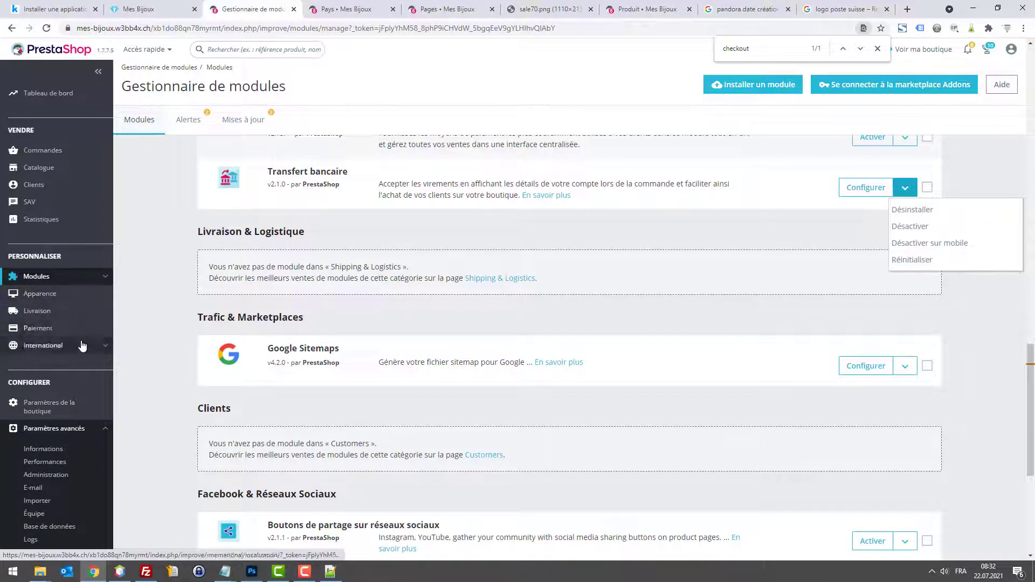
mouse_move(73, 336)
click(61, 364)
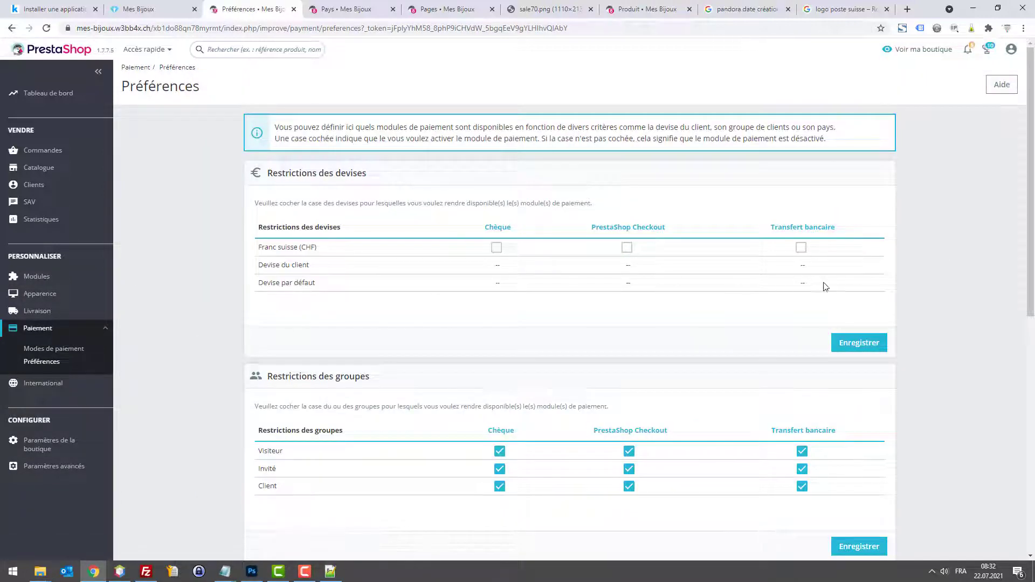
Step: Allow Franc suisse (CHF) for Transfert bancaire, save, and view the storefront checkout
click(803, 249)
click(863, 346)
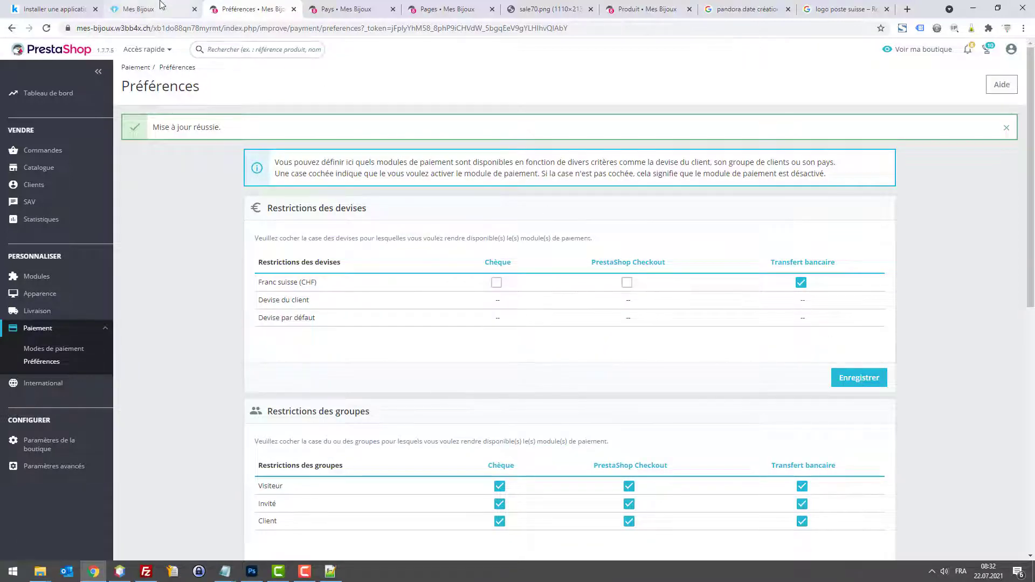
click(160, 6)
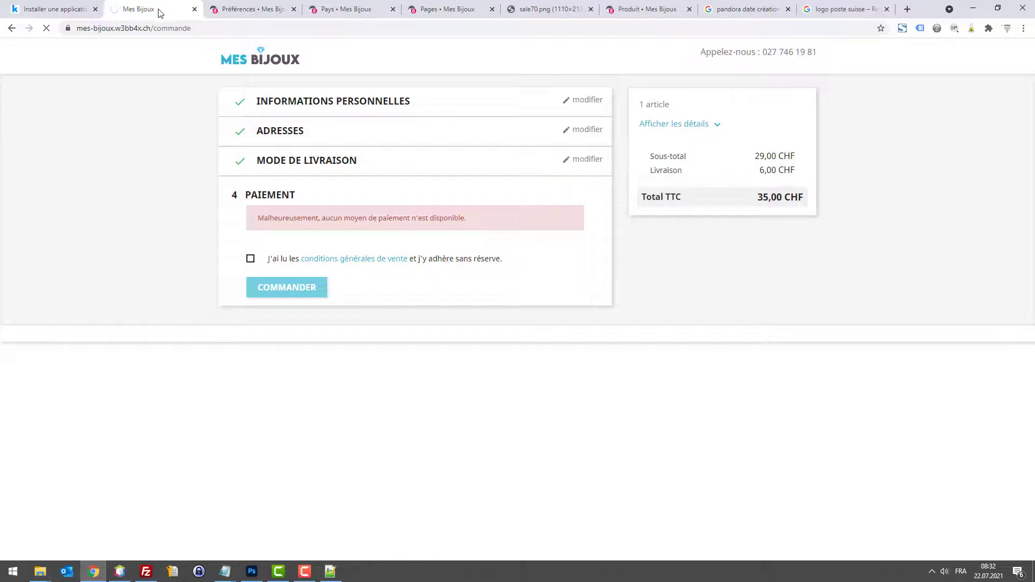
Step: Pick bank transfer at checkout, then search the back-office module catalogue for transfert
click(252, 212)
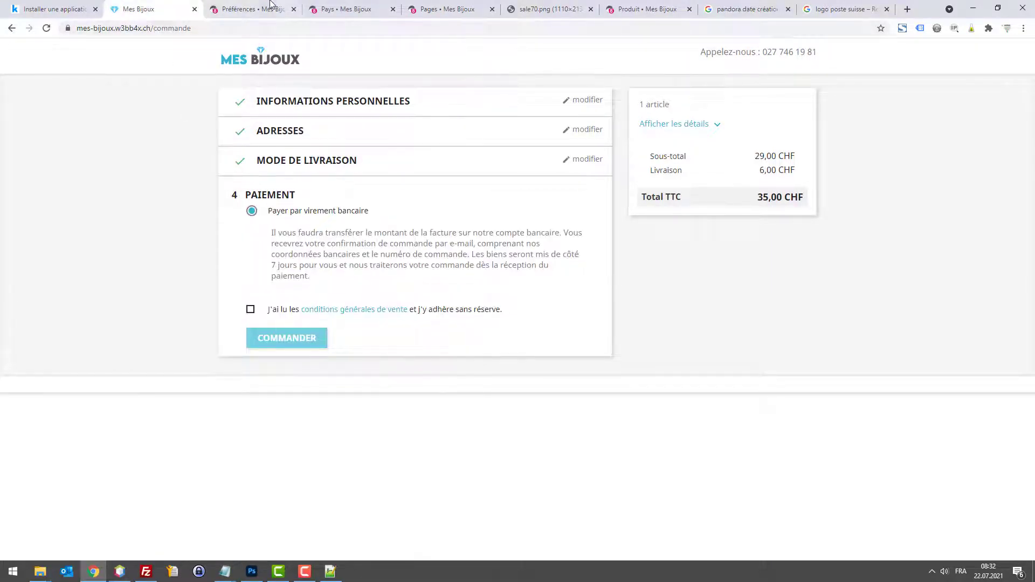
click(254, 9)
mouse_move(54, 293)
click(66, 314)
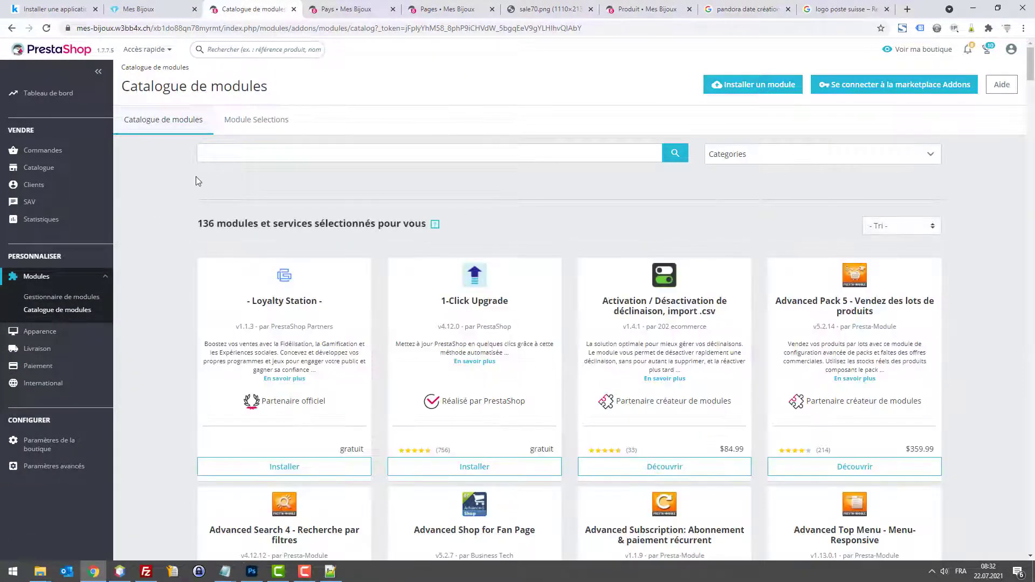
click(233, 153)
text(ban)
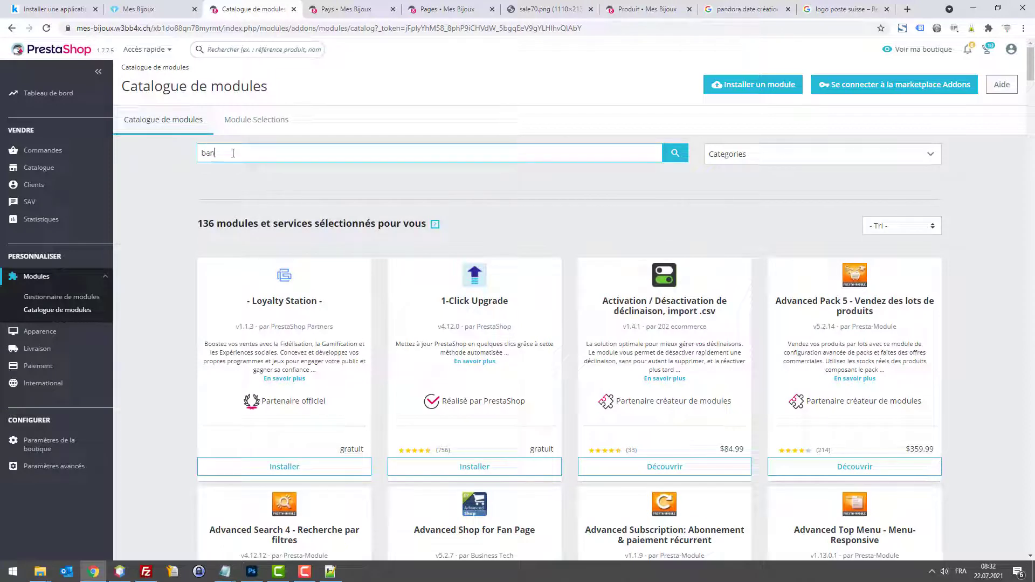
text(nsfert)
key(Return)
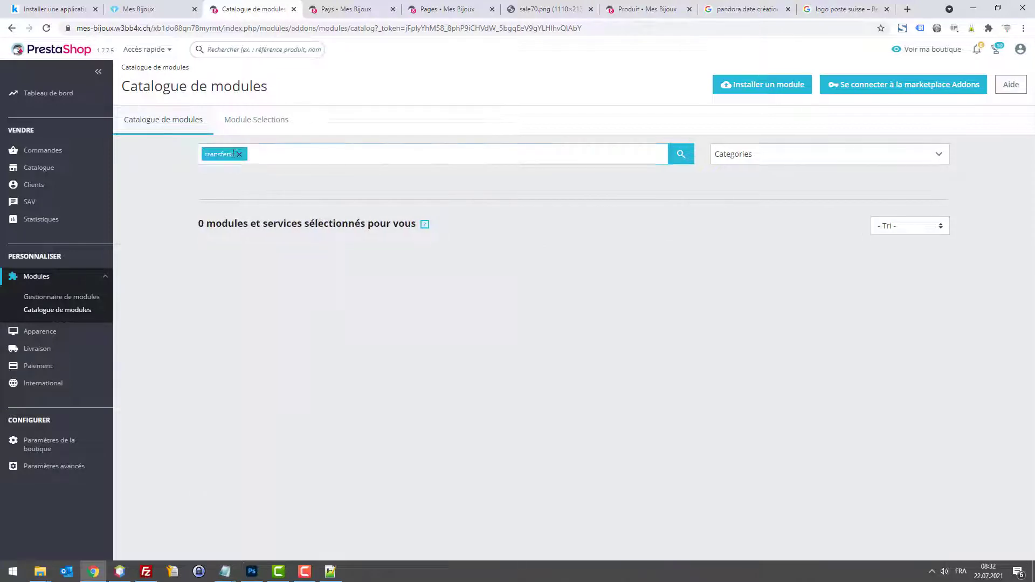
Step: Filter installed modules to 'transfert' and open Transfert bancaire's configuration
click(67, 297)
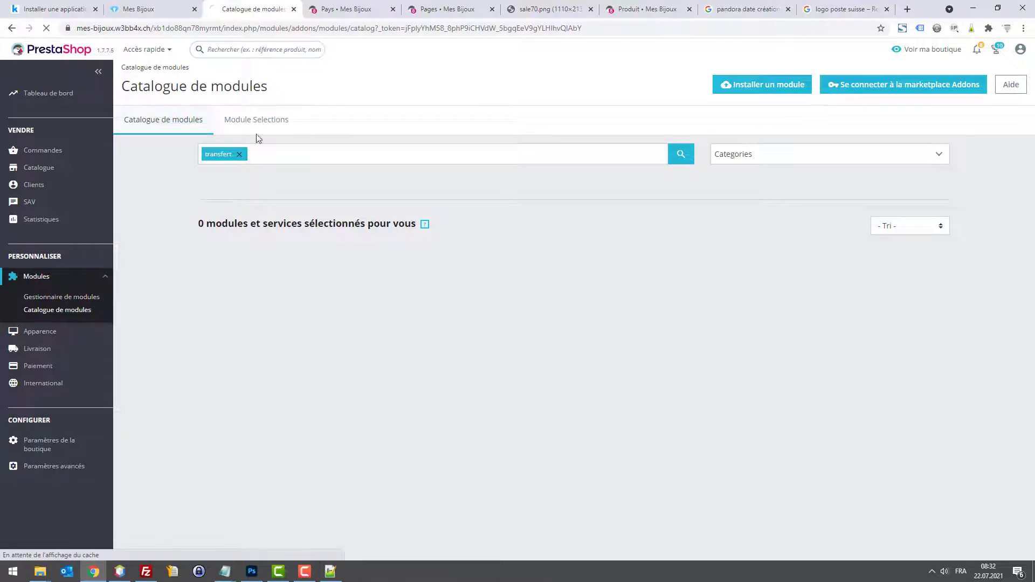
text(trans)
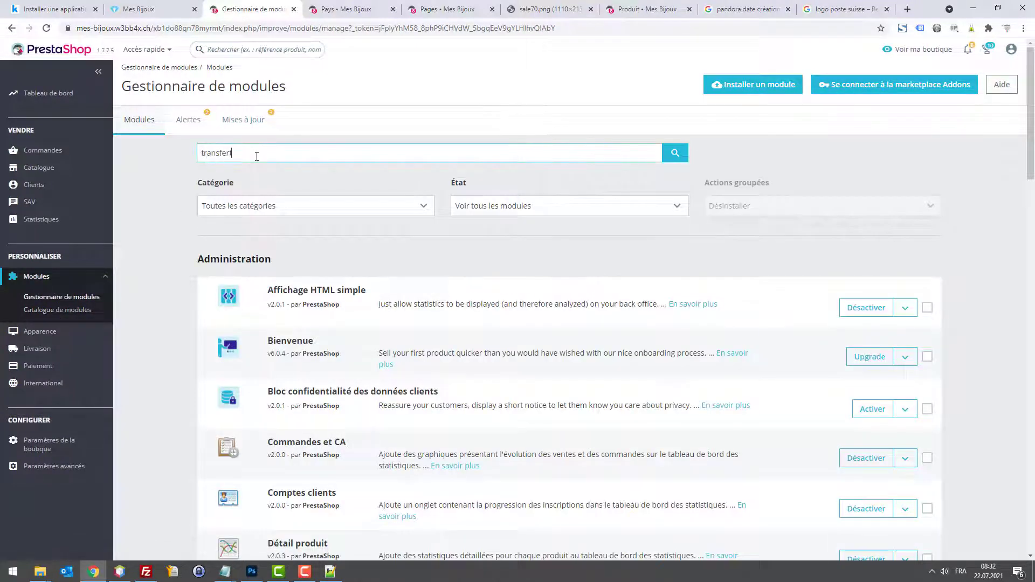
text(fert)
key(Return)
click(868, 318)
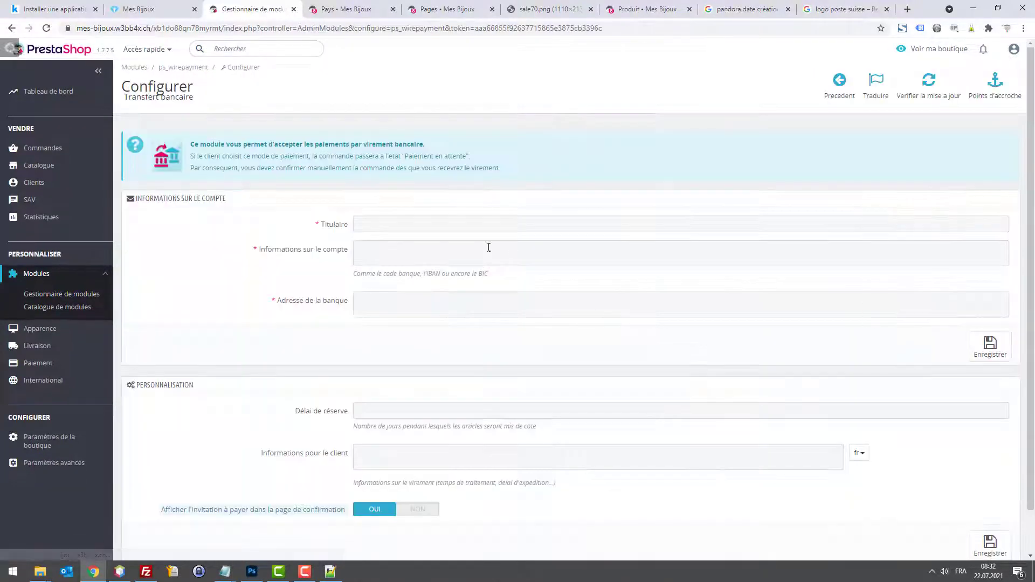
Step: Enter MesBijoux as account holder, with placeholder account information and bank address
click(437, 222)
text(W)
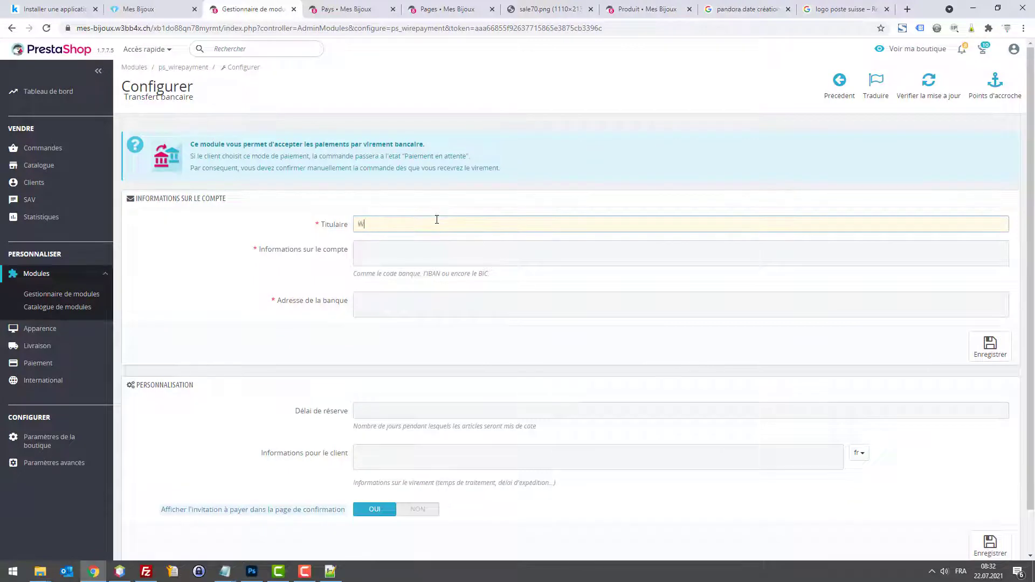
text(ebbax)
key(Tab)
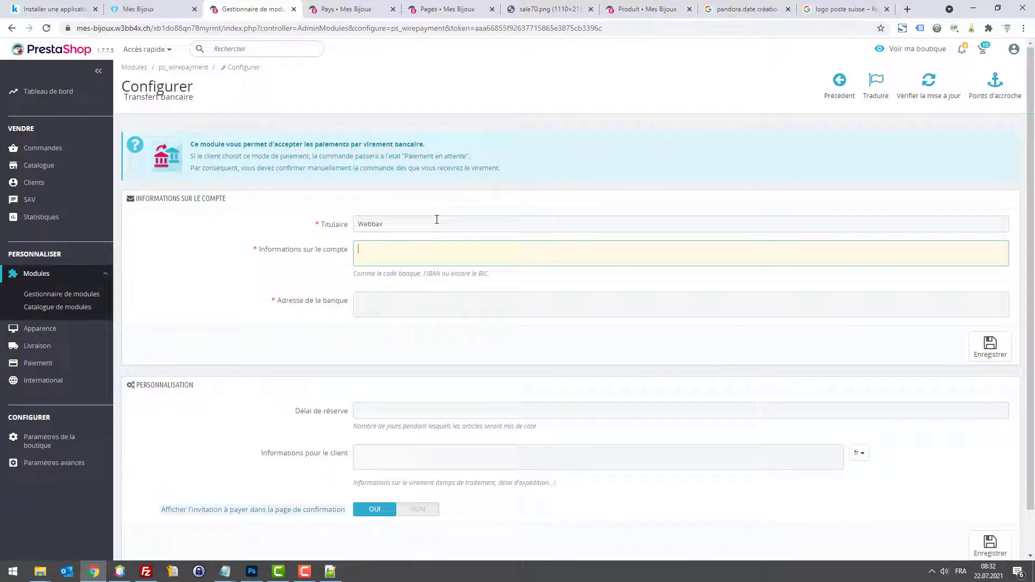
key(shift+Tab)
text(M)
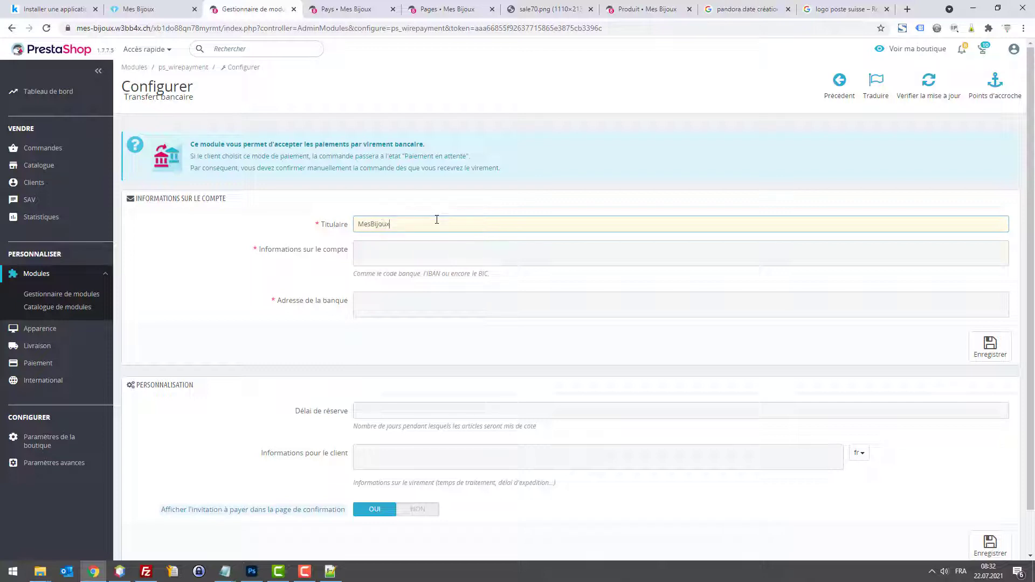
key(Tab)
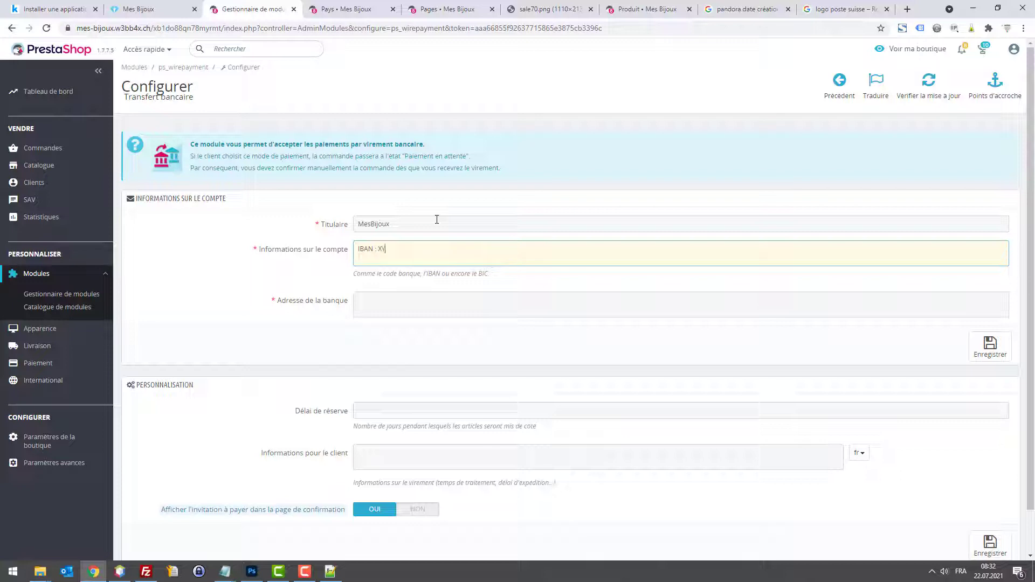
key(Tab)
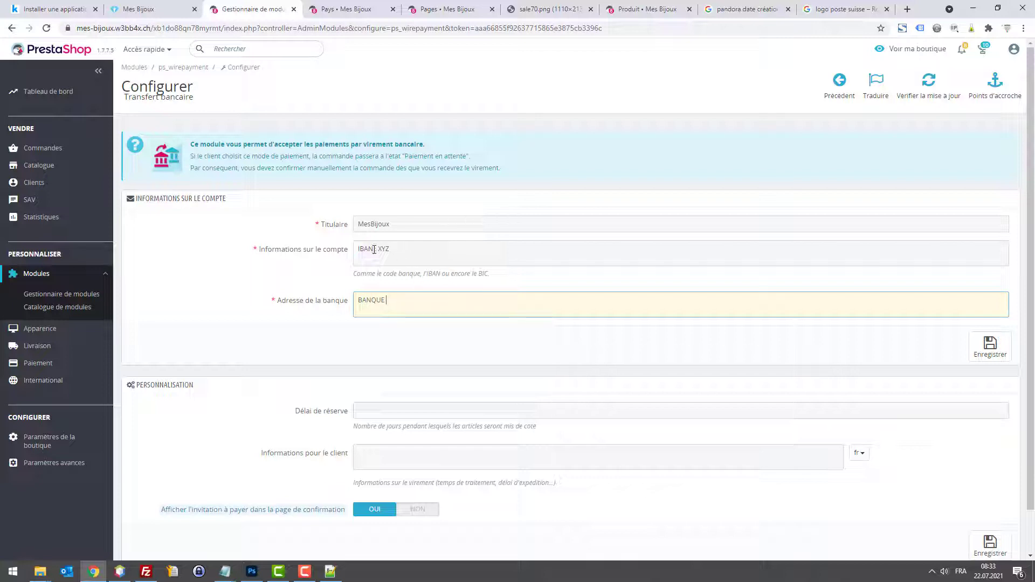
drag(374, 249, 401, 247)
Step: Turn off the confirmation-page payment invitation, set a 1-day reservation delay, and save
scroll(399, 437, down, 1)
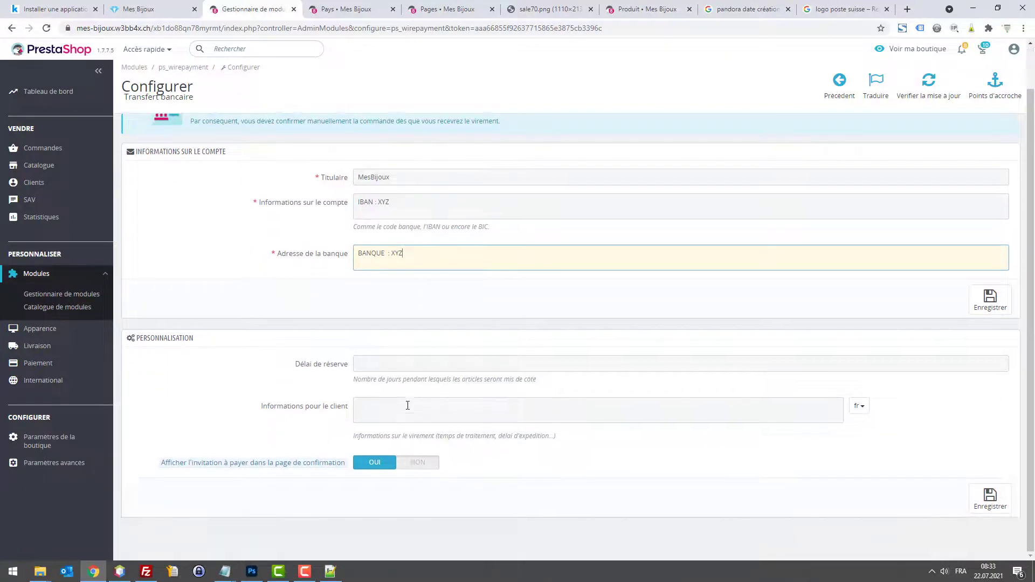
mouse_move(247, 469)
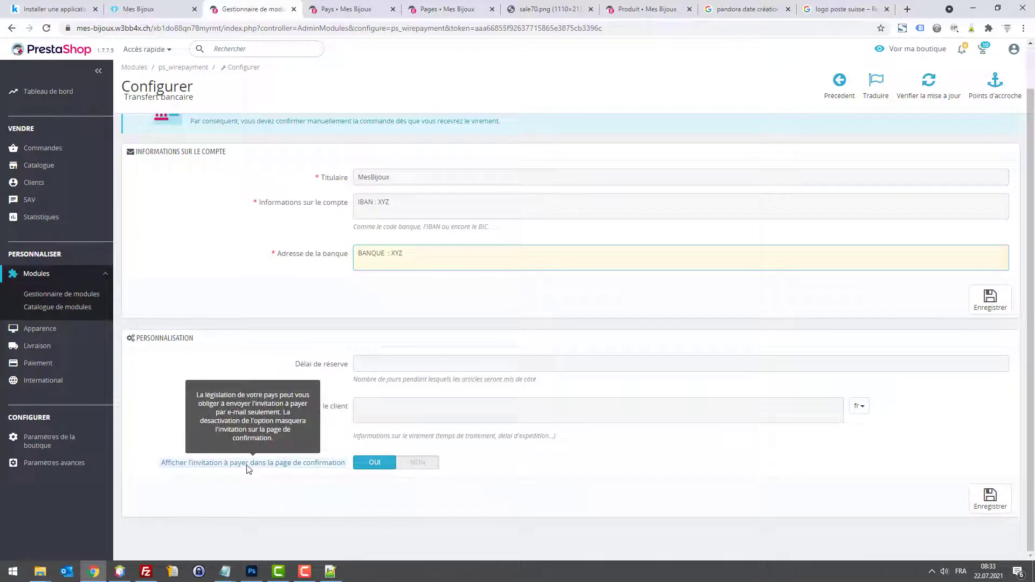
click(416, 462)
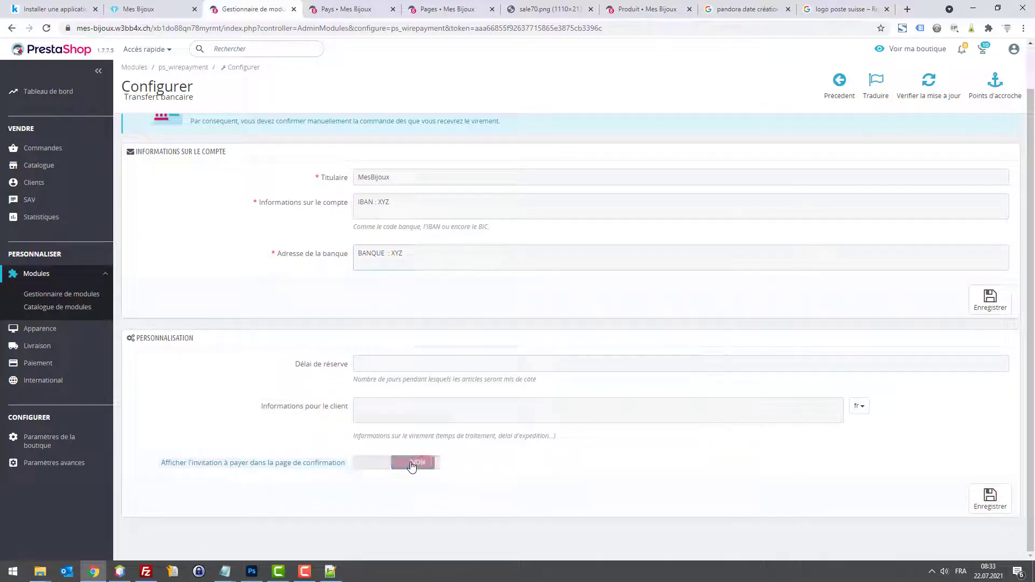
click(406, 360)
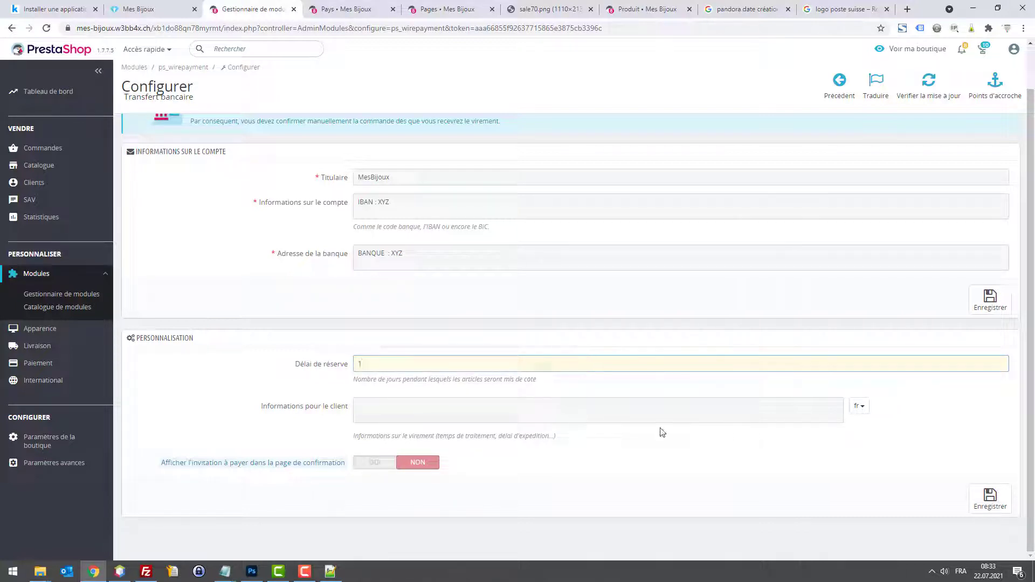
click(971, 504)
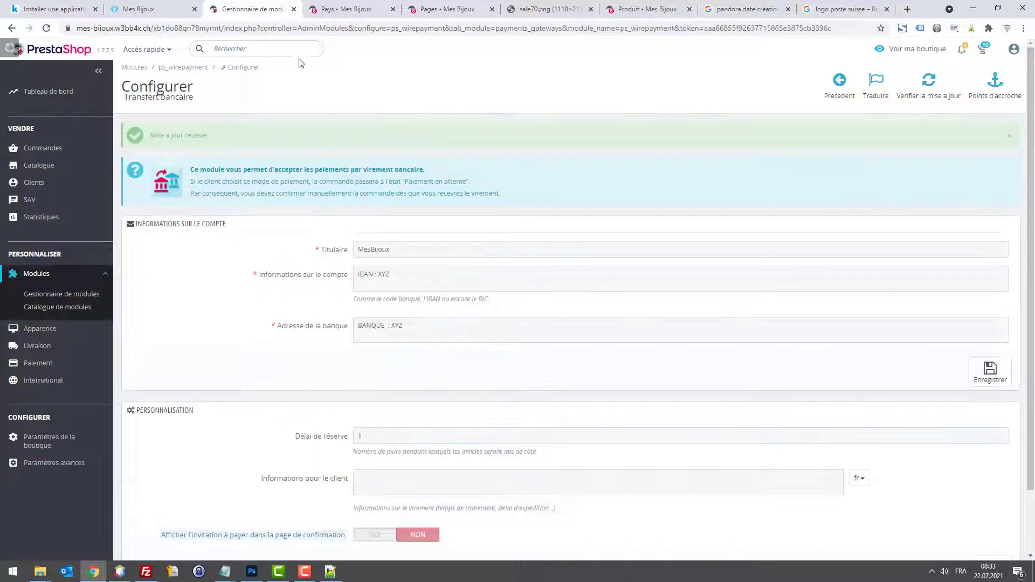
Step: Reload the storefront checkout and select bank transfer payment
click(148, 7)
key(F5)
click(252, 211)
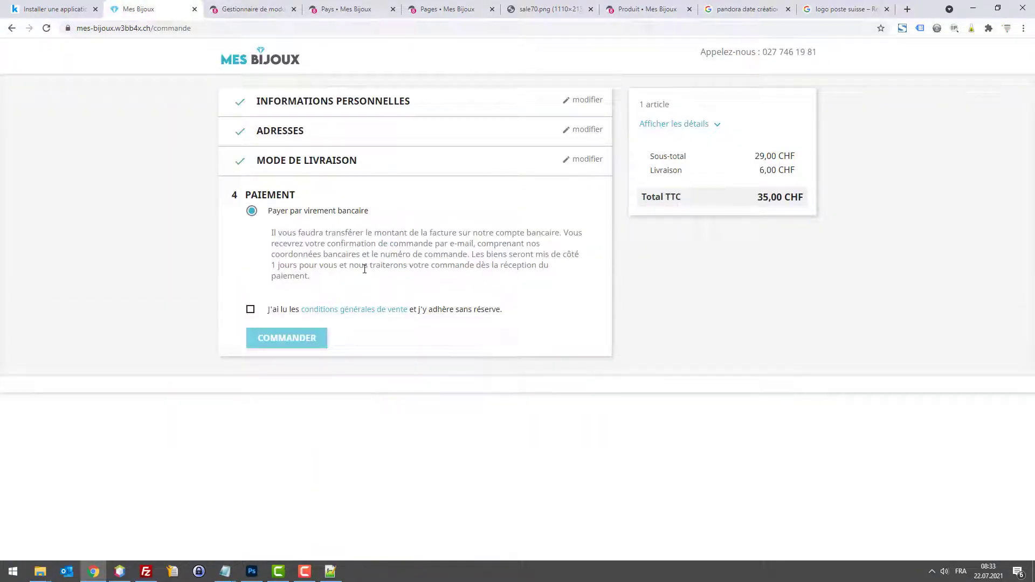
Step: Change the bank-transfer reservation delay to 3 days and save
click(252, 9)
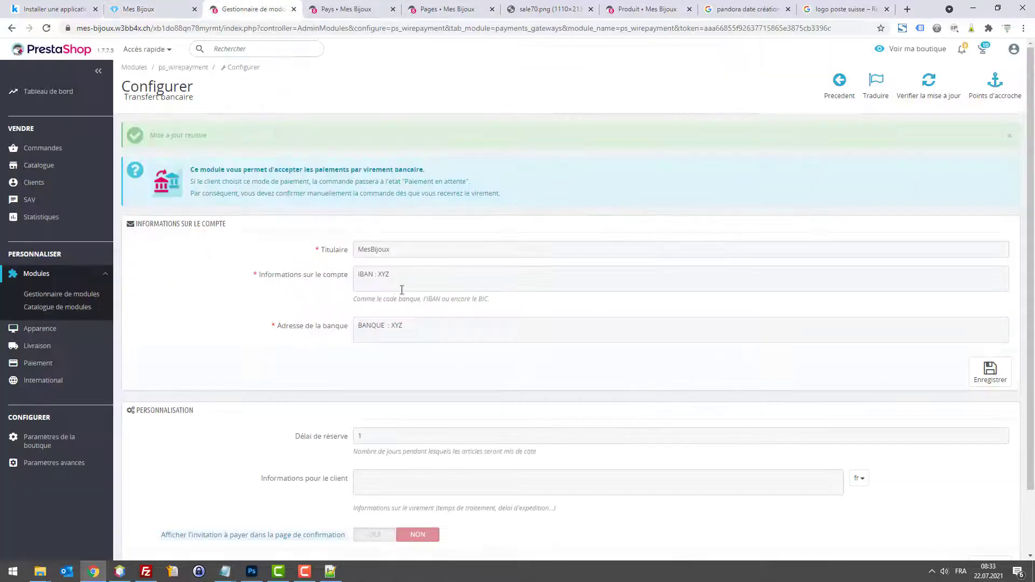
scroll(401, 288, down, 1)
click(337, 355)
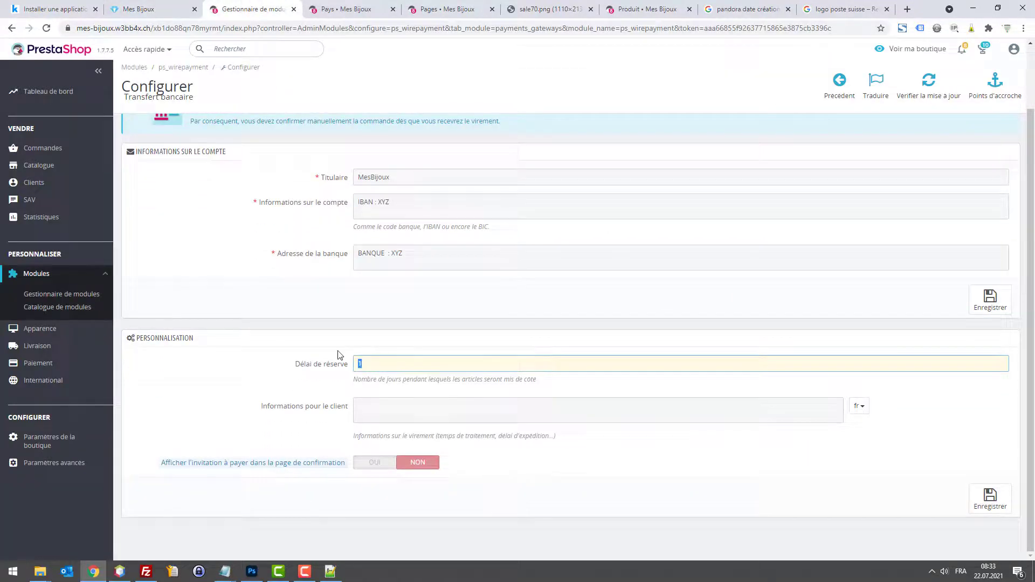
click(970, 506)
Step: Reload checkout, choose bank transfer showing 3 days, and accept the terms
click(126, 5)
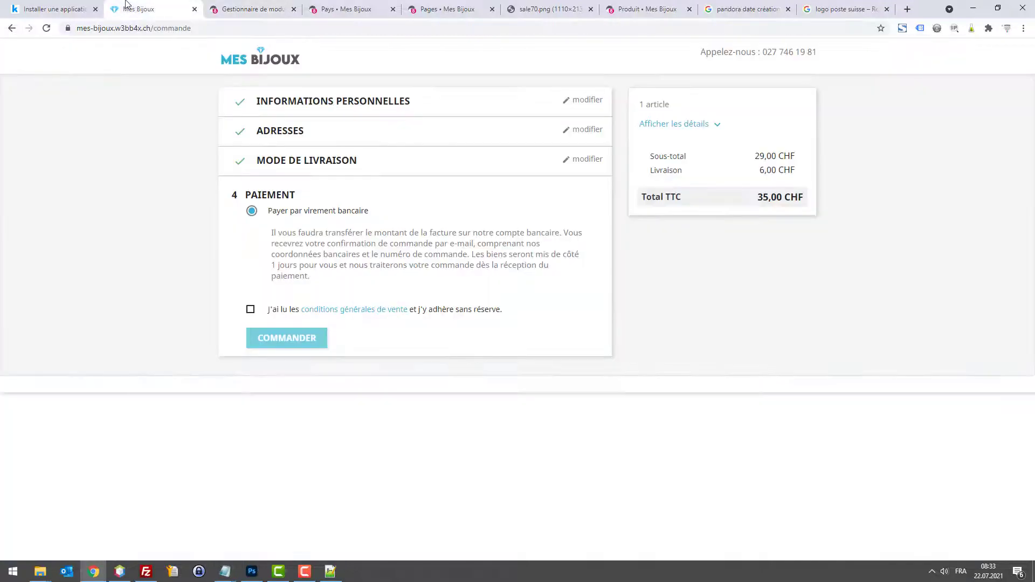
key(F5)
click(257, 211)
click(250, 309)
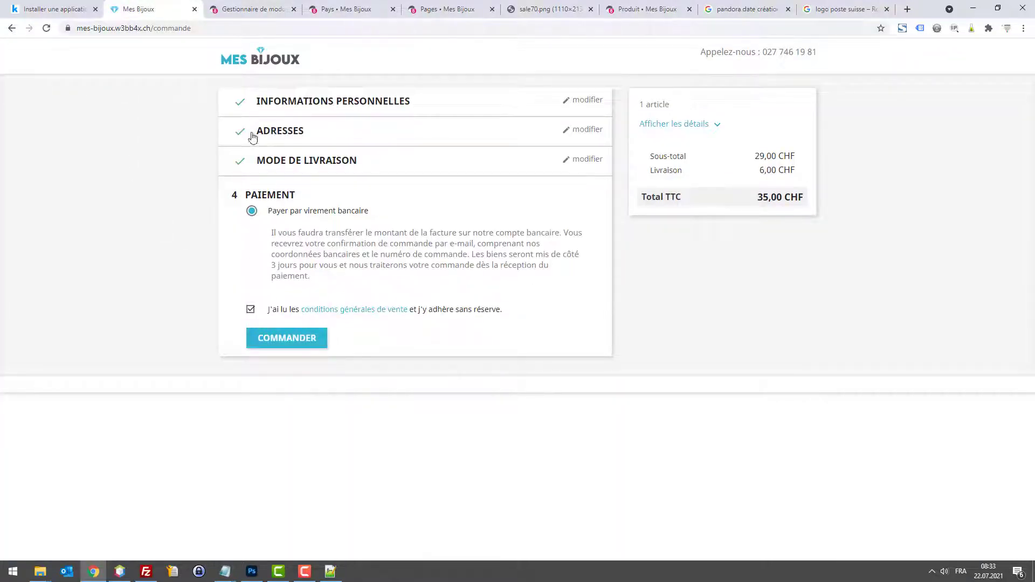
click(251, 9)
Step: Search modules for 'alert' and install the Mail alerts module from the catalogue
click(68, 296)
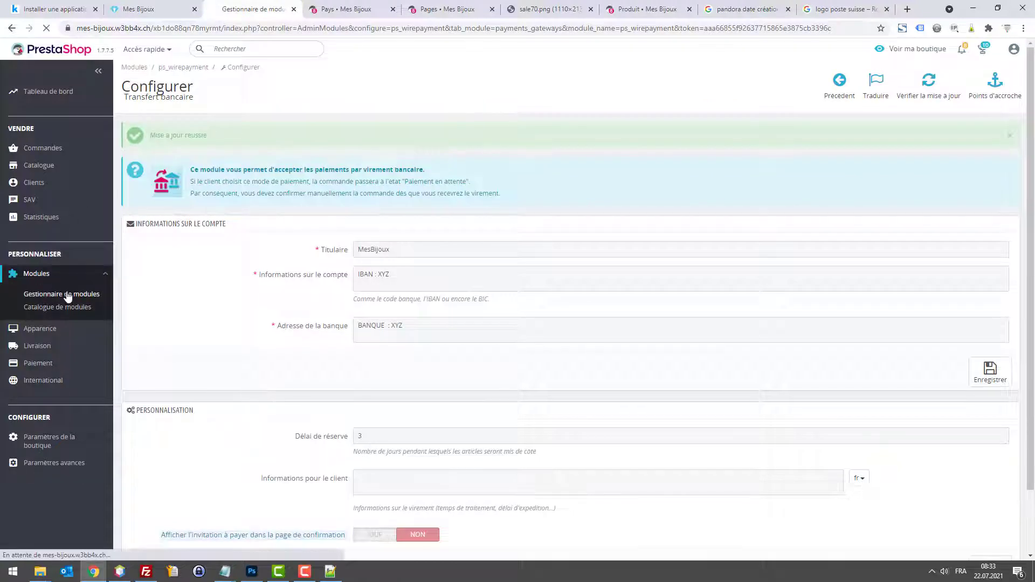
click(230, 153)
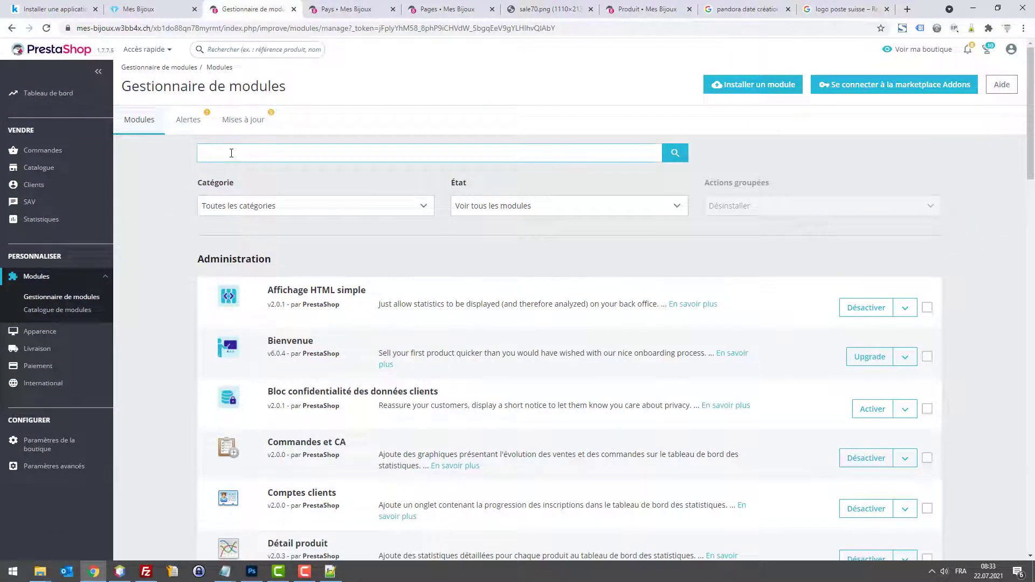
text(alert)
key(Return)
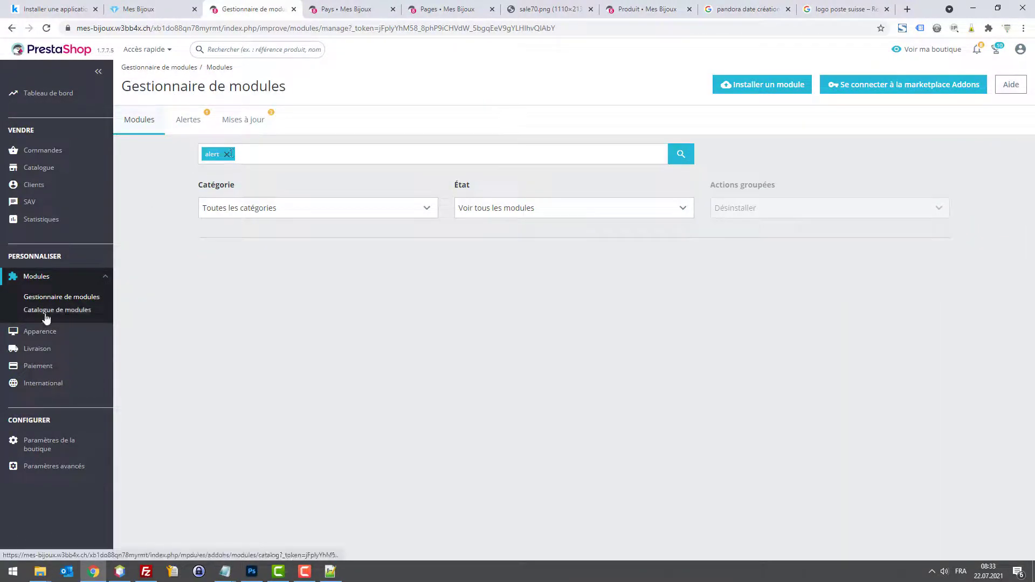
click(46, 314)
click(232, 153)
text(a)
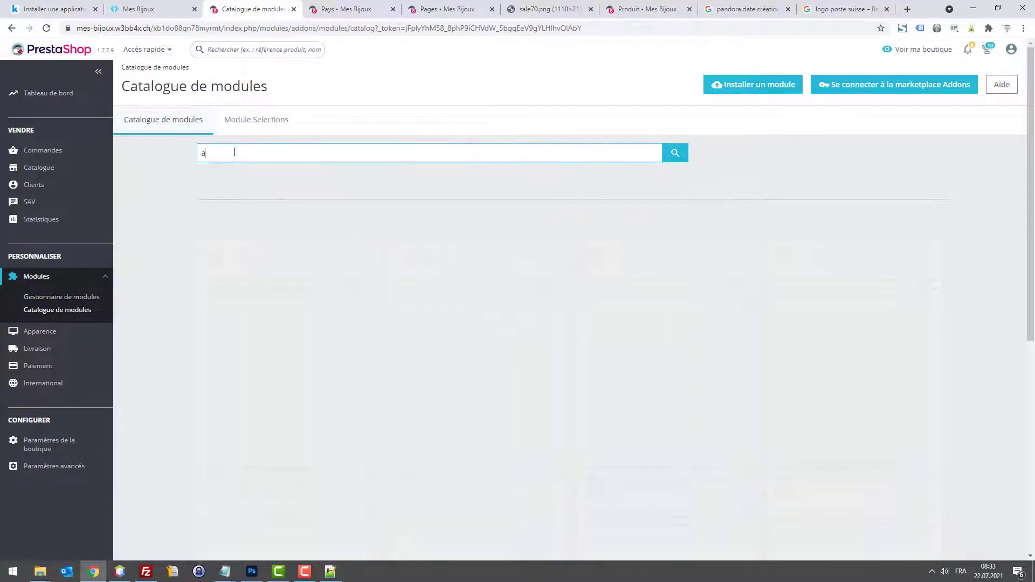
text(lert)
key(Return)
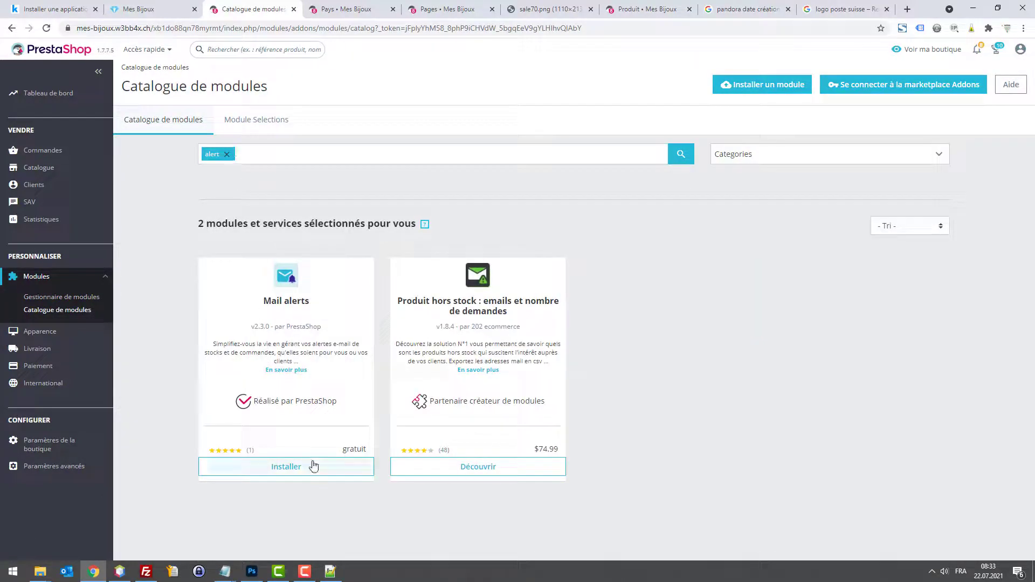
click(312, 468)
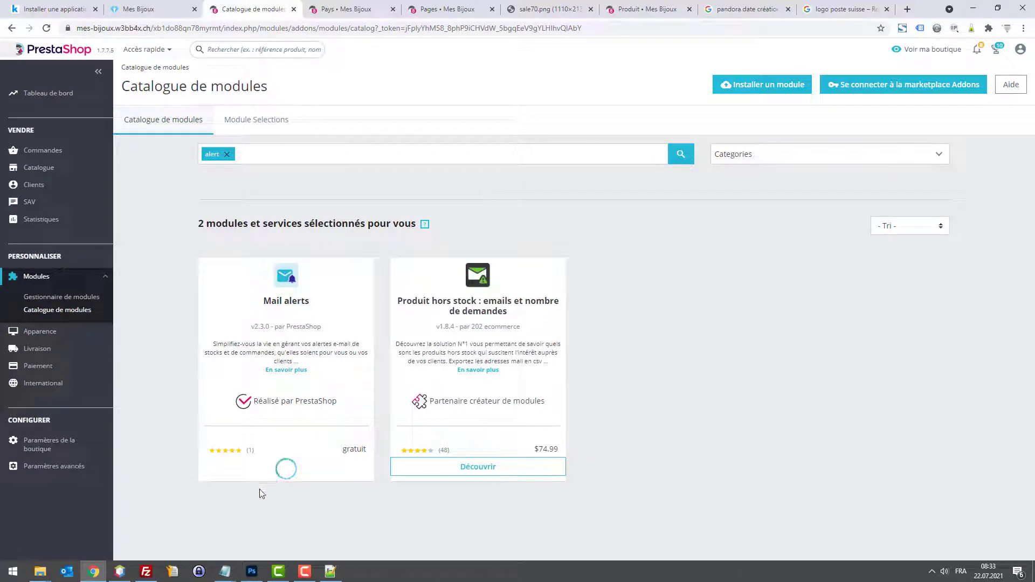
Step: Turn off product availability, order edit, out-of-stock and returns alerts, then save
click(260, 467)
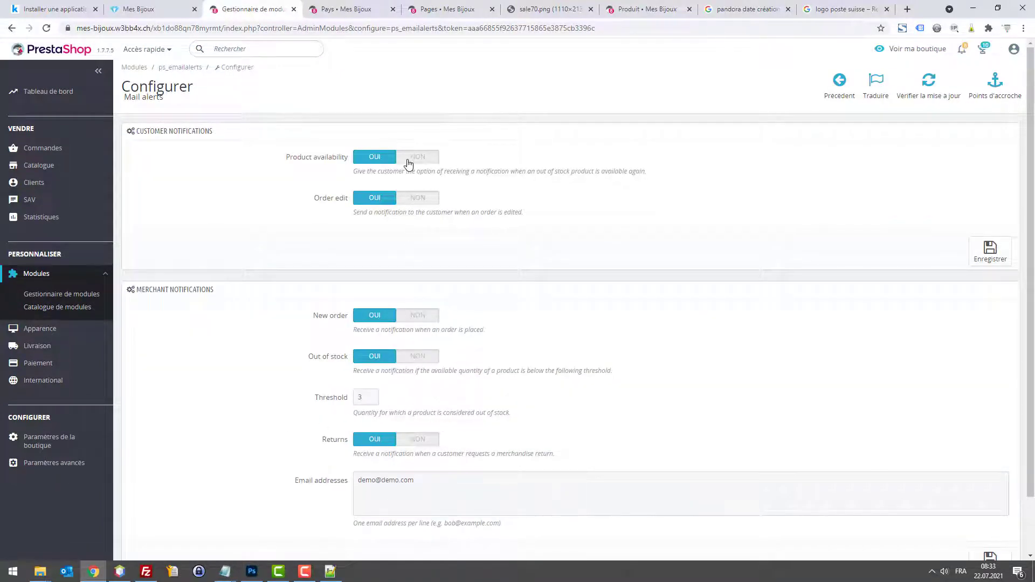
click(408, 161)
click(416, 199)
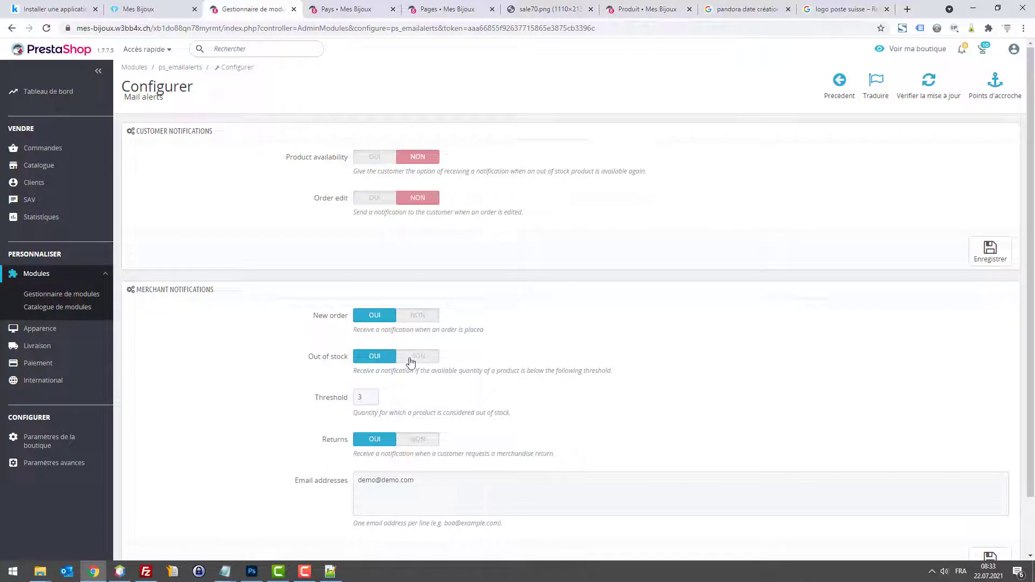
click(411, 360)
click(413, 439)
scroll(942, 513, down, 1)
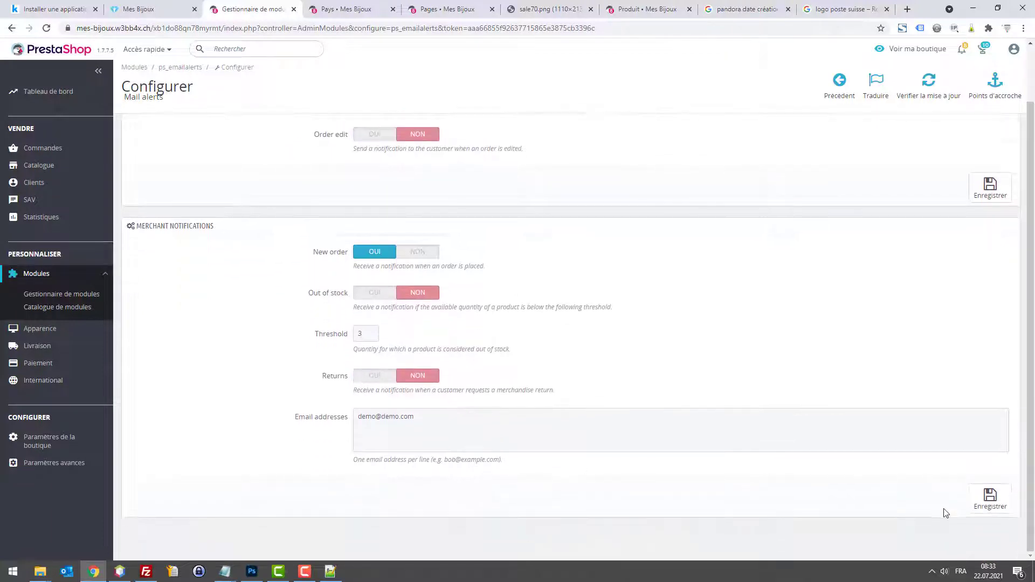
click(990, 497)
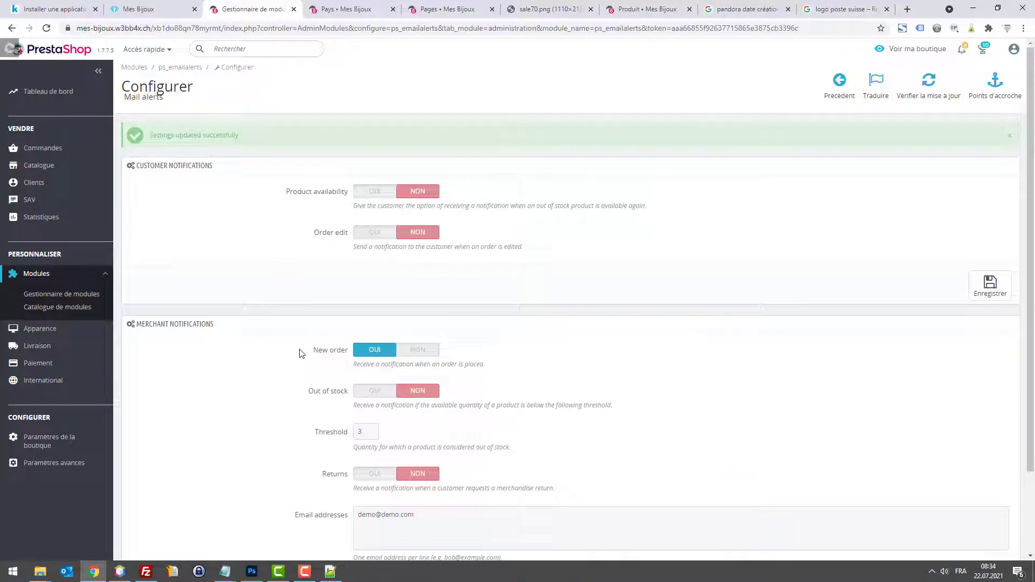
click(169, 7)
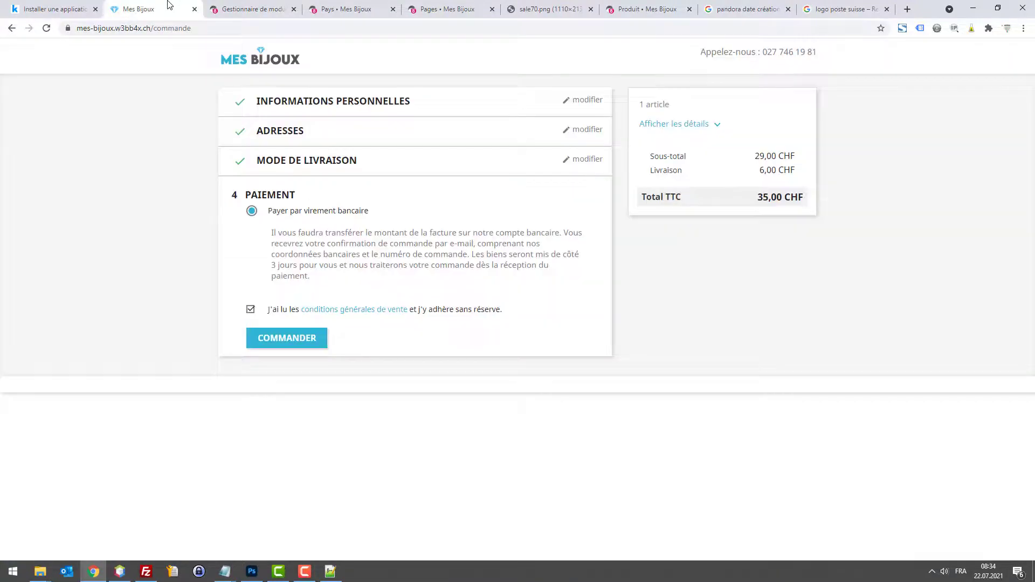
Step: Place the 35,00 CHF bank-transfer test order and review its confirmation
click(299, 336)
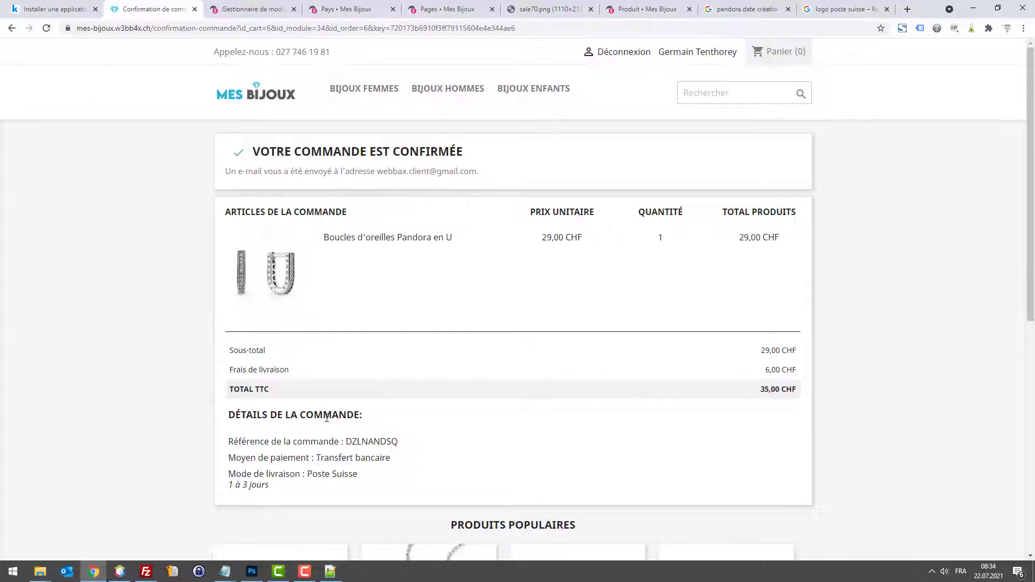
scroll(329, 421, down, 2)
scroll(331, 378, up, 2)
click(218, 13)
scroll(383, 266, down, 2)
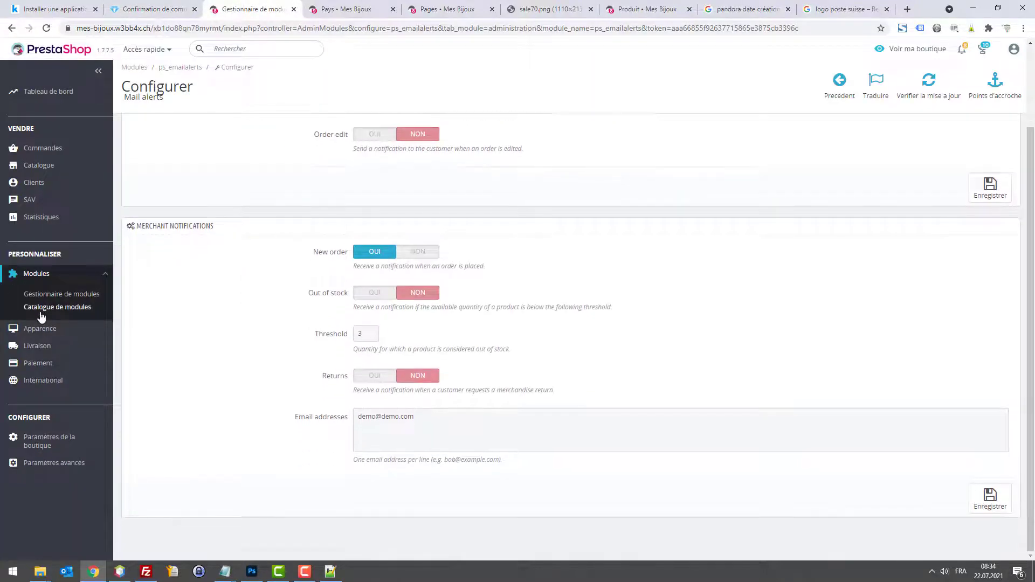
Step: Filter installed modules by 'virement' and open Transfert bancaire's settings
click(41, 311)
click(89, 294)
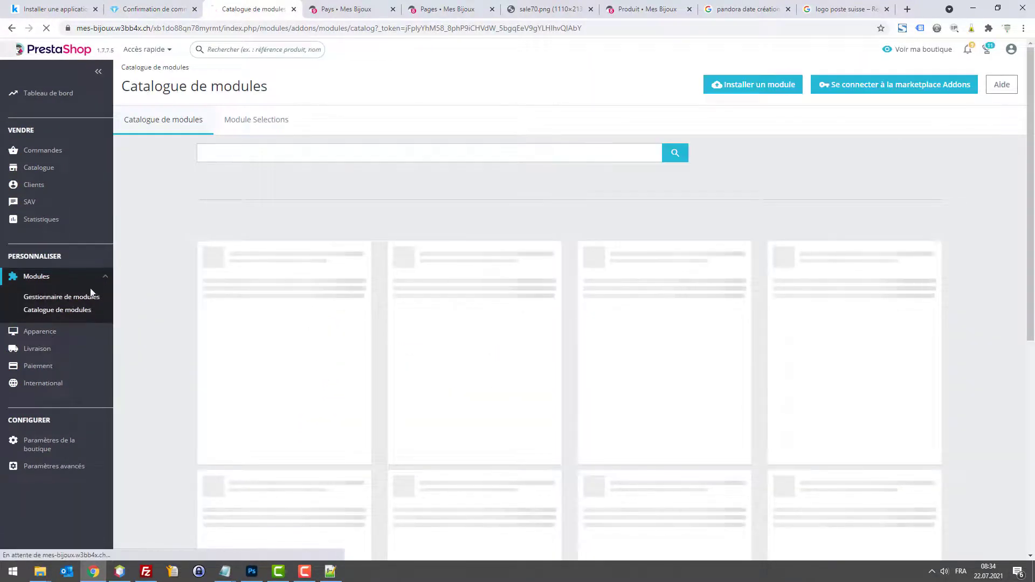
click(235, 157)
text(a)
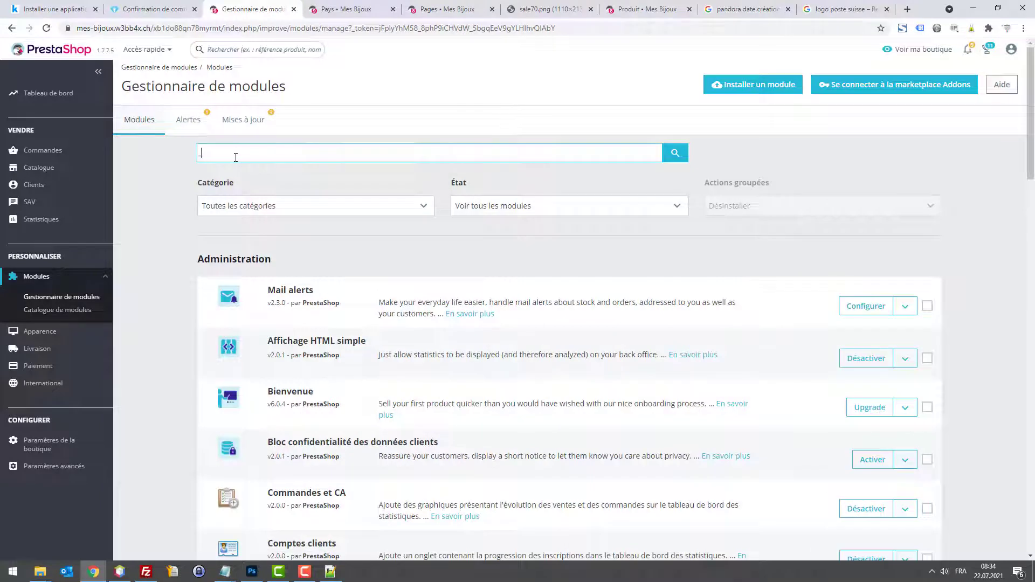
text(irement)
key(Return)
click(884, 309)
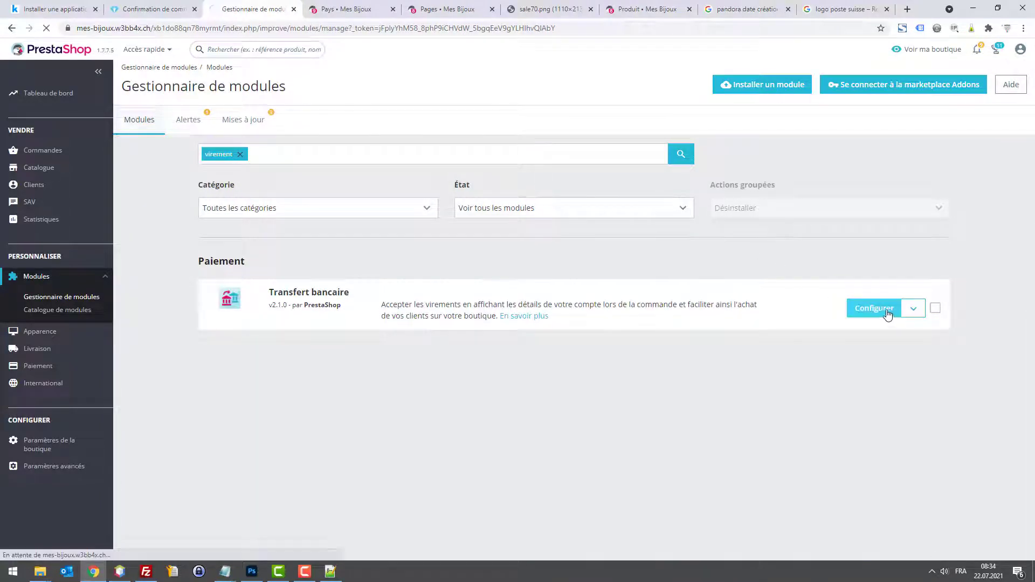
Step: Set 'Afficher l'invitation à payer' to OUI, save, and view the order confirmation
click(157, 9)
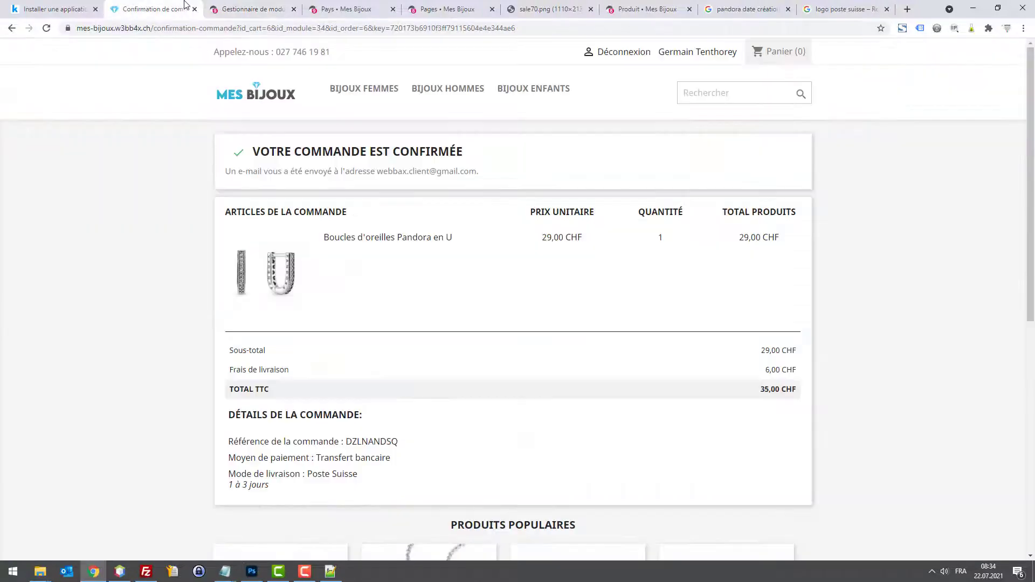
click(251, 9)
scroll(420, 296, down, 1)
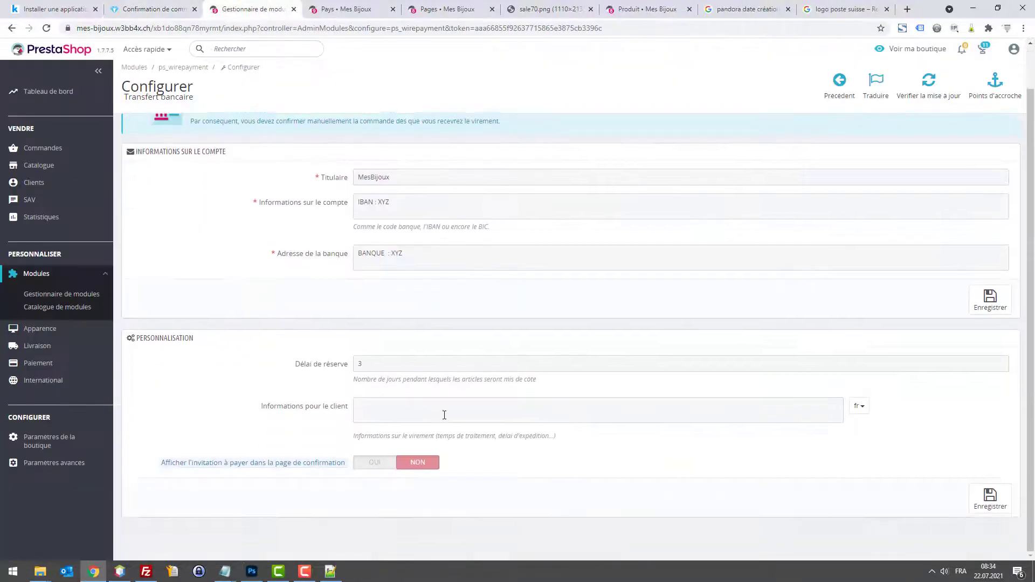
click(375, 462)
click(990, 496)
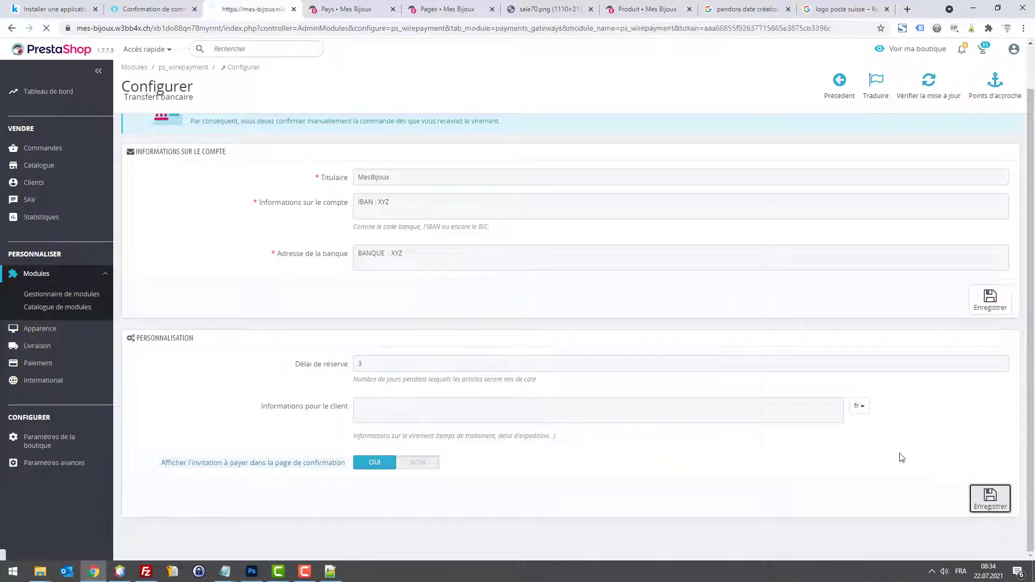
click(174, 7)
scroll(552, 368, down, 5)
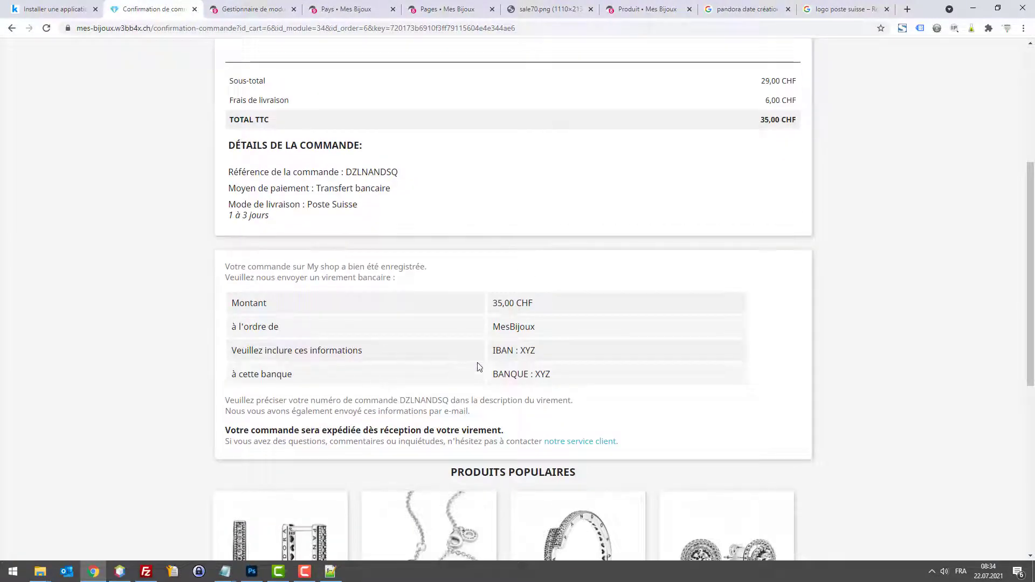
Step: Review the bank-transfer instructions on the order confirmation page
scroll(535, 288, up, 3)
scroll(576, 449, down, 3)
drag(727, 403, 258, 326)
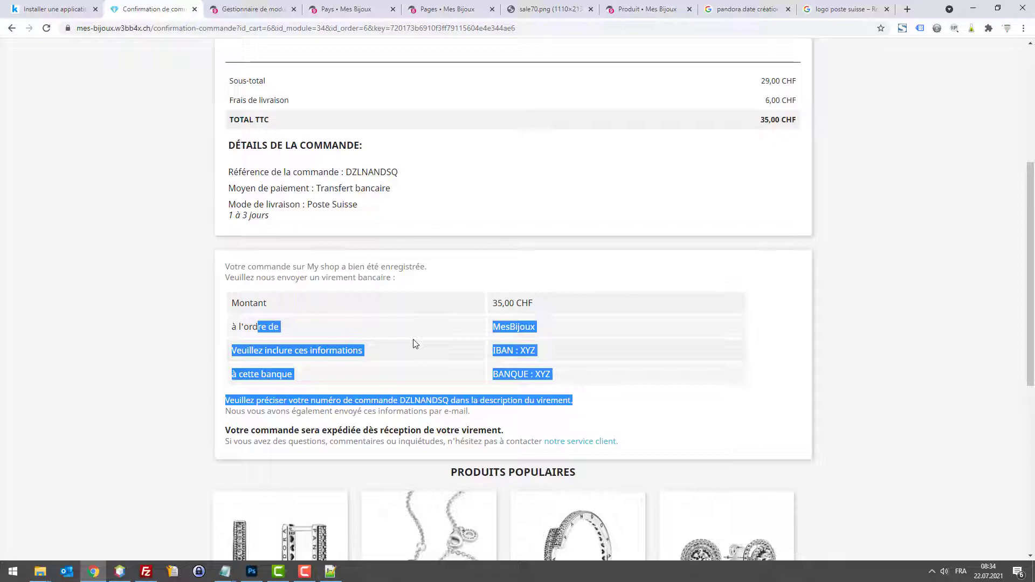
scroll(438, 341, up, 5)
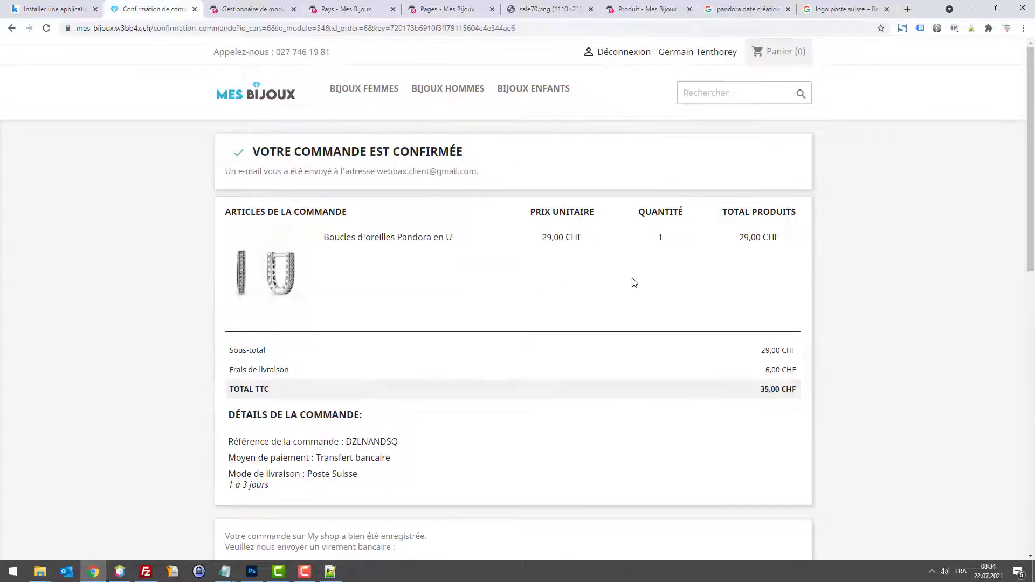
scroll(712, 286, down, 7)
scroll(707, 296, up, 7)
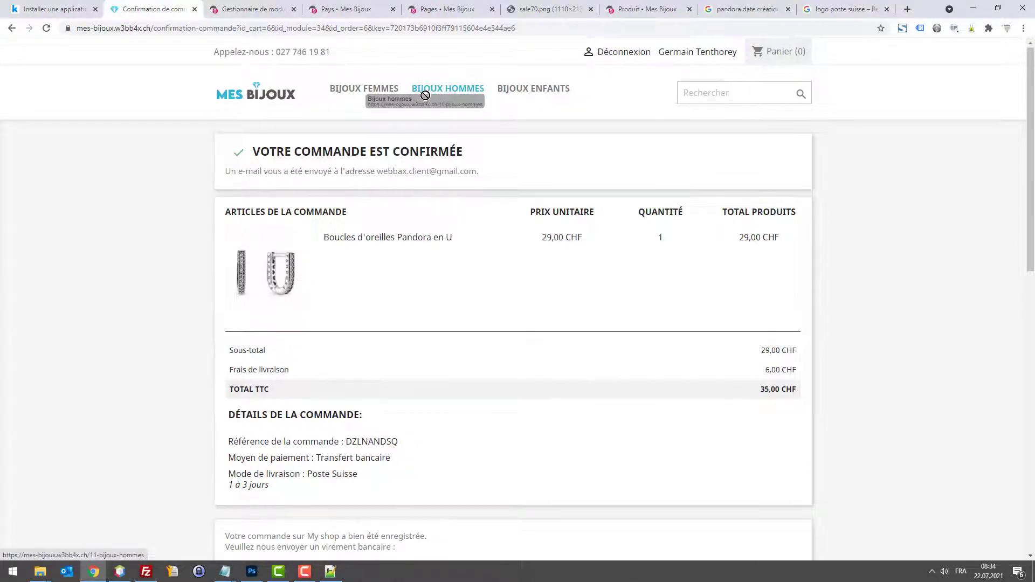
scroll(590, 222, down, 13)
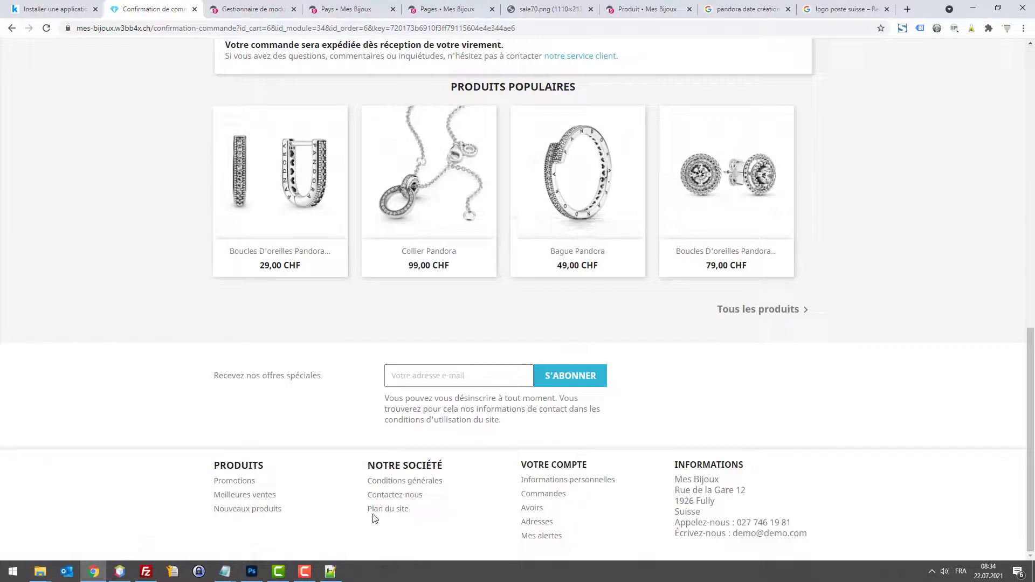
Step: Visit the storefront contact page and homepage, then return to the bank transfer settings
click(394, 496)
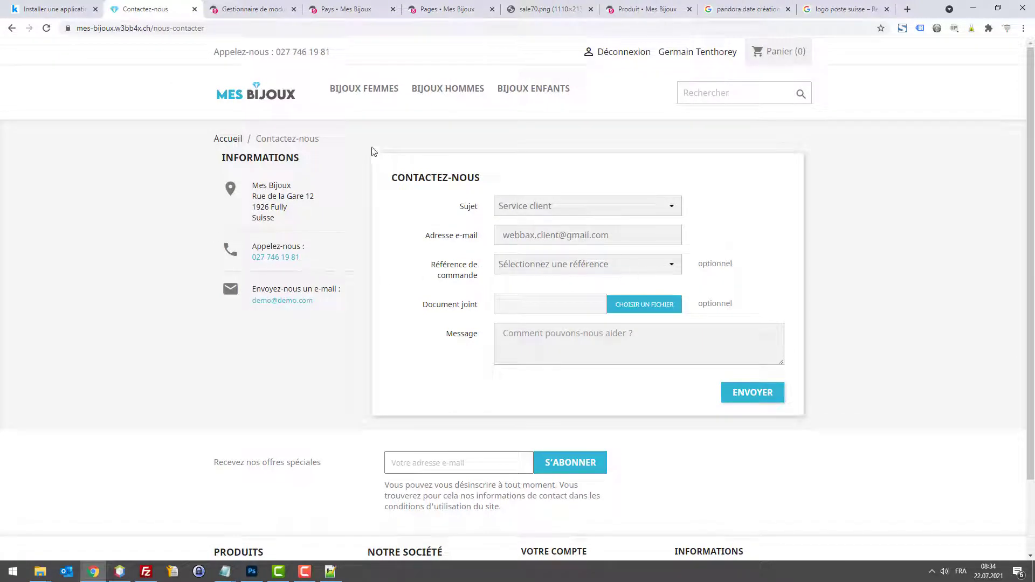
click(254, 94)
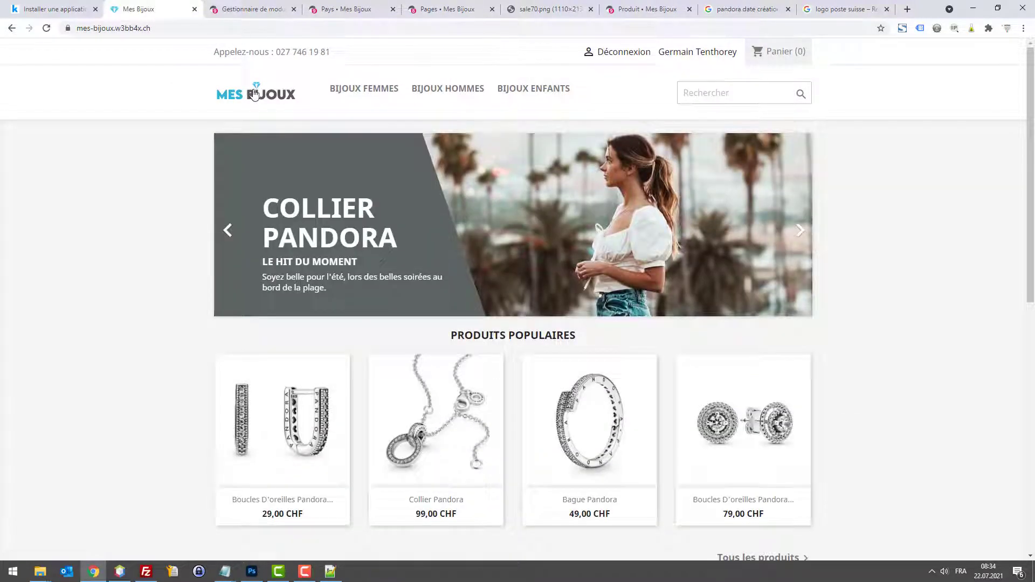
scroll(334, 194, down, 7)
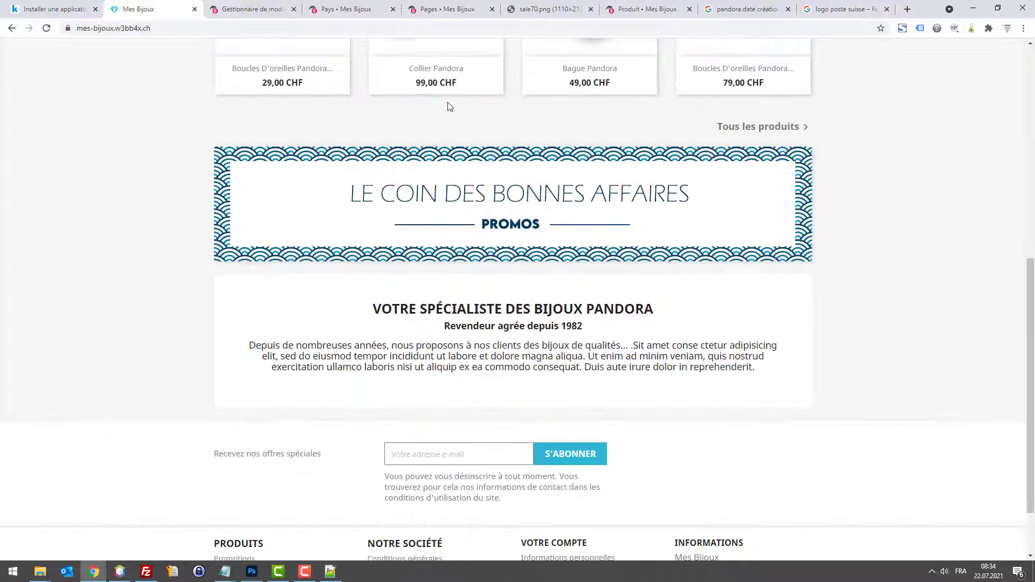
click(259, 6)
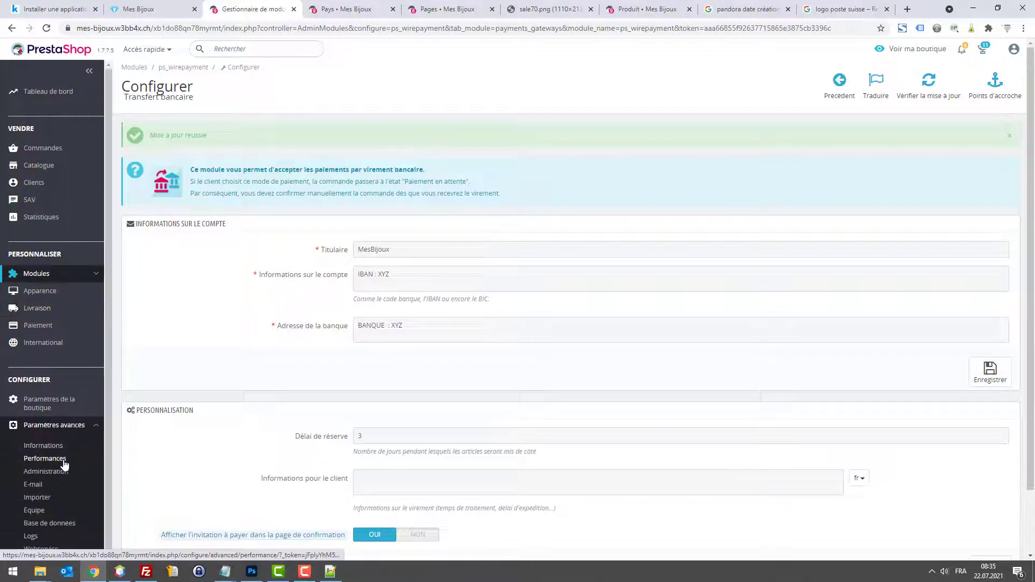
Step: Navigate to the Trafic et SEO settings page
click(62, 461)
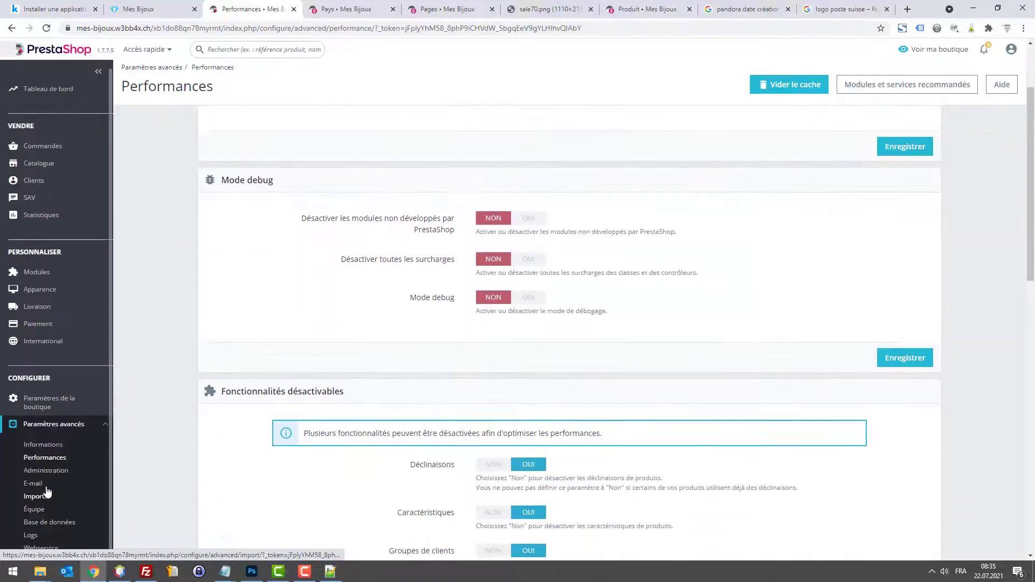
mouse_move(32, 402)
scroll(59, 463, down, 1)
click(48, 496)
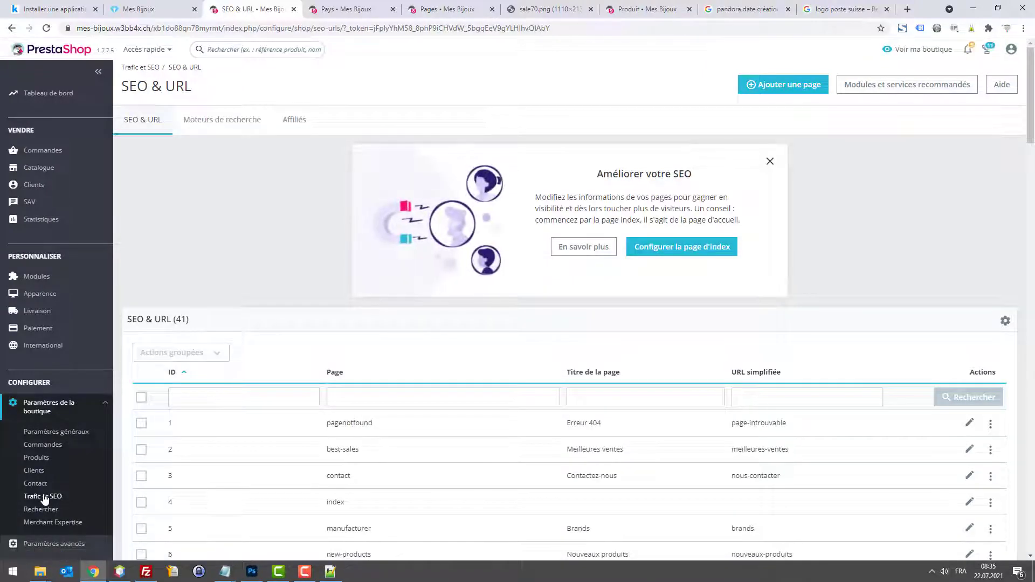
click(35, 483)
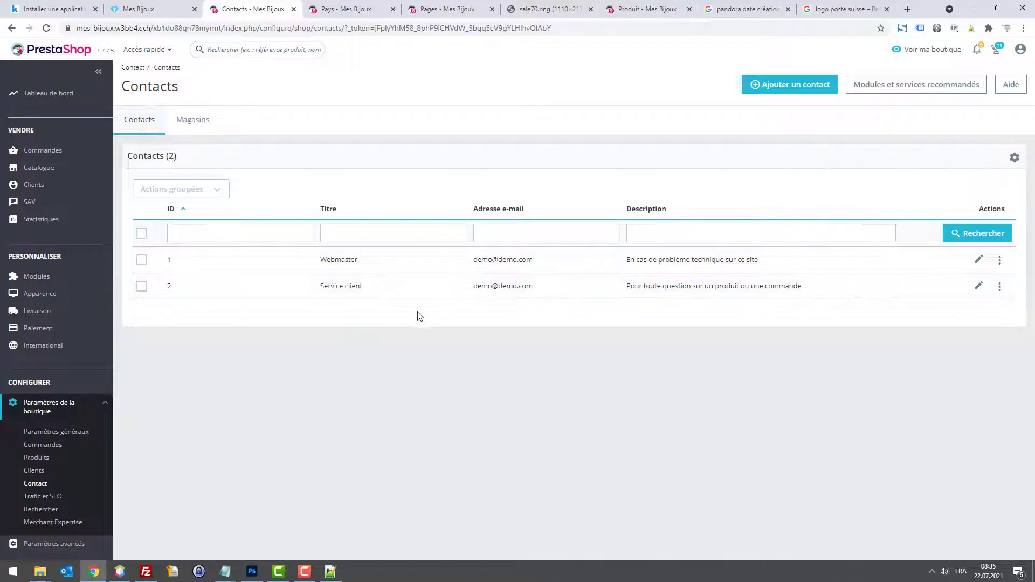
click(53, 499)
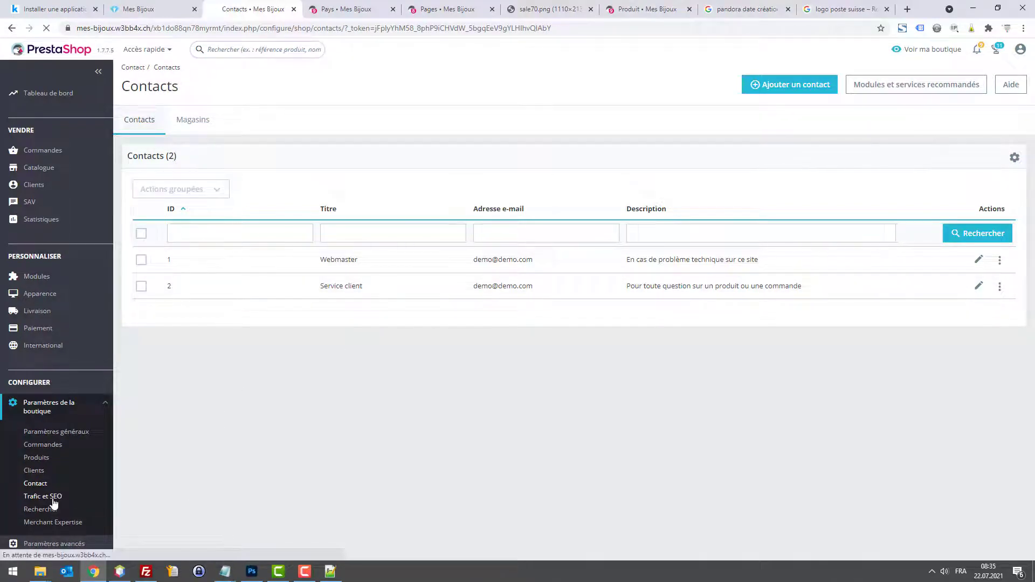
Step: Set the canonical URL redirect to permanent 301 and save the URL settings
scroll(477, 350, down, 20)
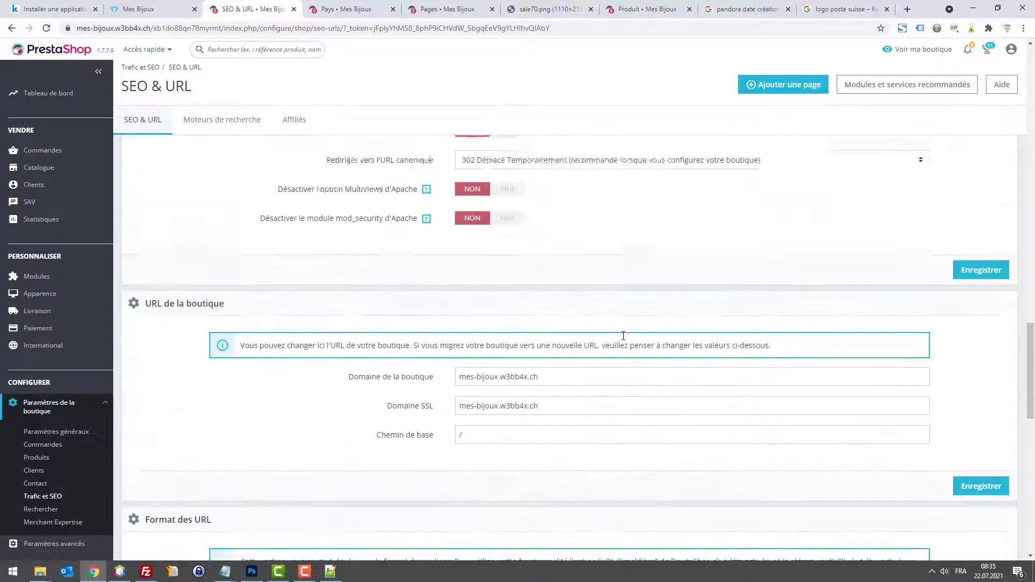
scroll(623, 336, up, 2)
click(504, 260)
click(504, 294)
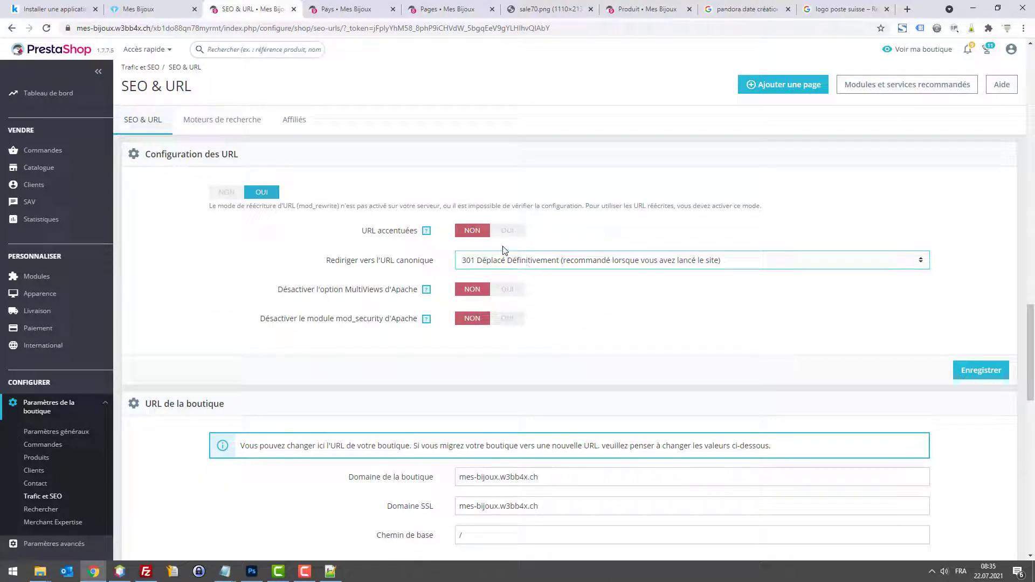
scroll(550, 289, down, 9)
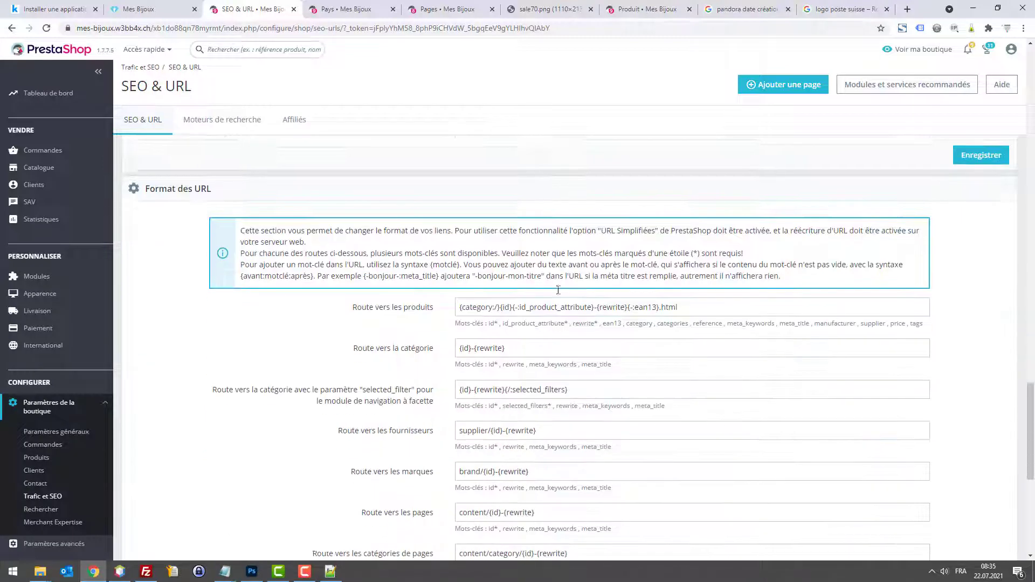
scroll(880, 300, up, 7)
scroll(879, 299, up, 2)
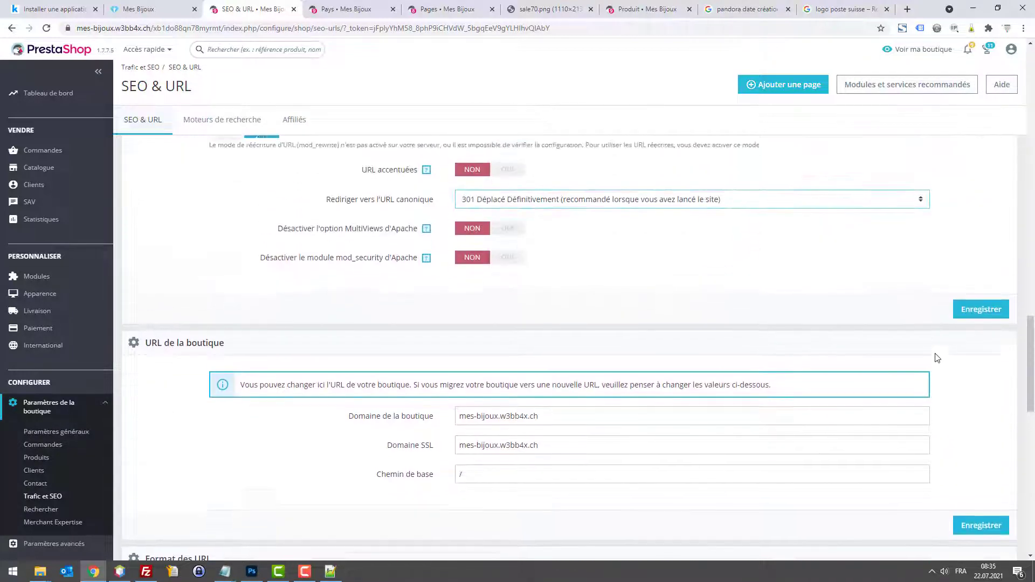
click(963, 317)
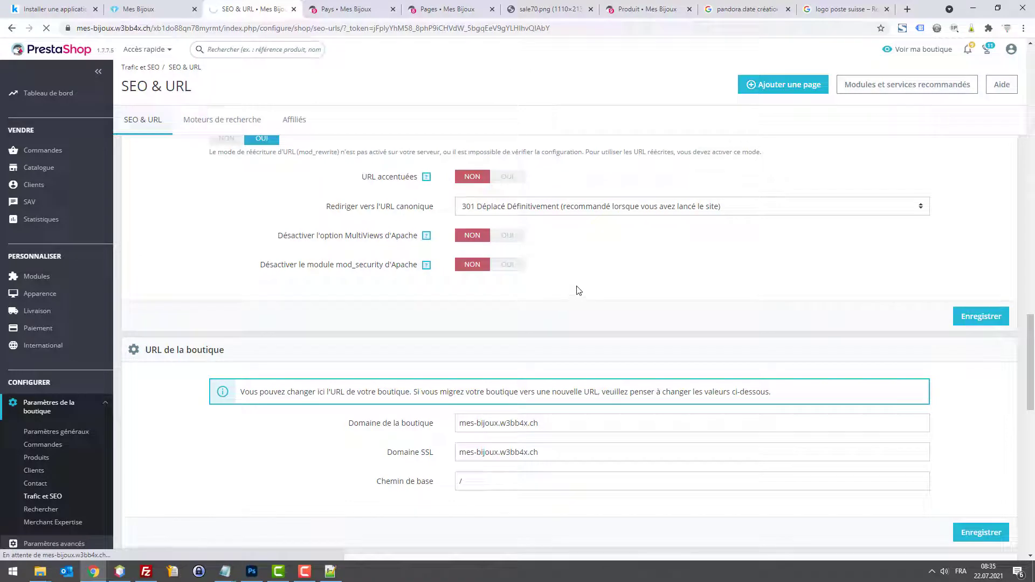
Step: Dismiss the SEO popup and generate the shop's robots.txt file
scroll(593, 301, down, 12)
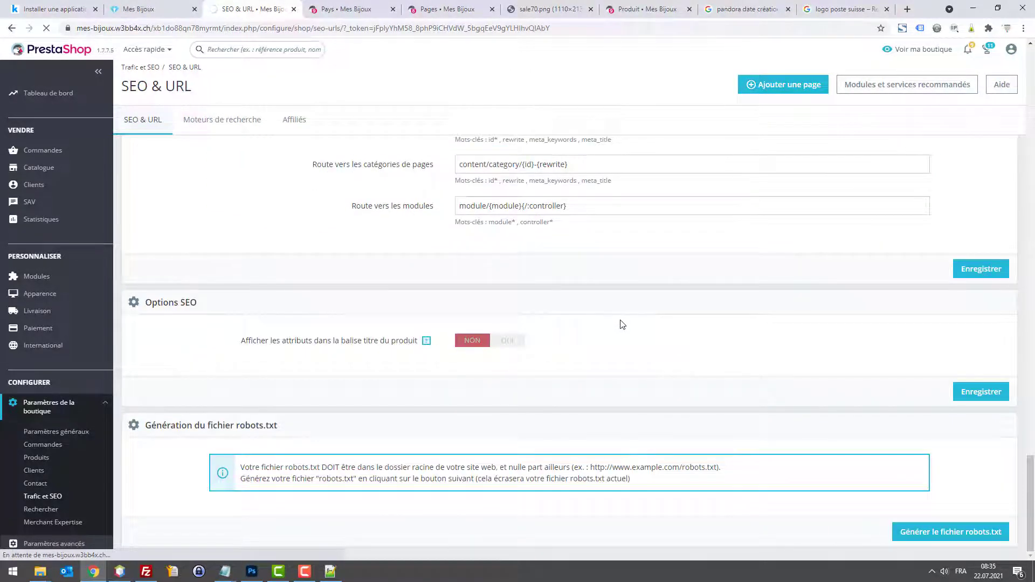
click(636, 318)
scroll(642, 300, down, 20)
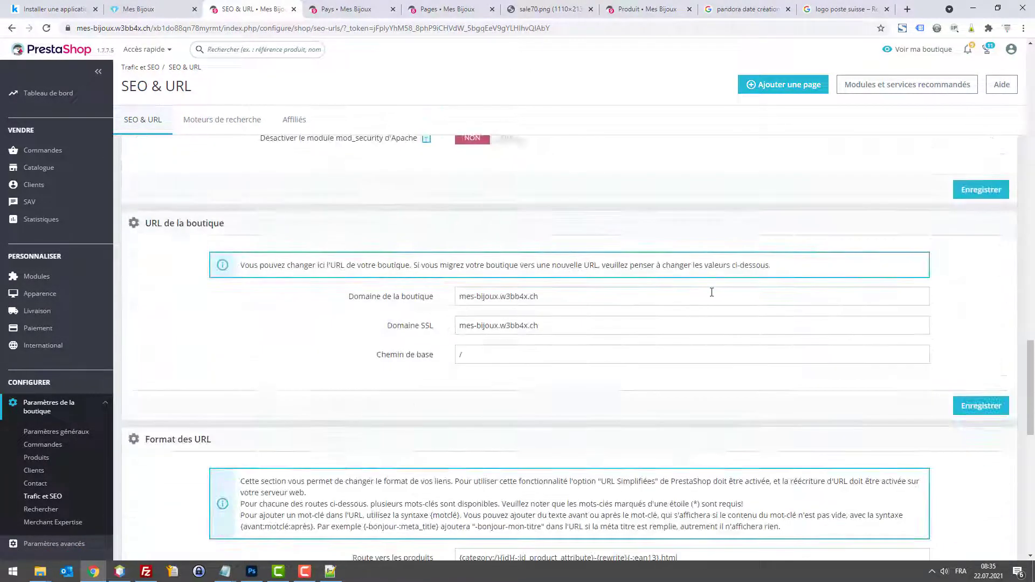
scroll(734, 302, down, 13)
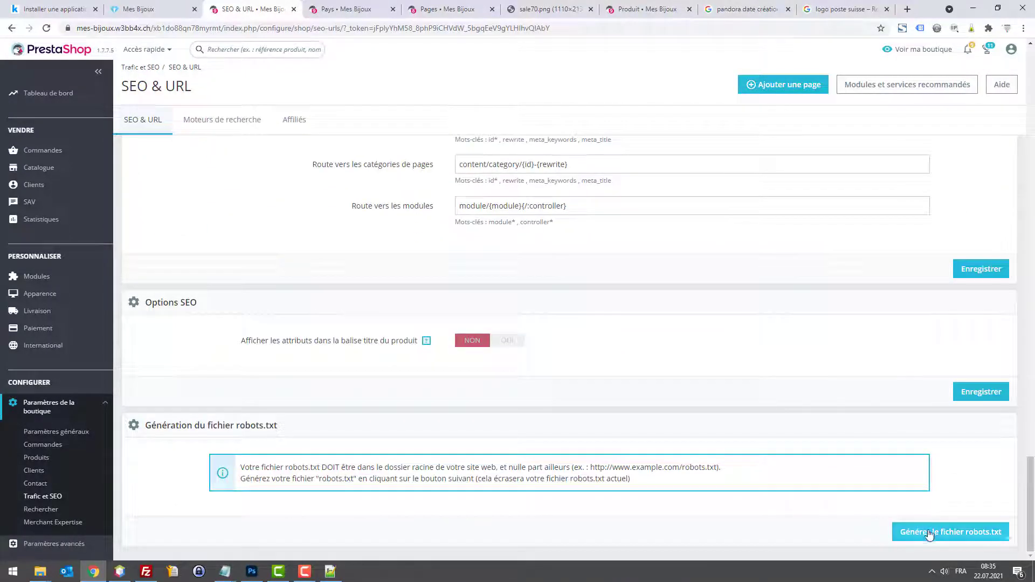
click(928, 534)
click(892, 469)
scroll(925, 381, down, 15)
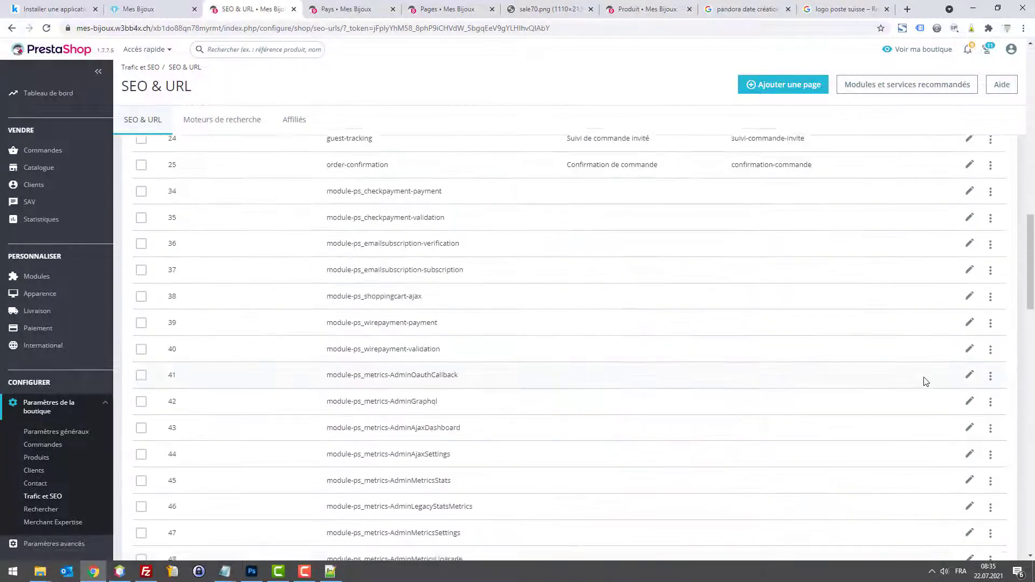
scroll(926, 381, down, 20)
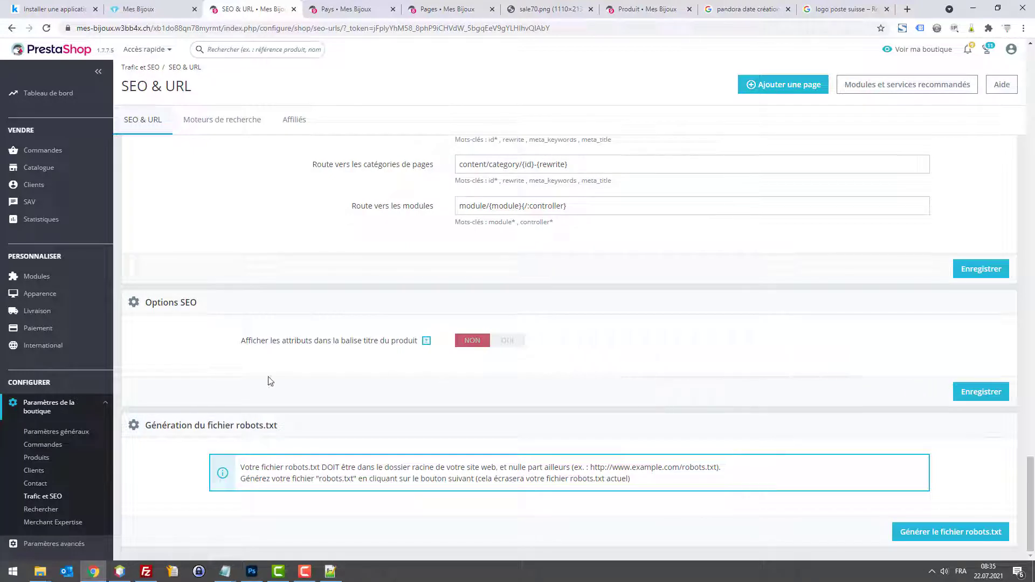
click(54, 543)
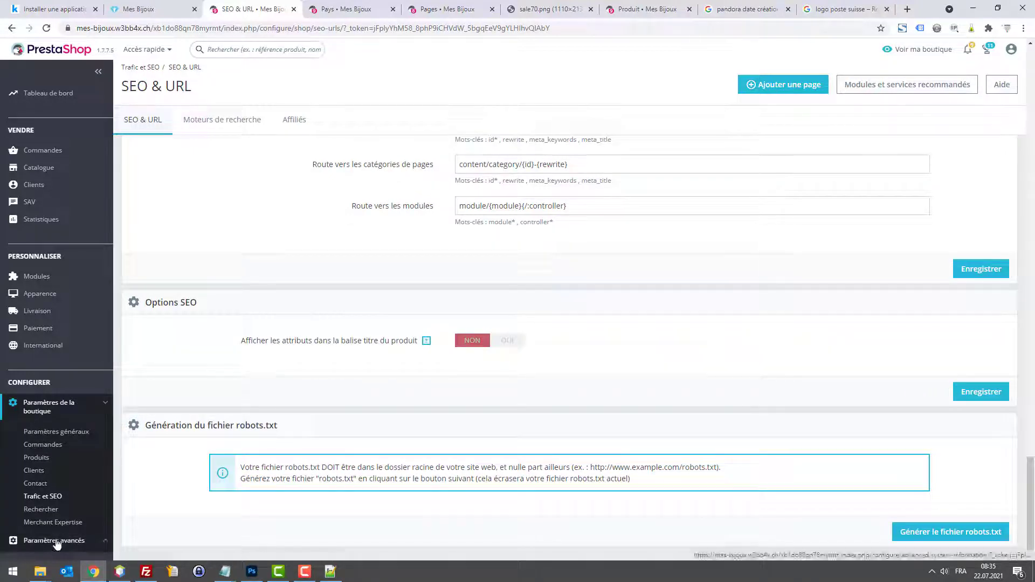
Step: On the Performances page, recompile templates only when updated, enable the Smarty cache, and save
click(46, 461)
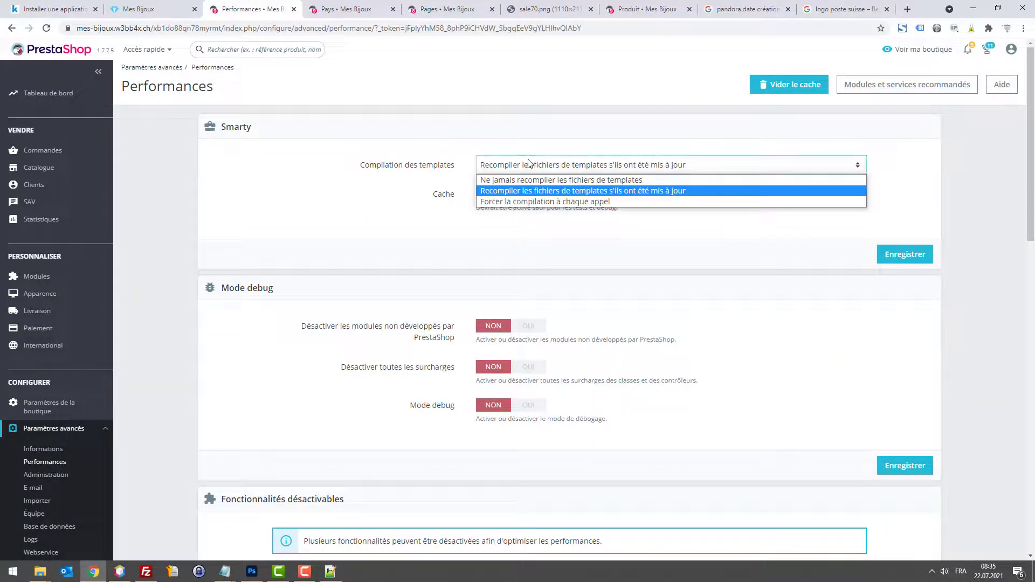
click(532, 192)
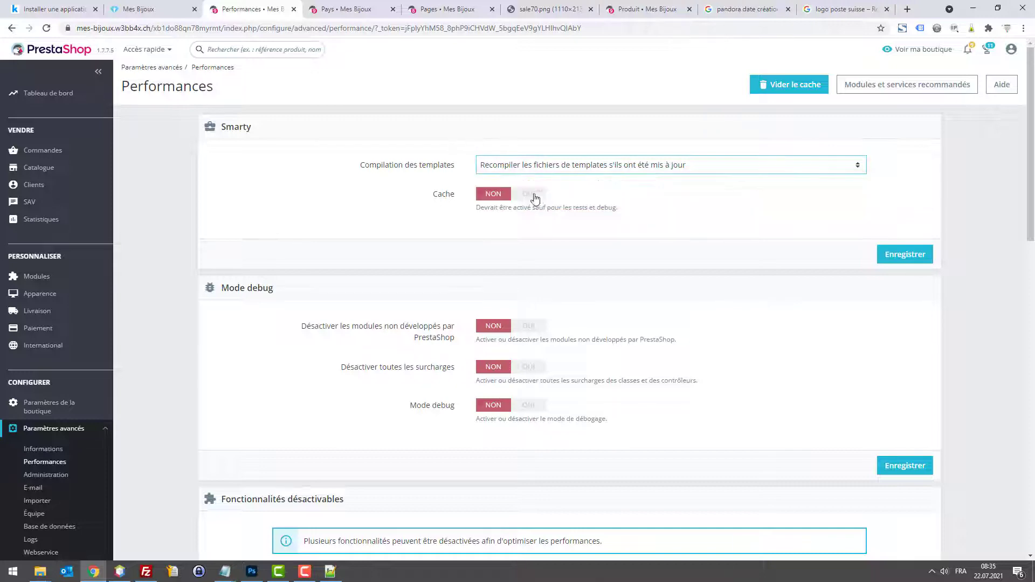
click(525, 199)
scroll(554, 266, down, 2)
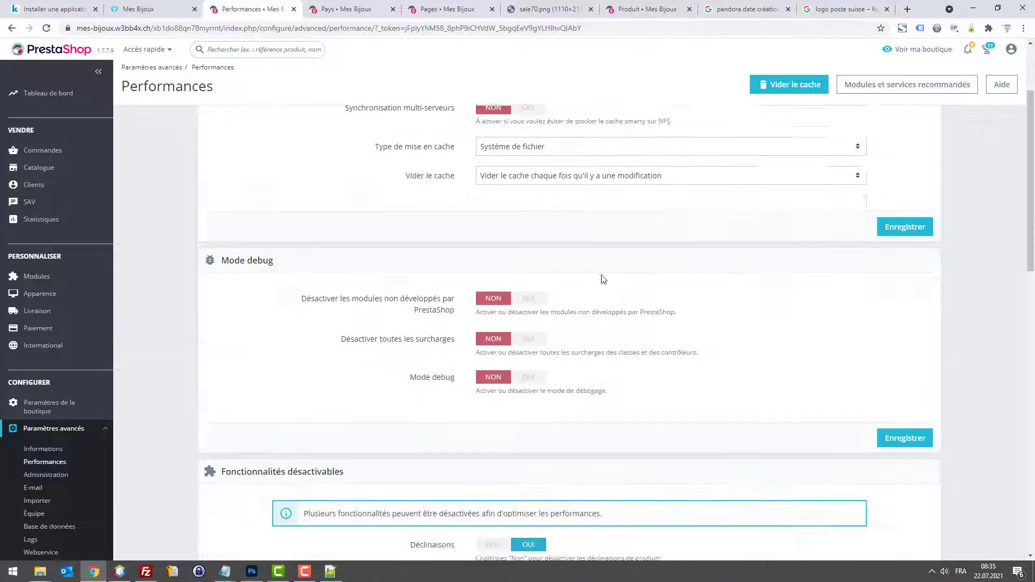
scroll(600, 277, up, 2)
click(908, 351)
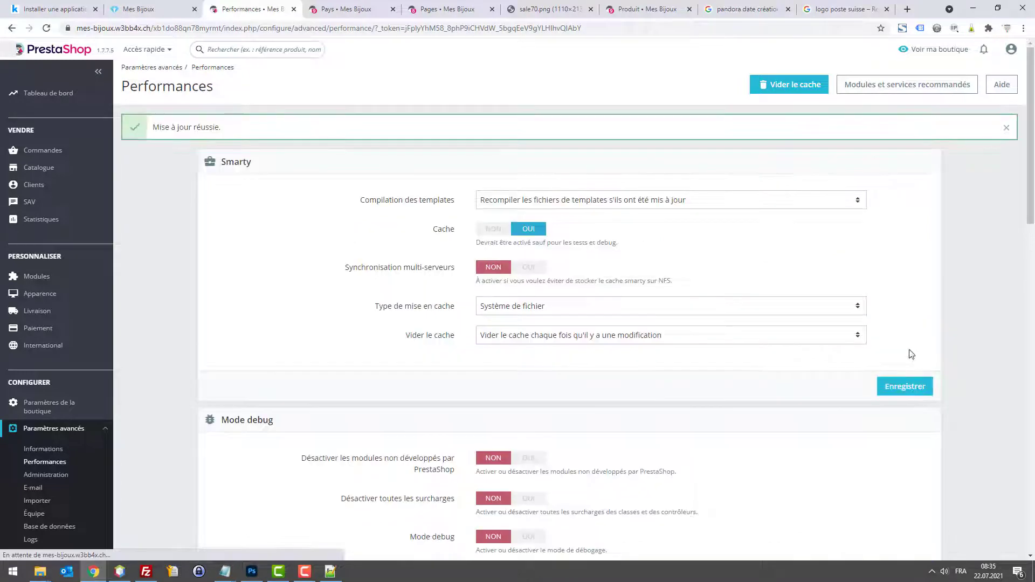
Step: Turn on CCC smart cache for CSS and JavaScript plus Apache optimisation, save, then view the storefront
scroll(543, 319, down, 5)
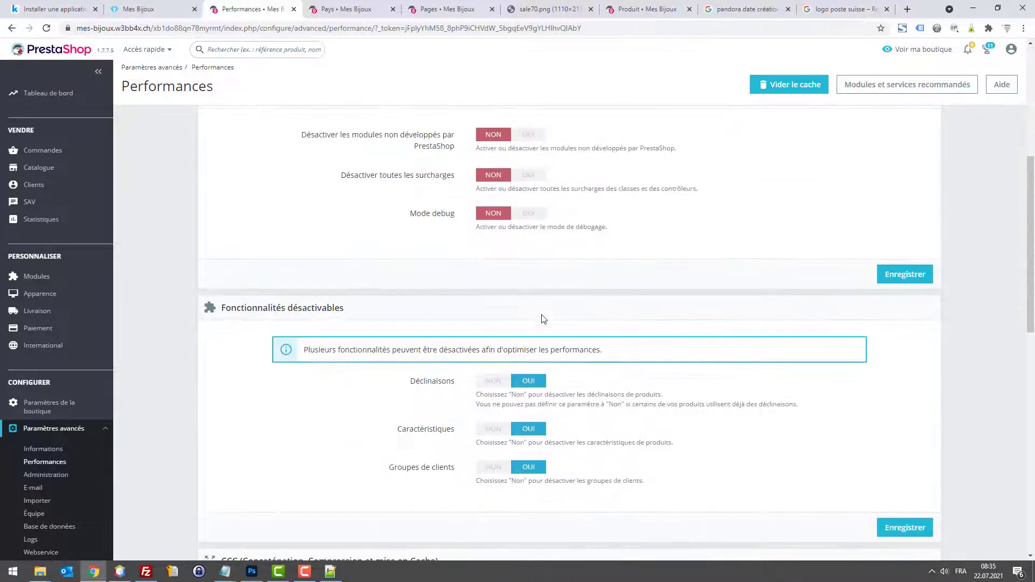
scroll(524, 404, down, 5)
scroll(723, 282, up, 5)
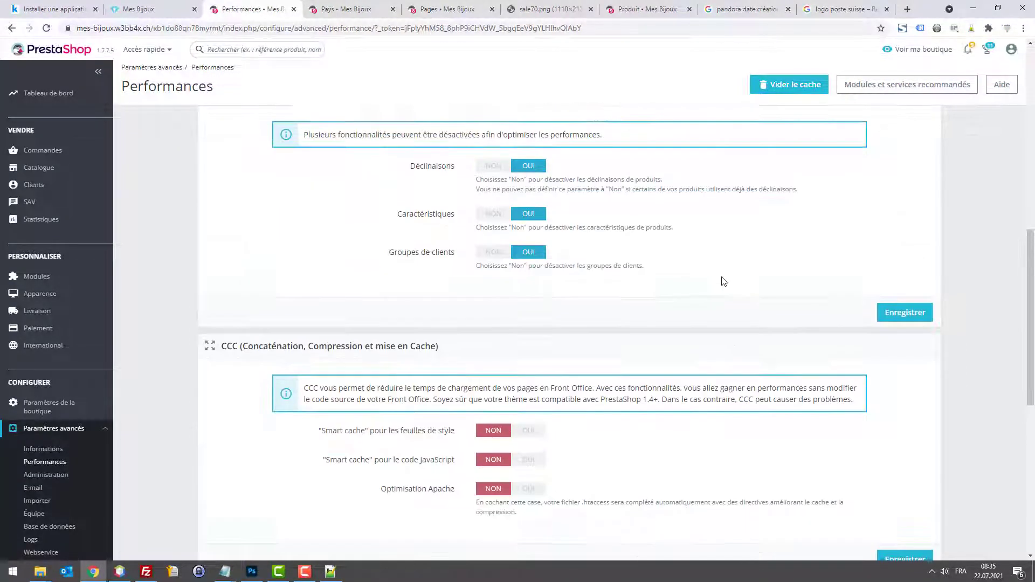
scroll(432, 229, up, 5)
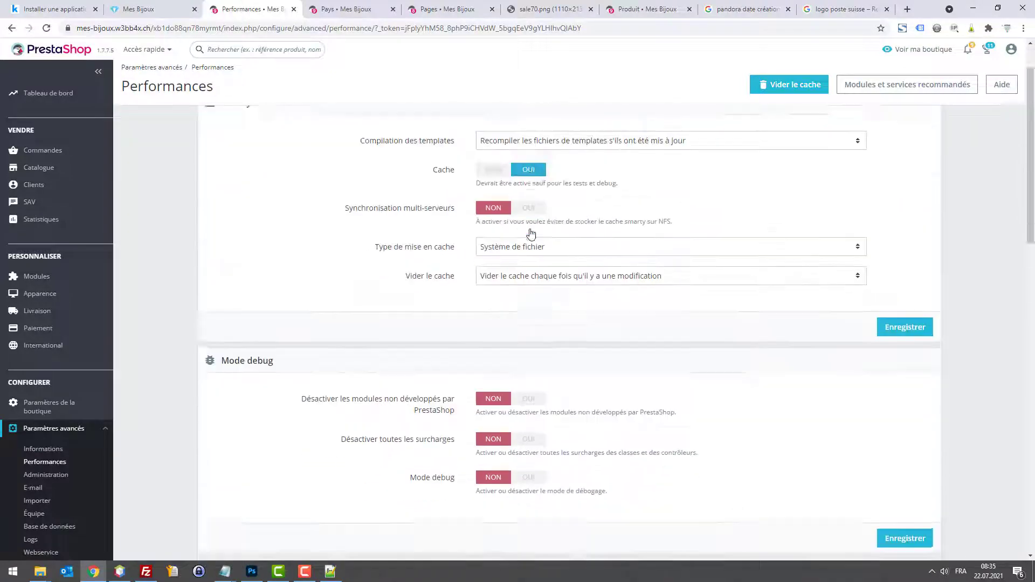
scroll(539, 280, down, 10)
scroll(548, 335, down, 5)
scroll(593, 329, up, 8)
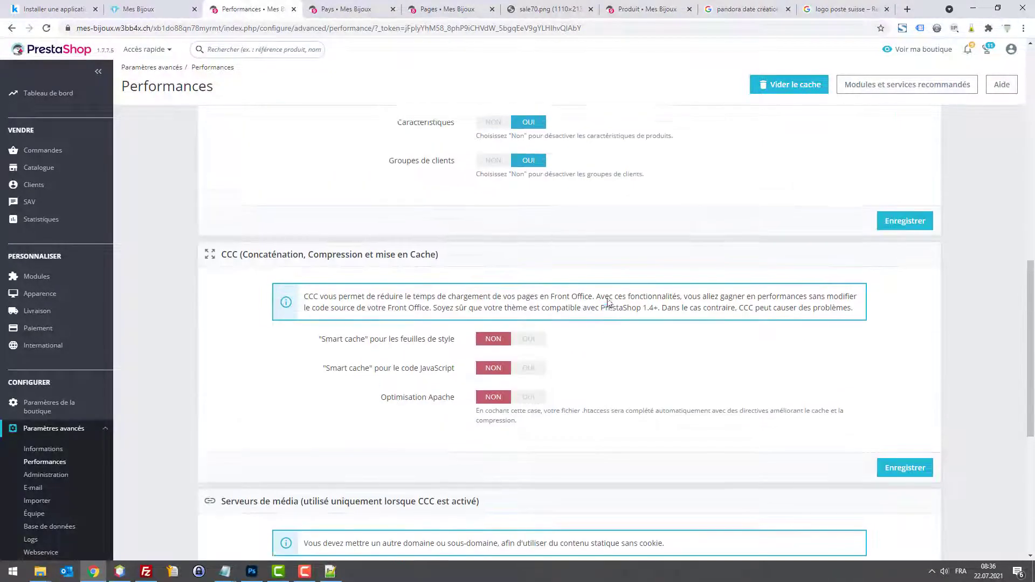
scroll(608, 303, down, 5)
click(528, 161)
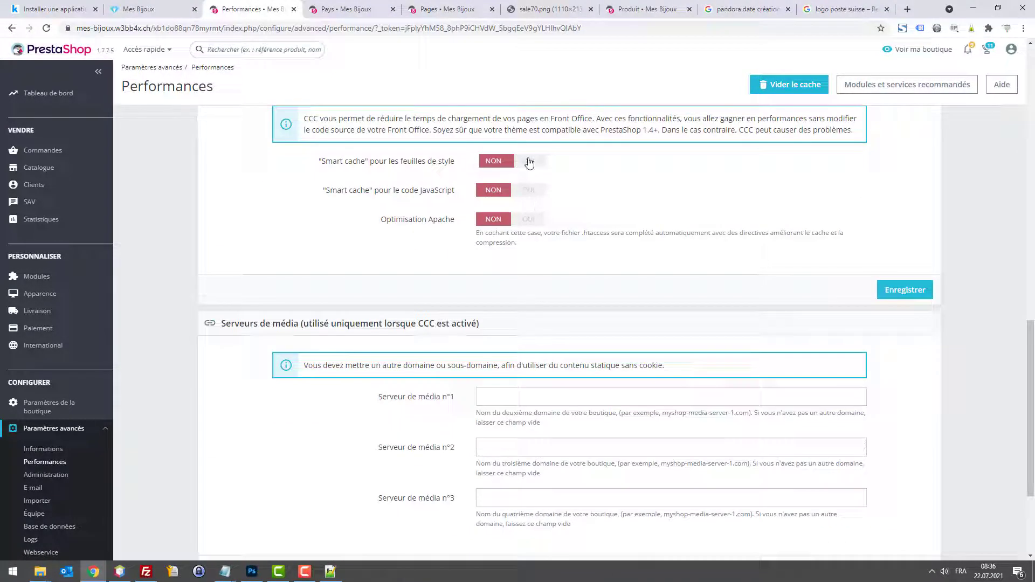
click(532, 192)
click(528, 220)
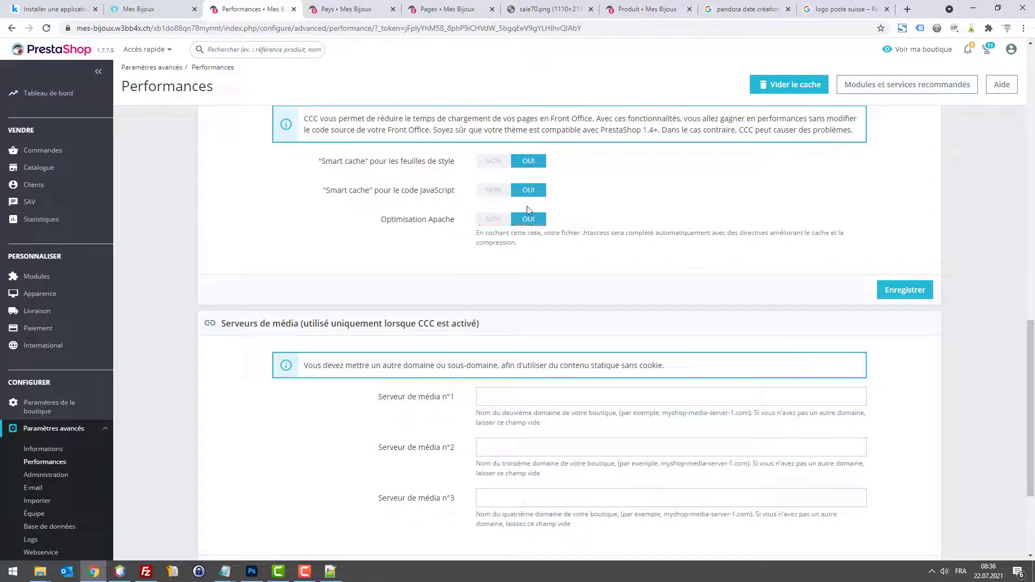
click(899, 297)
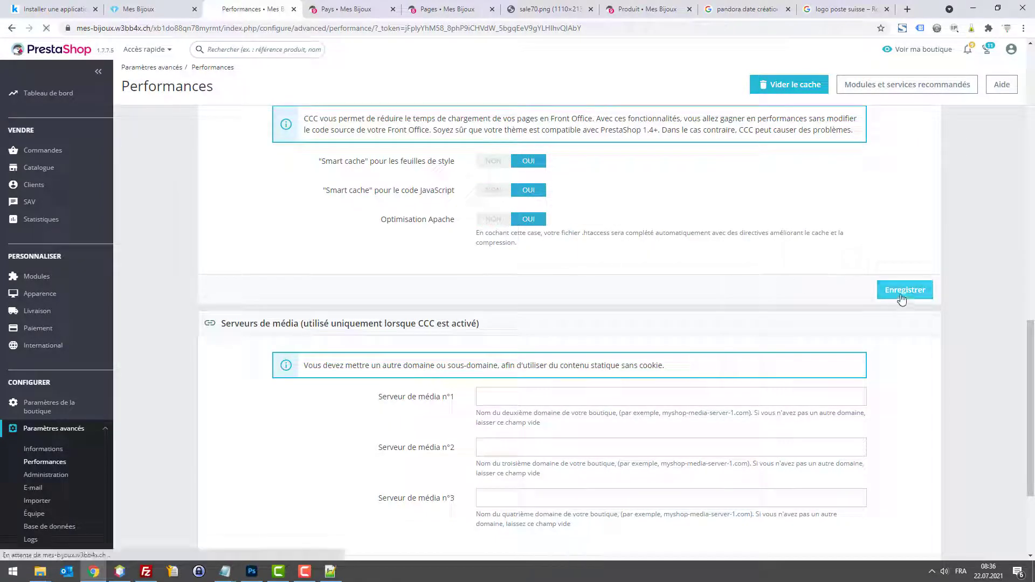
click(150, 9)
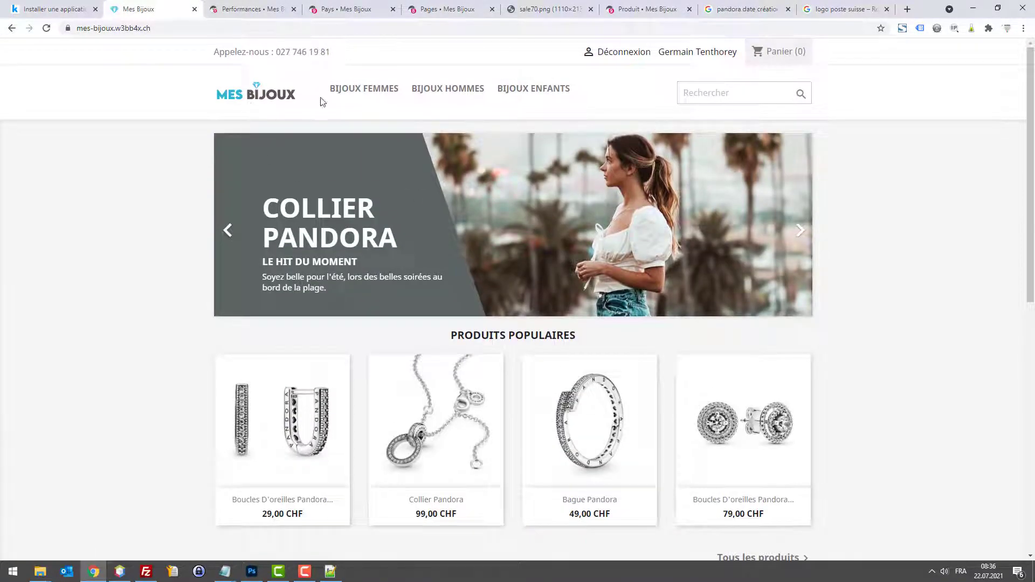
mouse_move(314, 393)
click(305, 424)
key(alt+Left)
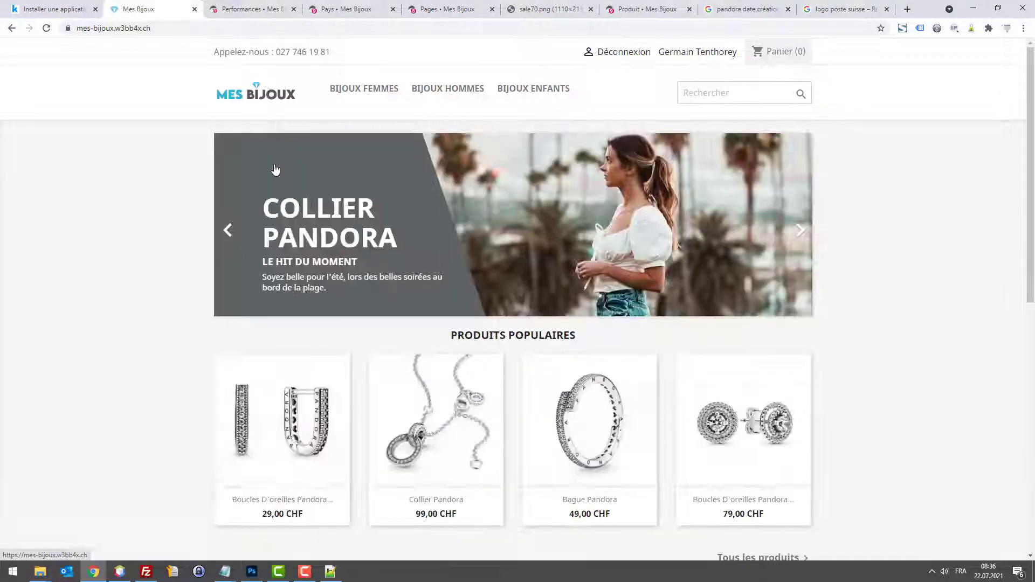
click(297, 444)
key(alt+Left)
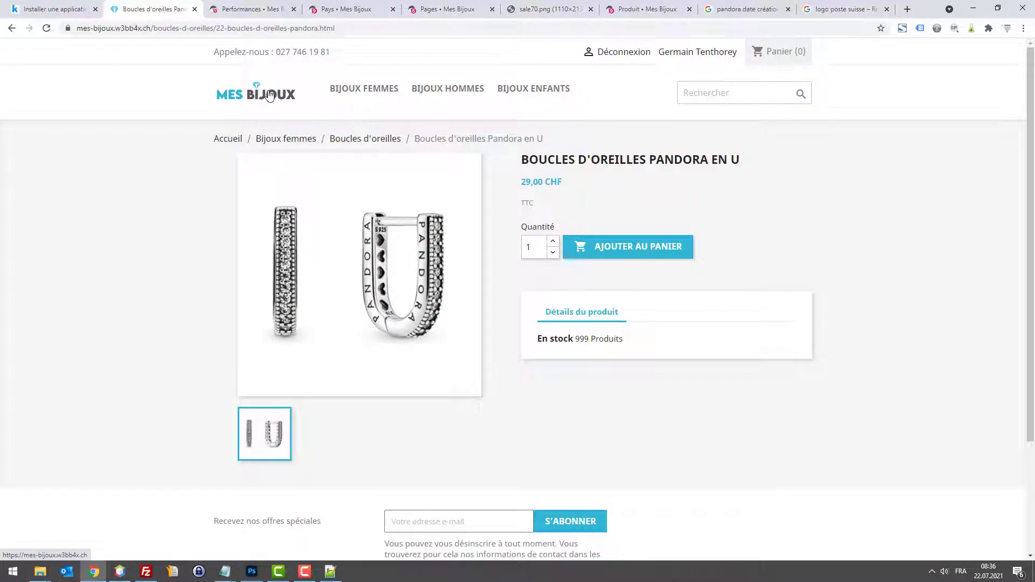
click(268, 95)
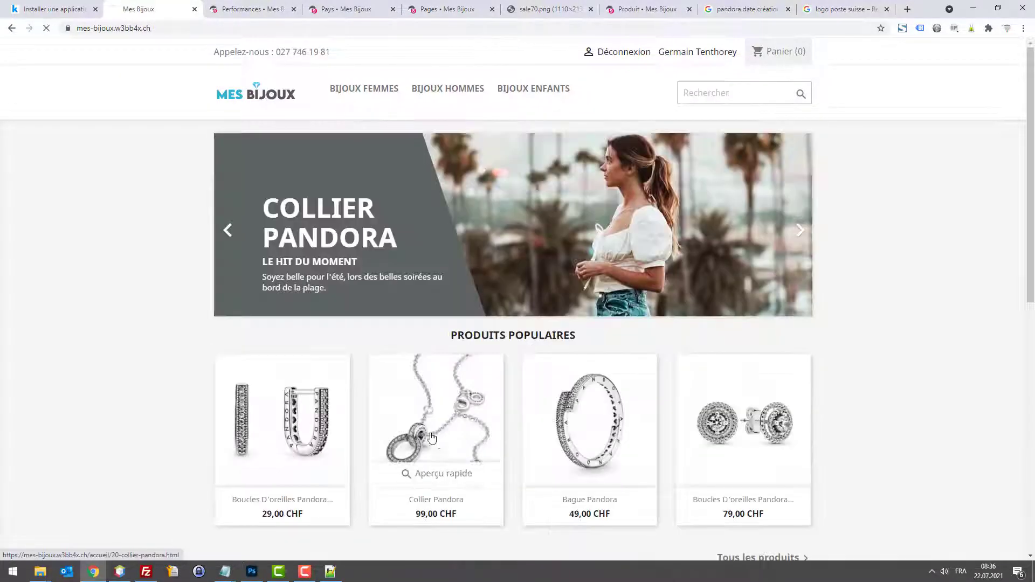
click(429, 453)
click(269, 99)
click(285, 431)
click(251, 8)
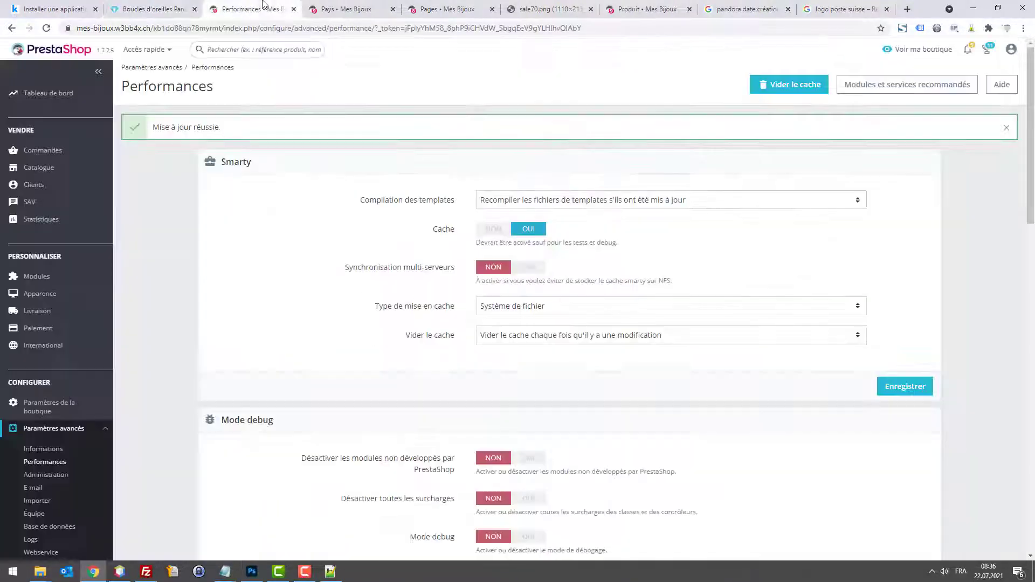
scroll(566, 254, down, 15)
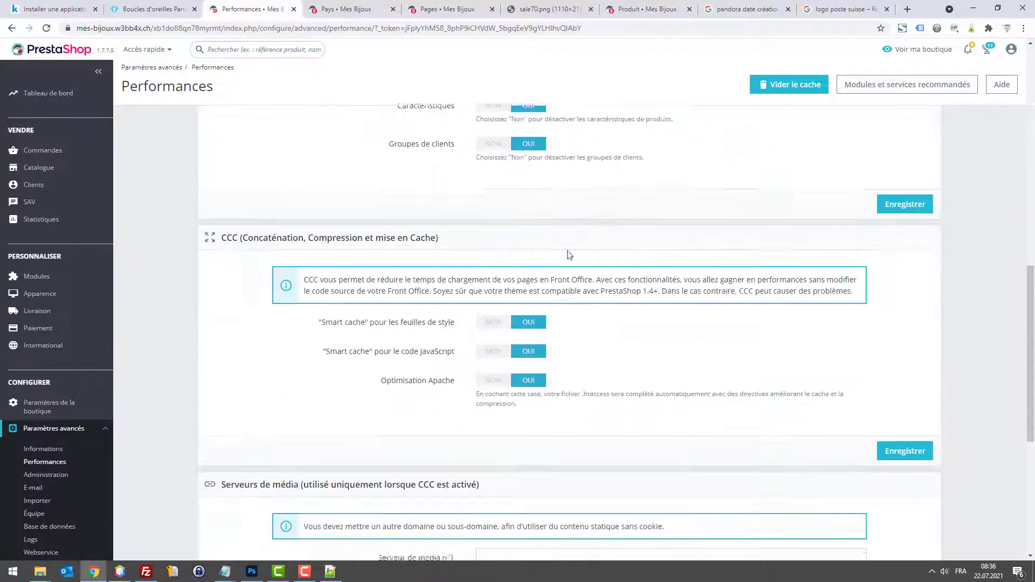
scroll(511, 284, up, 2)
scroll(511, 283, up, 12)
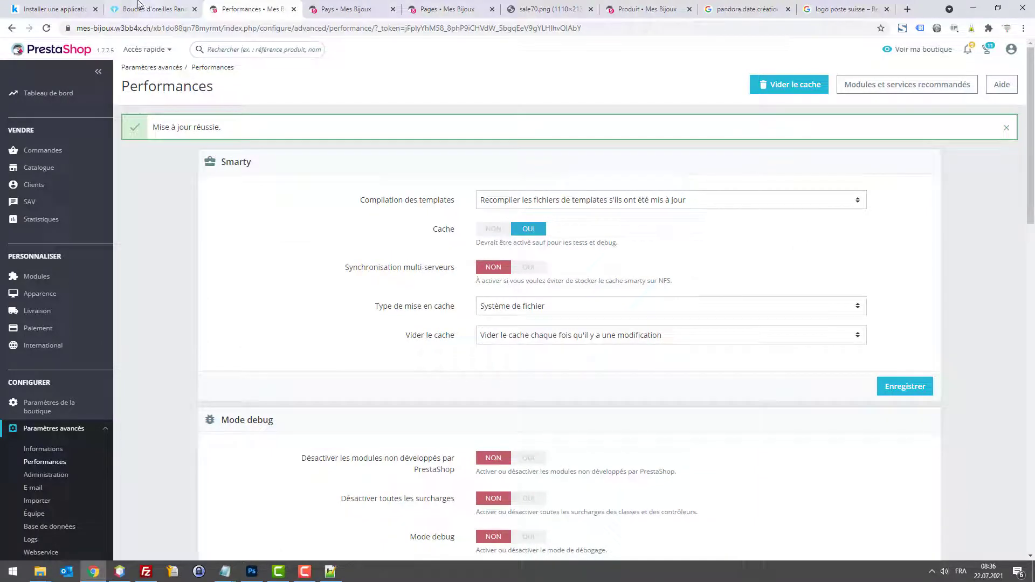
click(119, 4)
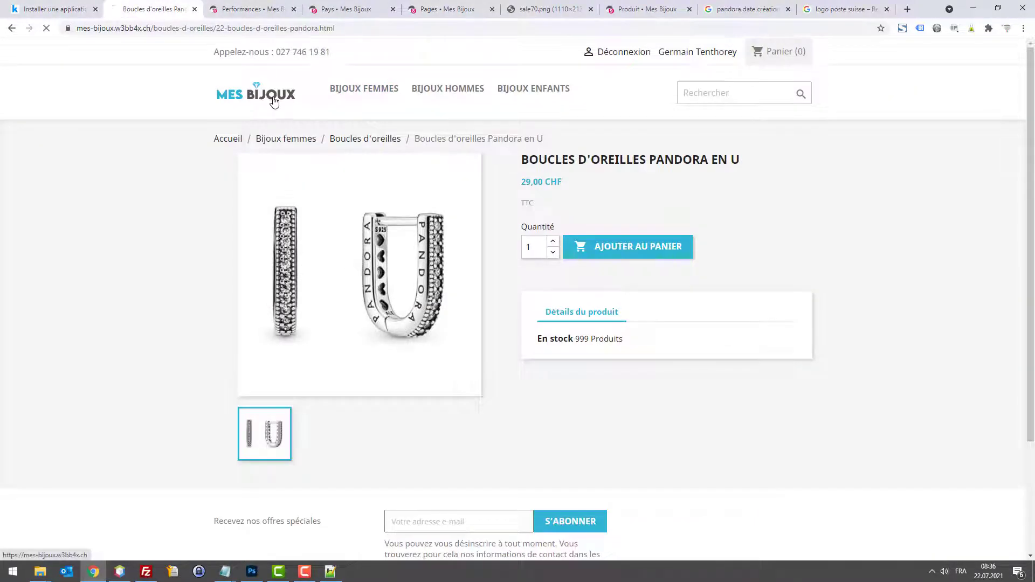
click(272, 98)
scroll(809, 233, down, 9)
scroll(774, 327, up, 9)
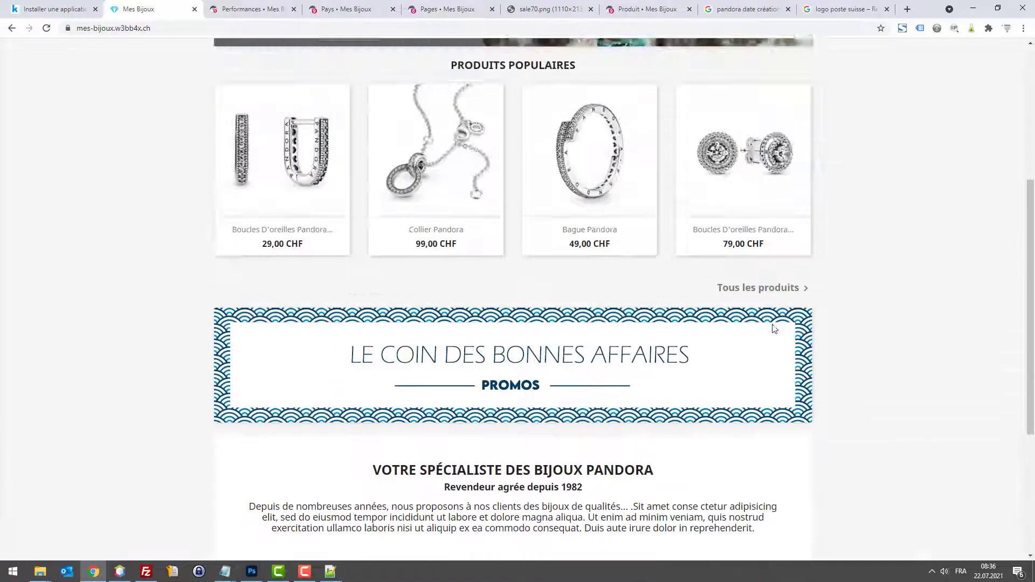